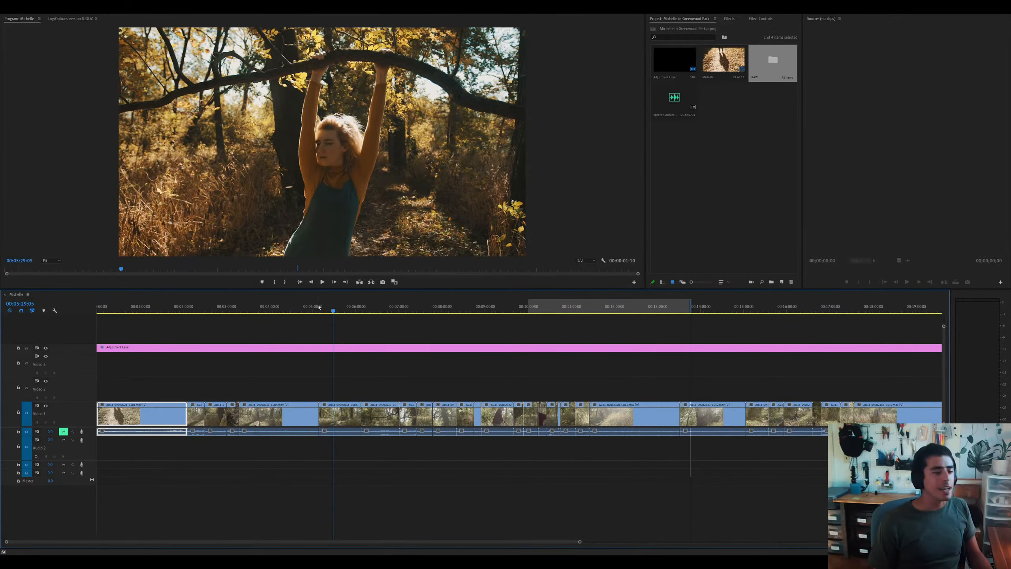
Preview a few shots in the sequence and inspect the Lumetri Color settings of the adjustment layer
left_click(438, 310)
left_click(475, 311)
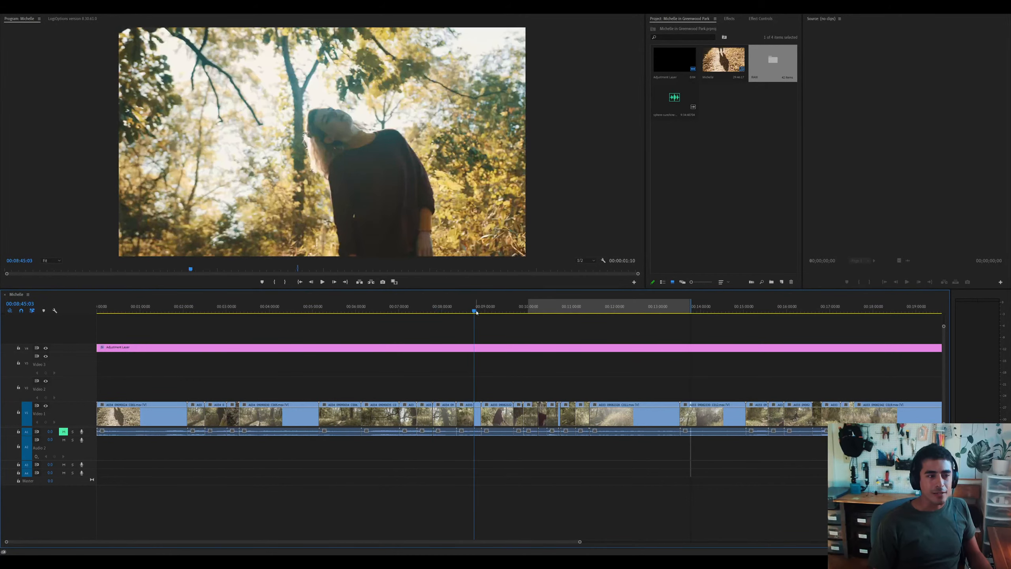
key("minus")
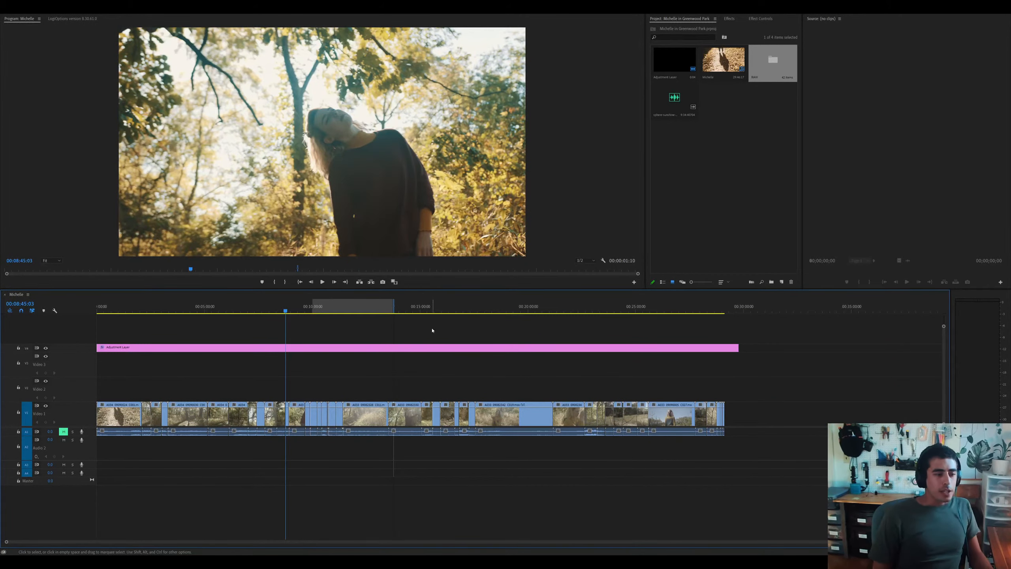
left_click(759, 19)
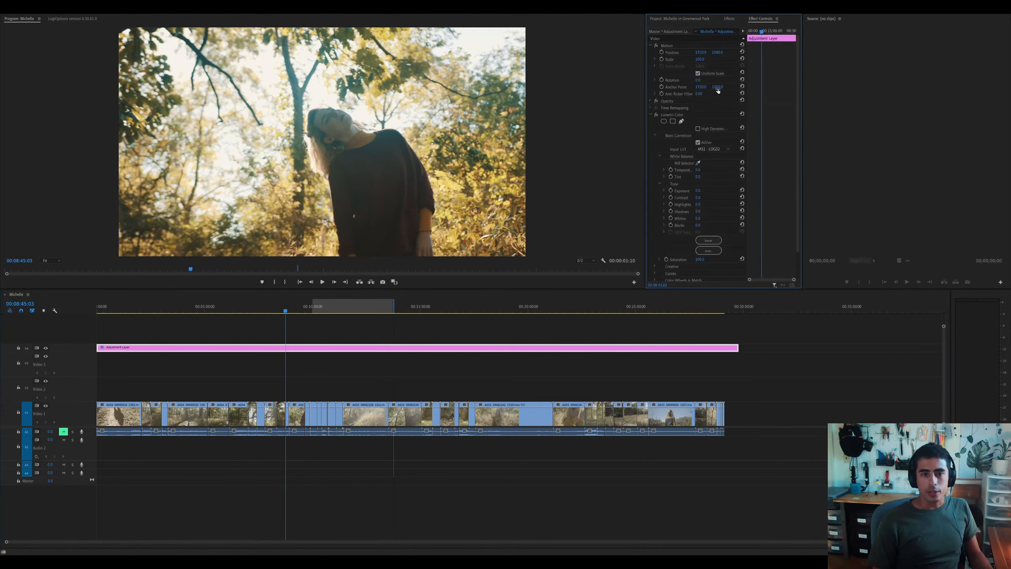
left_click(661, 115)
left_click(651, 46)
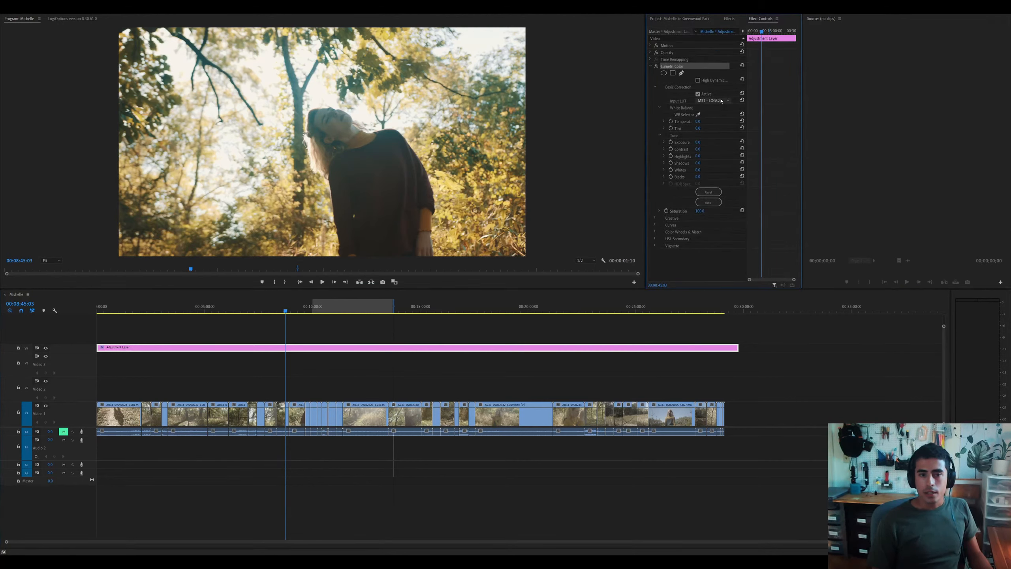
Scrub through the whole sequence to review how the adjustment layer's grade looks on different shots
left_click(368, 309)
left_click(465, 309)
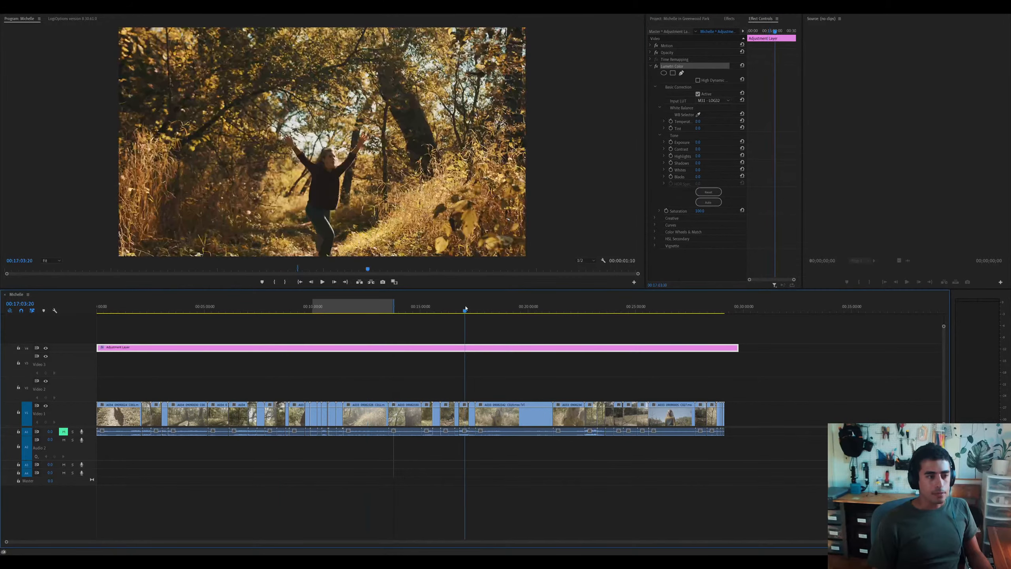
left_click(492, 309)
left_click(576, 313)
left_click(614, 310)
left_click(564, 310)
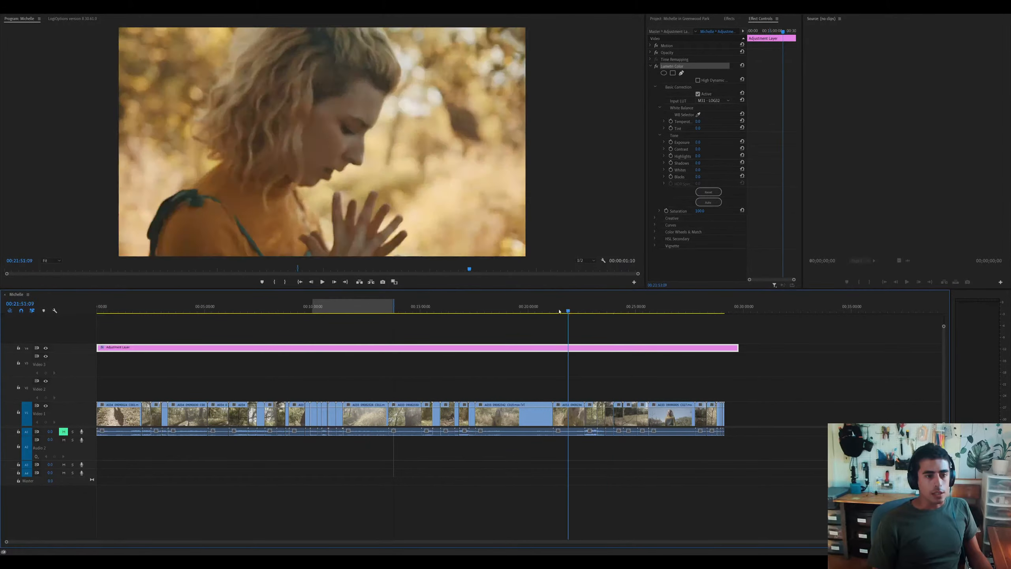
left_click(188, 310)
left_click(232, 310)
left_click(164, 310)
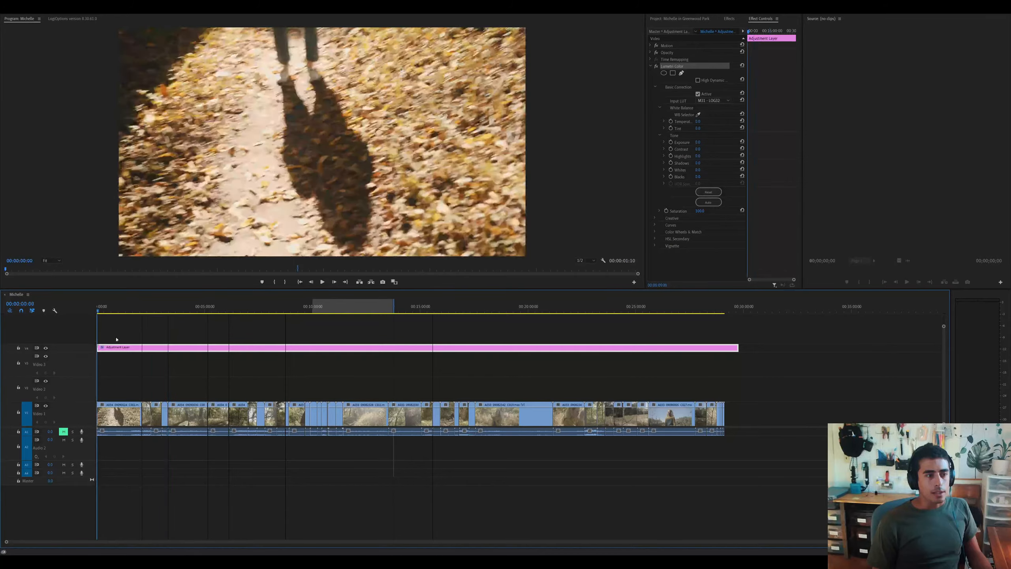
left_click(229, 310)
left_click_drag(235, 342, 536, 364)
scroll(613, 343, "up", 2)
scroll(613, 342, "down", 2)
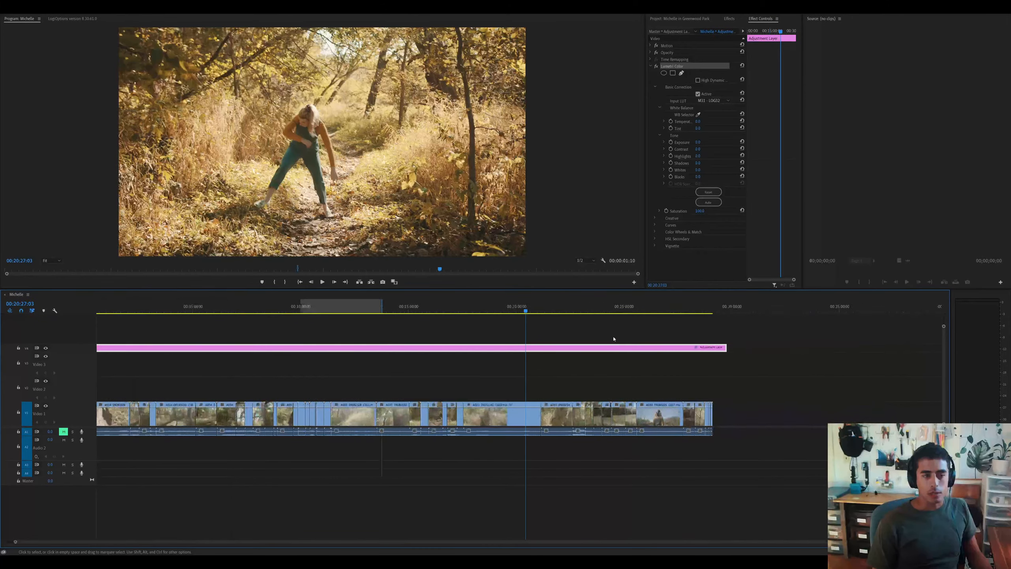
left_click(620, 309)
left_click_drag(620, 307, 631, 307)
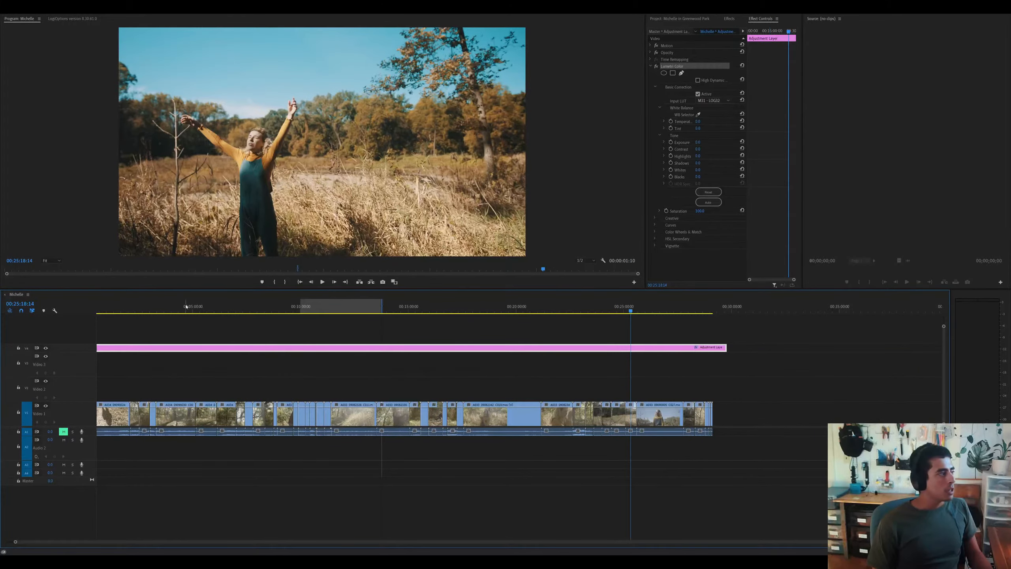
left_click_drag(158, 309, 170, 310)
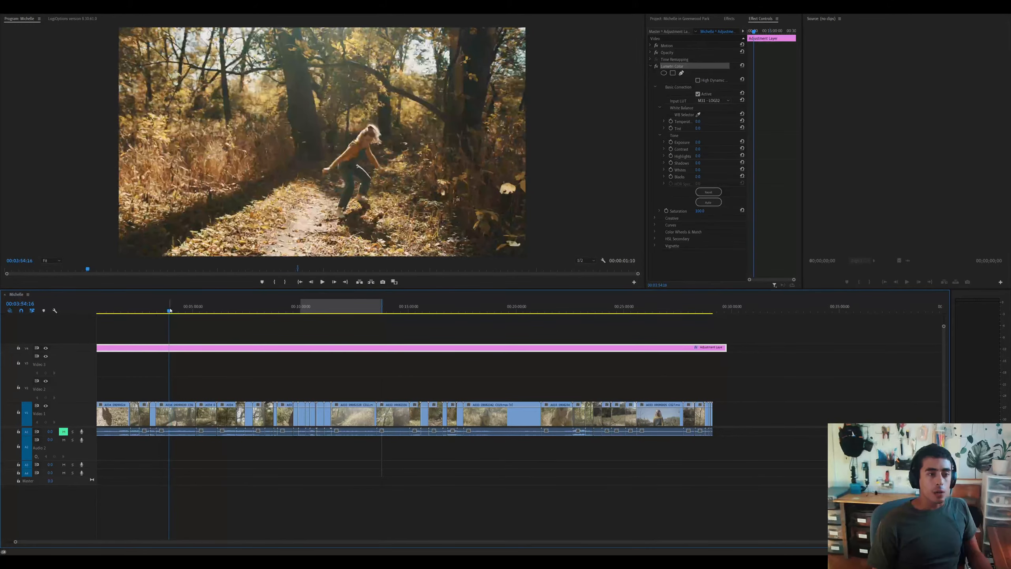
Play a short stretch of the forest path clip near 00:03:54 and stop playback
key("equal")
key("equal")
key("space")
left_click(410, 414)
key("space")
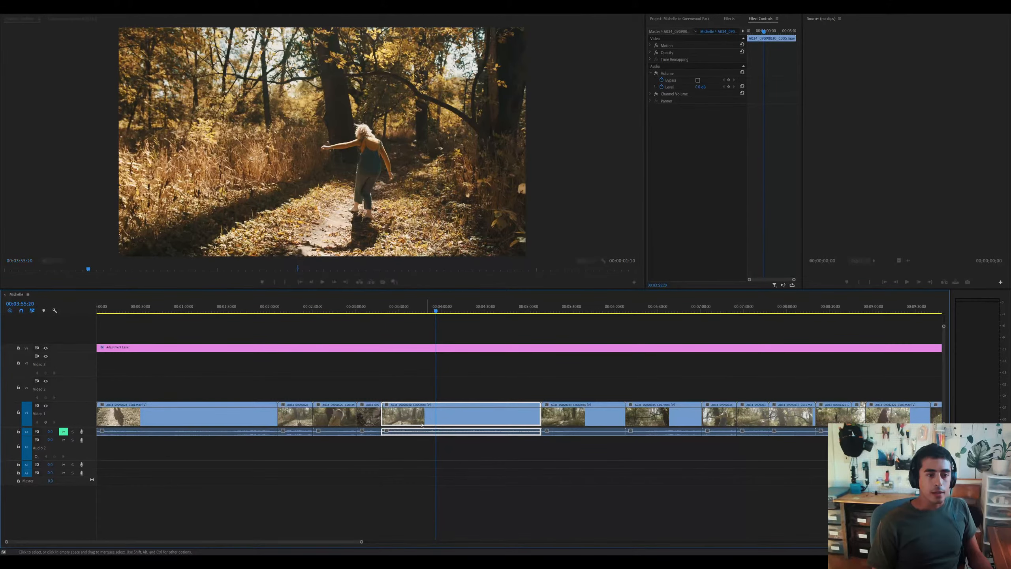
Find the Crop video effect, apply it to the adjustment layer and show its settings
left_click(543, 348)
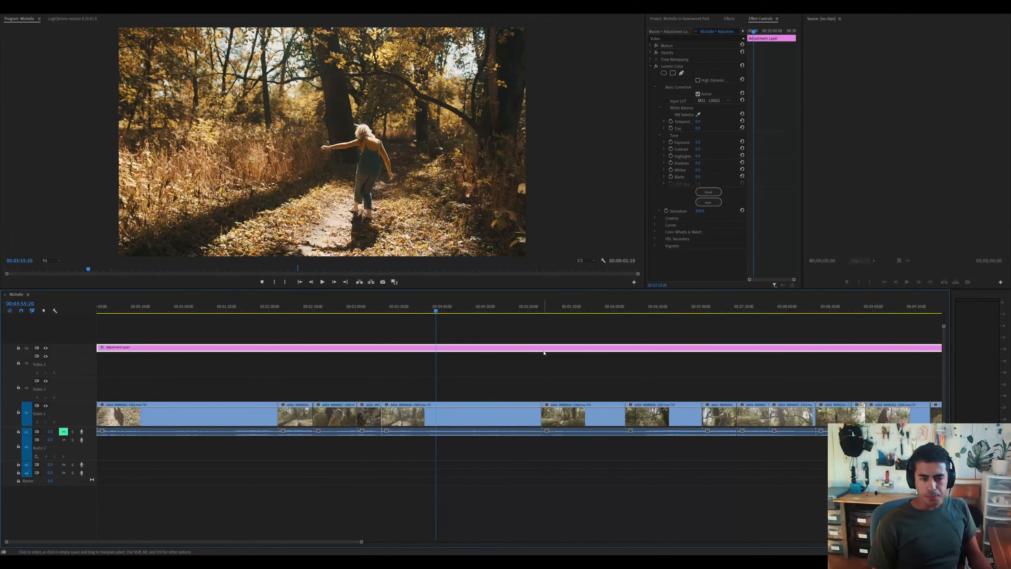
left_click(652, 68)
left_click(727, 19)
left_click(694, 27)
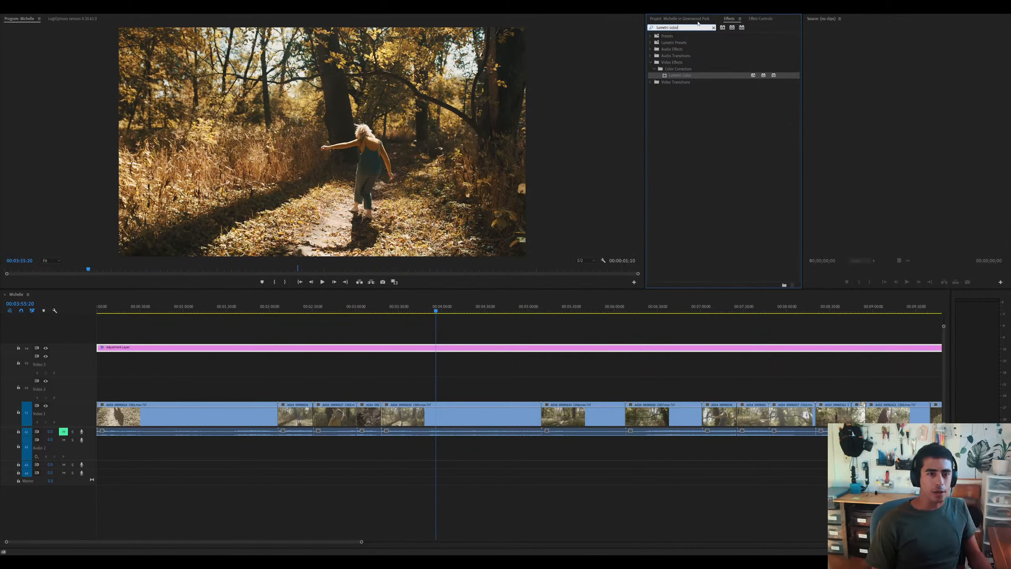
key("ctrl+a")
key("BackSpace")
type("crop")
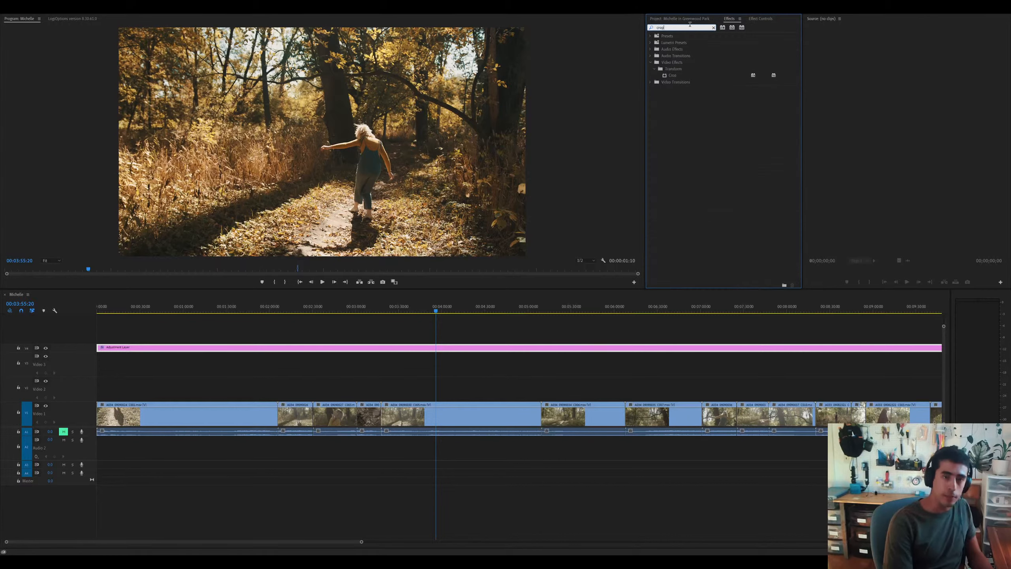
left_click_drag(673, 76, 486, 347)
left_click(760, 19)
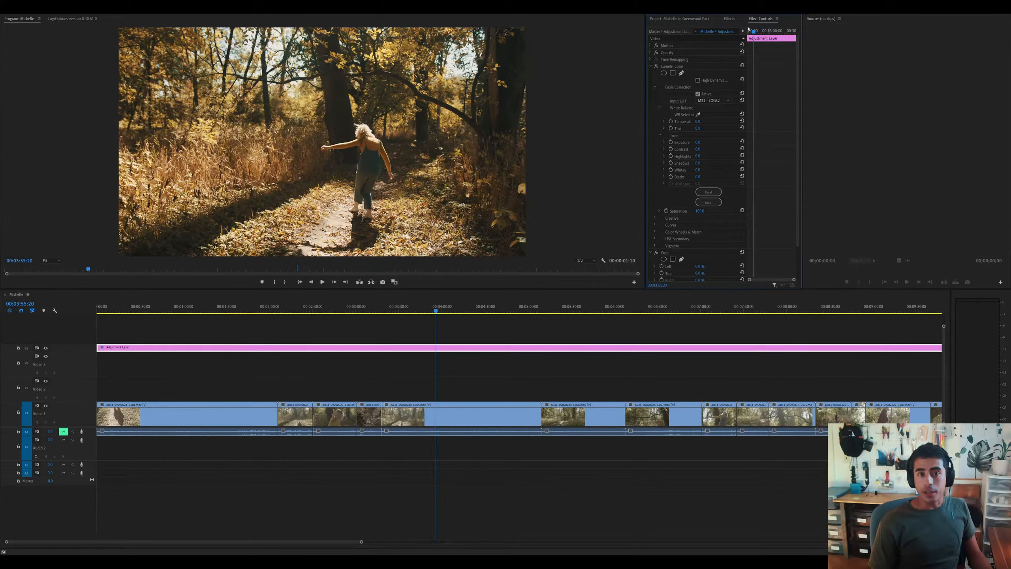
Set the Crop effect's Right and Left values to 12.5% each on the adjustment layer
left_click(652, 65)
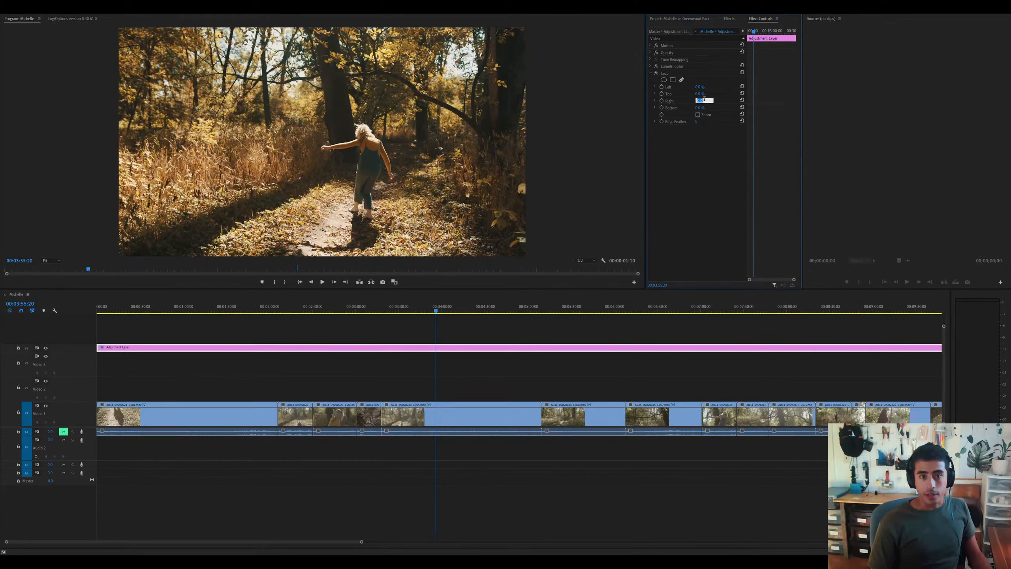
type("12.5")
key("Tab")
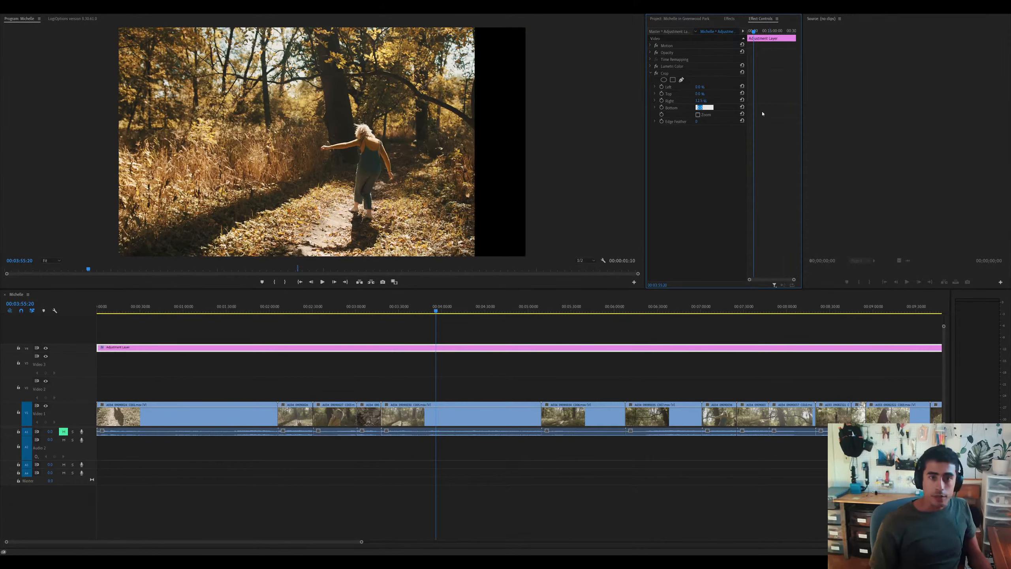
left_click(701, 87)
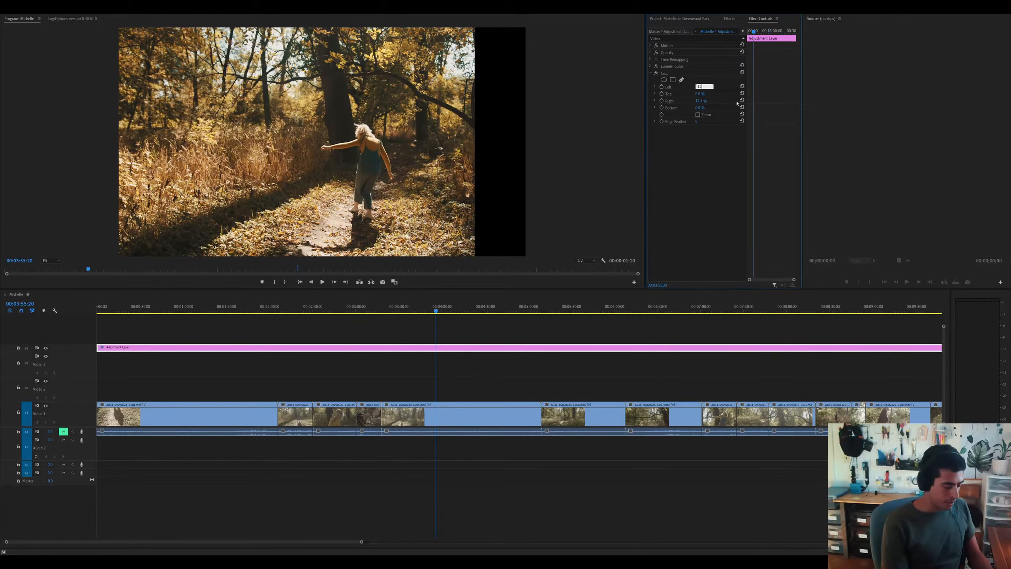
type("12.5")
key("Tab")
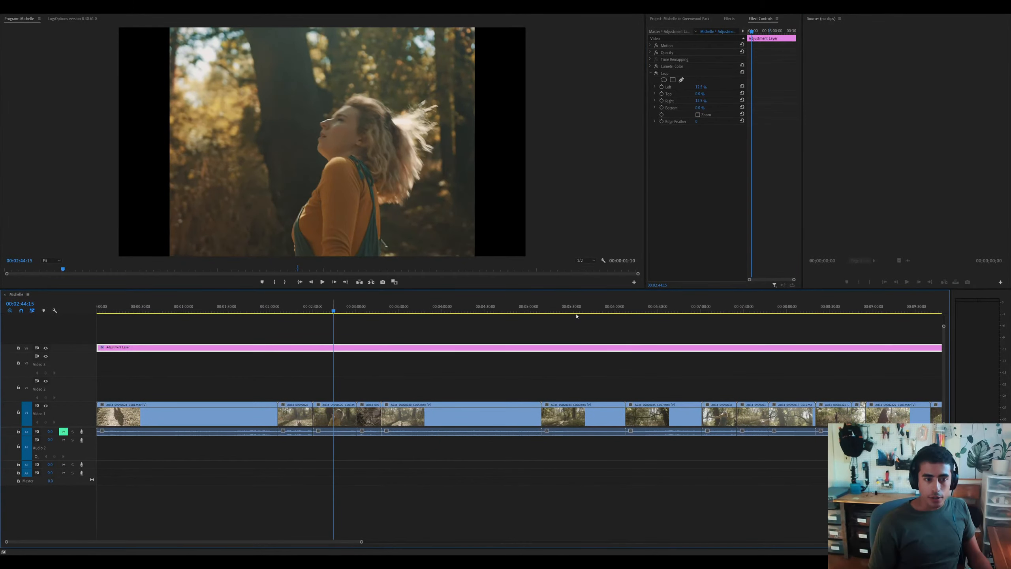
Review the cropped framing on shots across the whole sequence
left_click(578, 309)
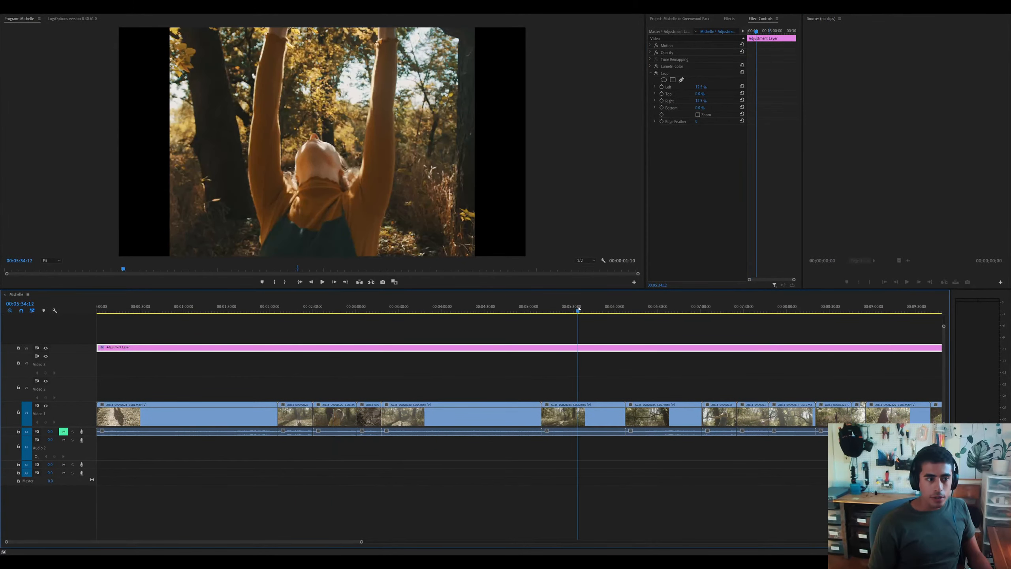
key("minus")
left_click_drag(579, 309, 589, 309)
key("minus")
left_click(589, 309)
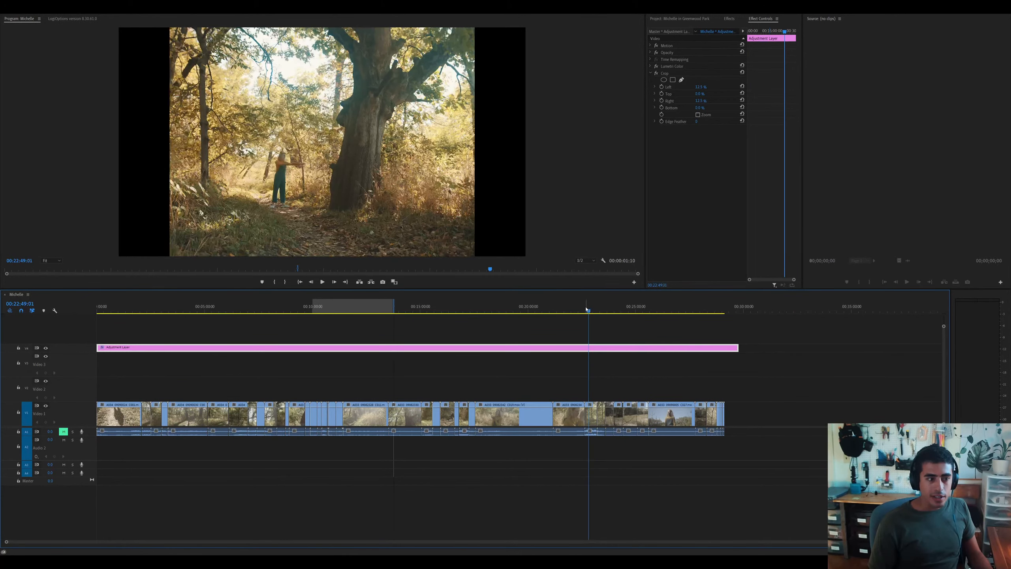
left_click(730, 20)
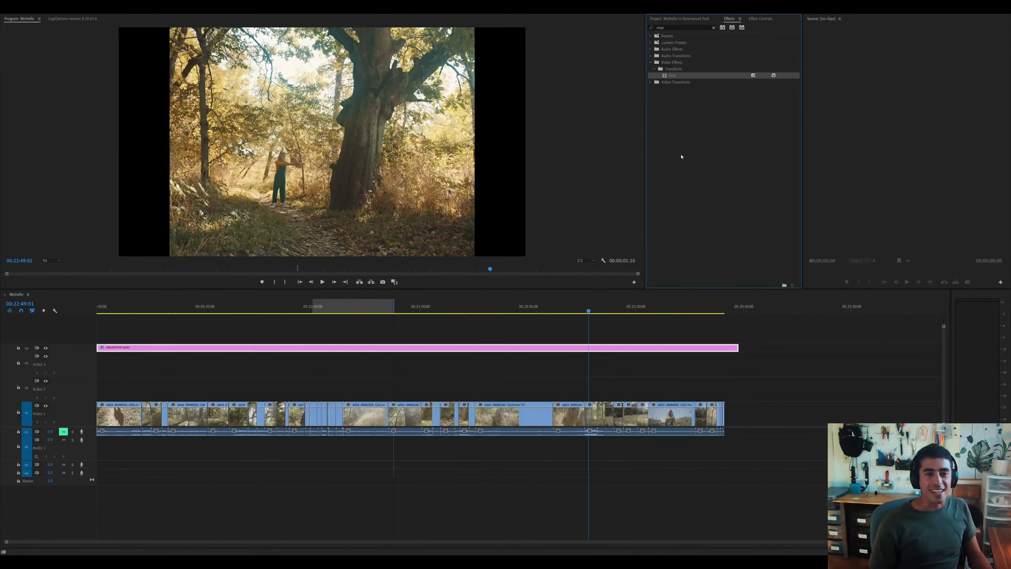
left_click(680, 18)
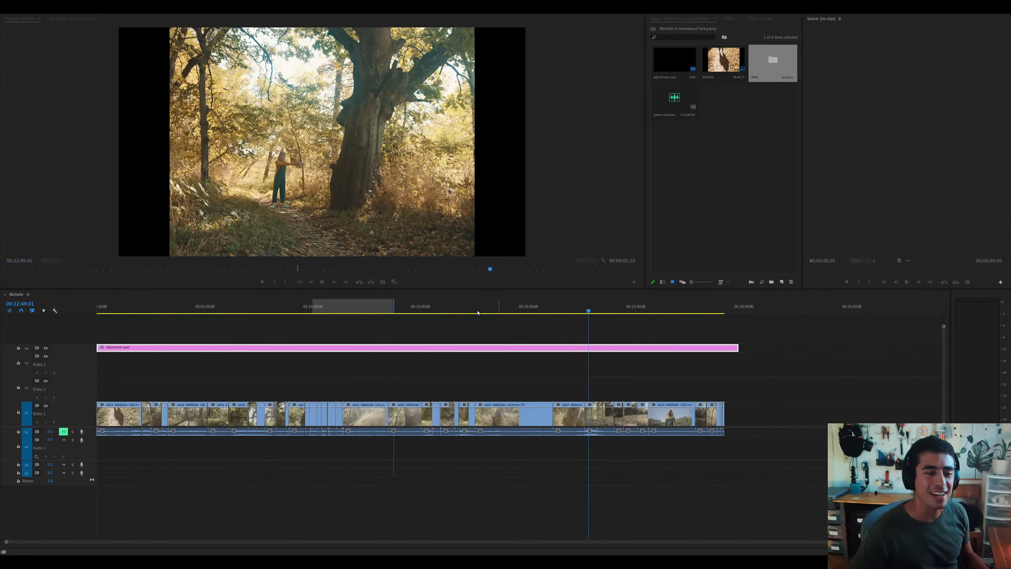
left_click(509, 306)
left_click_drag(510, 306, 768, 307)
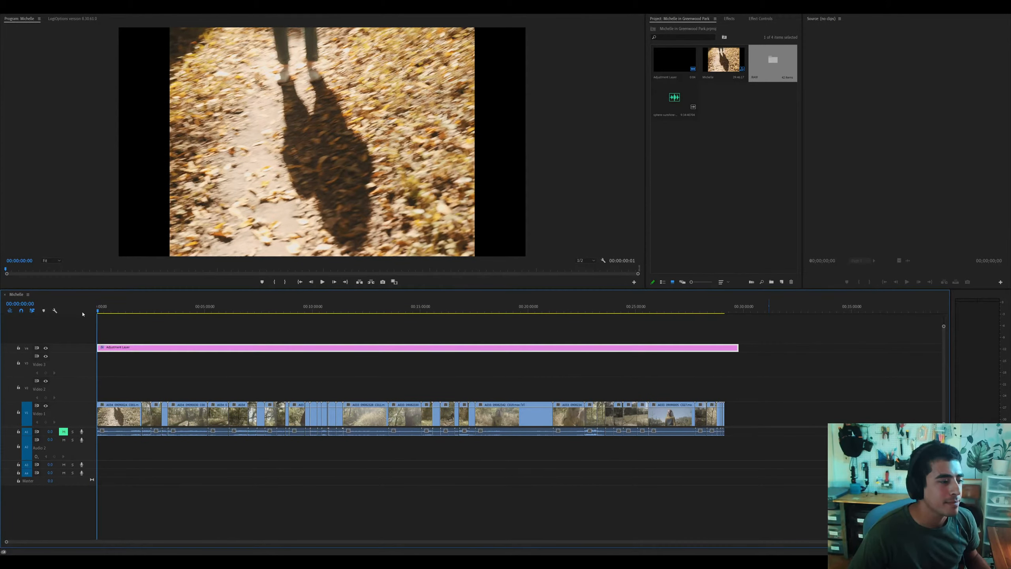
left_click(116, 307)
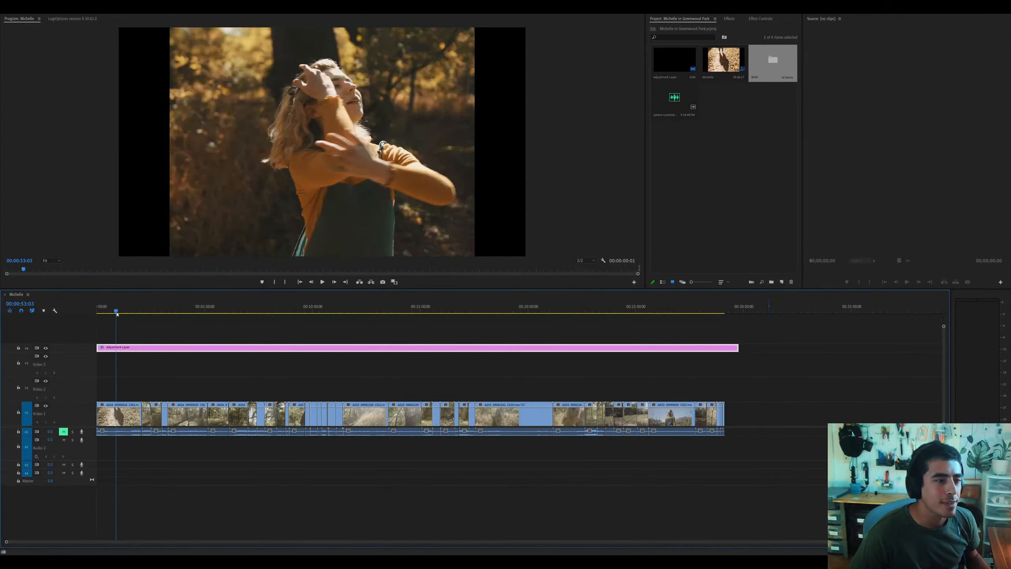
Set the adjustment layer's Lumetri input LUT to KDX - LOG and preview it on another shot
key("=")
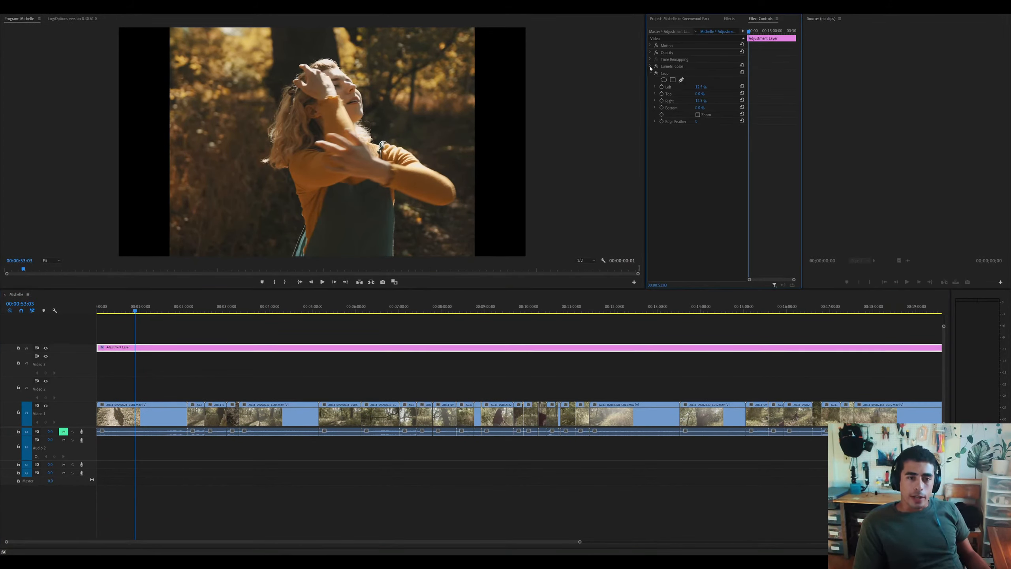
left_click(651, 66)
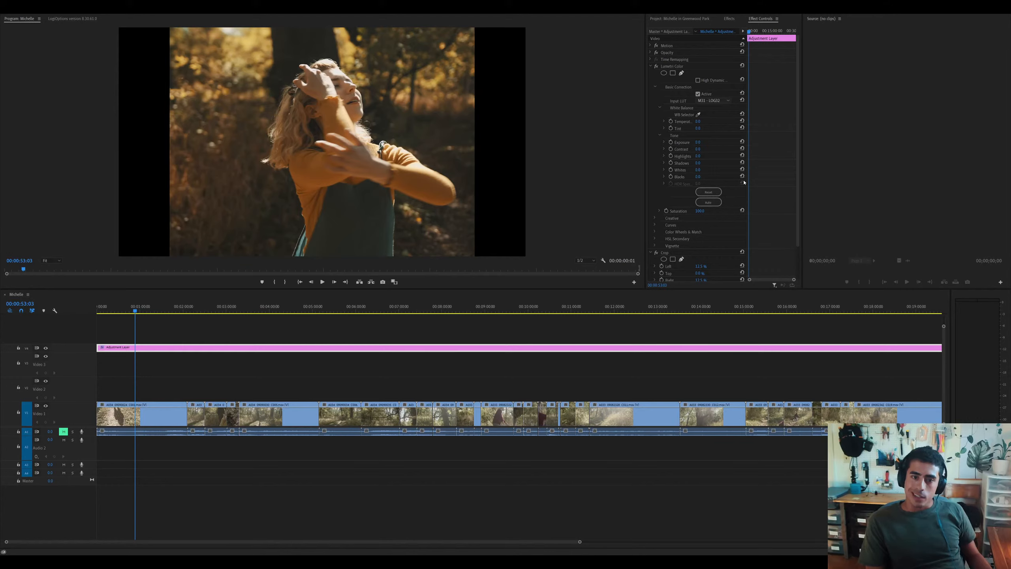
left_click(715, 221)
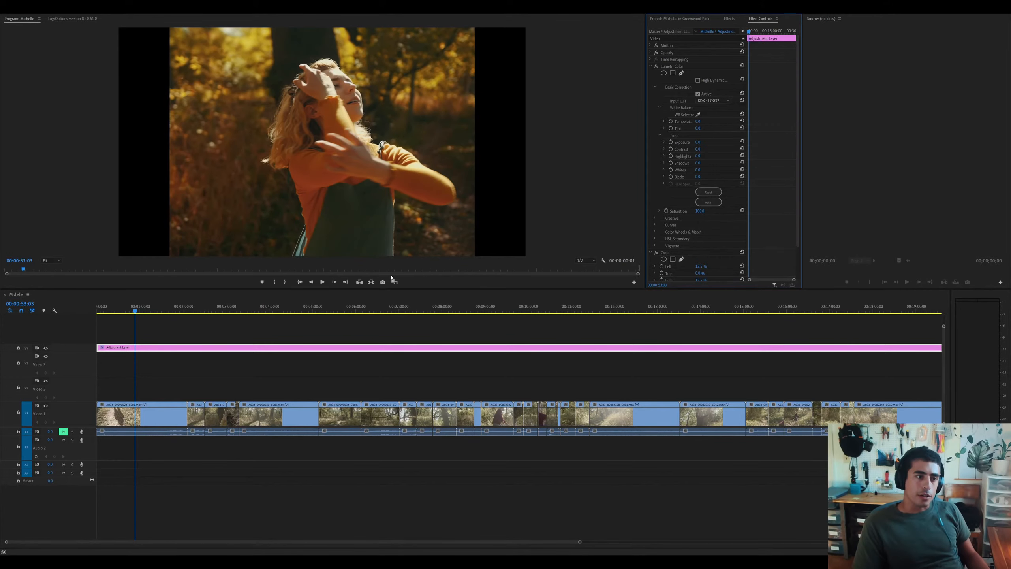
left_click(319, 309)
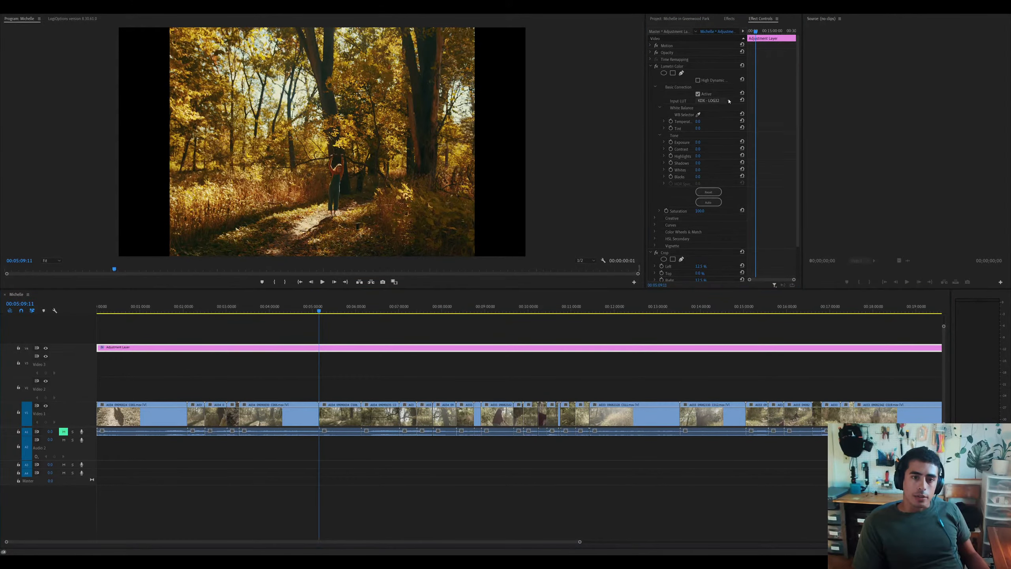
Change the Lumetri input LUT to JUGO - LOG and preview it on several shots
left_click(732, 210)
left_click(438, 309)
left_click(309, 309)
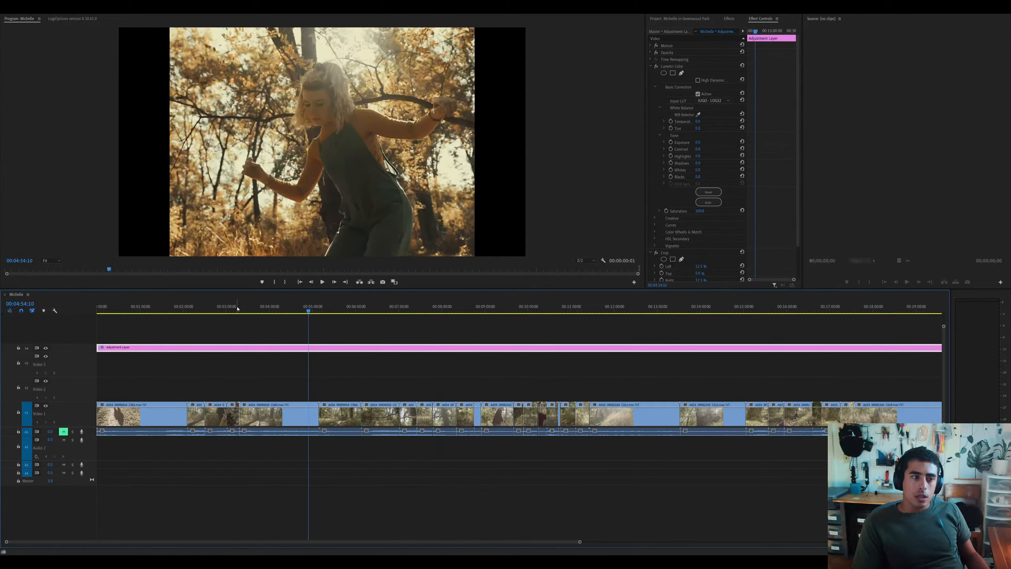
left_click_drag(238, 308, 336, 306)
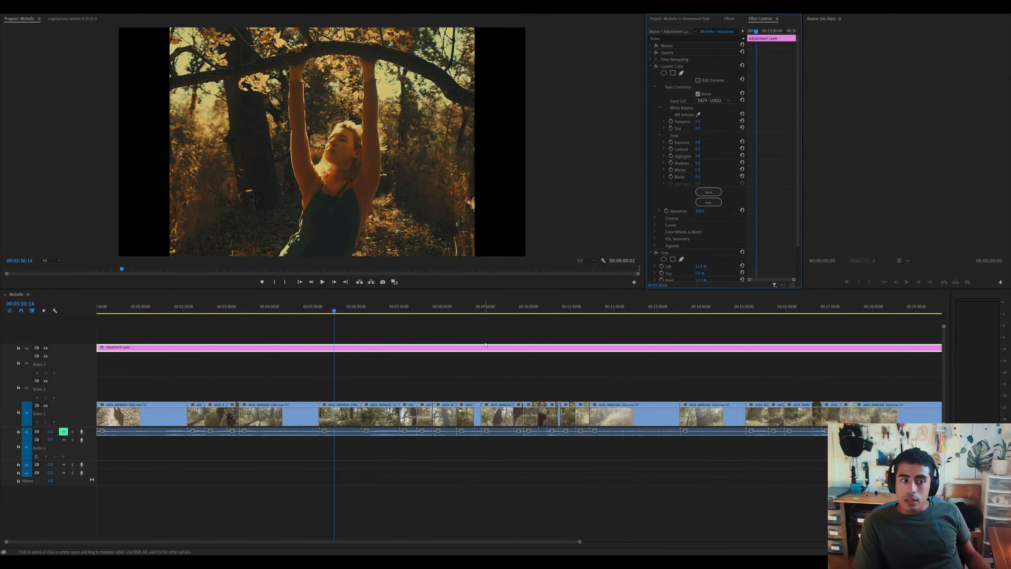
Check the DK79 - LOG look on several shots farther along the sequence
left_click(497, 307)
left_click(590, 307)
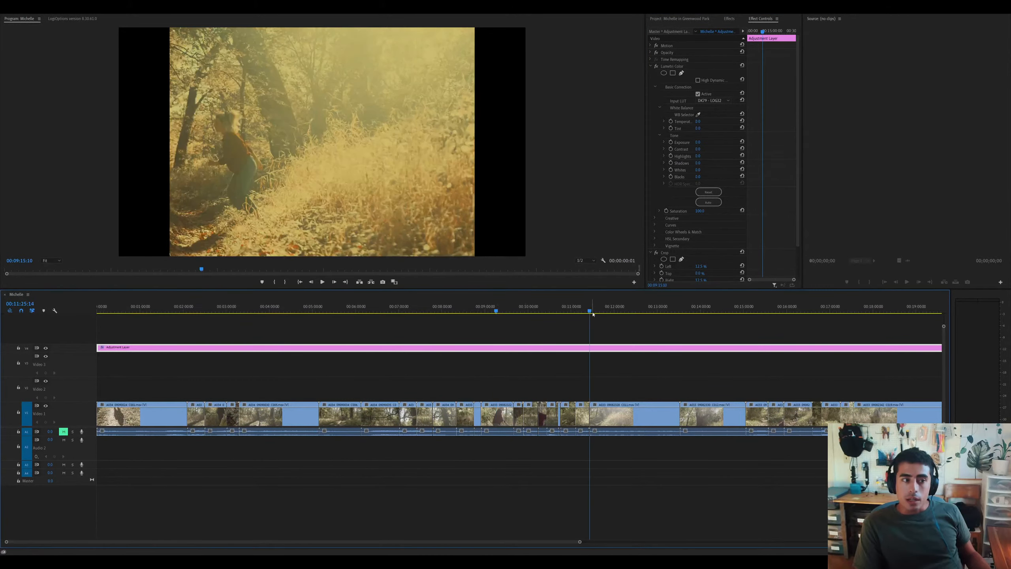
left_click(433, 307)
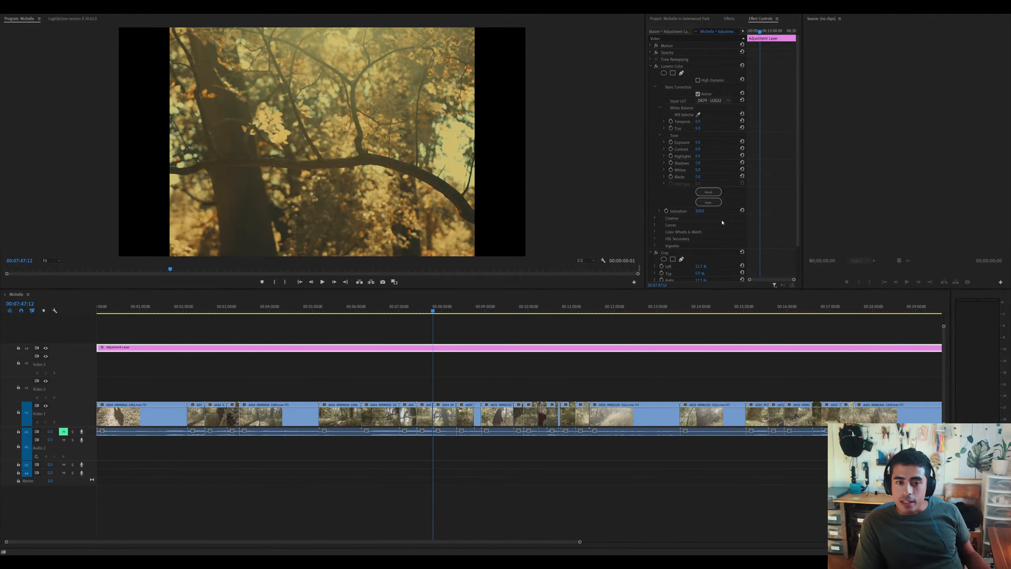
Switch the Lumetri input LUT through the Kodak Elite look to Vision X - LOG, previewing the forest path shot near 00:06:35
key("Down")
left_click(381, 310)
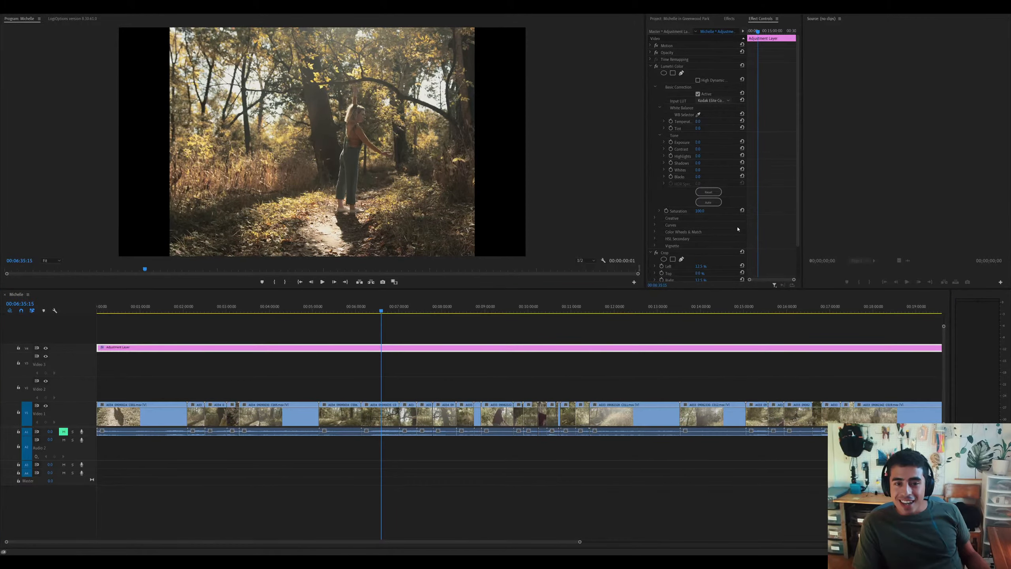
key("Down")
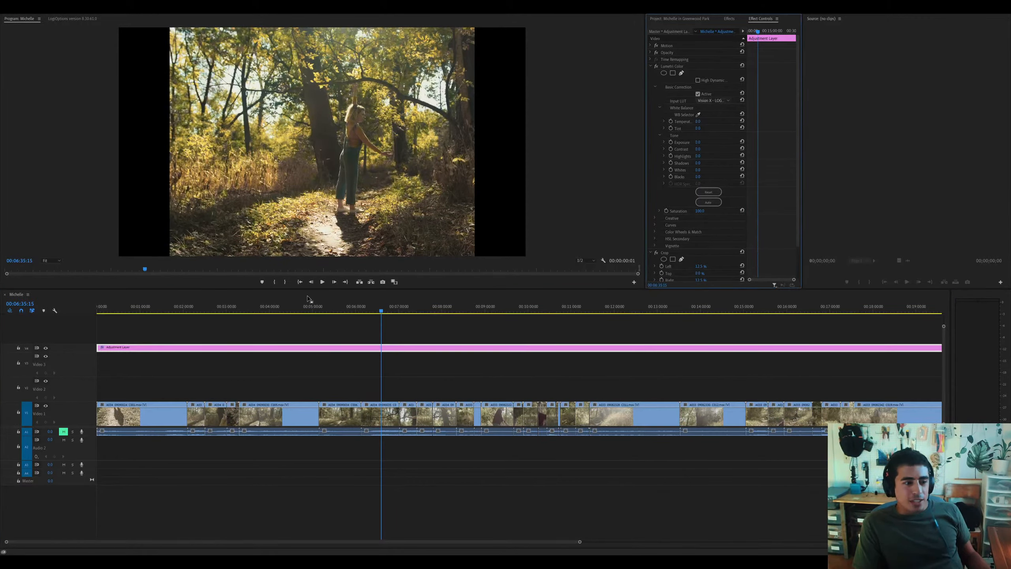
Preview Vision X - LOG near 00:13:40, and switch the Lumetri input LUT to DK79 - LOG, checking it on shots near 00:06:07 and 00:06:20
left_click(299, 311)
left_click_drag(536, 311, 687, 312)
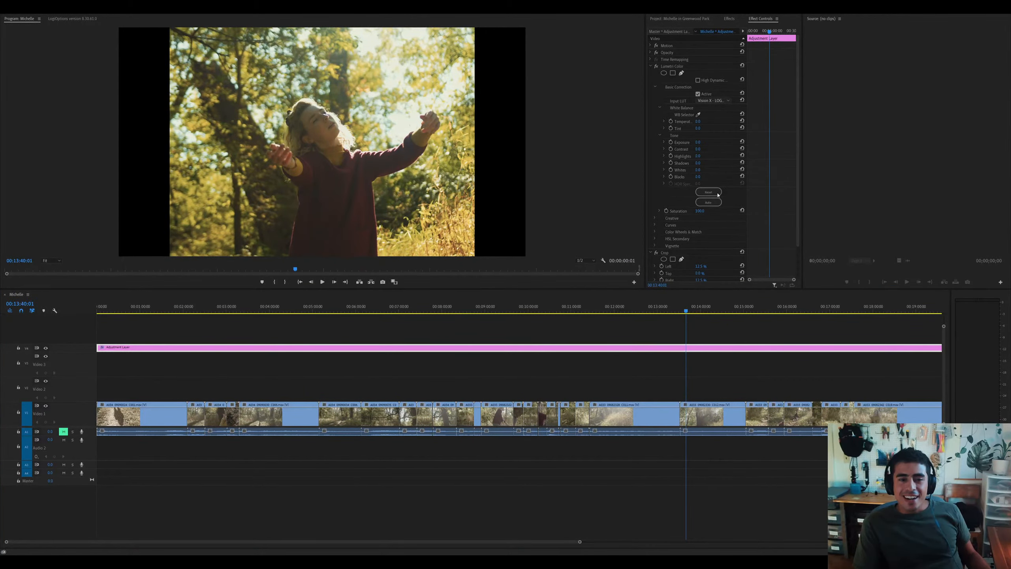
left_click(720, 206)
left_click(361, 312)
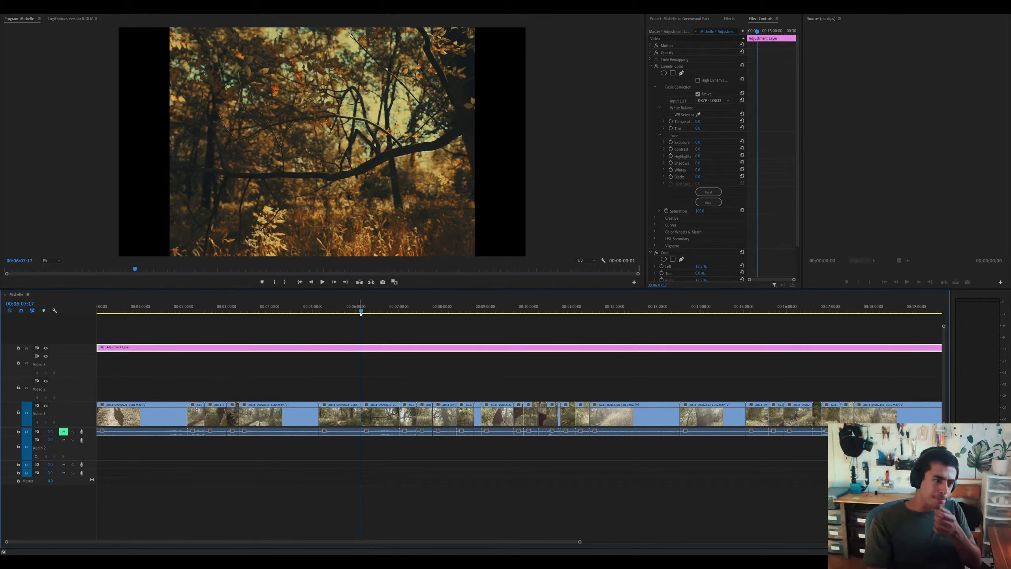
left_click(371, 307)
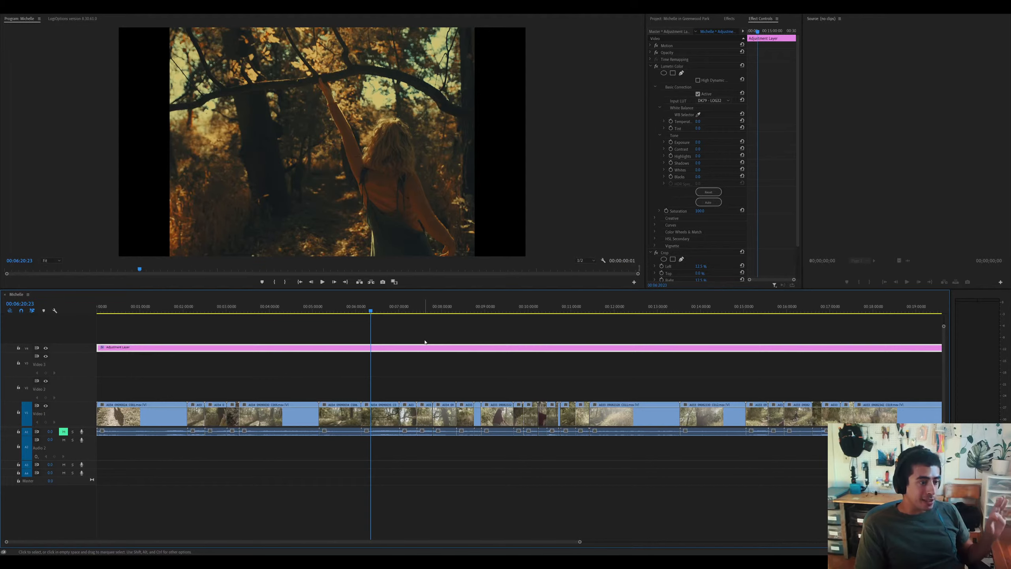
Import six more music tracks into the root bin of the project
left_click(690, 19)
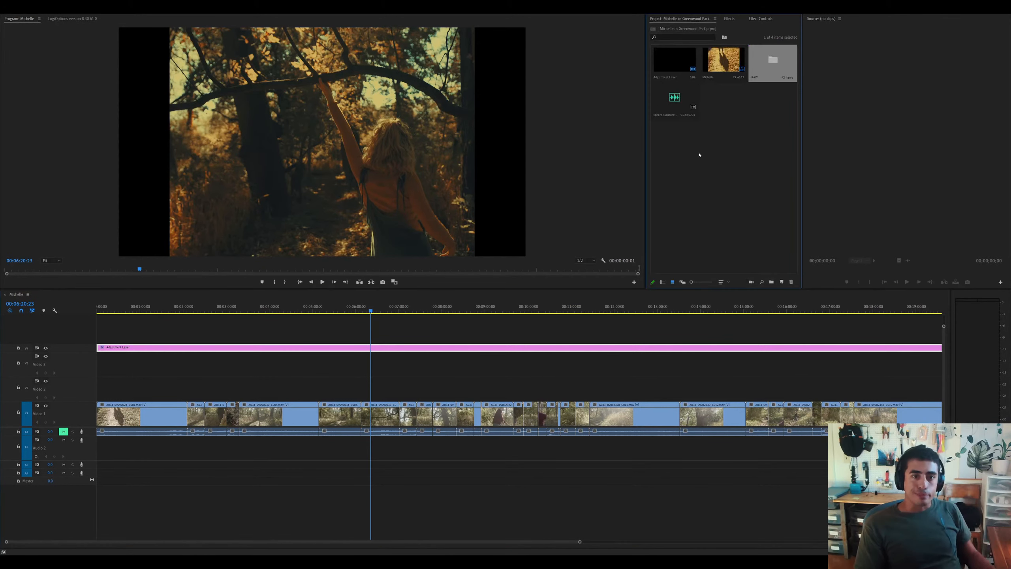
left_click(699, 155)
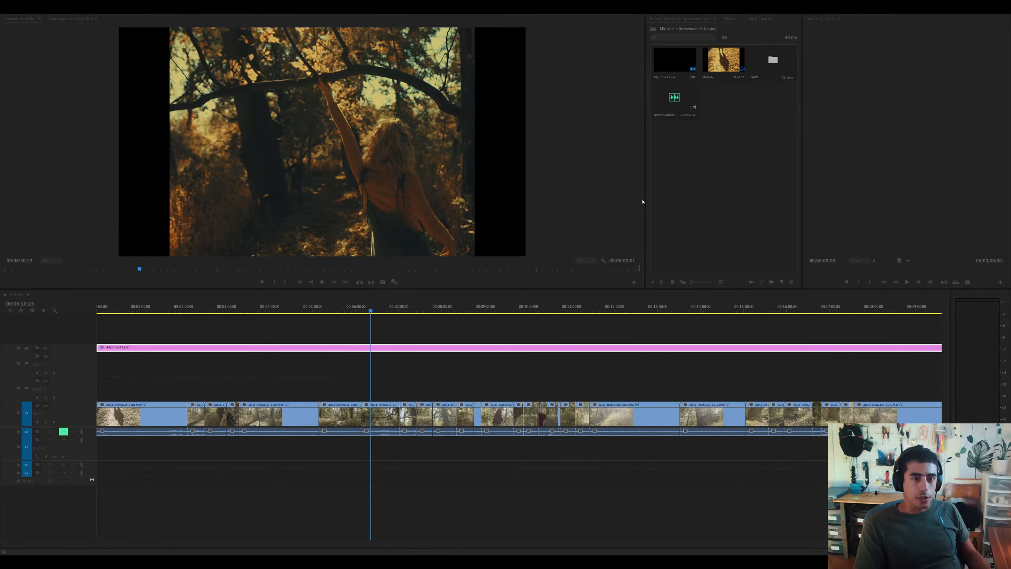
left_click(719, 105)
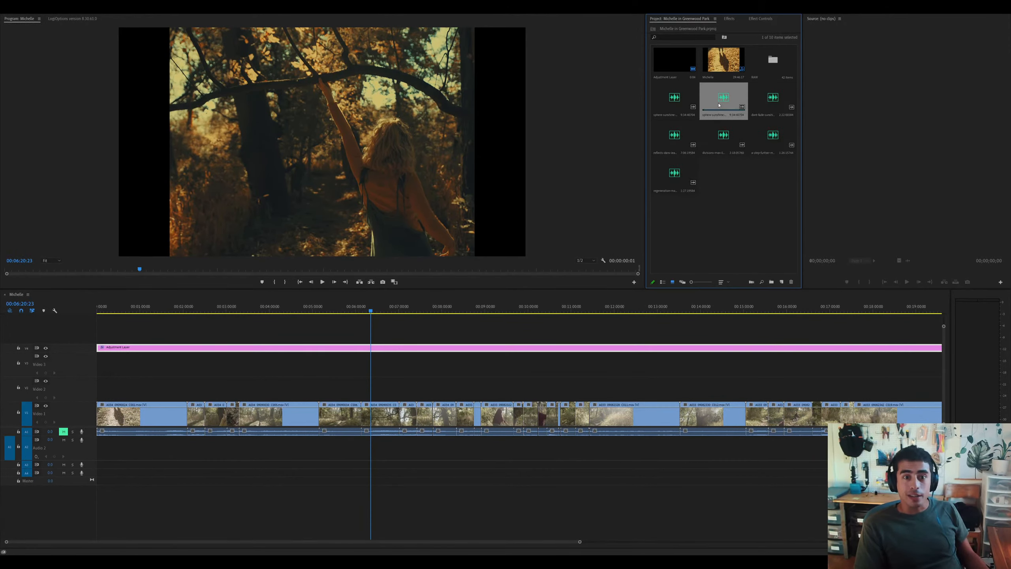
Set the adjustment layer's Lumetri input LUT to M31 - LOG and preview it on shots near 00:07:47 and farther along the sequence
left_click(762, 19)
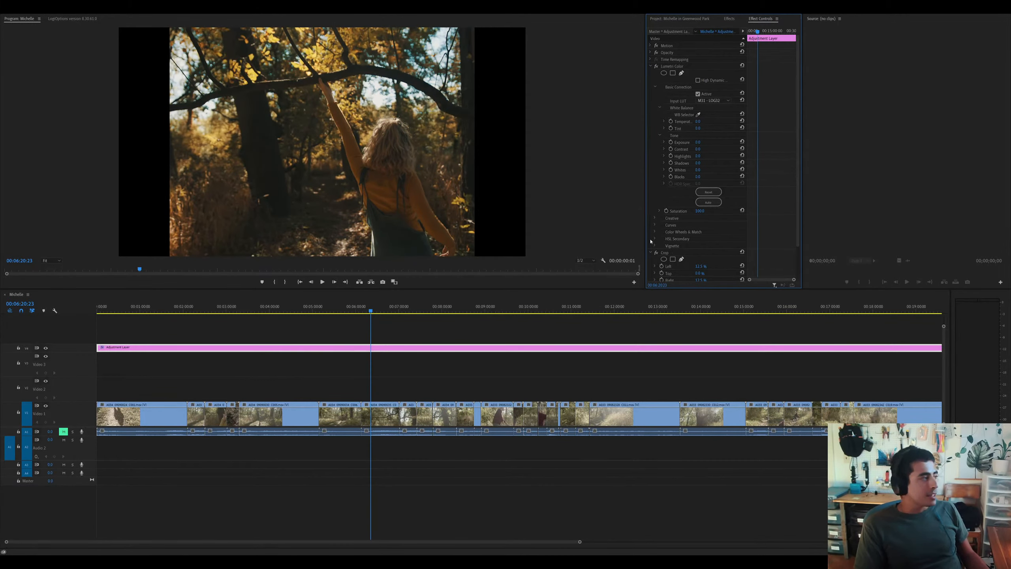
left_click(433, 311)
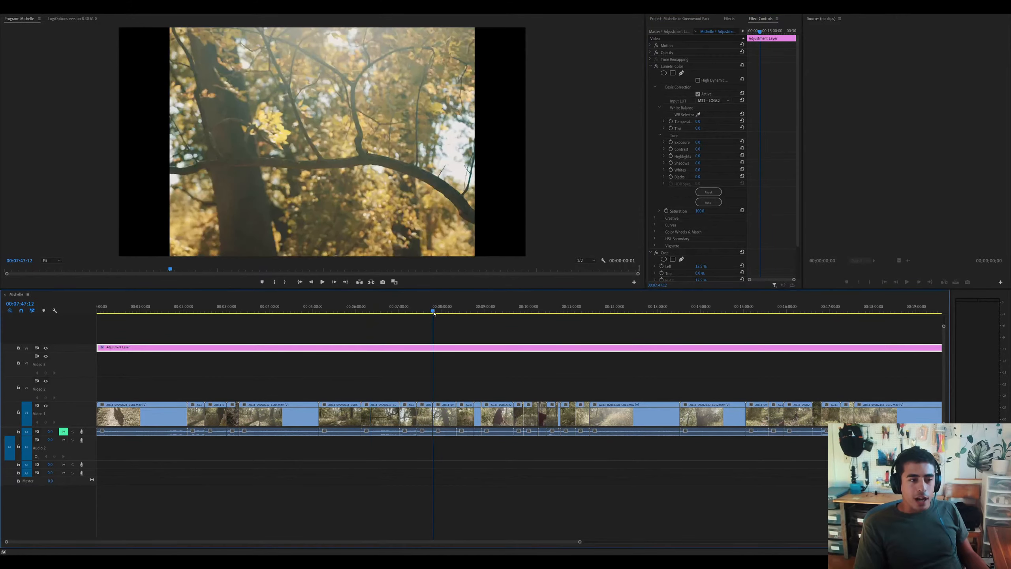
left_click(574, 313)
key("minus")
left_click_drag(416, 312, 511, 314)
Delete the camera audio of every clip in the sequence, keeping the video clips
key("Home")
key("equal")
left_click(156, 408)
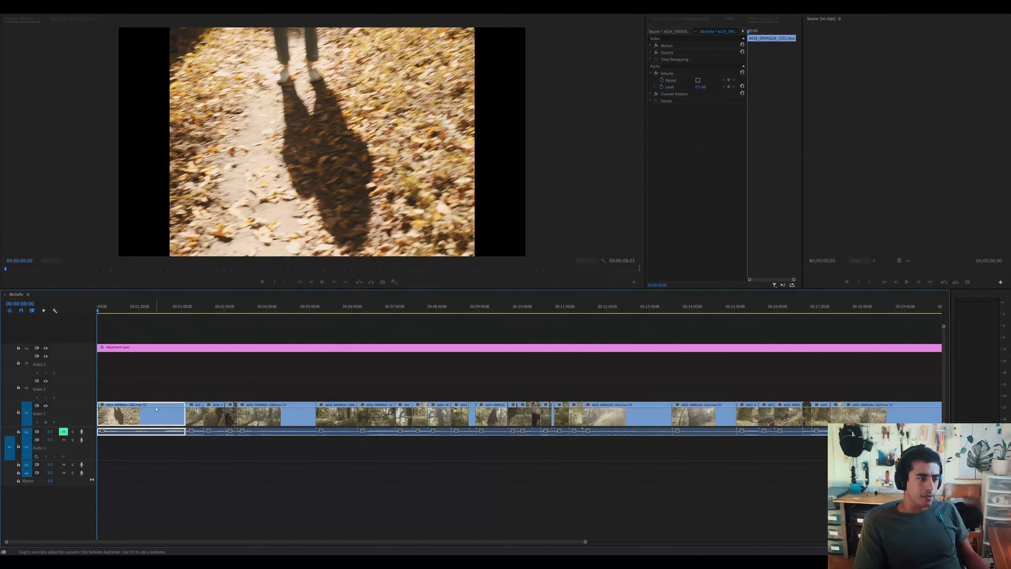
key("backslash")
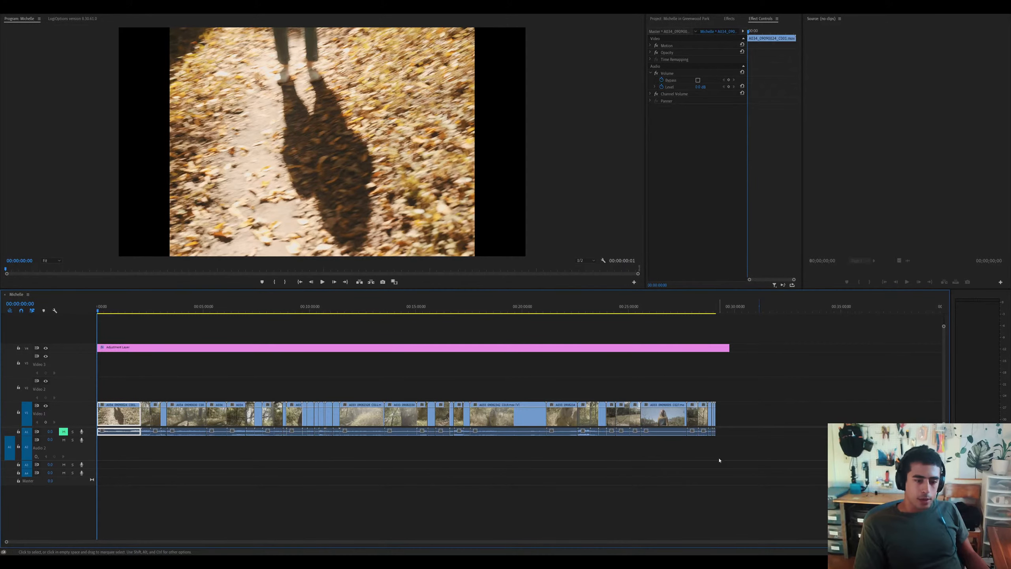
left_click_drag(718, 458, 59, 432)
left_click_drag(127, 449, 781, 435)
key("Delete")
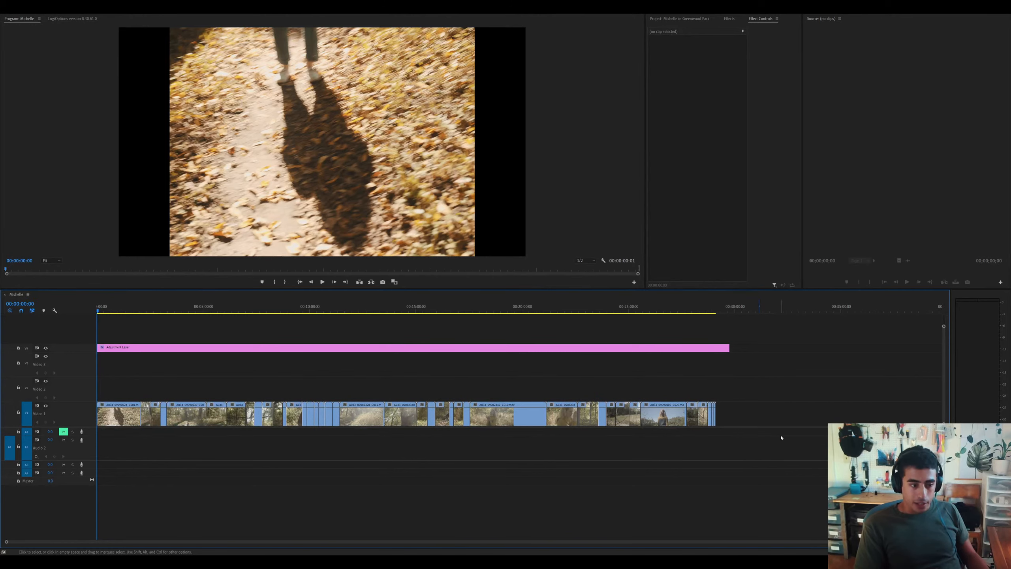
Expand the audio track in the timeline and reveal the first clip's source footage in its bin
double_click(90, 433)
left_click(112, 414)
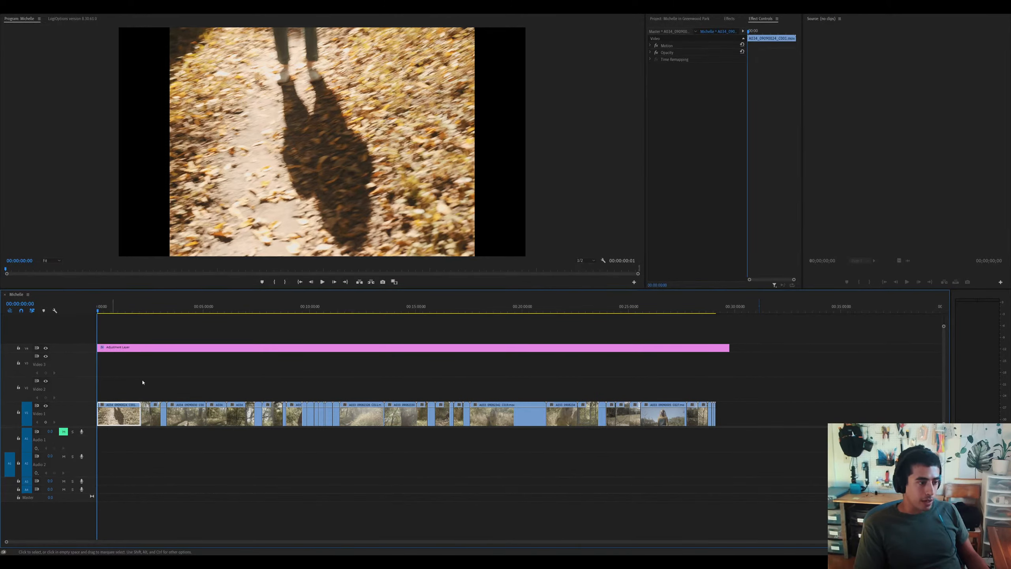
key("shift+f")
left_click(715, 20)
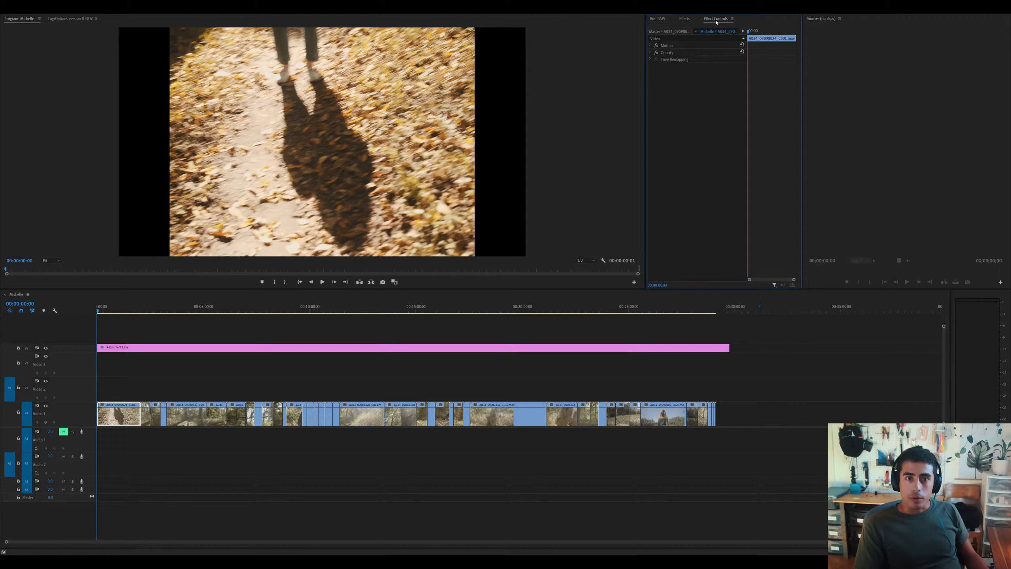
left_click(667, 21)
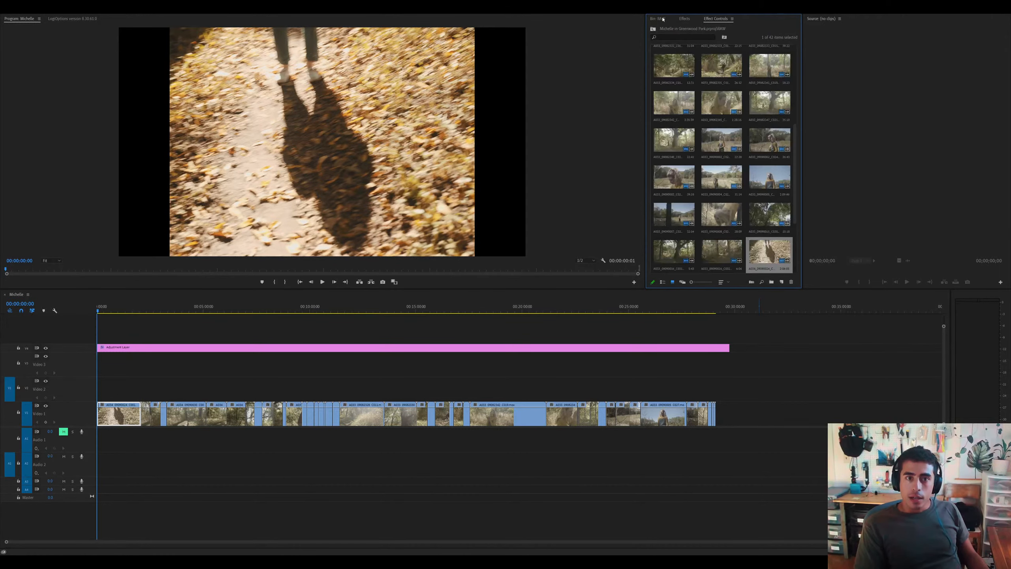
Place all seven music tracks from the project's root bin in a row on Audio 2, starting at 00:00:00:00
left_click(653, 30)
left_click(681, 113)
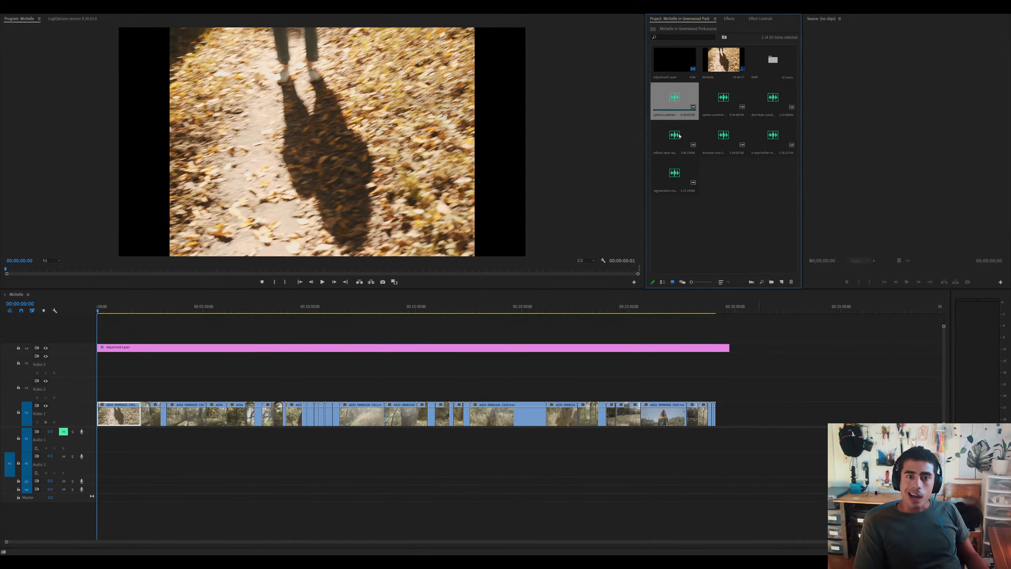
left_click(674, 176, "shift")
left_click_drag(674, 176, 96, 459)
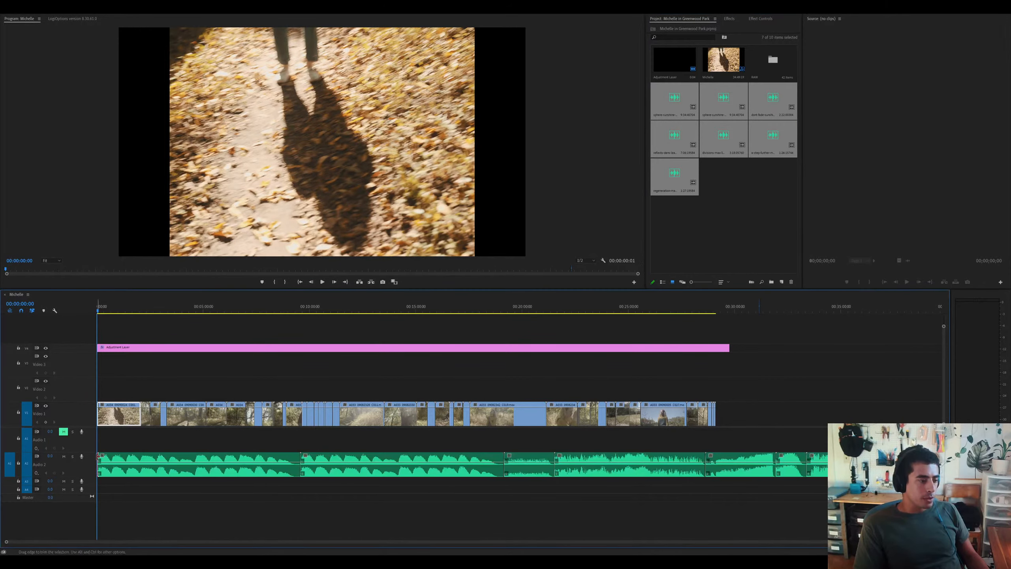
Delete the second music clip on Audio 2 and move the five clips behind it up against the first one
left_click(218, 474)
key("minus")
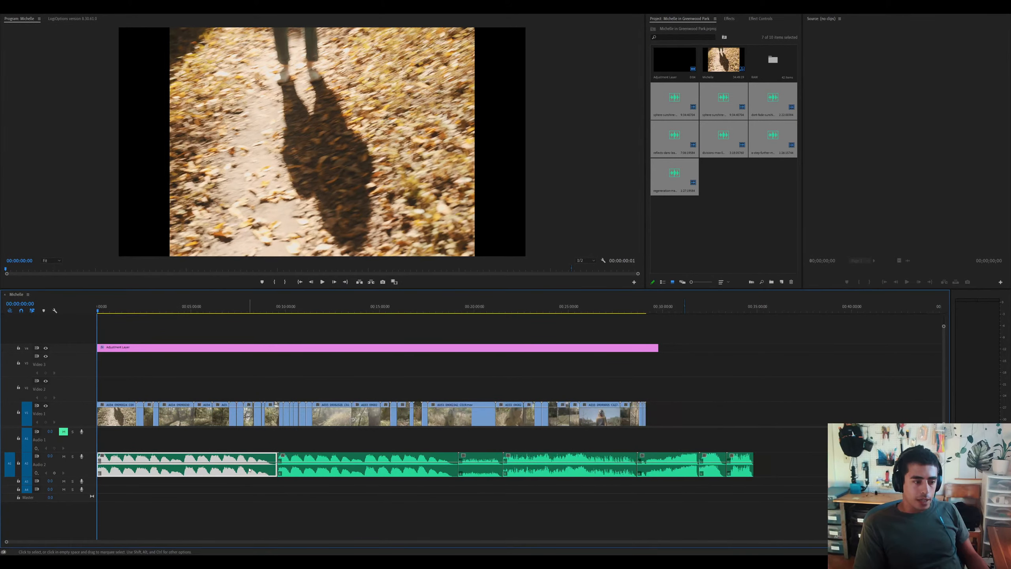
left_click(313, 471)
key("Delete")
left_click_drag(365, 476, 736, 466)
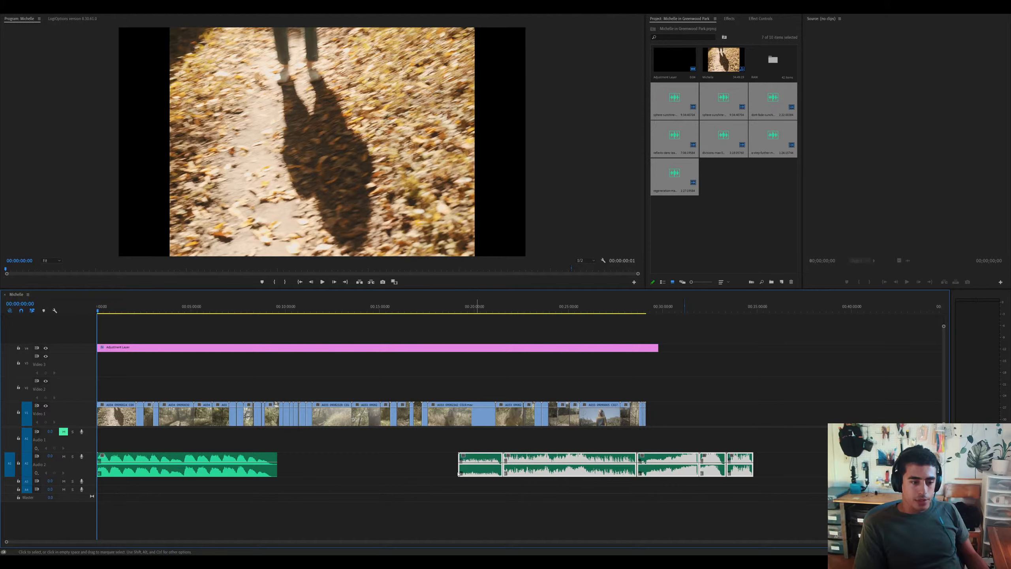
left_click_drag(457, 474, 299, 473)
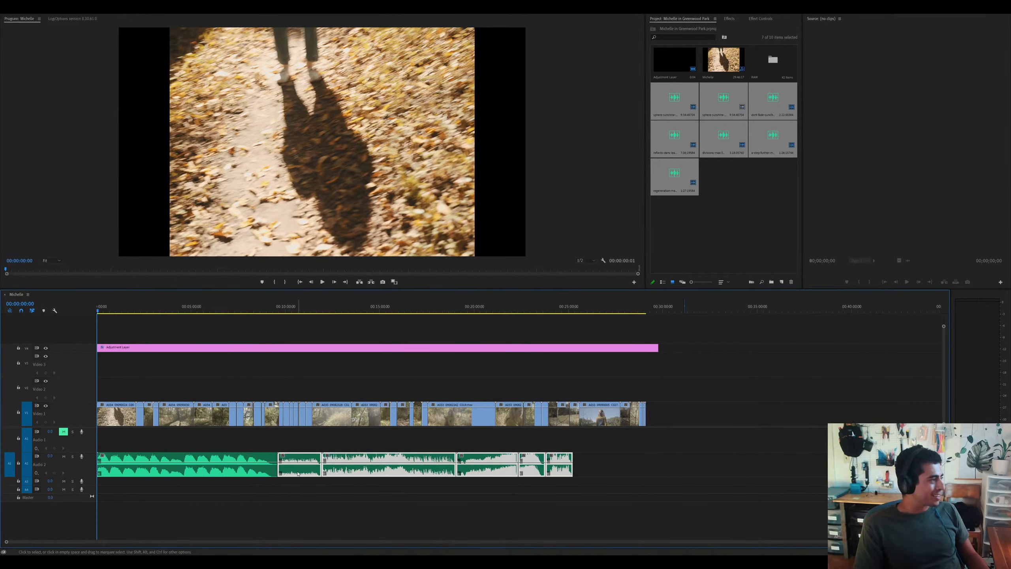
Look over the music clips on Audio 2 and play the opening shots with the first music track up to about 00:00:12
key("equal")
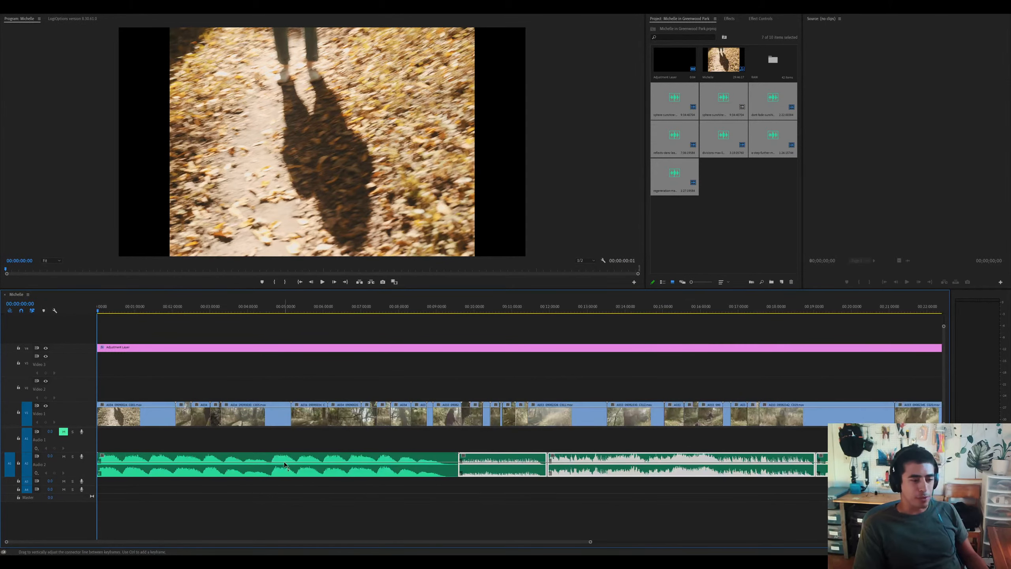
left_click(294, 472)
key("minus")
left_click(325, 465)
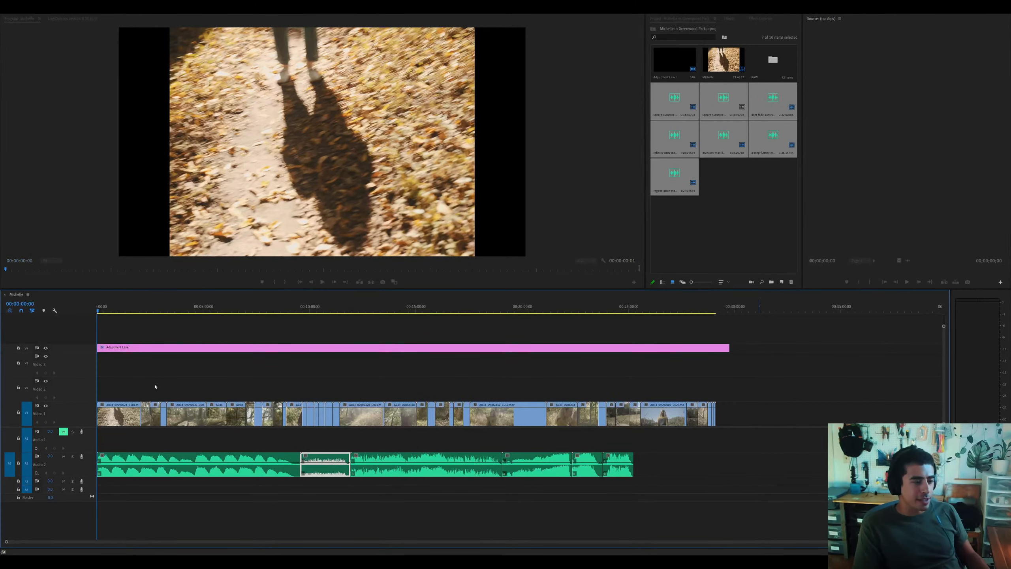
key("equal")
key("equal")
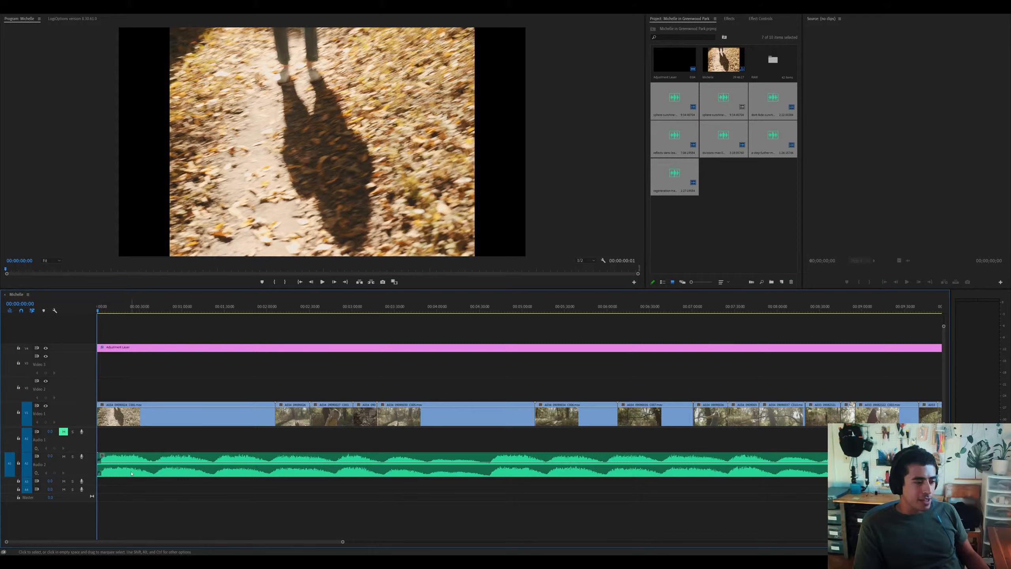
left_click(132, 473)
key("space")
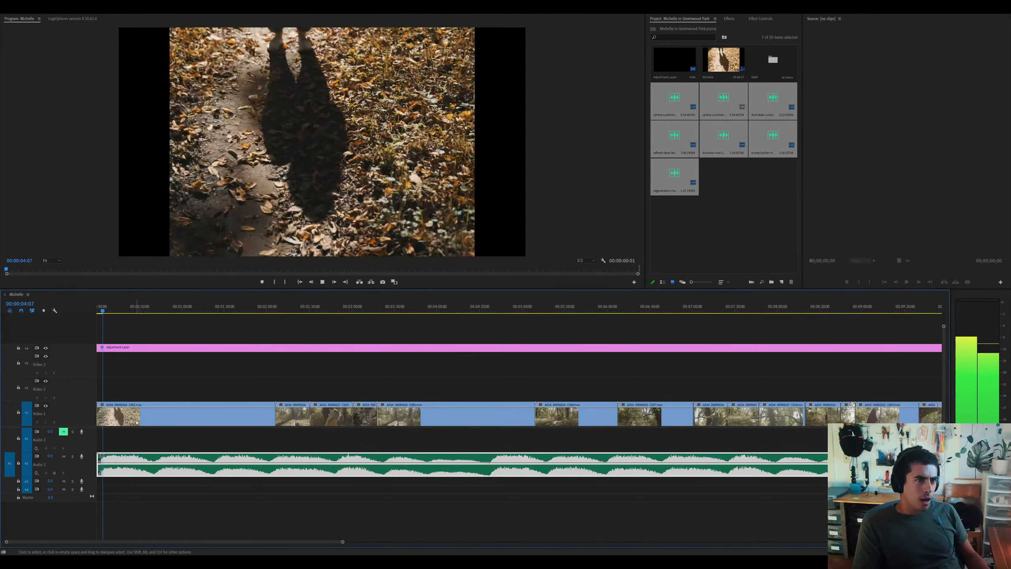
left_click(150, 421)
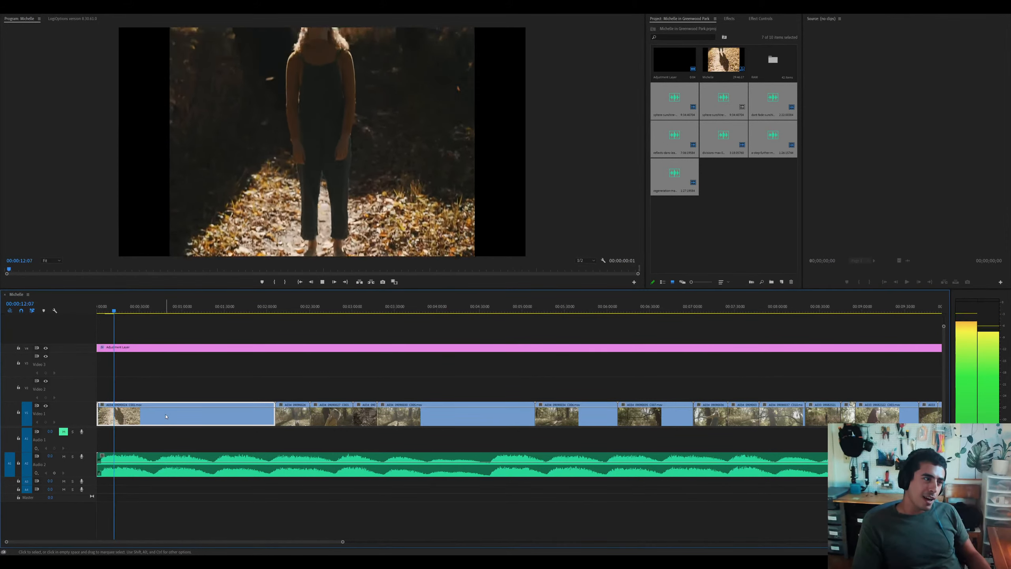
key("space")
Replay the first video clip with its music from the start of the sequence at a closer timeline scale
key("equal")
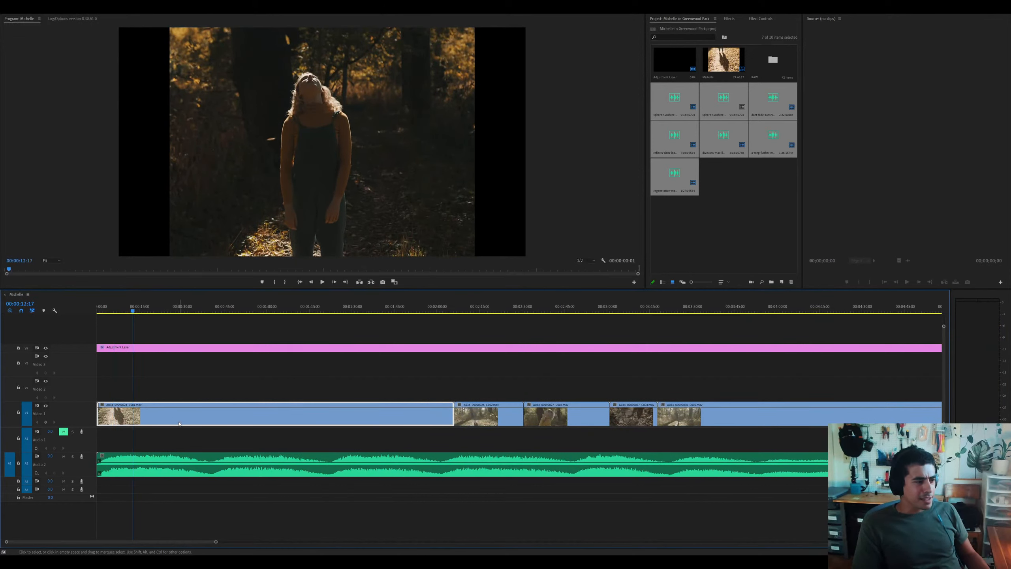
left_click(178, 466)
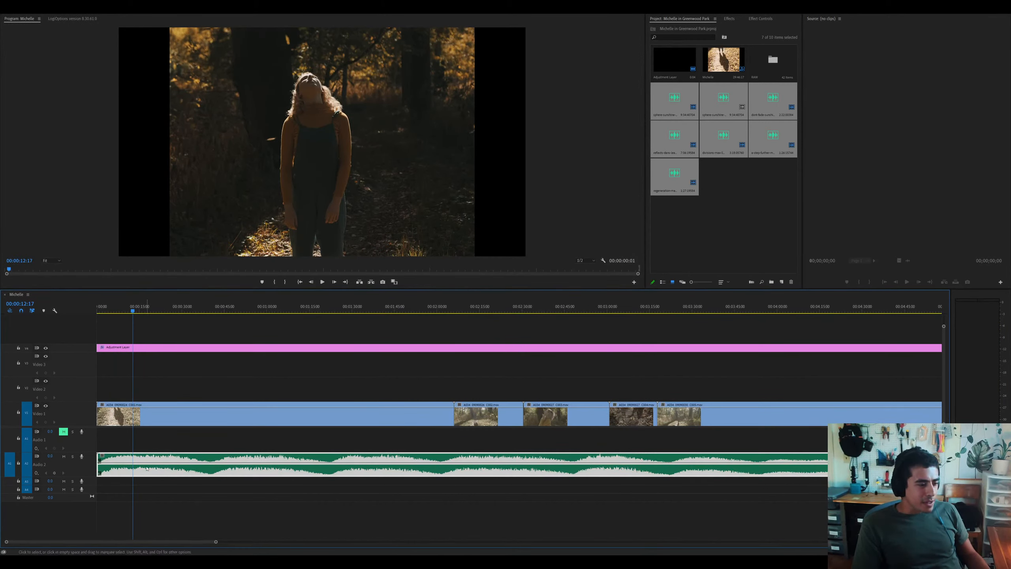
left_click(176, 423)
key("Home")
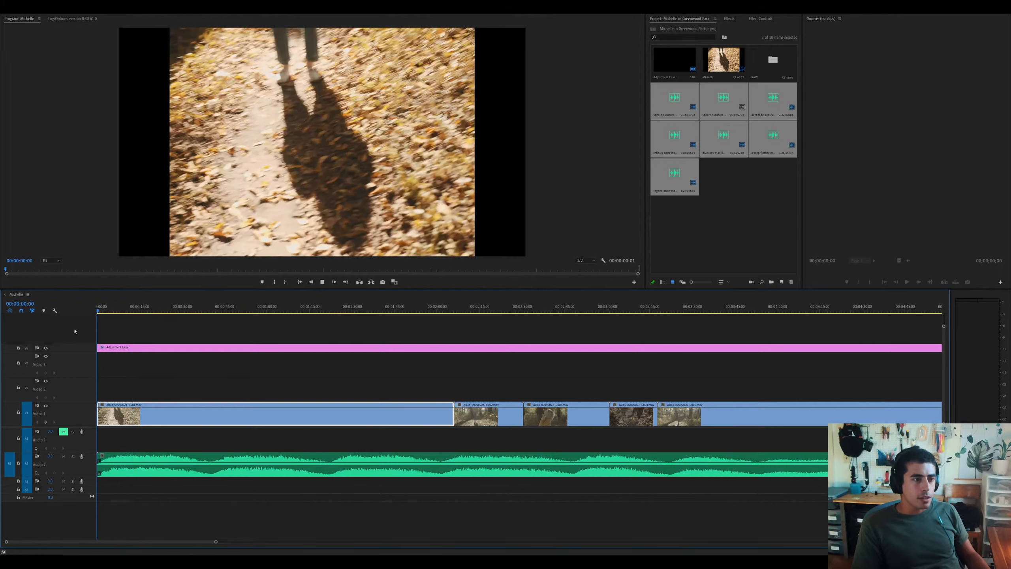
key("space")
key("=")
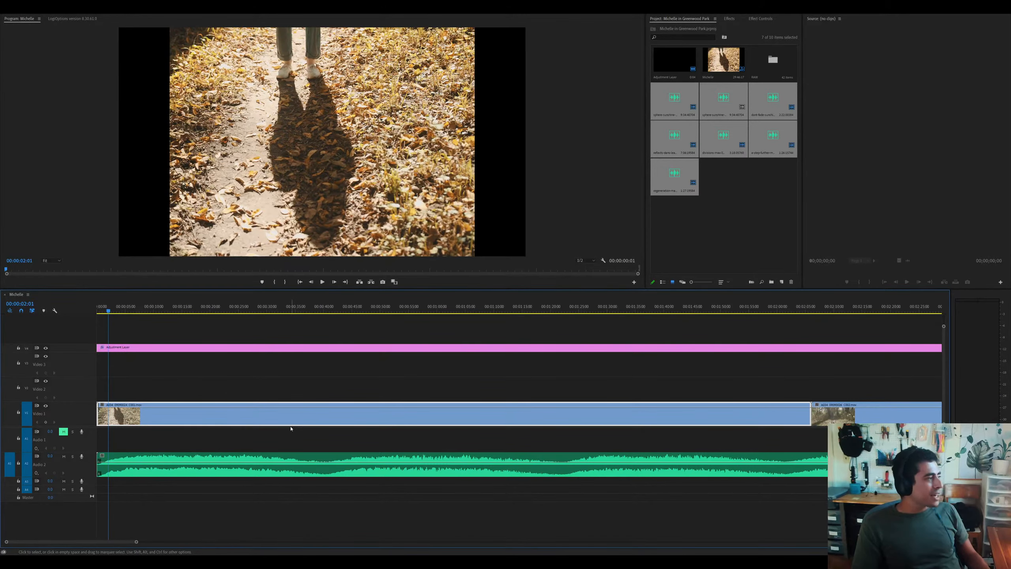
View the graded shot at 00:00:38:23 full screen and select the adjustment layer above it
left_click(318, 307)
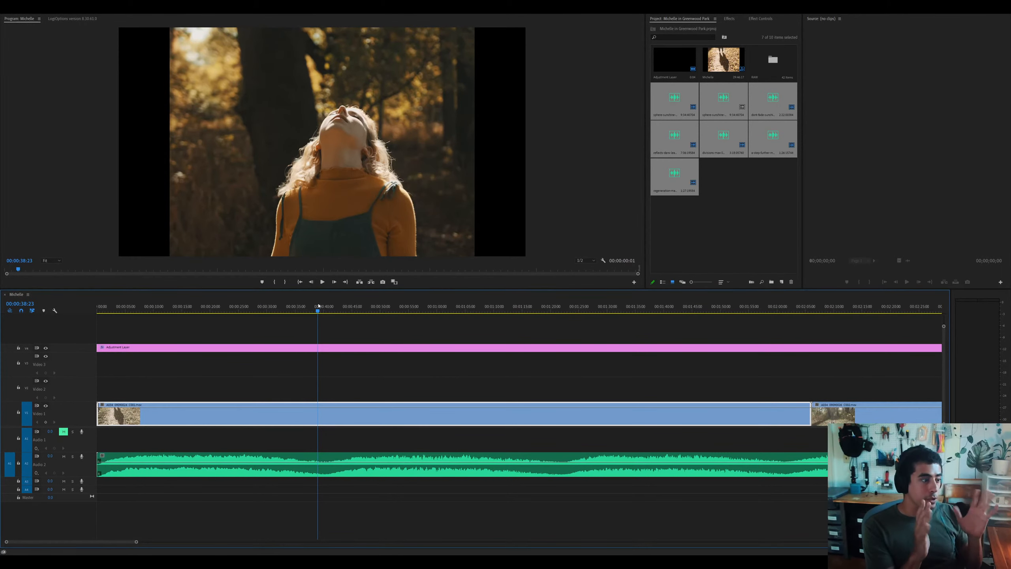
key("ctrl+grave")
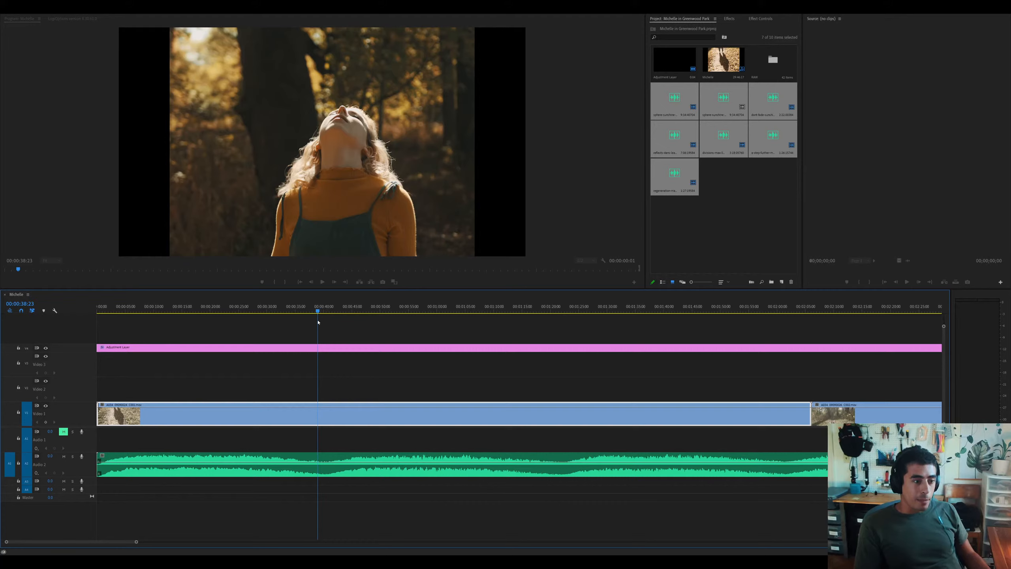
left_click(320, 346)
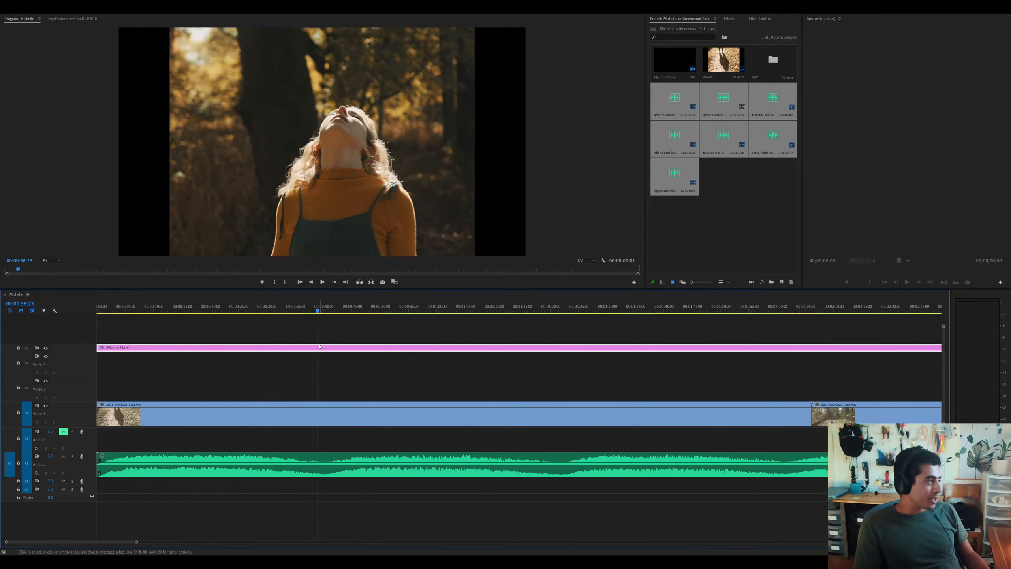
left_click(300, 340)
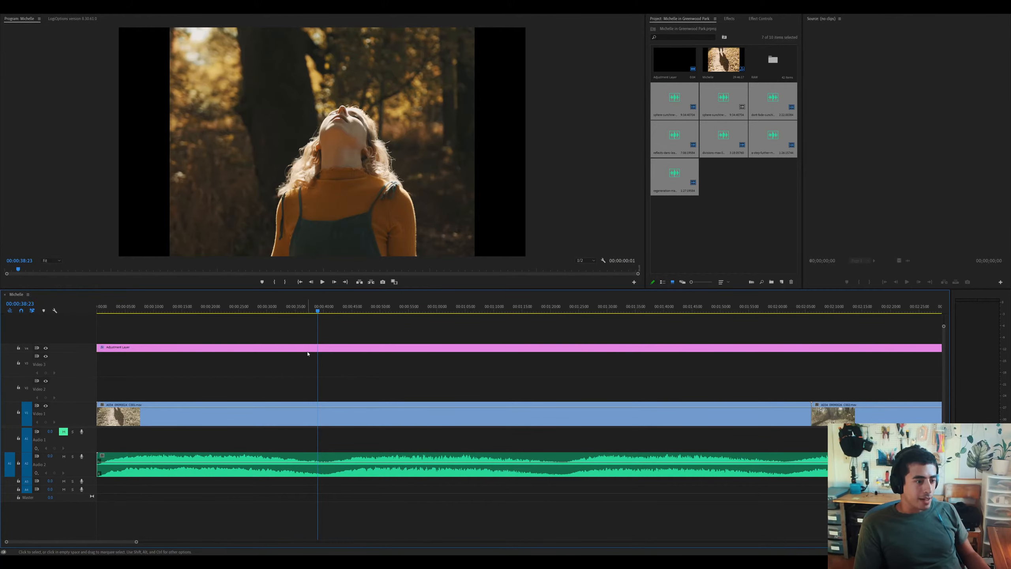
left_click(306, 351)
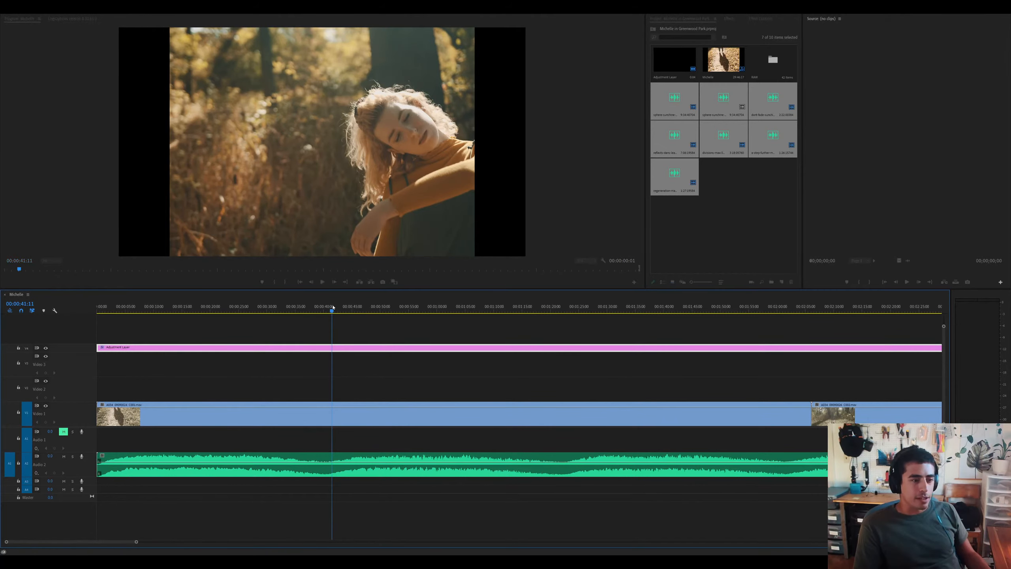
Check the adjustment layer's look on shots near 00:01:19 and elsewhere in the opening clips
left_click(548, 316)
key("minus")
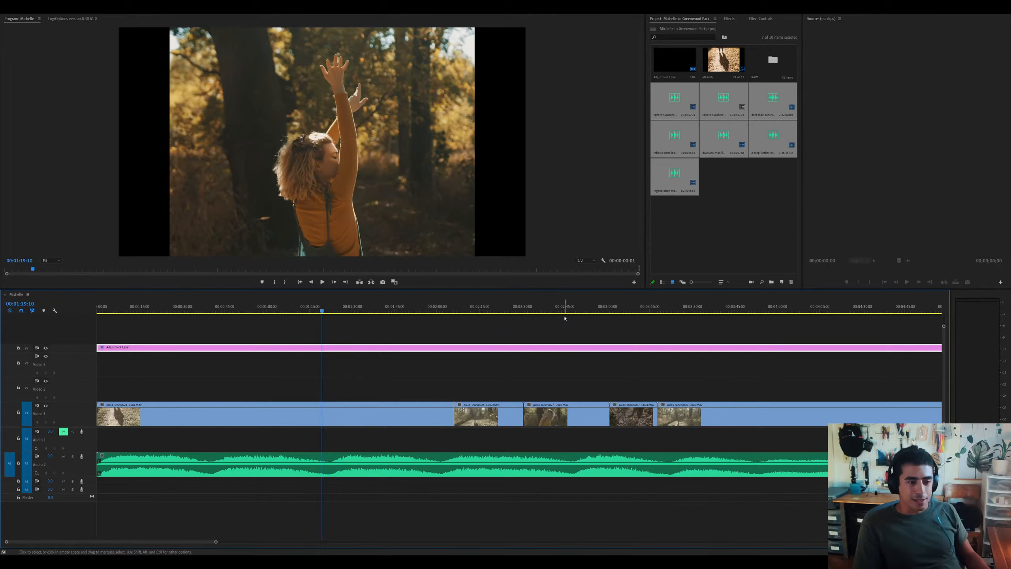
left_click(578, 317)
left_click(384, 317)
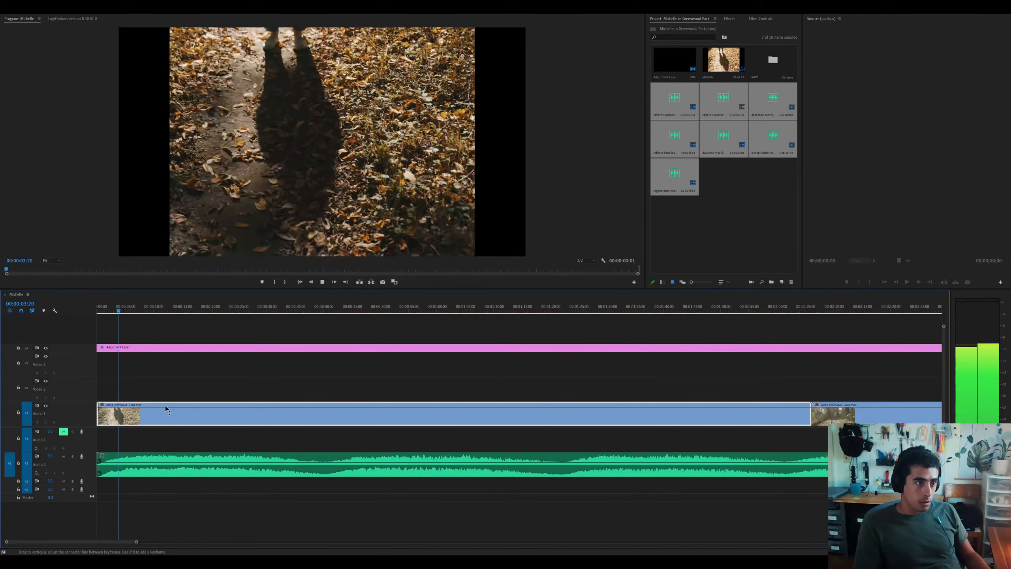
Lower the volume of the Audio 2 music track and resume playback of the opening shot
left_click(50, 456)
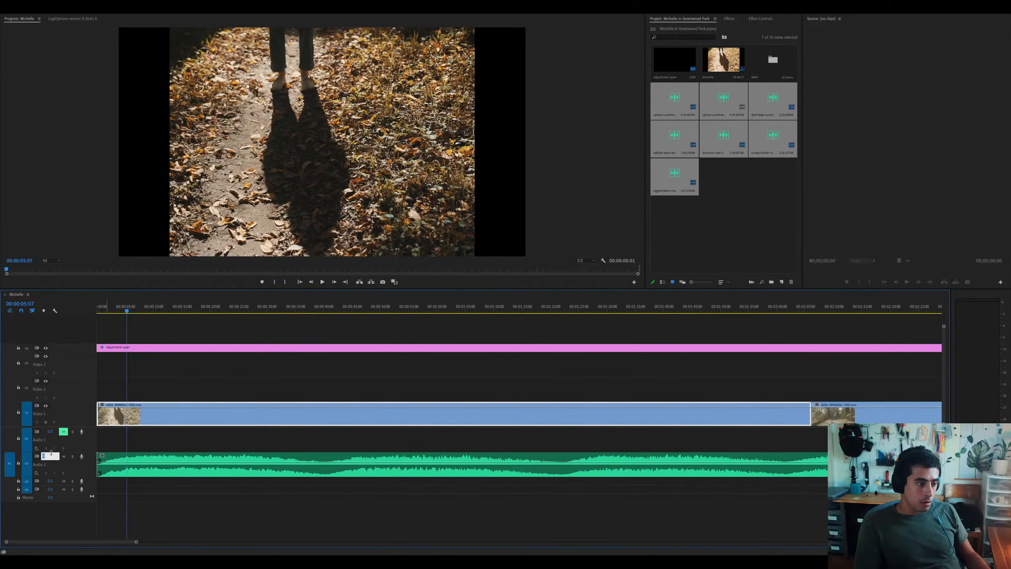
key("Return")
key("space")
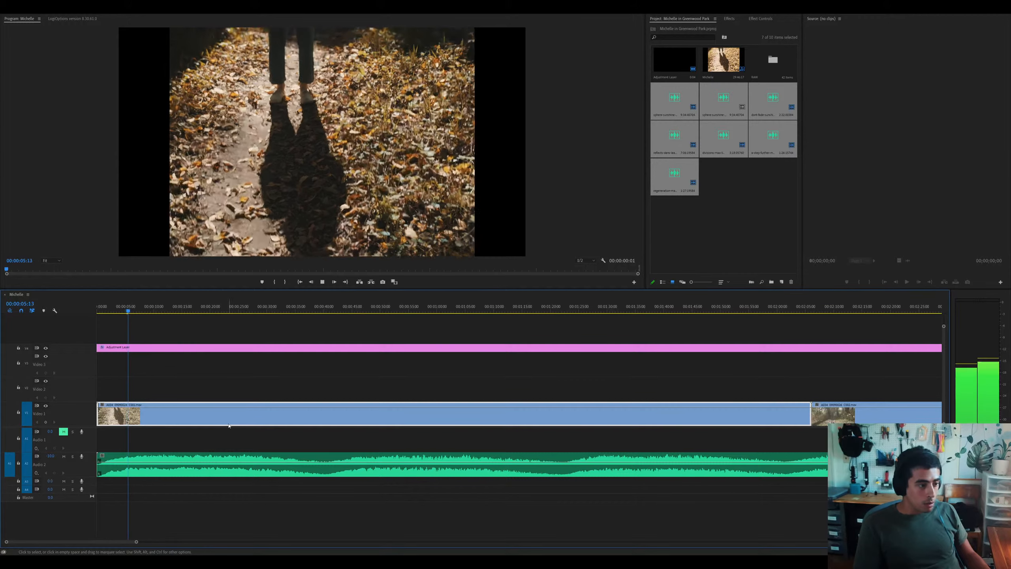
Cut the first video clip at 00:00:12:18, delete the part before the cut and move the rest to the sequence start
left_click_drag(136, 309, 170, 310)
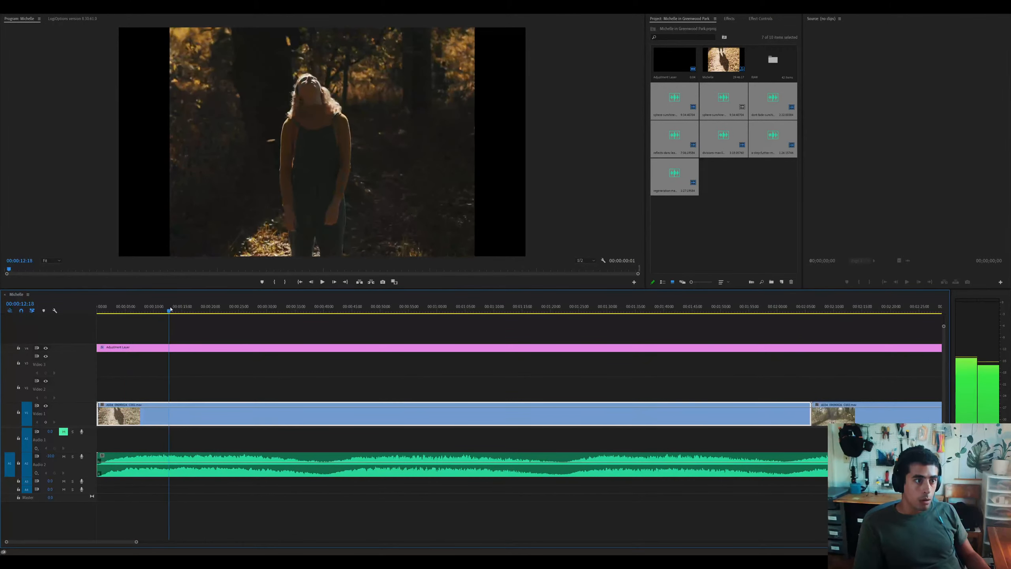
key("ctrl+k")
key("Delete")
left_click(157, 414)
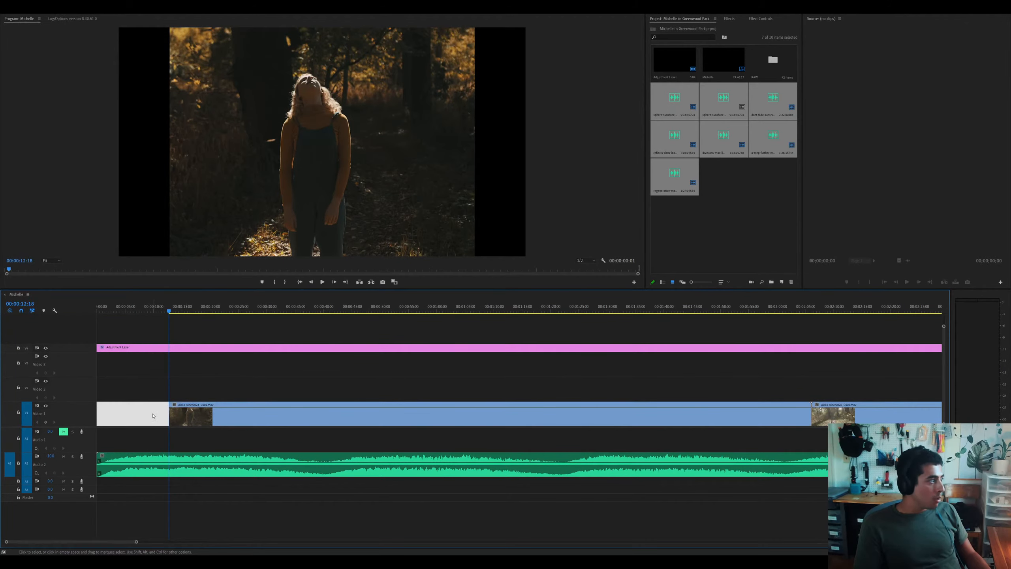
key("Home")
left_click(212, 418)
left_click_drag(212, 418, 151, 417)
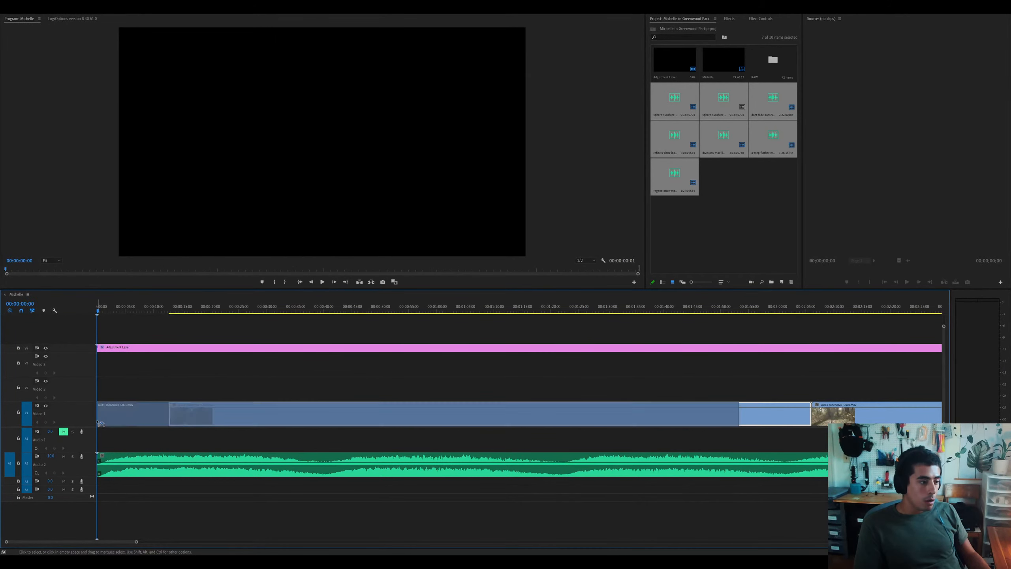
Play the new opening of the first clip and skim ahead to 00:00:12:21
key("space")
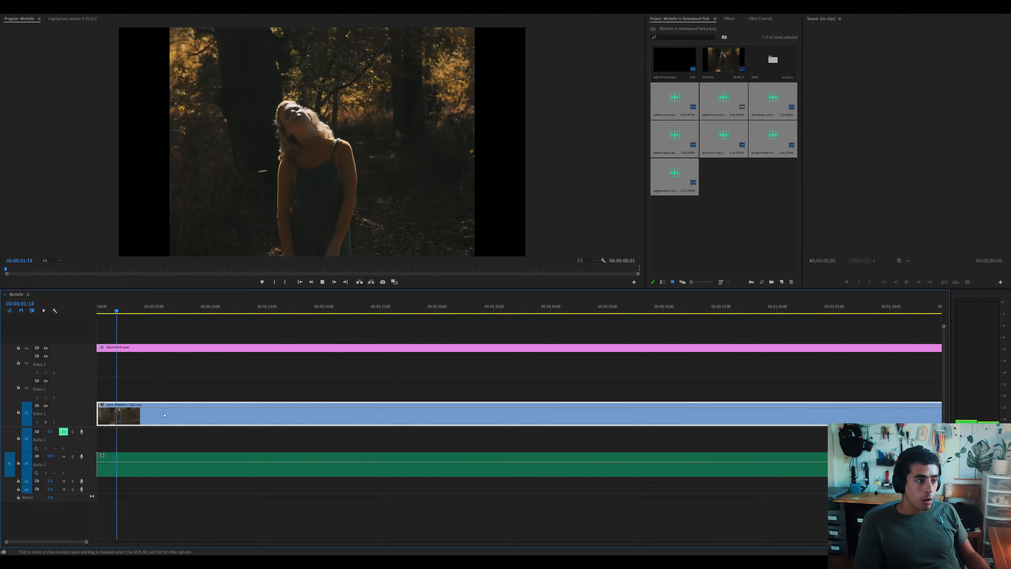
key("equal")
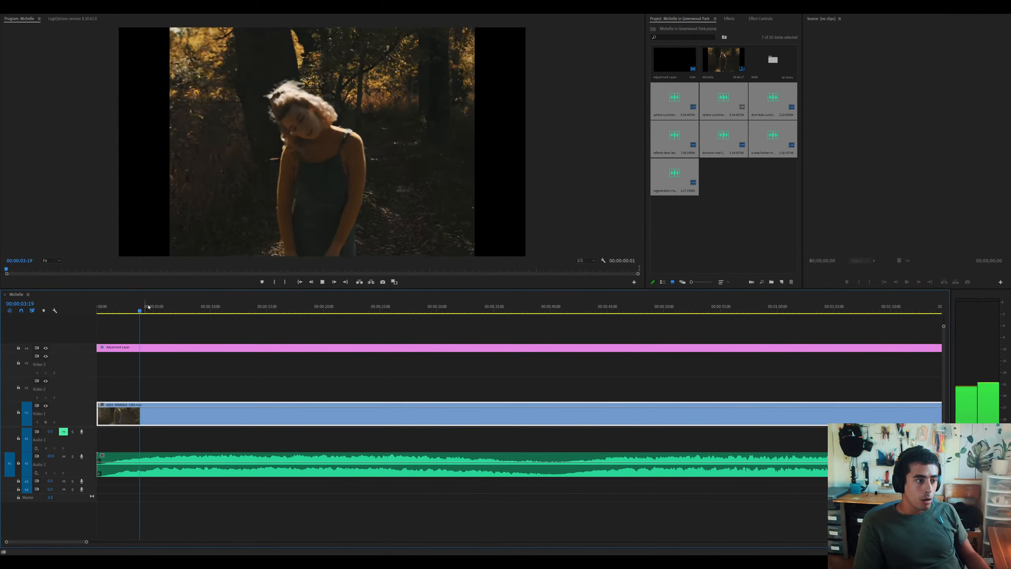
left_click_drag(171, 311, 229, 310)
key("minus")
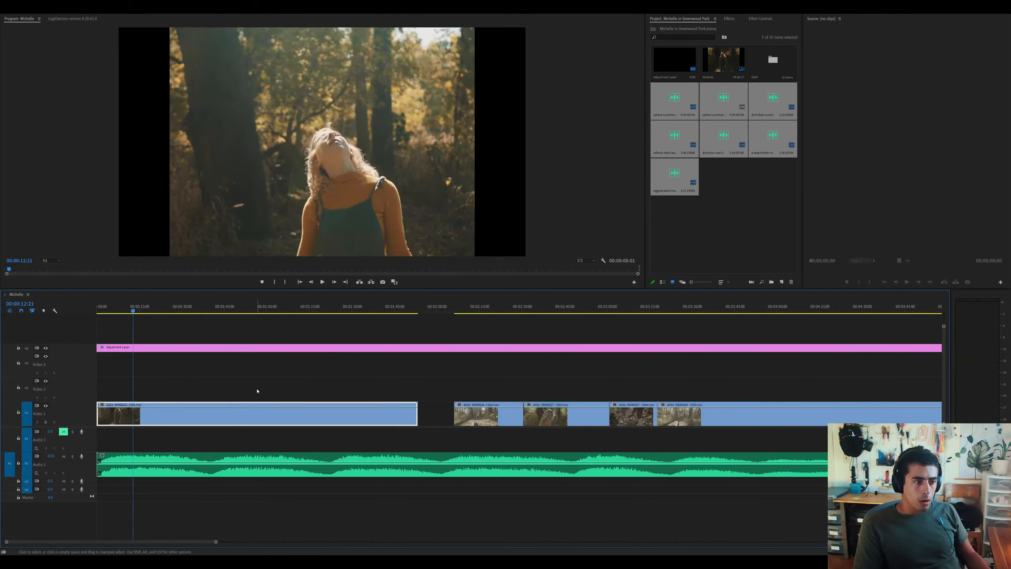
Reveal the first video clip in its footage bin and delete it from the timeline
key("shift+f")
left_click(275, 410)
key("Delete")
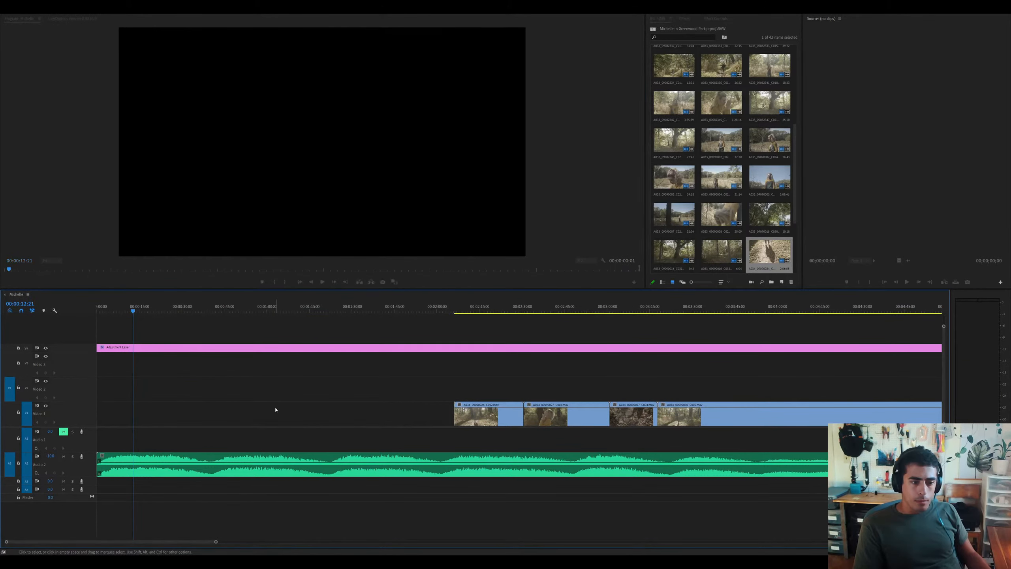
Delete all remaining footage clips from Video 1, keeping the adjustment layer and the music
key("minus")
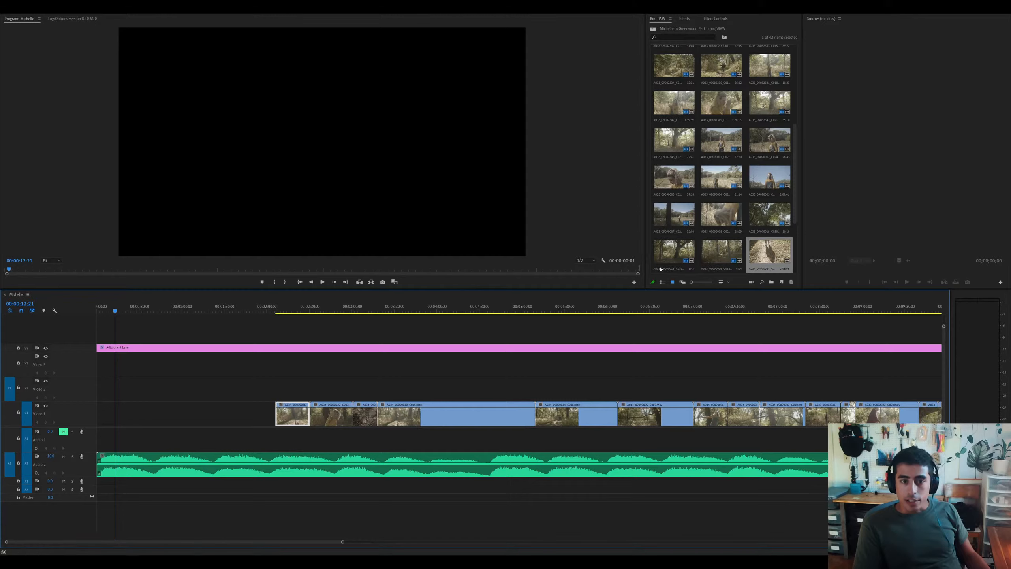
scroll(679, 248, "up", 3)
scroll(679, 248, "up", 1)
key("minus")
key("minus")
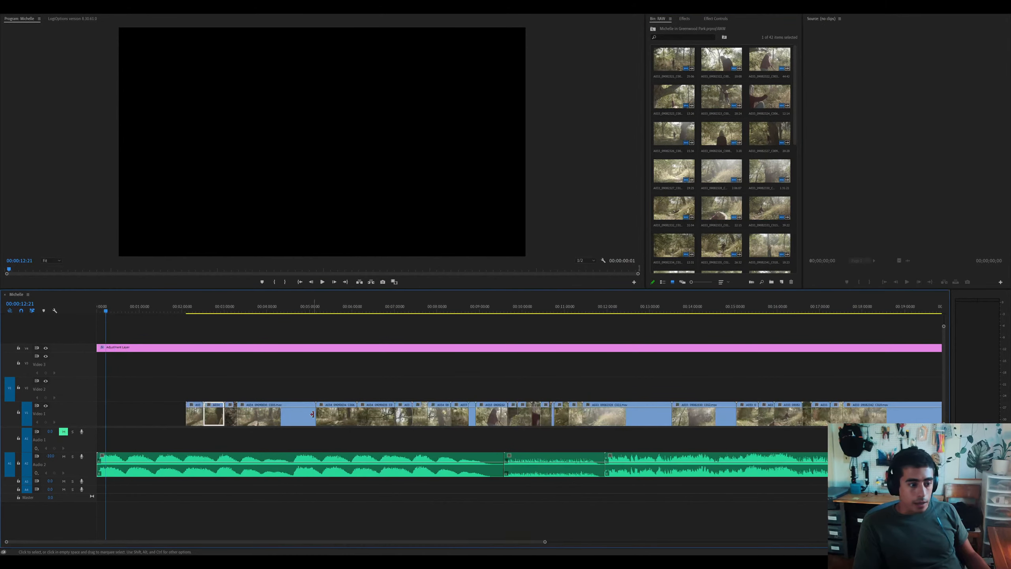
left_click_drag(148, 389, 847, 442)
key("Delete")
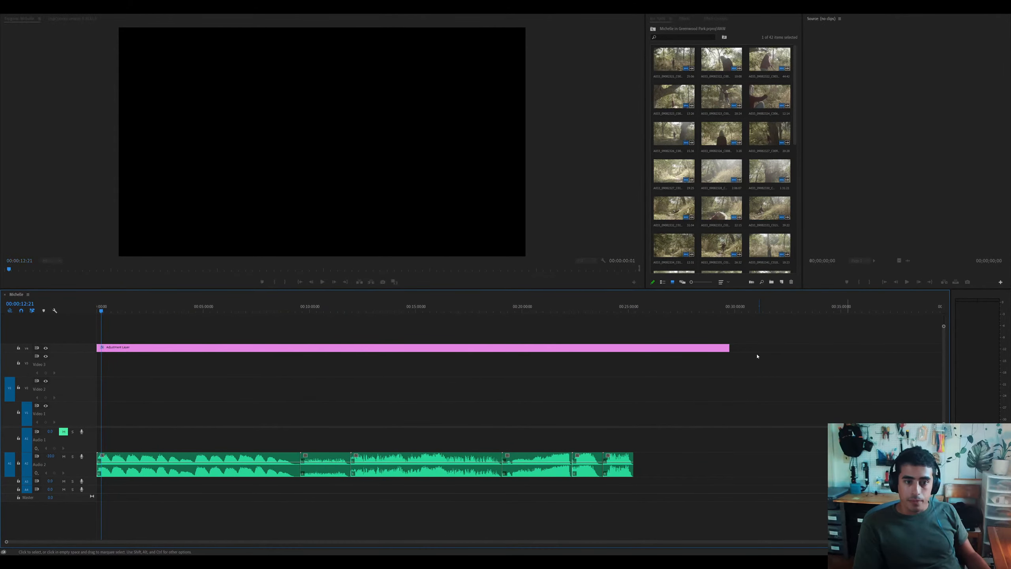
Place every clip from the footage bin at the start of Video 1 and delete their linked camera audio
left_click(690, 63)
key("ctrl+a")
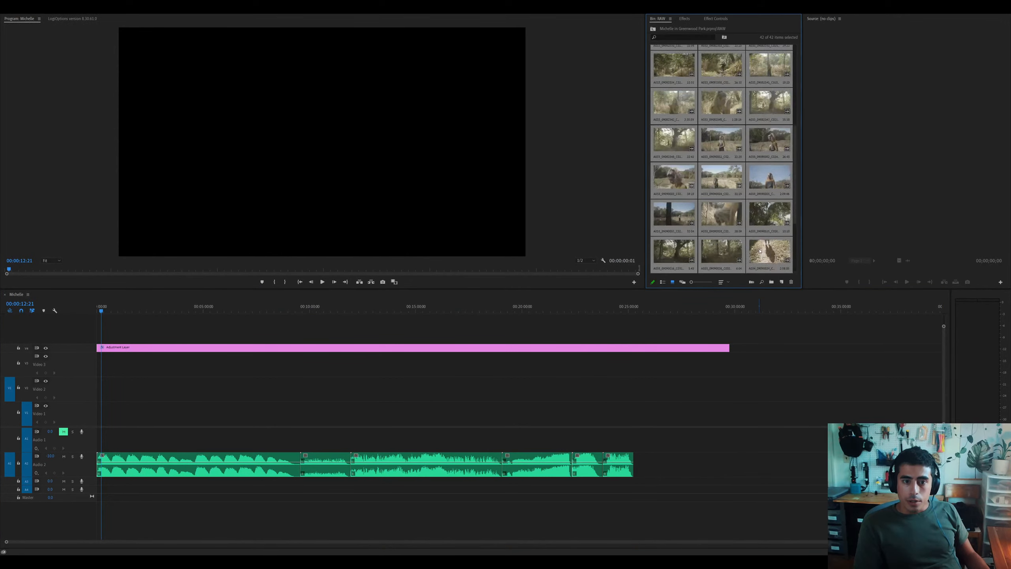
left_click_drag(681, 62, 258, 445)
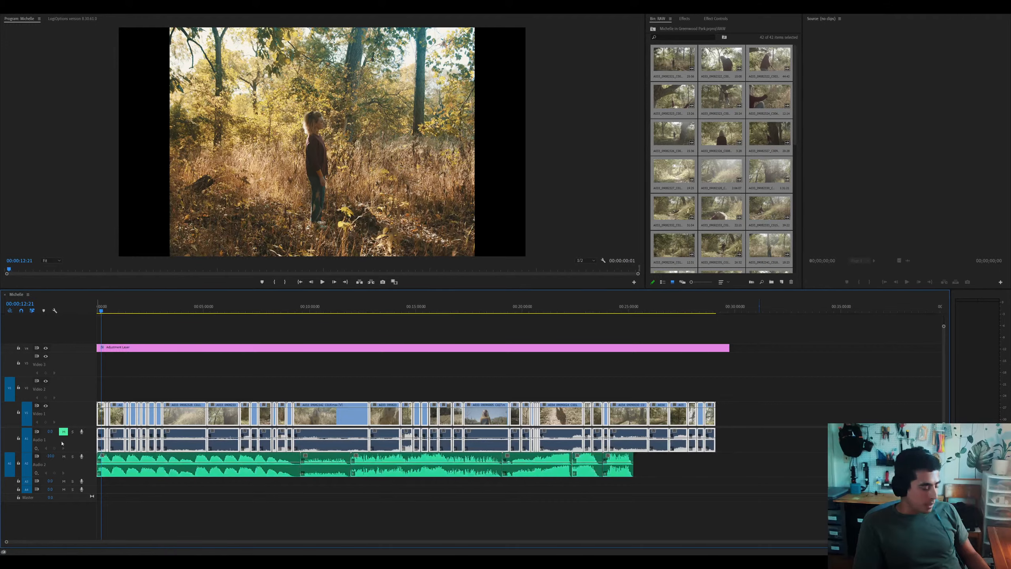
left_click(776, 440)
left_click_drag(777, 439, 99, 430)
key("Delete")
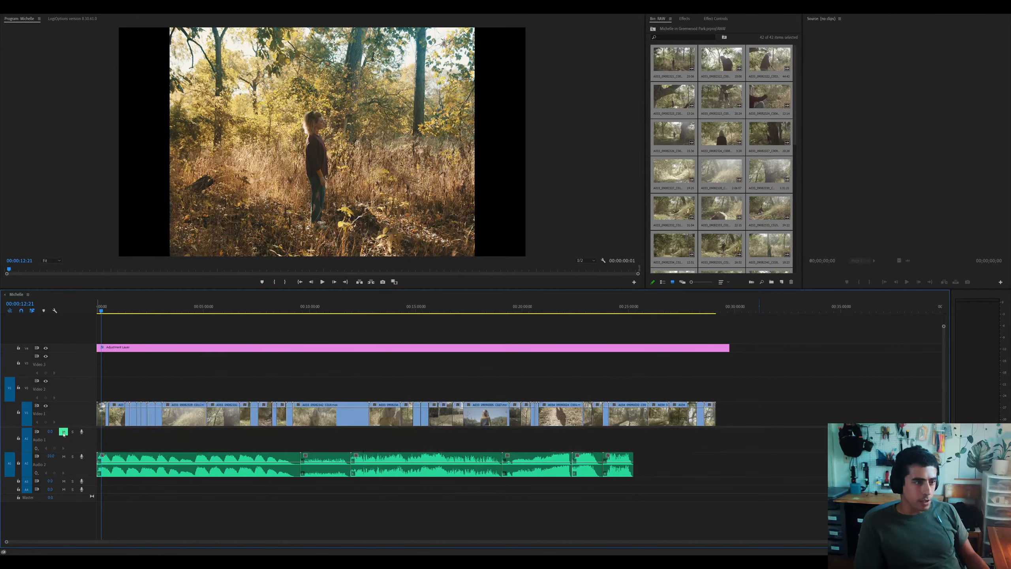
Play the first clip with the music from the sequence start to about 00:00:02:23 at a closer timeline scale
left_click(102, 416)
key("equal")
key("equal")
key("equal")
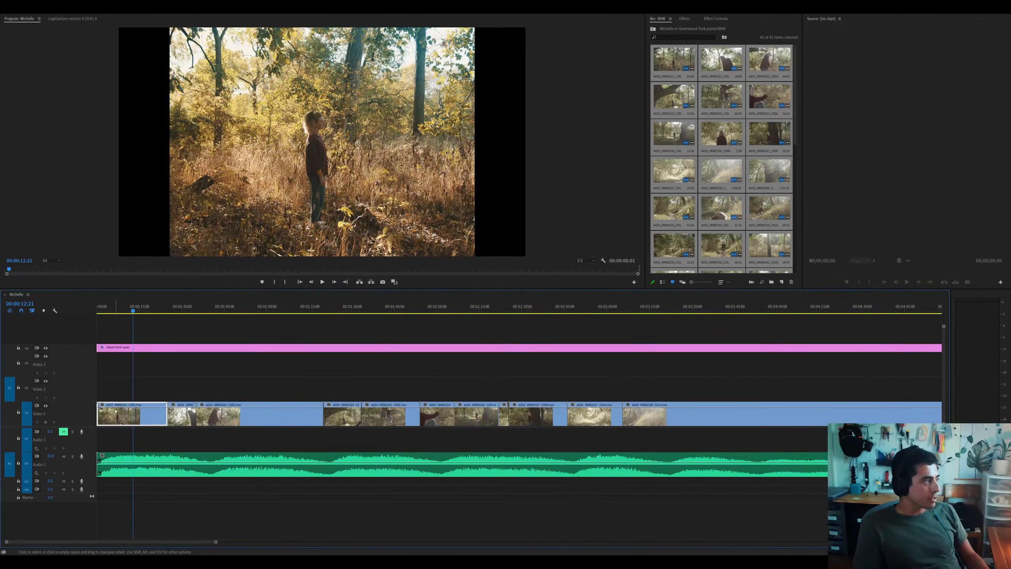
key("Home")
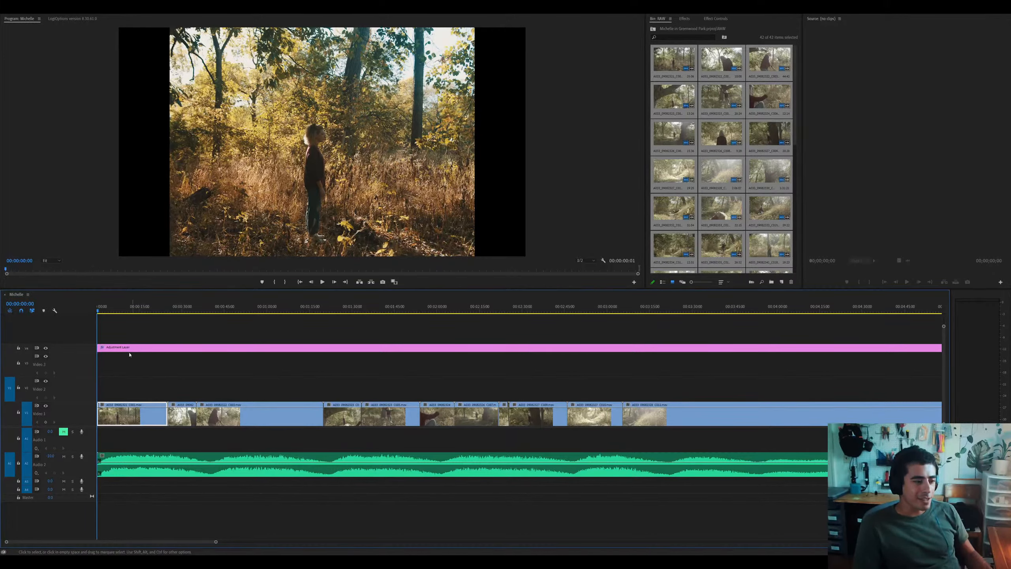
key("=")
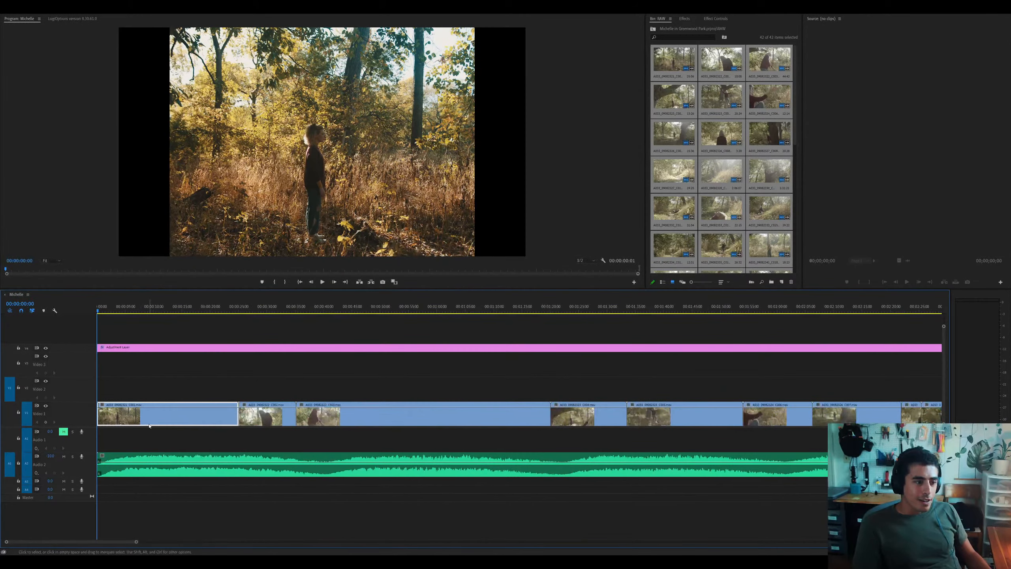
key("space")
key("space")
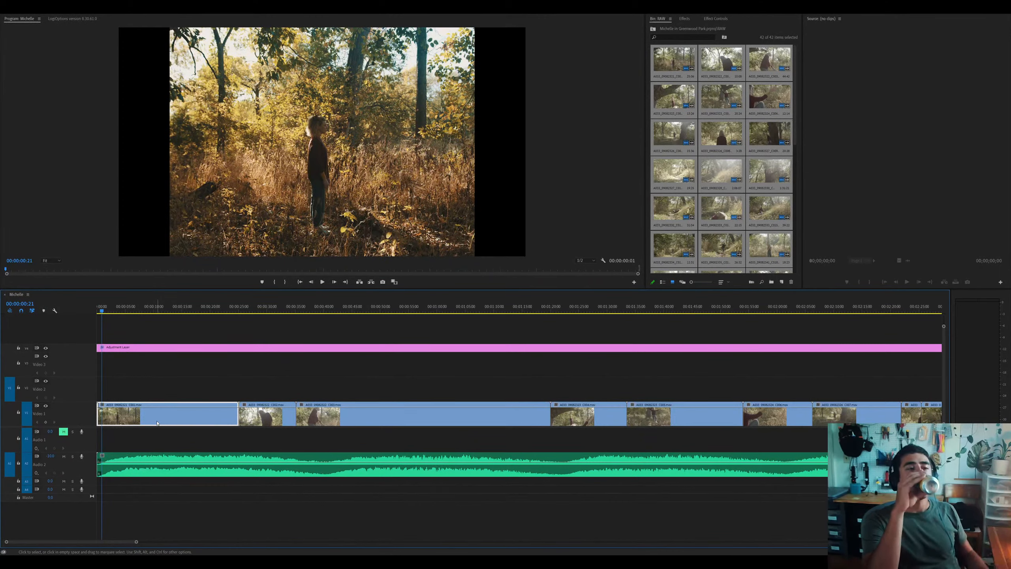
key("equal")
key("space")
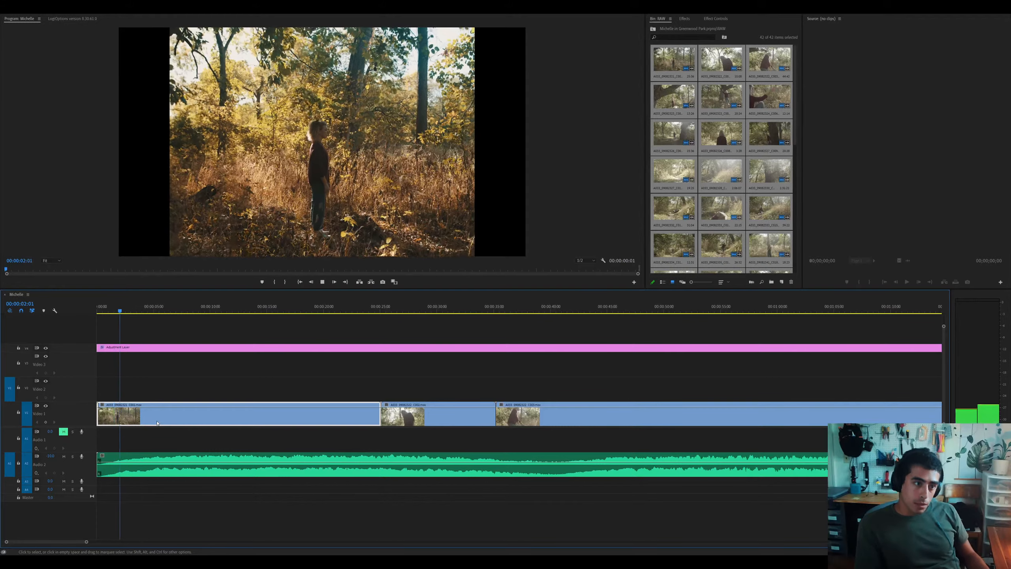
key("space")
key("equal")
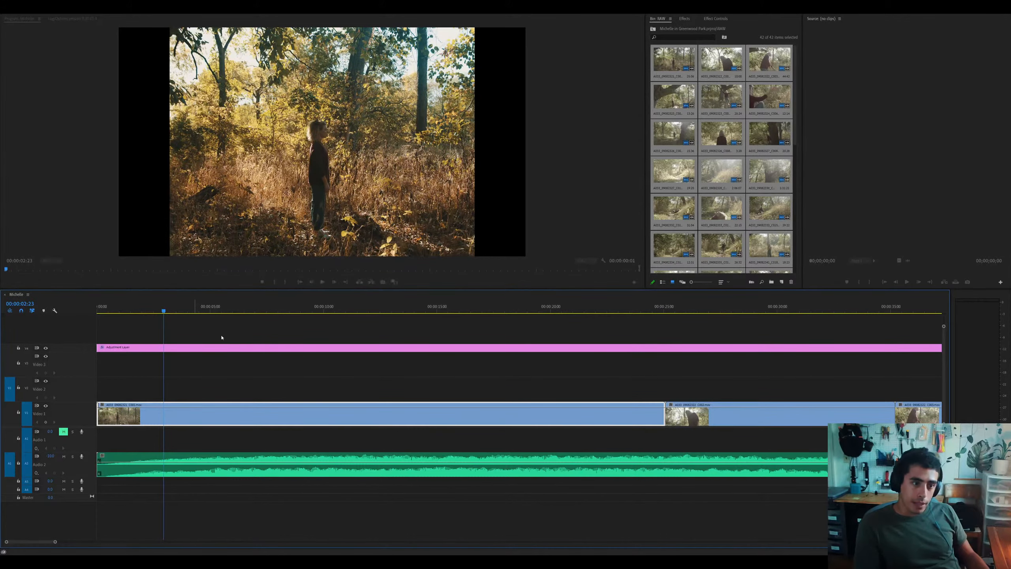
Cut the first clip at 00:00:14:21 and delete the part before the cut
left_click_drag(221, 311, 435, 350)
key("ctrl+k")
key("Delete")
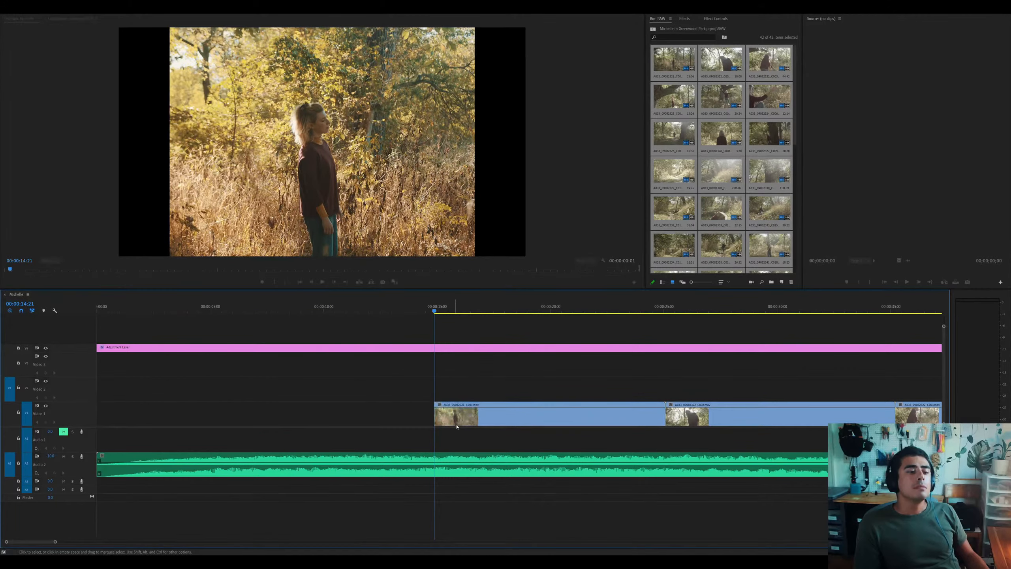
Play the remaining part of the first clip against the music up to about 00:00:21:01
left_click(457, 422)
key("space")
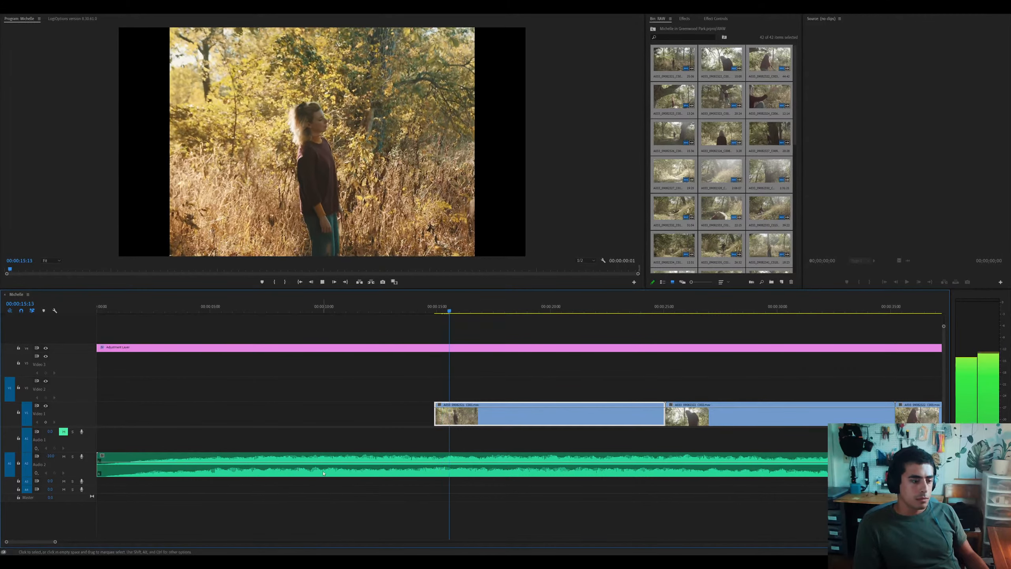
key("minus")
left_click(323, 473)
left_click(332, 421)
key("space")
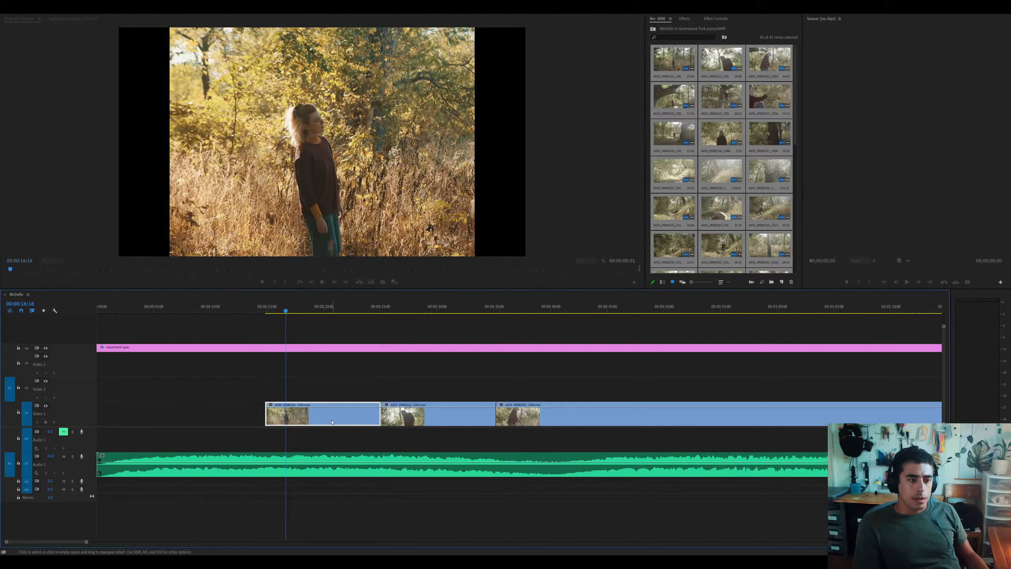
key("equal")
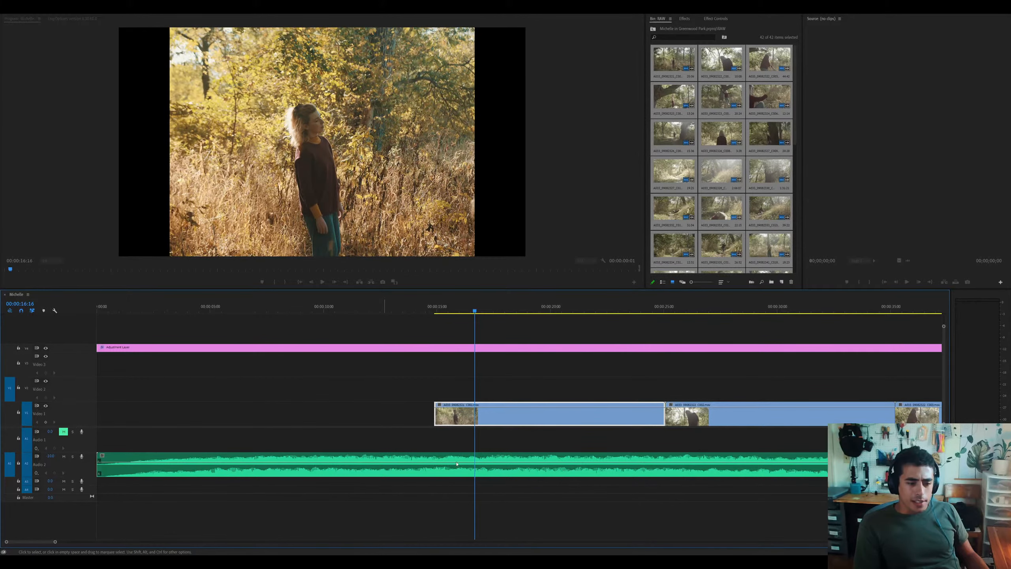
left_click(390, 464)
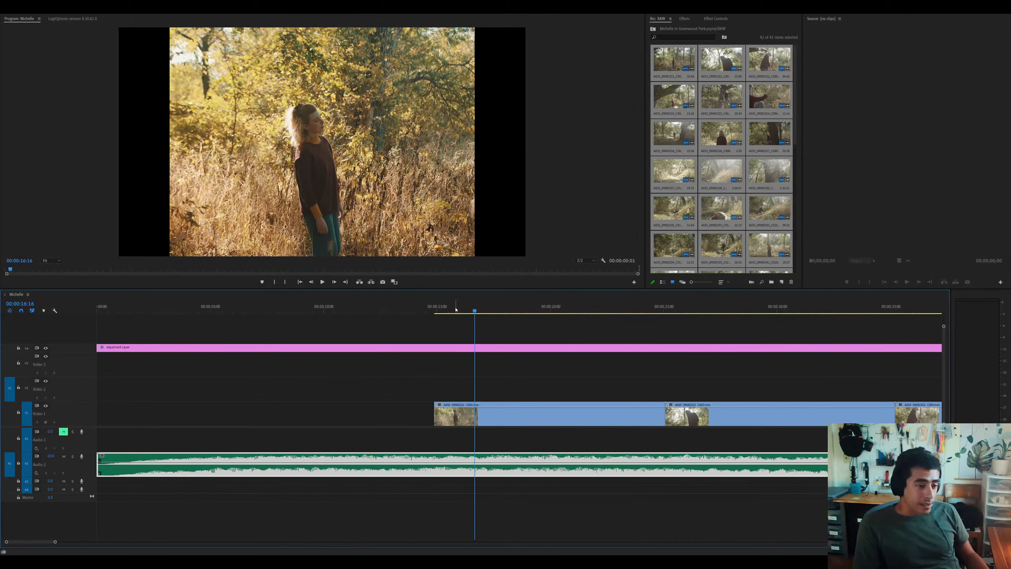
left_click_drag(461, 308, 454, 310)
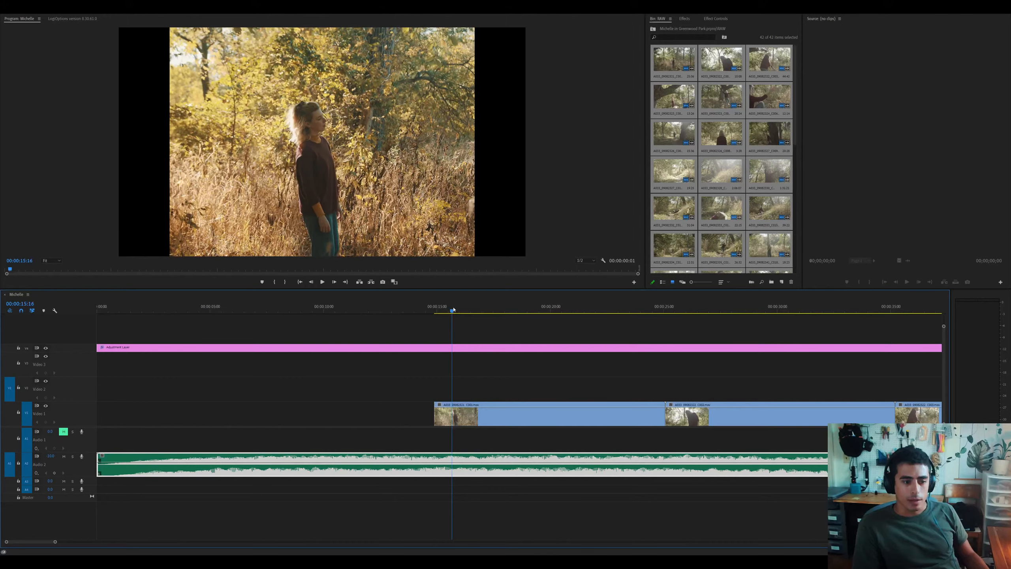
key("space")
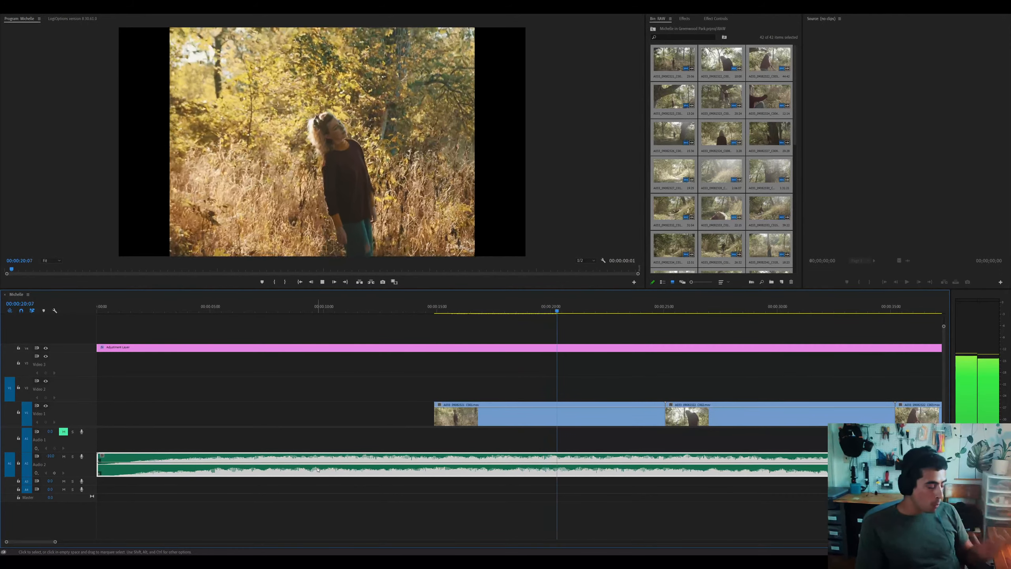
key("space")
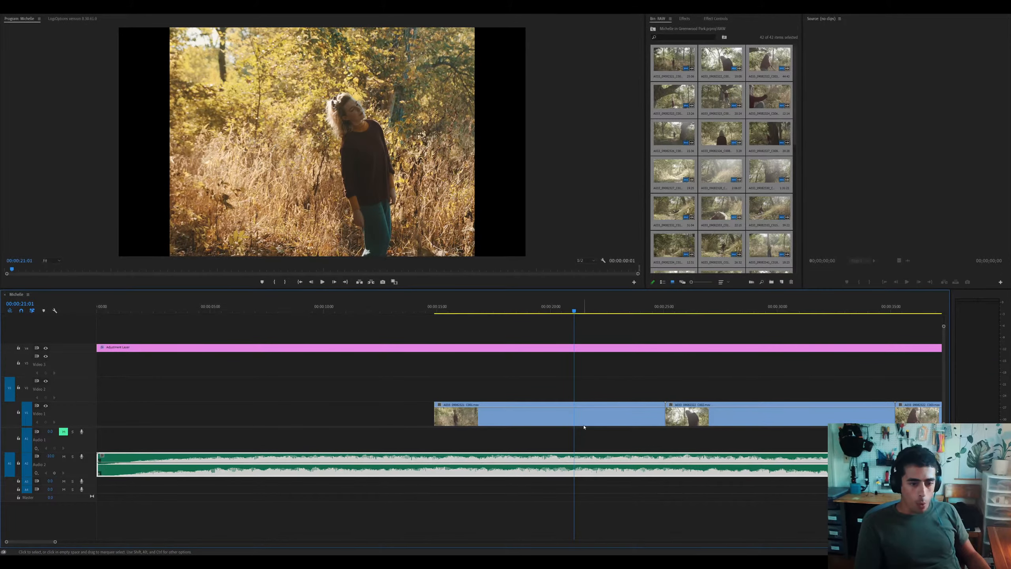
Trim the start of the second clip to the frame at 00:00:27:20
left_click(583, 419)
key("minus")
key("minus")
left_click(245, 309)
key("equal")
key("equal")
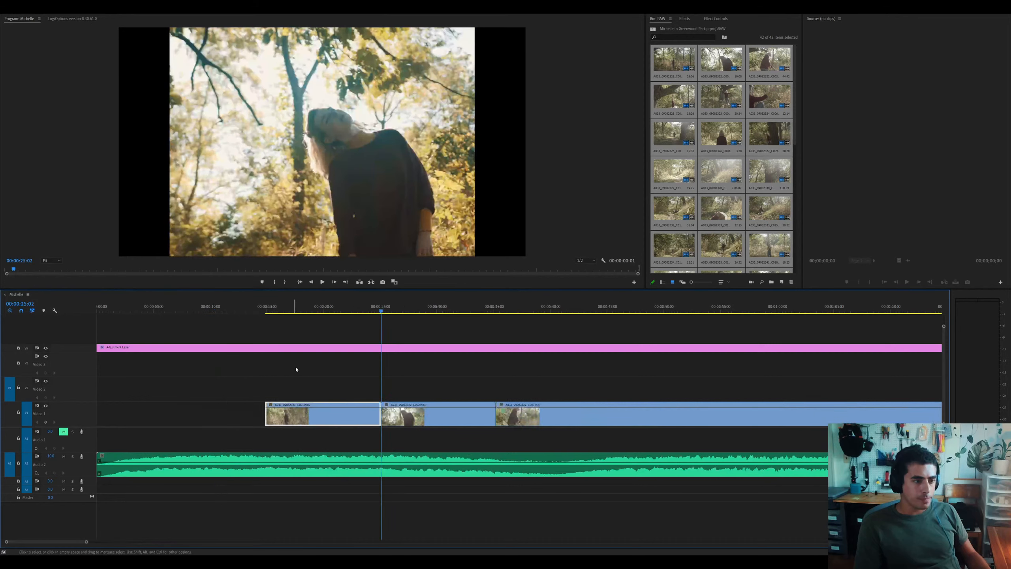
left_click(585, 312)
left_click_drag(588, 314, 584, 313)
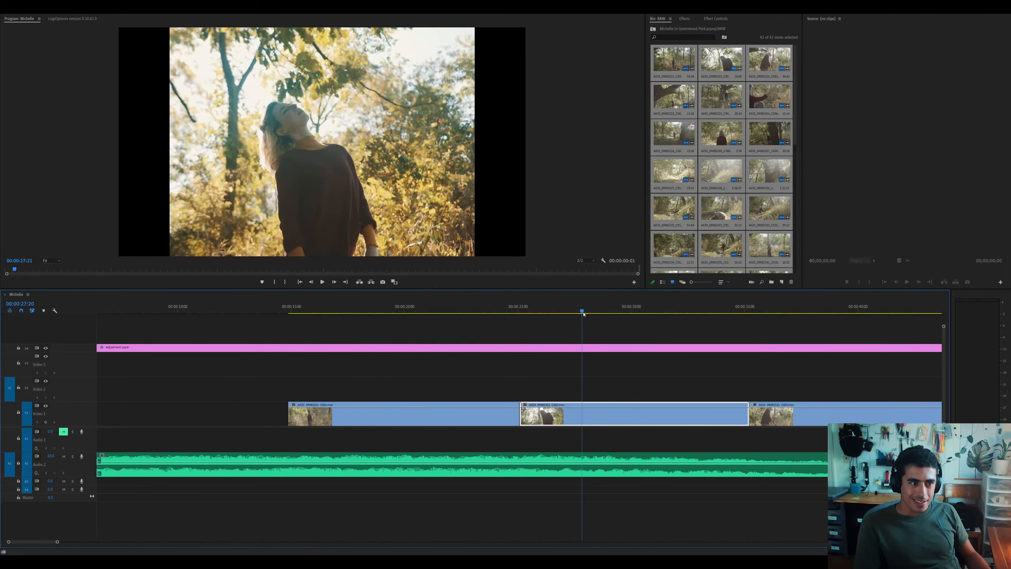
key("ctrl+alt+q")
Delete the clip before the trimmed shot and undo the deletion
left_click(498, 409)
key("Delete")
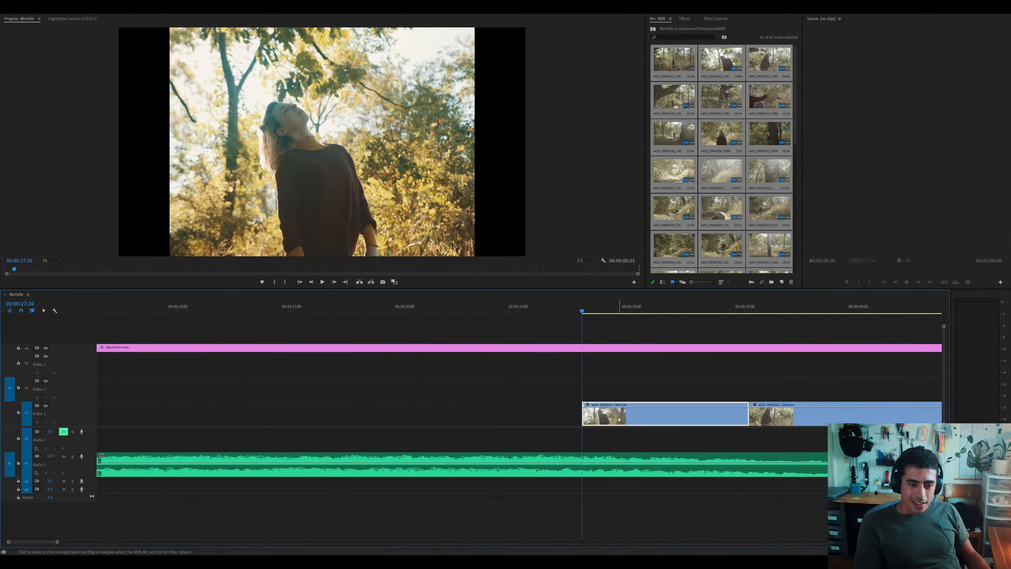
key("ctrl+z")
Move the trimmed second clip to the very start of Video 1
key("minus")
key("minus")
left_click(261, 416)
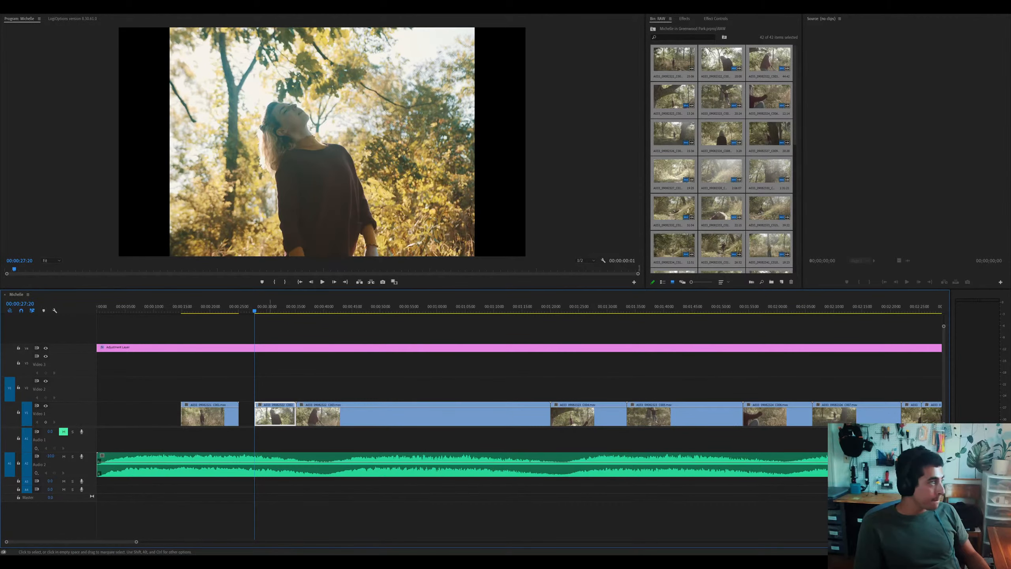
left_click_drag(270, 417, 111, 415)
Play the new opening shot with the music from the sequence start at a closer timeline scale
key("Home")
key("equal")
key("equal")
key("space")
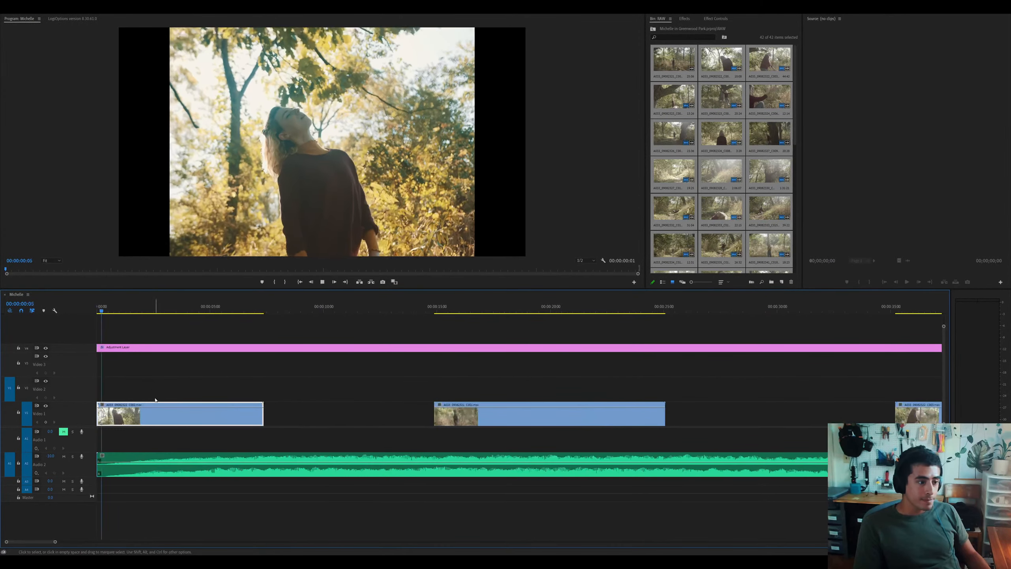
key("equal")
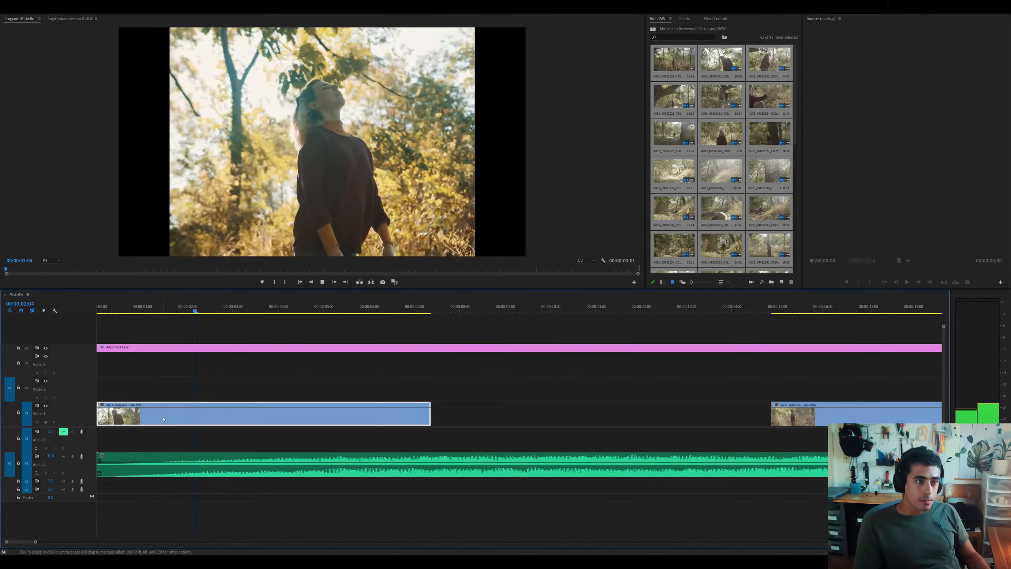
Stop playback and undo the last four timeline edits that trimmed and moved the second clip to the opening
key("minus")
key("minus")
key("minus")
key("space")
key("minus")
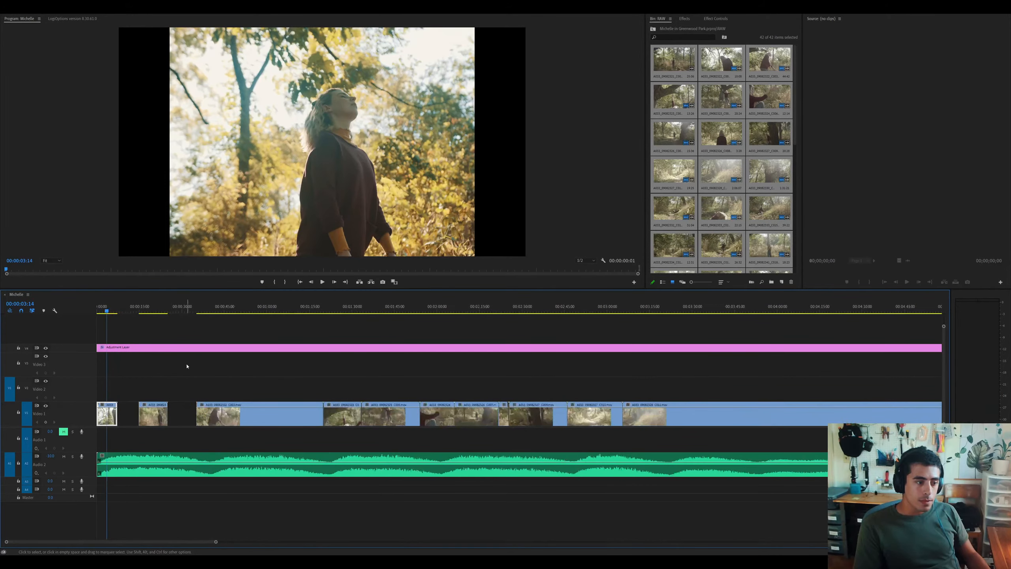
left_click_drag(304, 306, 63, 337)
key("equal")
key("equal")
key("ctrl+z")
key("ctrl+z")
key("ctrl+z")
key("ctrl+z")
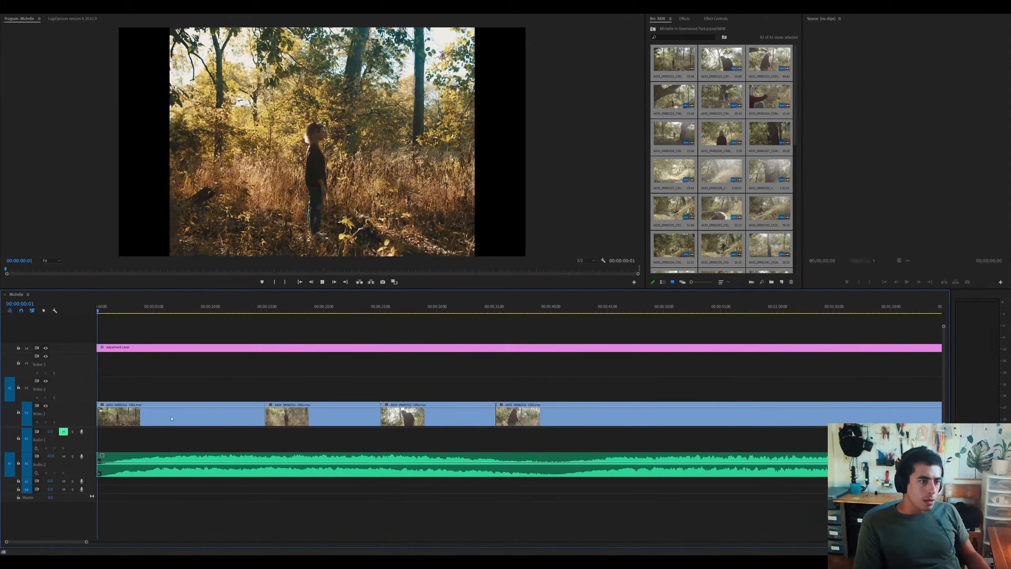
Trim the end of the first clip on Video 1 to 00:00:02:03 and set its speed to 50%
left_click(168, 422)
key("equal")
key("space")
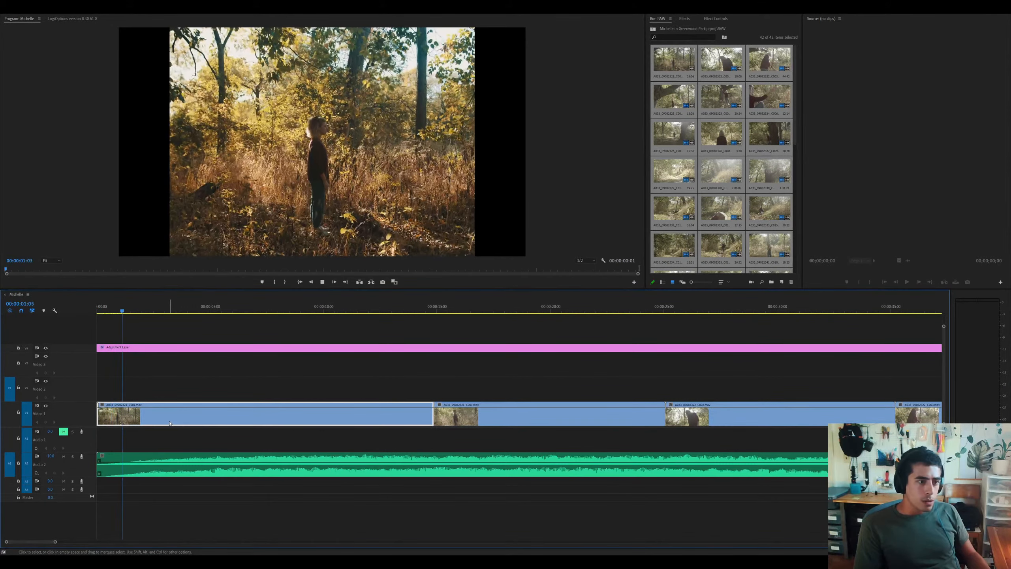
key("ctrl+alt+w")
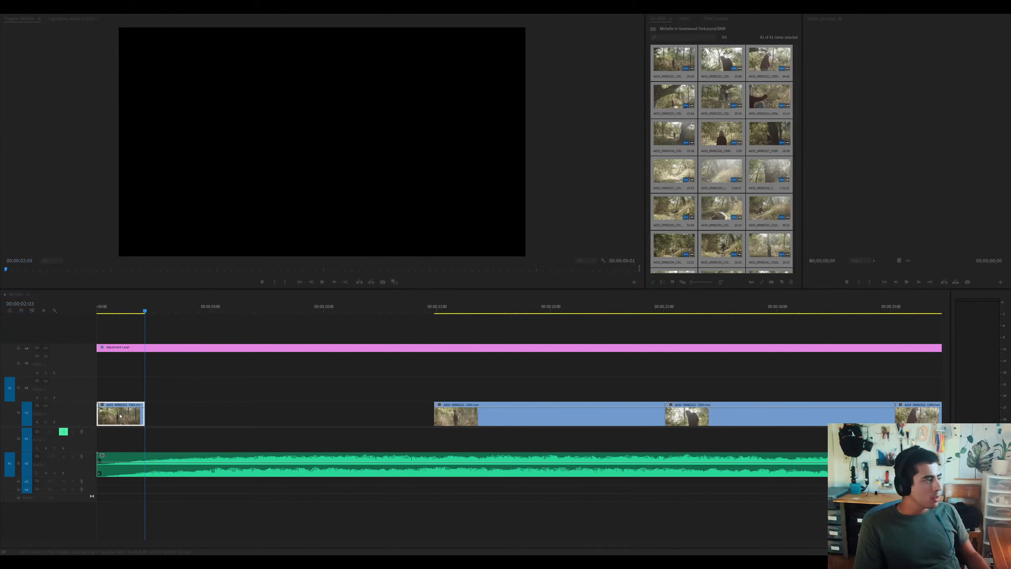
type("50")
key("Return")
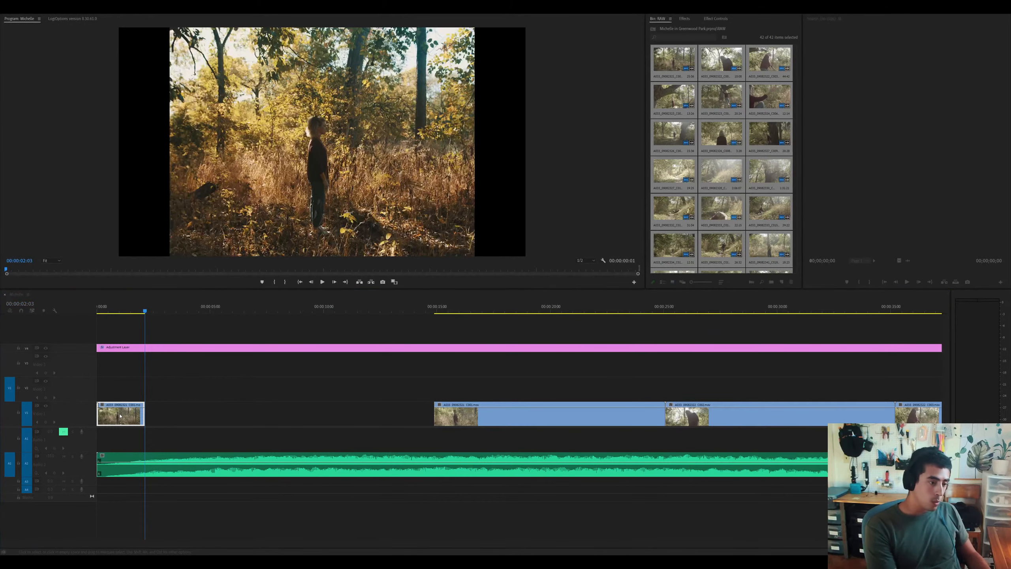
Play the slowed opening clip from the sequence start at a closer timeline scale
key("space")
key("equal")
key("Home")
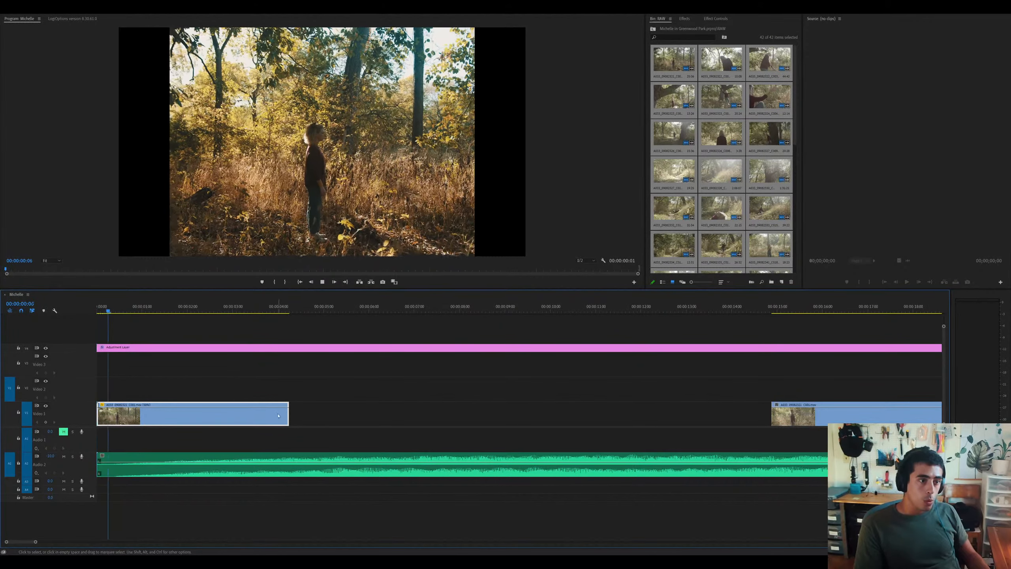
Find the Lumetri Color effect, apply it to the opening clip and open its Basic Correction settings
left_click(684, 18)
left_click(676, 28)
type("lumet")
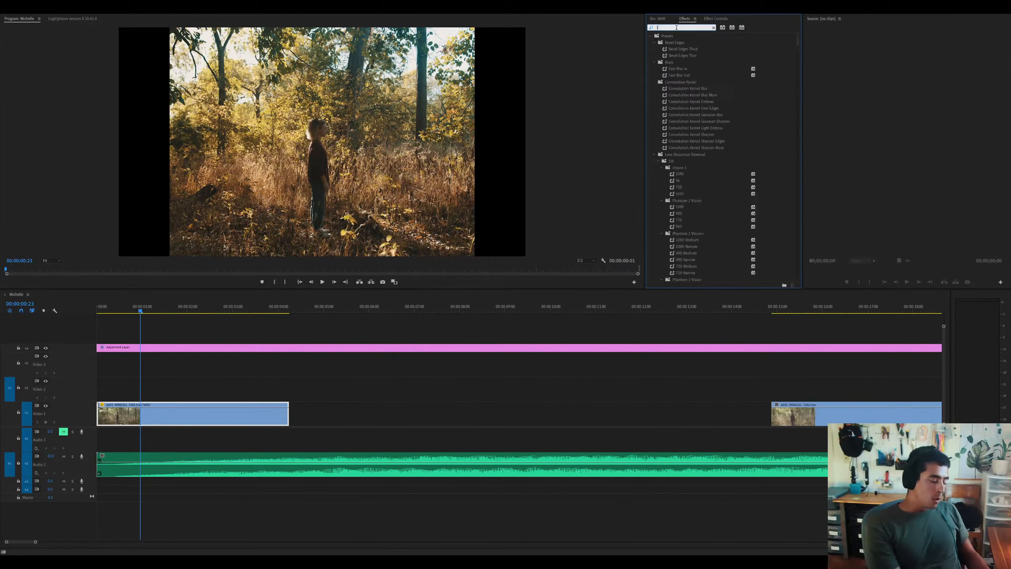
type("ri colo")
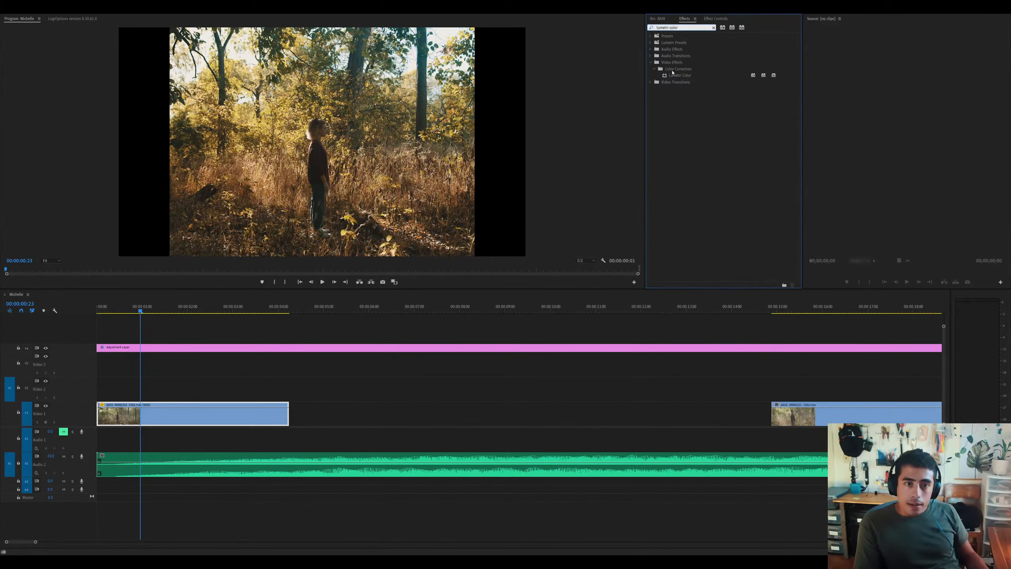
type("r")
double_click(676, 75)
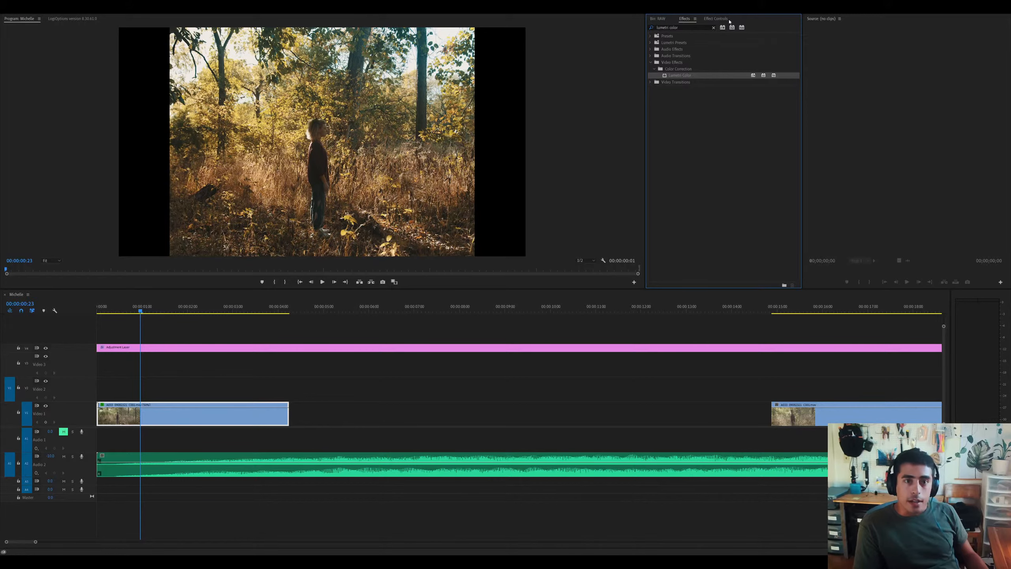
left_click(728, 20)
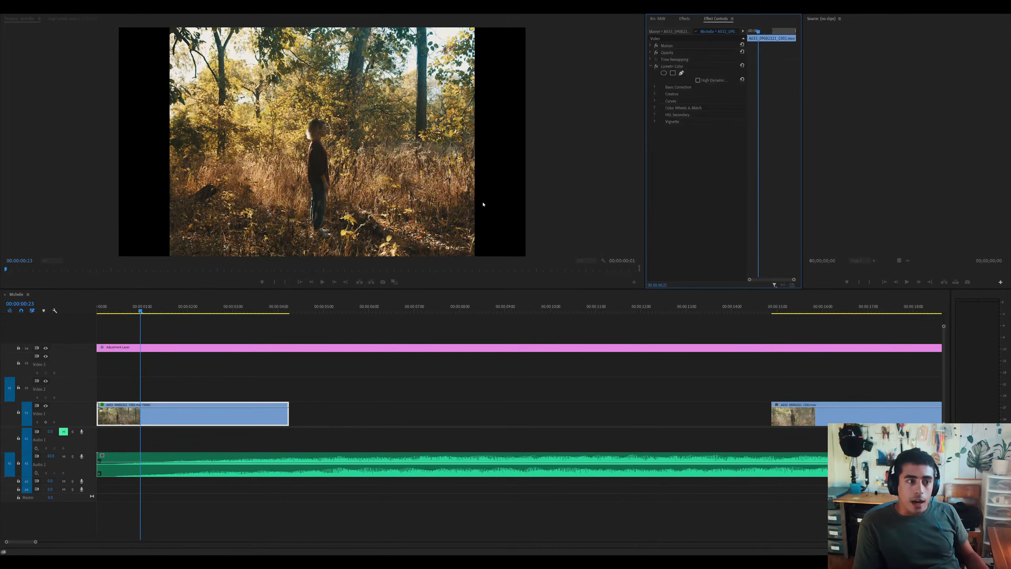
left_click(655, 88)
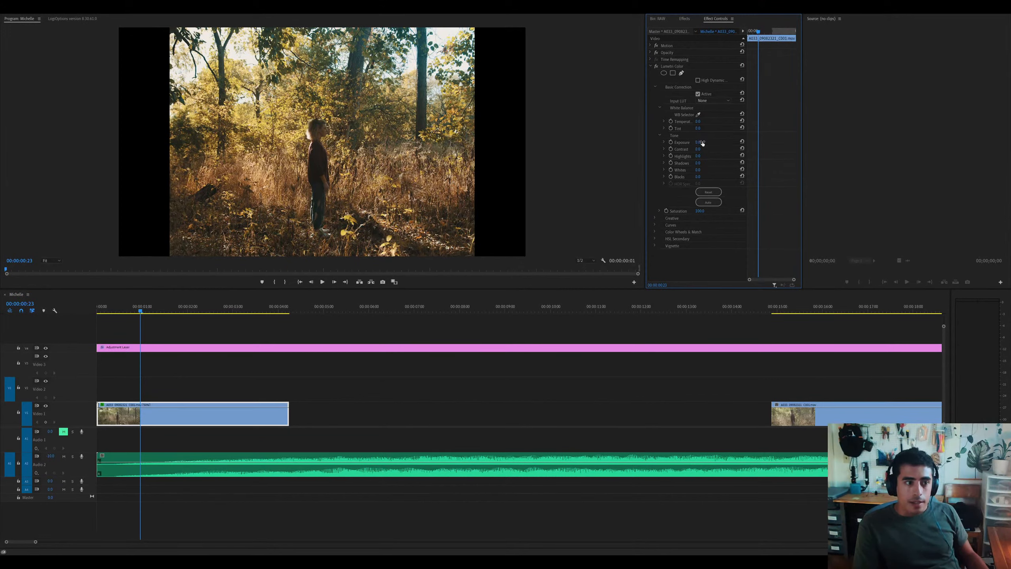
Try raising the opening clip's exposure in Basic Correction, and undo the change
left_click_drag(698, 142, 716, 142)
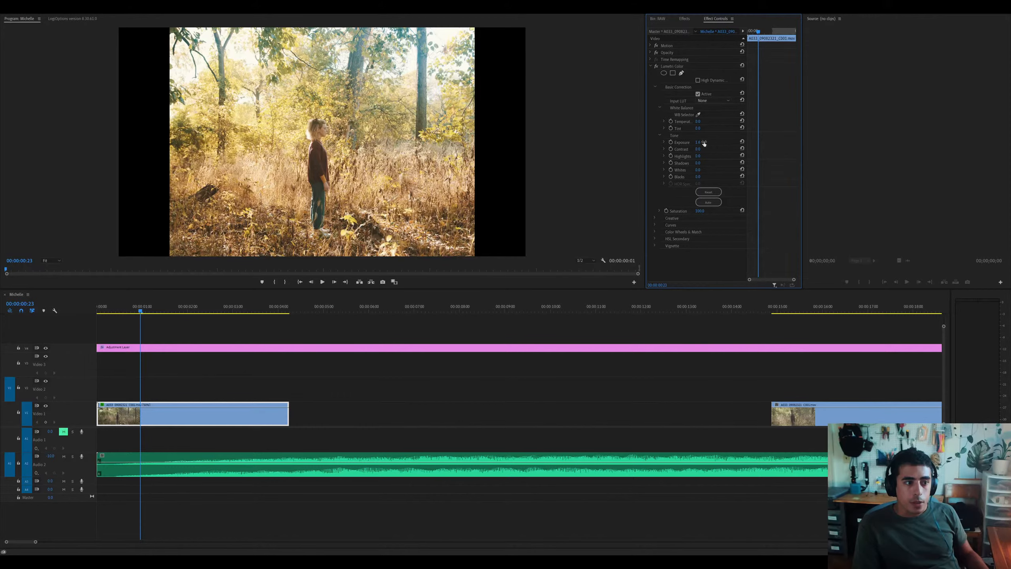
left_click(664, 143)
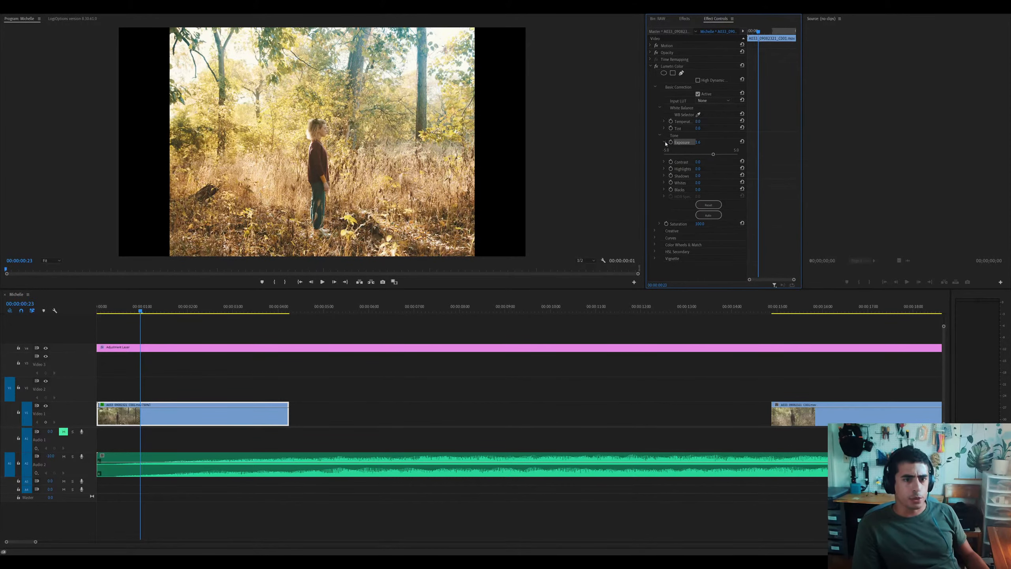
key("ctrl+z")
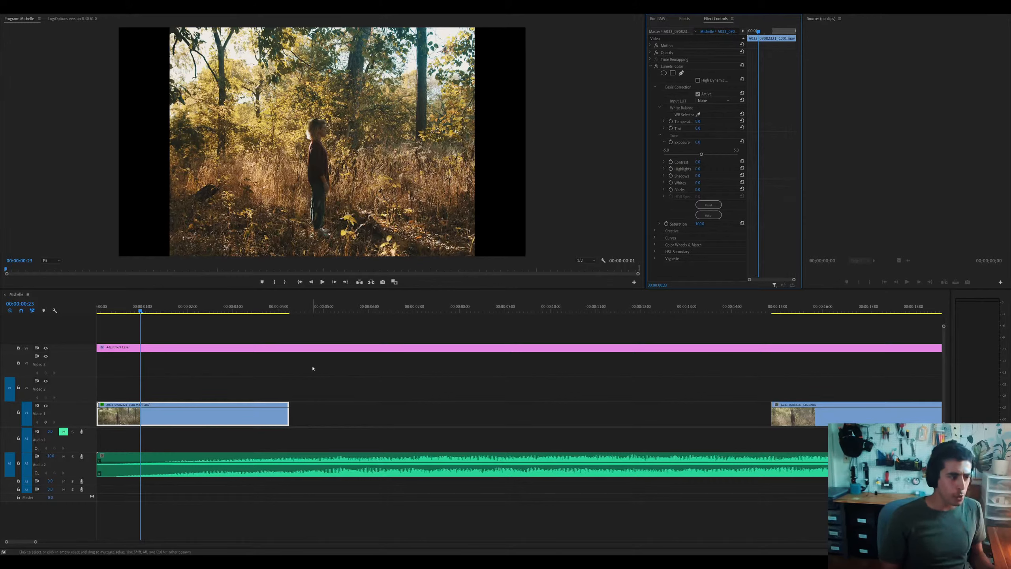
Play part of the opening clip from 00:00:02:01 to check its brightness
left_click(241, 423)
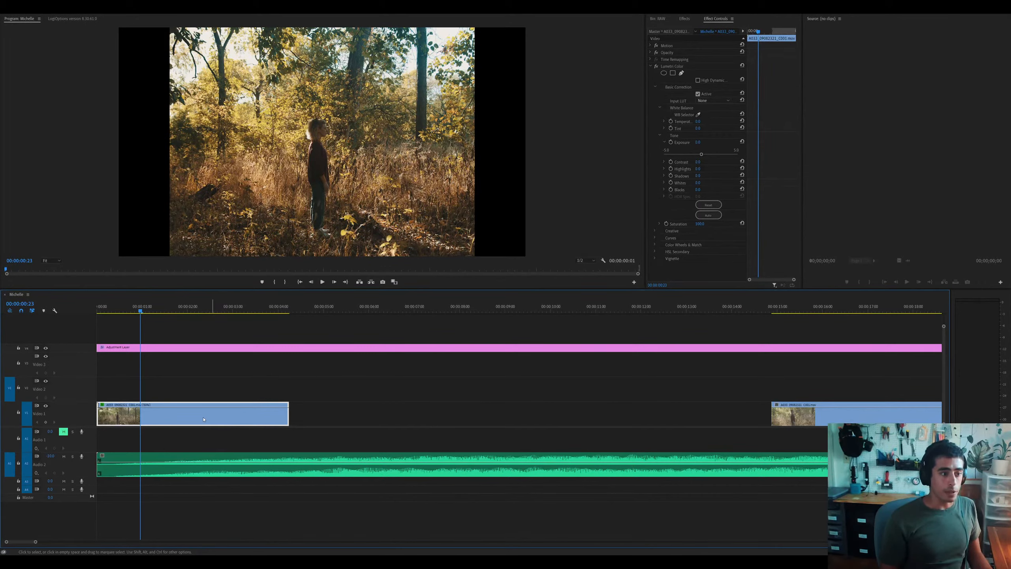
left_click(205, 229)
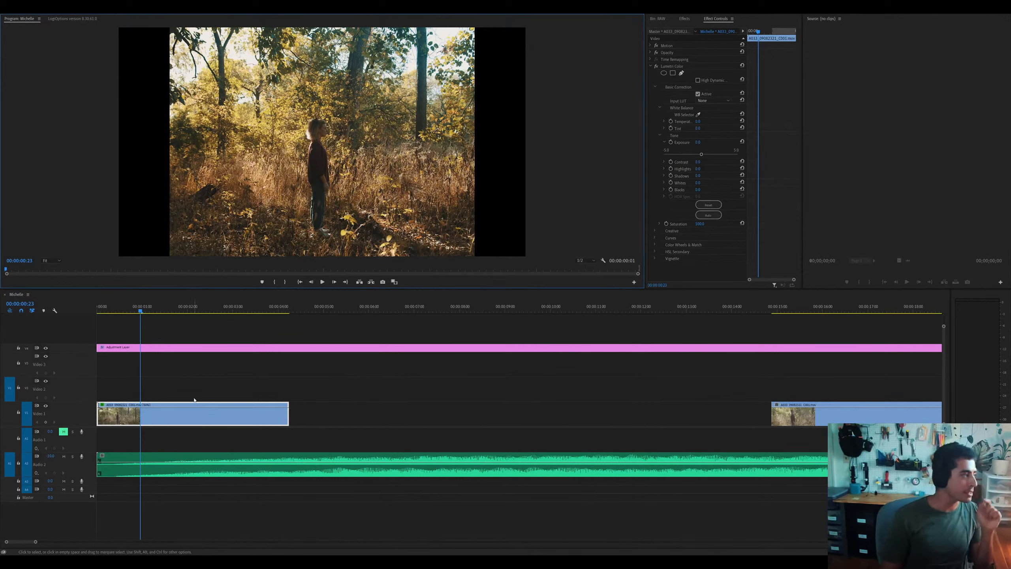
left_click(223, 414)
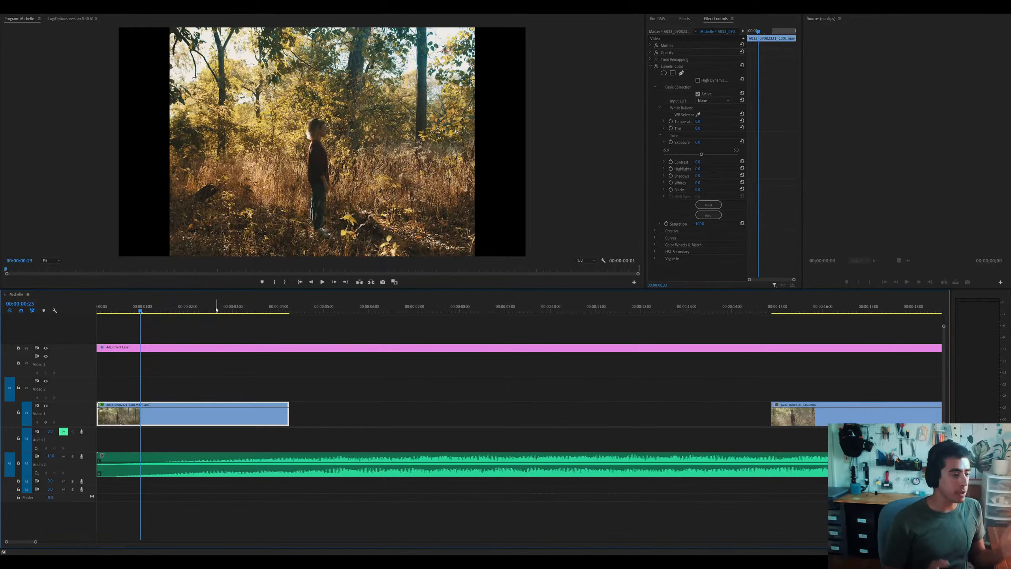
left_click(184, 310)
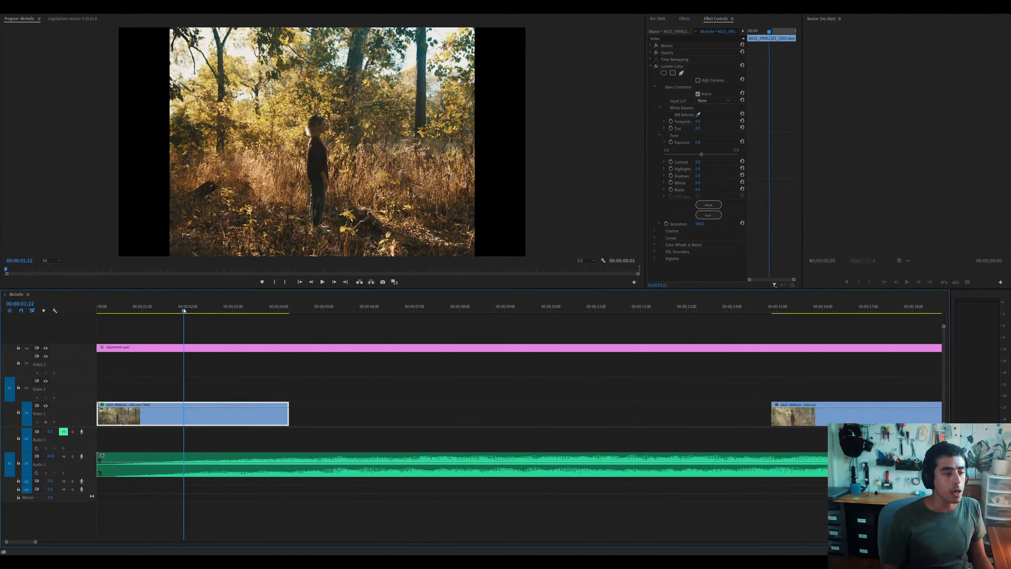
left_click(190, 310)
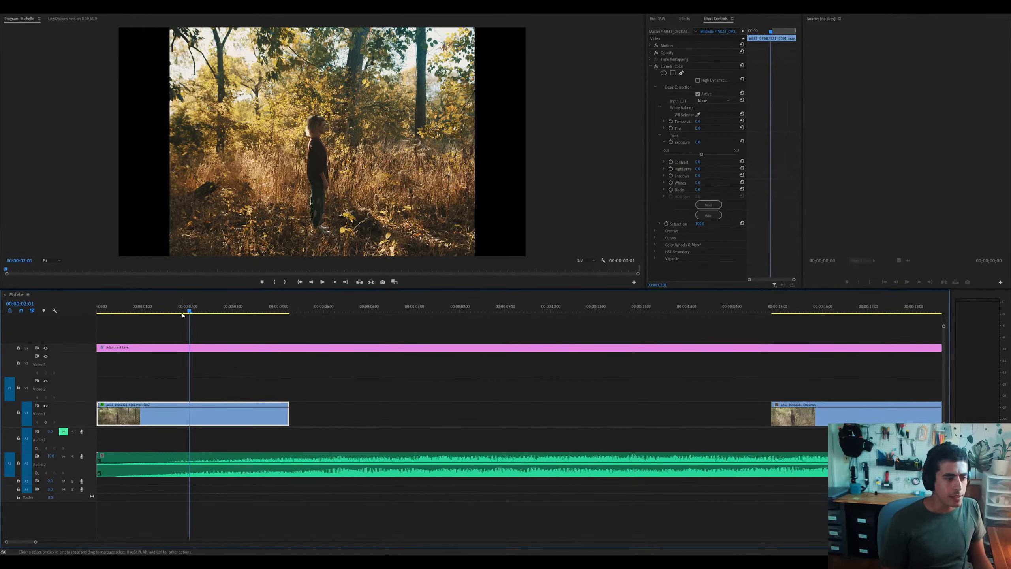
key("space")
key("space")
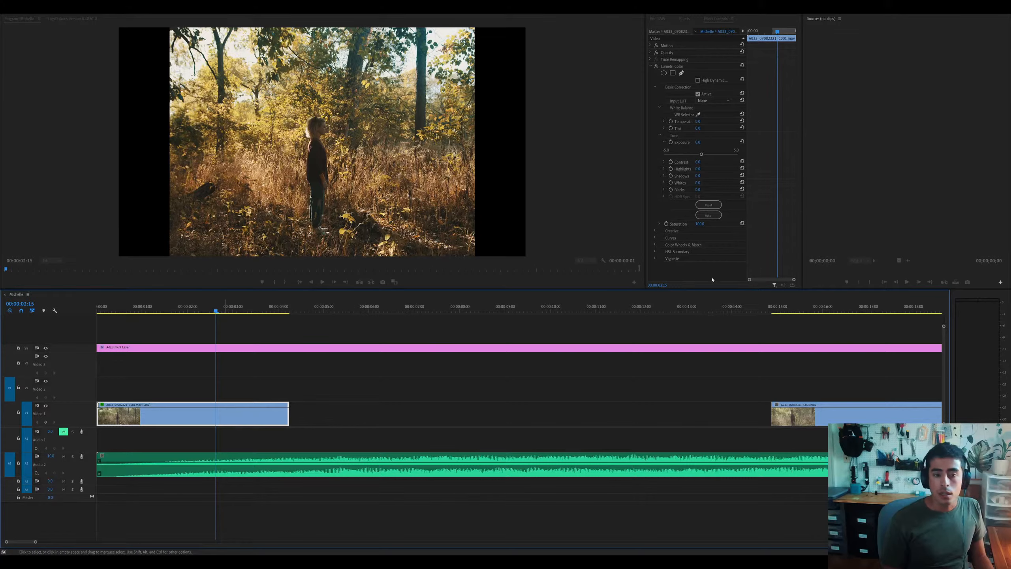
Set the opening clip's Lumetri exposure to 1.0 and play it from the sequence start
left_click(699, 161)
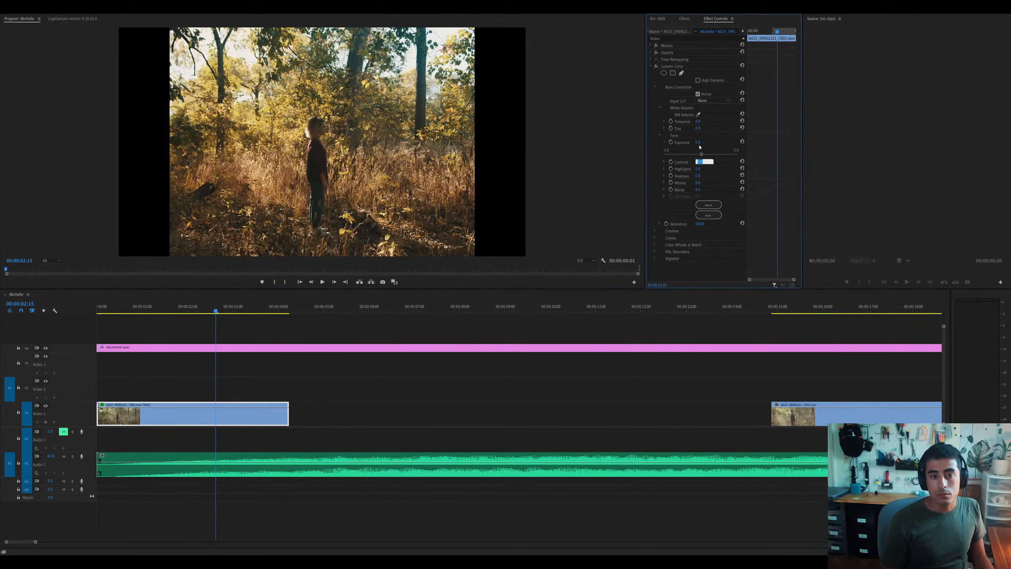
left_click(698, 142)
type("1")
key("Return")
left_click_drag(205, 309, 97, 310)
key("space")
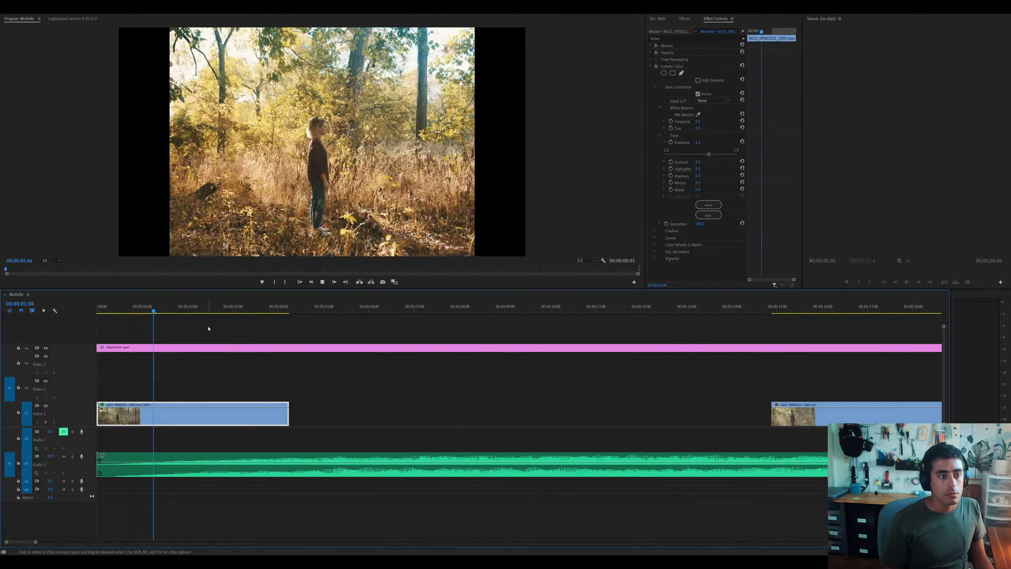
key("space")
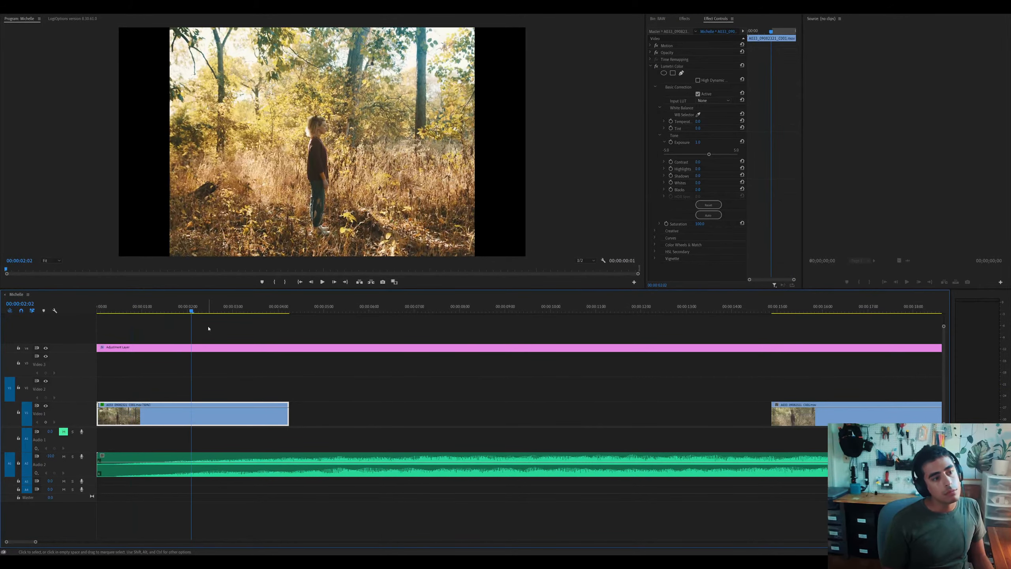
Set the program monitor's playback resolution to Full and continue playing the opening clip
left_click(595, 263)
left_click(592, 267)
left_click(224, 415)
key("space")
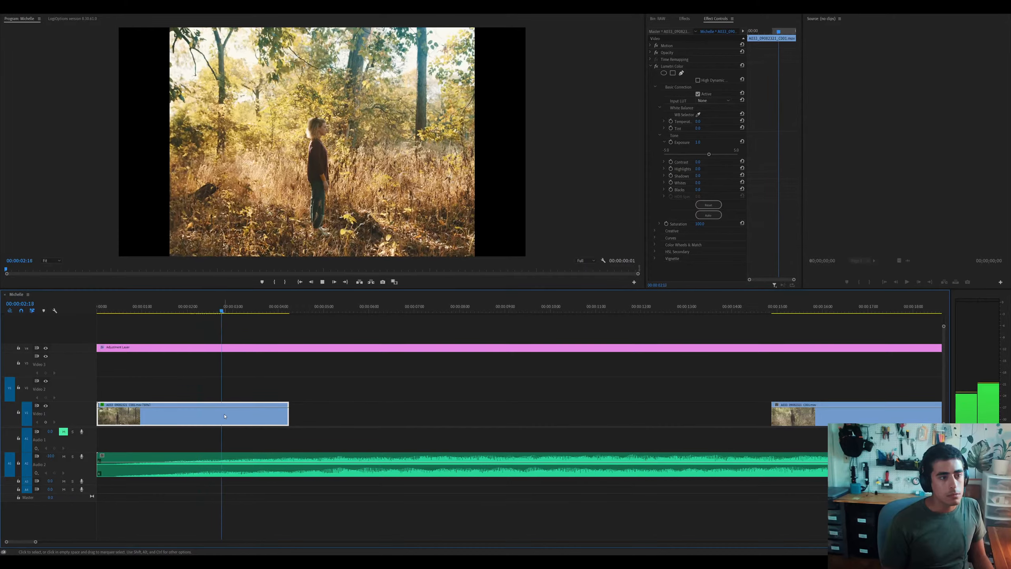
Load the opening clip into the Source monitor and slip its in-out range to a section further into the take
double_click(245, 423)
left_click(875, 270)
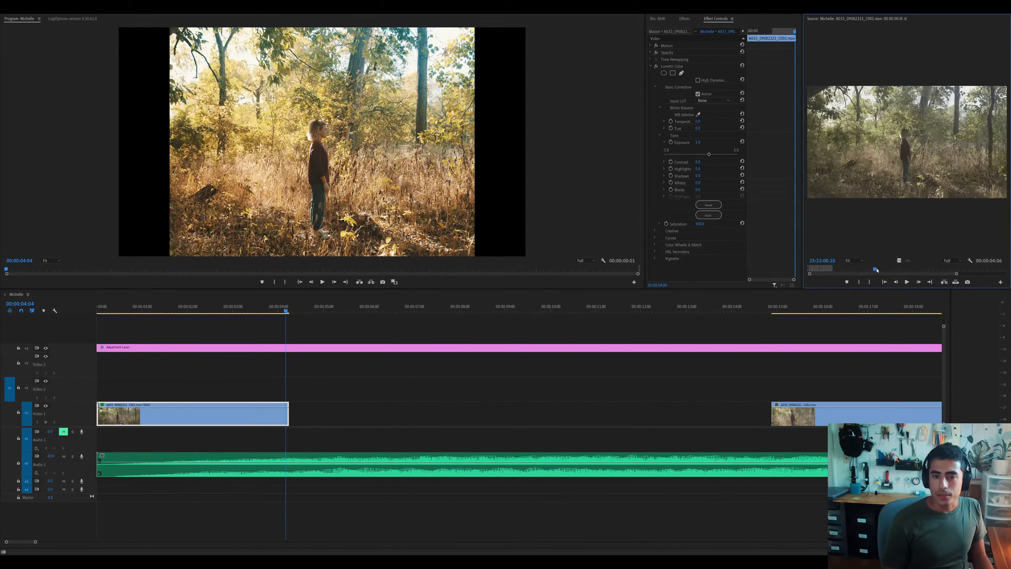
left_click_drag(877, 270, 901, 277)
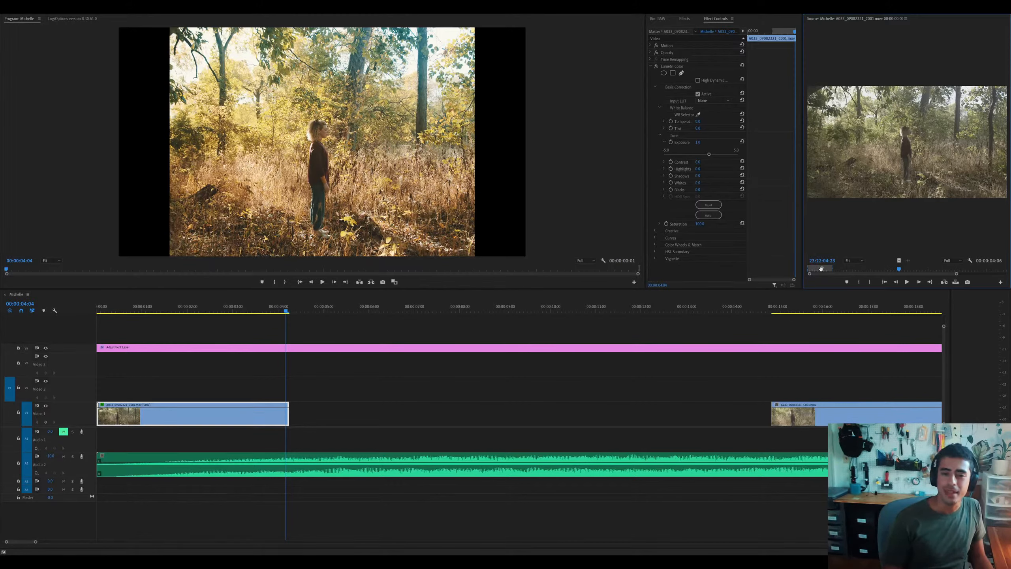
left_click_drag(821, 269, 979, 281)
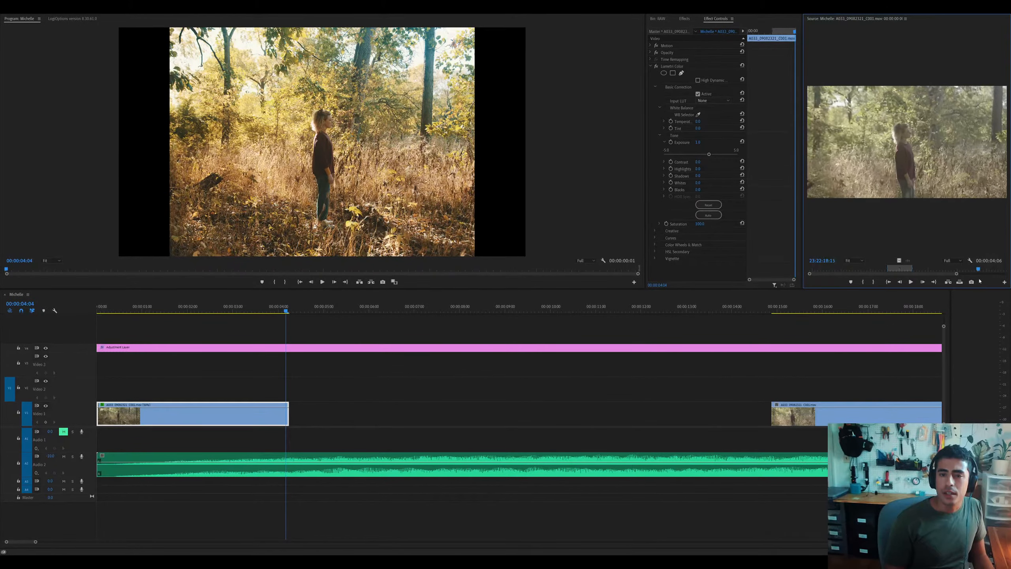
left_click_drag(891, 270, 889, 269)
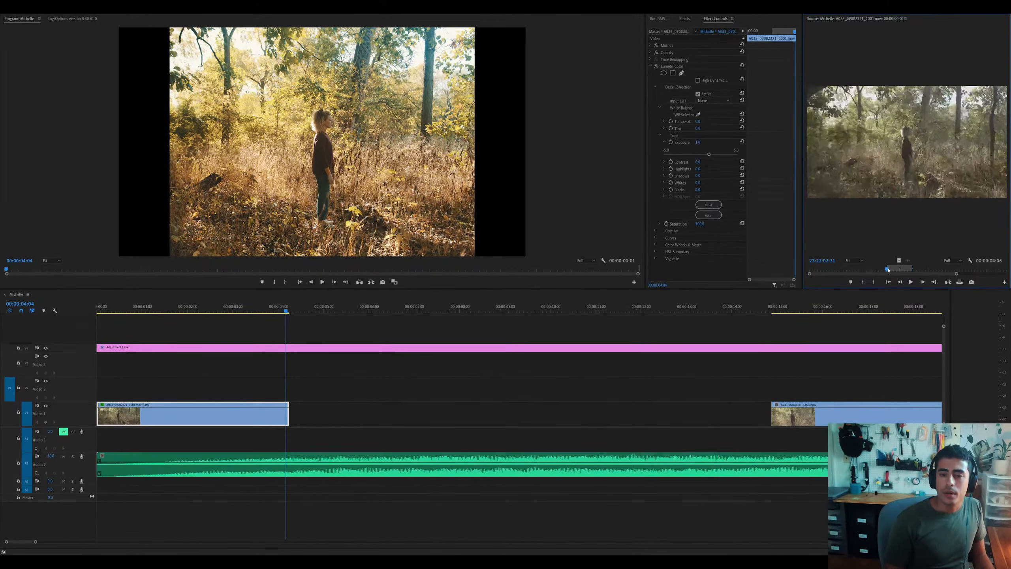
Play the slipped opening clip from the sequence start and return the playhead to 00:00:00:00
left_click_drag(203, 310, 27, 320)
key("space")
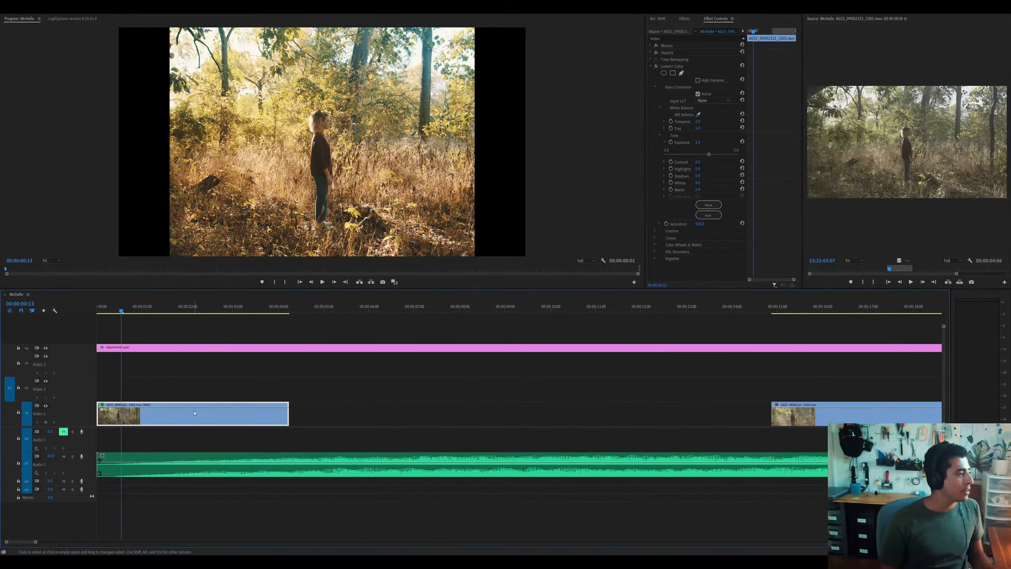
key("Home")
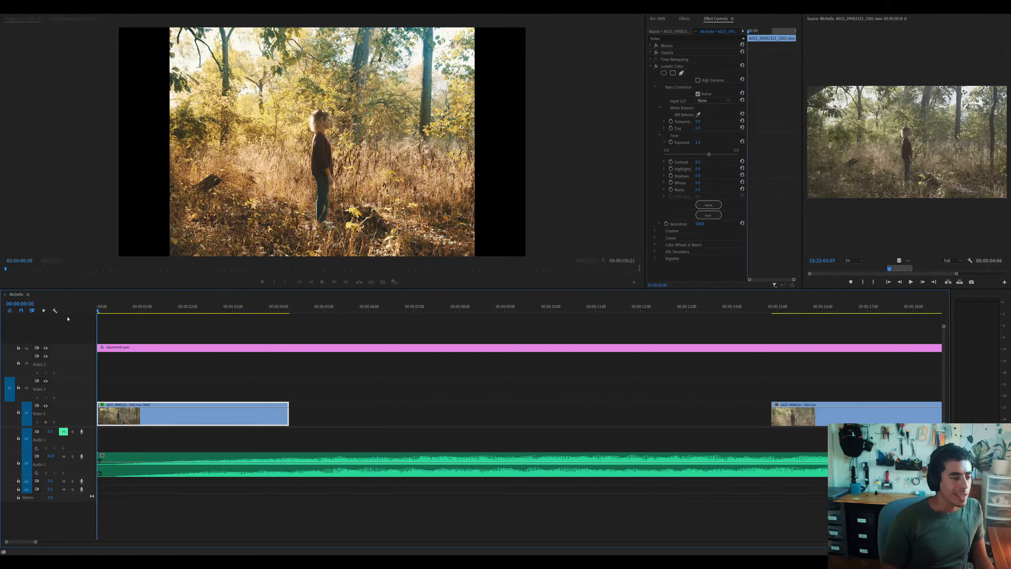
Delete the first music clip on Audio 2, undo the deletion and return to a closer timeline scale
left_click(169, 479)
key("minus")
key("minus")
key("minus")
left_click(175, 474)
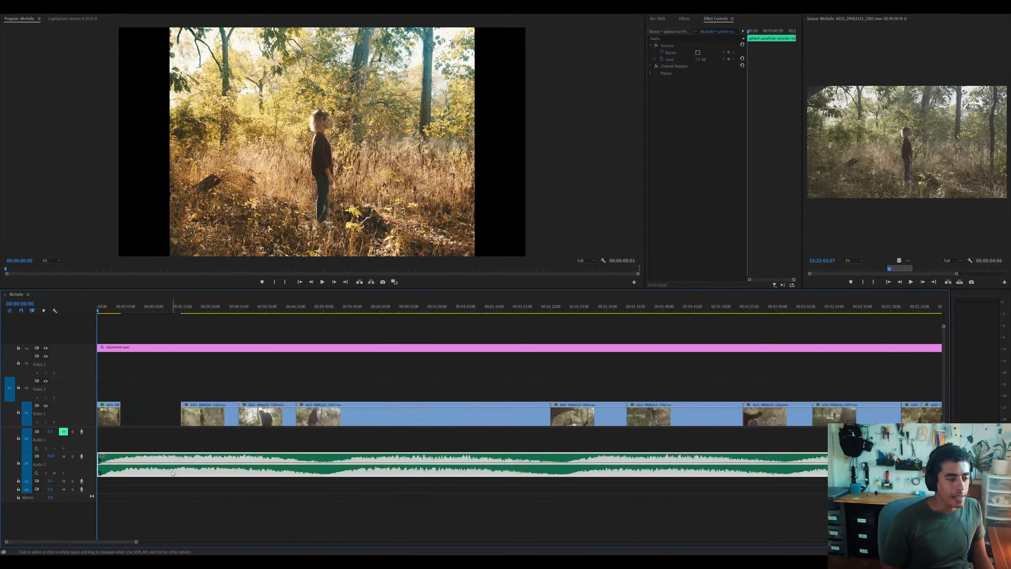
key("minus")
key("minus")
key("minus")
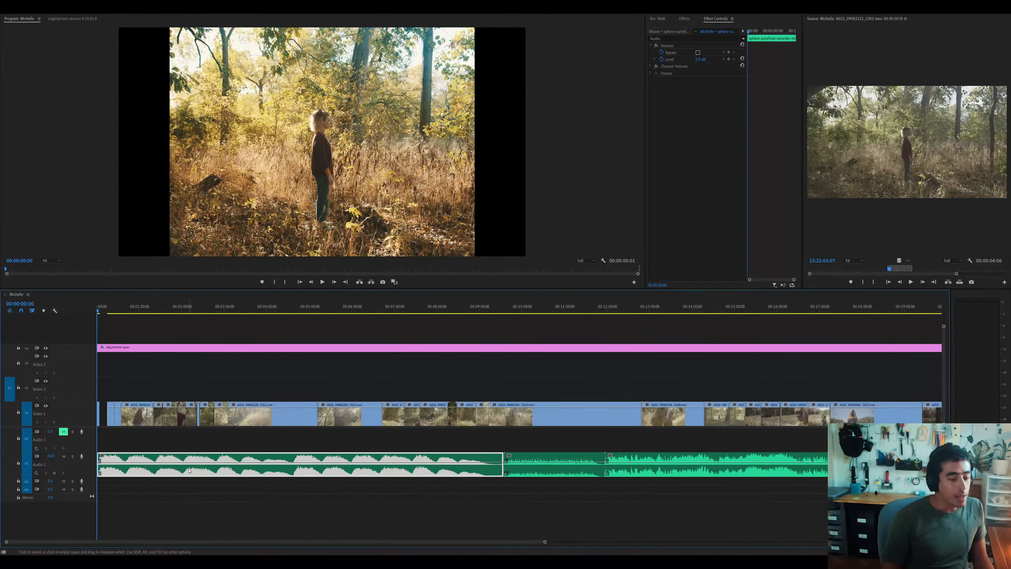
key("Delete")
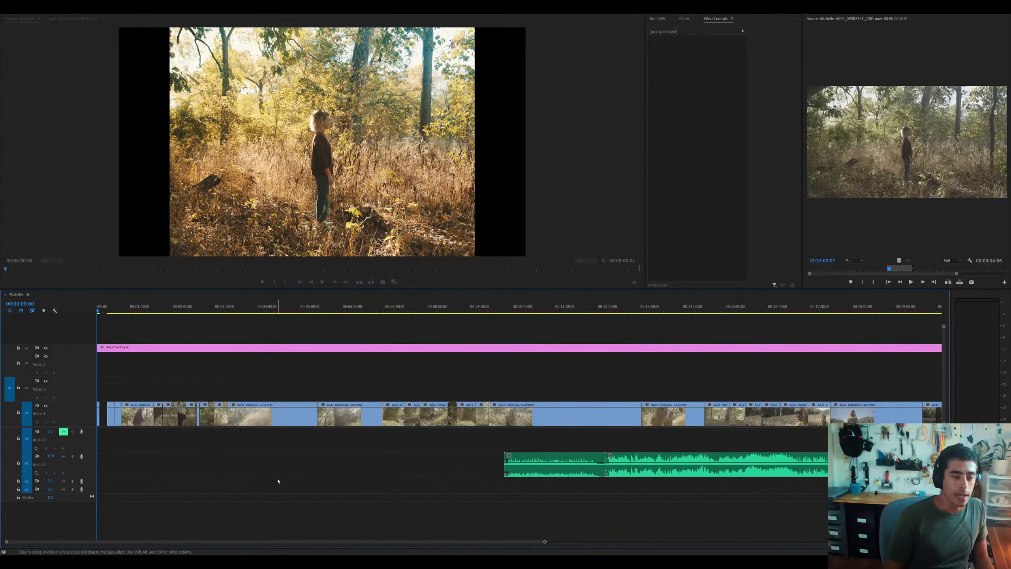
key("ctrl+z")
left_click(279, 476)
key("equal")
key("equal")
key("equal")
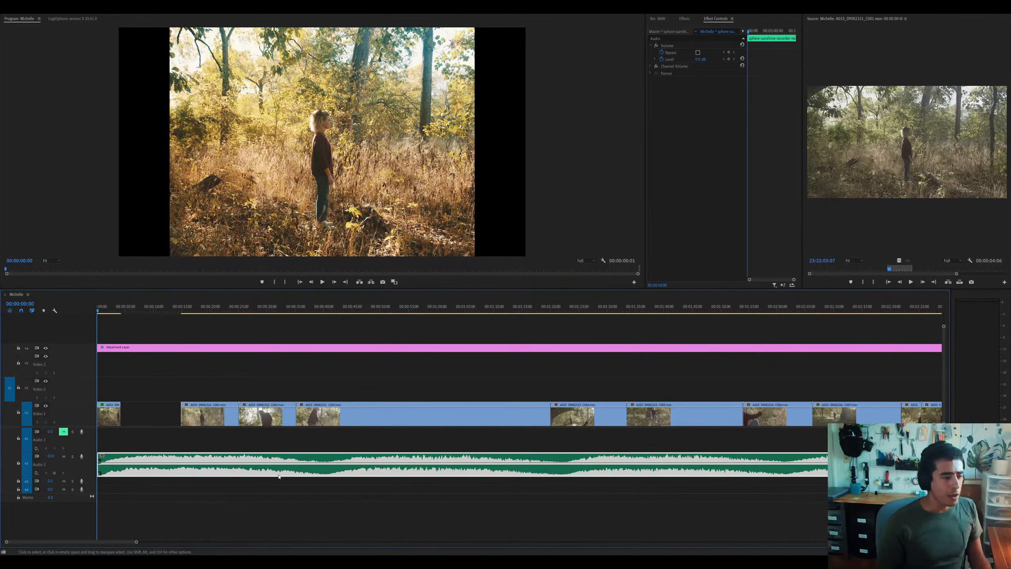
key("=")
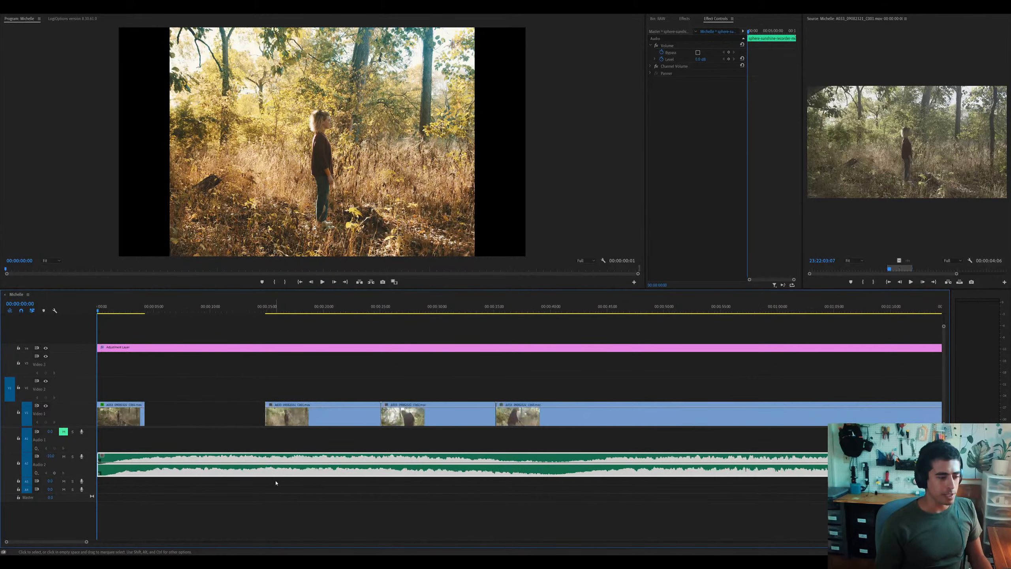
Extend the opening clip's end on Video 1 until it meets the second clip
left_click(128, 419)
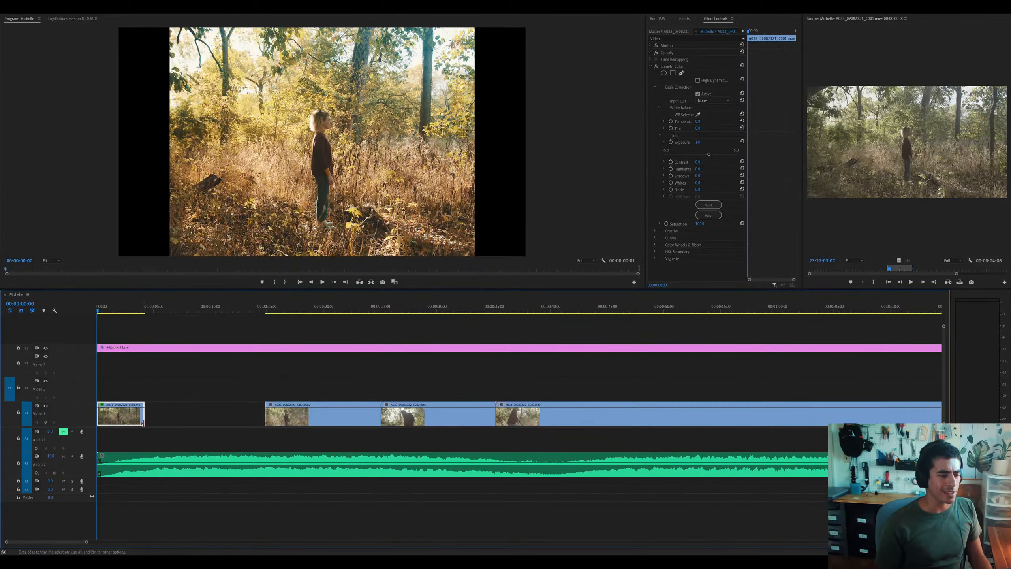
left_click_drag(144, 419, 262, 419)
key("ctrl+m")
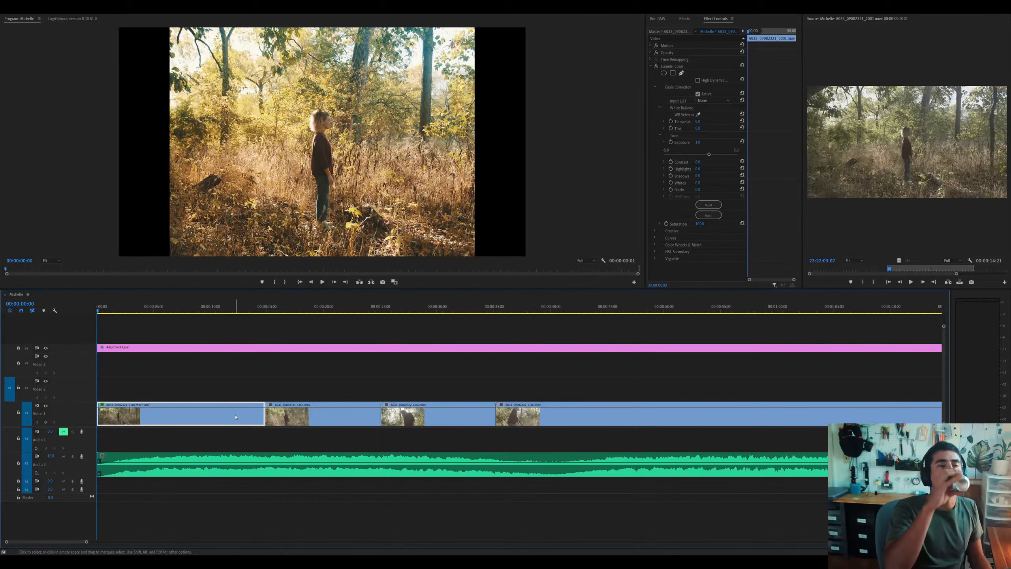
Play the opening clip with the music, split it at 00:00:05:13 and delete the remainder up to the second clip
key("space")
key("equal")
key("space")
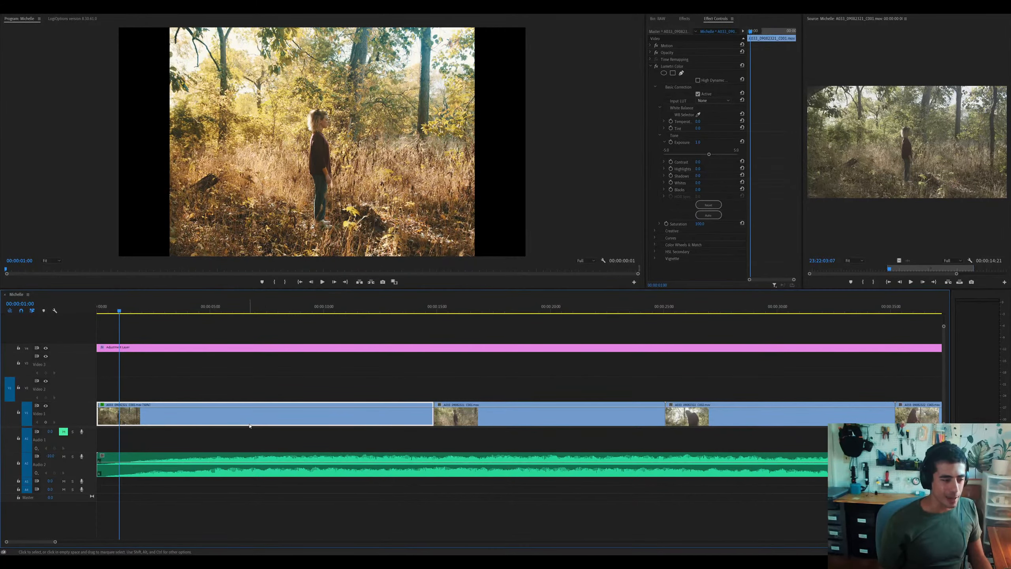
key("space")
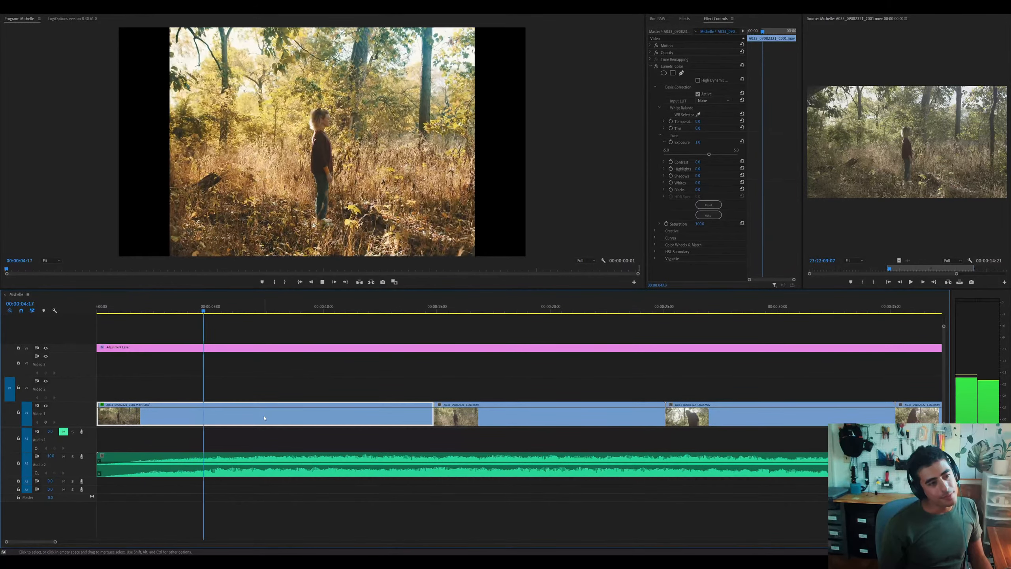
key("space")
key("ctrl+k")
left_click(279, 419)
key("Delete")
left_click(283, 420)
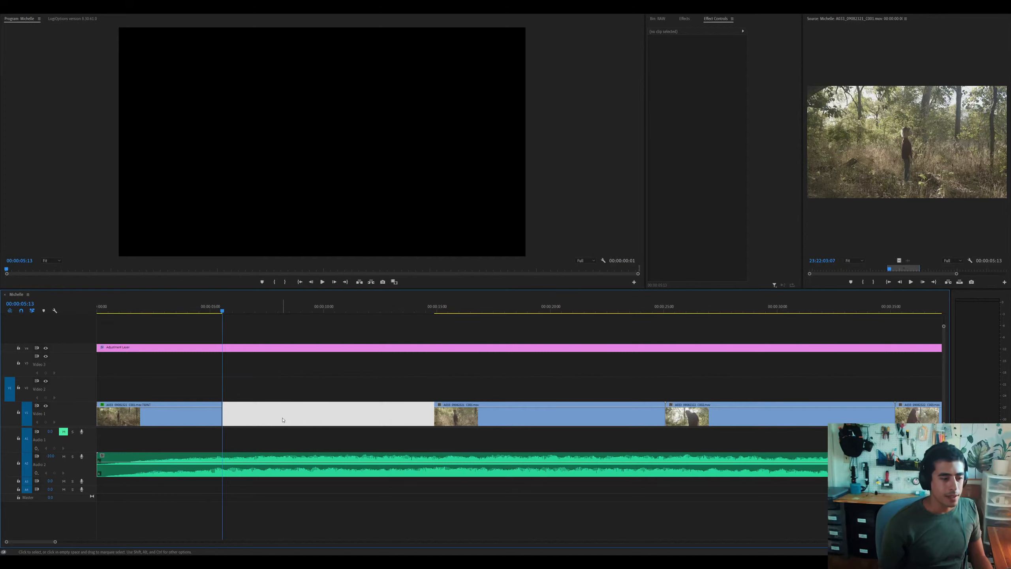
key("ctrl+z")
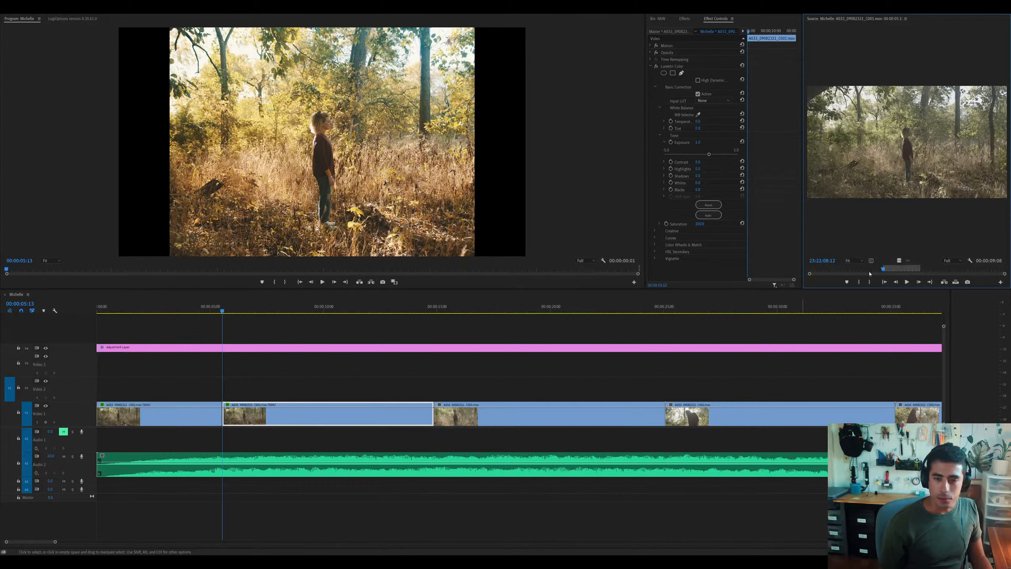
left_click(343, 415)
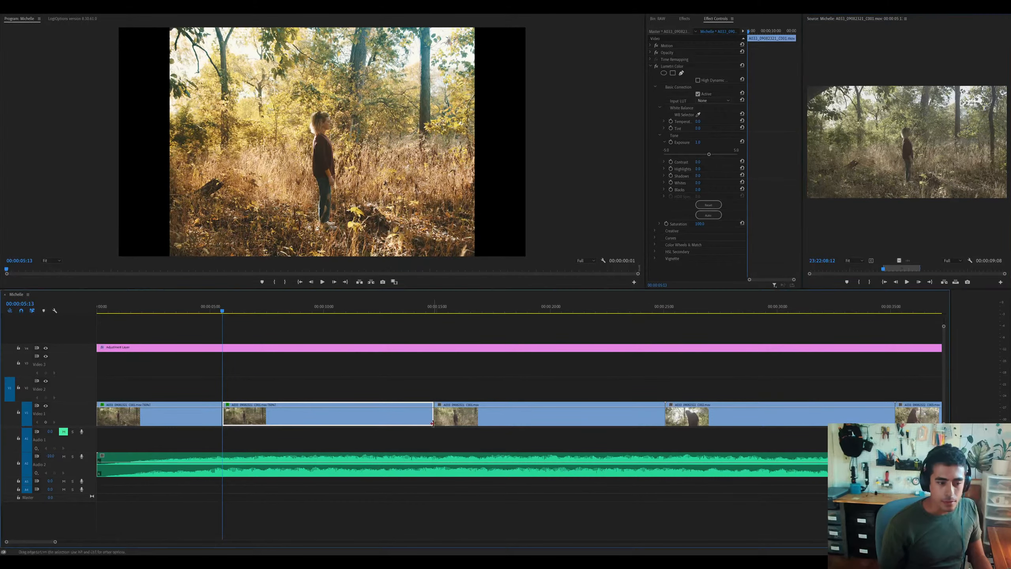
key("Delete")
Move the second clip against the opening clip's end and copy the opening clip's Lumetri Color effect onto it
left_click_drag(448, 413, 236, 409)
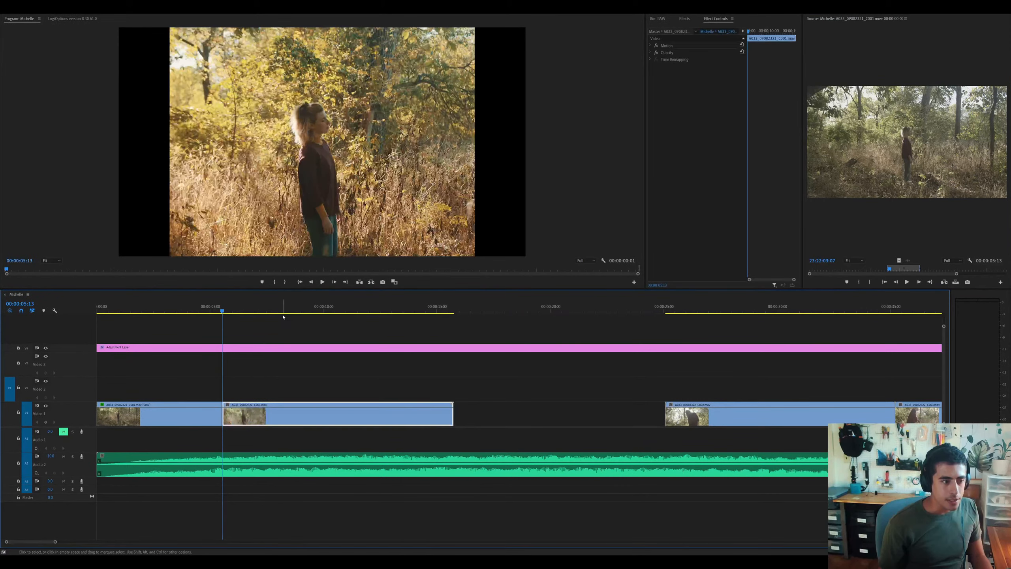
left_click(285, 310)
double_click(333, 418)
left_click(194, 415)
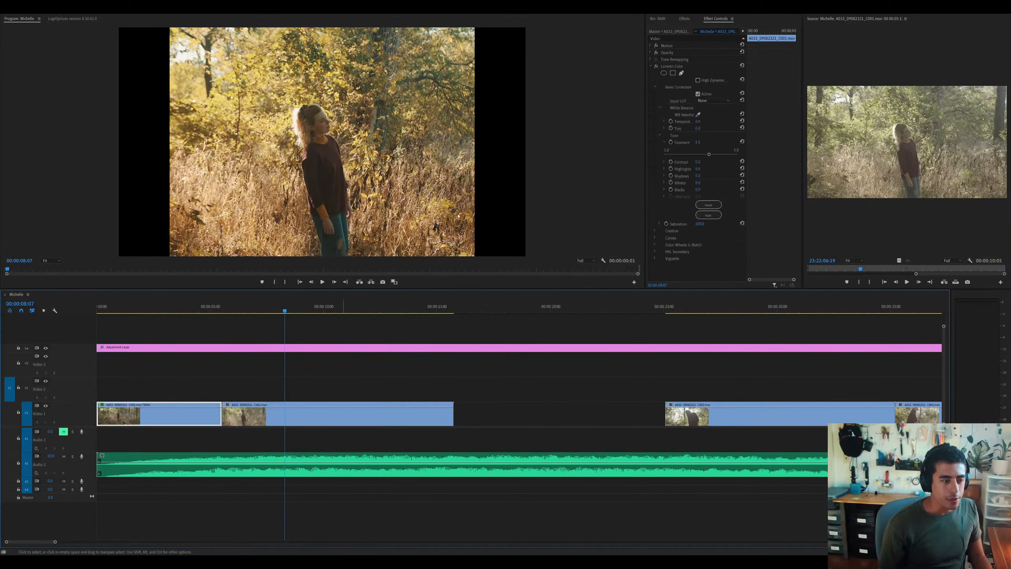
left_click(672, 66)
left_click(288, 412)
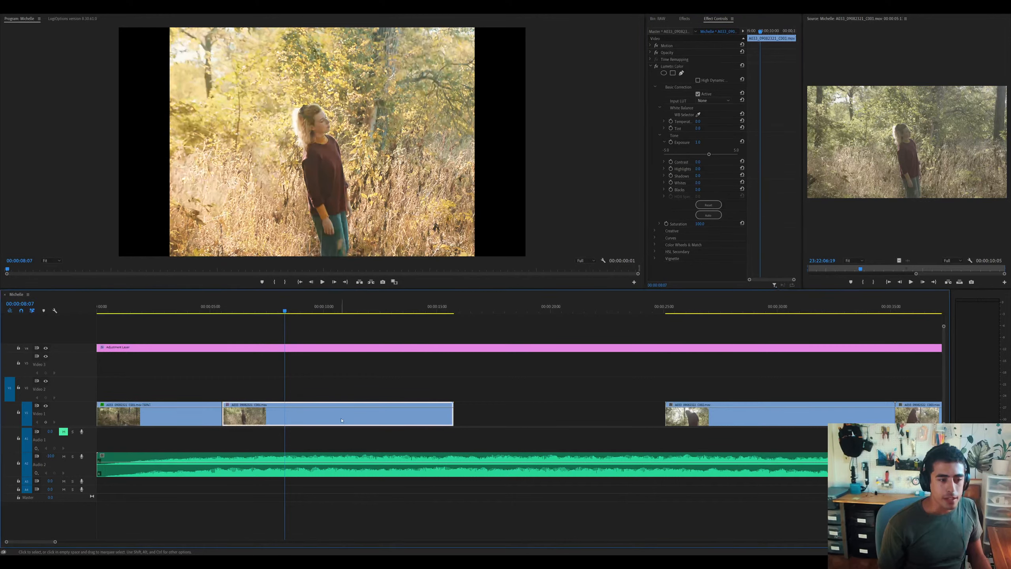
Set the second clip's Lumetri exposure to 0.5, checking it near the start of the clip
left_click(214, 310)
left_click(237, 307)
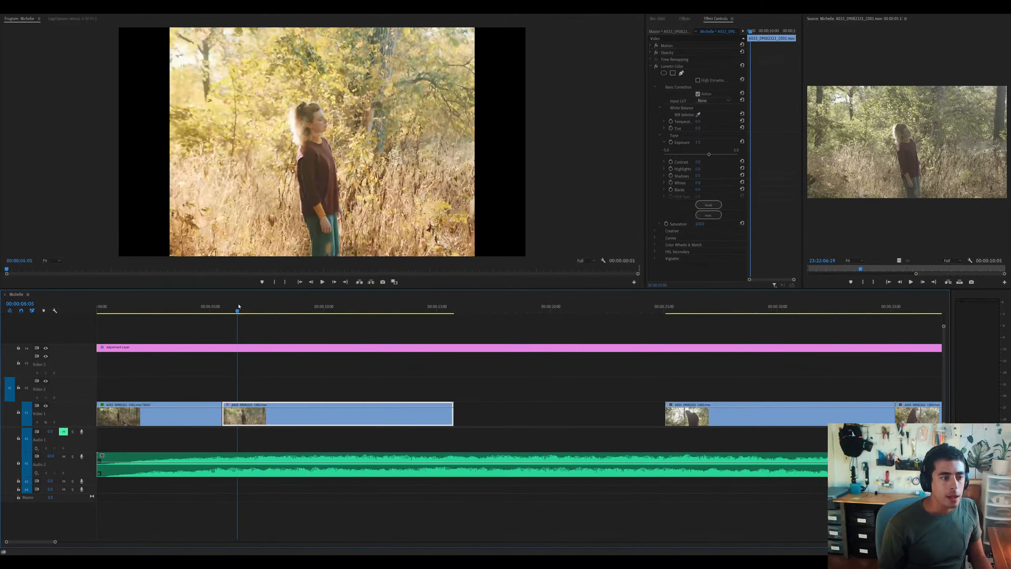
left_click(701, 142)
type("5")
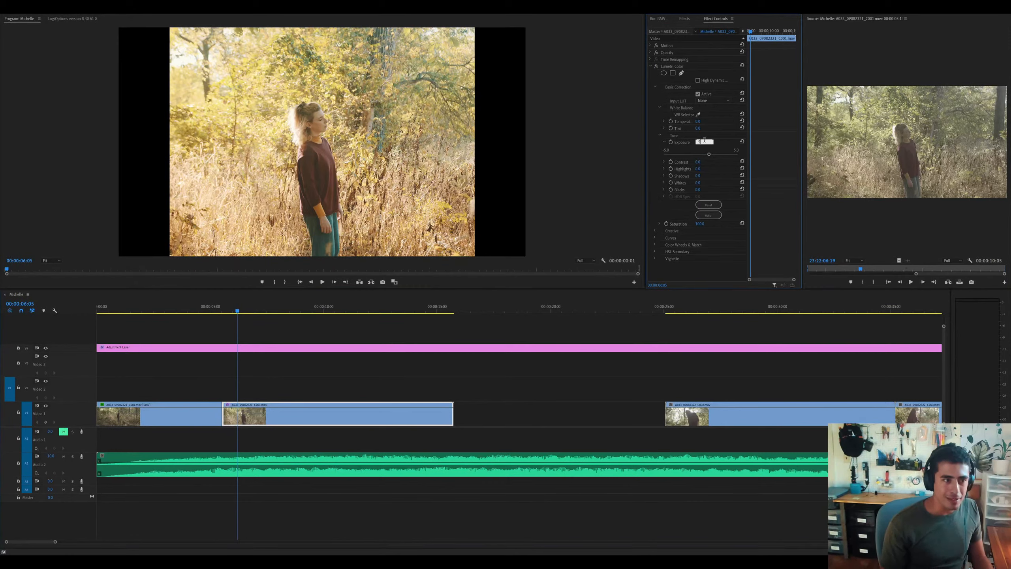
key("Tab")
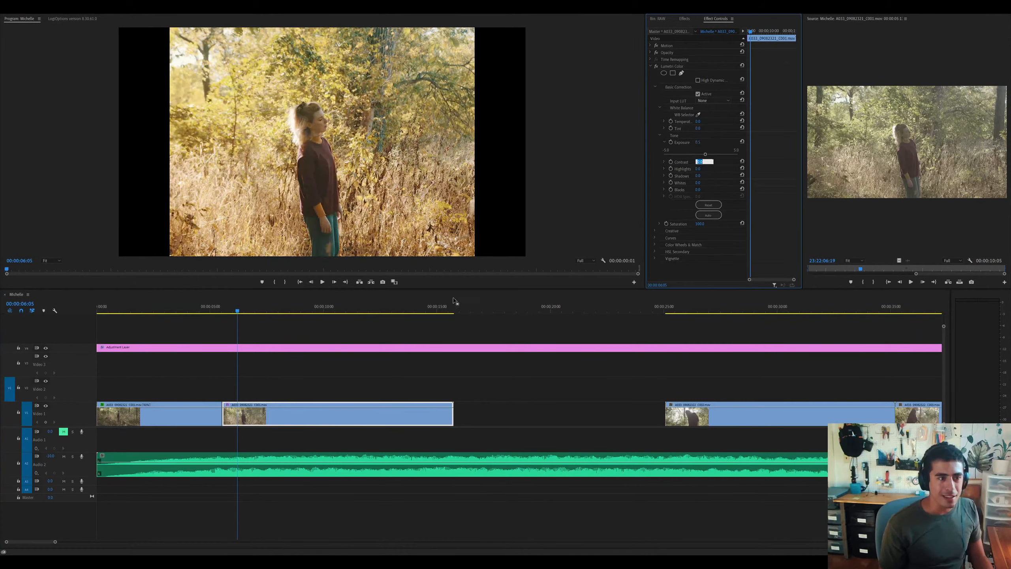
Scrub through the second clip's source take and delete that clip from Video 1
left_click(334, 310)
key("f")
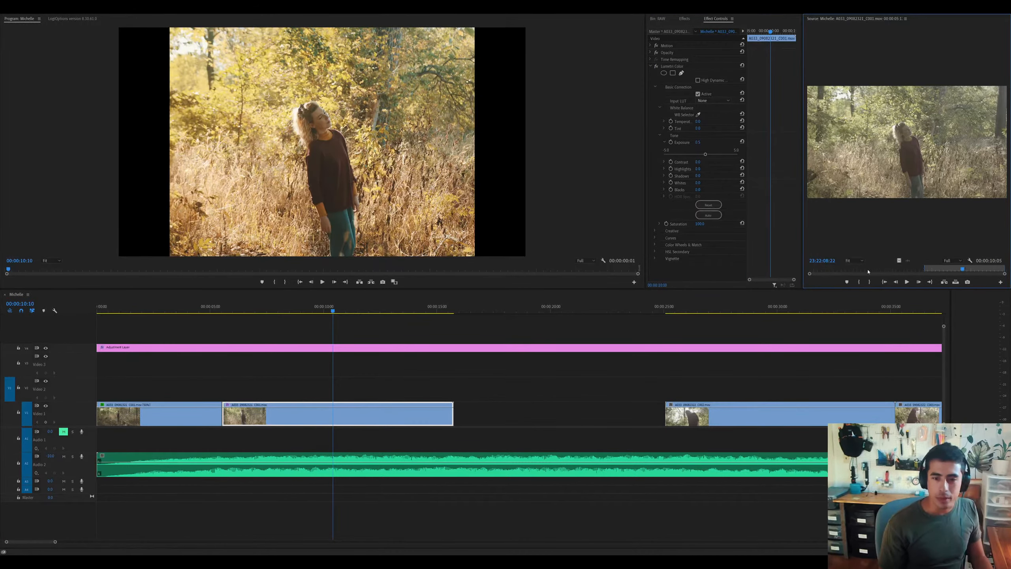
left_click_drag(902, 269, 1001, 273)
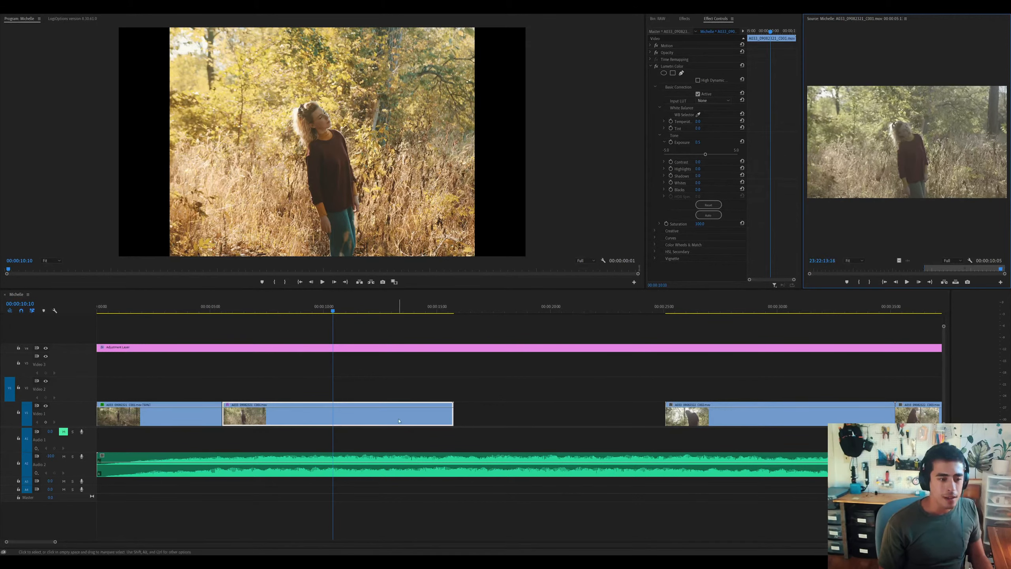
left_click(399, 412)
left_click(406, 308)
key("Delete")
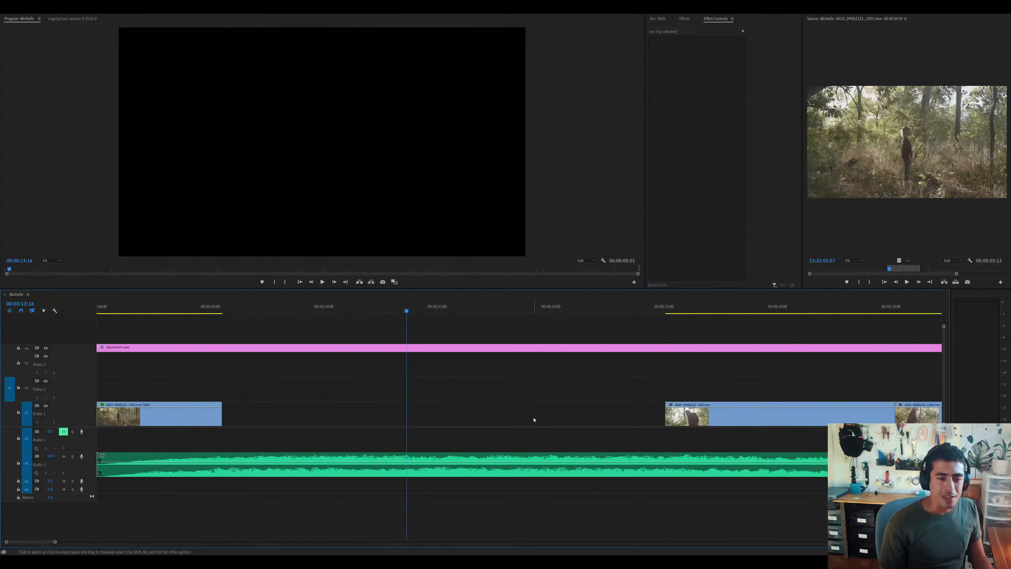
Move the closer shot of the woman leaning her head back against the opening clip's end at 00:00:05:13
left_click_drag(703, 404, 259, 404)
left_click_drag(230, 308, 218, 308)
left_click(232, 306)
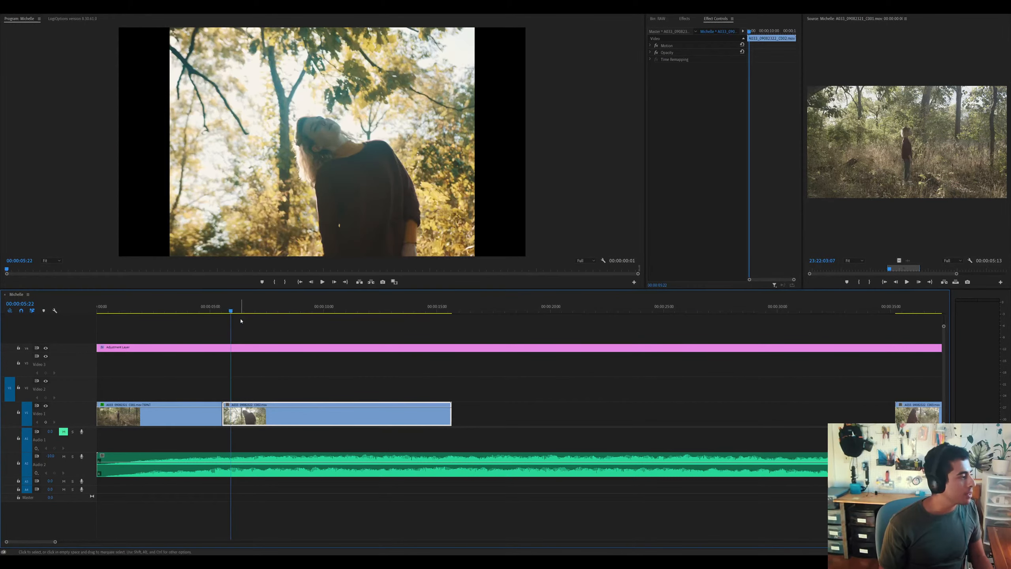
key("equal")
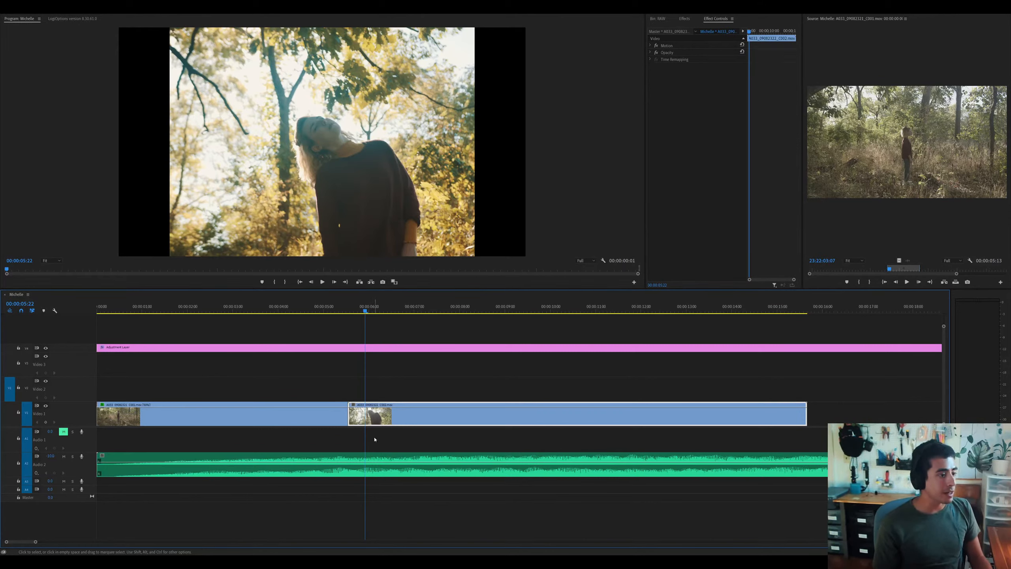
left_click(378, 423)
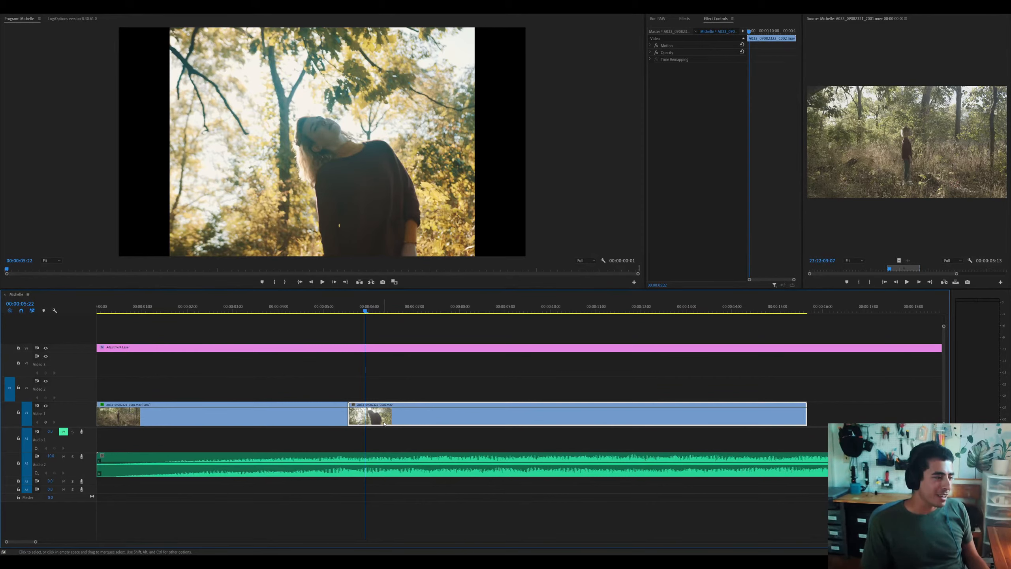
Cut the leaning-back clip at 00:00:07:03, remove the rest, and extend its end back out to about 00:00:12:00
left_click(420, 310)
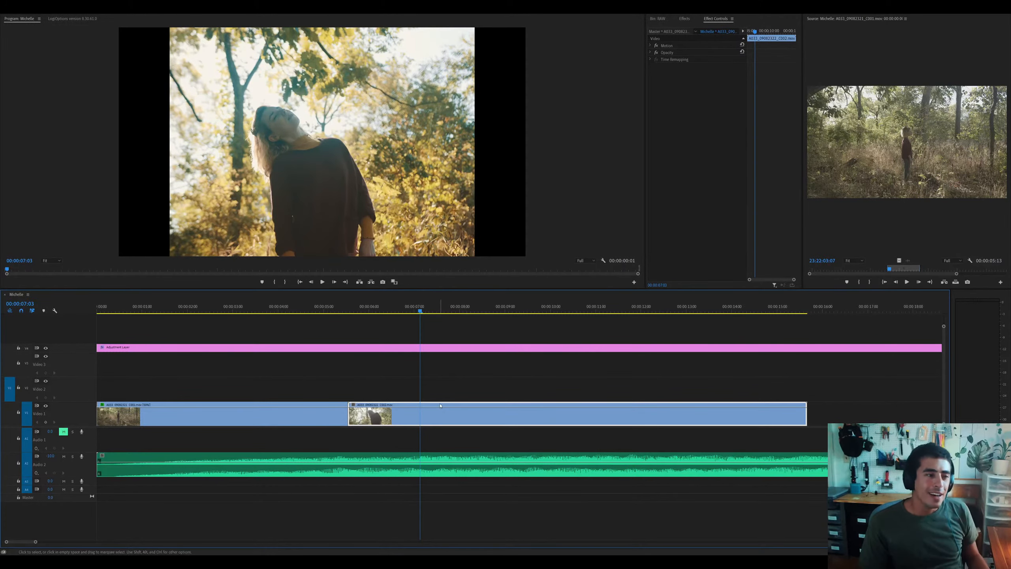
key("ctrl+k")
key("Delete")
left_click(385, 305)
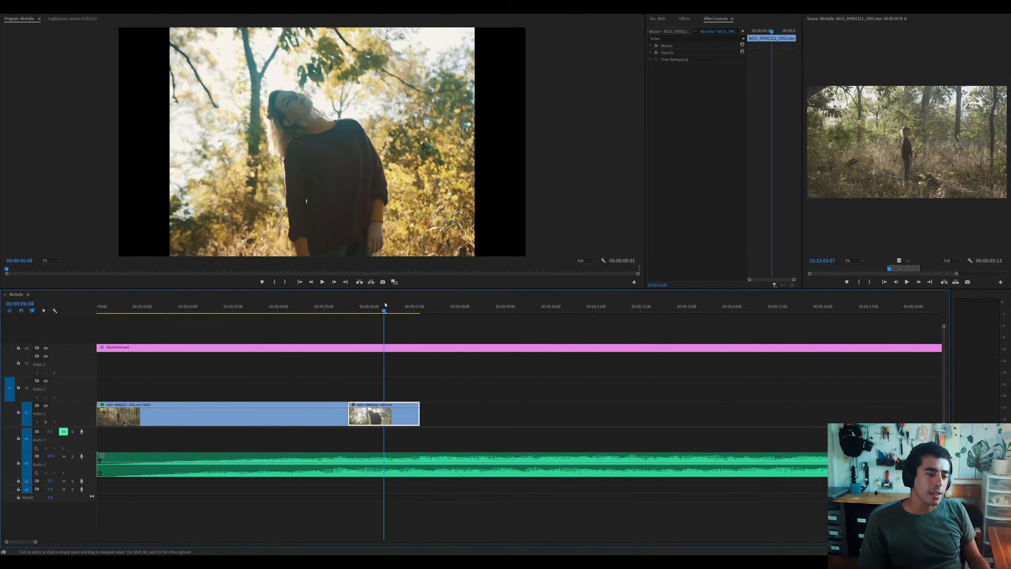
left_click_drag(419, 414, 637, 414)
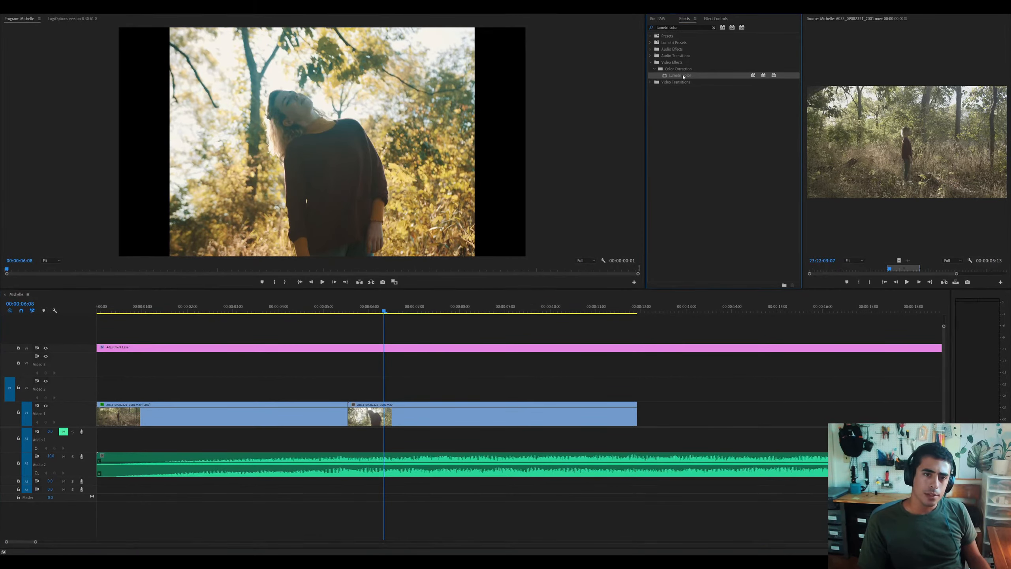
Apply Lumetri Color to the leaning-back clip and show its Basic Correction settings
left_click_drag(680, 75, 489, 404)
left_click_drag(679, 75, 393, 419)
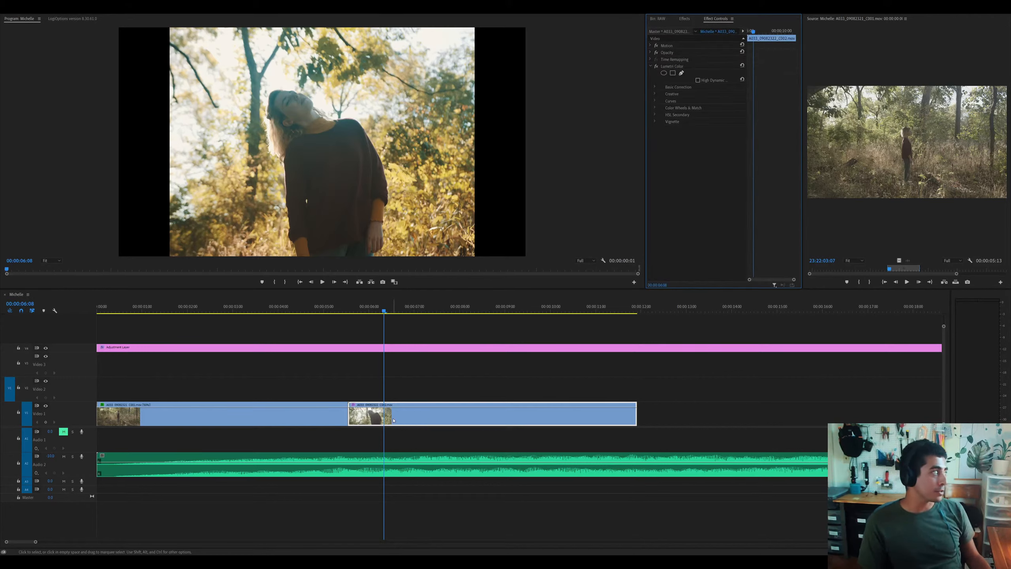
left_click(655, 88)
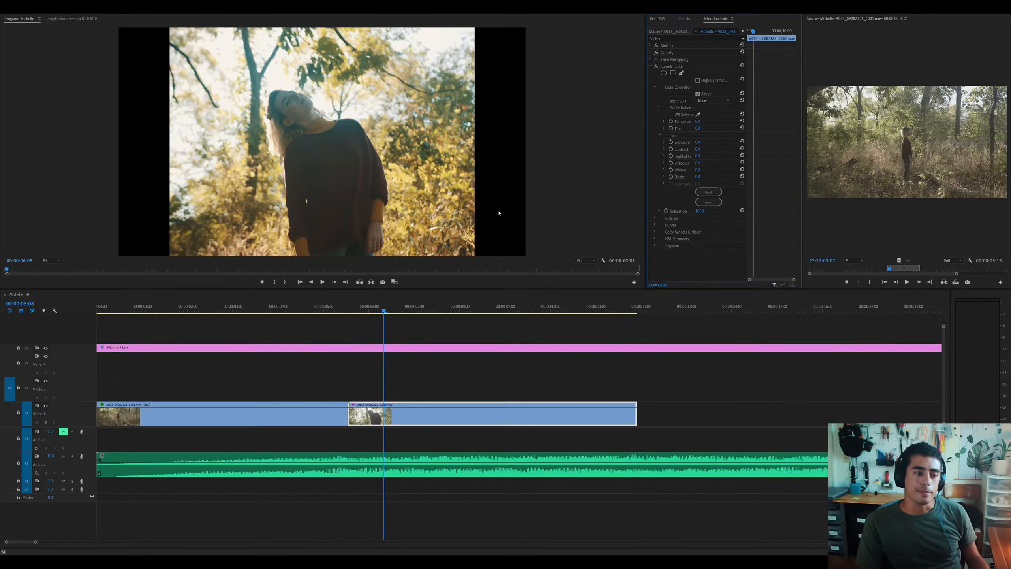
left_click(451, 419)
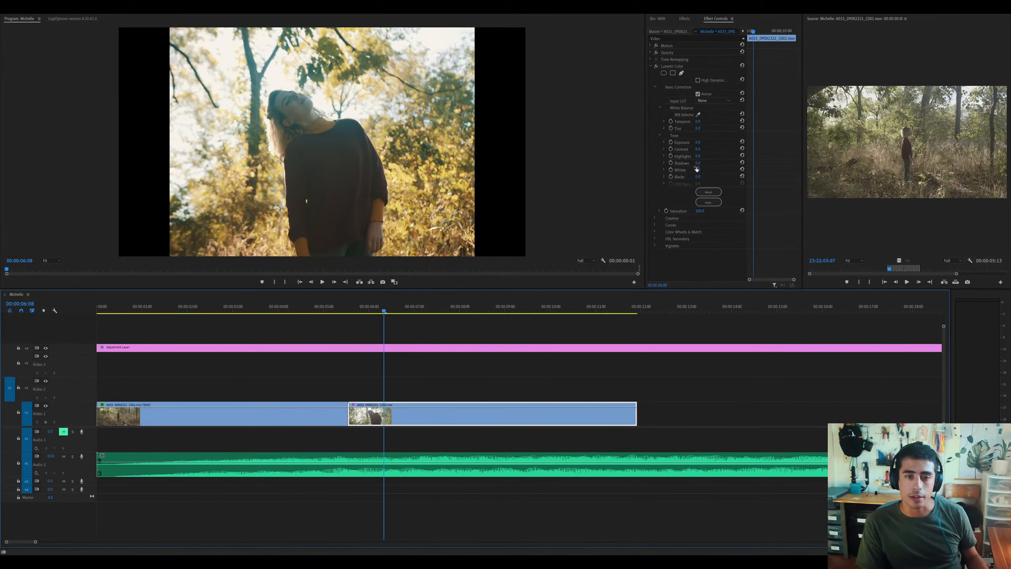
Raise the leaning-back clip's Lumetri shadows and set its contrast to about 150
left_click_drag(698, 163, 716, 165)
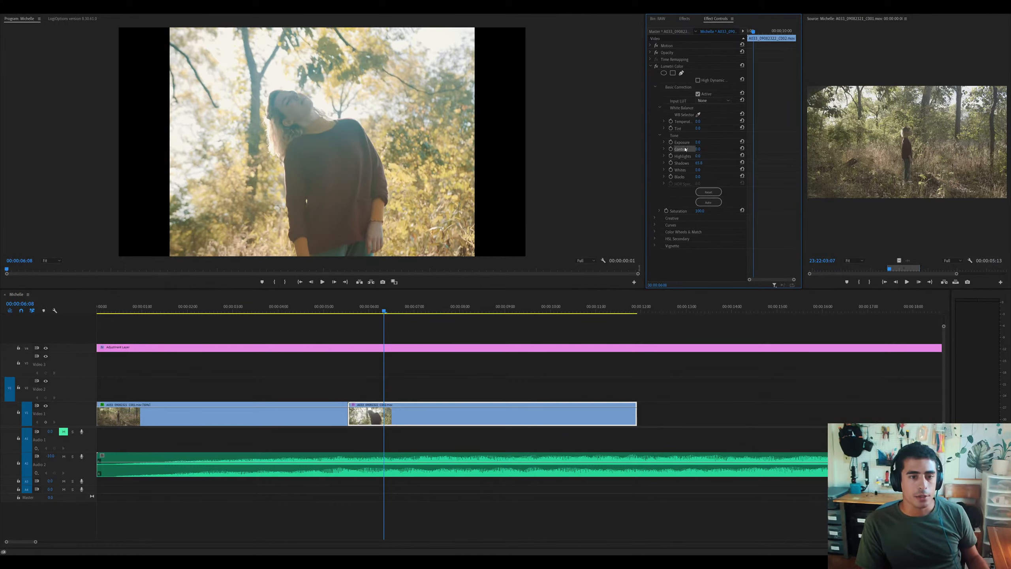
left_click_drag(698, 149, 737, 149)
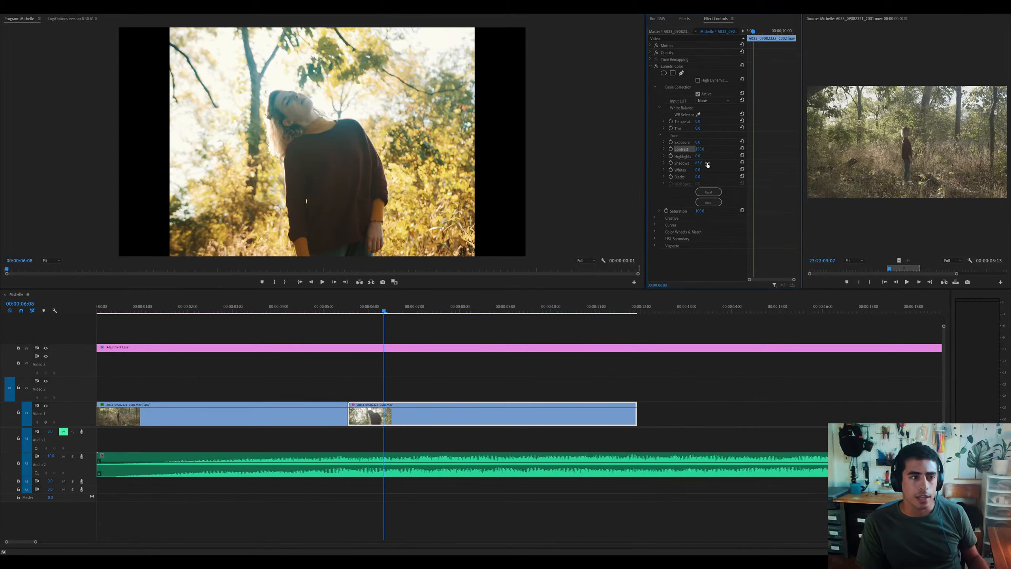
left_click_drag(699, 165, 701, 155)
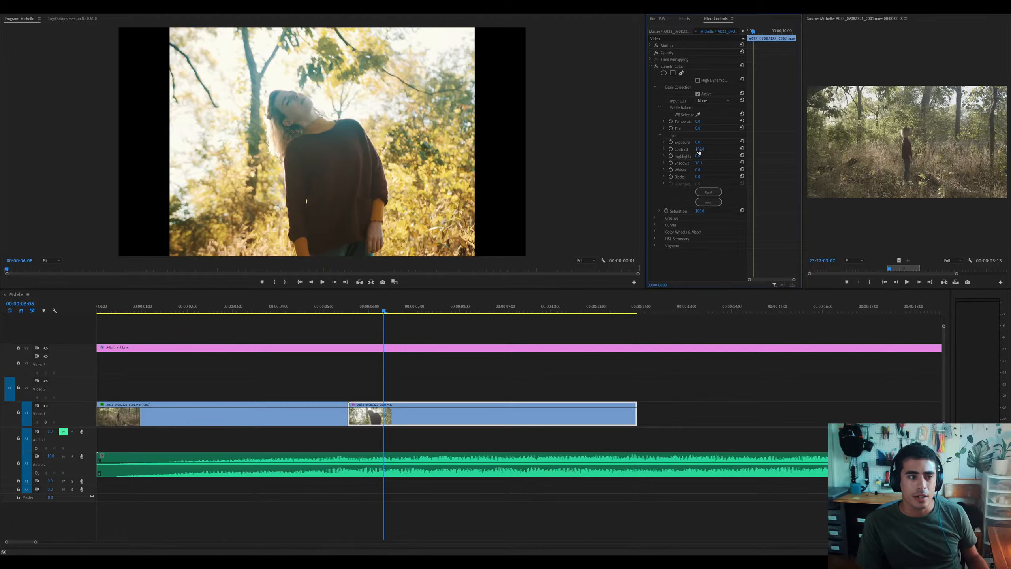
Check the grade further into the clip and warm its white balance with temperature and tint at 00:00:09:17
left_click(482, 306)
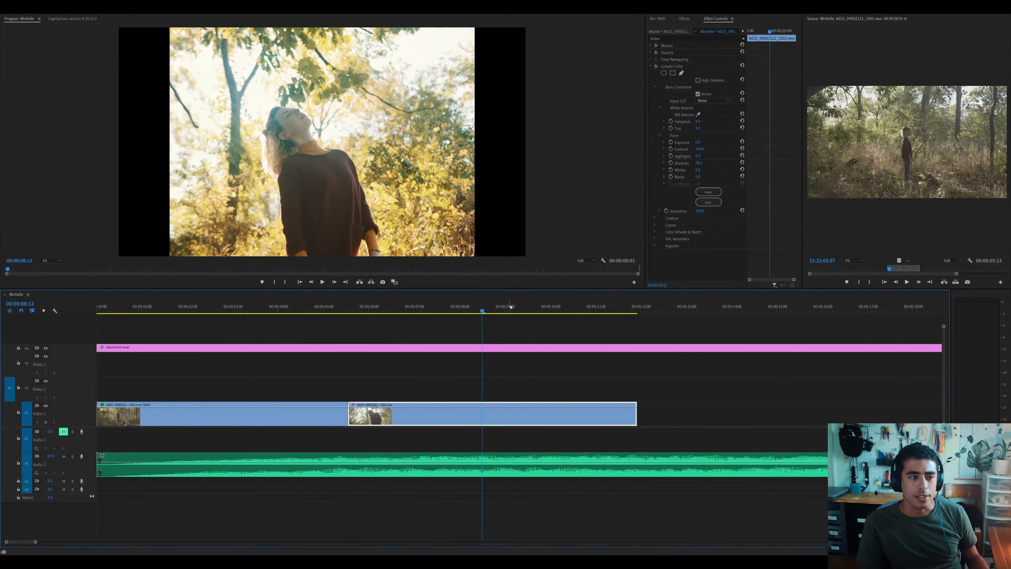
left_click(537, 307)
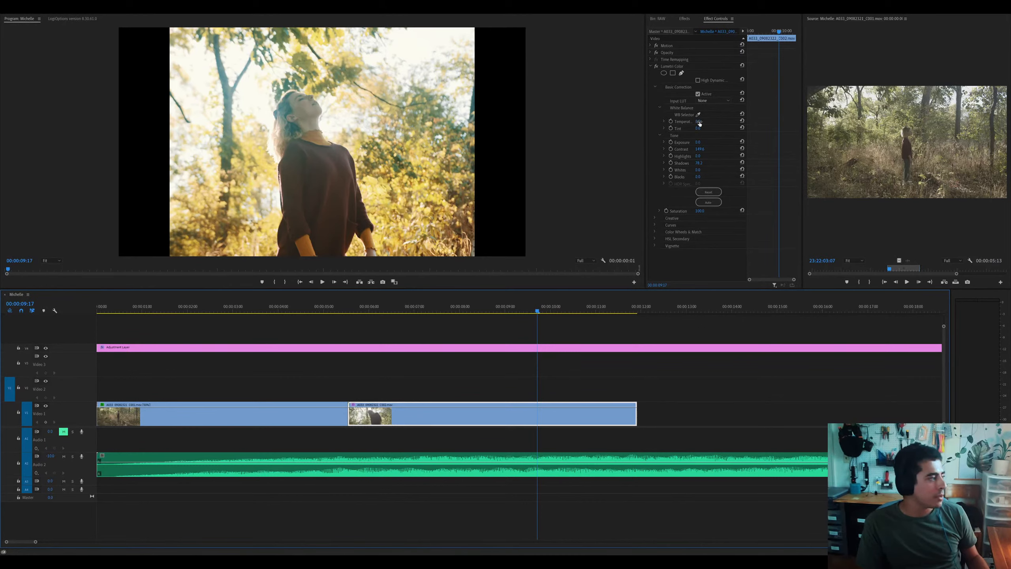
left_click_drag(699, 122, 693, 122)
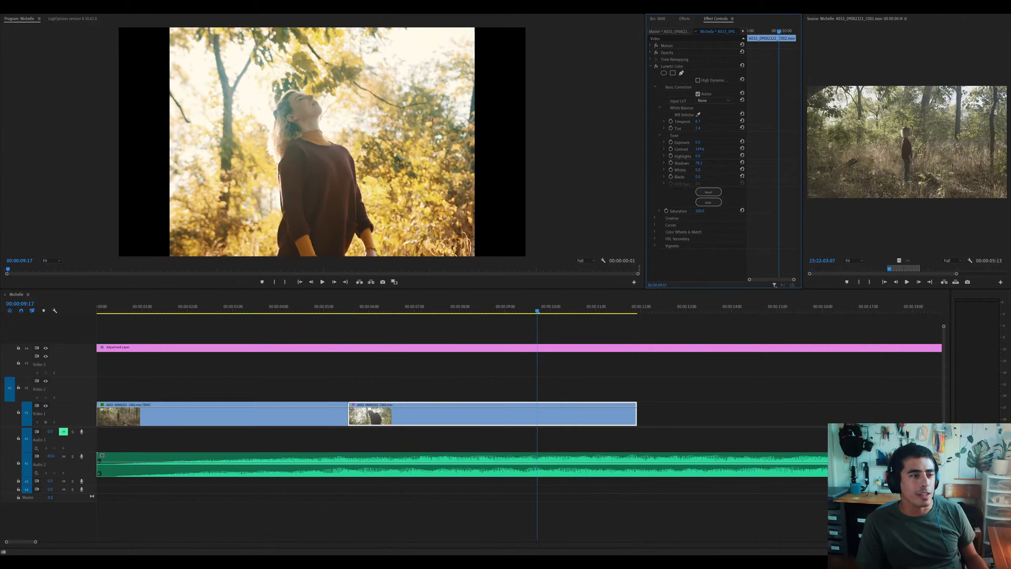
Trim the leaning-back clip's start to 00:00:10:06, move it against the opening clip and extend its end to about 00:00:11:00
key("space")
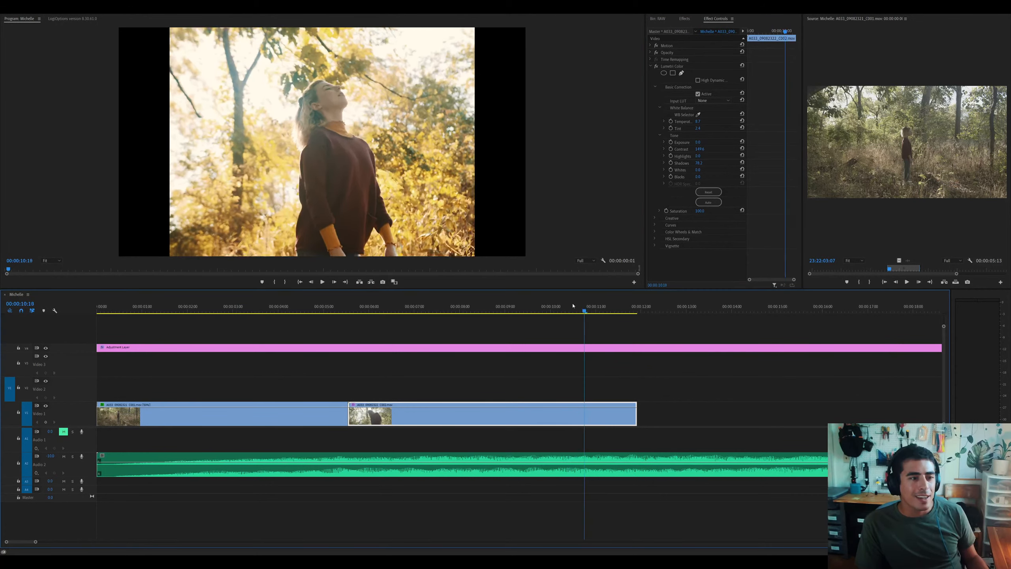
key("space")
key("q")
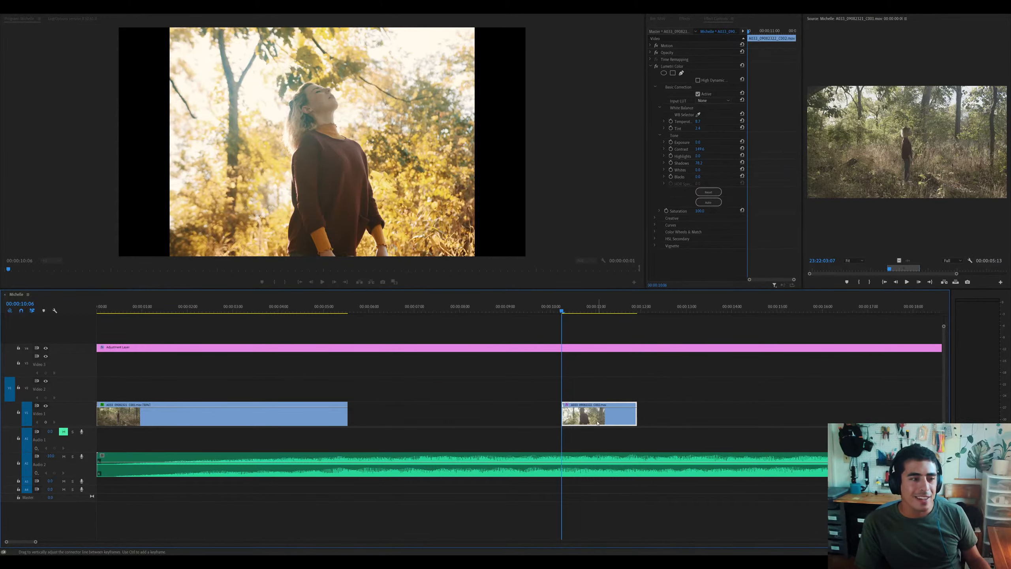
mouse_move(597, 423)
left_mouse_down()
mouse_move(384, 420)
mouse_move(595, 417)
left_mouse_up()
Split the leaning-back clip at 00:00:08:02
left_click(464, 309)
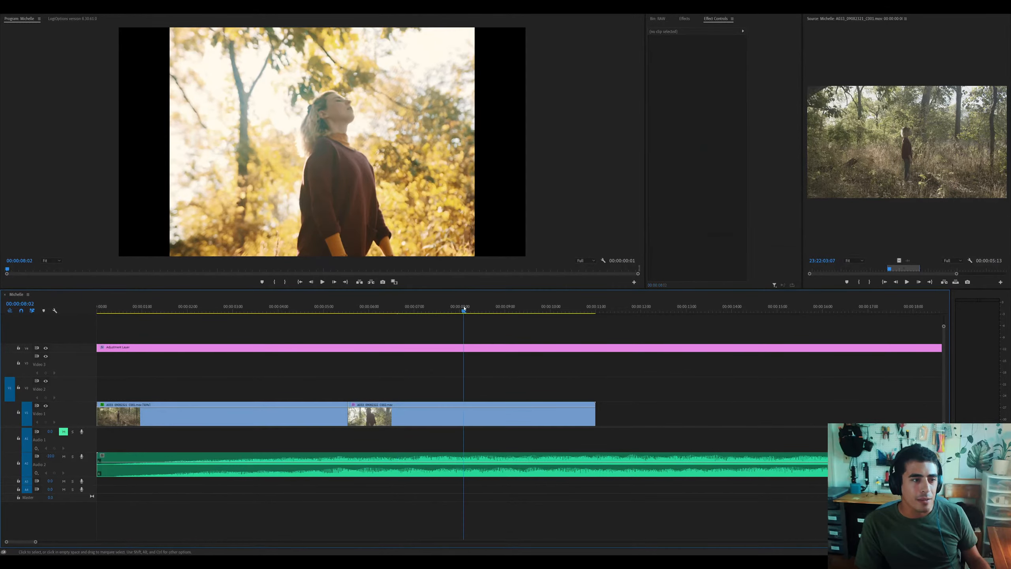
left_click(495, 420)
key("ctrl+k")
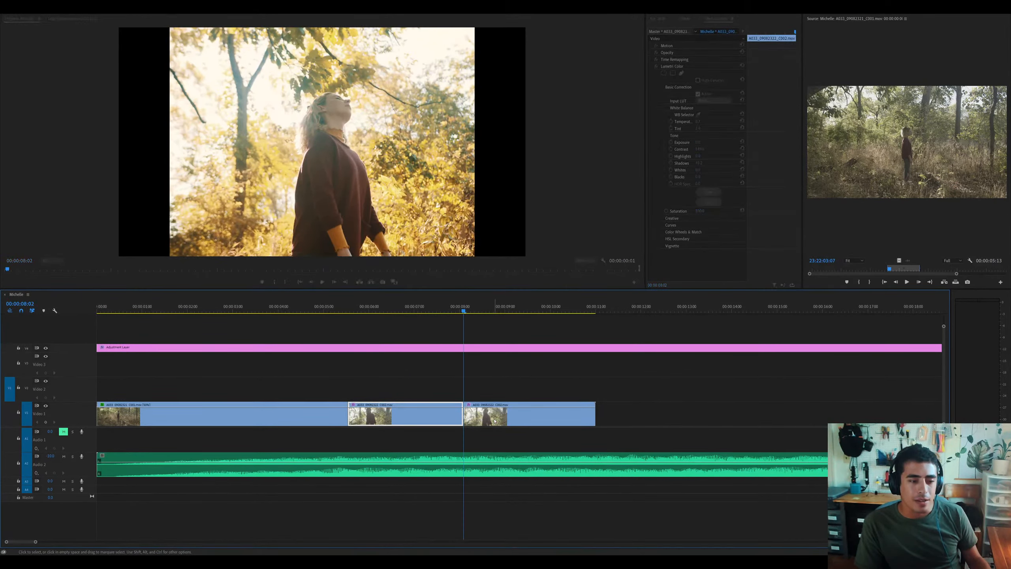
Review the second part of the split leaning-back clip from 00:00:09:06 and return the playhead to 00:00:08:00
left_click(495, 421)
left_click(516, 310)
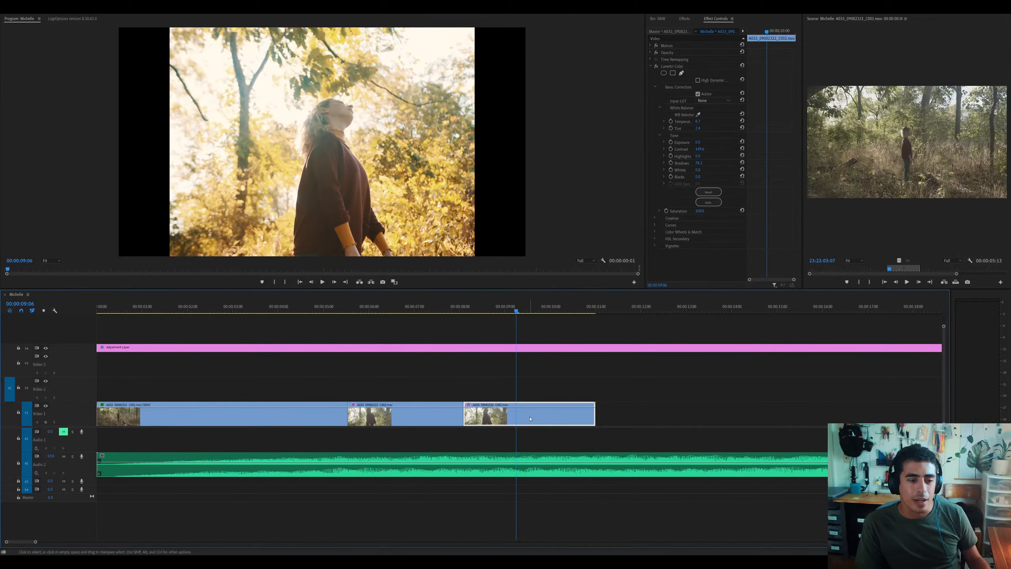
key("equal")
key("space")
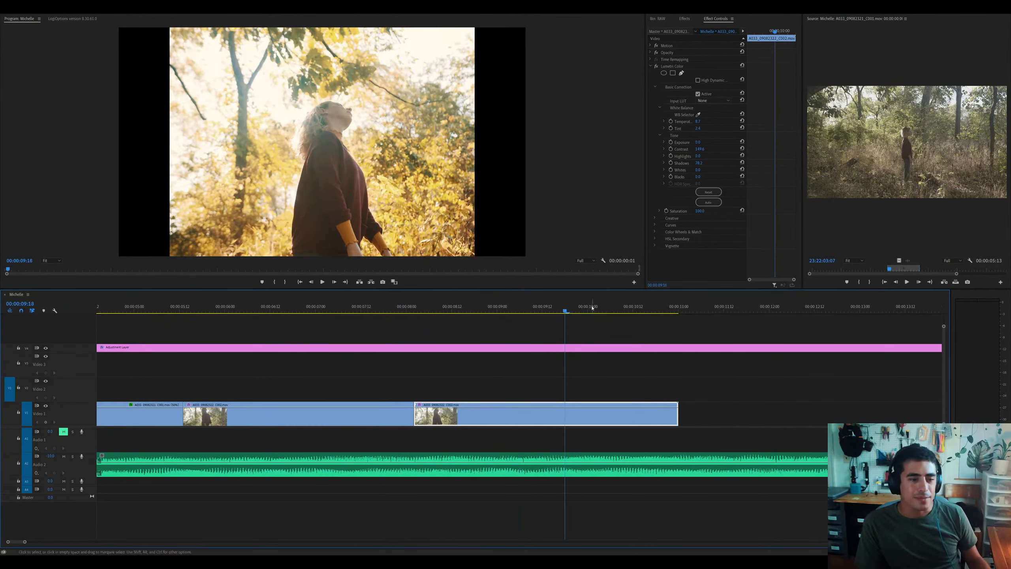
left_click_drag(627, 304, 407, 319)
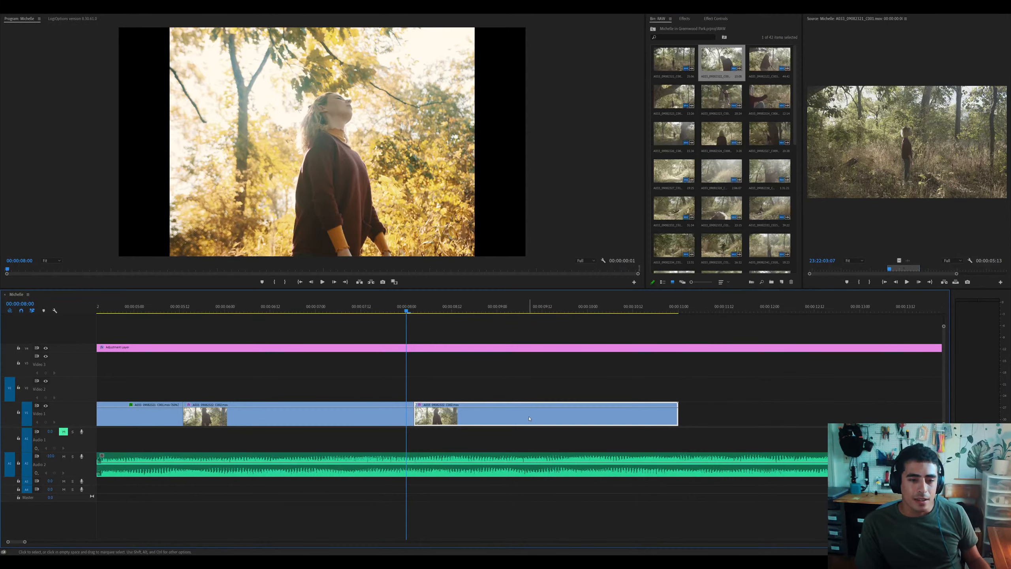
Move the next clip of the woman crouching from about 00:00:35 to directly after the leaning-back clip at 00:00:11:00
key("minus")
key("minus")
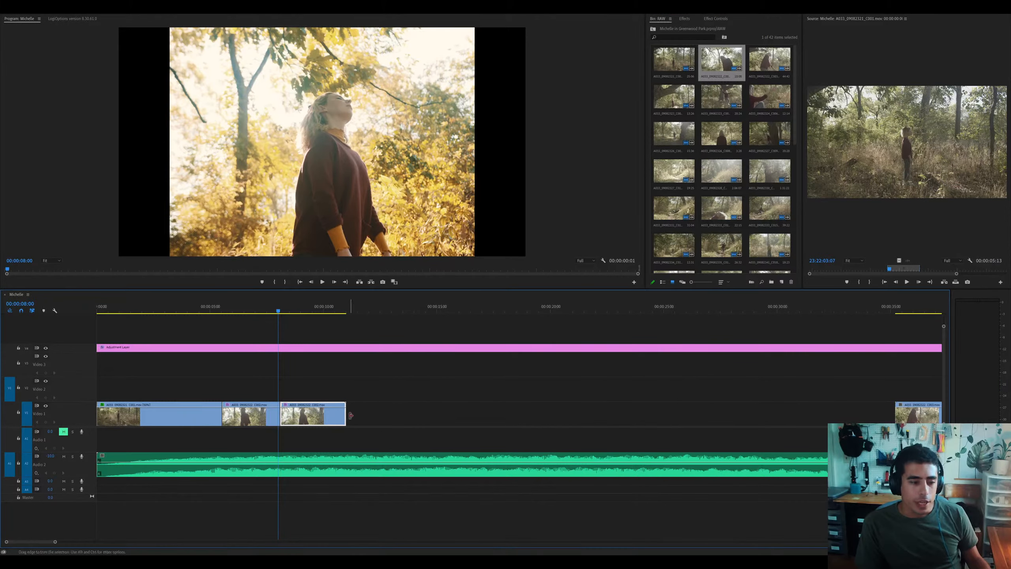
left_click_drag(346, 416, 564, 430)
left_click(564, 424)
left_click(652, 410)
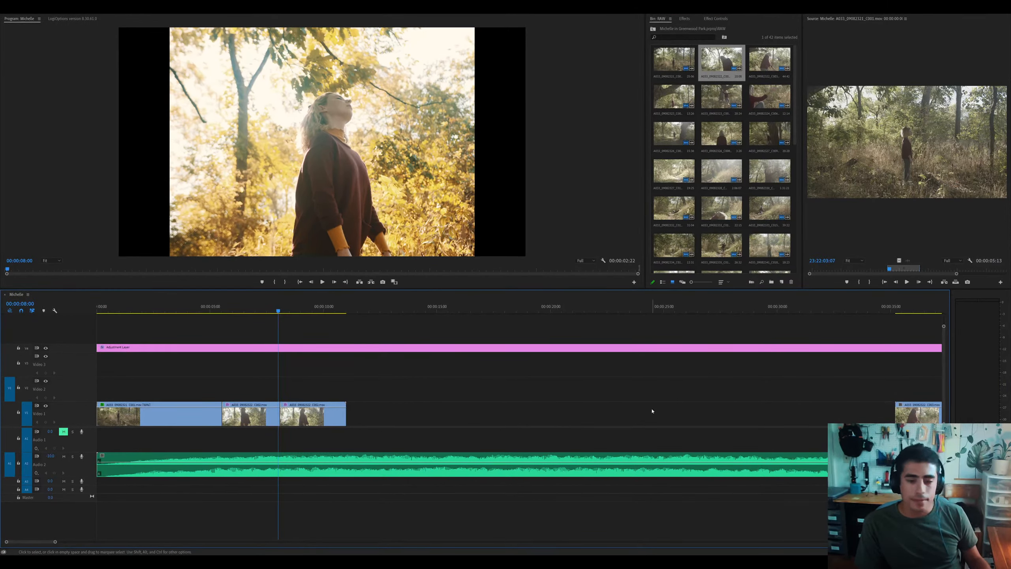
left_click_drag(907, 420, 357, 418)
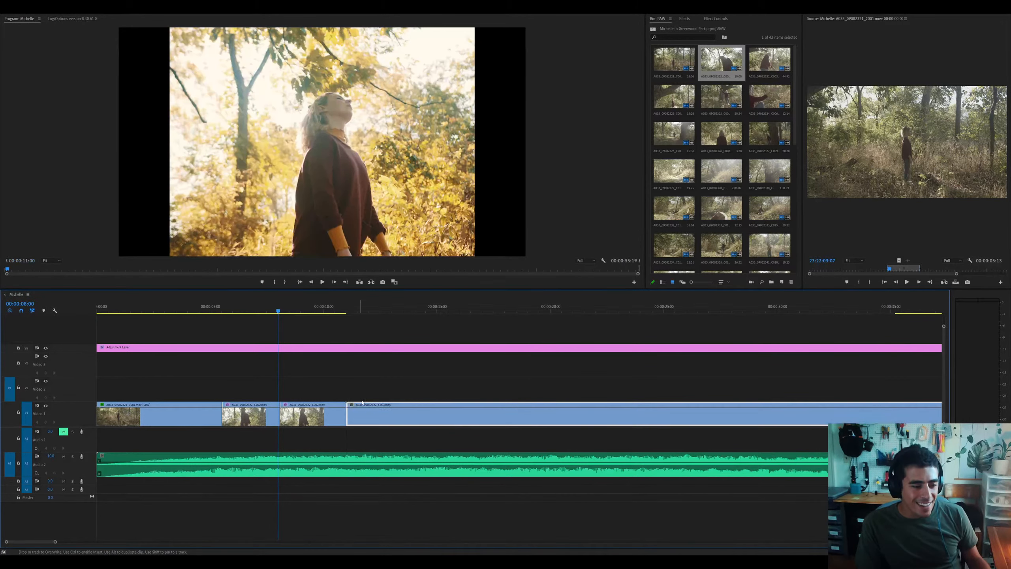
Scrub and play through the crouching clip from 00:00:11:08 to about 00:00:33:00, looking for a usable movement
left_click(364, 309)
left_click(529, 304)
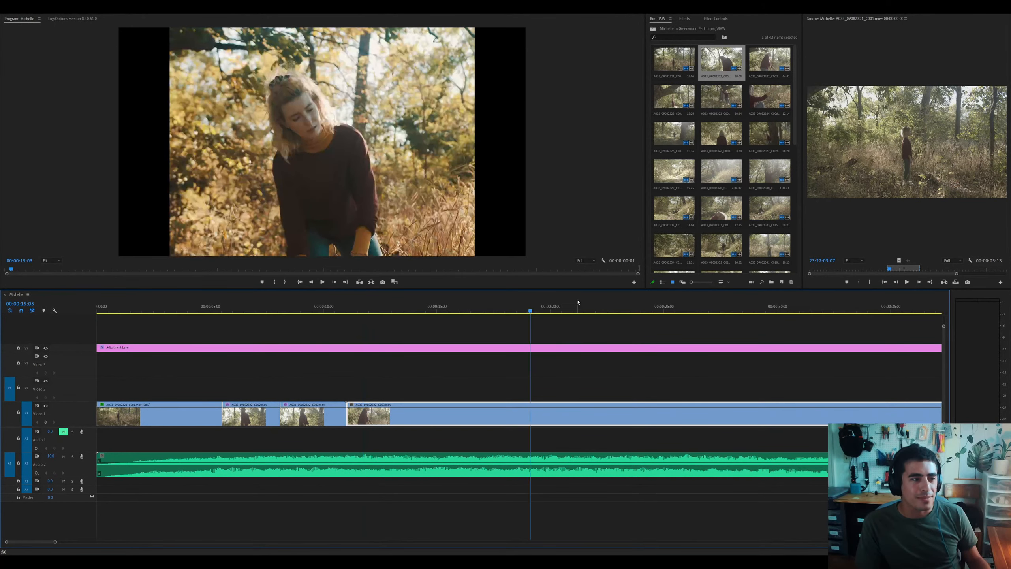
scroll(524, 427, "right", 1)
left_click(607, 304)
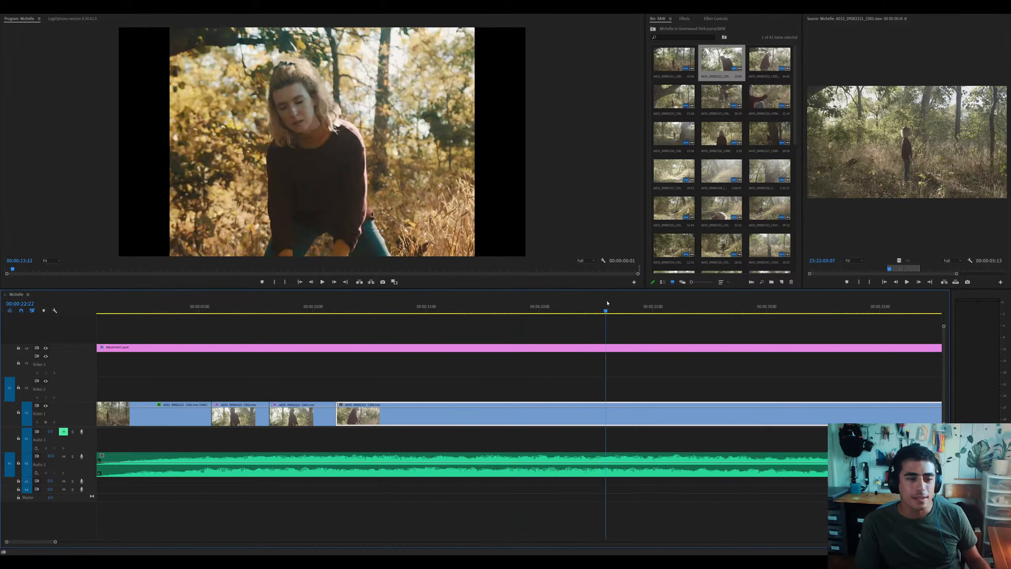
left_click(443, 305)
left_click_drag(403, 308, 344, 311)
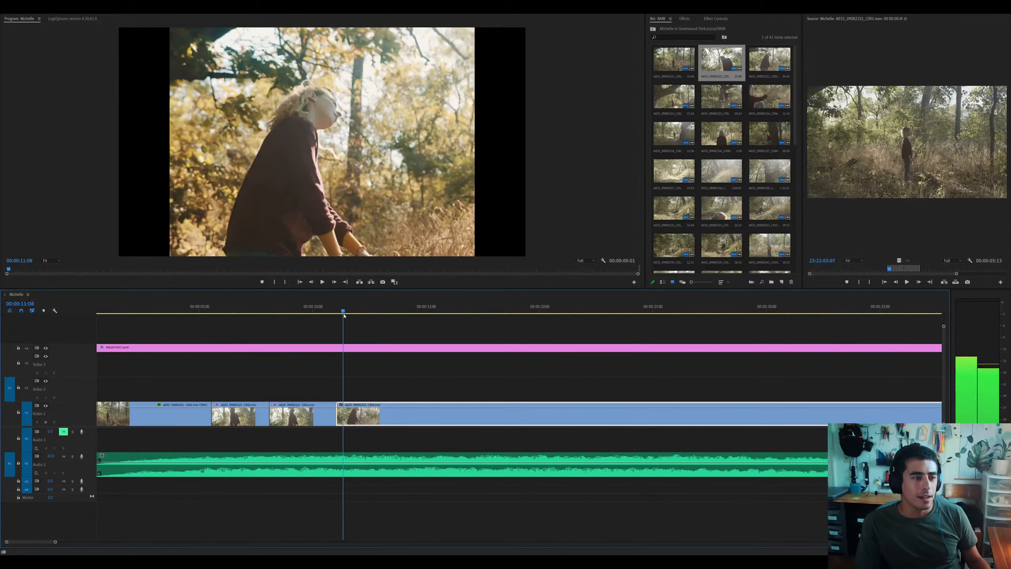
key("=")
key("space")
key("minus")
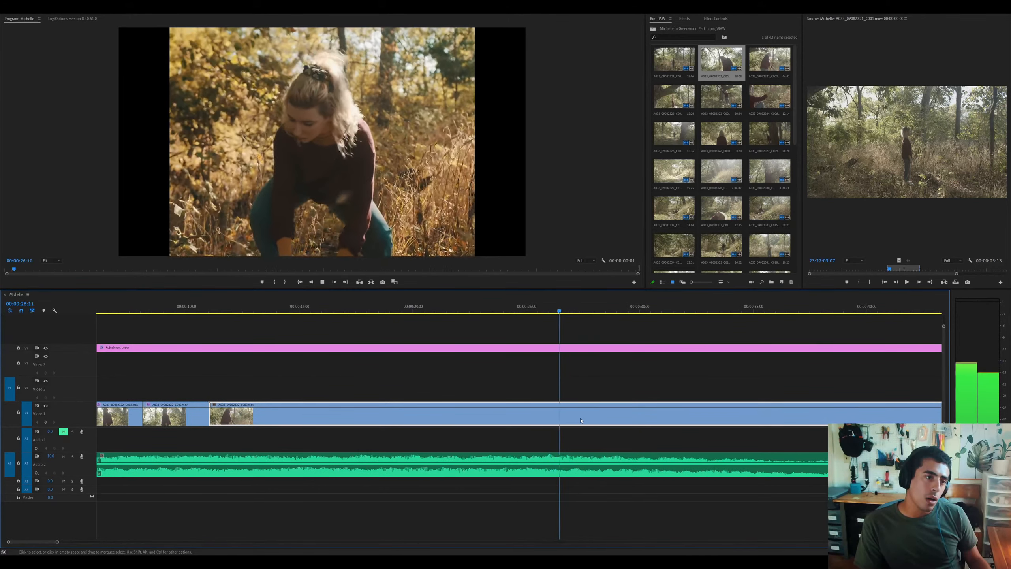
key("minus")
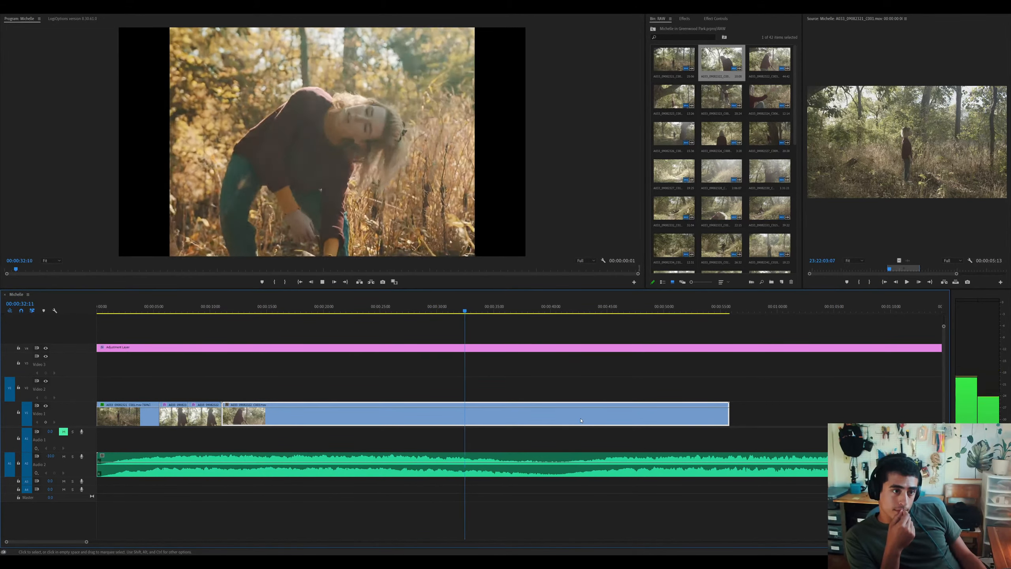
key("space")
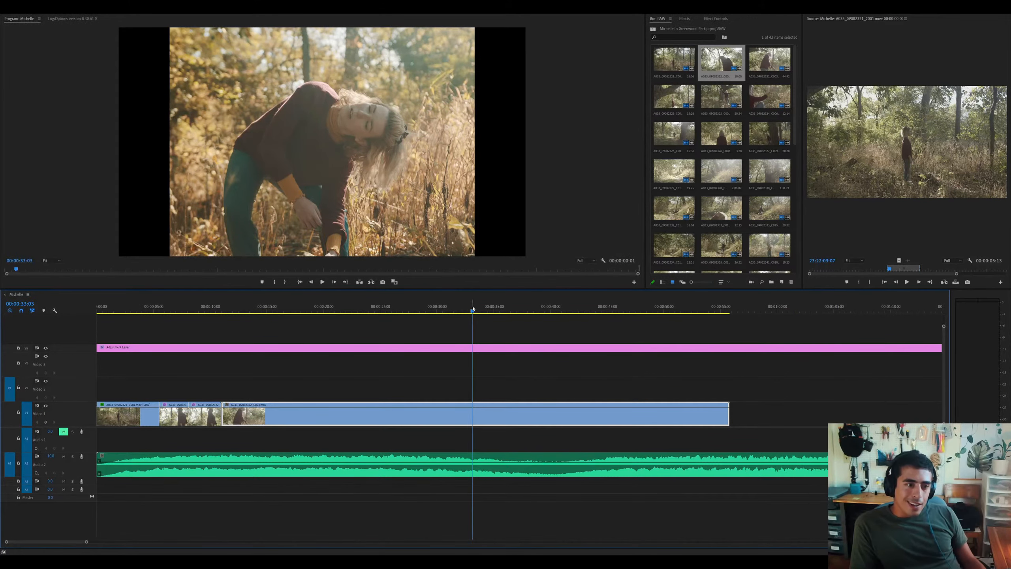
Split the crouching clip at 00:00:33:03, where she bends sideways, and delete the part before the cut
left_click(395, 309)
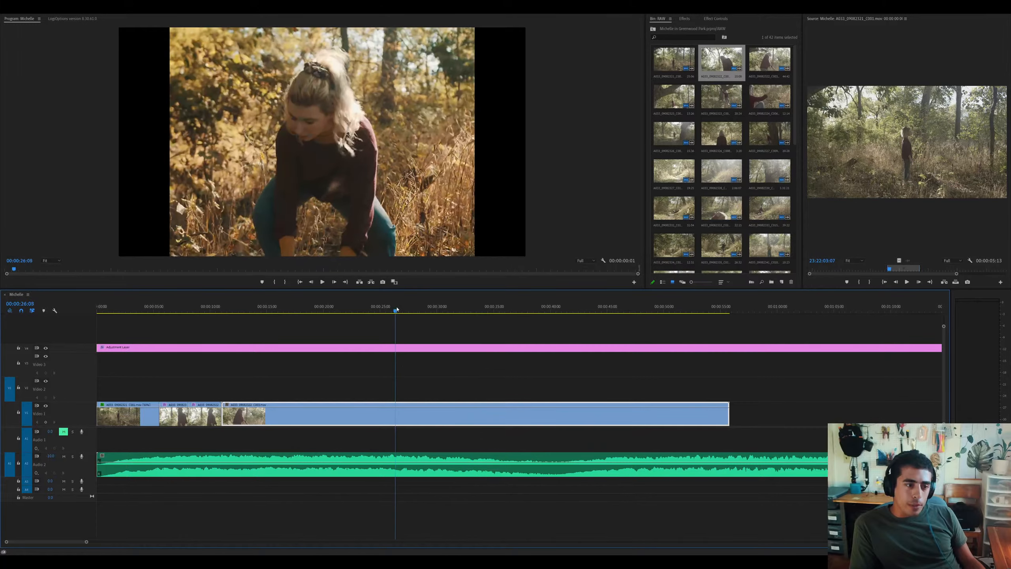
left_click_drag(418, 310, 472, 309)
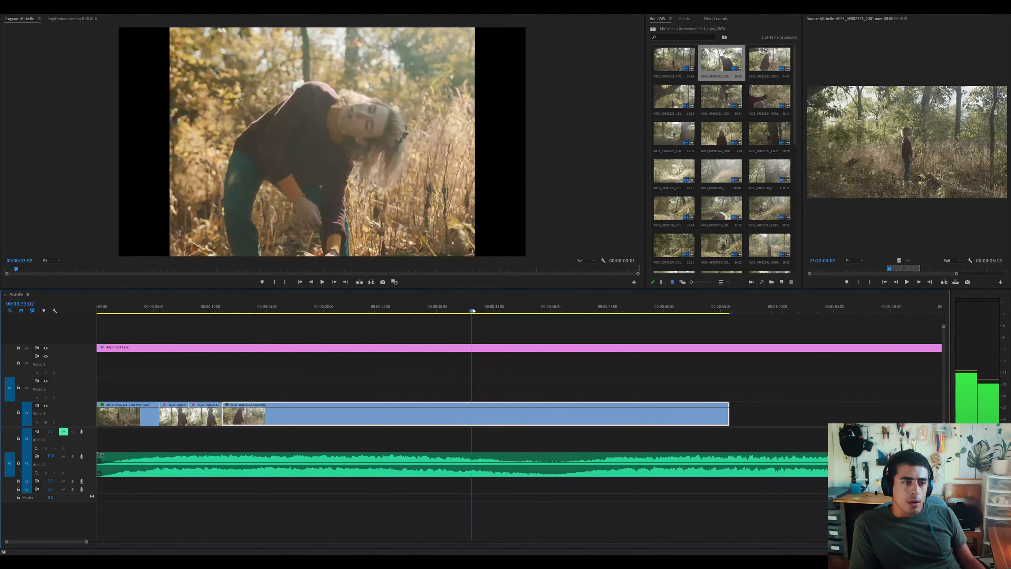
key("ctrl+k")
key("Delete")
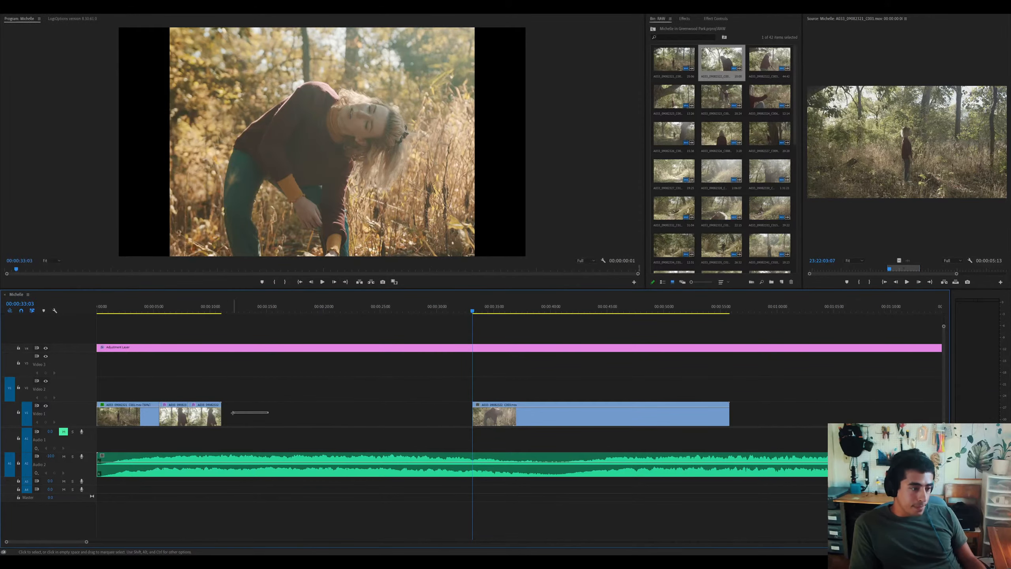
Move the three edited opening clips to about 00:00:57, after the remaining bending clip, leaving that clip in place
left_click_drag(234, 402, 774, 414)
left_click(694, 370)
left_click_drag(638, 415, 290, 414)
key("ctrl+z")
left_click(539, 417)
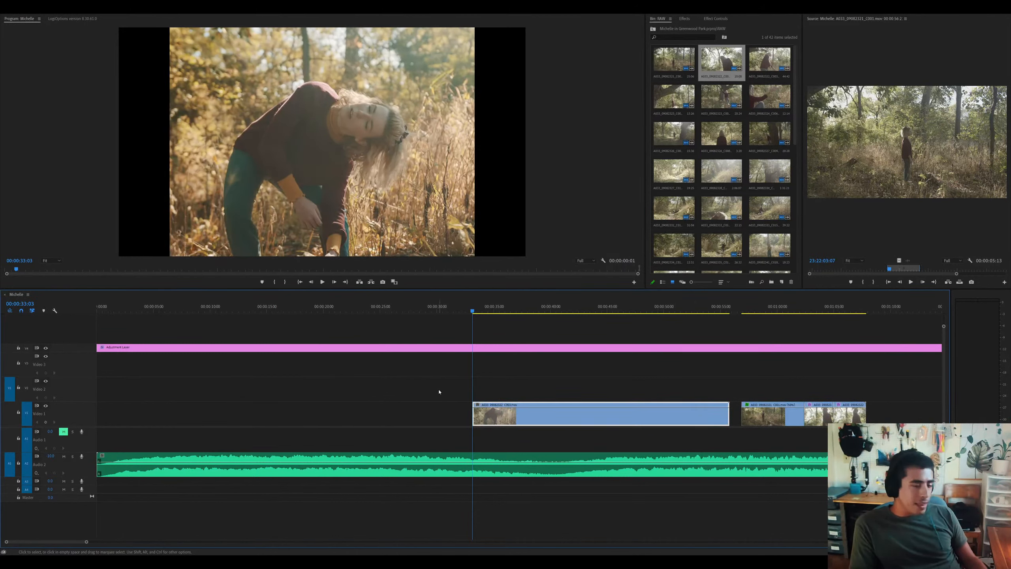
Browse the bin footage and place the wide shot of the dancer beside the big tree at the start of the sequence
left_click(691, 200)
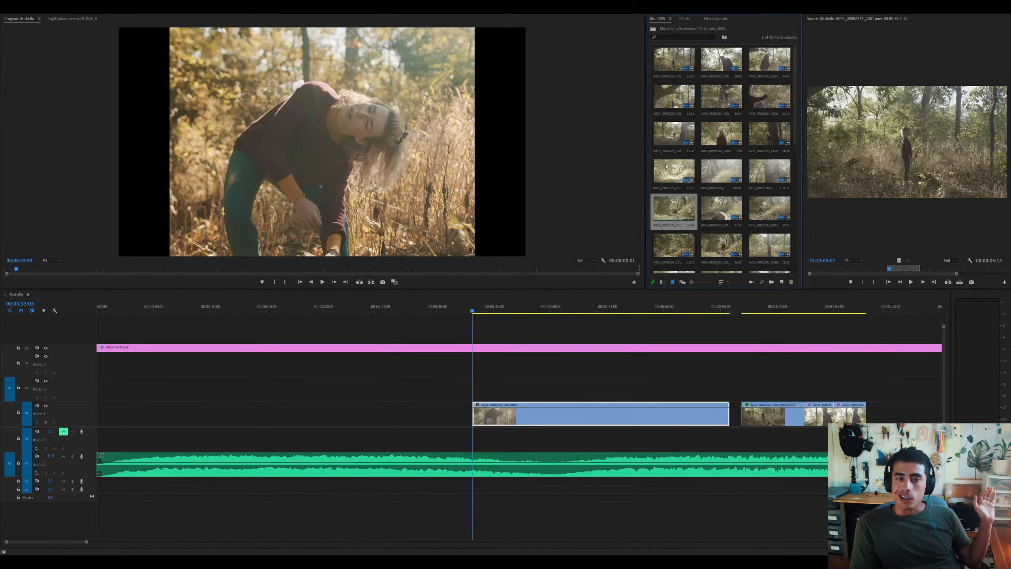
left_click(667, 166)
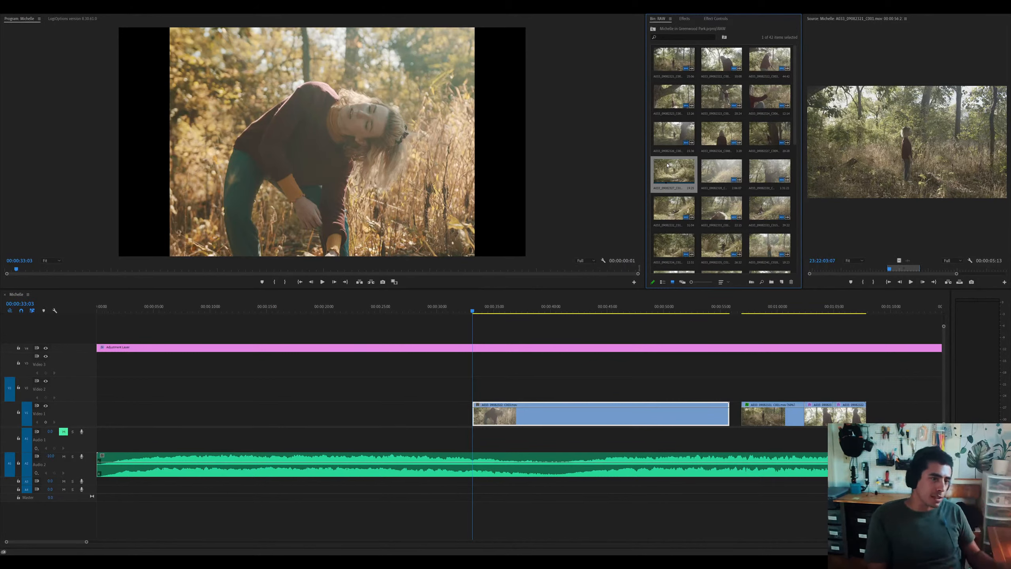
left_click(724, 170)
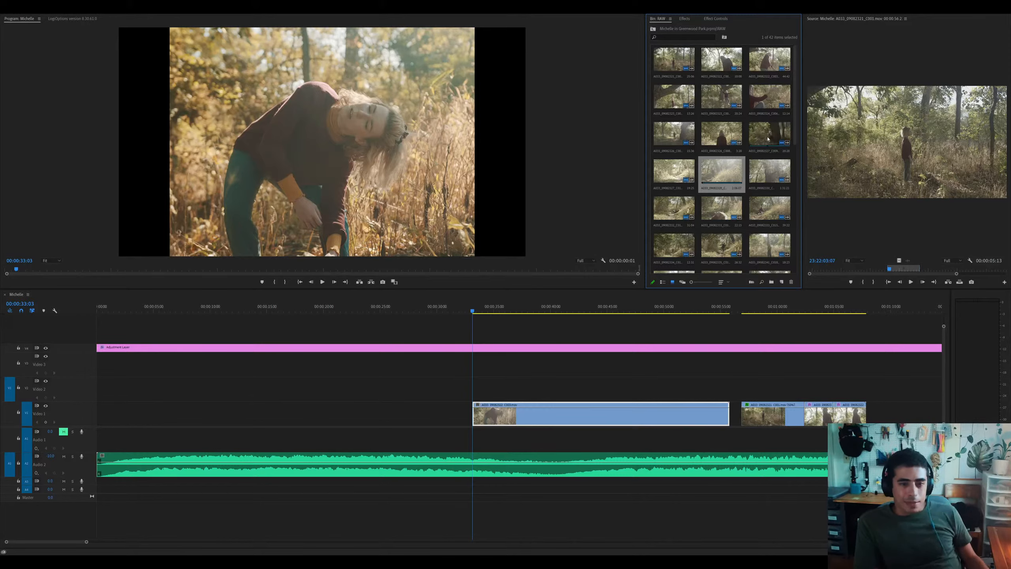
scroll(757, 135, "down", 2)
scroll(764, 175, "down", 1)
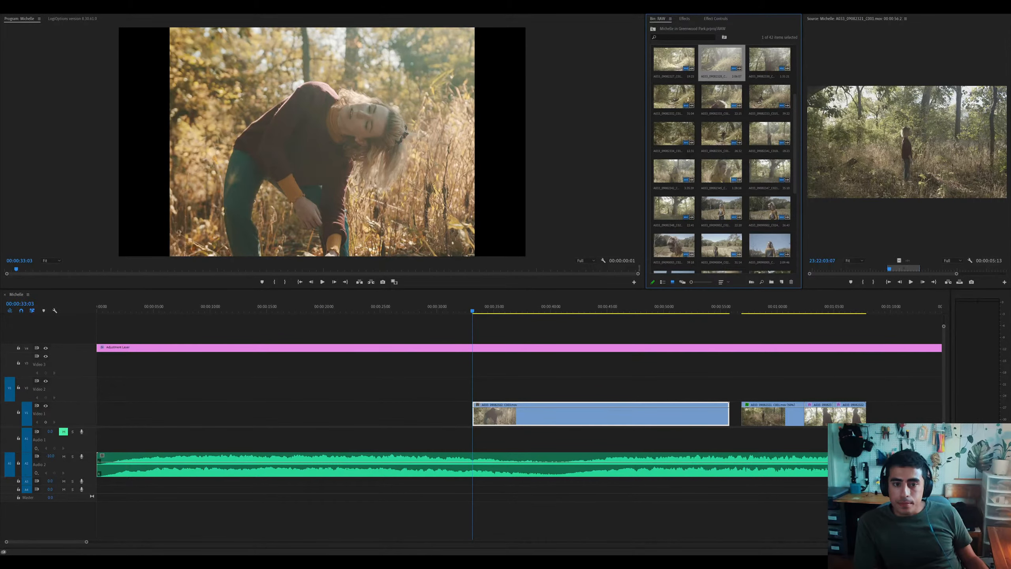
left_click_drag(769, 171, 97, 415)
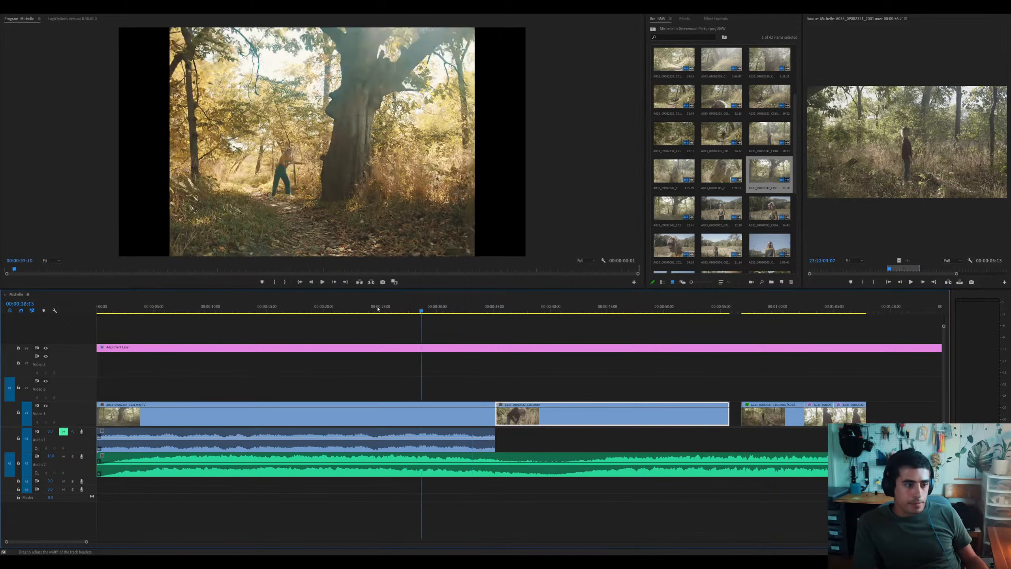
Try applying the leaning-back clip's Lumetri Color effect to the wide tree clip at the sequence start
key("Home")
left_click(715, 19)
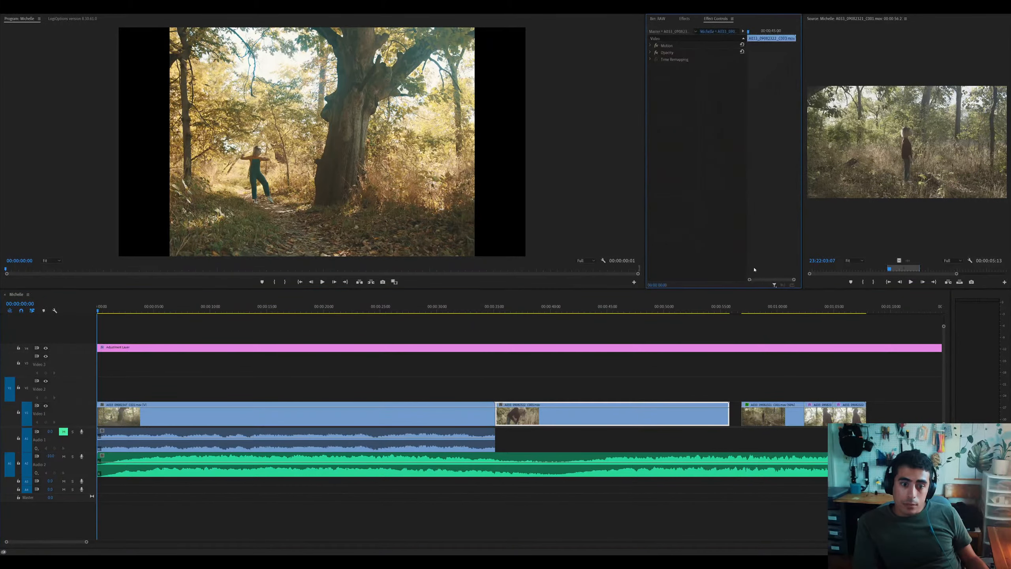
left_click(676, 67)
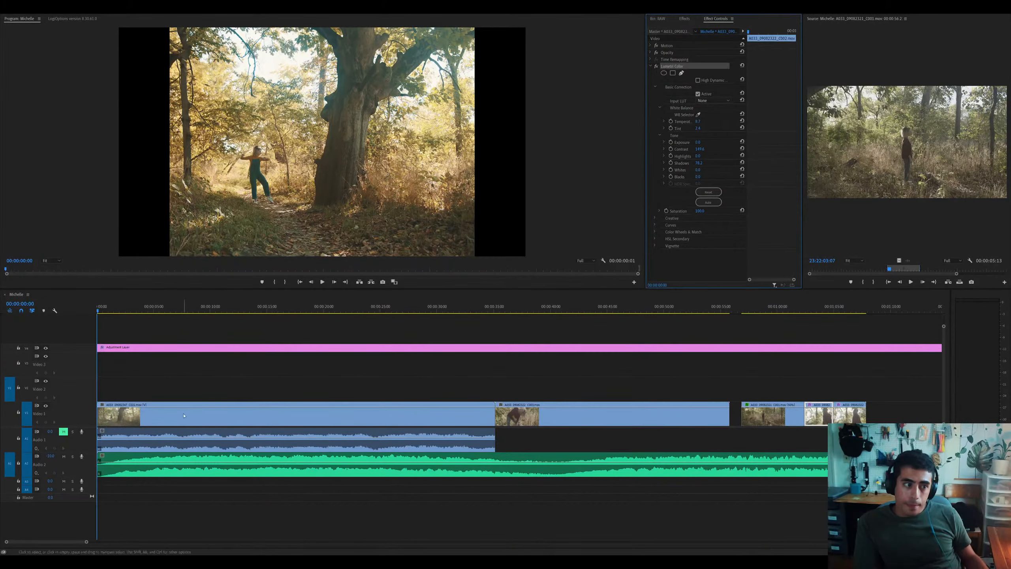
left_click(187, 438)
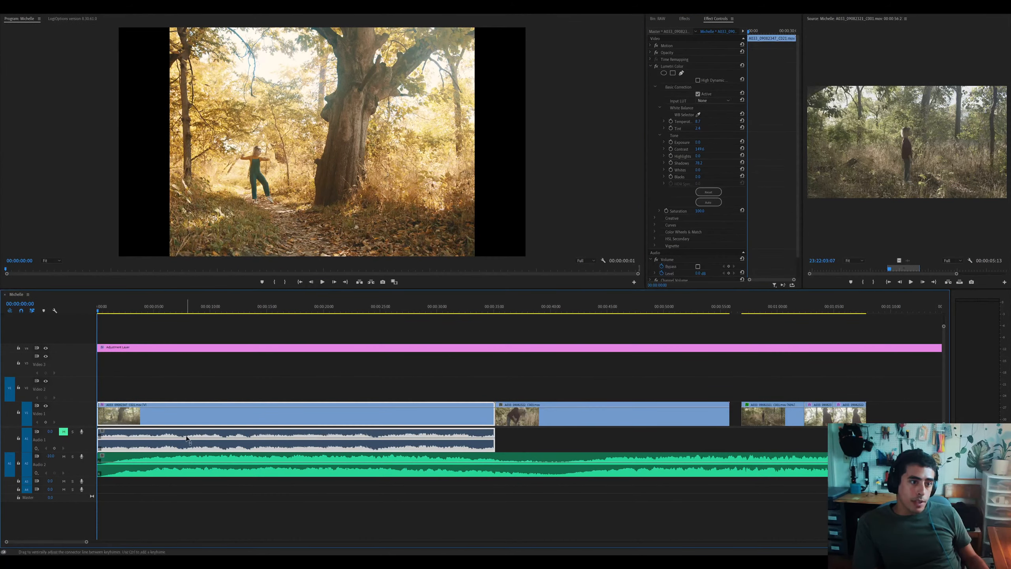
View the leaning-back clip at 00:01:04:05, copy its Lumetri Color grade onto the wide tree clip and save the project
left_click(825, 311)
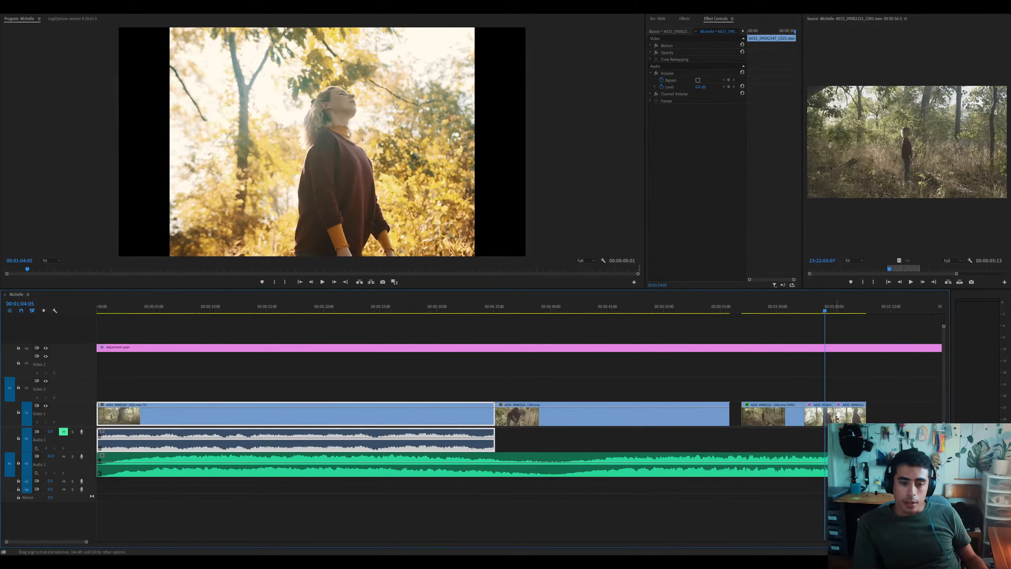
left_click(672, 66)
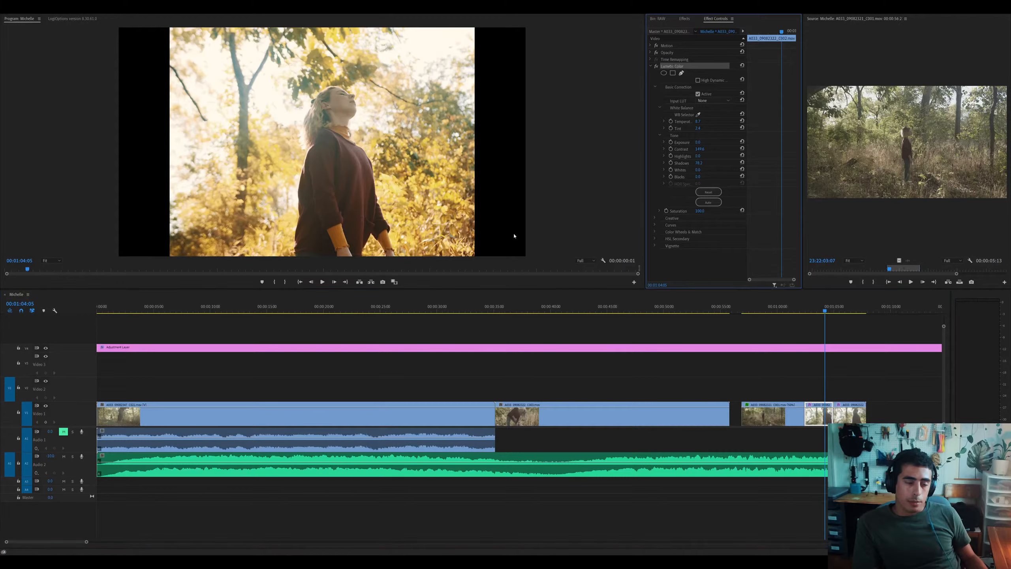
left_click(288, 418)
left_click(265, 307)
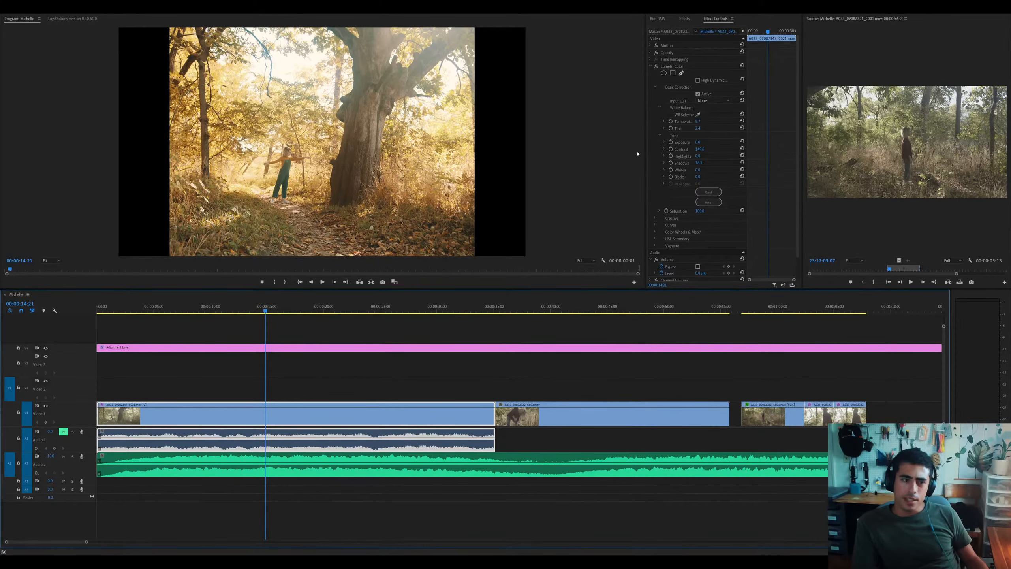
key("ctrl+s")
Play through the graded wide tree clip from the sequence start to find its usable section
left_click(415, 307)
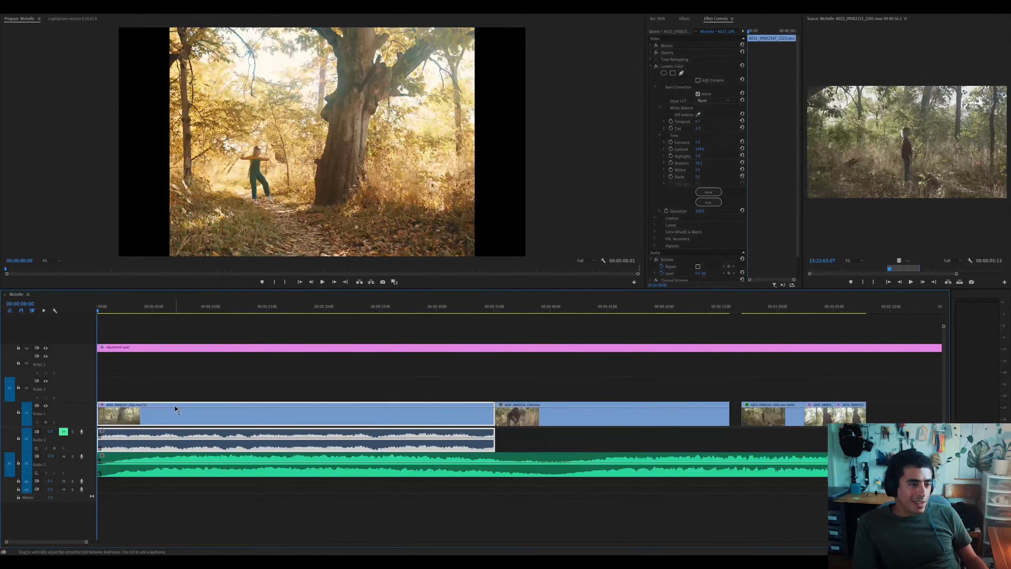
key("equal")
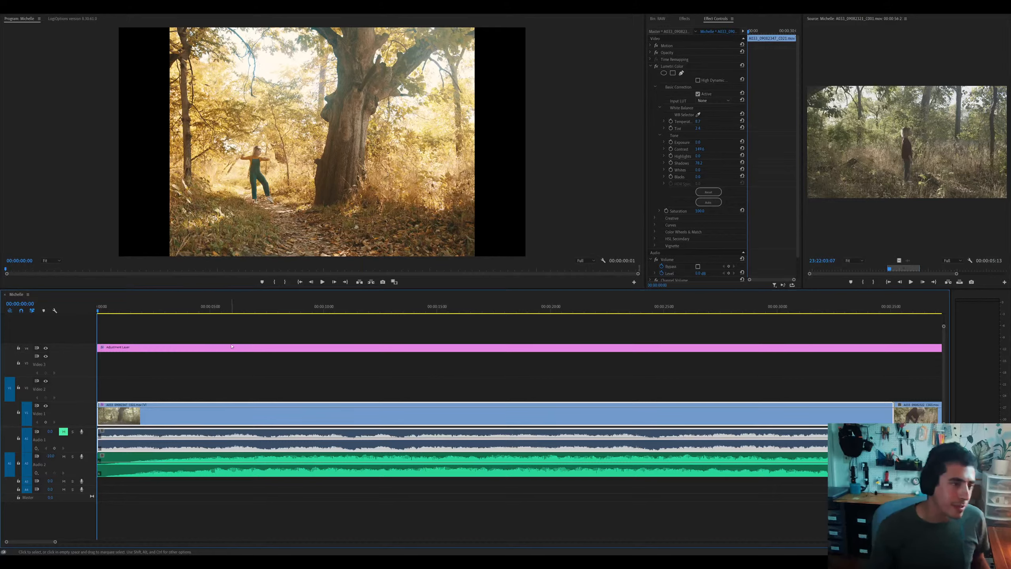
left_click(230, 311)
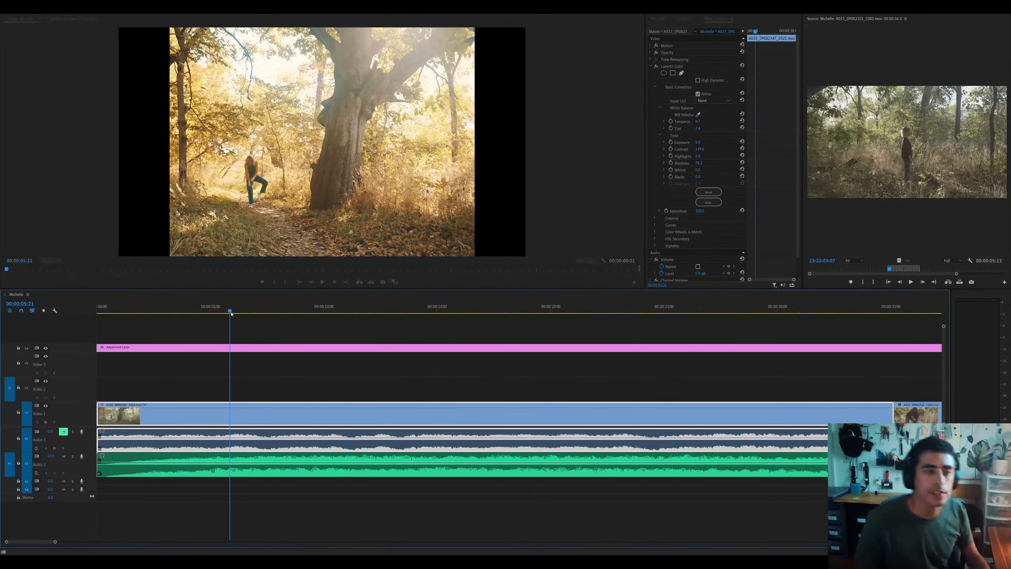
key("equal")
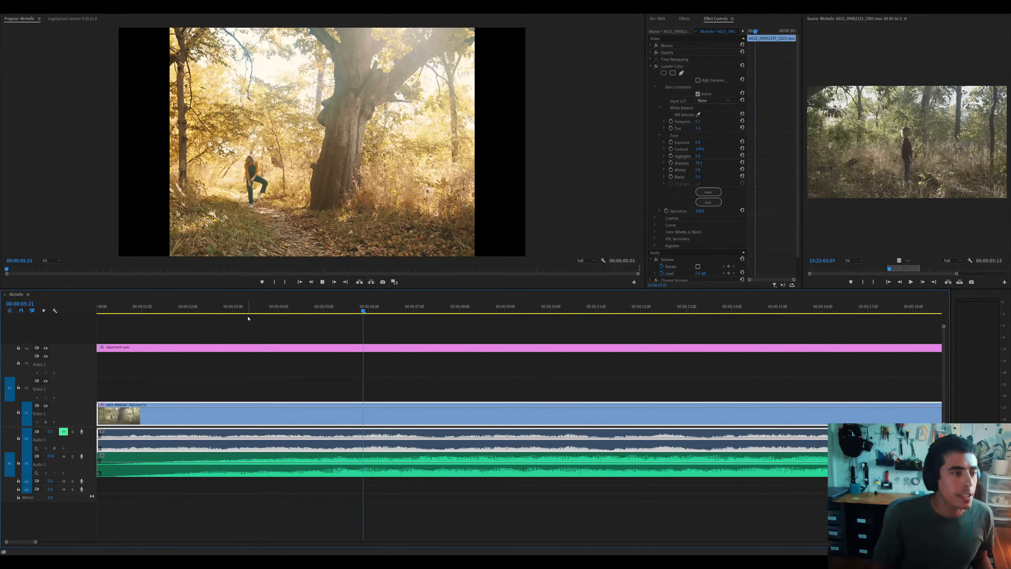
key("space")
key("minus")
key("minus")
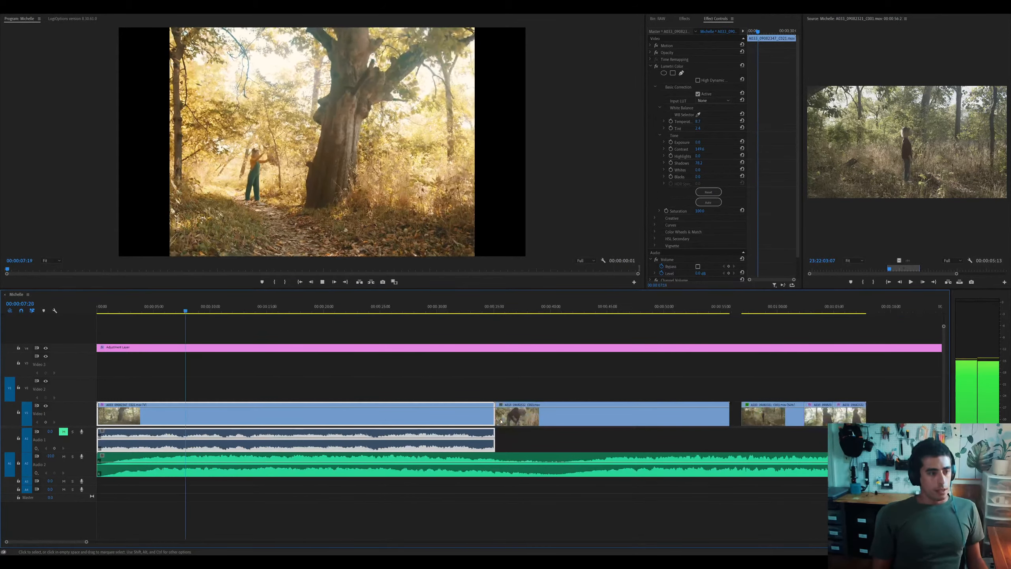
key("space")
key("minus")
key("minus")
key("space")
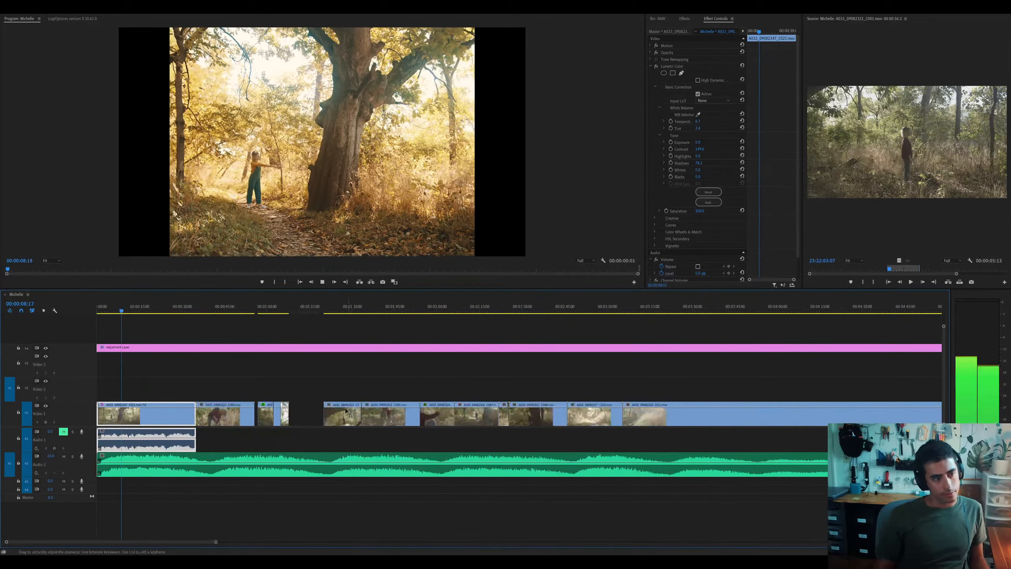
key("equal")
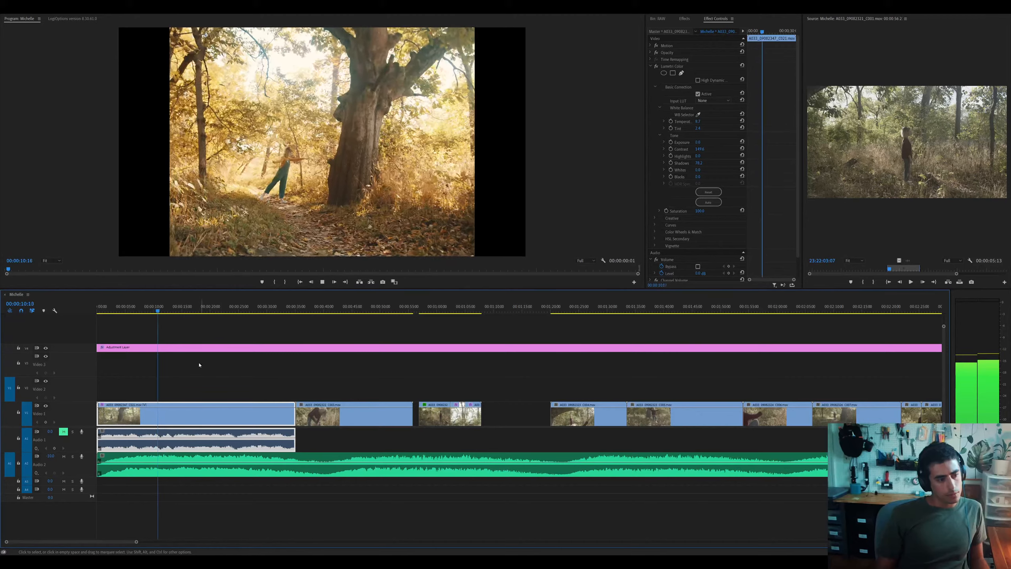
Cut the wide tree clip at 00:00:19:05 and delete the part before the cut
left_click_drag(182, 308, 219, 314)
key("space")
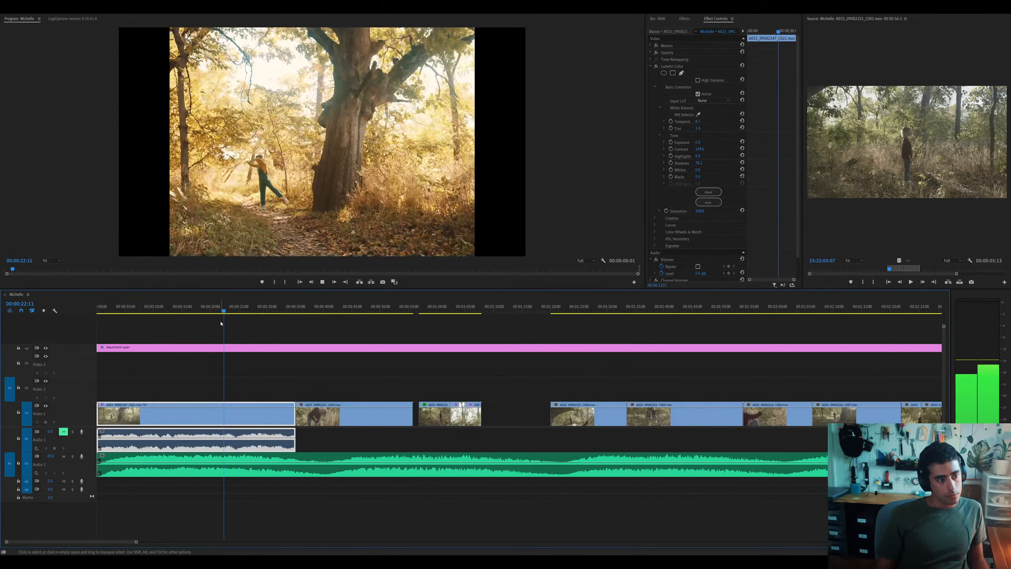
left_click(206, 311)
key("ctrl+k")
key("Delete")
left_click(236, 422)
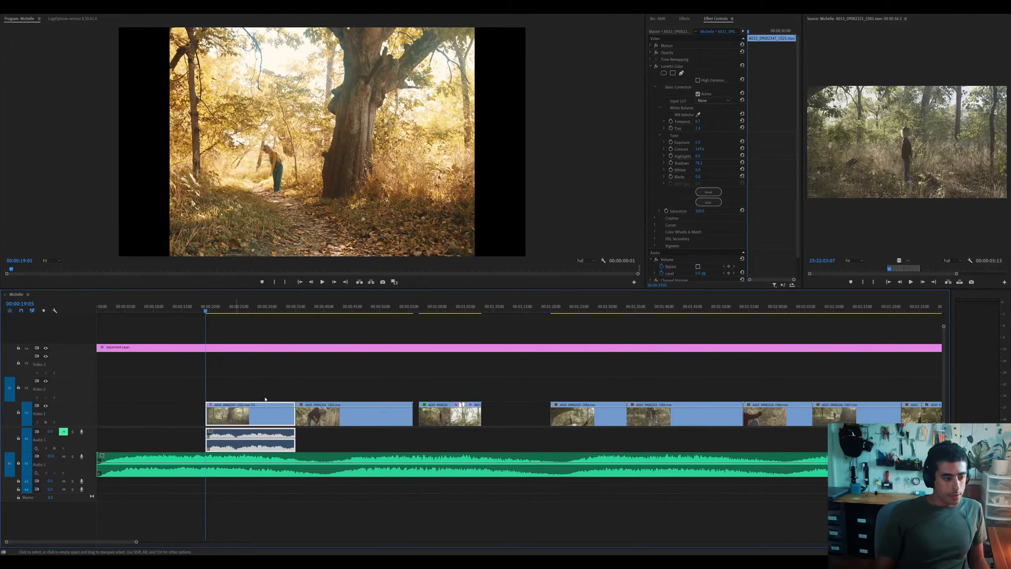
Browse the bin footage and review the raised-arms clip at about 00:01:20 in the sequence
key("shift+1")
key("shift+3")
key("minus")
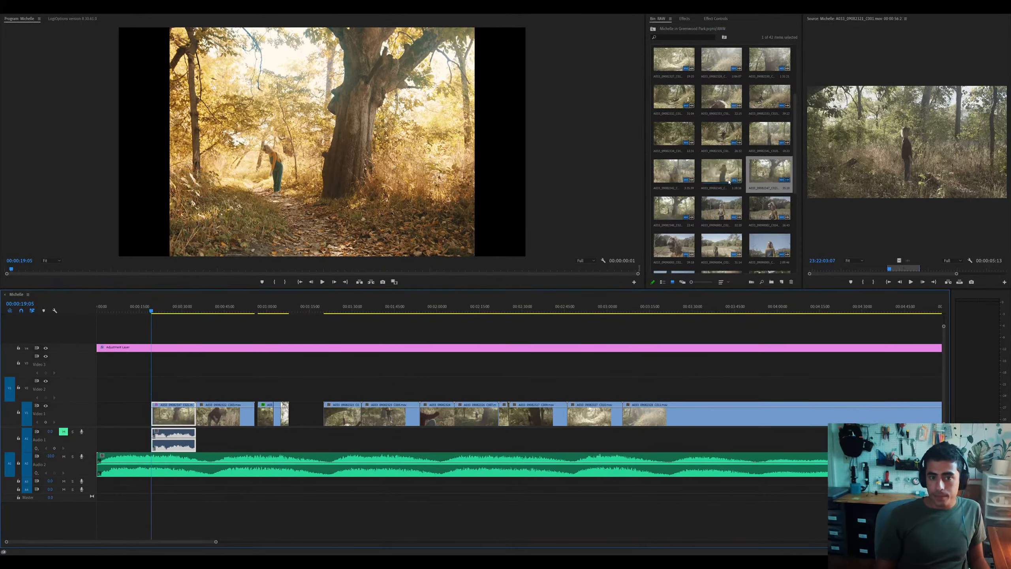
scroll(733, 183, "down", 1)
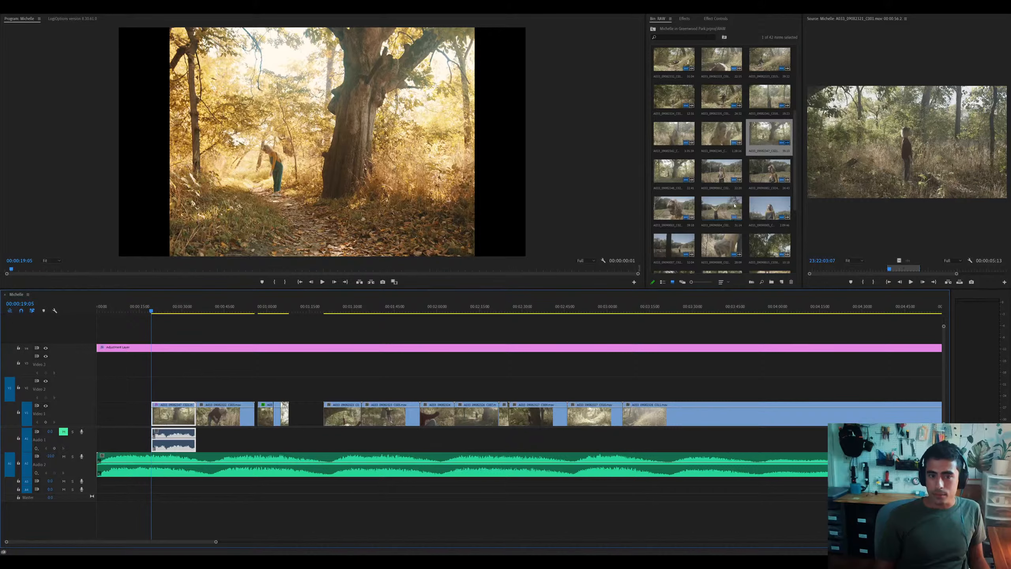
scroll(735, 205, "up", 2)
scroll(730, 212, "up", 2)
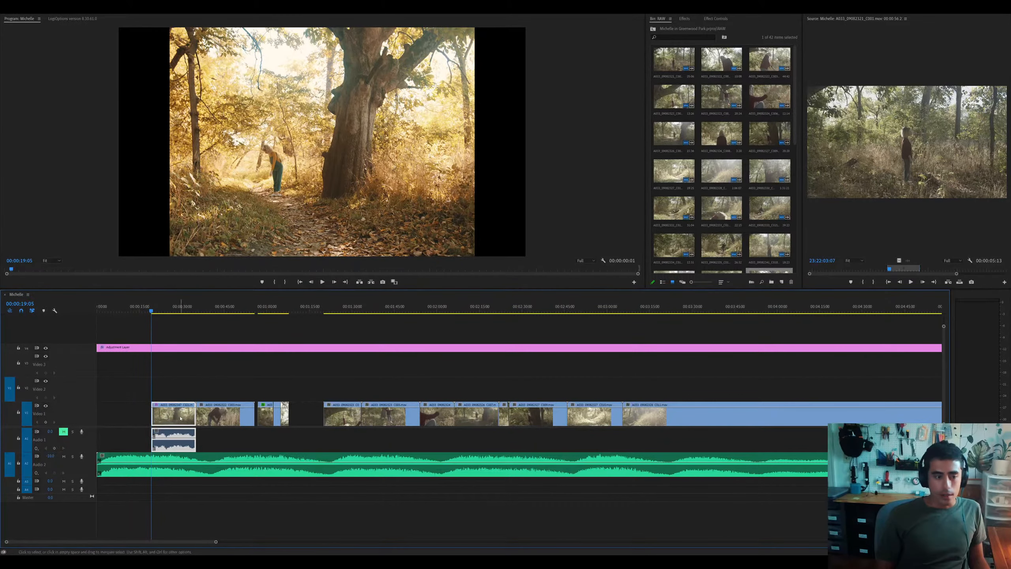
left_click(343, 306)
key("=")
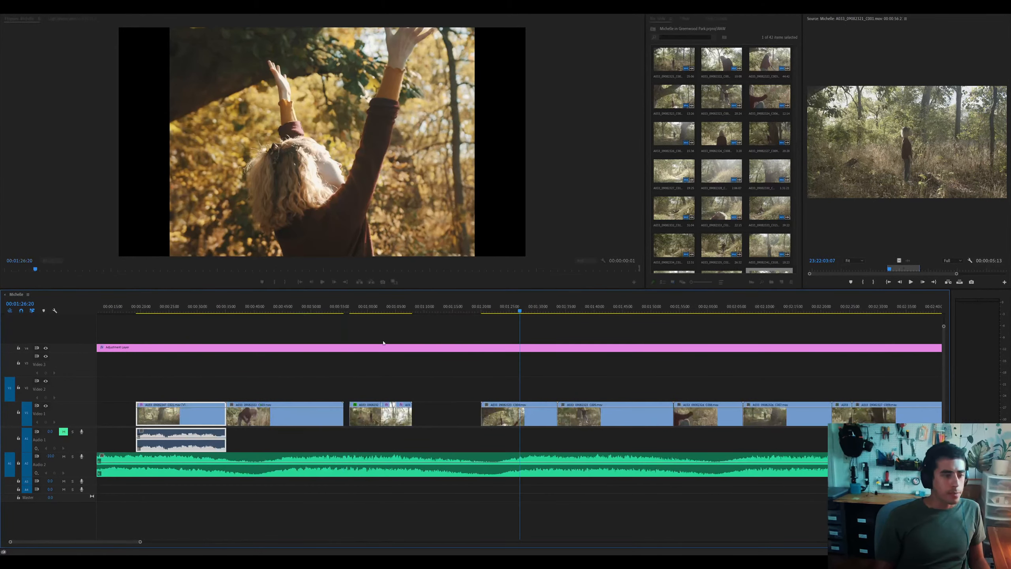
left_click(504, 411)
key("=")
left_click(446, 308)
key("space")
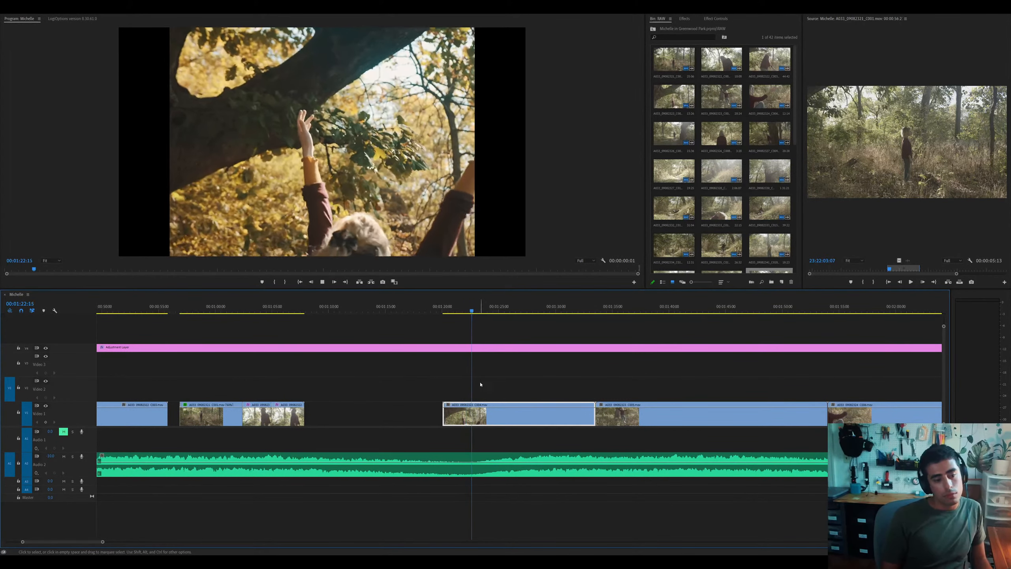
scroll(486, 411, "up", 2)
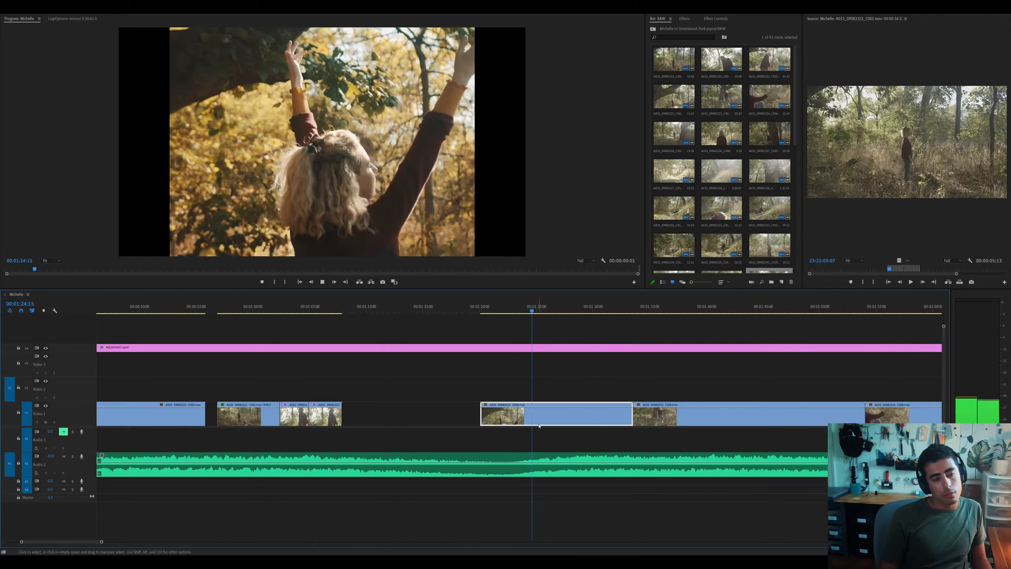
Remove the raised-arms clip at about 00:01:20 from the sequence
key("space")
key("=")
left_click_drag(519, 309, 494, 308)
key("ctrl+k")
key("Delete")
left_click_drag(523, 410, 305, 411)
left_click(275, 309)
left_click_drag(275, 309, 475, 310)
key("Delete")
Move the clip of the dancer facing the tree to start at 00:01:19:22, in place of the removed clip
key("-")
left_click_drag(668, 418, 513, 422)
left_click_drag(474, 307, 480, 310)
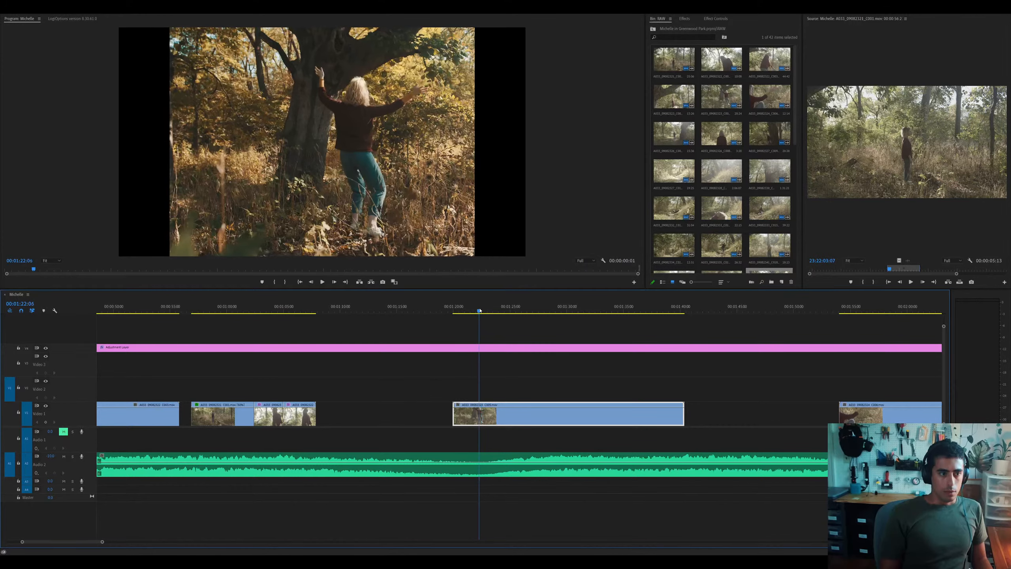
Try trimming the start of the clip of the dancer facing the tree to 00:01:20:23
key("=")
key("Up")
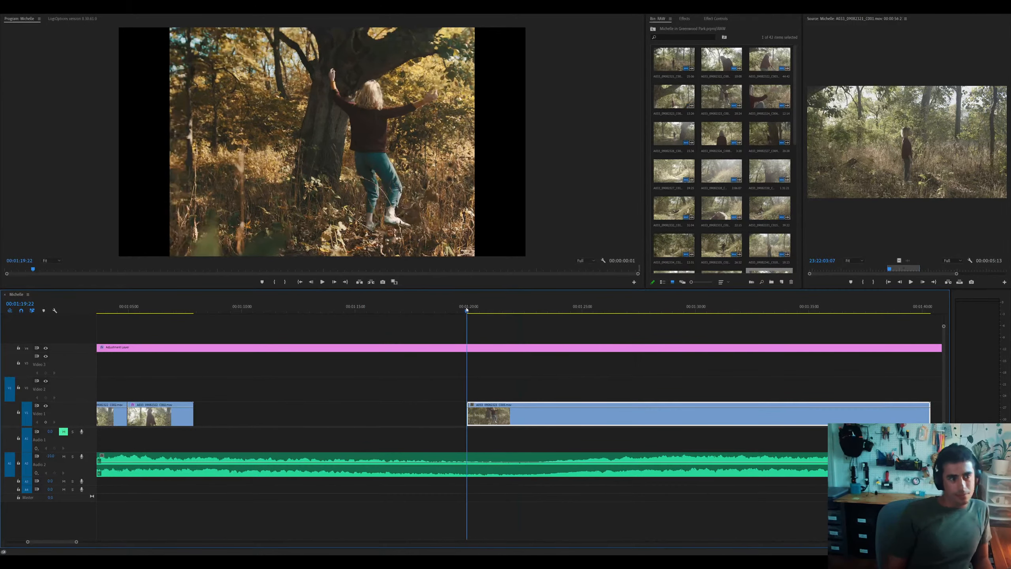
key("space")
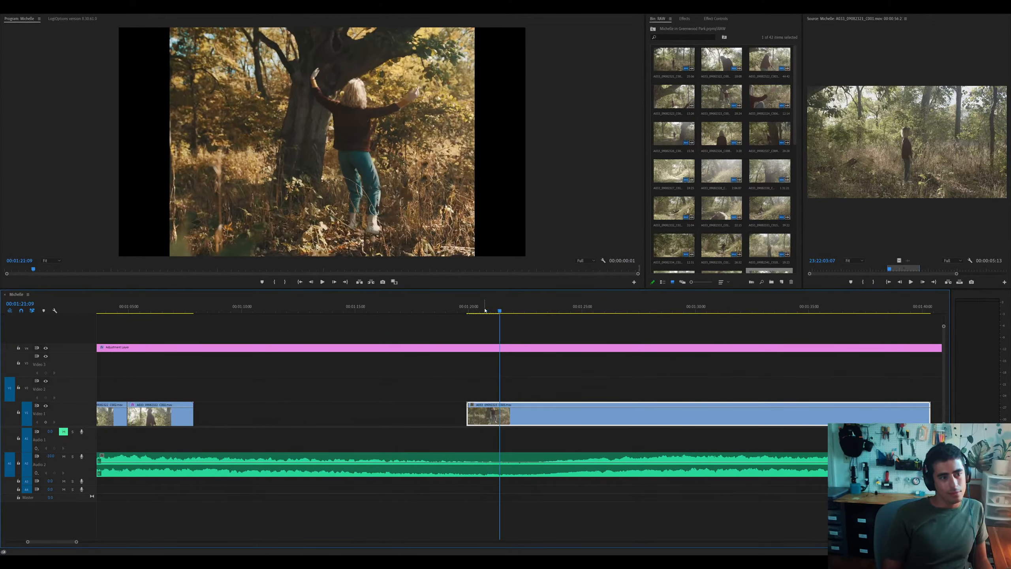
key("space")
left_click(490, 307)
left_click_drag(488, 423, 511, 424)
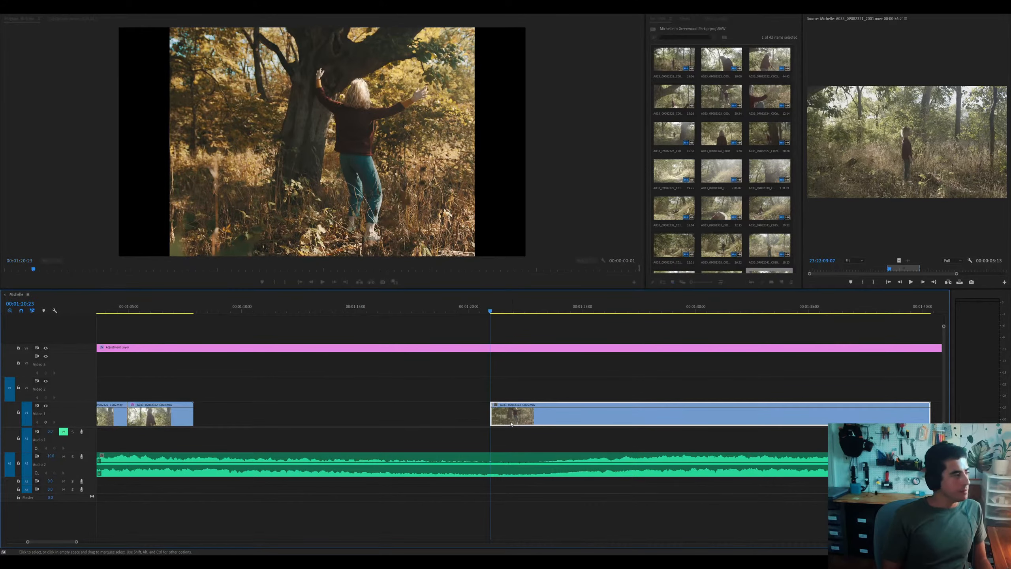
key("ctrl+z")
Play the clip of the dancer facing the tree from its start and cut it at 00:01:27:06
left_click(467, 307)
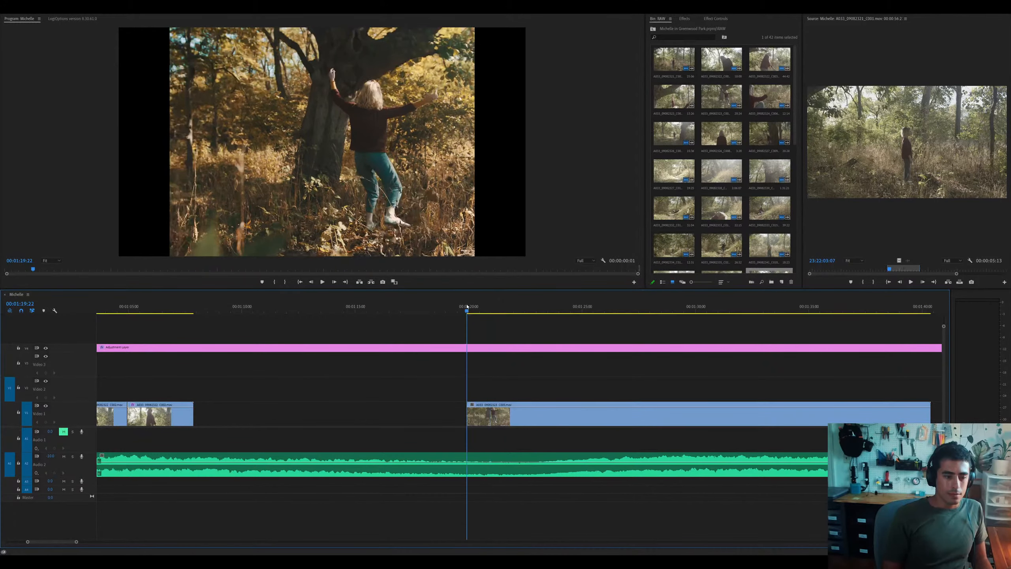
key("space")
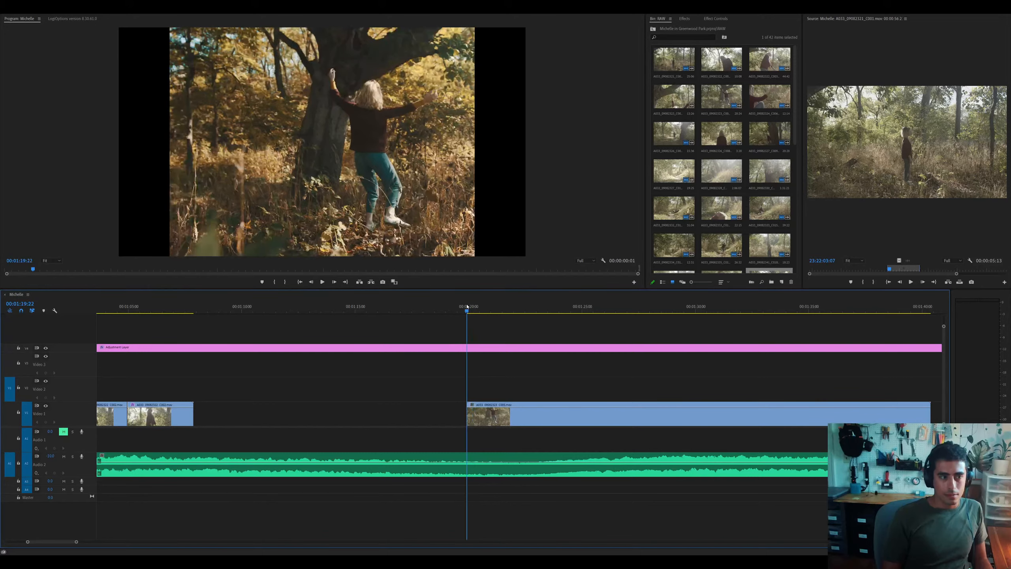
key("minus")
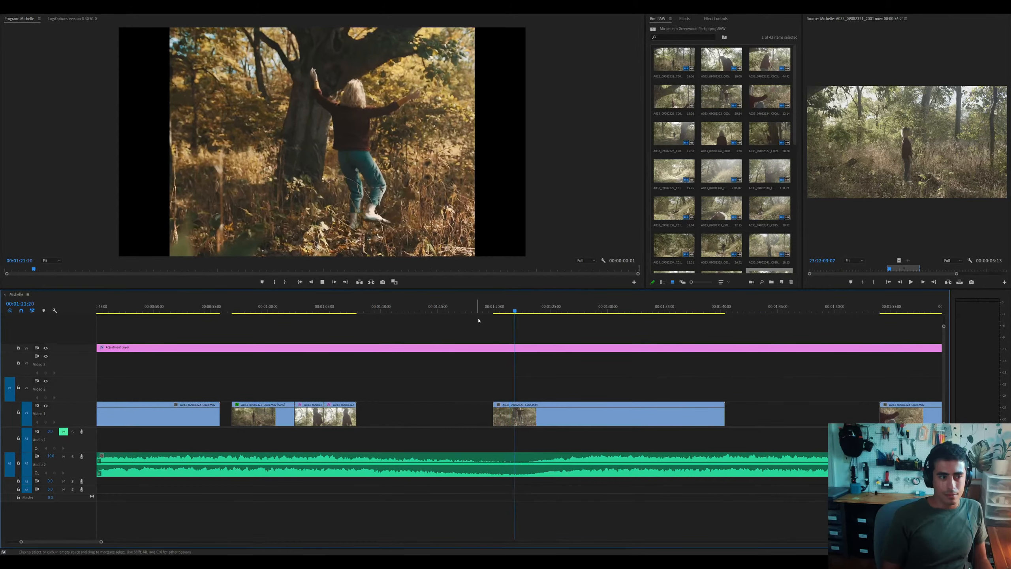
left_click(549, 406)
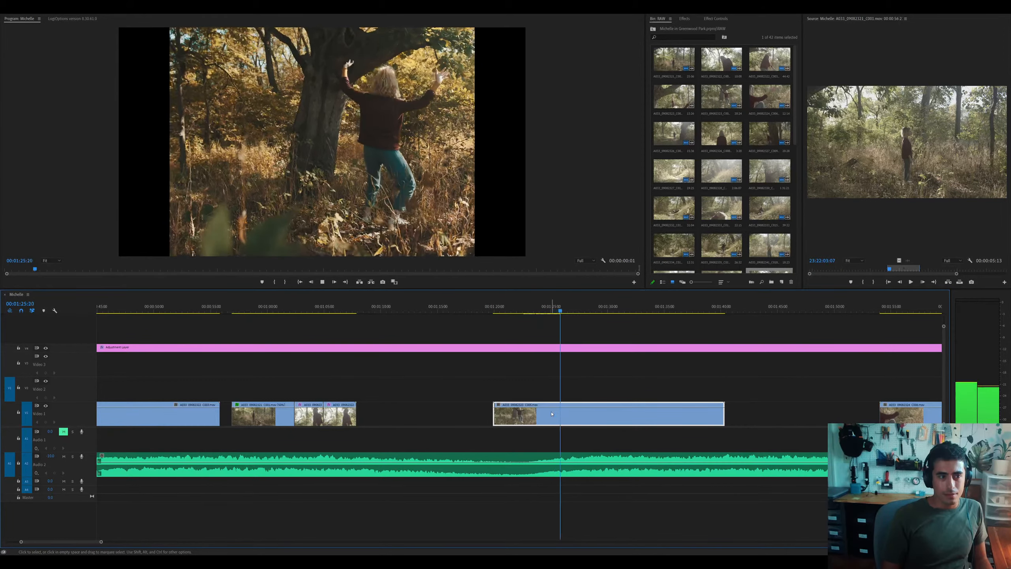
key("space")
key("ctrl+k")
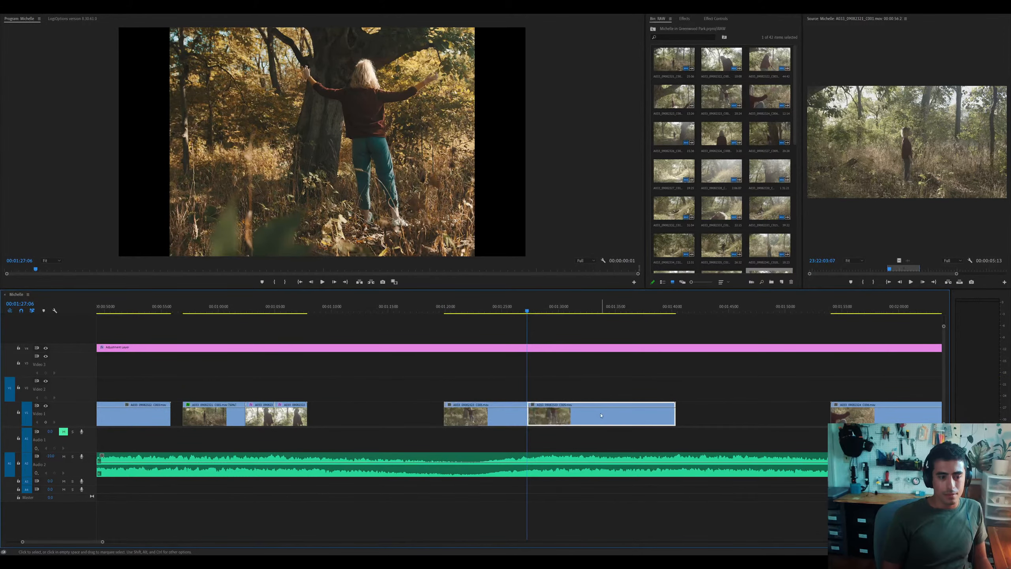
Preview the part of the tree-facing clip after the 00:01:27:06 cut and delete that part
left_click_drag(613, 305, 641, 305)
key("space")
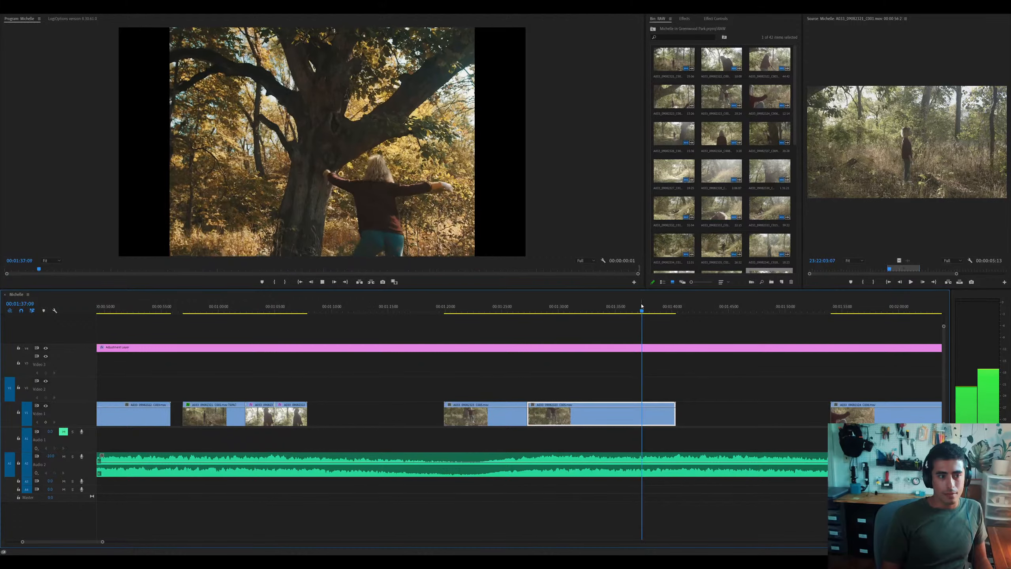
key("space")
key("Delete")
Close the gap after the shortened tree-facing clip so the following clips move up to it
left_click(606, 410)
left_click(535, 308)
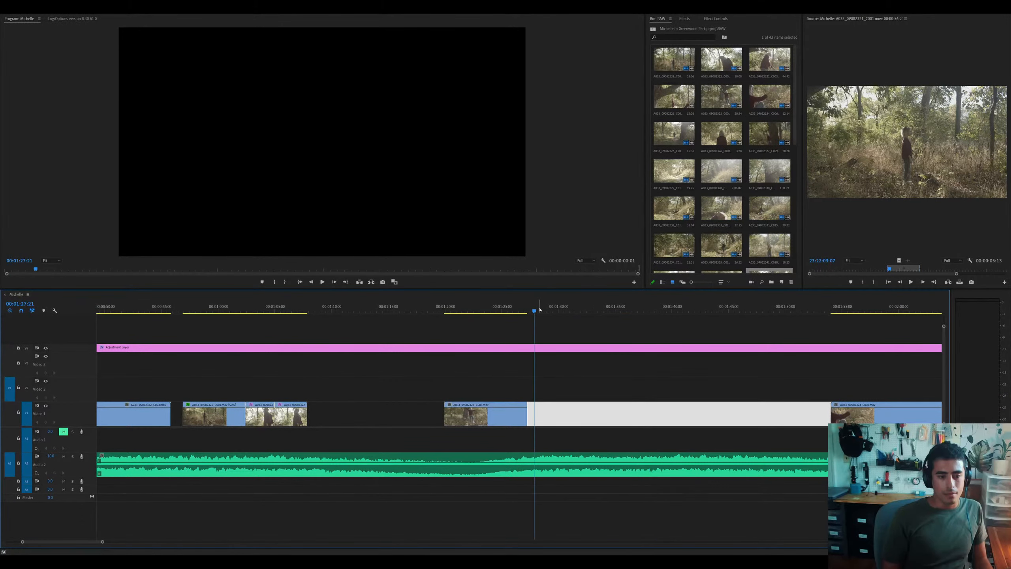
key("minus")
key("minus")
key("minus")
key("minus")
key("minus")
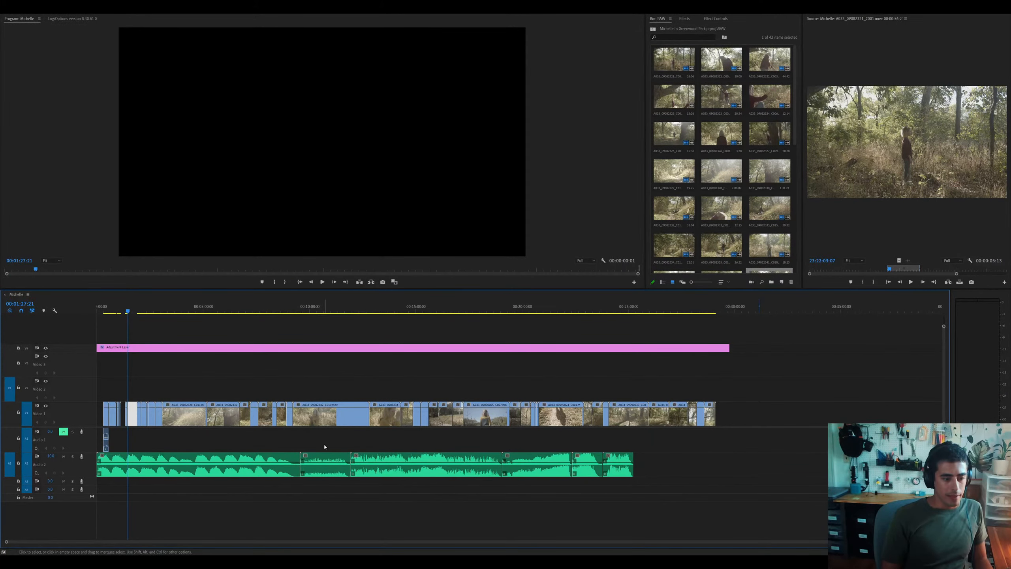
key("equal")
key("equal")
key("equal")
key("equal")
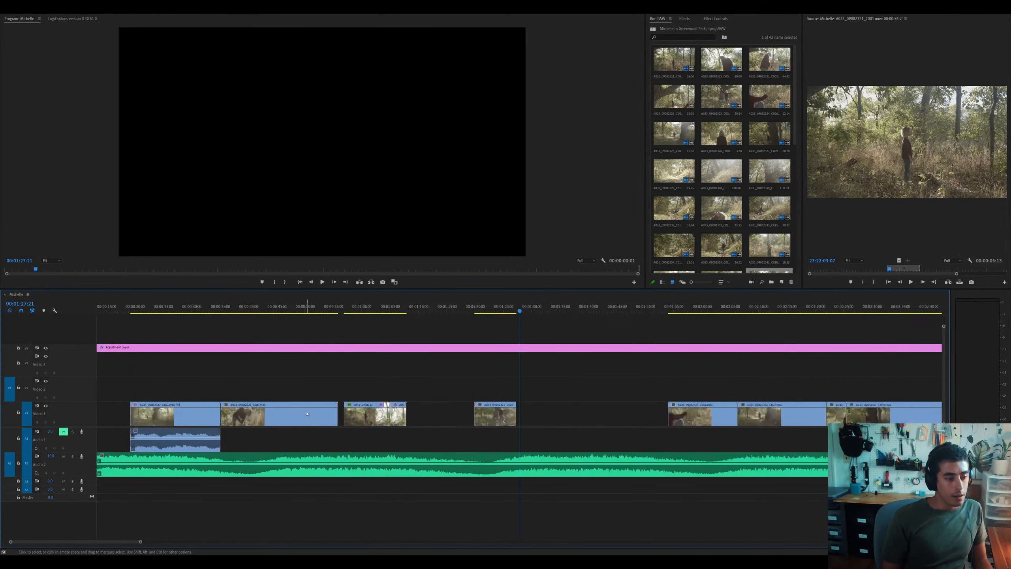
key("equal")
left_click(578, 414)
key("Delete")
Play through the clip of the seated dancer starting at about 00:01:27 and delete it
left_click(512, 308)
key("space")
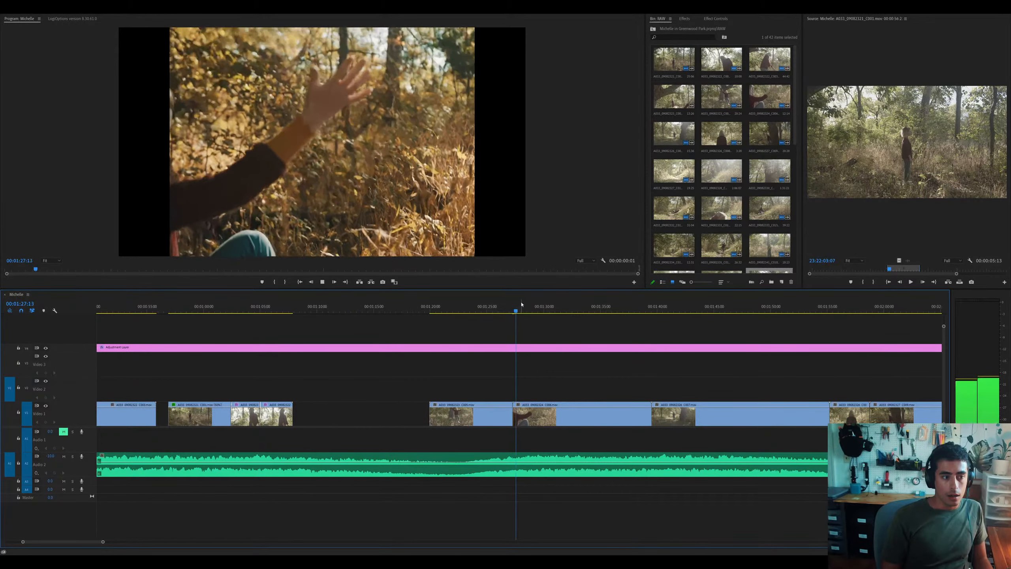
left_click_drag(521, 304, 598, 314)
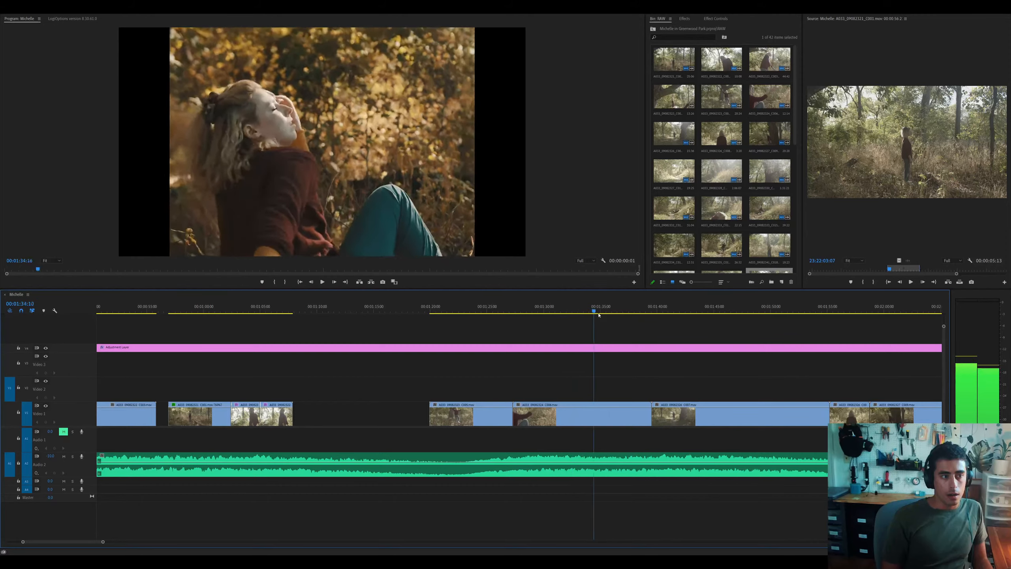
key("space")
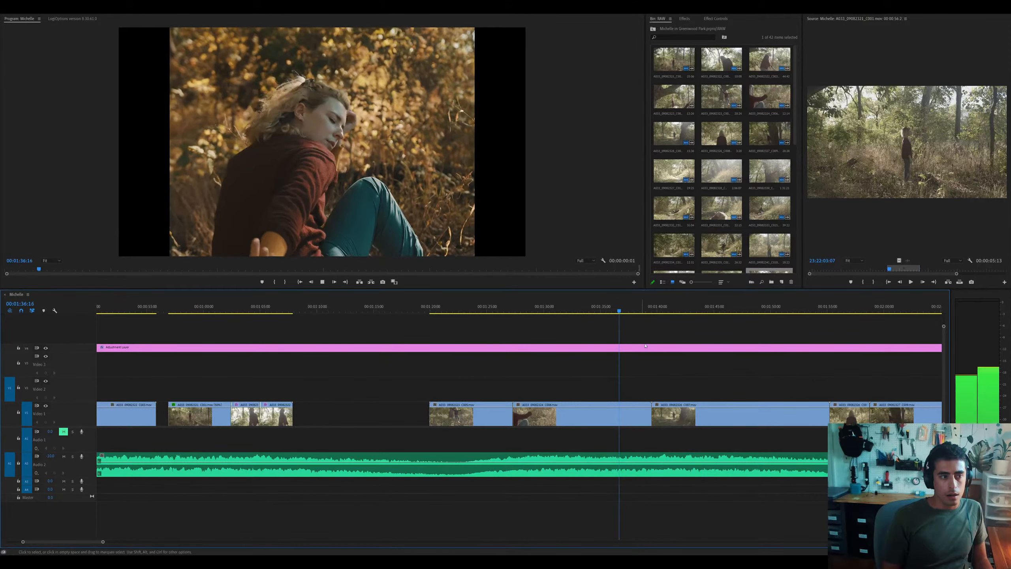
key("equal")
key("equal")
left_click(549, 420)
key("minus")
key("minus")
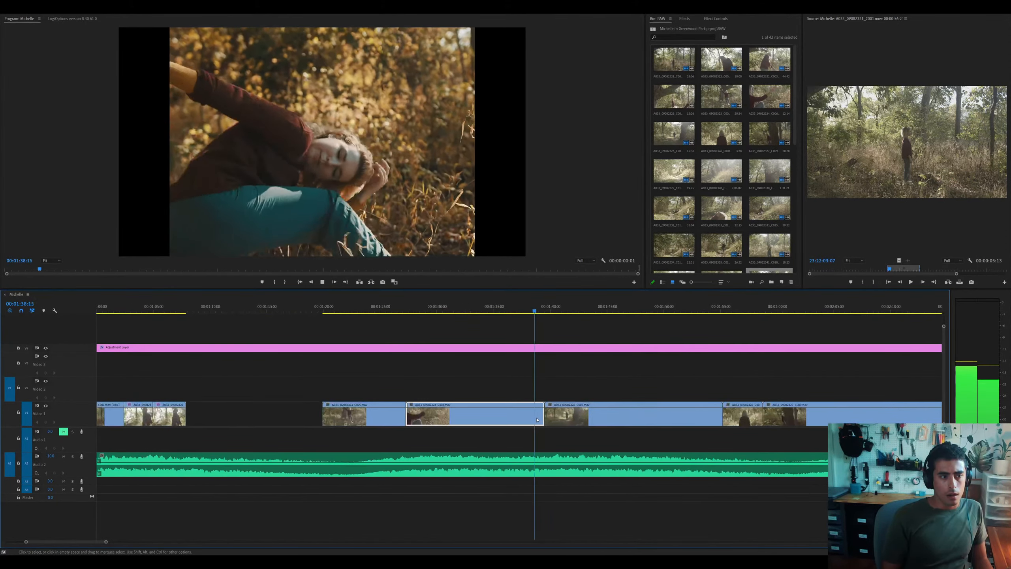
key("Delete")
Toggle the adjustment layer's Crop effect off and back on to compare the cropped and full framing
left_click(574, 417)
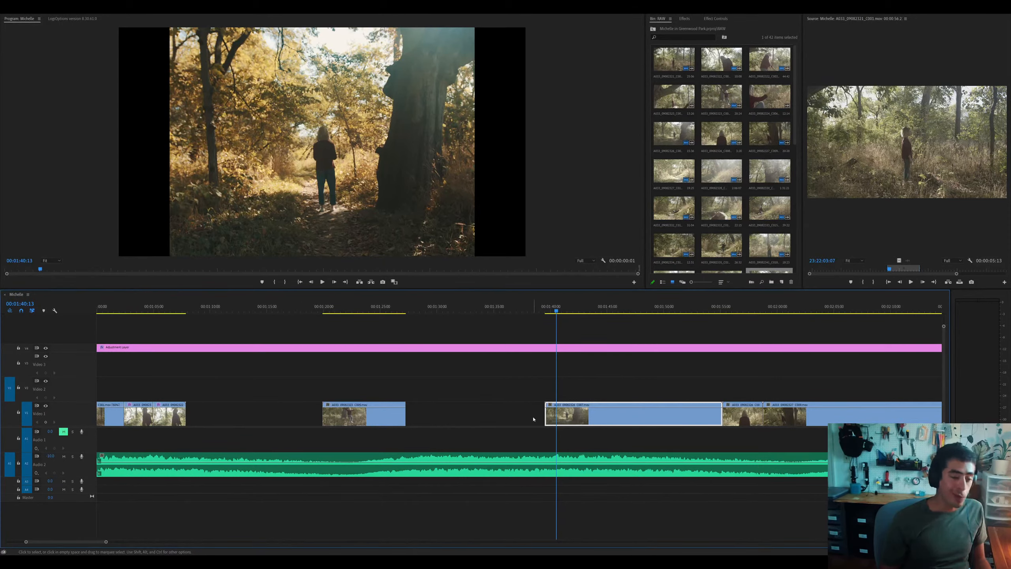
left_click(400, 418)
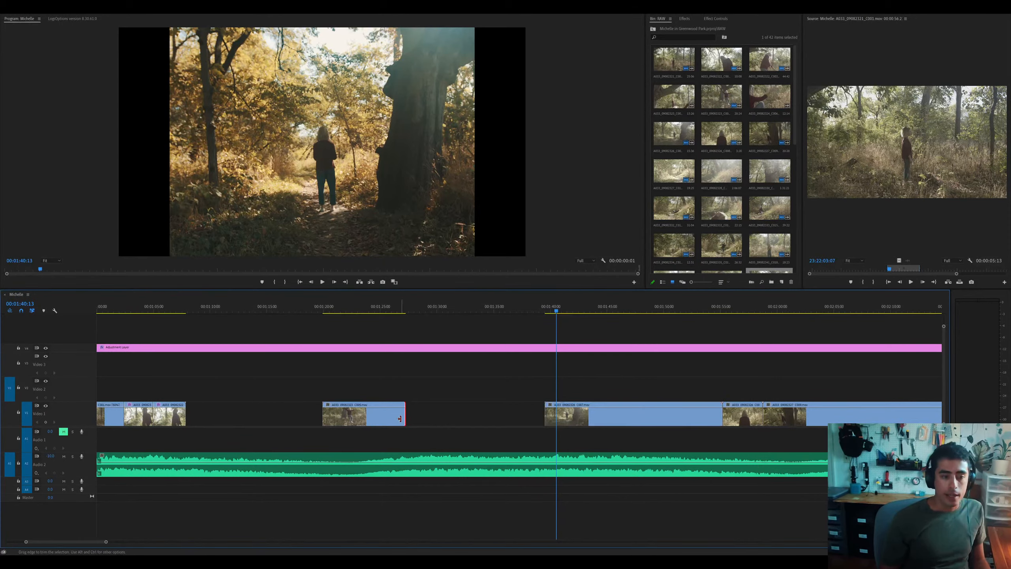
left_click(552, 414)
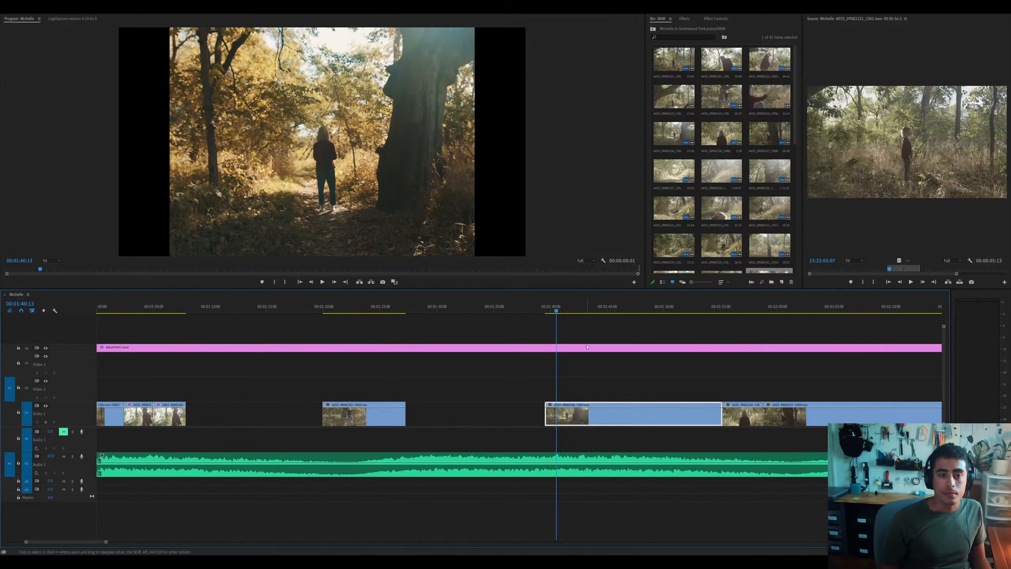
left_click(571, 350)
left_click(724, 21)
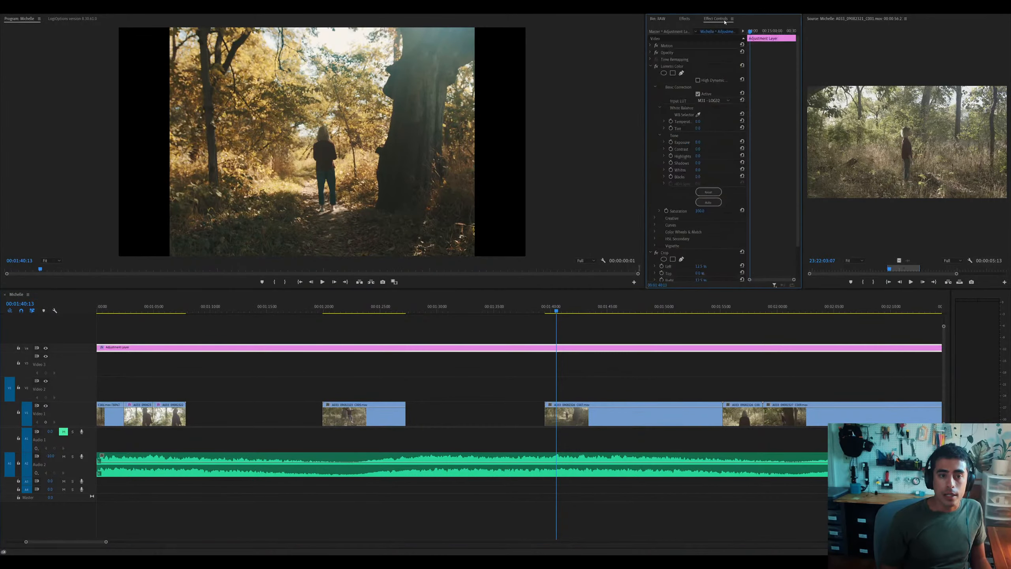
left_click(650, 66)
left_click(656, 73)
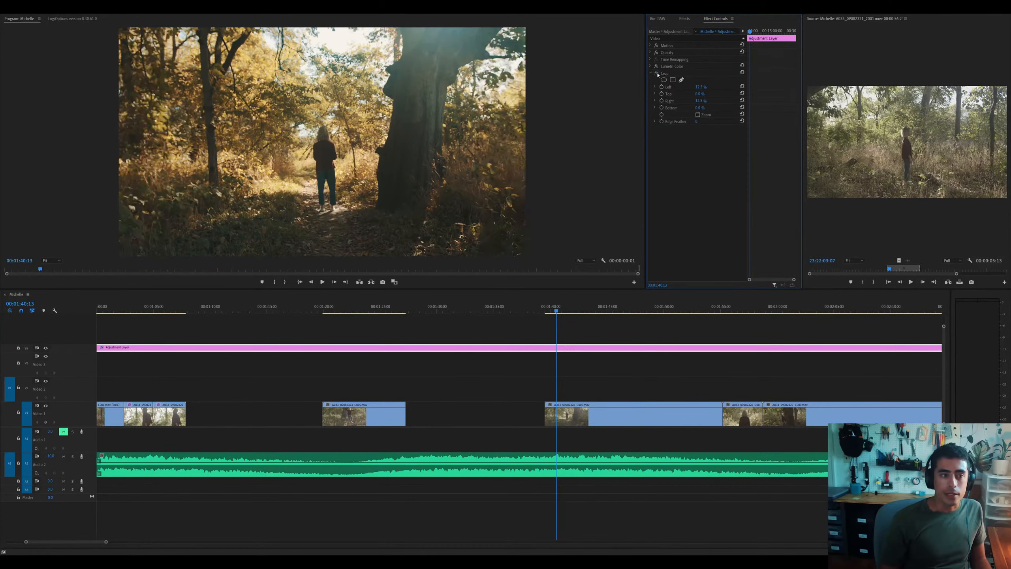
left_click(657, 74)
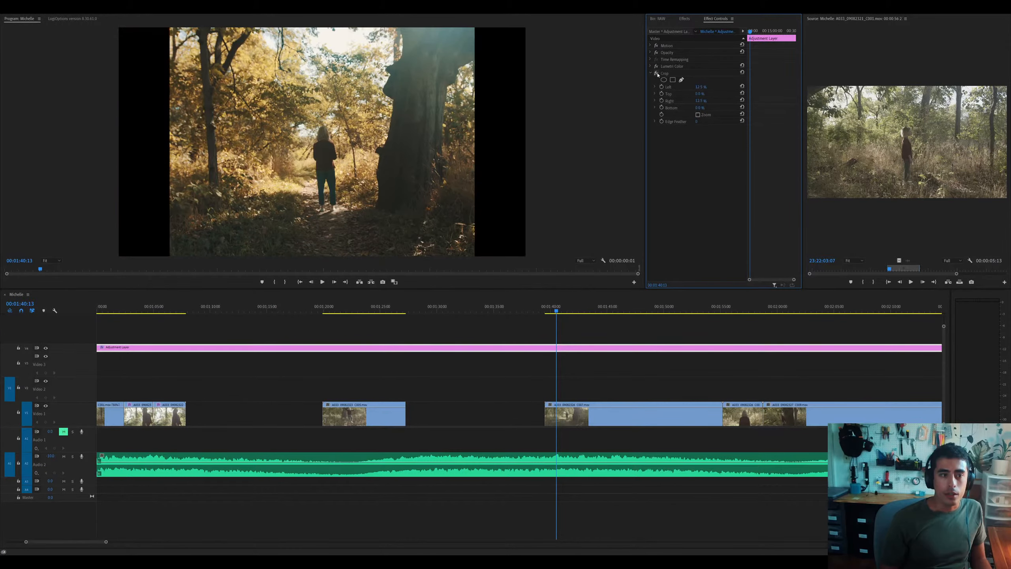
left_click(587, 334)
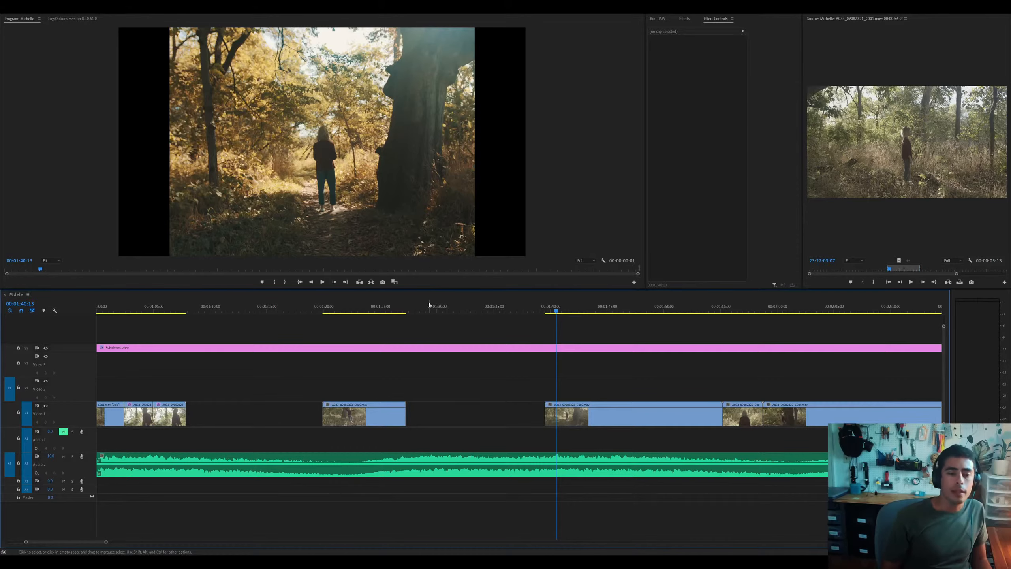
Close the gap before the tree-facing dancer clip at about 00:01:20 so it joins the preceding clips
left_click(355, 310)
left_click(374, 416)
key("minus")
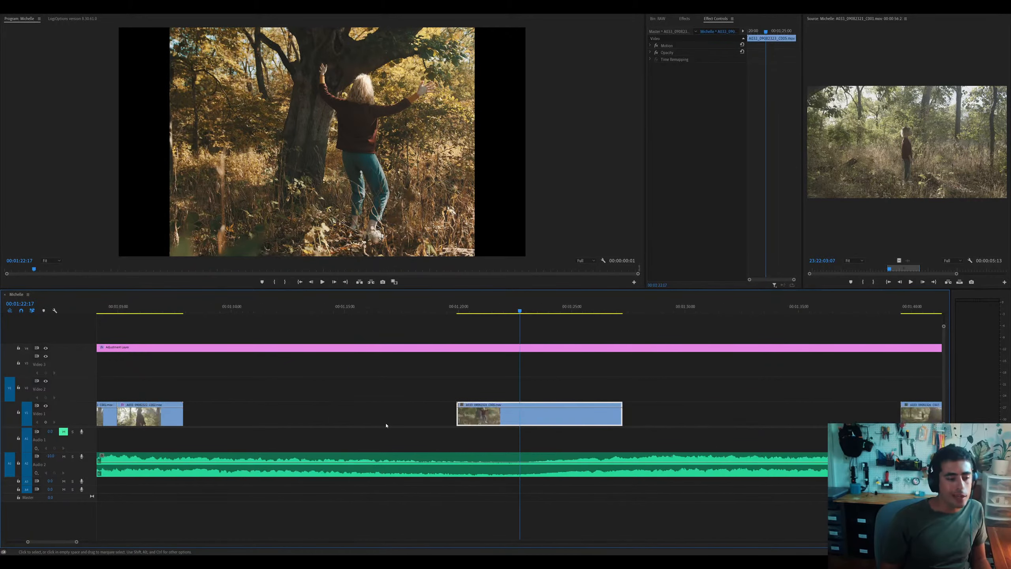
left_click(488, 418)
key("Delete")
Play the moved tree-facing clip from 00:01:08:13 and close the gap that follows it
left_click(426, 310)
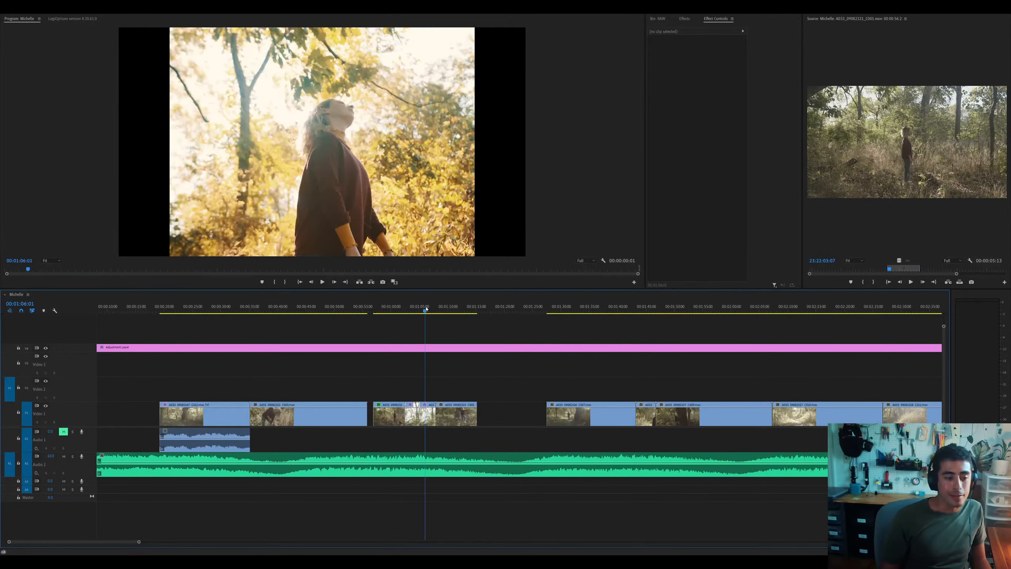
key("equal")
left_click(532, 411)
key("equal")
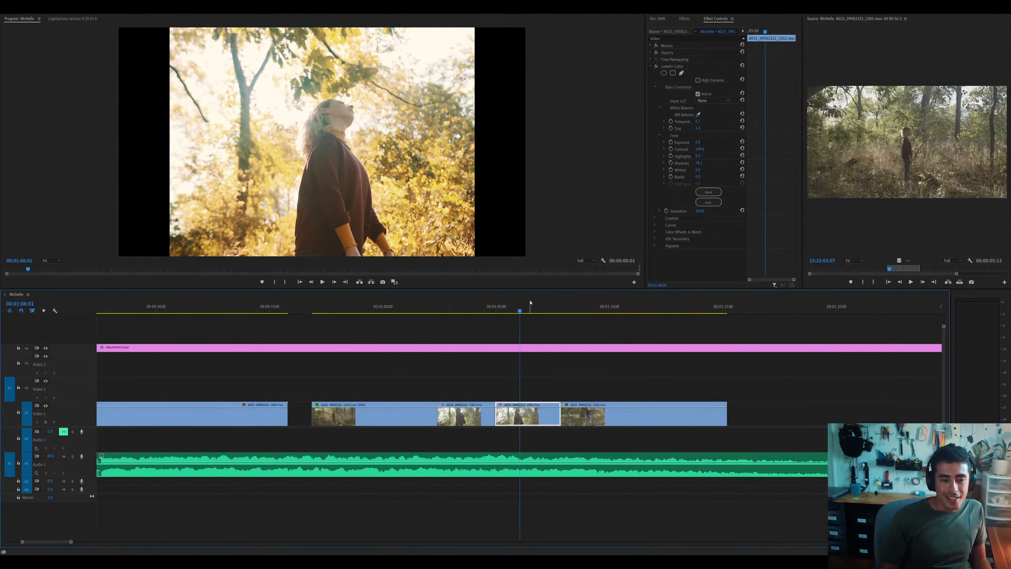
left_click(539, 306)
left_click(577, 306)
left_click(626, 419)
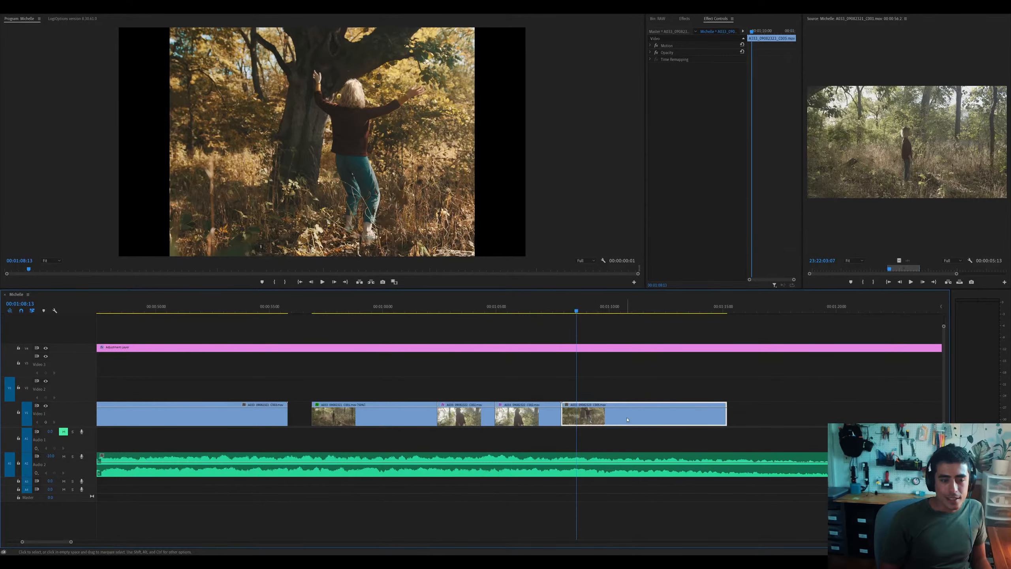
key("space")
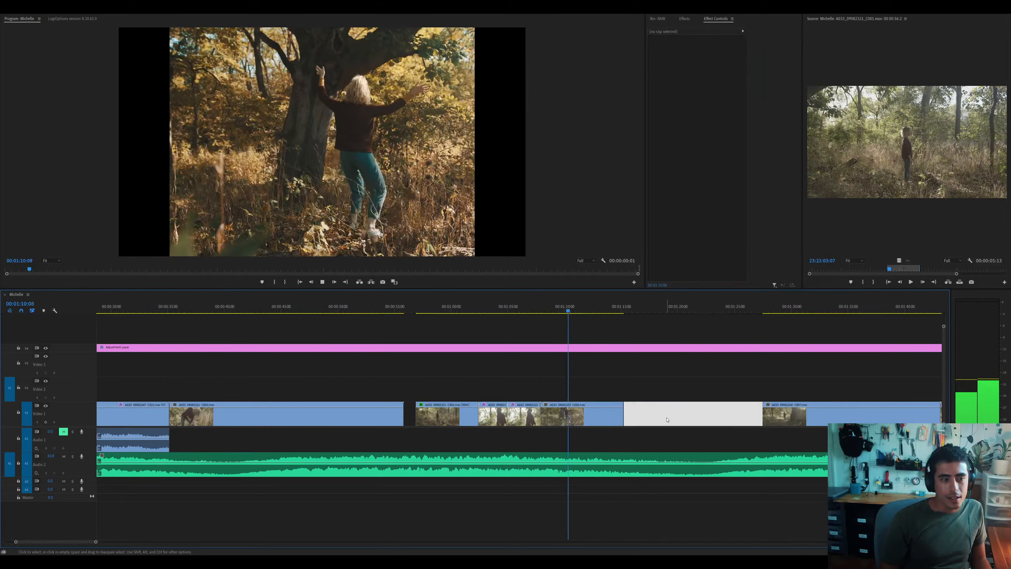
Trim the start of the forest-path clip to 00:01:23:23 and move the remainder back against the tree-facing clip
left_click(614, 307)
left_click_drag(618, 307, 687, 312)
key("equal")
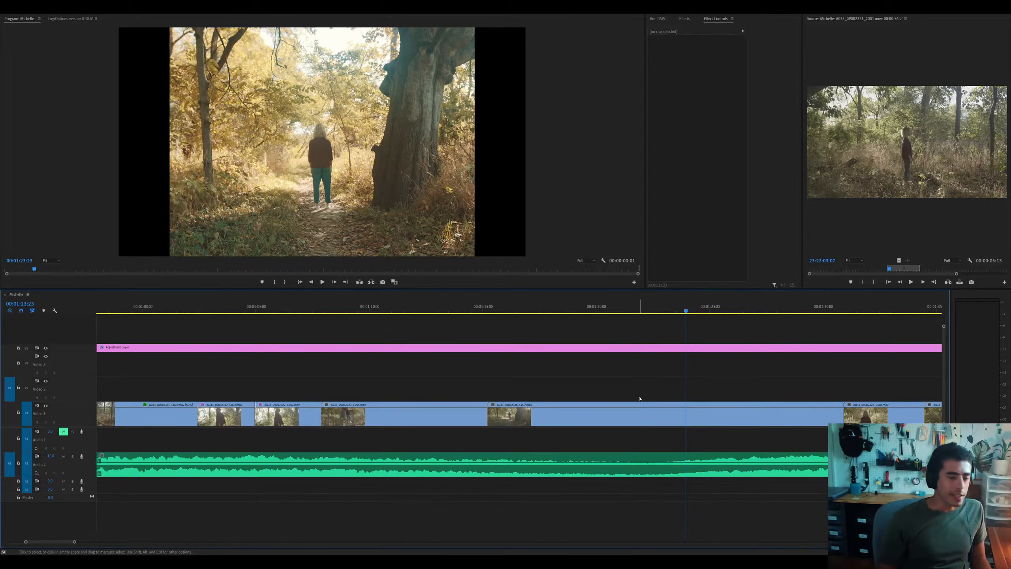
left_click(639, 414)
key("minus")
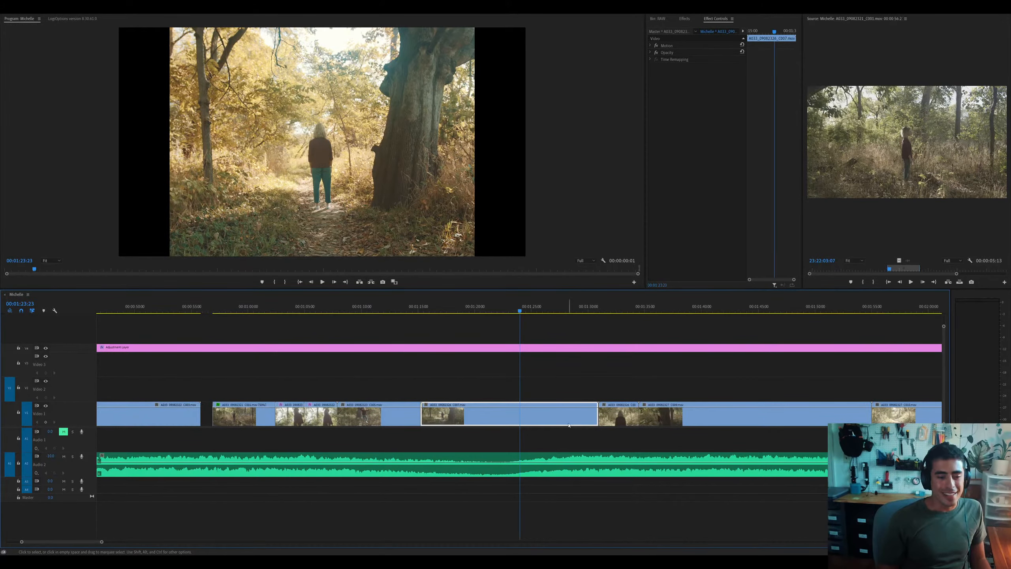
key("q")
left_click(571, 423)
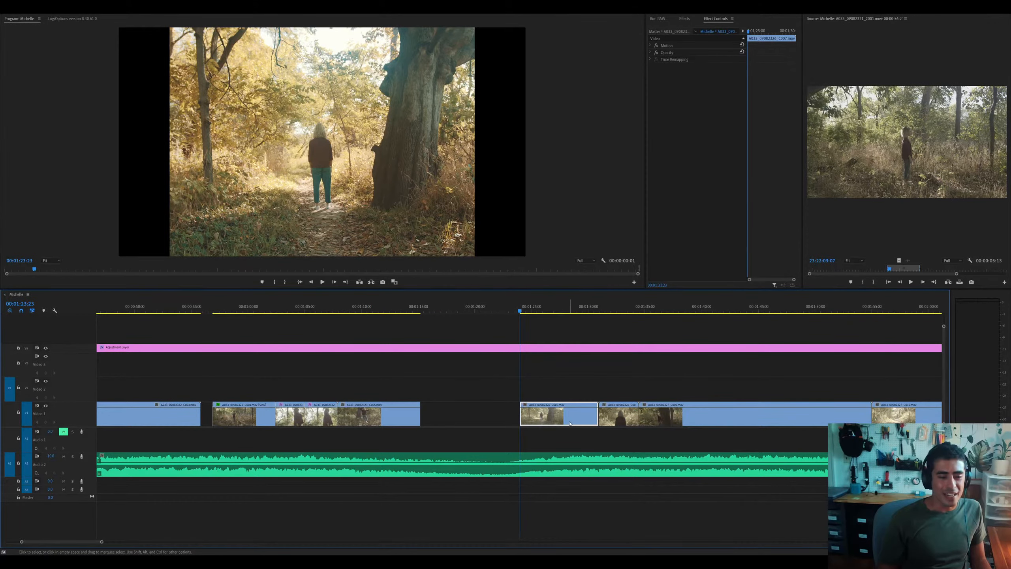
left_click_drag(569, 423, 474, 411)
left_click(428, 309)
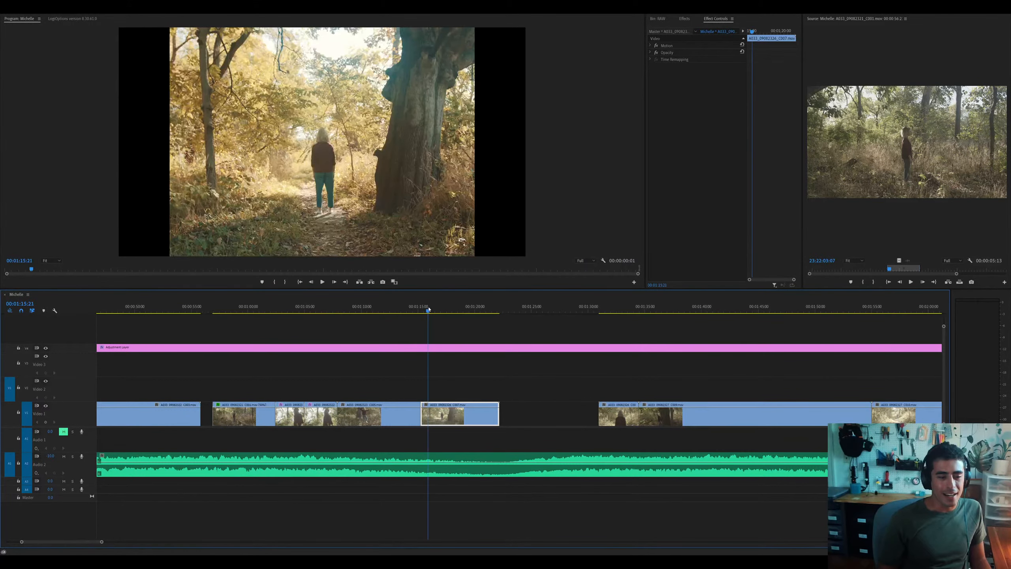
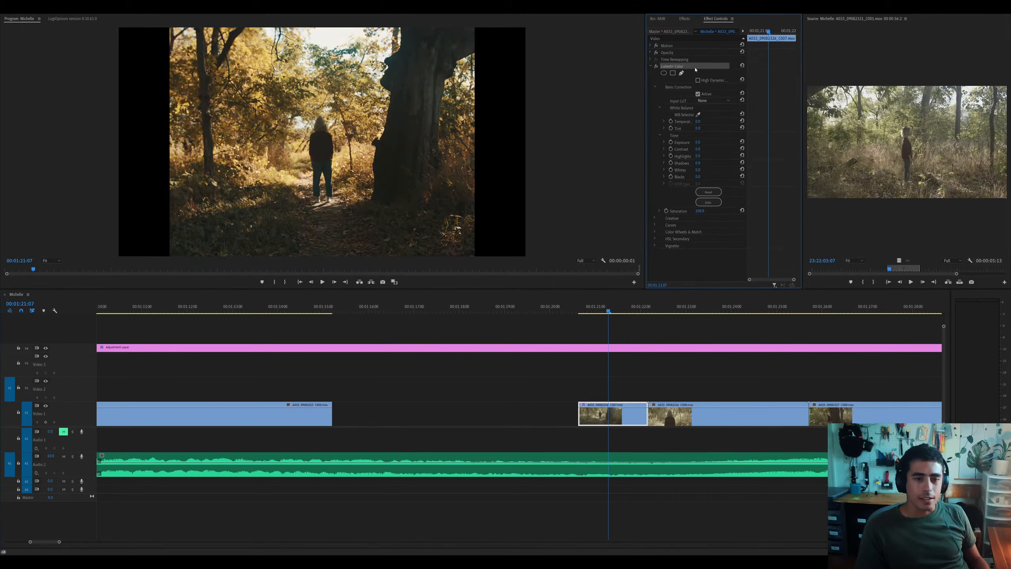
Raise the Lumetri exposure of the short forest-path clip and compare its look with the clip after it
left_click(692, 149)
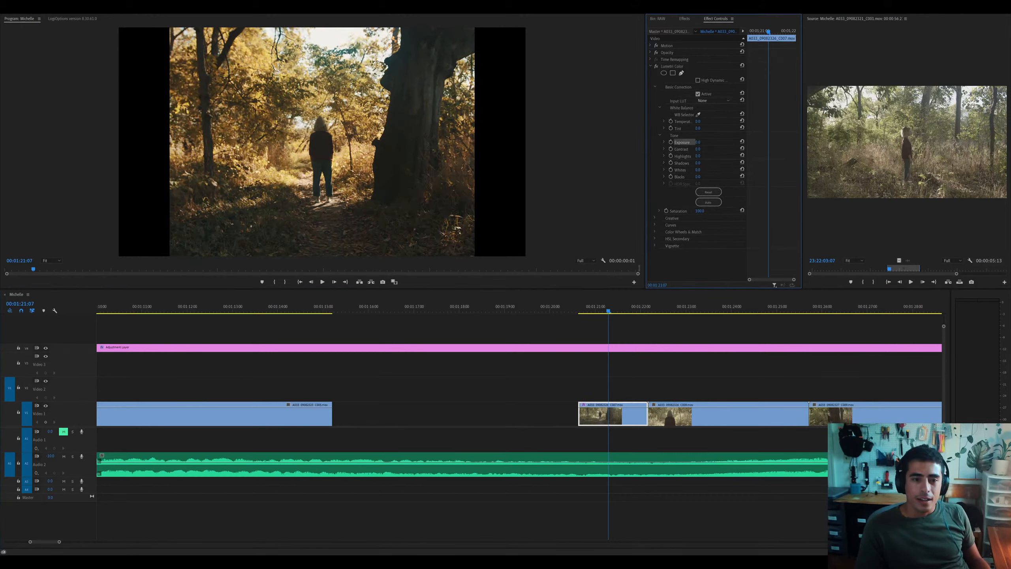
left_click_drag(698, 142, 712, 142)
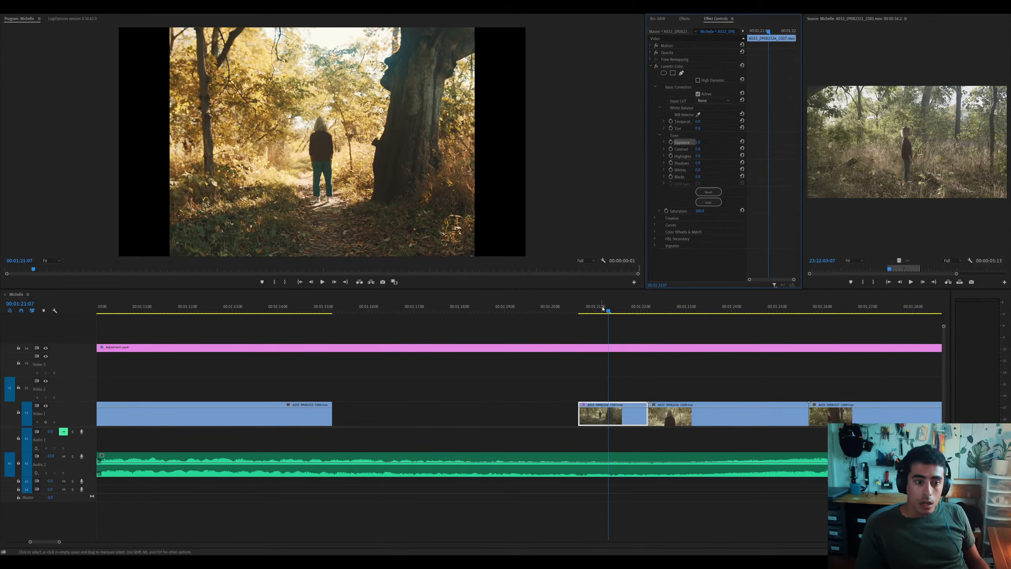
left_click_drag(602, 309, 626, 319)
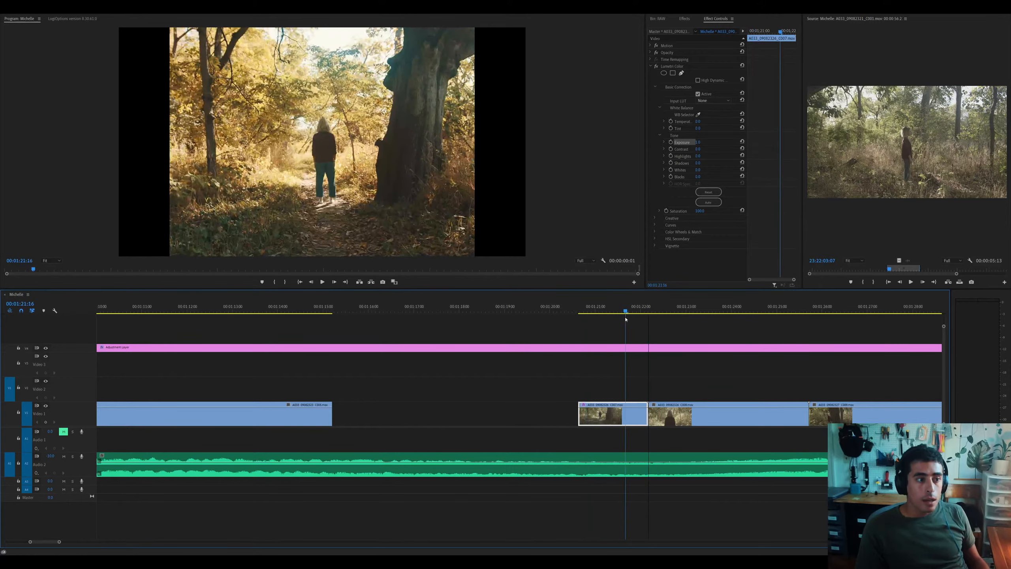
scroll(626, 319, "down", 3)
left_click(562, 410)
left_click(544, 312)
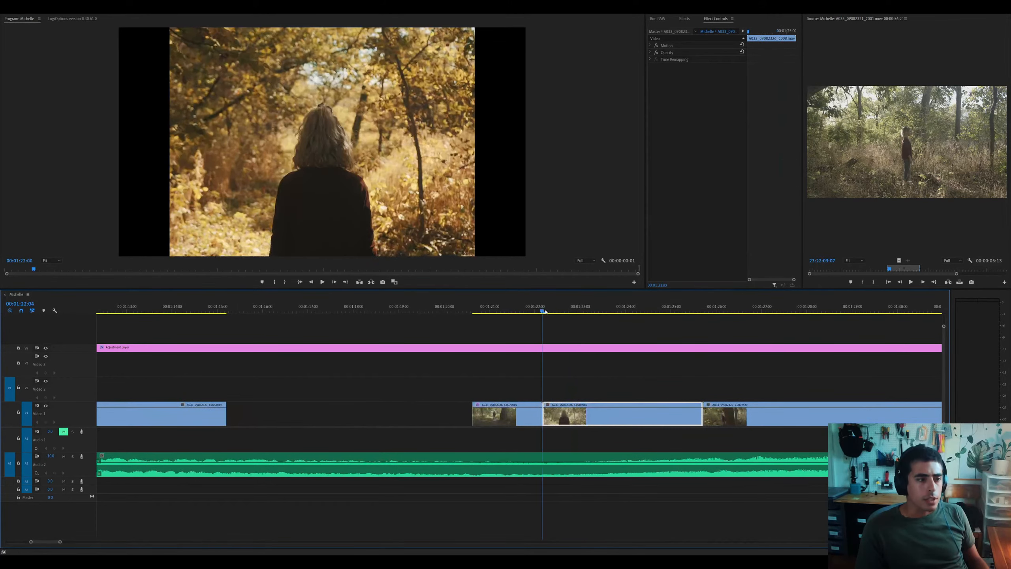
left_click_drag(546, 312, 522, 313)
left_click(505, 414)
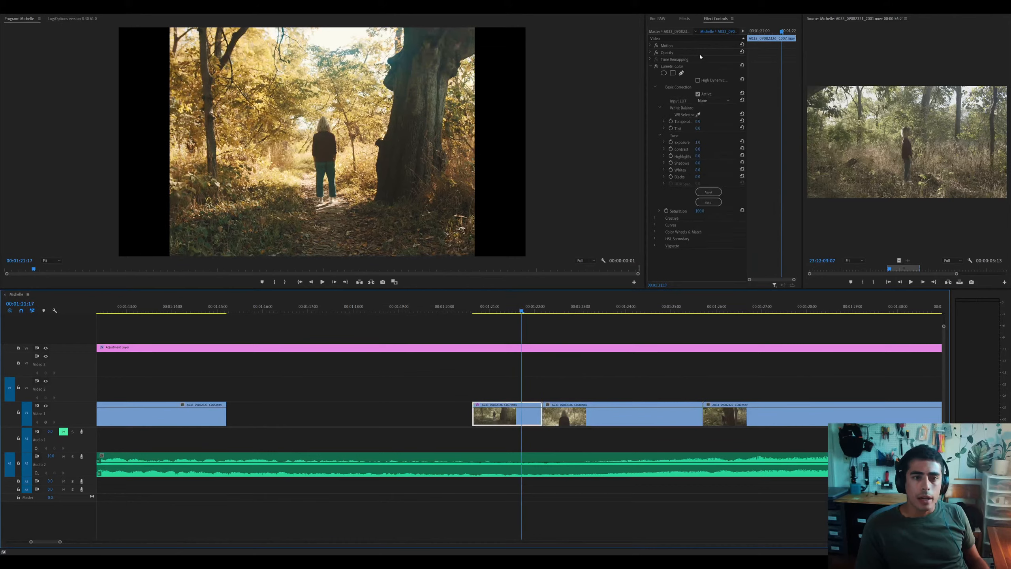
Remove the Lumetri Color effect from the short forest-path clip
left_click(680, 67)
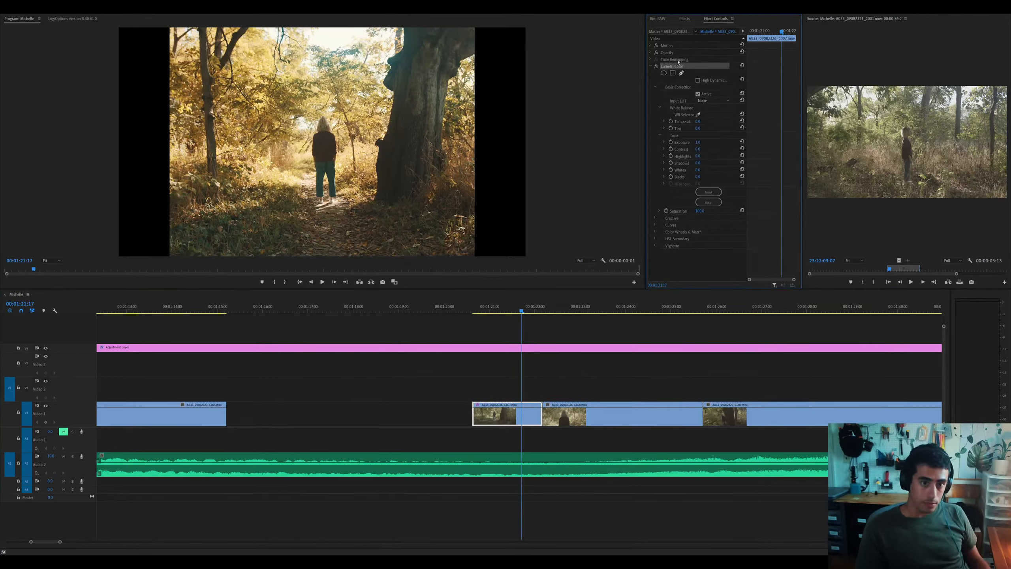
key("Delete")
left_click(535, 353)
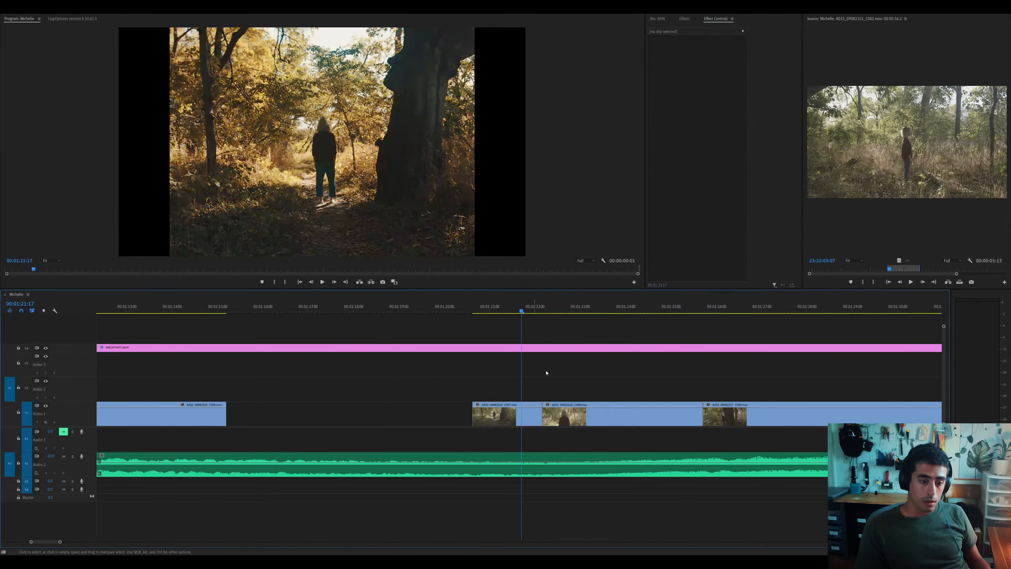
Locate the current music track in the project and delete it from the sequence
key("minus")
left_click(541, 458)
key("shift+1")
key("minus")
key("minus")
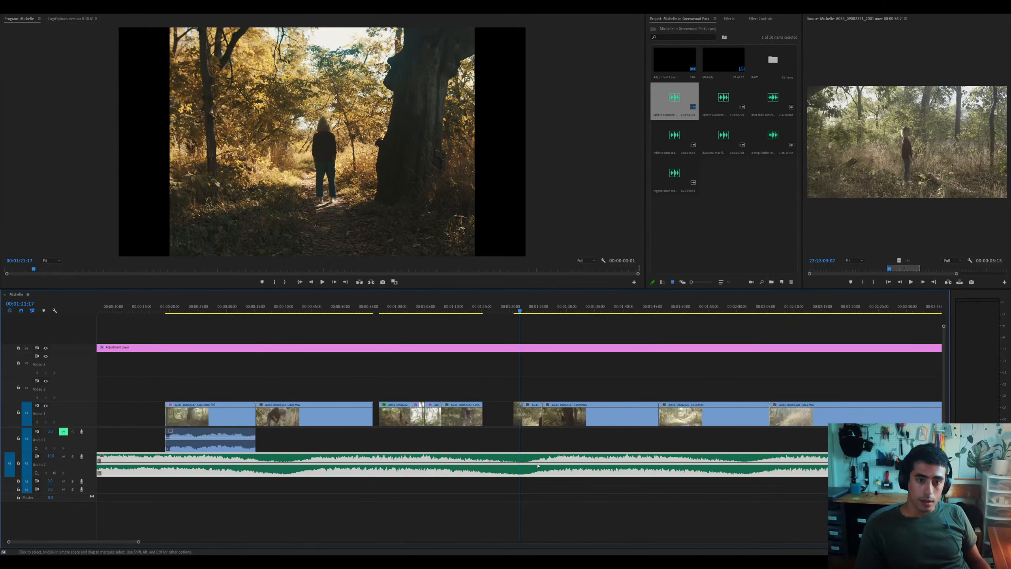
key("Delete")
Add the six other music files from the project to the second audio track and delete the first of them
left_click(723, 100)
left_click(675, 178, "shift")
left_click_drag(730, 93, 435, 475)
key("minus")
key("Delete")
key("minus")
key("minus")
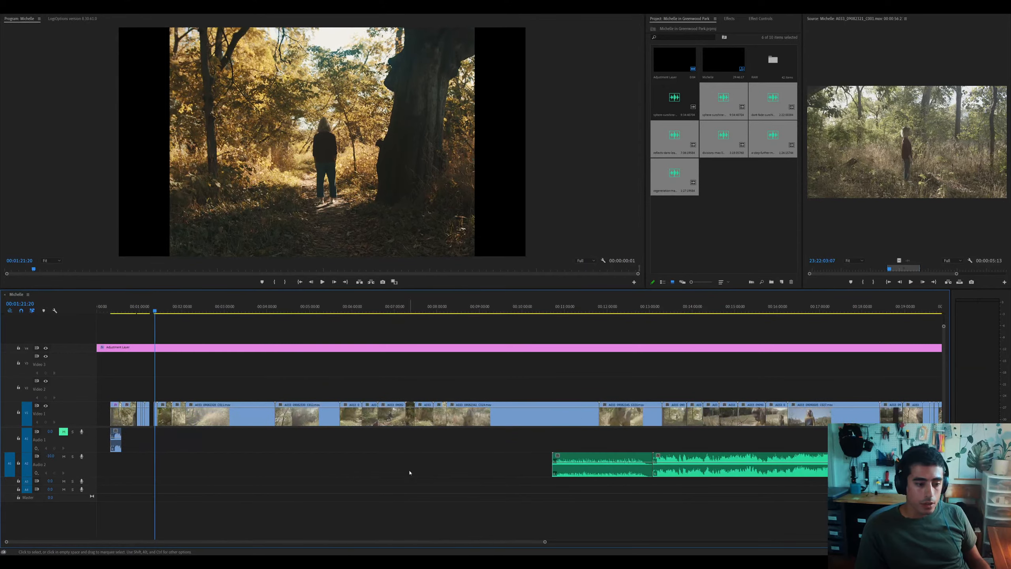
key("ctrl+z")
key("ctrl+shift+z")
Move the next music track to 00:01:21:20 and play it against the footage
left_click_drag(566, 464, 155, 457)
key("space")
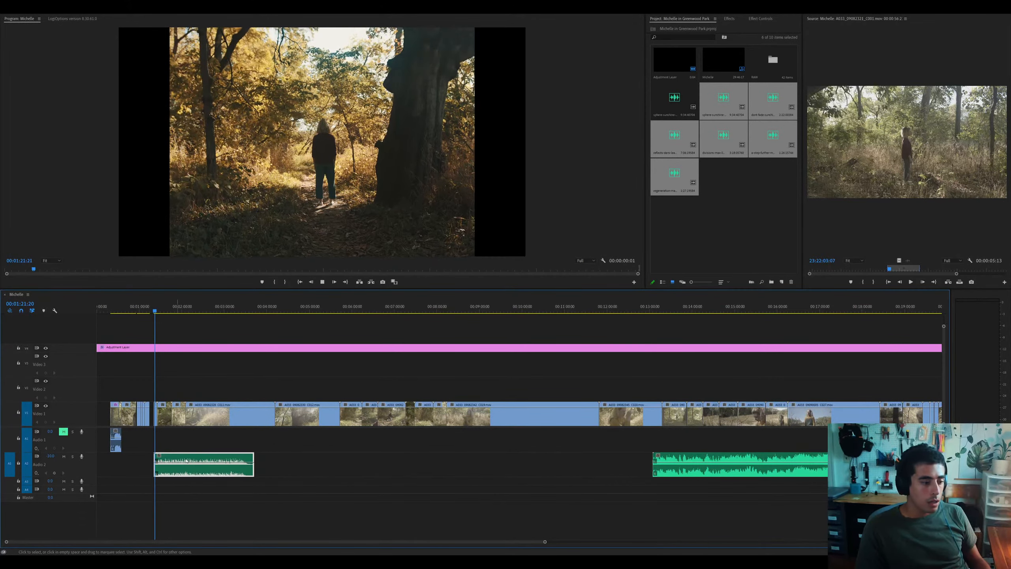
key("equal")
key("equal")
left_click(223, 464)
key("minus")
key("minus")
key("minus")
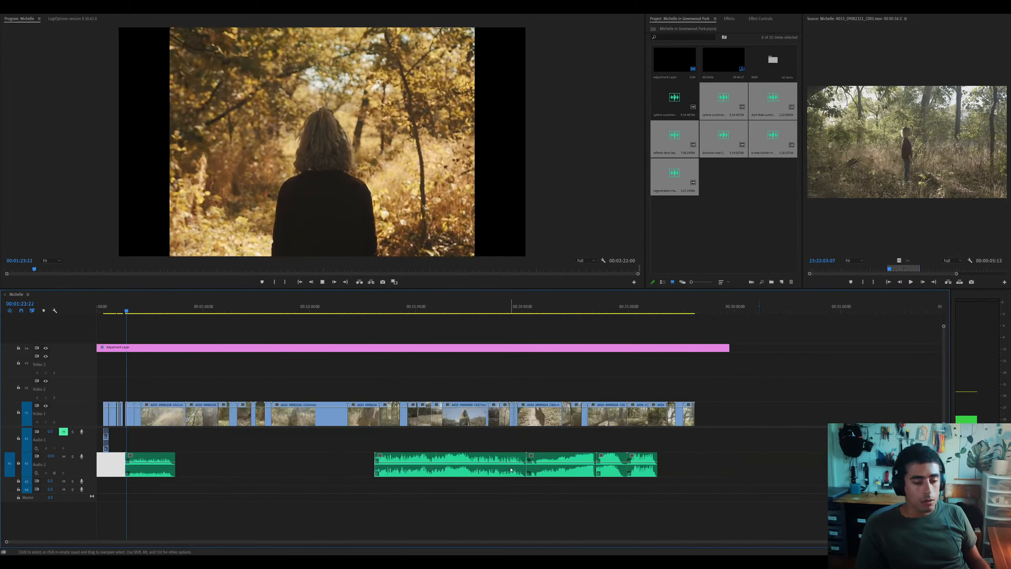
key("equal")
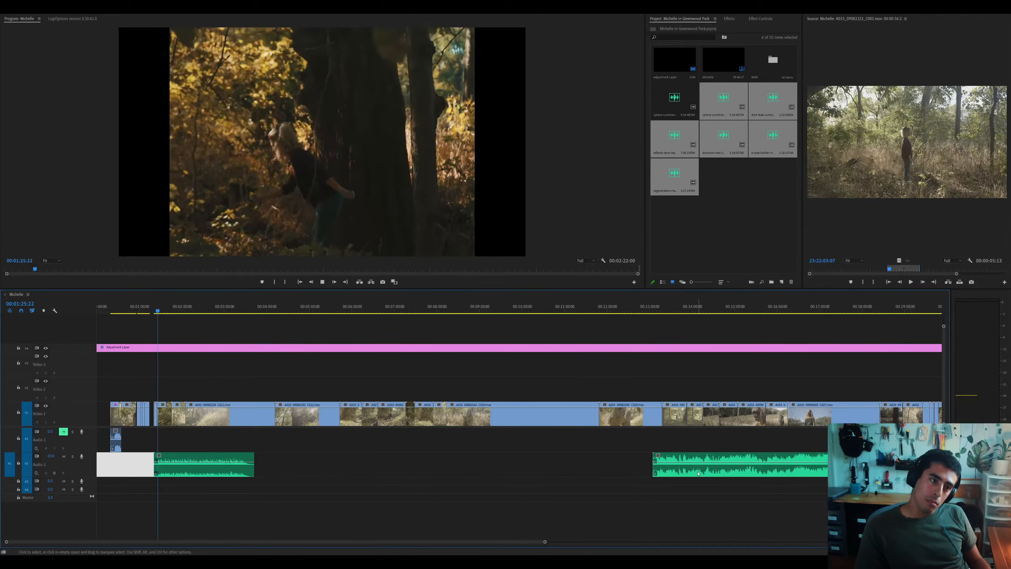
Move the following, longer music track to about 00:01:21 over the previous one, listen to it and delete it
left_click_drag(741, 468, 199, 466)
key("space")
key("equal")
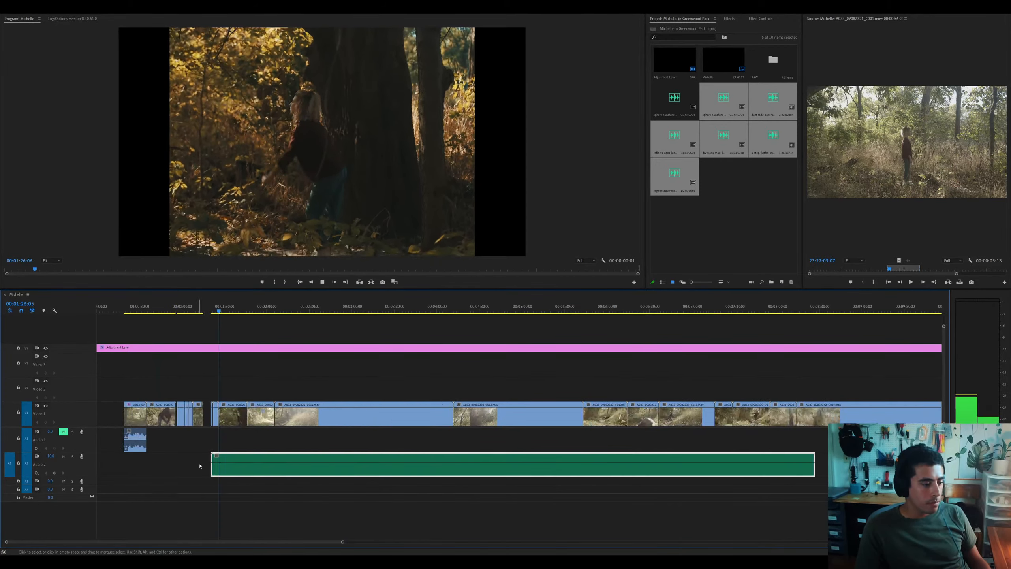
key("minus")
key("minus")
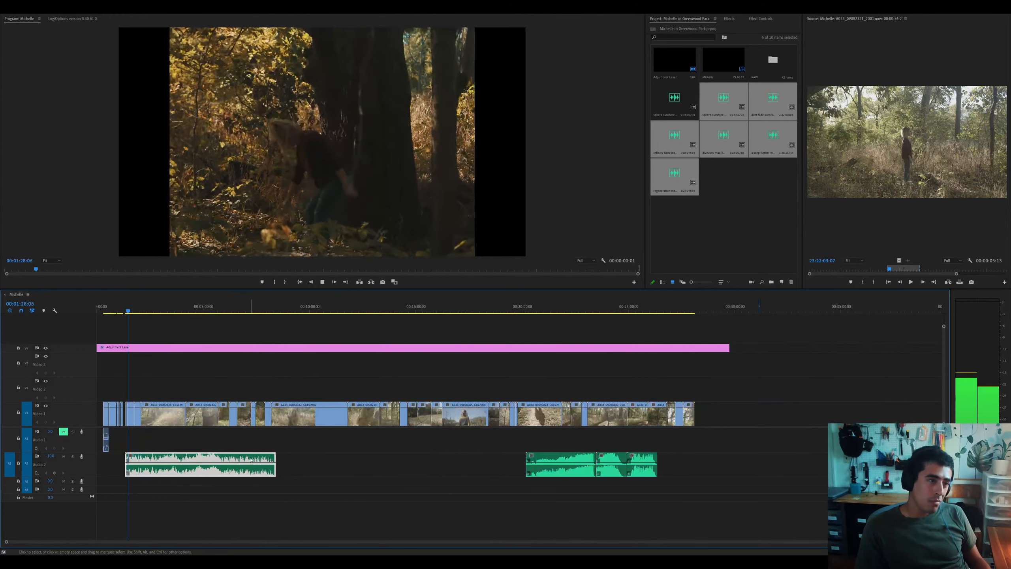
key("Delete")
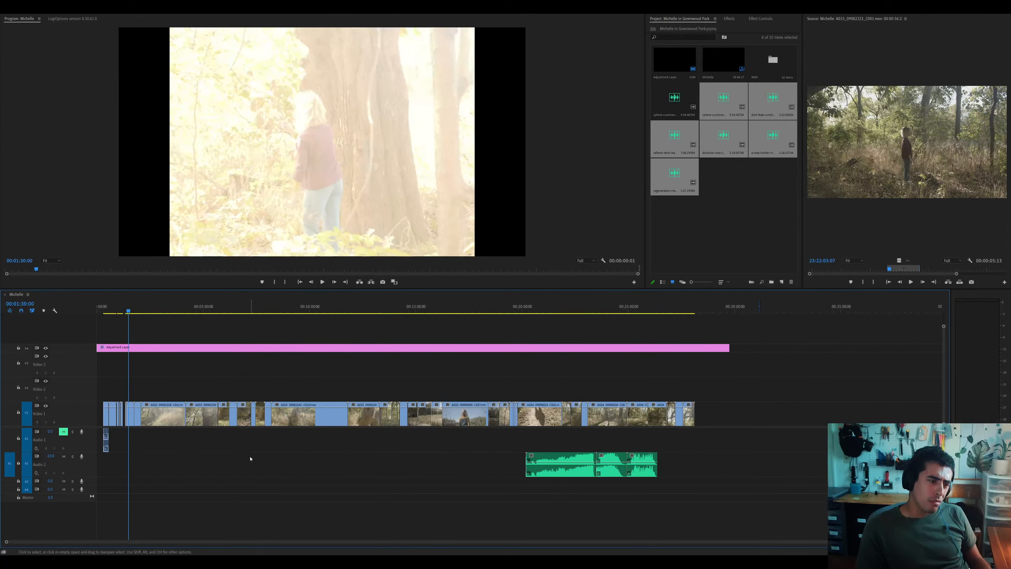
Move the next music track to the start of the sequence and play it with the footage from 00:00:47:09
left_click_drag(551, 474, 125, 471)
key("space")
key("equal")
key("equal")
left_click(163, 310)
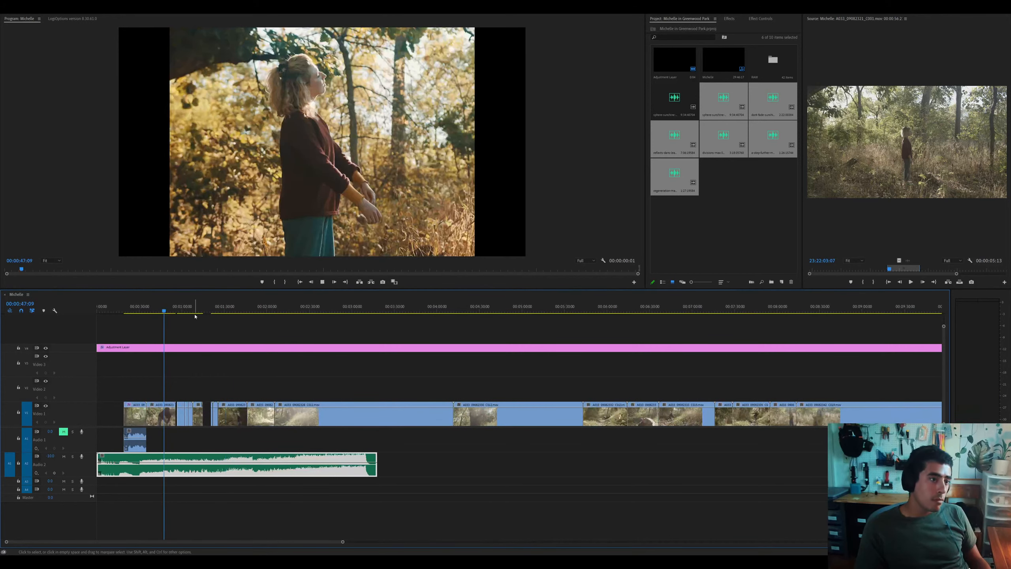
key("space")
Listen to the music track from the sequence start, and then from about 00:00:20:00 against the first footage clip
key("equal")
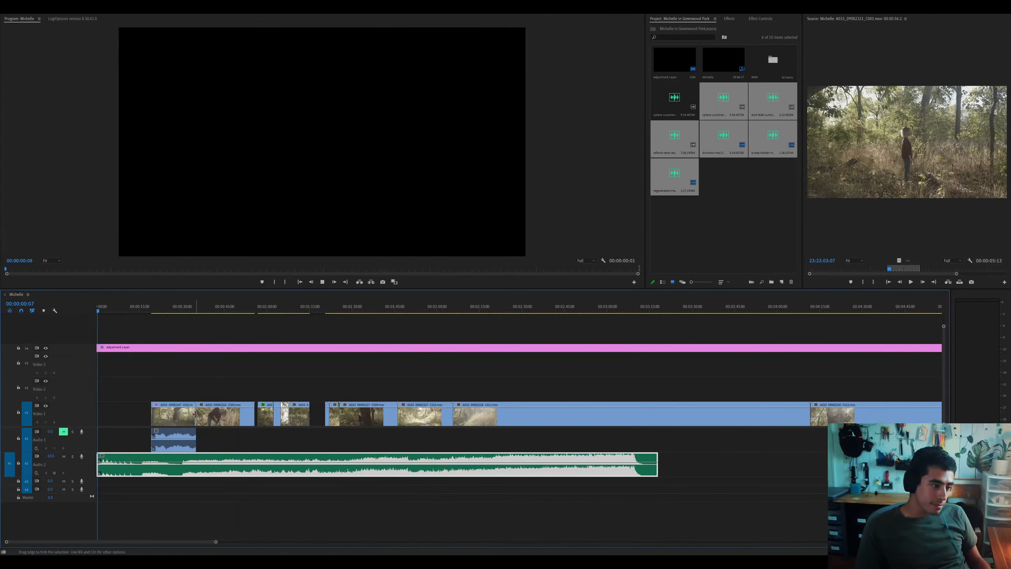
left_click(175, 417)
key("equal")
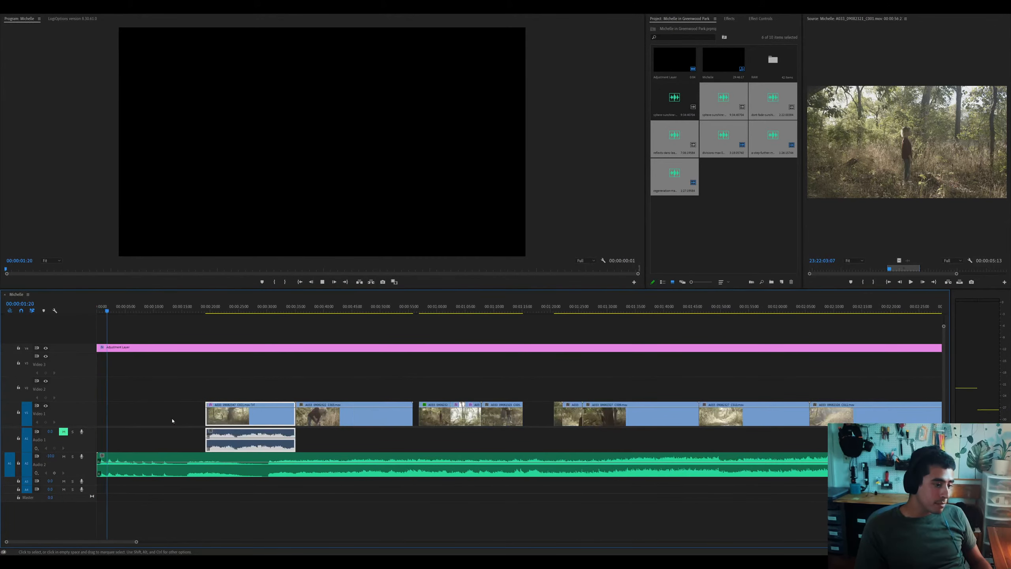
left_click(210, 316)
key("backslash")
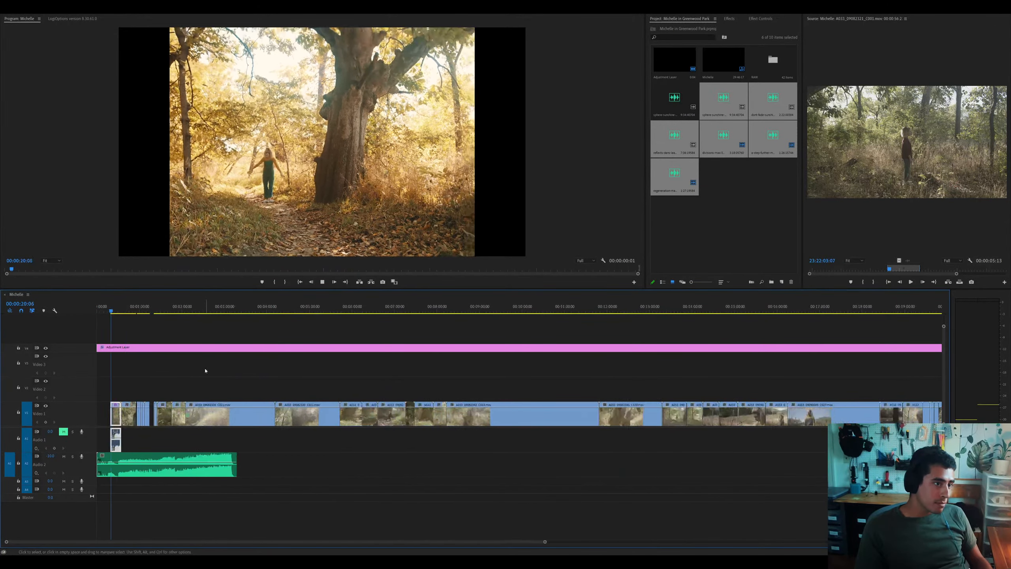
Shift all the footage clips together so they begin at about 00:03:00:00, clearing space at the sequence start
key("minus")
key("space")
left_click_drag(99, 393, 760, 443)
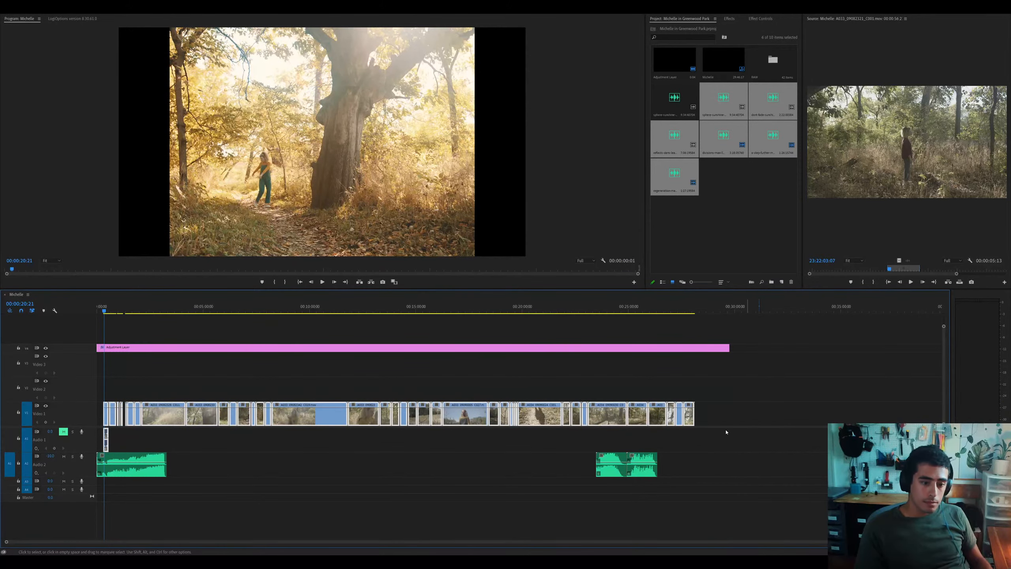
left_click_drag(465, 420, 522, 420)
left_click(435, 381)
key("equal")
key("equal")
left_click(511, 415)
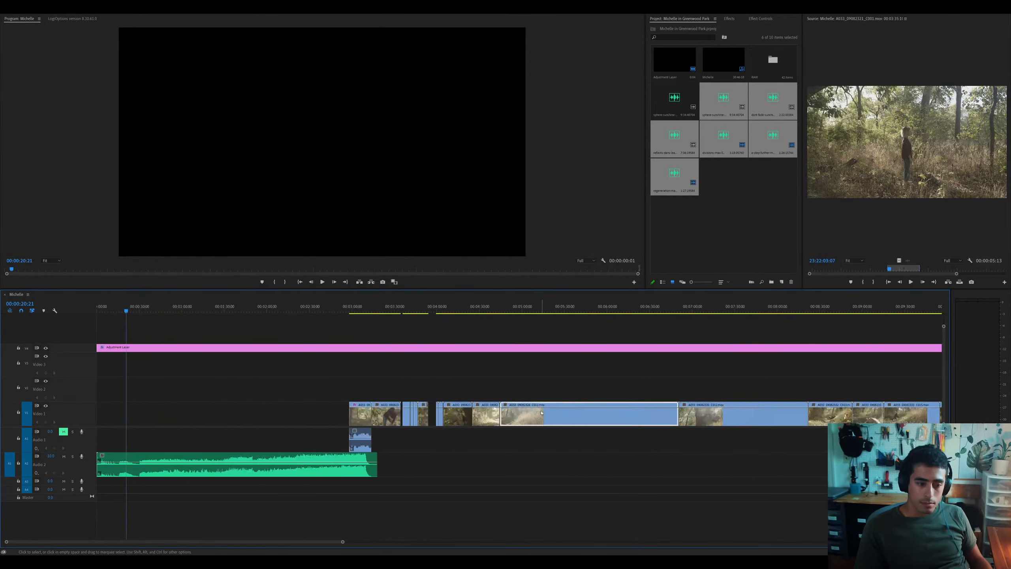
Move the wide shot beside the big tree and the woman's back-view shot from around 00:04:00:00 to the sequence start
left_click(505, 311)
left_click_drag(505, 311, 440, 317)
key("equal")
key("equal")
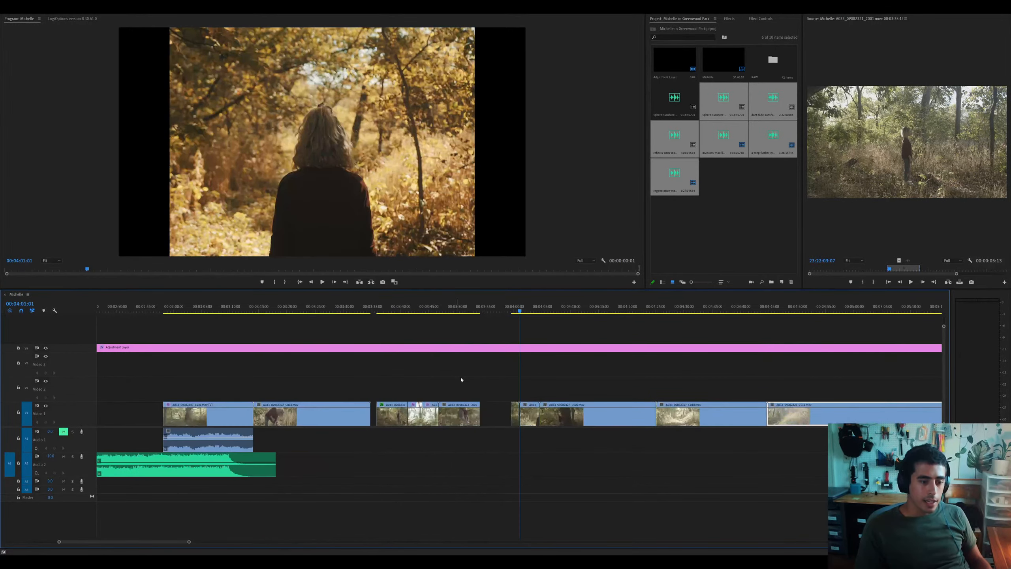
key("minus")
key("minus")
key("minus")
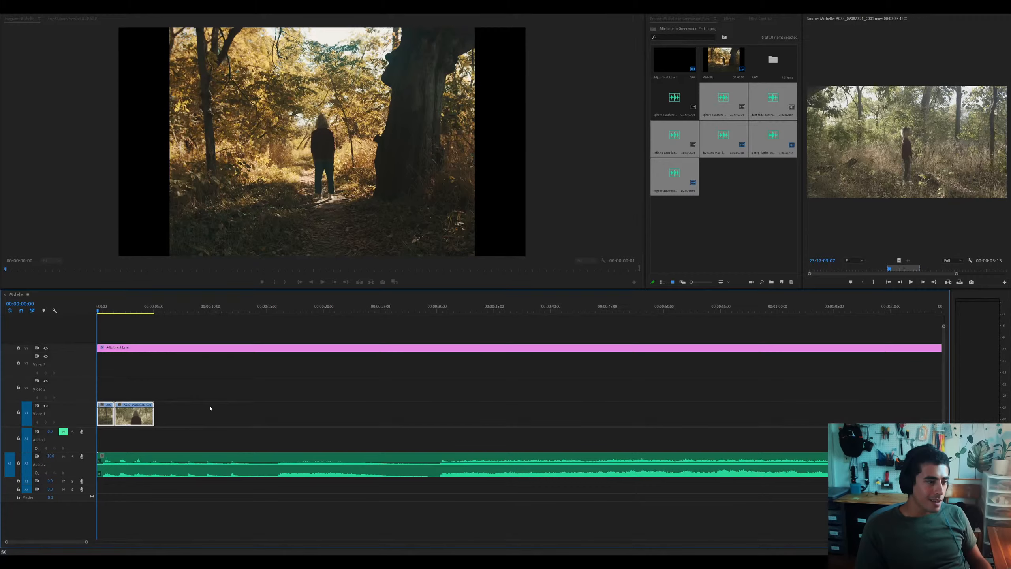
key("equal")
key("equal")
key("equal")
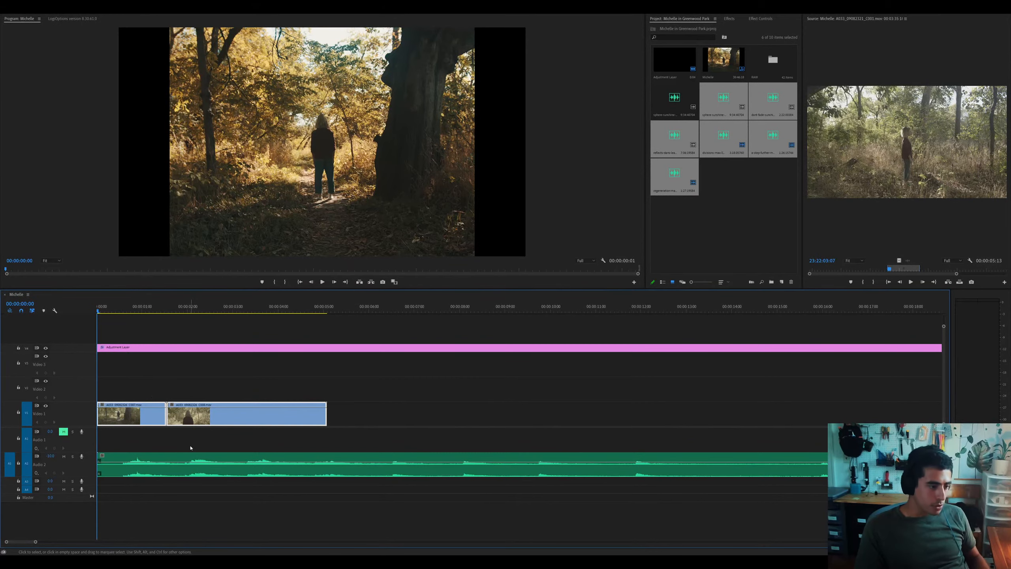
Read the music clip's file name and details in its properties, and close the properties
left_click(200, 456)
key("ctrl+shift+h")
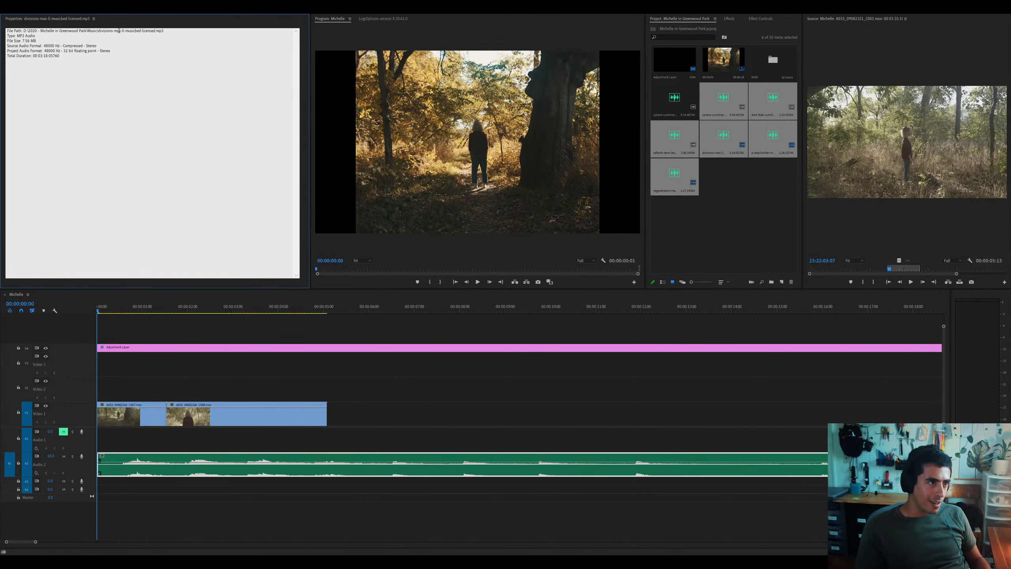
double_click(118, 31)
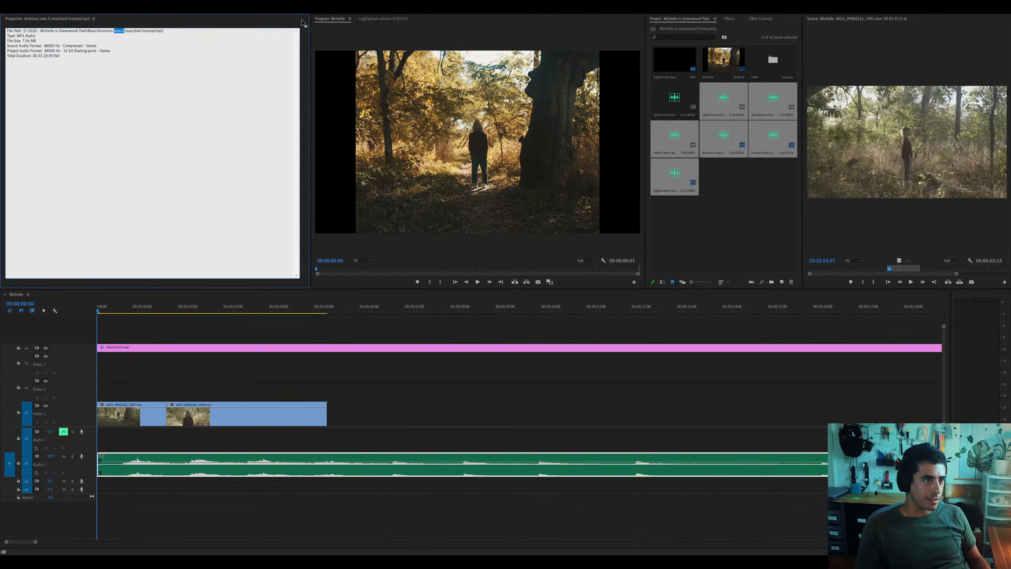
left_click(302, 23)
left_click(307, 327)
left_click(297, 211)
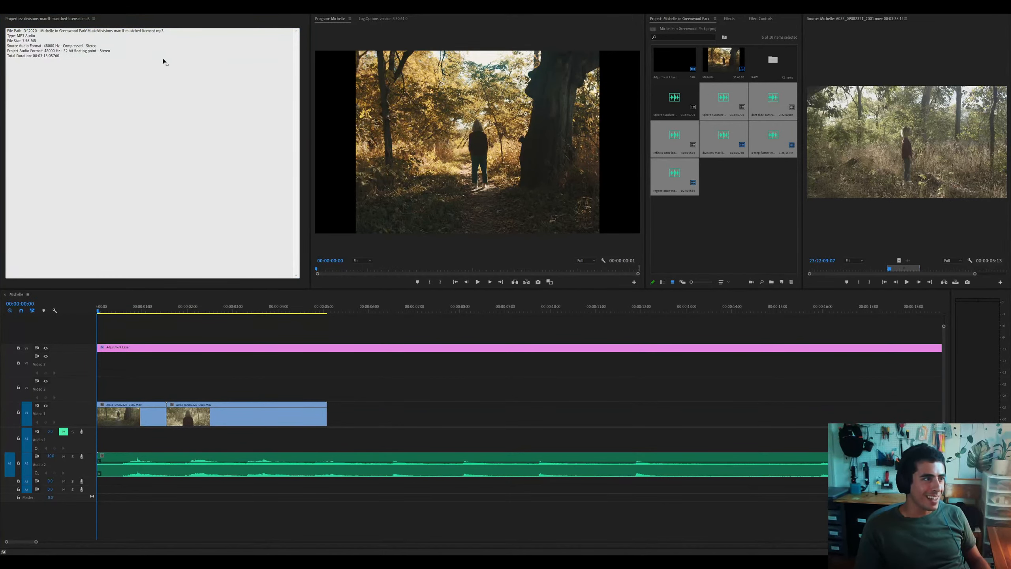
left_click(307, 60)
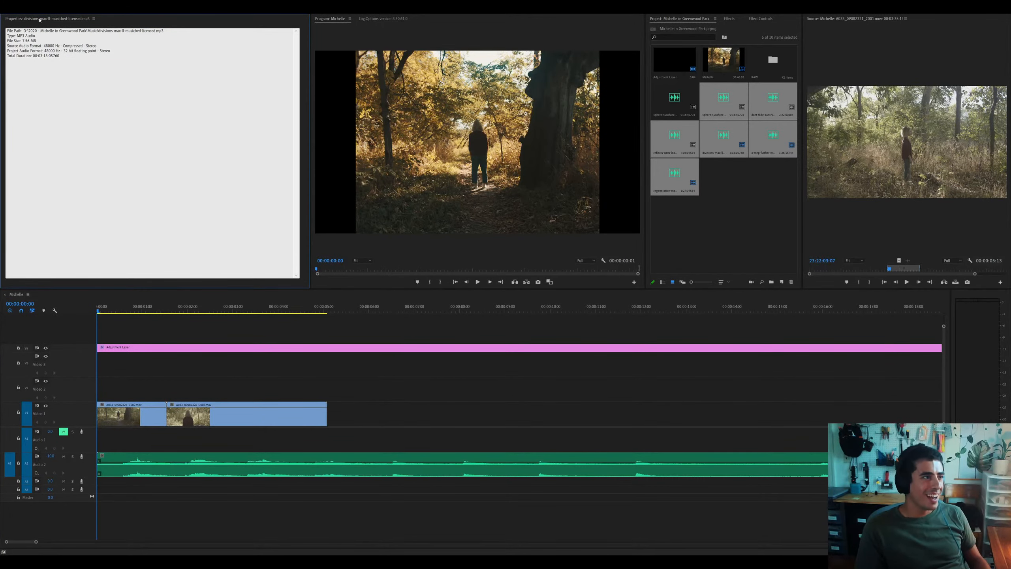
key("ctrl+w")
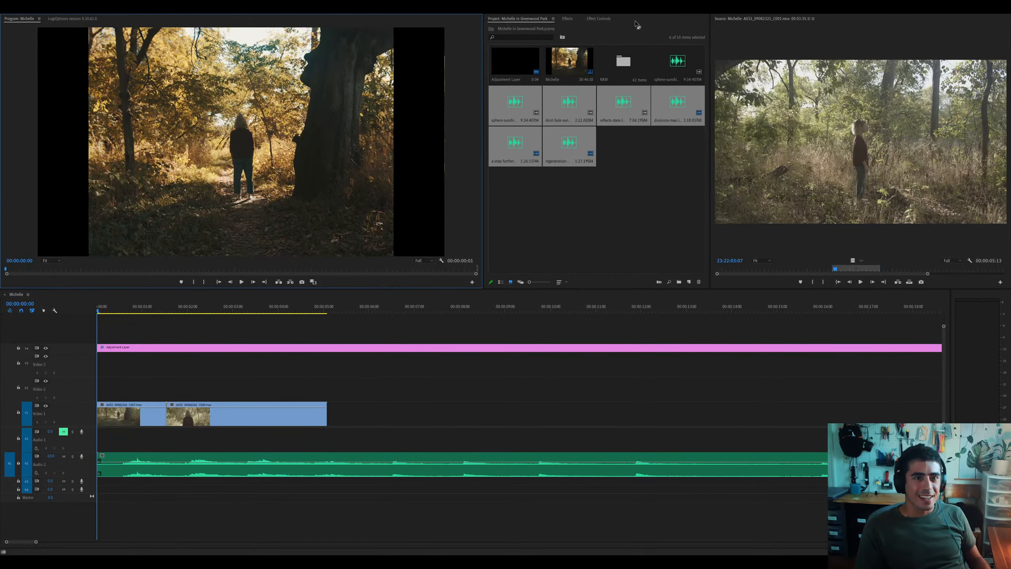
Dock the Project panel group ahead of the Program monitor and place the playhead at 00:00:02:13
left_click_drag(21, 74, 22, 76)
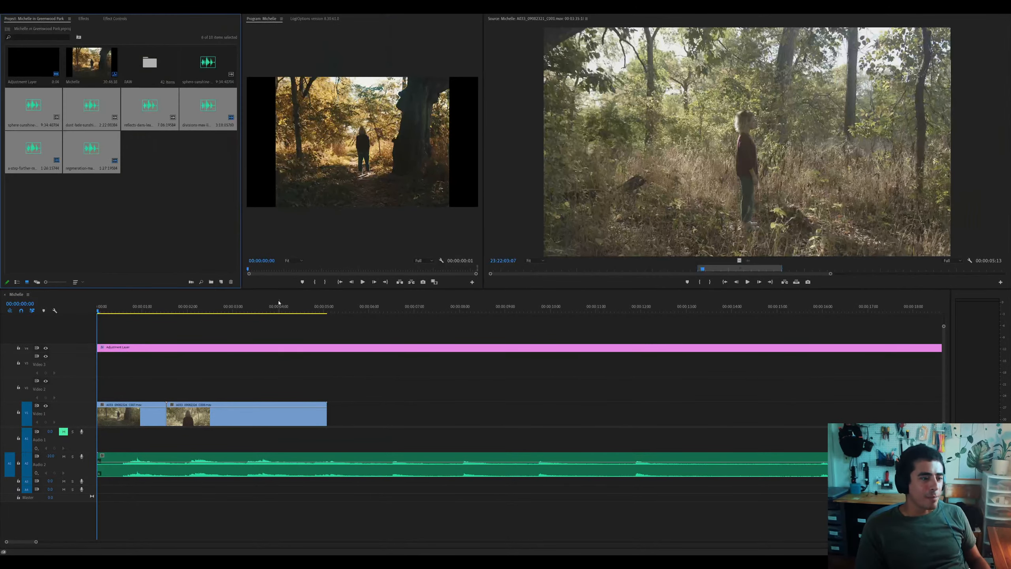
left_click(212, 312)
key("minus")
key("minus")
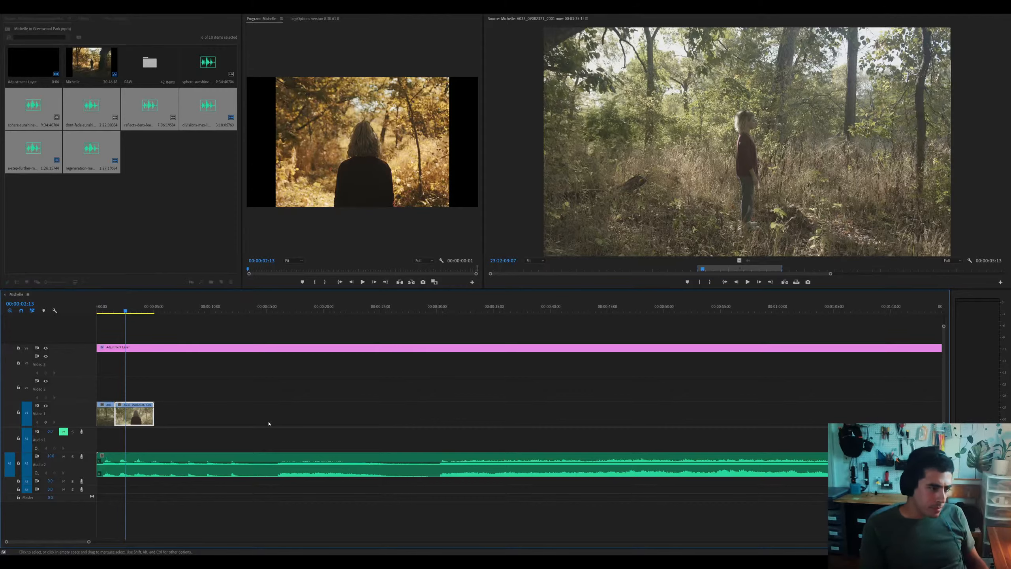
Play the two opening clips against the music from the start of the sequence
key("Home")
key("equal")
key("equal")
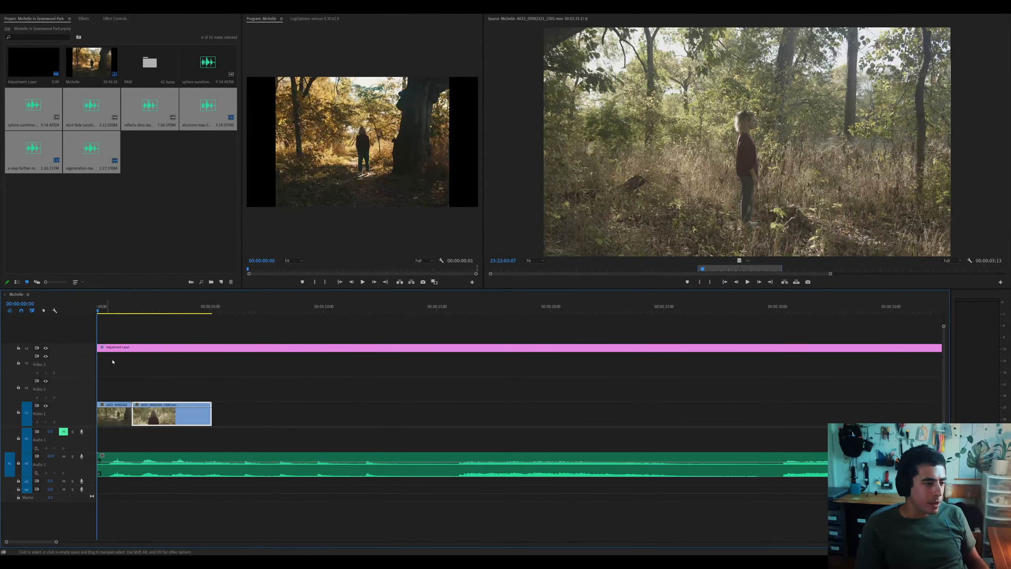
left_click(131, 424)
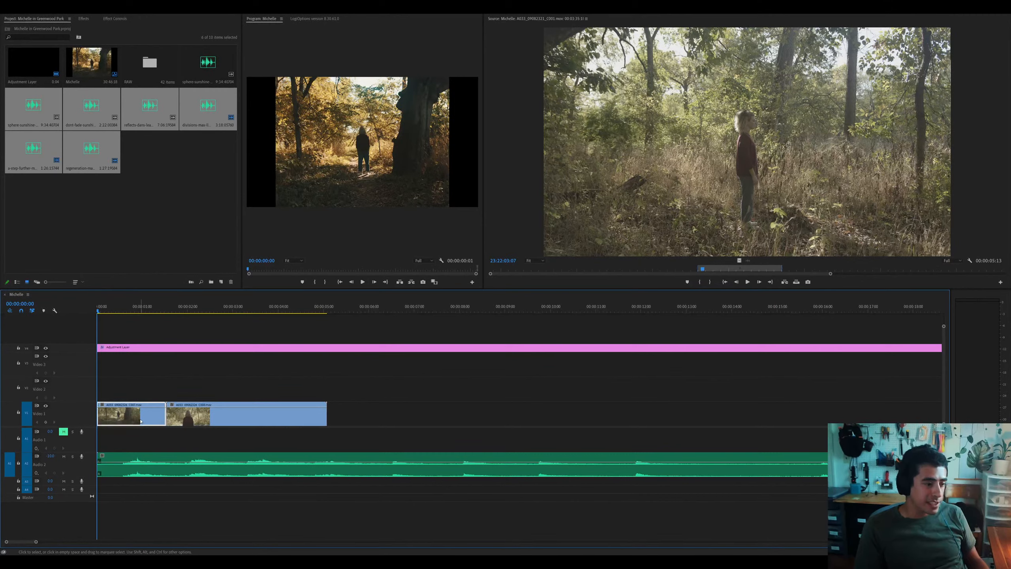
key("minus")
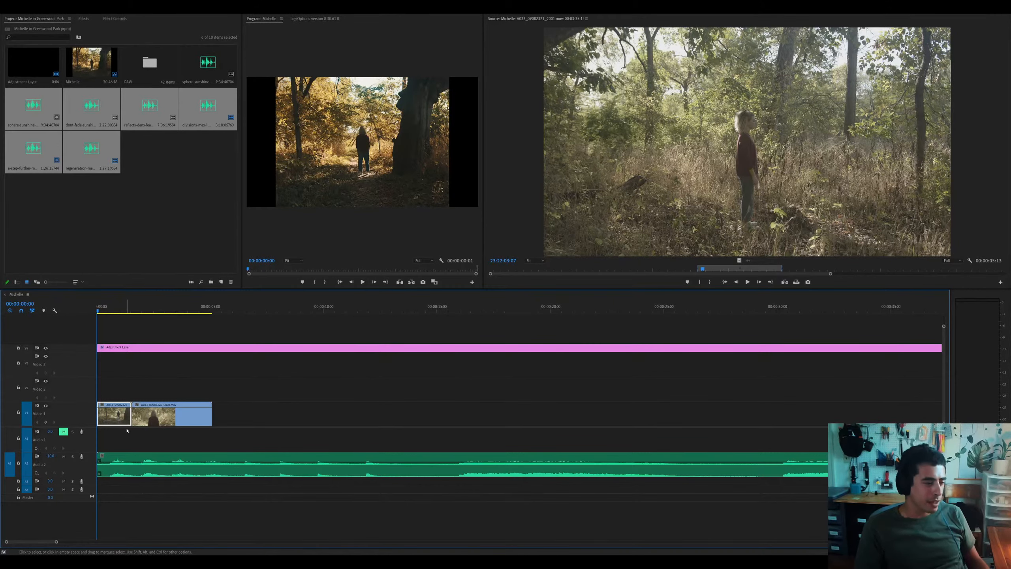
key("equal")
key("space")
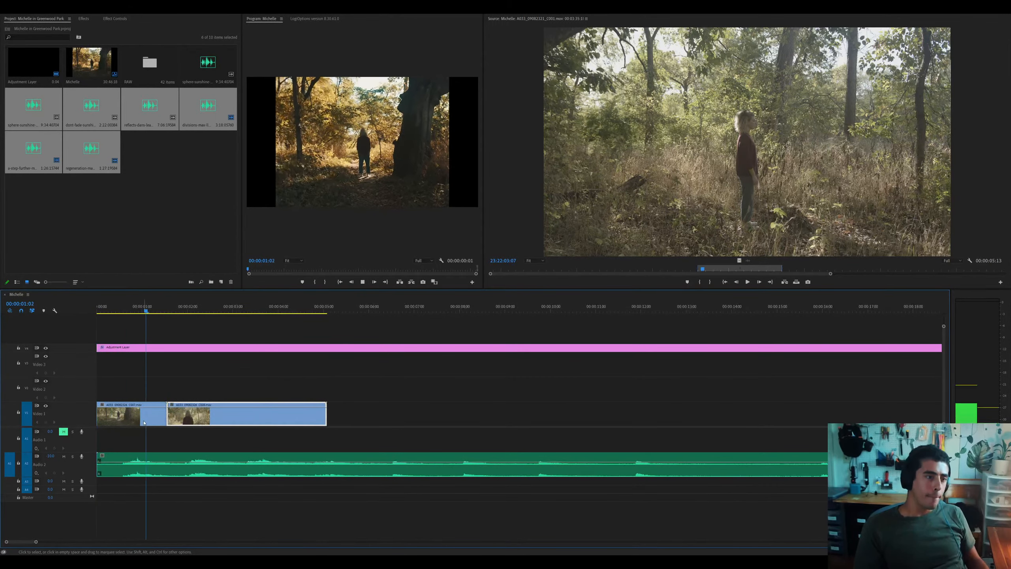
Shift both opening clips to start at about 00:00:00:21, on the first music swell, and play them
left_click_drag(142, 418, 182, 419)
left_click(122, 306)
key("space")
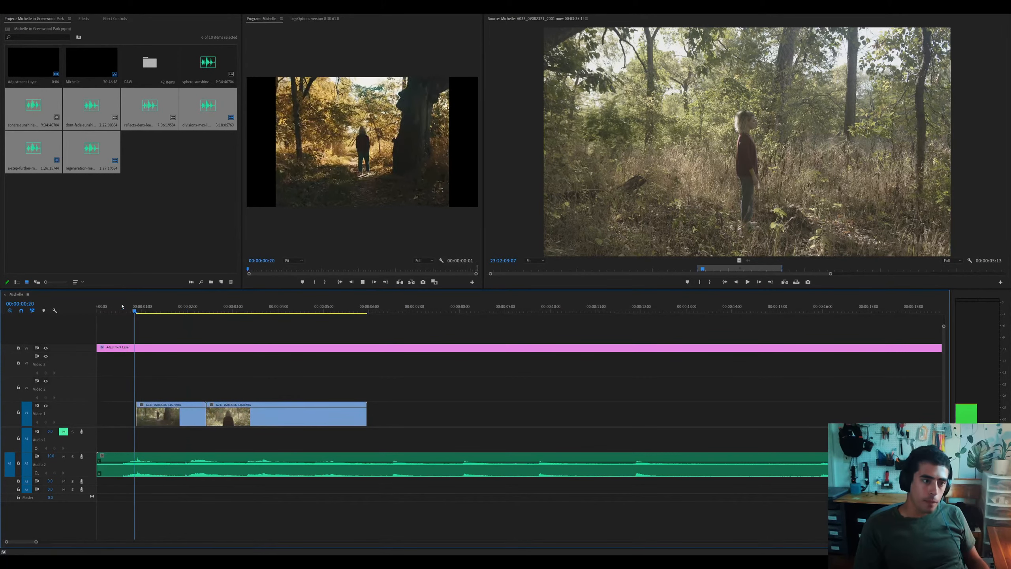
key("equal")
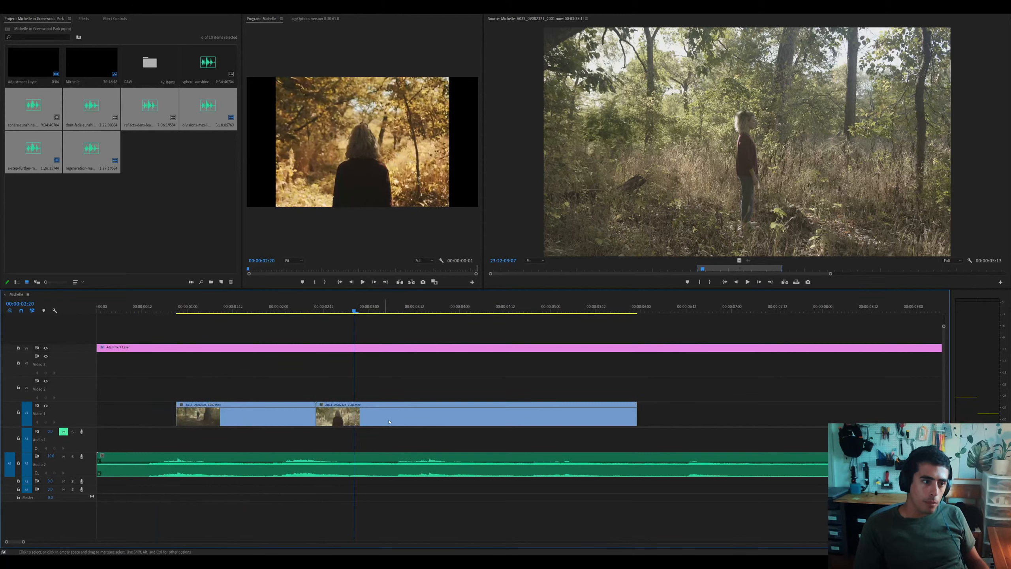
Trim the end of the first clip to 00:00:02:07 and replay the opening with the music
left_click(305, 417)
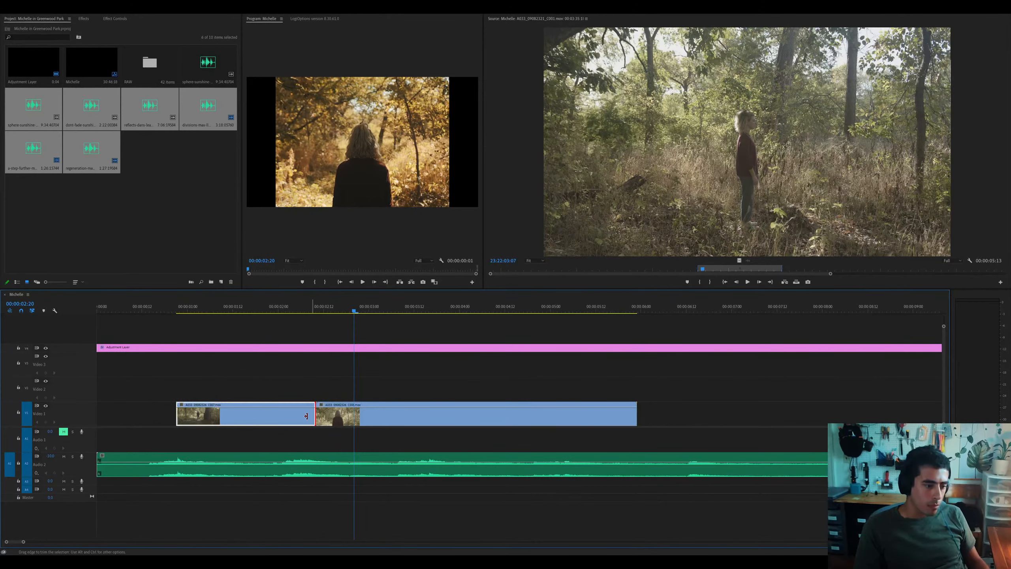
left_click_drag(306, 416, 295, 416)
key("Home")
key("space")
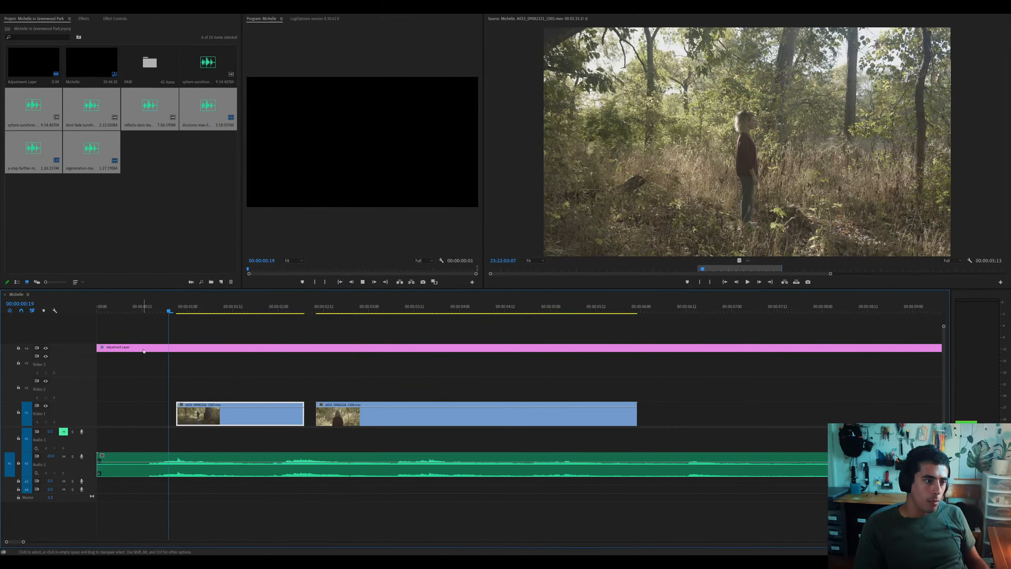
key("space")
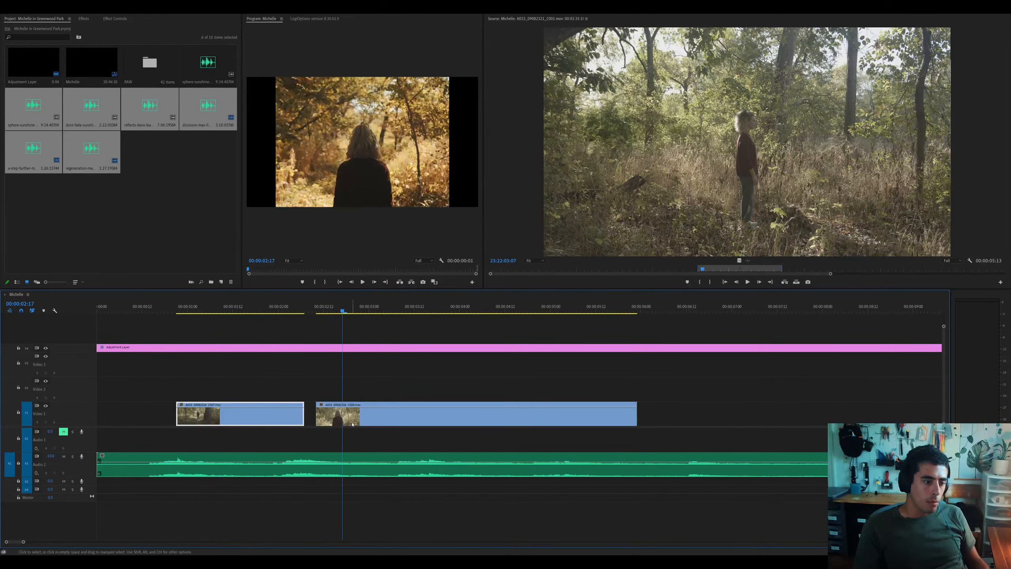
Move the back-view clip against the end of the first clip and play across the cut
left_click_drag(352, 424, 340, 424)
left_click(271, 313)
key("space")
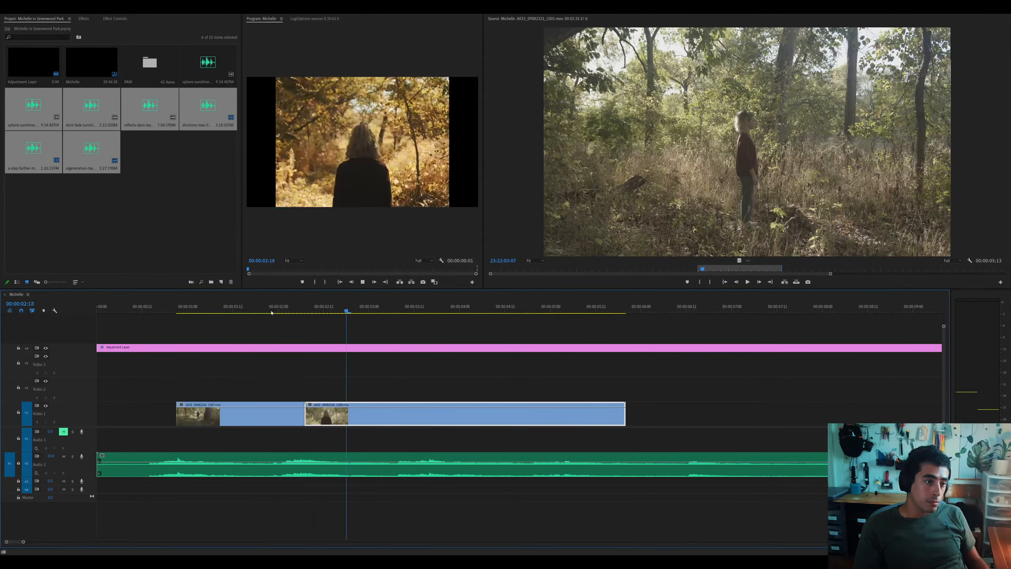
Split the back-view clip at 00:00:03:17, delete its first part and move the remainder against the first clip
key("minus")
key("minus")
key("equal")
key("space")
key("ctrl+k")
key("Delete")
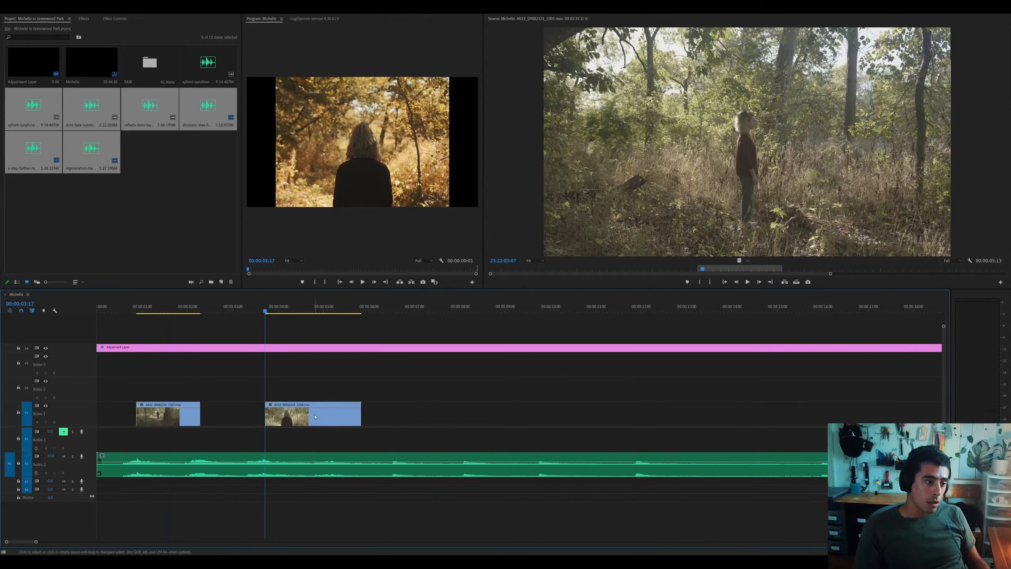
left_click_drag(309, 416, 239, 414)
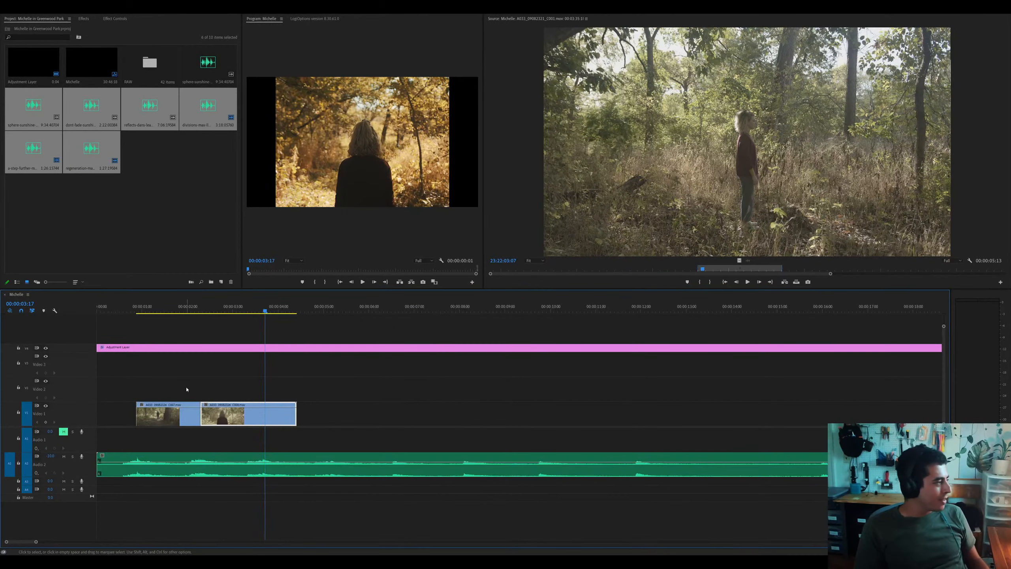
Paste the Lumetri Color effect onto the back-view clip with the playhead at 00:00:02:15
key("=")
key("Up")
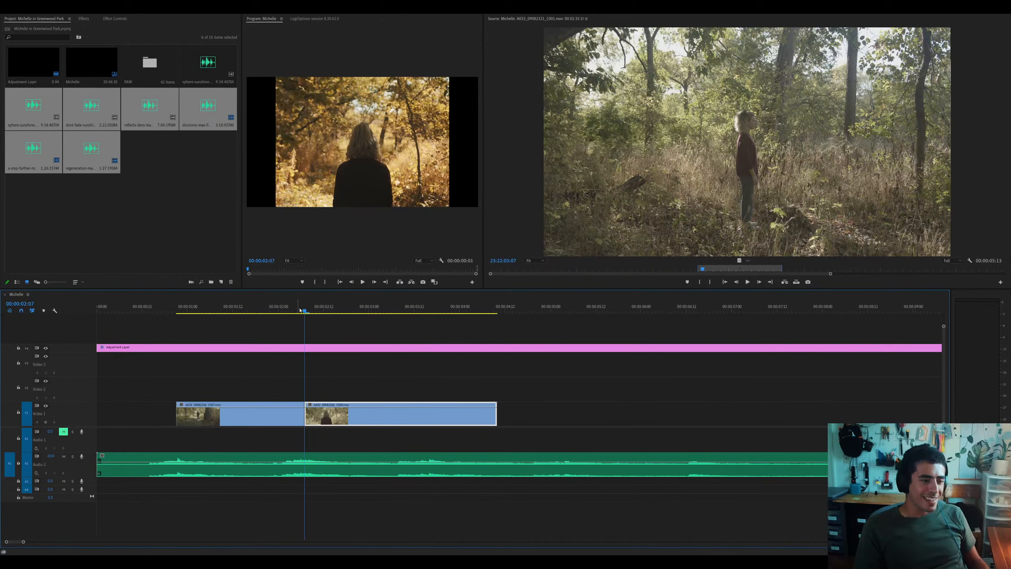
left_click(335, 307)
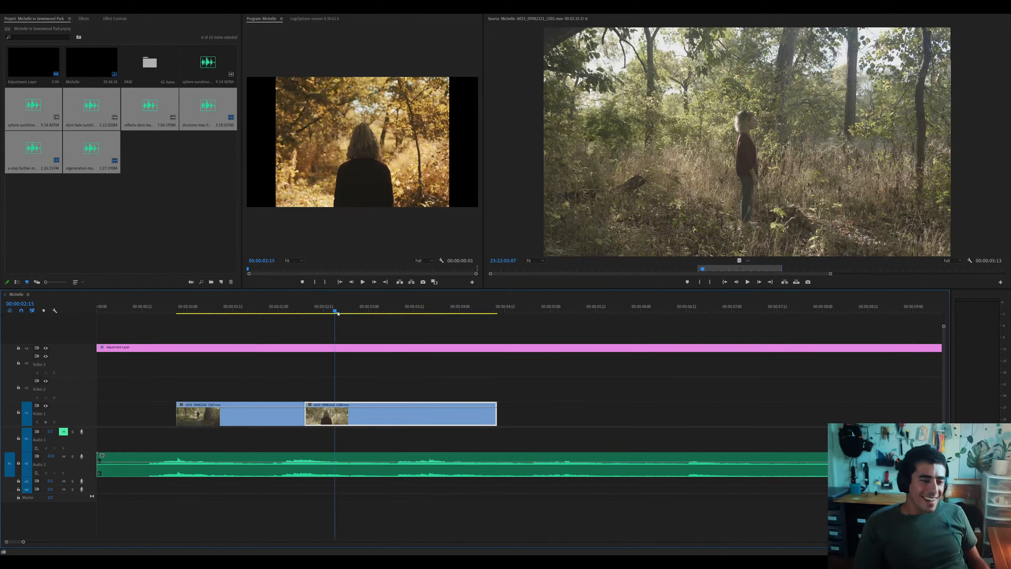
left_click(235, 238)
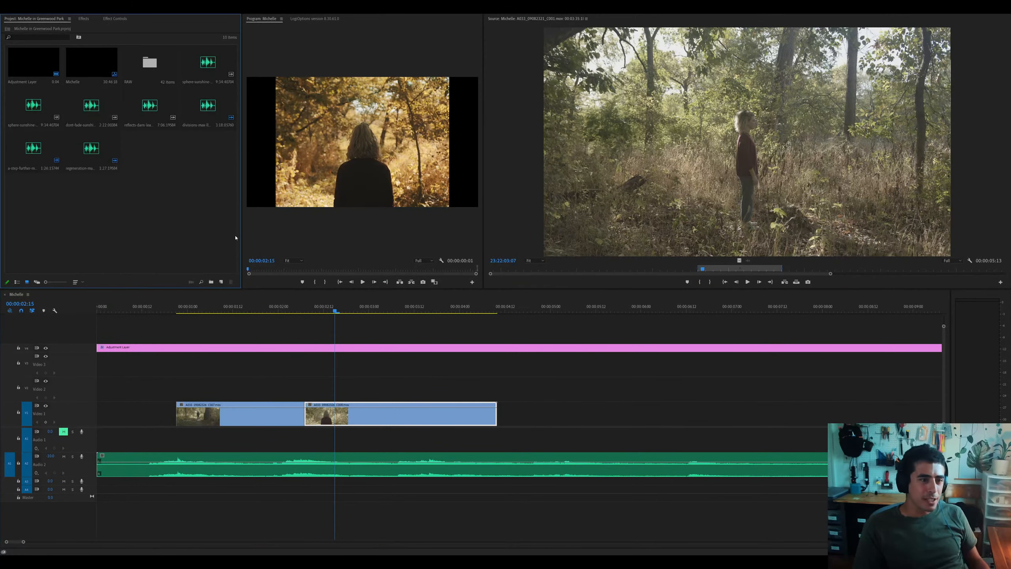
left_click(342, 418)
key("ctrl+v")
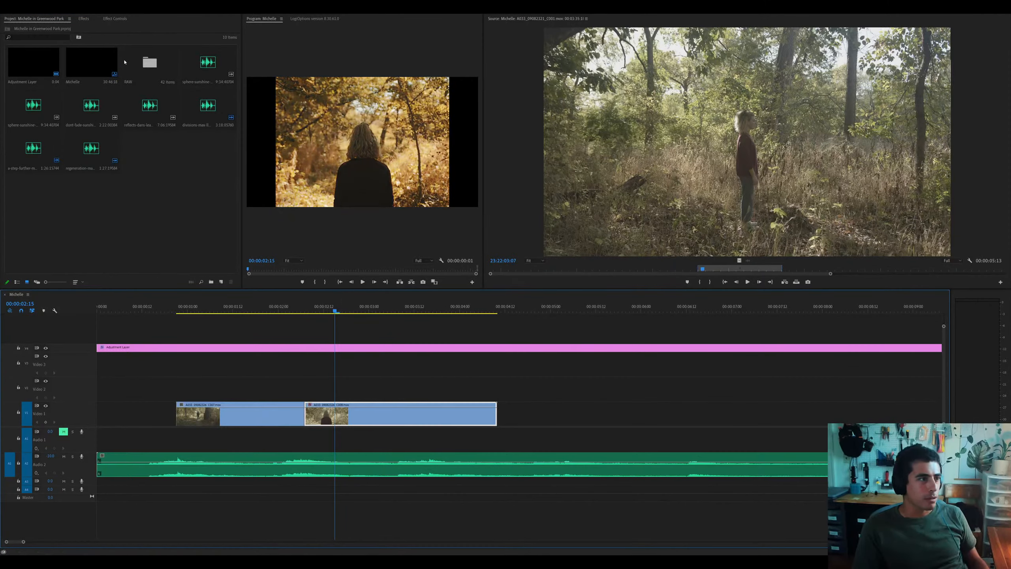
left_click(117, 20)
key("ctrl+v")
Reset the back-view clip's Lumetri Color, readjust its temperature, contrast, shadows and saturation, and play the clip
left_click(31, 66)
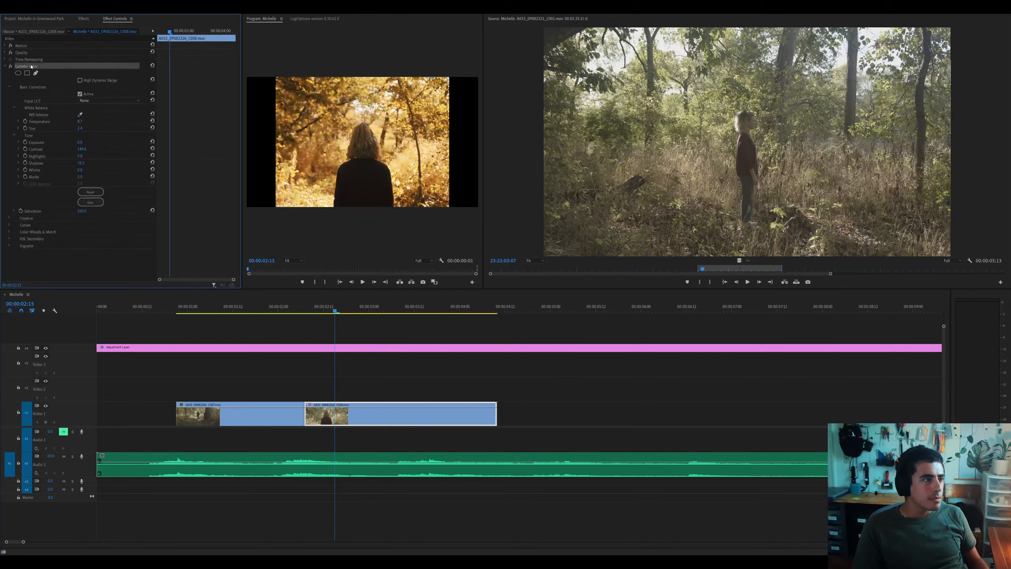
left_click(152, 66)
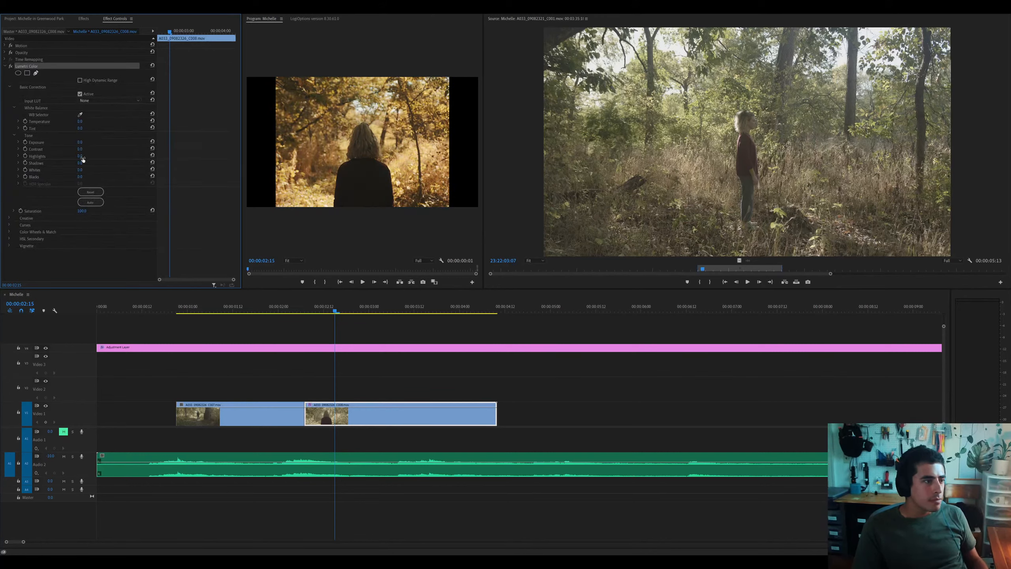
left_click_drag(81, 163, 95, 164)
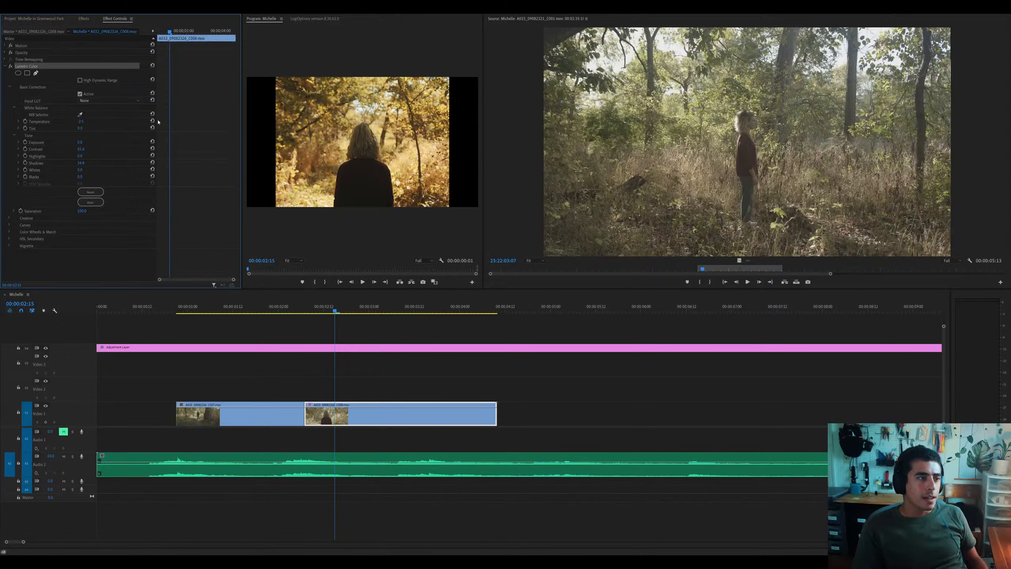
key("space")
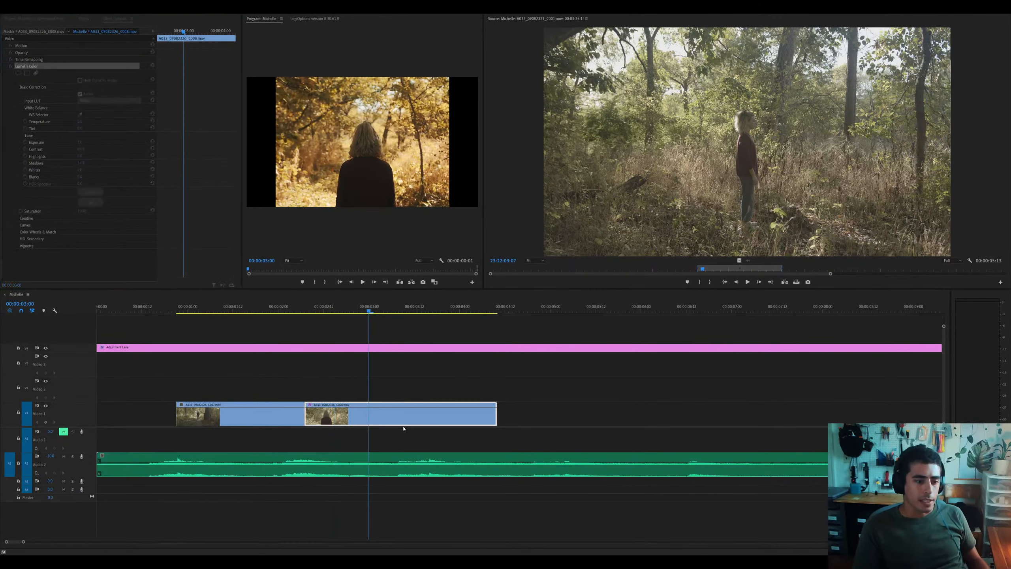
Unlink the C021 big-tree clip from its camera audio and delete that audio
key("minus")
key("minus")
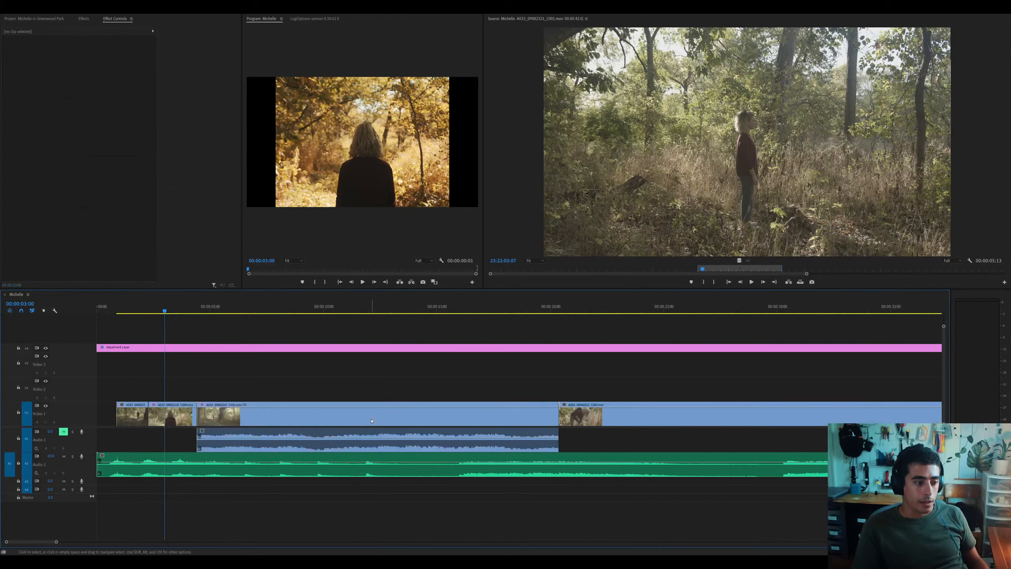
left_click(371, 421)
left_click(227, 305)
left_click(299, 460)
key("equal")
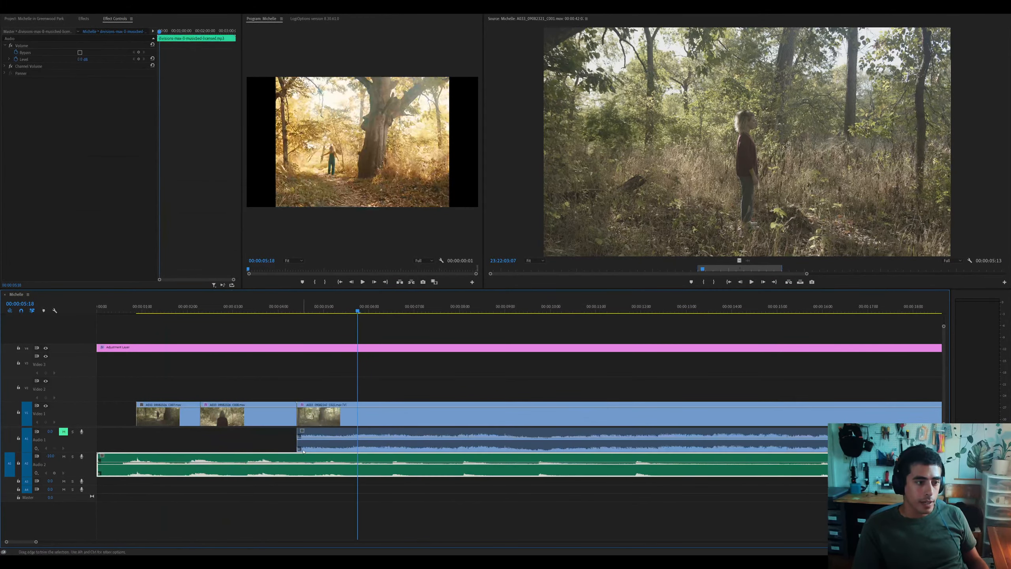
left_click(369, 441)
key("ctrl+l")
key("Delete")
left_click(361, 424)
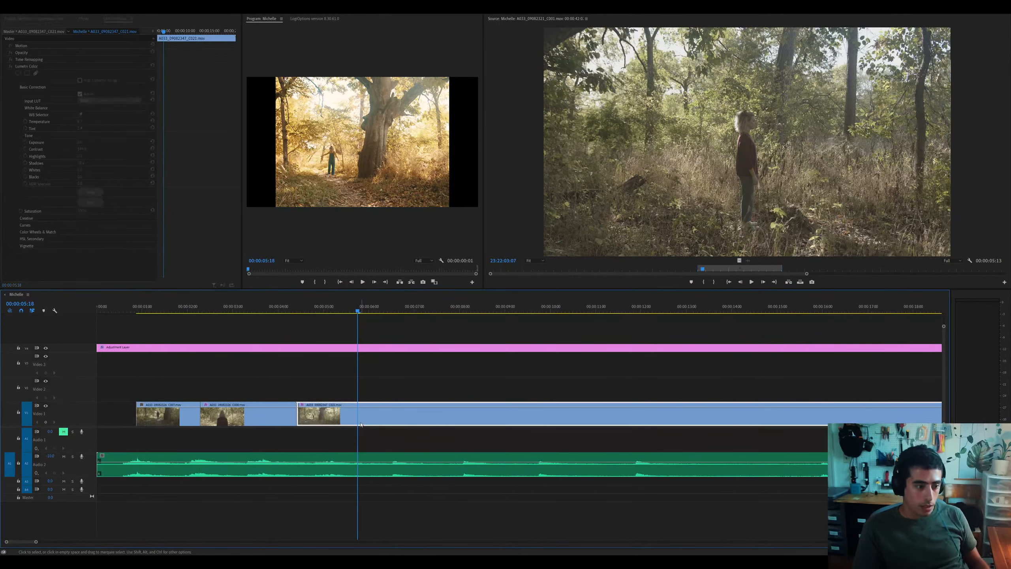
Split the C021 clip at 00:00:07:04, delete its second part and close the resulting gap
left_click(421, 309)
key("ctrl+k")
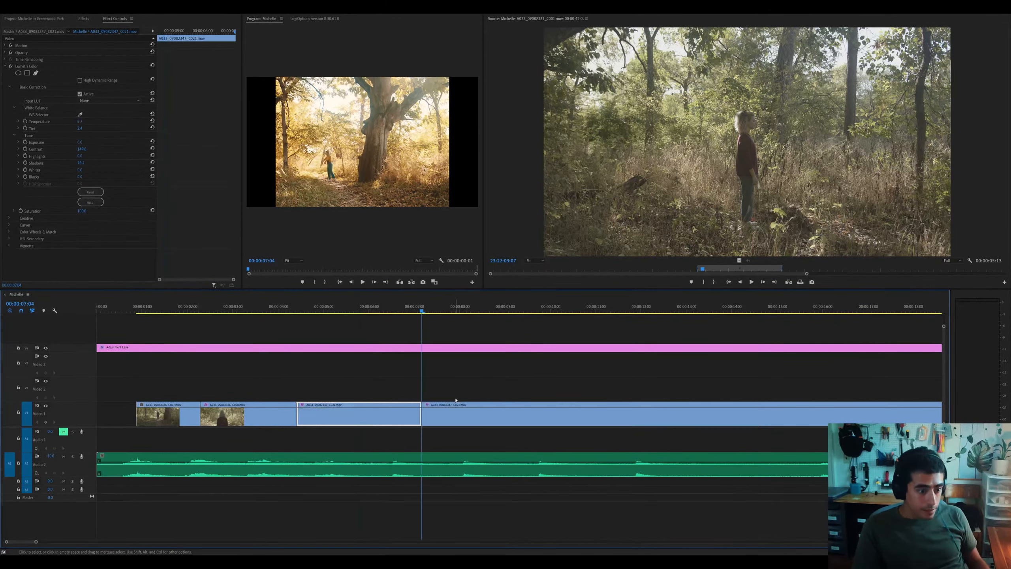
left_click(456, 414)
key("Delete")
left_click(457, 414)
key("backslash")
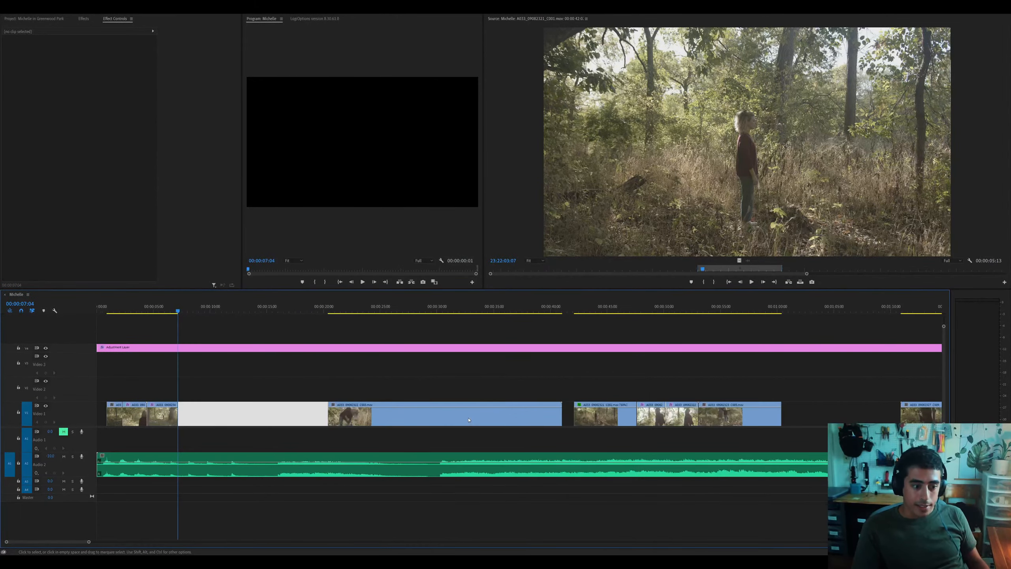
key("Delete")
key("equal")
key("ctrl+z")
key("ctrl+shift+z")
Review the opening cuts by playing from 00:00:01:18 and again from 00:00:00:18
left_click(137, 309)
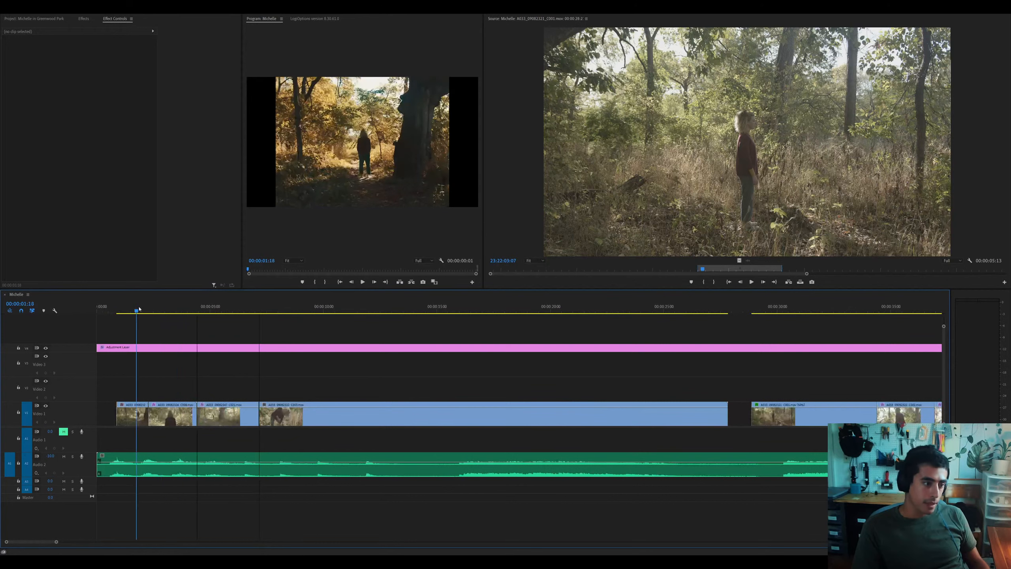
key("equal")
key("equal")
key("space")
key("space")
left_click(380, 415)
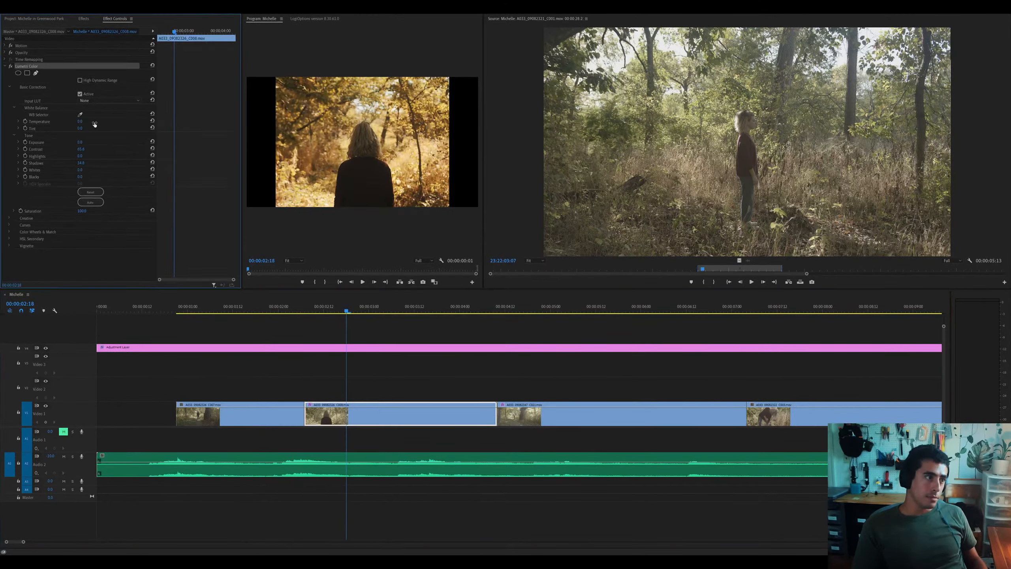
left_click(282, 415)
left_click(154, 310)
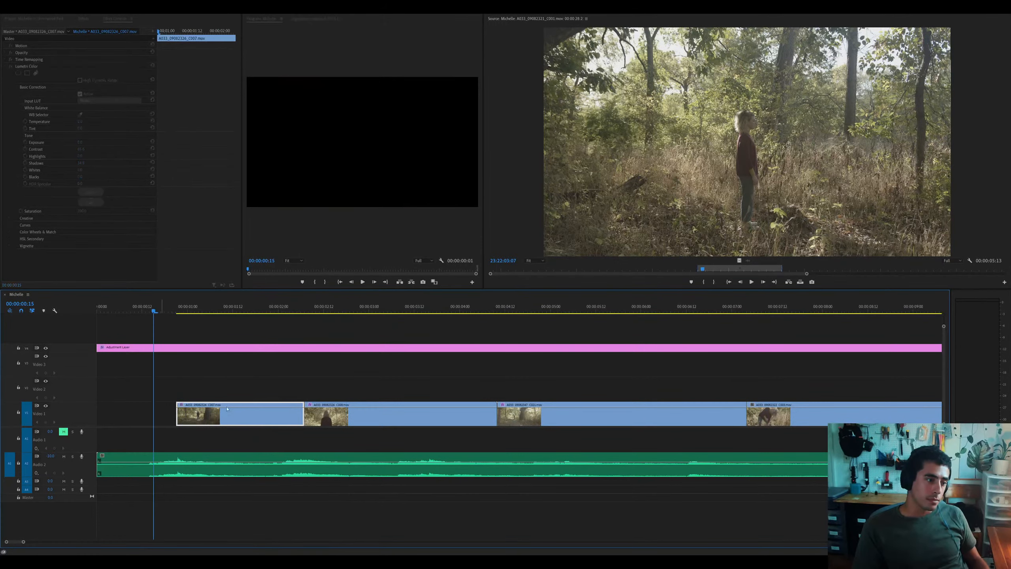
left_click(166, 304)
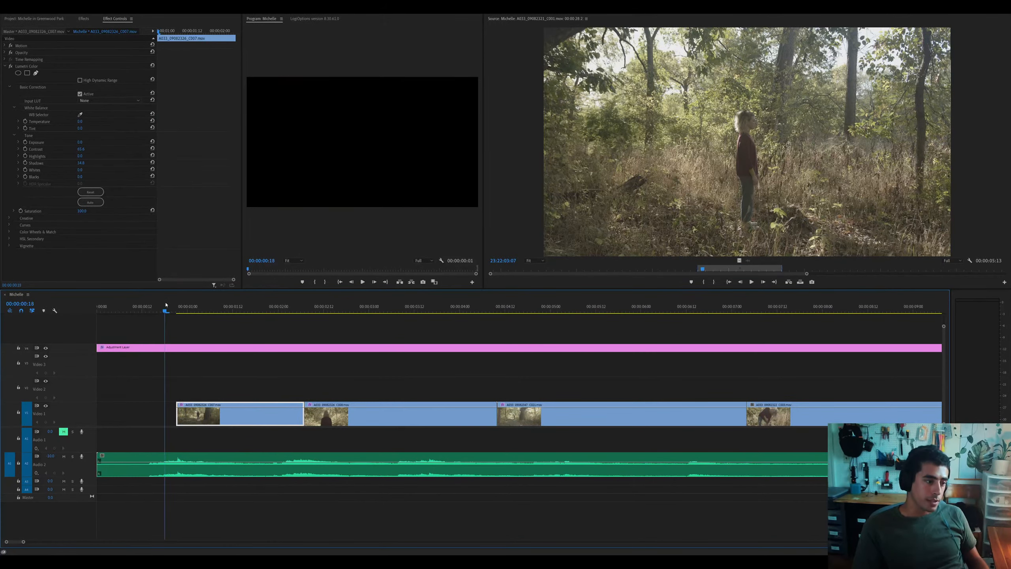
key("space")
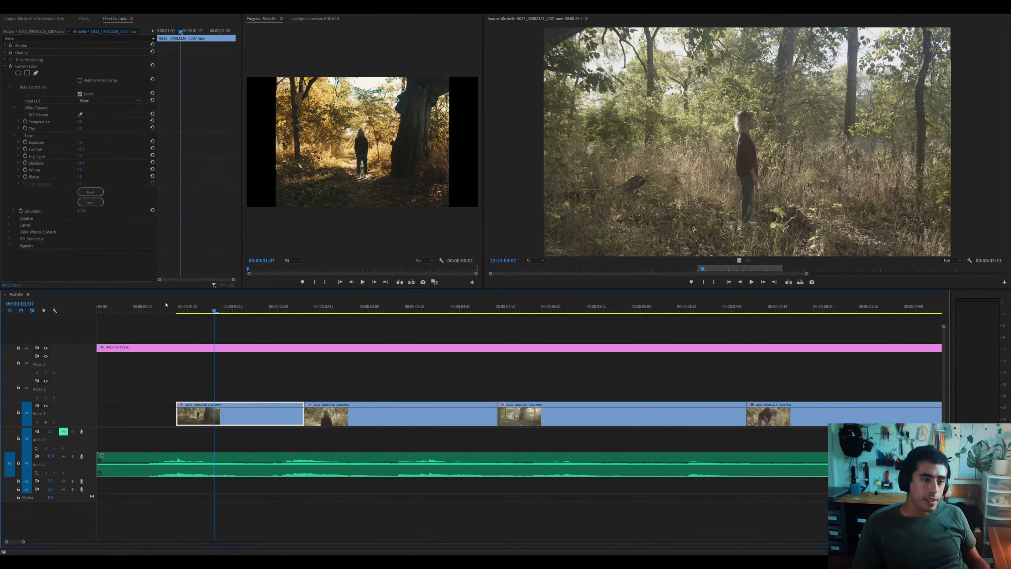
Move the back-view clip onto Video 2 above the start of the C007 clip and cut off its end to the music
left_click(336, 419)
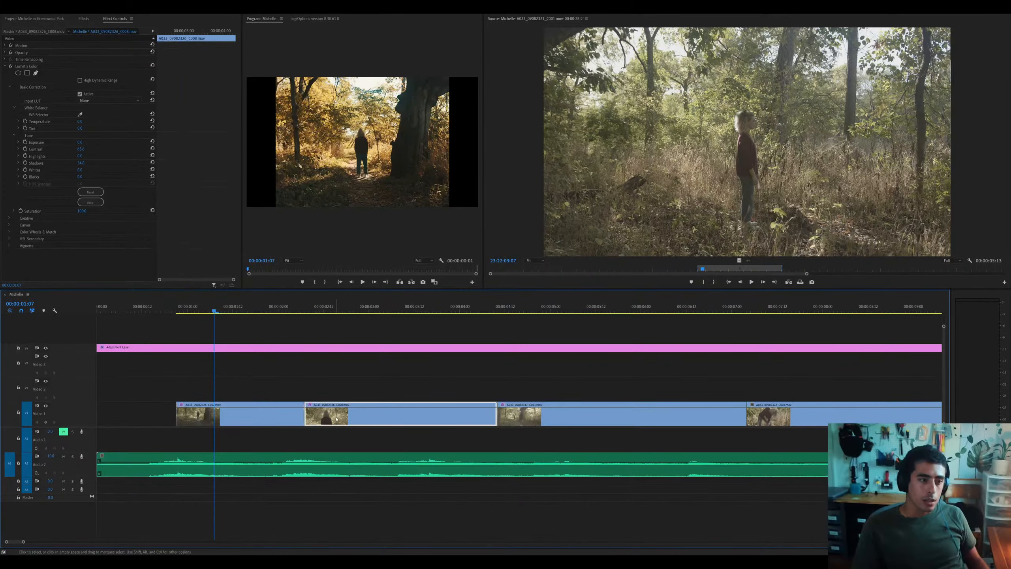
left_click_drag(342, 419, 296, 390)
key("space")
key("ctrl+k")
key("Delete")
key("space")
Place the C007 clip against the end of the back-view clip and lower the back-view clip to Video 1
left_click(218, 418)
left_click_drag(217, 418, 339, 418)
key("Home")
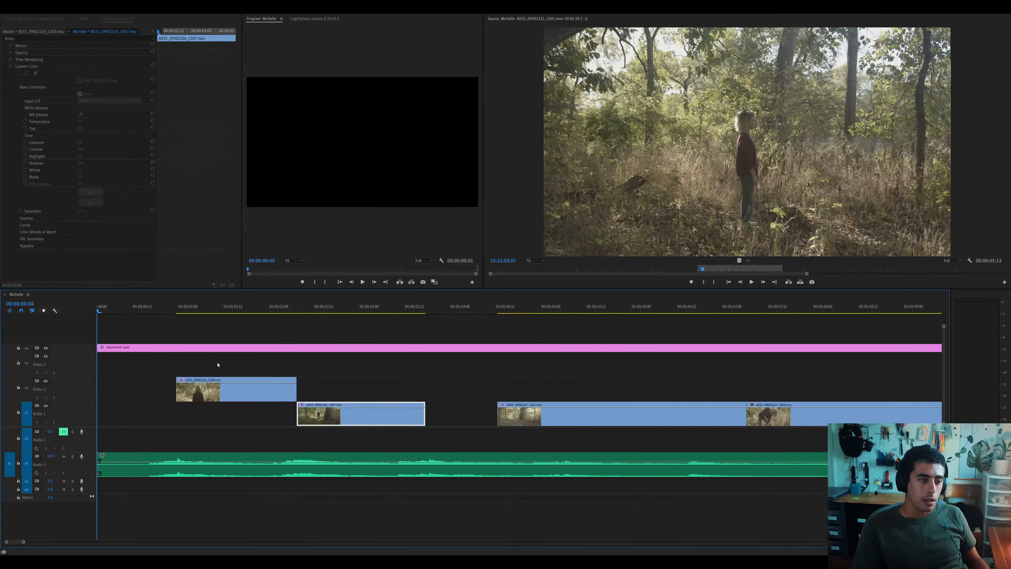
left_click(197, 386)
left_click_drag(211, 398, 209, 423)
key("space")
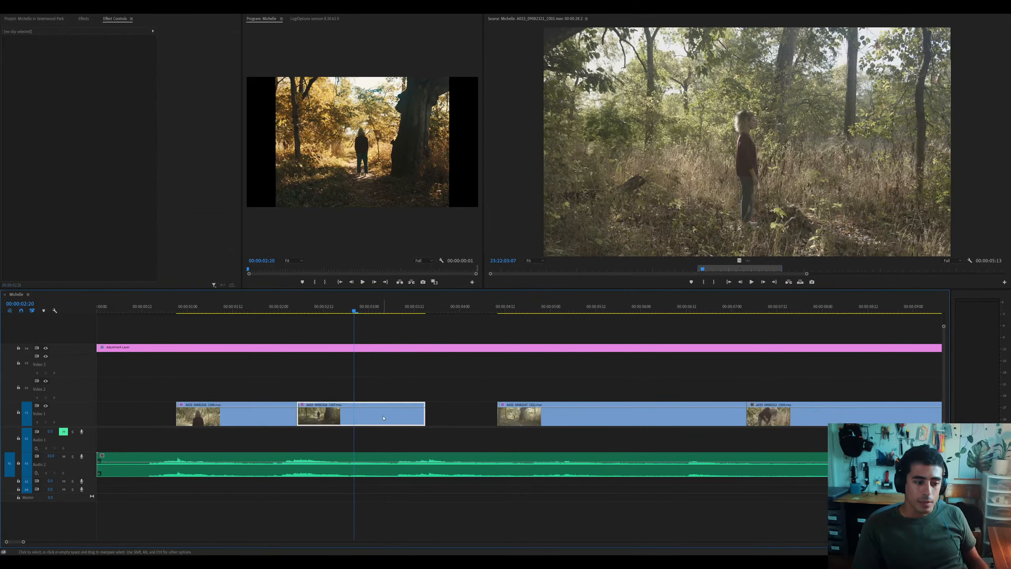
left_click(515, 416)
left_click_drag(515, 415, 453, 418)
key("minus")
key("space")
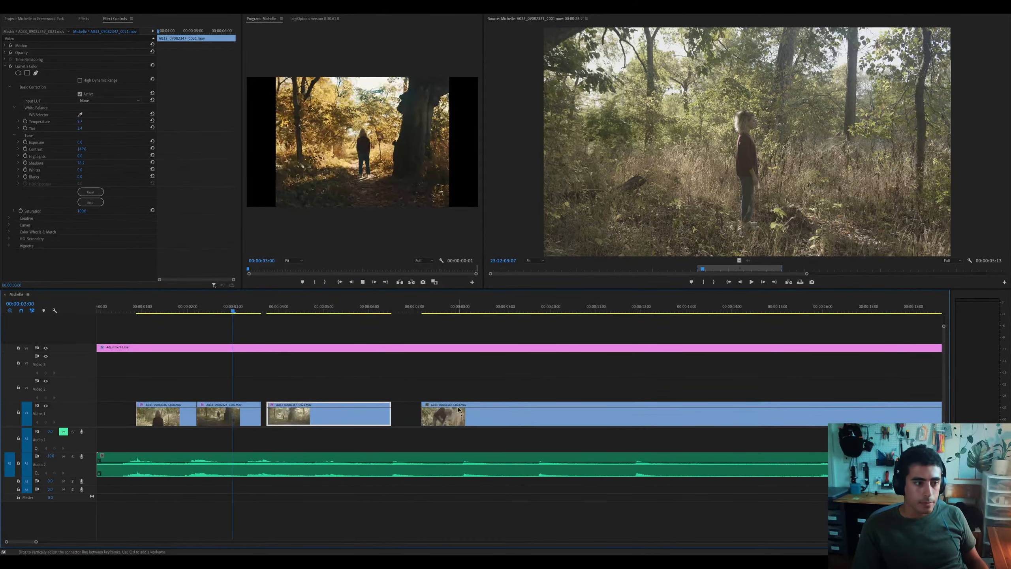
key("space")
left_click_drag(330, 425, 356, 424)
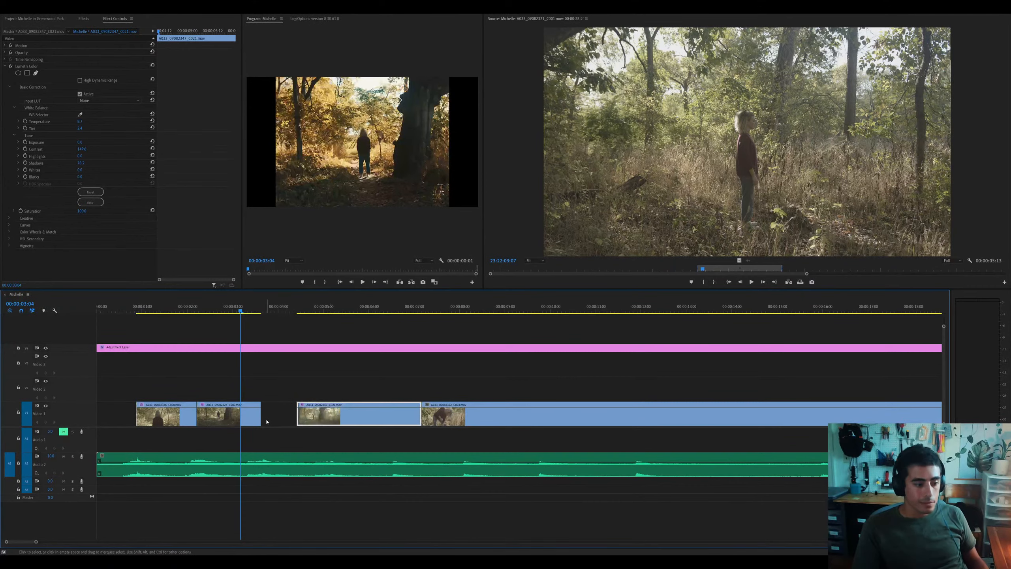
Extend the C007 clip's end to 00:00:03:18 and fill the gap before C021 with the video of clip C009 on Video 1
mouse_move(261, 414)
left_mouse_down()
mouse_move(296, 415)
mouse_move(266, 416)
left_mouse_up()
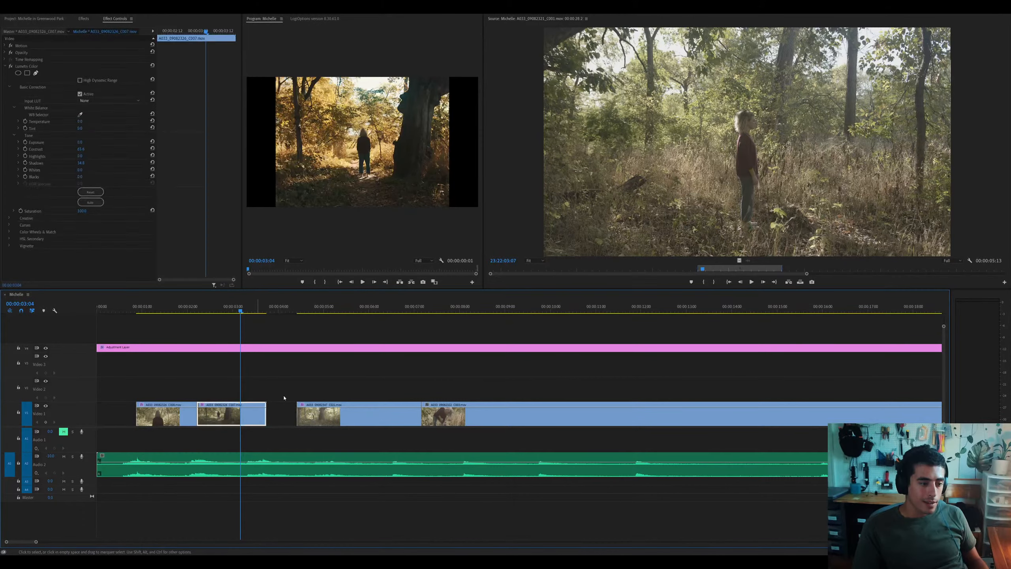
key("shift+1")
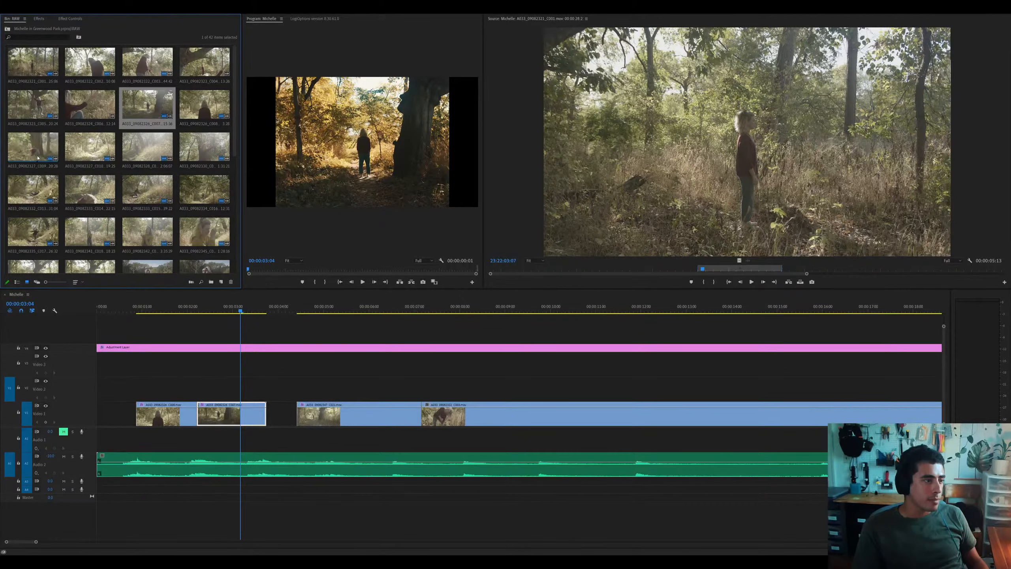
left_click_drag(38, 158, 275, 391)
left_click(290, 308)
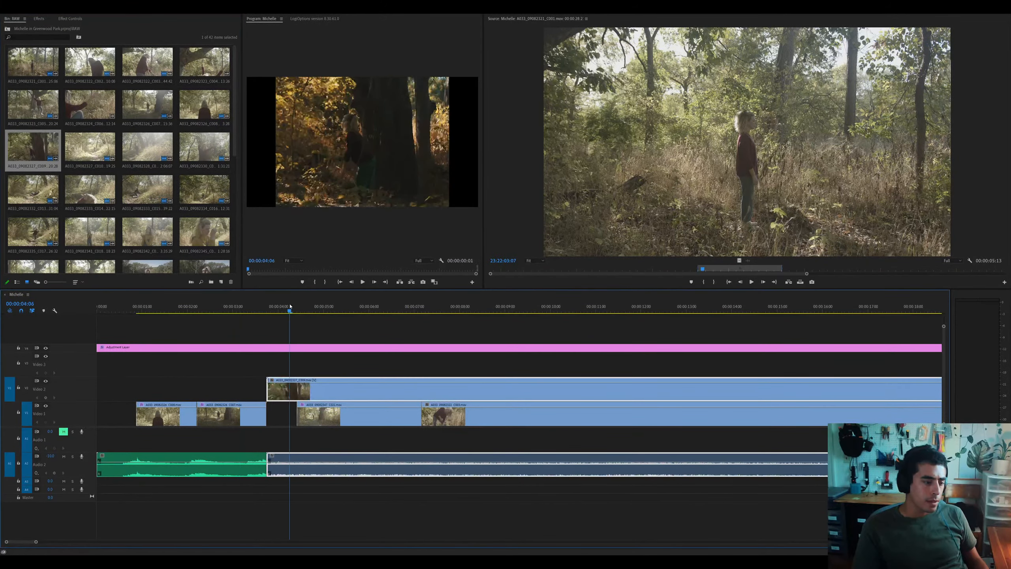
key("ctrl+z")
left_click(274, 307)
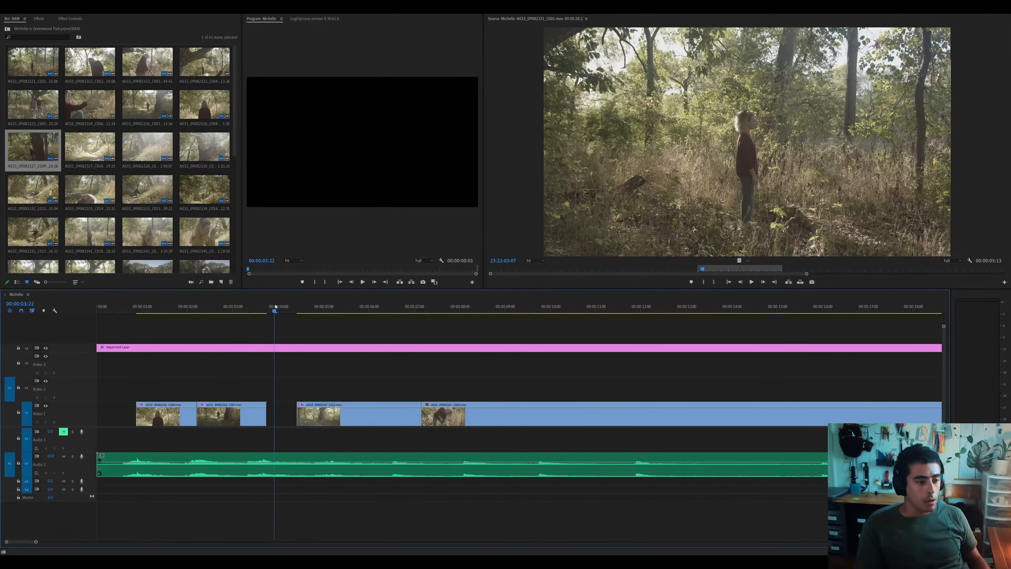
key("ctrl+v")
key("ctrl+z")
key("Up")
key("ctrl+v")
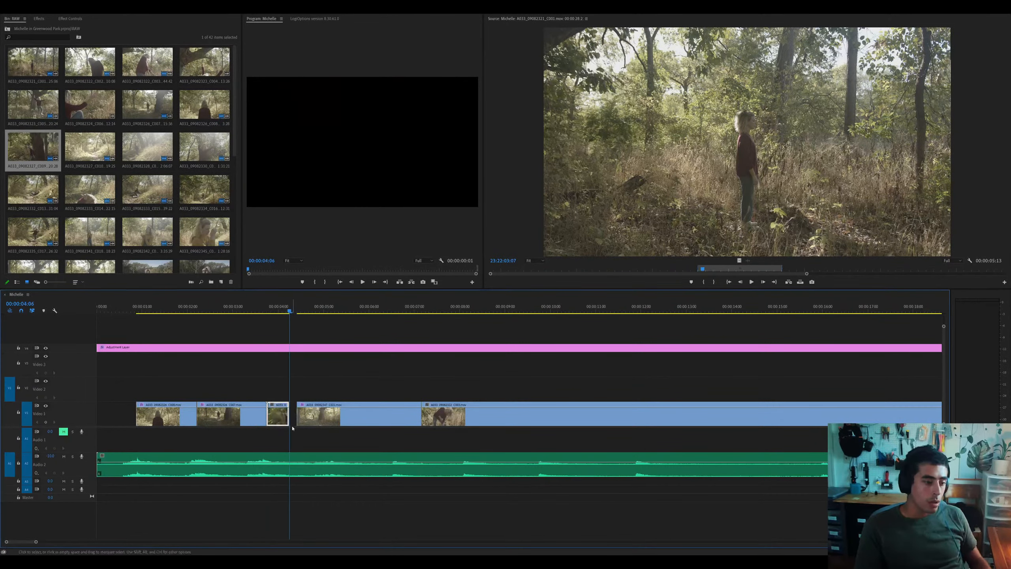
key("Up")
key("ctrl+z")
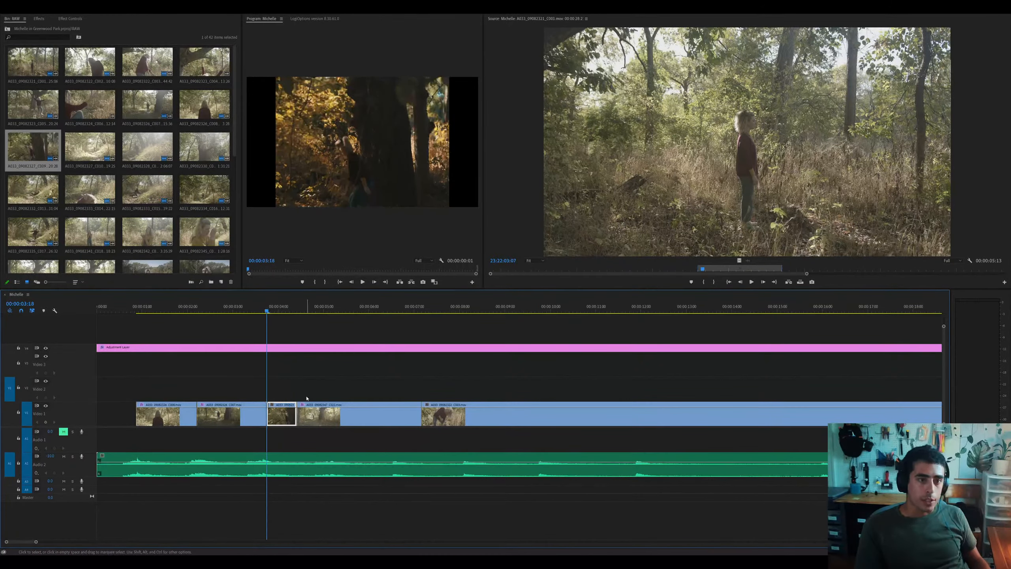
Dock Effect Controls in its own panel beside Effects and enlarge the Program monitor
left_click_drag(81, 19, 269, 107)
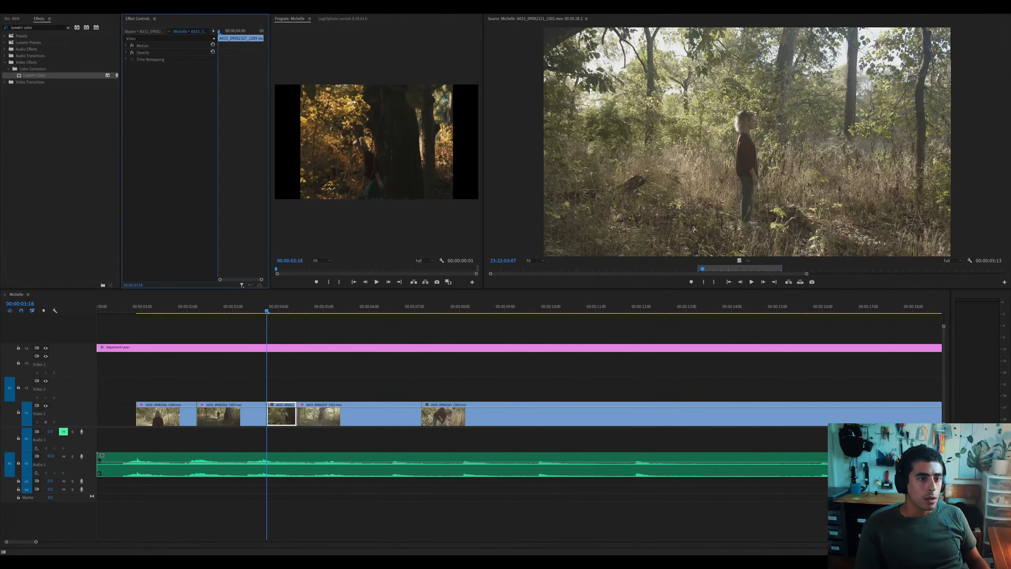
left_click_drag(483, 91, 715, 91)
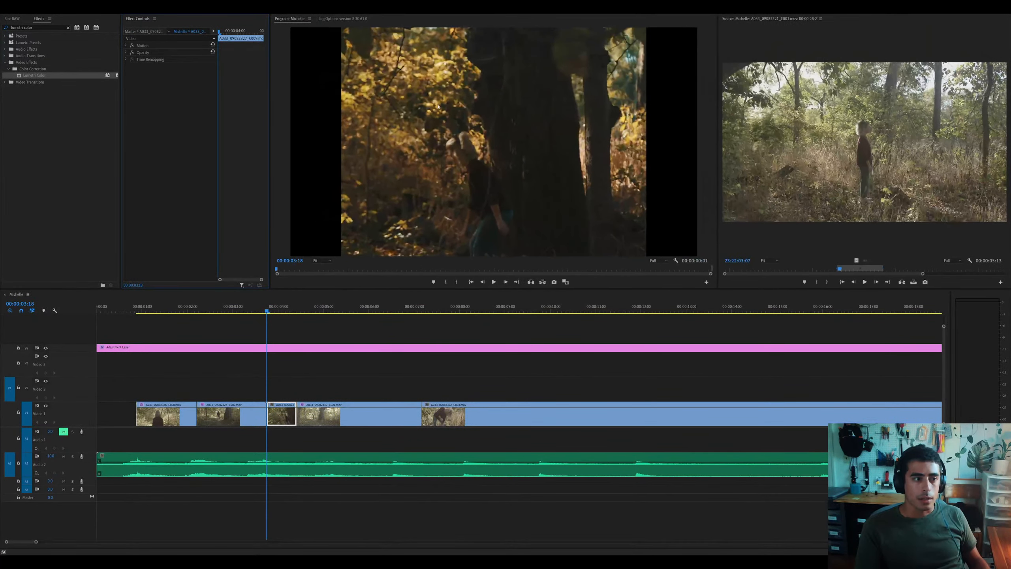
left_click_drag(325, 290, 334, 341)
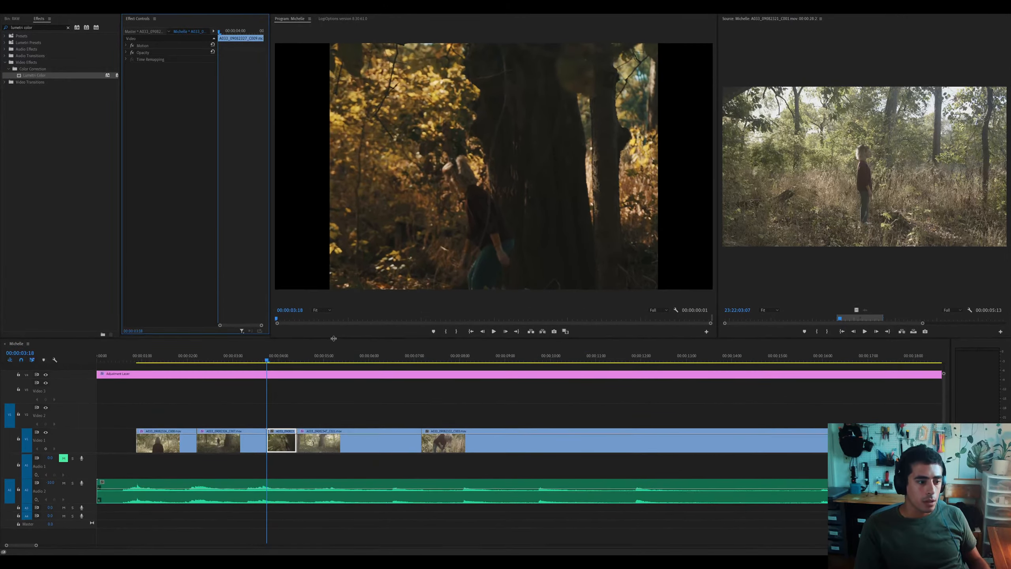
left_click_drag(271, 252, 246, 252)
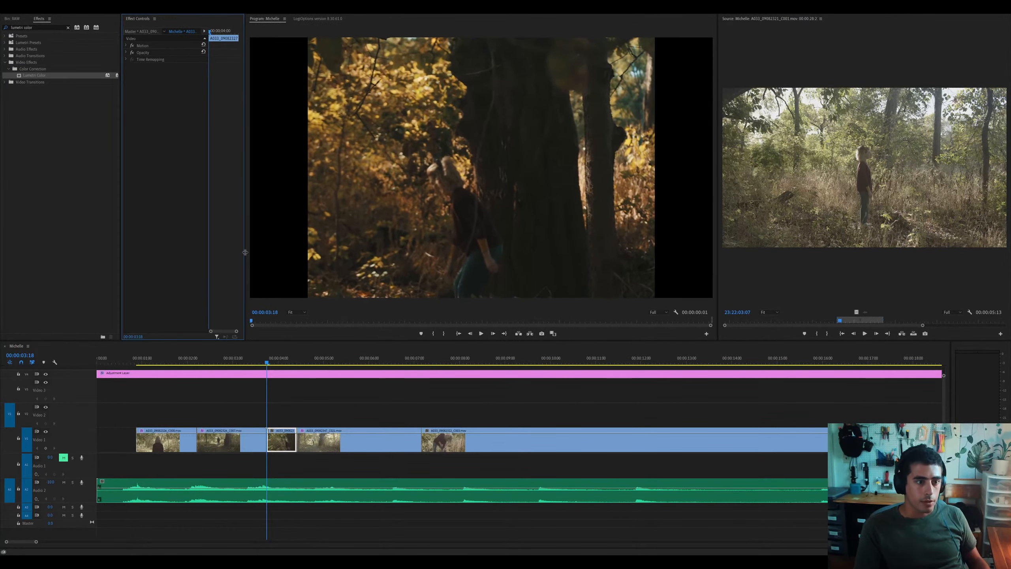
Play the C009 clip, open it in the Source monitor and shift its used range to source timecode 23:27:37:07
left_click(265, 359)
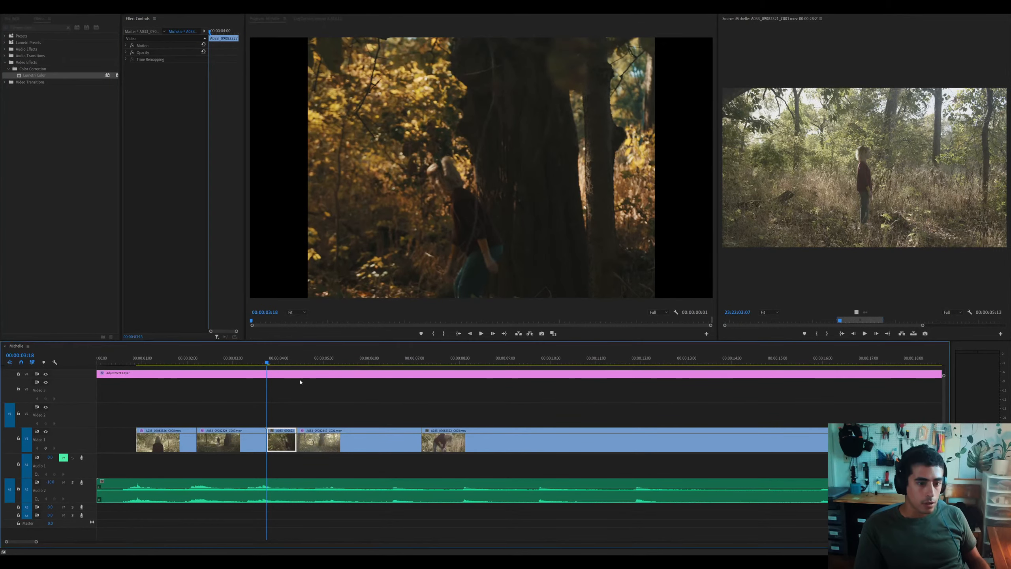
key("space")
key("space")
double_click(283, 442)
left_click_drag(875, 323, 1005, 325)
key("minus")
left_click_drag(863, 321, 905, 320)
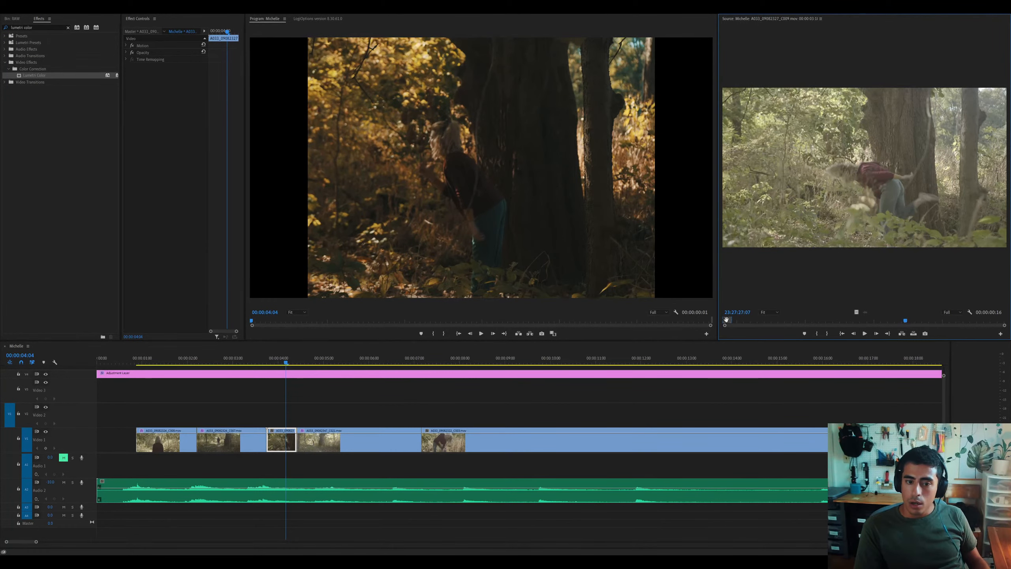
left_click_drag(726, 319, 907, 331)
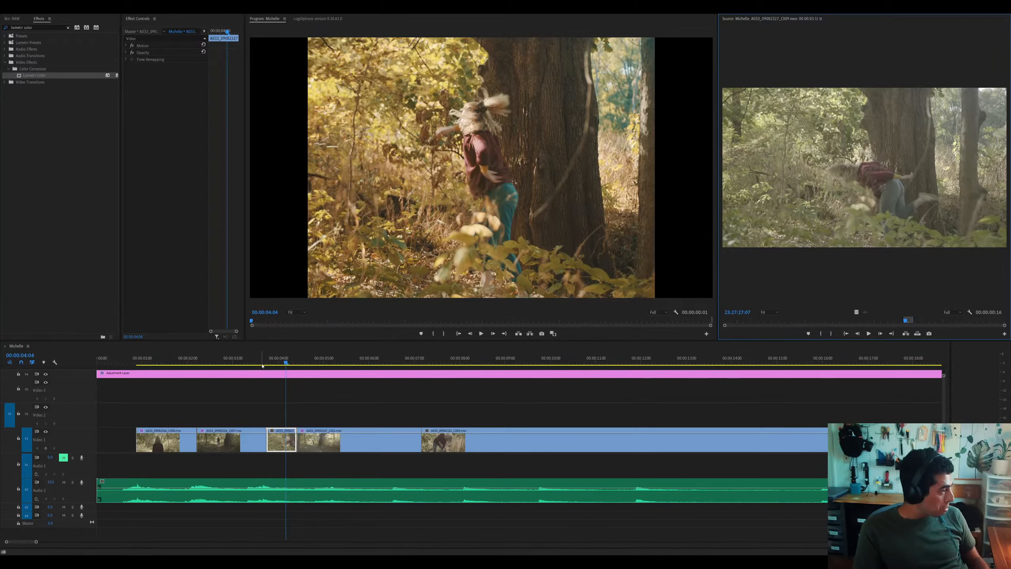
Open the file properties of the C009 clip on the timeline
left_click(283, 440)
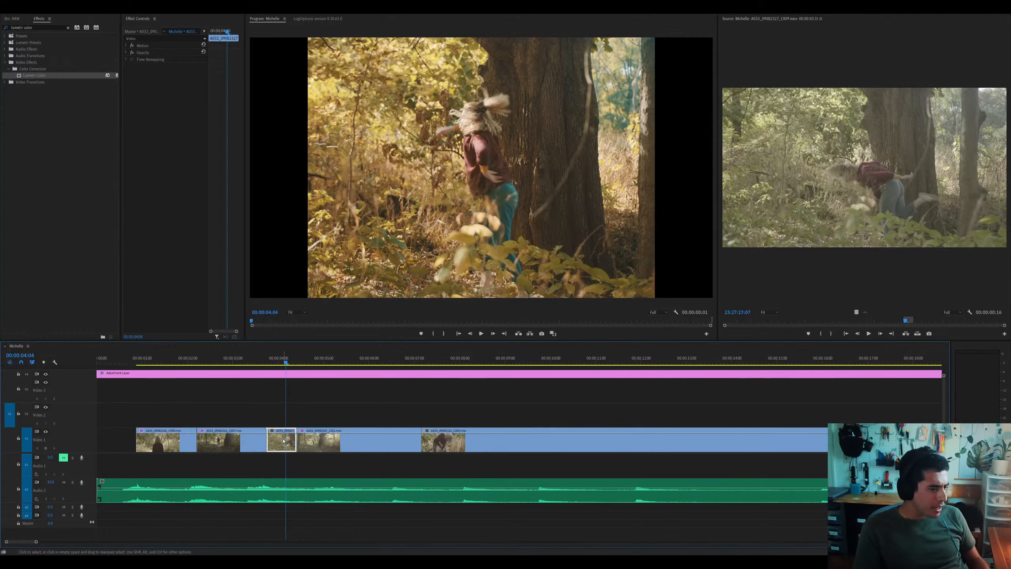
key("ctrl+shift+h")
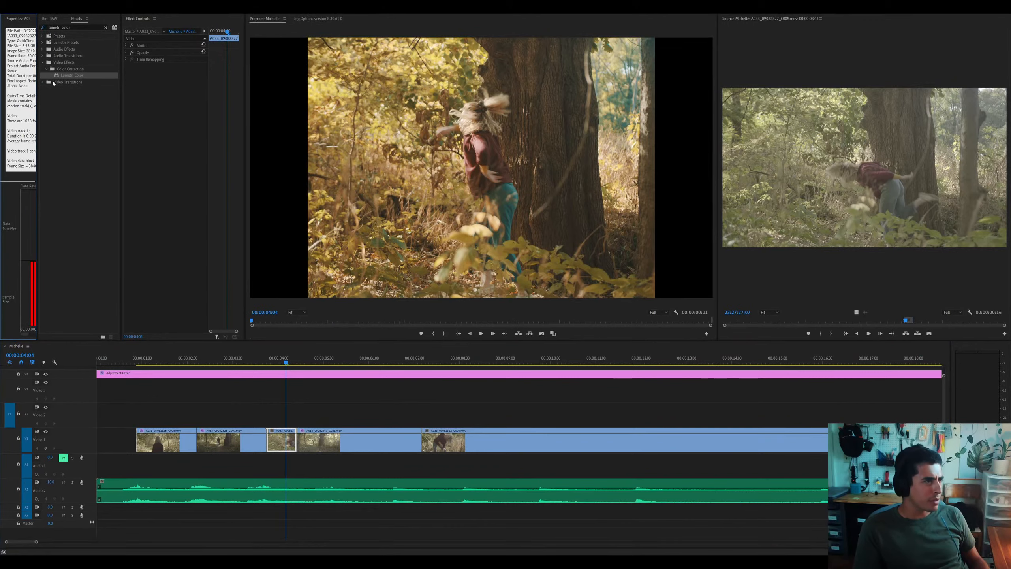
Close the Properties panel and slightly widen the Effects panel
key("ctrl+w")
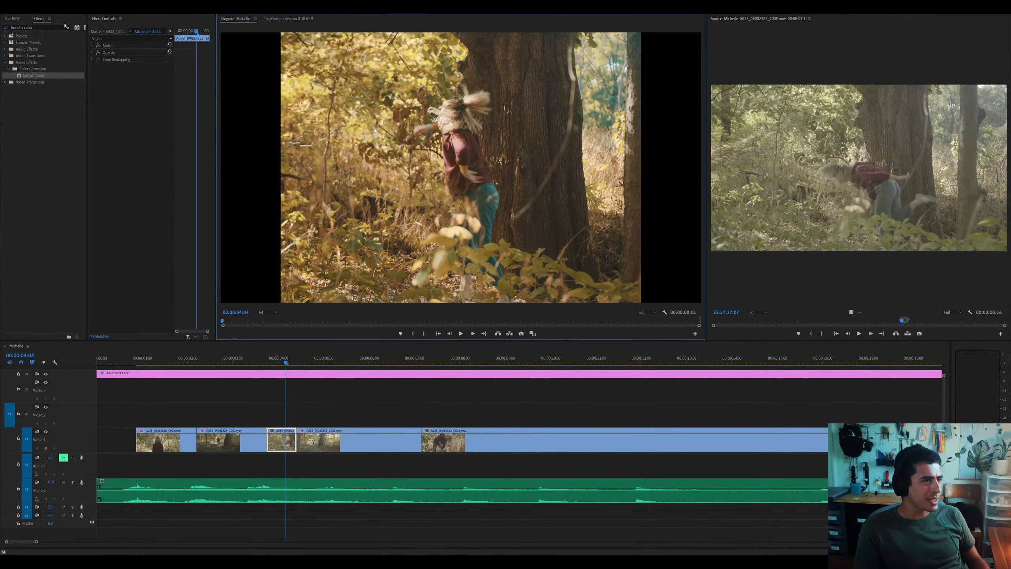
left_click_drag(88, 44, 101, 44)
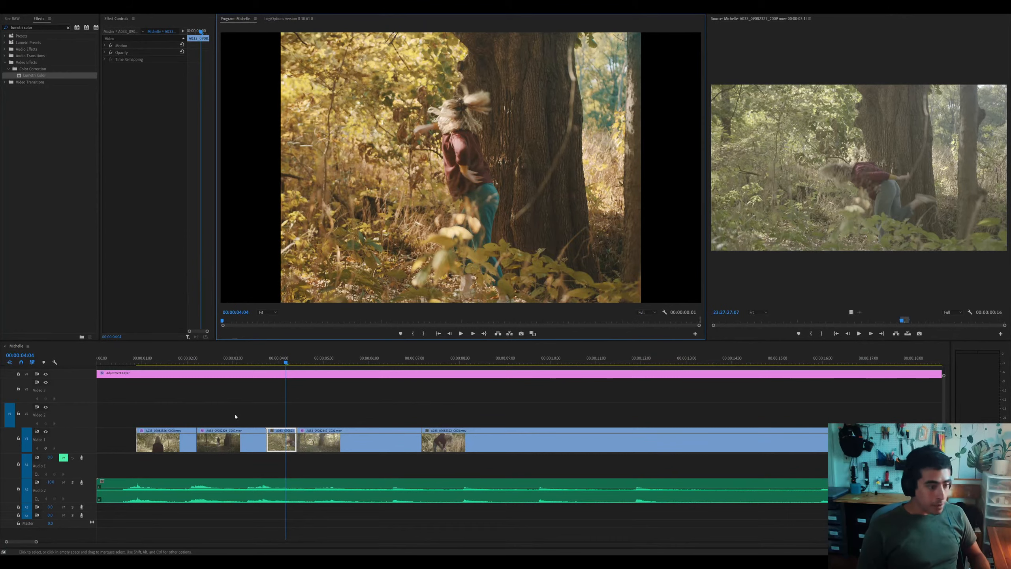
Roll the cut between the third and fourth clips later, giving the third clip a length of 00:00:01:03, and save the project
left_click(277, 439)
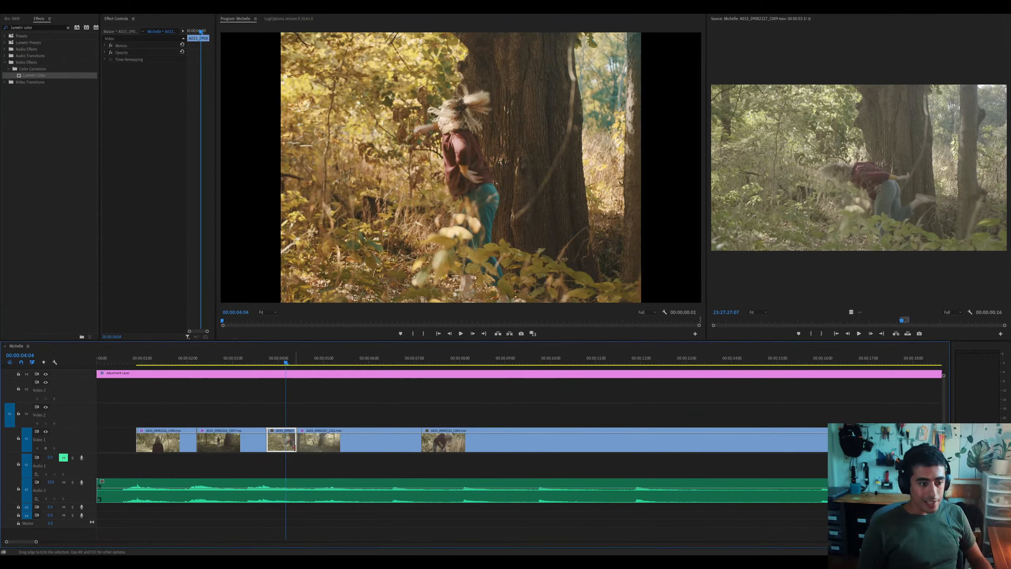
left_click_drag(299, 442, 317, 442)
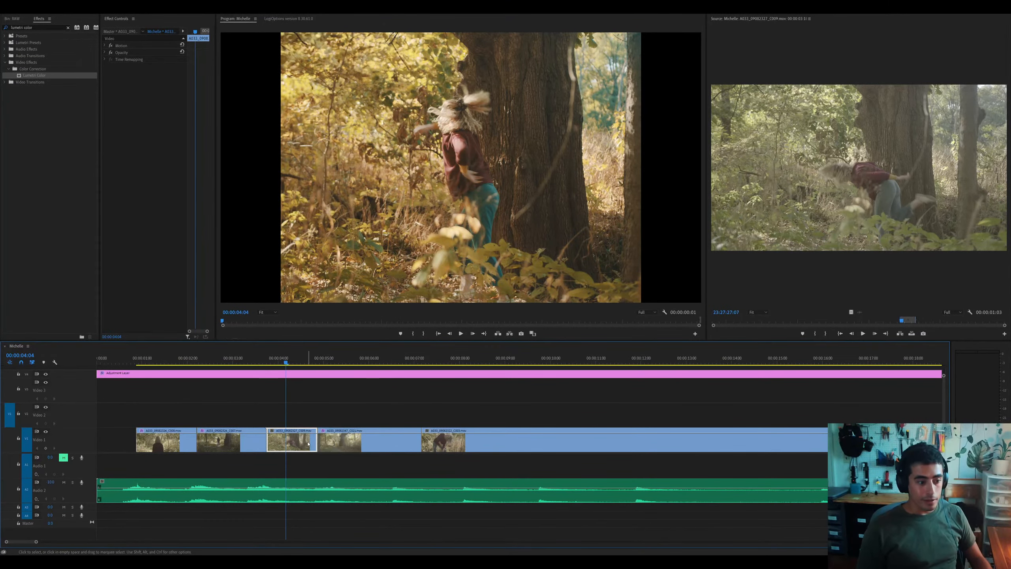
key("equal")
key("minus")
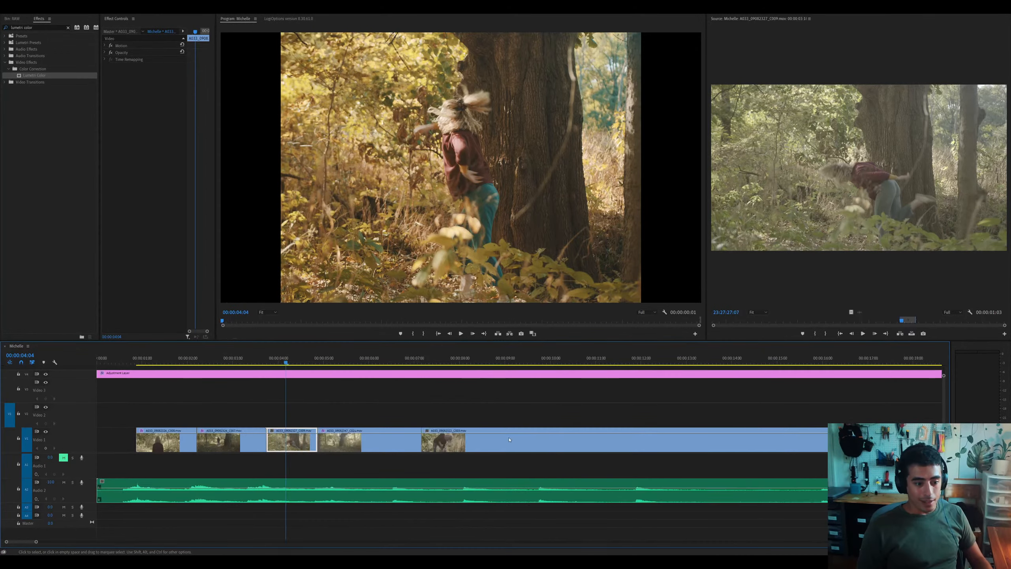
key("equal")
key("ctrl+s")
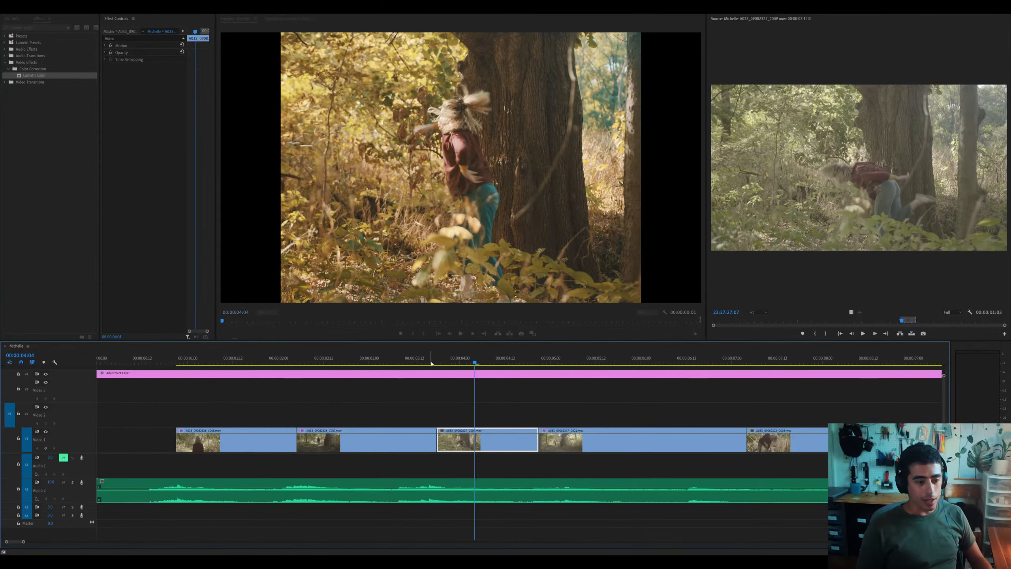
Play back the sequence from its beginning through the third clip into the fourth to check the cuts
left_click(432, 363)
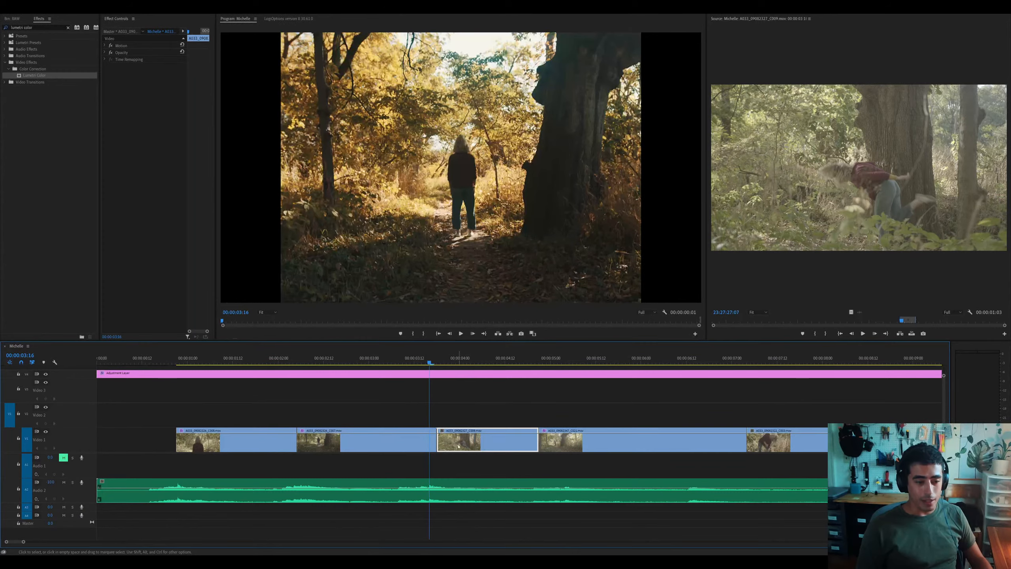
left_click_drag(458, 447, 457, 449)
left_click(380, 359)
key("space")
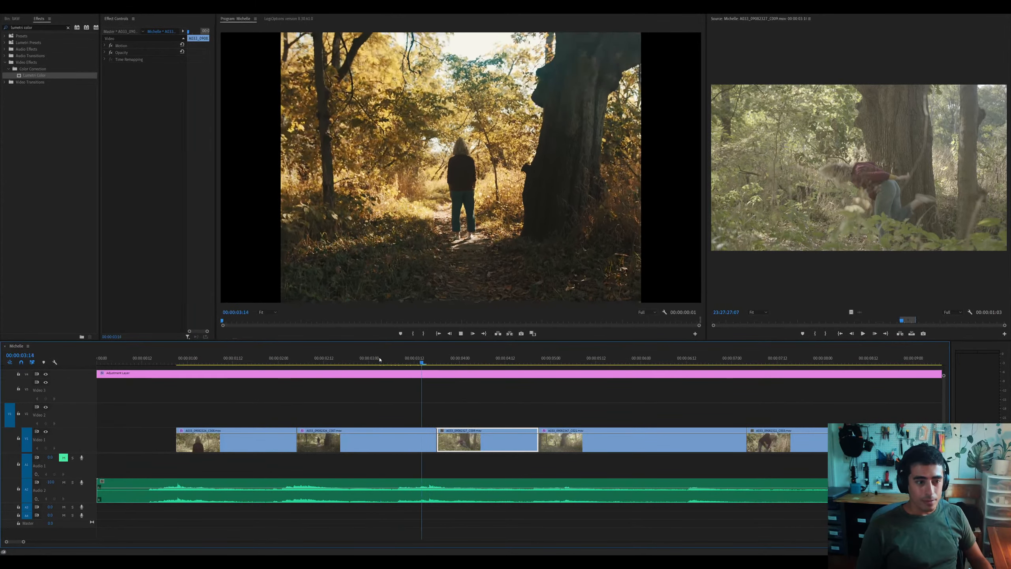
key("Home")
key("space")
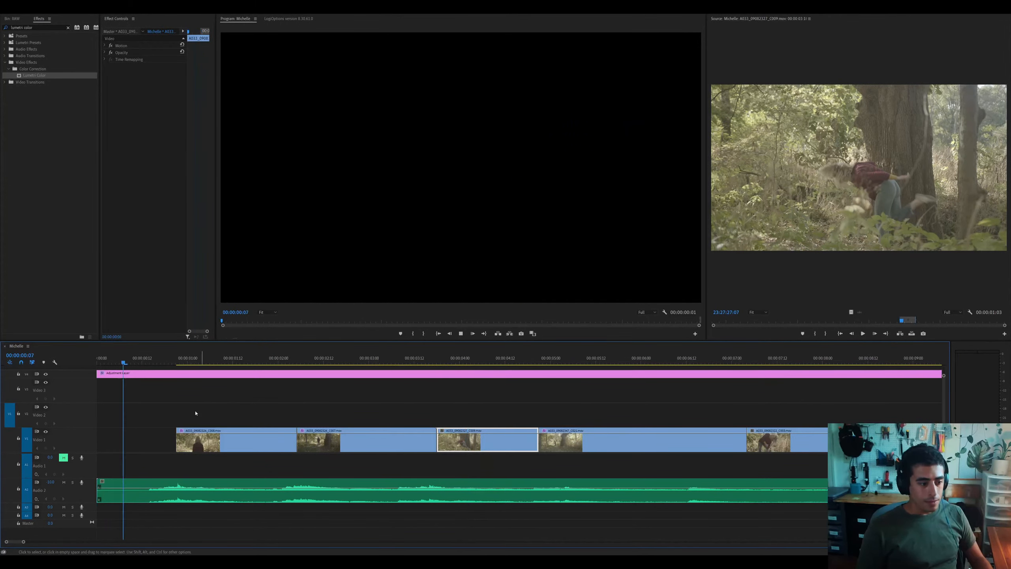
left_click(206, 448)
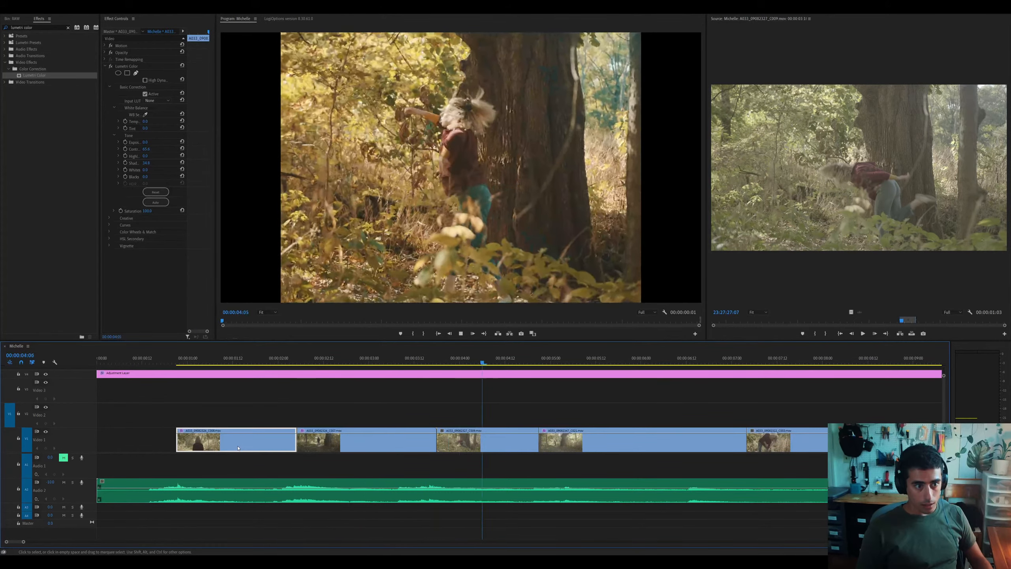
key("space")
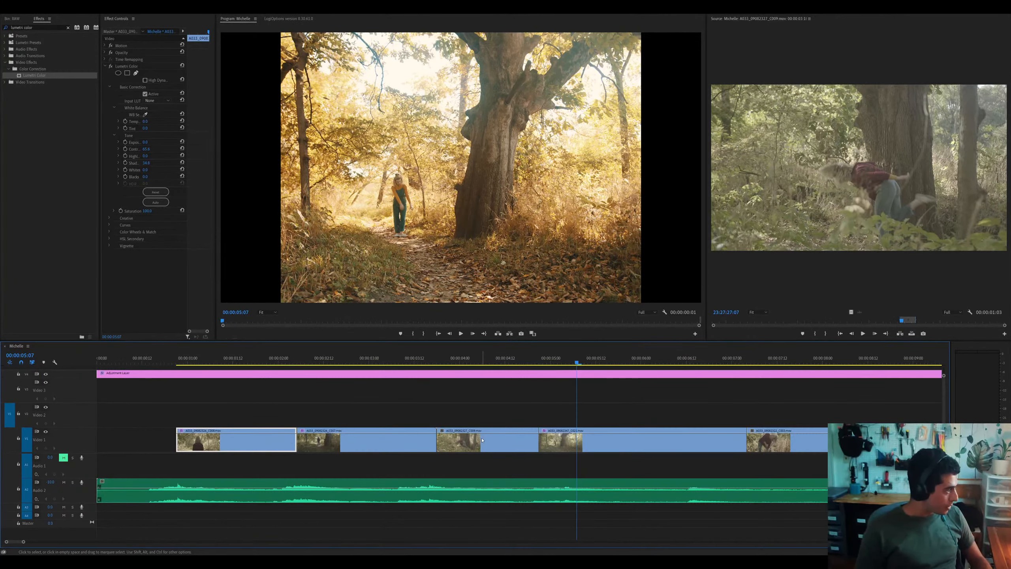
left_click(486, 443)
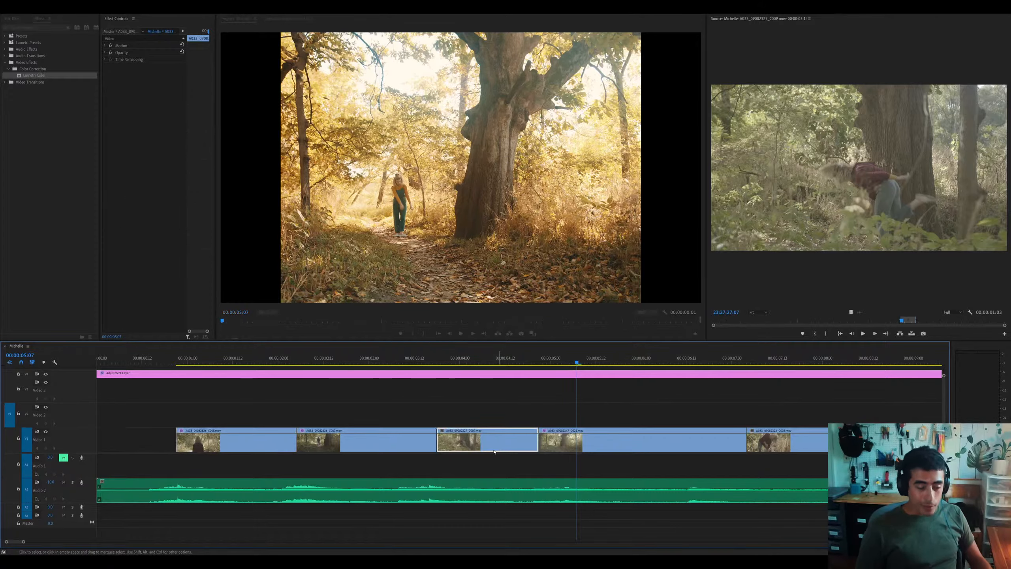
left_click(486, 359)
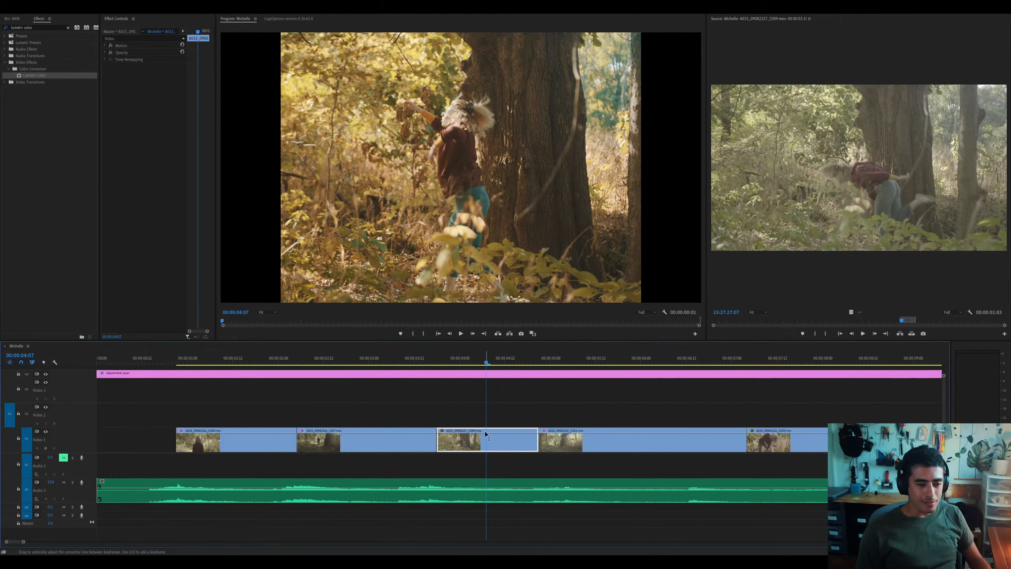
key("ctrl+r")
key("Escape")
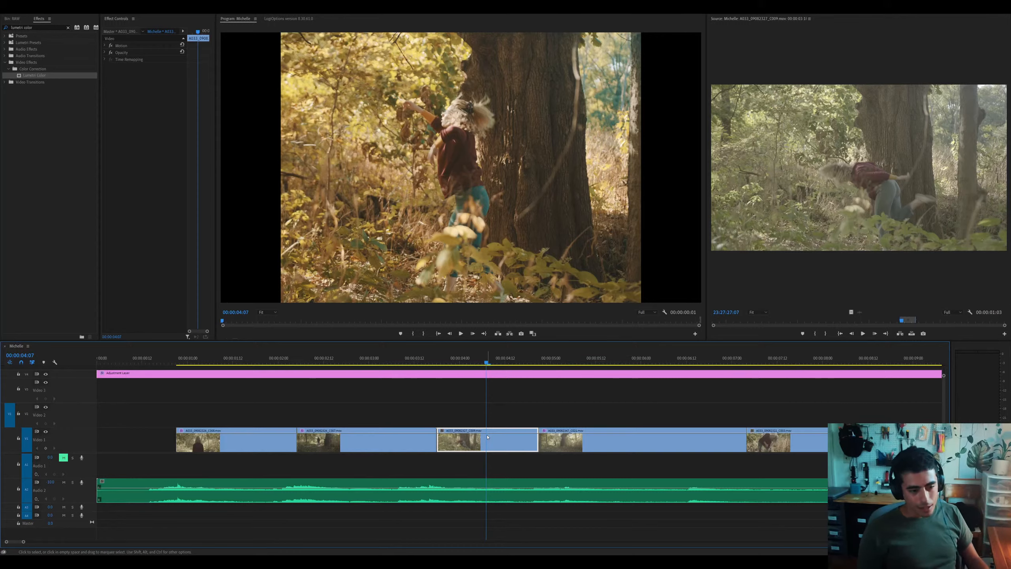
key("ctrl+r")
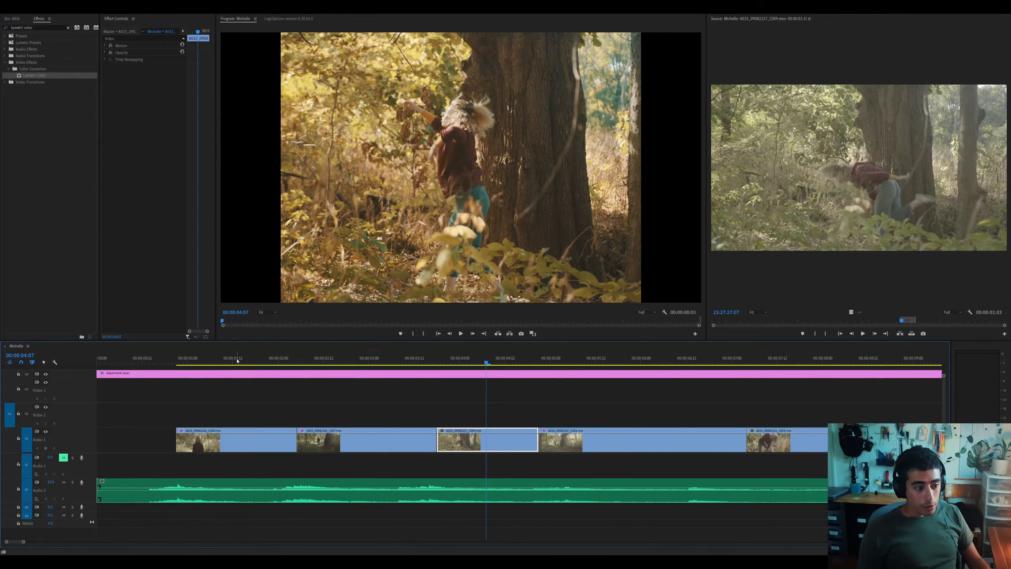
Regrade the second clip with its Lumetri Color effect at 00:00:02:22, raising Contrast and Shadows and lowering Highlights
left_click(237, 358)
left_click(376, 358)
mouse_move(376, 358)
left_mouse_down()
mouse_move(428, 359)
mouse_move(362, 358)
left_mouse_up()
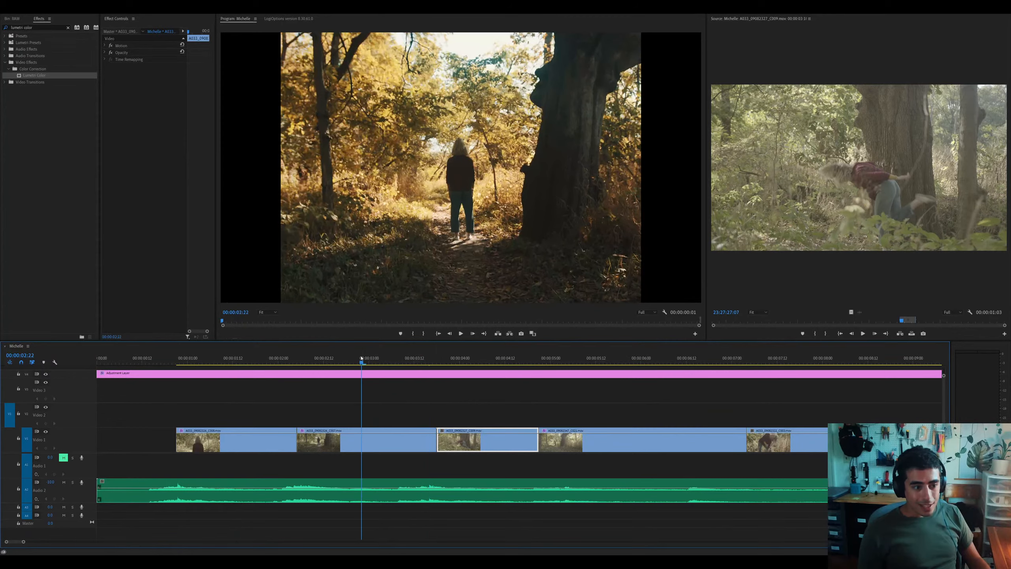
left_click(372, 448)
key("ctrl+v")
key("ctrl+z")
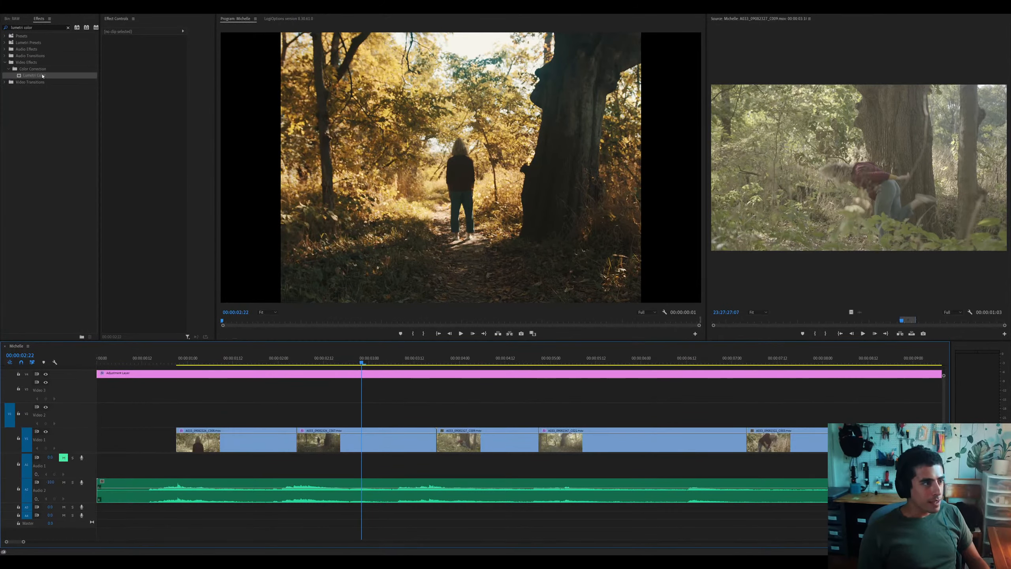
left_click(310, 449)
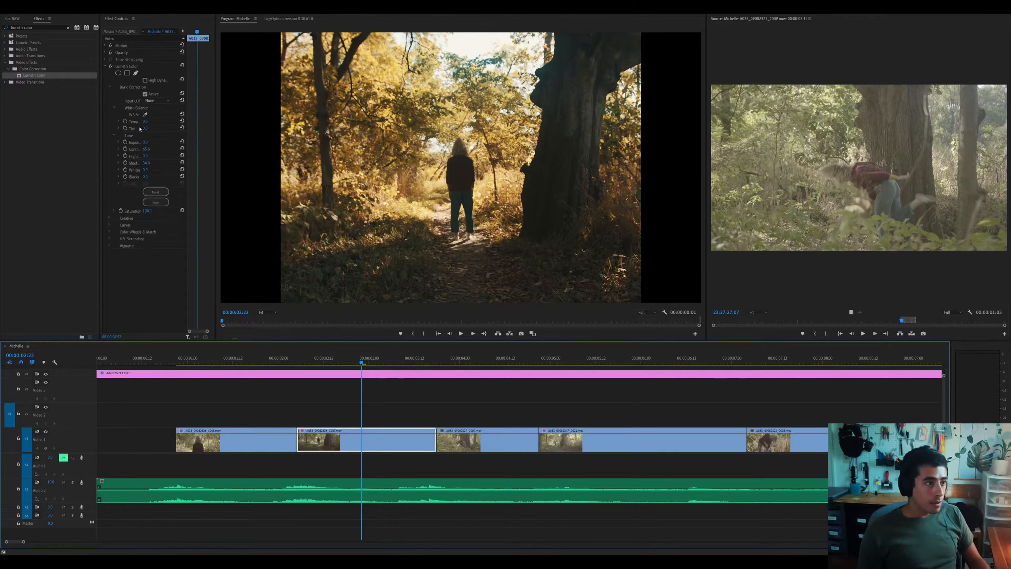
left_click(124, 66)
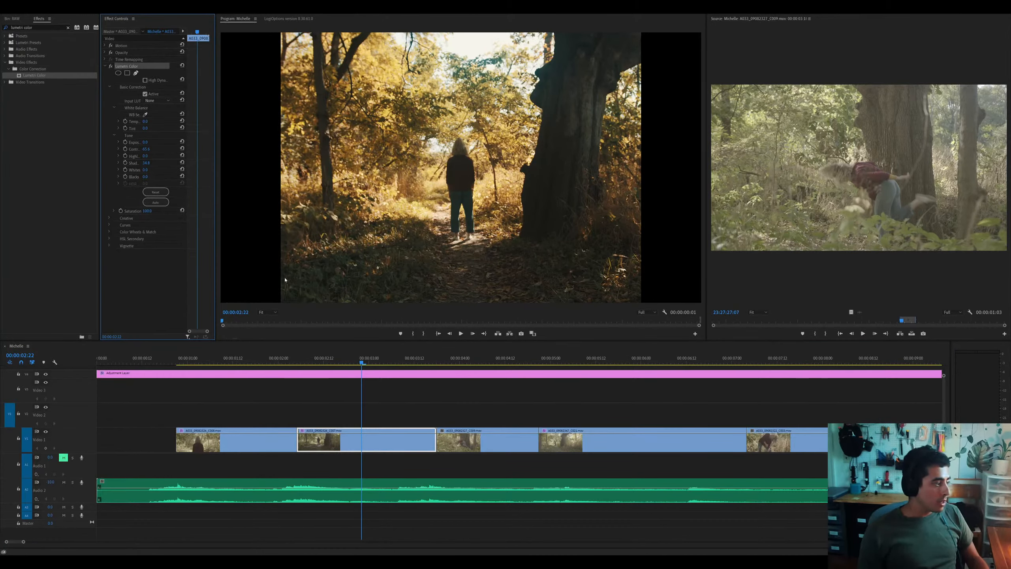
left_click(469, 440)
left_click(382, 442)
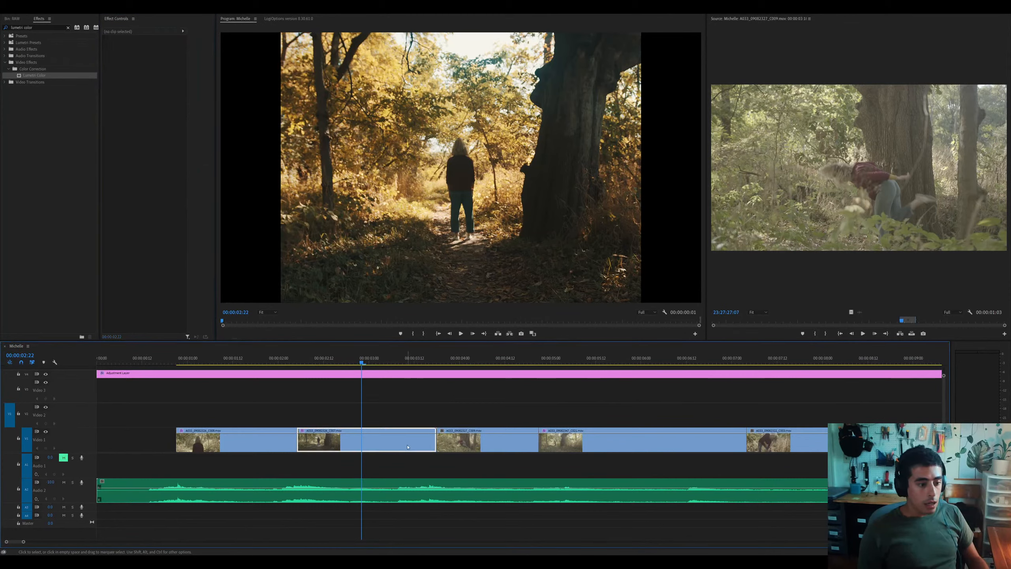
left_click(124, 67)
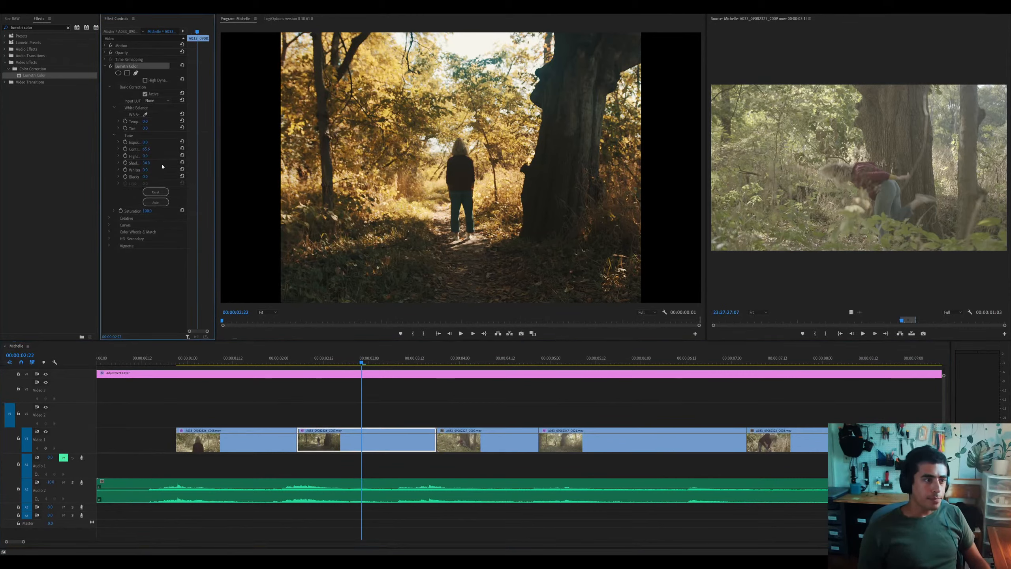
mouse_move(146, 162)
left_mouse_down()
mouse_move(187, 163)
mouse_move(171, 149)
mouse_move(161, 158)
left_mouse_up()
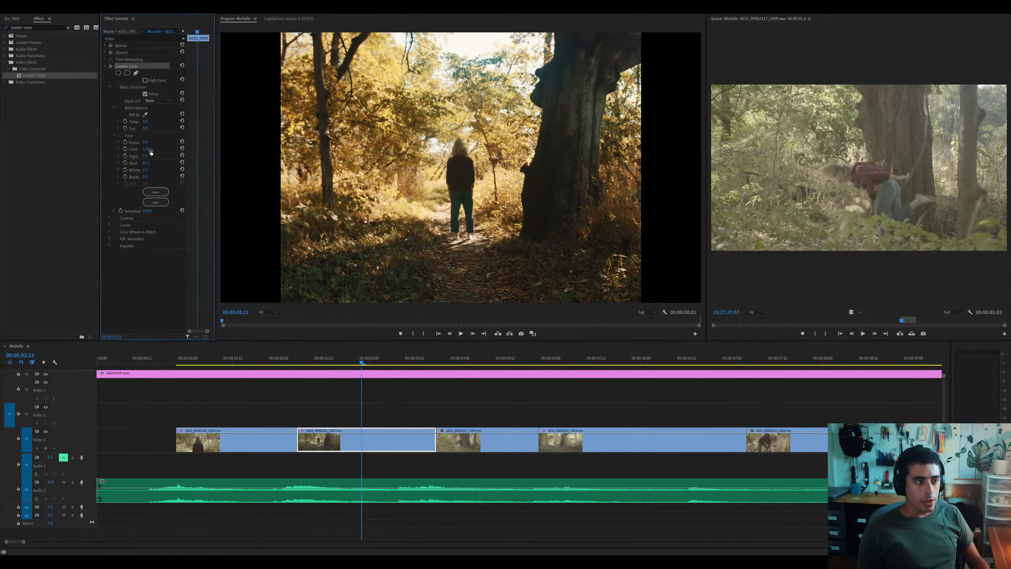
mouse_move(145, 156)
left_mouse_down()
mouse_move(116, 156)
mouse_move(167, 149)
mouse_move(157, 162)
left_mouse_up()
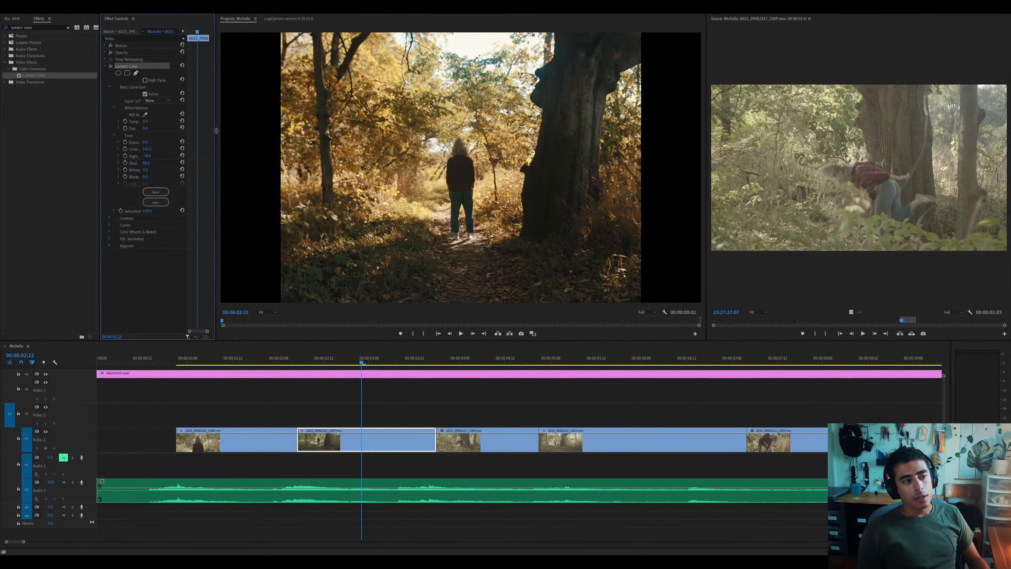
Widen the Effects panel and fine-tune the Contrast and Highlights of the second clip's Lumetri Color effect
left_click_drag(217, 133, 253, 134)
left_click_drag(99, 129, 138, 132)
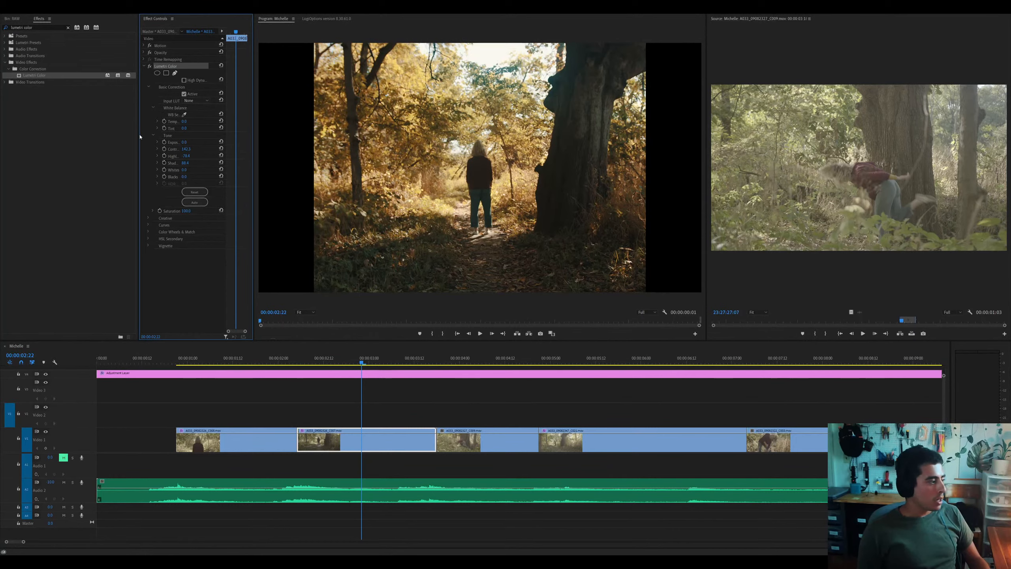
left_click_drag(186, 149, 188, 156)
Play back the regraded second clip and the cuts into the third and fourth clips
left_click(277, 358)
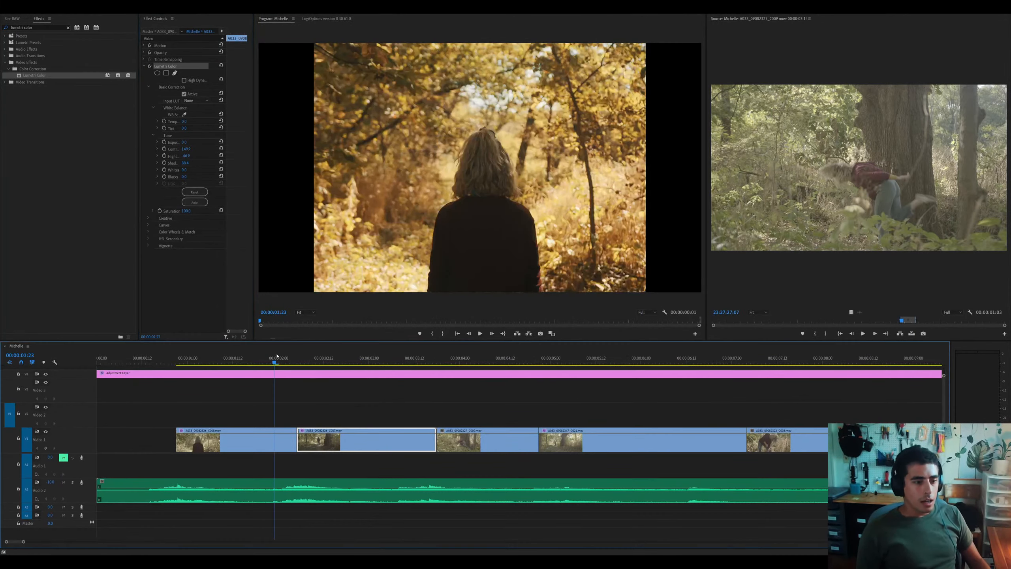
key("space")
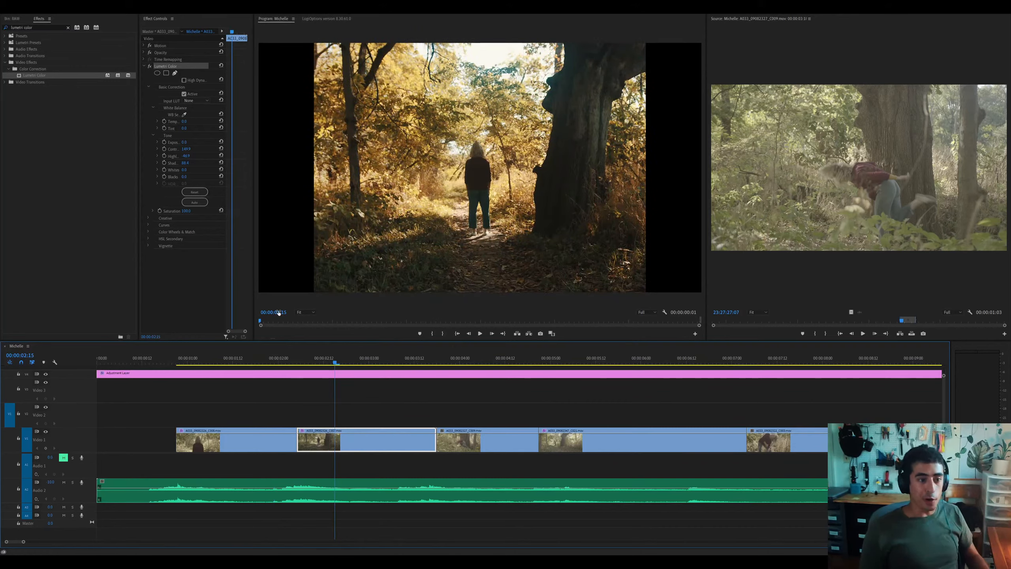
left_click(404, 360)
key("space")
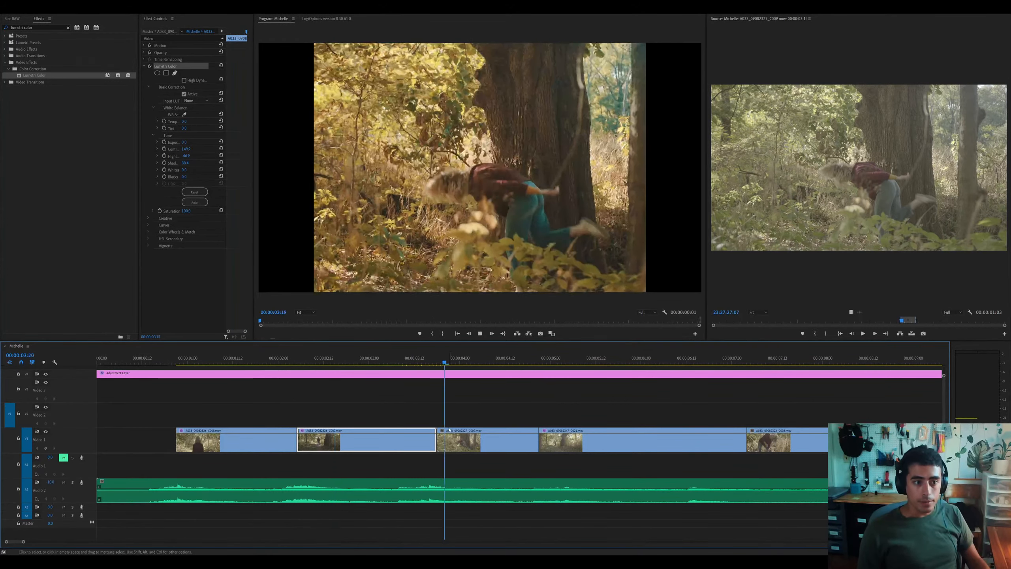
key("space")
left_click(479, 448)
key("space")
key("minus")
key("minus")
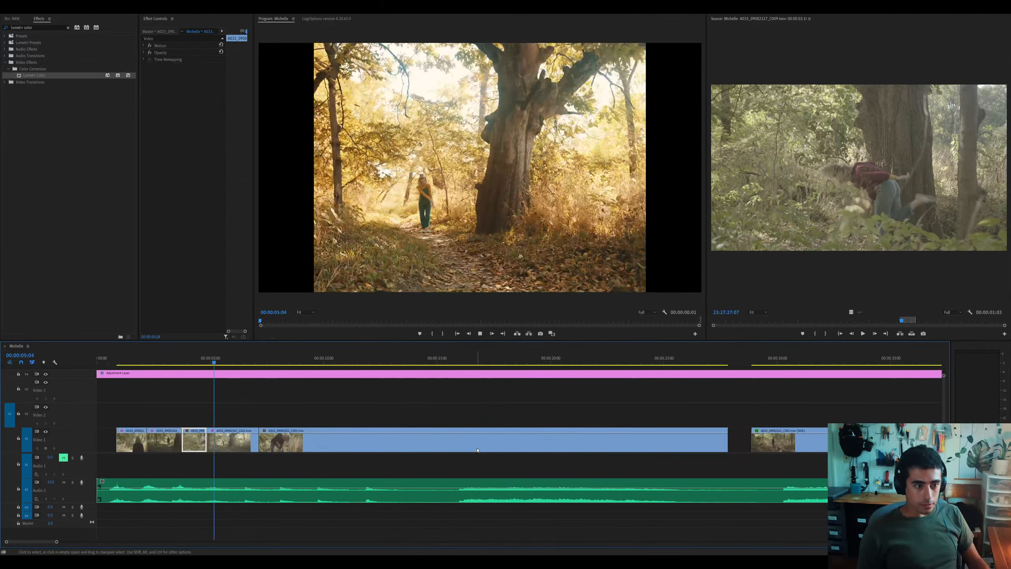
Remove the fourth clip from the timeline and extend the third clip to fill the gap up to the next clip
key("space")
left_click(233, 440)
key("Delete")
key("ctrl+z")
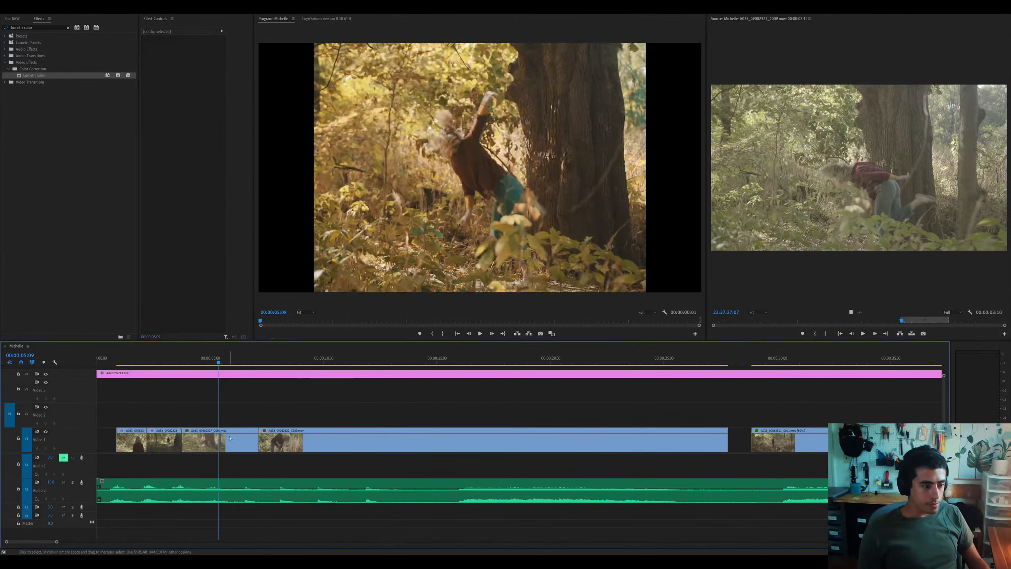
Review the extended third clip, split it at about 00:00:06:00 and delete the remainder after the cut
key("space")
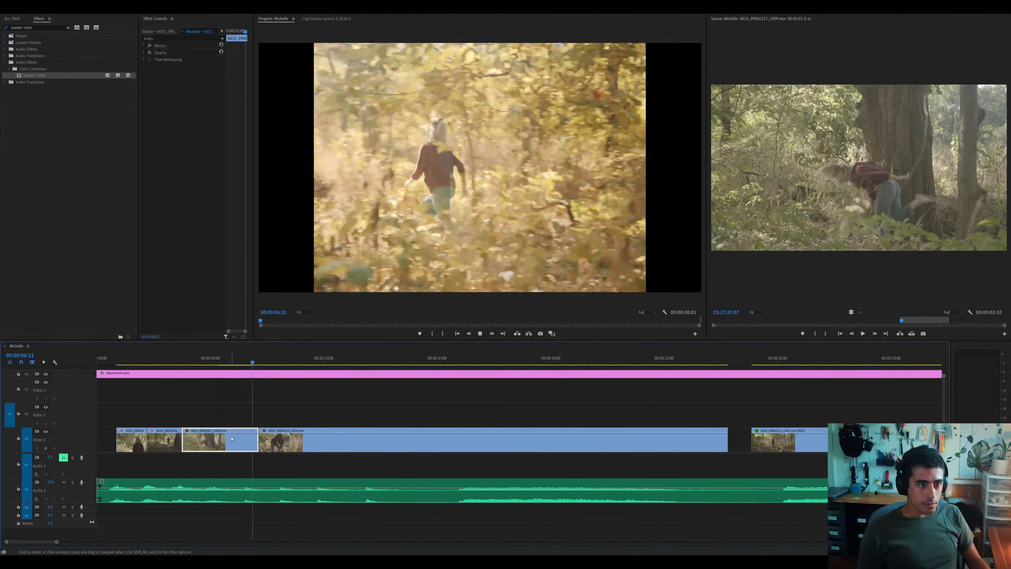
key("equal")
left_click(307, 359)
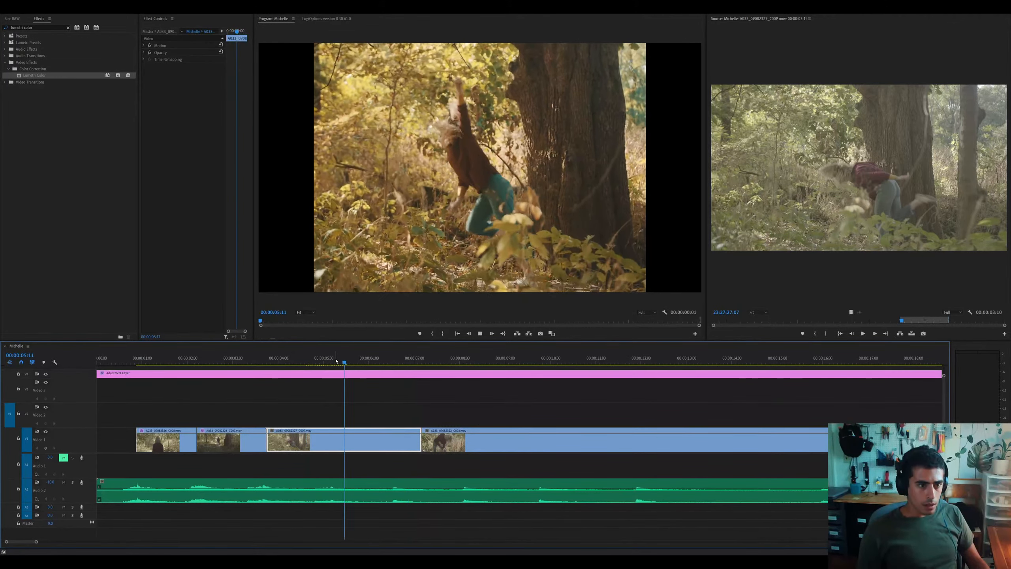
key("space")
key("ctrl+k")
left_click(395, 437)
key("Delete")
Move the shortened third clip up against the following clip and extend its start back to the end of the second clip
left_click(307, 361)
key("space")
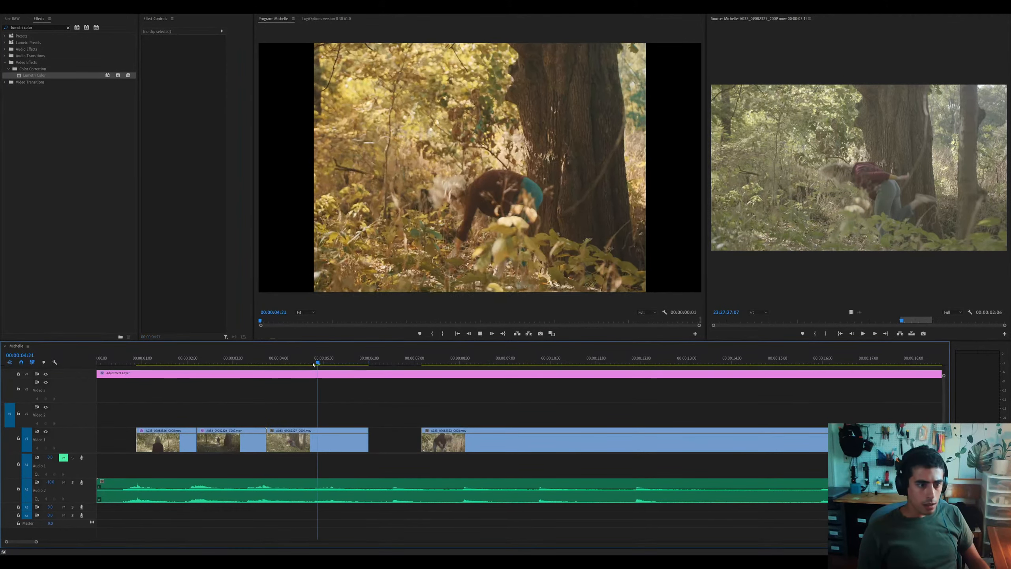
left_click(255, 360)
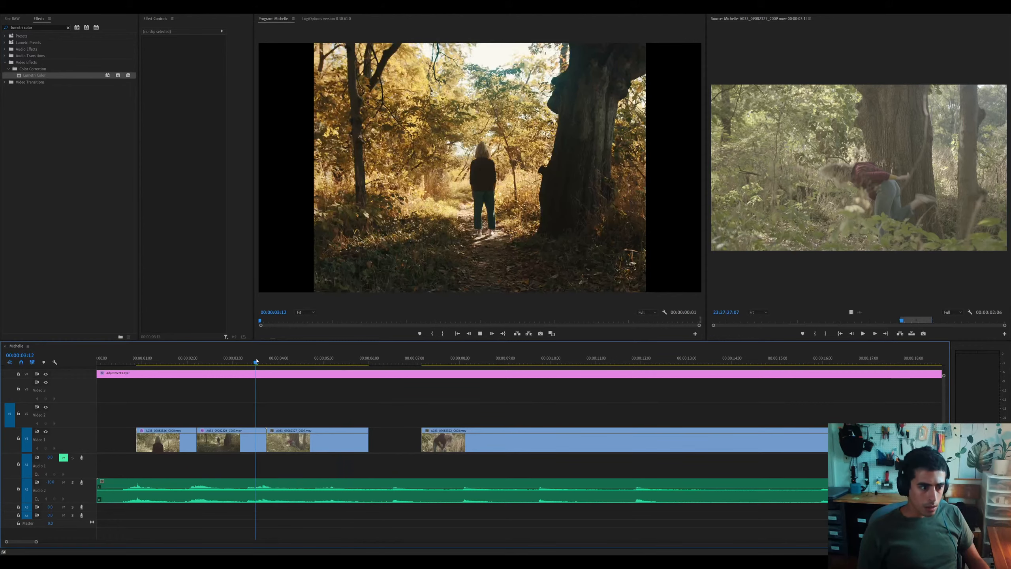
key("space")
left_click_drag(334, 440, 388, 441)
left_click_drag(322, 441, 267, 441)
Play back the recut third clip and examine earlier footage of the same shot in the Source Monitor
key("space")
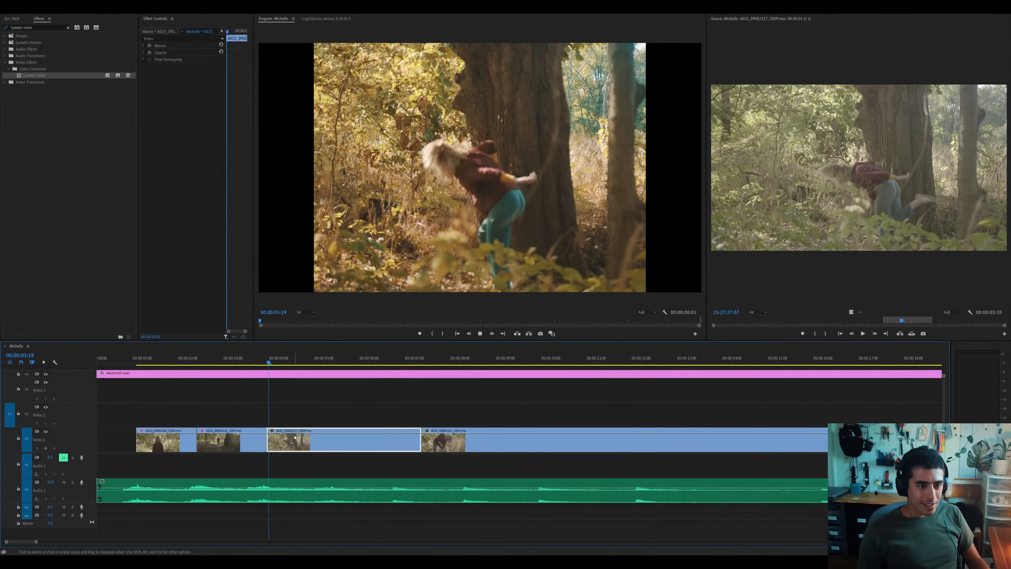
left_click(889, 283)
left_click_drag(898, 320, 855, 322)
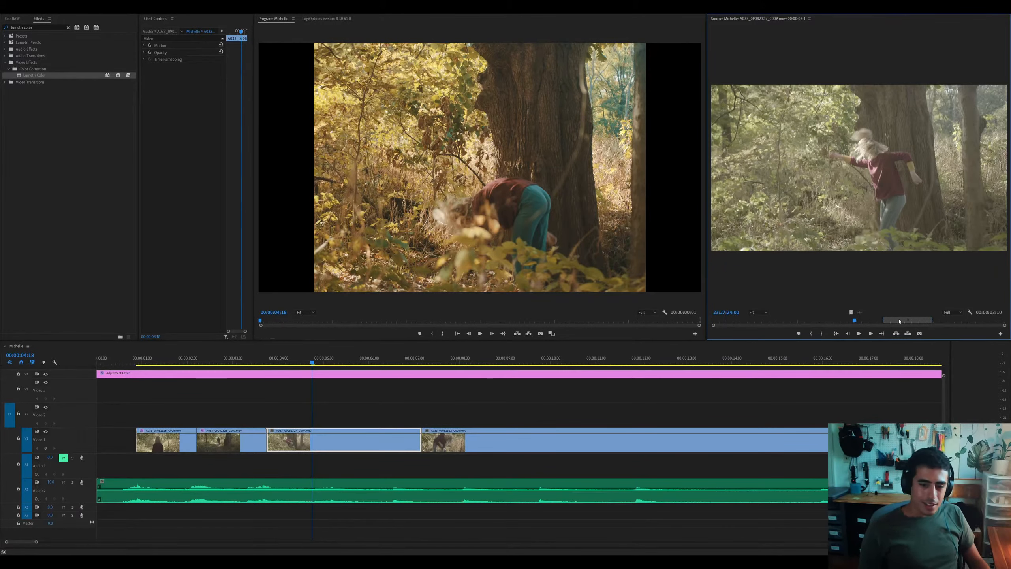
Slip the third clip to an earlier part of its source footage and play back the sequence across its cuts
left_click_drag(903, 320, 883, 321)
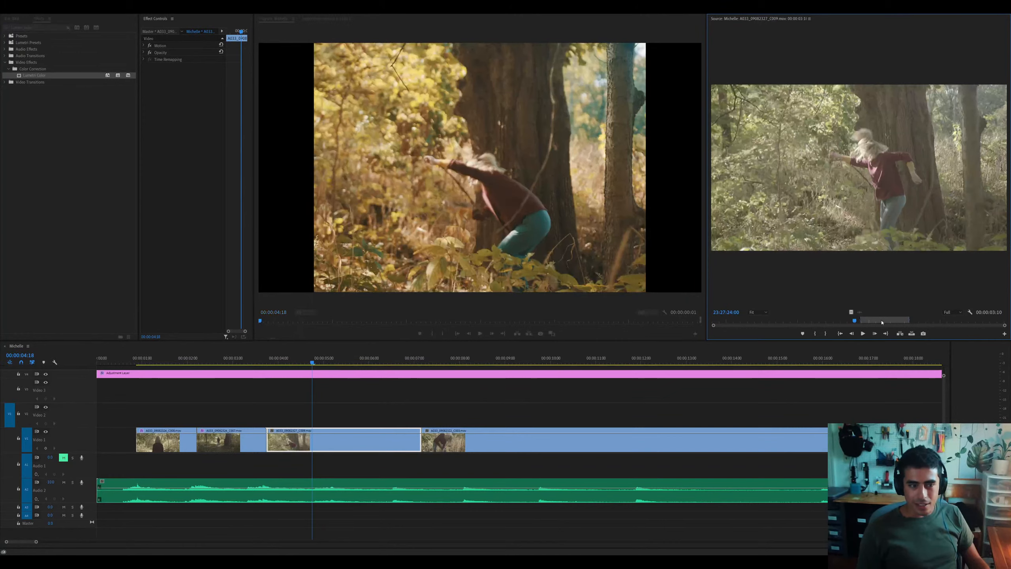
key("Up")
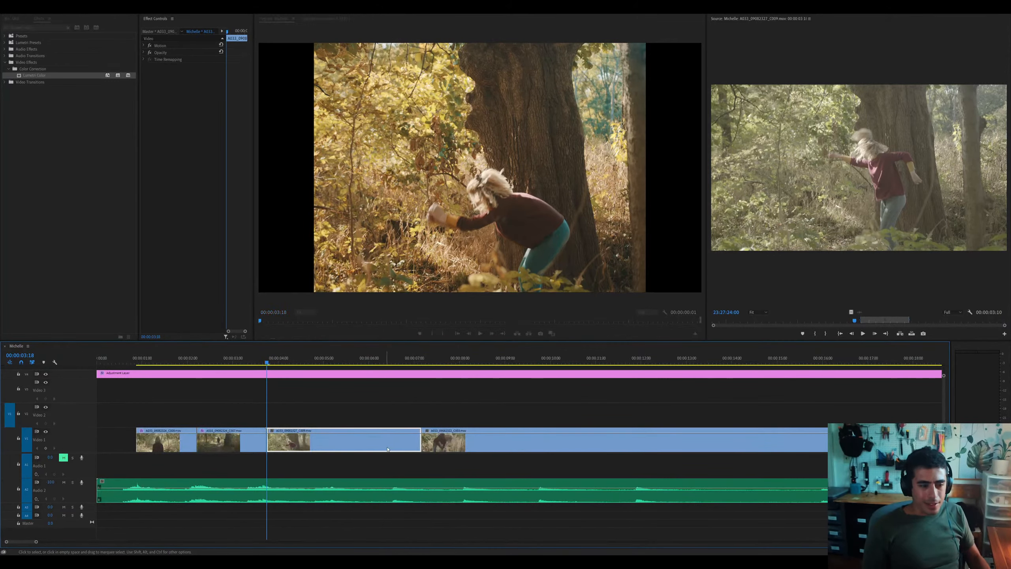
left_click(250, 363)
key("space")
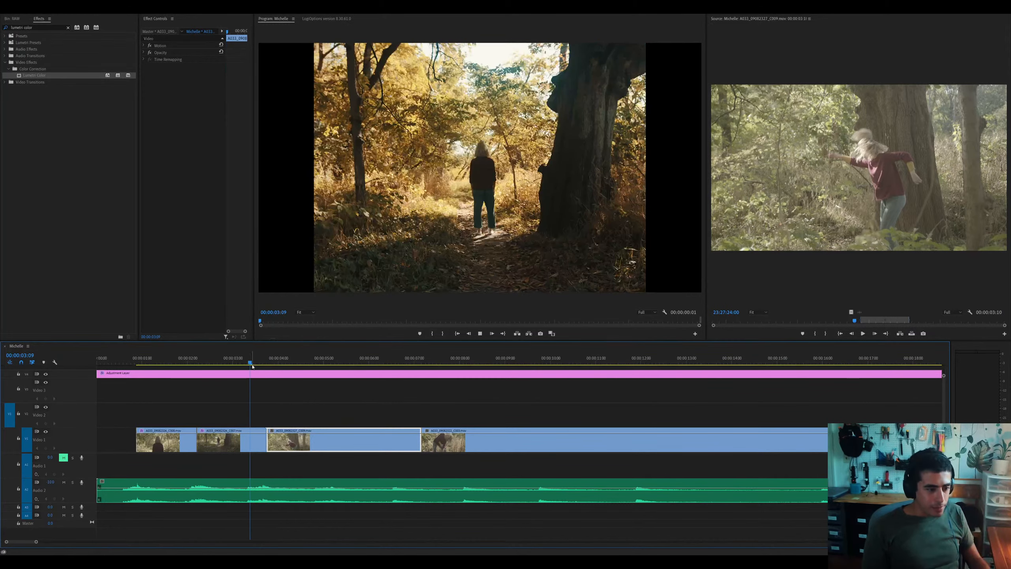
key("minus")
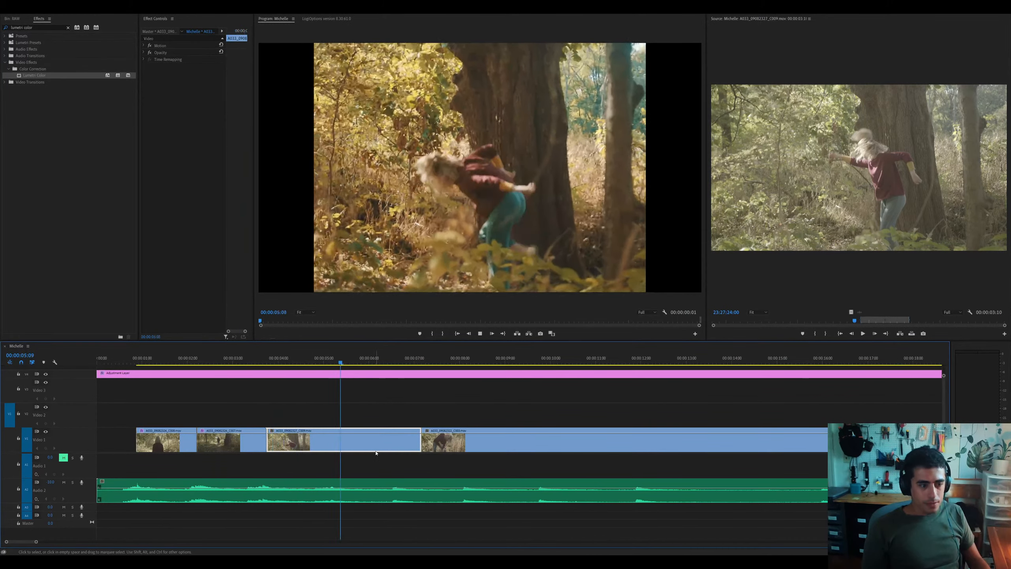
key("equal")
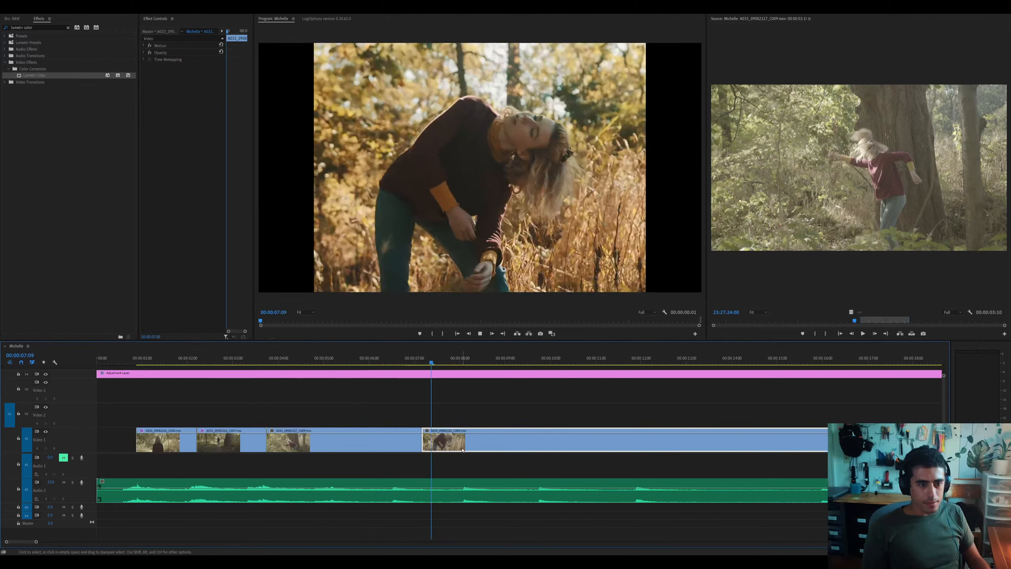
key("space")
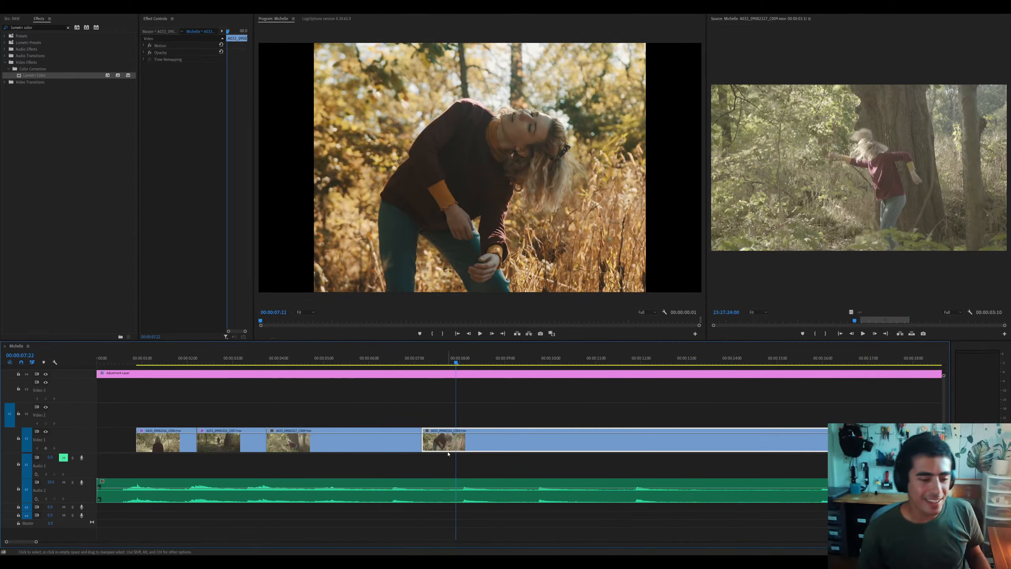
Move the fourth clip earlier to start at about 00:00:06:12, overwriting the third clip's end, and play back the new cut
left_click(367, 358)
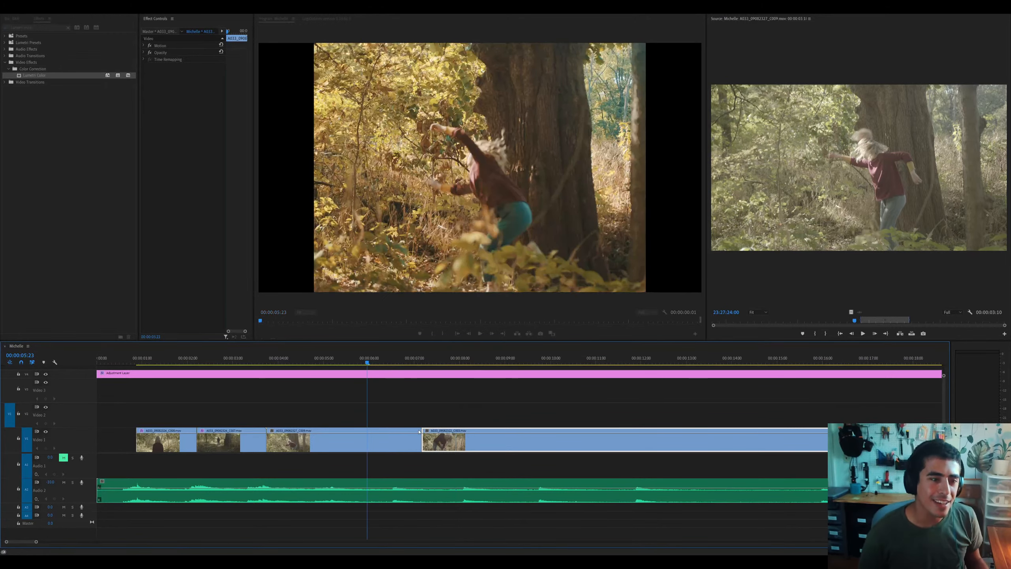
left_click_drag(425, 445, 391, 446)
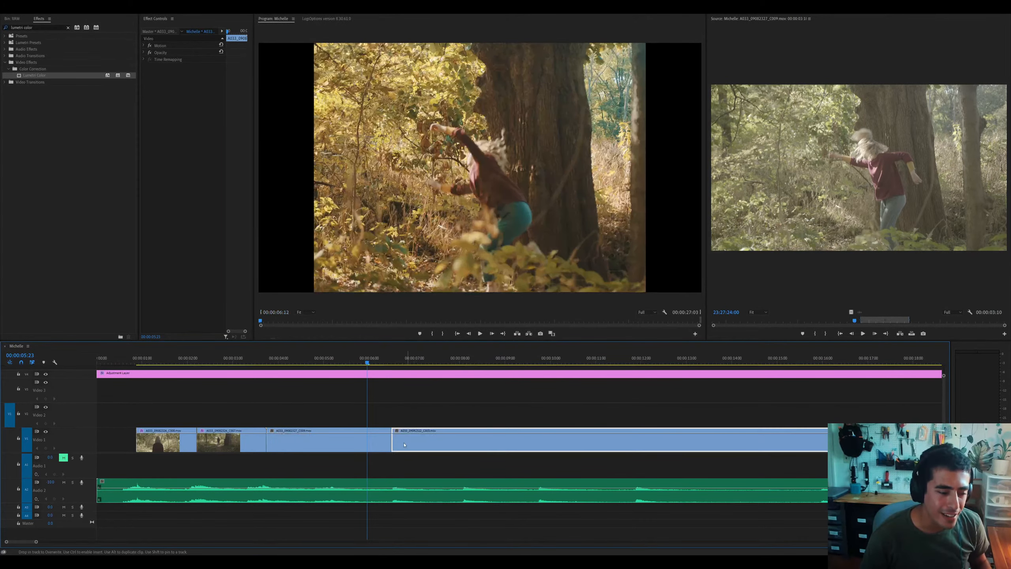
left_click(376, 443)
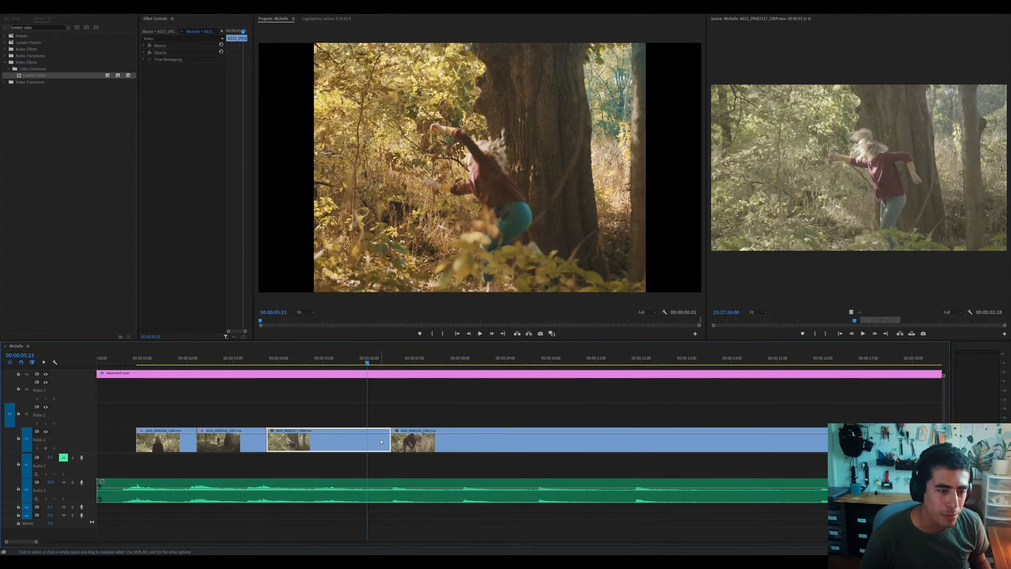
left_click(344, 362)
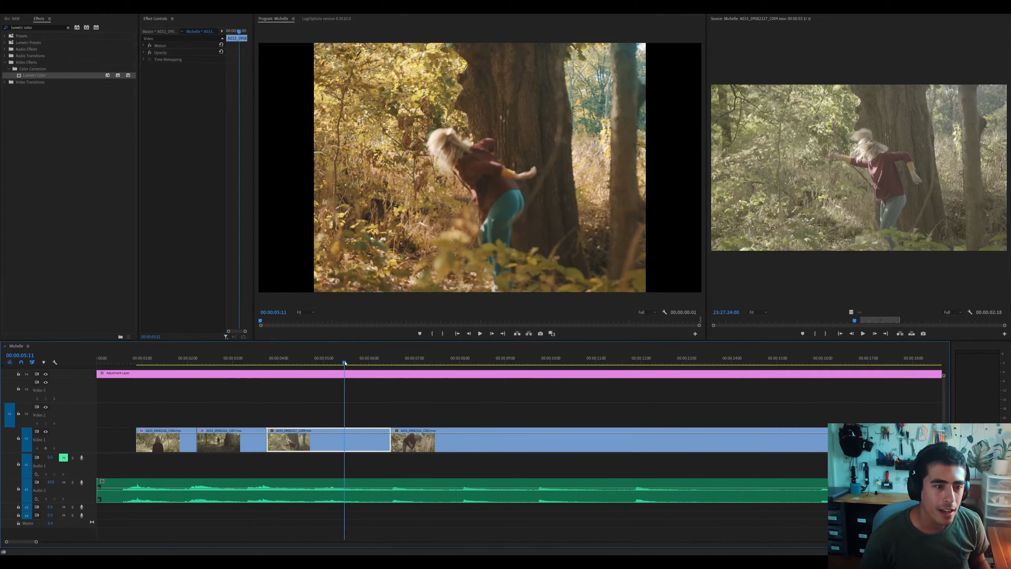
left_click(388, 409)
left_click(267, 363)
key("space")
Split the fourth clip at 00:00:13:06 and delete the remainder after the cut
left_click(435, 449)
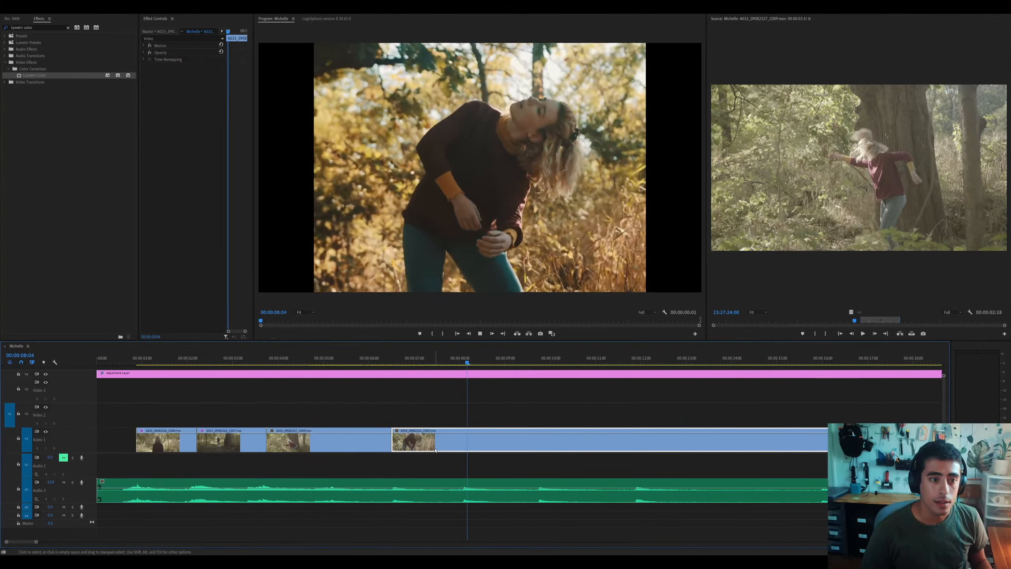
key("minus")
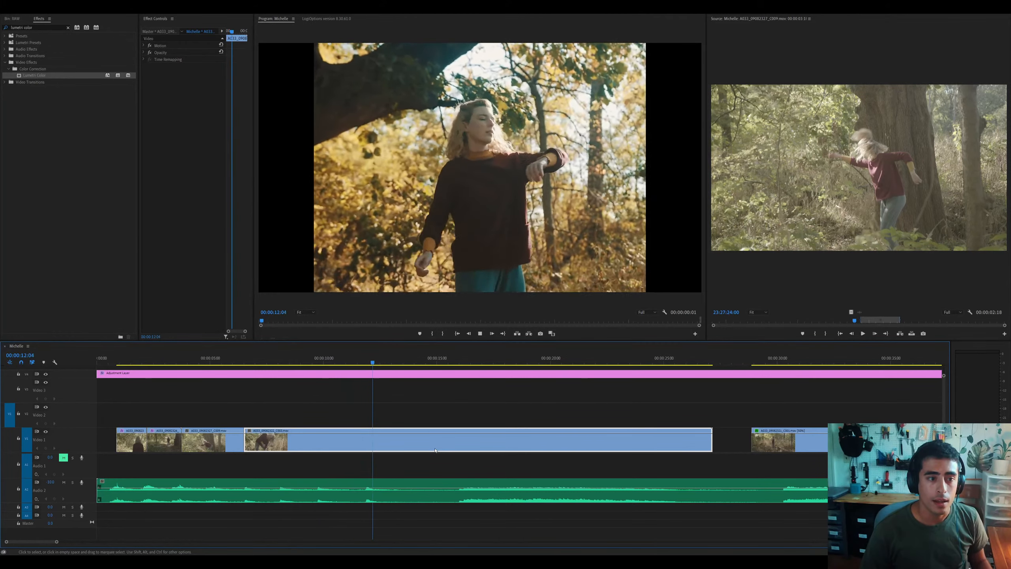
key("space")
key("ctrl+k")
key("minus")
key("Delete")
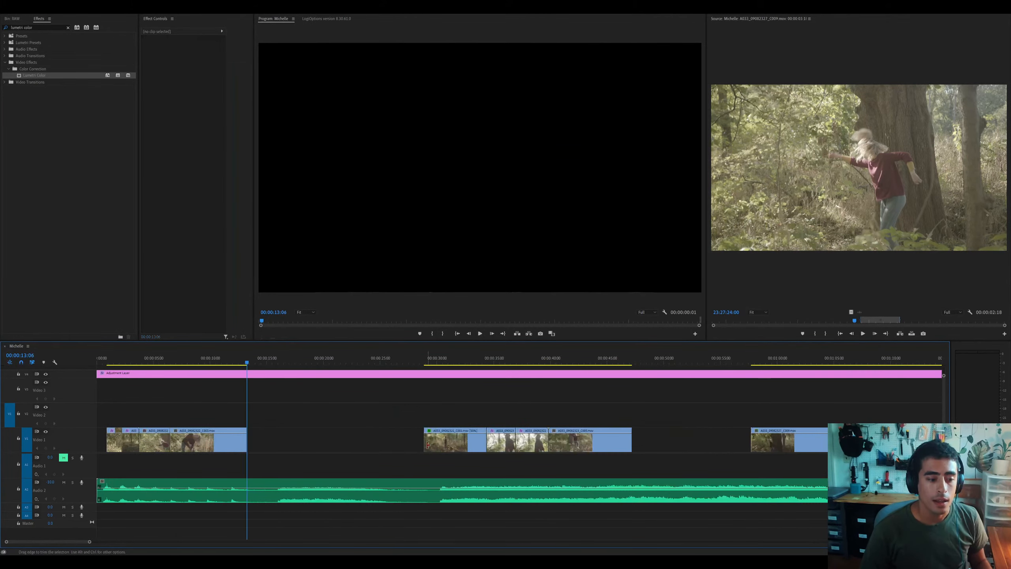
Browse the RAW bin to its end and load the C010 clip of the tree branches into the Source Monitor
left_click(237, 434)
left_click(12, 19)
key("shift+3")
key("equal")
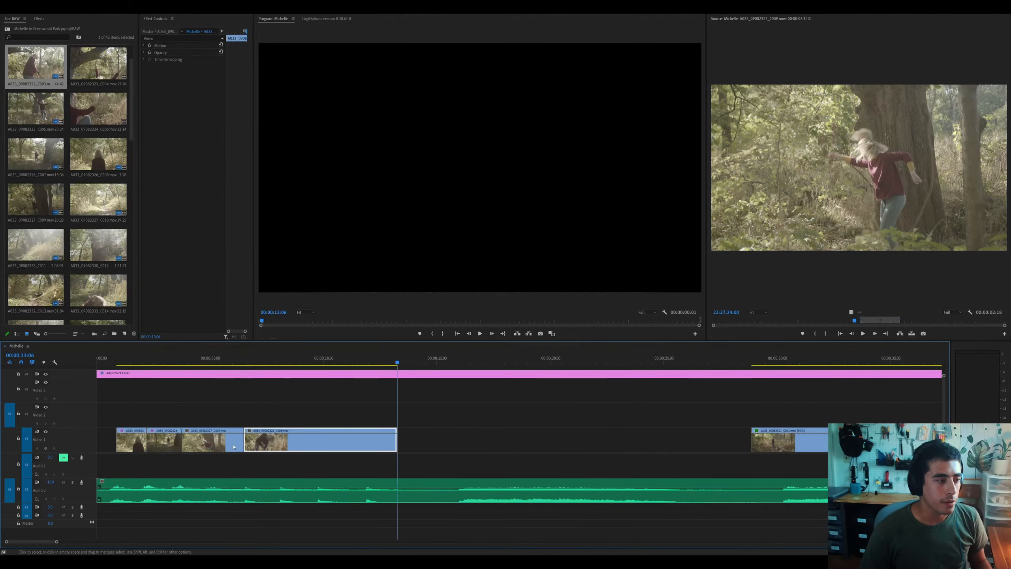
scroll(56, 173, "down", 2)
scroll(56, 173, "down", 5)
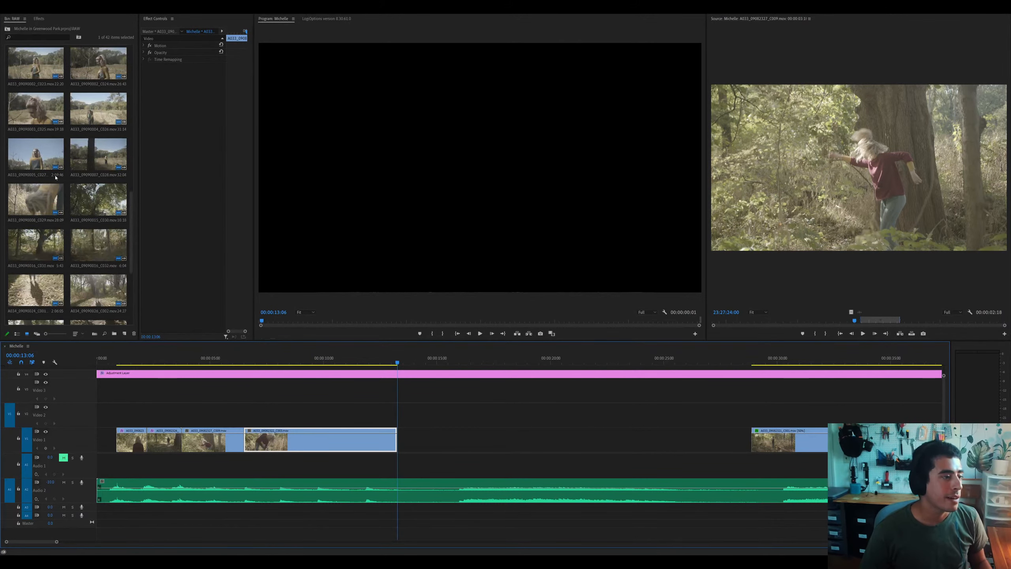
scroll(129, 264, "down", 1)
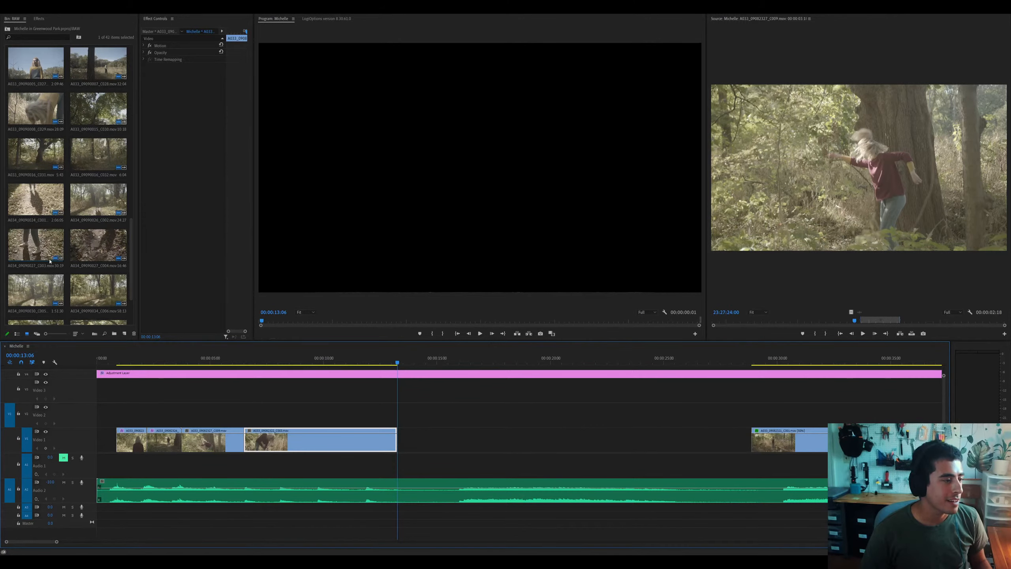
scroll(91, 256, "down", 1)
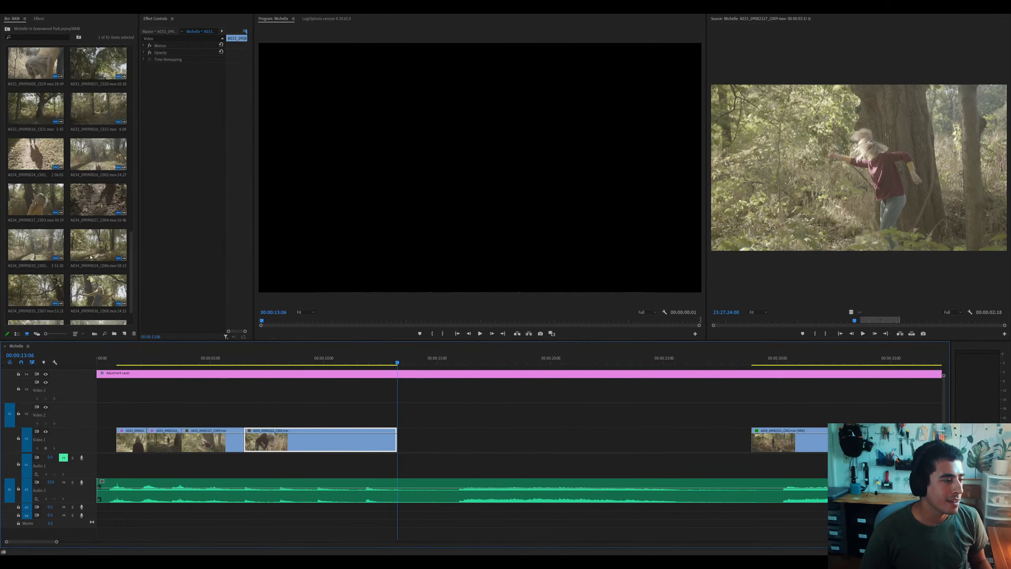
scroll(95, 258, "down", 1)
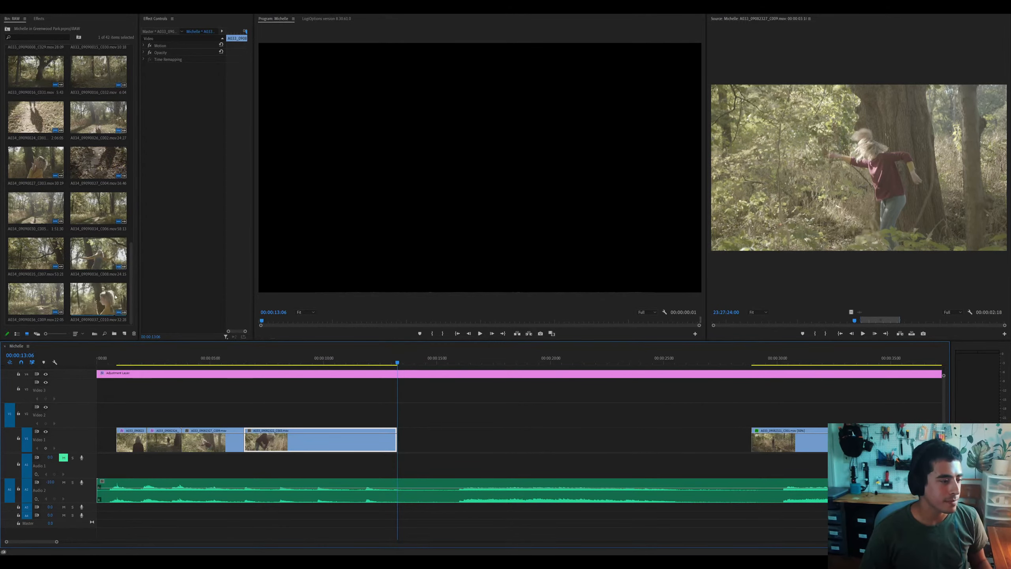
left_click(98, 303)
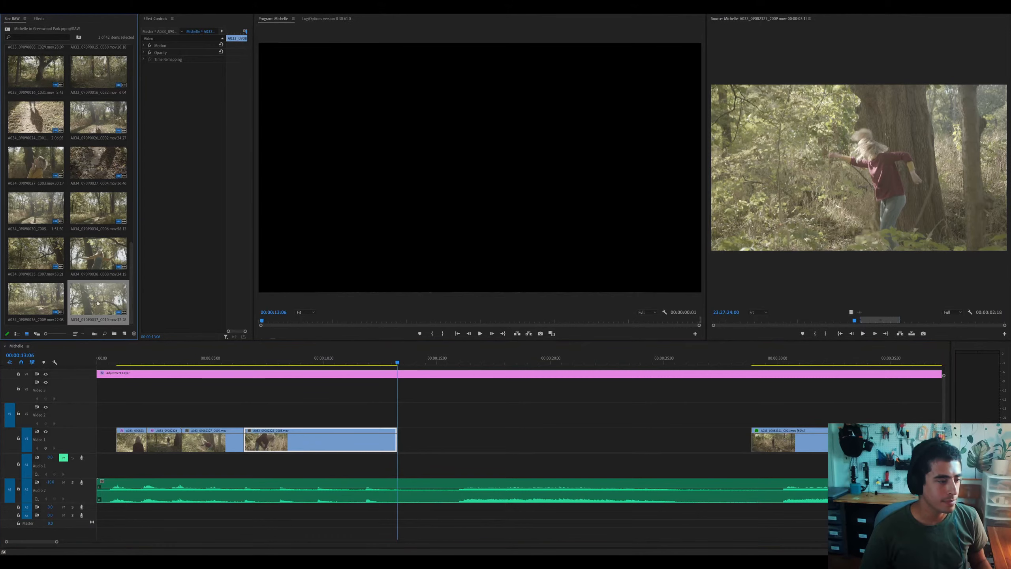
left_click_drag(109, 307, 952, 250)
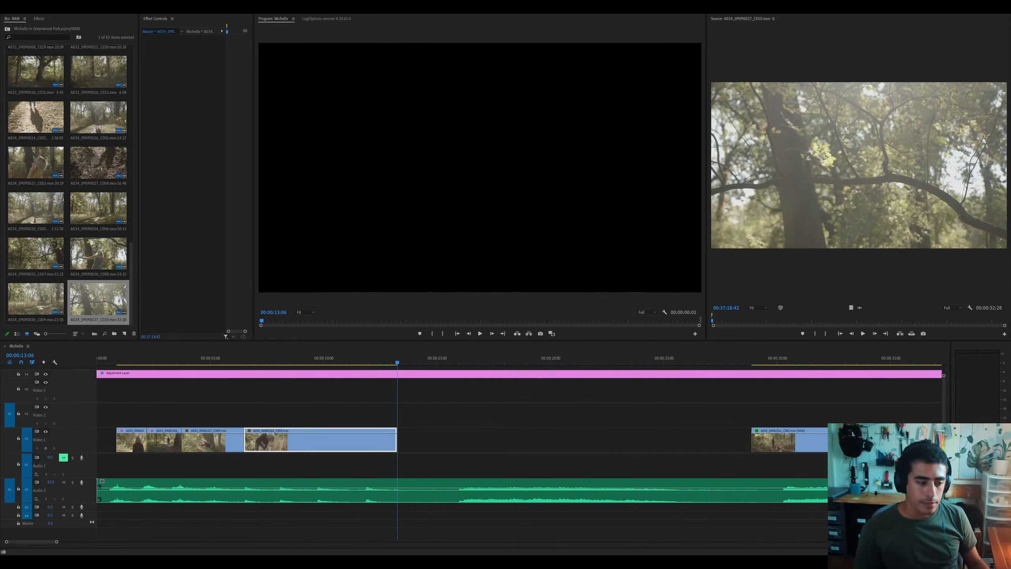
Close the gap between the fourth clip and the following clips, and play back the start of the fifth clip
left_click(310, 442)
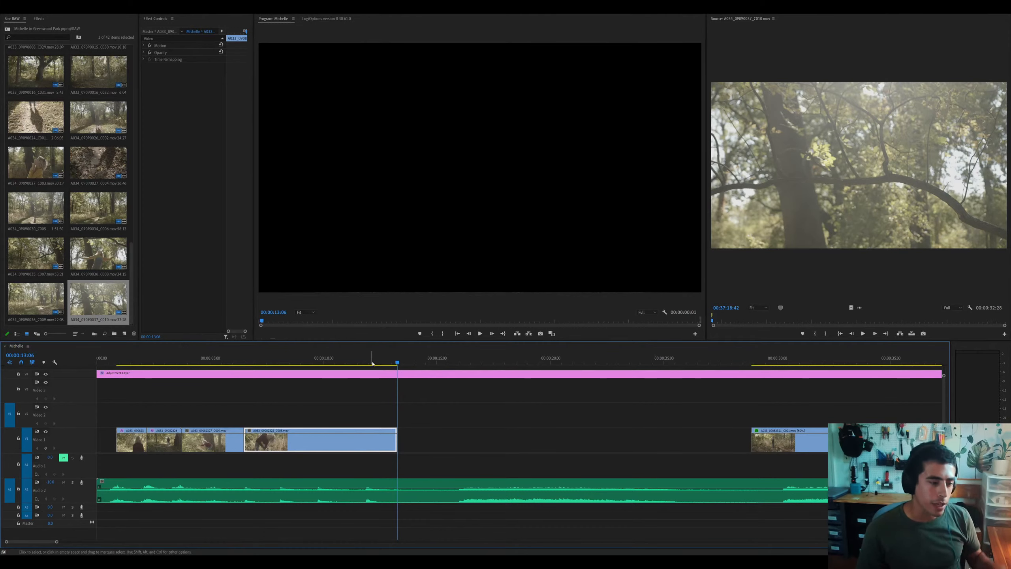
left_click_drag(372, 363, 366, 362)
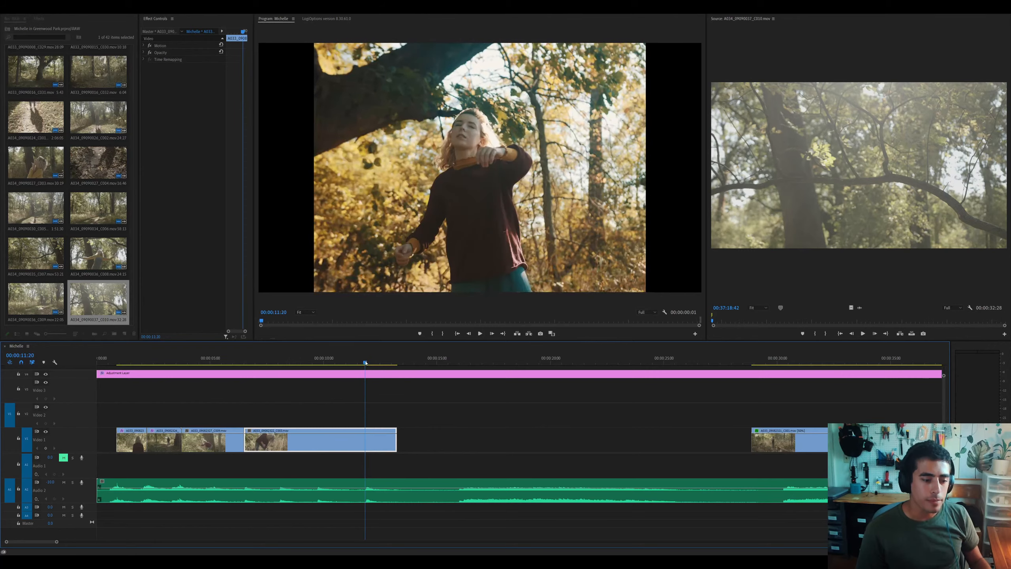
key("space")
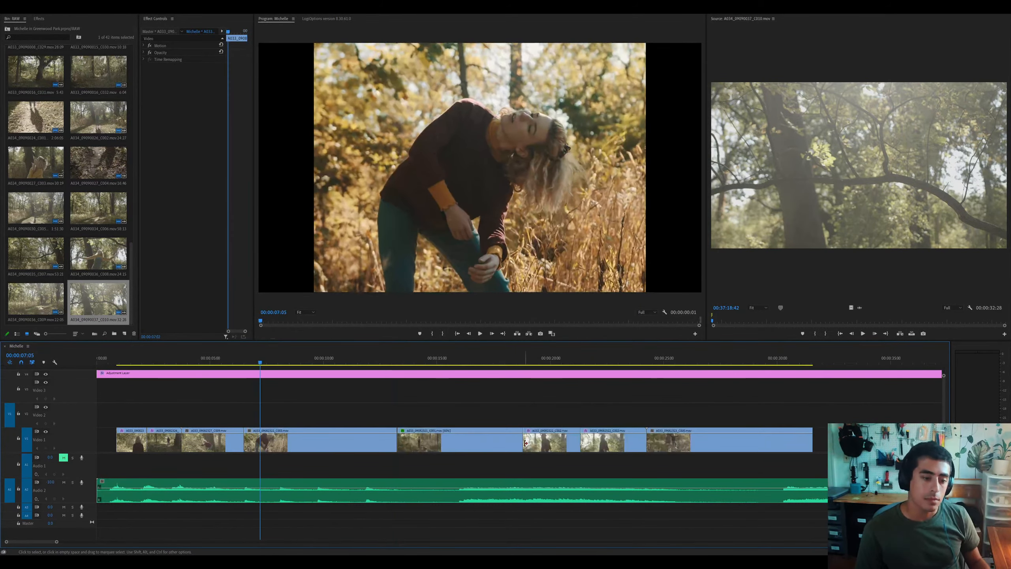
left_click(408, 361)
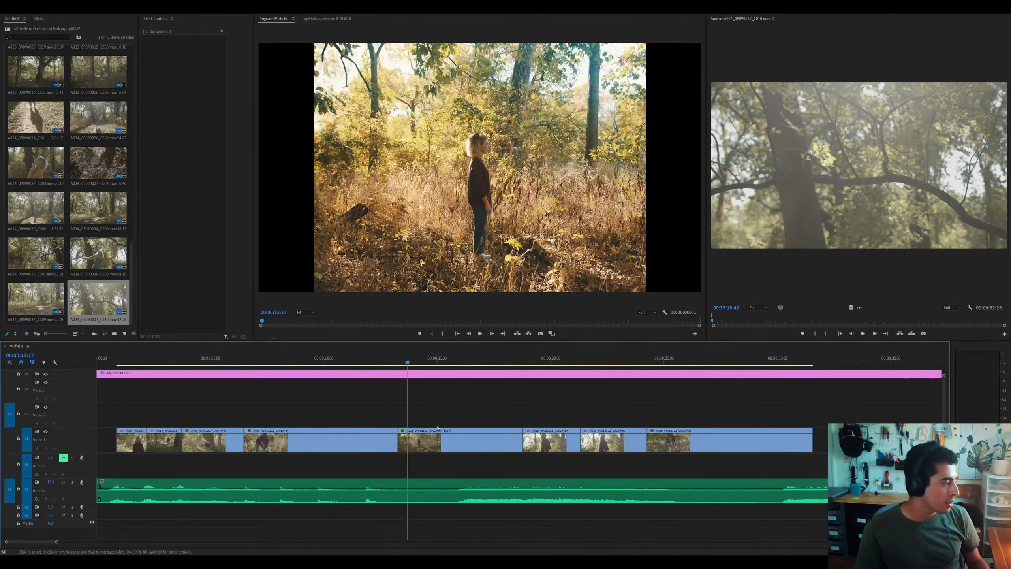
key("=")
key("space")
key("minus")
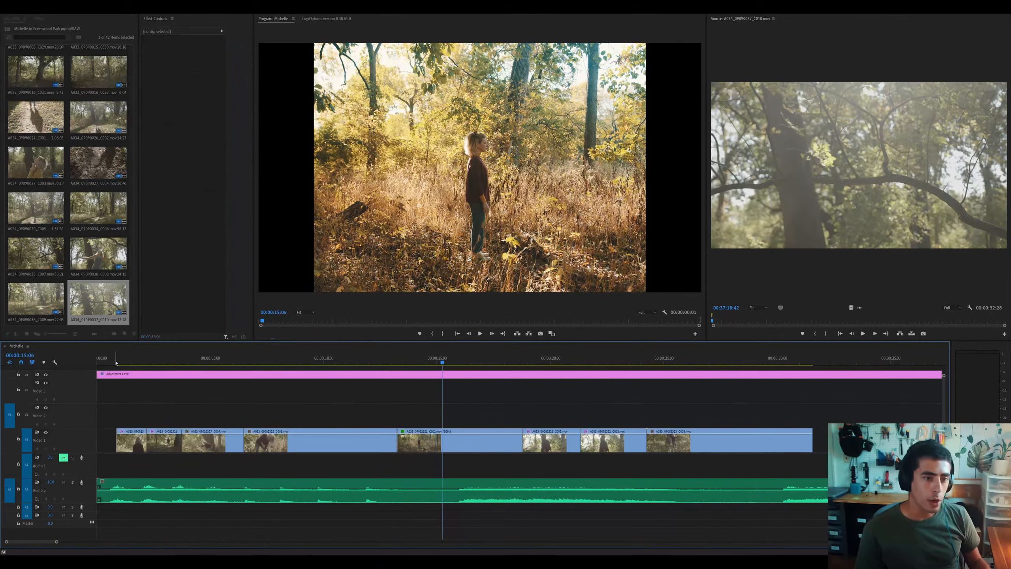
Compare the fifth clip with the opening shots, split it at 00:00:15:10 and delete the part after the cut
key("d")
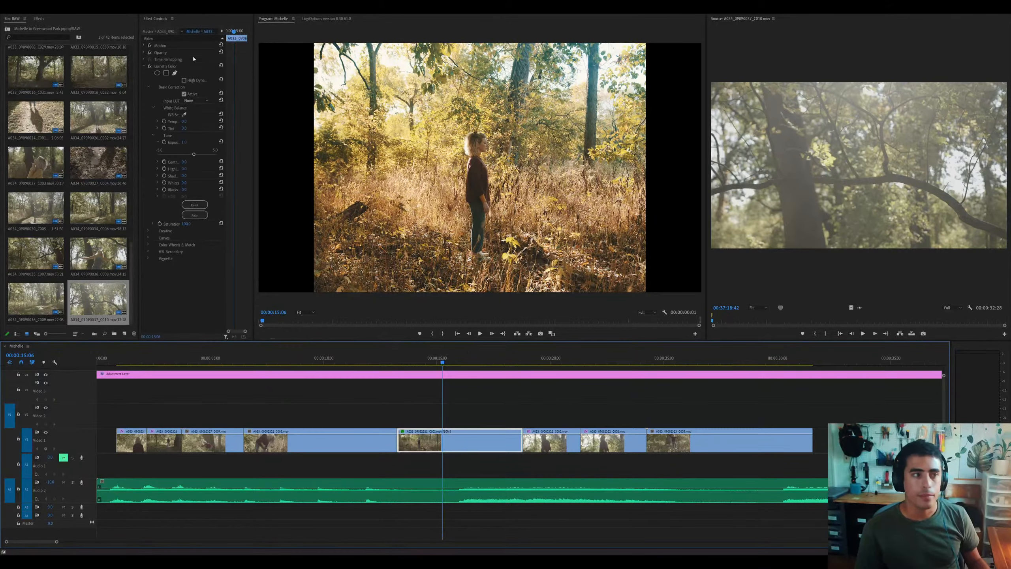
left_click(157, 361)
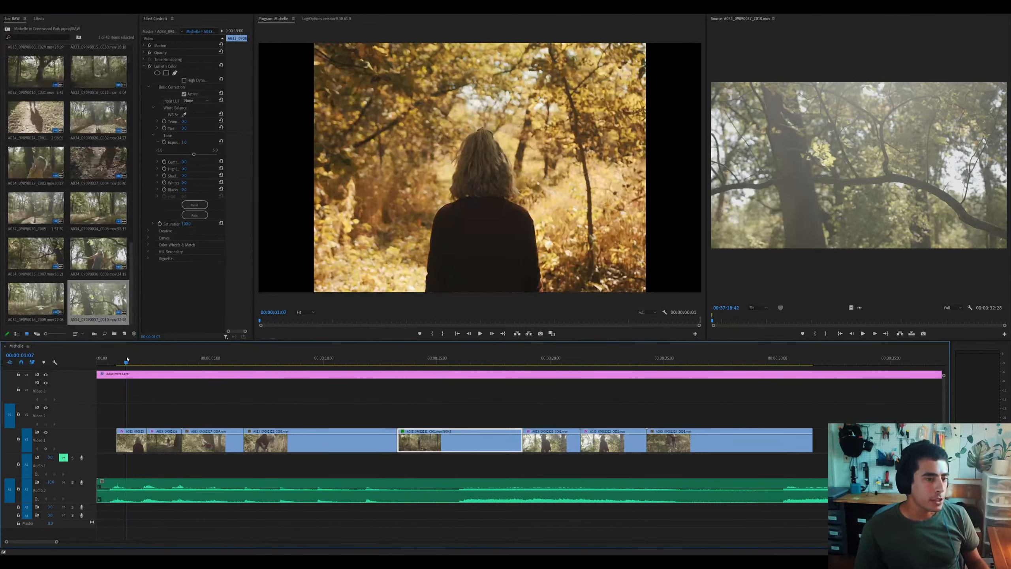
left_click(192, 360)
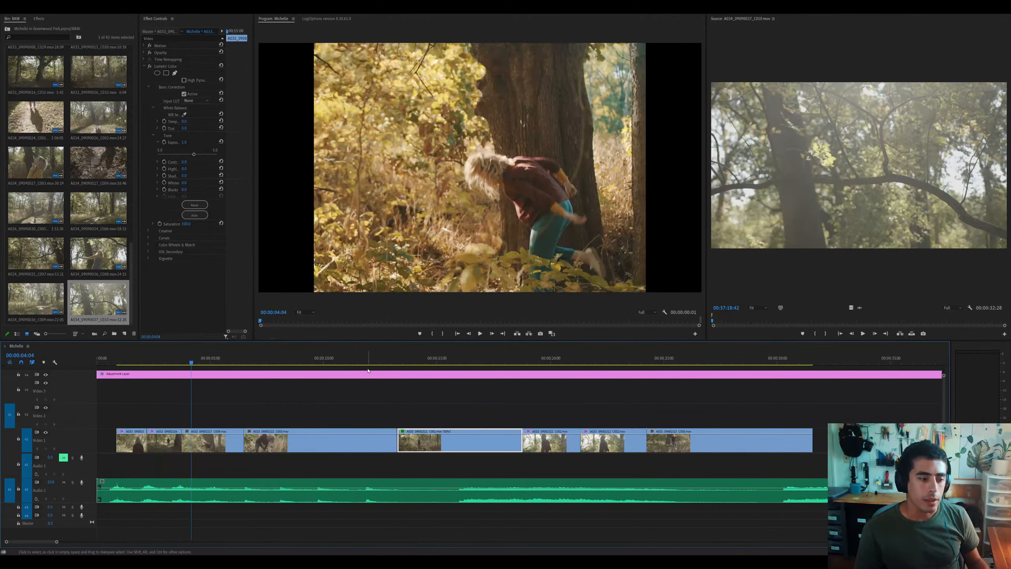
left_click_drag(431, 360, 101, 372)
left_click(447, 361)
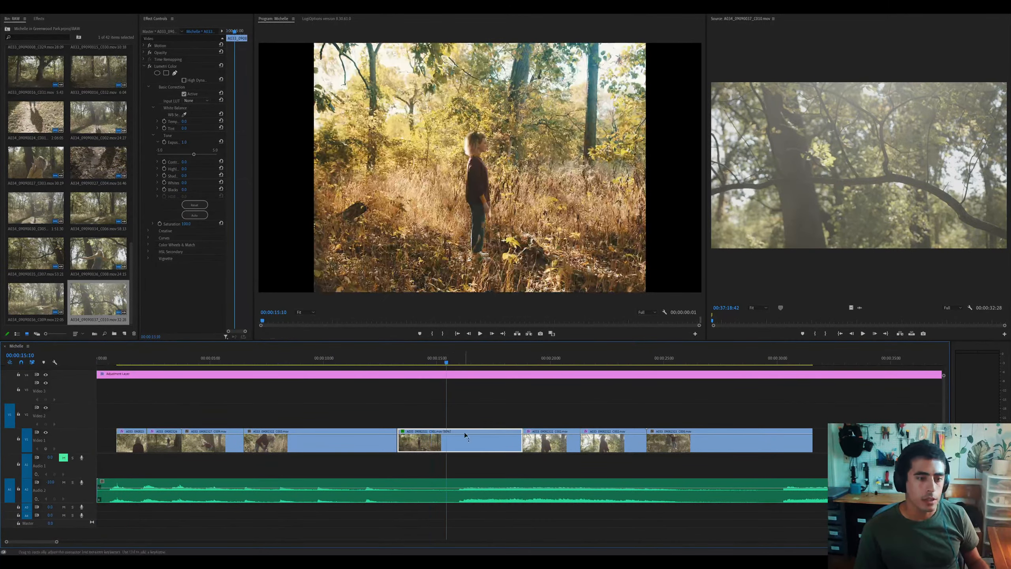
left_click(470, 459)
left_click(470, 443)
key("ctrl+k")
key("Delete")
Move the shortened fifth clip onto Video 2, aligned with the second clip's start, and play back that section
left_click_drag(431, 441, 181, 417)
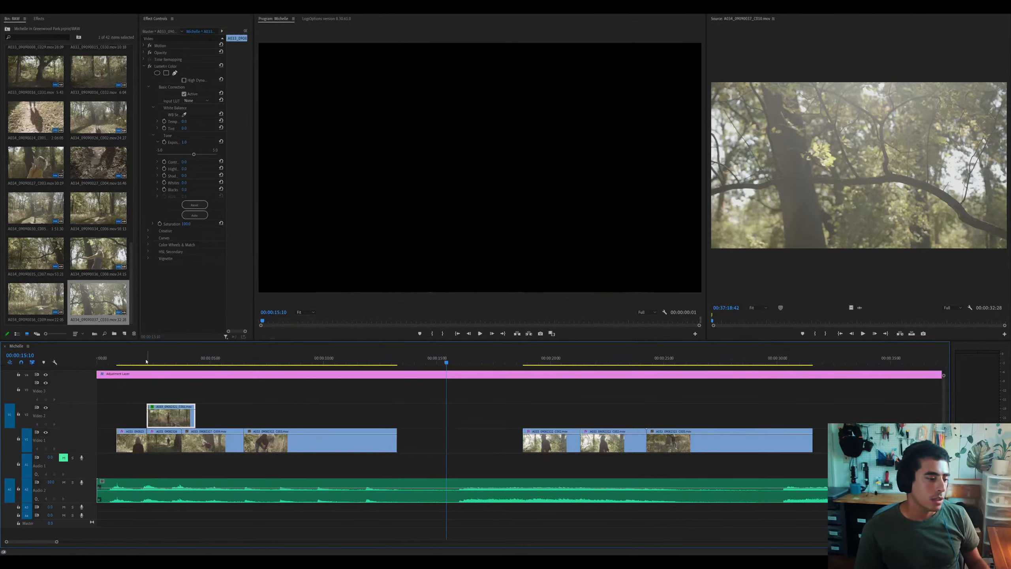
left_click(142, 360)
key("=")
key("space")
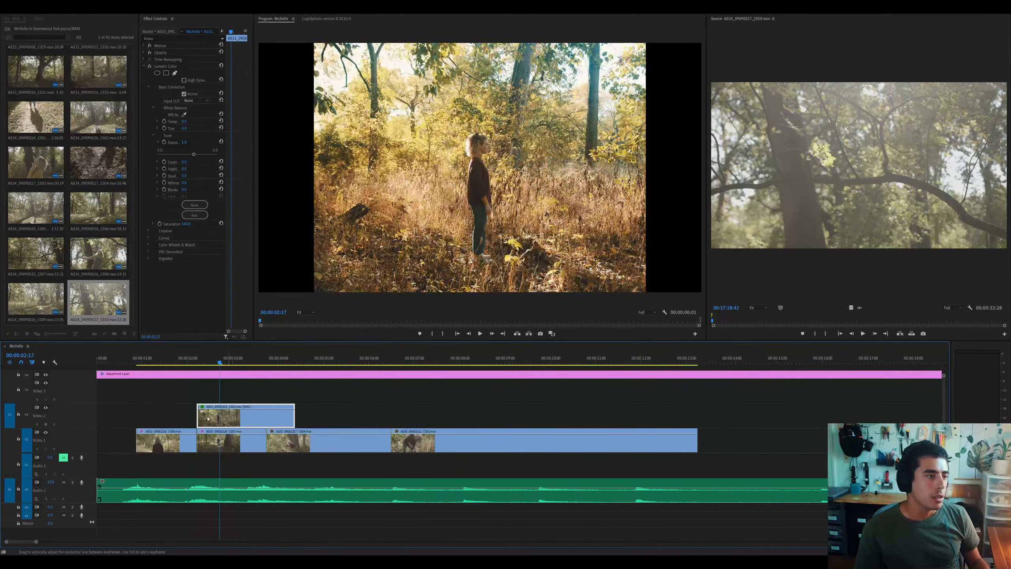
Find the Horizontal Flip effect by searching for HORIZ, apply it to the Video 2 clip and play back from the first shot
left_click(39, 19)
left_click(36, 28)
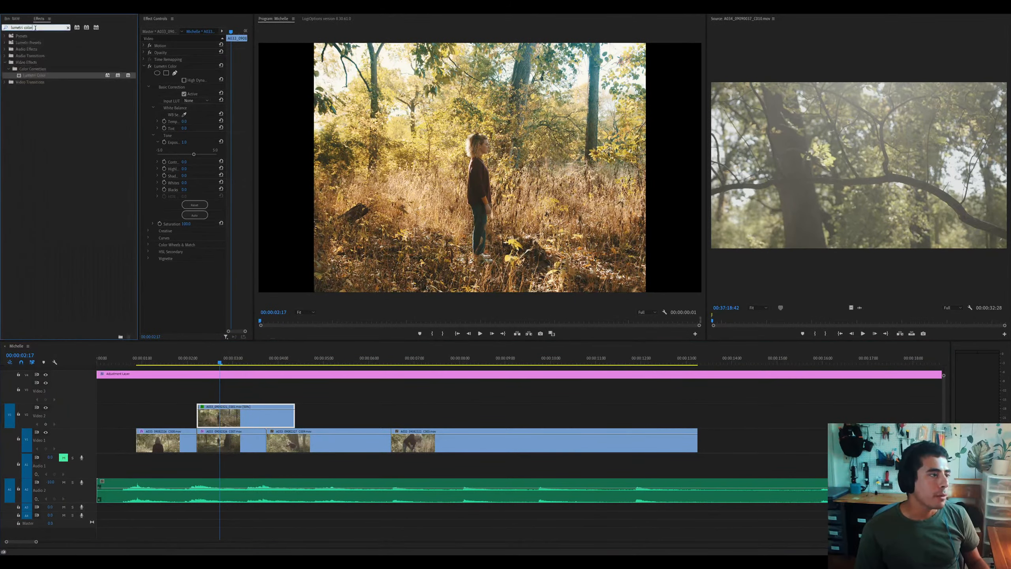
double_click(36, 28)
key("ctrl+a")
type("HORIZ")
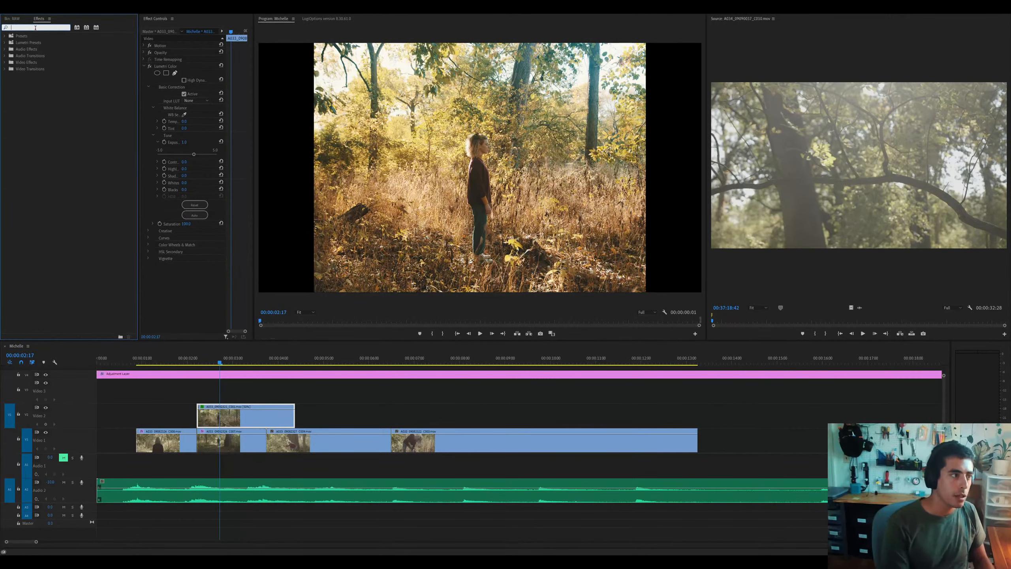
double_click(30, 75)
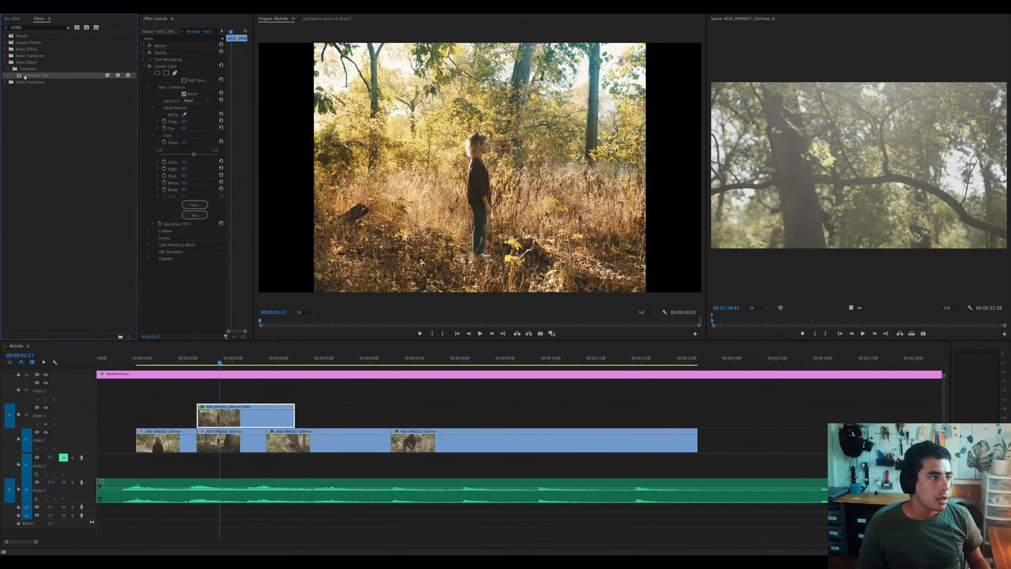
left_click(163, 358)
key("space")
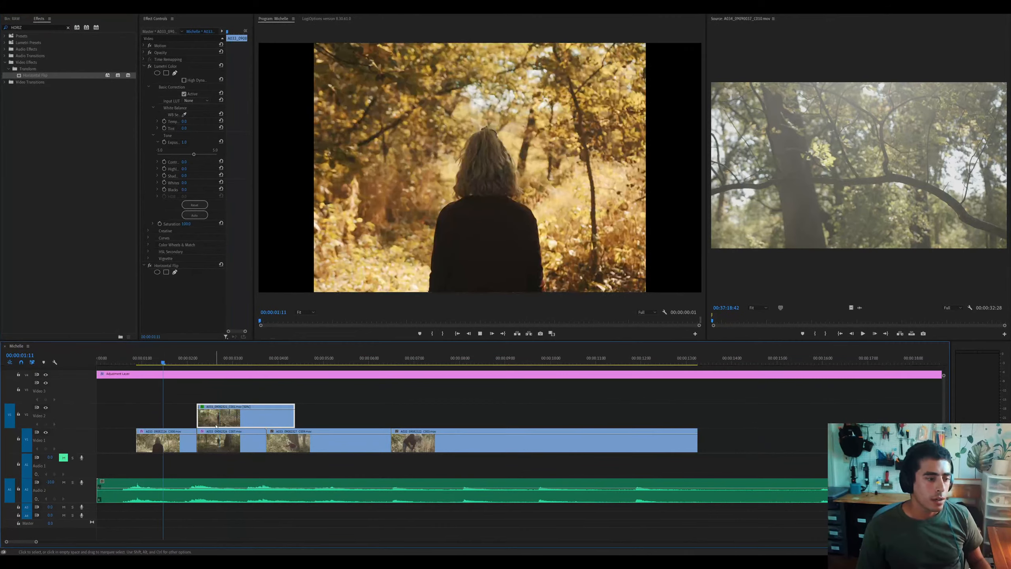
Play back and compare the cut from the first shot to the flipped Video 2 clip, and widen the Effect Controls panel
key("space")
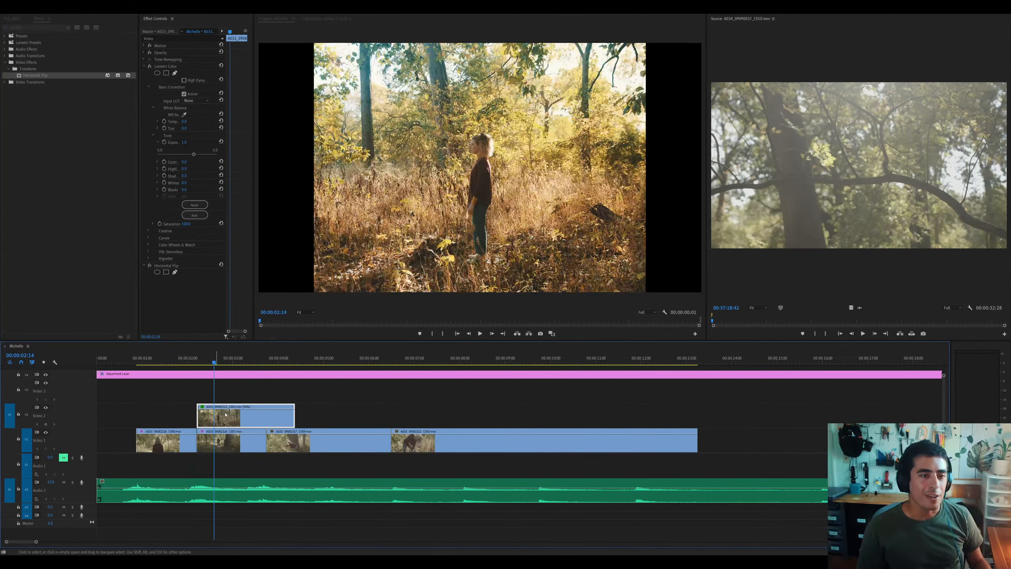
key("equal")
left_click(260, 363)
key("space")
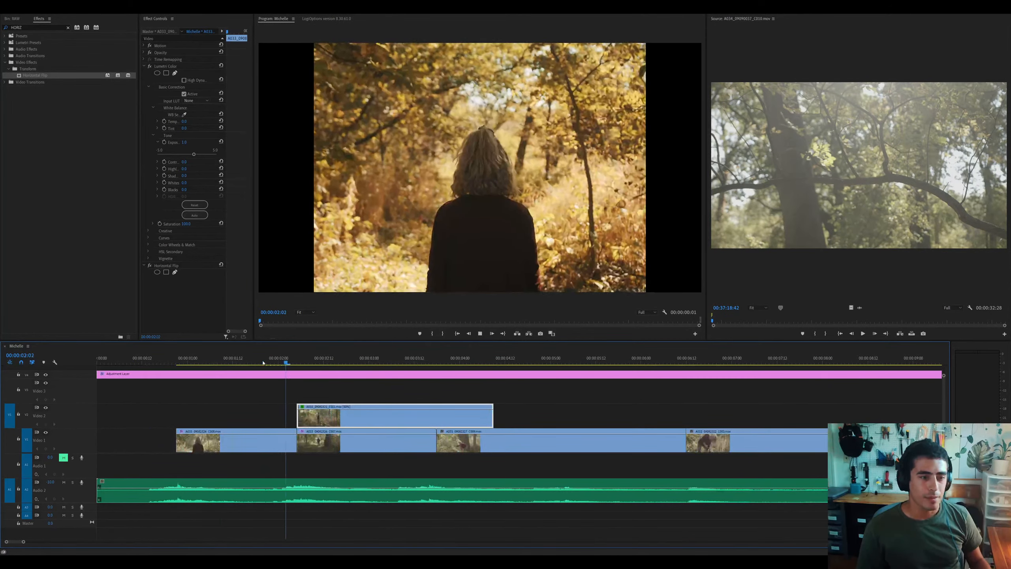
left_click(260, 362)
left_click(285, 432)
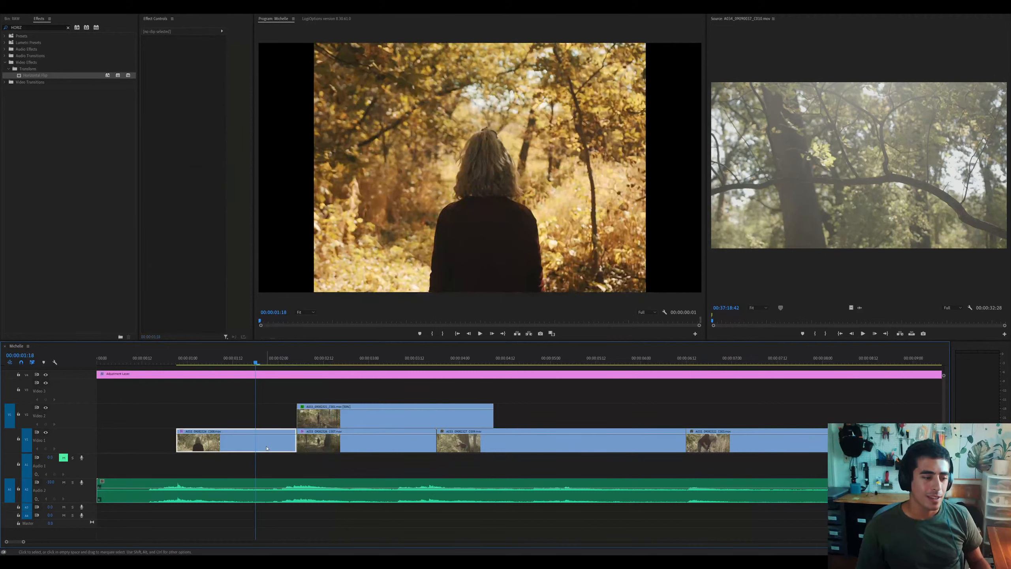
left_click(335, 417)
left_click(309, 363)
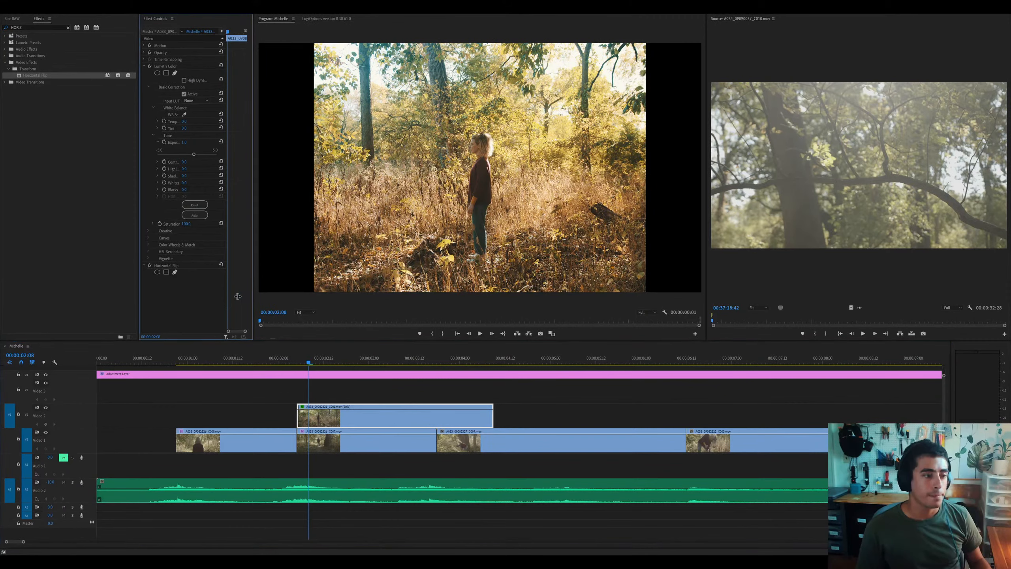
mouse_move(254, 278)
left_mouse_down()
mouse_move(295, 281)
mouse_move(265, 289)
left_mouse_up()
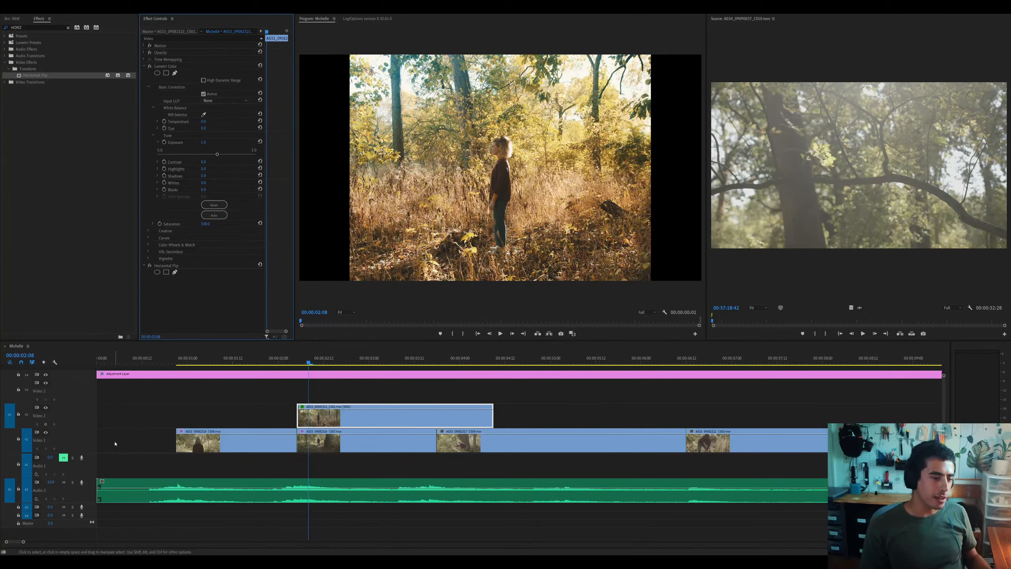
left_click(332, 420)
key("ctrl+k")
key("ctrl+z")
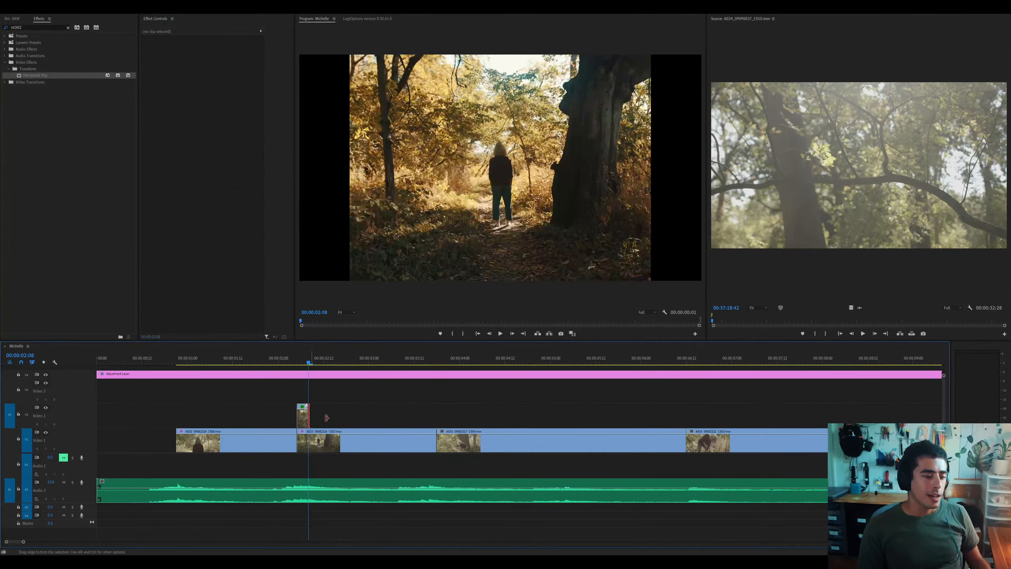
Trim the end of the flipped Video 2 clip to line up with the end of the second Video 1 clip
left_click_drag(493, 417, 436, 423)
key("equal")
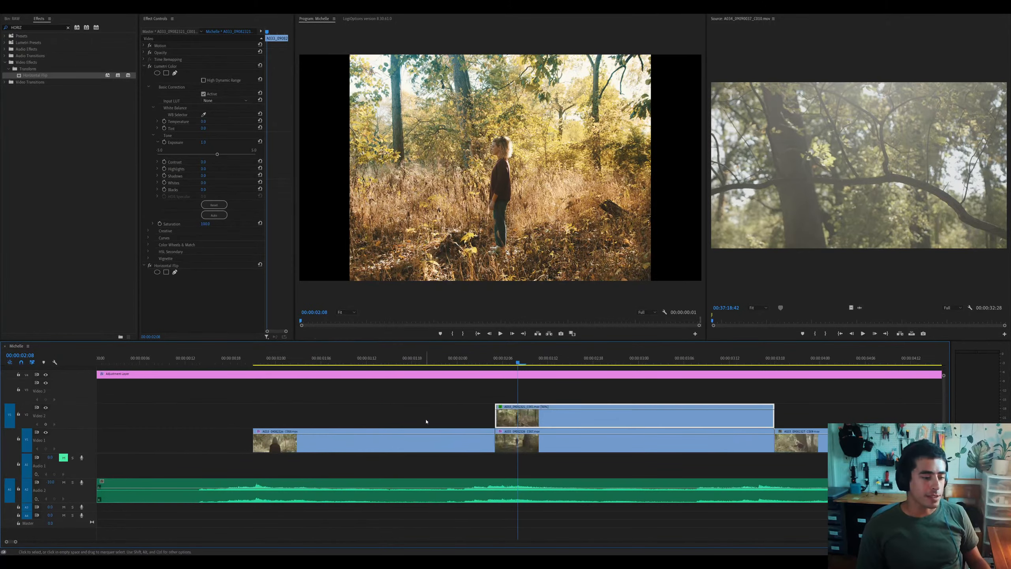
key("minus")
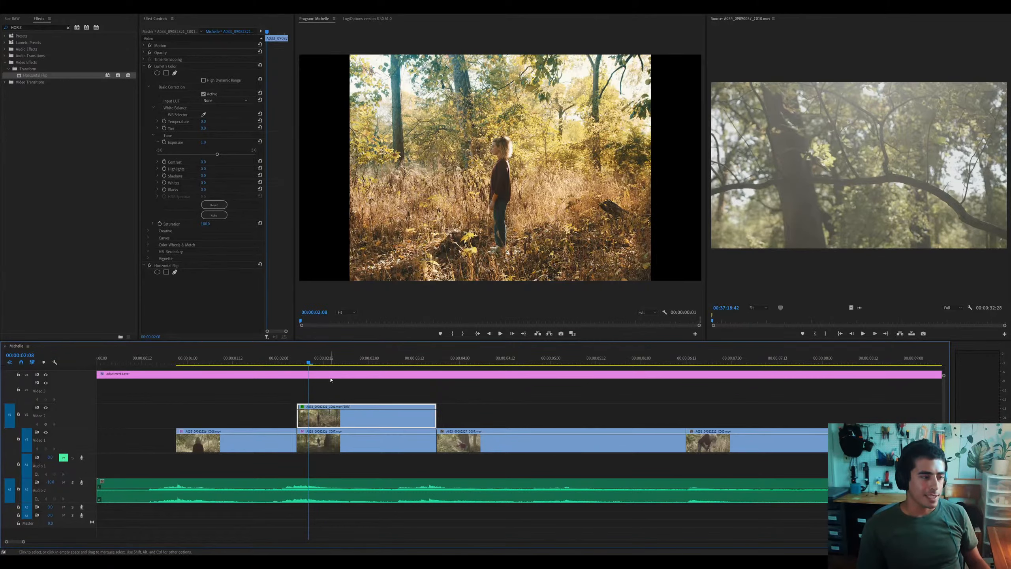
key("Up")
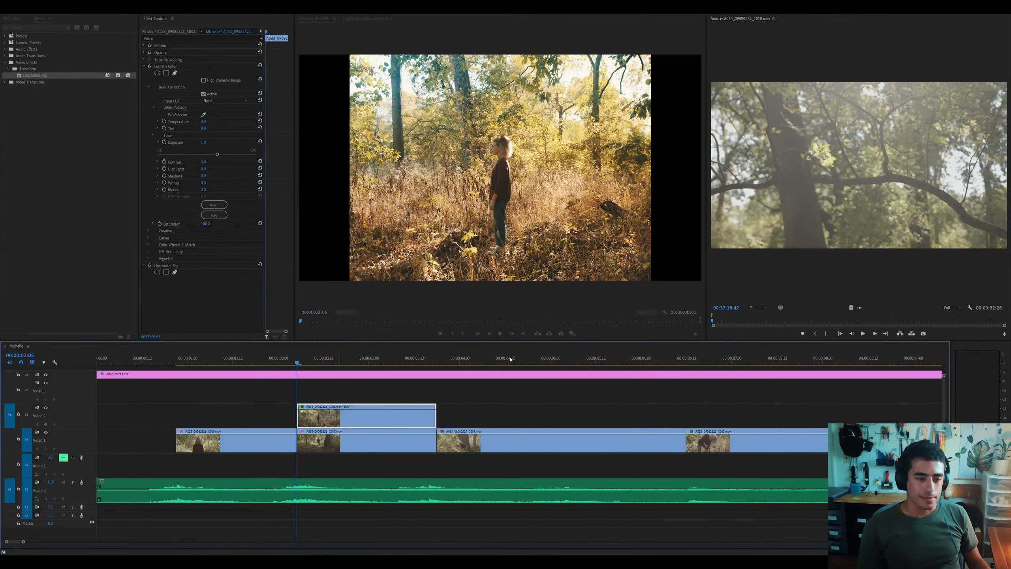
Examine the action in the third clip and in the middle of the fourth clip on Video 1
left_click(577, 361)
left_click(591, 438)
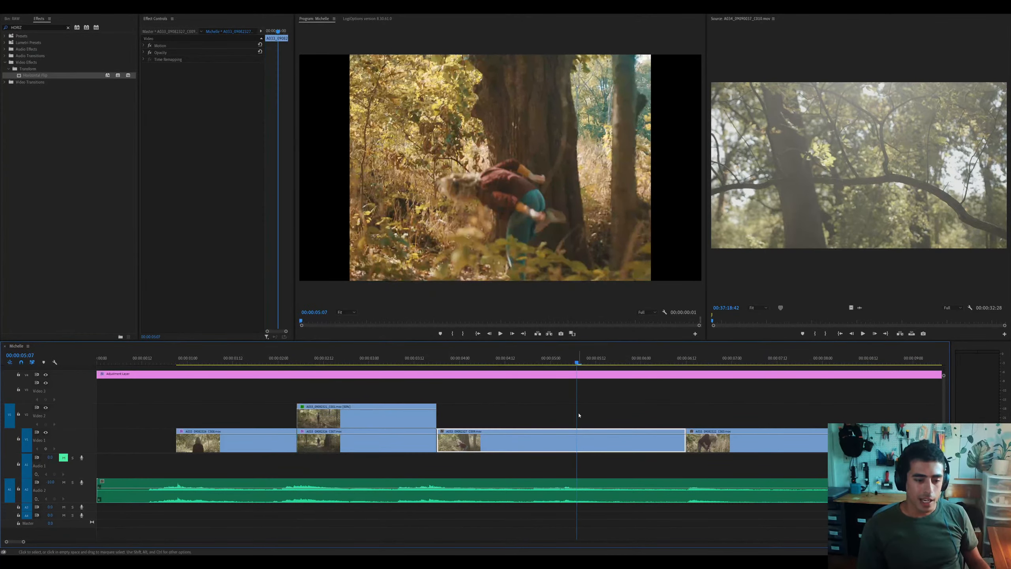
left_click(562, 362)
left_click(681, 360)
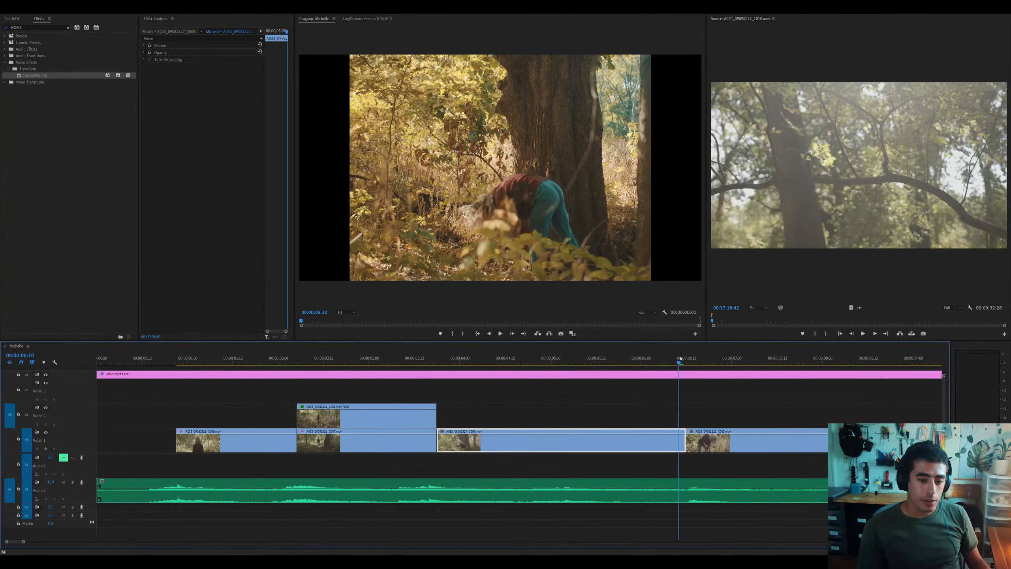
left_click(446, 361)
left_click(626, 361)
key("minus")
key("minus")
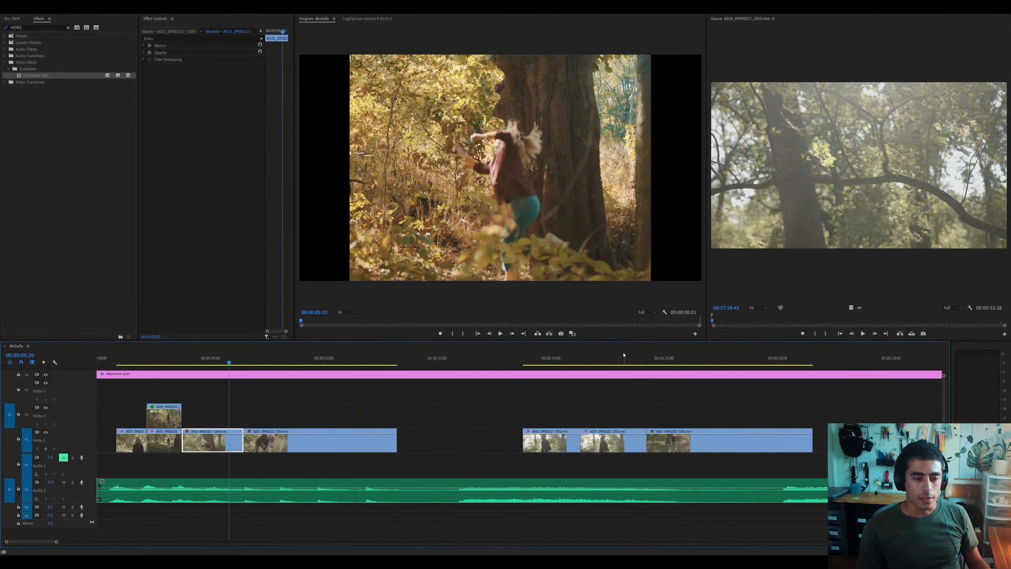
key("equal")
left_click(517, 361)
left_click(526, 442)
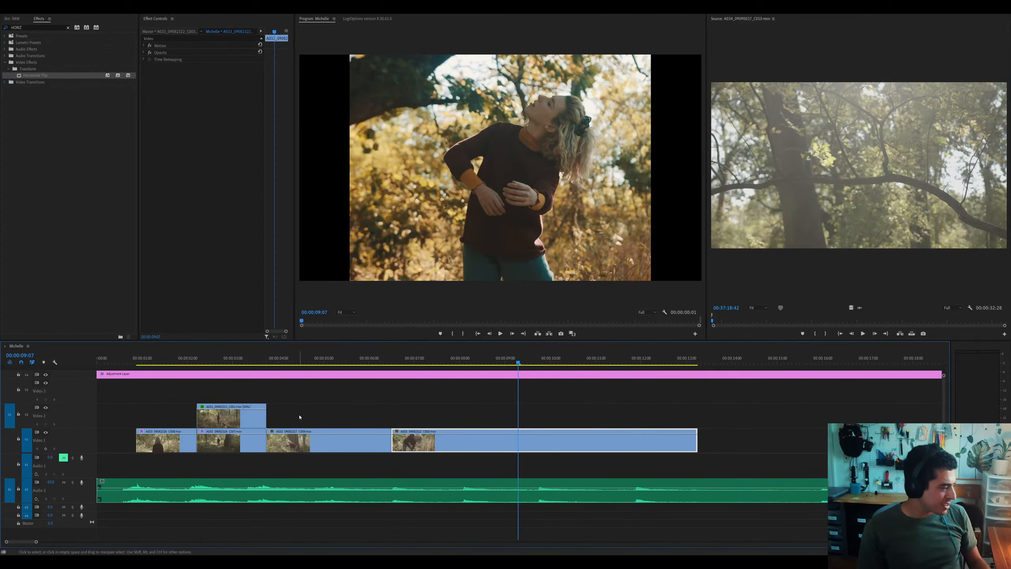
Compare the framing of the first shot with the flipped shot on Video 2
left_click(234, 361)
left_click(232, 423)
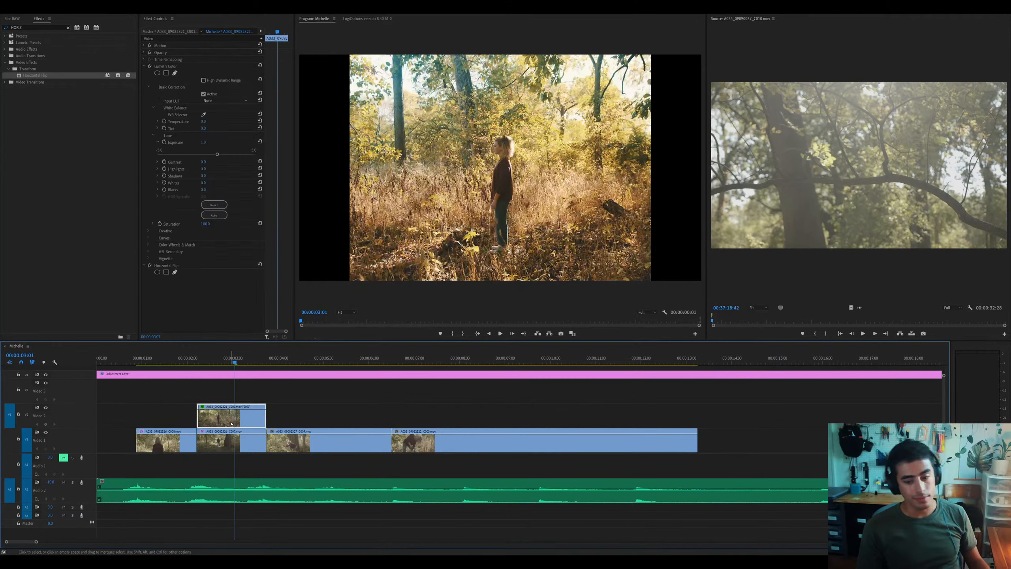
left_click(163, 361)
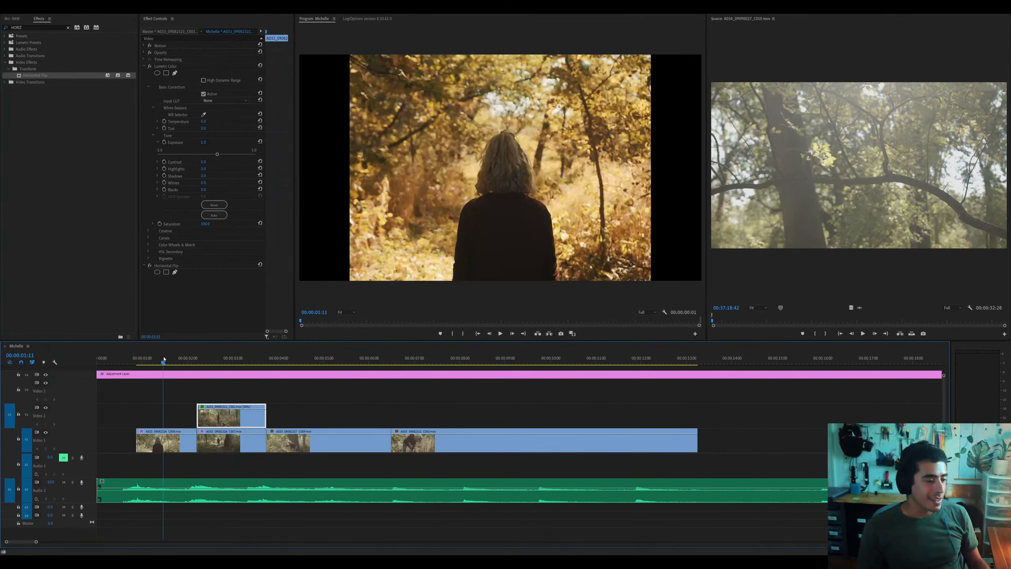
left_click(181, 439)
key("=")
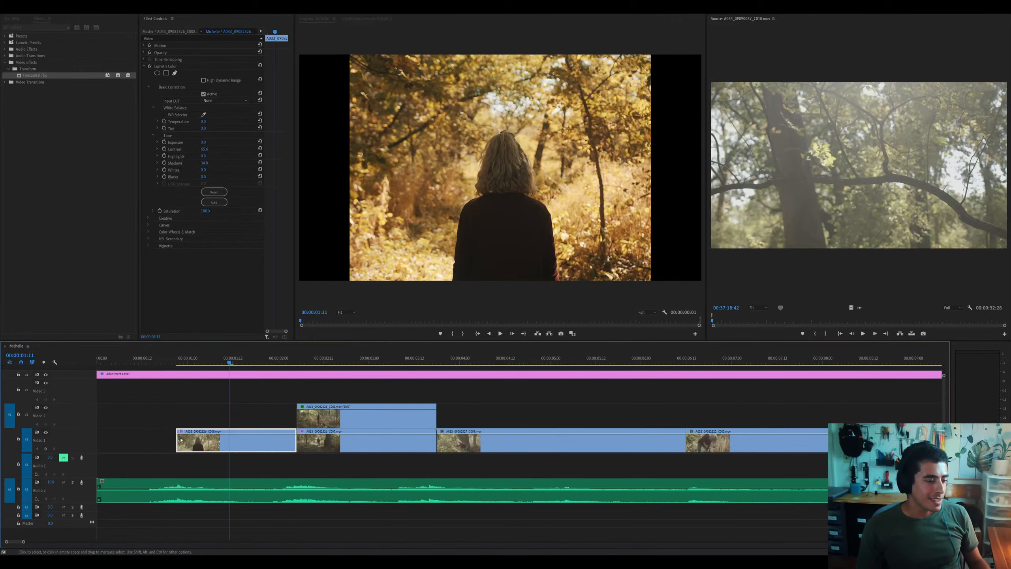
left_click(241, 364)
left_click(375, 363)
left_click(380, 416)
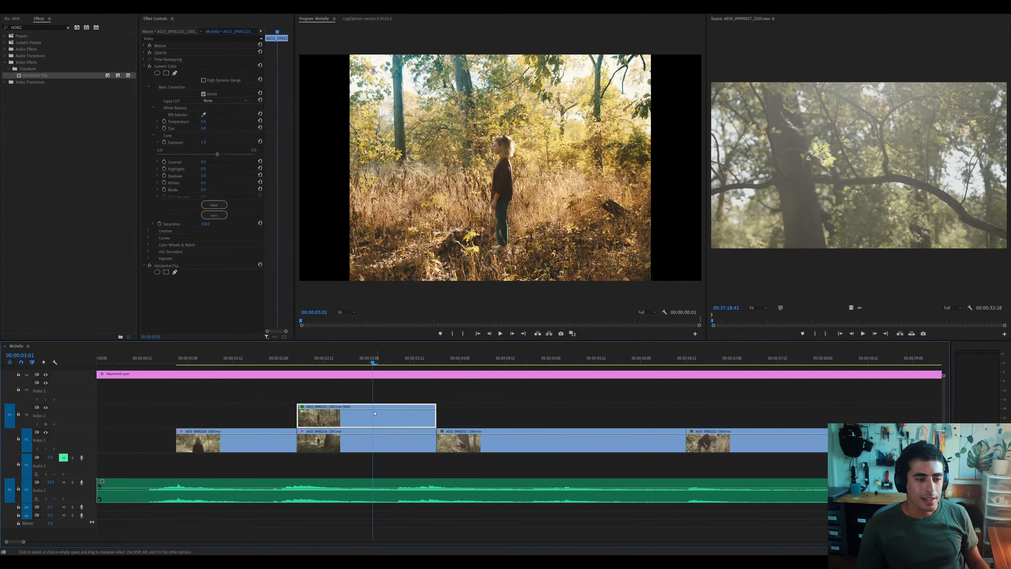
left_click(236, 353)
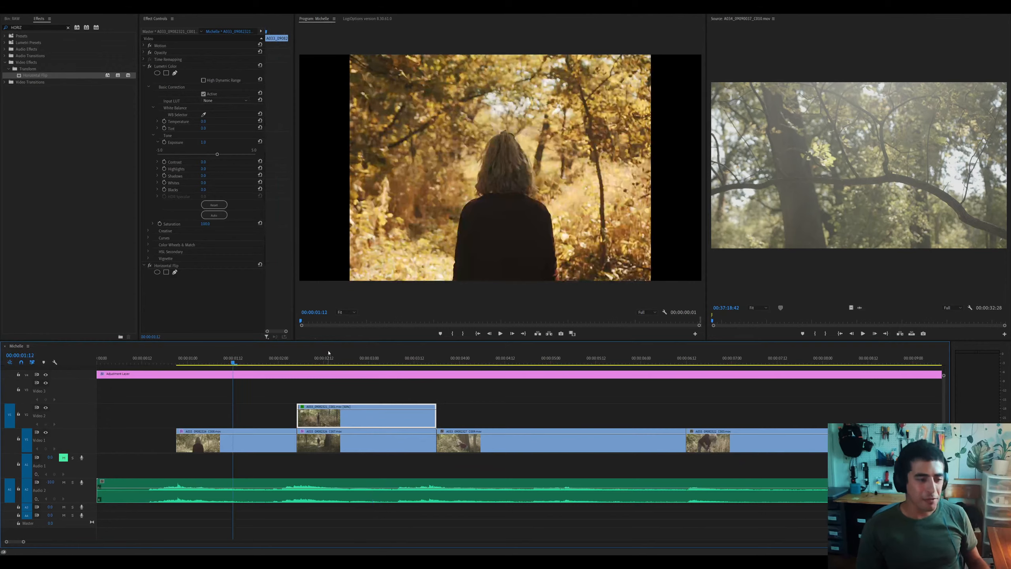
left_click(362, 361)
left_click(396, 353)
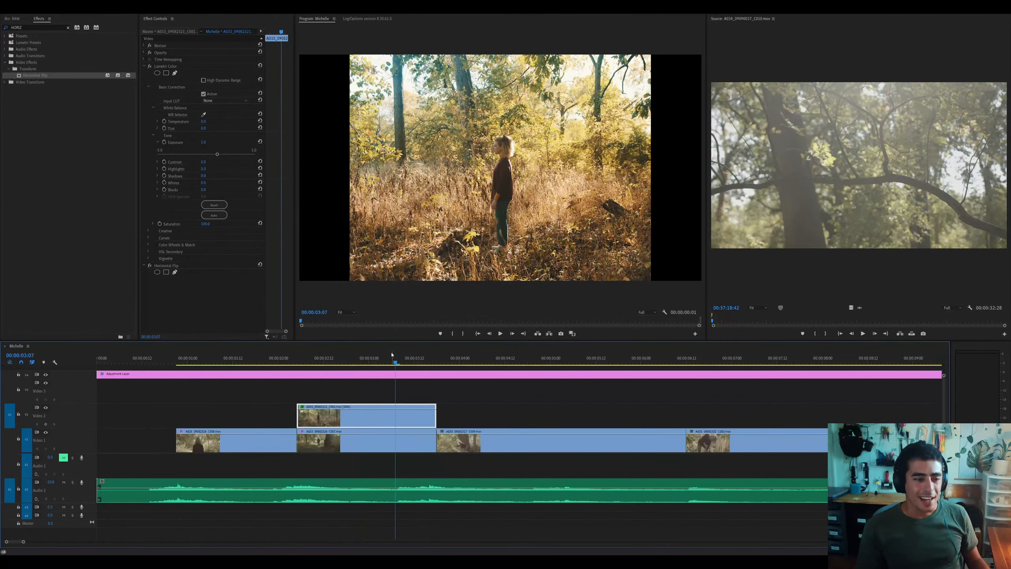
Compare the woman's movement in the third clip with her pose in the middle of the fourth clip
left_click(551, 352)
key("minus")
left_click(540, 358)
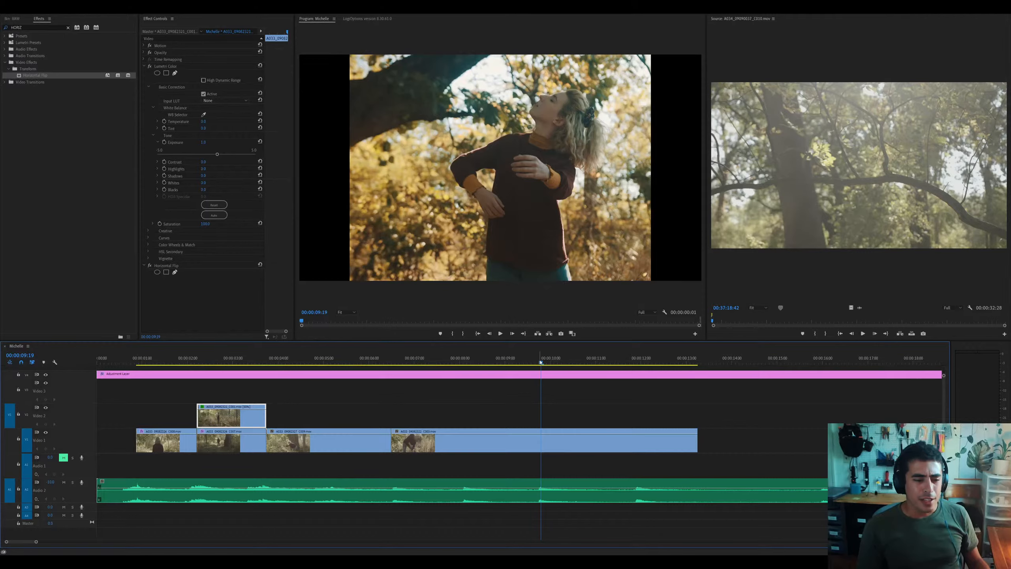
left_click(515, 440)
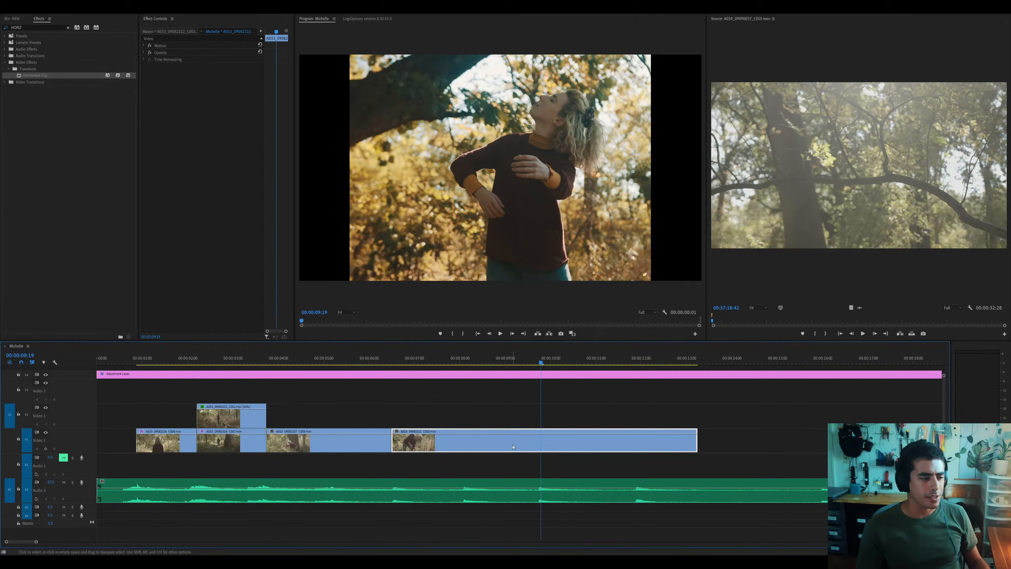
left_click(370, 449)
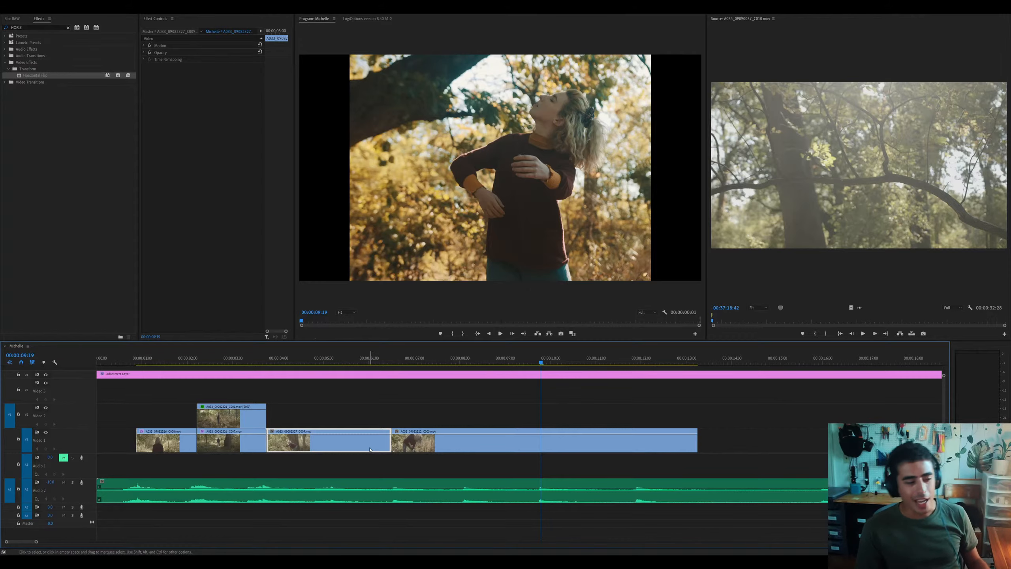
left_click(333, 361)
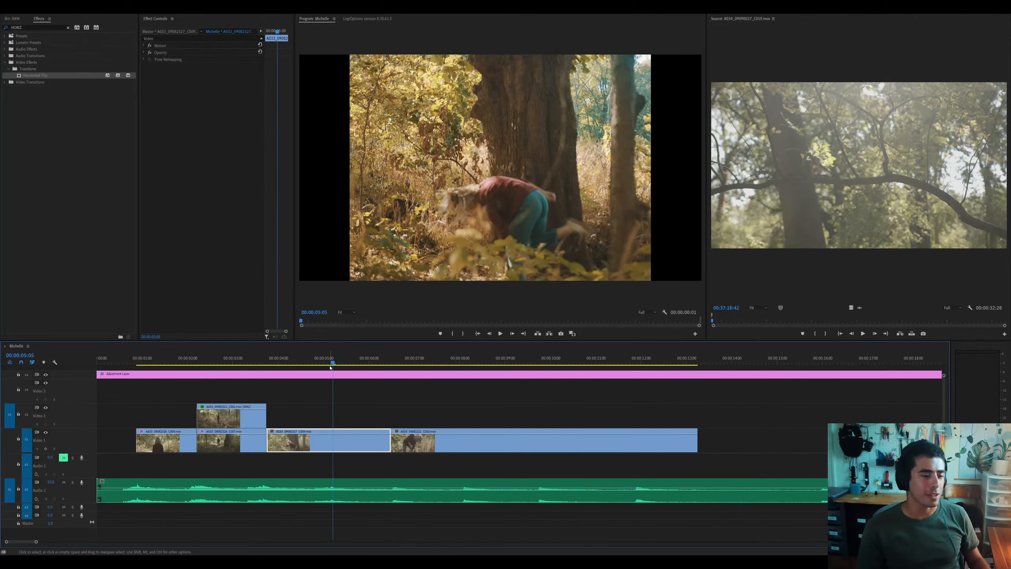
key("shift+Left")
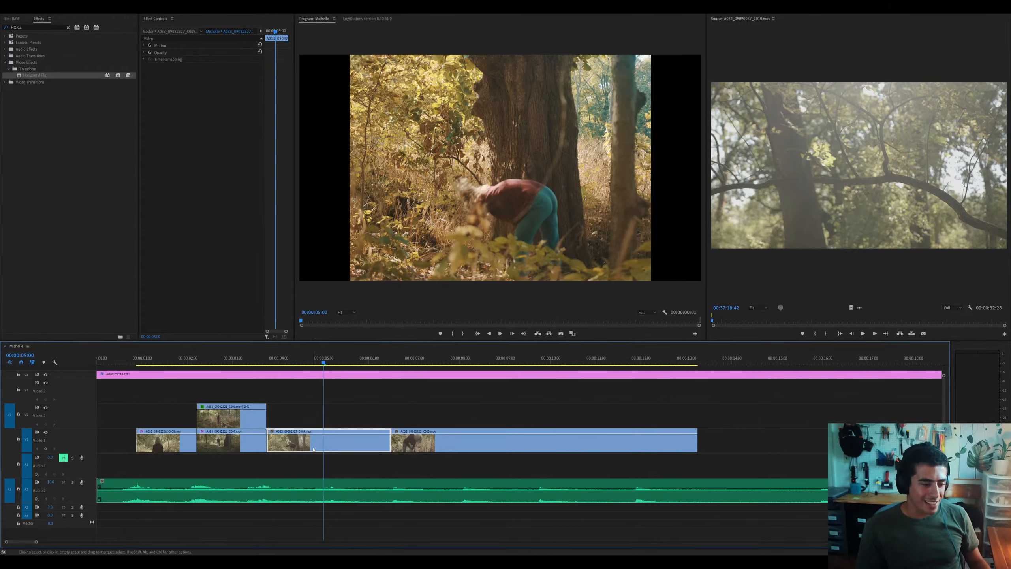
left_click(333, 362)
key("=")
key("-")
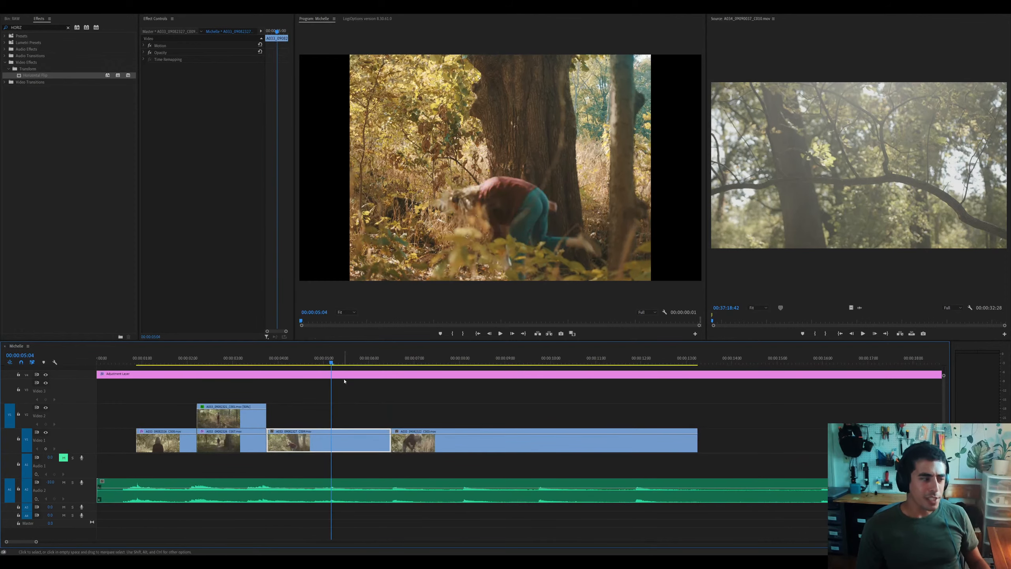
left_click(534, 363)
left_click(533, 443)
key("-")
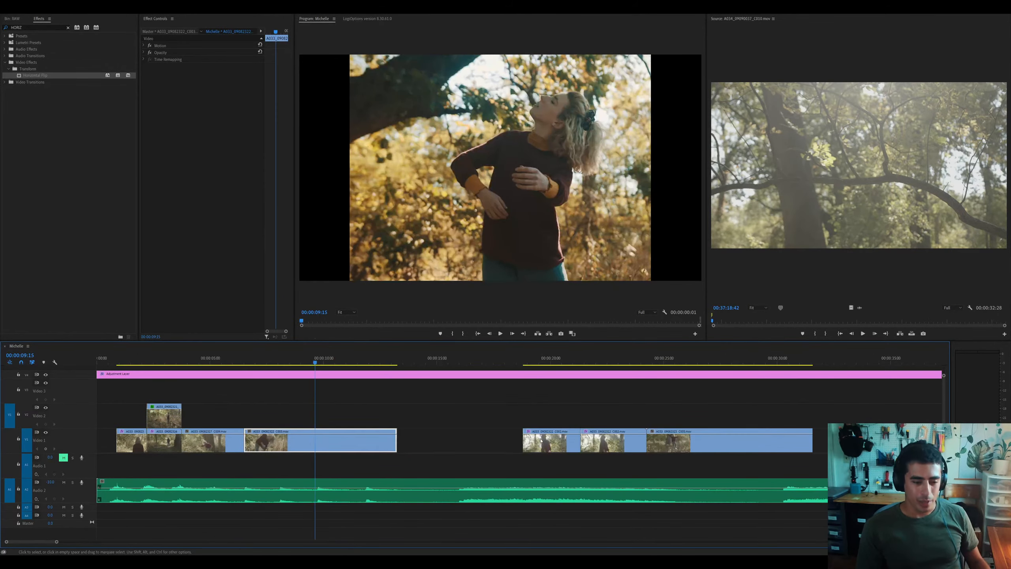
Move the fifth Video 1 clip slightly earlier, extend its start to meet the fourth clip's end, and check the shot at 00:00:17:08
left_click(533, 444)
mouse_move(533, 444)
left_mouse_down()
mouse_move(441, 443)
mouse_move(516, 447)
left_mouse_up()
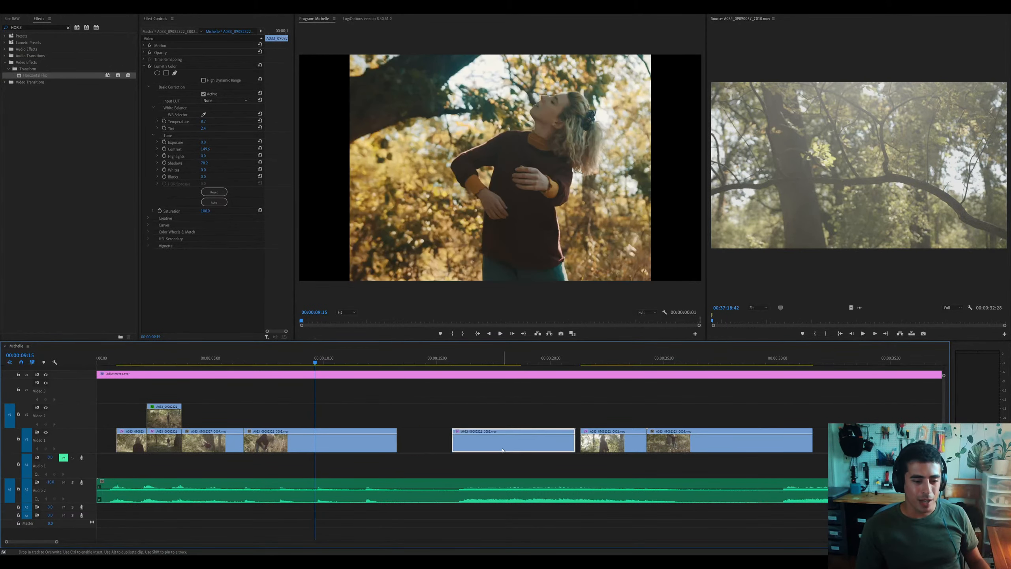
left_click_drag(454, 441, 396, 440)
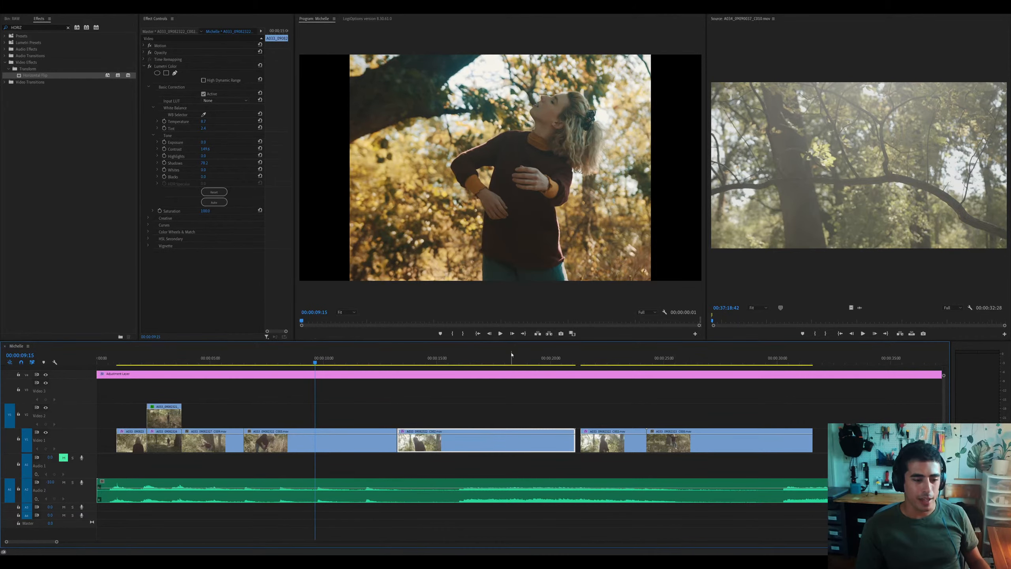
left_click(490, 358)
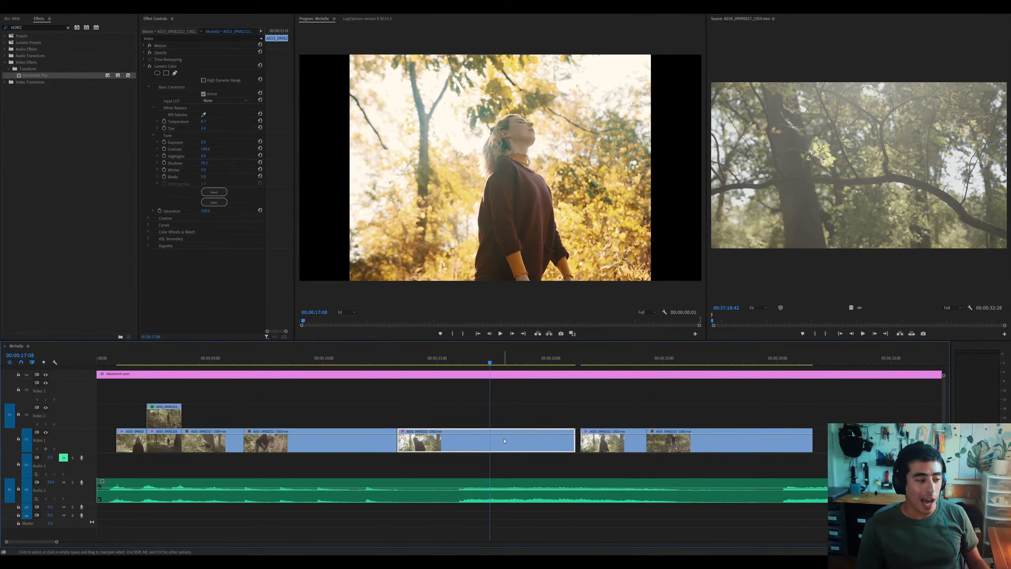
Play back the opening from the first shot and move the flipped clip along Video 2 to sit above the fourth clip
left_click(117, 363)
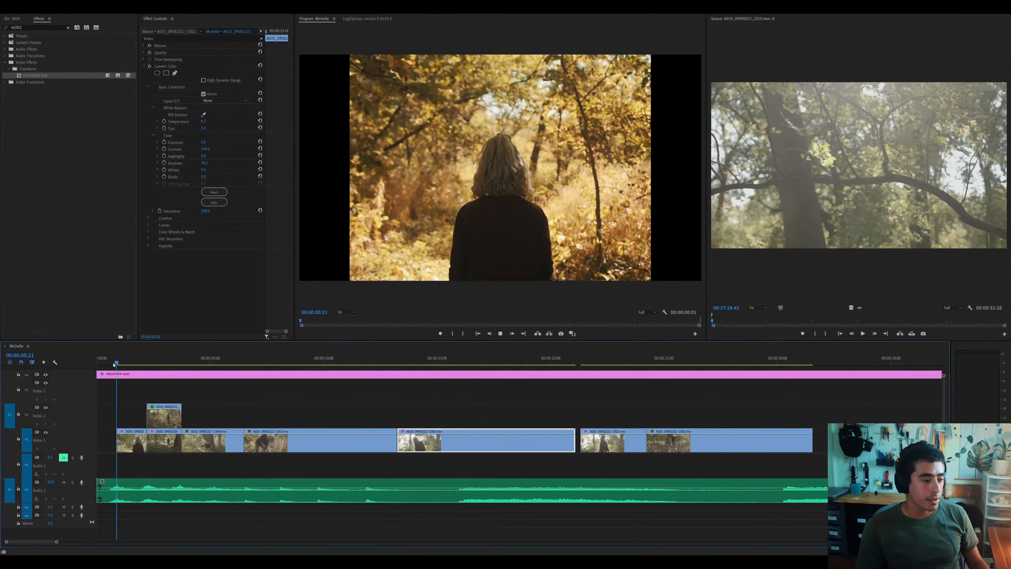
key("=")
key("space")
left_click(223, 435)
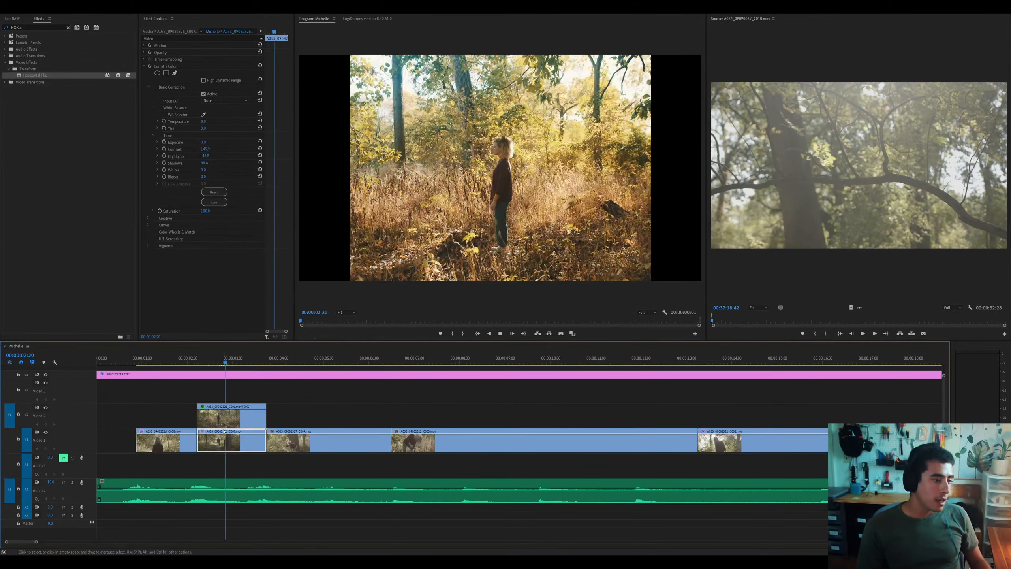
left_click(231, 417)
left_click(304, 442)
left_click_drag(259, 418, 602, 418)
Play back the opening with the second Video 1 clip uncovered, and open that clip in the Source monitor
left_click(163, 360)
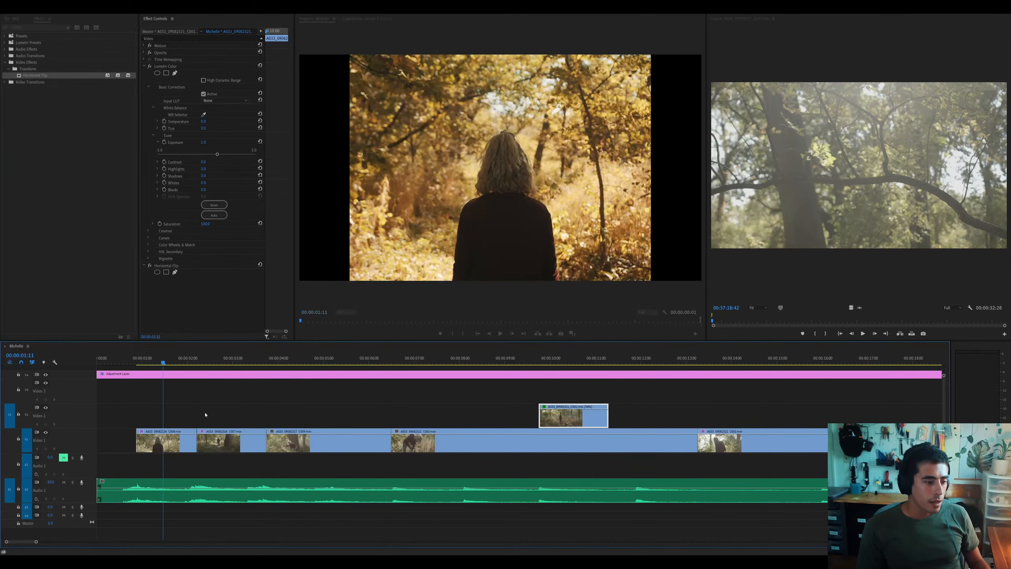
key("space")
left_click(233, 443)
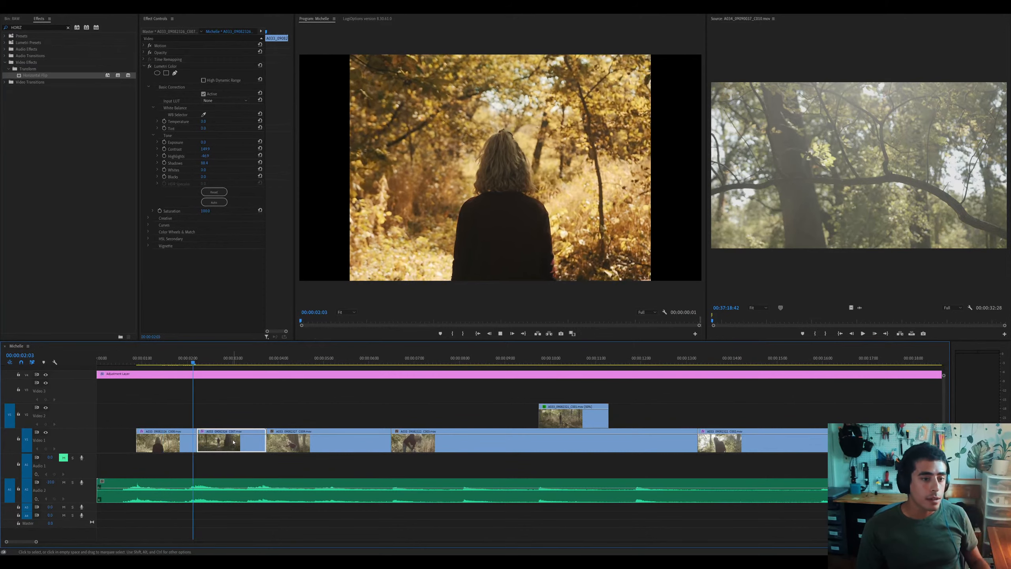
key("space")
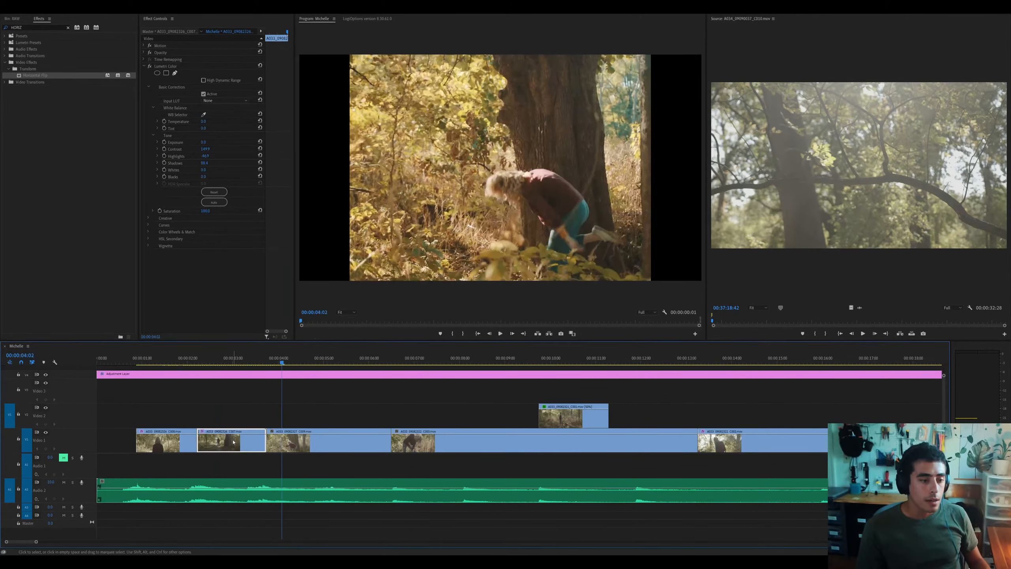
double_click(233, 441)
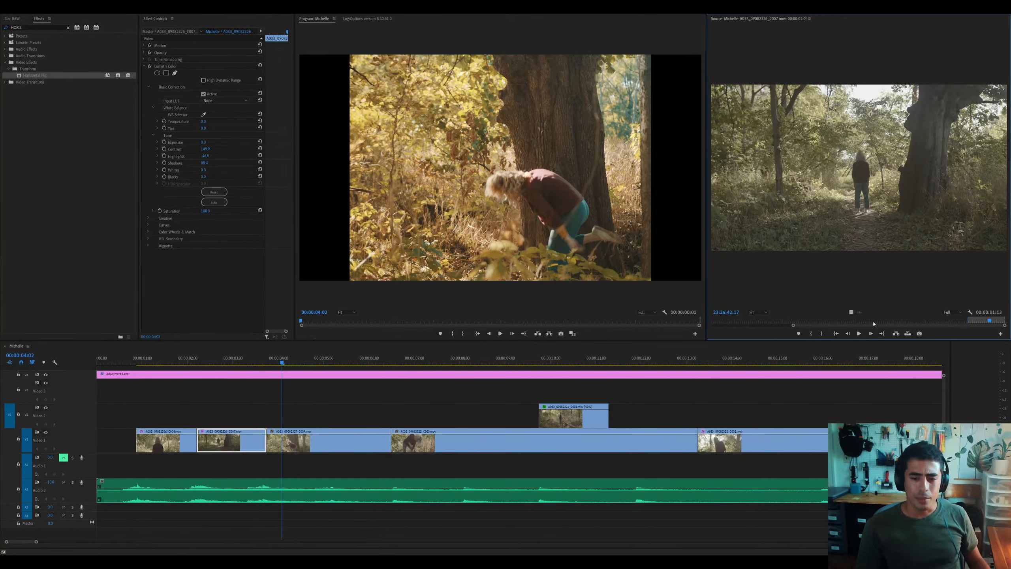
Look through the second clip's footage in the Source monitor and play back the opening from around that clip
left_click_drag(944, 322, 948, 321)
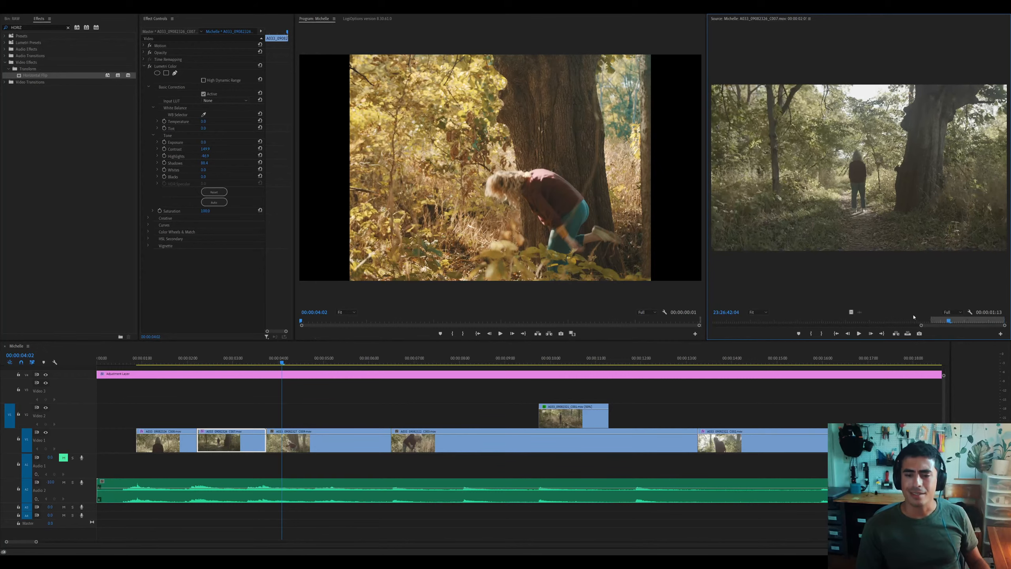
left_click_drag(884, 322, 942, 321)
key("minus")
left_click(892, 320)
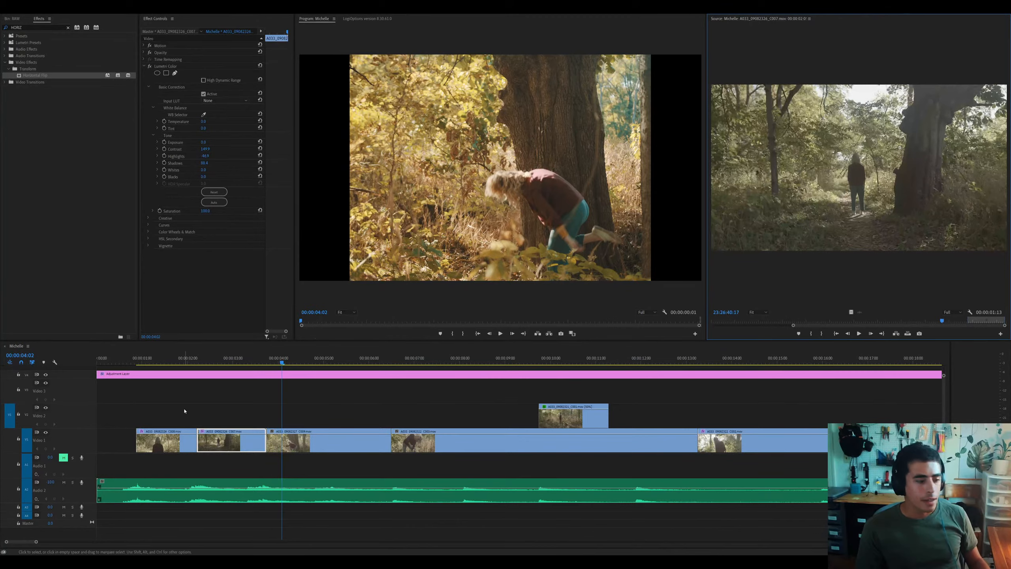
left_click(188, 353)
left_click(189, 354)
key("space")
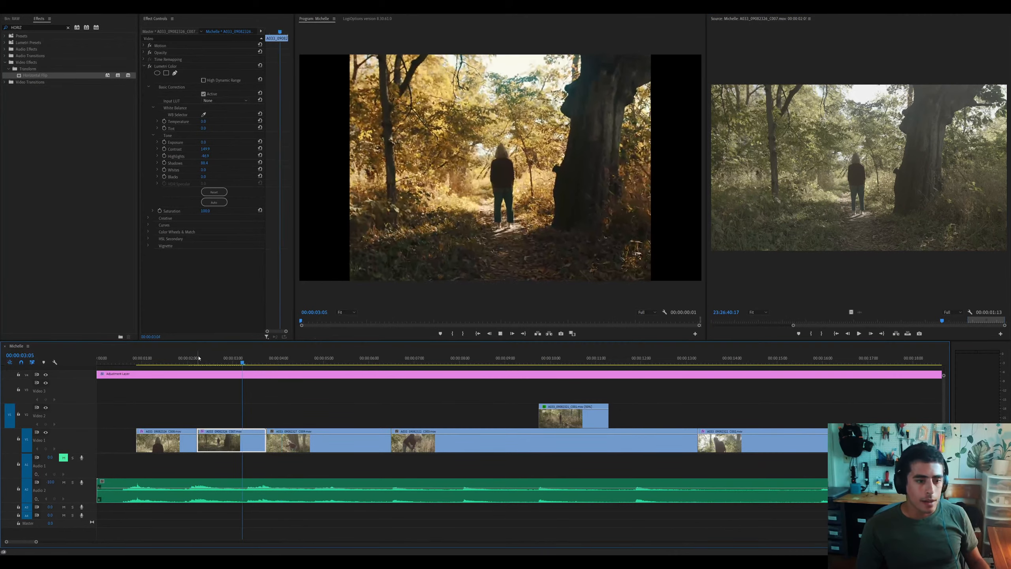
left_click(334, 443)
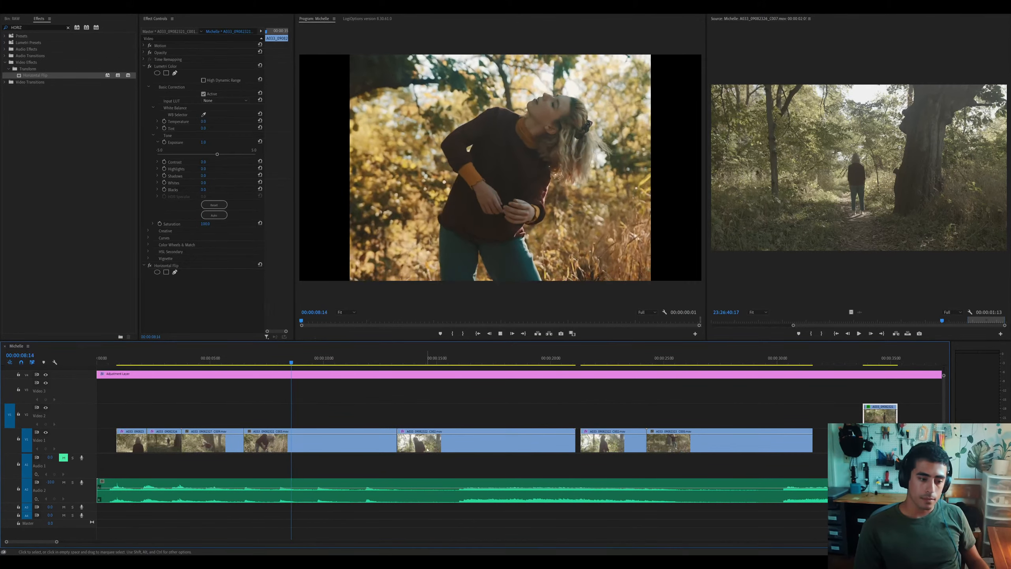
Cut the fifth Video 1 clip at 00:00:13:19, delete the part before the cut and move the rest to Video 2 above the later clips
left_click(427, 449)
left_click(402, 361)
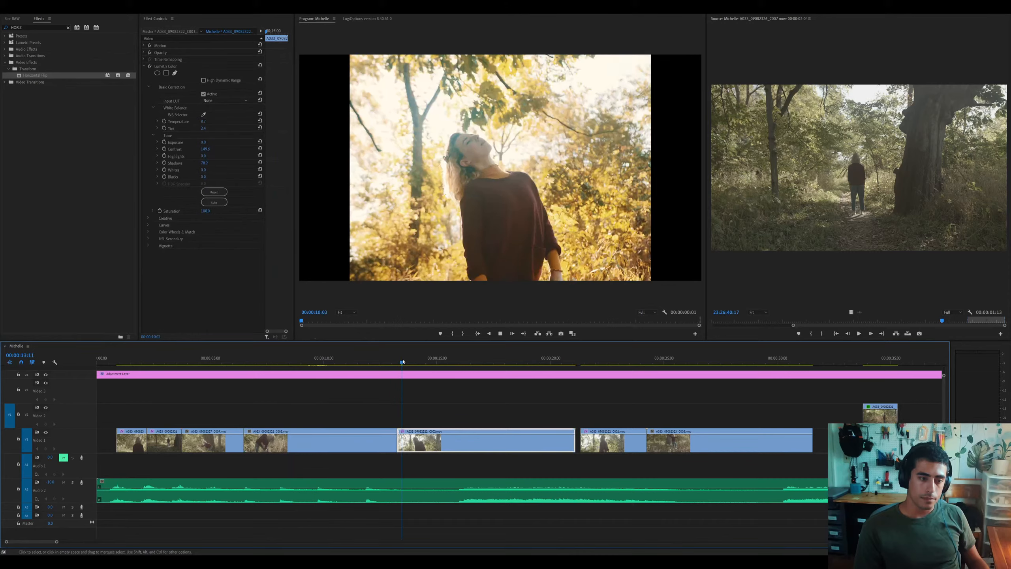
left_click(370, 362)
key("space")
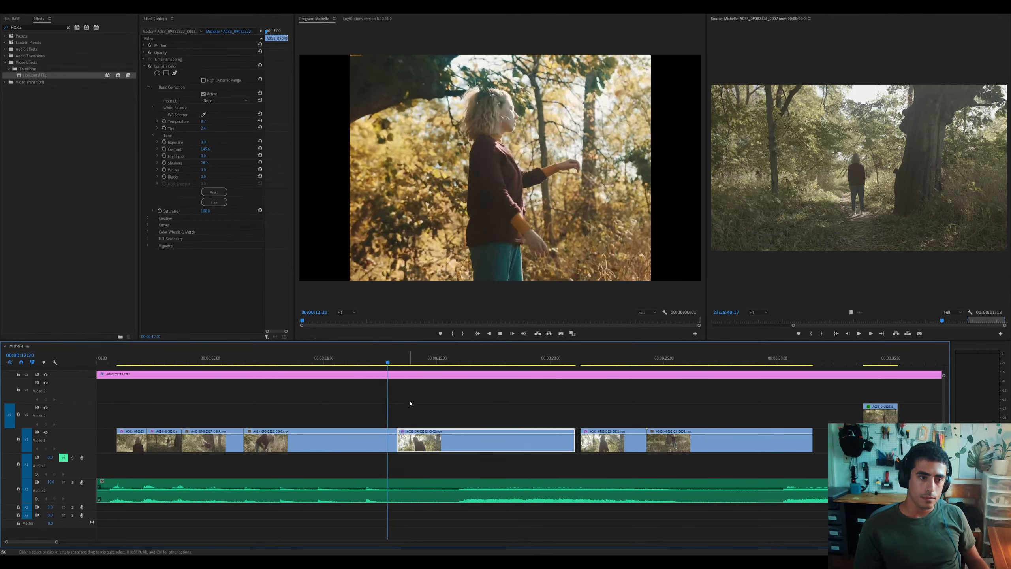
key("space")
key("ctrl+k")
key("Delete")
left_click_drag(429, 450, 650, 410)
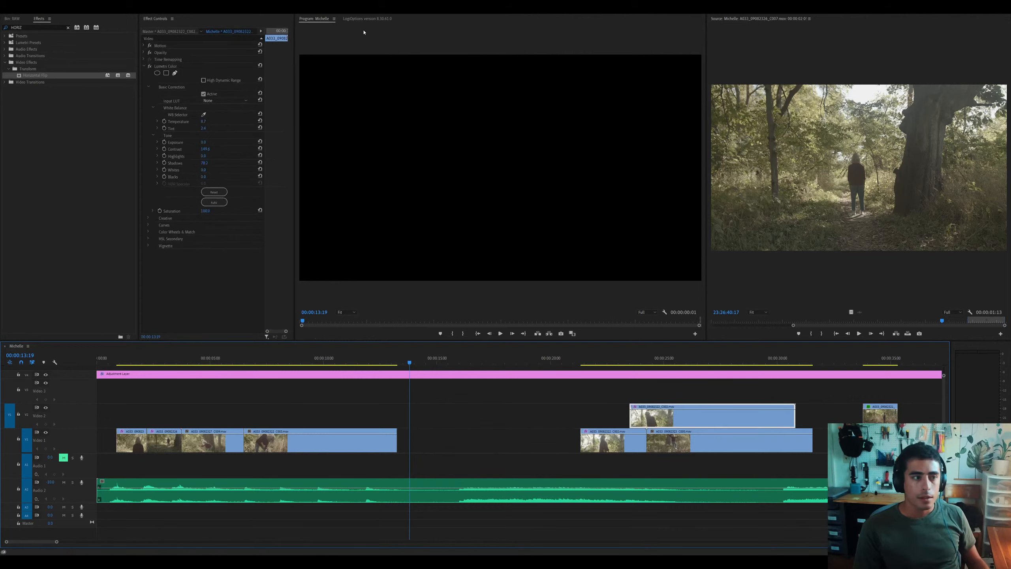
Open the bin clip of the woman in the yellow top in the Source monitor and mark an in-to-out range of 00:00:08:08
left_click(10, 19)
double_click(99, 299)
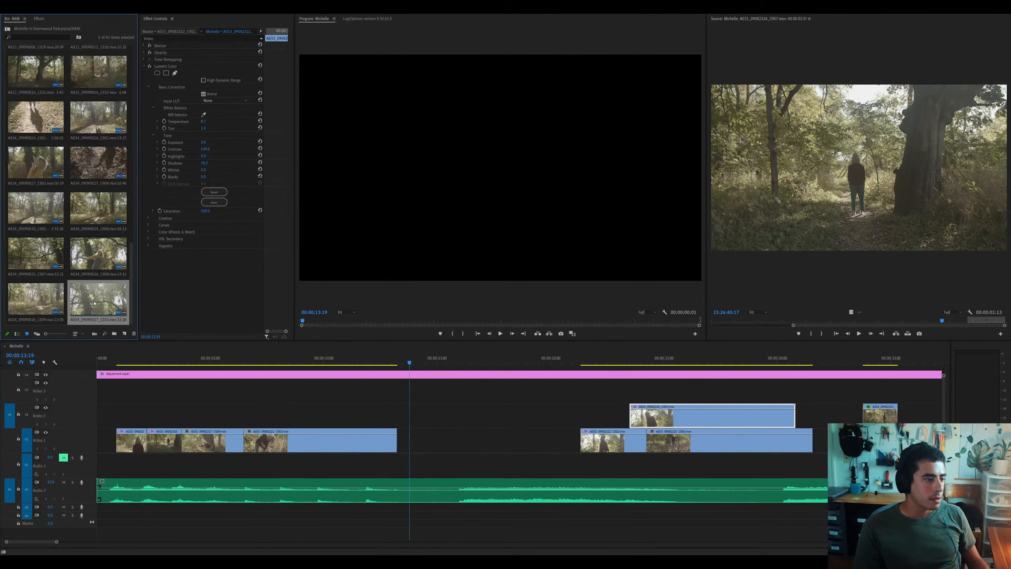
left_click_drag(880, 322, 928, 321)
key("i")
key("o")
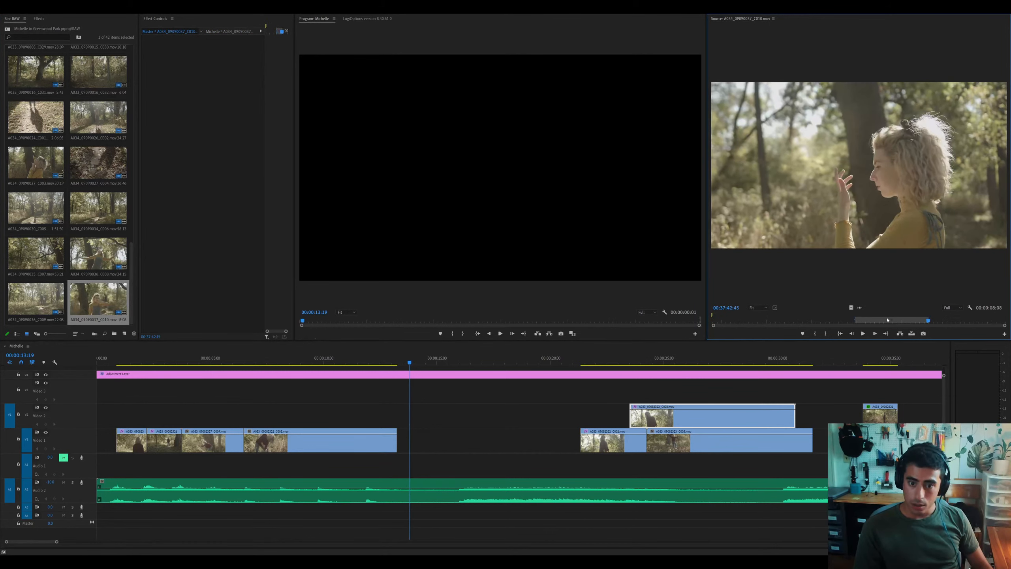
Try to place the marked yellow-top shot on Video 1 in the gap after the fourth clip
left_click_drag(125, 310, 399, 446)
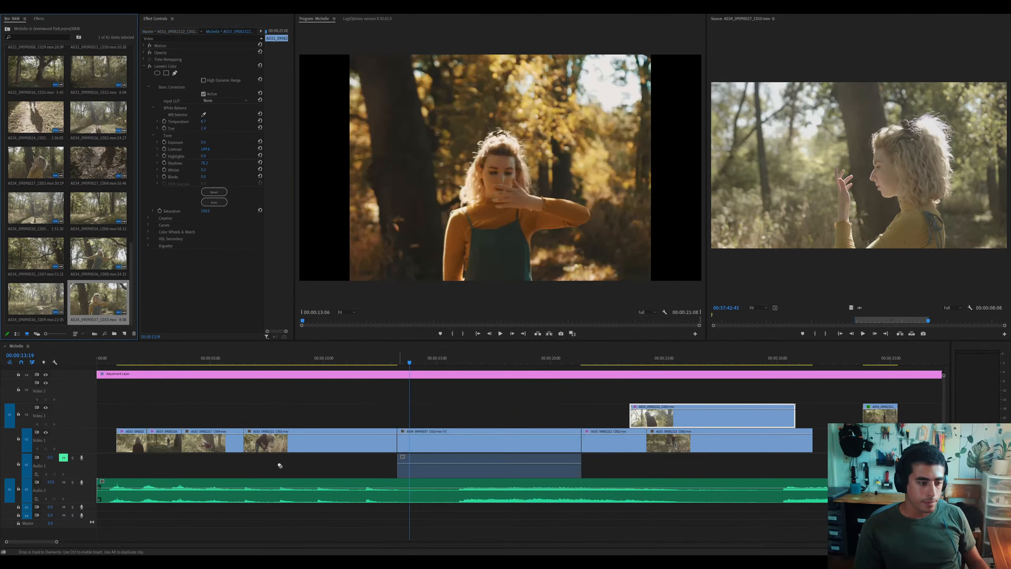
key("ctrl+z")
left_click(159, 492)
left_click(120, 513)
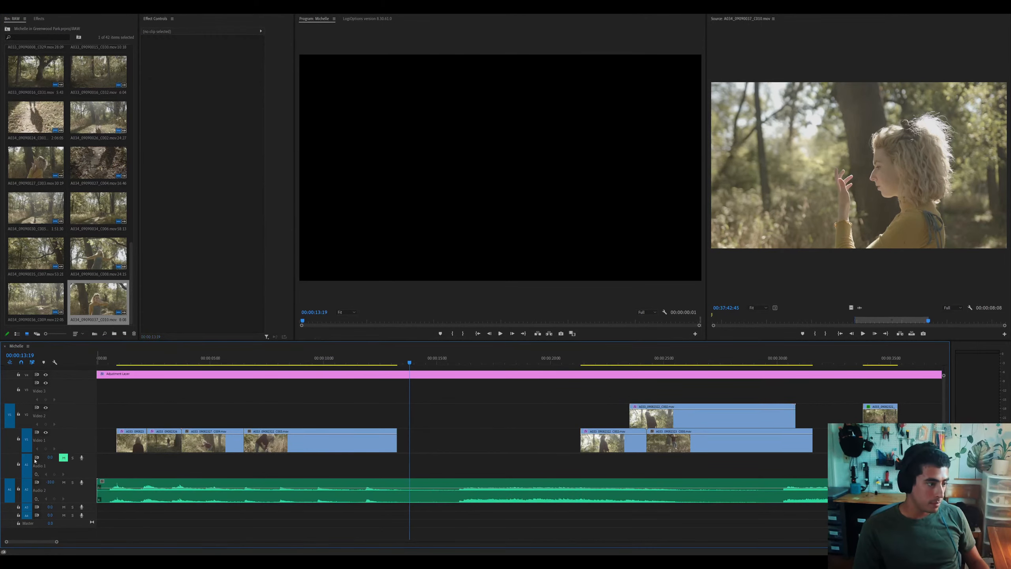
Target only Video 2 and Audio 1 and patch the source audio to Audio 1
left_click(27, 487)
left_click(27, 507)
left_click(27, 516)
left_click(10, 489)
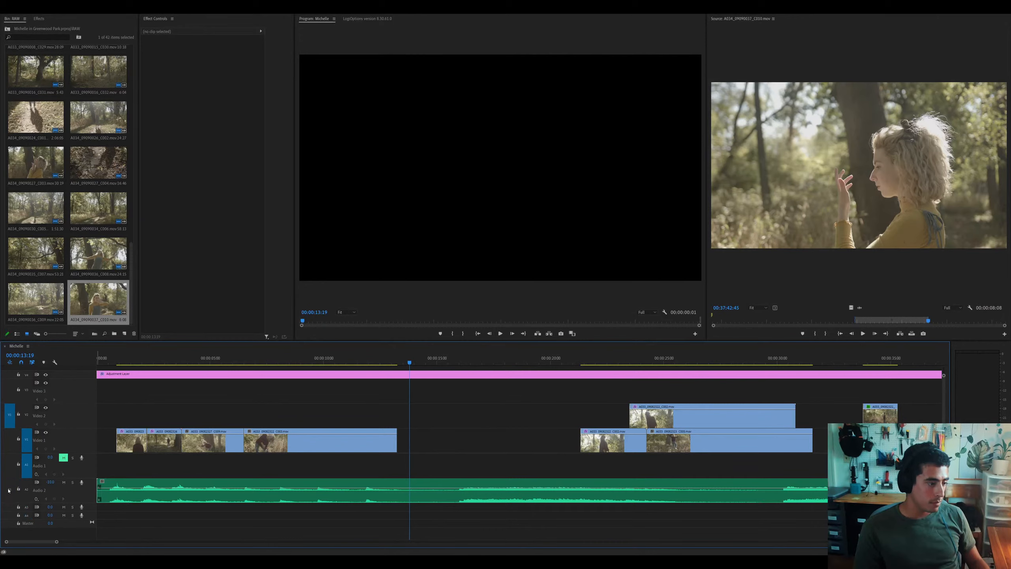
left_click(10, 466)
left_click(27, 439)
left_click(27, 415)
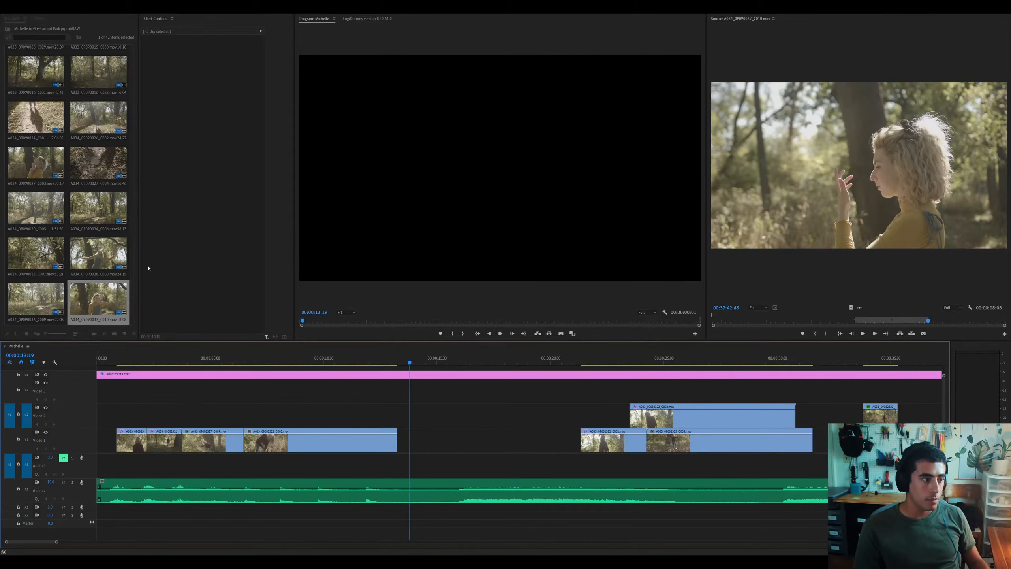
Place the yellow-top shot on Video 2 starting at the fourth clip's end, and delete its linked audio
left_click_drag(99, 299, 416, 425)
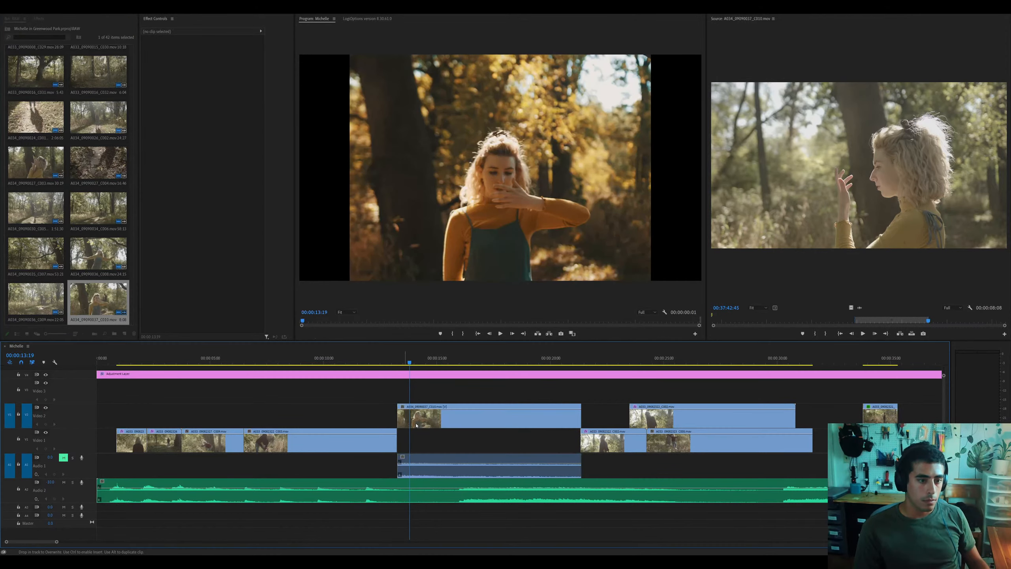
left_click_drag(443, 362, 454, 363)
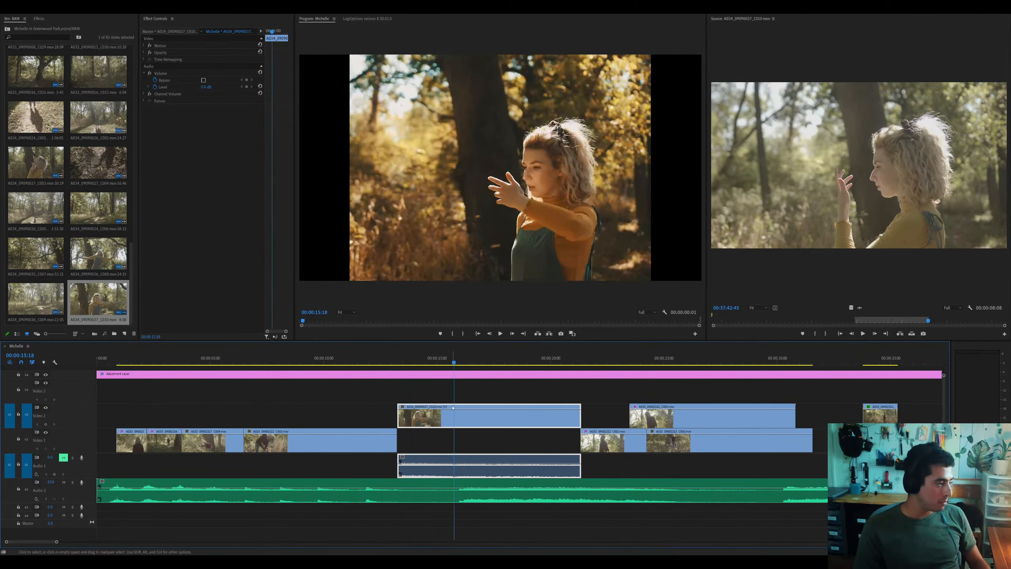
left_click(455, 470, "alt")
key("Delete")
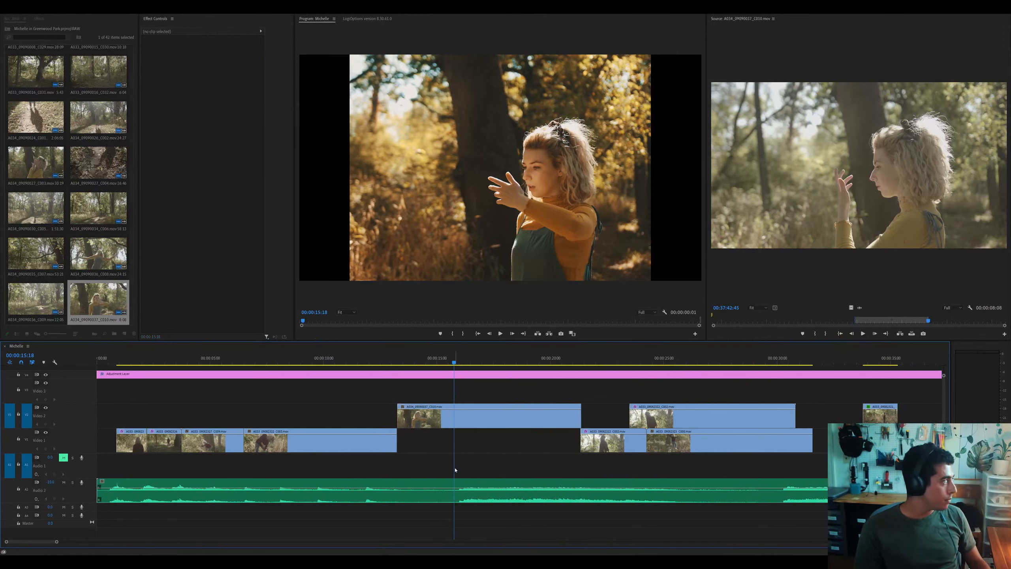
Trim the start of the yellow-top shot to leave about 00:00:03:22, realign it with the fourth clip's end and play the transition
left_click(483, 419)
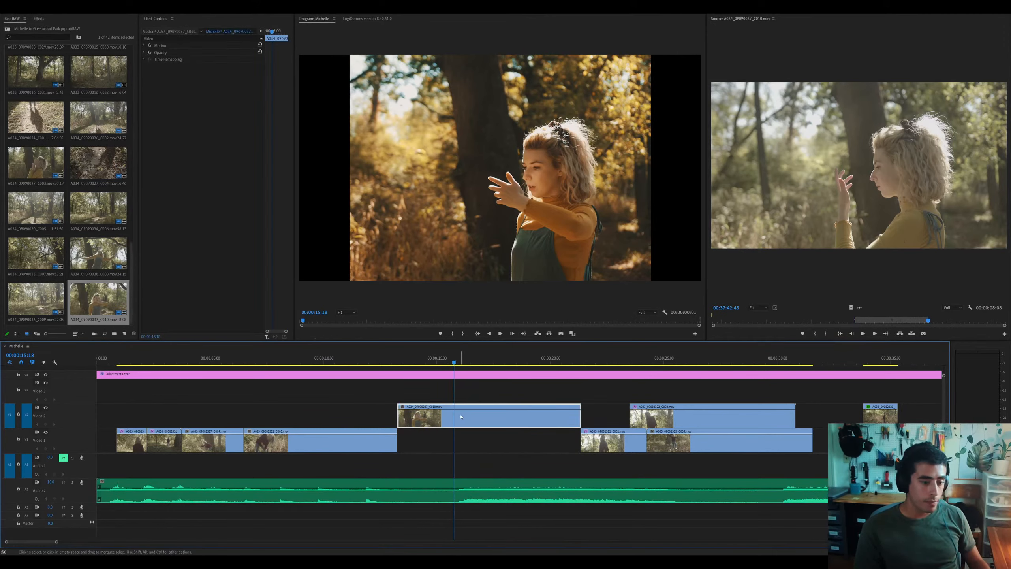
left_click(493, 358)
mouse_move(398, 417)
left_mouse_down()
mouse_move(493, 416)
mouse_move(417, 414)
left_mouse_up()
left_click(378, 357)
key("space")
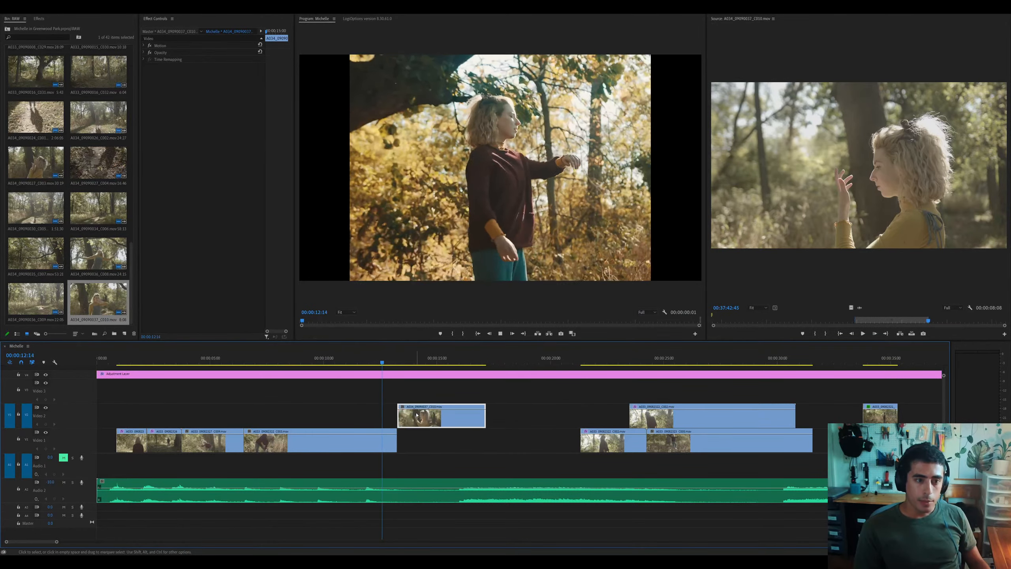
Cut the fourth Video 1 clip at 00:00:12:10, delete its remainder and move the yellow-top shot back to meet the cut
key("space")
key("equal")
left_click(441, 358)
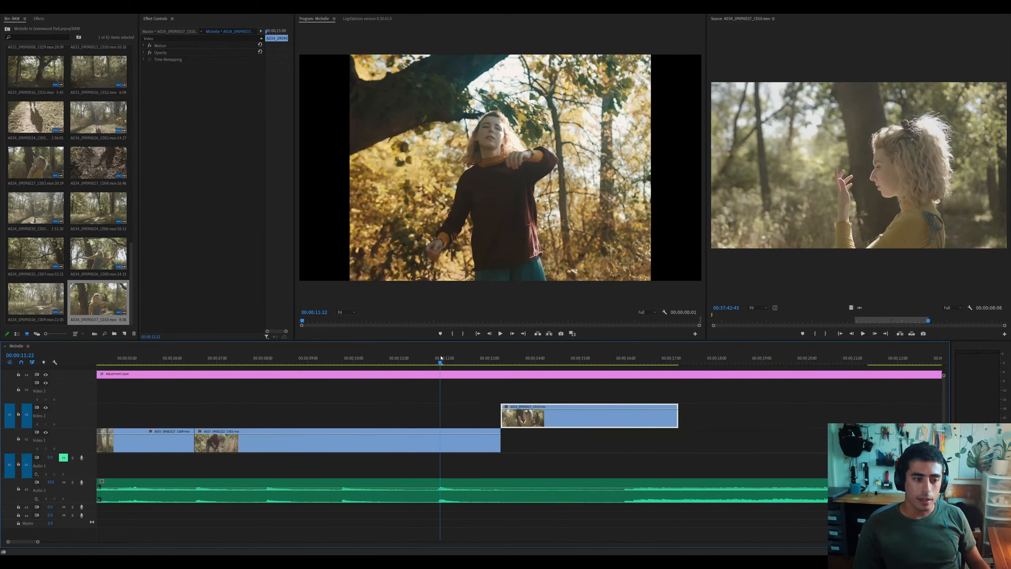
left_click(459, 450)
key("space")
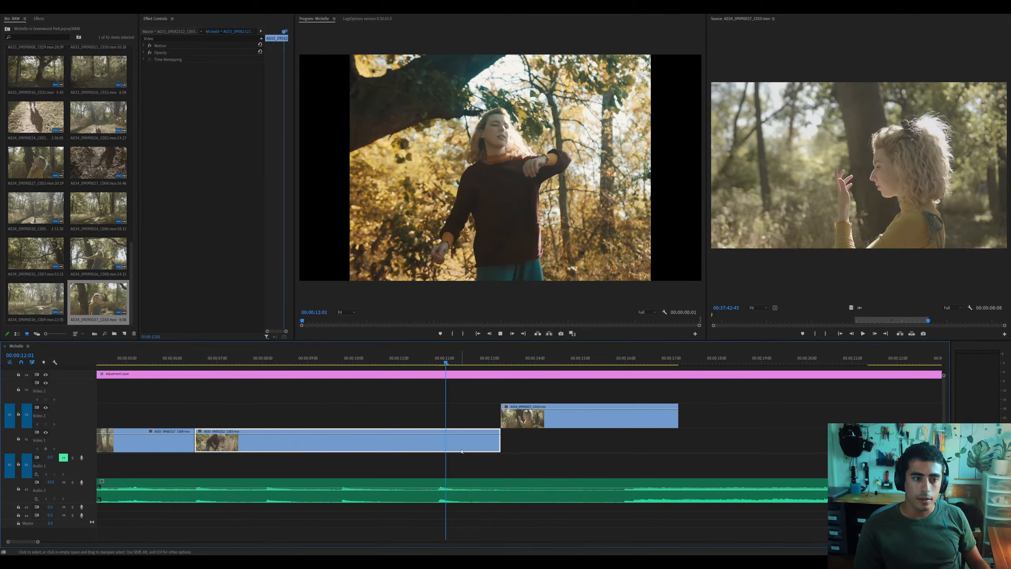
key("ctrl+k")
key("Delete")
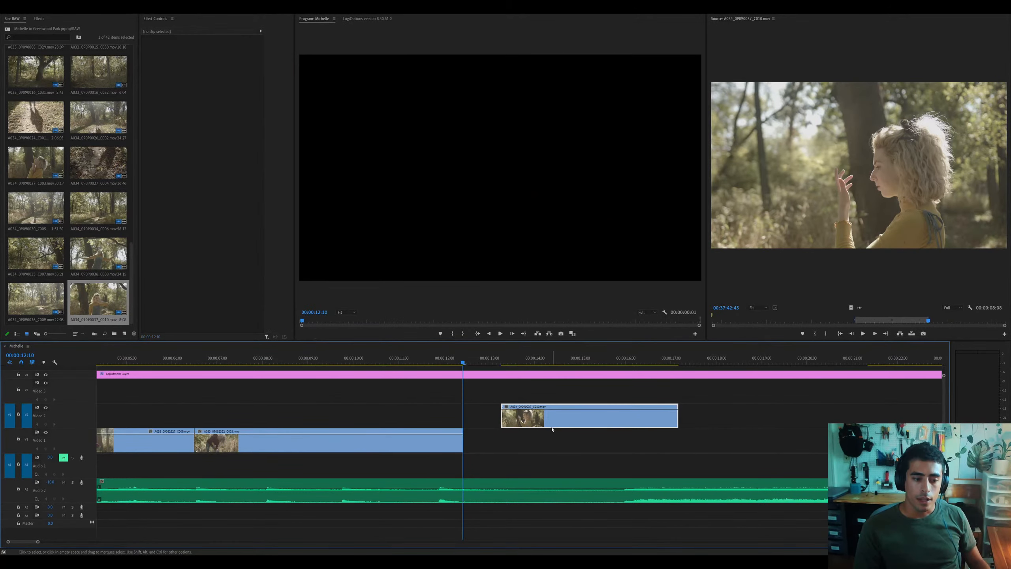
left_click_drag(552, 423, 517, 423)
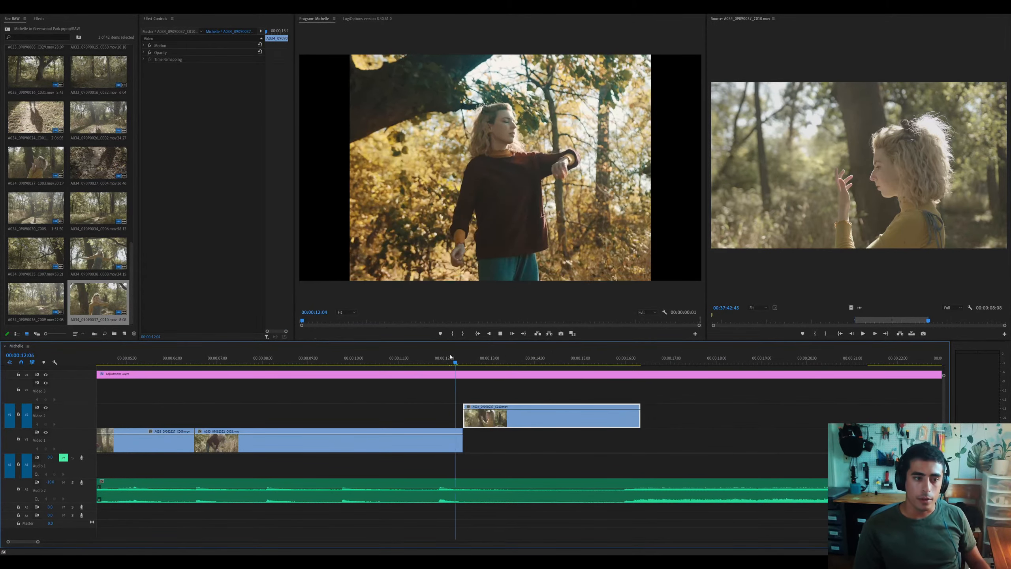
Slip the yellow-top shot to an earlier range starting on her outstretched arm, and move it down onto Video 1
double_click(537, 423)
left_click_drag(737, 321, 839, 328)
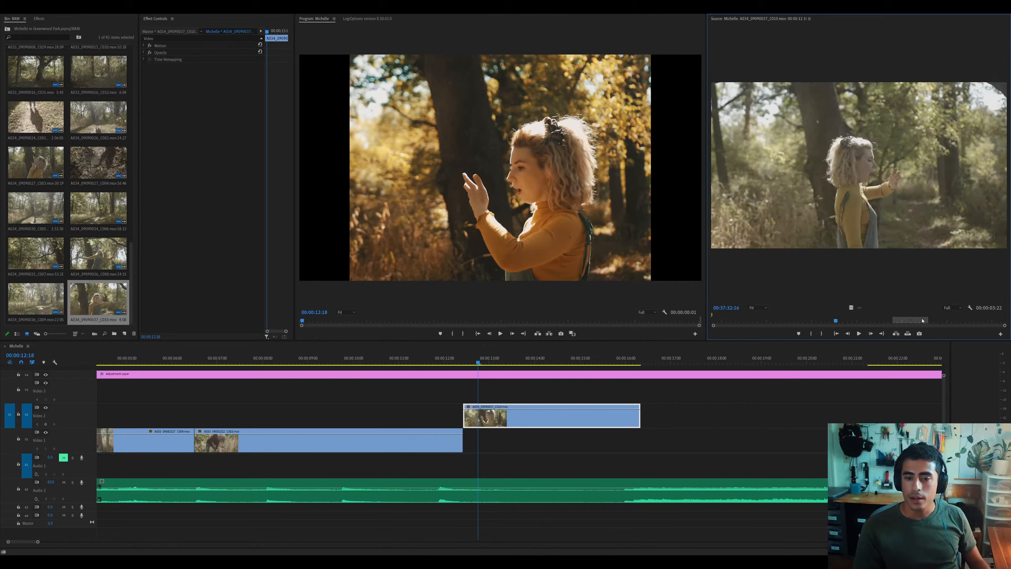
left_click_drag(910, 319, 854, 321)
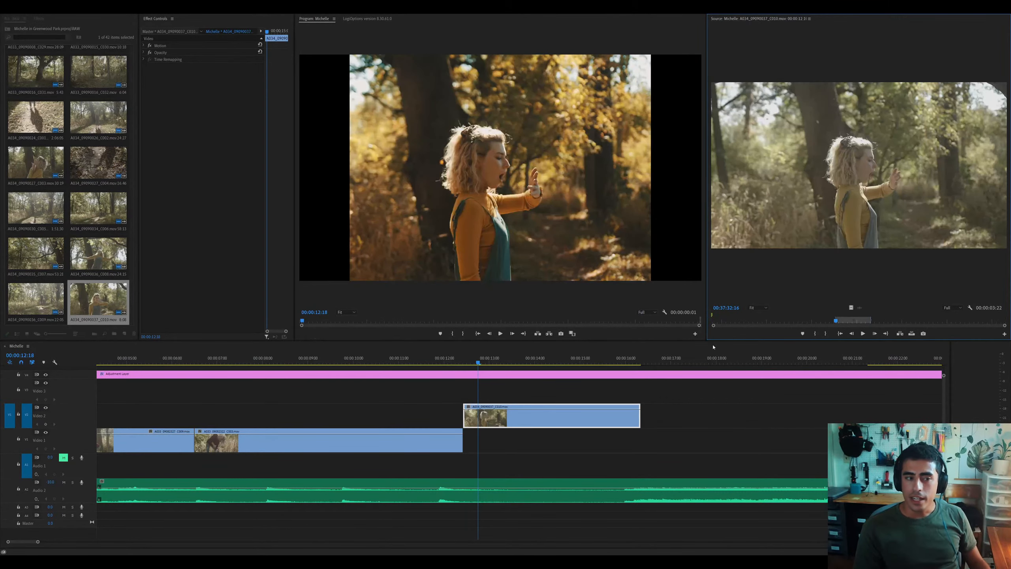
scroll(529, 378, "left", 2)
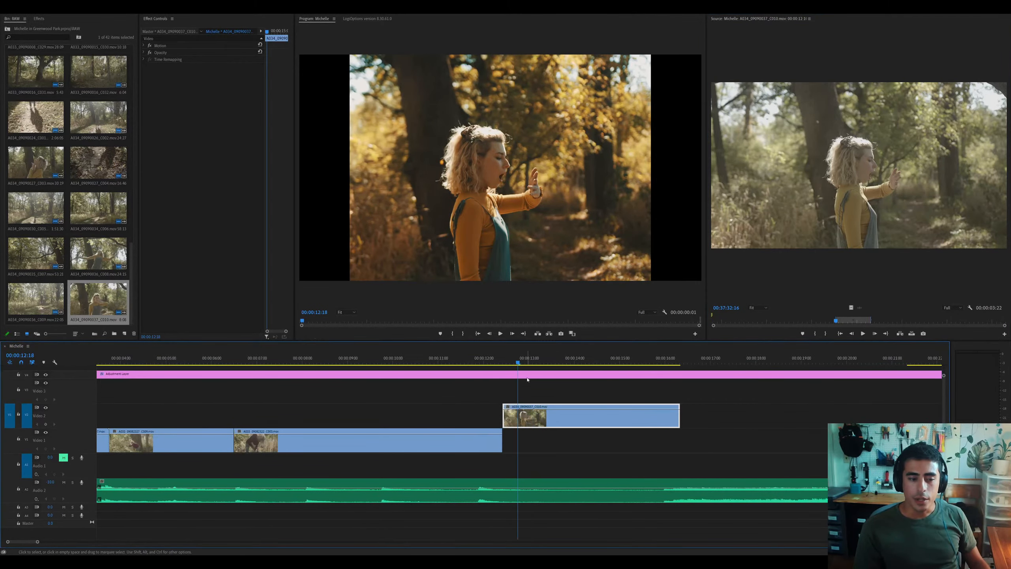
left_click(487, 361)
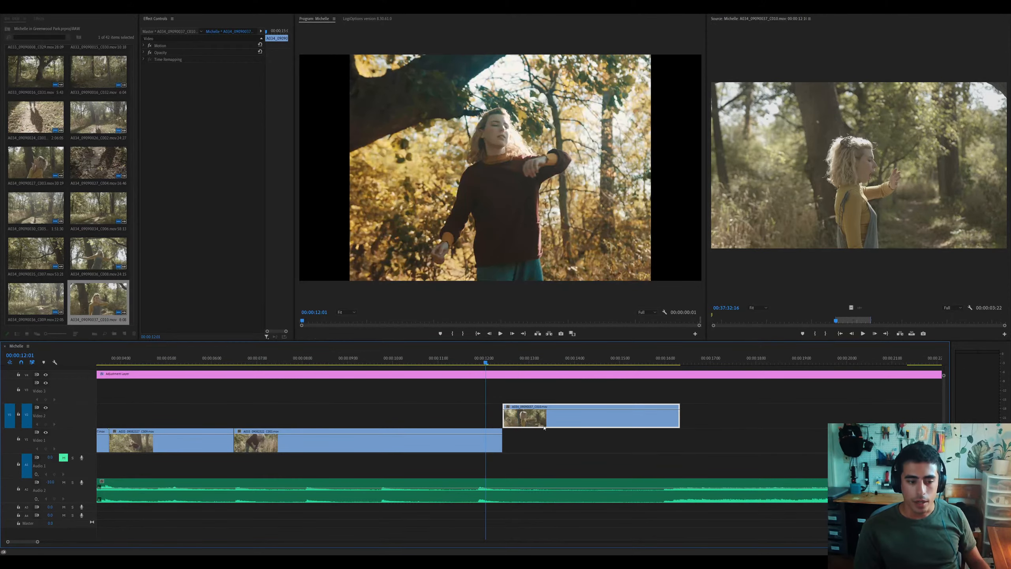
left_click_drag(544, 427, 544, 443)
Play back the cut from the fourth clip into the yellow-top shot to check how the arm movement matches
scroll(582, 444, "up", 2)
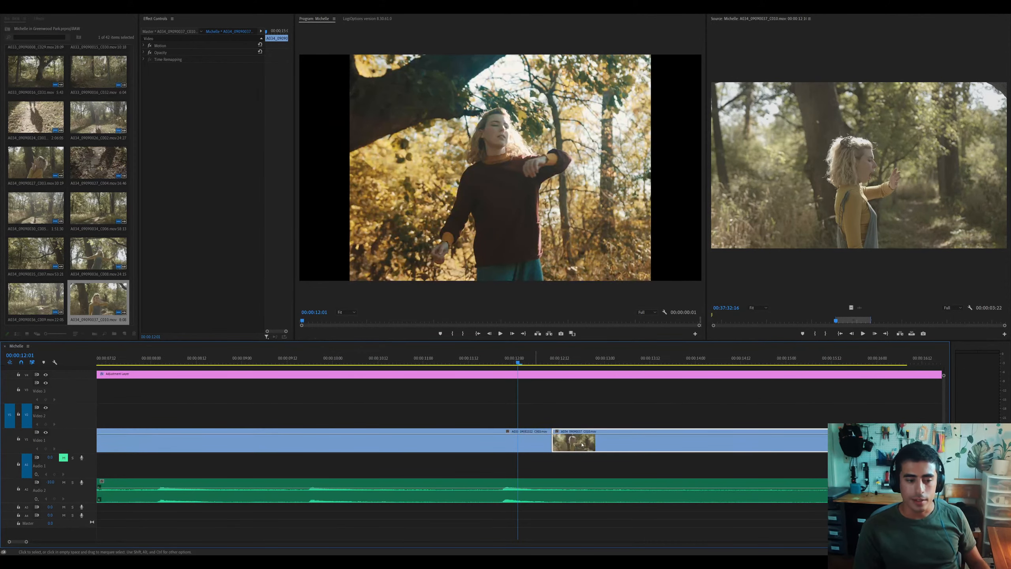
scroll(573, 445, "down", 2)
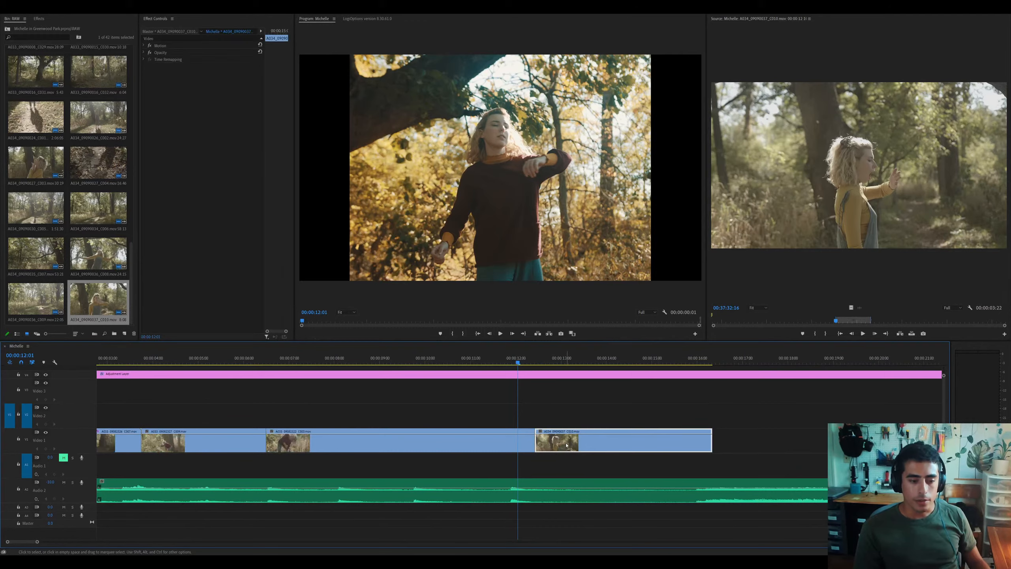
key("space")
key("space")
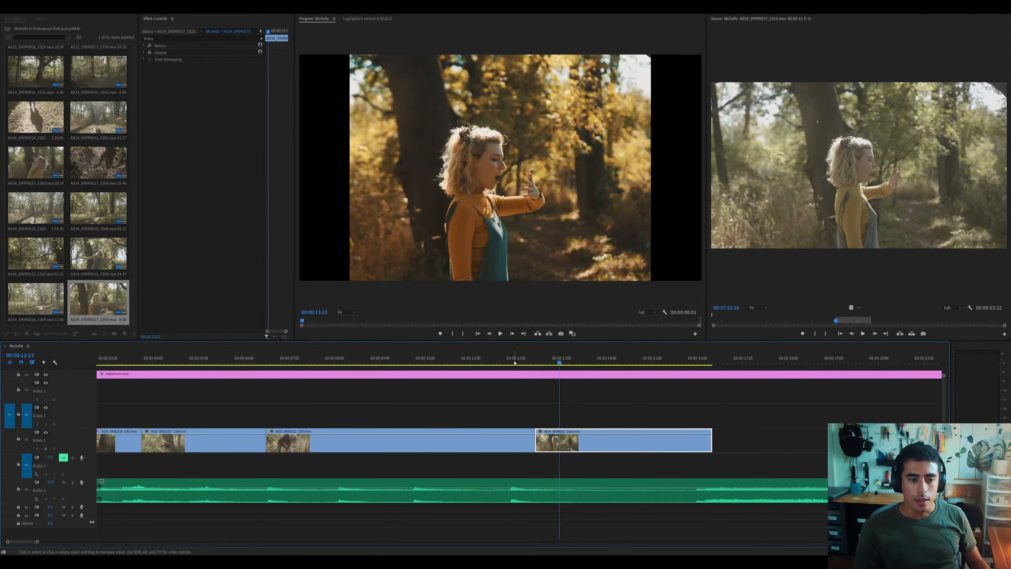
left_click(510, 360)
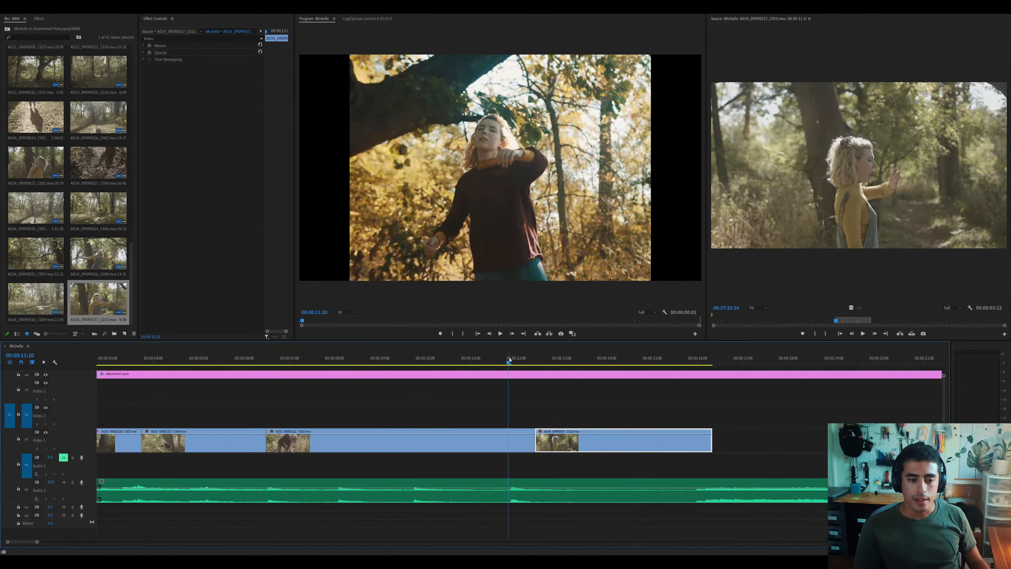
key("space")
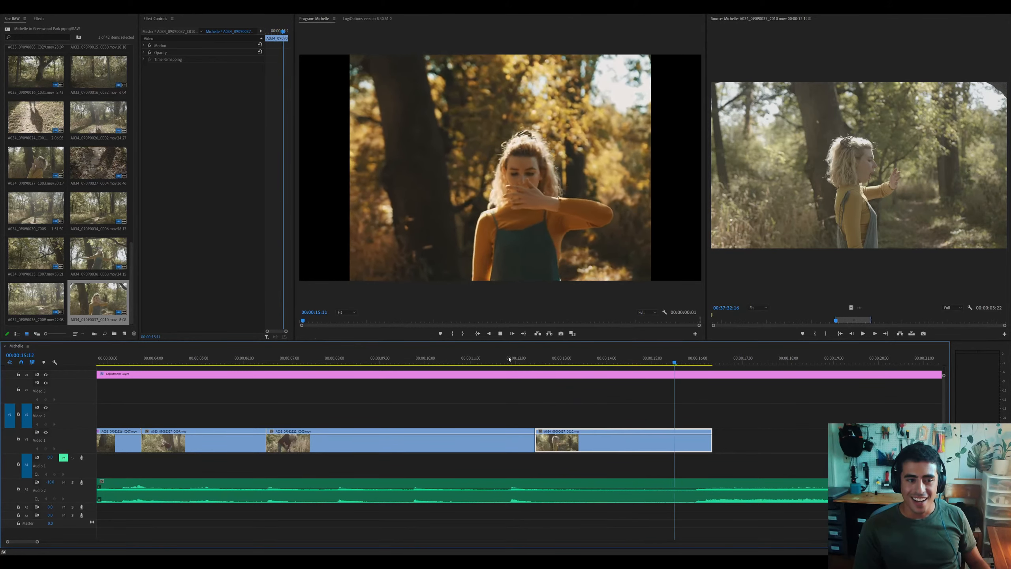
Extend the end of the yellow-top shot to meet the next Video 1 clip and play back through it
key("space")
key("minus")
left_click_drag(466, 441, 580, 441)
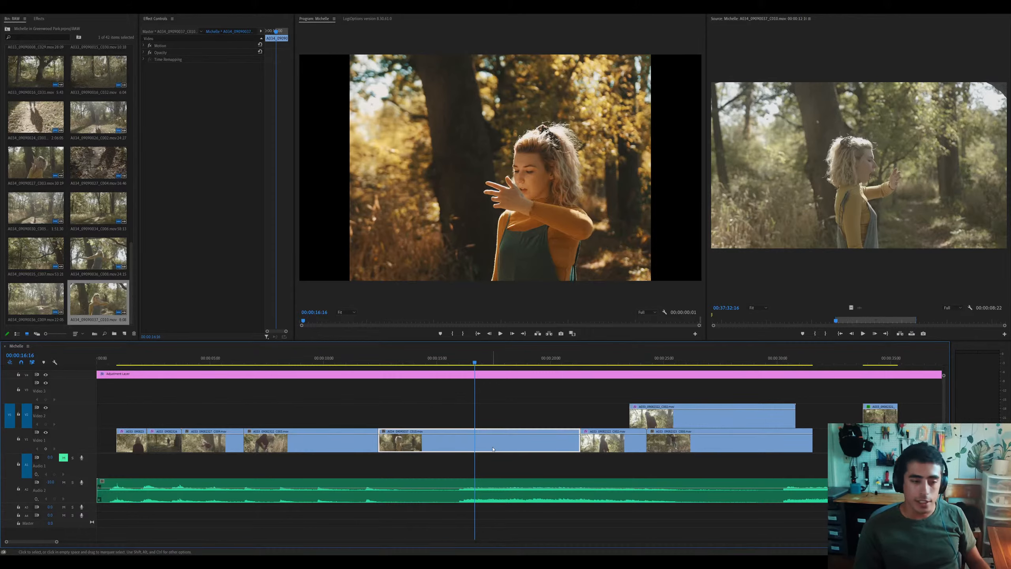
key("space")
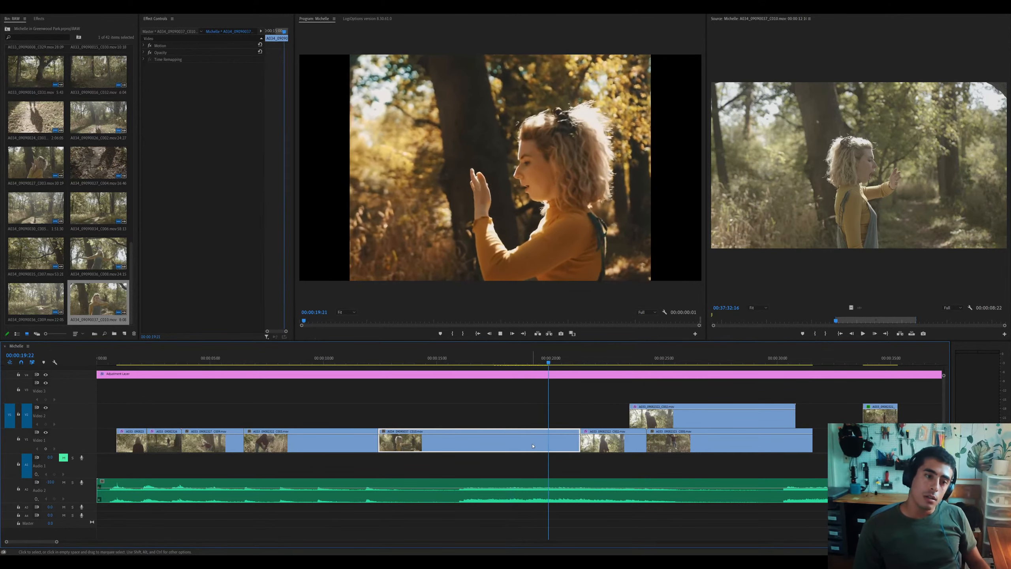
scroll(533, 446, "right", 1)
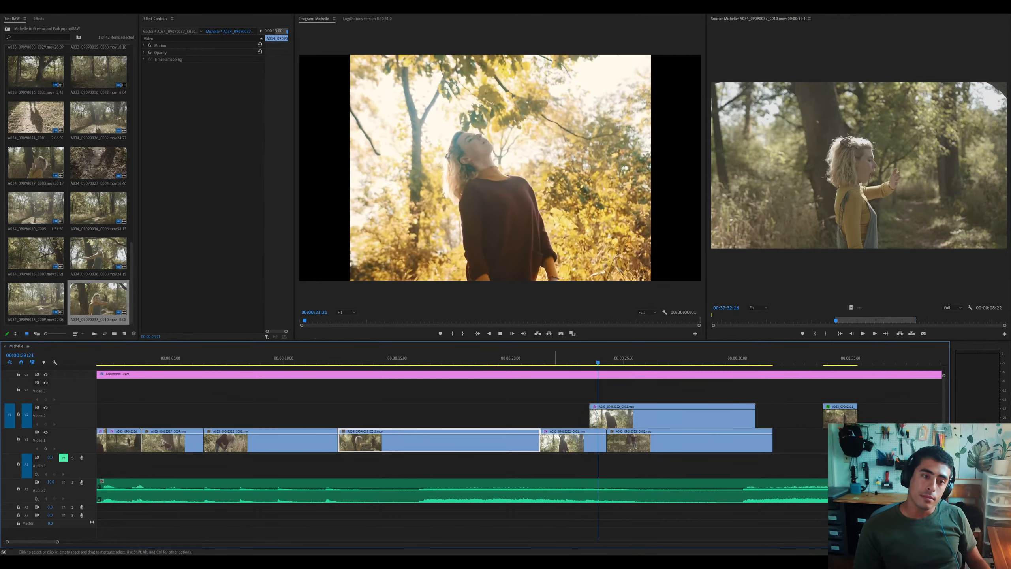
Move the two Video 1 clips after the yellow-top shot and both Video 2 clips about seven seconds later, and play the footage beyond them
key("space")
key("minus")
left_click_drag(349, 402, 566, 421)
left_click(590, 363)
key("space")
key("minus")
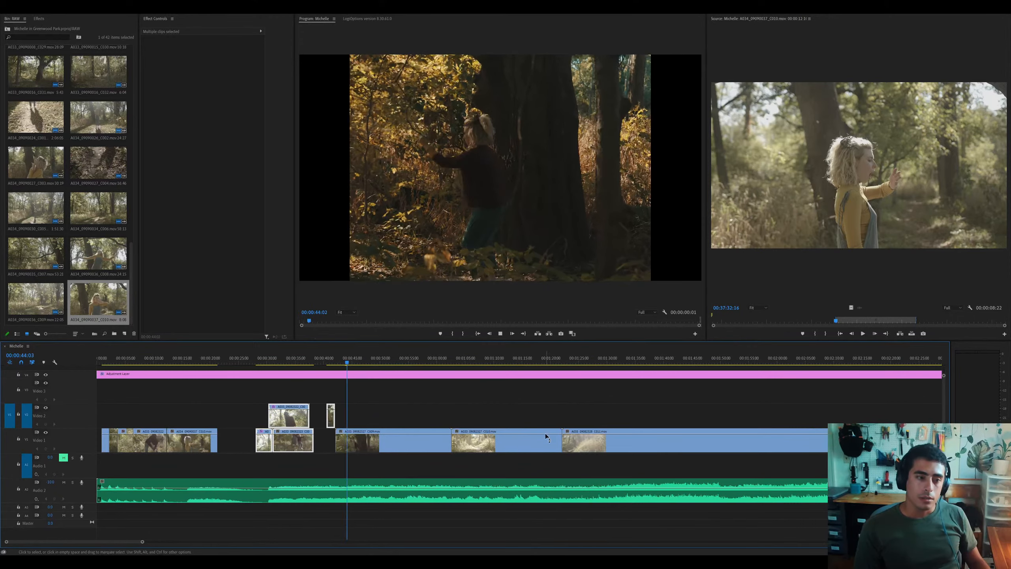
Scrub across the sequence from its start to the long forest clips past the one-minute mark to review the remaining footage
key("minus")
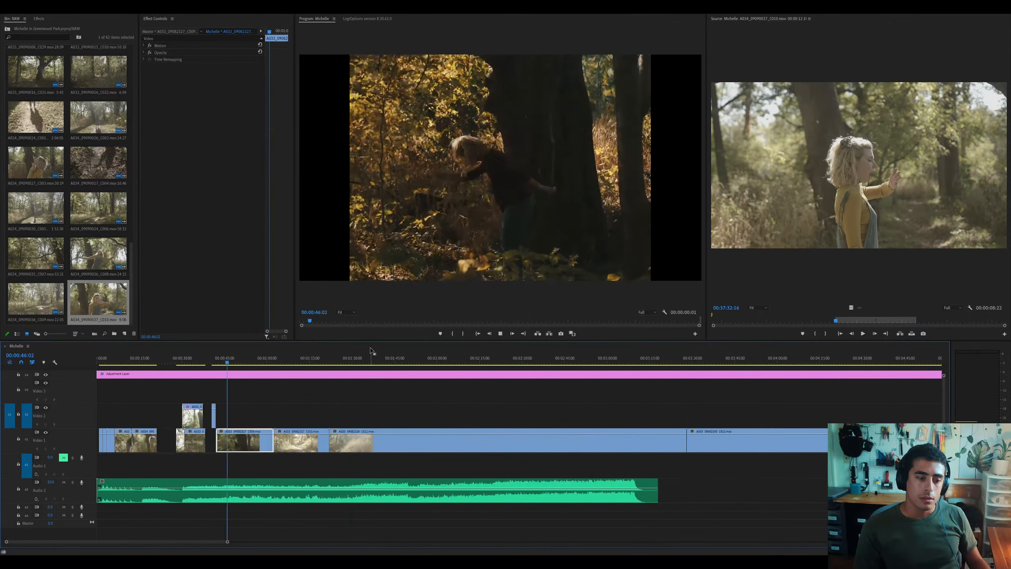
left_click_drag(368, 357, 66, 356)
key("equal")
key("equal")
key("equal")
left_click(130, 441)
key("minus")
key("minus")
key("space")
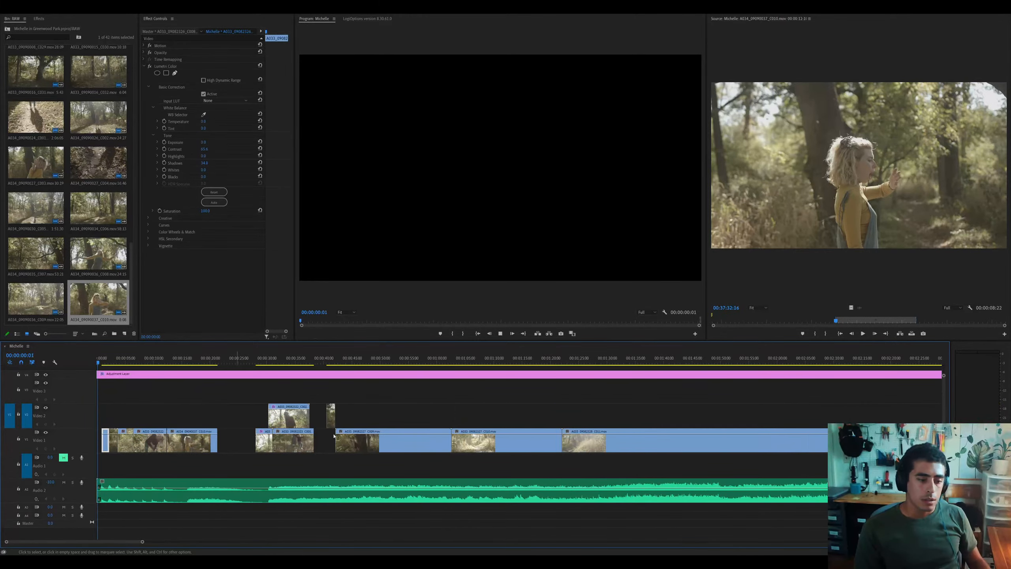
left_click(268, 362)
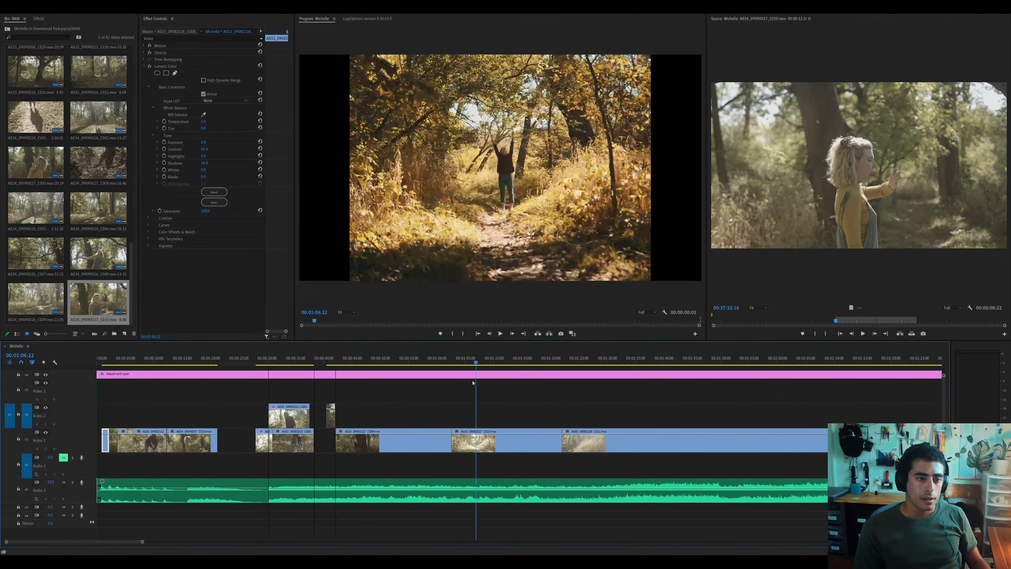
Delete the short Video 2 clip and move the remaining backlit Video 2 clip to start where the tree-dance clip on Video 1 ends
left_click_drag(289, 416, 384, 417)
left_click(329, 418)
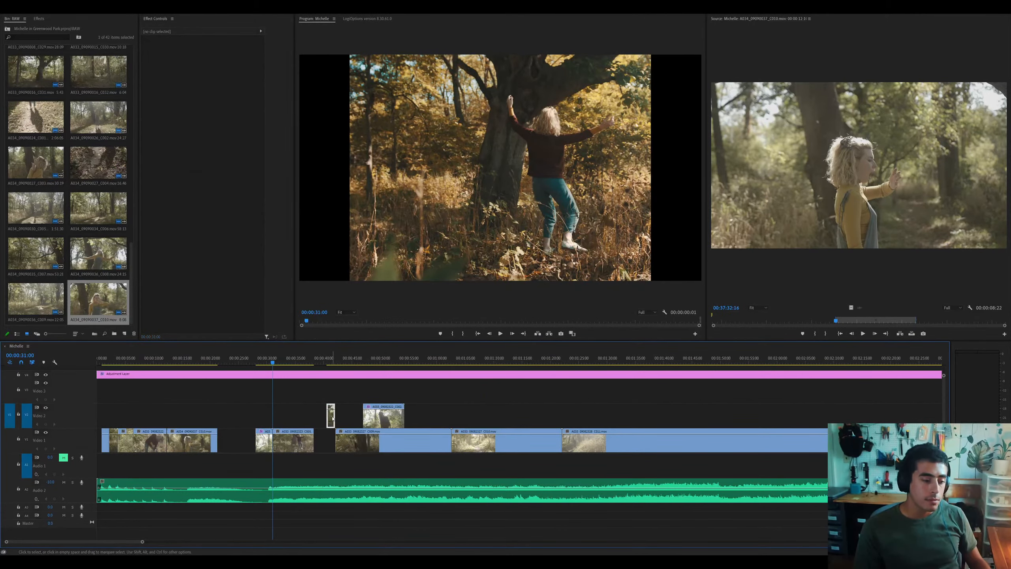
key("Delete")
key("ctrl+s")
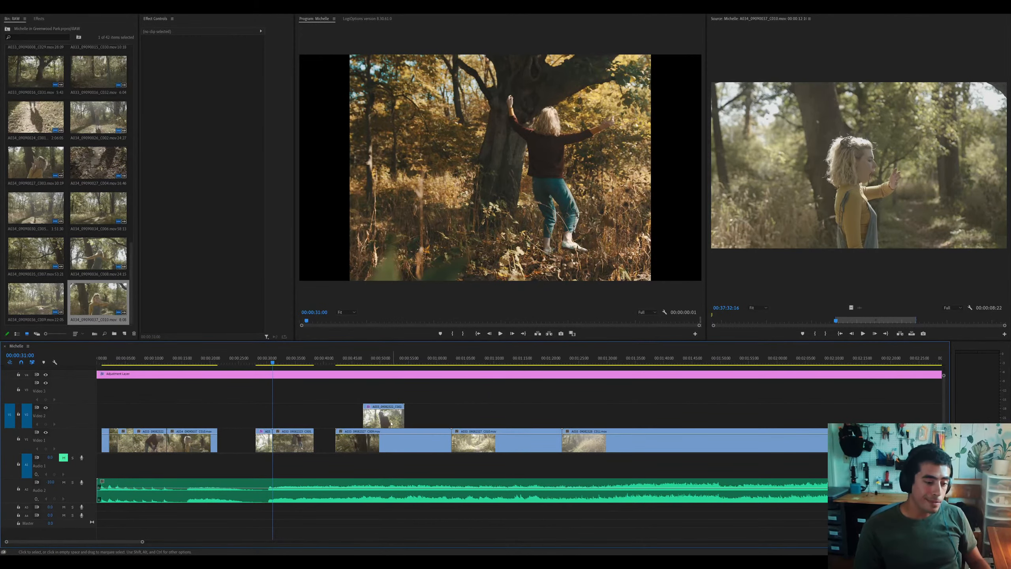
left_click_drag(391, 423, 343, 423)
Play the cut into the moved backlit clip, and replay the opening clips up to the end of the yellow-top shot
left_click(308, 358)
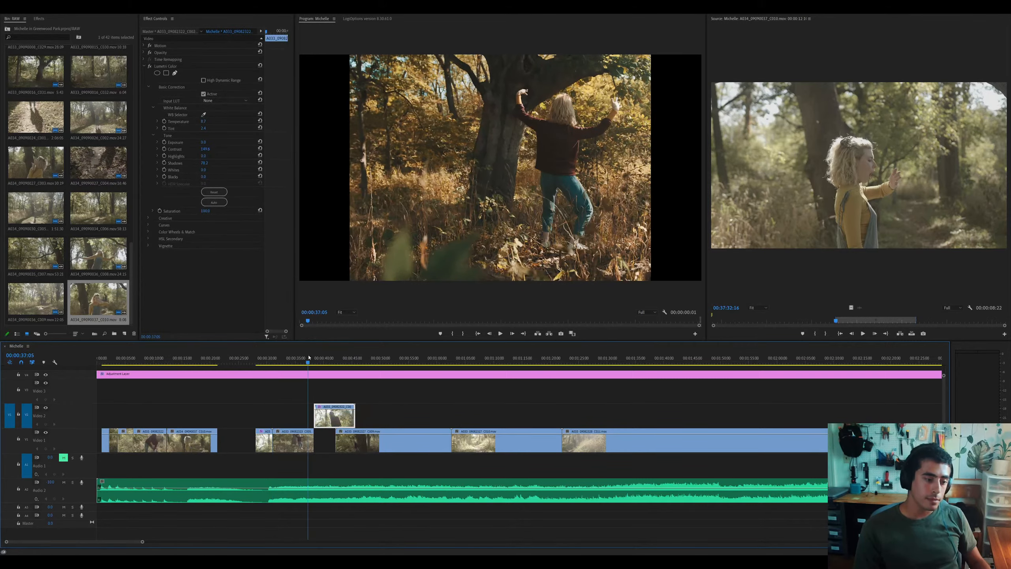
key("=")
key("space")
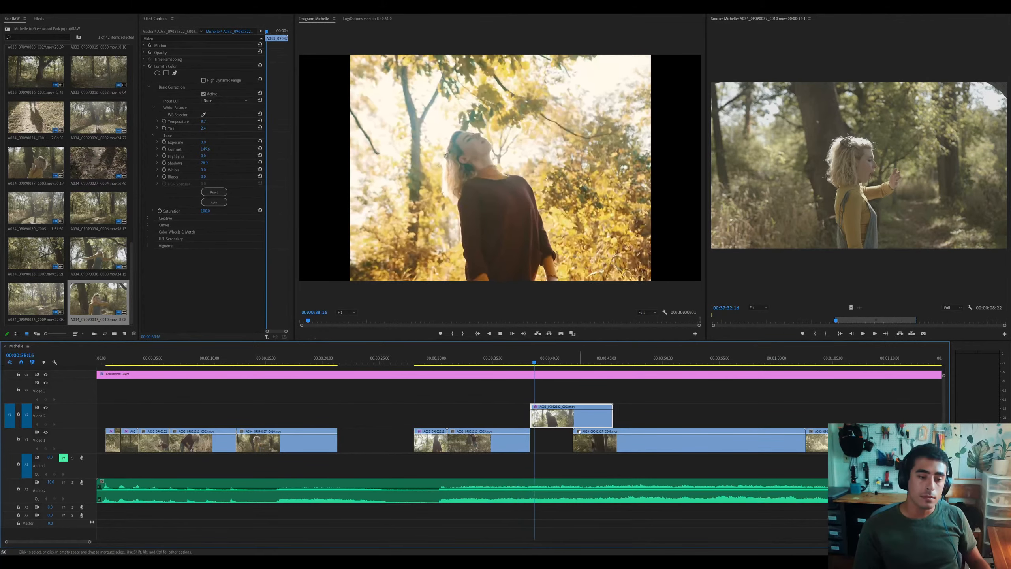
left_click(448, 363)
left_click_drag(450, 366, 123, 395)
key("space")
left_click(332, 363)
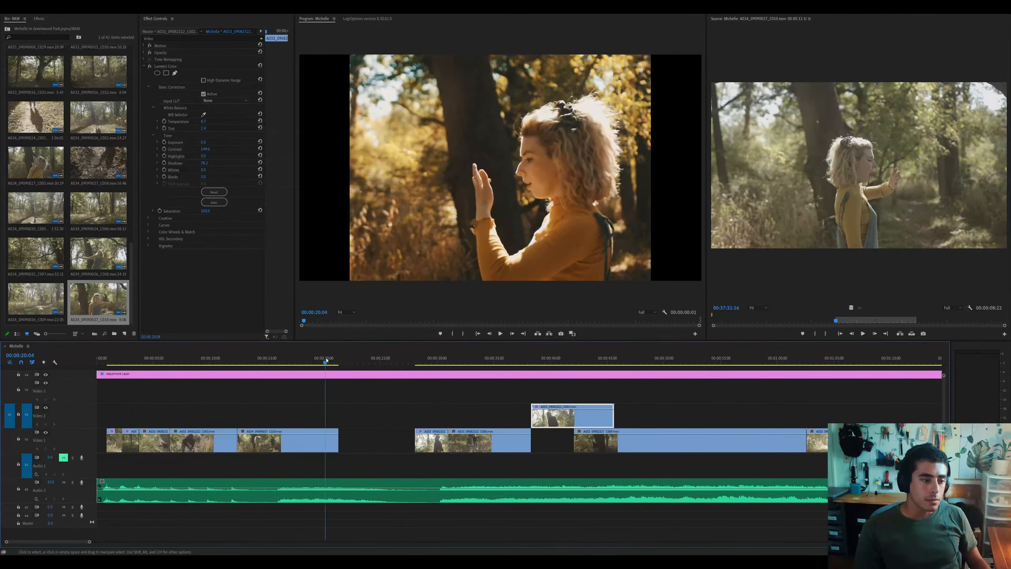
Delete the yellow-top shot and move the following two Video 1 clips earlier, leaving a short gap after the fourth clip
left_click(320, 445)
key("Delete")
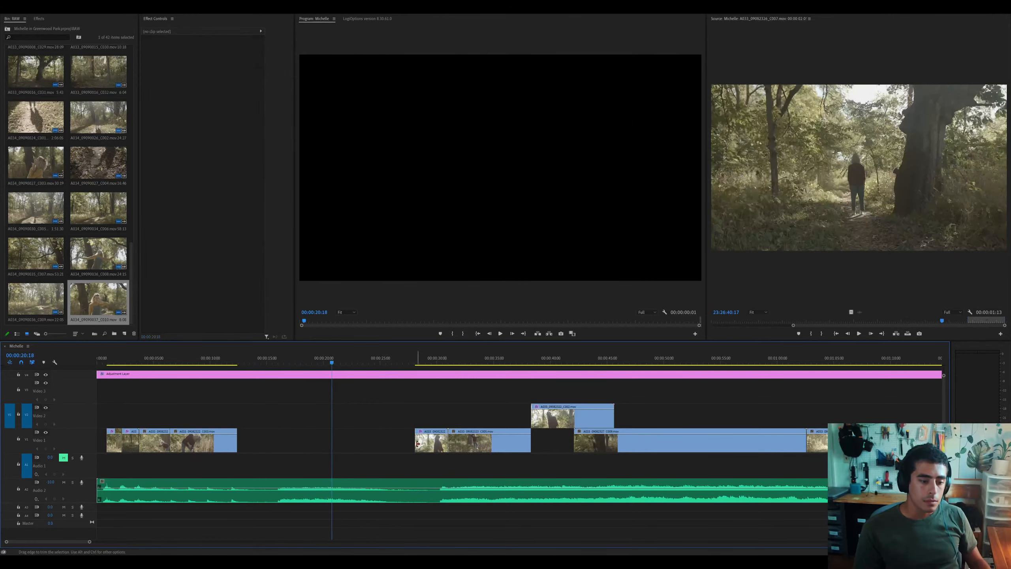
left_click_drag(394, 441, 463, 438)
left_click_drag(477, 439, 304, 438)
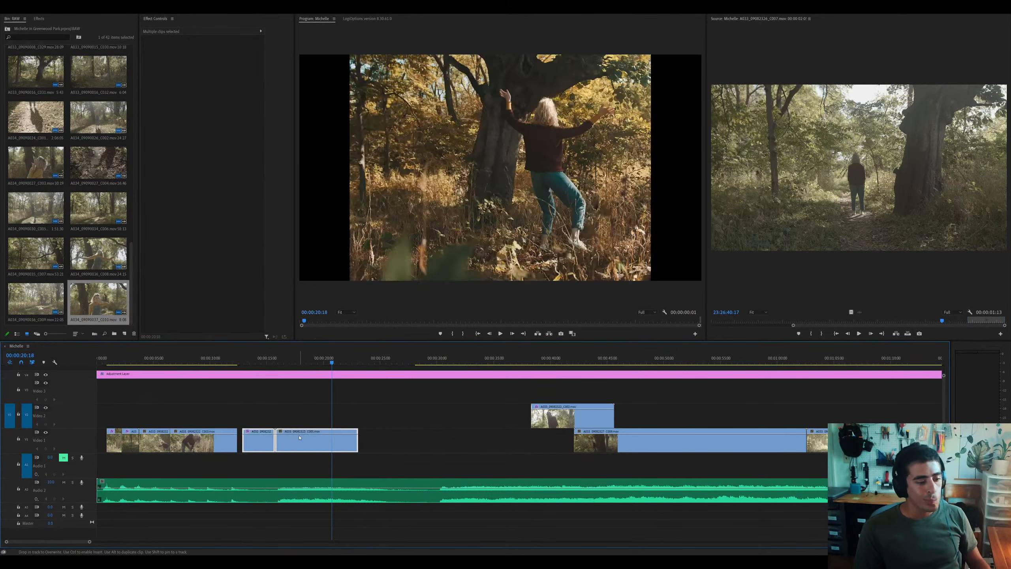
left_click(242, 363)
left_click(404, 452)
Move the backlit Video 2 clip down to follow the tree-dance clip on Video 1, and close the gap after it
key("space")
left_click_drag(559, 418, 387, 442)
left_click(494, 446)
key("Delete")
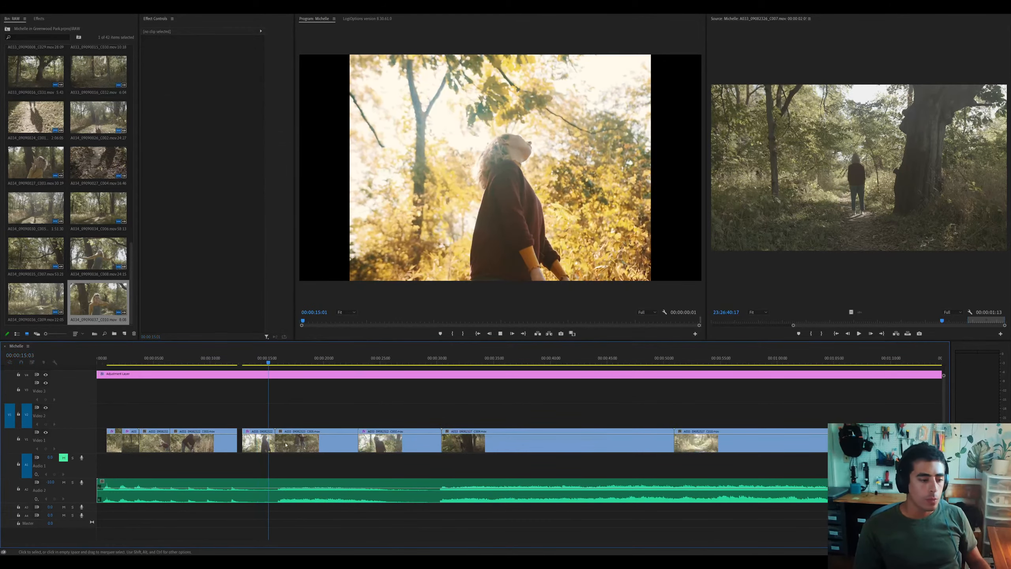
Play through the first backlit shot into the tree-dance shot, and ripple-trim the tree-dance shot's end at about 00:00:21:15
key("space")
left_click(269, 444)
key("=")
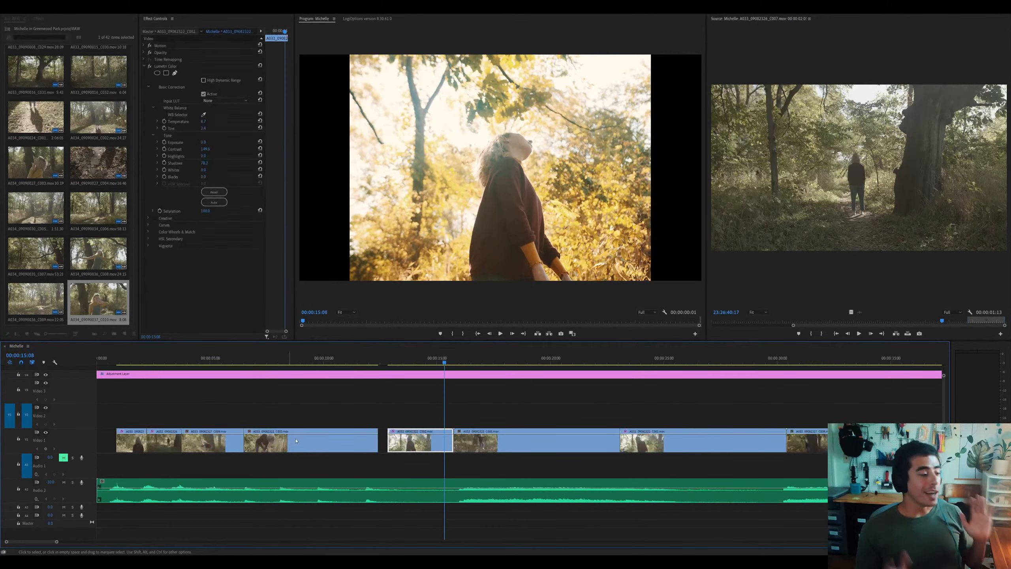
left_click(423, 363)
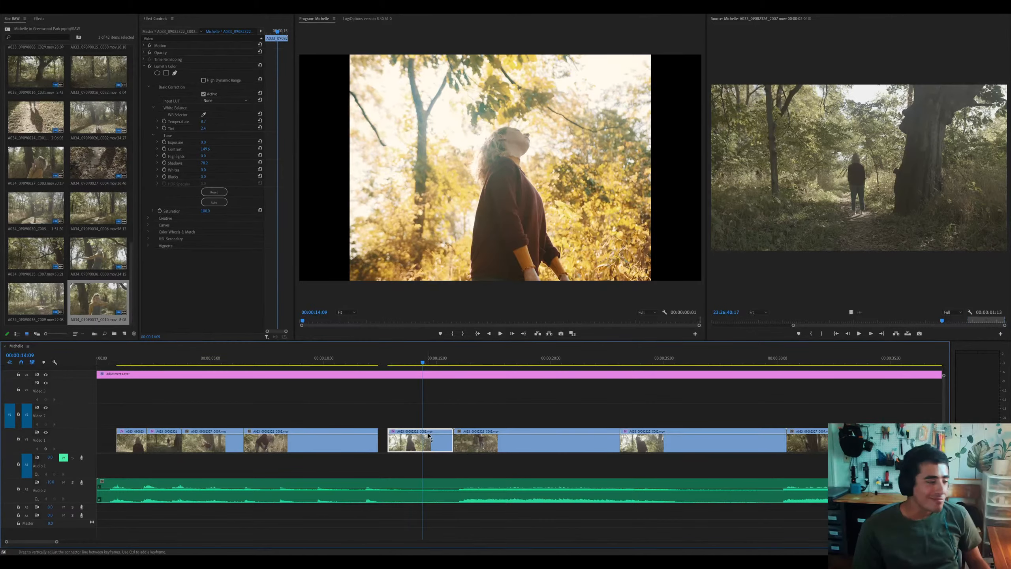
left_click(399, 358)
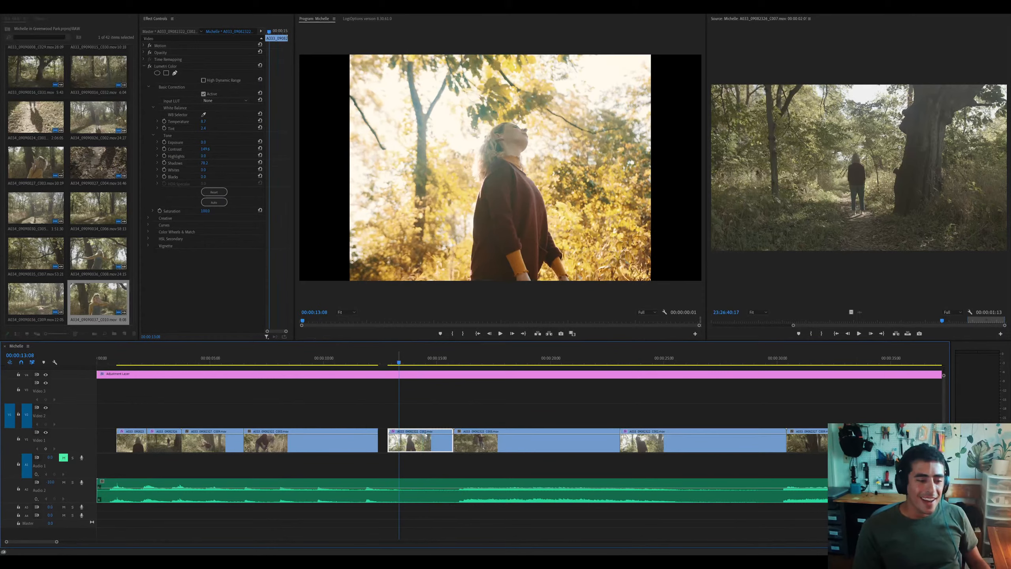
key("space")
left_click(470, 446)
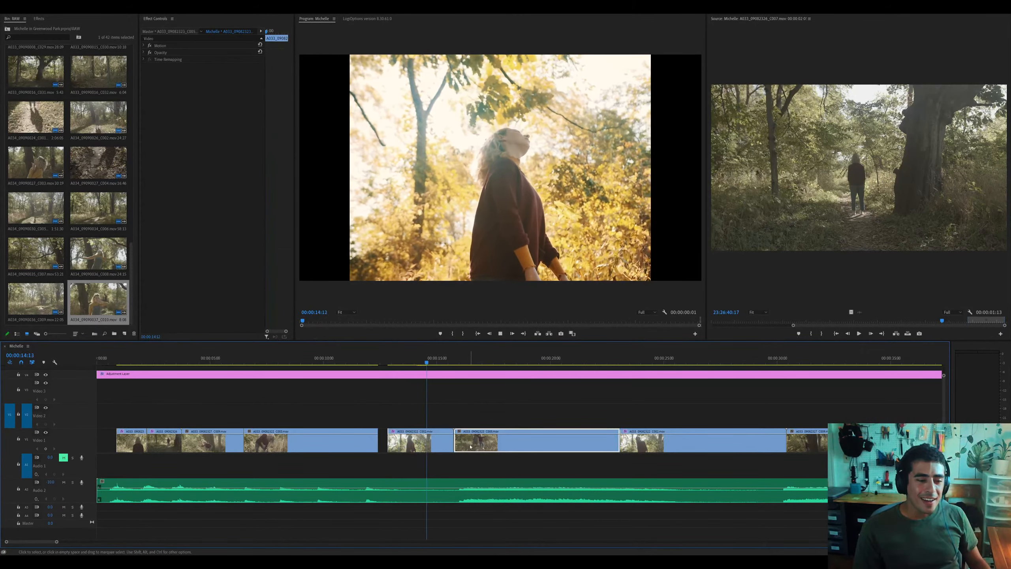
key("space")
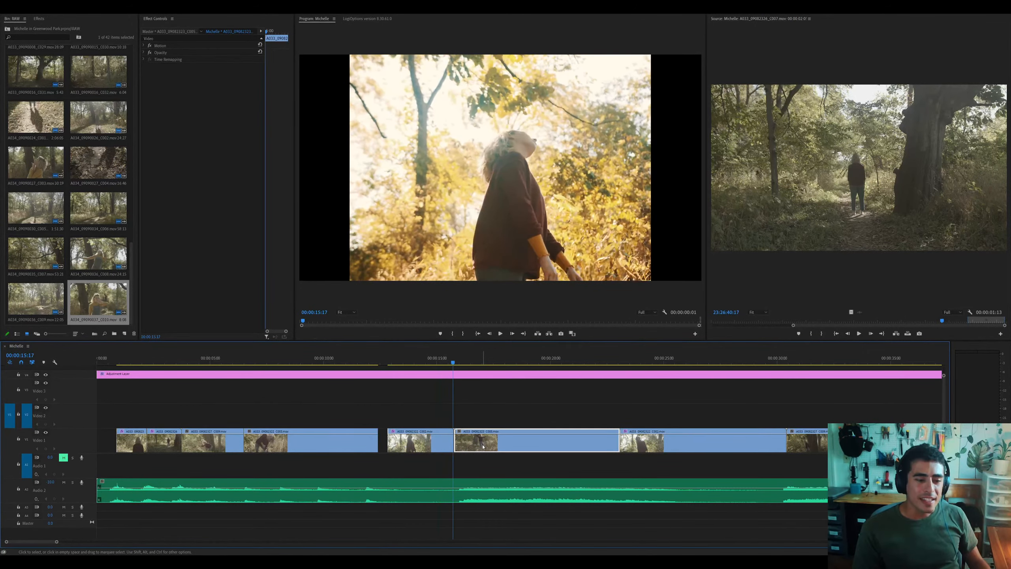
key("space")
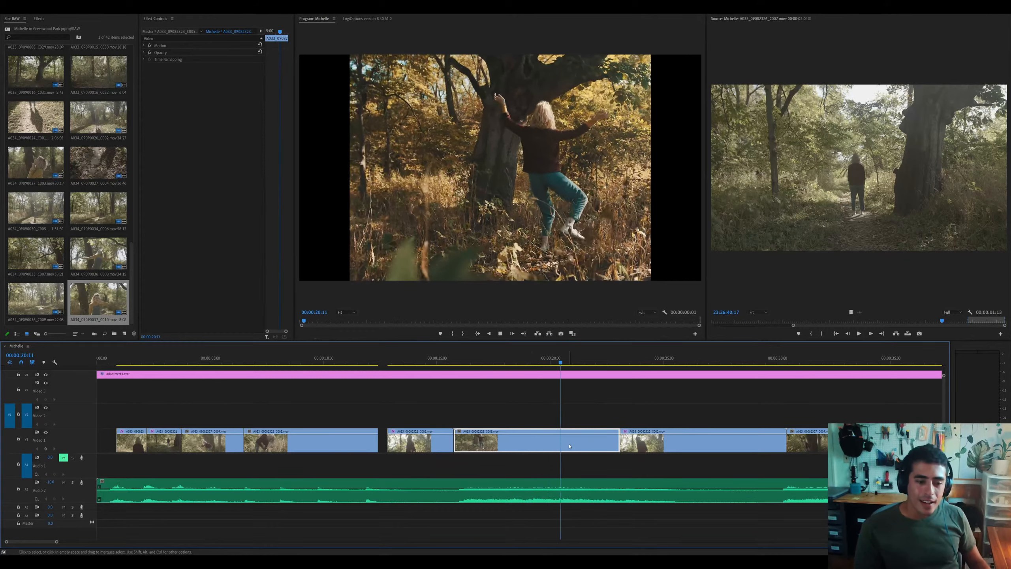
key("w")
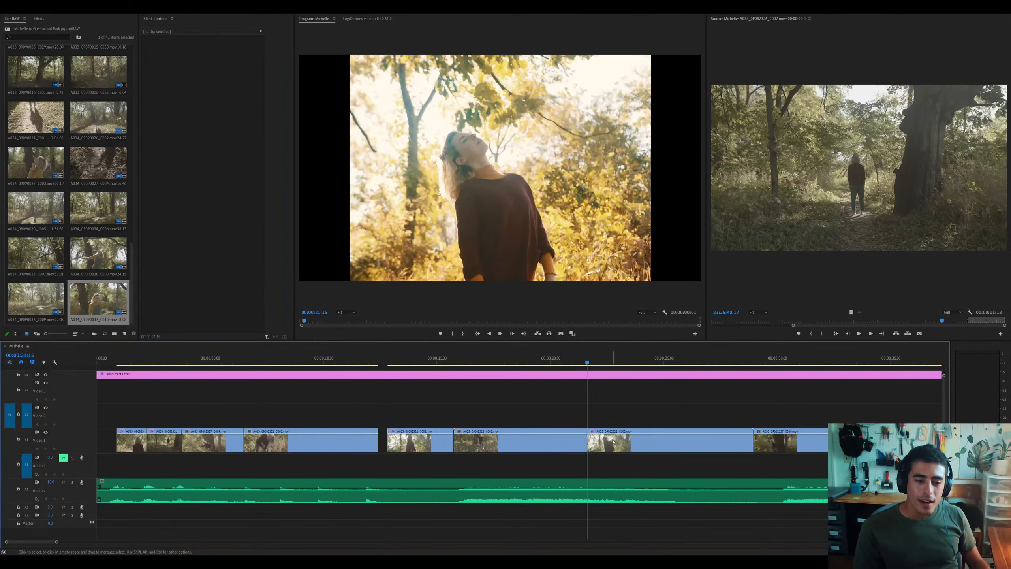
Split the second backlit shot near its end at about 00:00:28:00 and ripple delete the leftover piece
left_click(613, 442)
key("space")
key("minus")
key("equal")
left_click_drag(605, 362, 655, 367)
key("ctrl+k")
left_click(665, 445)
key("shift+Delete")
Scrub through the dark tree shot and the path shot after it, and ripple delete both from Video 1
left_click(666, 449)
key("space")
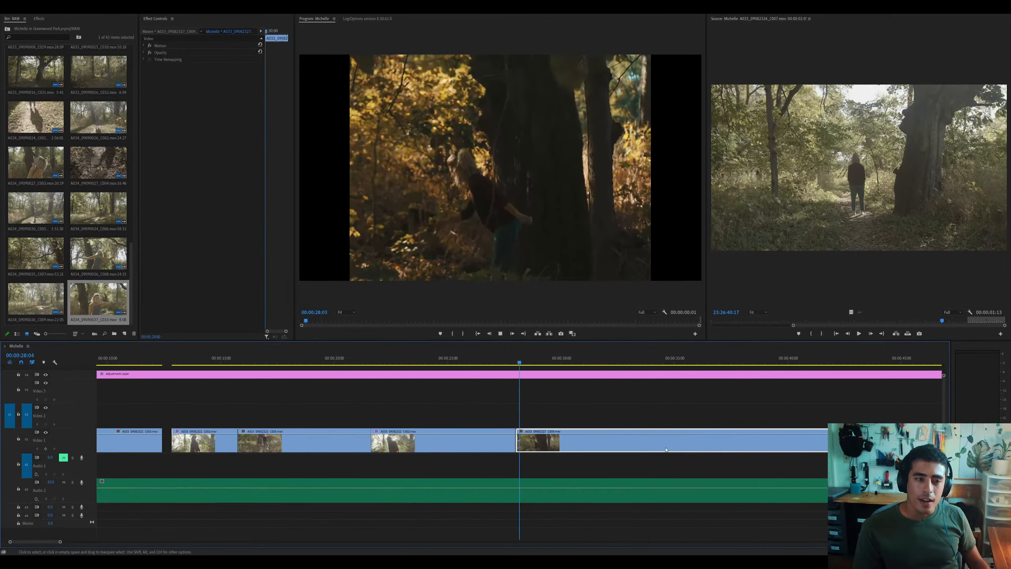
left_click_drag(536, 364, 646, 363)
key("minus")
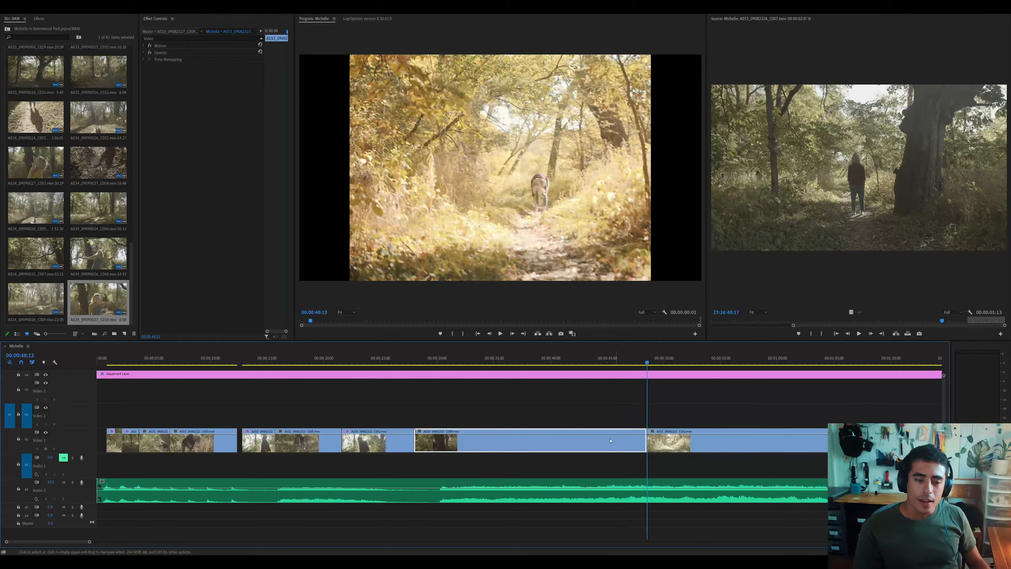
key("shift+Delete")
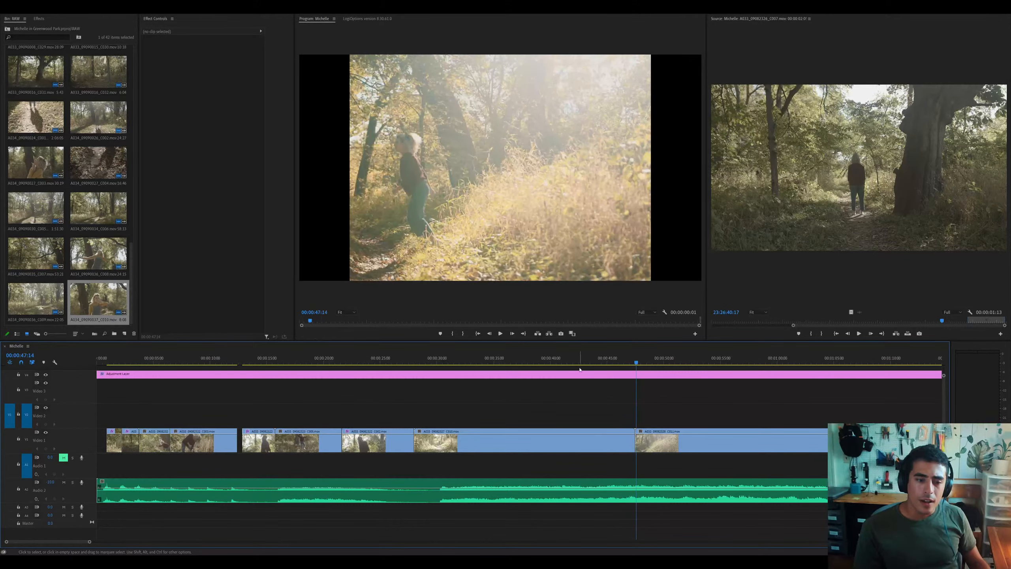
left_click(549, 363)
left_click(567, 440)
key("shift+Delete")
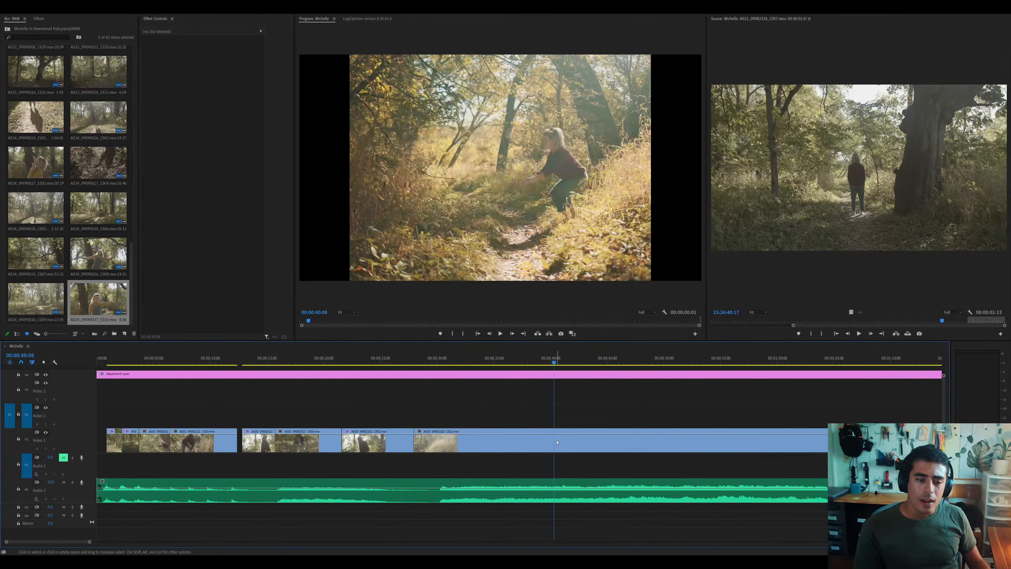
Find the moment she walks away down the path in the sunlit trail shot, and trim the clip's start to 00:00:49:13
left_click(415, 361)
key("space")
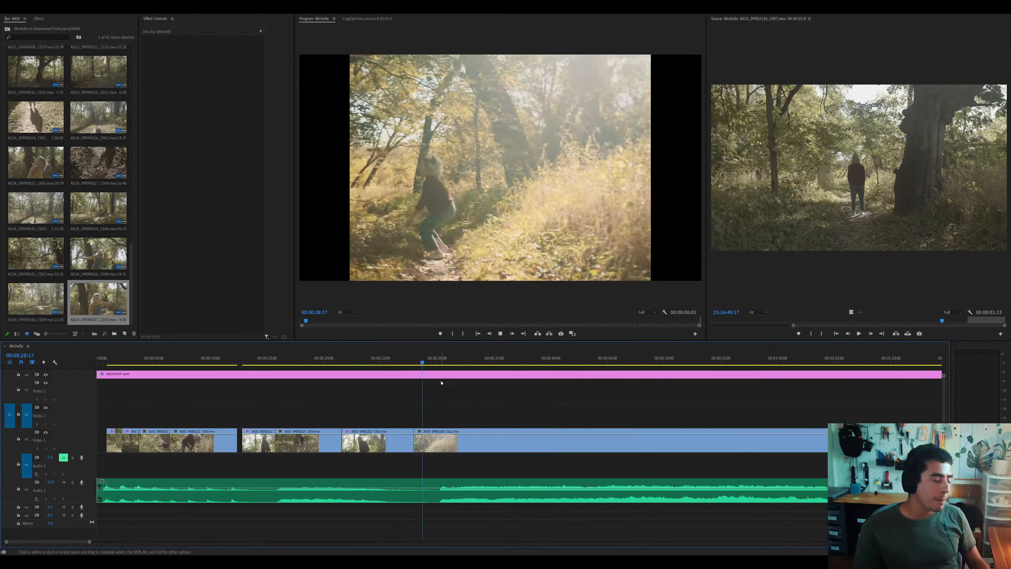
left_click(551, 363)
left_click_drag(577, 364, 769, 378)
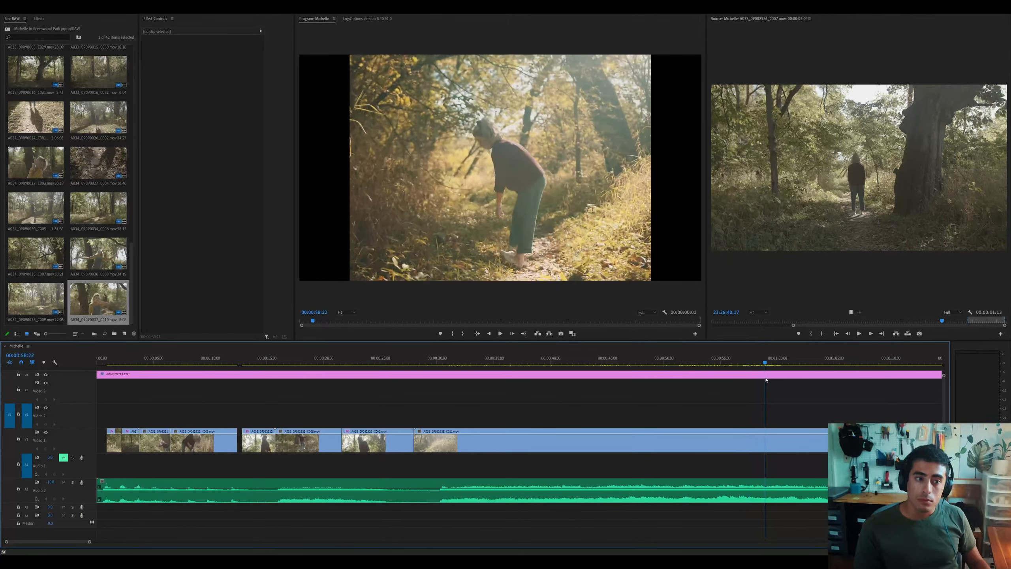
scroll(677, 379, "down", 3)
key("space")
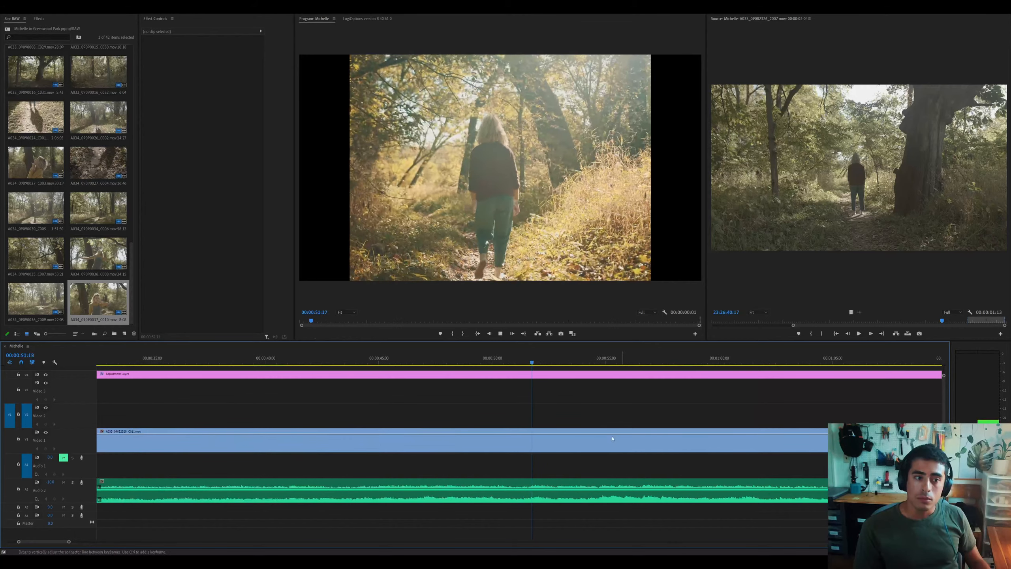
left_click(591, 445)
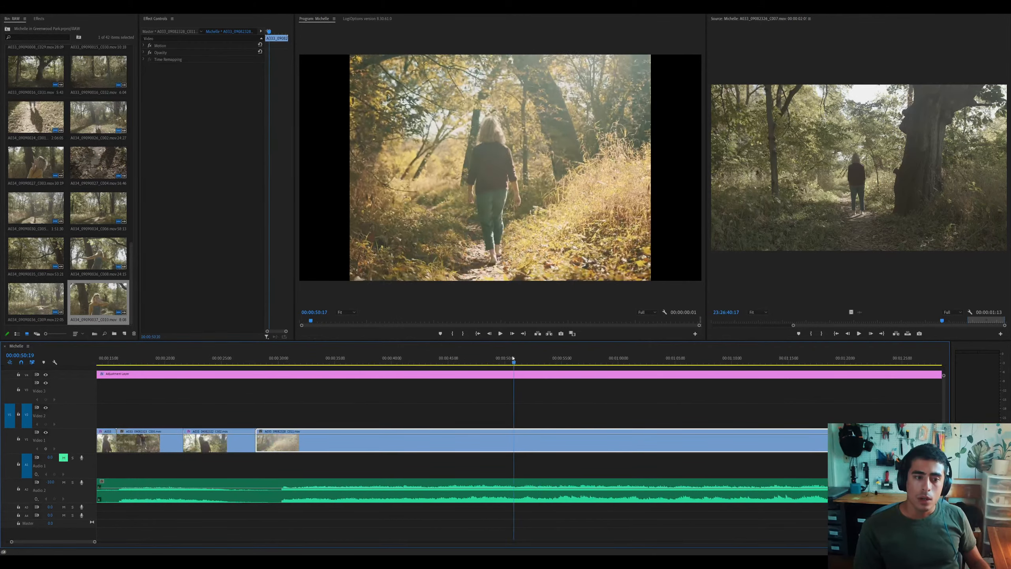
left_click(496, 357)
left_click_drag(497, 357, 500, 357)
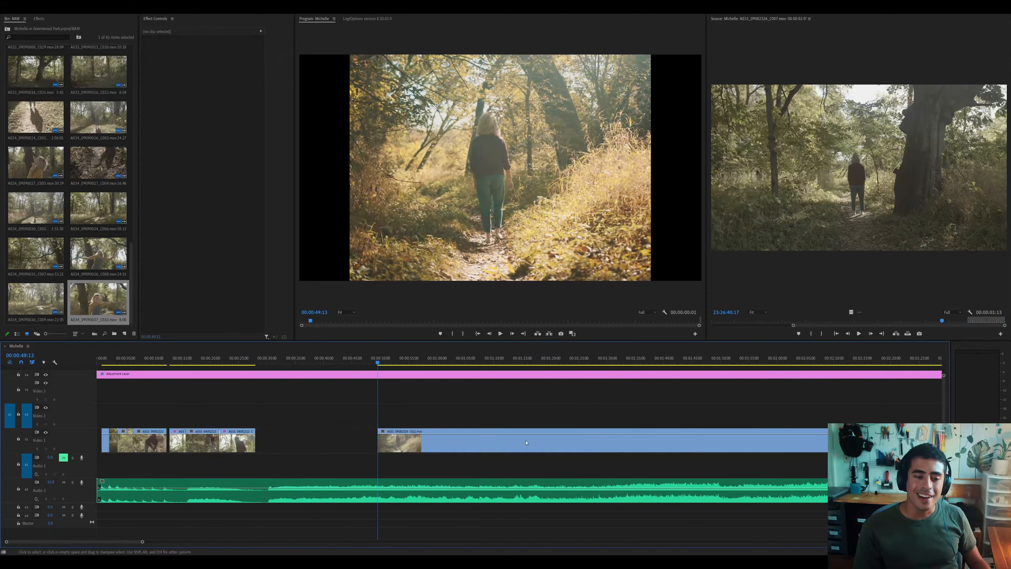
Move the trimmed trail shot earlier, leaving a short gap after the second backlit shot, and play its opening up to 00:00:31:18
left_click(494, 440)
left_click_drag(494, 441, 376, 441)
left_click_drag(261, 358, 257, 357)
key("equal")
key("equal")
key("minus")
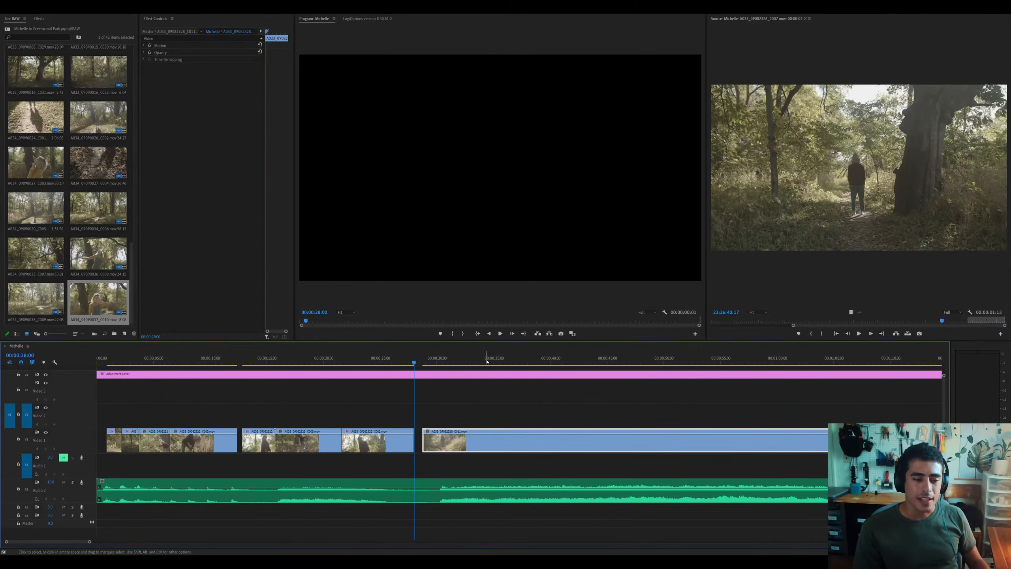
left_click(426, 358)
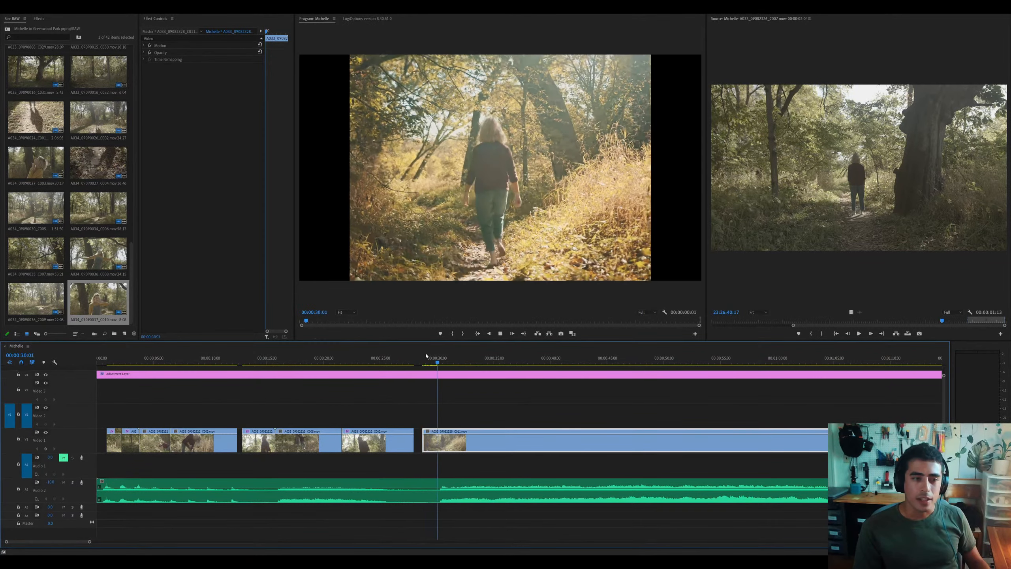
key("space")
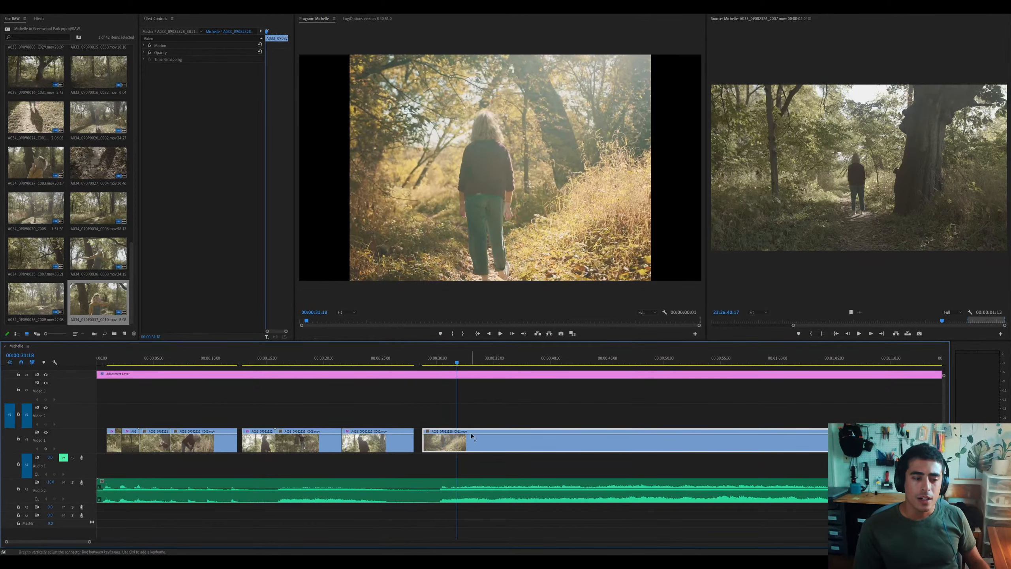
Try splitting the trail shot at 00:00:31:18, play on to about 00:00:39:21, and undo the split
key("ctrl+k")
key("space")
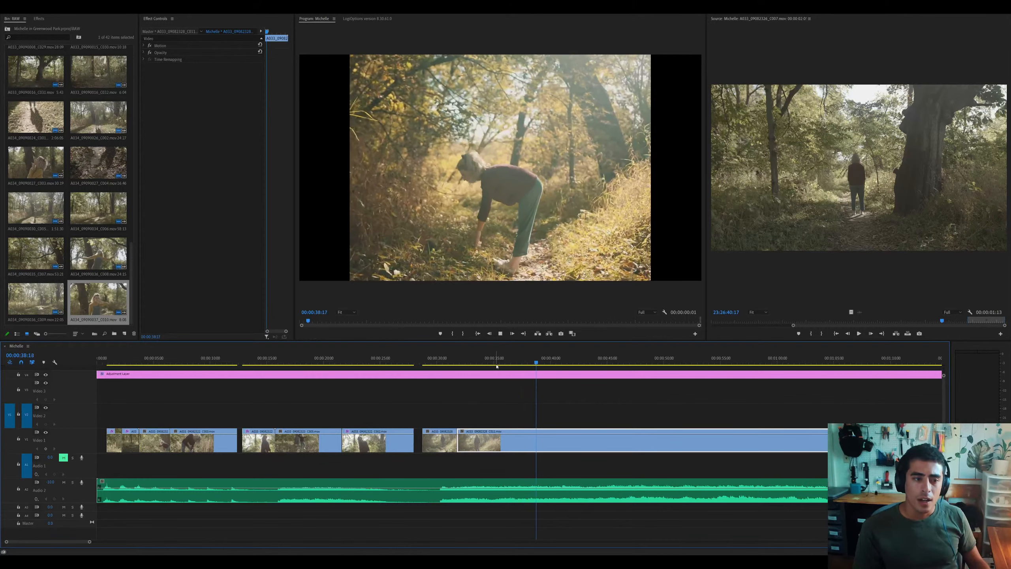
key("space")
key("ctrl+z")
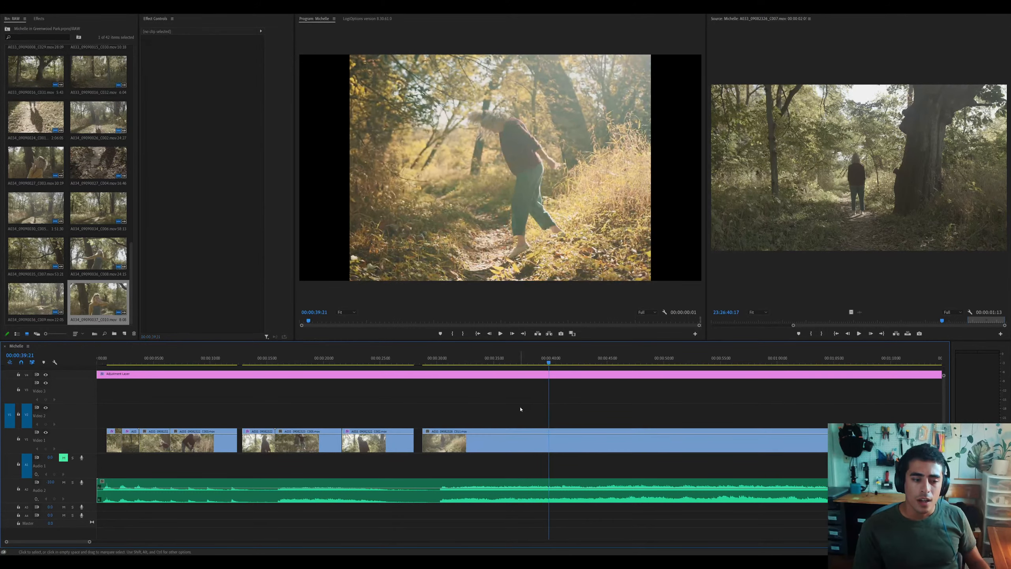
Split the trail shot at 00:00:39:21, after she bends down and straightens up
left_click(542, 441)
key("ctrl+k")
key("minus")
Apply the Lumetri Color effect to the first part of the split trail shot
left_click(287, 355)
key("equal")
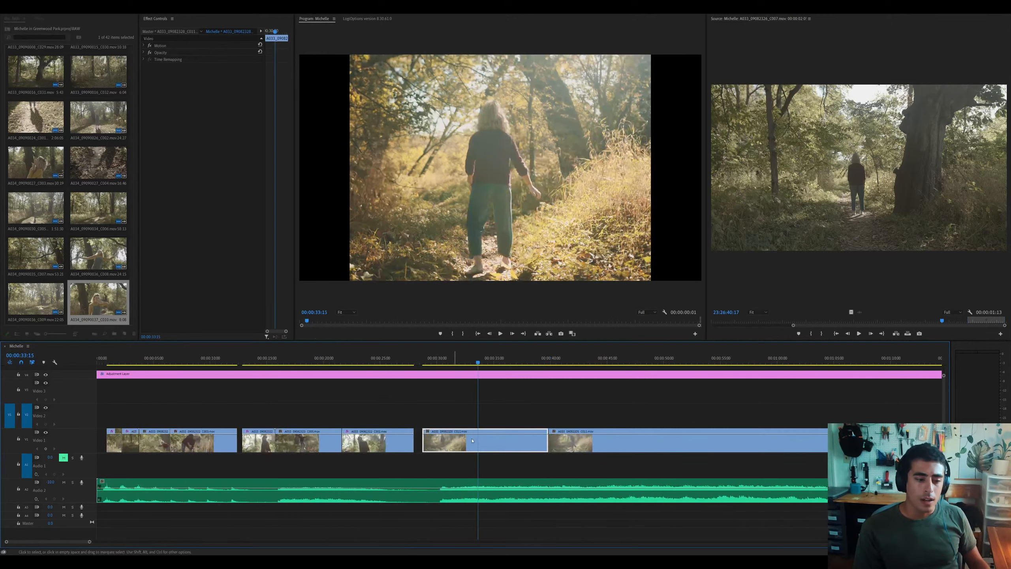
left_click(45, 19)
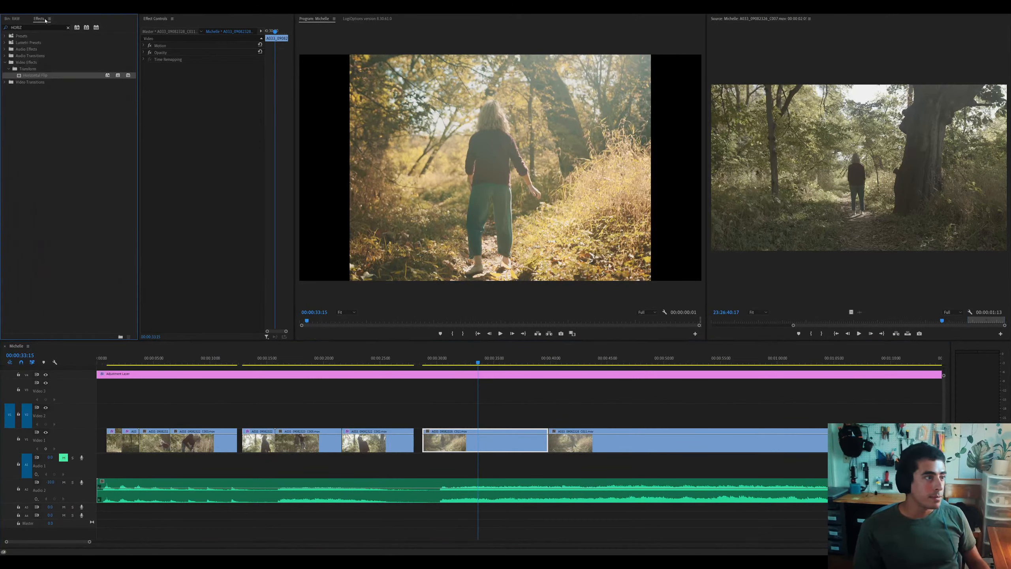
type("lumet")
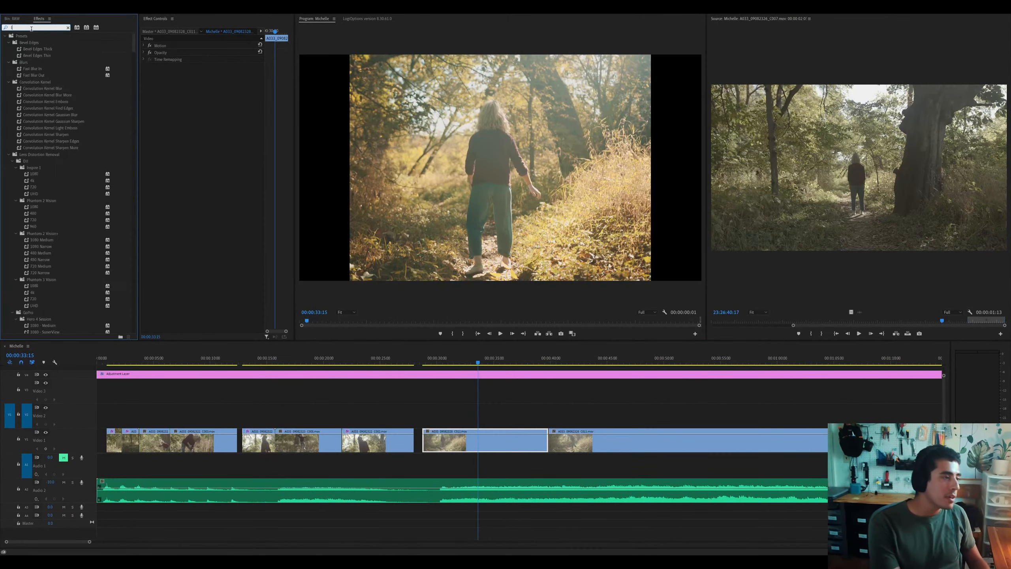
type("ri color")
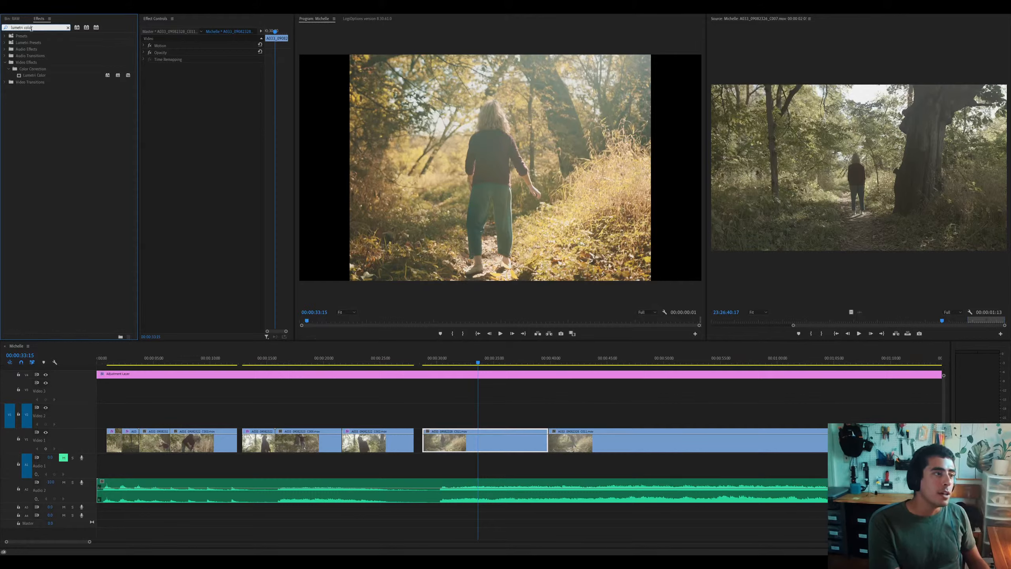
double_click(34, 76)
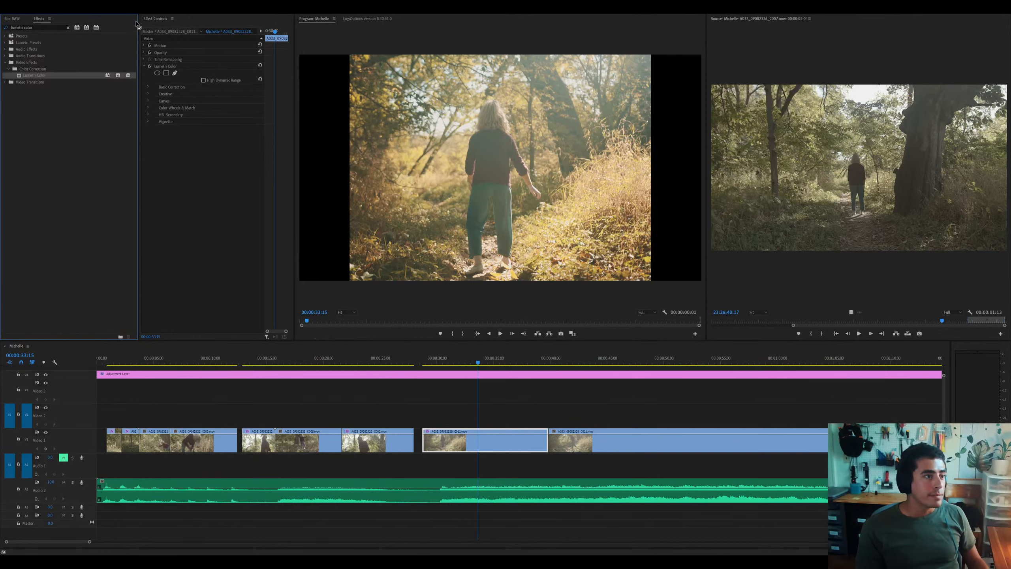
In the trail shot's Basic Correction, set the exposure to -0.4 and raise the contrast
left_click(152, 27)
left_click(147, 87)
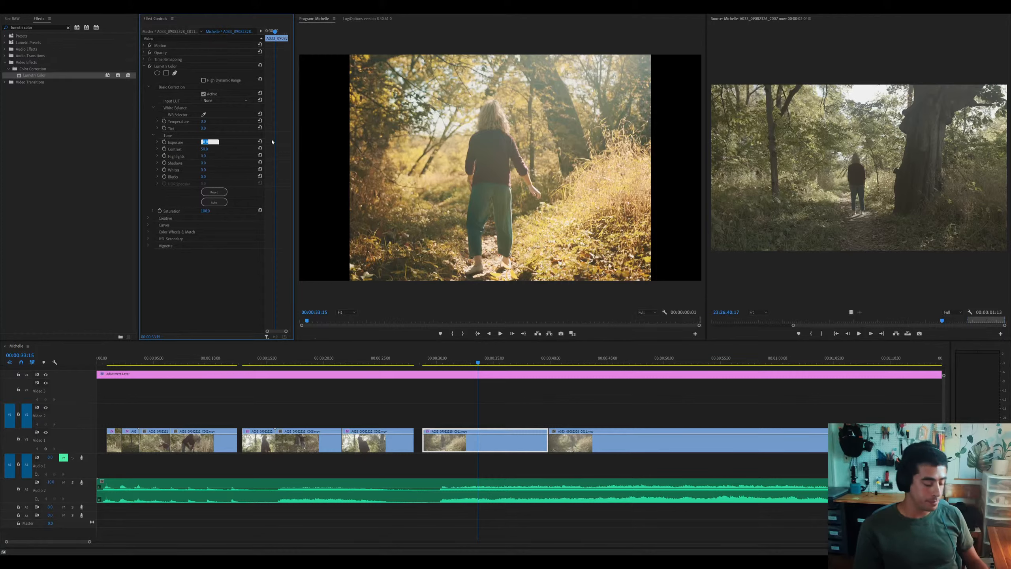
type("-0.4")
key("Tab")
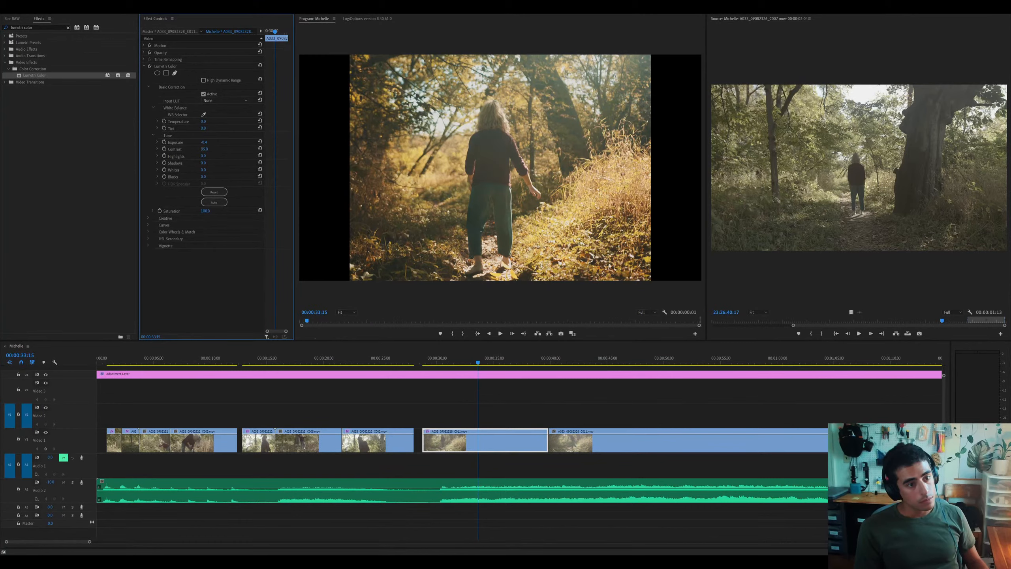
type("150")
key("Return")
left_click_drag(210, 149, 211, 150)
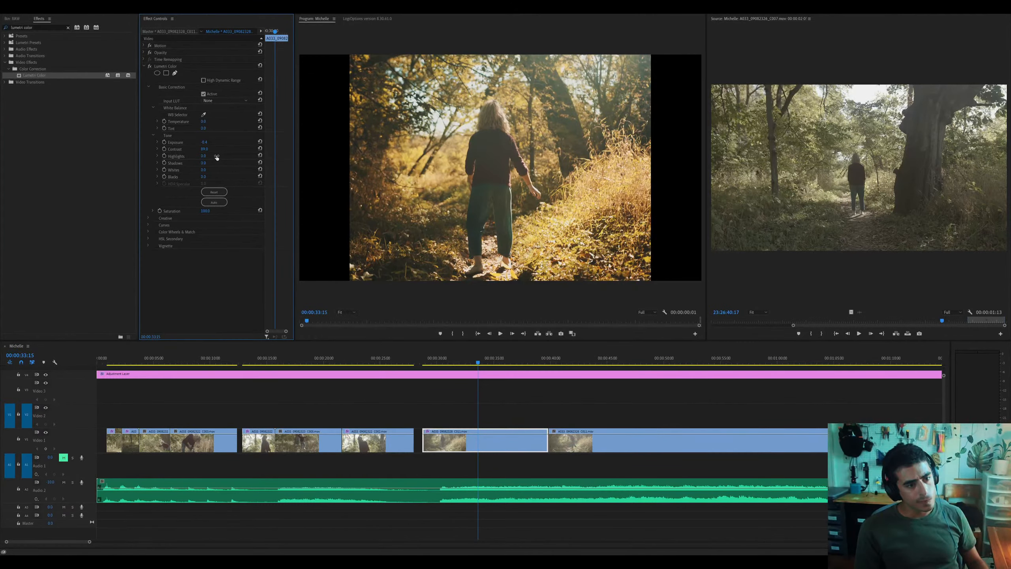
Using the frame at 00:00:36:07, lower the trail shot's highlights to about -78, lift the shadows and raise the contrast to about 150
left_click_drag(478, 361, 510, 361)
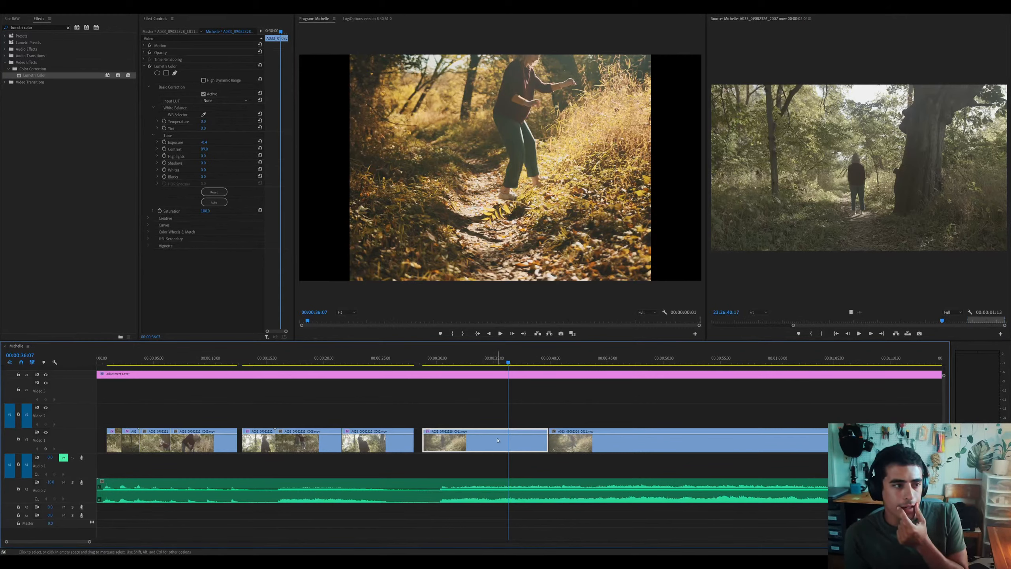
left_click(223, 289)
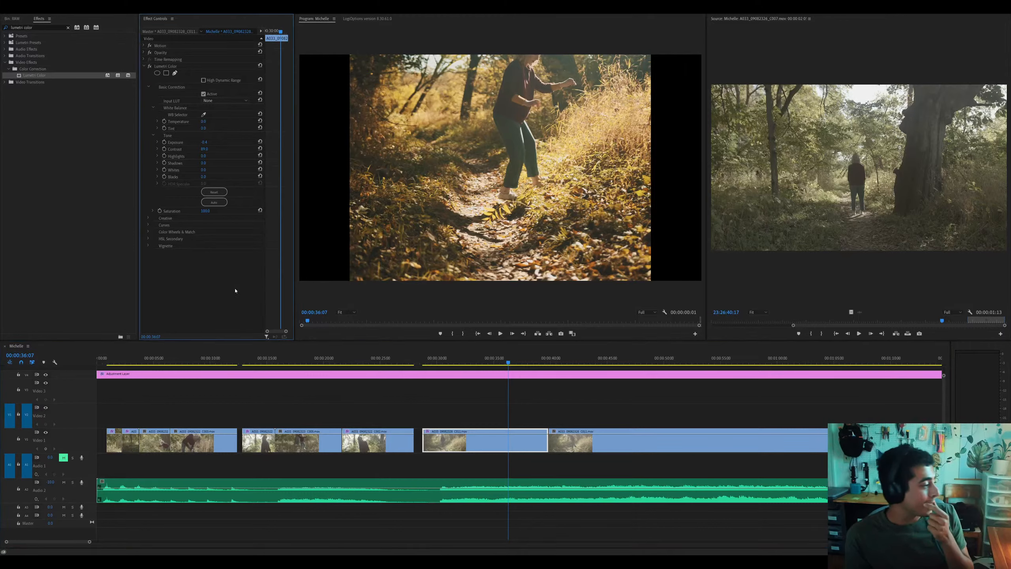
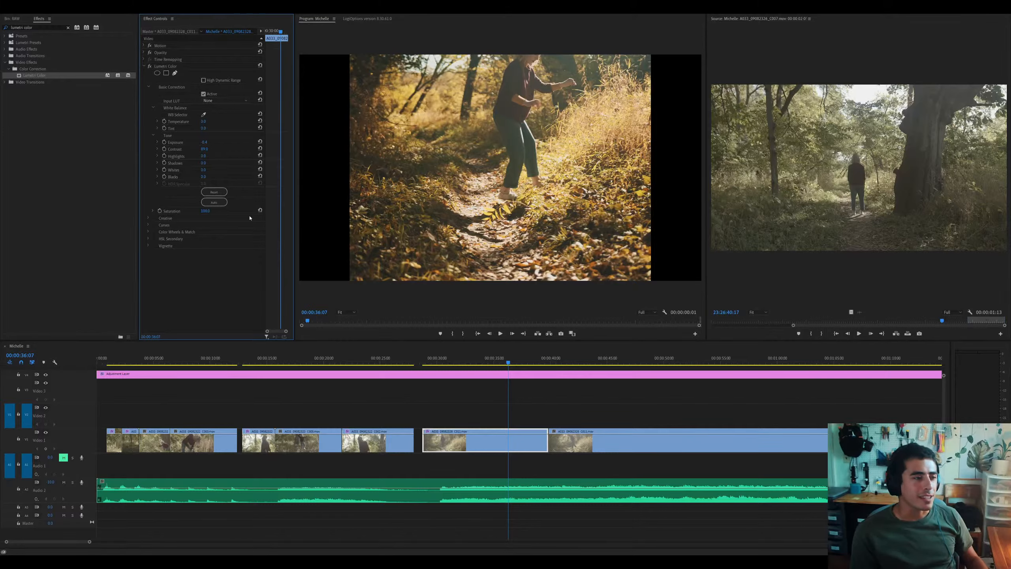
left_click_drag(204, 156, 173, 156)
mouse_move(202, 165)
left_mouse_down()
mouse_move(235, 165)
mouse_move(209, 149)
left_mouse_up()
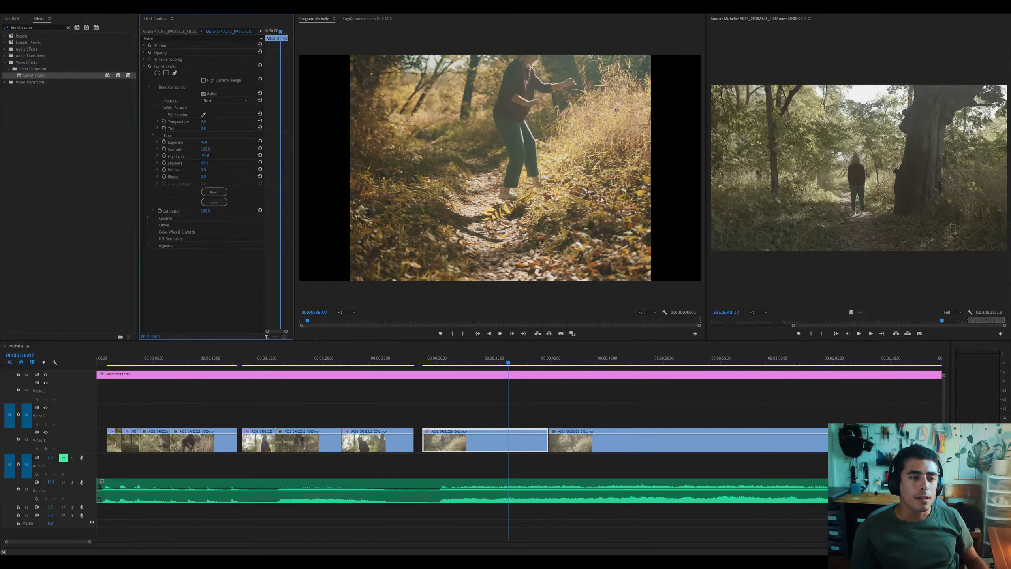
left_click_drag(207, 164, 198, 163)
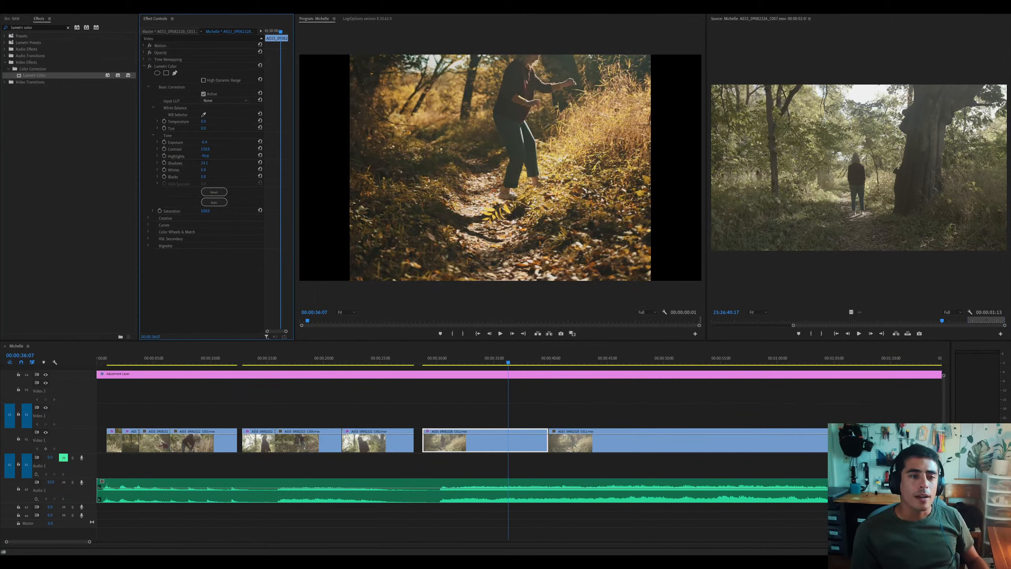
left_click_drag(204, 163, 211, 164)
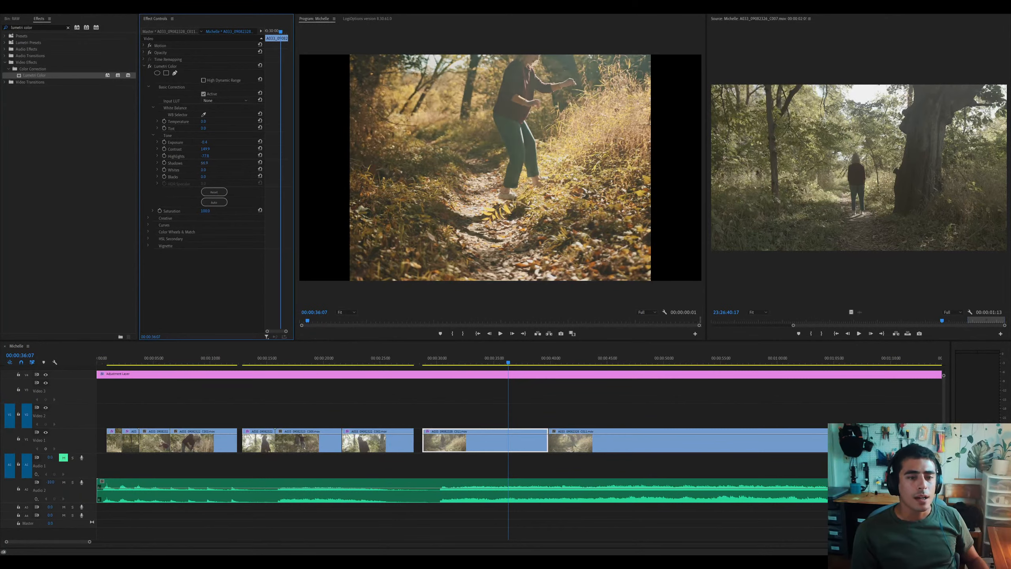
Check the corrected look at 00:00:32:23, and open the trail clip's source footage to review what she does further along
left_click(470, 360)
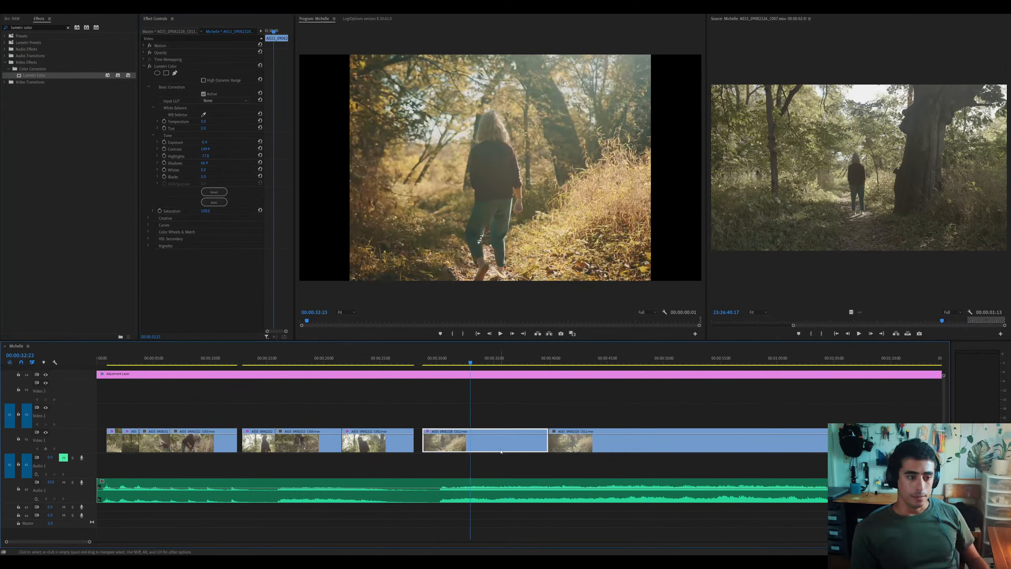
double_click(501, 451)
left_click(857, 322)
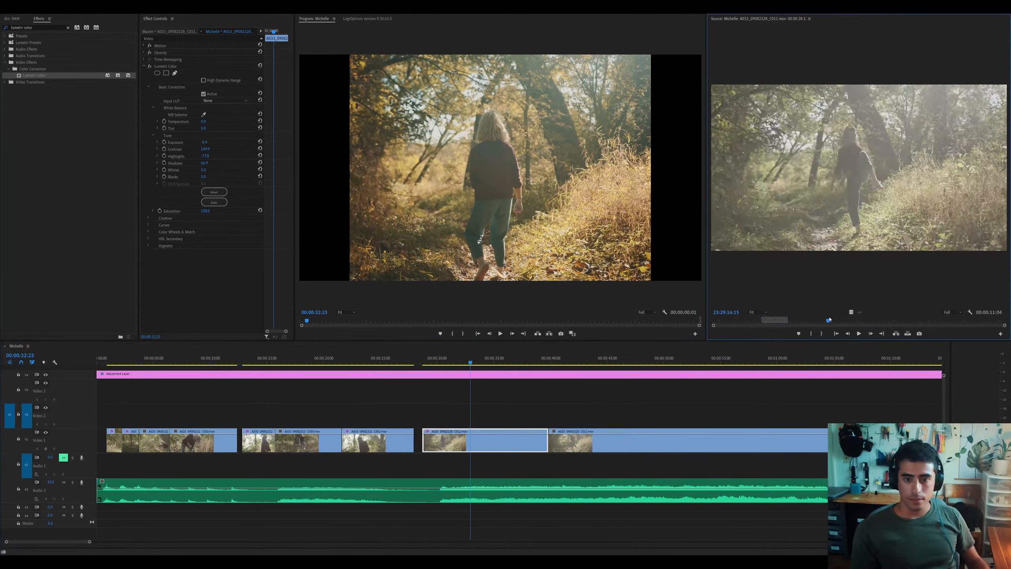
left_click_drag(857, 323, 926, 322)
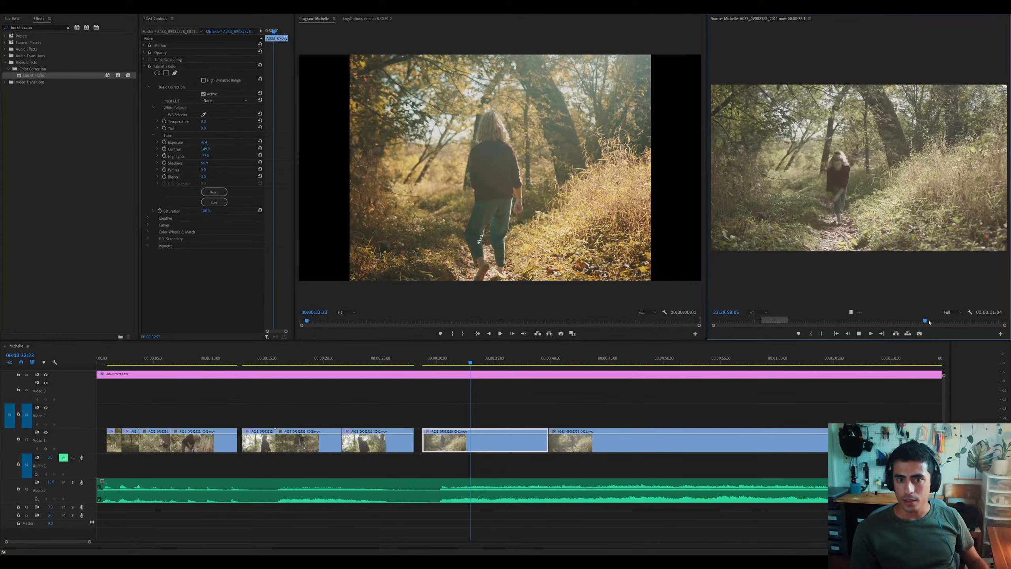
left_click(858, 335)
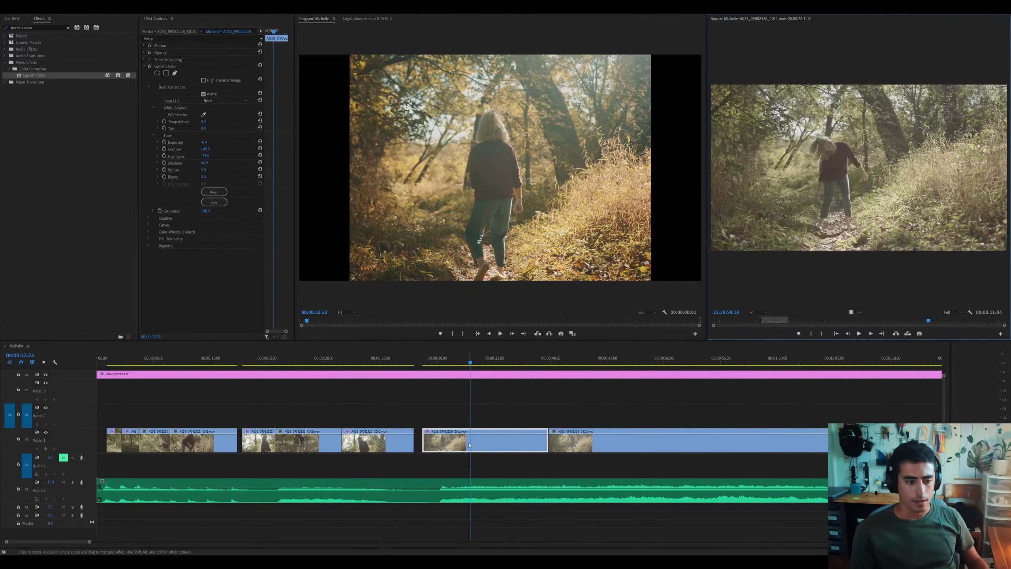
Place the corrected trail clip on Video 2 at the same start, extend its end to about 00:01:20, and play its opening
left_click_drag(542, 439, 1007, 419)
key("space")
key("minus")
key("minus")
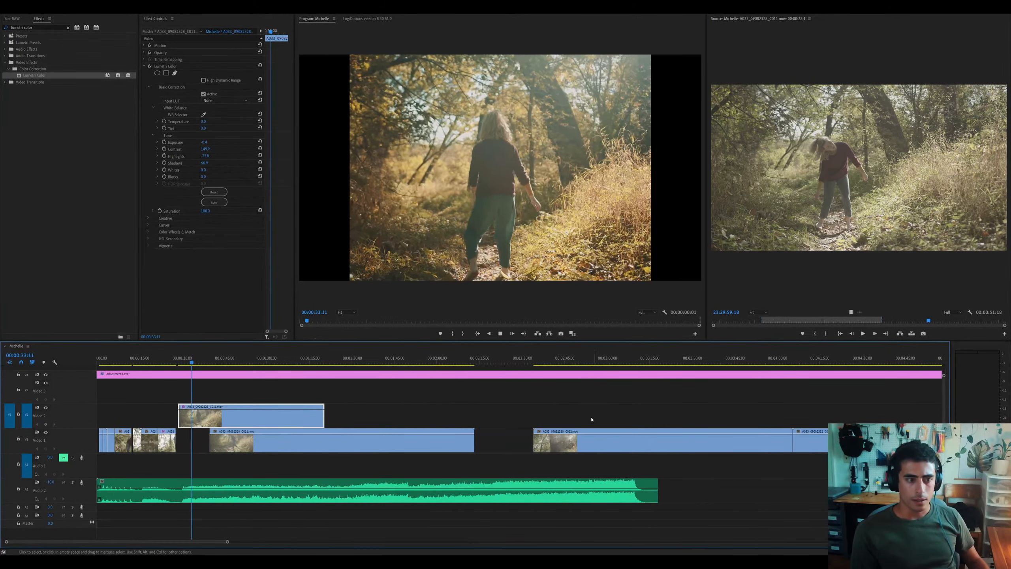
key("equal")
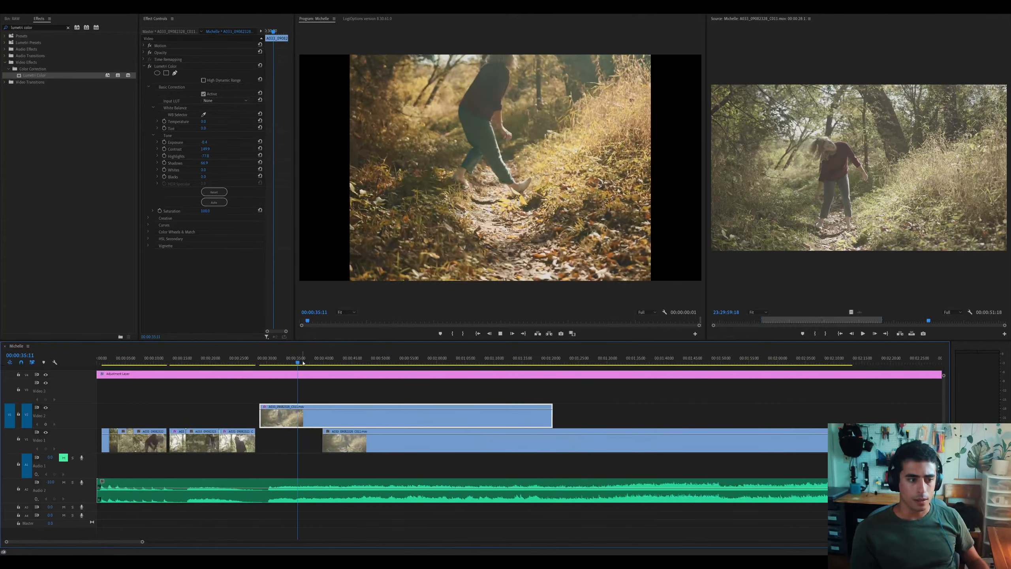
key("equal")
key("equal")
left_click_drag(508, 360, 496, 360)
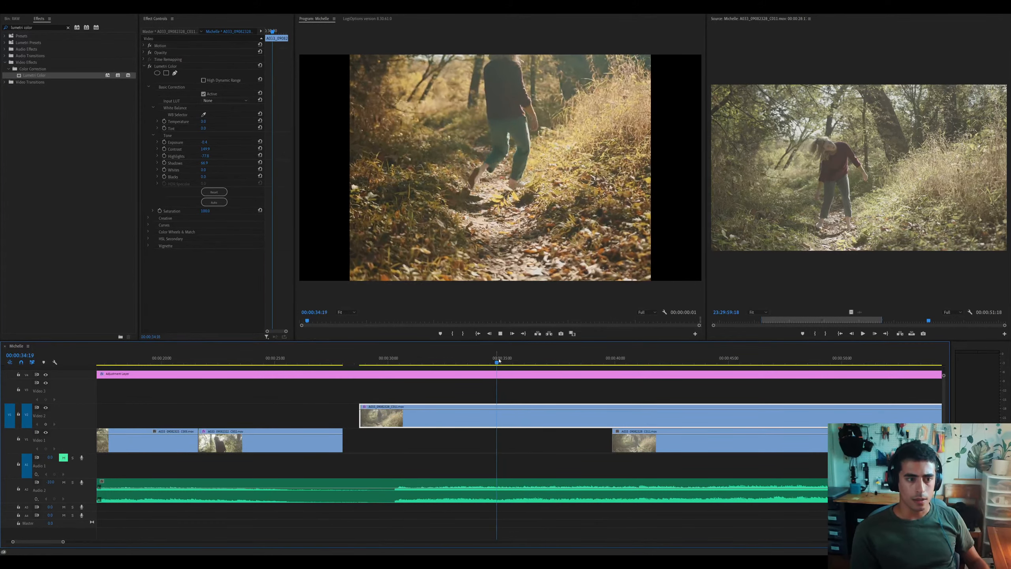
key("minus")
Review the extended trail clip around 00:00:43, try trimming its start to about 00:00:44, and undo the trim
left_click(619, 361)
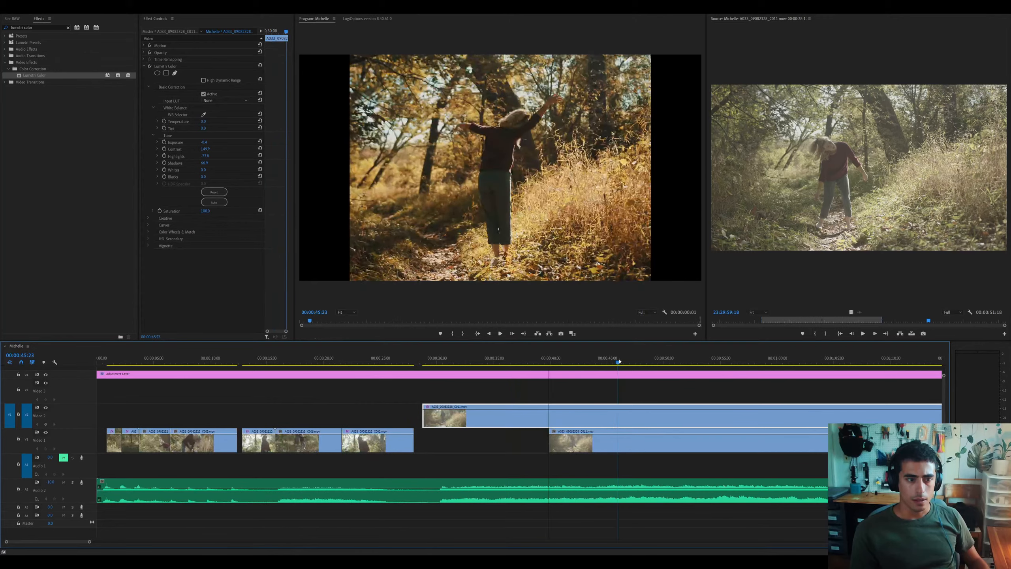
key("minus")
key("equal")
left_click_drag(513, 361, 487, 361)
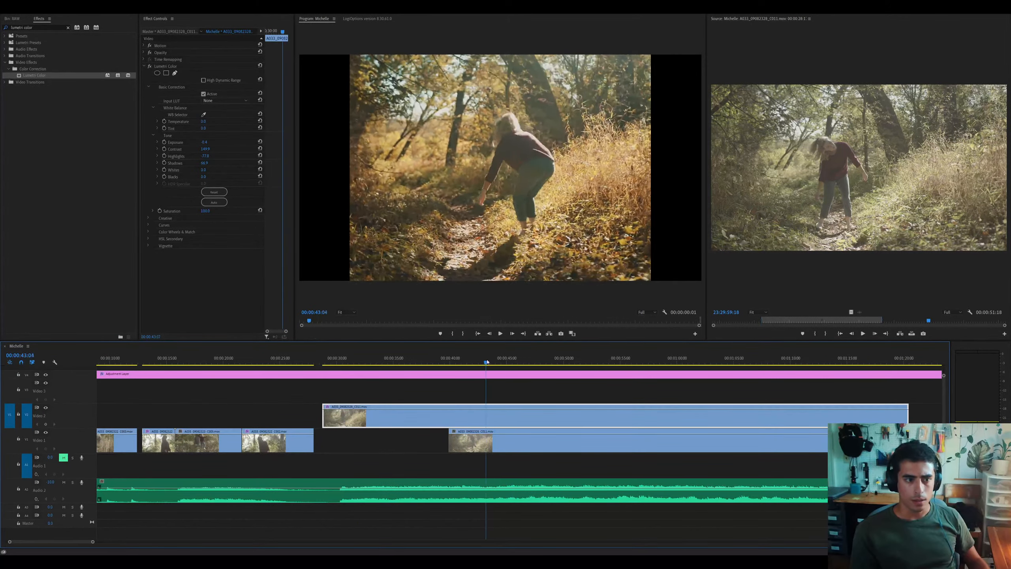
key("space")
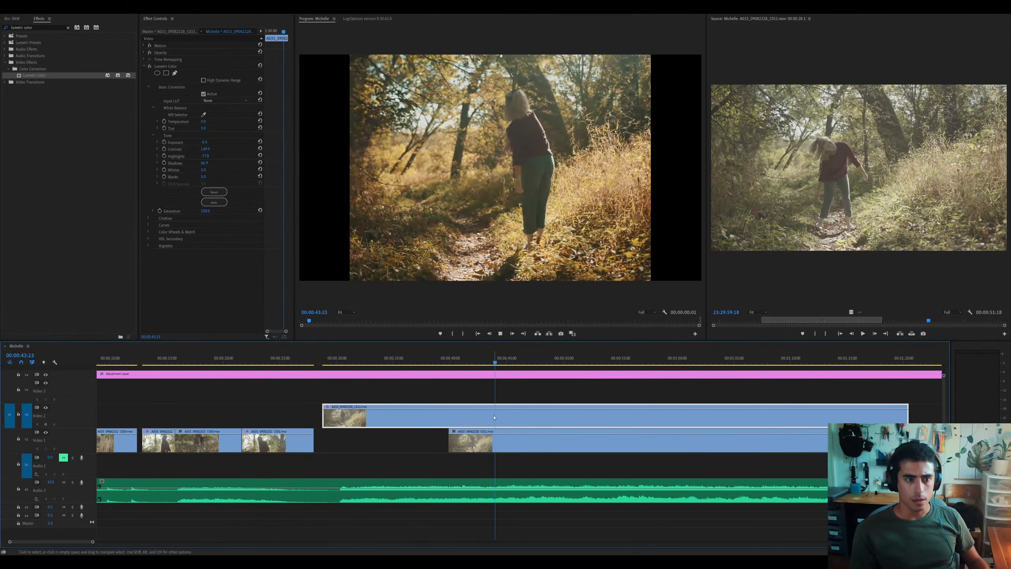
key("q")
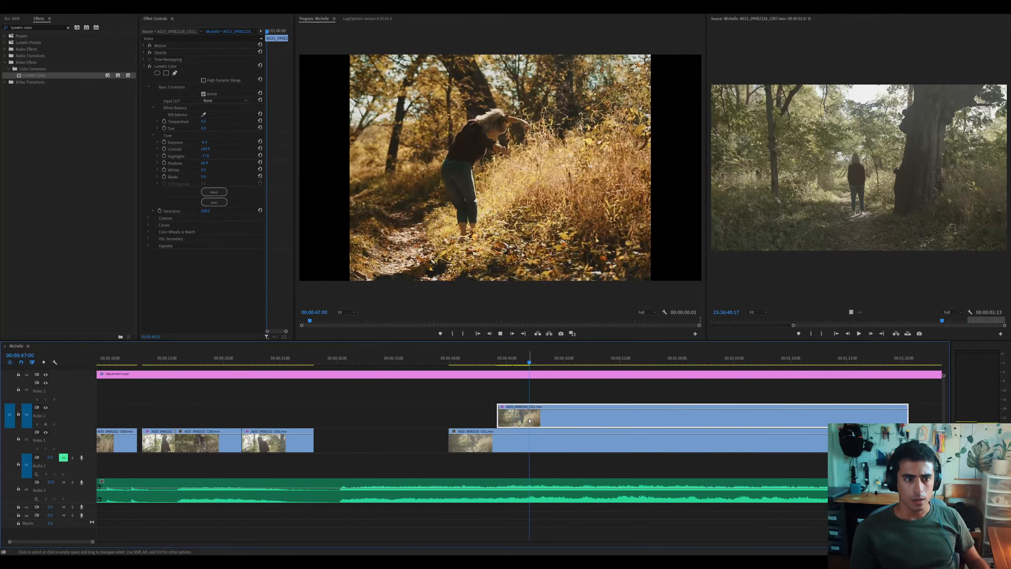
key("minus")
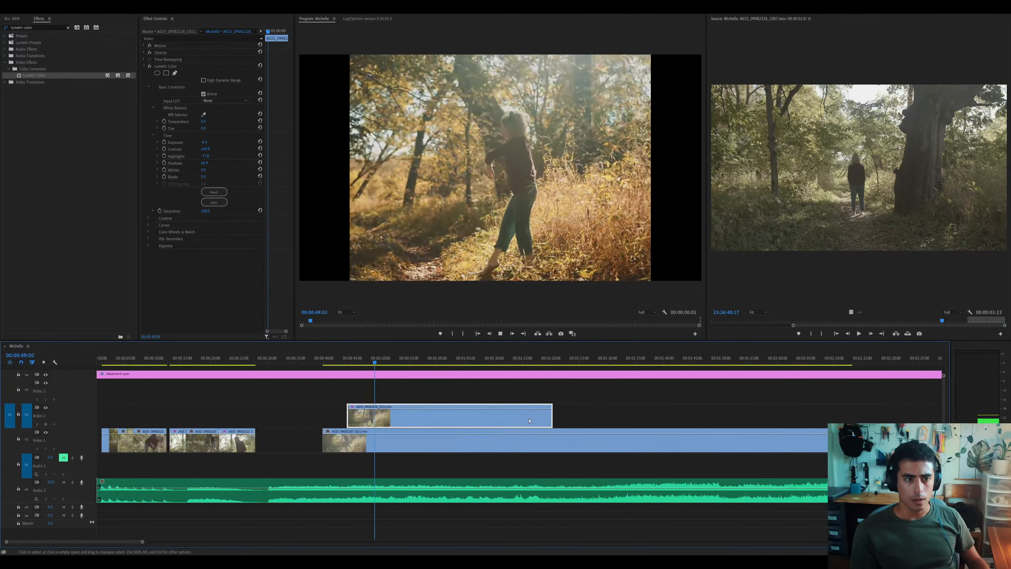
key("ctrl+z")
key("ctrl+z")
left_click(529, 421)
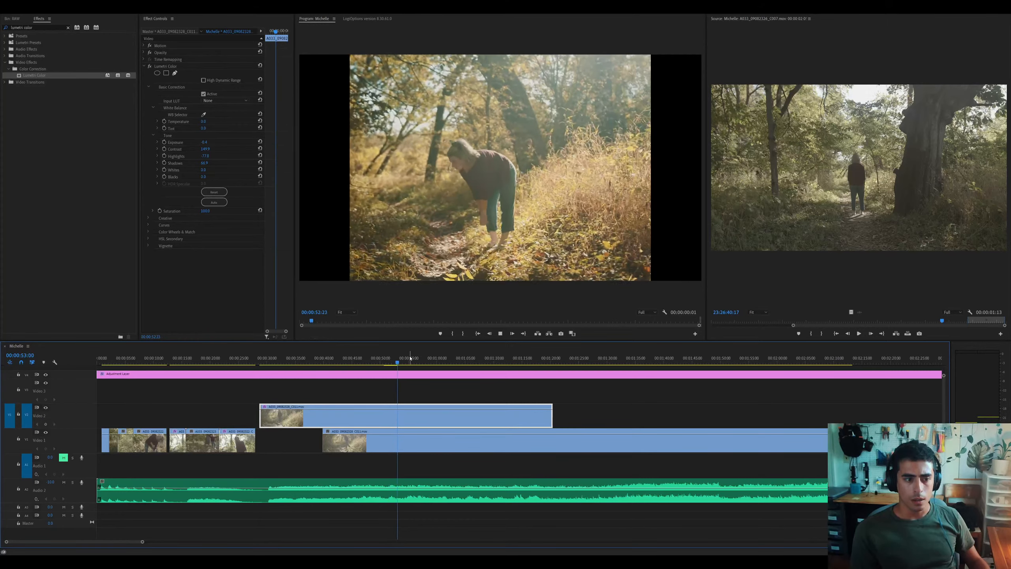
Review the extended trail clip from about 00:00:56 to 00:01:13, looking for usable movement along the path
mouse_move(411, 358)
left_mouse_down()
mouse_move(460, 362)
mouse_move(417, 364)
left_mouse_up()
key("space")
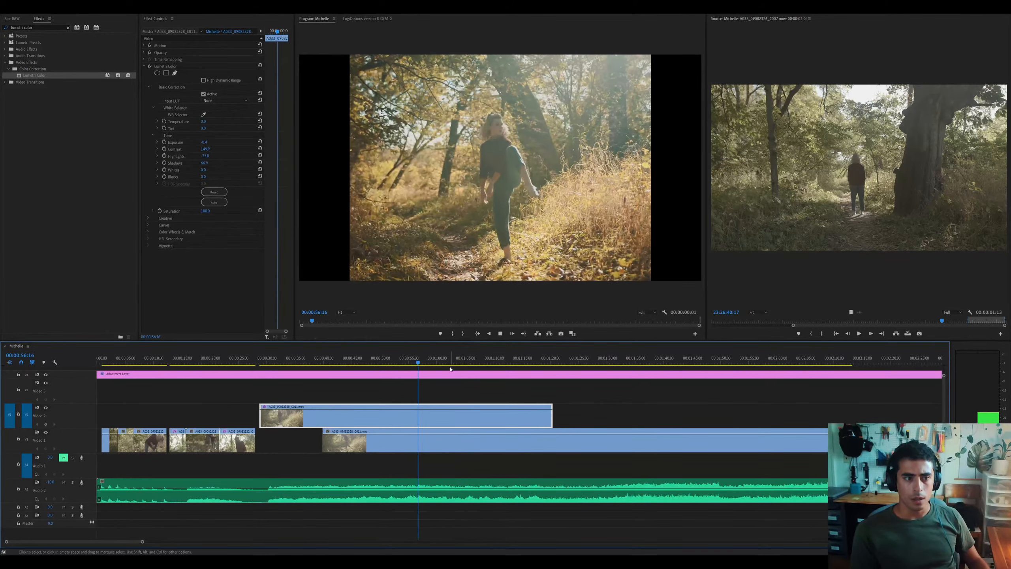
key("=")
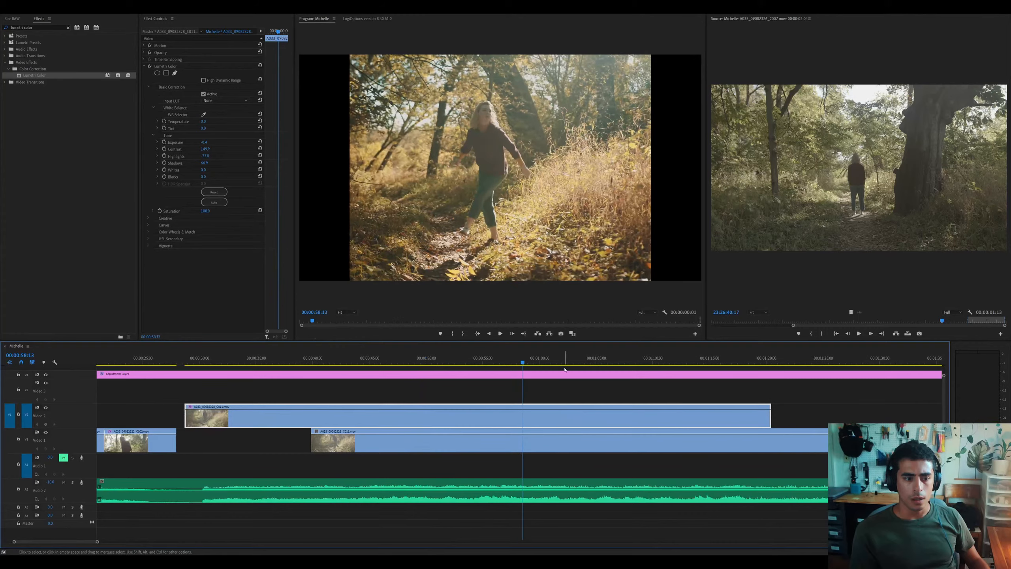
left_click(512, 358)
left_click_drag(513, 358, 576, 359)
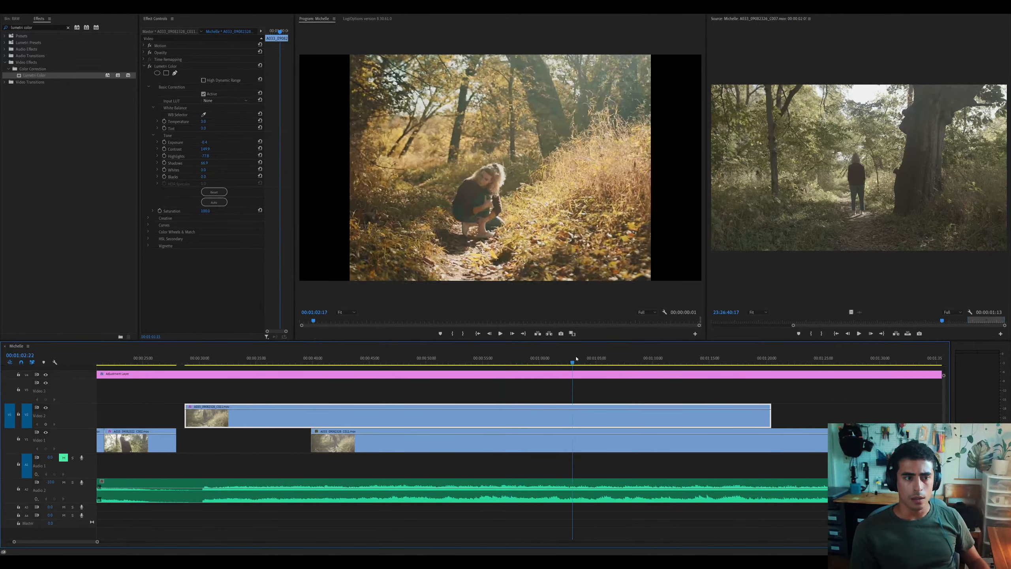
scroll(590, 382, "down", 3)
left_click(620, 359)
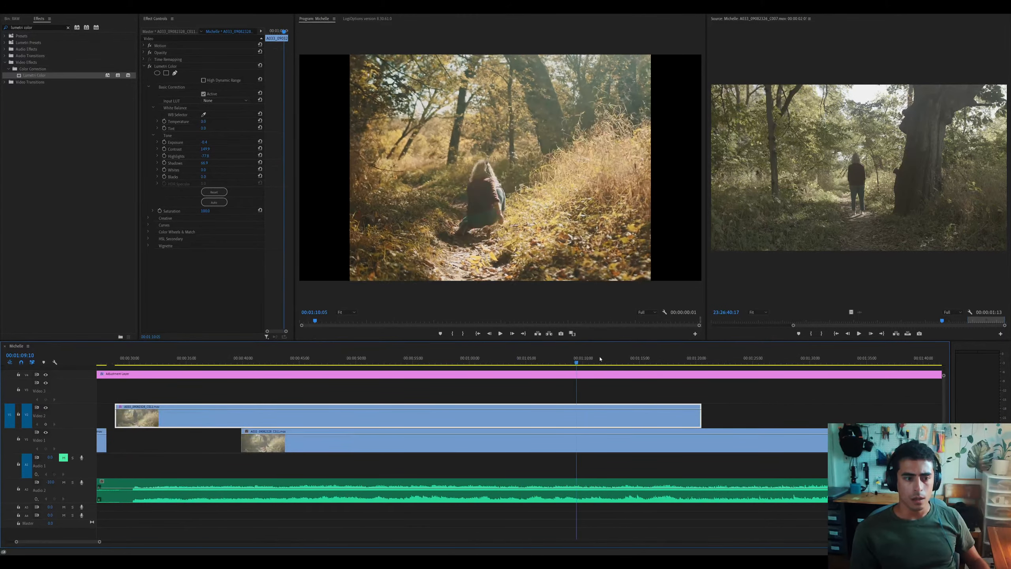
key("space")
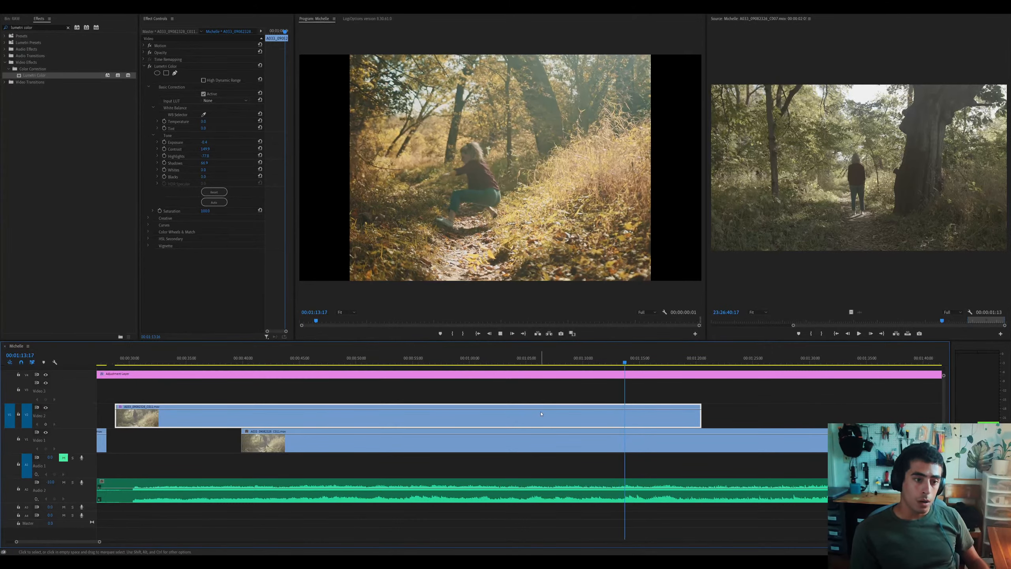
Extend the trail clip's end on Video 2 to about 00:01:47 and view the added footage at 00:01:33:21
scroll(614, 416, "down", 3)
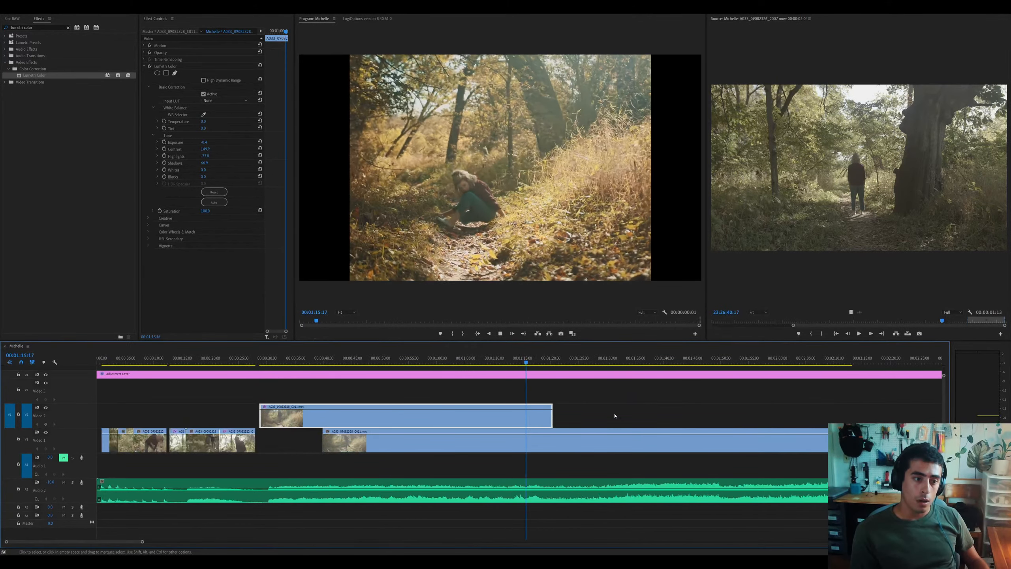
left_click_drag(571, 415, 868, 409)
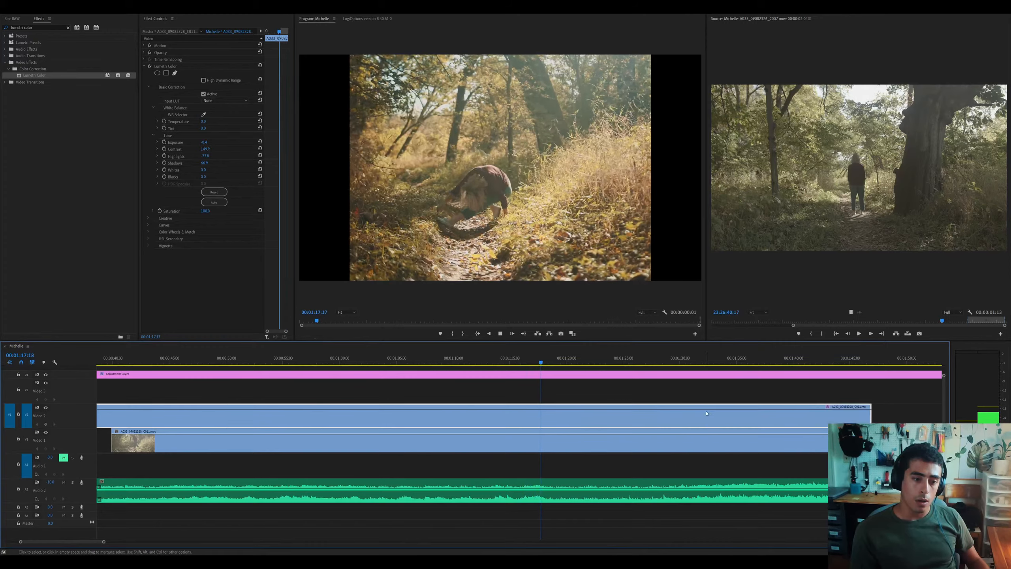
key("minus")
key("minus")
key("equal")
left_click(605, 359)
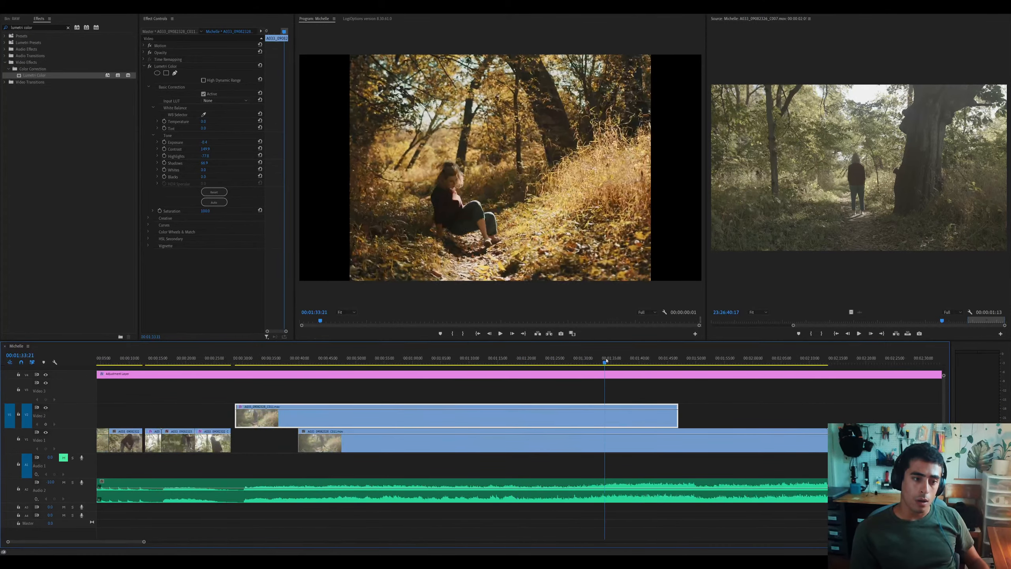
Split the trail clip on Video 2 at 00:01:39:01 and move its ending section forward to about 00:00:13
mouse_move(595, 363)
left_mouse_down()
mouse_move(532, 365)
mouse_move(645, 381)
mouse_move(603, 361)
left_mouse_up()
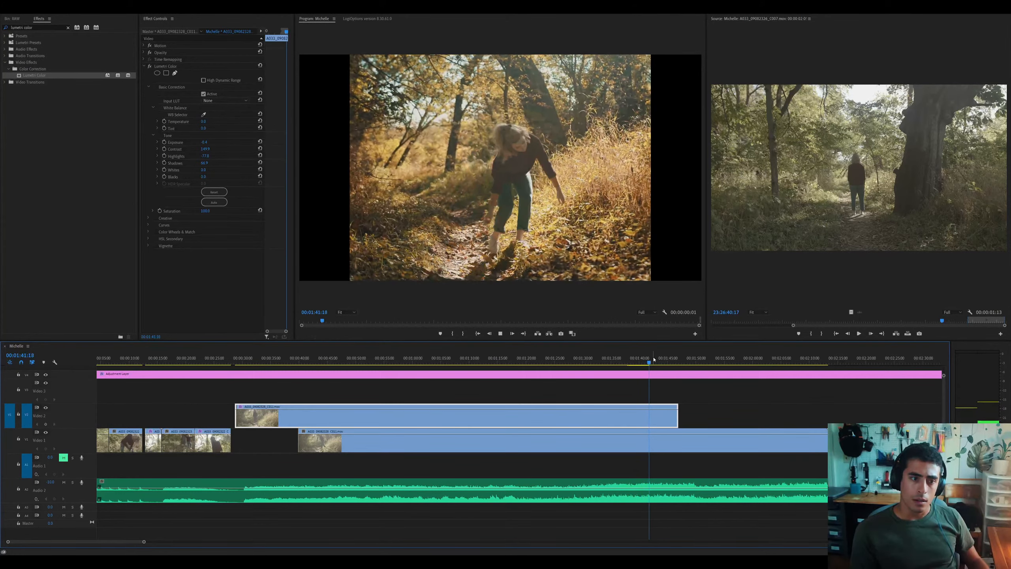
left_click(634, 361)
key("ctrl+k")
left_click(650, 417)
key("minus")
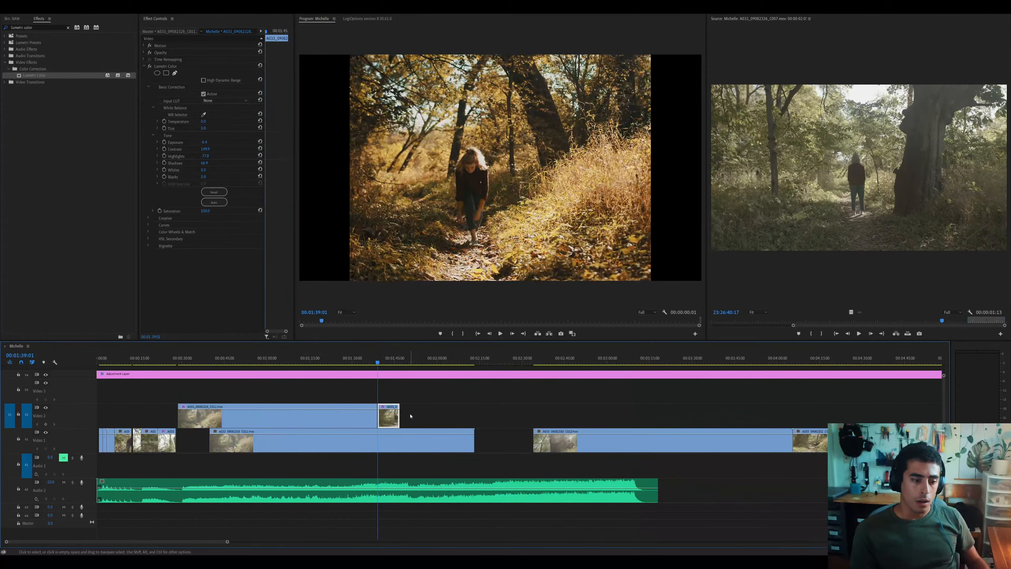
left_click_drag(253, 407, 142, 412)
Play from 00:00:06:12 and move the short trail excerpt on Video 2 earlier, starting at about 00:00:09:16
left_click(115, 361)
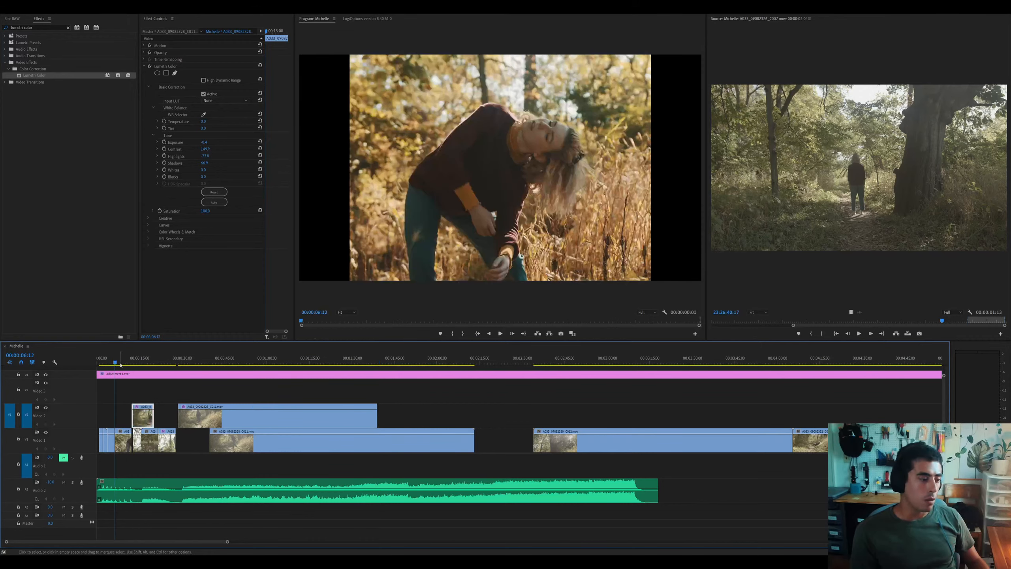
key("equal")
key("equal")
key("space")
key("equal")
left_click_drag(420, 414, 338, 418)
key("space")
key("space")
Move the tree clip from Video 1 up to Video 3 at about 00:00:11:04 and play it against the trail excerpt
left_click_drag(215, 440, 384, 393)
key("space")
left_click(346, 417)
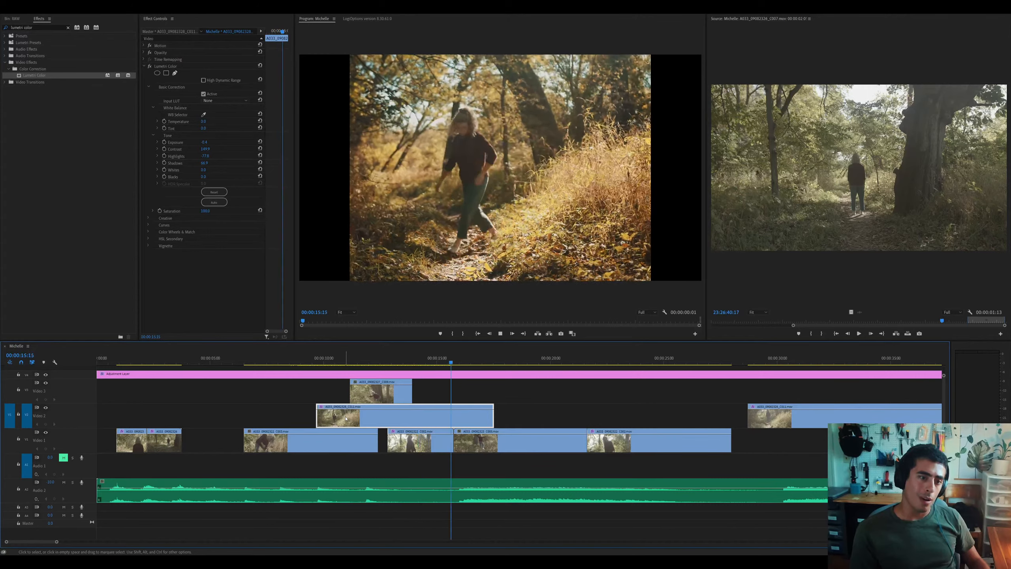
key("space")
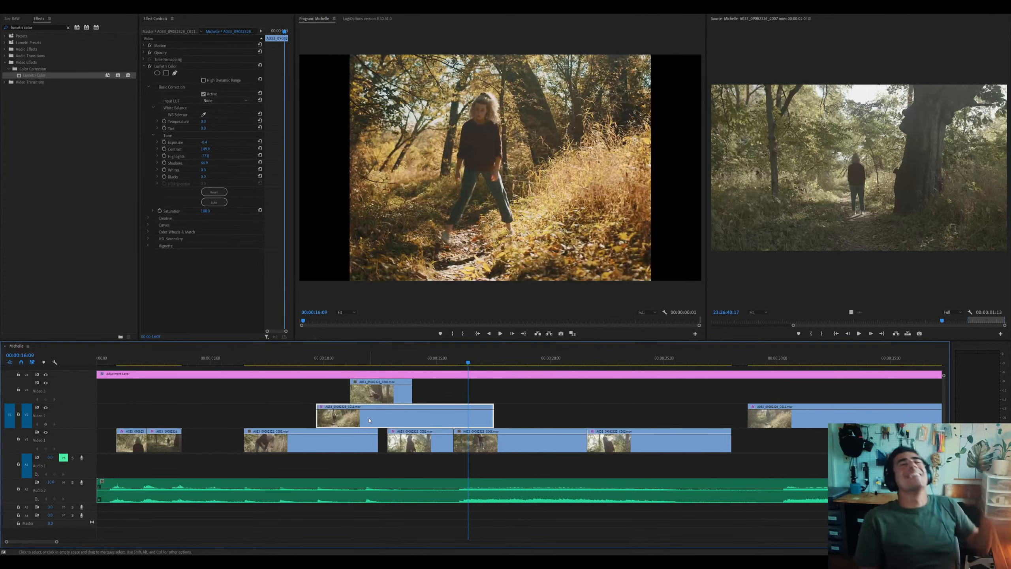
Cut the trail excerpt at 00:00:13:22, place its opening on Video 1 up to about 00:00:11:04, and lower the tree clip to Video 2
left_click(414, 366)
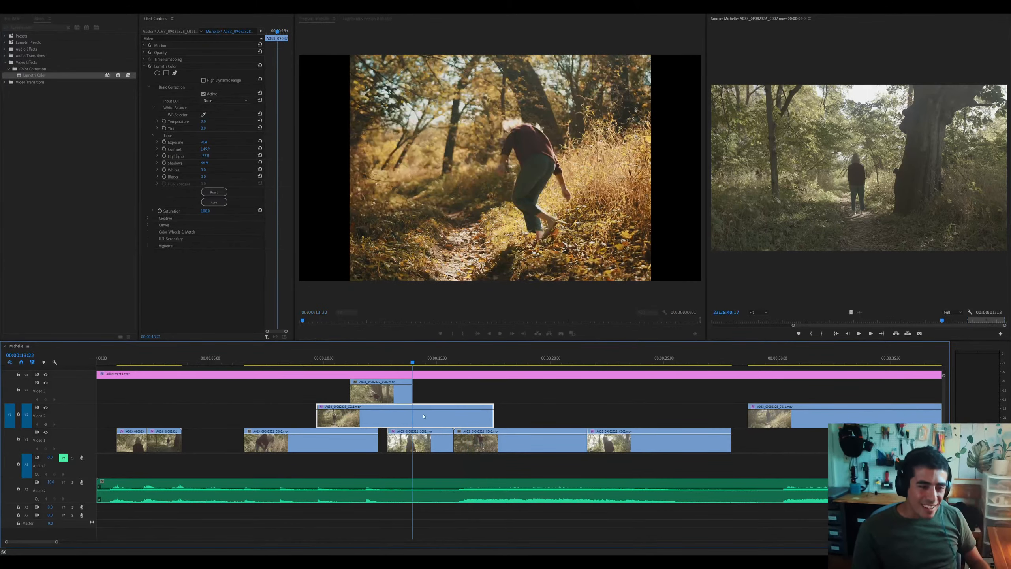
key("ctrl+k")
left_click_drag(359, 418, 333, 439)
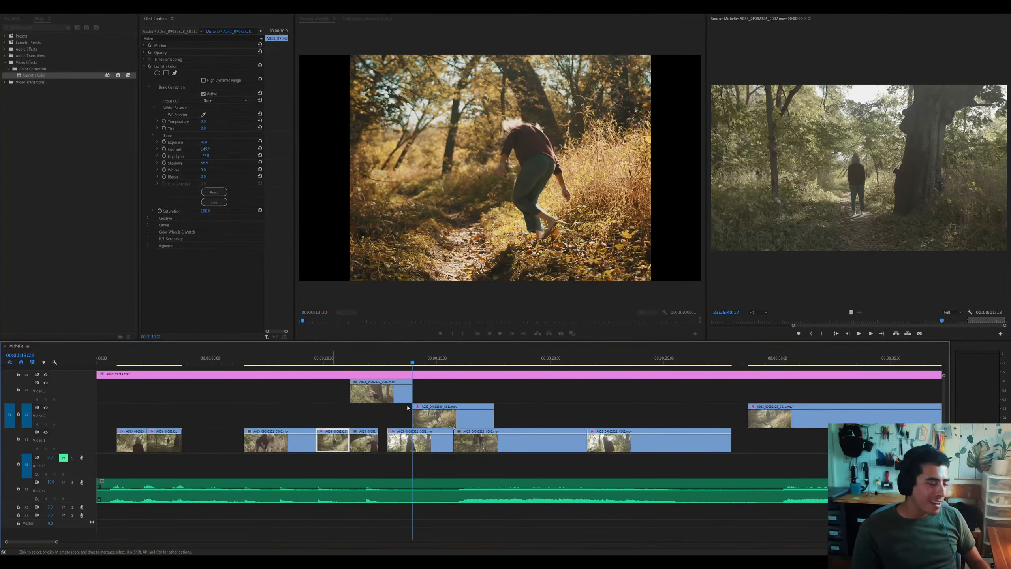
left_click_drag(383, 392, 380, 418)
Play the opening and try placing the leaning-woman clip directly after the wide tree shot on Video 1, at about 00:00:03:18
key("equal")
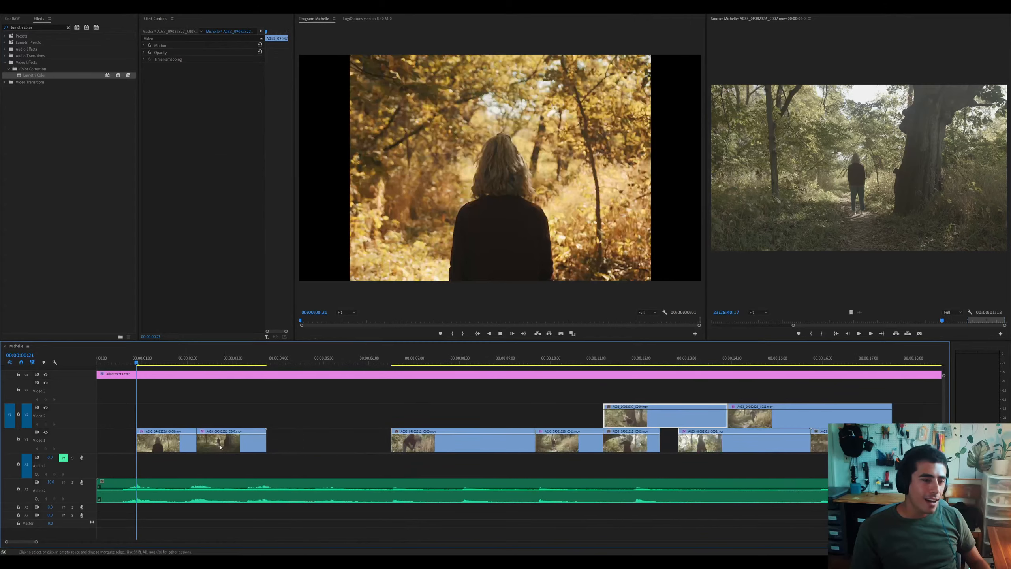
key("space")
key("equal")
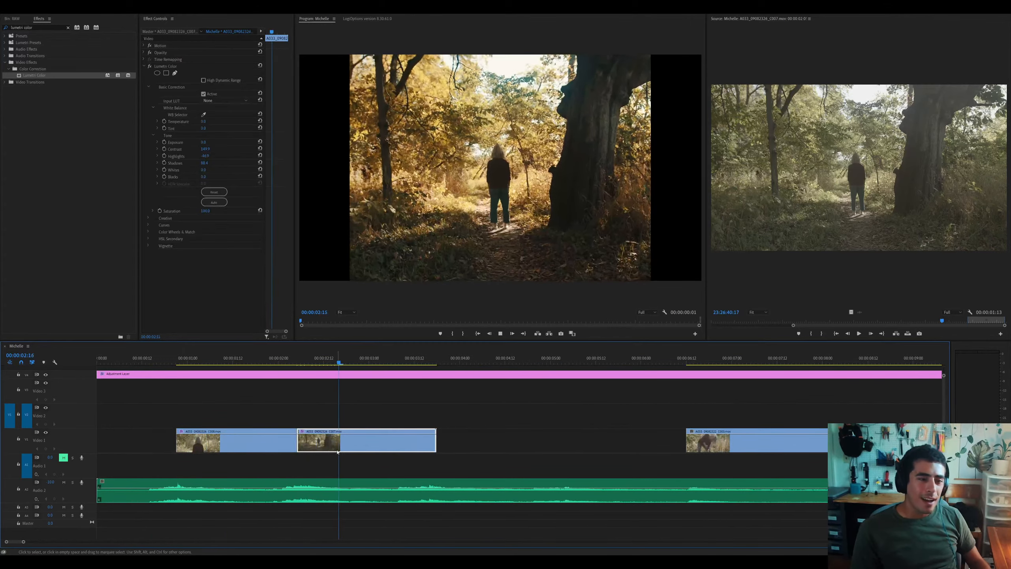
key("space")
left_click(710, 446)
left_click_drag(709, 447, 465, 443)
key("space")
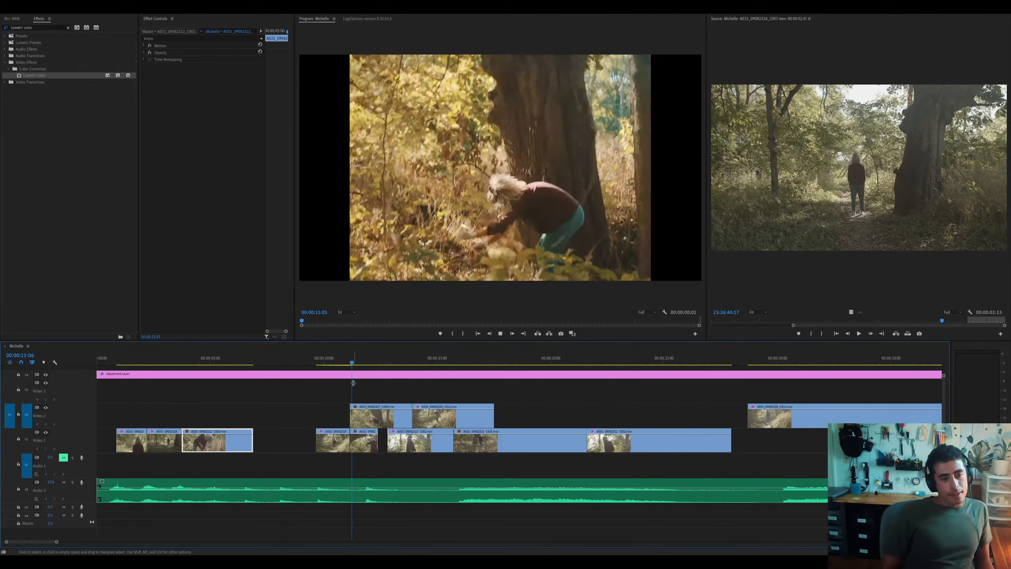
Review the tree and trail shots up to 00:00:15:04 and preview earlier footage of the tree clip in the Source monitor
left_click(467, 415)
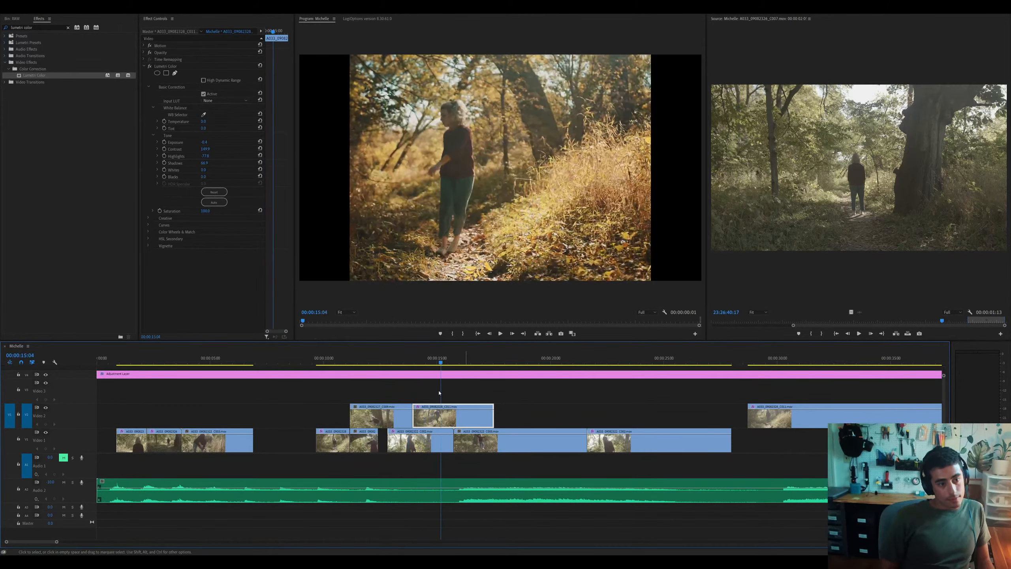
left_click(329, 359)
left_click_drag(332, 359, 401, 363)
double_click(393, 416)
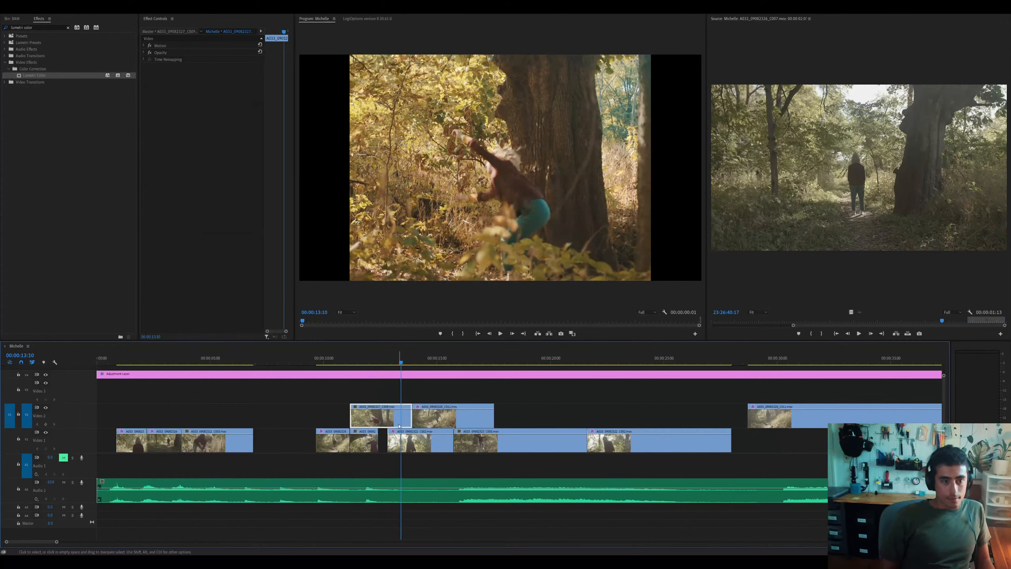
left_click(835, 320)
left_click_drag(835, 319, 736, 324)
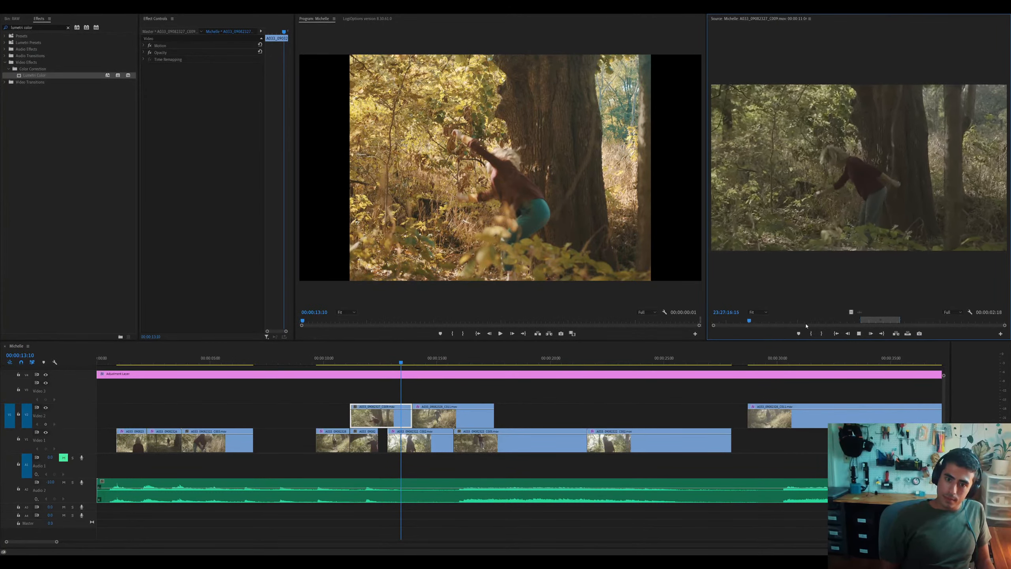
key("space")
Try slipping the tree clip's source range to earlier footage, down to about 23:27:14:13, and play each version in the sequence
left_click_drag(879, 319, 758, 316)
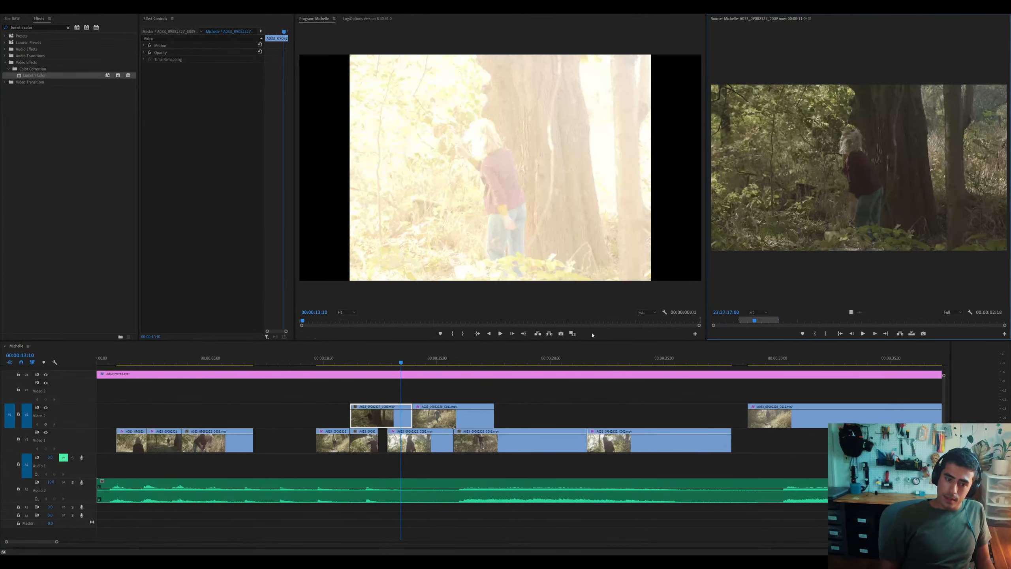
left_click(365, 360)
key("space")
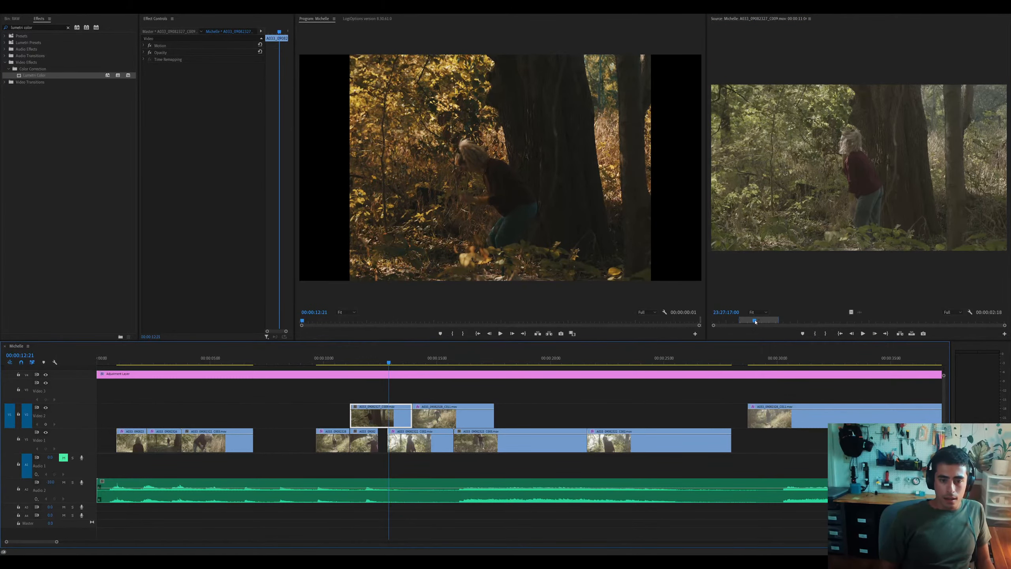
mouse_move(756, 322)
left_mouse_down()
mouse_move(721, 318)
mouse_move(737, 318)
left_mouse_up()
left_click(355, 364)
key("space")
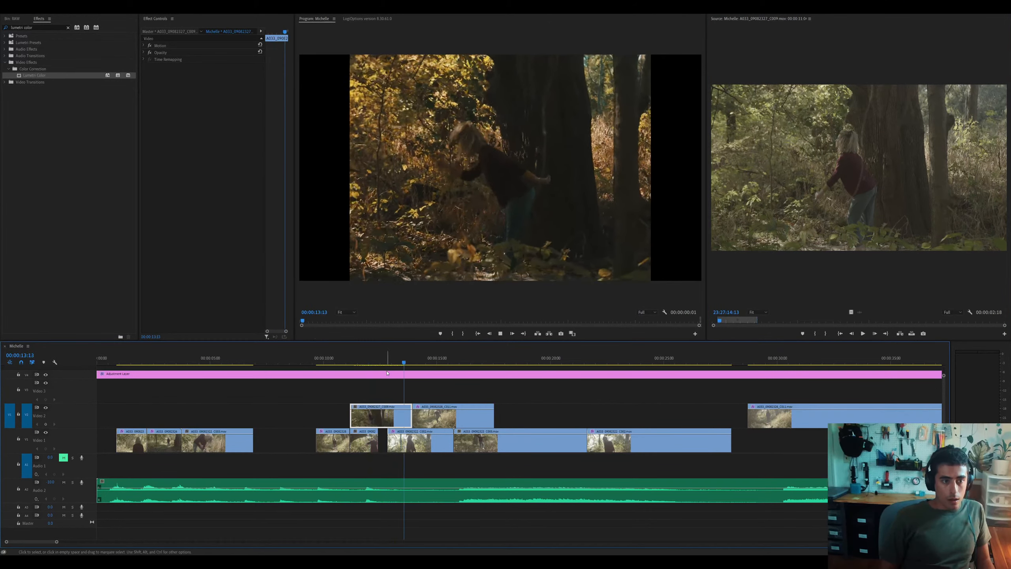
Undo the tree clip's slips and the move of the leaning-woman clip, and return to 00:00:11:04
key("ctrl+z")
key("ctrl+z")
left_click(350, 359)
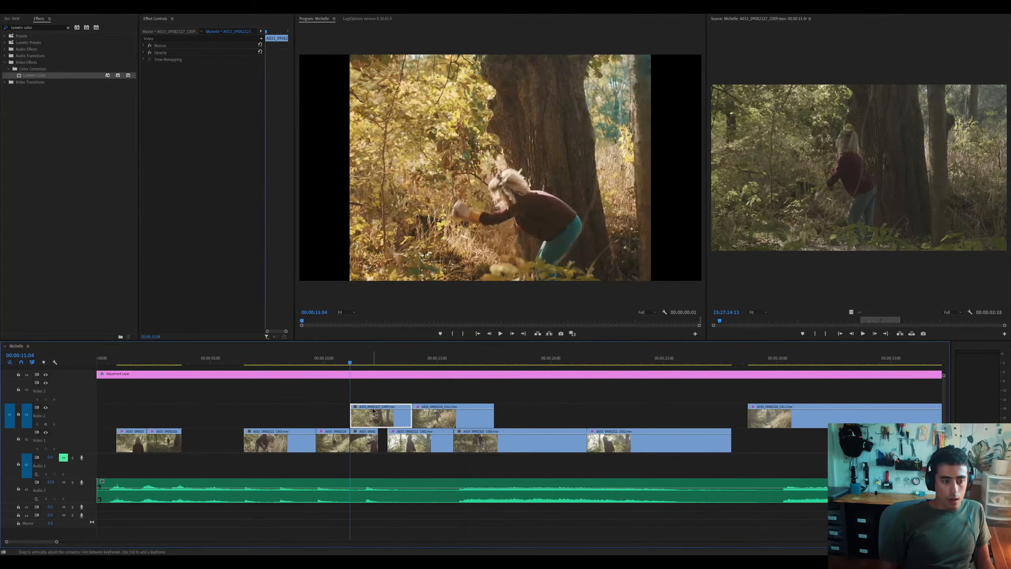
Play the tree clip and move the short leftover clip beneath it from Video 1 to Video 3, at about 00:00:17:13
left_click(339, 357)
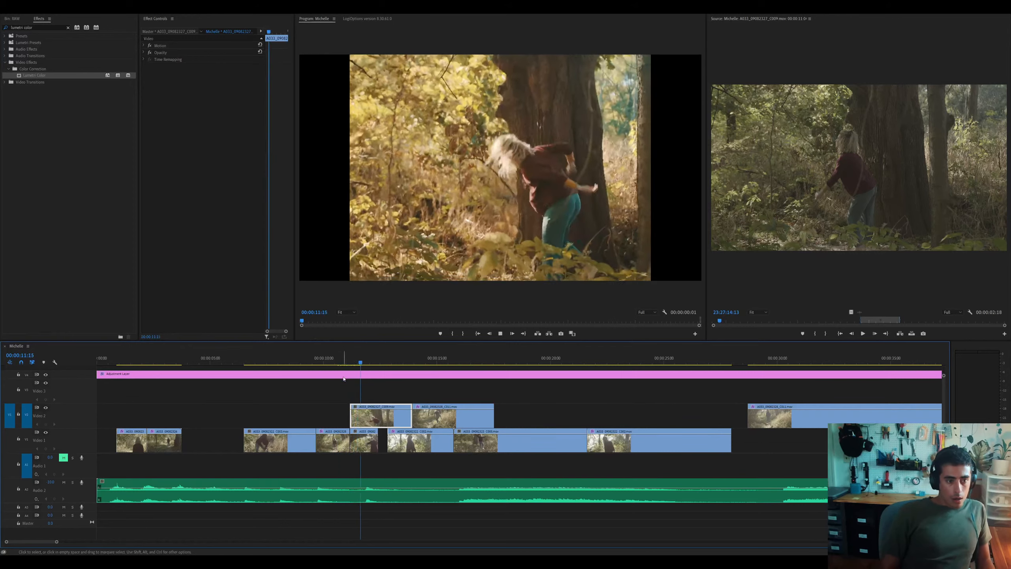
key("space")
left_click_drag(363, 443, 509, 391)
key("space")
key("space")
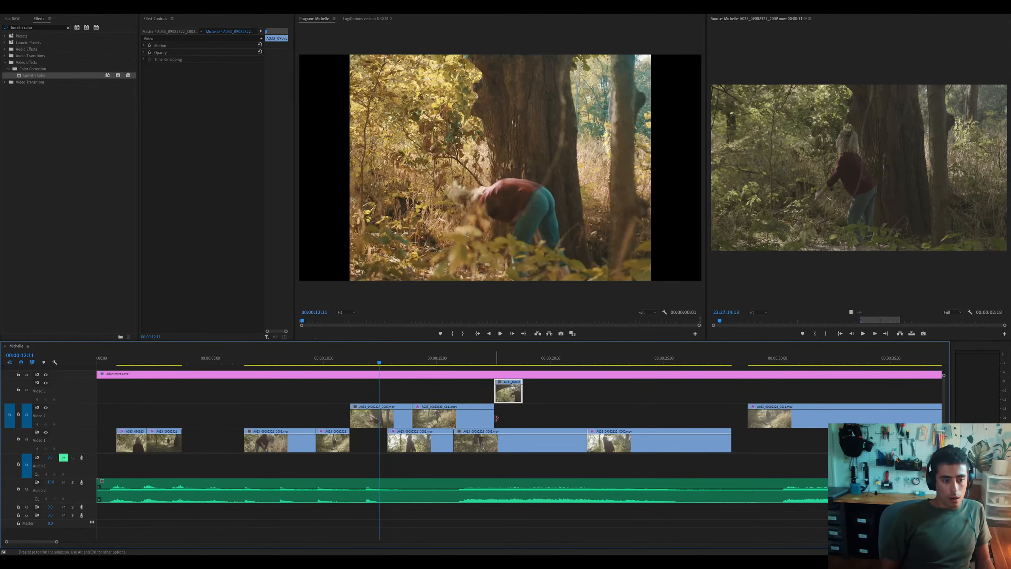
key("space")
Move the short clip on Video 3 to about 00:00:26:06 and extend the trail clip's end on Video 2 to that point
left_click(453, 420)
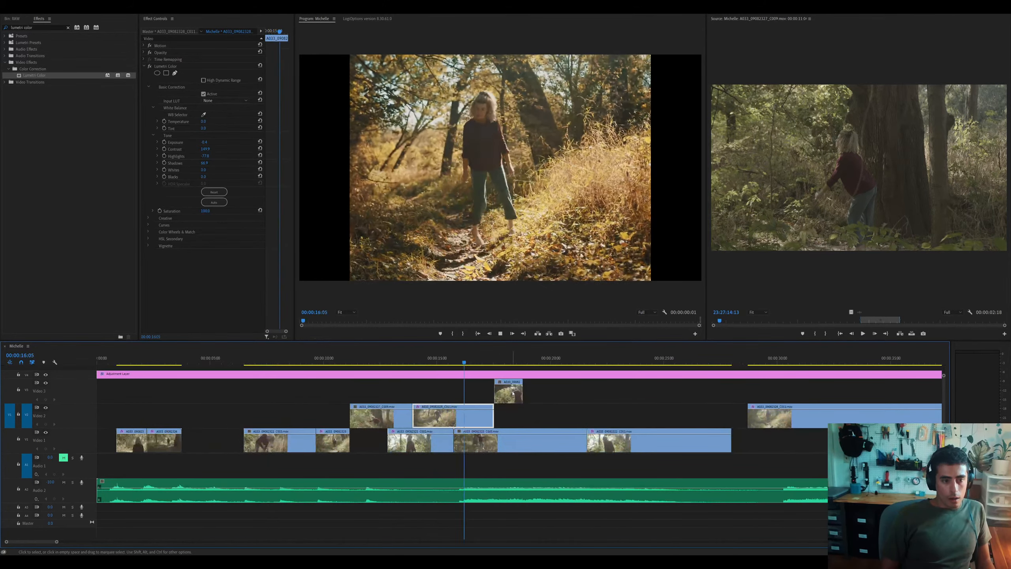
left_click_drag(510, 392, 707, 391)
left_click_drag(494, 418, 691, 418)
left_click(592, 420)
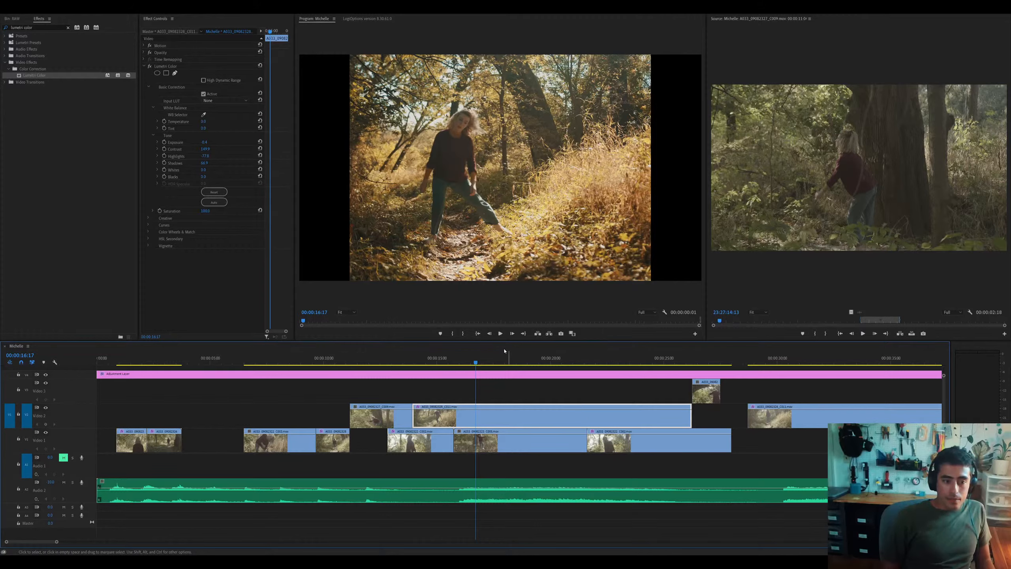
Check the extended trail clip around 00:00:20 and lower the short clip to Video 2 directly after it
left_click(559, 358)
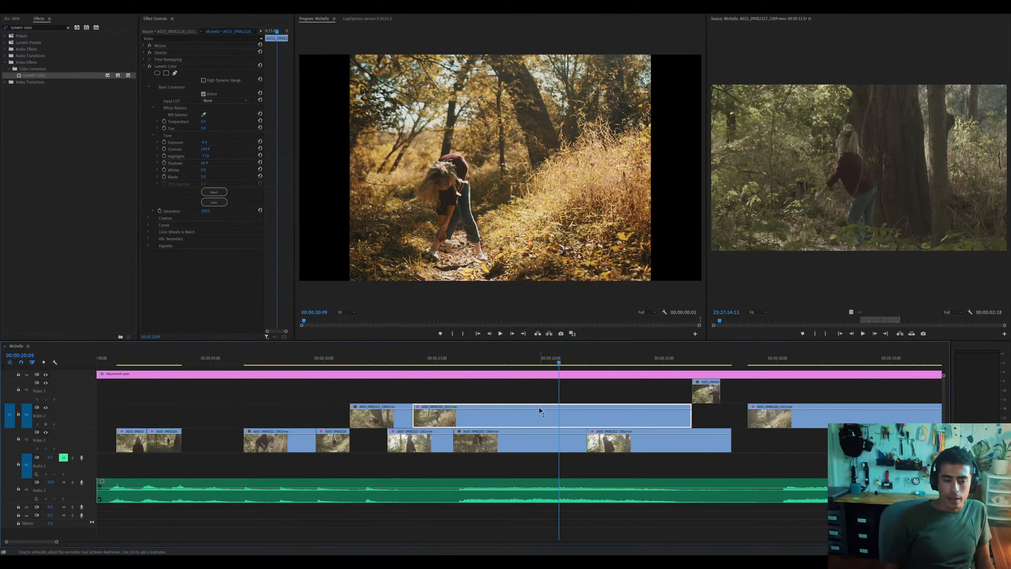
scroll(539, 410, "right", 2)
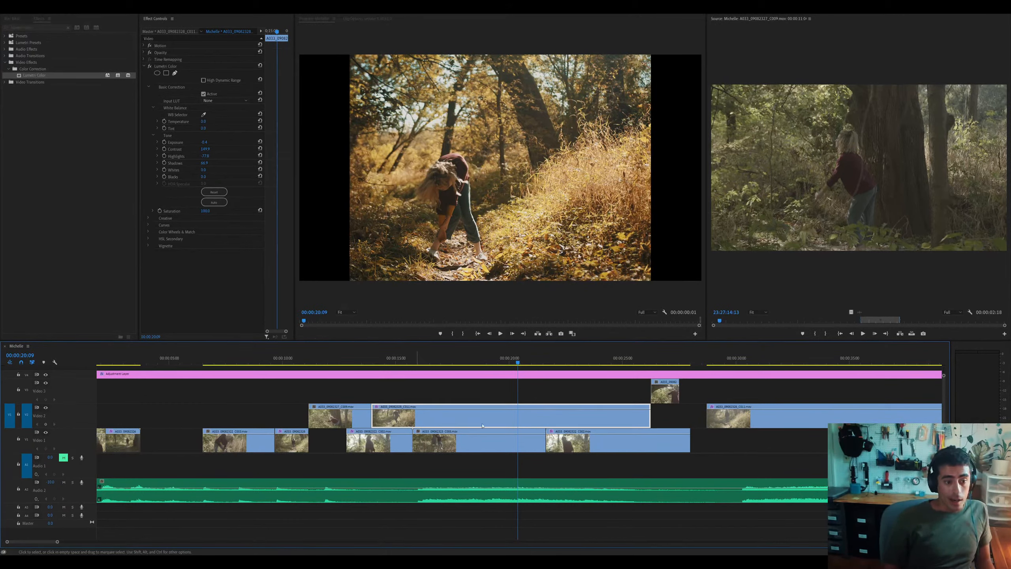
left_click(505, 358)
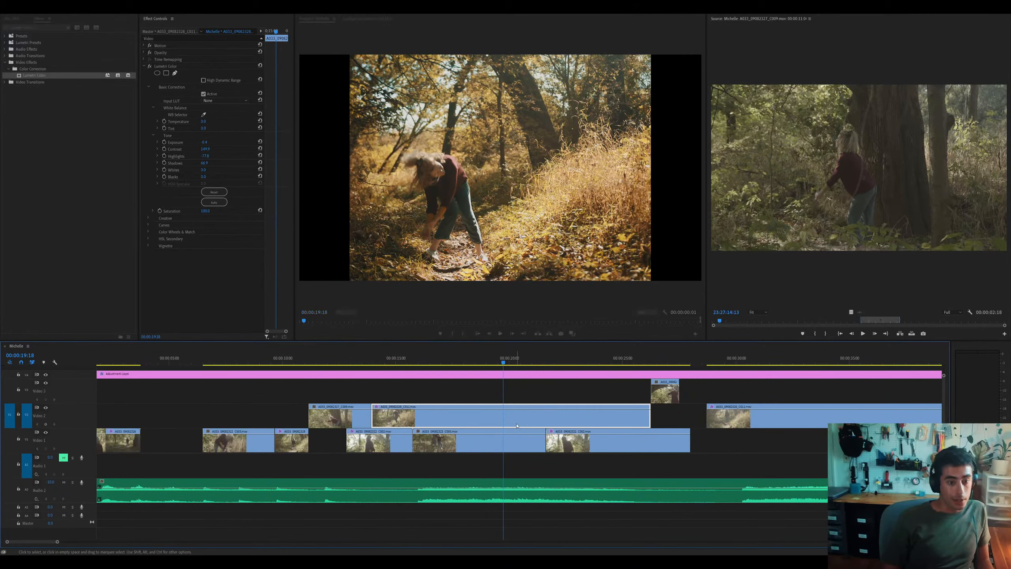
left_click(506, 362)
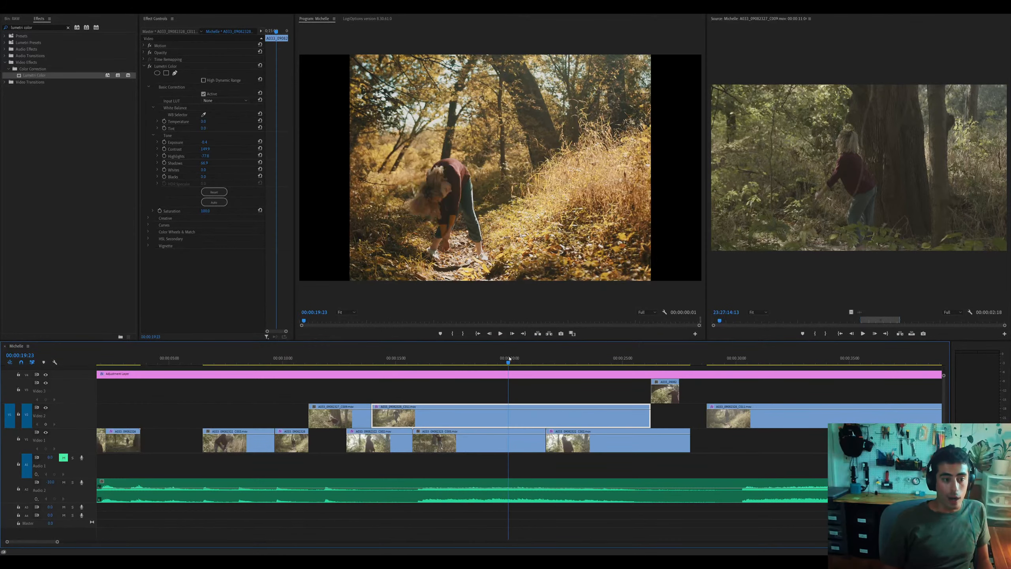
left_click(321, 414)
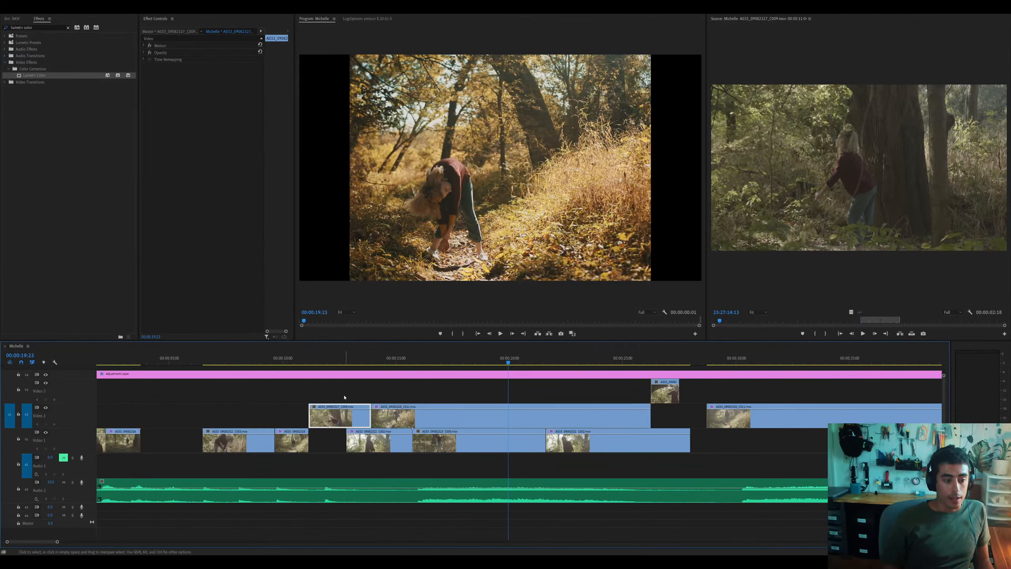
left_click_drag(666, 393, 669, 413)
left_click(635, 421)
left_click_drag(352, 394, 675, 408)
Review the shots from 00:00:03:01 to 00:00:14:06, checking their order and the transition from the tree to the trail
left_click(299, 364)
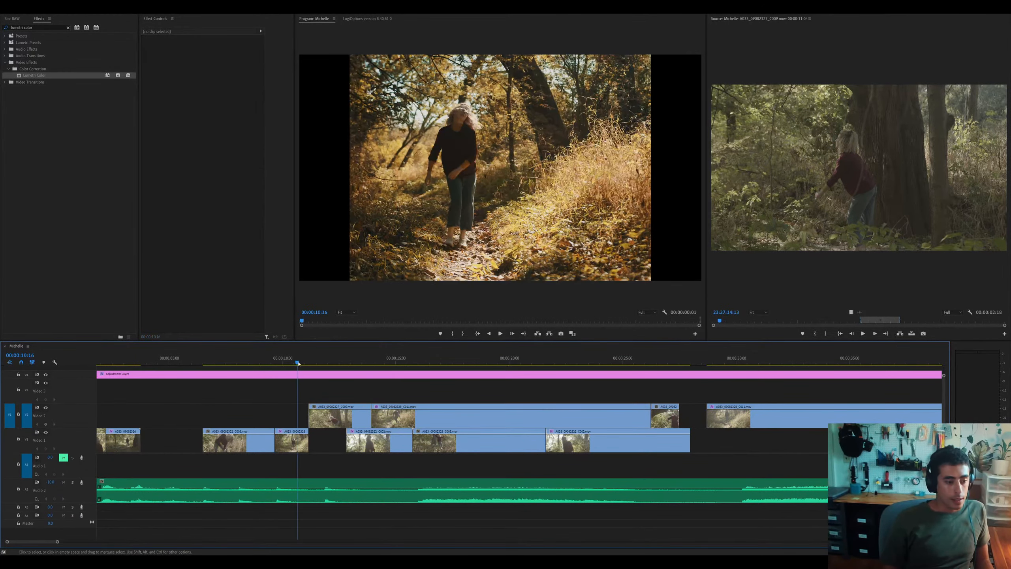
scroll(298, 364, "left", 2)
left_click(273, 362)
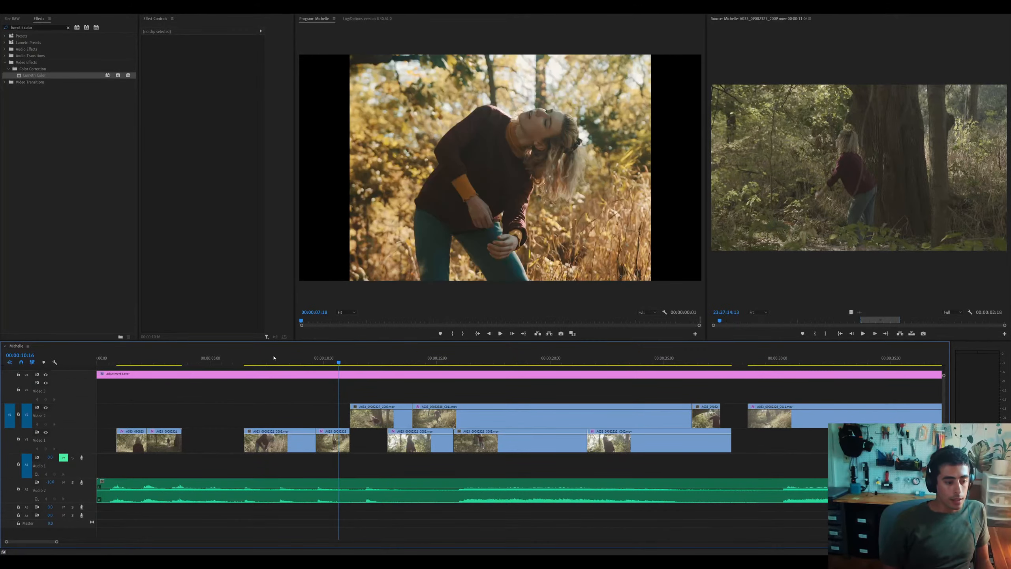
left_click(165, 361)
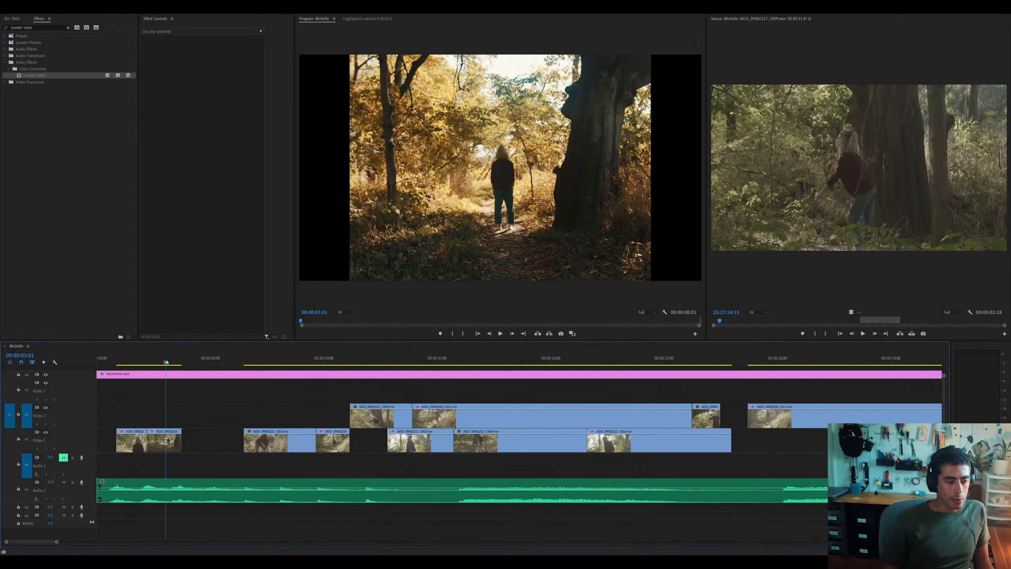
left_click(357, 360)
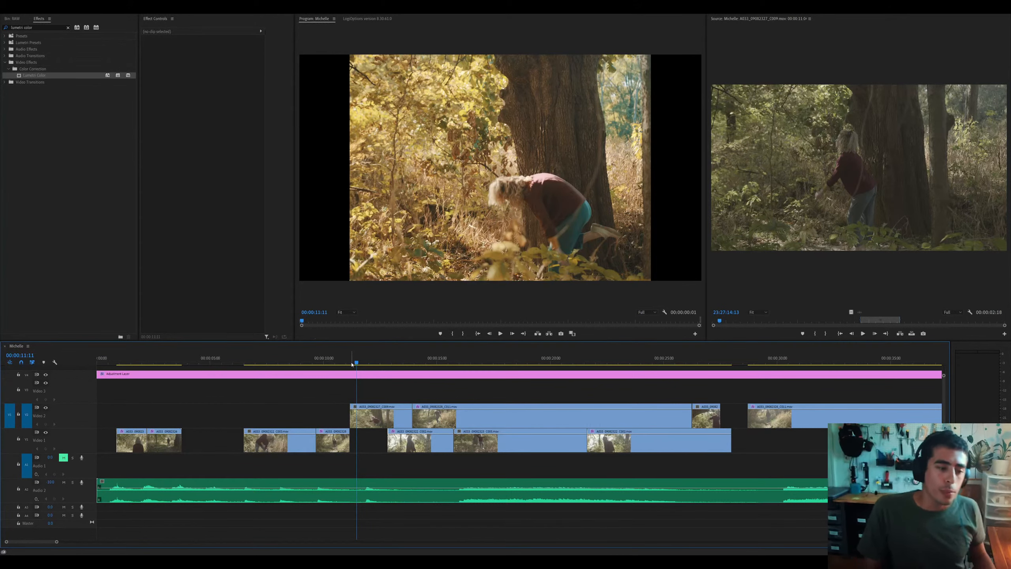
left_click(376, 361)
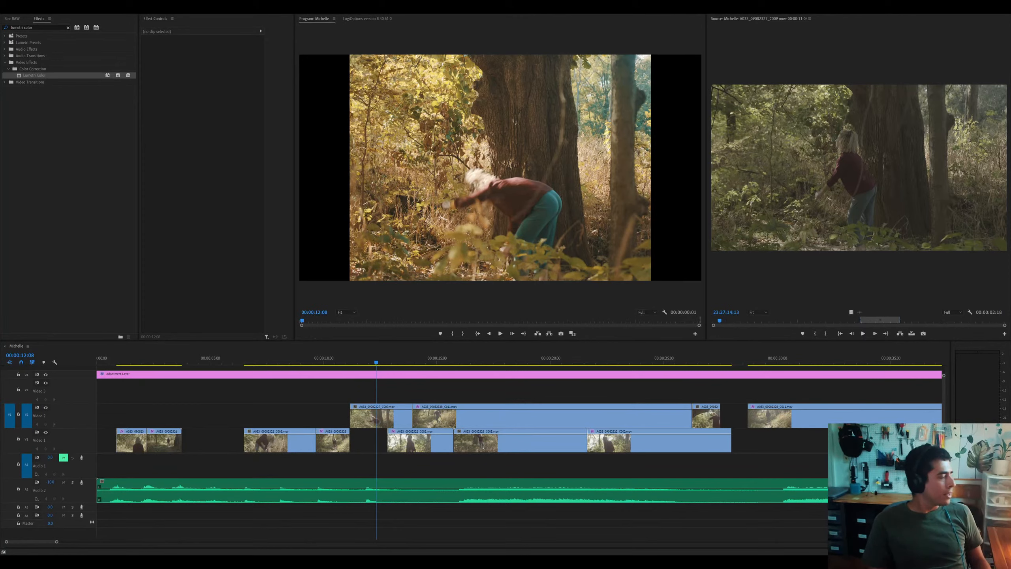
left_click(420, 358)
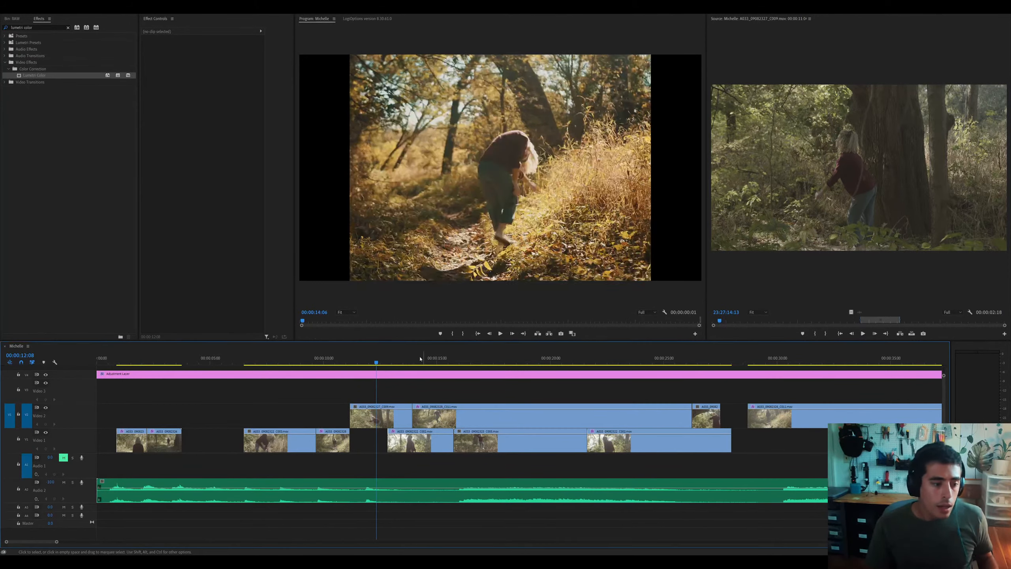
Extend the short clip's end on Video 2 to the next trail clip at about 00:00:28:17 and play the transition
left_click(385, 417)
left_click(458, 416)
key("minus")
left_click(334, 359)
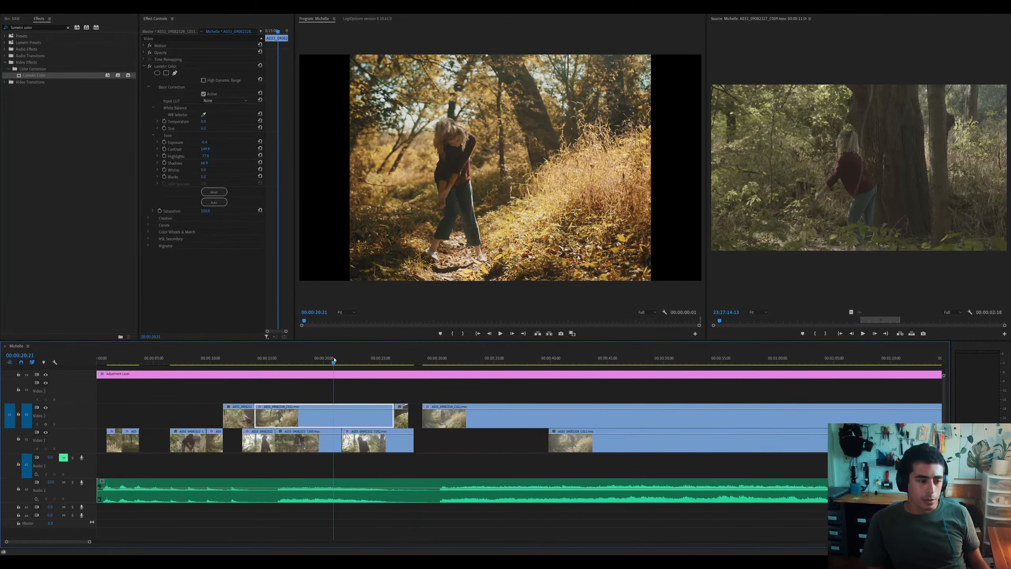
left_click(396, 358)
key("equal")
left_click(532, 417)
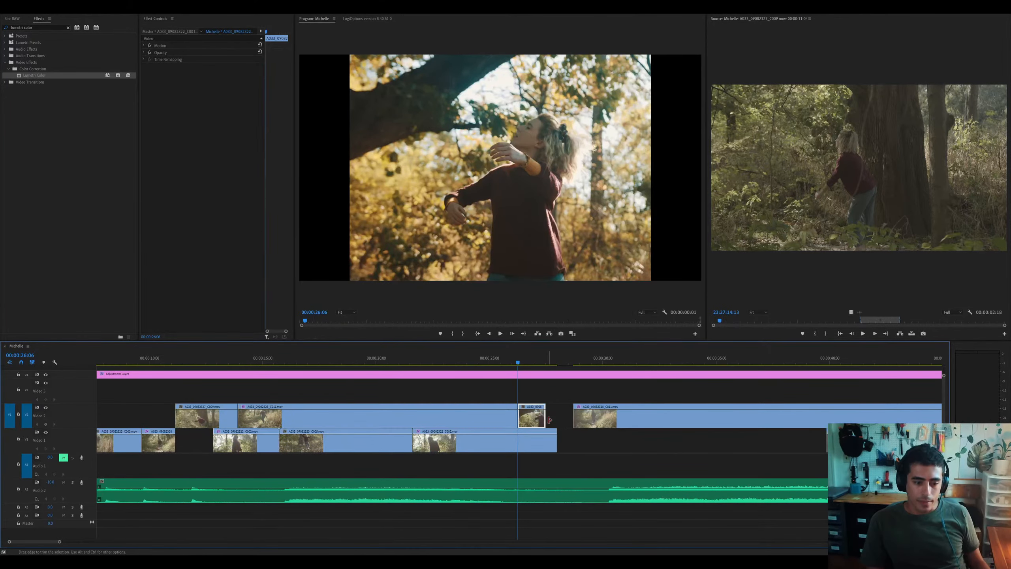
left_click_drag(550, 420, 565, 419)
left_click(560, 365)
left_click(616, 422)
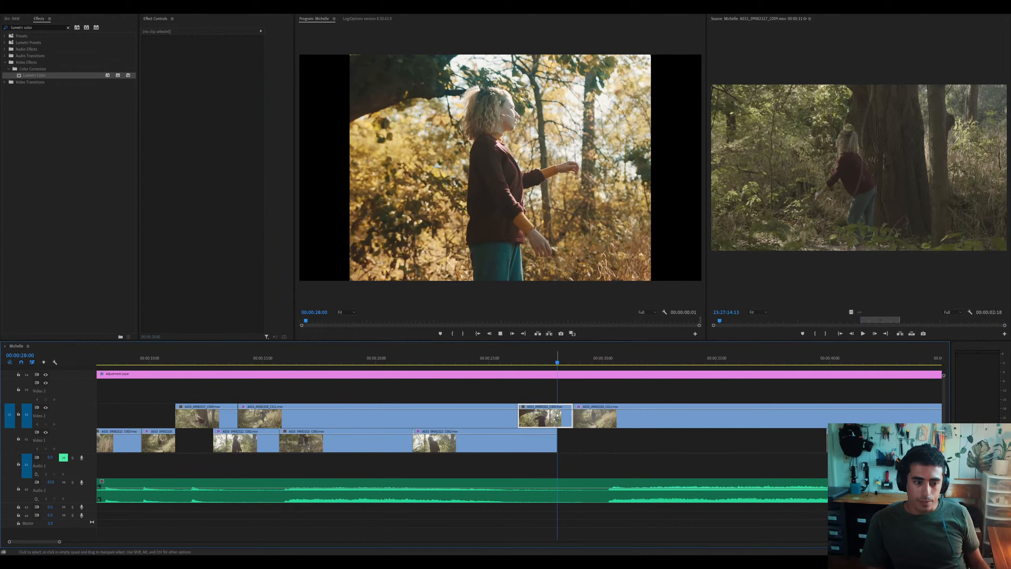
Cut the trail clip on Video 2 at about 00:00:36, delete its remainder and bring the next Video 1 clip up to the cut
key("space")
key("minus")
key("minus")
key("minus")
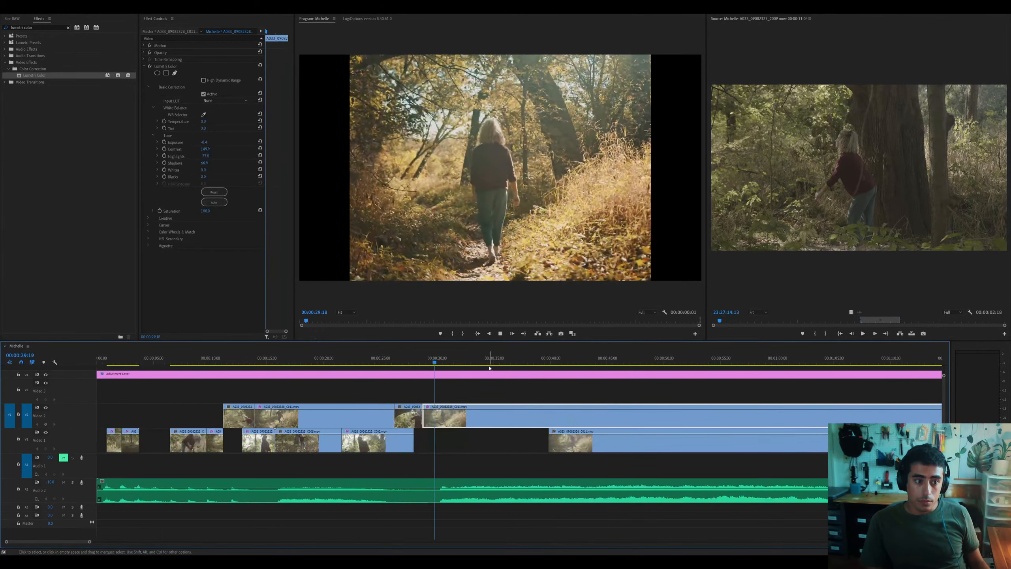
left_click(304, 363)
key("ctrl+k")
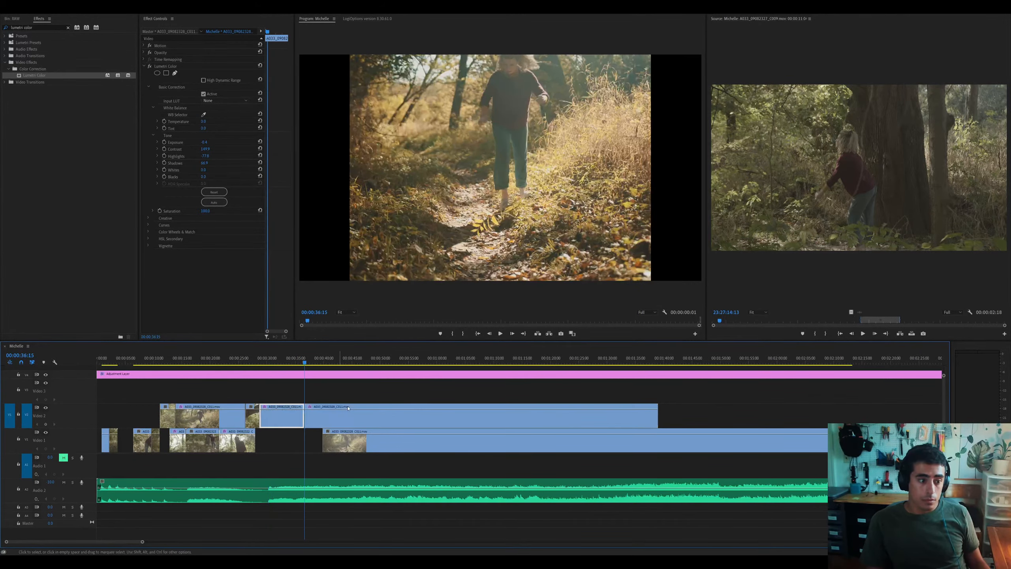
left_click(324, 415)
key("Delete")
left_click_drag(410, 453, 392, 453)
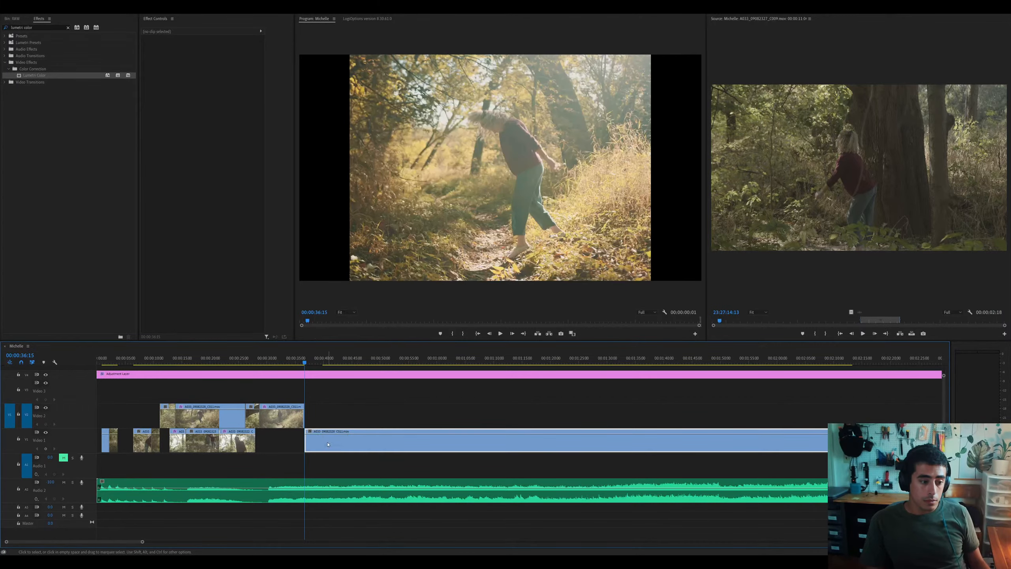
Split the trail clip on Video 1 at 00:01:27:11, delete its second part and close the gap behind it
key("space")
left_click_drag(338, 362, 714, 388)
key("space")
key("minus")
key("equal")
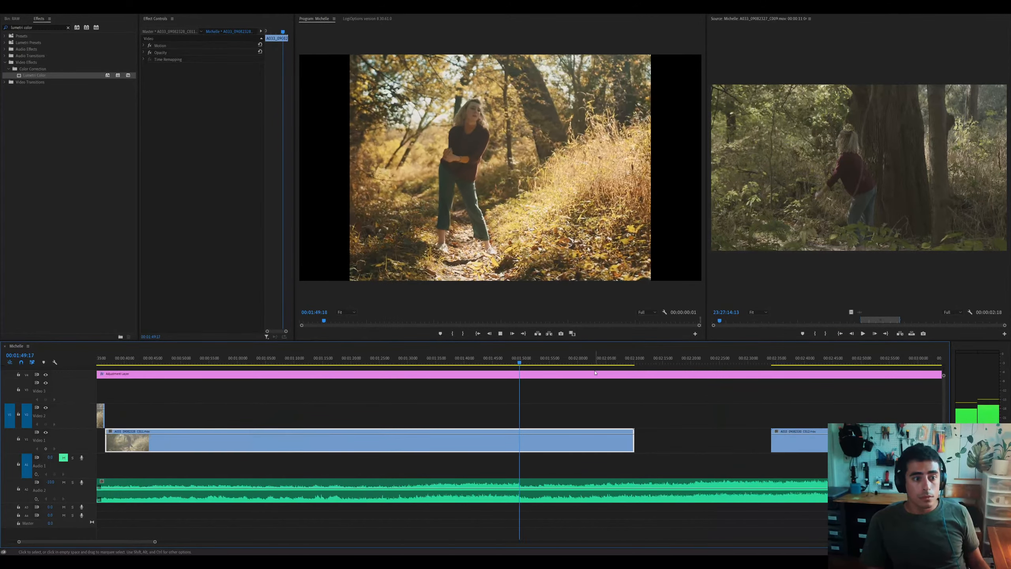
key("minus")
key("space")
left_click_drag(407, 361, 343, 369)
key("space")
key("space")
key("ctrl+k")
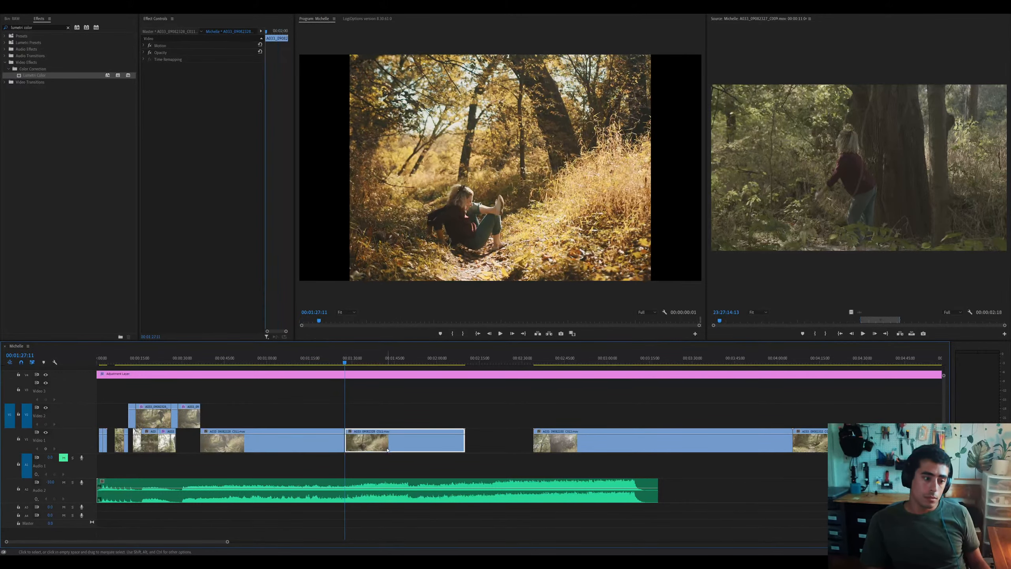
key("Delete")
left_click(384, 447)
key("Delete")
Raise the clip following the trail shot to Video 2 and play it from 00:01:38:08
left_click_drag(386, 362, 375, 363)
left_click(407, 433)
left_click_drag(407, 433, 406, 422)
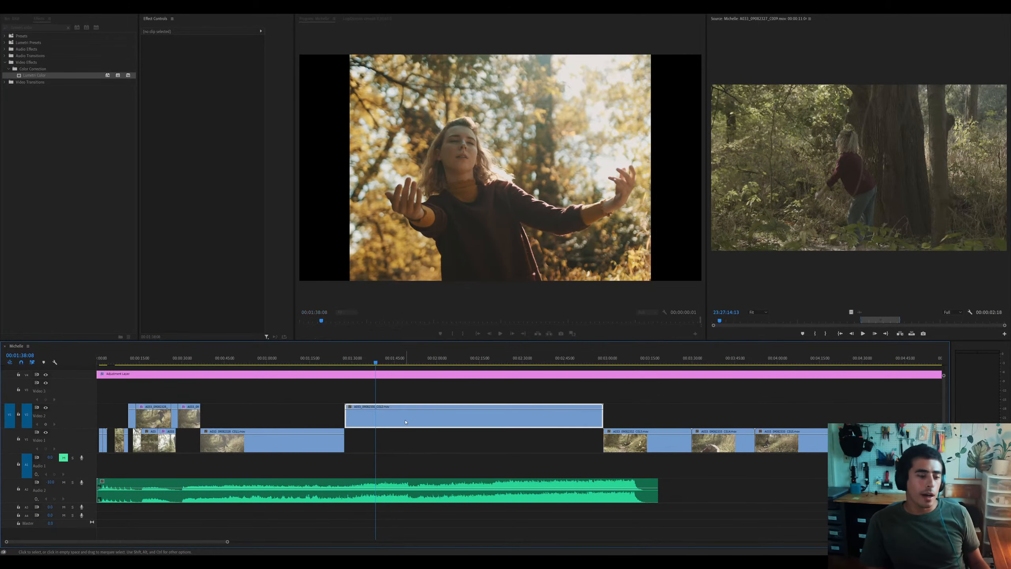
key("equal")
key("equal")
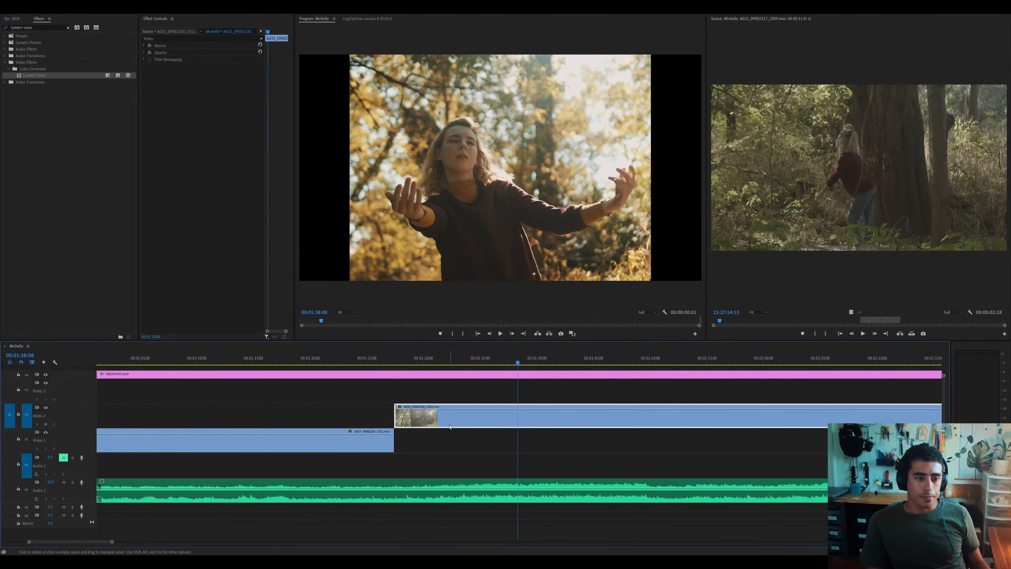
key("space")
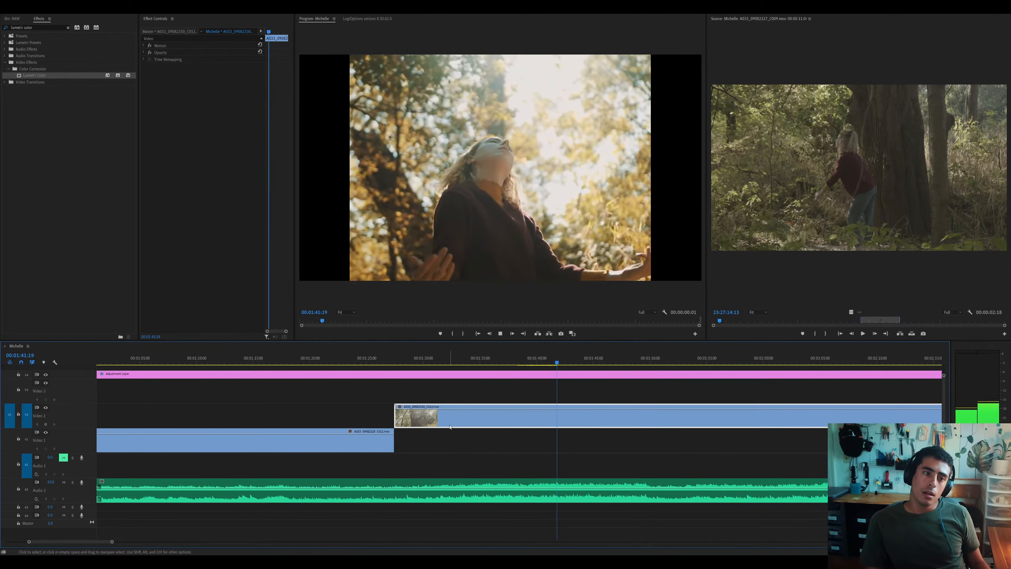
key("minus")
key("minus")
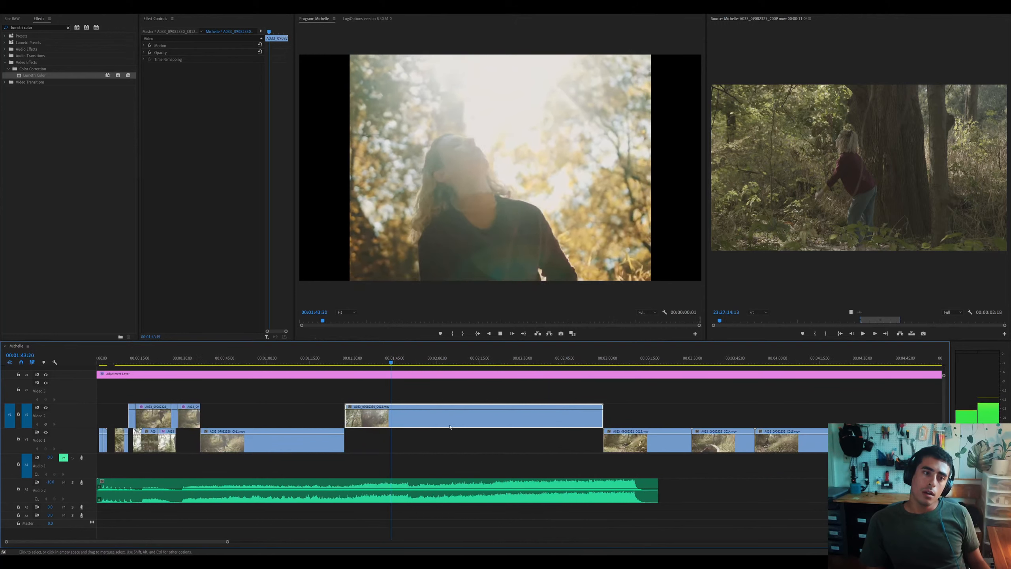
key("space")
Replace the earlier Video 2 clips with the long raised-arms clip, moved to the sequence start in line with the first Video 1 clip
left_click(136, 359)
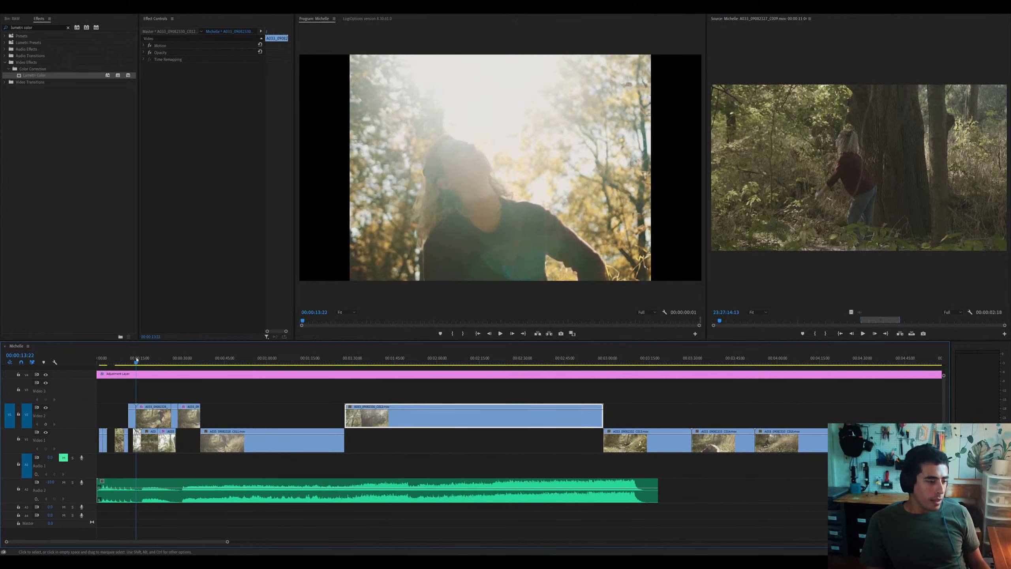
left_click_drag(117, 393, 265, 422)
key("Home")
key("equal")
key("equal")
key("equal")
key("equal")
key("space")
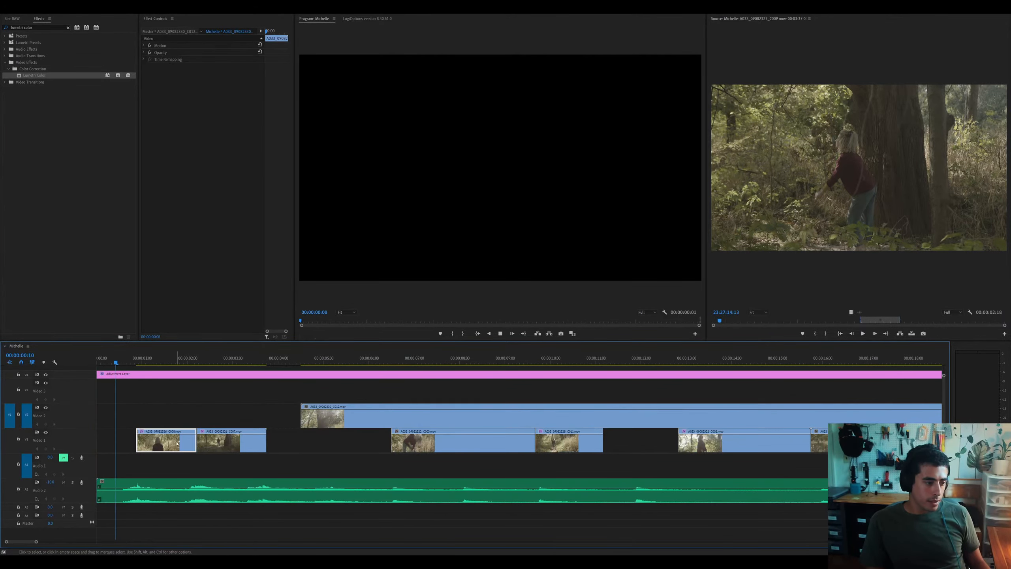
key("minus")
key("space")
left_click_drag(198, 421, 111, 418)
left_click_drag(241, 417, 158, 416)
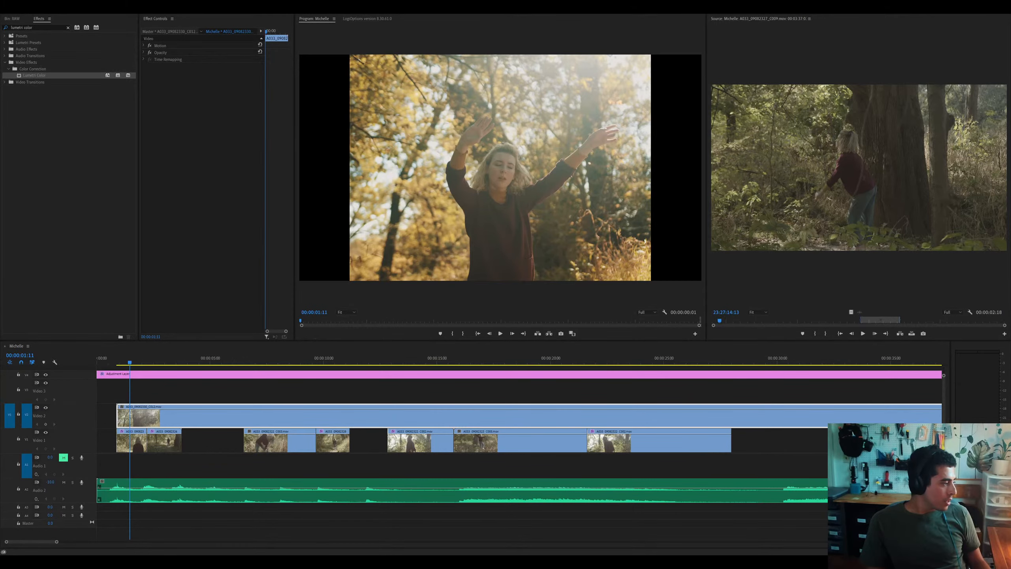
Play the opening and trim the start of the long Video 2 clip to about 00:00:04:18
left_click(290, 437)
left_click(103, 362)
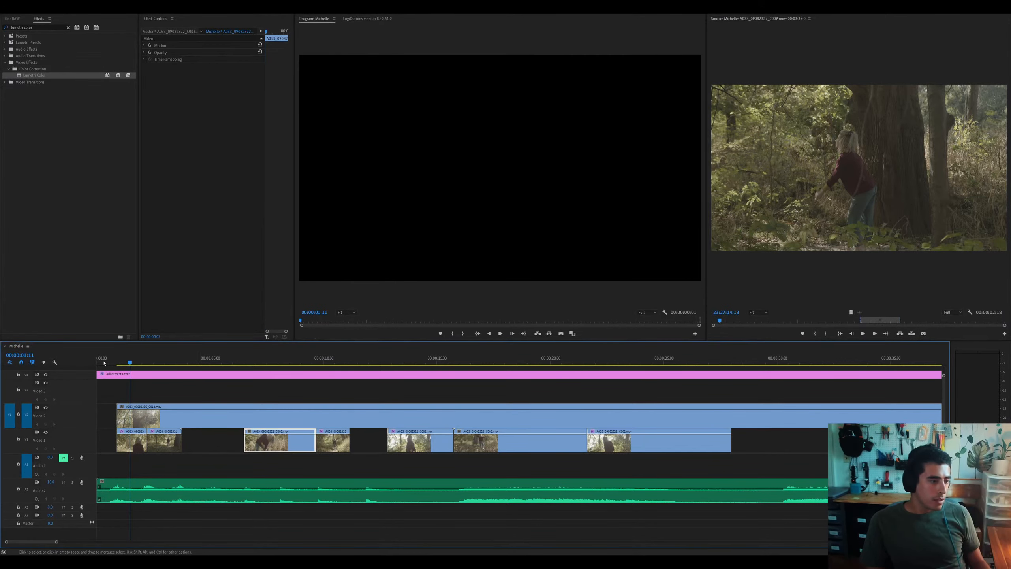
key("=")
key("space")
left_click(205, 426)
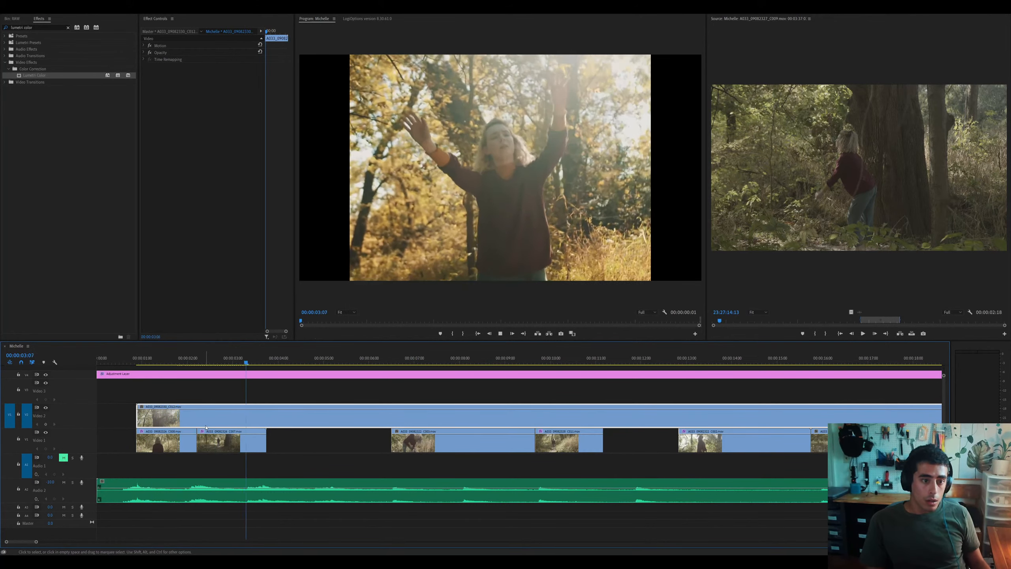
left_click_drag(269, 363, 317, 371)
key("q")
key("space")
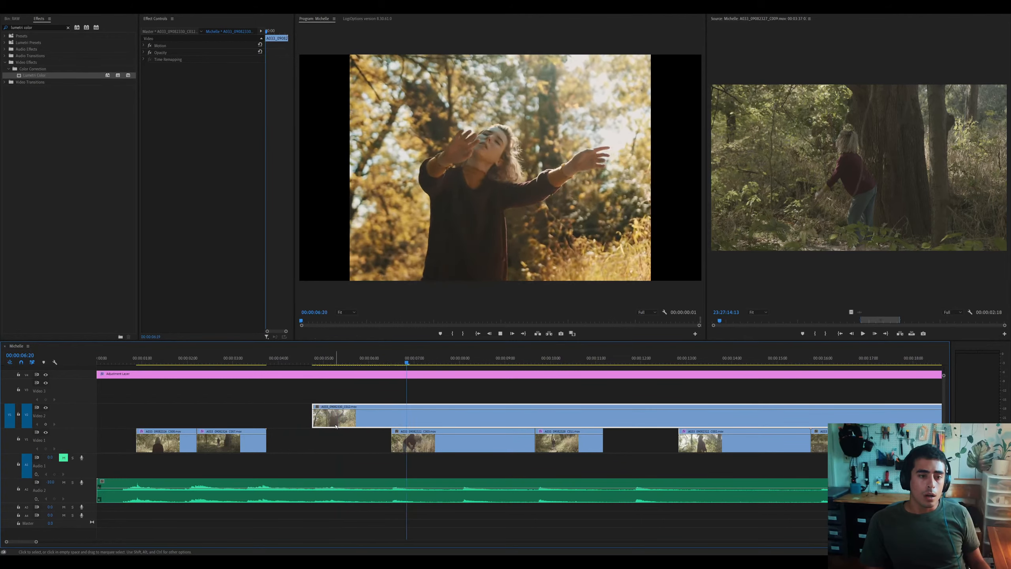
key("minus")
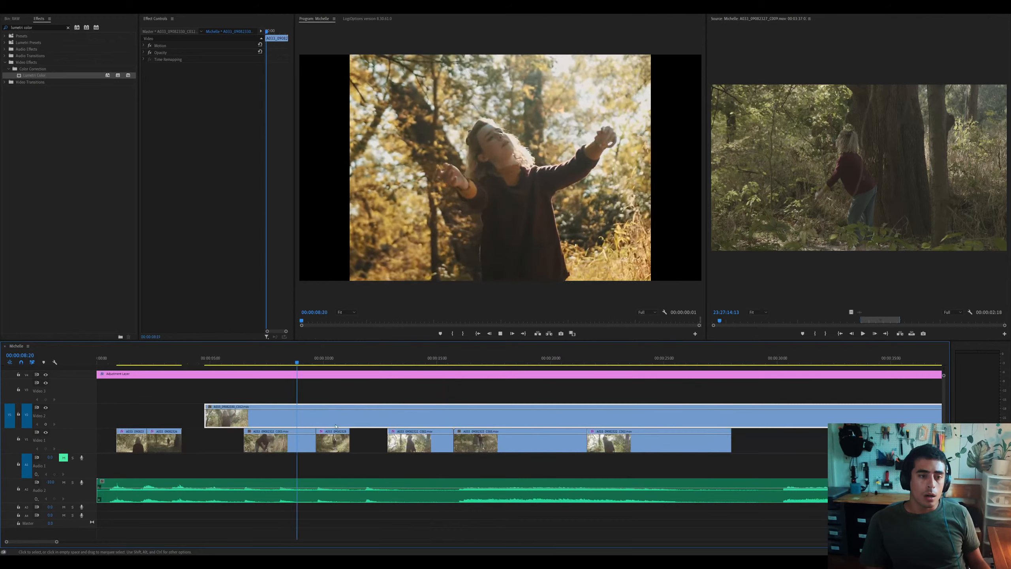
key("minus")
key("equal")
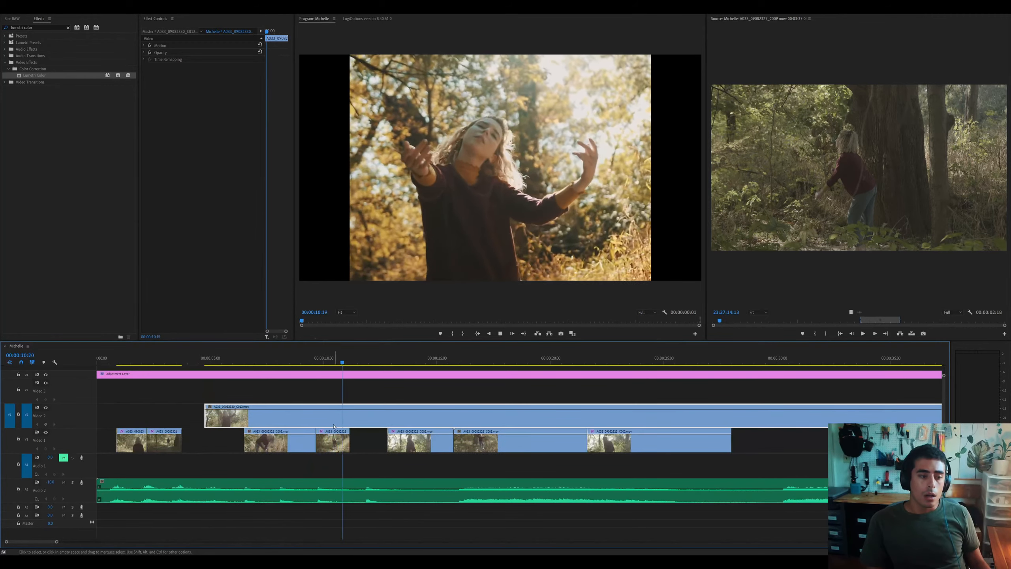
Move the trimmed Video 2 clip back in line with the first Video 1 clip and play it from the start
left_click_drag(325, 418, 238, 417)
left_click(113, 359)
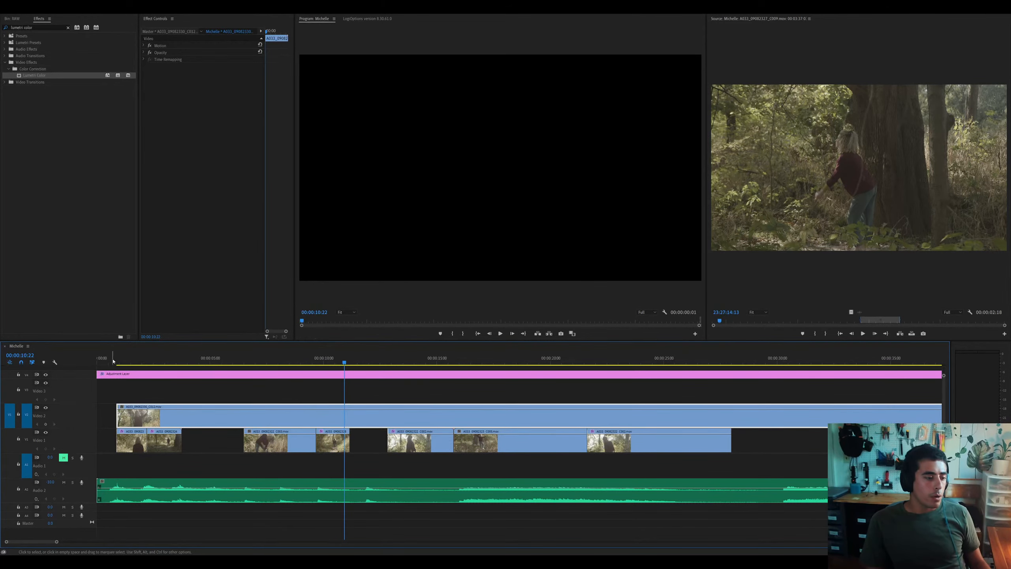
key("equal")
key("space")
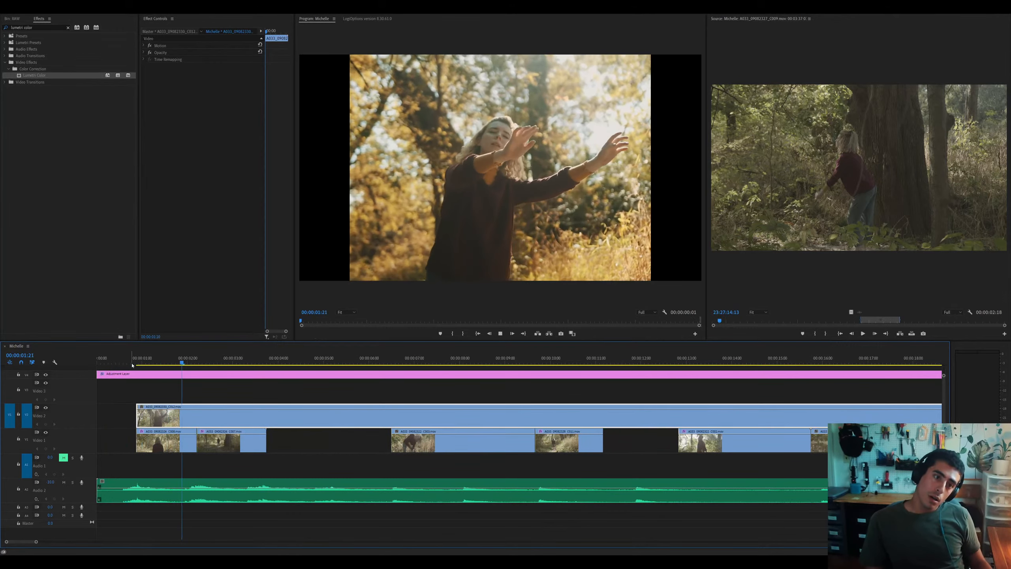
key("minus")
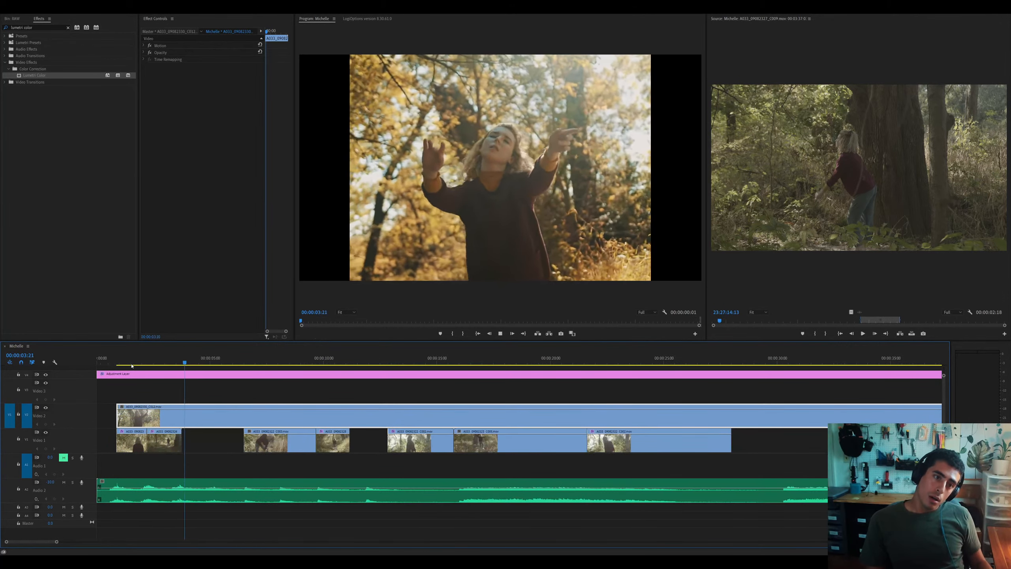
Move the two opening Video 1 clips up to Video 3 and set them aside at about 00:00:34
left_click_drag(166, 469, 471, 395)
left_click(382, 416)
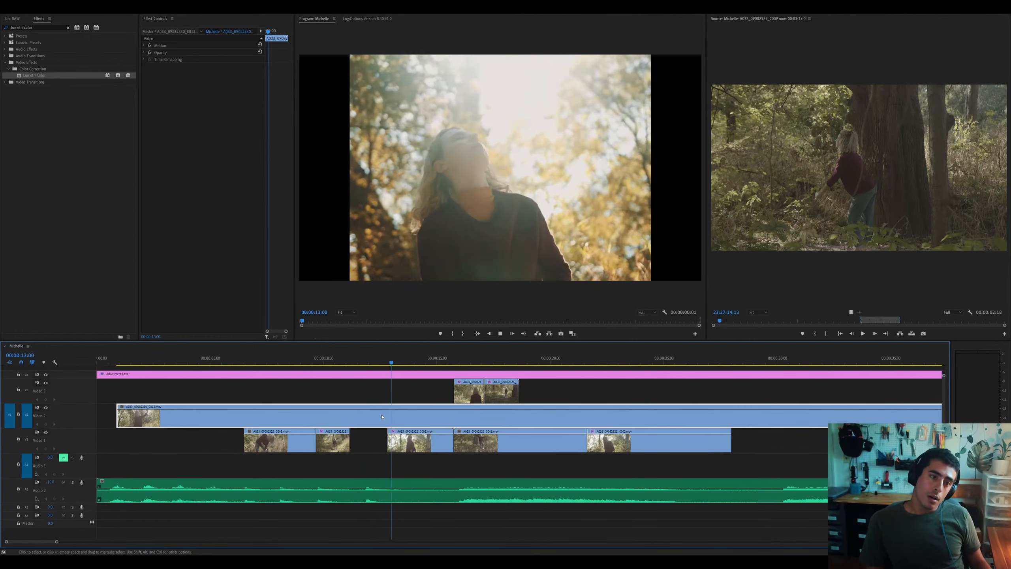
key("space")
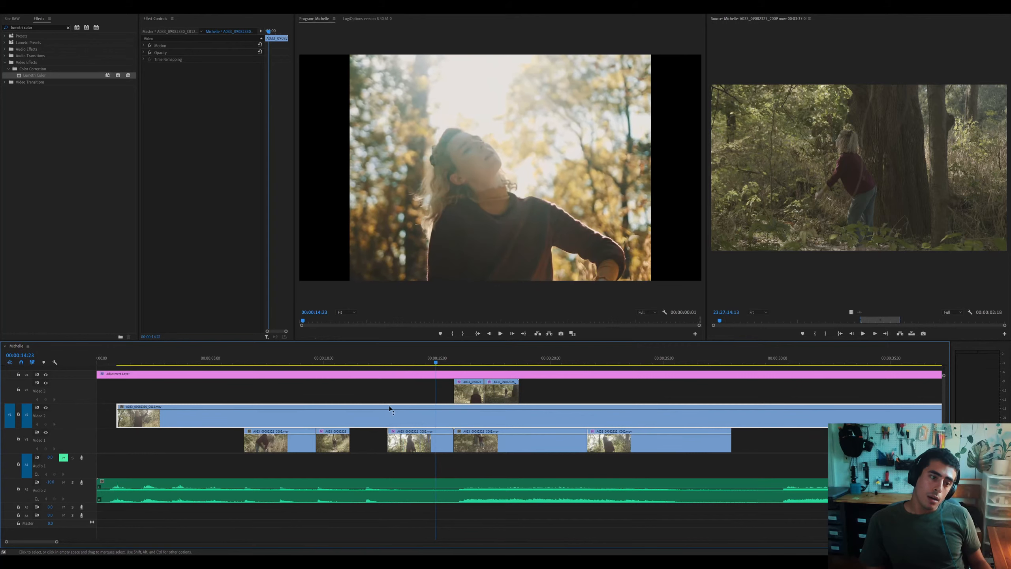
key("minus")
left_click(305, 394)
left_click_drag(304, 395, 508, 394)
Cut the long Video 2 clip at about 00:00:24:16, move its second part to about 00:00:10:13 and play the new join
left_click_drag(275, 358, 377, 361)
left_click(411, 424)
key("ctrl+k")
left_click_drag(377, 416, 216, 416)
left_click(206, 362)
key("space")
key("equal")
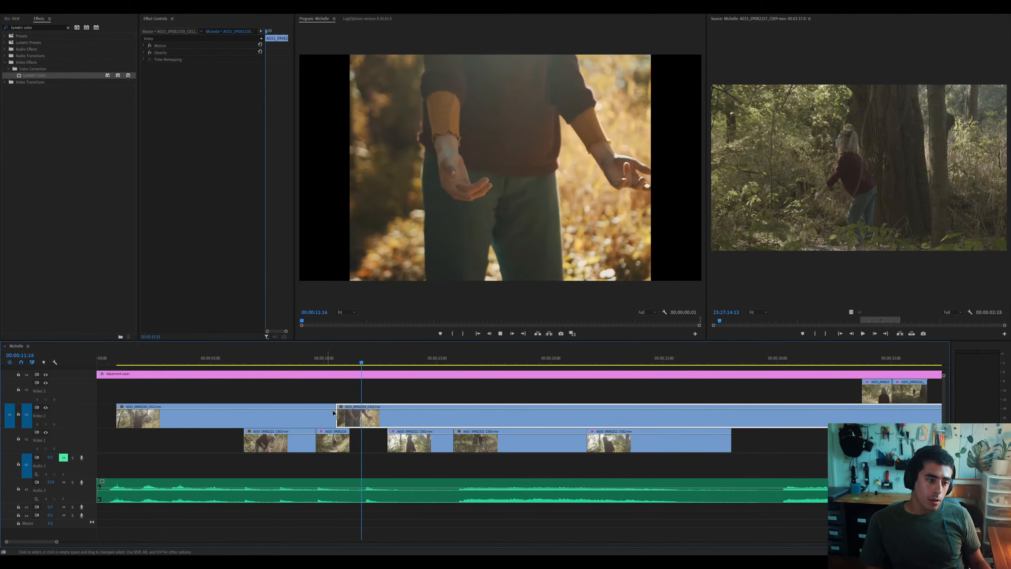
Shift the join between the first two Video 2 clips to about 00:00:11:18 and play across it
key("space")
mouse_move(352, 416)
left_mouse_down()
mouse_move(383, 417)
mouse_move(365, 416)
left_mouse_up()
left_click(349, 362)
left_click(345, 413)
key("space")
key("minus")
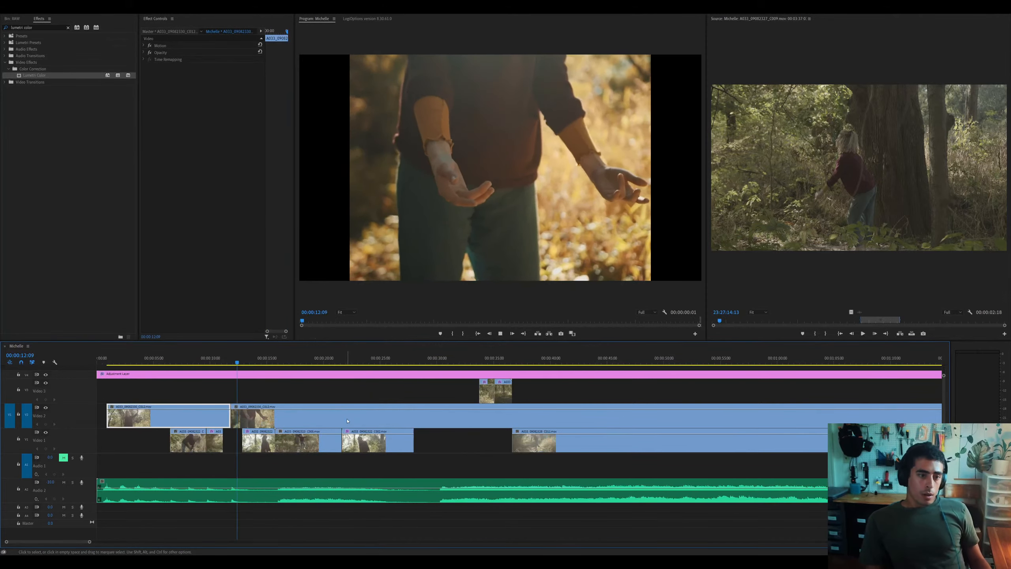
key("equal")
Play the second Video 2 clip and split it at 00:00:16:08
left_click(392, 425)
key("minus")
key("equal")
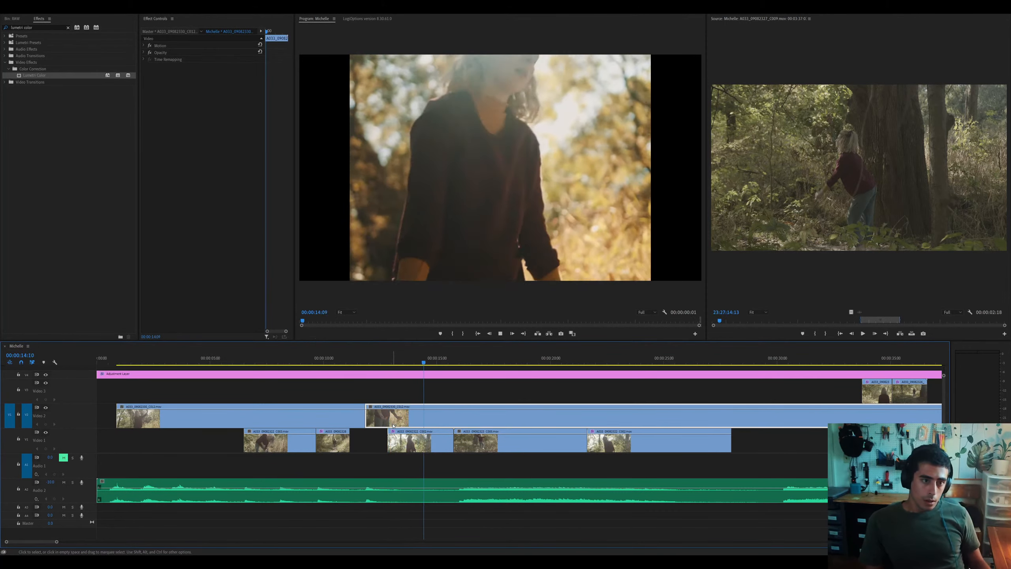
key("space")
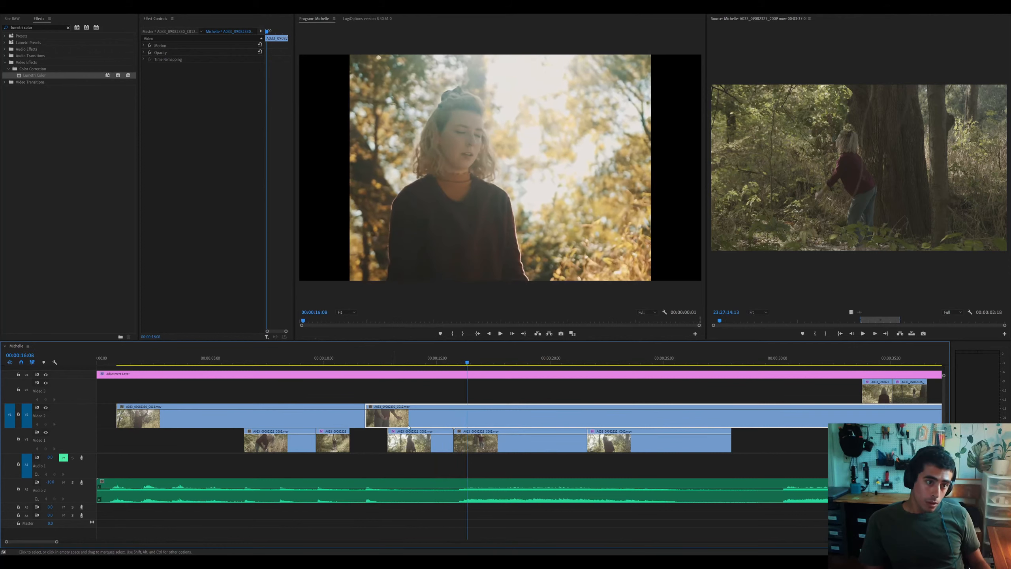
key("ctrl+k")
left_click(544, 416)
key("Delete")
key("minus")
key("ctrl+z")
Cut the third Video 2 clip at 00:00:18:03 and delete the piece between 00:00:16:08 and that cut
left_click(378, 423)
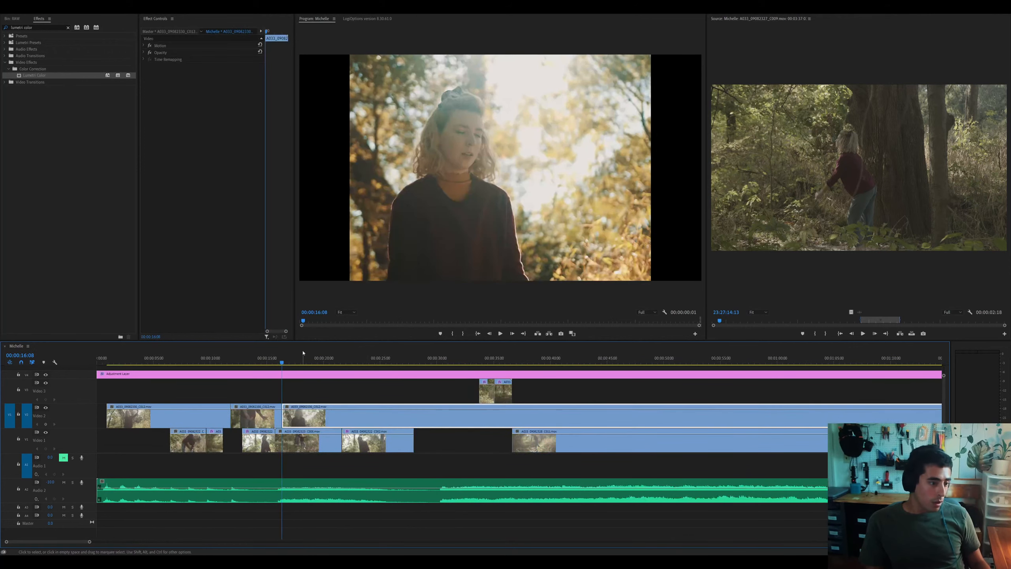
left_click(302, 355)
key("ctrl+k")
key("Delete")
Move the two set-aside Video 3 clips to 00:00:16:08 and lower them to Video 2 directly after the second clip
left_click(274, 385)
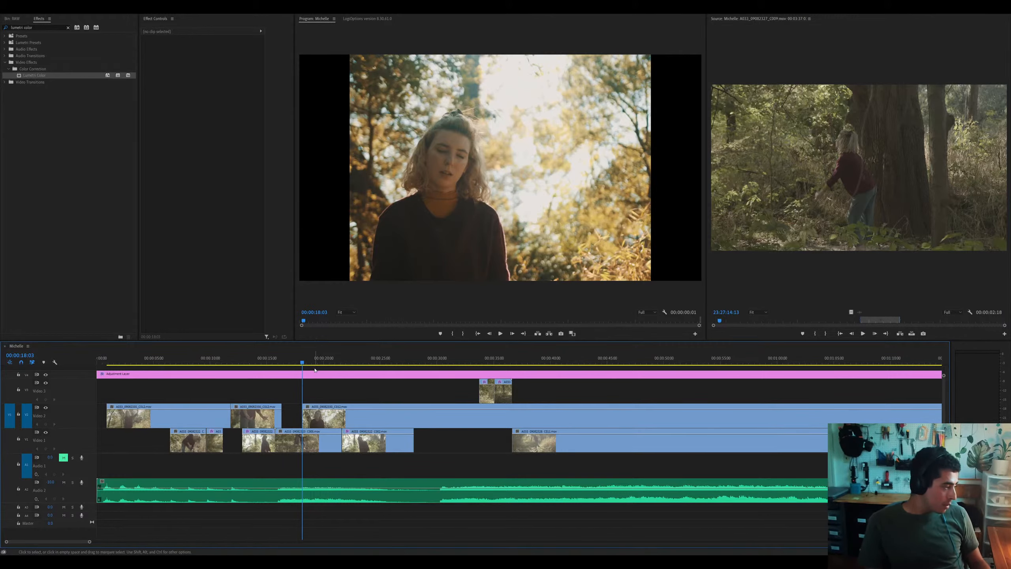
left_click_drag(499, 385, 279, 389)
left_click(282, 362)
key("=")
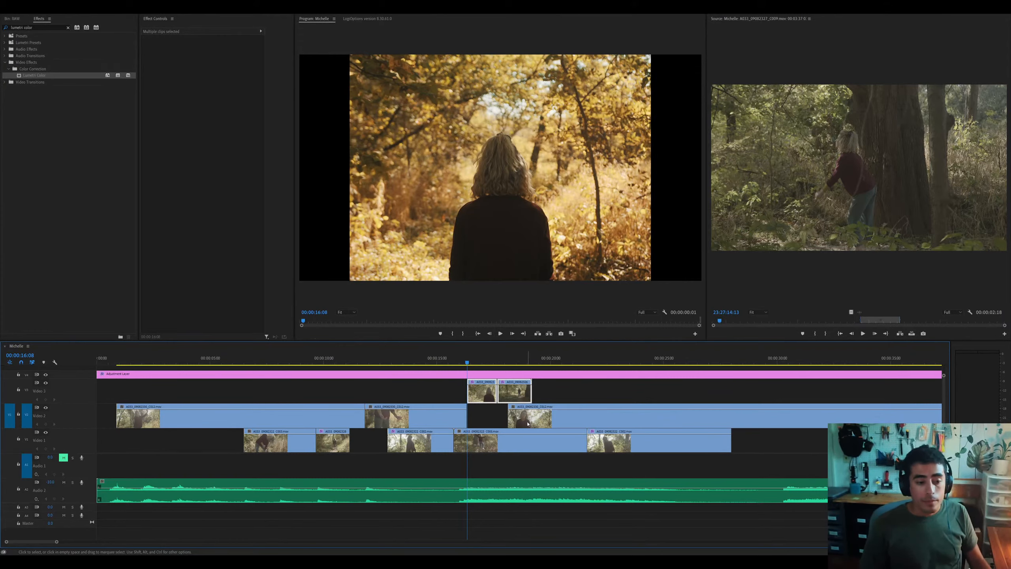
left_click(527, 424)
left_click_drag(509, 415, 490, 405)
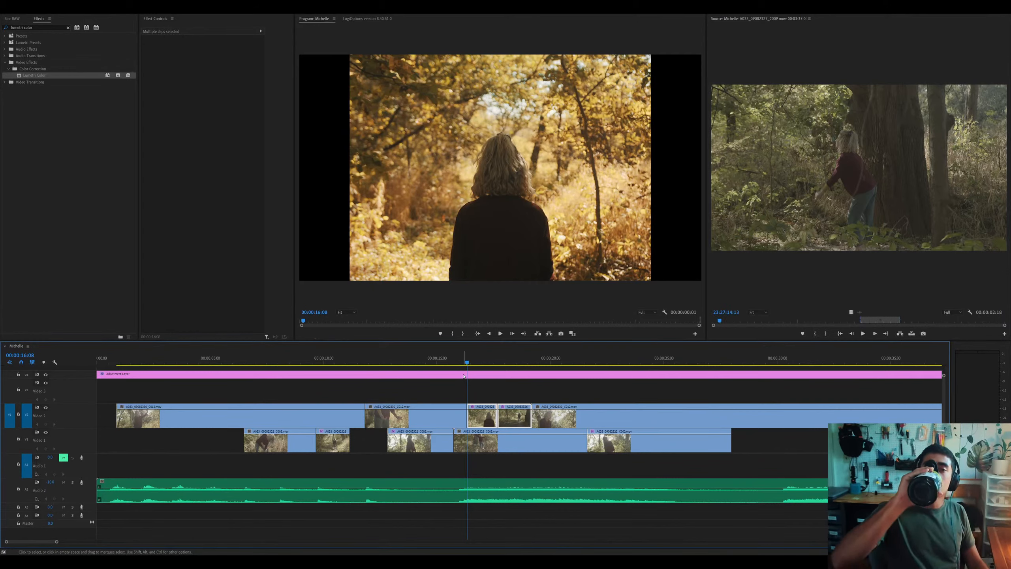
Check the transition into the inserted Video 2 clips around 00:00:16:01 against the music and play across the cut
key("=")
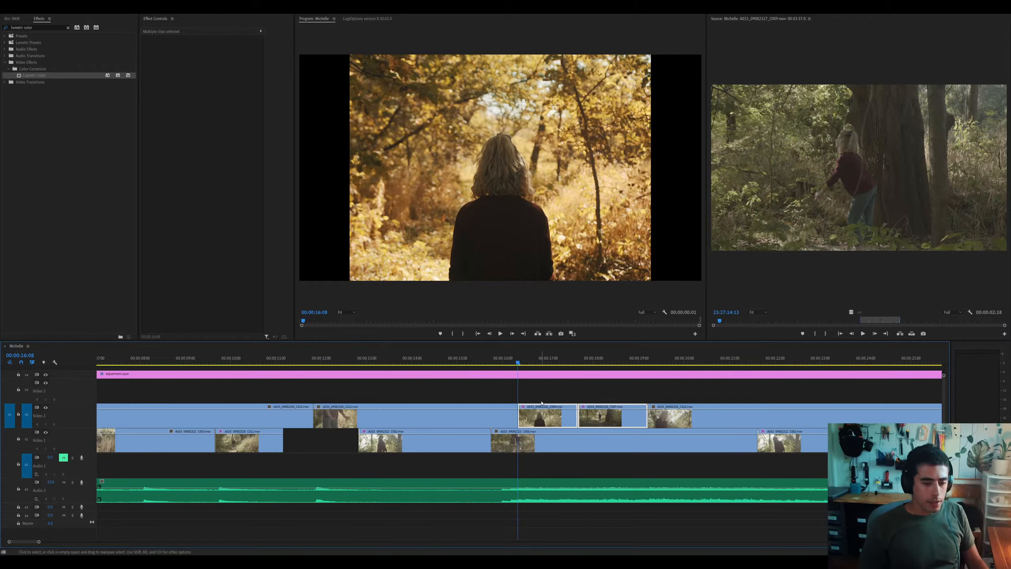
left_click(542, 403)
key("Left")
key("Left")
key("Left")
key("Left")
key("Left")
key("Left")
key("Left")
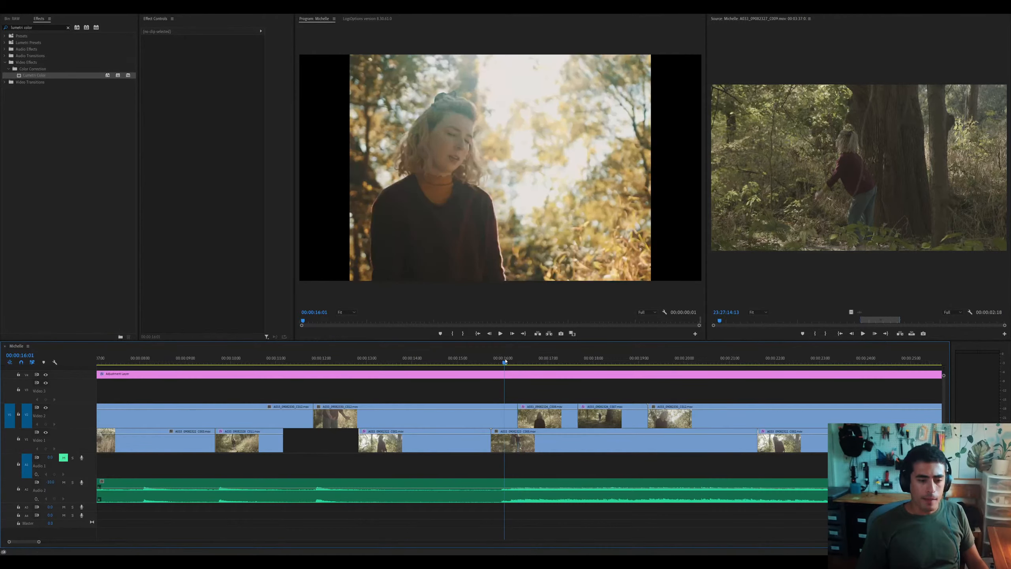
left_click(497, 420)
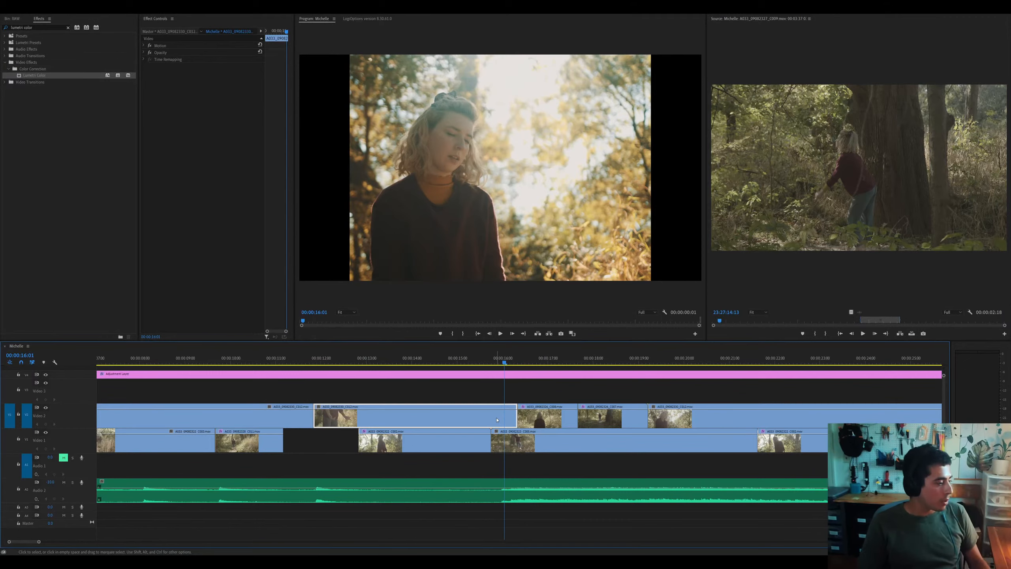
key("Down")
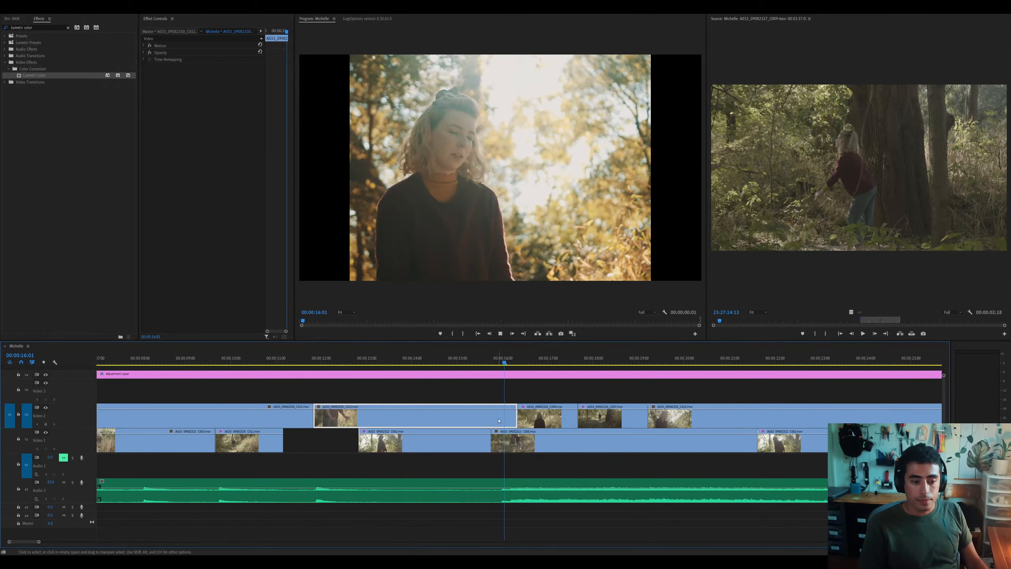
left_click(509, 357)
key("space")
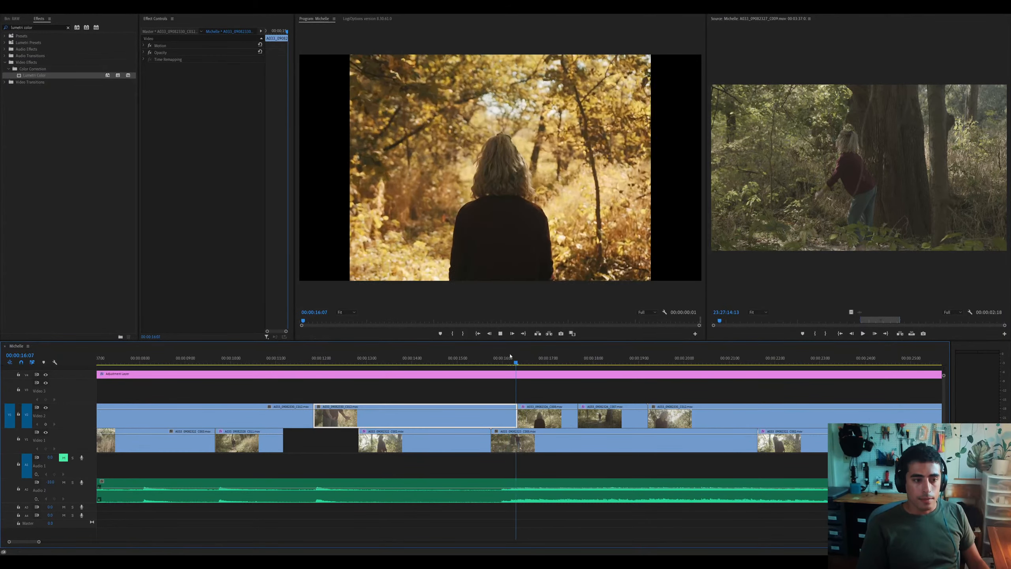
Move the second Video 2 clip up to Video 3 and extend its end to about 00:00:22
key("minus")
left_click(516, 415)
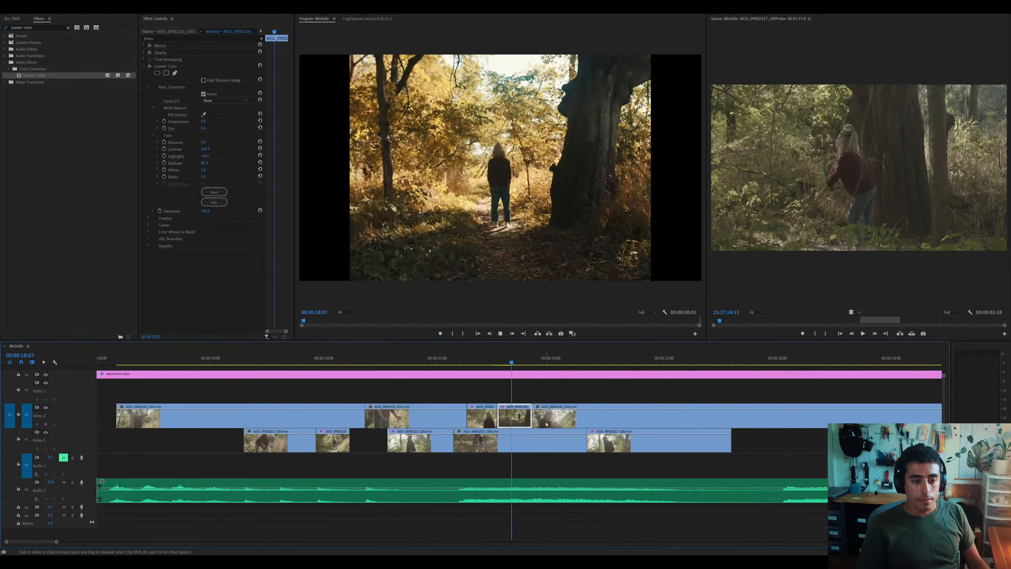
left_click(543, 414)
left_click(446, 358)
key("space")
key("space")
left_click_drag(458, 420, 606, 400)
Select the remaining Video 1 and Video 2 clips after the second shot and set them aside from about 00:00:52 onward
key("minus")
key("minus")
left_click_drag(524, 463, 174, 414)
left_click_drag(218, 438, 375, 472)
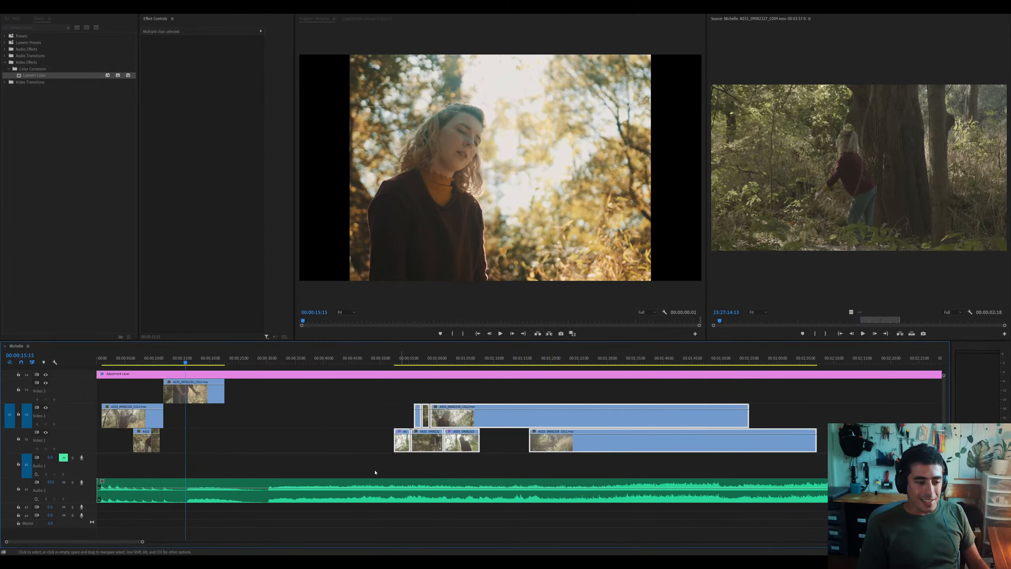
Select the divisions music clip in the sequence and reveal its source file in the project
key("minus")
key("minus")
left_click(356, 493)
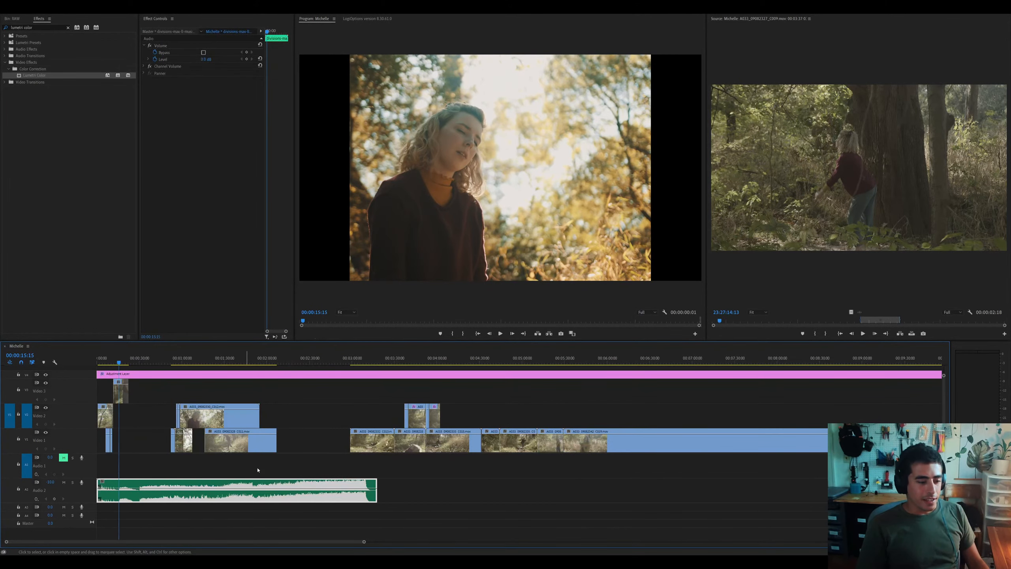
key("shift+f")
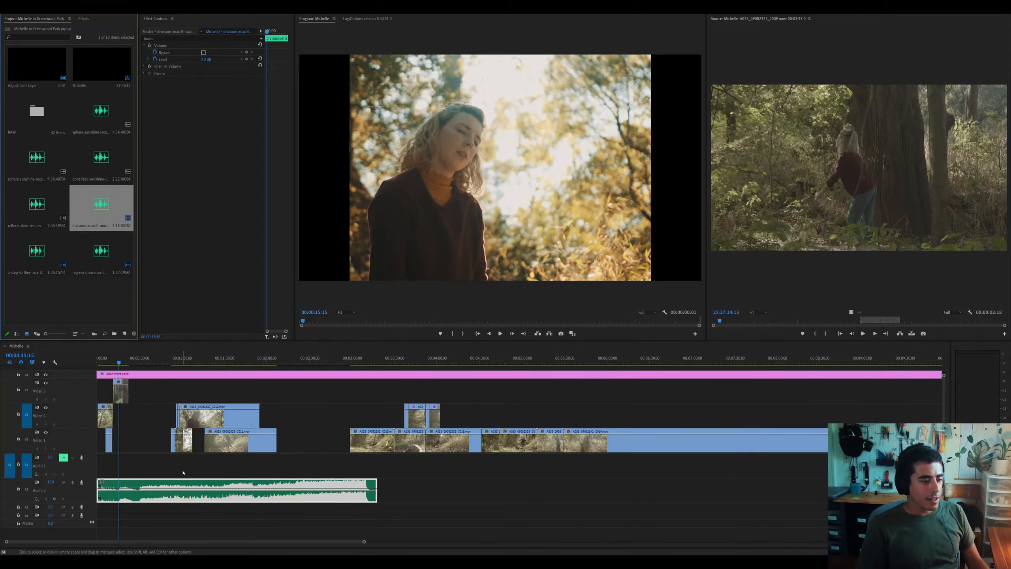
Audition the spare a-step-further music clip from around 00:18:08 and delete it from the sequence
left_click(183, 486)
key("minus")
key("minus")
left_click(489, 361)
key("equal")
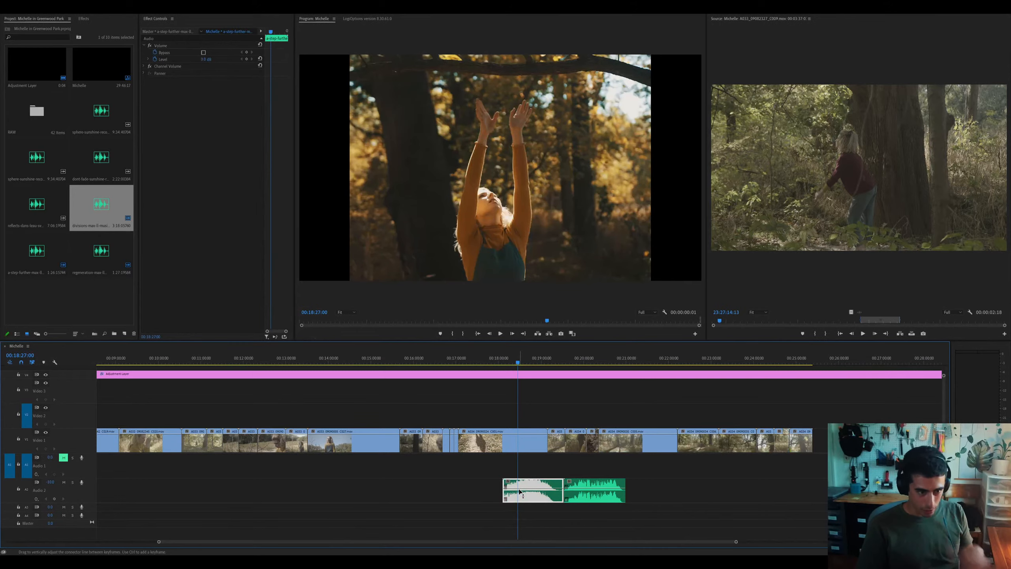
left_click(503, 362)
key("space")
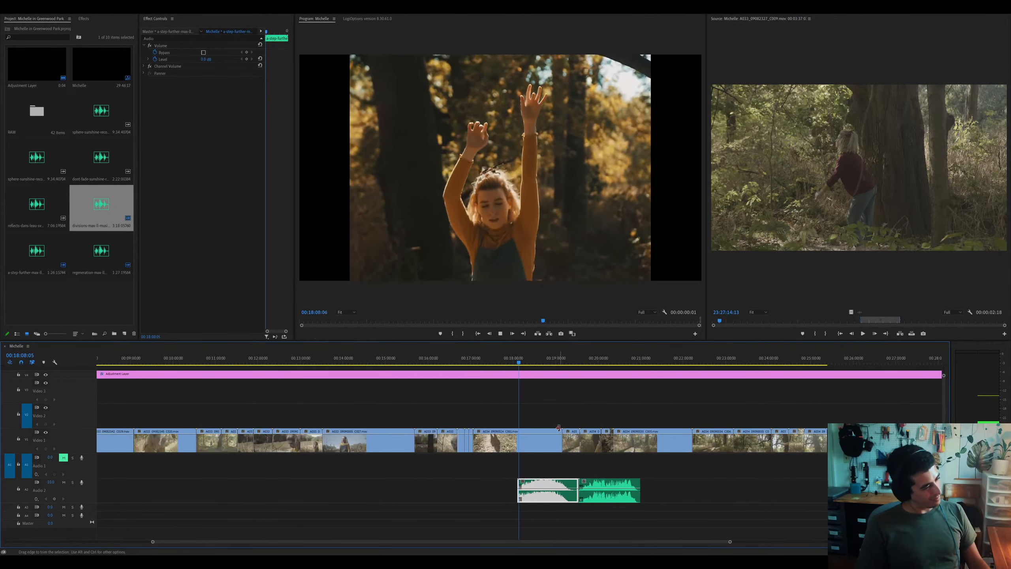
key("Delete")
Audition the spare regeneration music clip around 00:19:40
left_click(585, 362)
key("space")
key("equal")
left_click(519, 487)
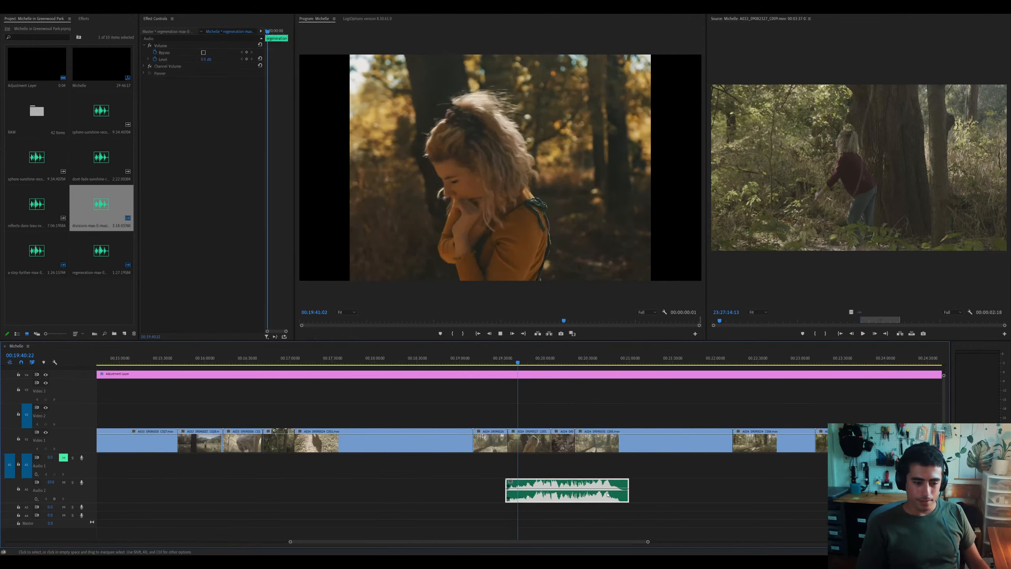
key("minus")
key("minus")
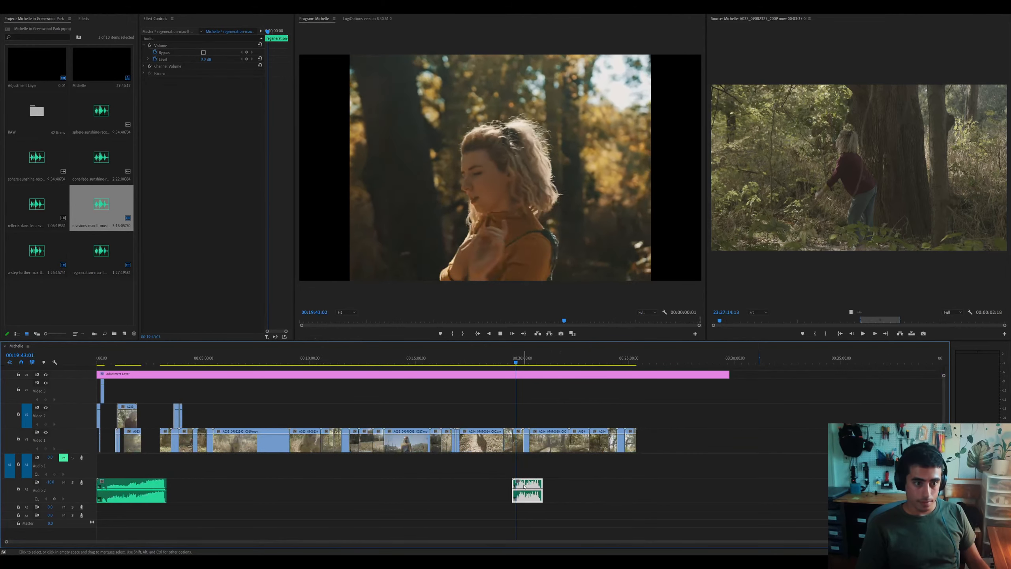
Try the regeneration music at the sequence start in place of the divisions track and play the opening clips against it
left_click_drag(519, 487, 138, 507)
key("Home")
key("equal")
key("equal")
key("equal")
left_click_drag(139, 487, 487, 492)
left_click_drag(288, 507, 282, 495)
key("space")
key("equal")
key("equal")
key("equal")
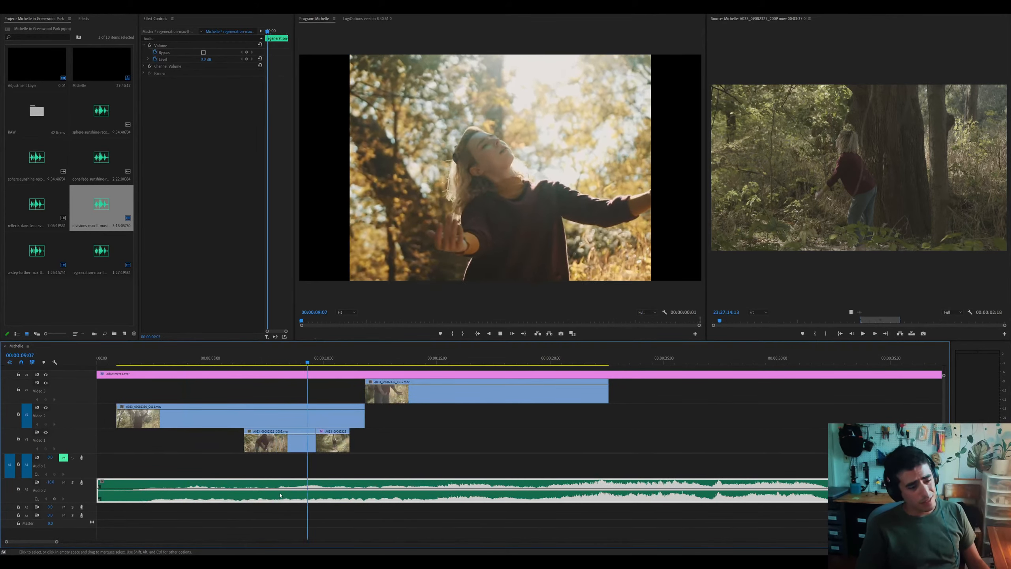
Undo the music swap to bring back the divisions track, and delete the regeneration clip beneath it
key("minus")
key("ctrl+z")
key("ctrl+z")
key("ctrl+z")
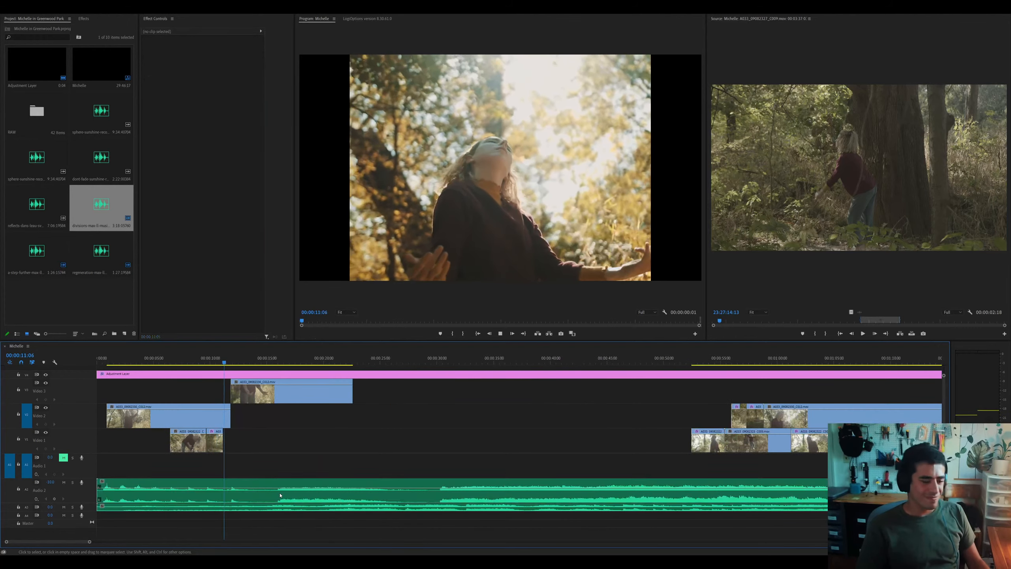
key("space")
left_click(276, 478)
key("Delete")
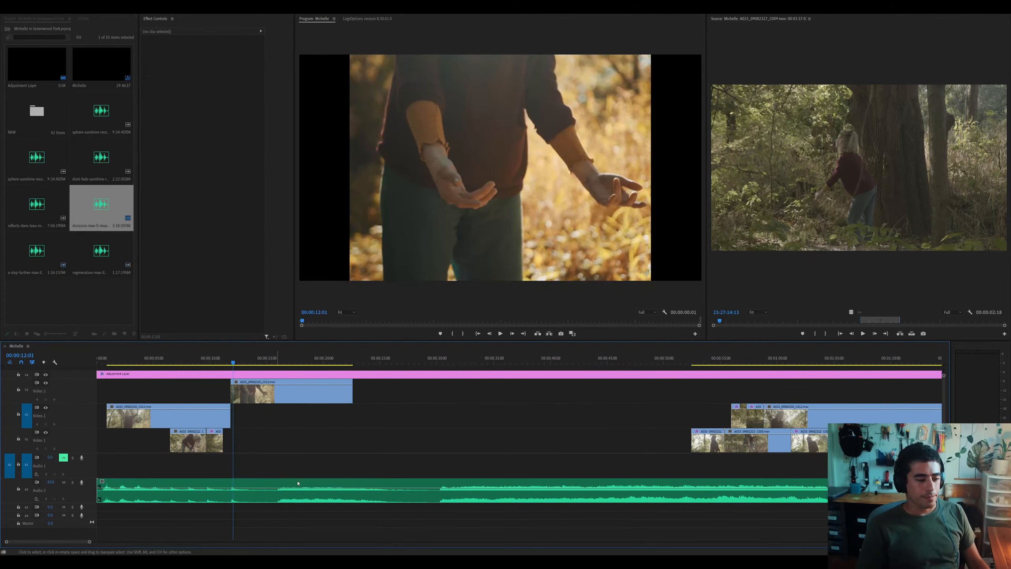
Create a bin in the project, put all seven music files in it, open the bin and save the project
left_click(284, 489)
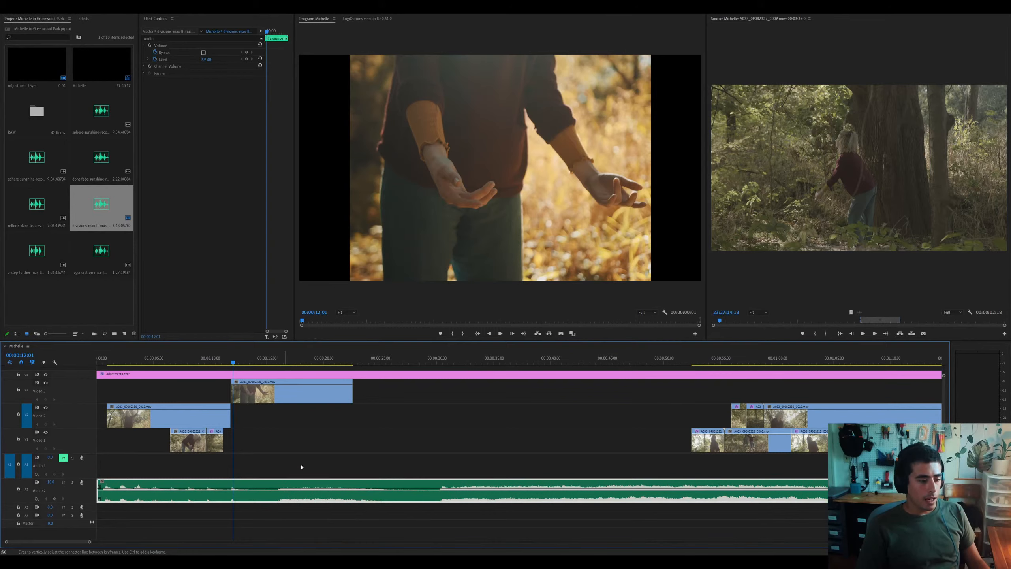
key("shift+1")
left_click(84, 306)
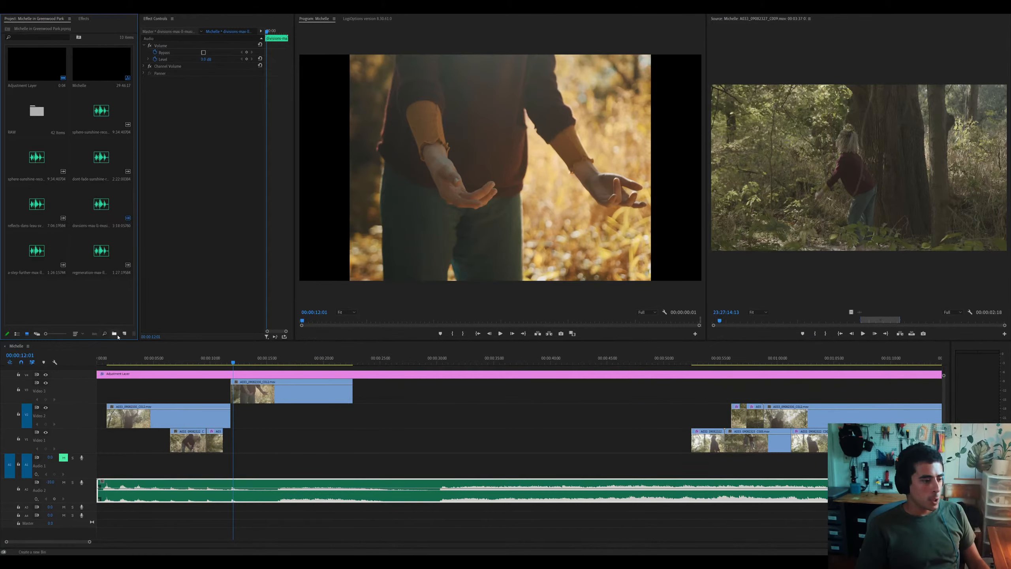
left_click(118, 336)
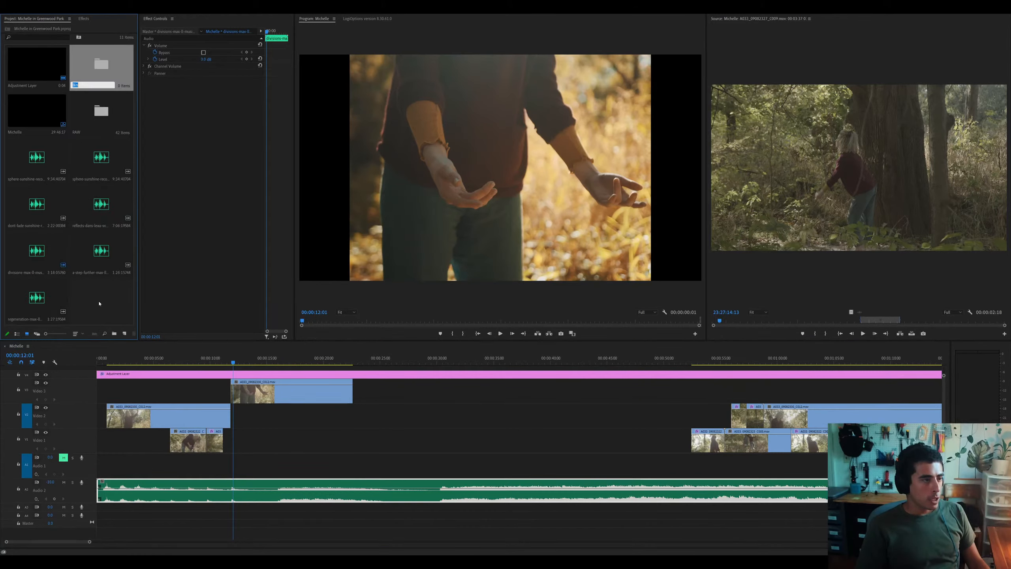
left_click(55, 289, "shift")
left_click_drag(46, 167, 101, 65)
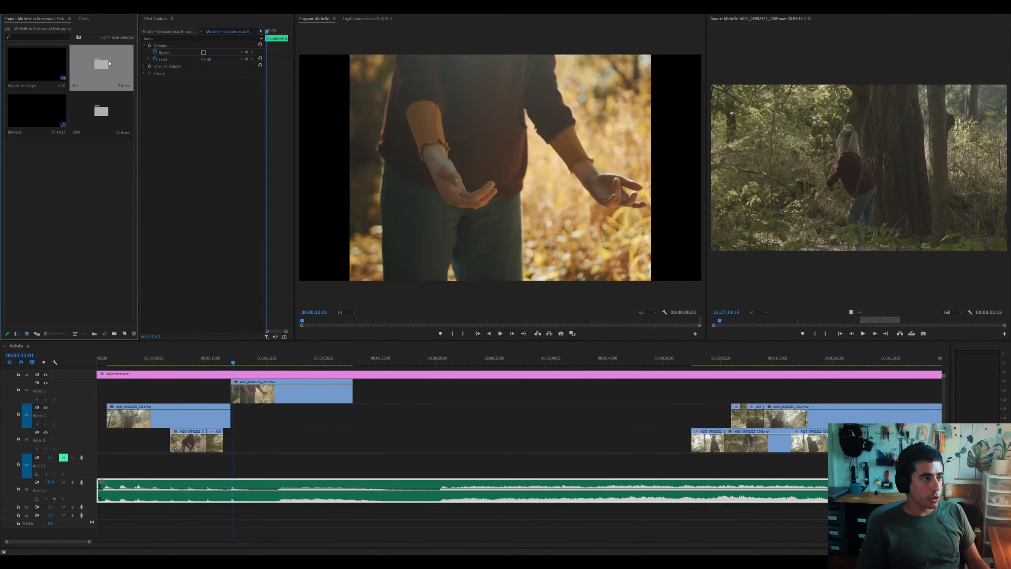
double_click(101, 65)
key("ctrl+s")
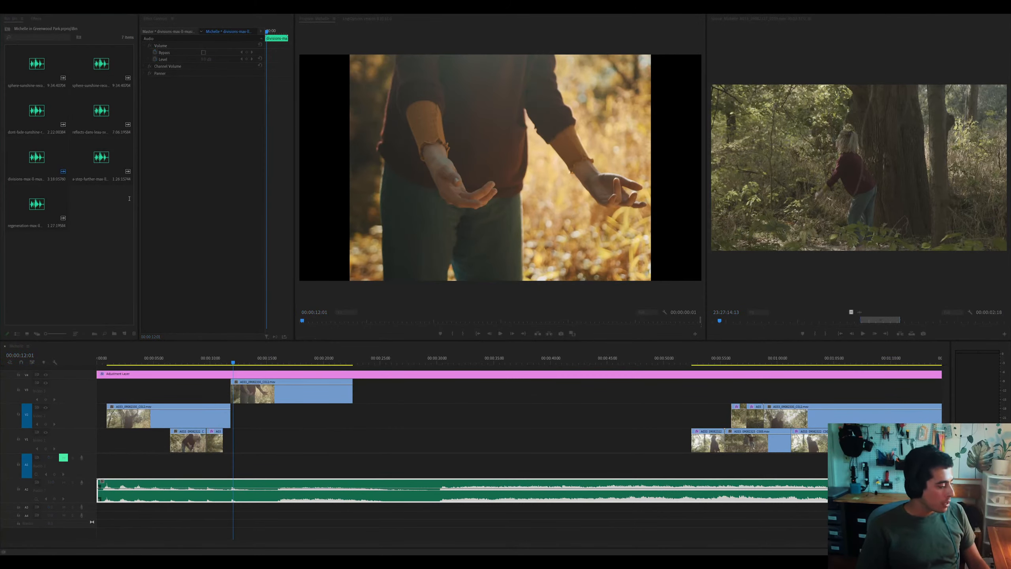
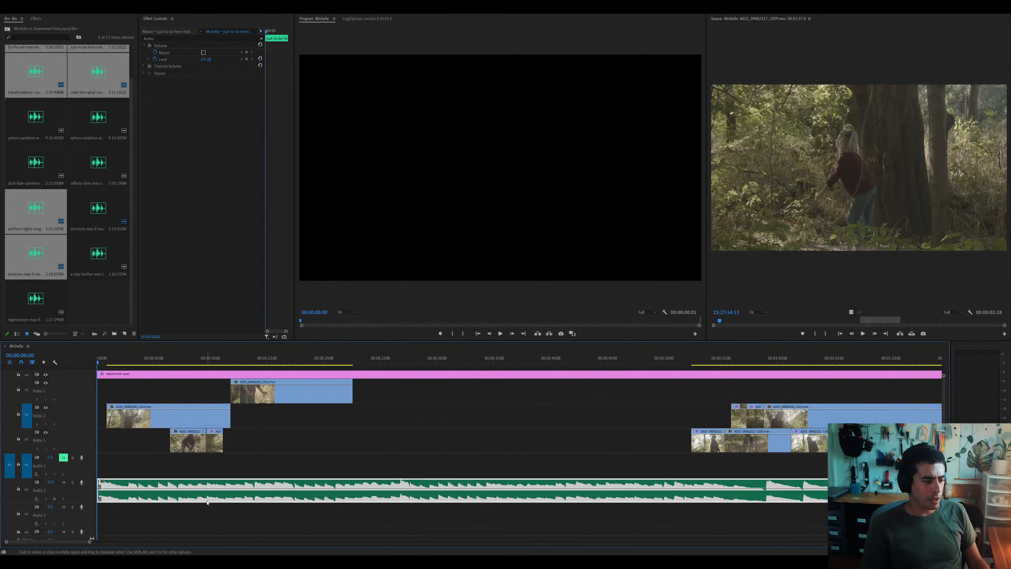
Try trimming the head of the just-to-be-here music clip at 00:00:00:03 and moving the clip to the sequence start
key("=")
key("=")
key("=")
key("=")
key("=")
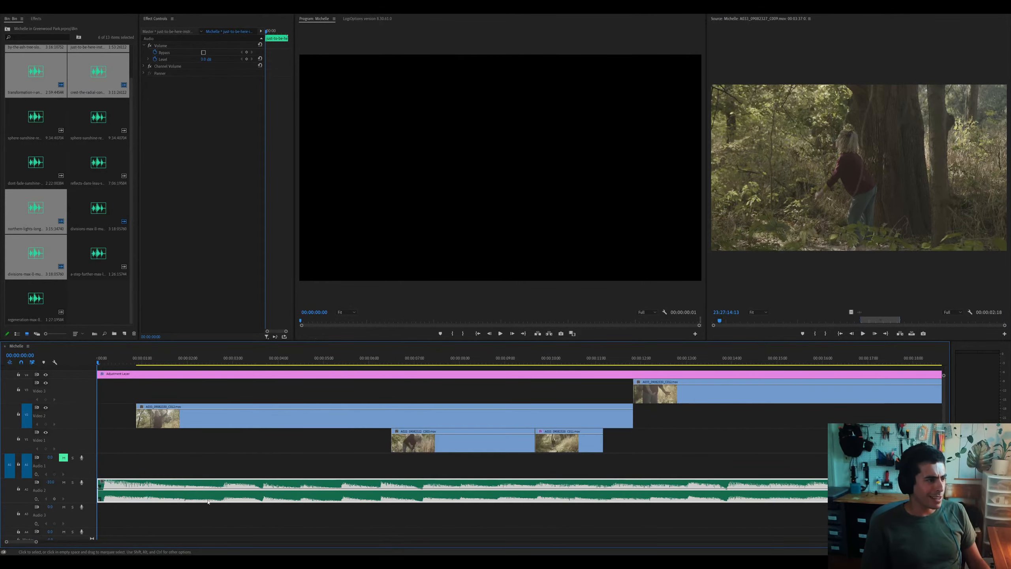
left_click(125, 360)
left_click_drag(123, 490, 154, 490)
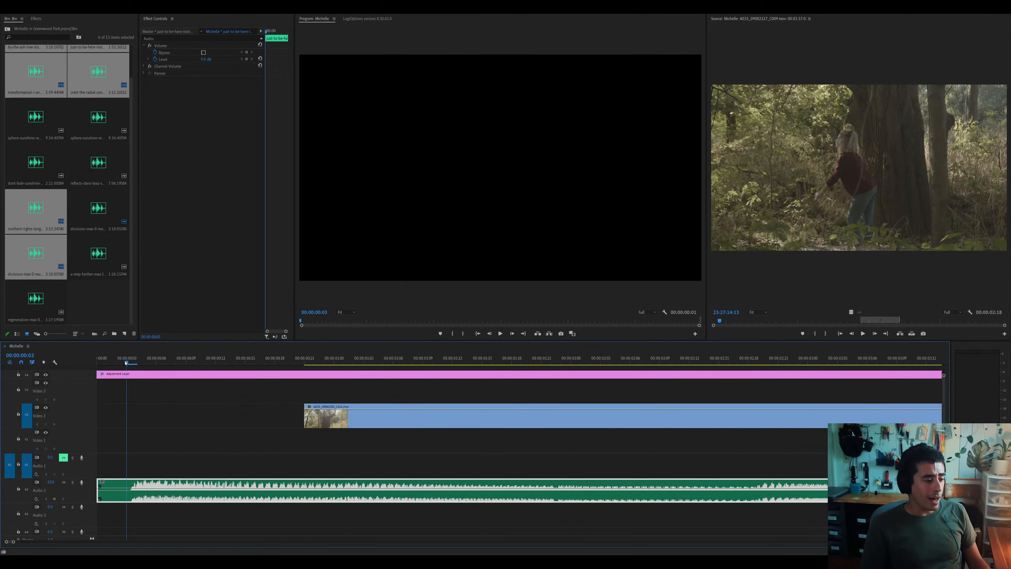
left_click(154, 530)
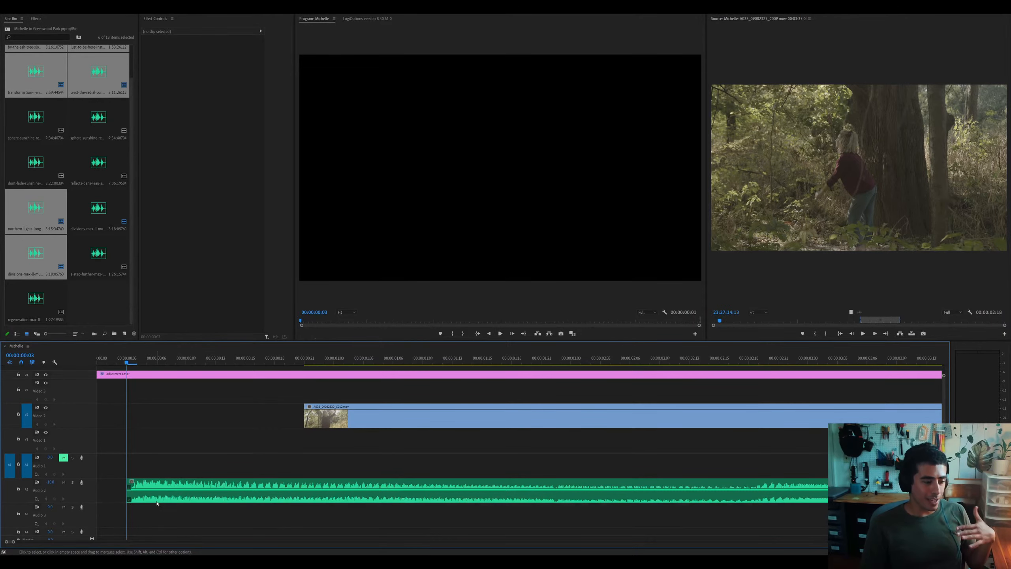
left_click(133, 492)
key("ctrl+z")
key("Left")
key("Left")
key("Left")
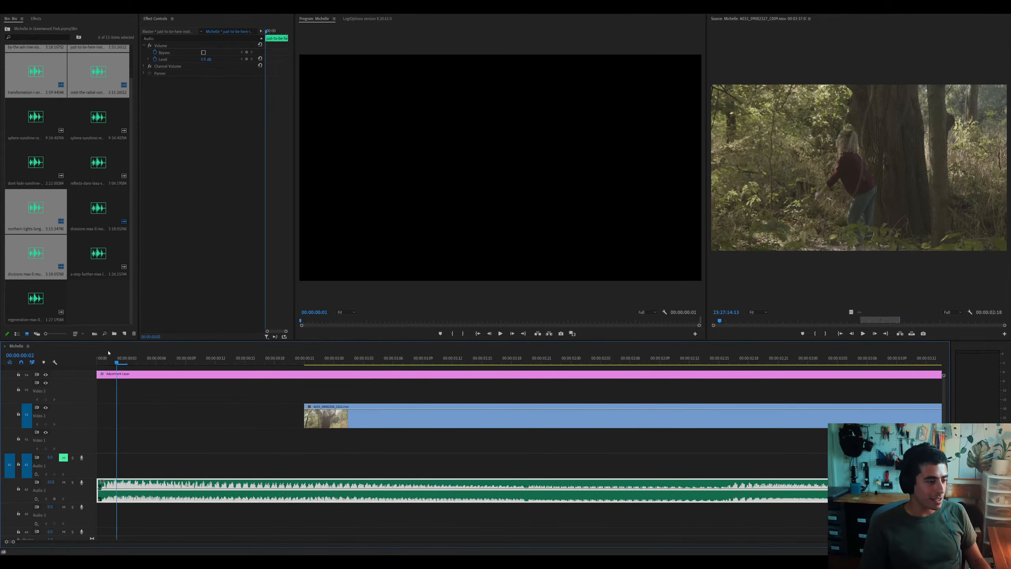
Align the music's first note with the start of the first video clip and extend its head back to the sequence start
key("-")
key("-")
key("-")
key("-")
mouse_move(114, 486)
left_mouse_down()
mouse_move(125, 486)
mouse_move(98, 483)
left_mouse_up()
key("=")
key("=")
key("=")
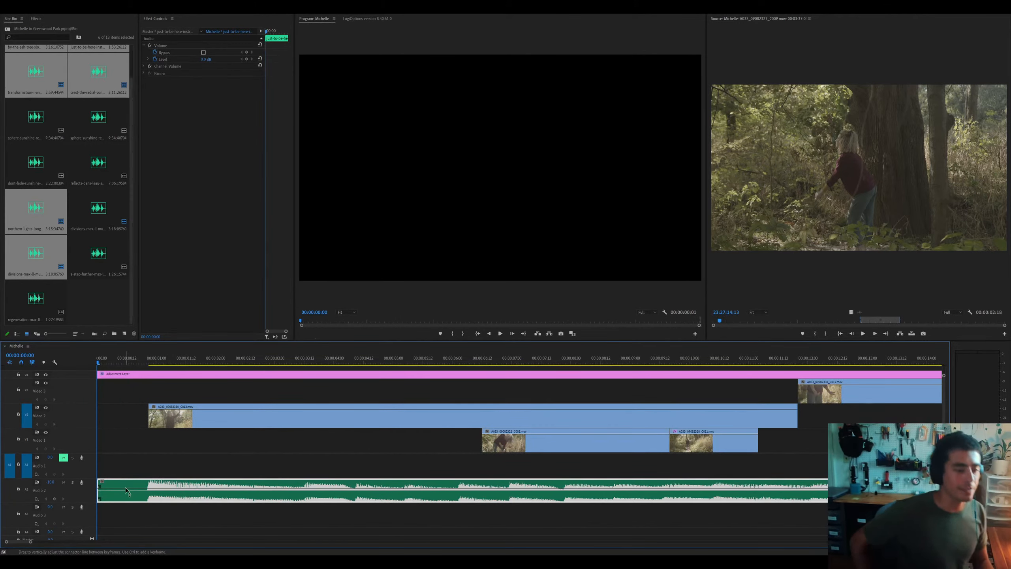
key("-")
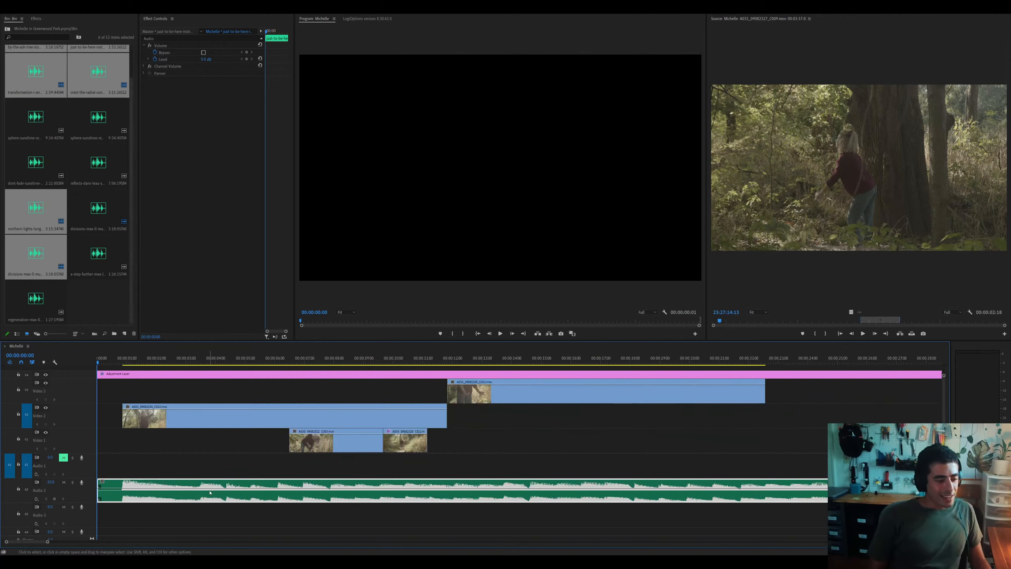
Shift the music about one frame earlier against the first video clip, keeping its head filled back to the sequence start
key("space")
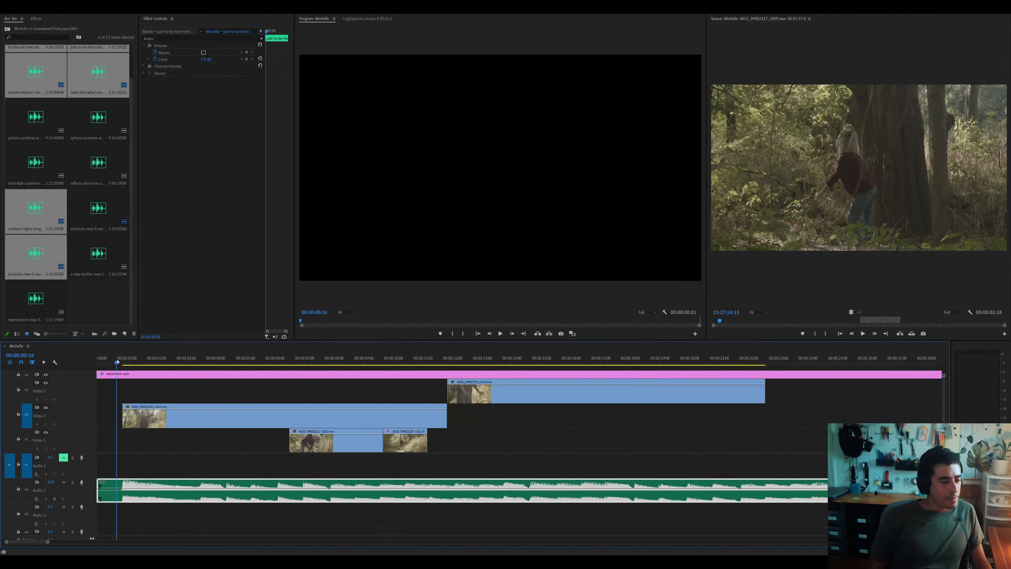
left_click(149, 413)
key("equal")
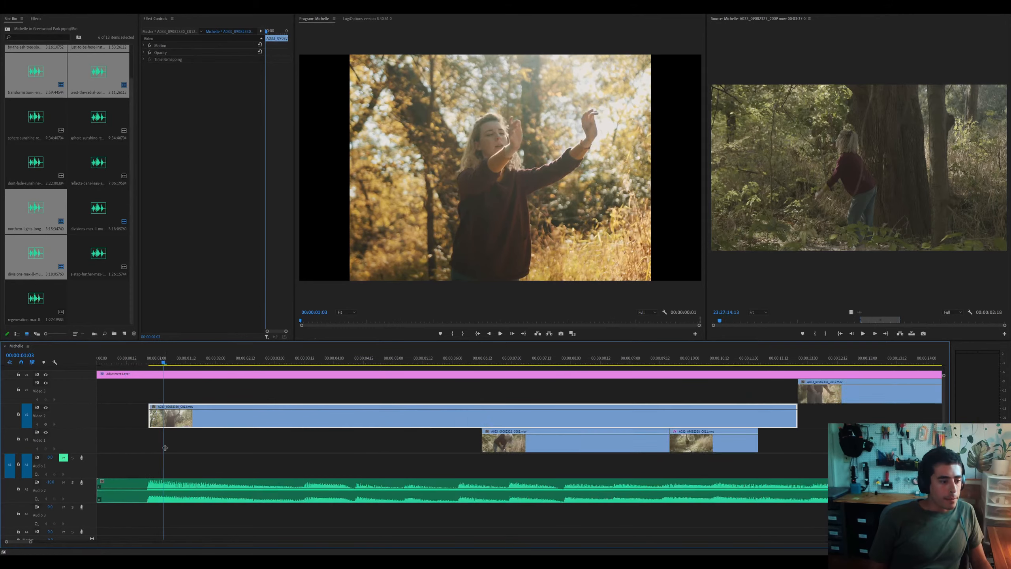
key("equal")
left_click(177, 488)
left_click(176, 360)
key("ctrl+k")
key("Delete")
left_click_drag(210, 487, 195, 484)
key("ctrl+z")
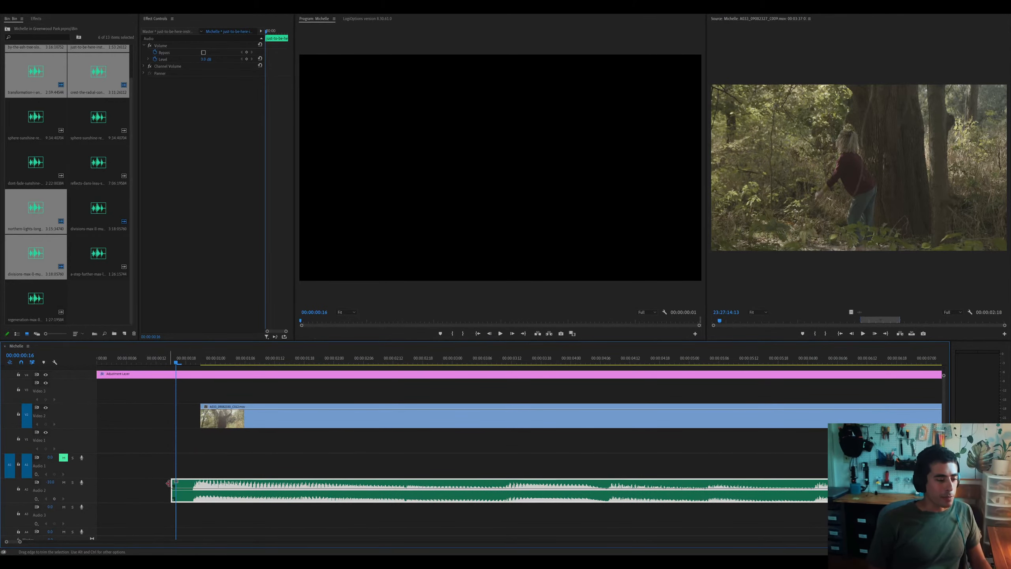
key("ctrl+z")
key("ctrl+z")
key("minus")
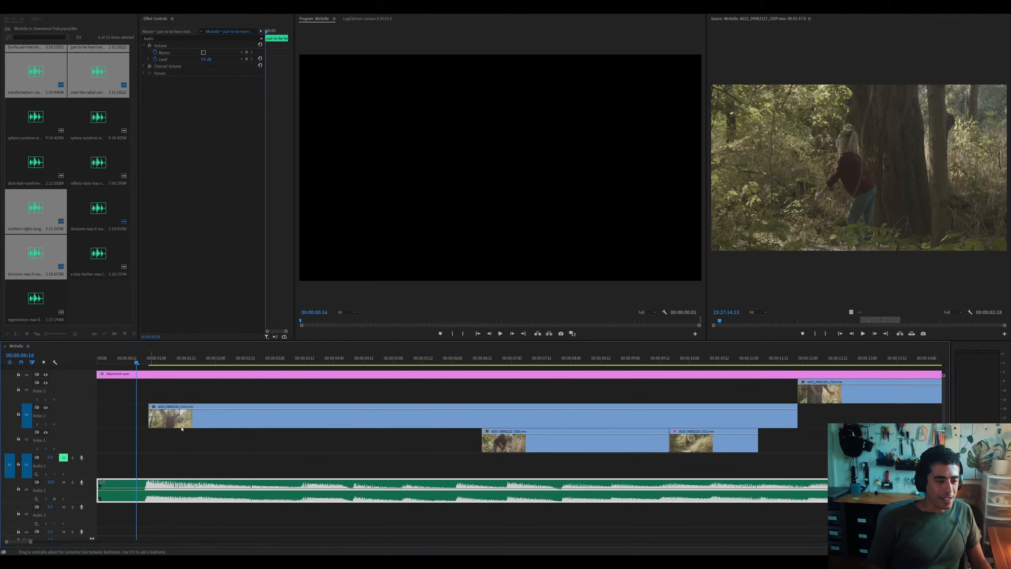
Play the opening clips against the just-to-be-here music and examine how its rhythm fits the footage
key("minus")
key("minus")
key("ctrl+a")
key("equal")
key("space")
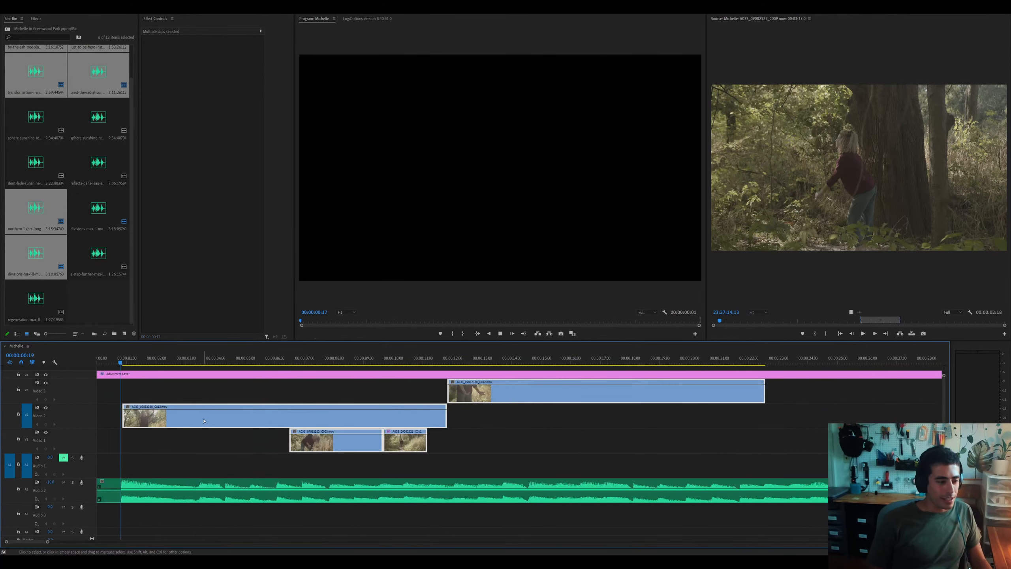
left_click(230, 501)
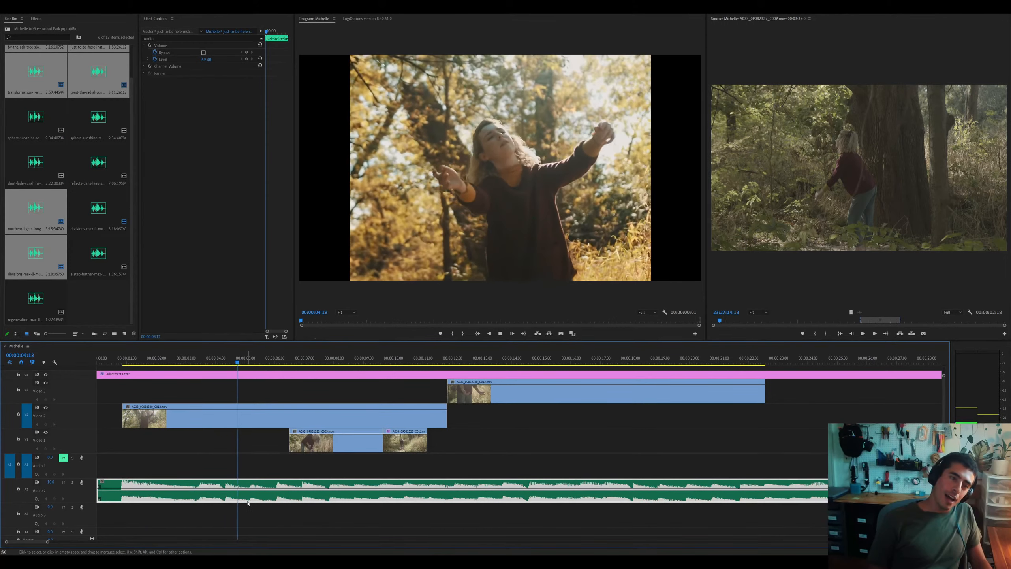
key("minus")
key("equal")
key("minus")
key("minus")
key("equal")
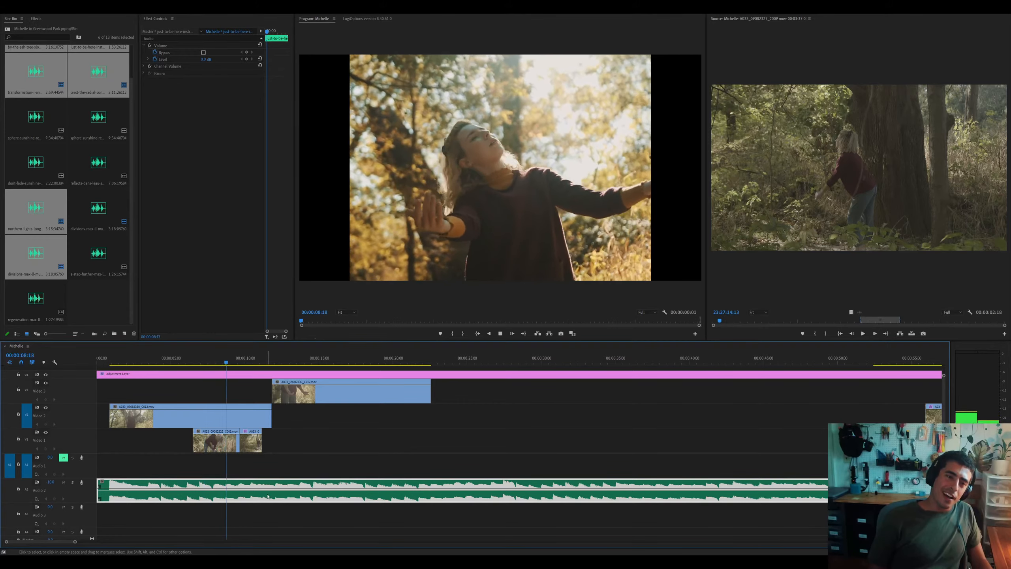
key("minus")
key("minus")
key("minus")
key("equal")
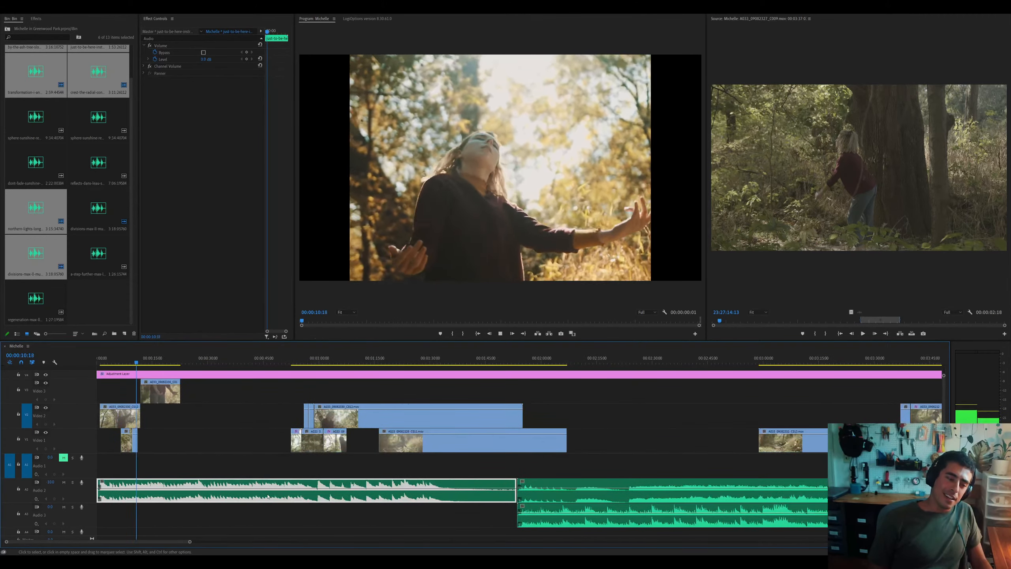
key("equal")
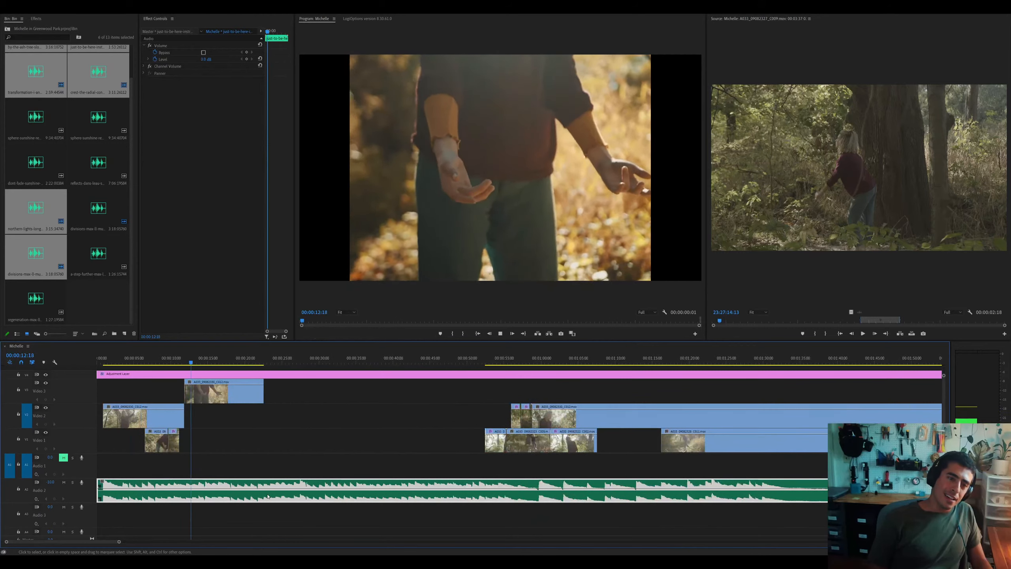
Delete the just-to-be-here and divisions music clips from Audio 2
key("minus")
key("minus")
key("Delete")
left_click(396, 492)
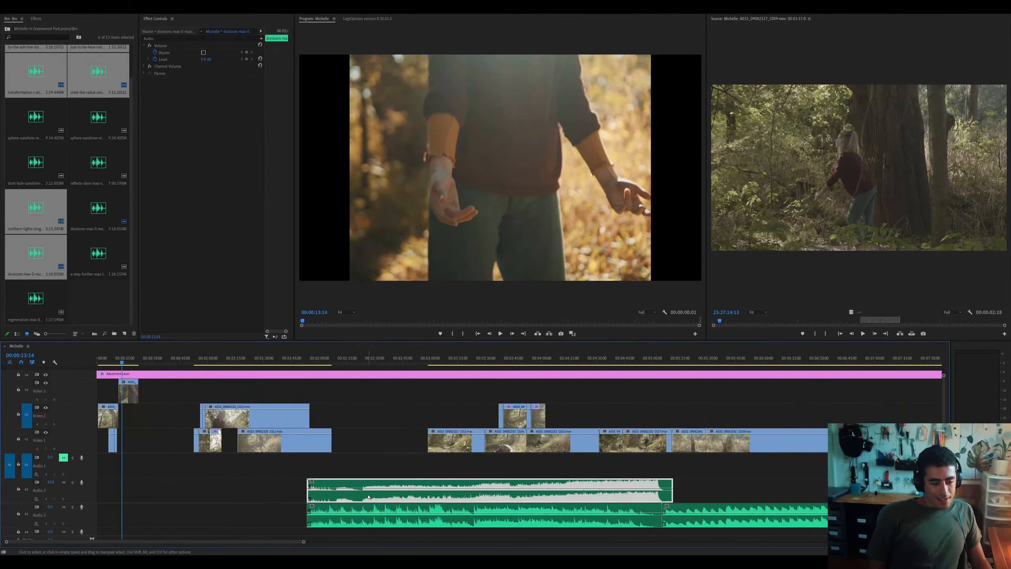
key("Delete")
Move the crest-the-radial music clip on Audio 3 to the sequence start and play the opening against it
left_click_drag(360, 515, 174, 514)
key("equal")
left_click_drag(308, 522, 107, 517)
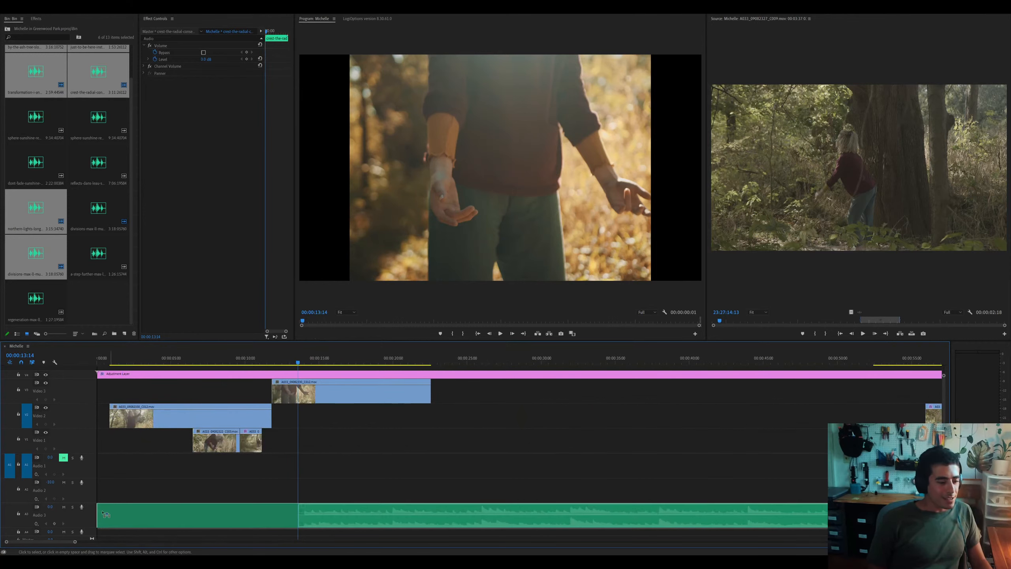
key("Home")
key("space")
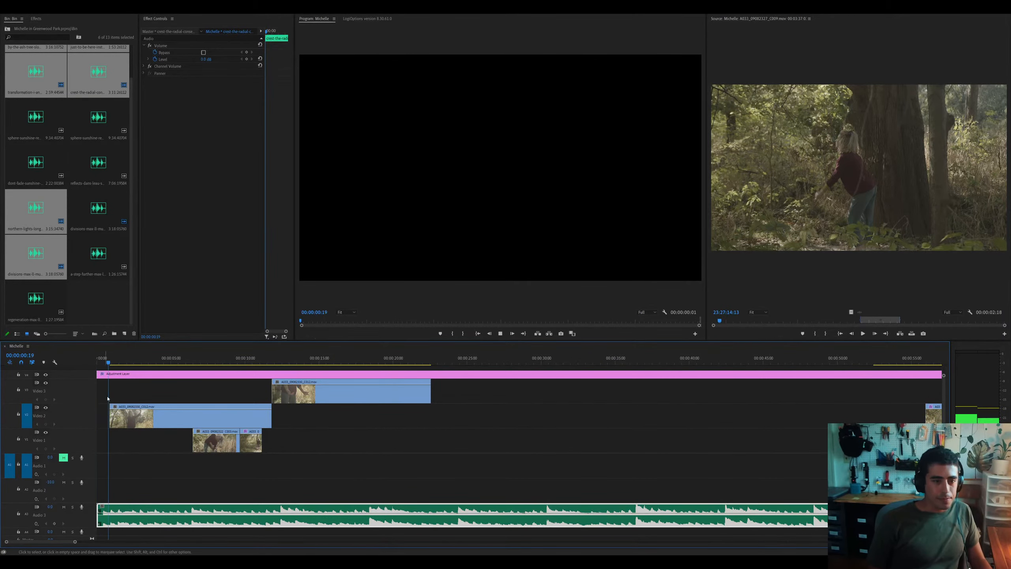
Move the crest-the-radial music clip from Audio 3 to Audio 2 and play the opening shots against it
key("equal")
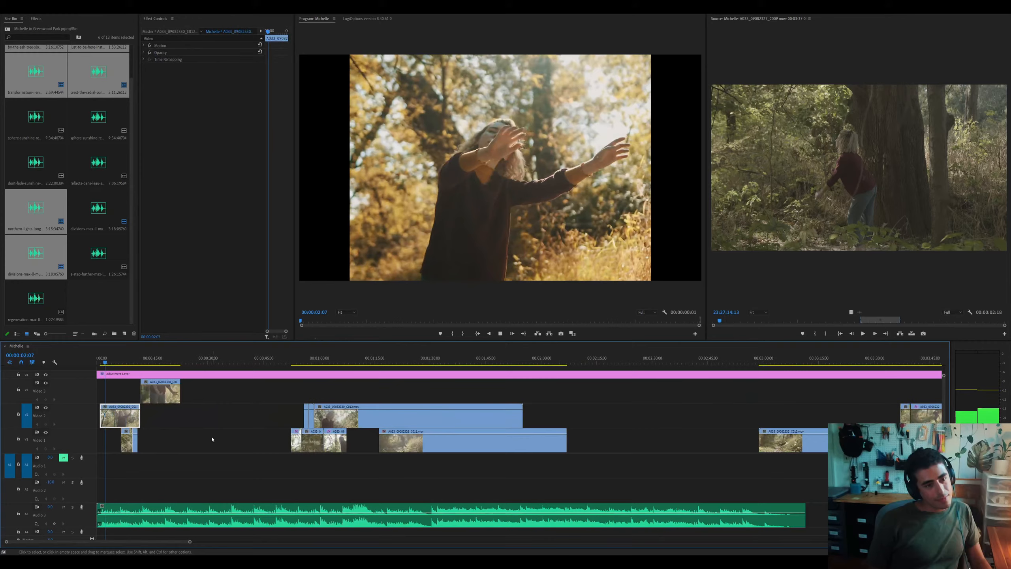
key("minus")
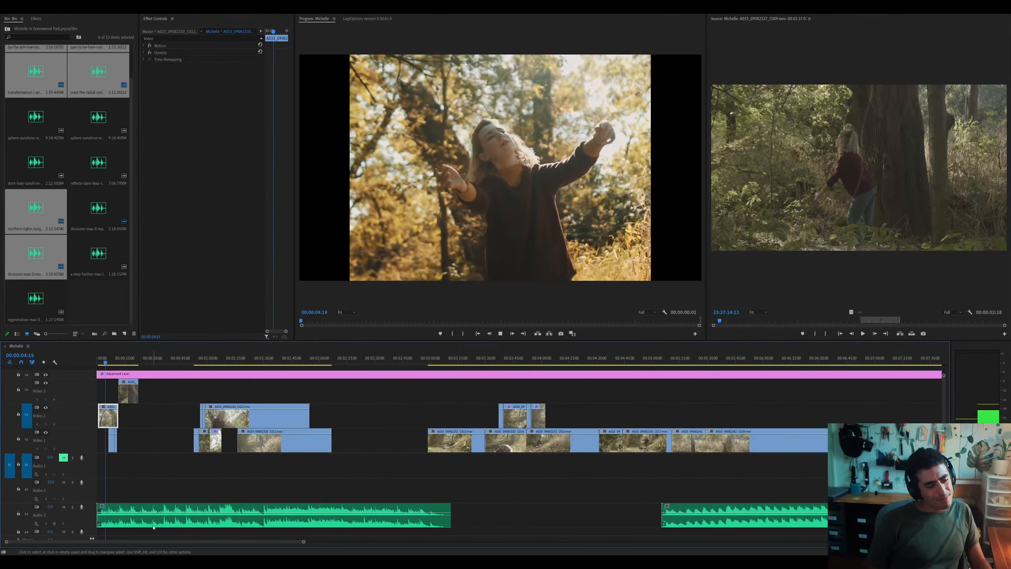
left_click_drag(151, 518, 151, 493)
key("equal")
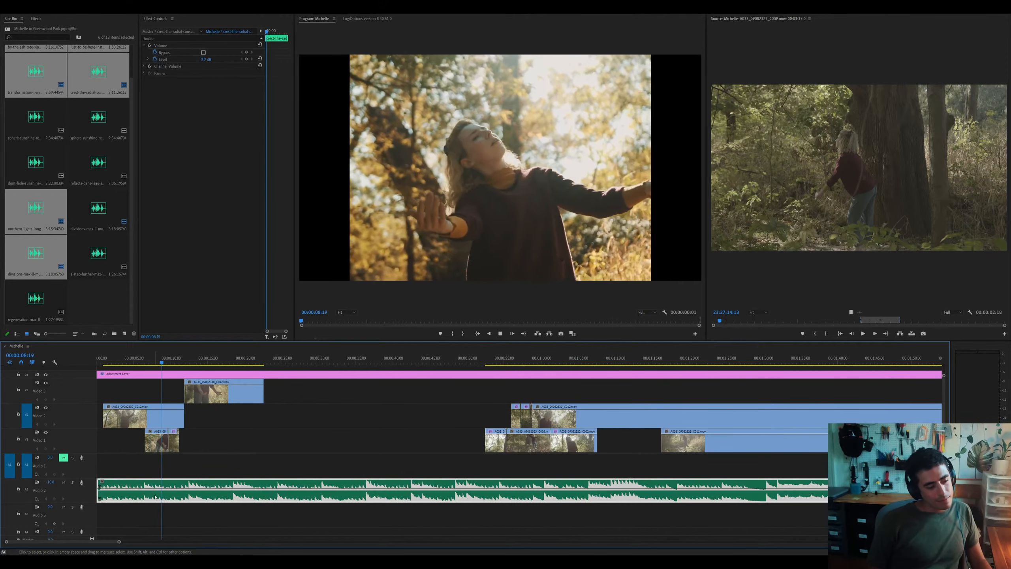
key("space")
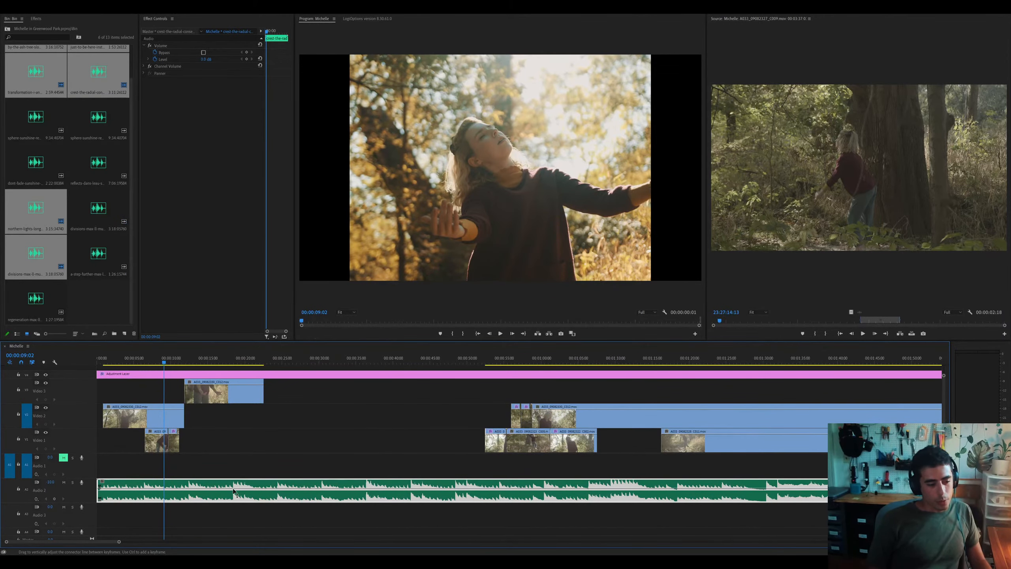
Delete the crest-the-radial music clip and place the northern-lights clip at the sequence start on Audio 2
key("minus")
key("minus")
key("Delete")
left_click_drag(677, 515, 111, 490)
key("equal")
key("equal")
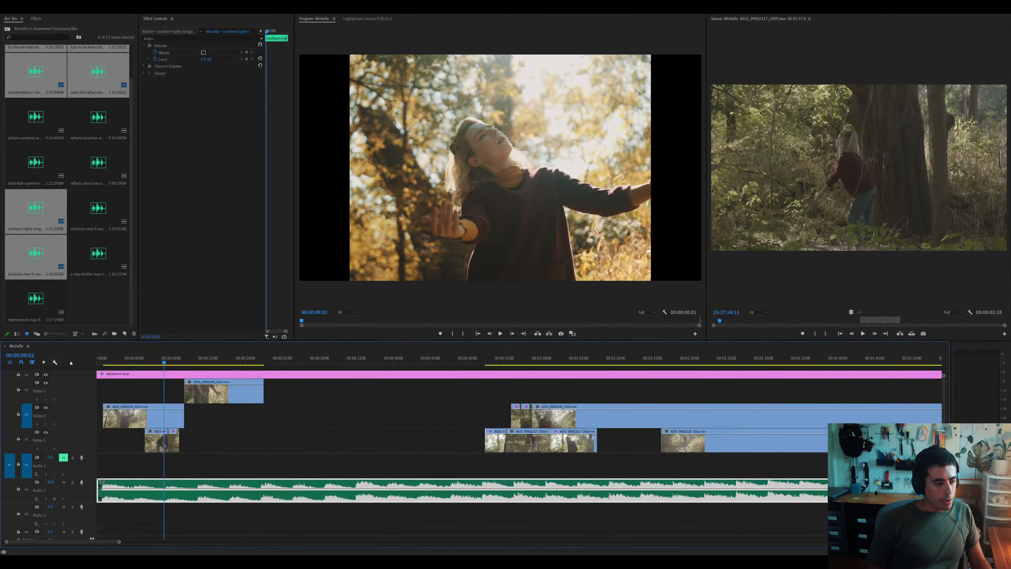
Play the opening shots against the northern-lights music from the sequence start and examine how they fit together
key("Home")
key("equal")
key("space")
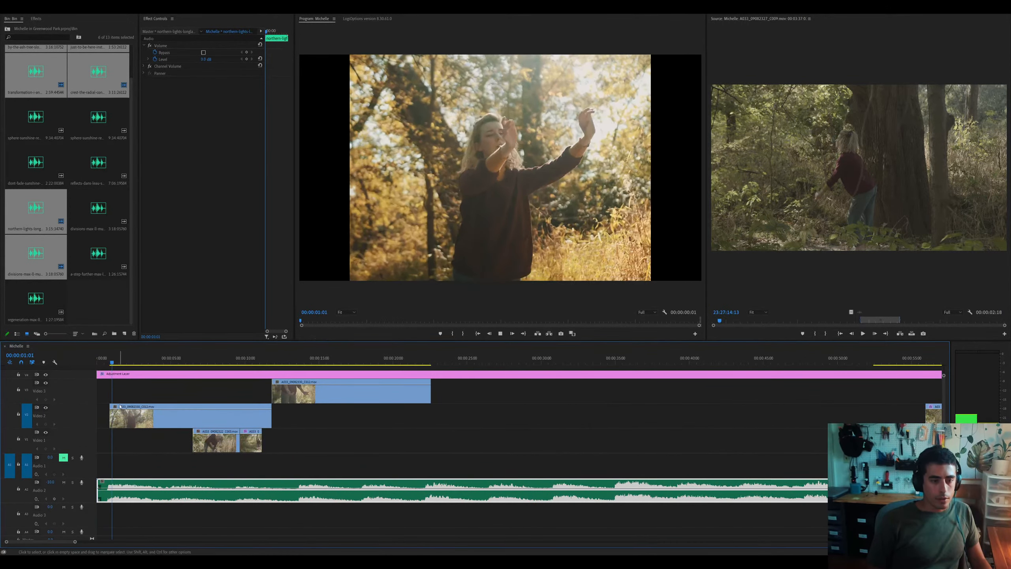
key("minus")
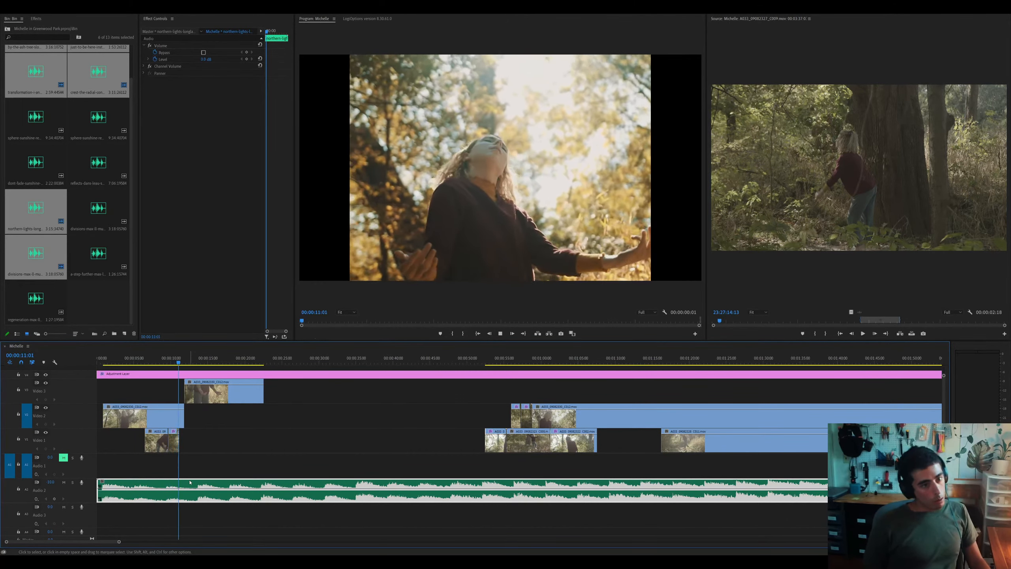
Sample the northern-lights music from about 30 seconds onward to examine how it develops
left_click(307, 362)
left_click(336, 365)
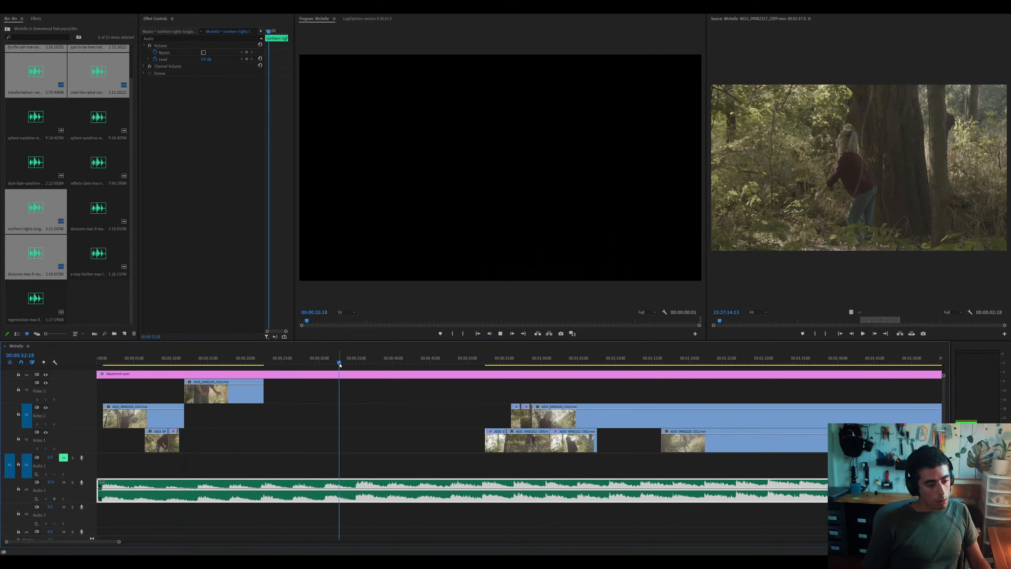
left_click(357, 365)
key("minus")
key("minus")
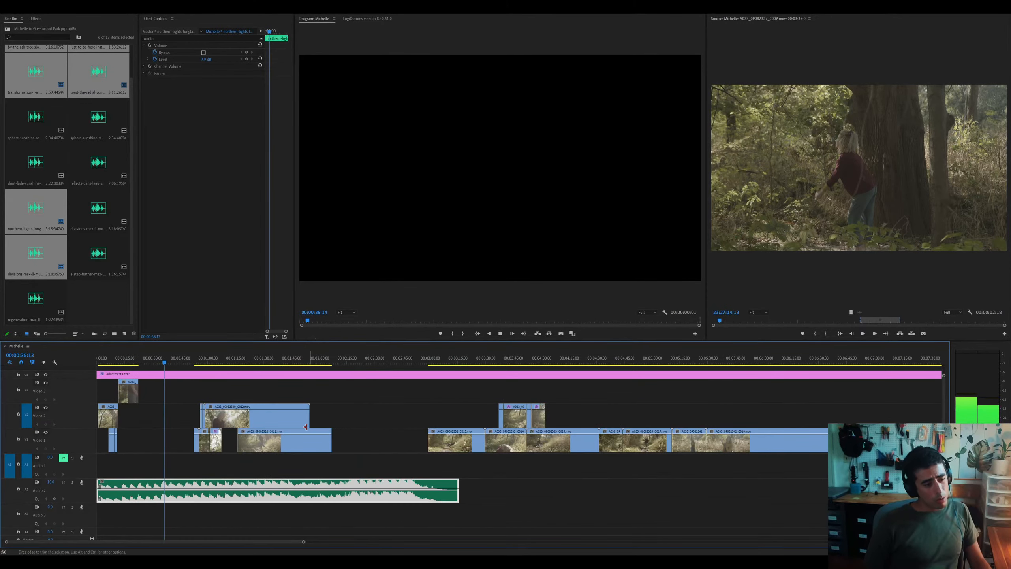
key("equal")
Scrub through the remaining northern-lights music to about 3:06 and compare its length with the footage
left_click_drag(339, 417, 265, 394)
key("ctrl+z")
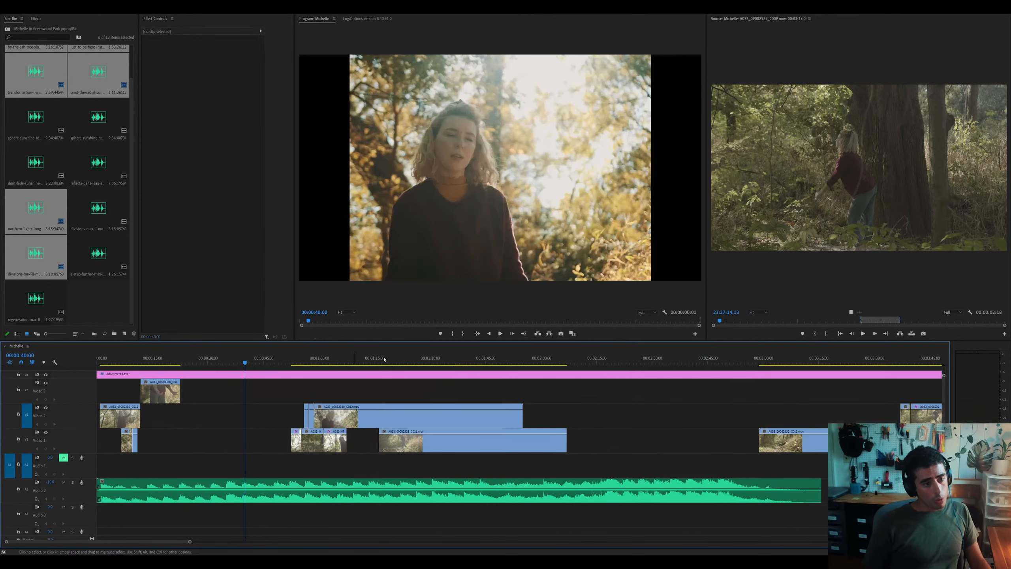
key("ctrl+shift+z")
left_click_drag(387, 360, 314, 363)
key("ctrl+z")
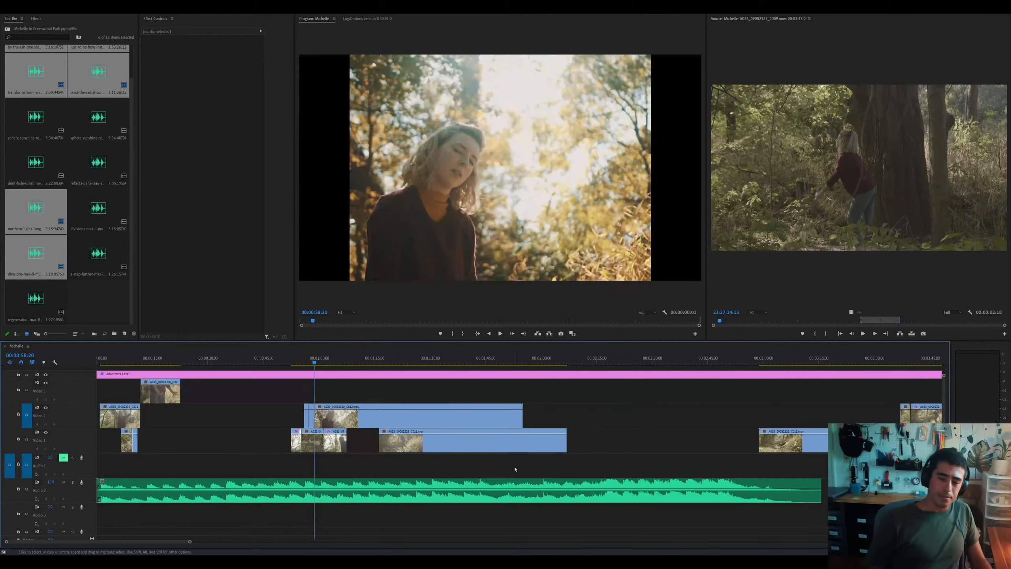
left_click(551, 485)
key("minus")
left_click_drag(411, 360, 442, 361)
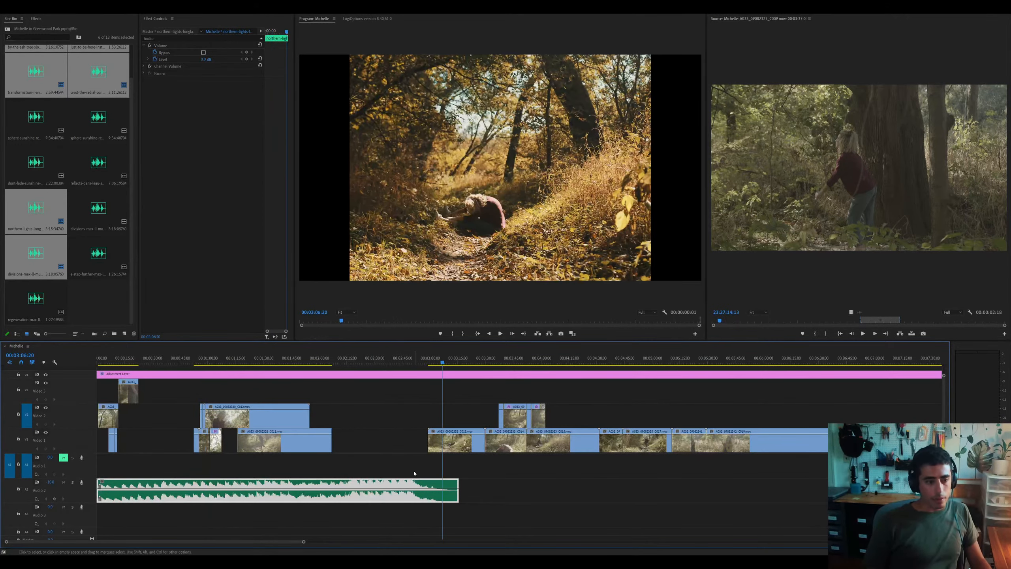
Delete the northern-lights music clip and move the divisions clip to the sequence start on Audio 3
key("minus")
key("minus")
key("Delete")
left_click_drag(362, 508, 132, 506)
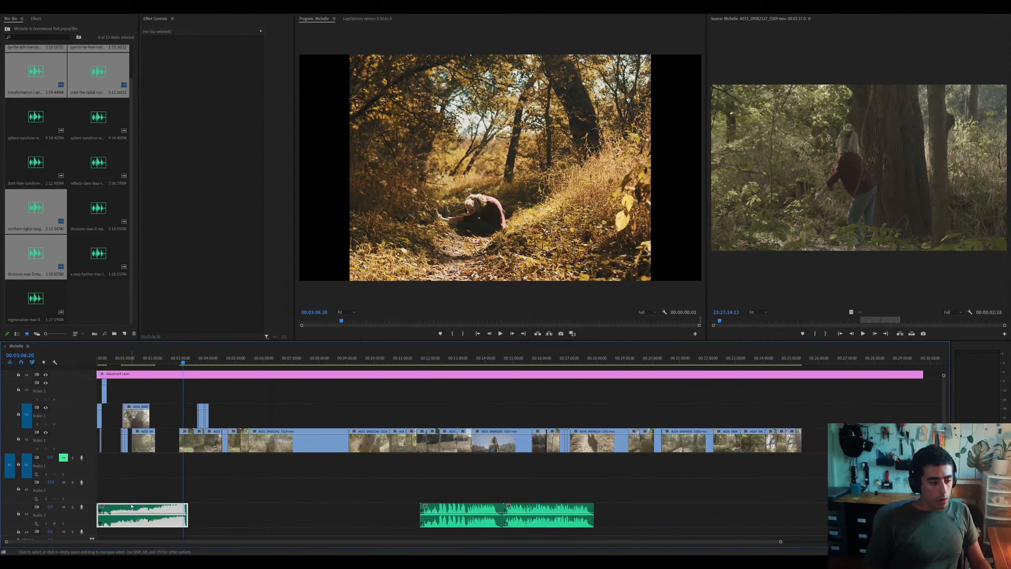
Play the opening footage against the divisions music and examine whether it suits the shots
key("space")
left_click_drag(107, 359, 101, 359)
key("equal")
key("equal")
key("equal")
key("space")
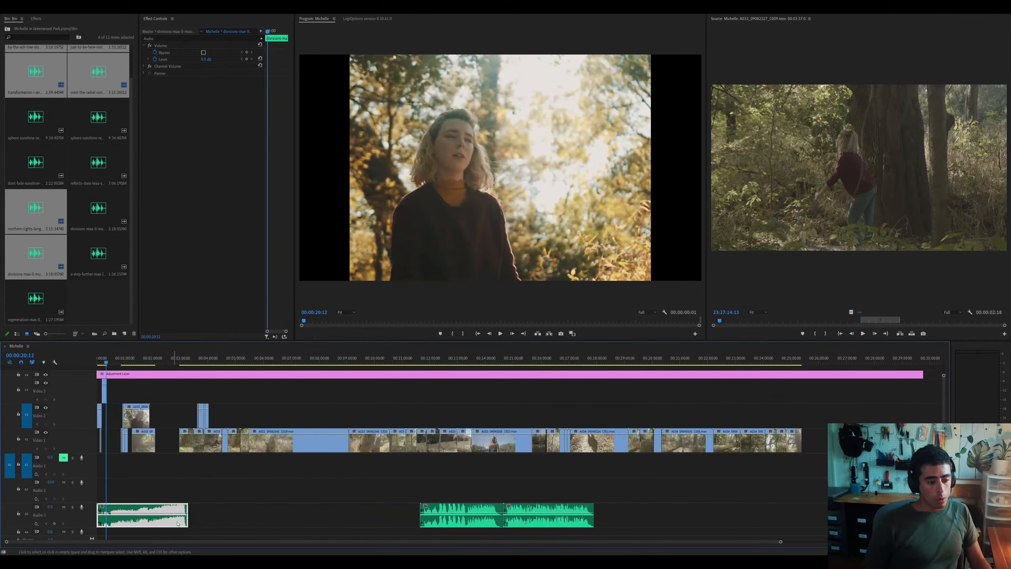
Replace the divisions music with the transformation clip at the sequence start on Audio 3 and play it
left_click(444, 524)
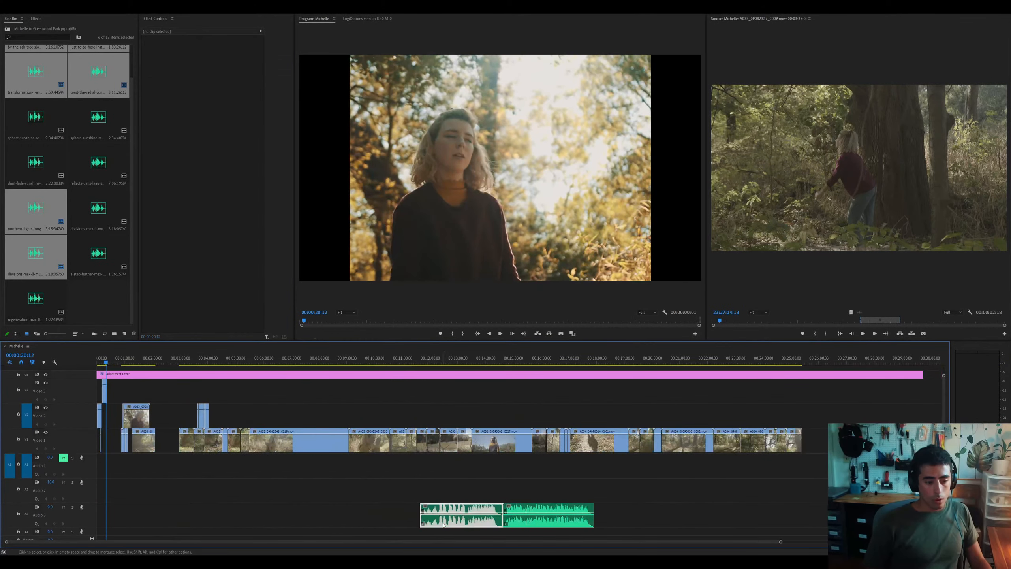
left_click_drag(444, 525, 121, 522)
key("space")
key("equal")
key("equal")
key("equal")
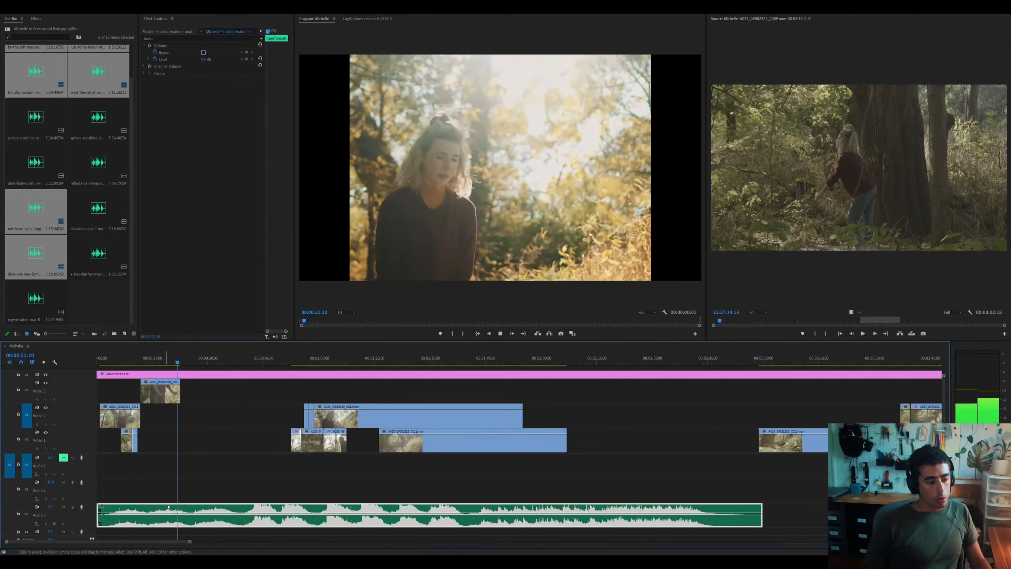
key("equal")
Sample the transformation music around 30 seconds, near the opening at 4 seconds and after 40 seconds
left_click(319, 361)
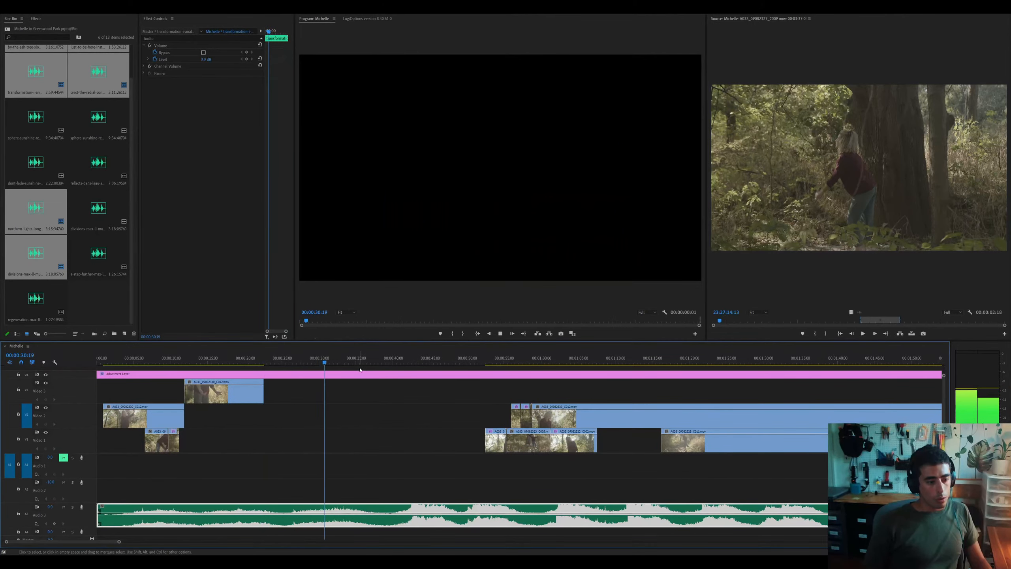
key("space")
left_click(126, 355)
key("space")
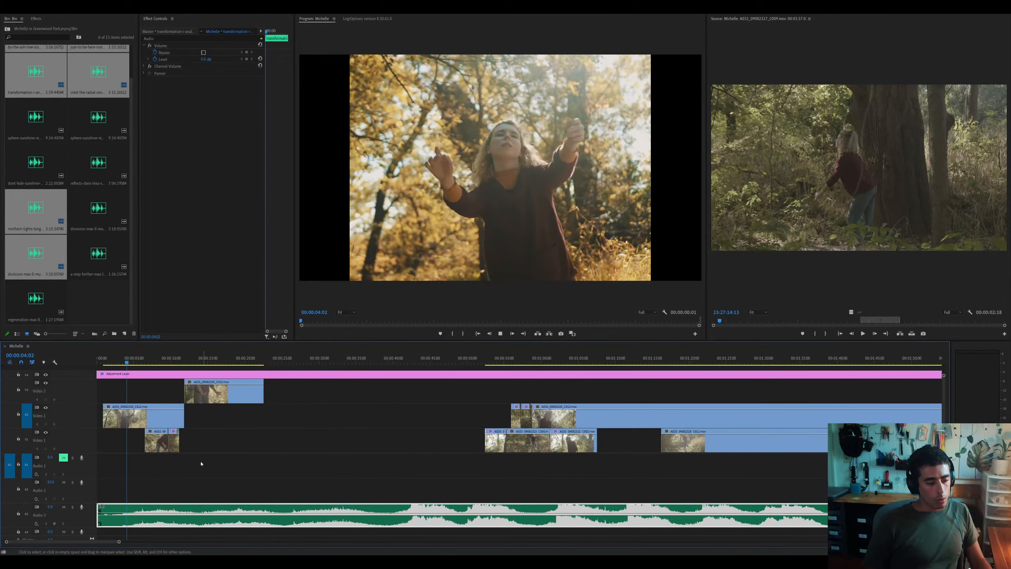
left_click(417, 358)
Delete the transformation music clip and select the by-the-ash-tree clip on Audio 3
key("backslash")
key("minus")
key("minus")
key("minus")
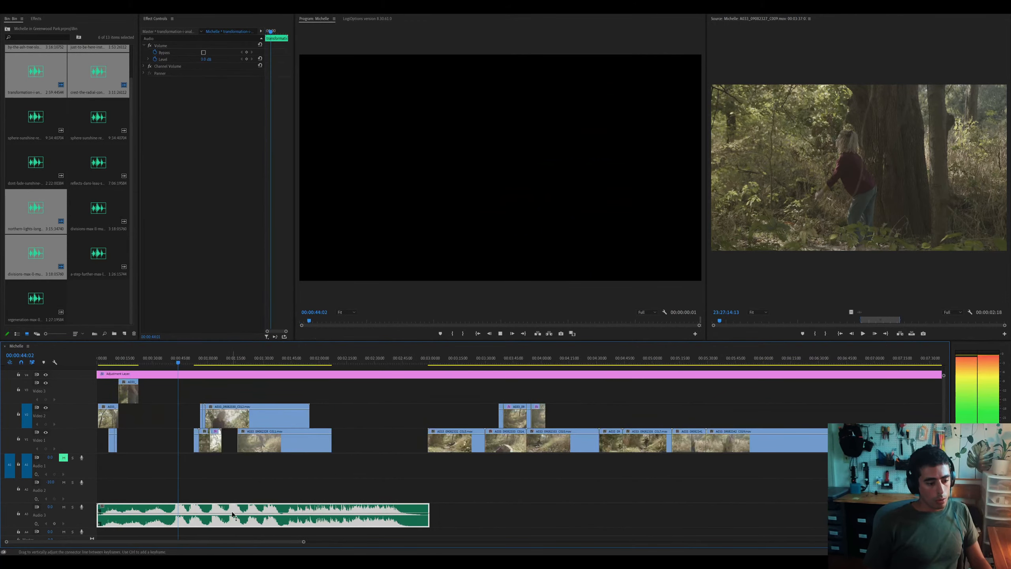
key("Delete")
left_click(530, 526)
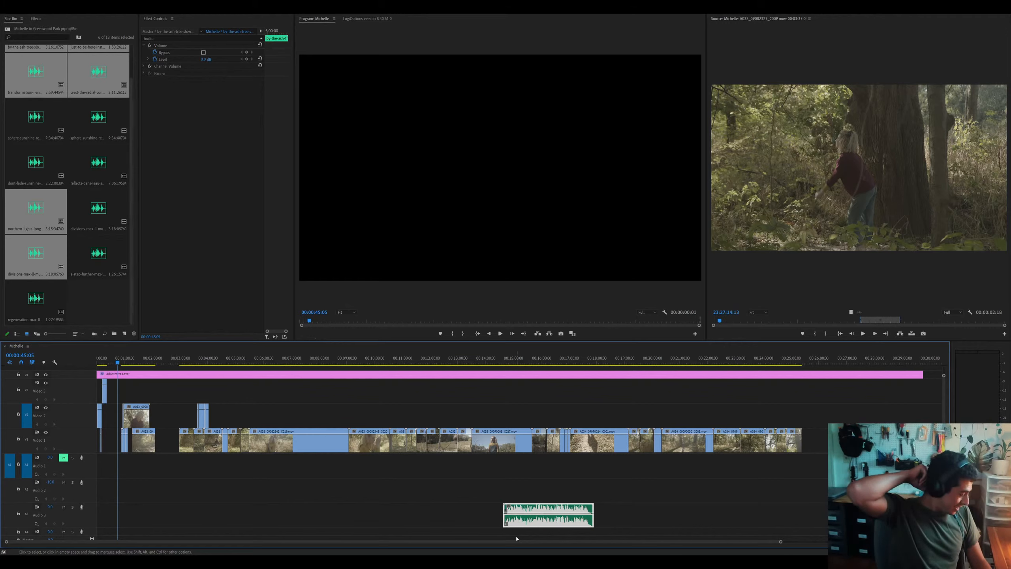
Move the "by the ash tree" music clip to the start of the sequence on the second audio track
left_click_drag(537, 521, 130, 497)
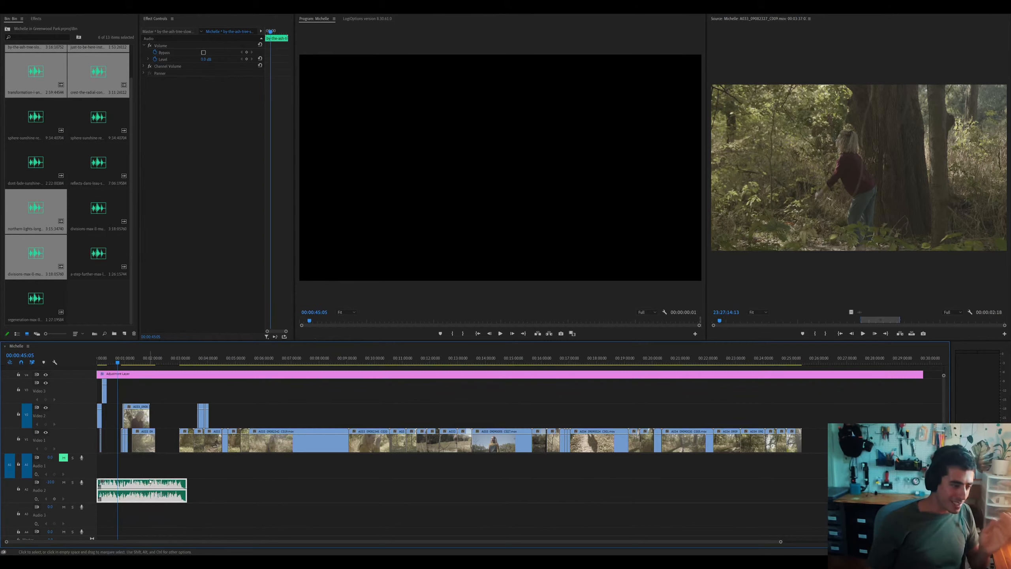
key("equal")
key("equal")
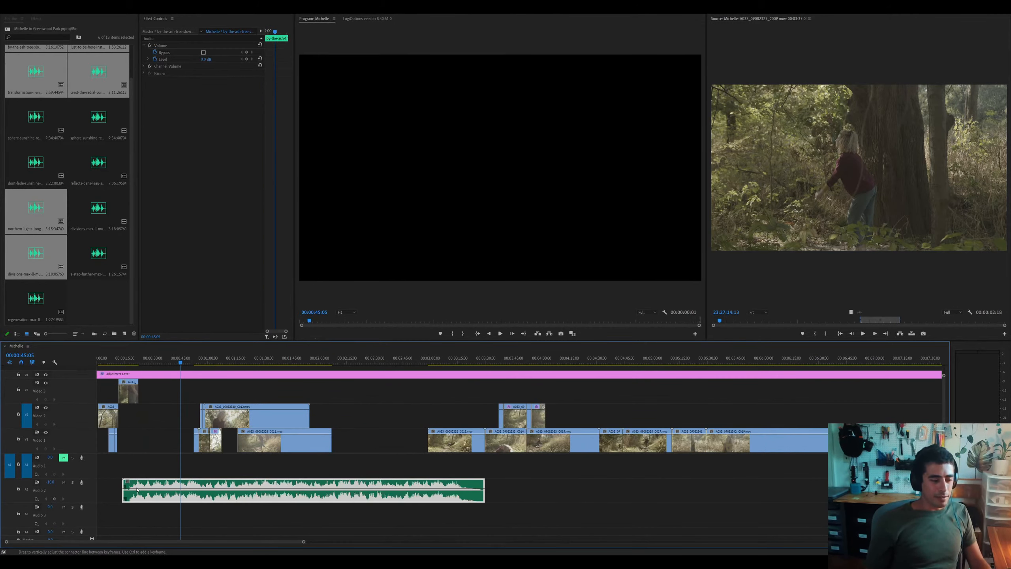
left_click_drag(123, 493, 123, 494)
Audition the "by the ash tree" song from about 26 seconds in and delete its clip from the timeline
left_click(148, 362)
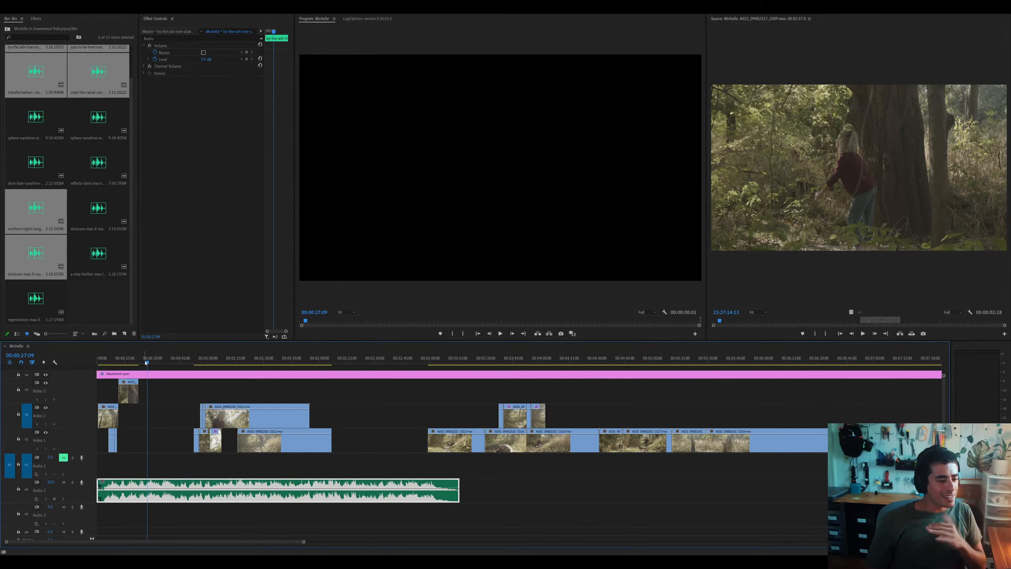
left_click_drag(146, 362, 144, 362)
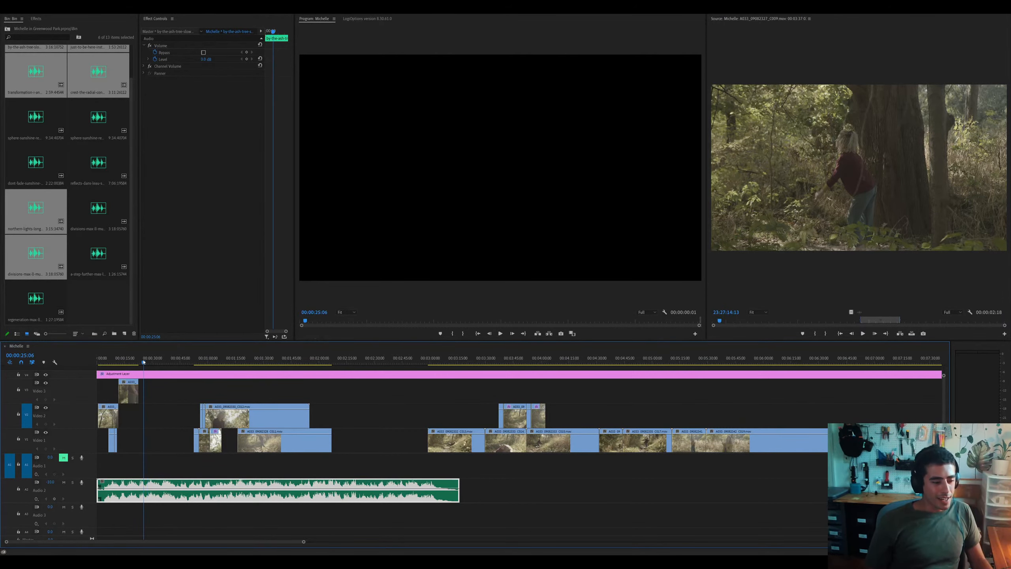
key("equal")
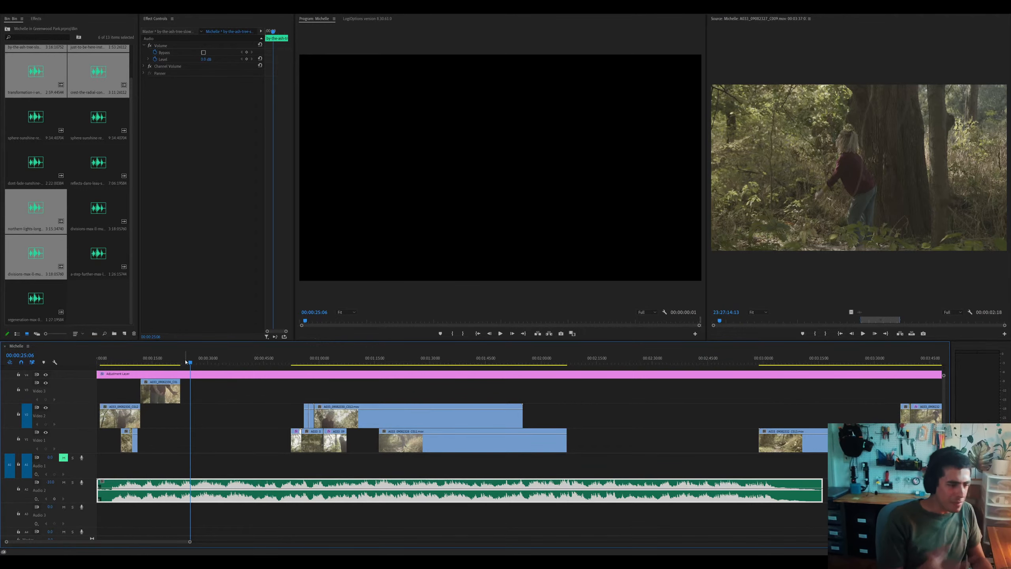
left_click_drag(194, 363, 197, 364)
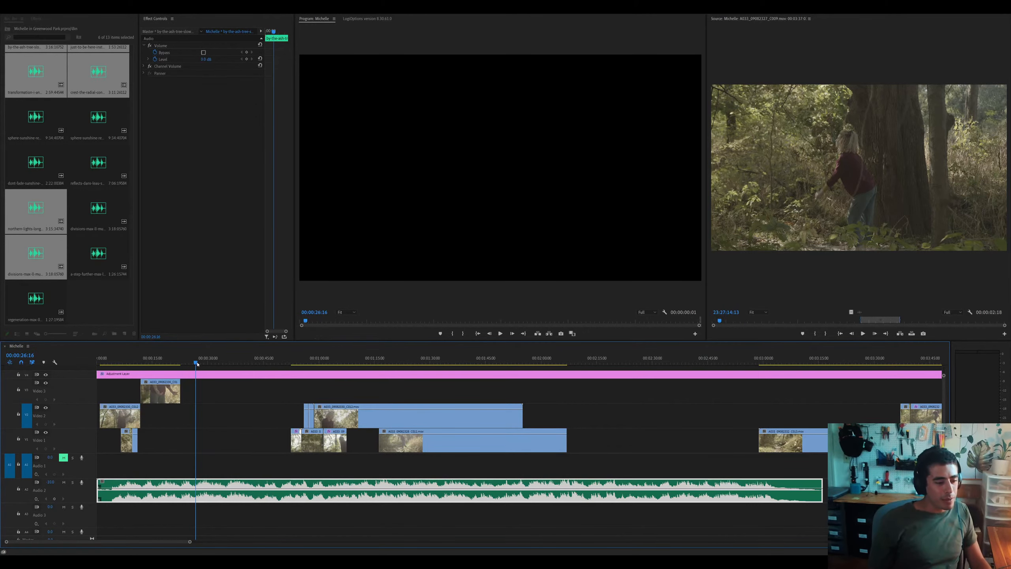
key("=")
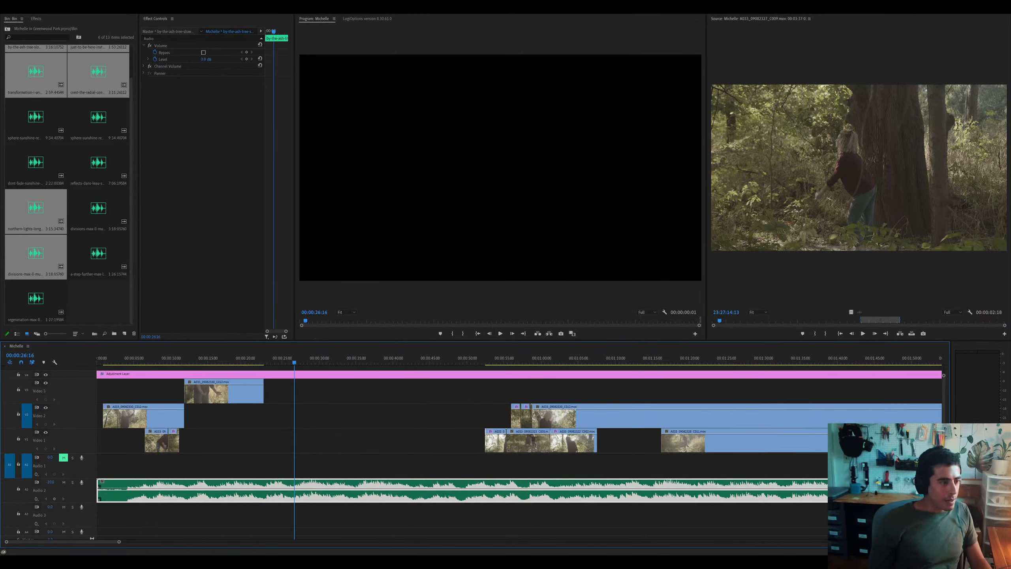
key("space")
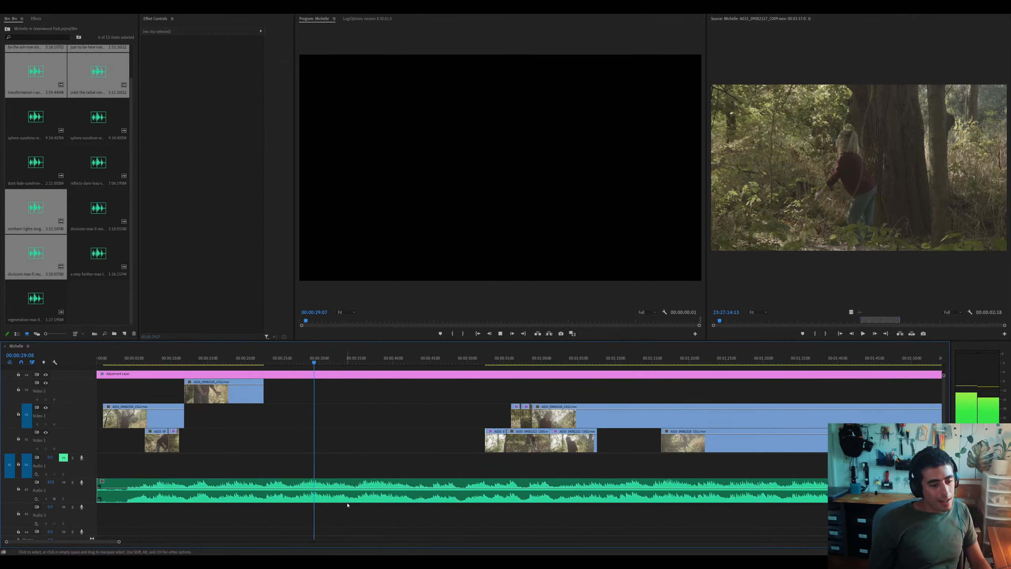
key("space")
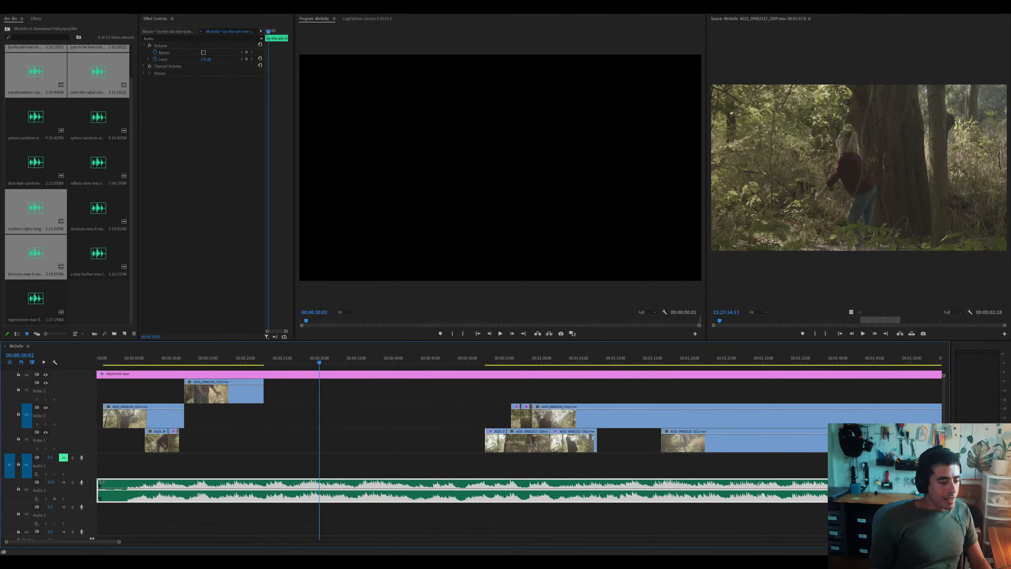
key("Delete")
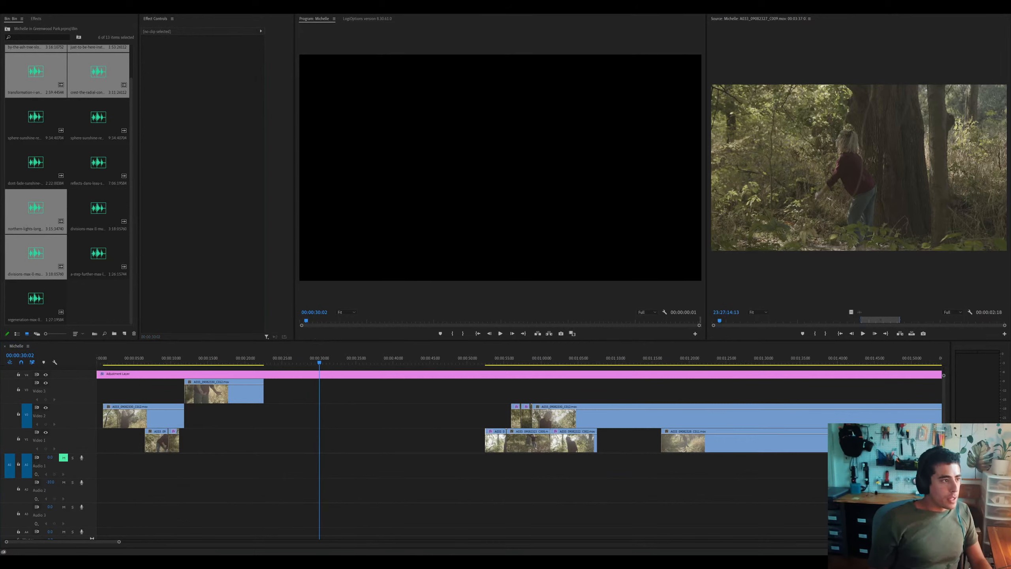
Import the intro music file into the bin and place it at the start of the second audio track
key("shift+4")
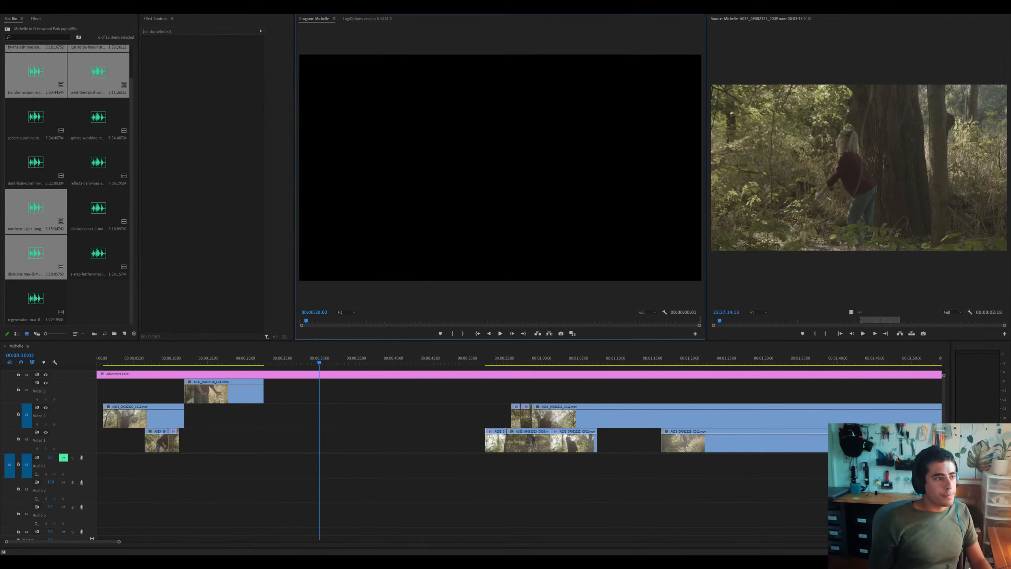
double_click(86, 291)
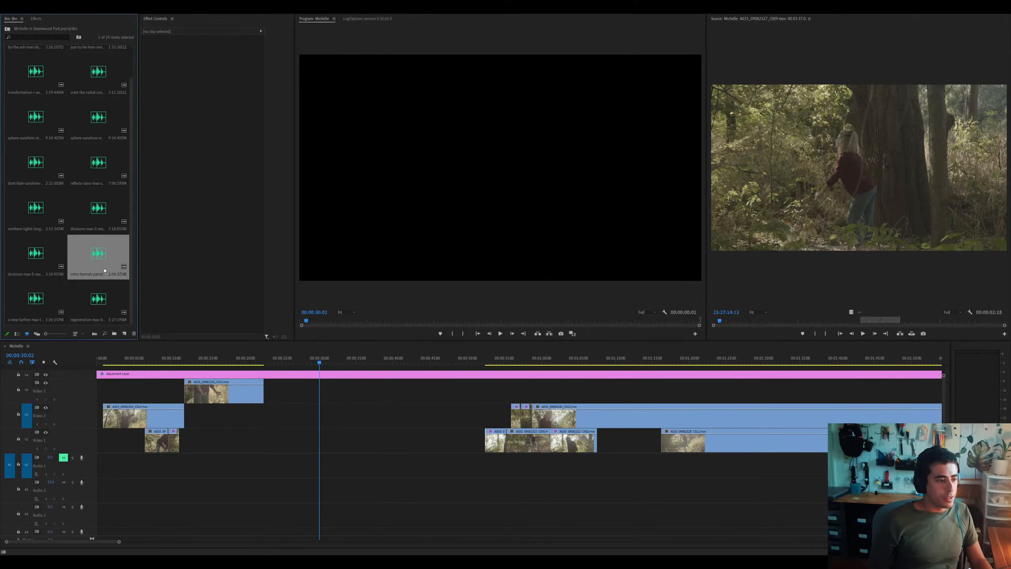
left_click_drag(105, 271, 120, 488)
key("backslash")
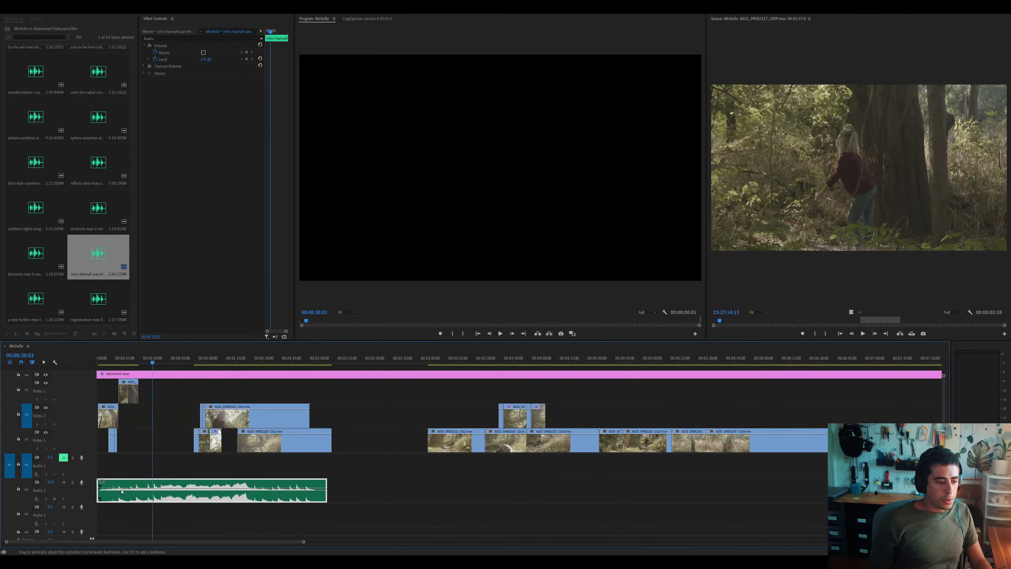
Play the opening shots with the intro music from about one second into the sequence
left_click_drag(160, 362, 65, 353)
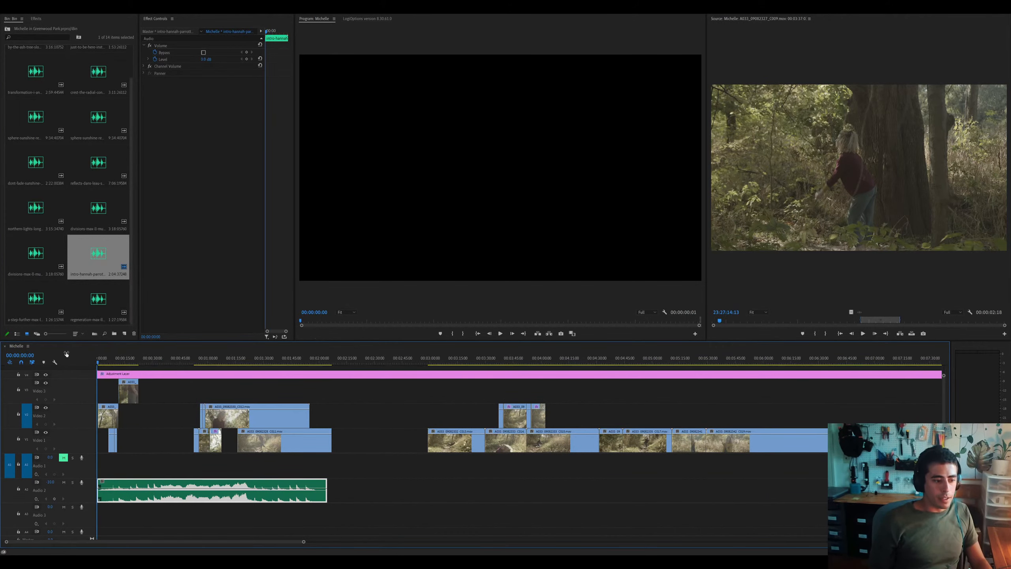
key("equal")
key("equal")
key("equal")
left_click(120, 362)
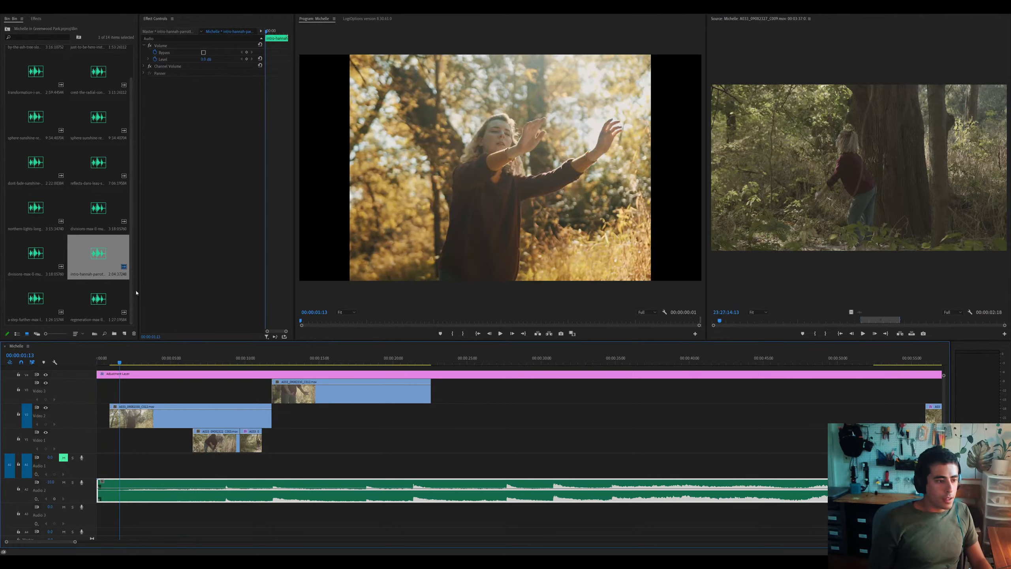
key("space")
left_click(181, 416)
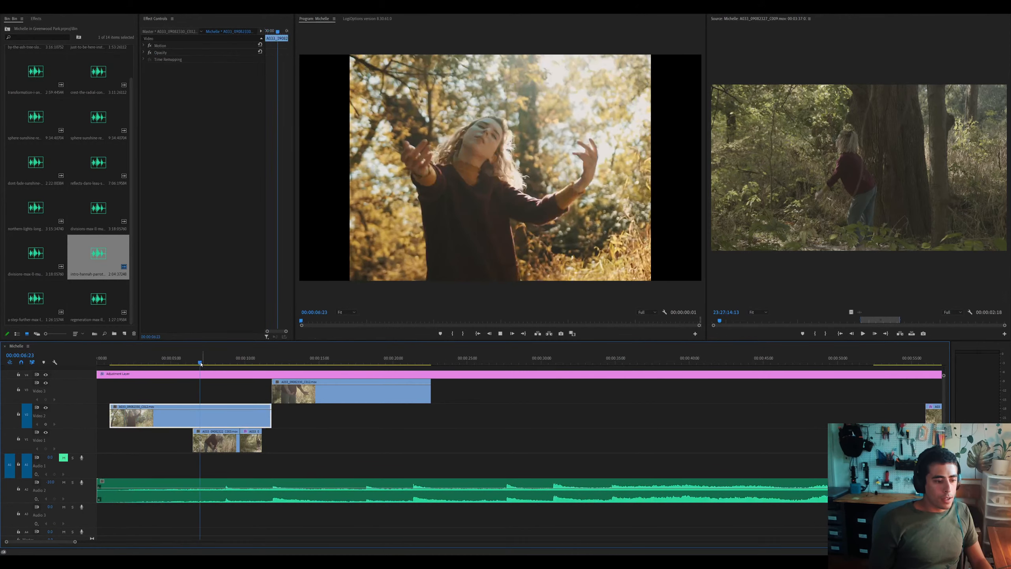
left_click(239, 486)
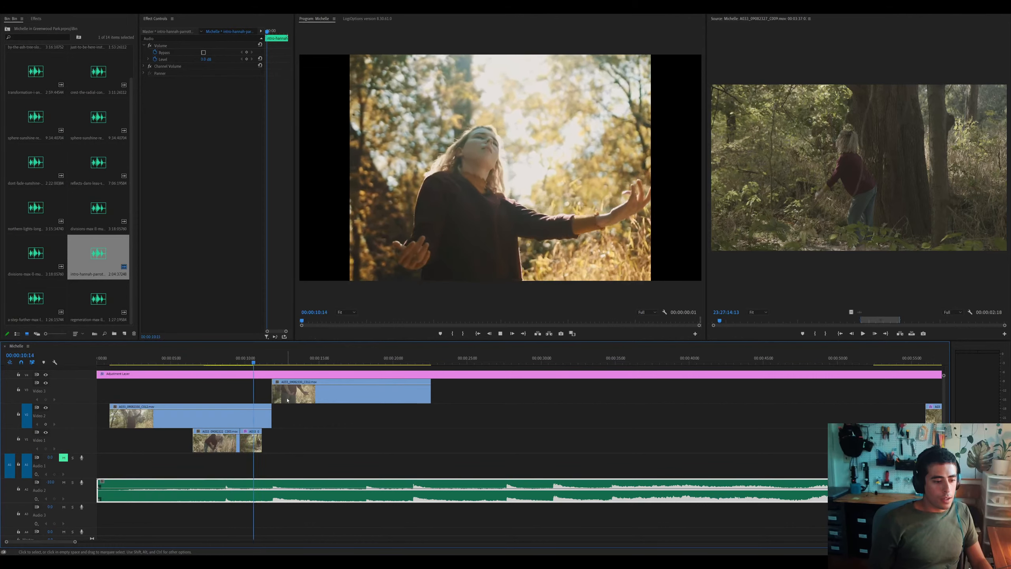
left_click(288, 399)
key("minus")
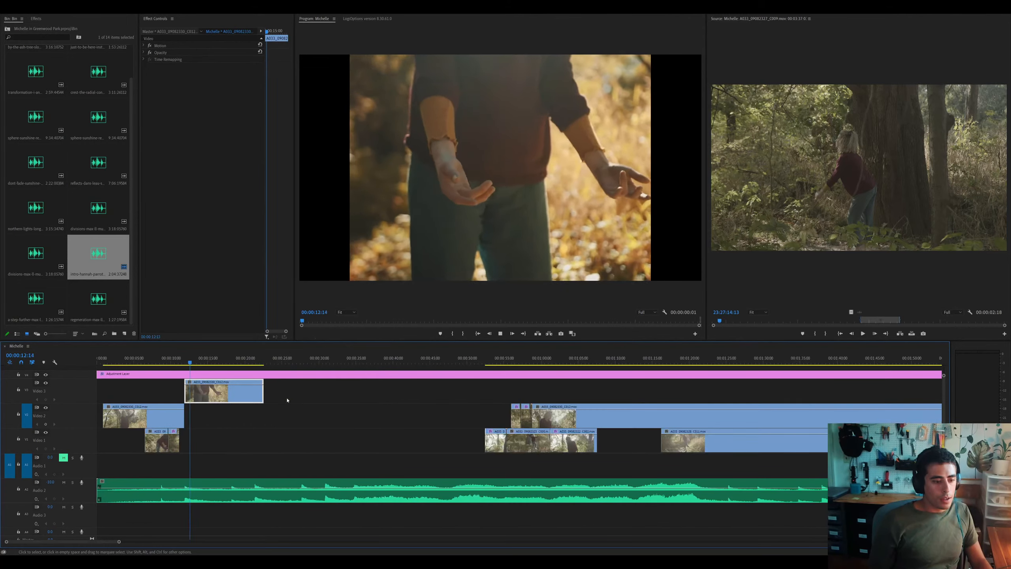
key("equal")
key("minus")
key("minus")
key("space")
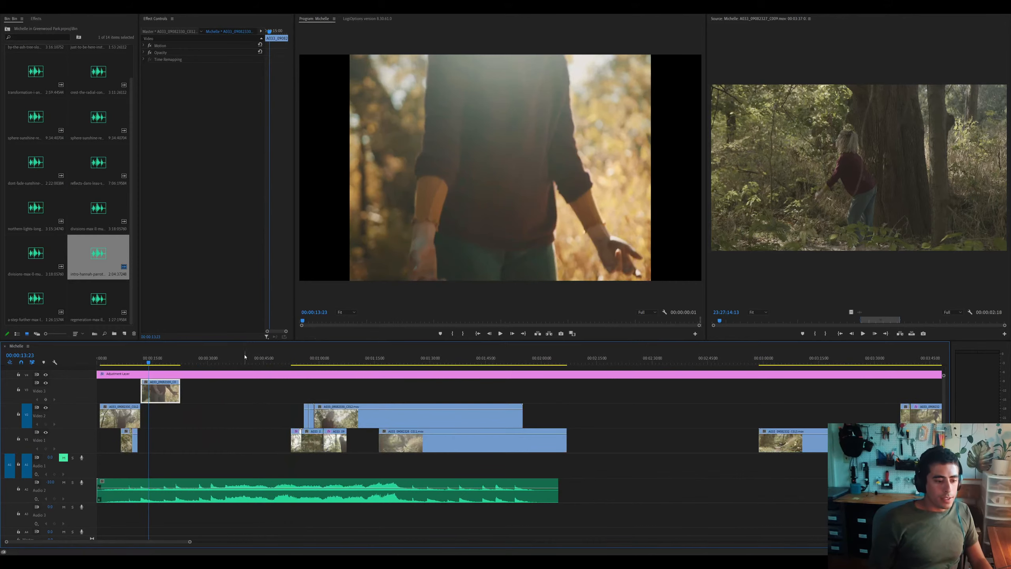
Audition the intro music from about 38 seconds in and delete its clip from the timeline
left_click(235, 367)
left_click(236, 362)
key("space")
left_click(258, 484)
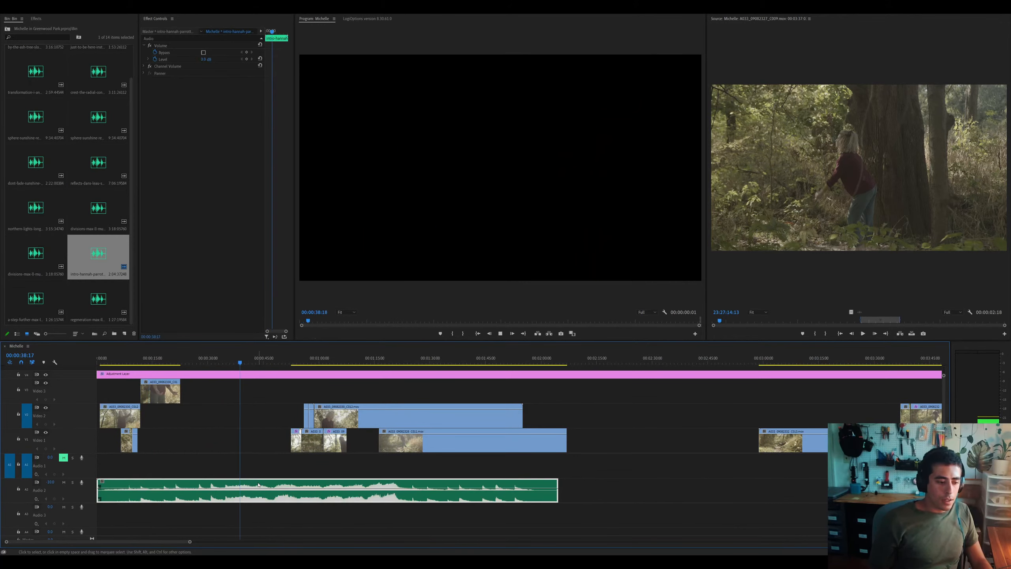
key("Delete")
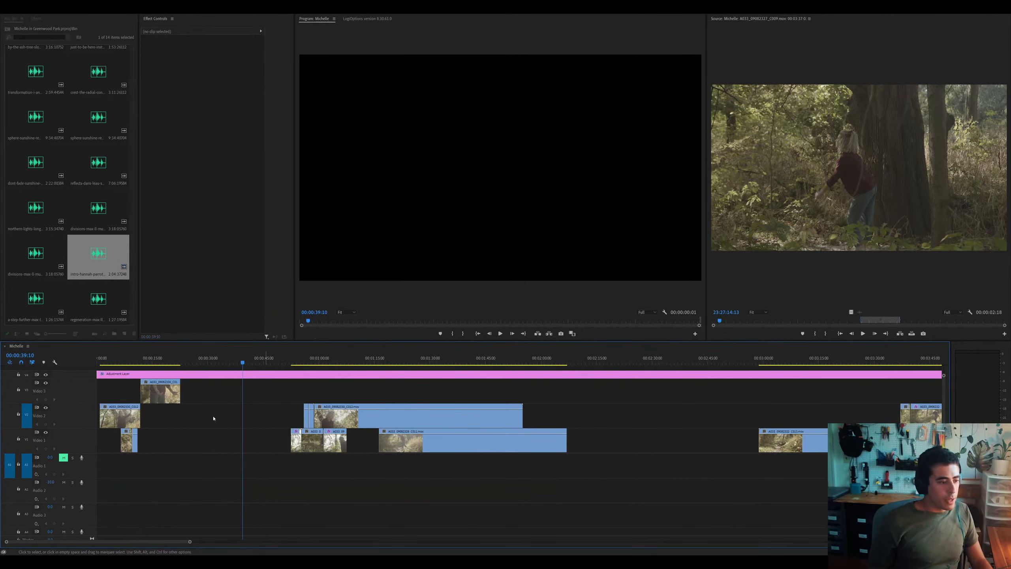
Import another batch of music files into the bin
left_click(67, 283)
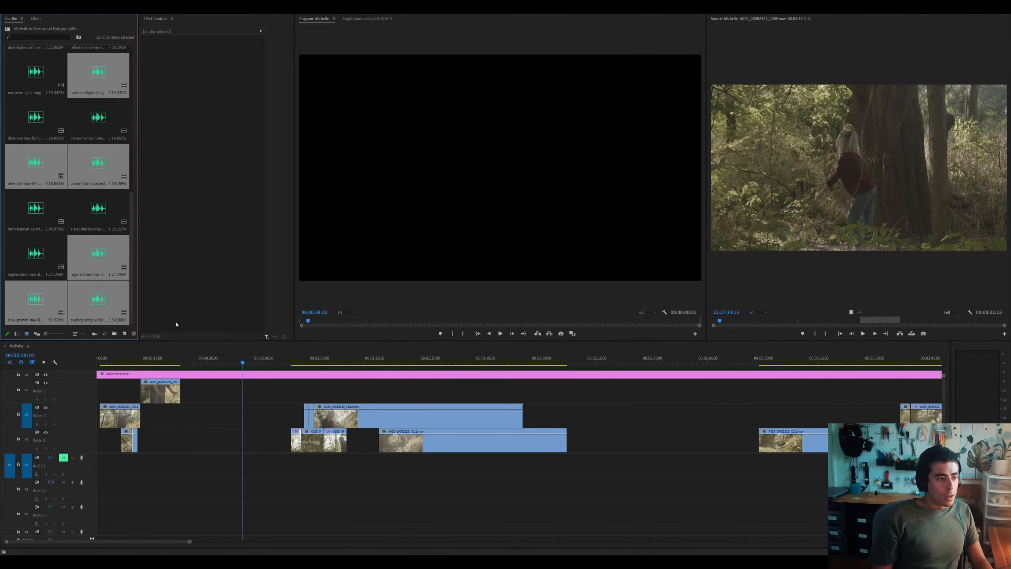
left_click_drag(98, 285, 101, 475)
left_click(126, 471)
key("minus")
key("minus")
key("ctrl+z")
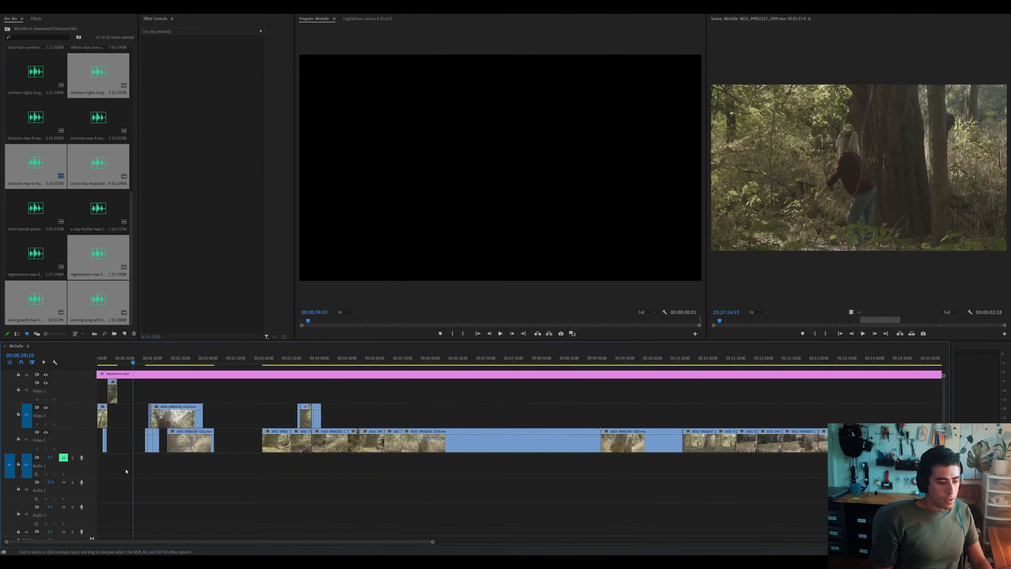
Place the selected new songs back to back from the start of the second audio track
left_click_drag(89, 263, 105, 486)
left_click(106, 487)
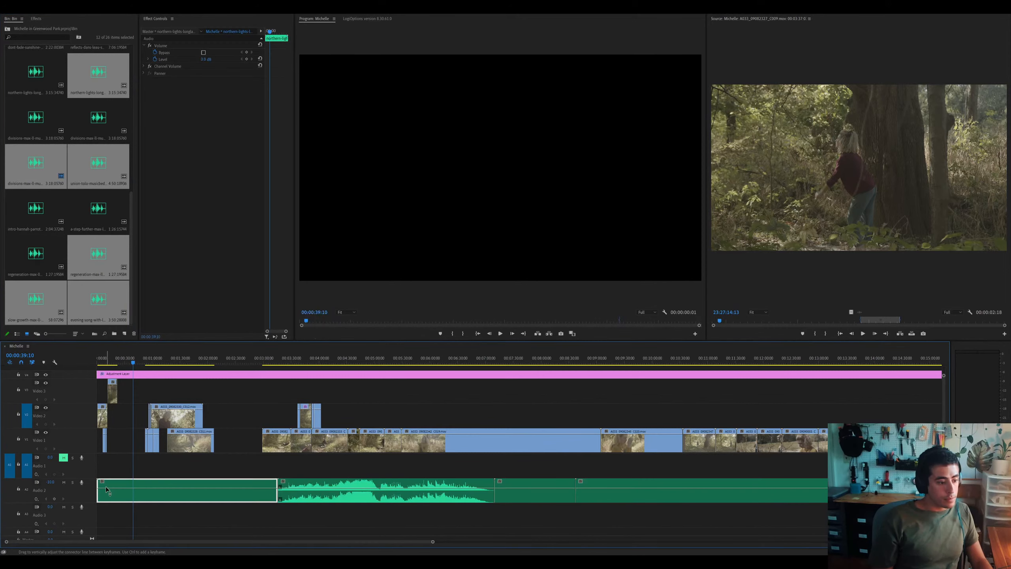
key("minus")
key("equal")
key("space")
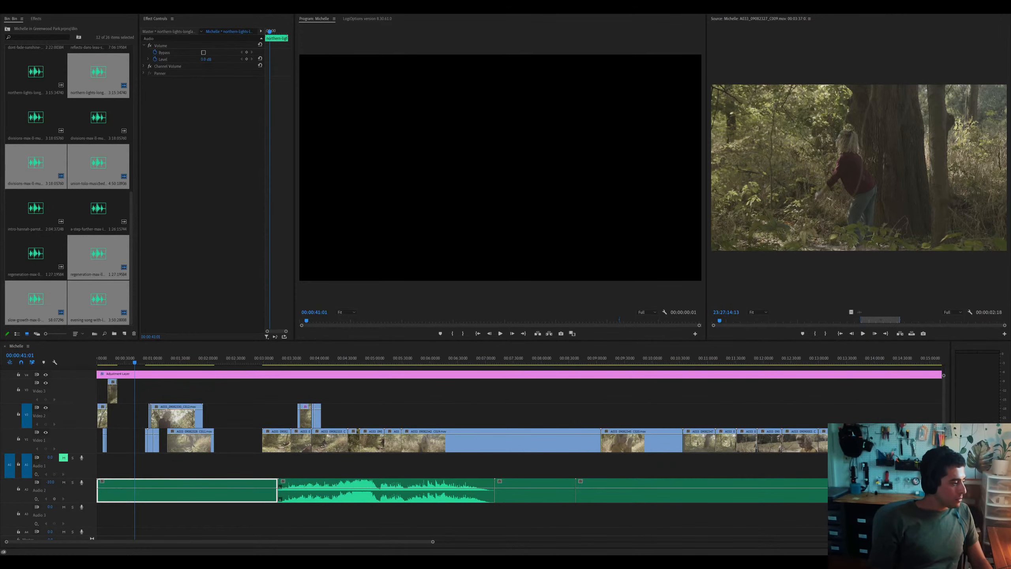
Play the "northern lights" song from the start of the sequence
key("Home")
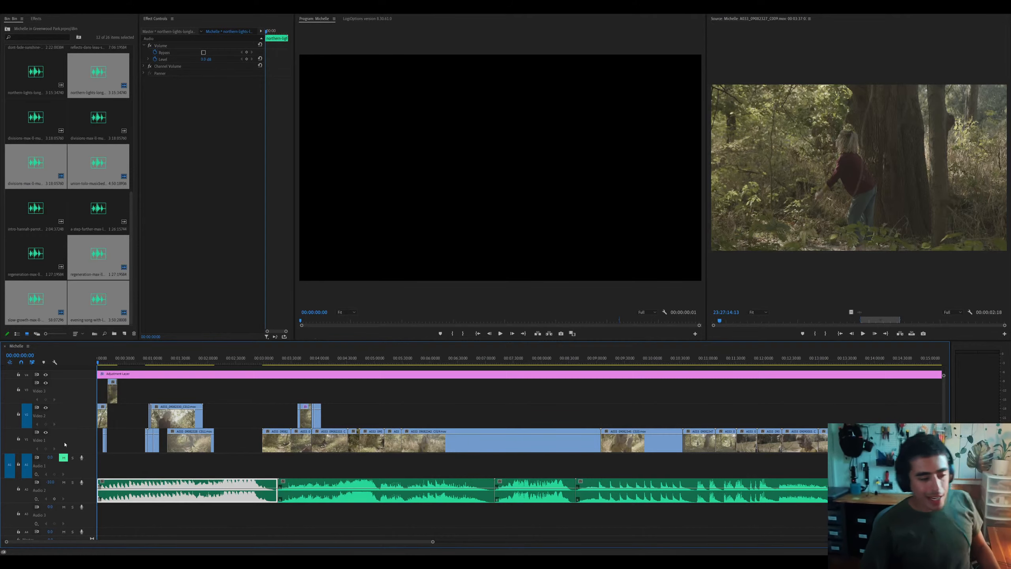
left_click(138, 363)
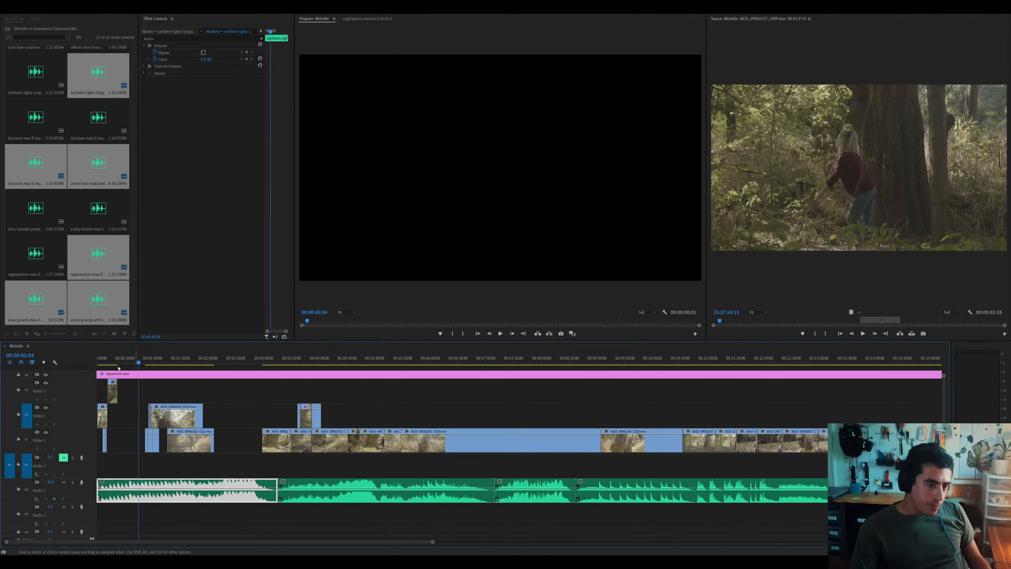
key("Home")
key("equal")
key("equal")
key("equal")
key("equal")
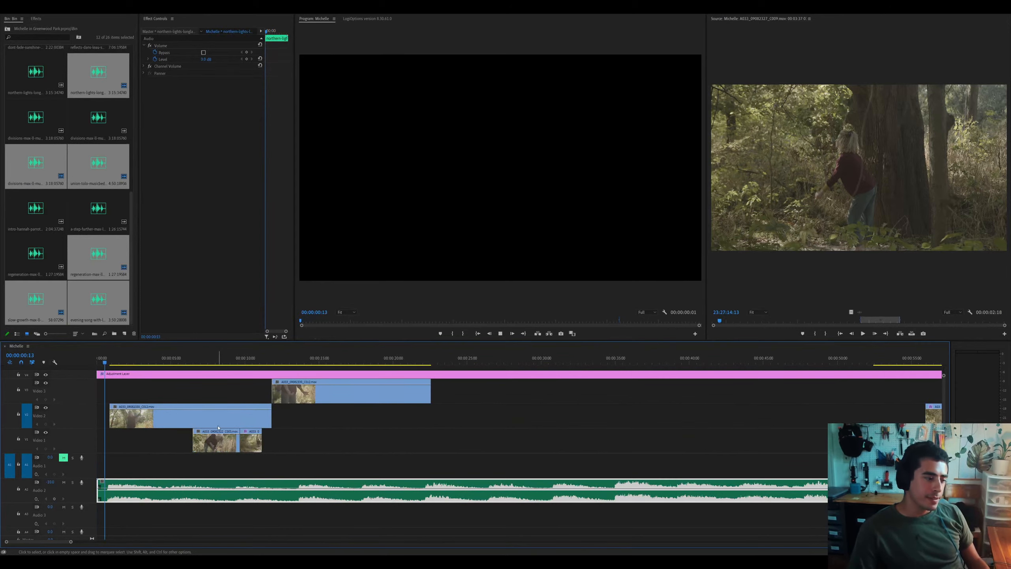
Delete the "northern lights" clip and close the gap so the following song starts at the beginning of the sequence
key("minus")
key("minus")
key("Delete")
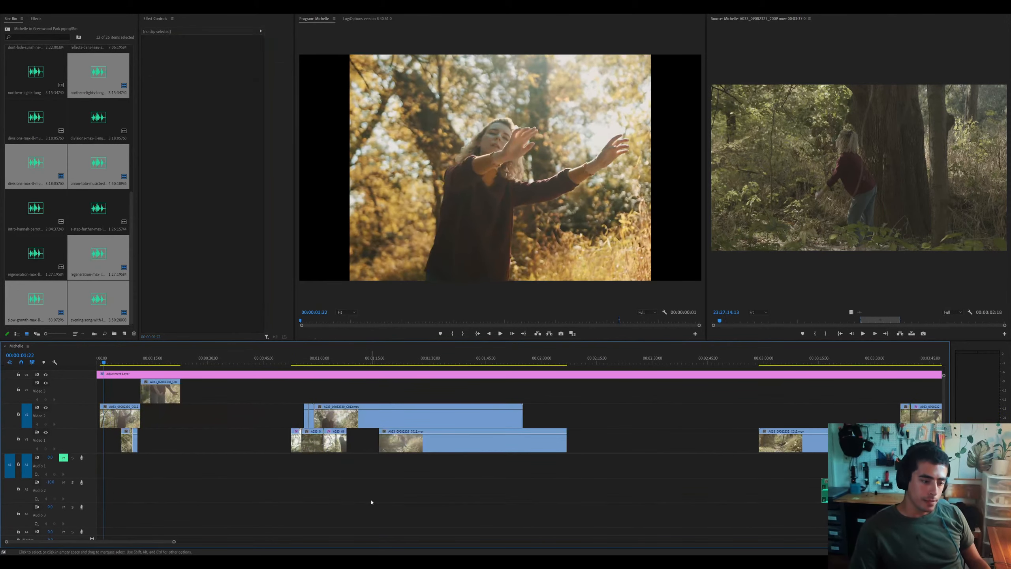
key("ctrl+z")
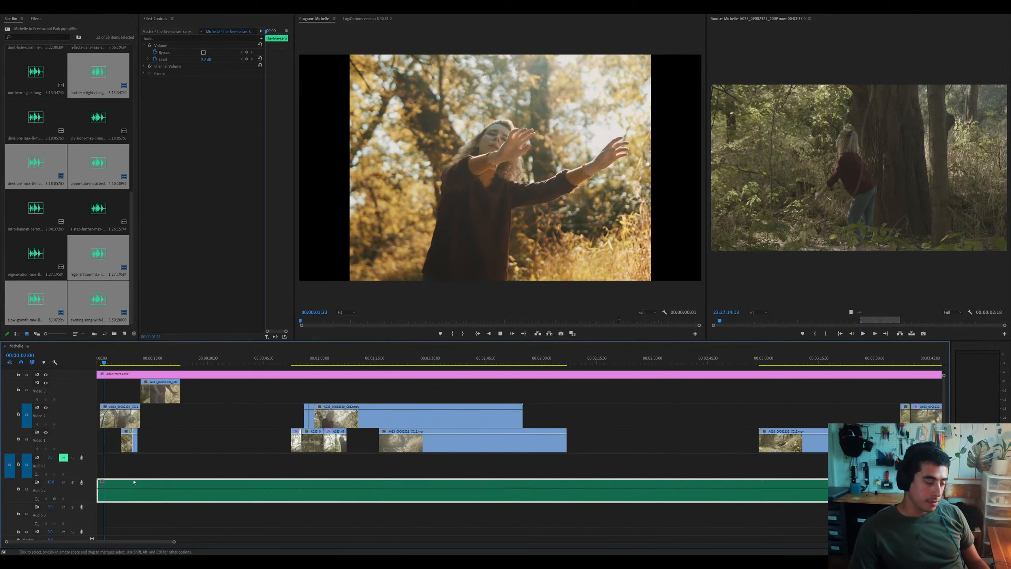
Audition "the five senses" song against the opening shots of the sequence
key("equal")
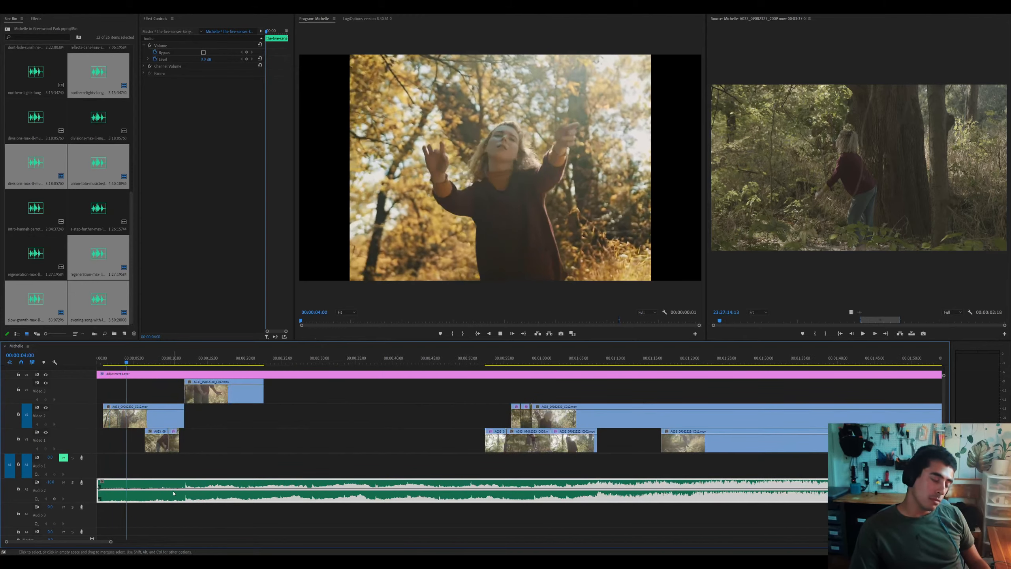
key("minus")
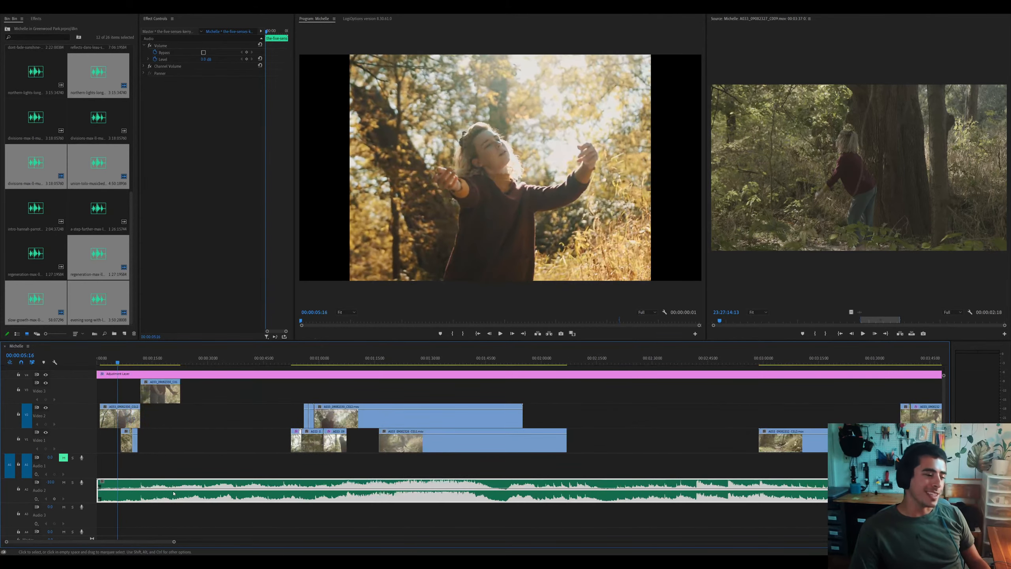
key("equal")
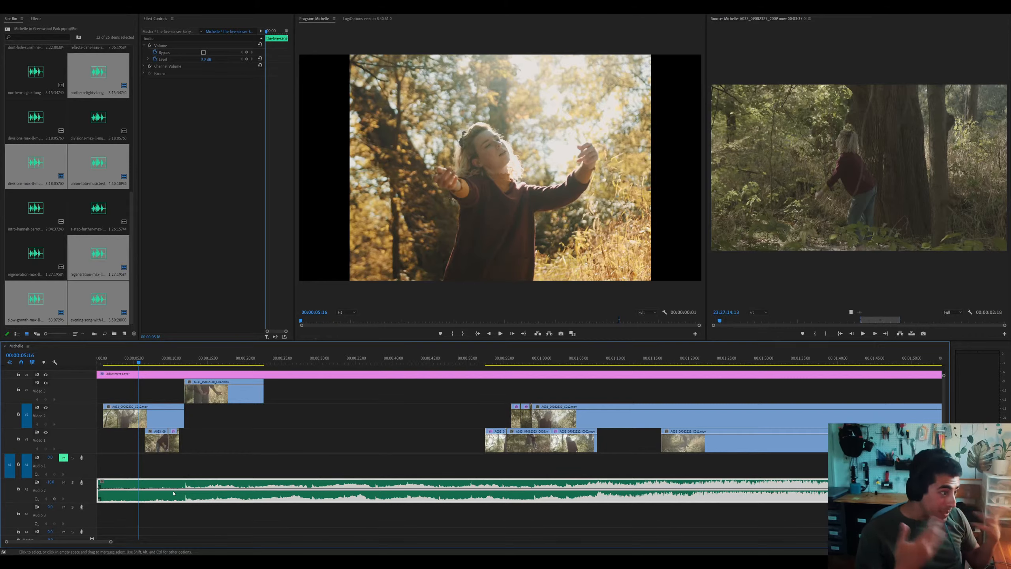
key("space")
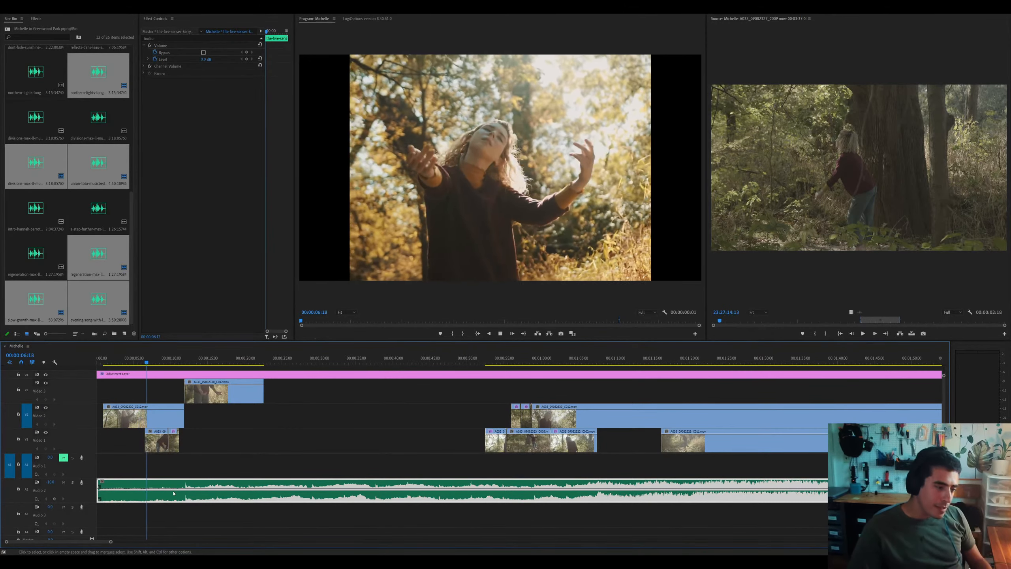
key("=")
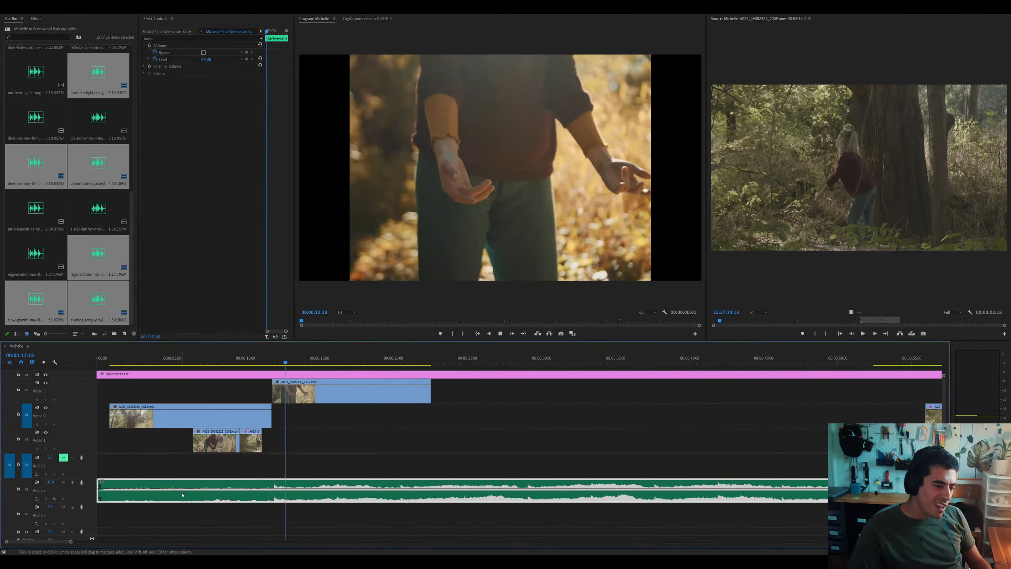
Play "the five senses" song from about 2:21 to check its later section
key("minus")
key("space")
key("minus")
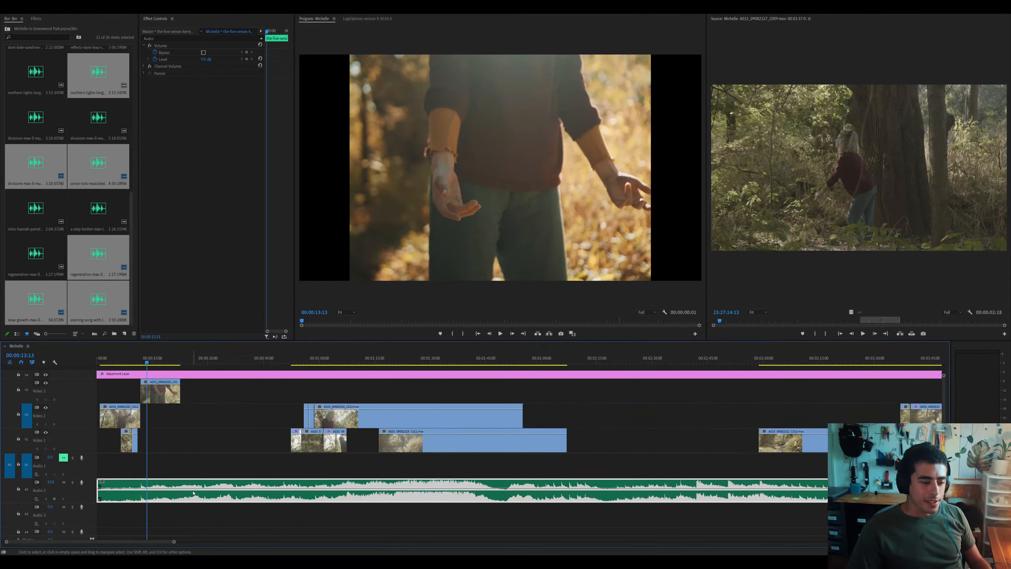
key("minus")
key("equal")
left_click(357, 355)
key("space")
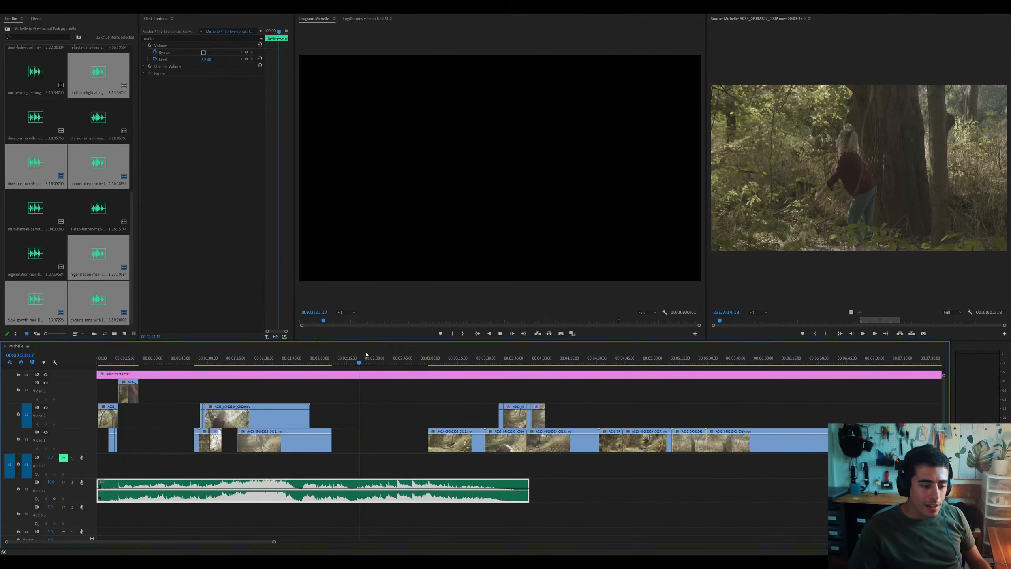
Audition "the five senses" song around 1:52 and again near 2:55
left_click(374, 355)
left_click_drag(374, 358, 302, 357)
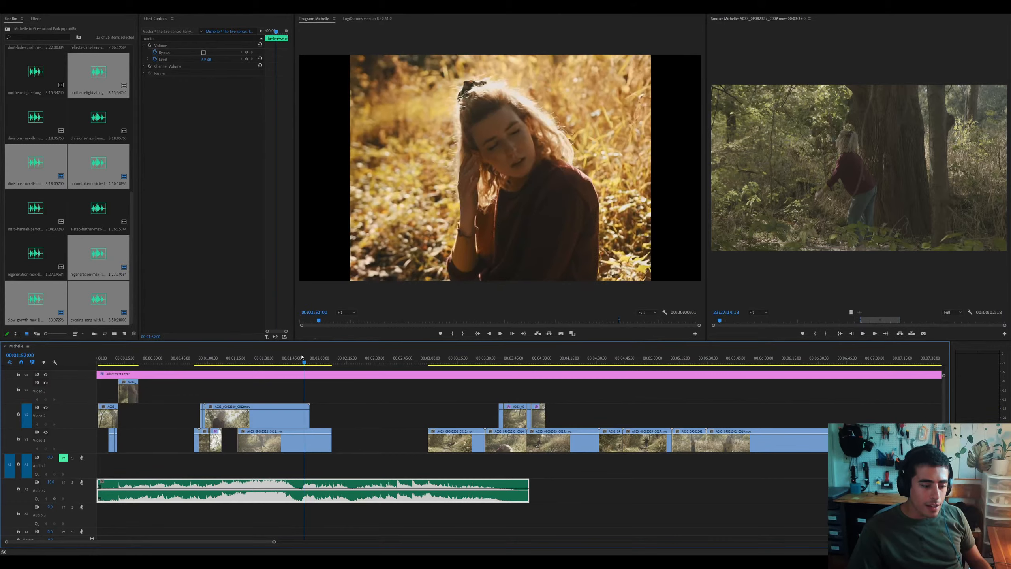
key("equal")
key("equal")
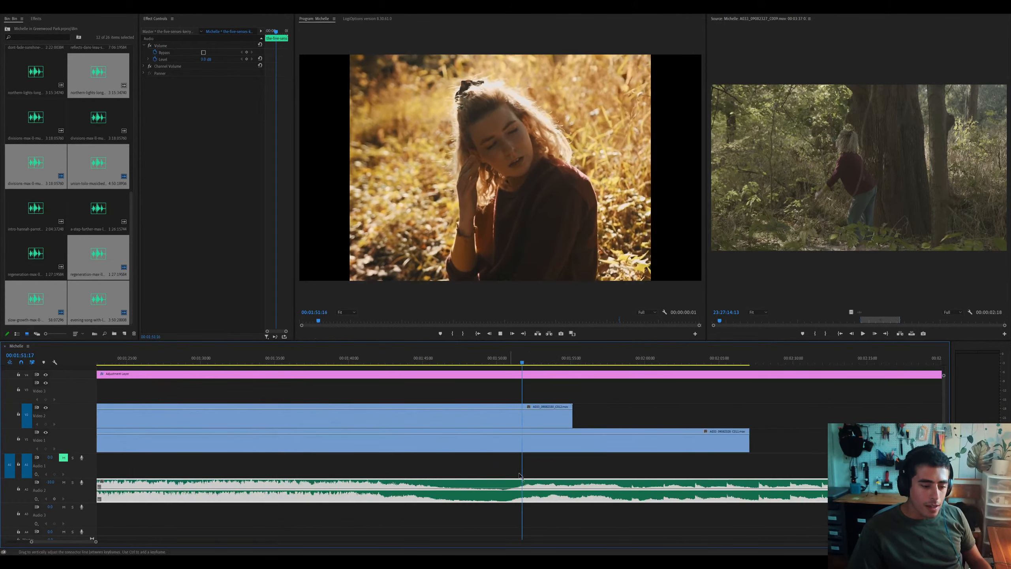
key("minus")
key("minus")
key("minus")
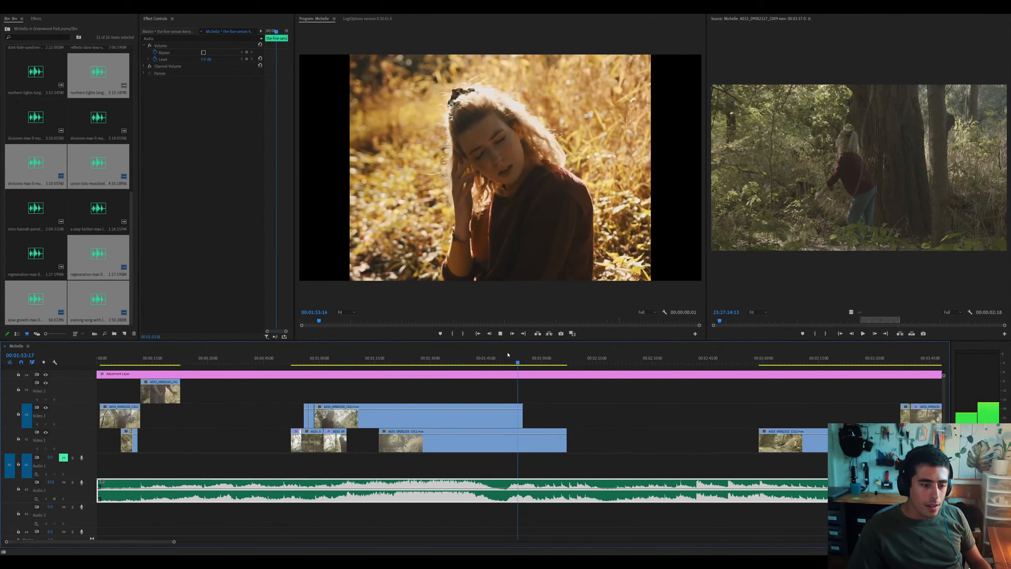
left_click(421, 355)
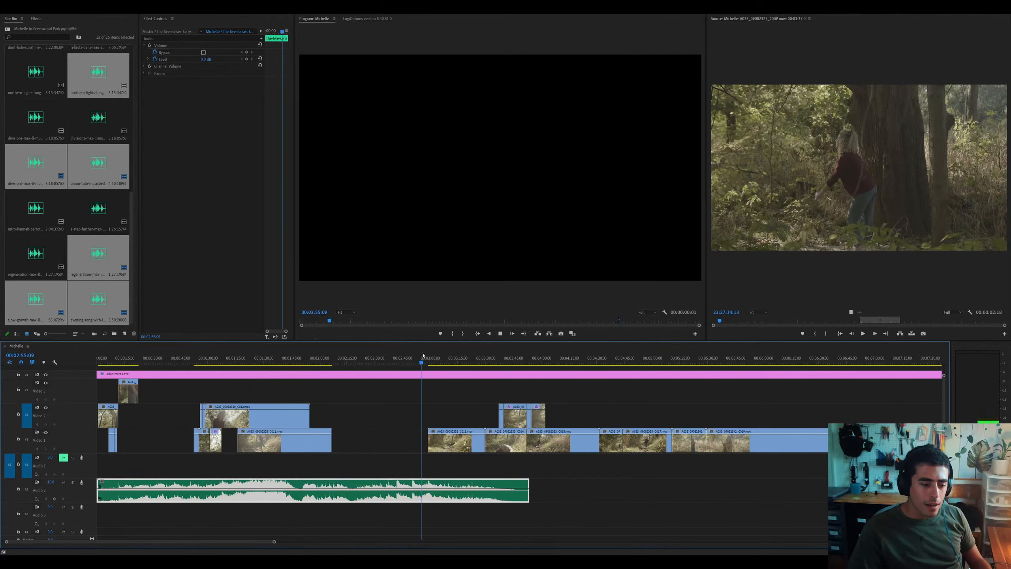
Delete "the five senses" clip and move the "regeneration" song to the start of the sequence
key("Delete")
key("minus")
key("minus")
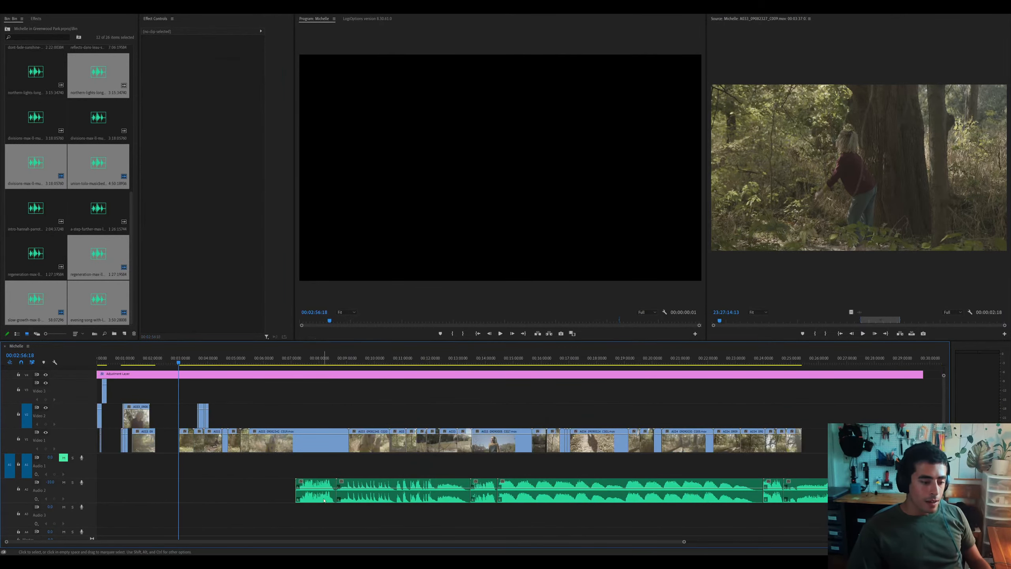
left_click_drag(324, 500, 123, 492)
left_click_drag(105, 355, 68, 370)
Audition the "regeneration" song from the start and at several points of the opening shots
key("space")
key("equal")
key("equal")
key("equal")
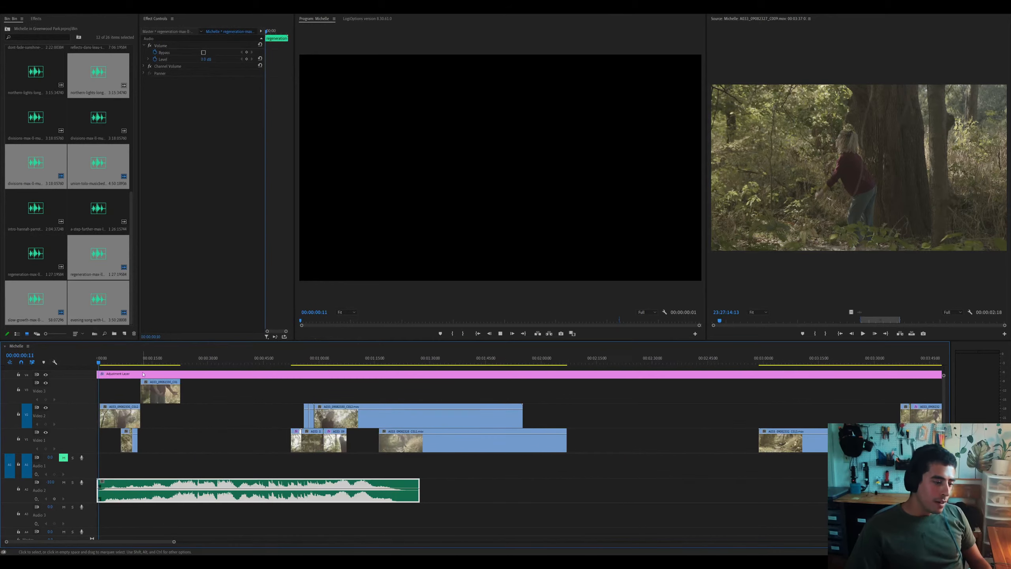
left_click(132, 359)
key("equal")
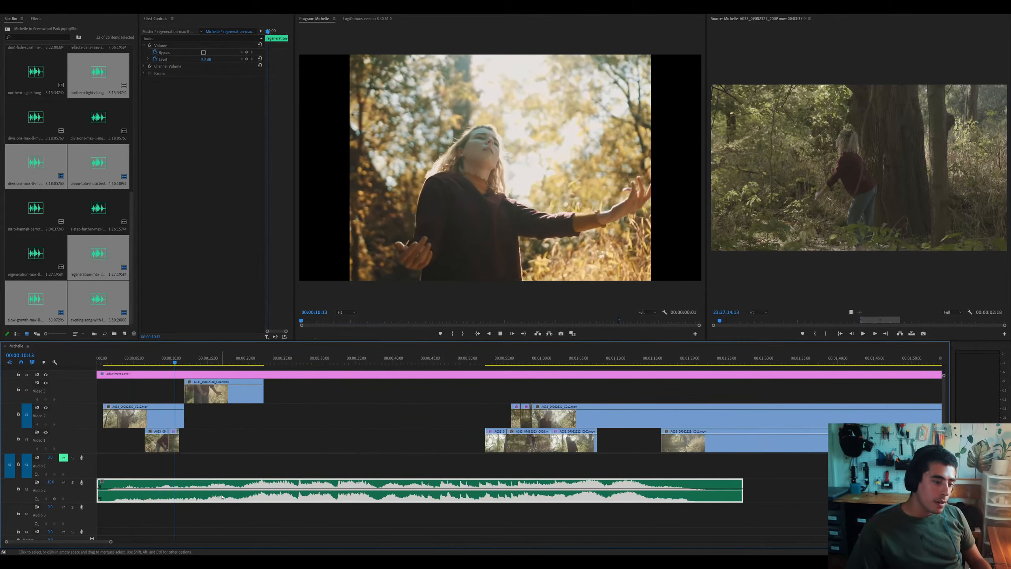
left_click(127, 354)
key("minus")
key("minus")
key("minus")
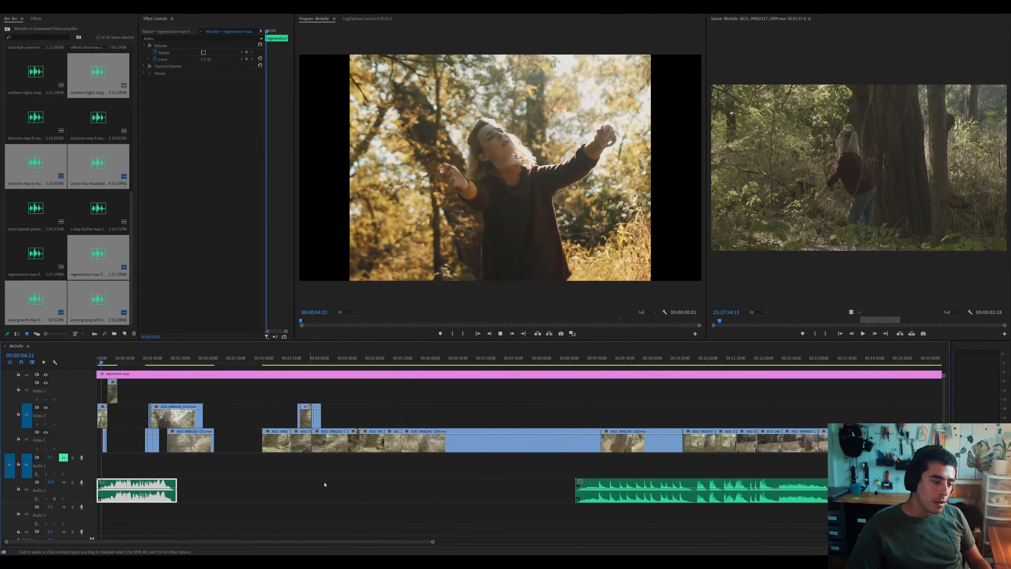
key("space")
Overwrite the "regeneration" clip with the "union" song at the sequence start and play it against the opening shots
left_click_drag(601, 492, 93, 504)
key("space")
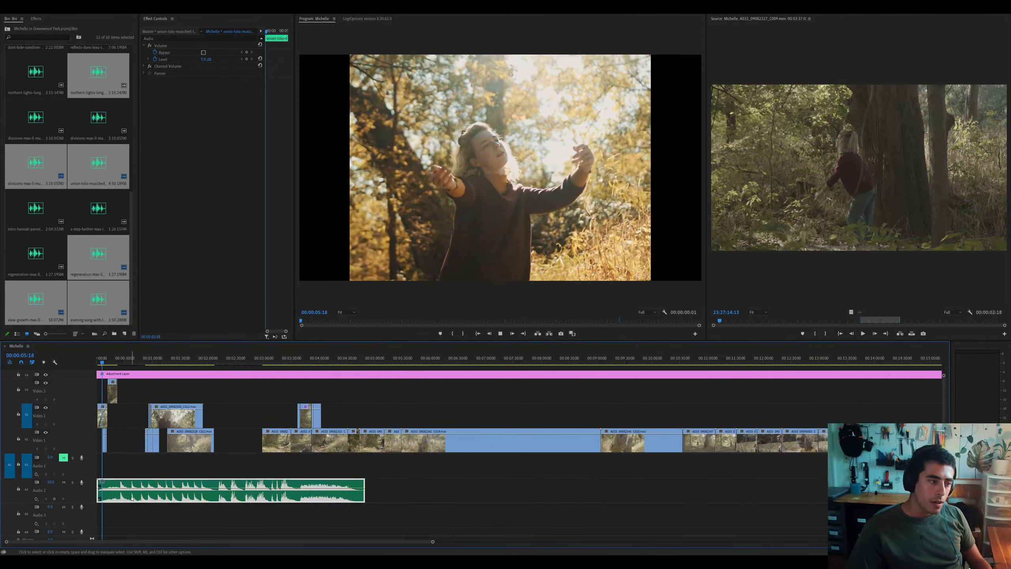
key("equal")
left_click(145, 361)
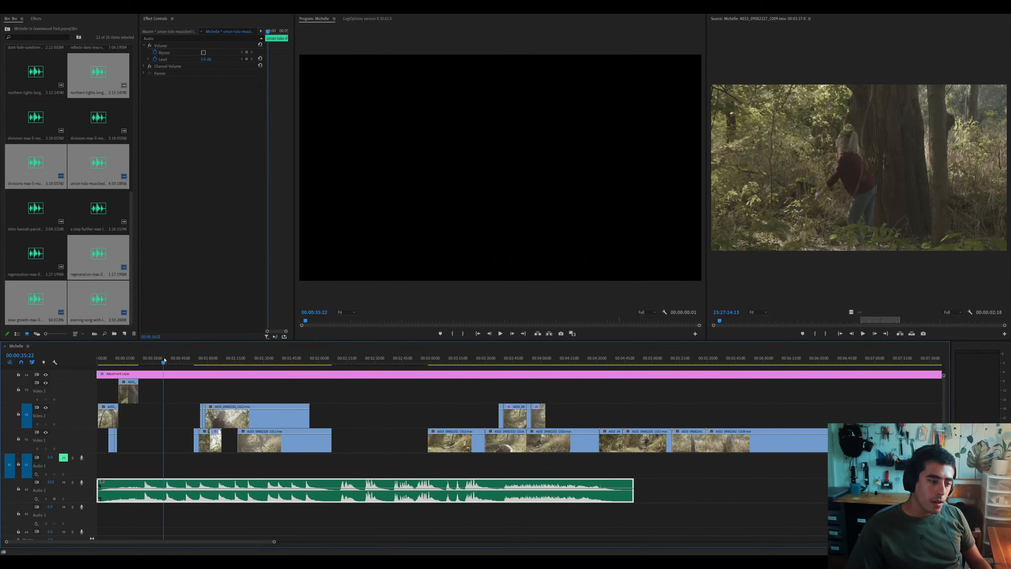
Place the "slow growth" song at the sequence start and delete the remaining part of the "union" clip
key("minus")
key("minus")
left_click_drag(484, 494, 110, 493)
key("equal")
key("space")
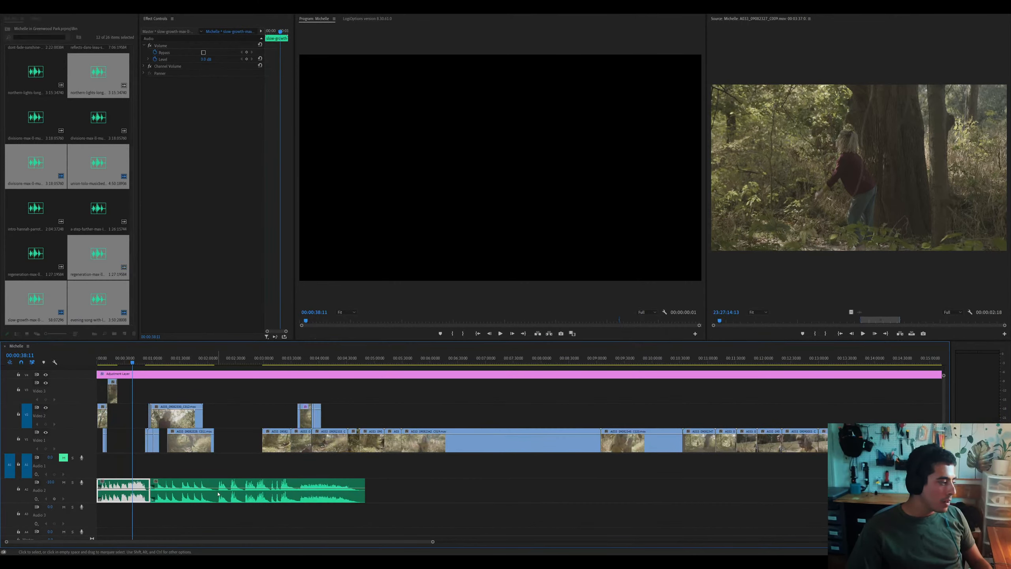
left_click(225, 489)
key("Delete")
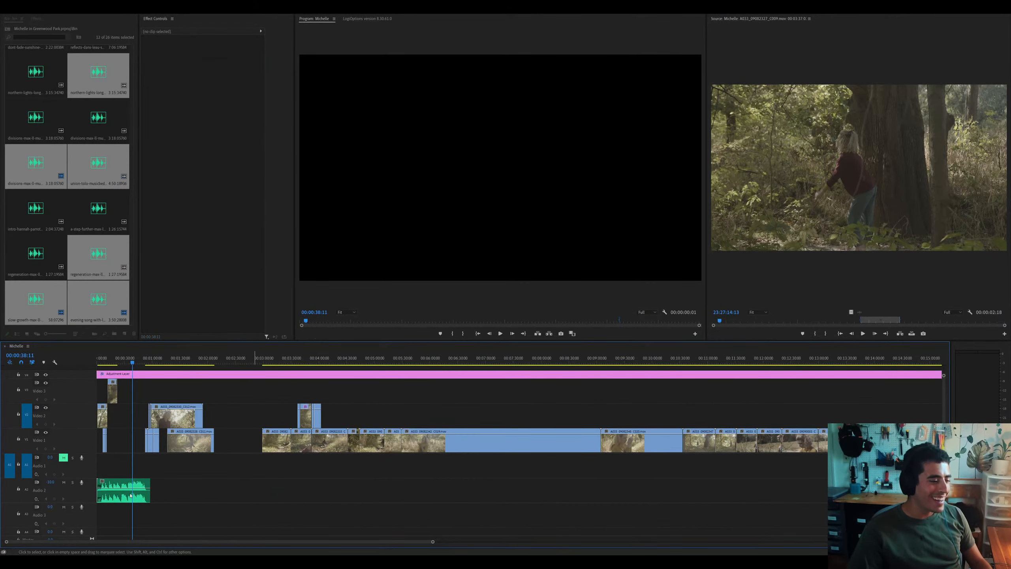
Place the "sphere sunshine" song directly after the "slow growth" clip on the second audio track
left_click(131, 495)
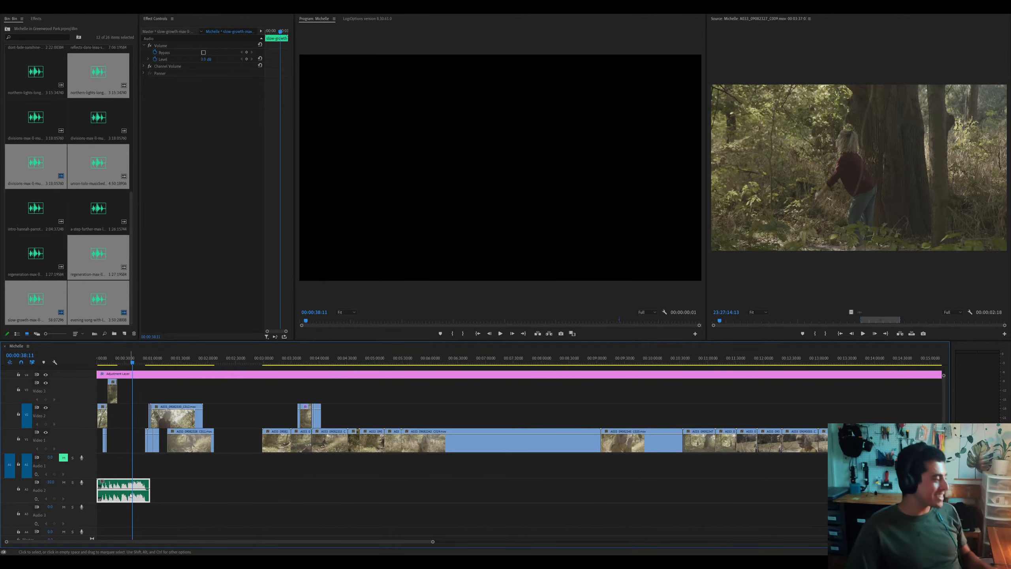
key("equal")
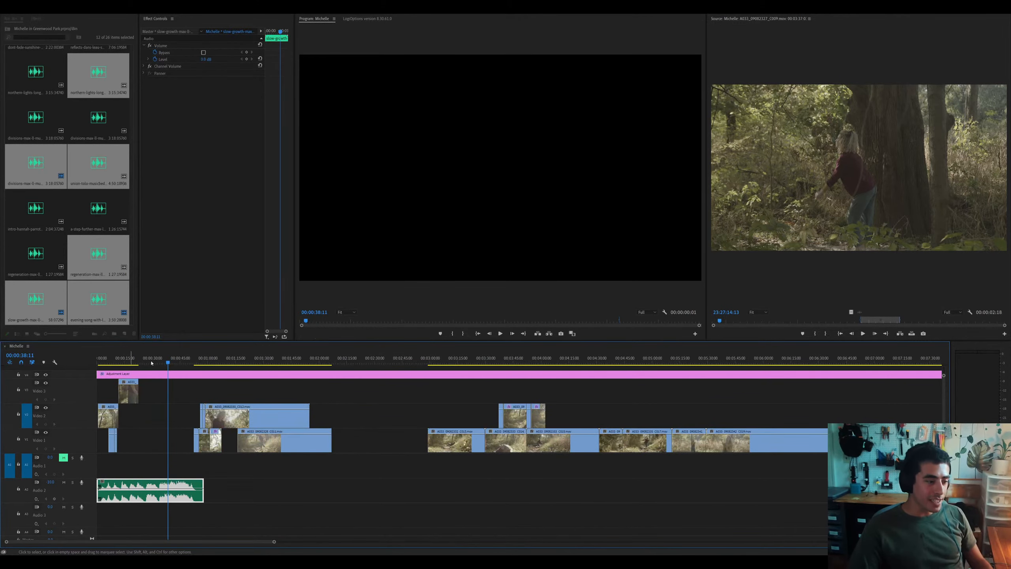
key("Home")
key("equal")
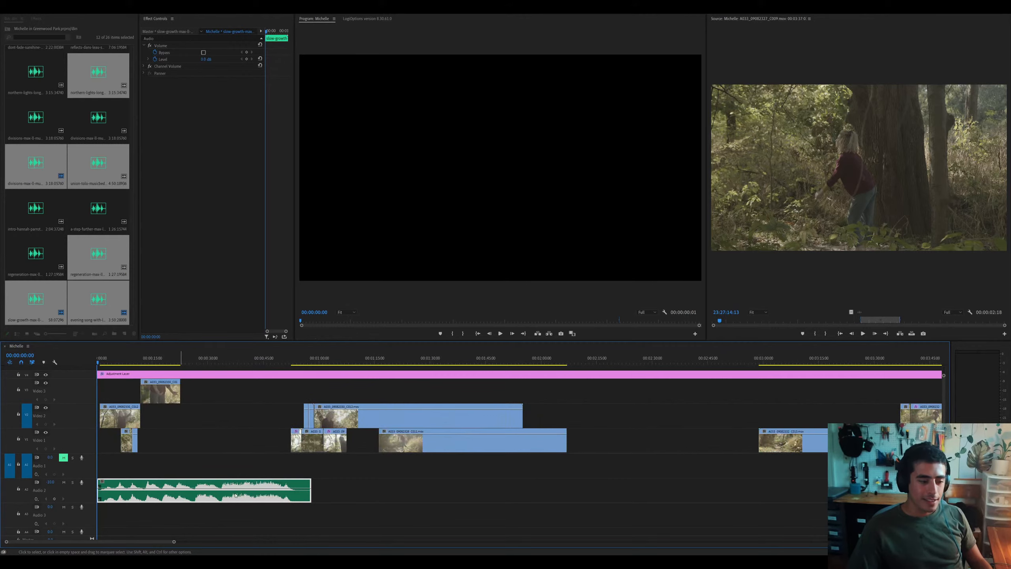
key("backslash")
left_click_drag(506, 497, 133, 497)
key("equal")
key("equal")
Audition the "sphere sunshine" song from about 1:07 in the sequence
left_click(222, 358)
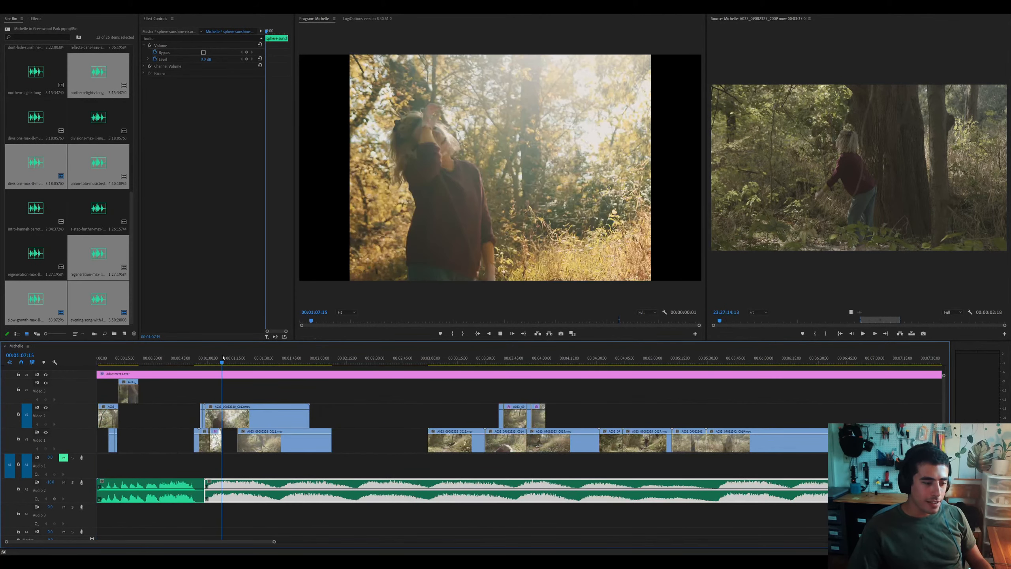
key("space")
key("space")
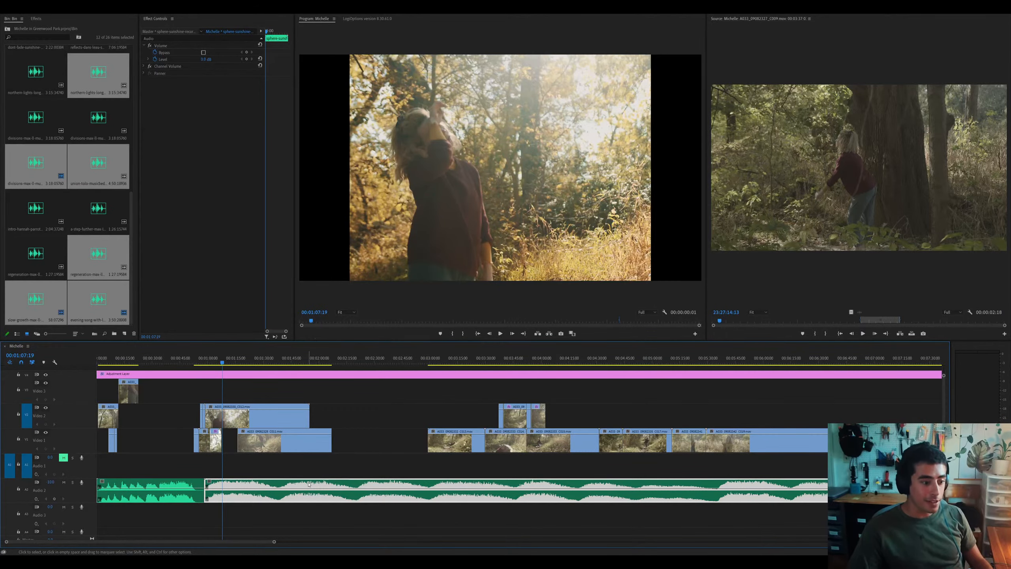
key("space")
key("minus")
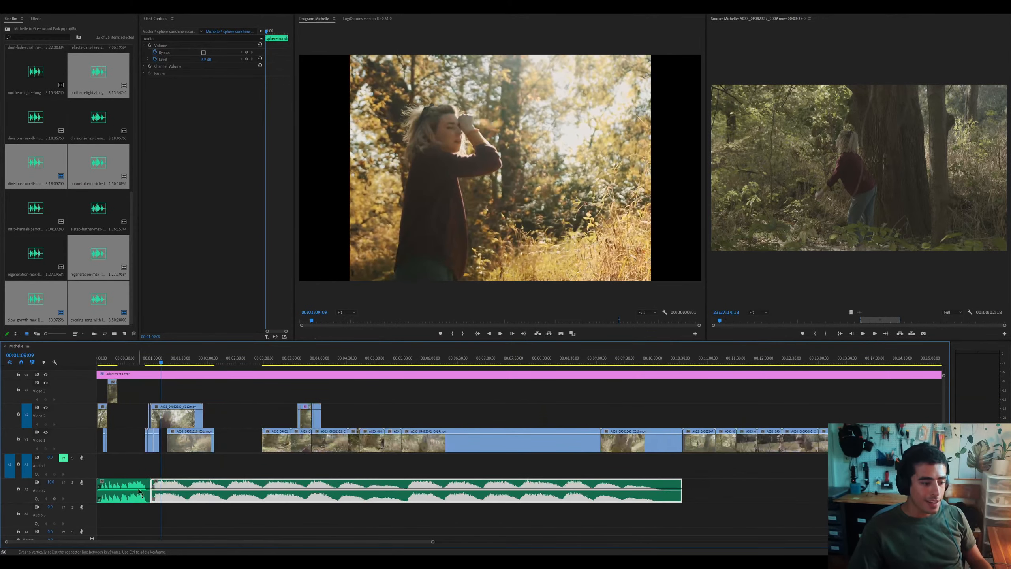
Delete the "slow growth" clip and move the "sphere sunshine" song to the start of the sequence
left_click(139, 491)
key("Delete")
left_click_drag(168, 492, 113, 490)
key("minus")
key("minus")
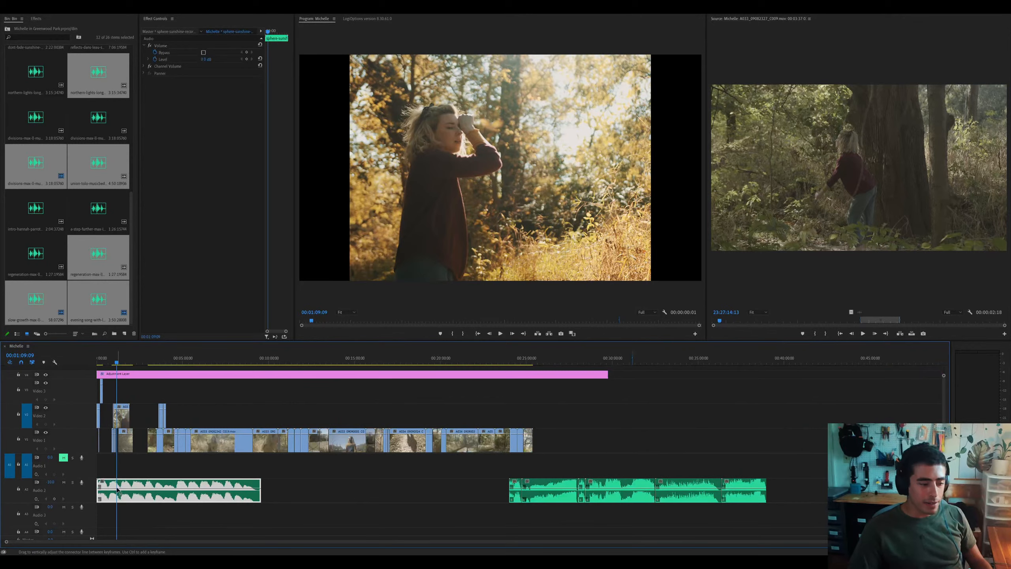
Play the "church choir" song from about 24:29 against the closing shots
left_click(565, 481)
left_click(518, 358)
key("equal")
key("equal")
key("space")
left_click(517, 492)
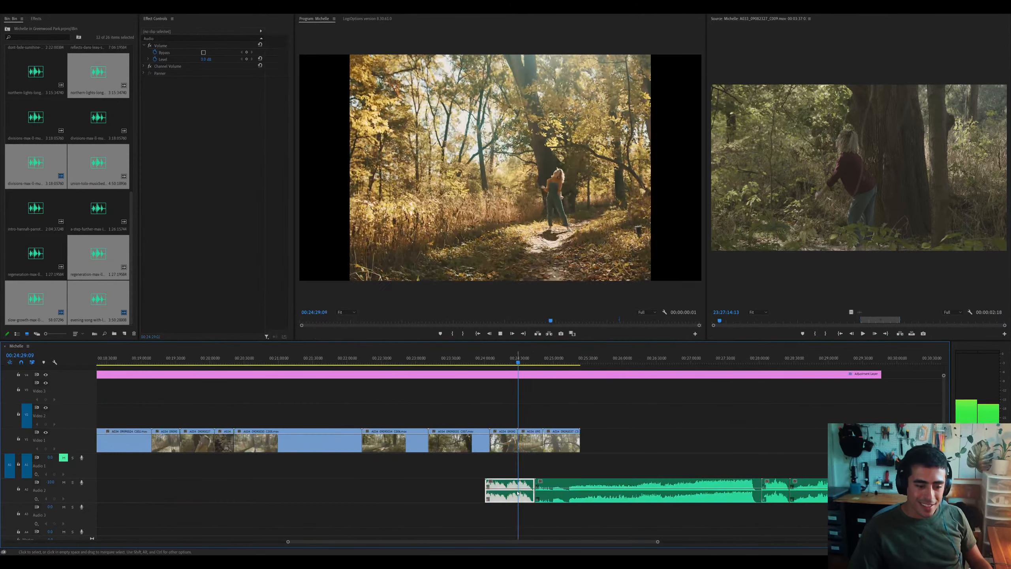
key("space")
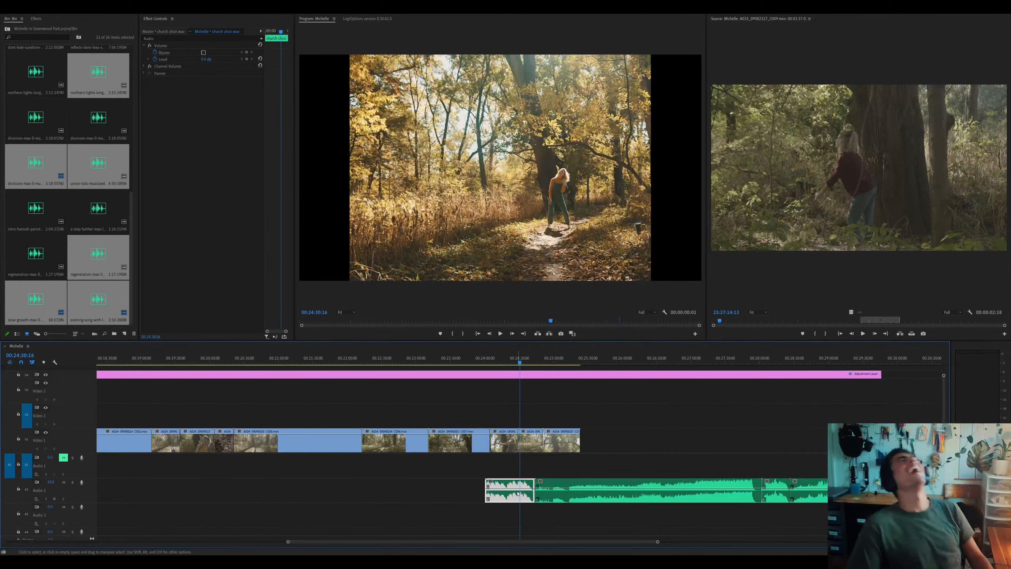
Play the "church choir" song from near its beginning at about 24:00
key("equal")
key("equal")
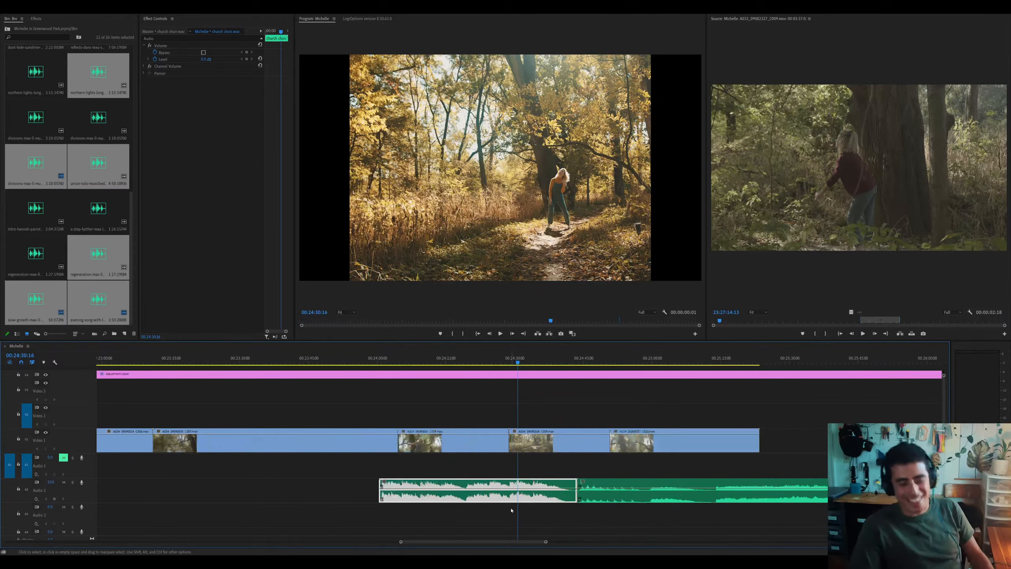
left_click(385, 360)
key("space")
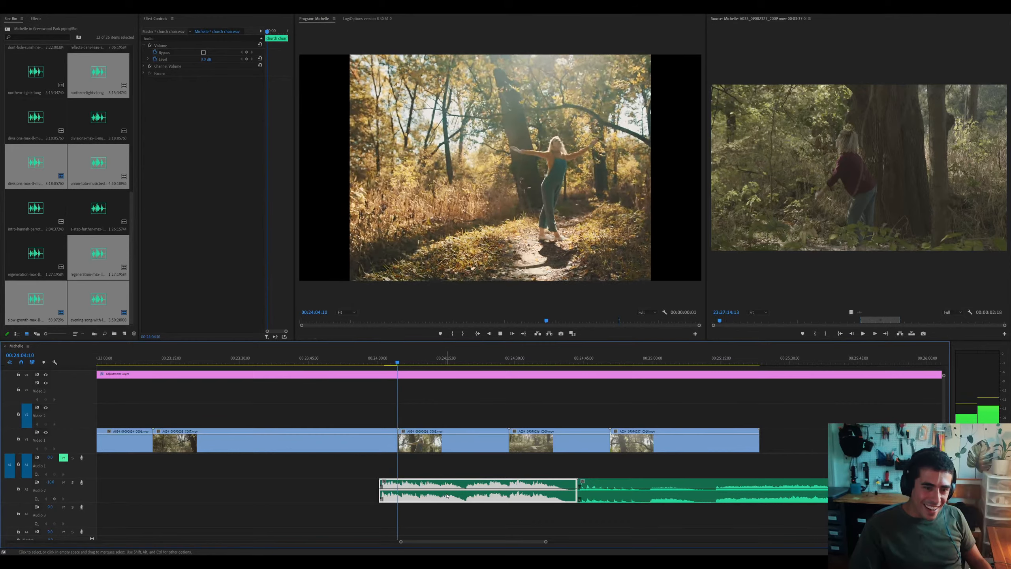
key("space")
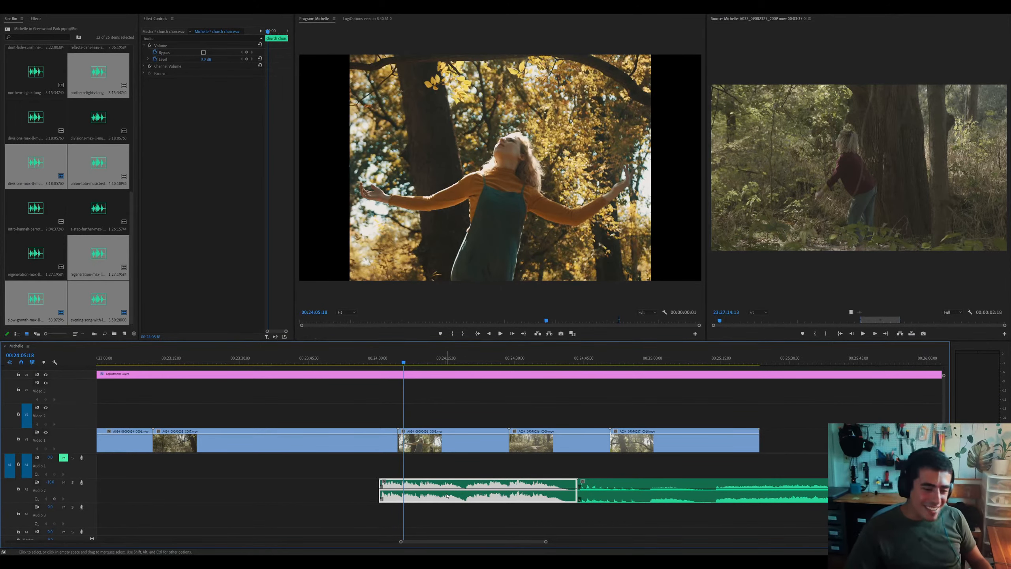
key("space")
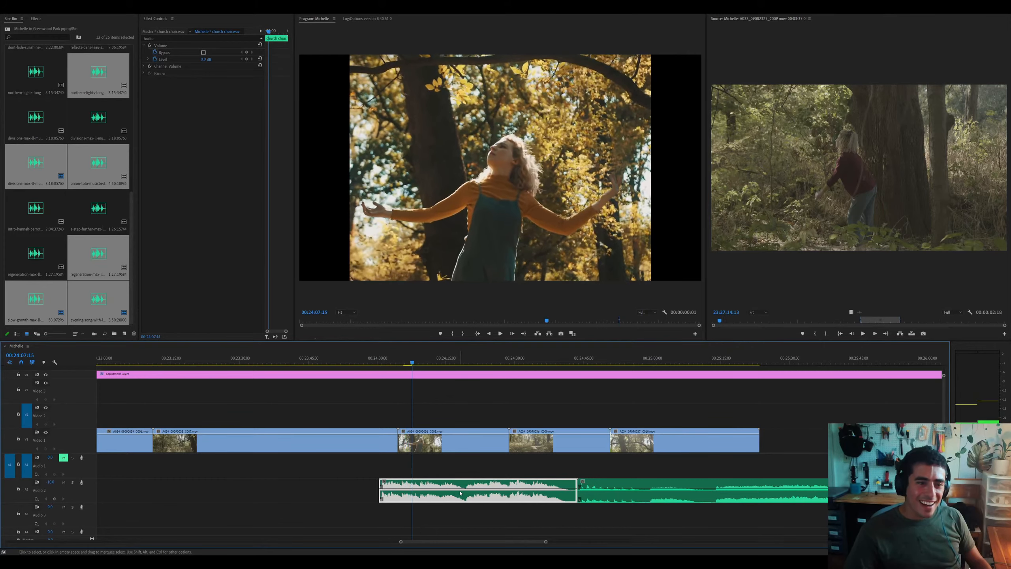
Delete the "church choir" clip, select the following "divisions" song and move the playhead to about 25:00
key("Delete")
left_click(613, 355)
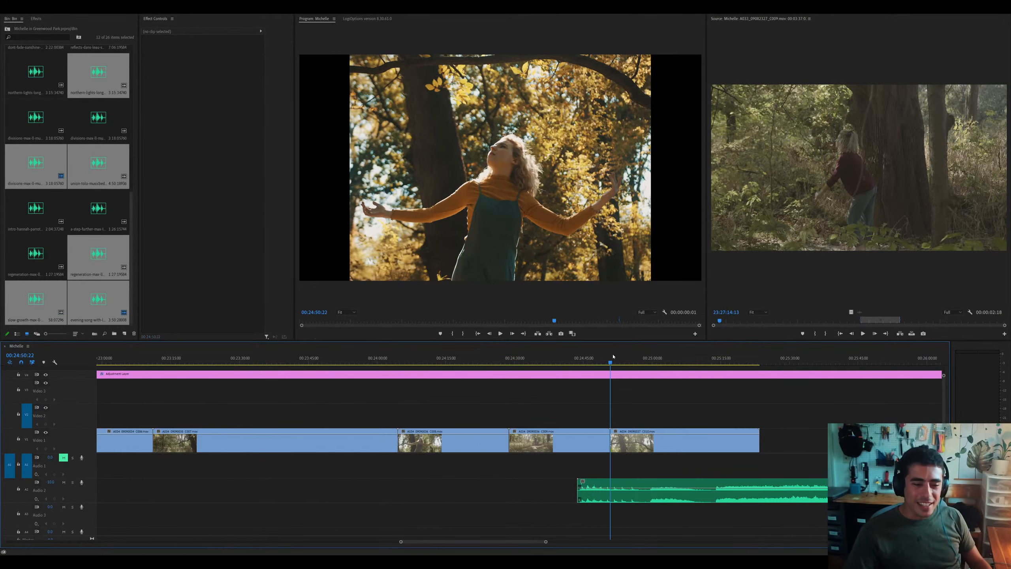
key("minus")
key("minus")
left_click(579, 496)
key("equal")
key("minus")
left_click(530, 362)
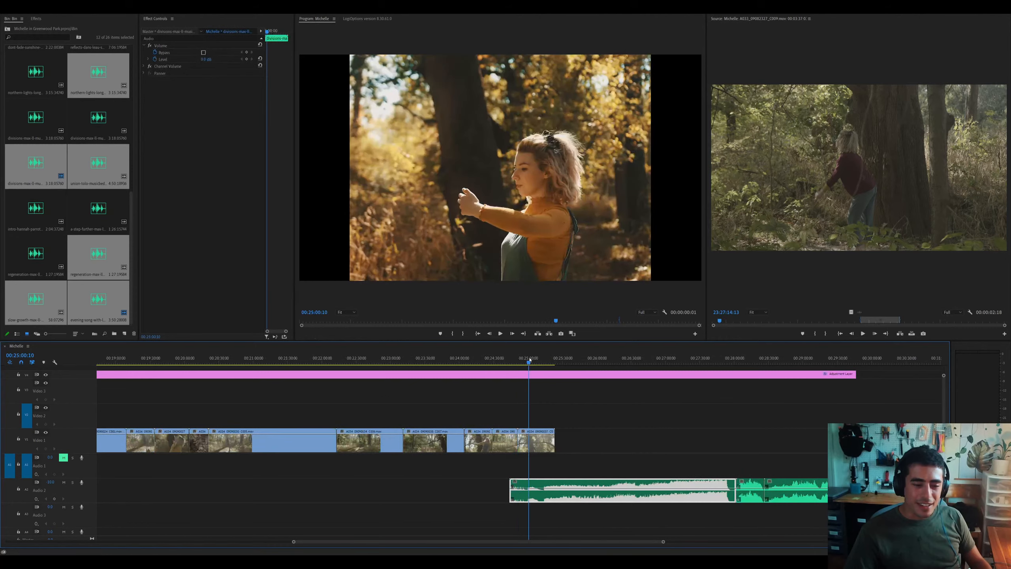
Audition the "divisions" song from about 25:05 and again from about 25:15
key("equal")
key("equal")
left_click(541, 360)
key("space")
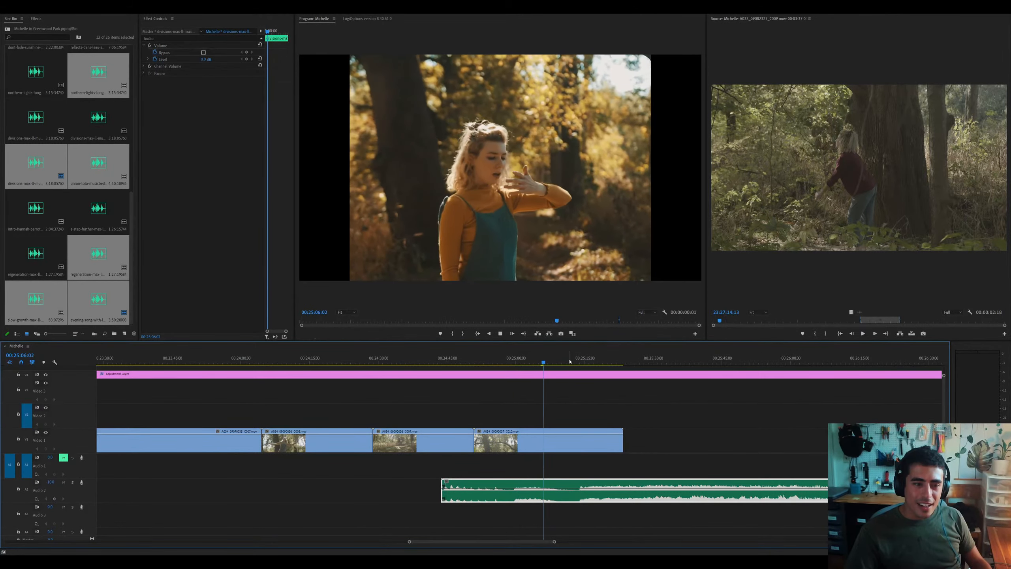
left_click(584, 361)
key("minus")
key("minus")
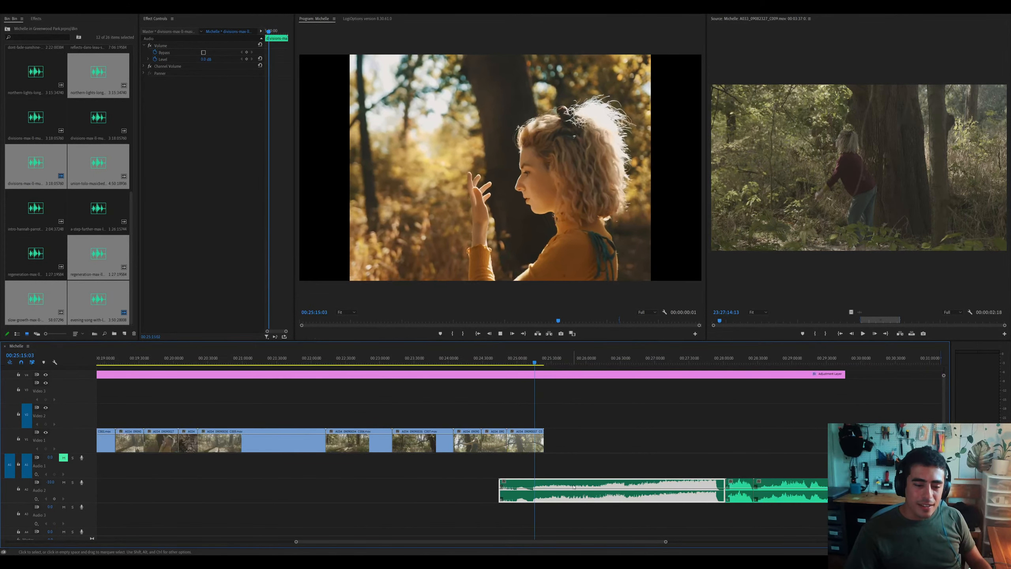
Delete the "divisions" clip, then bring the short song after it to the playhead, play it and delete it too
key("space")
key("Delete")
left_click(735, 501)
left_click_drag(734, 501, 544, 494)
key("space")
key("space")
key("Delete")
Move the next song to the end of the footage, audition it and delete it
left_click_drag(826, 498, 578, 493)
key("space")
key("equal")
key("minus")
key("minus")
key("minus")
key("Delete")
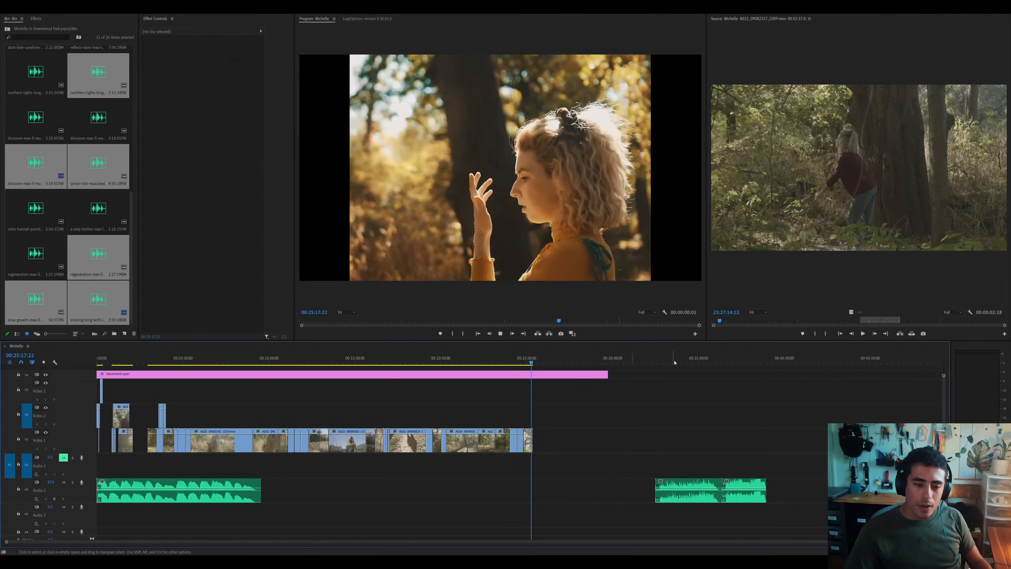
Audition the last two songs on the second audio track, from about 33:48 and 36:57
left_click(678, 361)
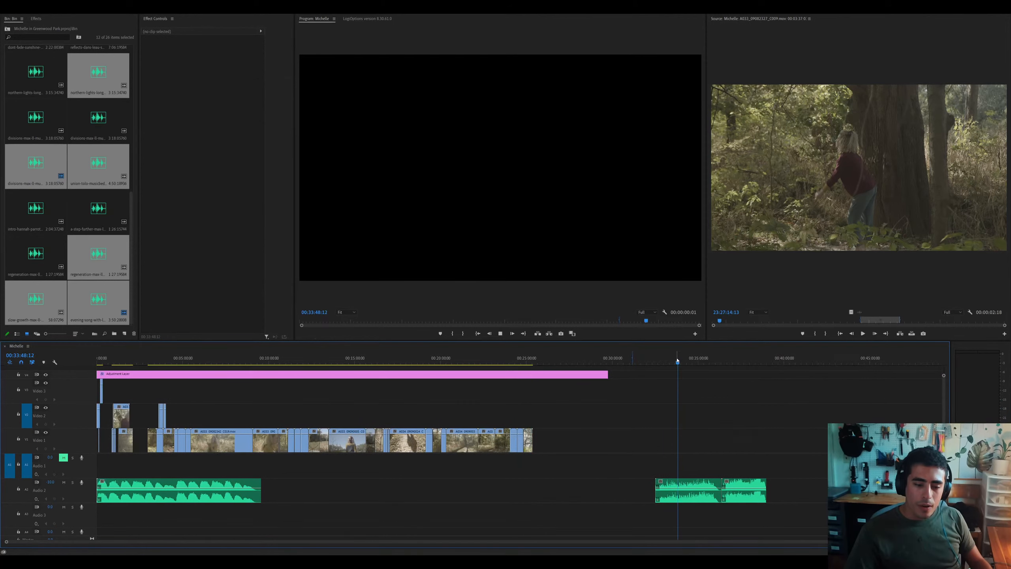
left_click(732, 358)
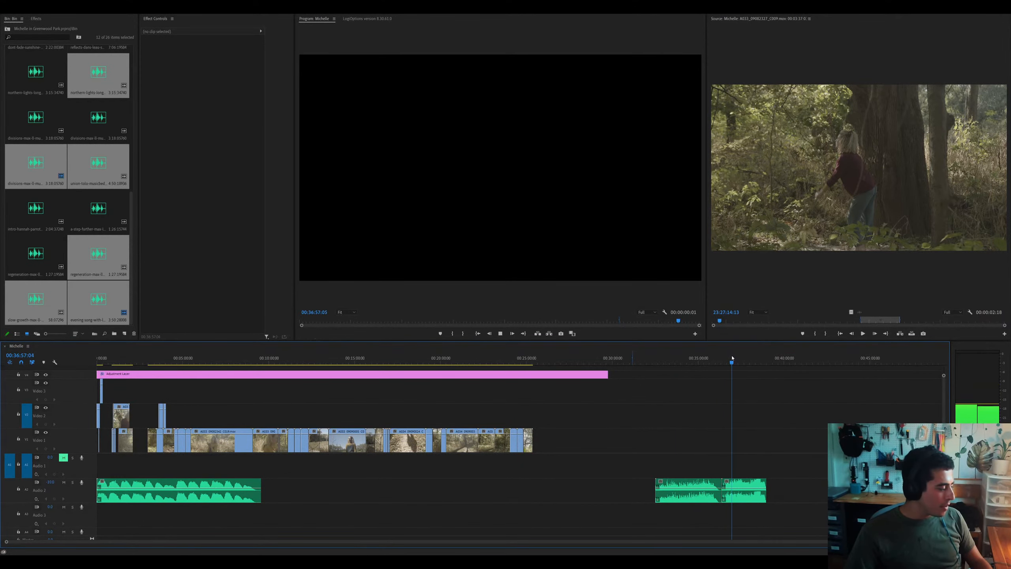
key("space")
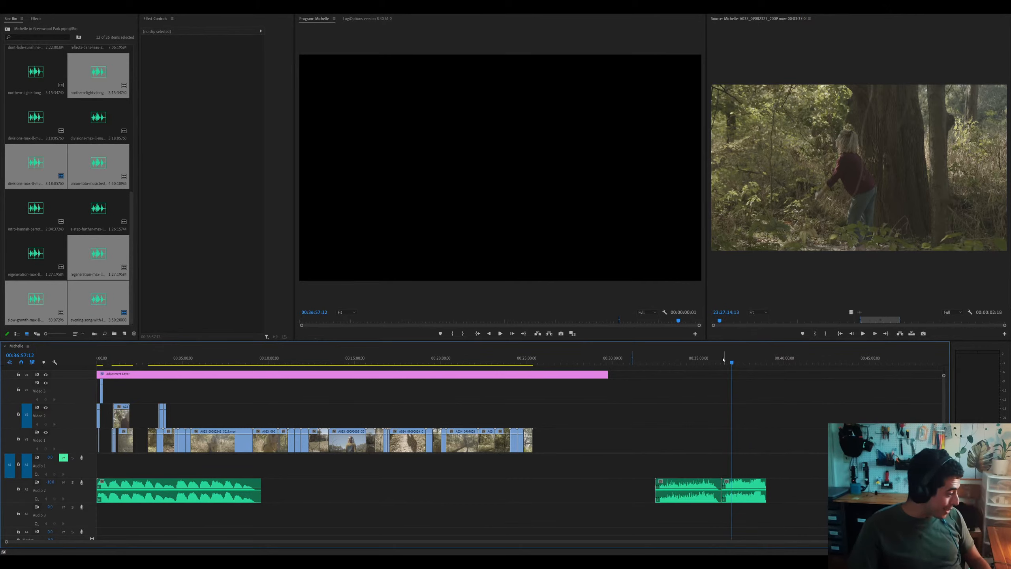
Delete the last two songs that sit past the end of the footage on the second audio track
left_click(740, 491)
left_click(715, 494)
key("Delete")
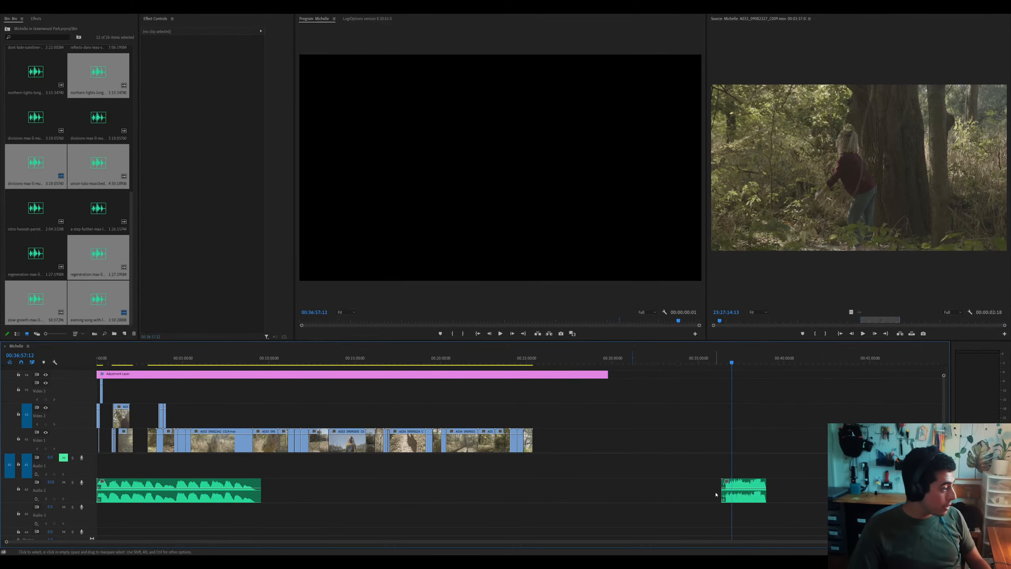
left_click(730, 494)
key("Delete")
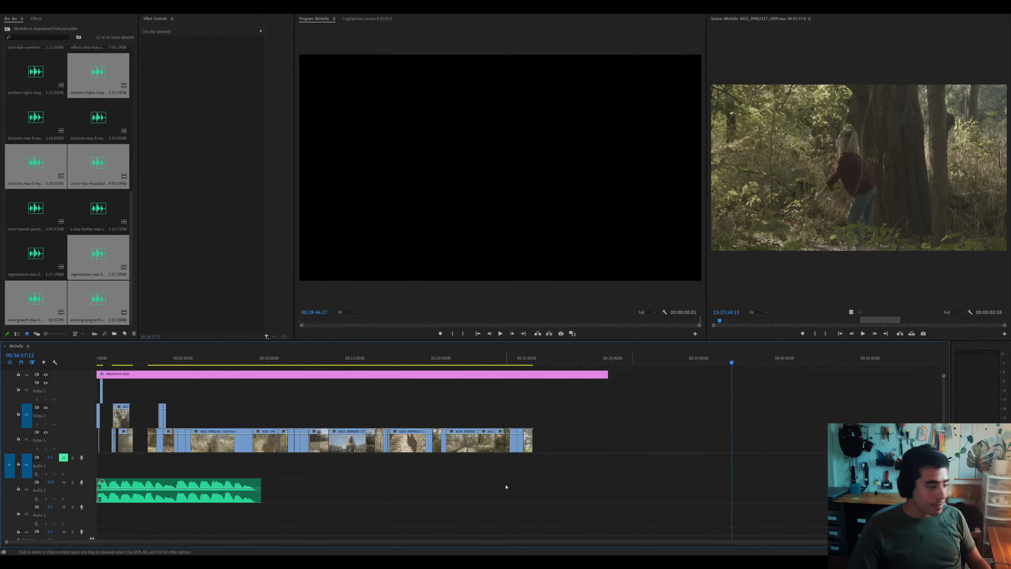
Go back to the sequence start and review the opening shots up to about 16 seconds
left_click_drag(119, 358, 97, 358)
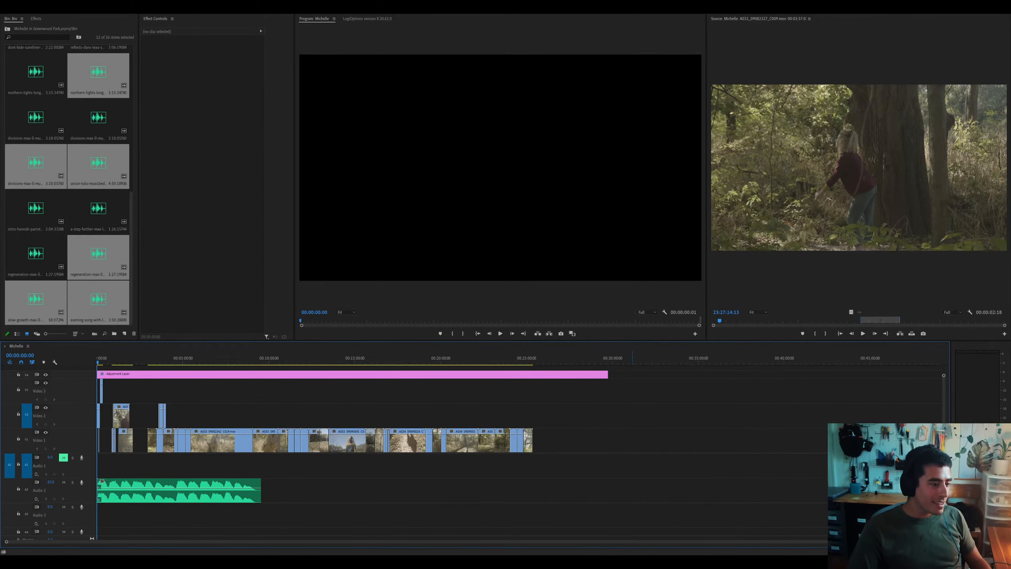
key("equal")
key("equal")
key("equal")
key("equal")
key("equal")
left_click(143, 423)
key("equal")
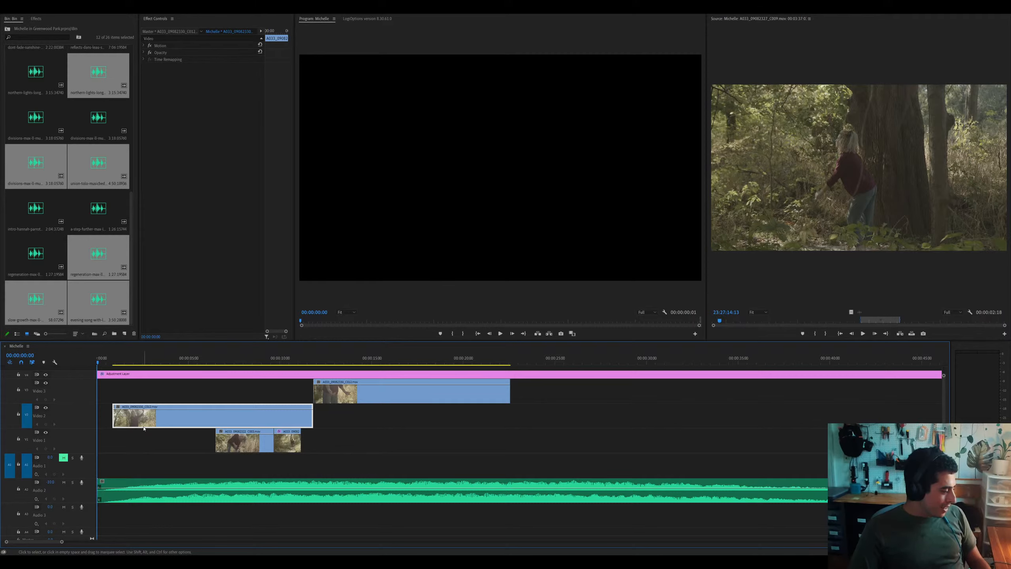
key("equal")
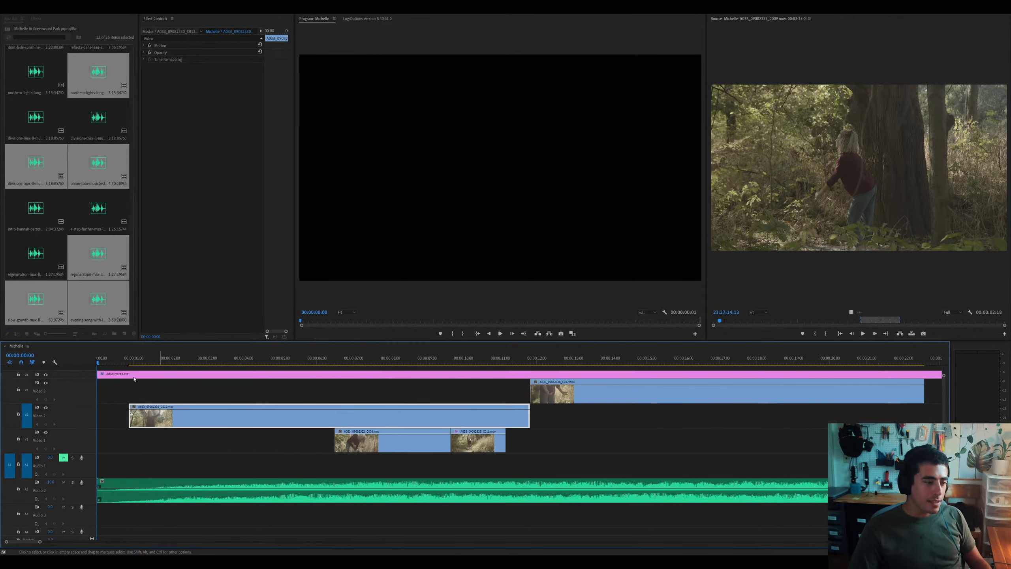
key("Down")
key("minus")
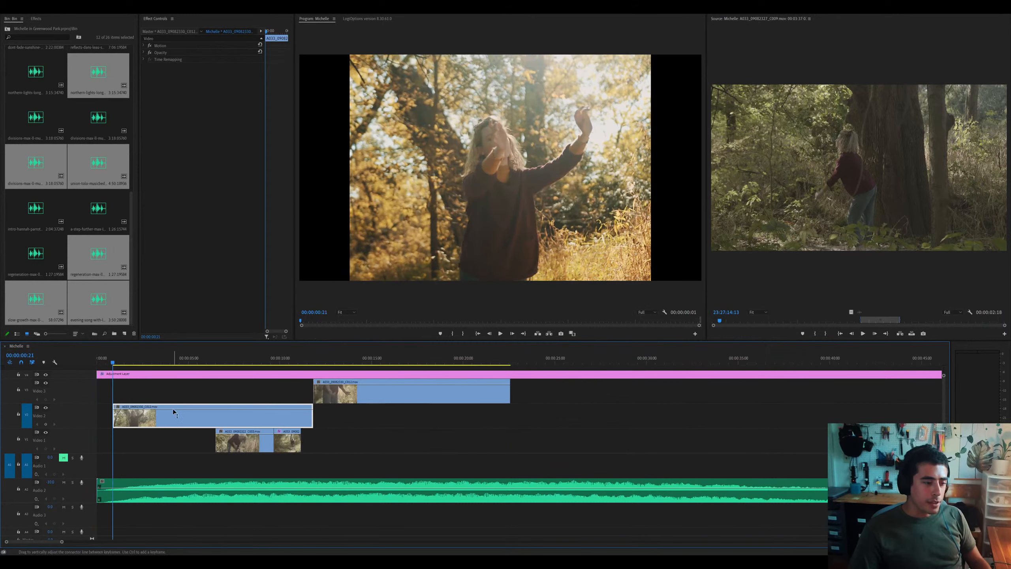
left_click_drag(179, 362, 225, 364)
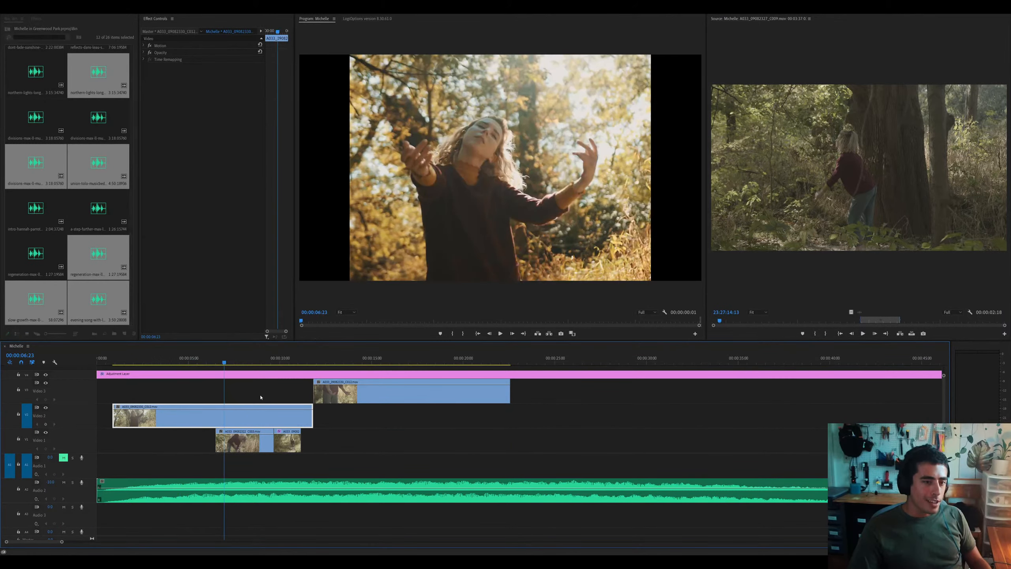
left_click(210, 361)
key("equal")
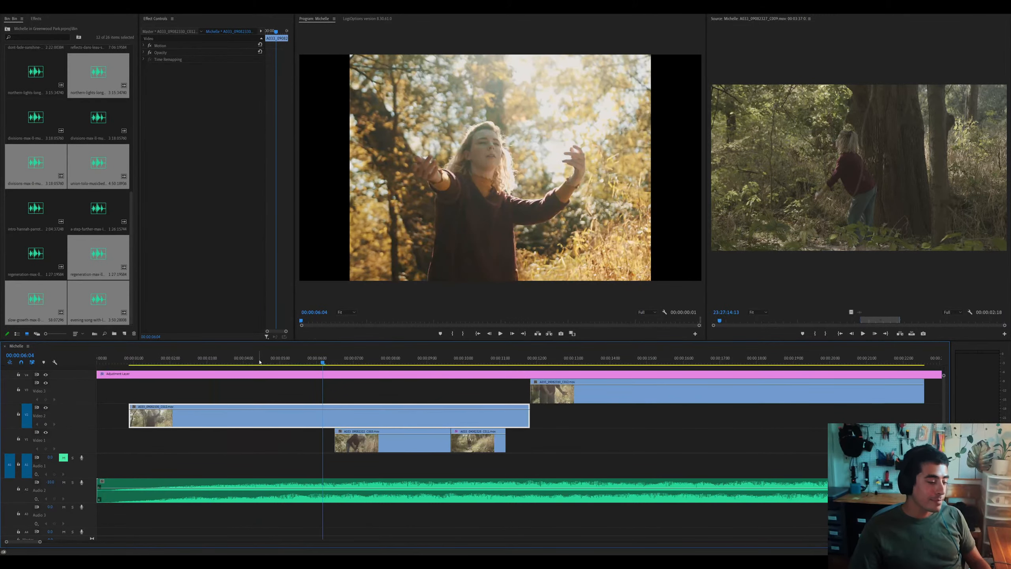
left_click(701, 356)
Rearrange the opening clips so both long shots are on the lowest video track and the two short clips are on the track above
key("minus")
left_click_drag(416, 393, 412, 418)
left_click_drag(308, 456, 247, 392)
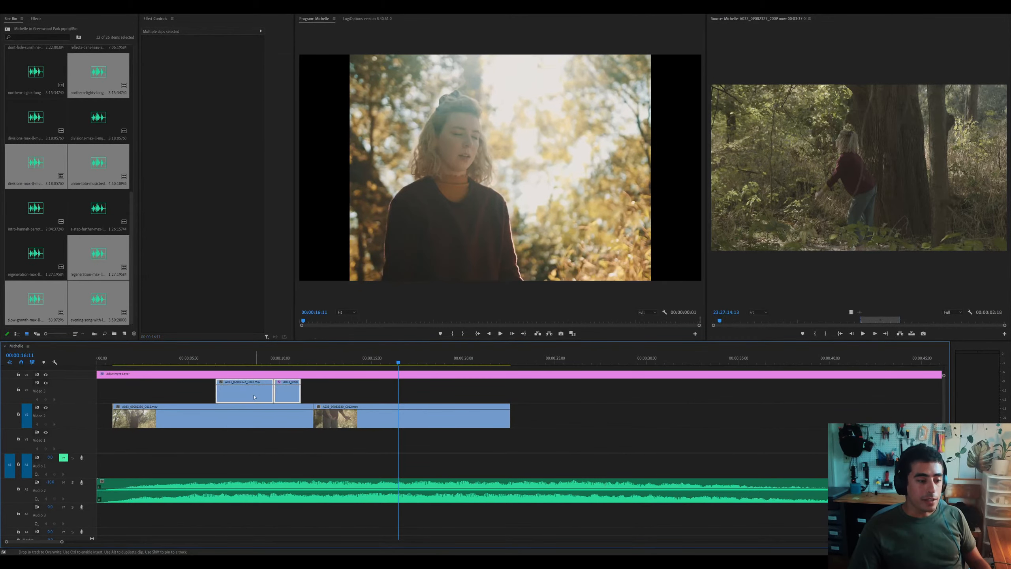
left_click_drag(359, 429, 358, 439)
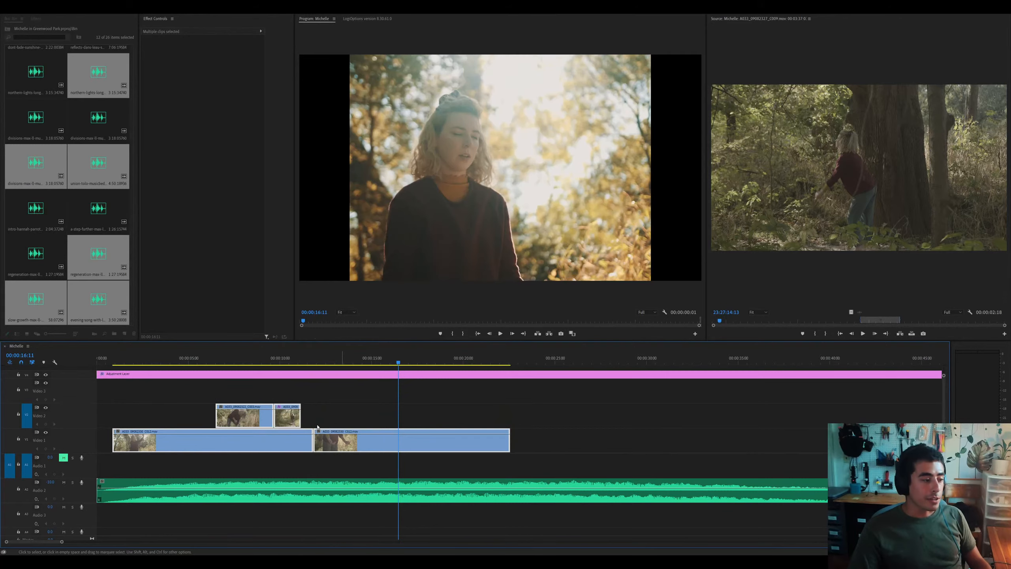
Check the rearranged opening around 5 to 6 seconds, and play it with the music from the start
left_click(199, 363)
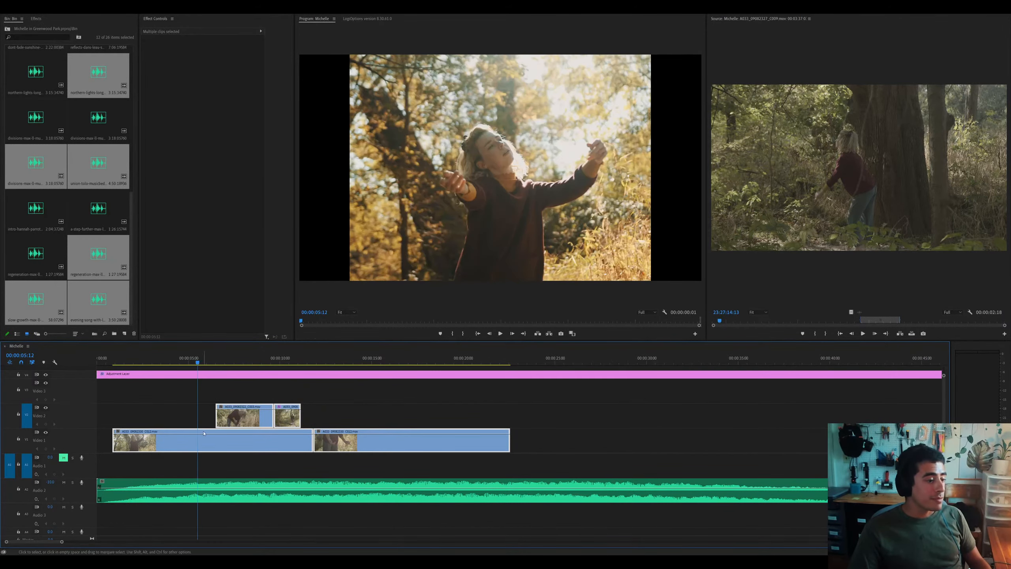
key("d")
key("equal")
left_click(322, 360)
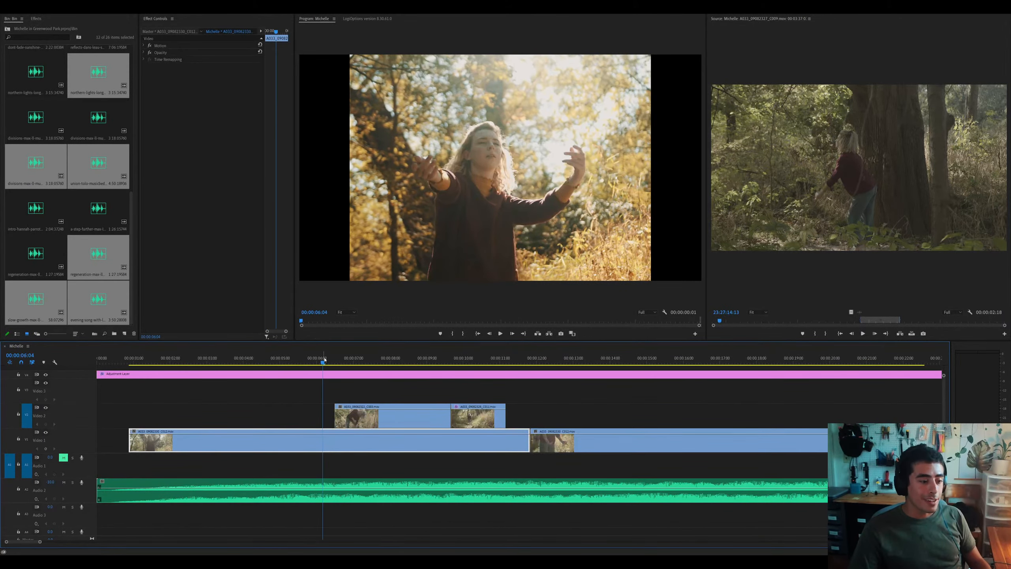
key("minus")
left_click(97, 360)
key("equal")
key("space")
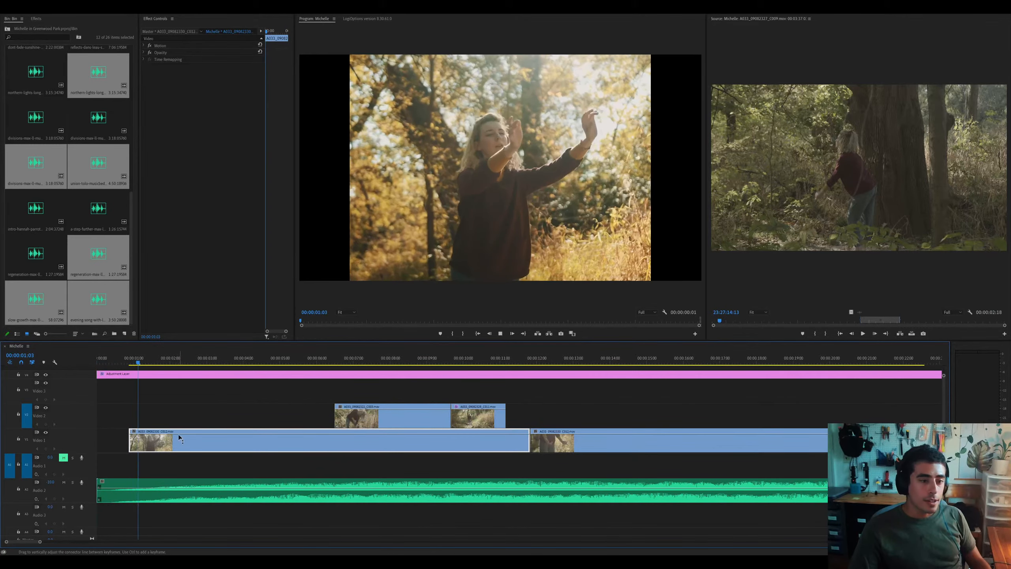
key("minus")
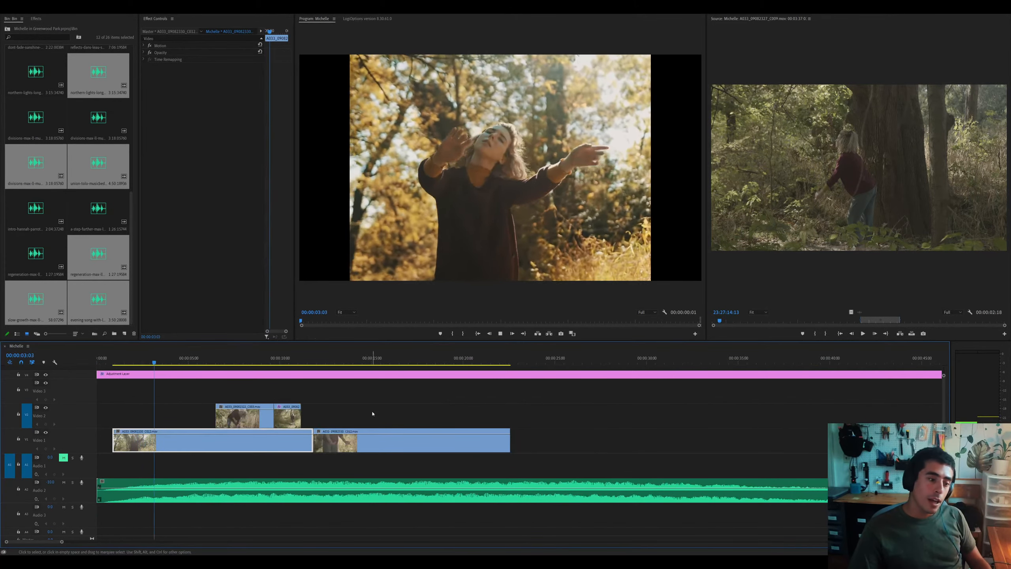
Move the two short clips to about 27 seconds and the second long shot to about 32 seconds, extending the opening shot up to it
left_click_drag(350, 400, 637, 400)
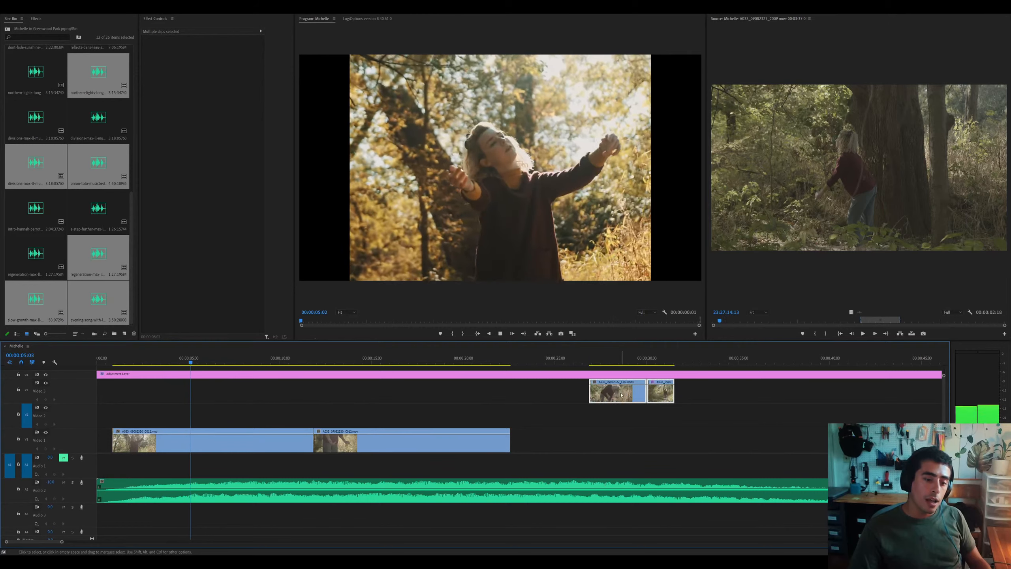
key("alt+Down")
left_click(440, 441)
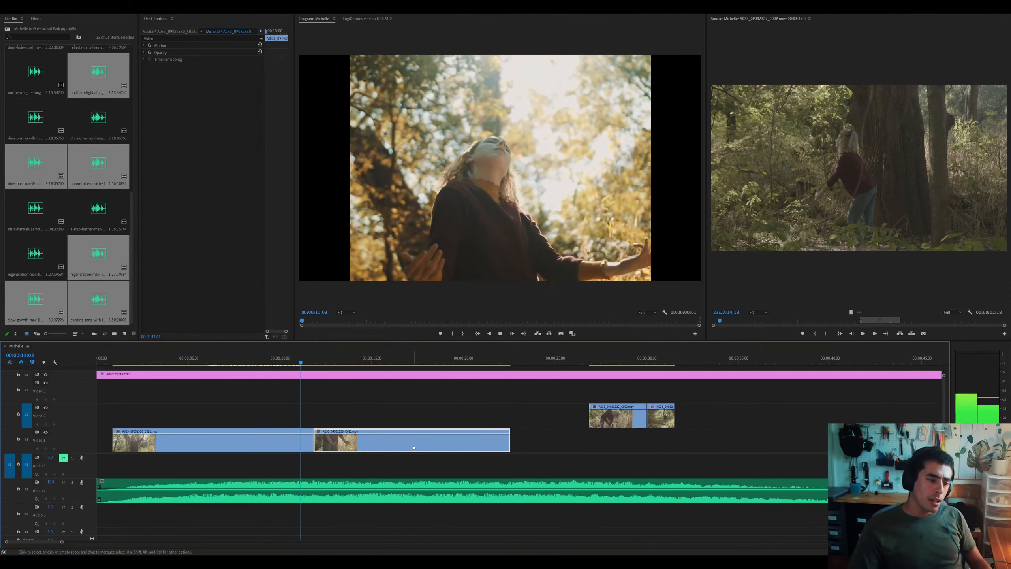
left_click_drag(413, 447, 757, 441)
left_click_drag(313, 445, 718, 451)
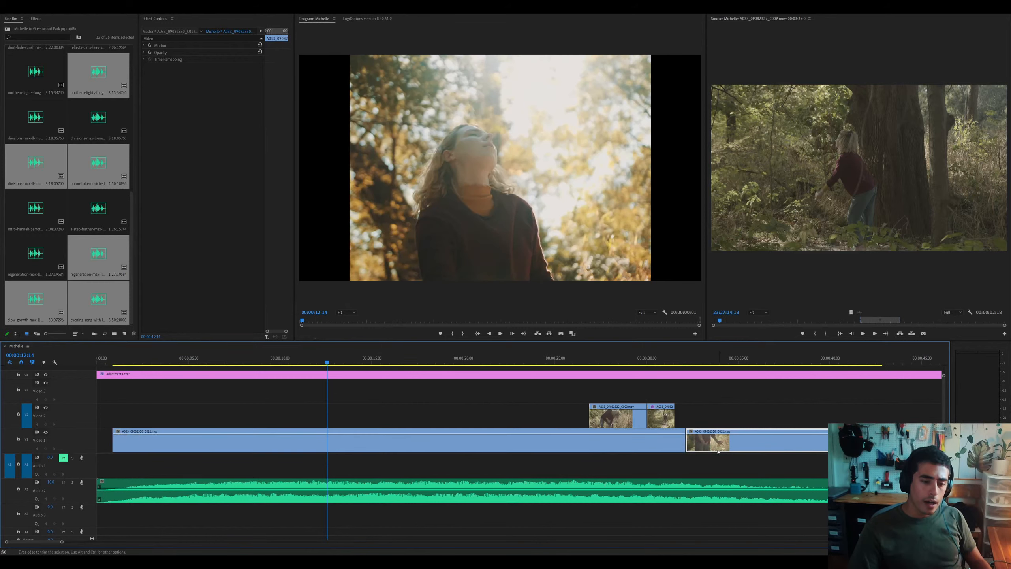
Cut the opening shot at about 14 seconds, delete the remainder and move the second long shot up against the cut
key("space")
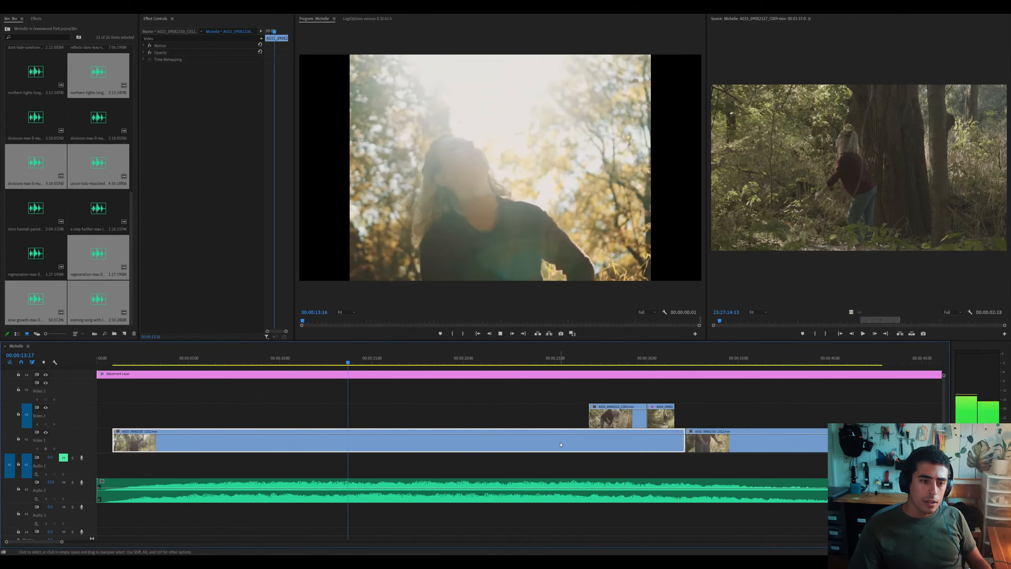
key("space")
key("ctrl+k")
left_click(561, 445)
key("Delete")
left_click_drag(699, 441, 364, 433)
Play across the cut into the second long shot, and examine more of that shot's source footage
left_click(335, 361)
key("space")
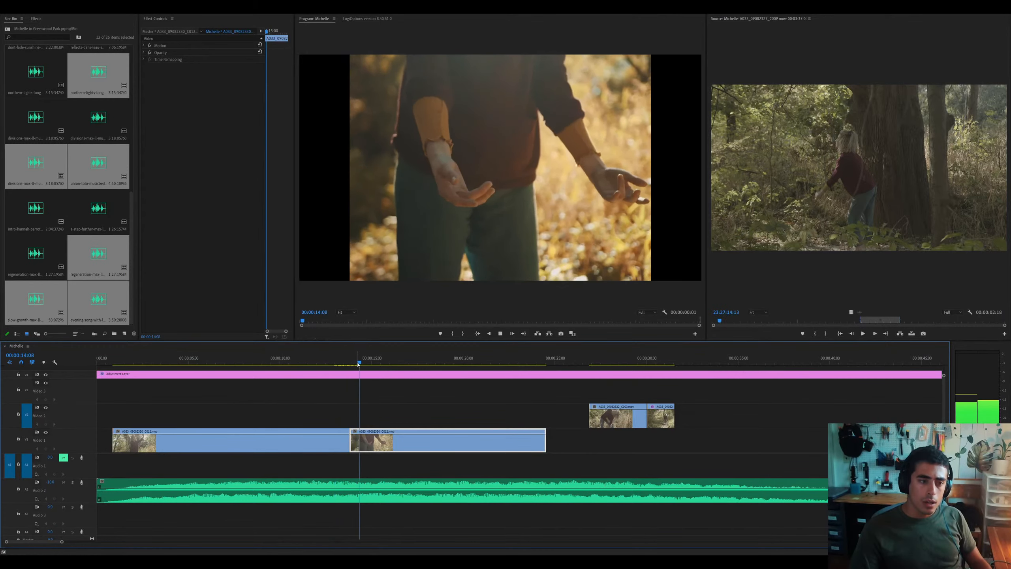
left_click_drag(435, 361, 482, 360)
key("space")
double_click(502, 444)
key("minus")
key("minus")
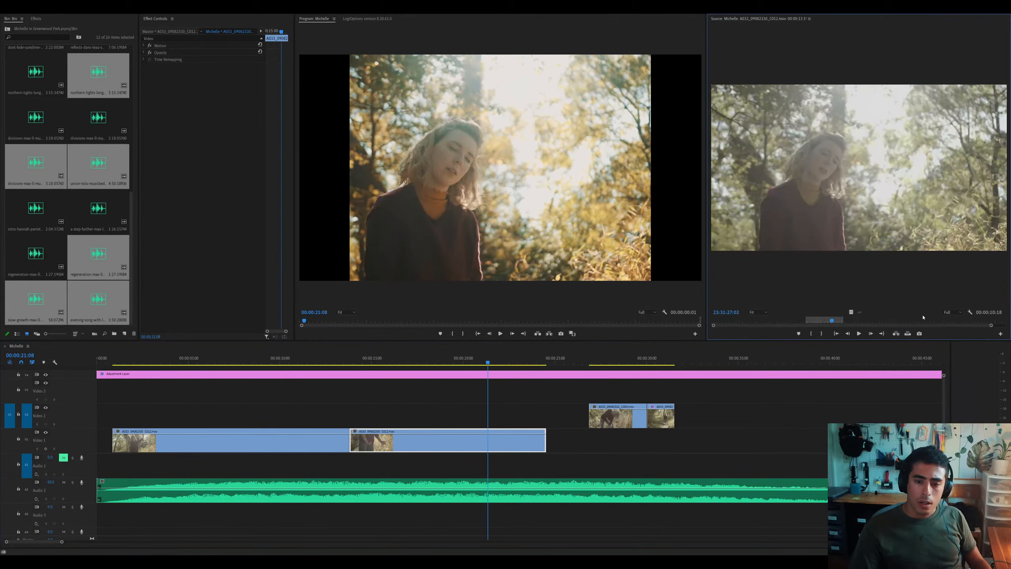
left_click_drag(895, 322, 862, 320)
left_click(341, 358)
key("space")
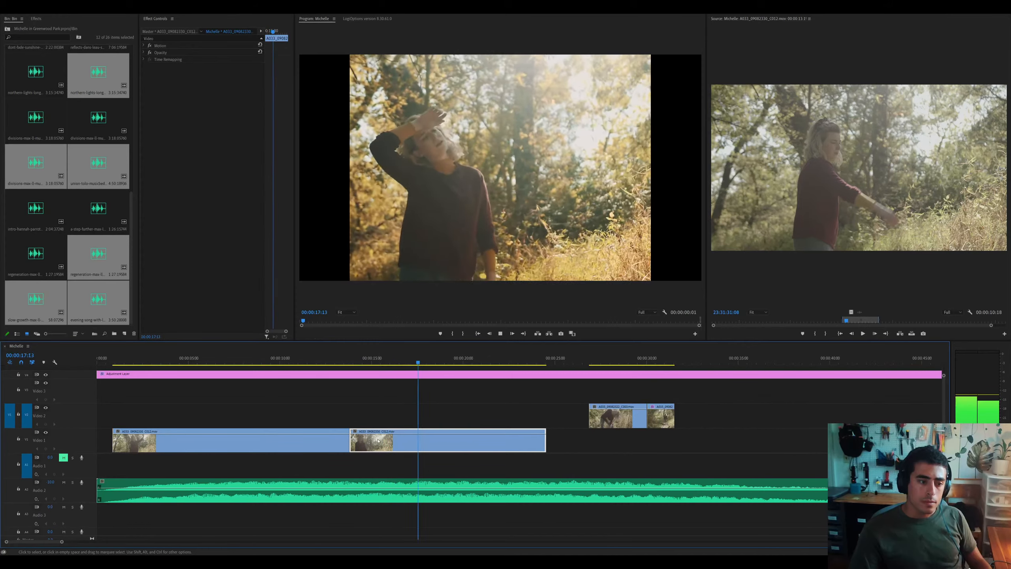
Extend the second long shot to the next clip at about 52 seconds and move the two short clips to about 45 seconds
key("minus")
left_click_drag(326, 443, 577, 442)
left_click(379, 415)
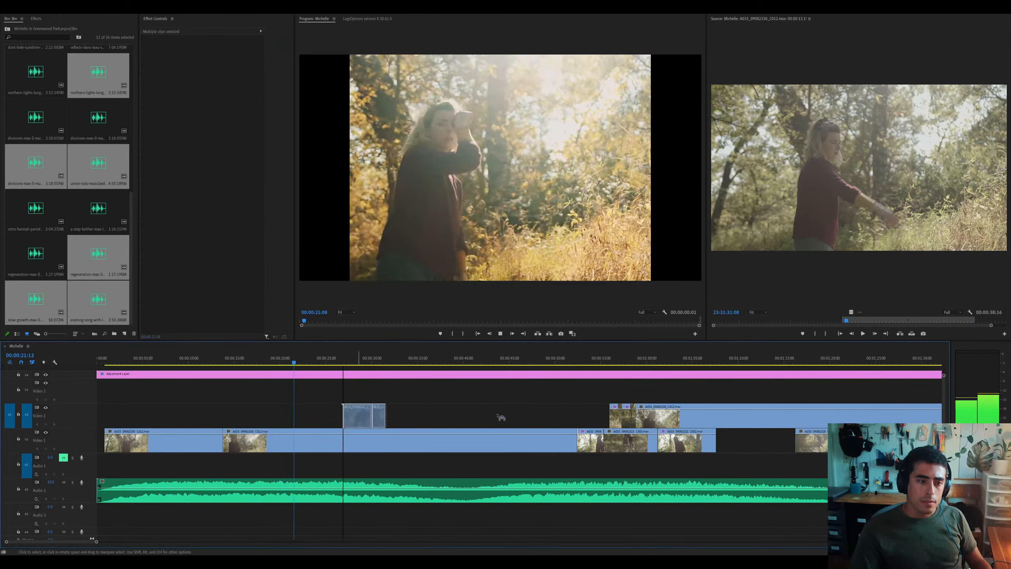
left_click_drag(378, 415, 550, 415)
Cut the extended second shot at 00:00:25:13
left_click(484, 440)
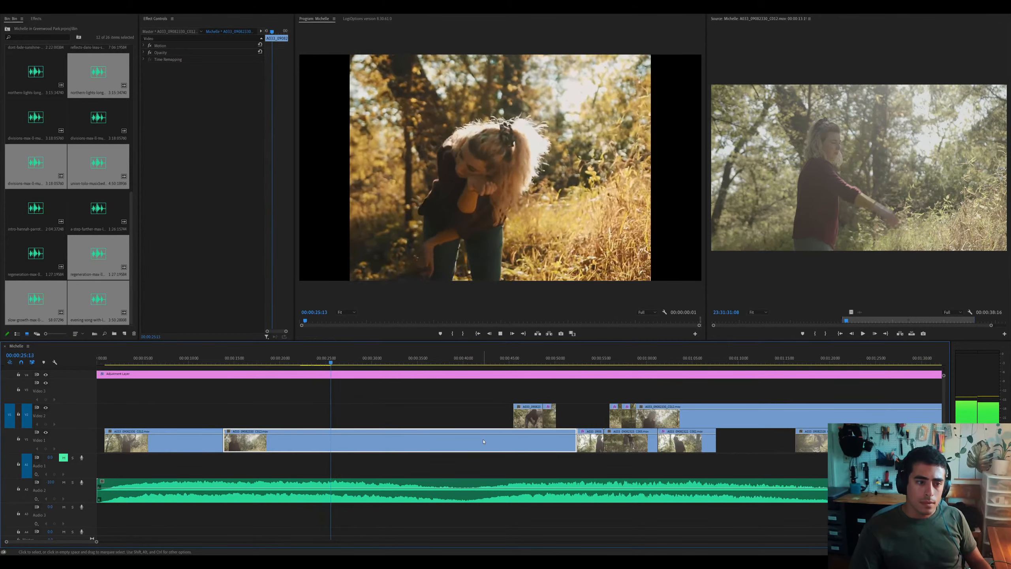
key("=")
left_click(498, 361)
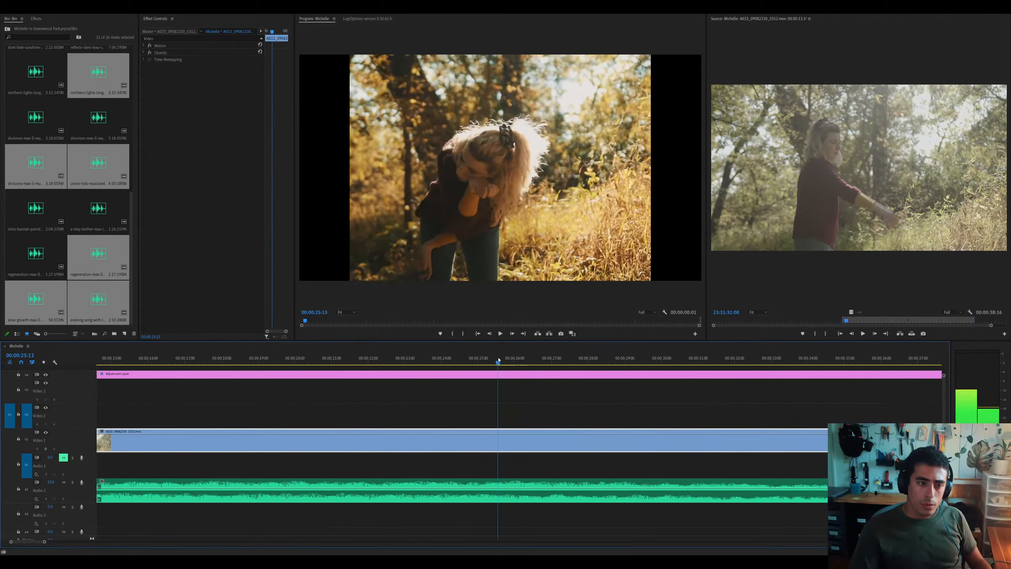
key("ctrl+k")
Cut the remaining footage again at 00:00:34:13, delete the section before that cut and move the rest back to close the gap
key("minus")
left_click_drag(568, 361, 589, 360)
left_click(622, 444)
key("space")
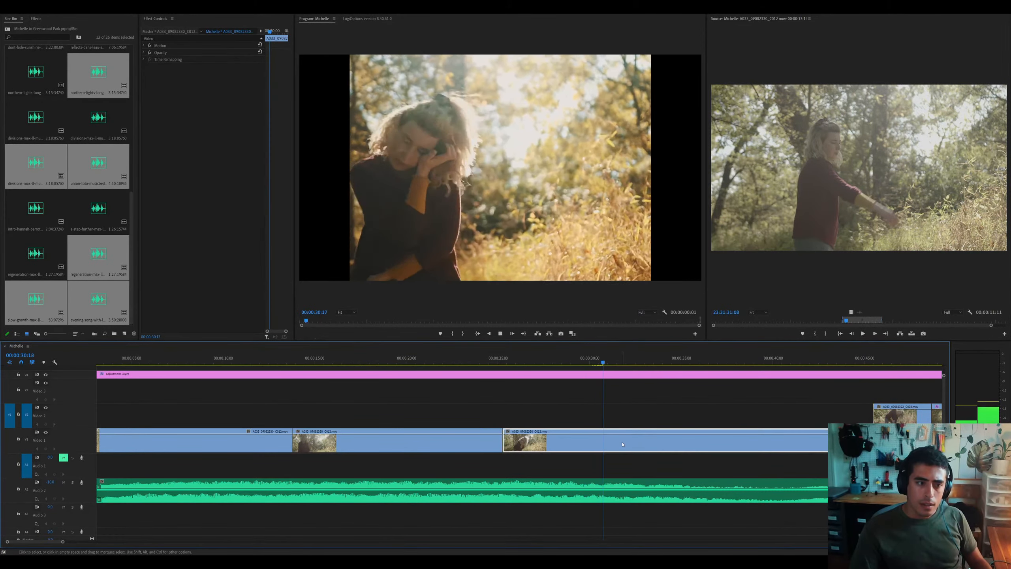
mouse_move(657, 359)
left_mouse_down()
mouse_move(700, 361)
mouse_move(672, 365)
left_mouse_up()
left_click(696, 459)
left_click(696, 448)
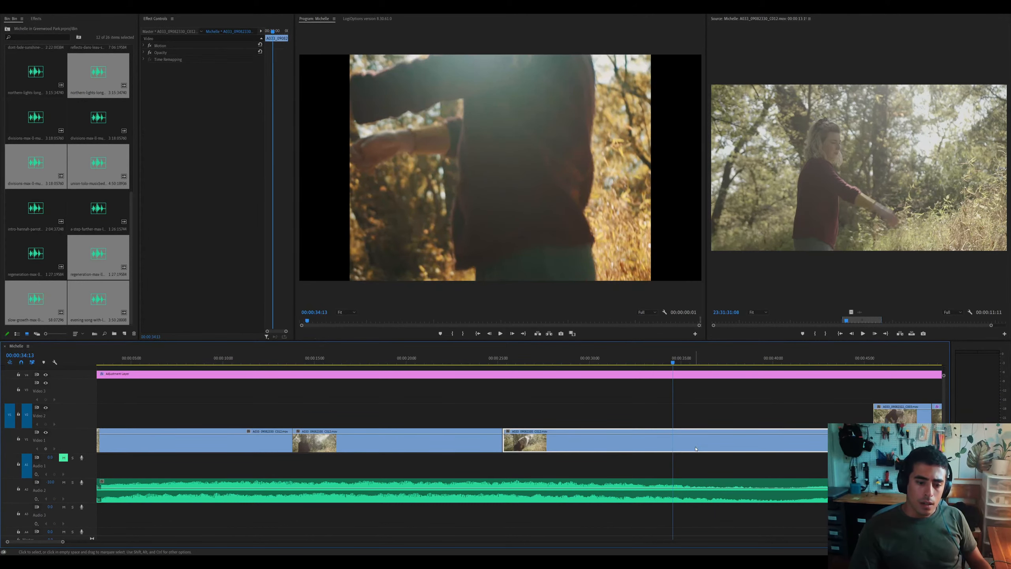
key("ctrl+k")
key("Delete")
left_click_drag(697, 447, 527, 441)
Play the transition at about 25 seconds with the music and judge the footage that follows up to about 35 seconds
left_click(493, 362)
key("space")
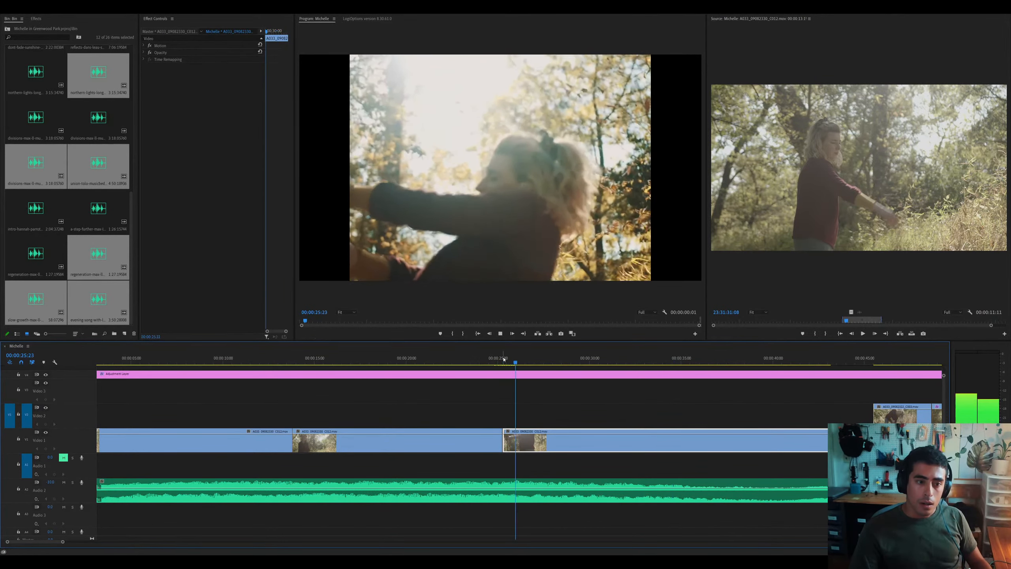
left_click(583, 361)
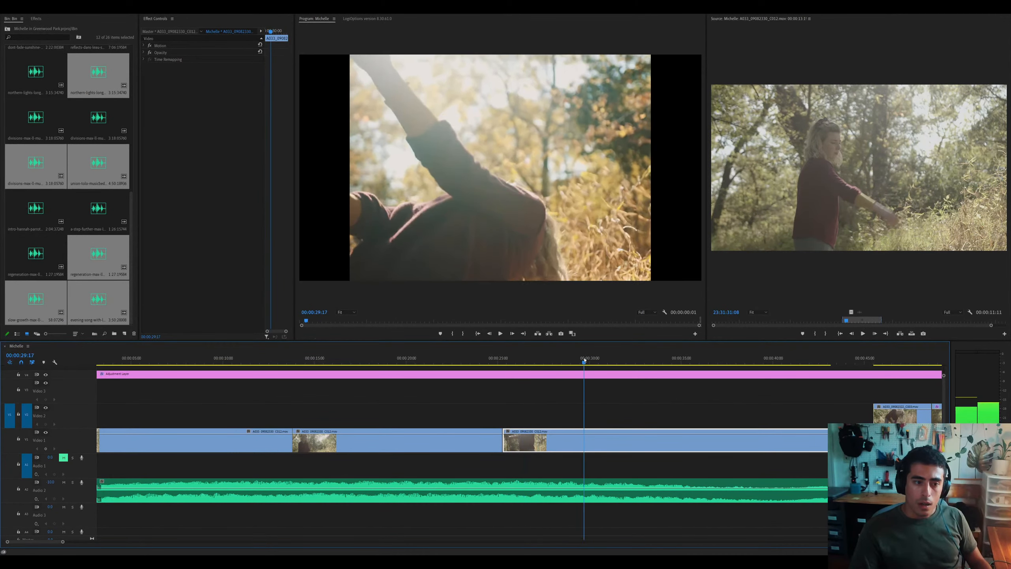
left_click(541, 362)
key("space")
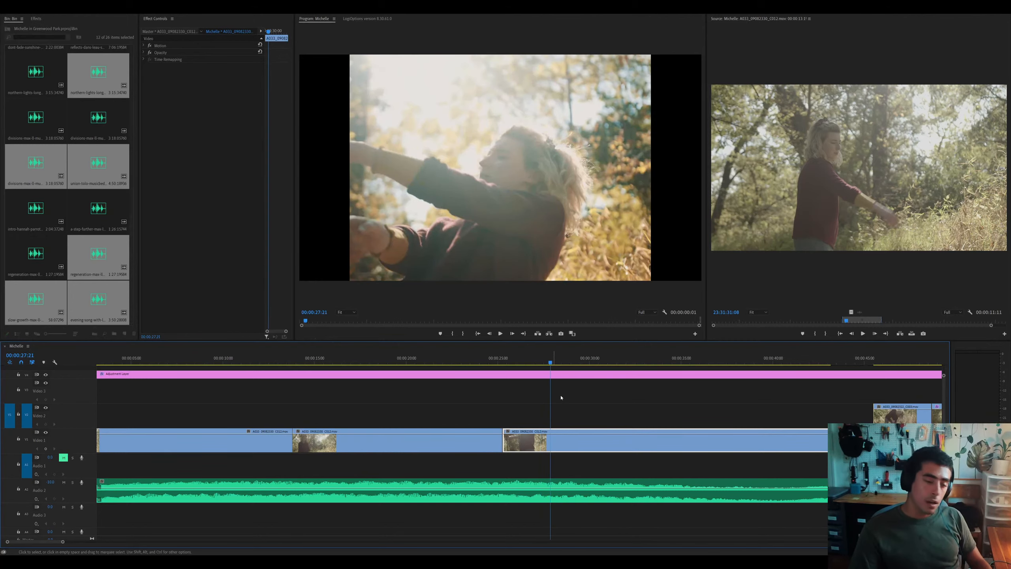
key("space")
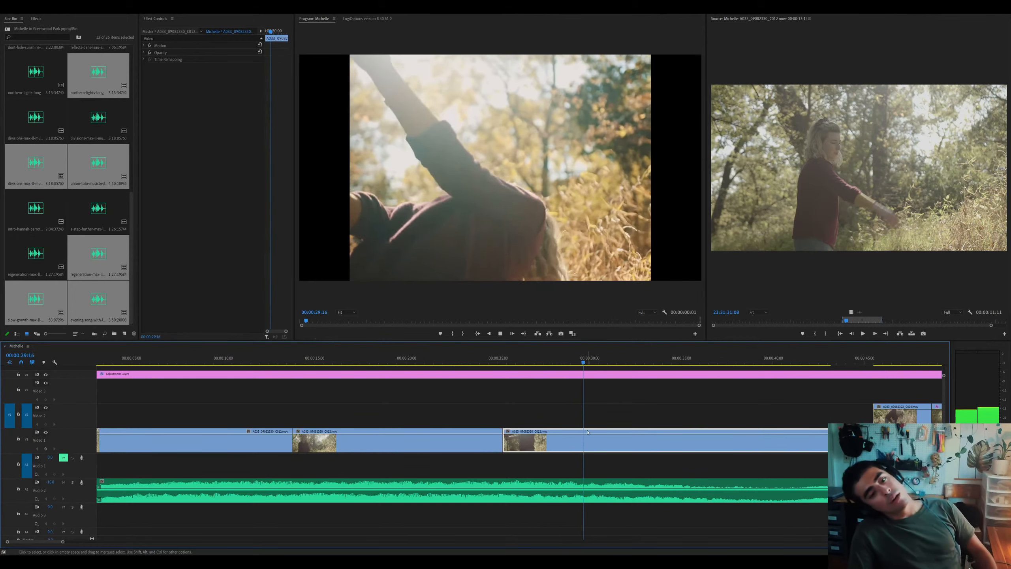
scroll(584, 433, "right", 2)
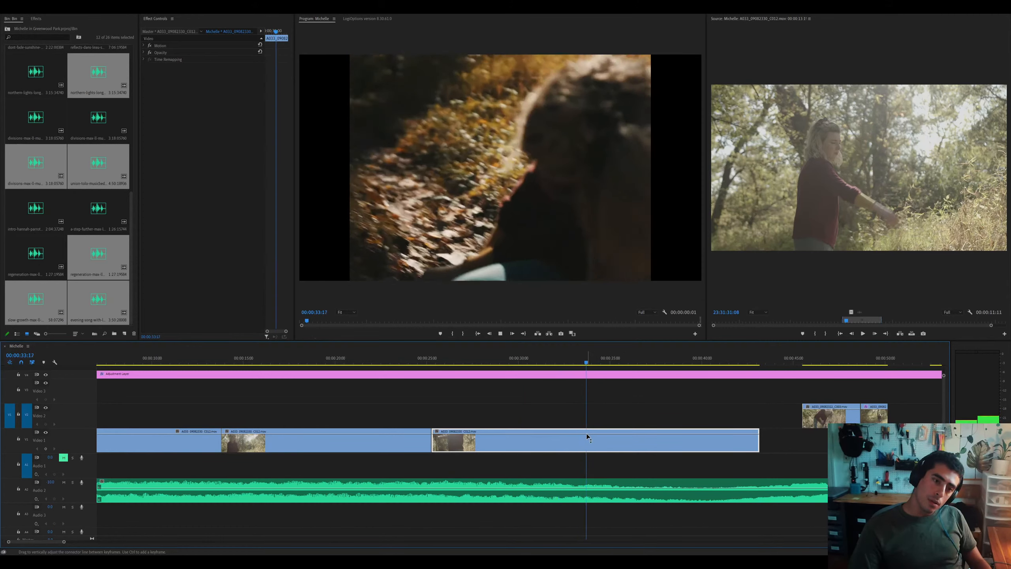
key("space")
left_click_drag(632, 362, 450, 376)
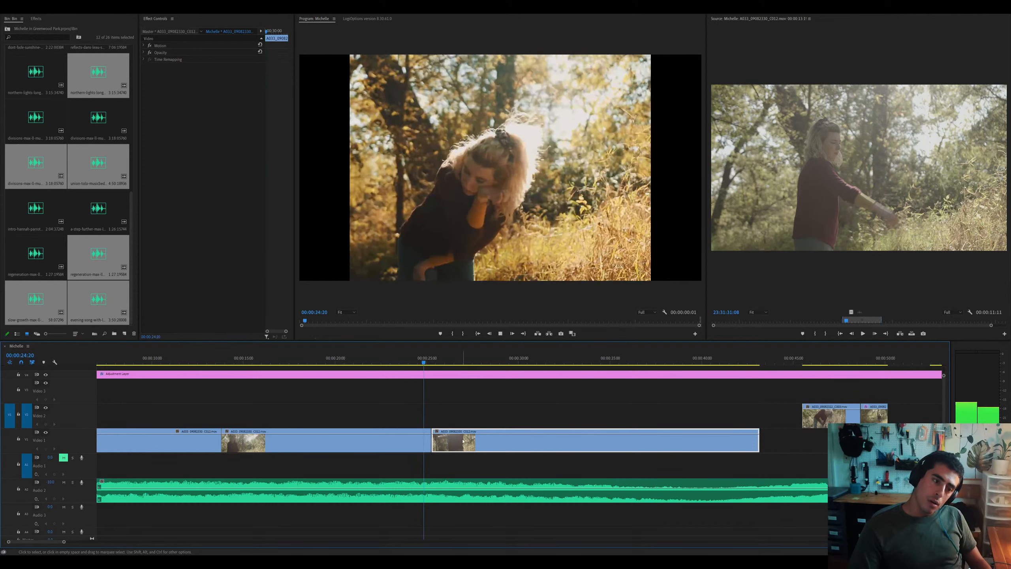
Delete the section following the second shot, and extend the start of the first short clip back to about 26.5 seconds
key("Delete")
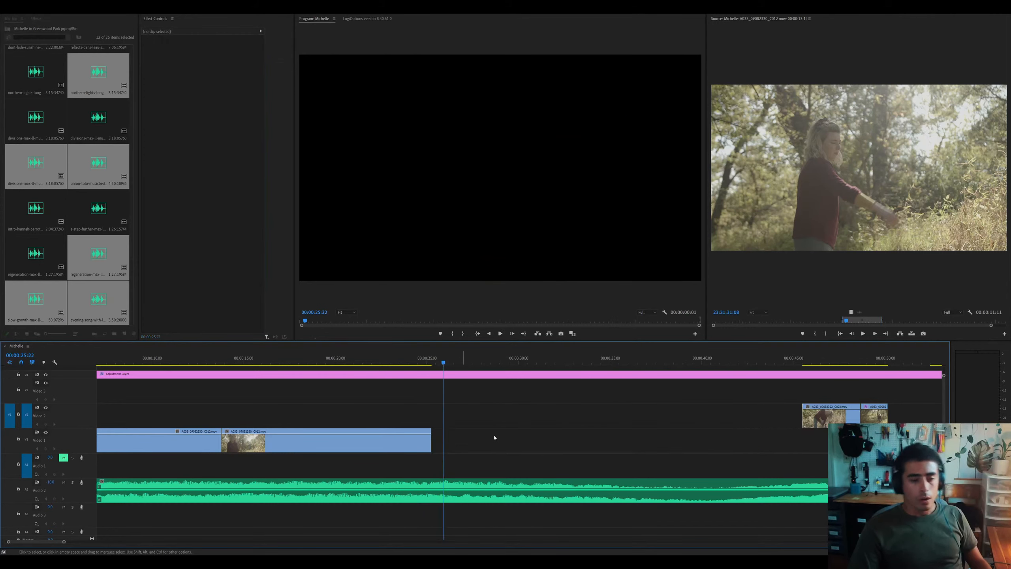
key("backslash")
mouse_move(517, 356)
left_mouse_down()
mouse_move(495, 358)
mouse_move(504, 358)
left_mouse_up()
left_click_drag(514, 416, 341, 416)
Play the shot that starts at about 26.5 seconds and locate its source clip in the project bin
left_click_drag(382, 357, 339, 358)
key("space")
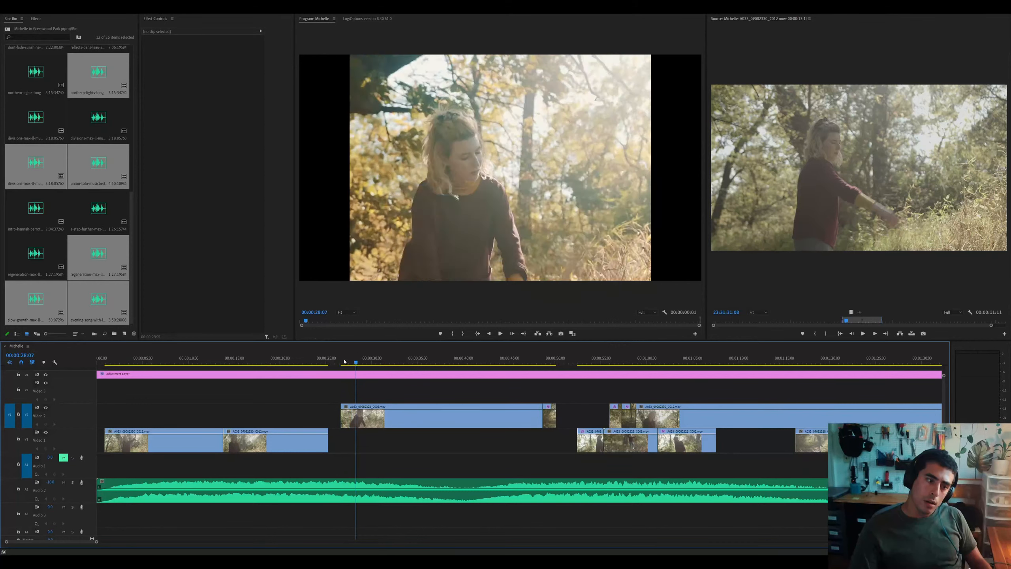
key("space")
left_click(362, 423)
key("=")
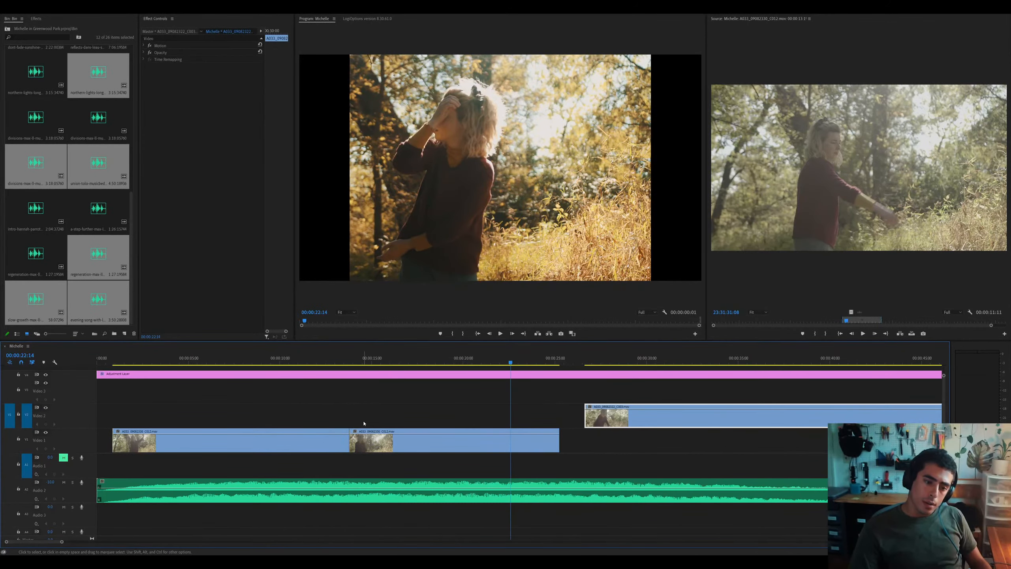
key("-")
key("shift+f")
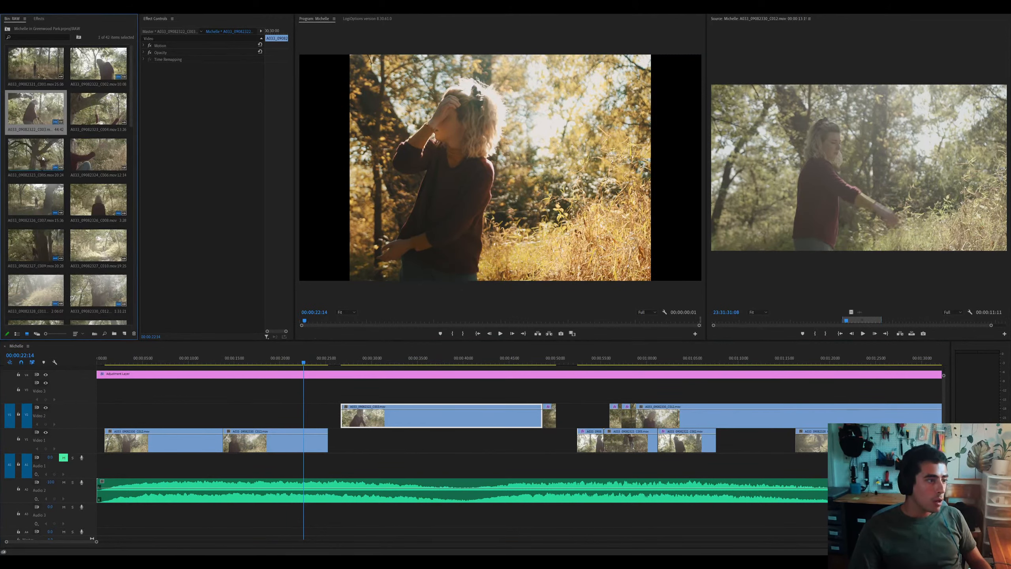
key("grave")
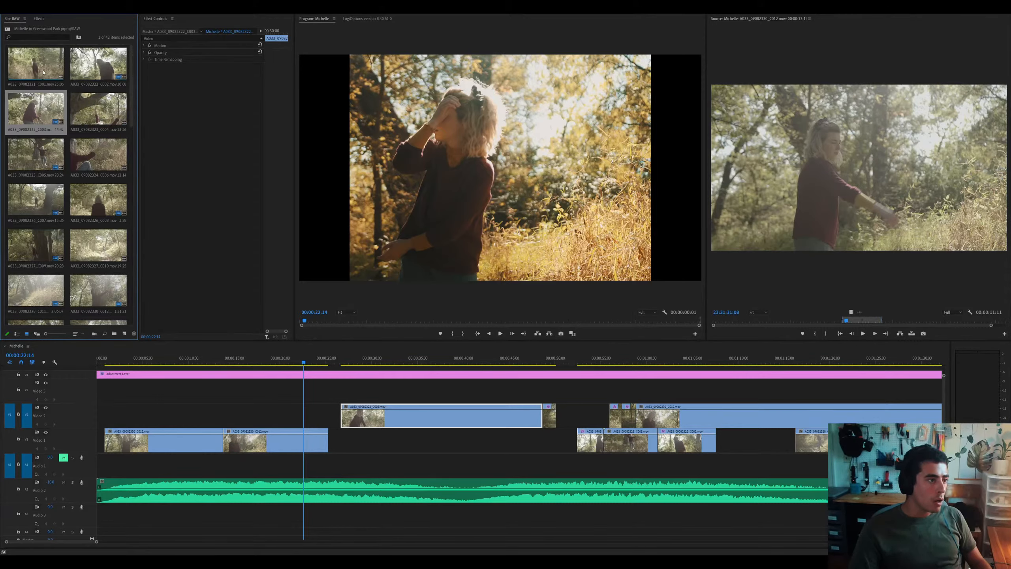
Survey the full timeline of remaining shots and play the footage from about 47 seconds with the music
left_click(422, 440)
key("minus")
key("minus")
key("minus")
key("minus")
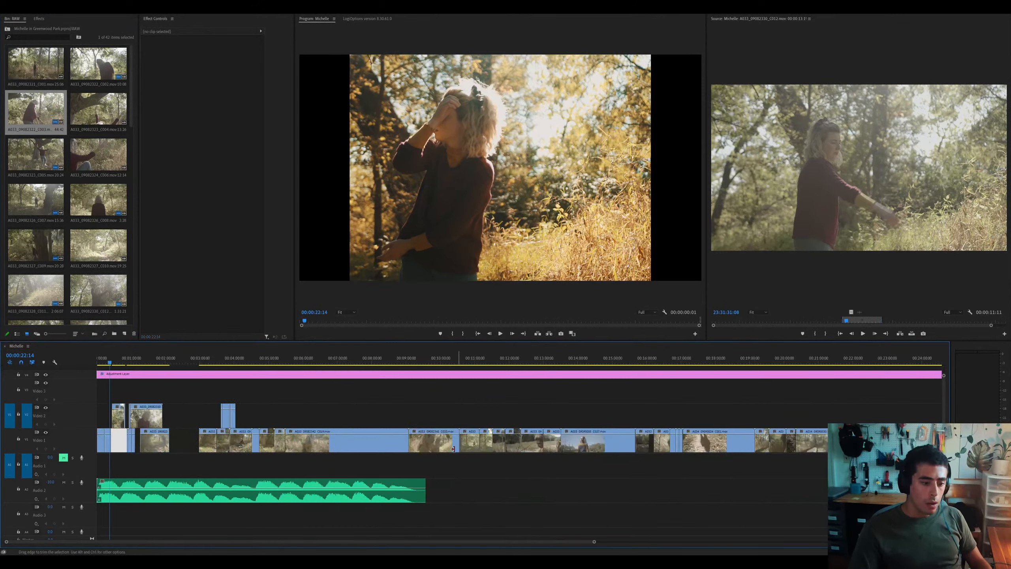
key("equal")
key("equal")
key("equal")
left_click(312, 361)
key("space")
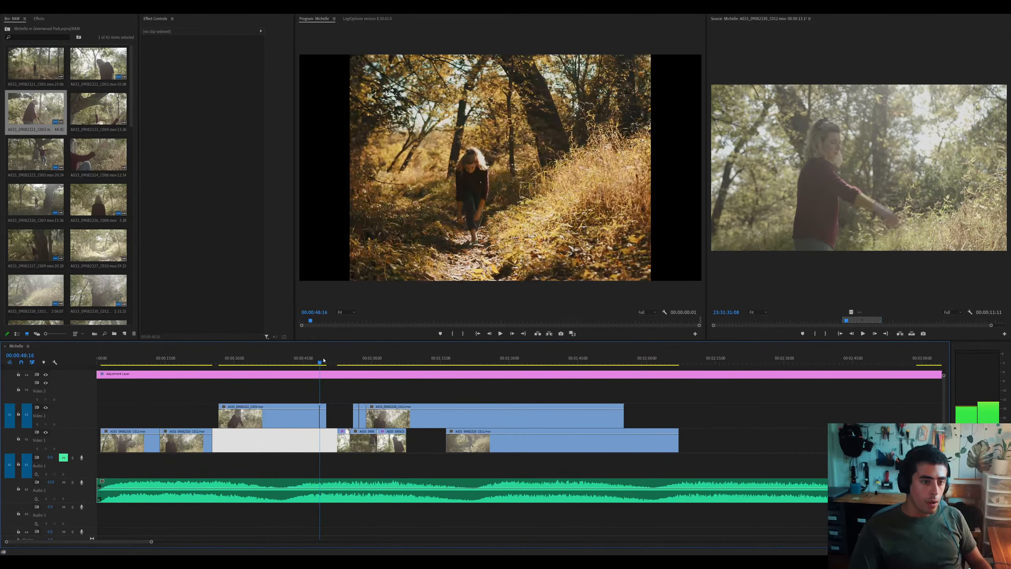
Move the Video 2 shot starting at about 26.5 seconds and the short clip after it down onto Video 1
key("equal")
left_click_drag(460, 399, 501, 437)
left_click(535, 414)
key("equal")
key("minus")
left_click(537, 362)
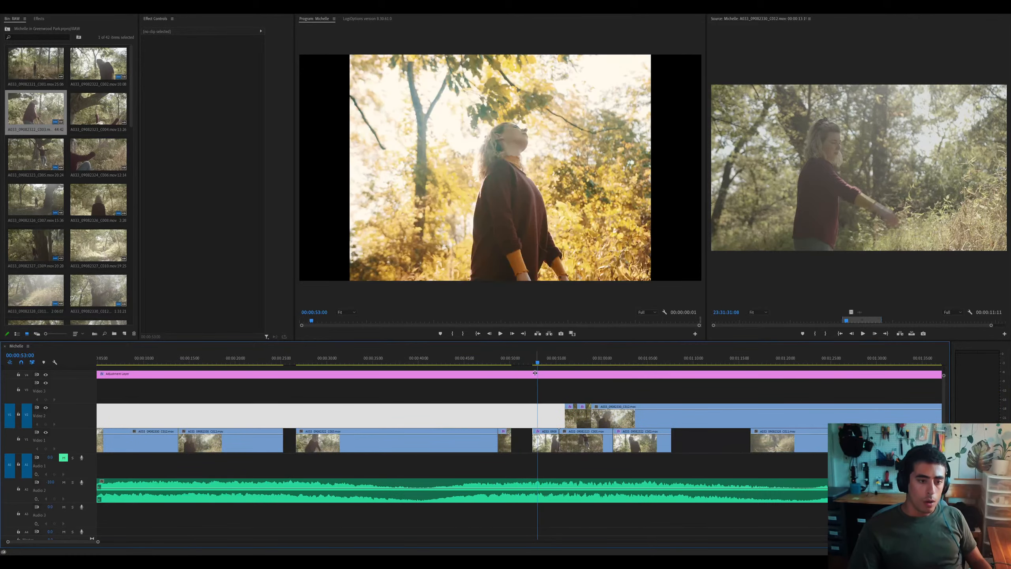
Ripple delete the Video 1 gap between about 50 and 52.5 seconds and skim the shots that follow
key("equal")
key("equal")
key("space")
left_click(471, 431)
key("Delete")
key("Delete")
left_click_drag(434, 360, 671, 364)
key("minus")
key("minus")
key("minus")
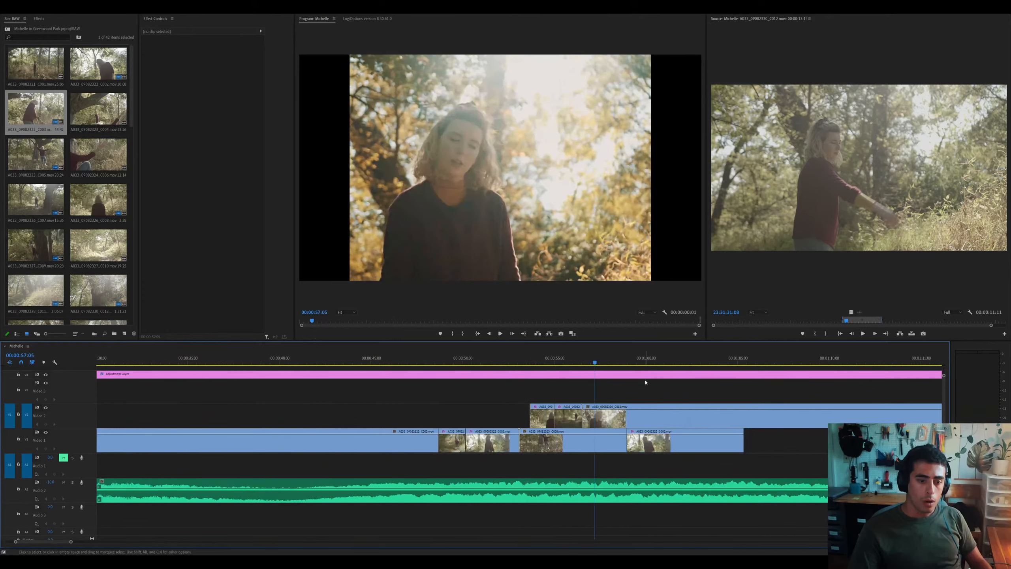
Move the Video 2 clips to start at about 1:05 on Video 1, trimming the last one to end where the next clip begins
left_click_drag(338, 411, 455, 421)
left_click(456, 440)
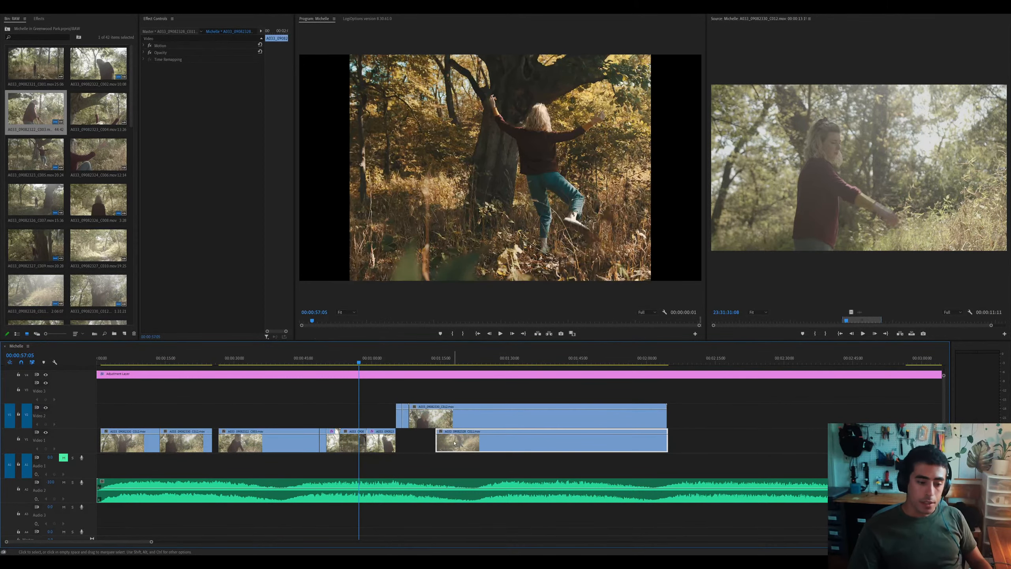
left_click_drag(427, 361, 428, 361)
left_click_drag(667, 416, 401, 440)
left_click(469, 441)
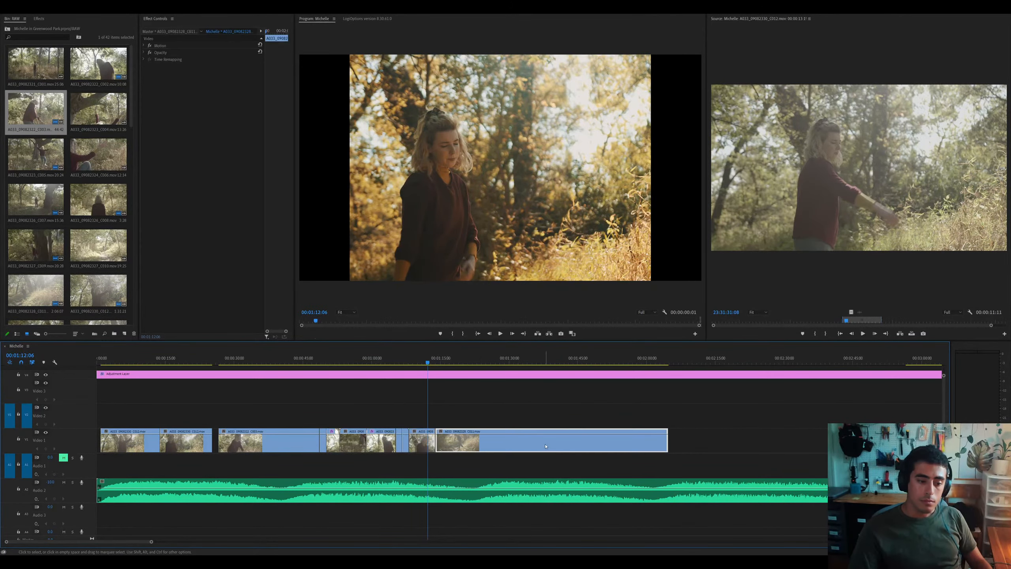
Cut the long clip at about 1:32 and ripple delete the rest of it
left_click(519, 360)
key("ctrl+k")
left_click(570, 447)
key("shift+Delete")
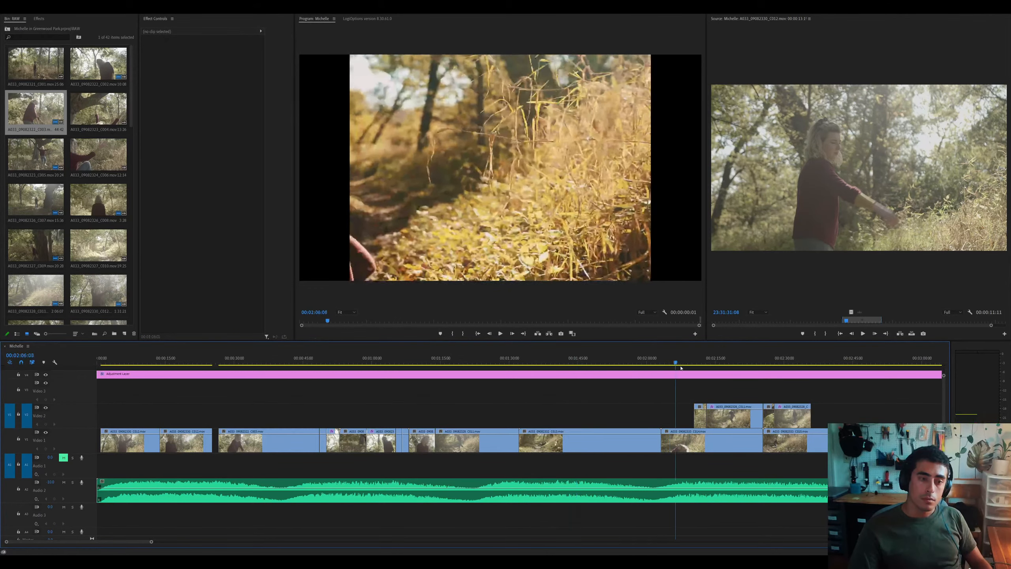
Skim the footage from about 2:04 to 2:11 to find where the low path shot should begin
left_click_drag(708, 368, 686, 368)
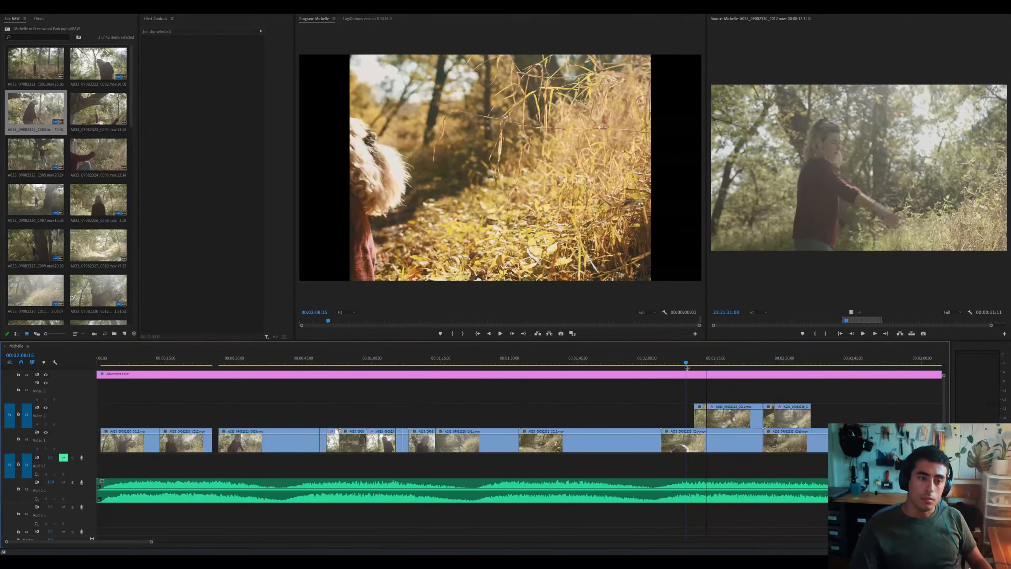
key("=")
left_click(562, 361)
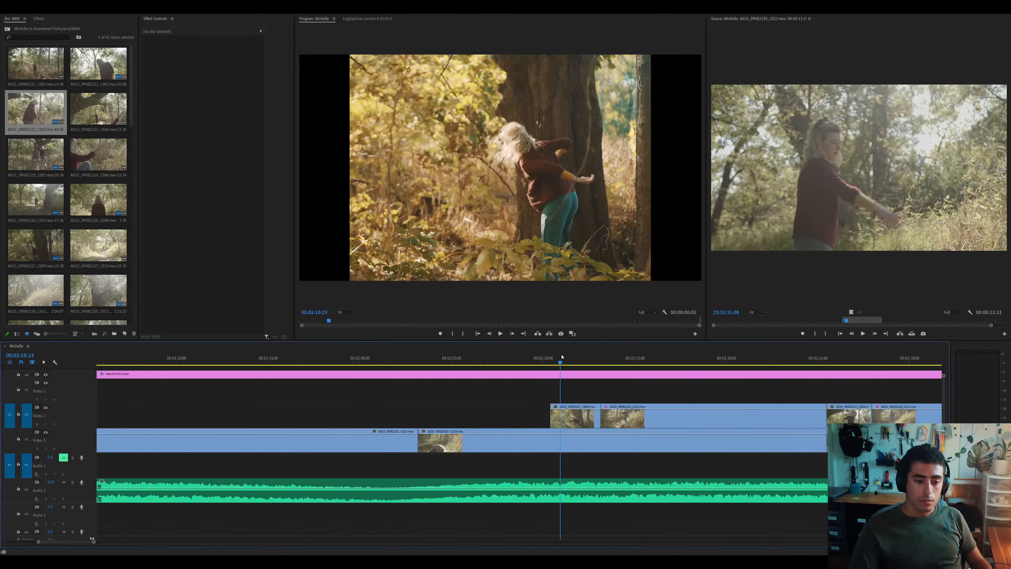
key("minus")
key("minus")
left_click_drag(584, 360, 697, 377)
scroll(645, 451, "down", 3)
left_click(571, 447)
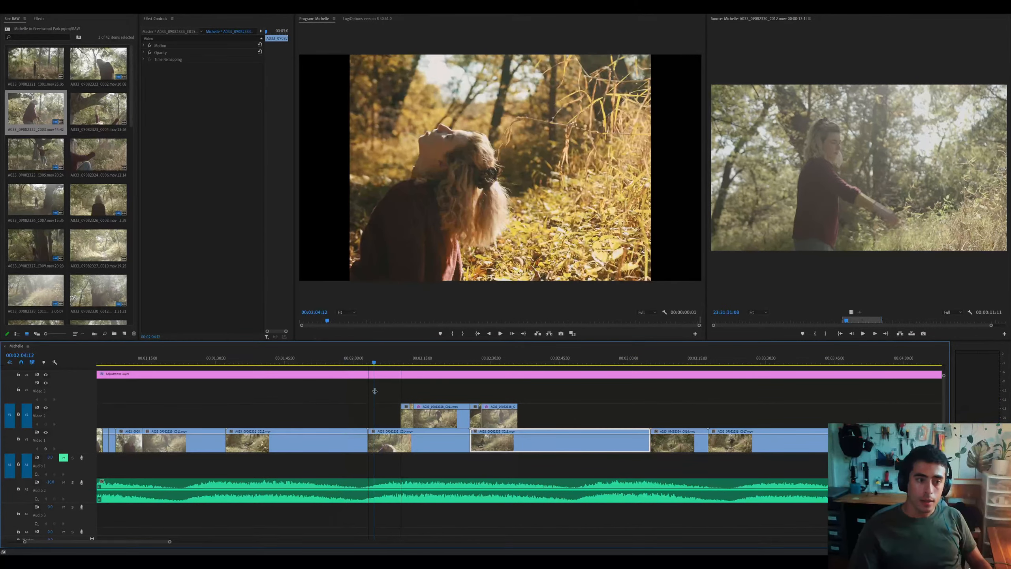
key("equal")
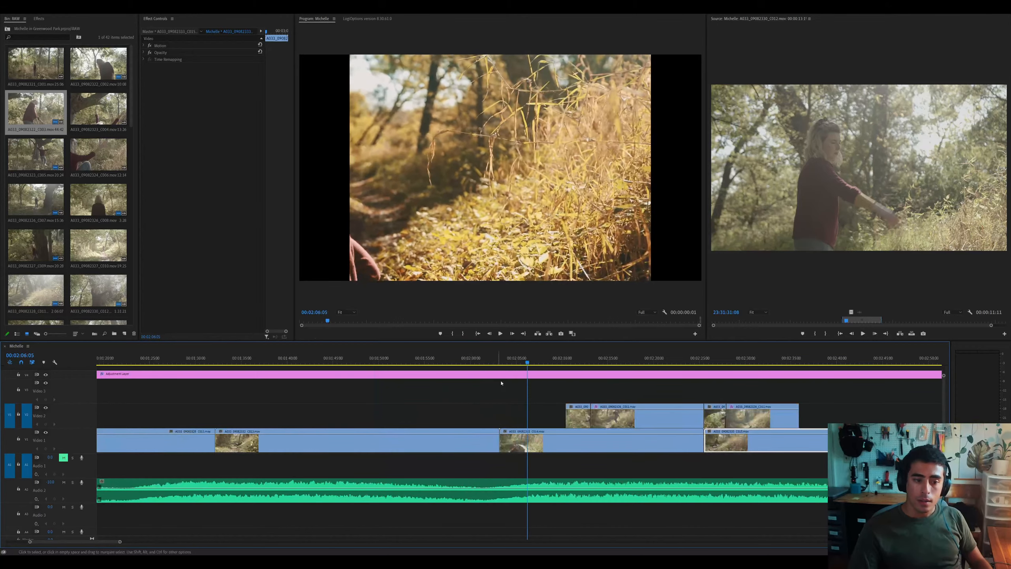
key("equal")
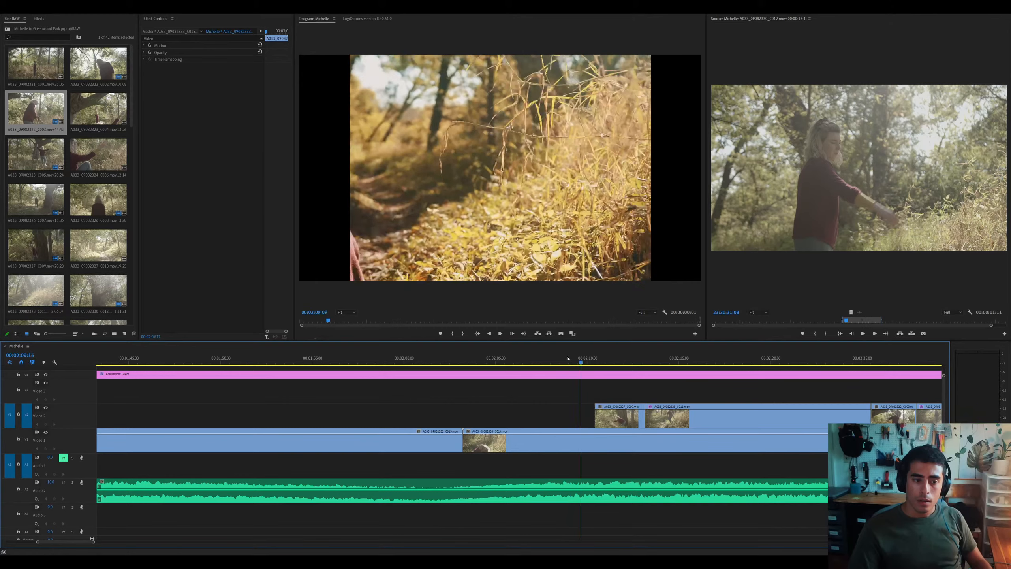
Trim the start of the path shot to 00:02:07:00 and play its new opening
left_click(542, 365)
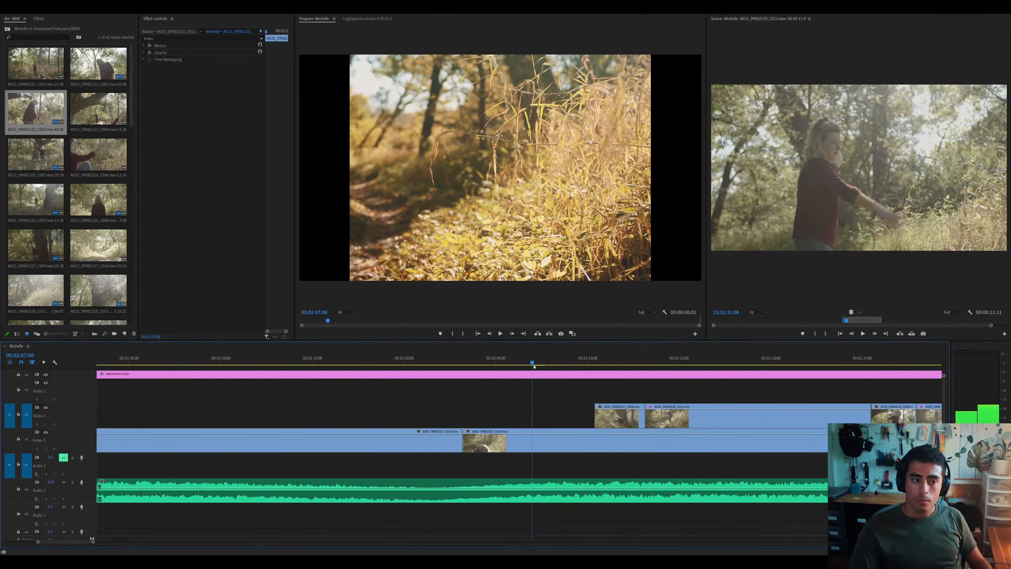
left_click_drag(464, 440, 532, 441)
key("equal")
key("space")
left_click(610, 441)
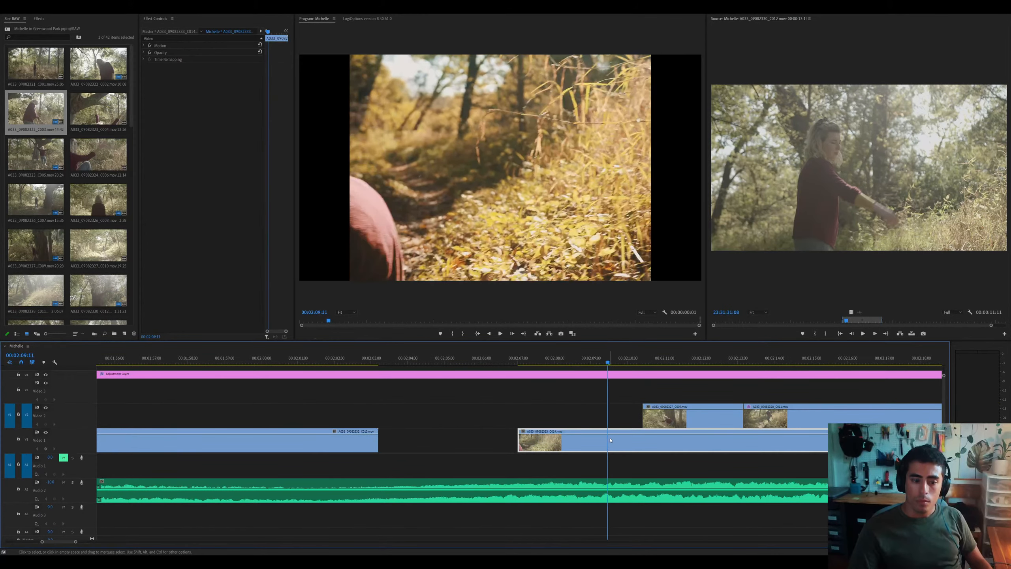
Cut the path shot at about 2:09 and play its short first piece
left_click_drag(599, 356, 510, 363)
key("ctrl+k")
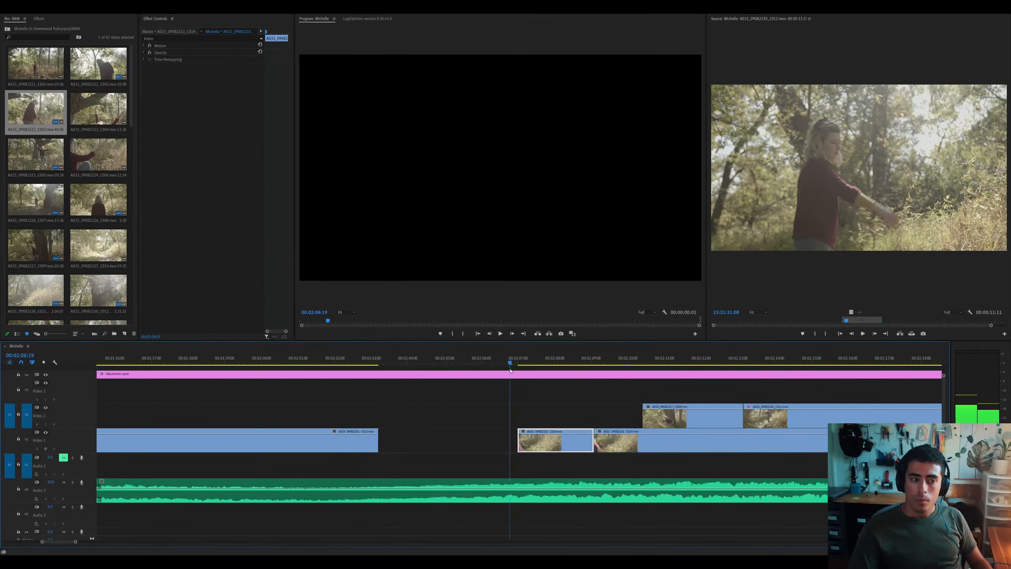
key("space")
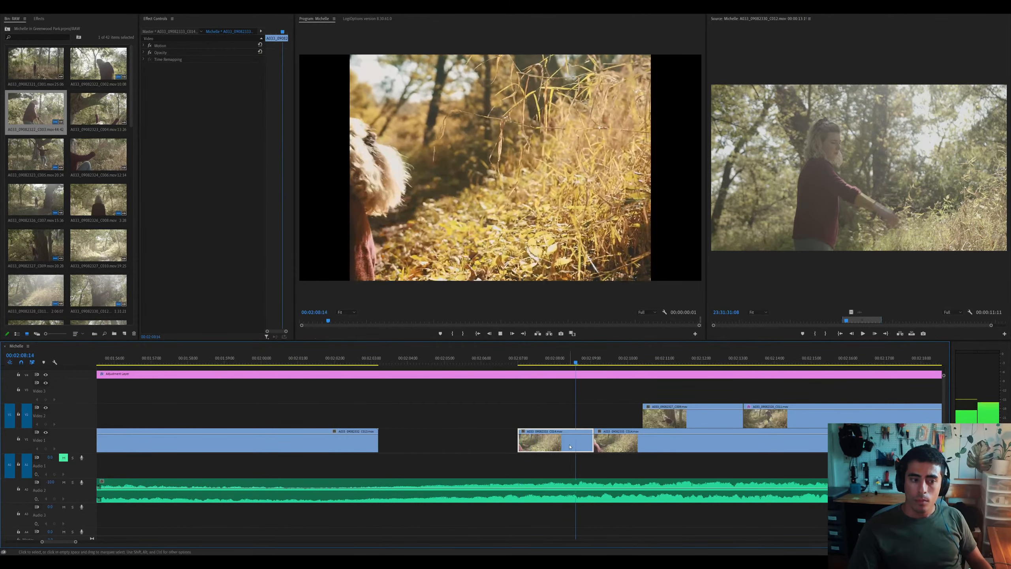
Slow the short first piece by stretching it to about twice its length and move it to start at about 2:03:13
left_click_drag(568, 438, 488, 438)
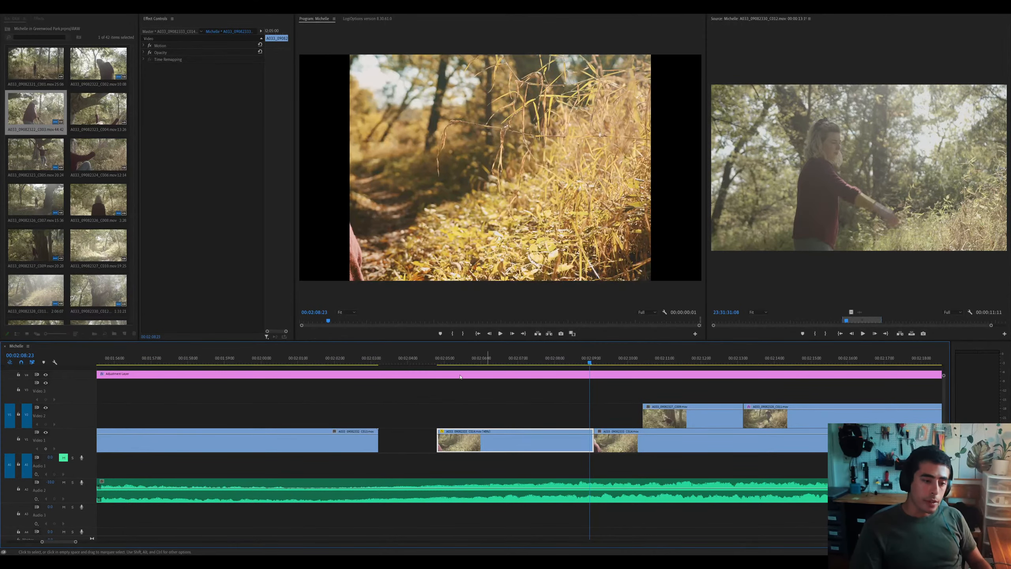
left_click(443, 361)
scroll(453, 413, "left", 2)
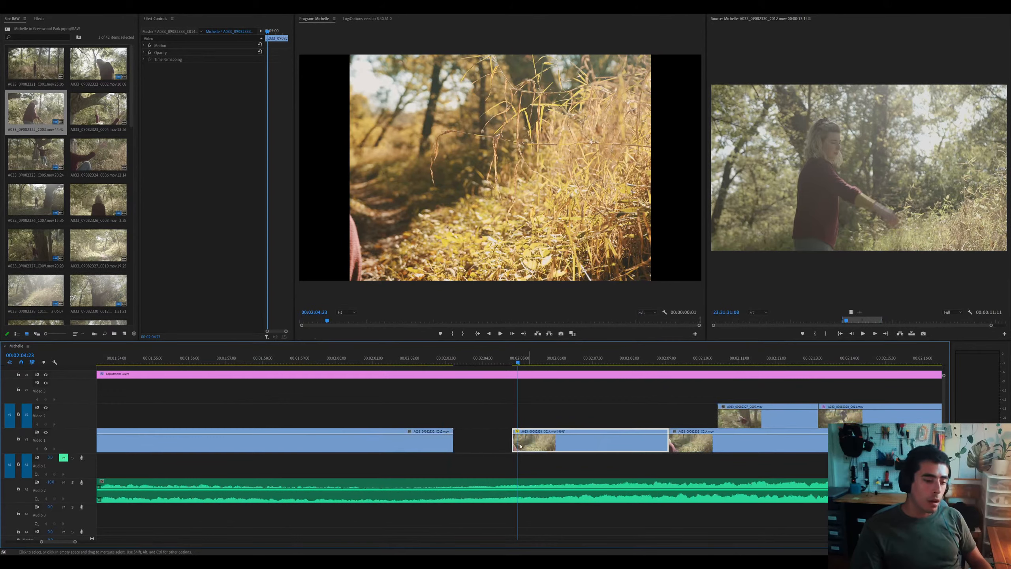
left_click_drag(521, 446, 483, 444)
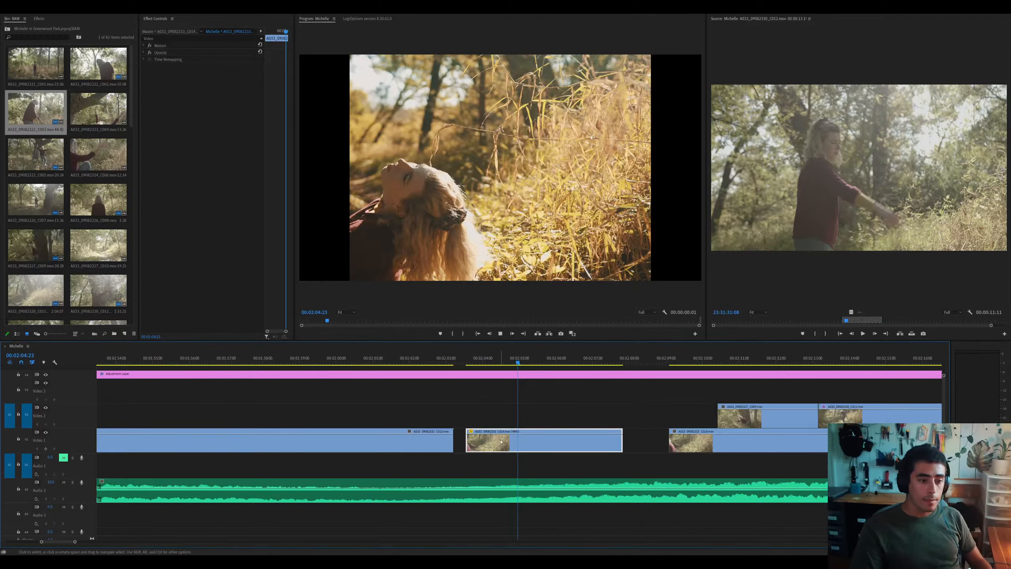
Play the slowed piece with the music and check its frame at 00:02:06:12
key("space")
left_click(448, 364)
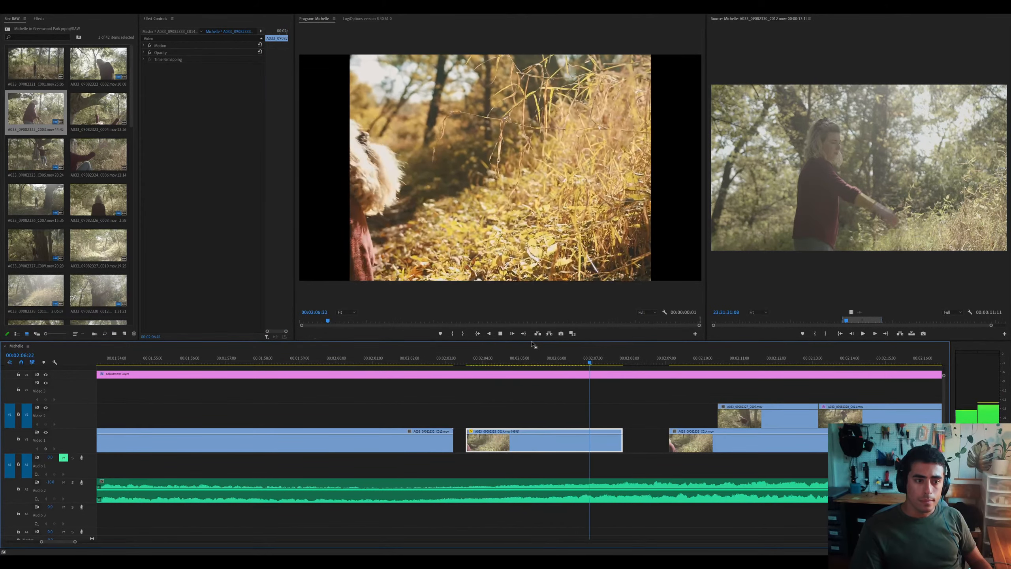
left_click_drag(603, 360, 573, 360)
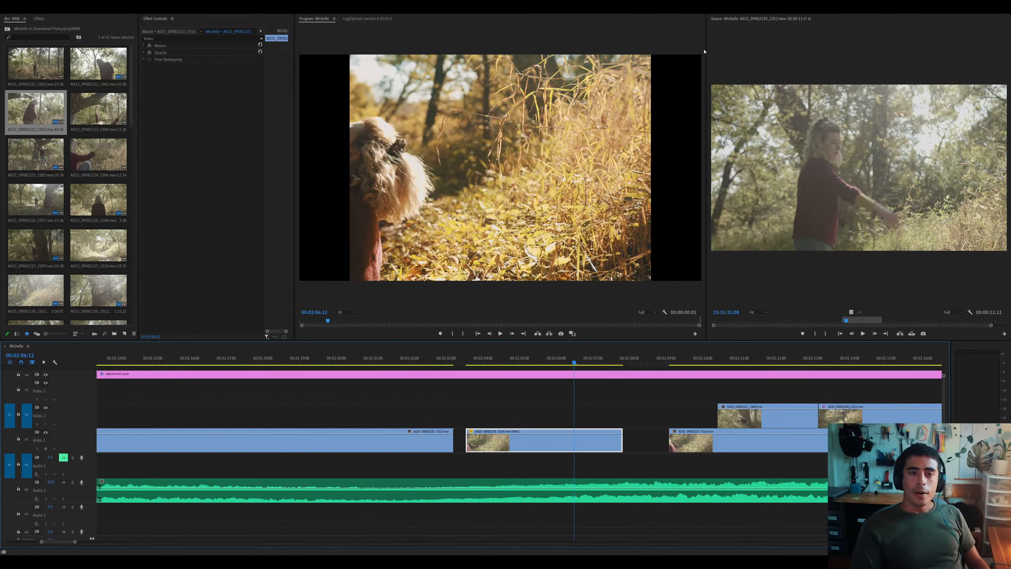
Apply the Lumetri Color effect to the slowed piece and open its Basic Correction settings
left_click(40, 19)
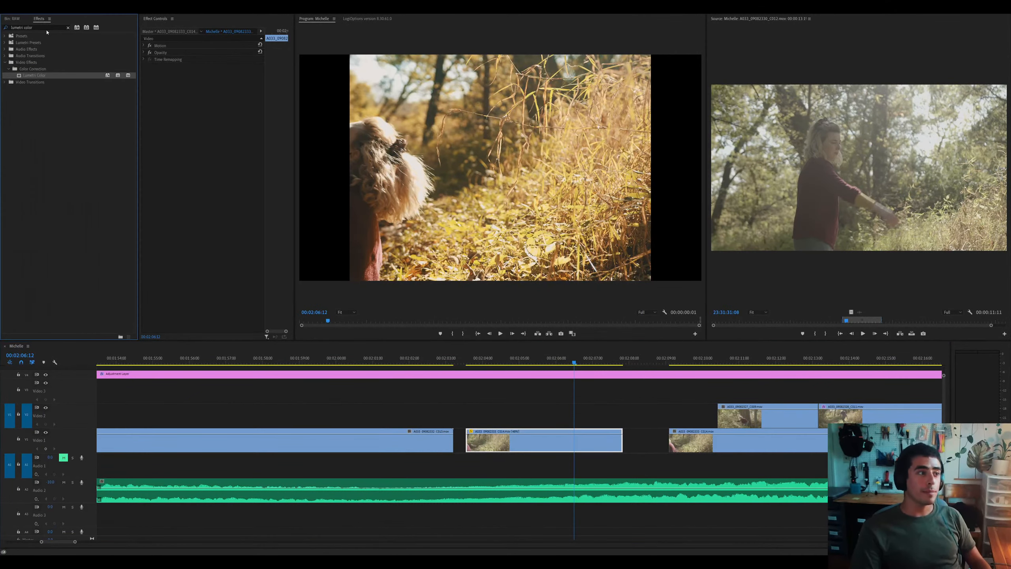
left_click_drag(522, 415, 520, 447)
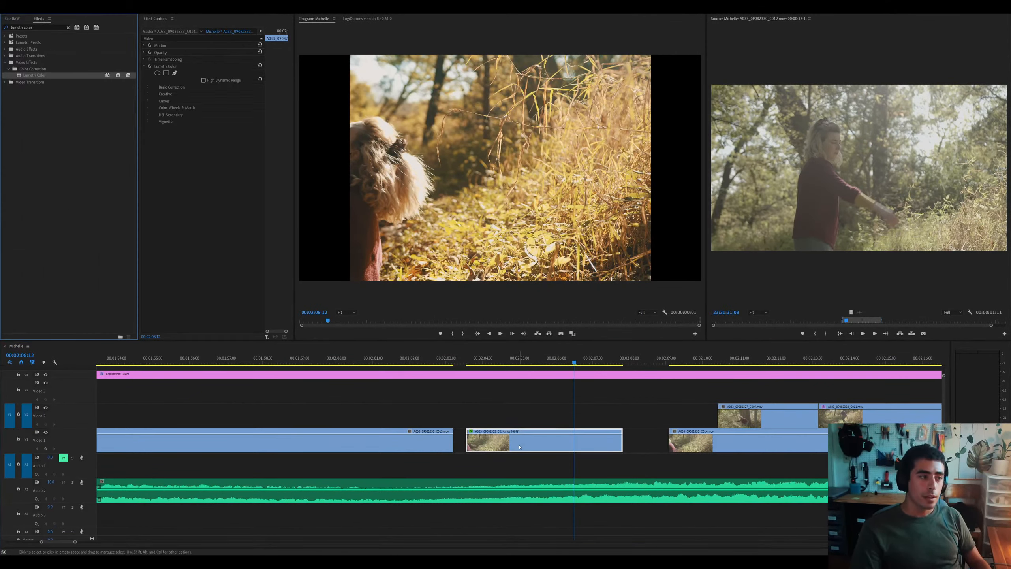
left_click(149, 87)
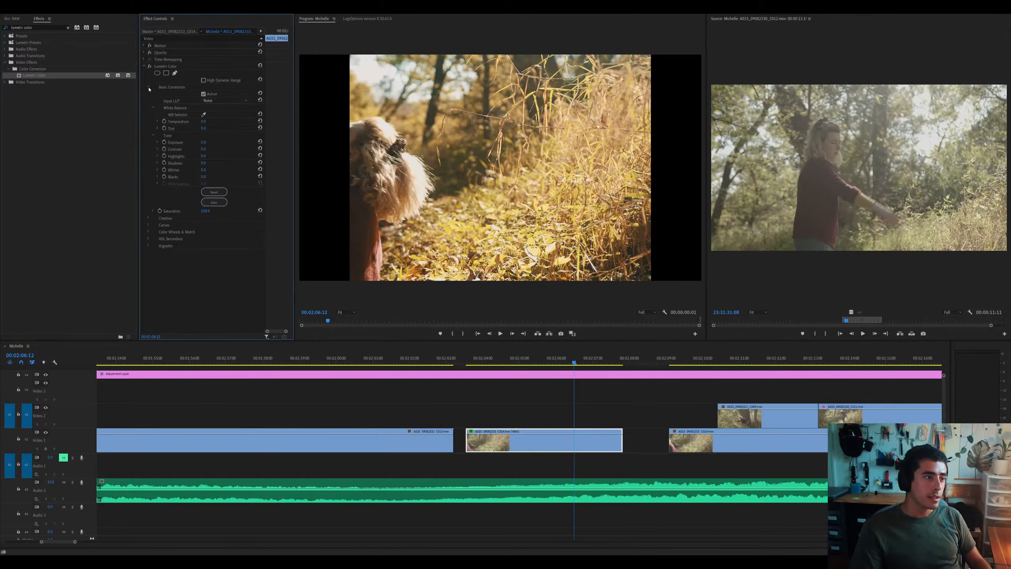
Try lowering the slowed piece's exposure and undo the adjustment
left_click_drag(209, 142, 164, 156)
key("ctrl+z")
key("ctrl+z")
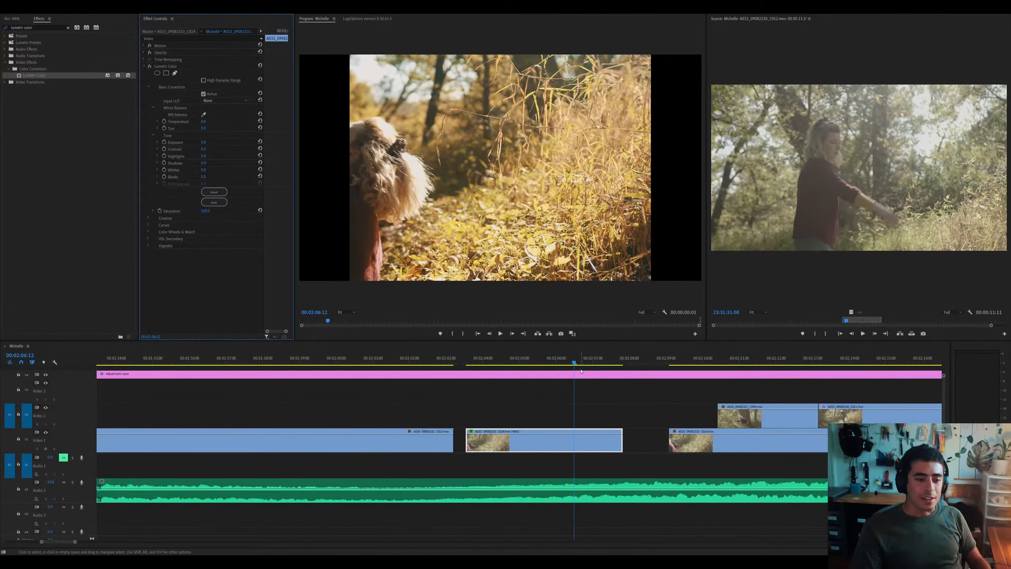
Play the slowed piece through to its end against the music
left_click_drag(468, 363, 489, 369)
key("space")
key("space")
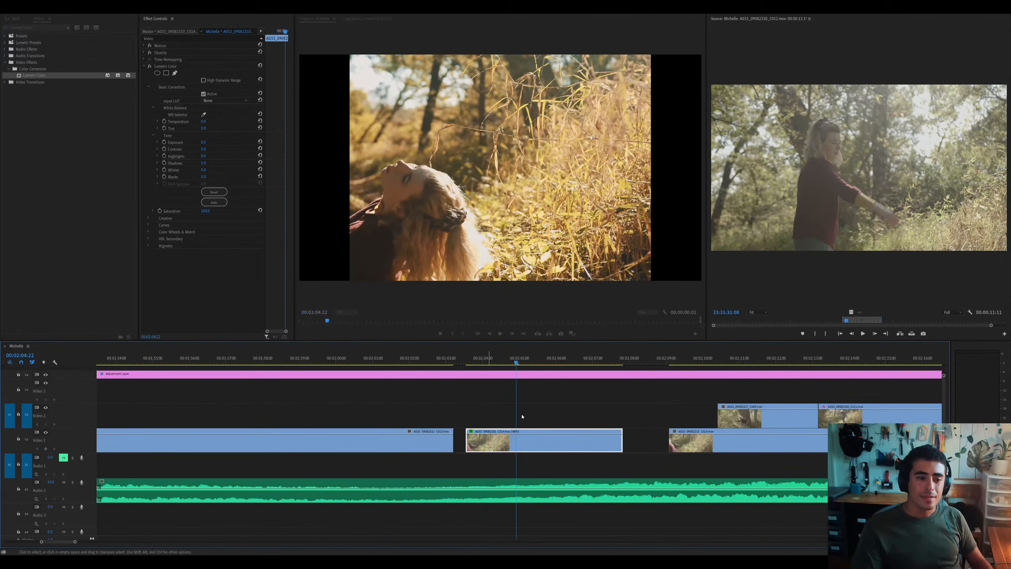
key("space")
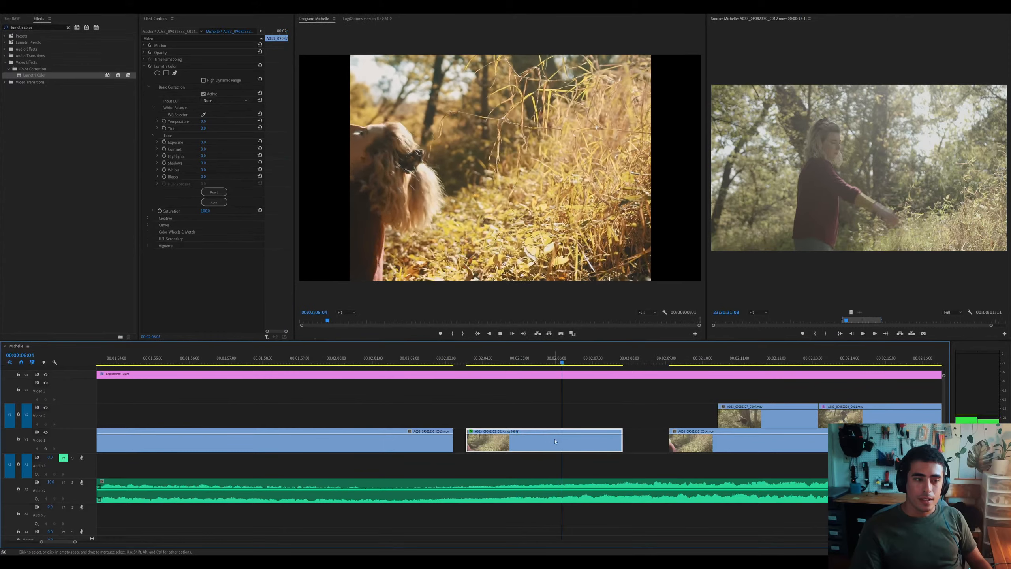
key("space")
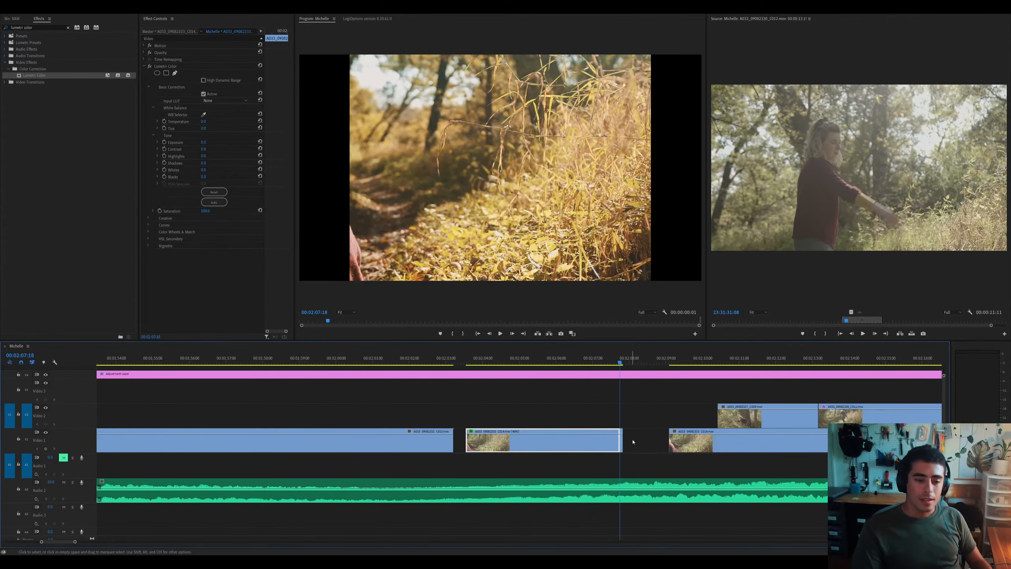
Move the rest of the path shot back to meet the end of the slowed piece and play the join
left_click(637, 442)
left_click_drag(625, 361, 679, 361)
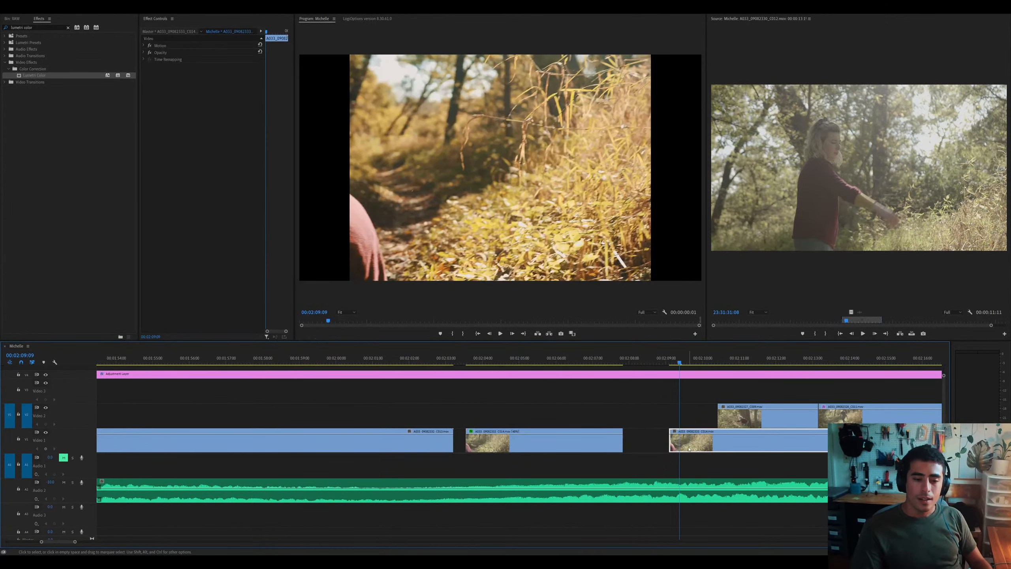
left_click_drag(688, 445, 641, 447)
key("minus")
key("space")
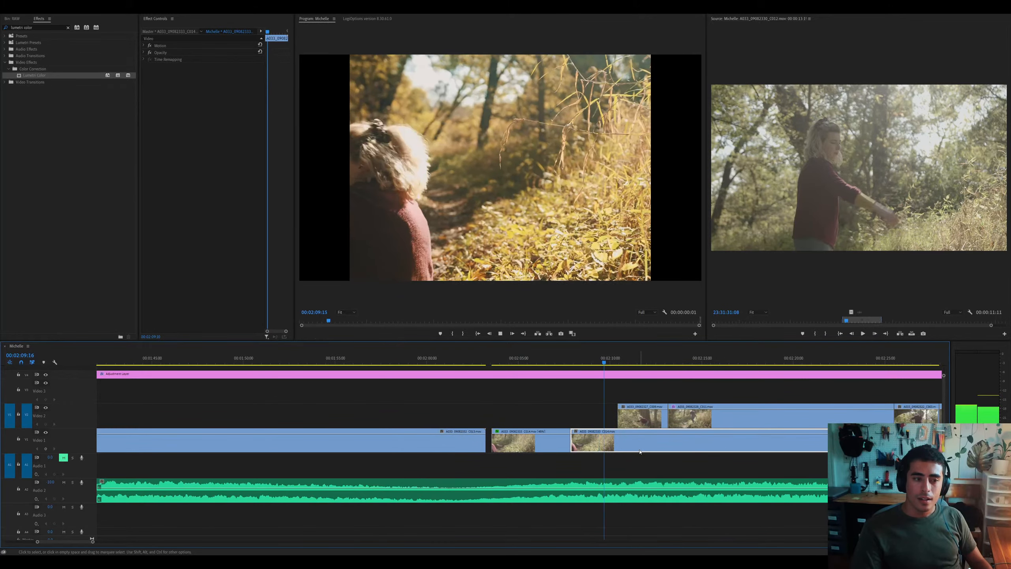
Open the path shot's source footage and skim to a later part of it
double_click(641, 448)
left_click_drag(814, 321, 920, 320)
left_click(672, 443)
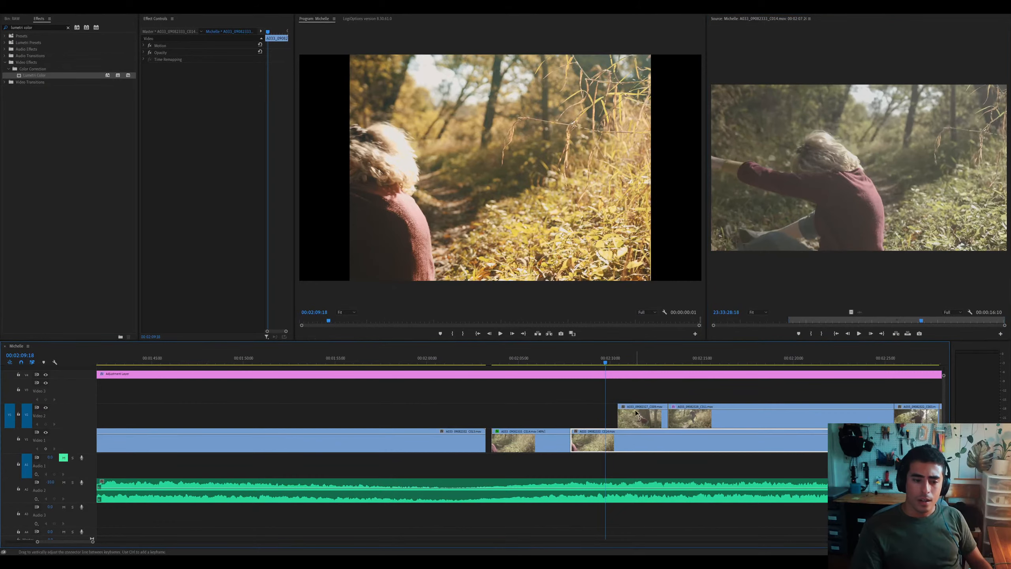
Delete the rest of the path shot after the slowed piece and trim the wide path dance shot's start to 02:13:16
key("Delete")
left_click_drag(637, 368, 677, 365)
key("equal")
key("space")
key("space")
left_click_drag(548, 358, 521, 358)
left_click_drag(527, 420, 546, 422)
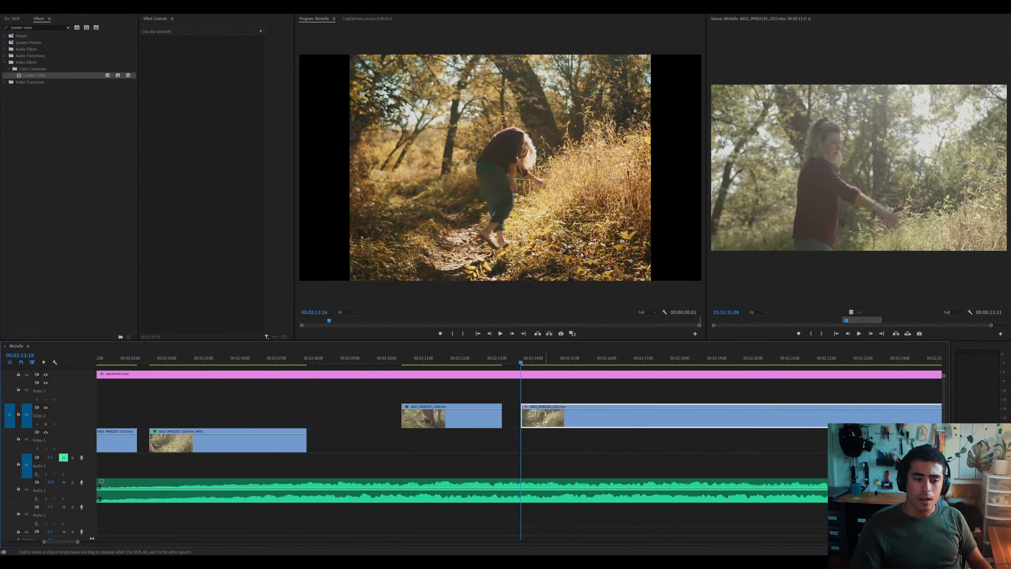
Split the wide path shot at 02:14:04 and move its short opening piece directly after the slowed close-up on the lower track
key("minus")
key("space")
key("space")
key("ctrl+k")
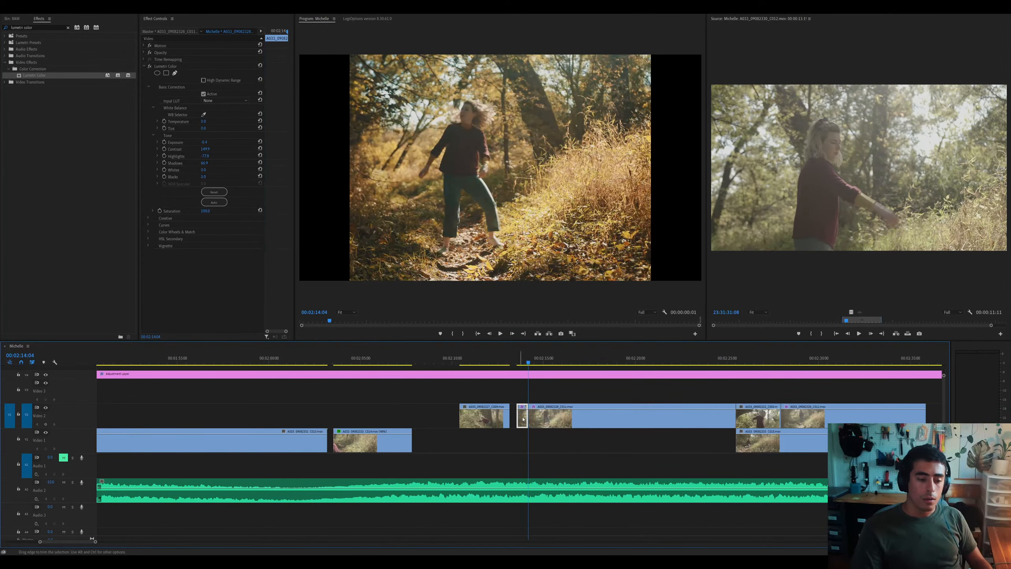
left_click_drag(522, 418, 416, 440)
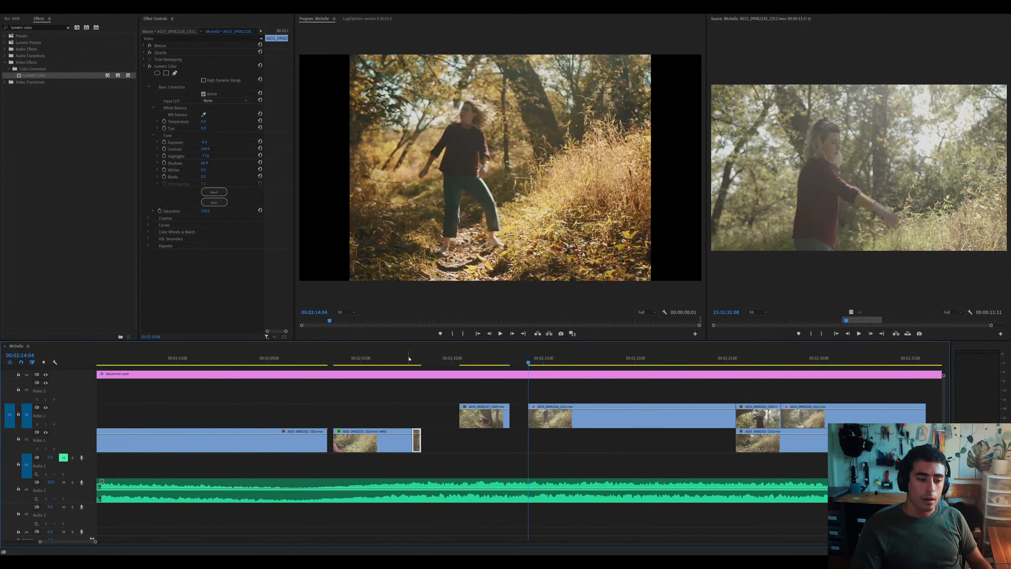
Slow the short path piece to 50% speed and play the join with the slowed close-up
left_click(412, 360)
key("equal")
key("equal")
key("equal")
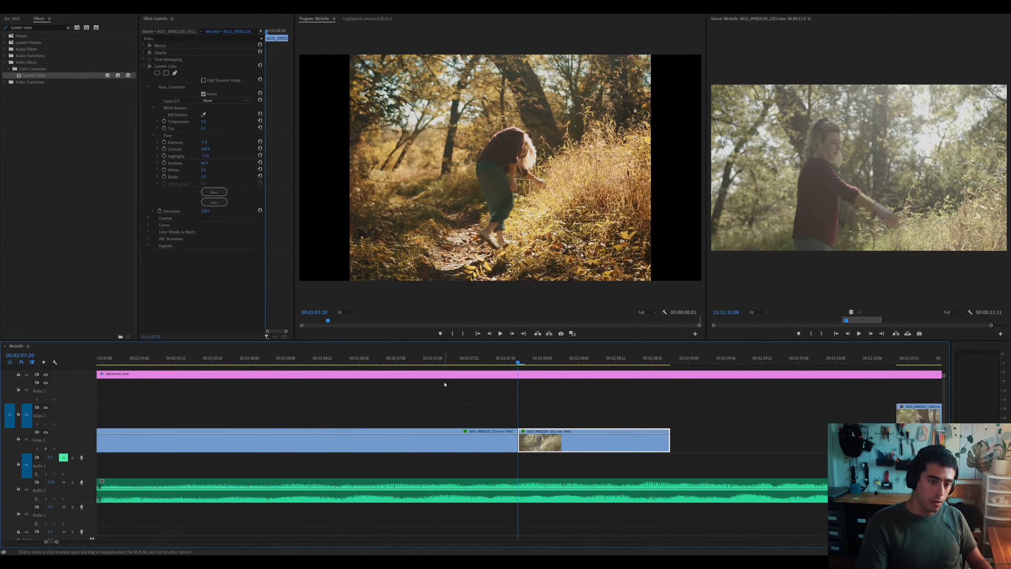
key("space")
left_click(521, 354)
key("minus")
key("minus")
key("minus")
key("minus")
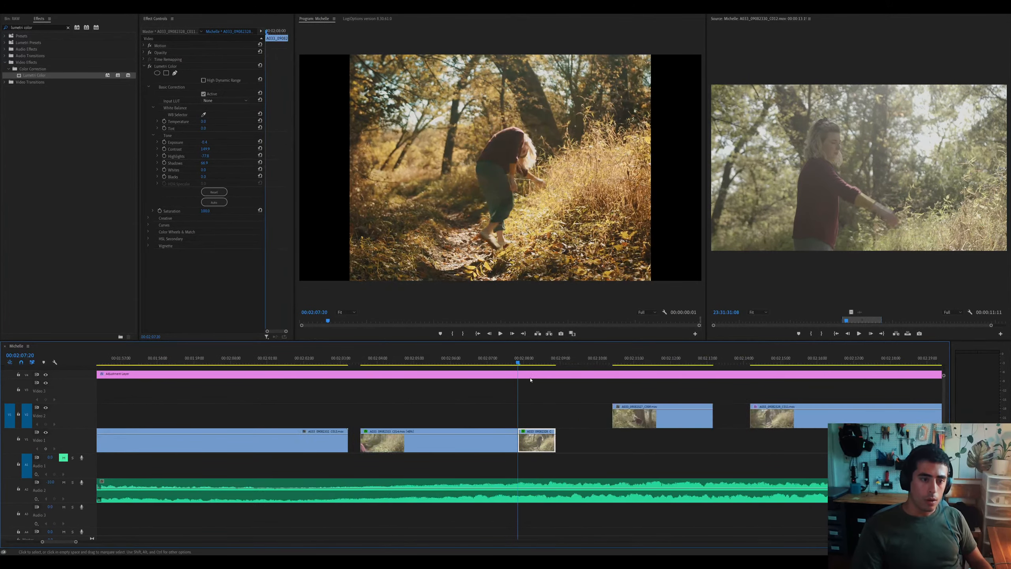
Lift the short path piece to the upper track and lower the tree shot and wide path shot, joined end to end
key("equal")
key("equal")
key("equal")
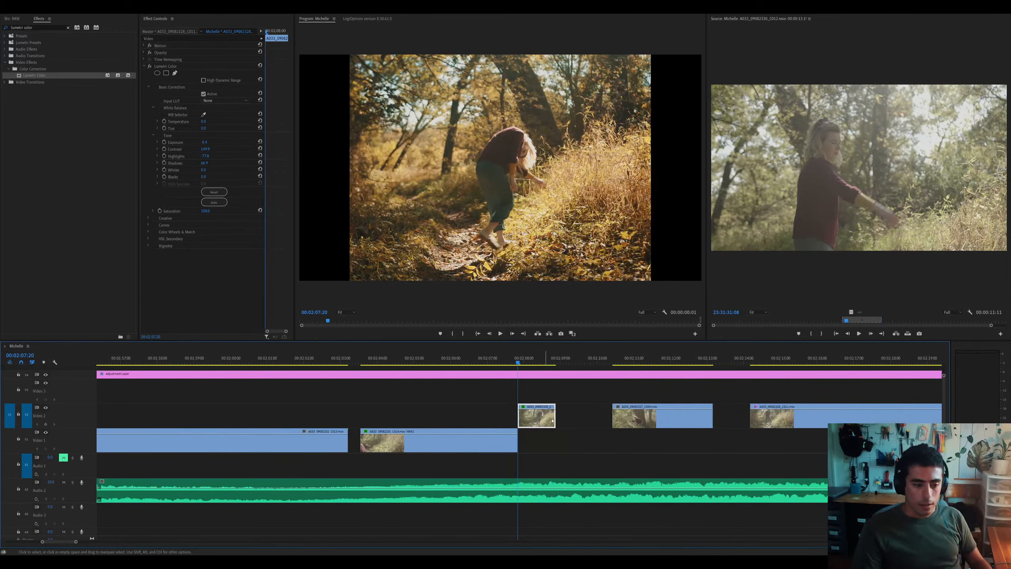
left_click_drag(588, 416, 590, 441)
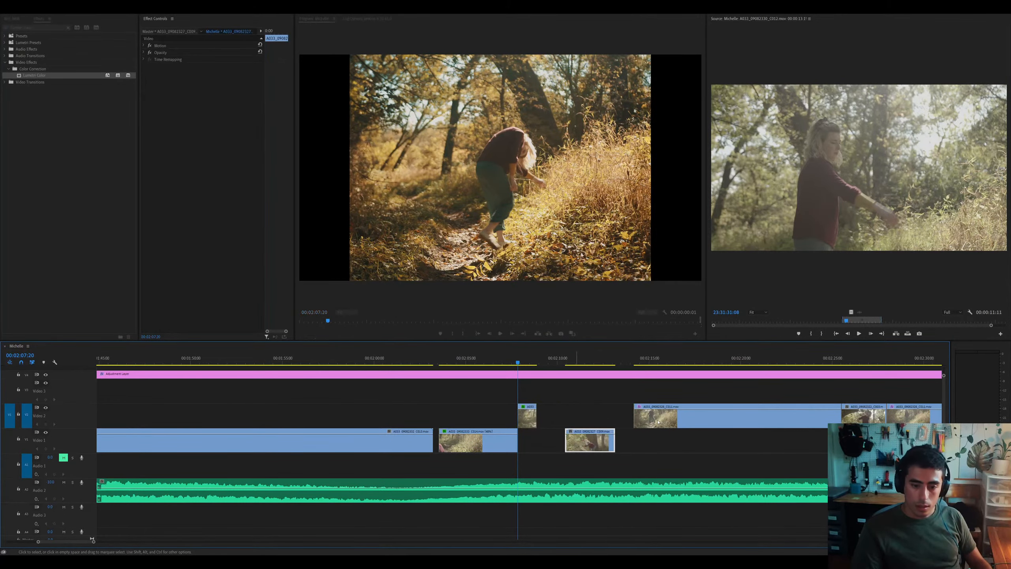
left_click_drag(658, 422, 640, 446)
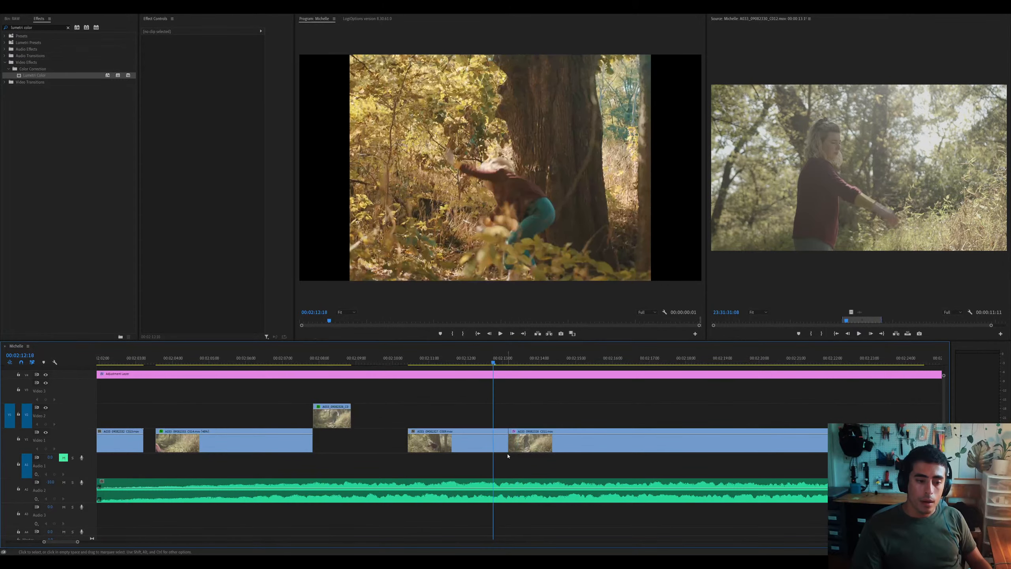
Play the edit from about 02:05 through the slowed close-up and the short path piece against the music
left_click(511, 442)
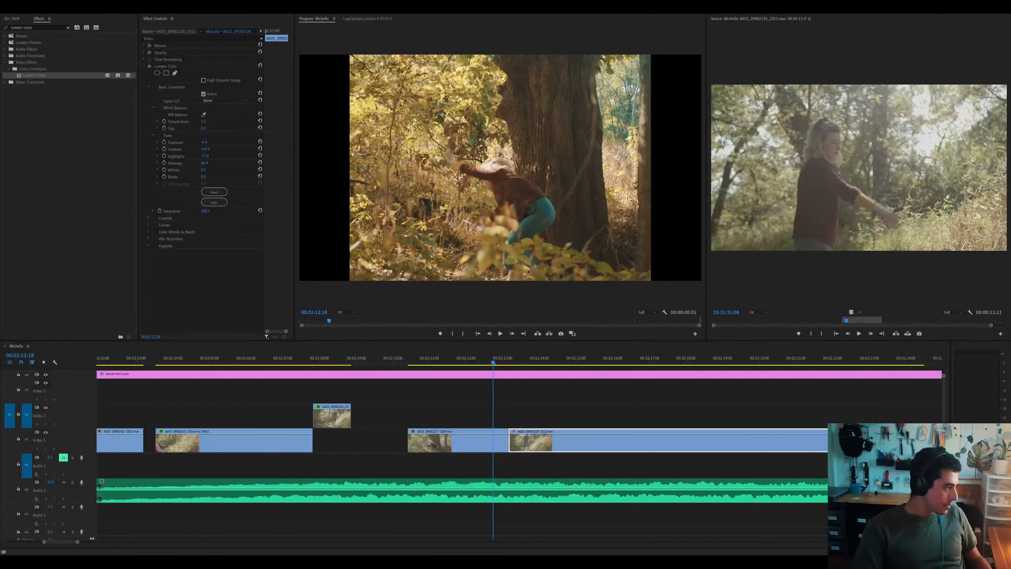
key("Up")
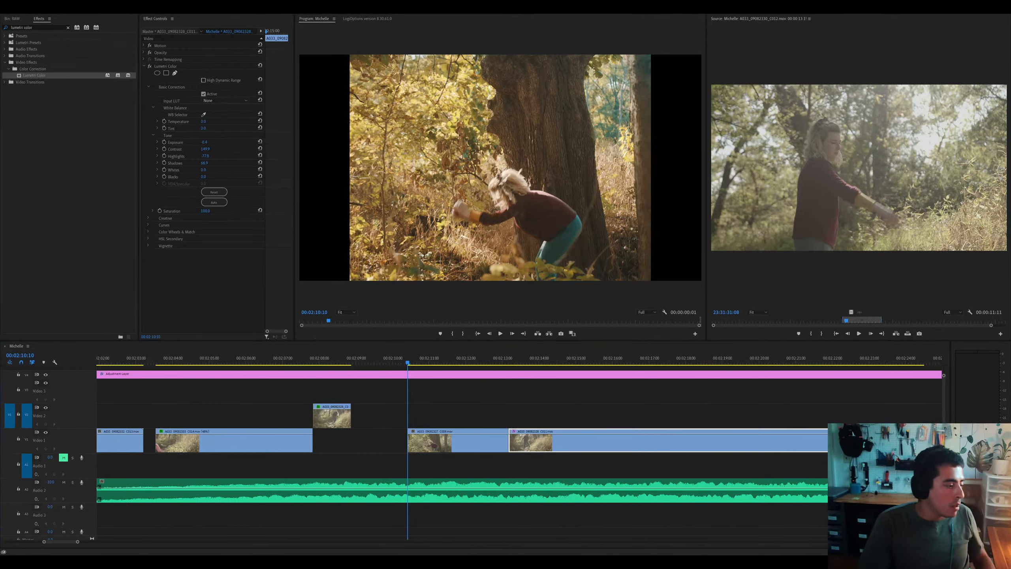
left_click_drag(125, 361, 220, 362)
key("space")
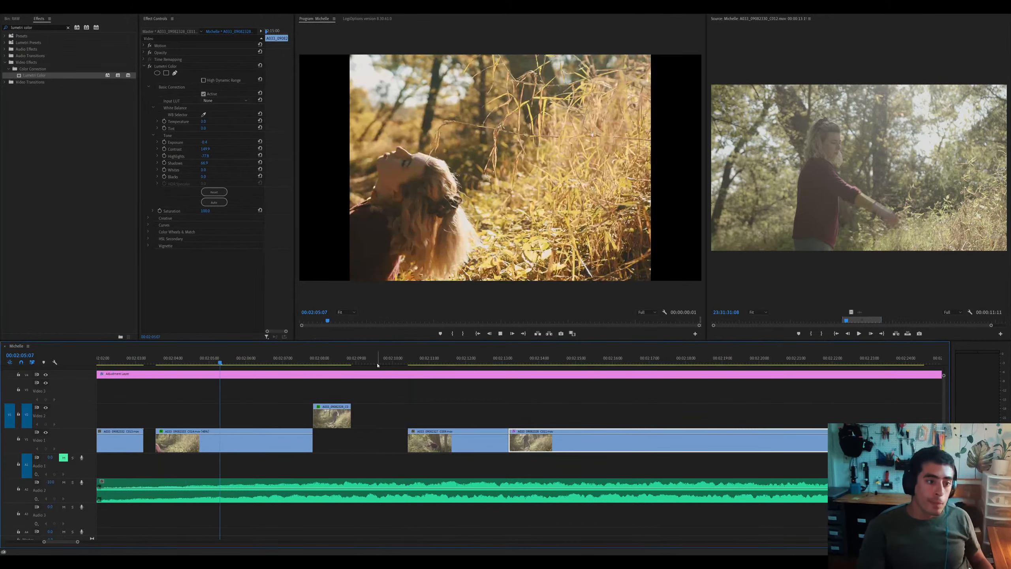
left_click(323, 362)
key("=")
key("space")
Try extending the short path piece's end over the tree shot, play it and undo the extension
left_click(561, 438)
left_click(563, 420)
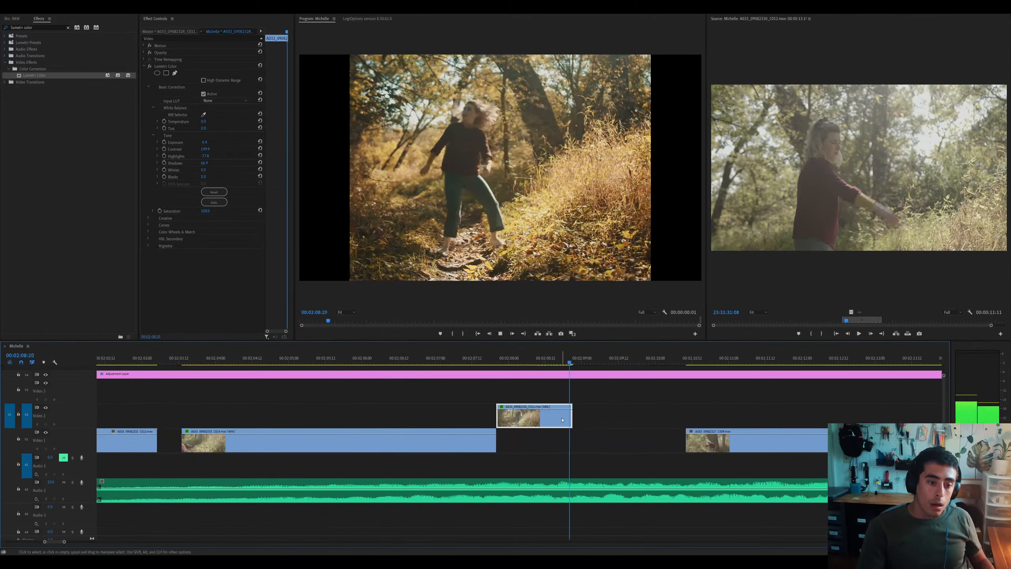
key("space")
left_click_drag(570, 418, 810, 418)
left_click(497, 356)
key("space")
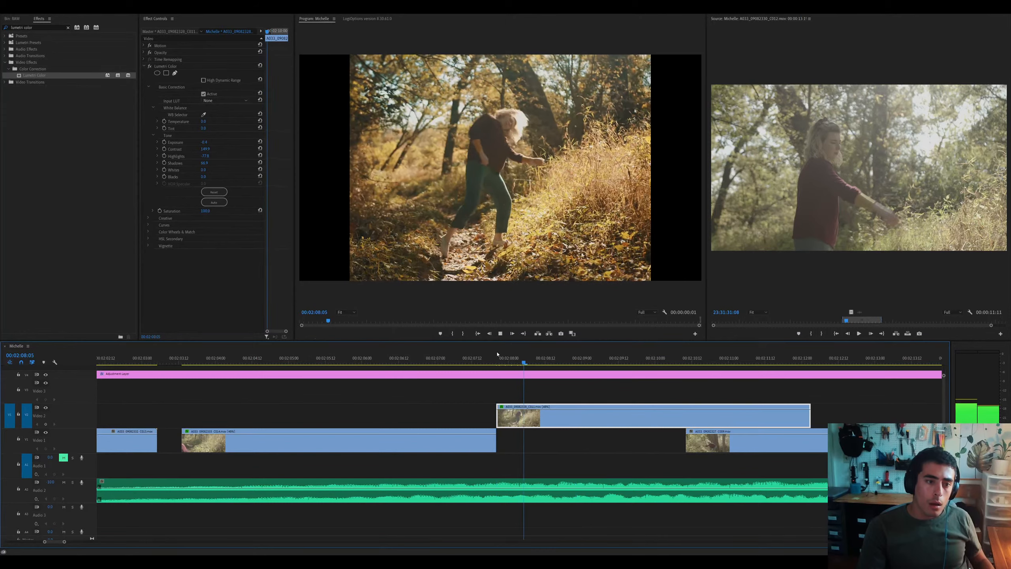
key("ctrl+z")
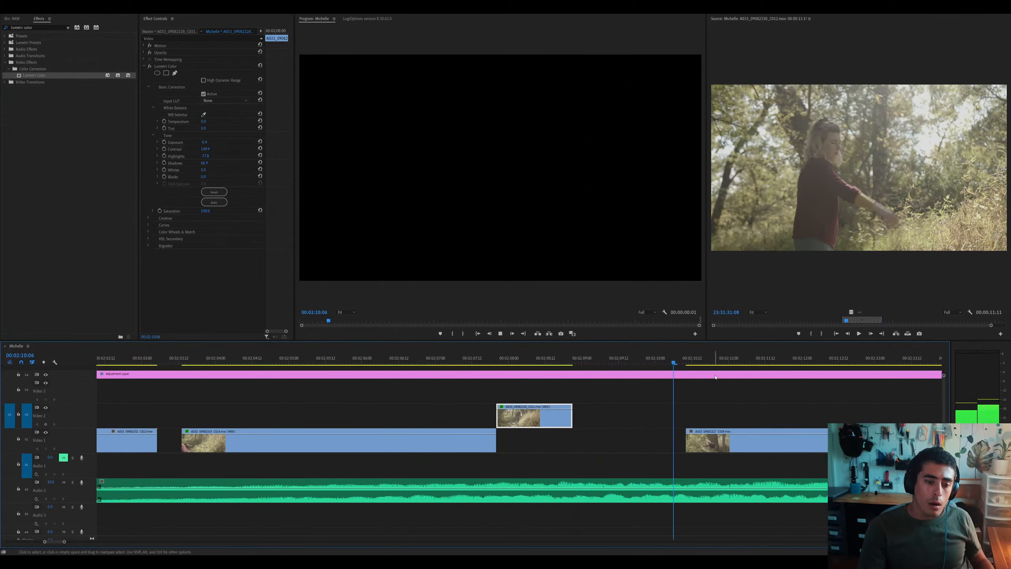
Move the tree shot back to meet the short piece's end and join the wide path shot directly to it
key("-")
left_click_drag(680, 437, 624, 437)
left_click(735, 446)
key("minus")
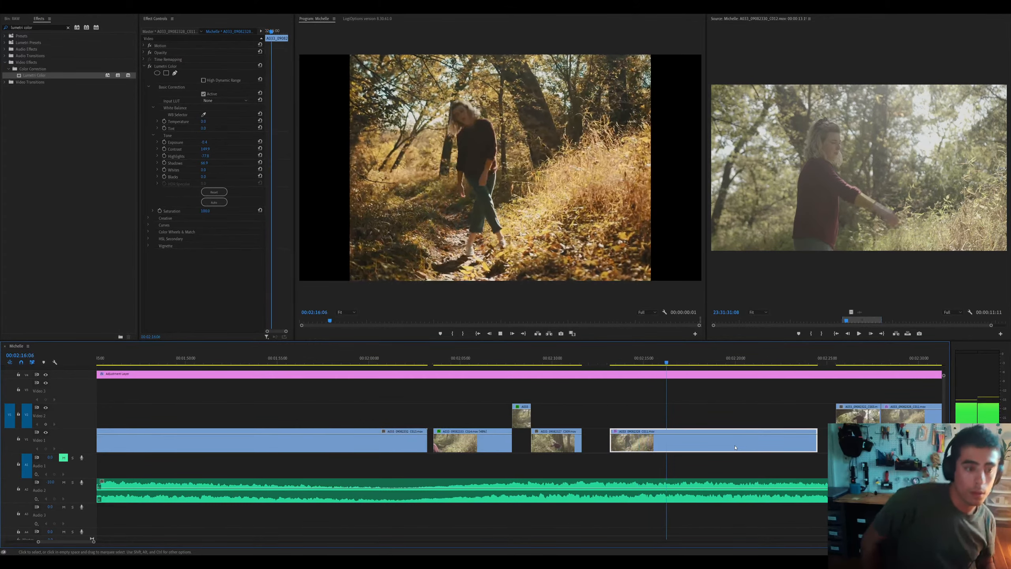
scroll(735, 447, "down", 3)
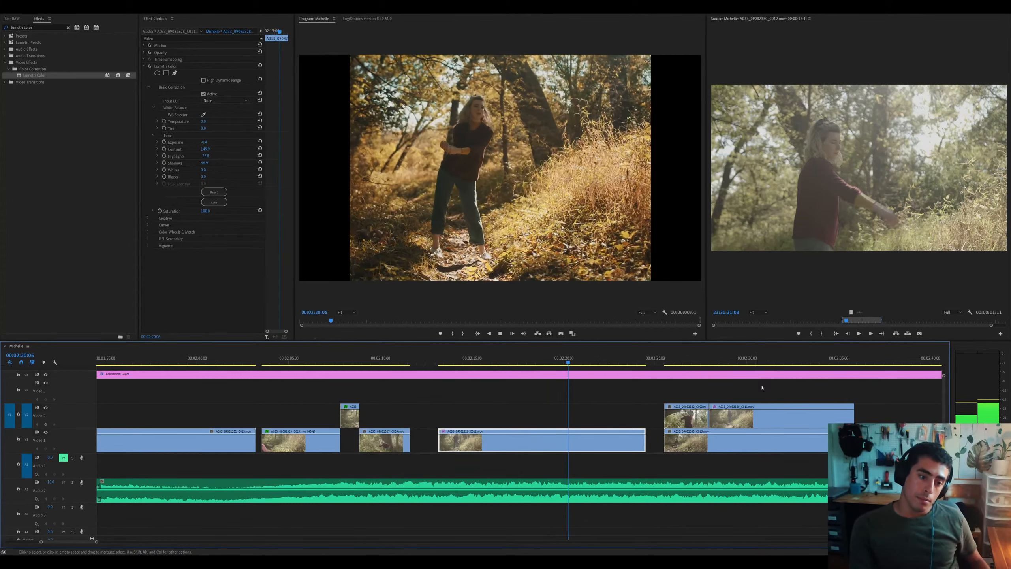
left_click_drag(470, 445, 442, 446)
Place the standing shot so it cuts off the wide path shot's end, and start the walking shot directly after it
left_click_drag(684, 424, 574, 440)
key("space")
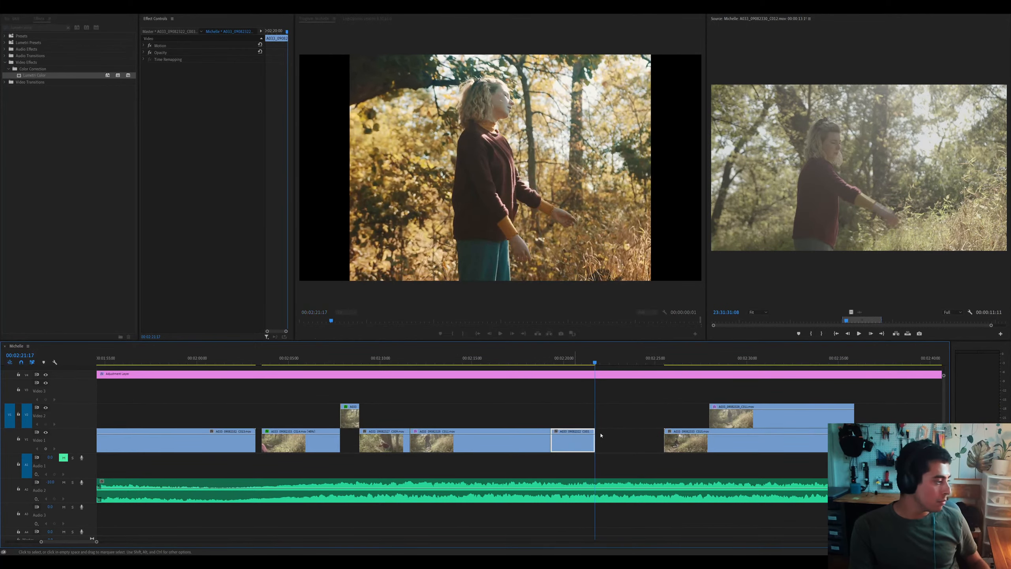
left_click_drag(735, 416, 622, 415)
key("space")
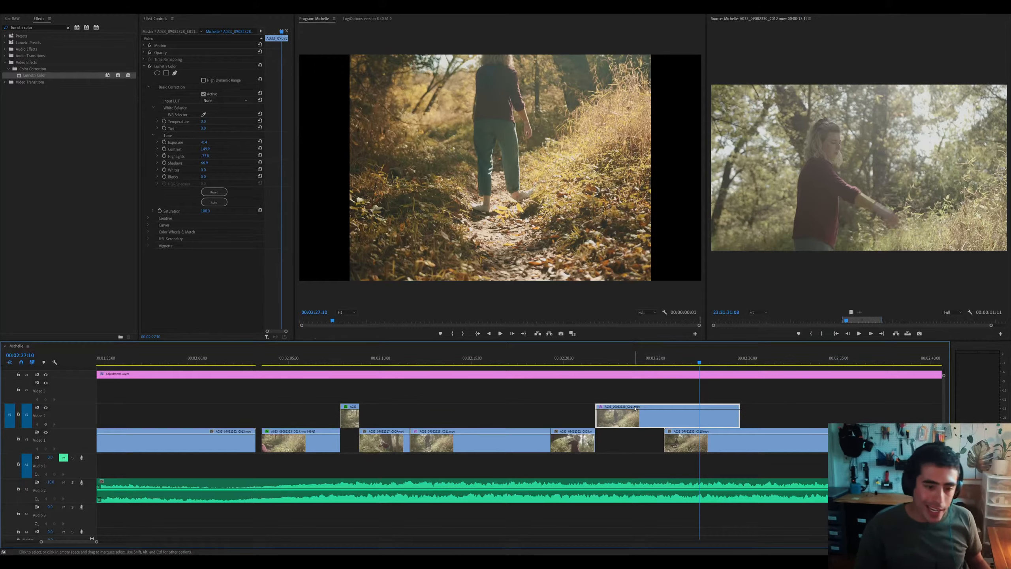
Replay the cut into the walking shot and raise that shot's Lumetri contrast slightly
key("space")
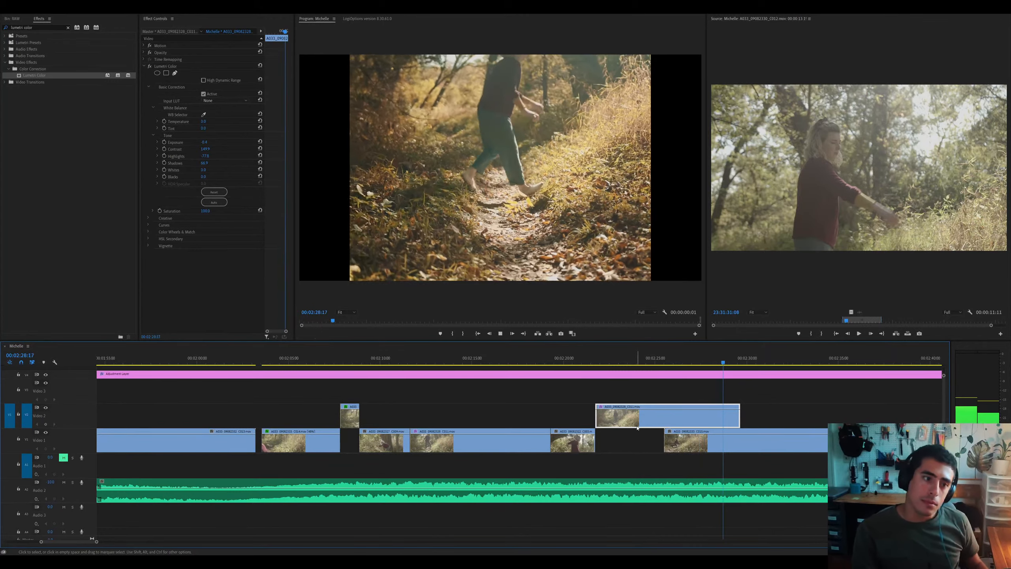
left_click(593, 360)
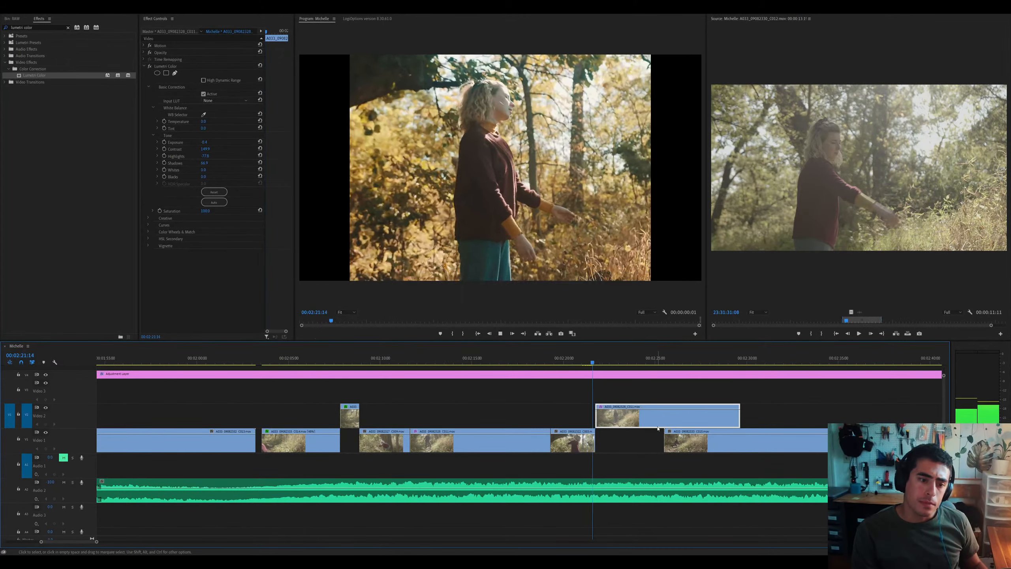
key("space")
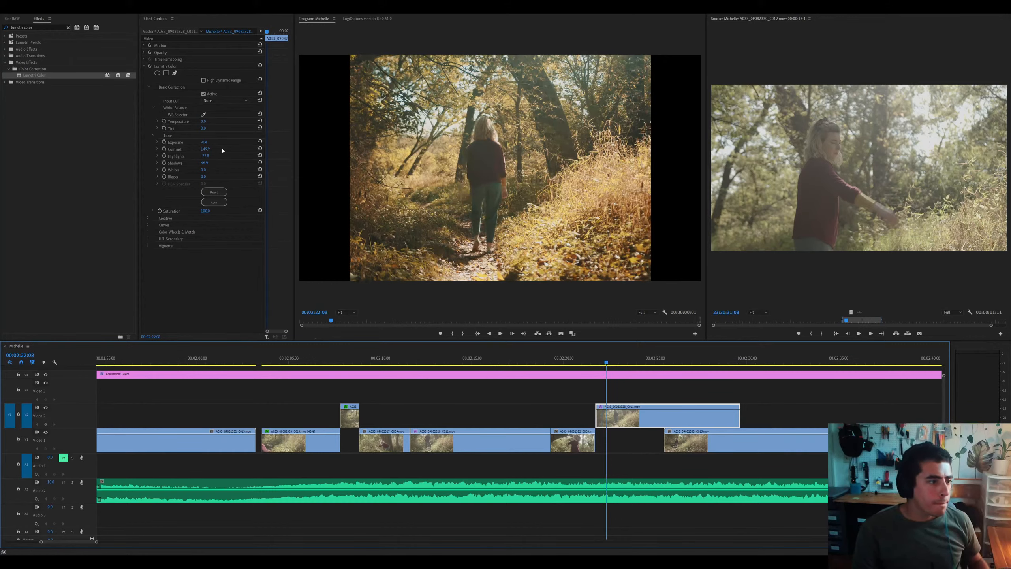
left_click_drag(206, 149, 207, 148)
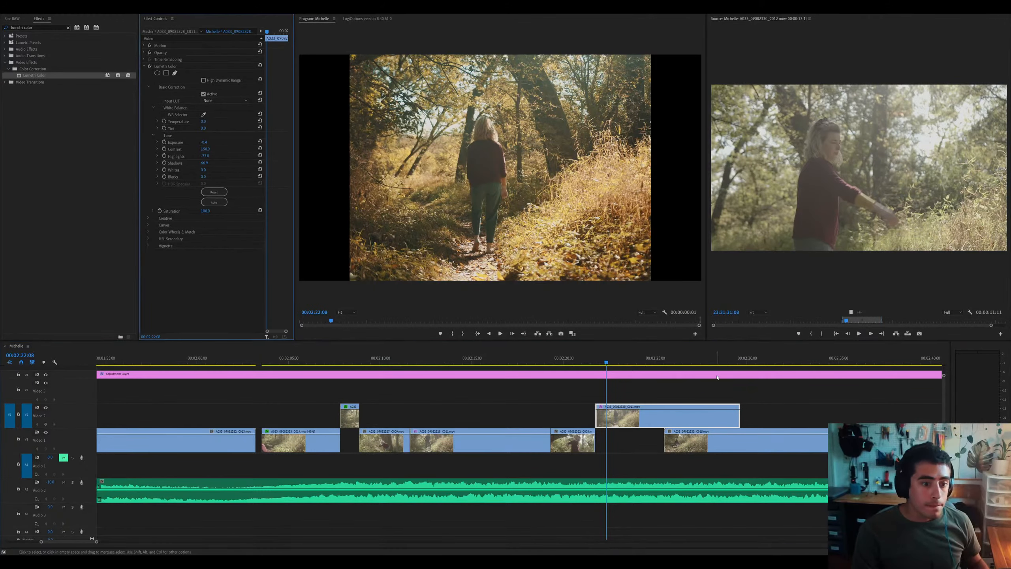
Shift the crouching shot and all clips following it forward so they start where the walking shot ends
left_click_drag(663, 358, 748, 358)
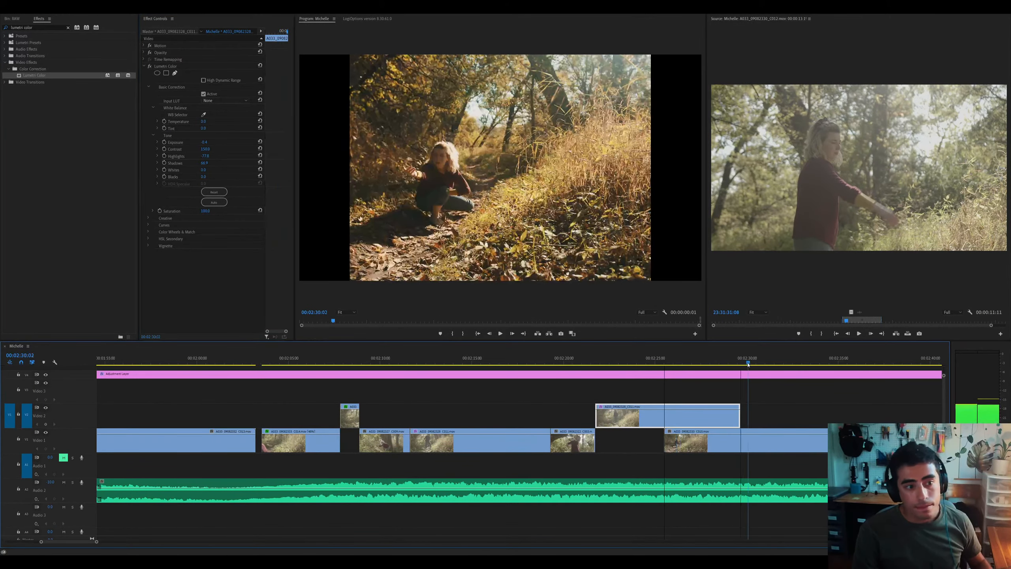
left_click(738, 415)
key("minus")
left_click(740, 452)
key("minus")
key("minus")
key("equal")
key("minus")
key("minus")
key("minus")
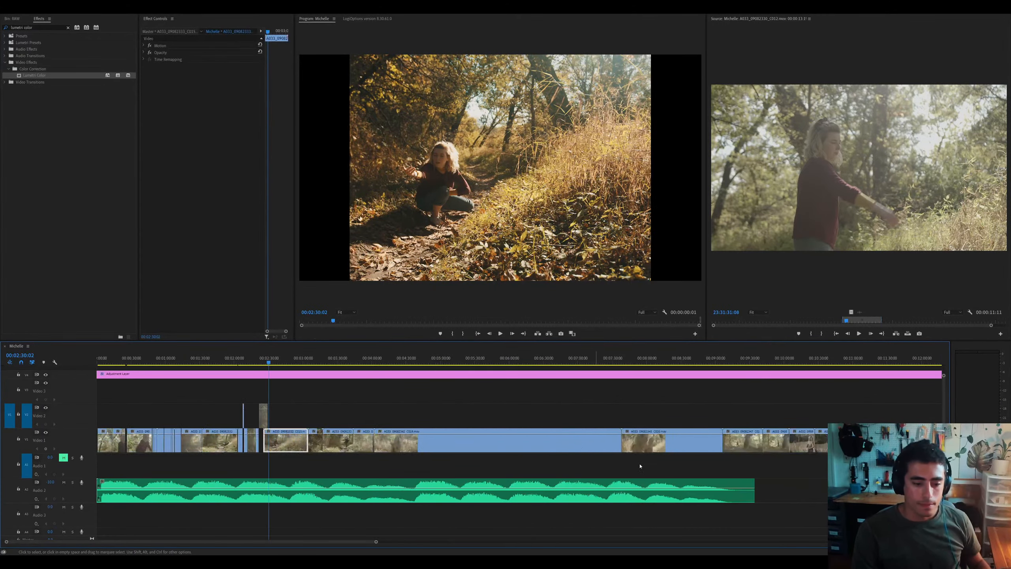
left_click_drag(162, 423, 682, 454)
key("equal")
key("equal")
key("equal")
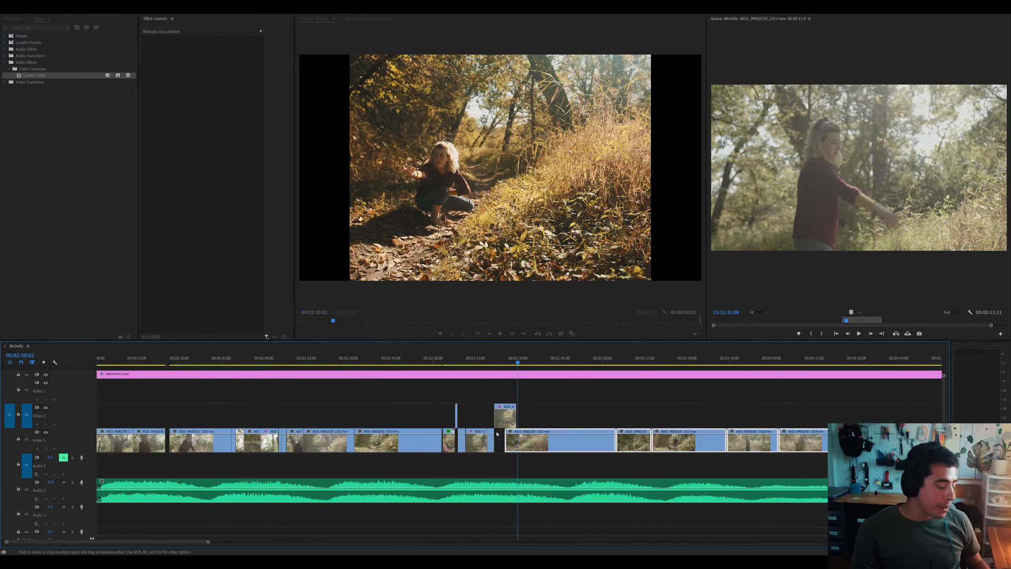
left_click_drag(528, 442, 540, 441)
key("equal")
key("equal")
left_click(593, 405)
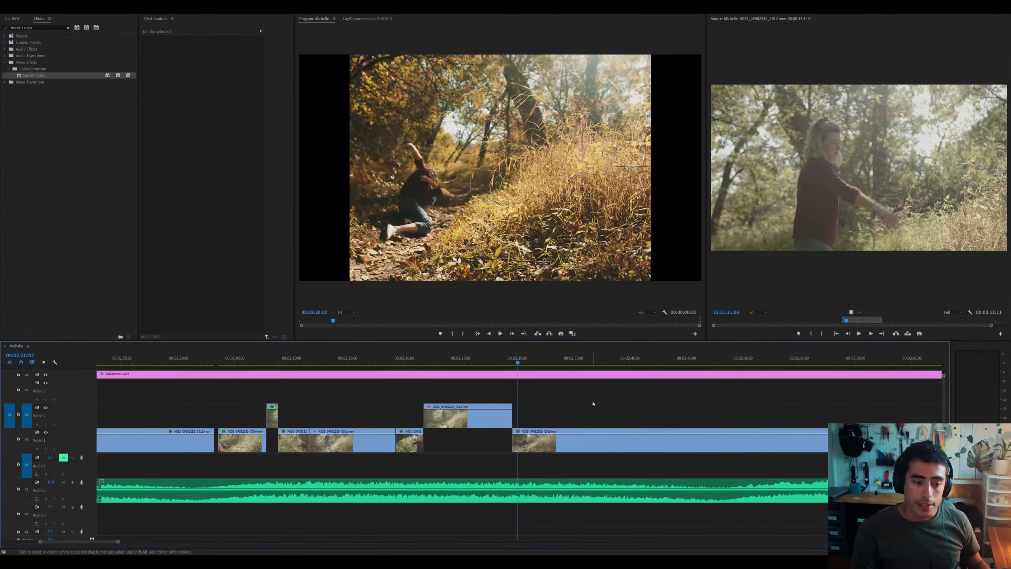
Move the walking shot and the short slowed piece down to the lower track and close the gap before the slowed close-up
left_click(573, 440)
left_click(533, 360)
key("equal")
left_click(577, 359)
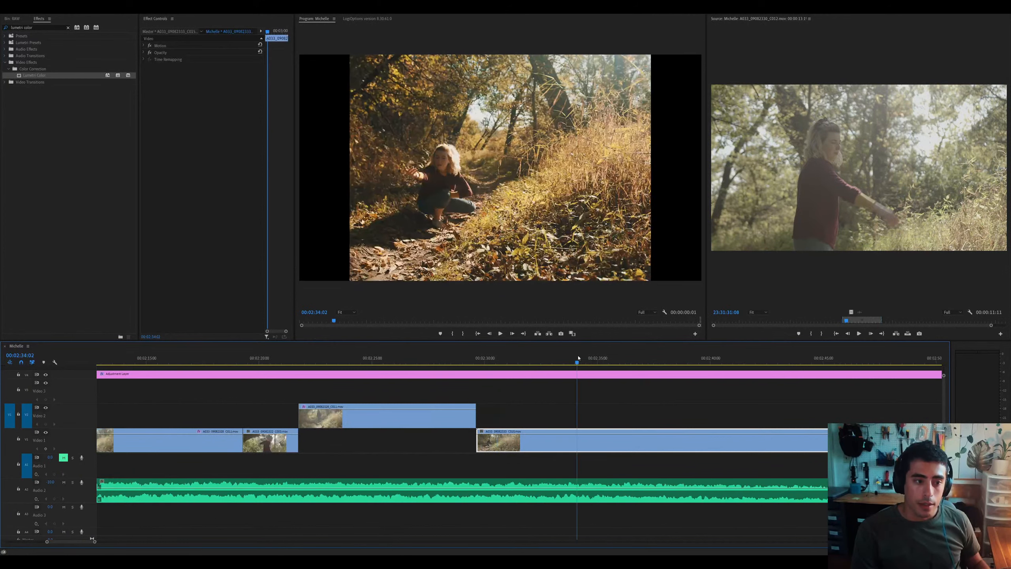
key("minus")
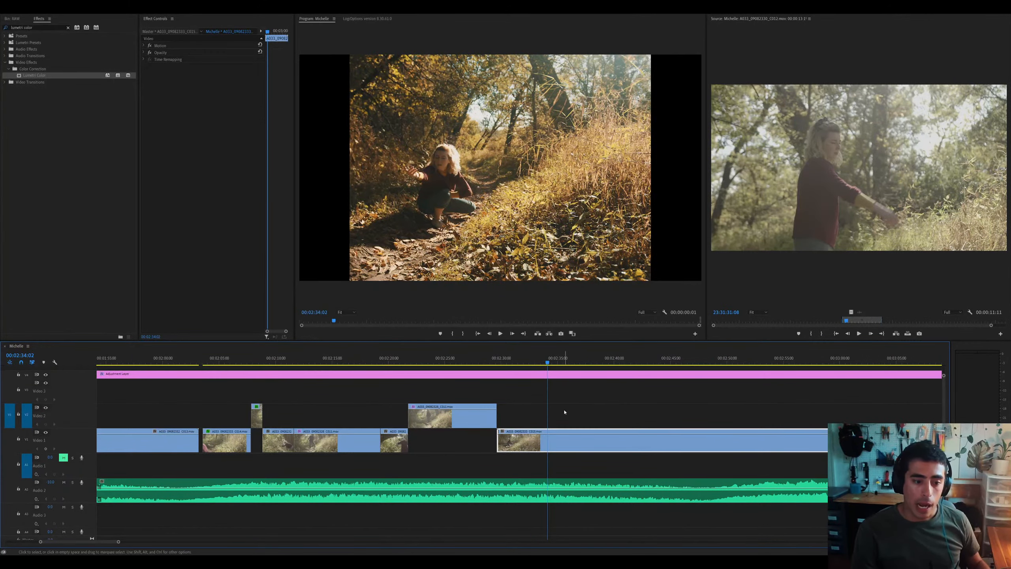
left_click_drag(482, 418, 480, 436)
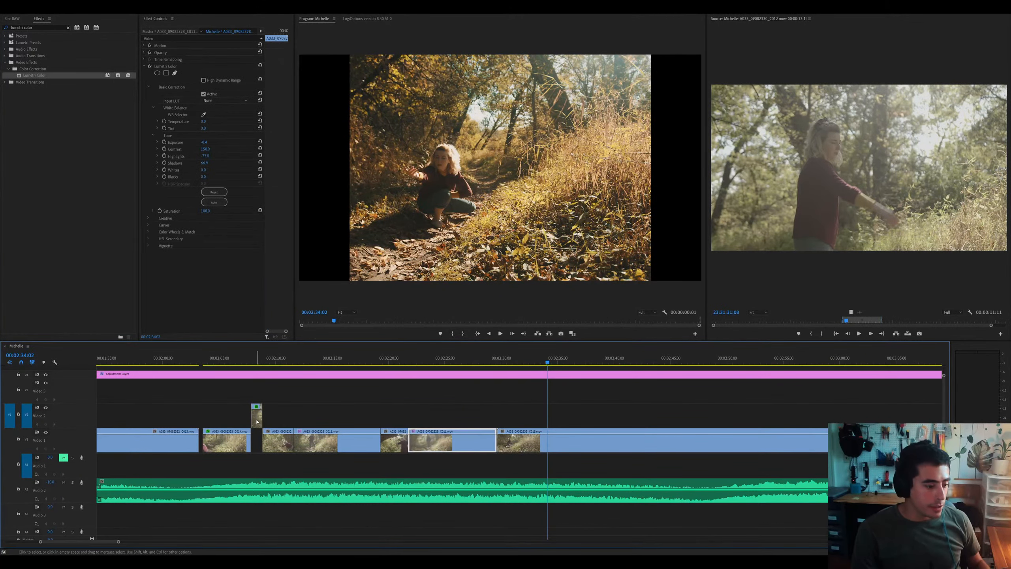
left_click_drag(256, 417, 257, 432)
left_click(208, 443)
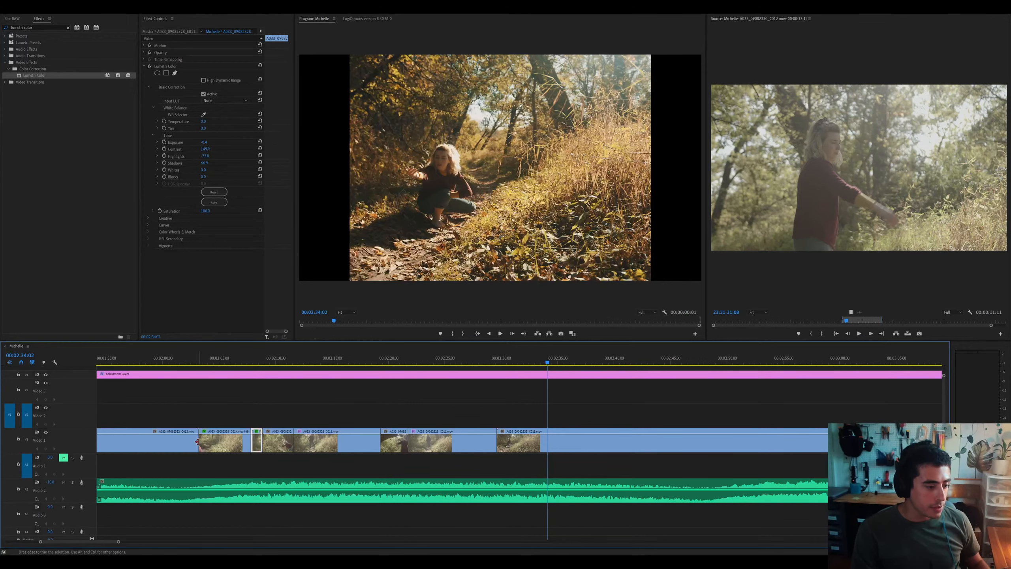
Play the crouching shot to find its new start, split it at 02:42:15 and delete the part before the cut
left_click(548, 444)
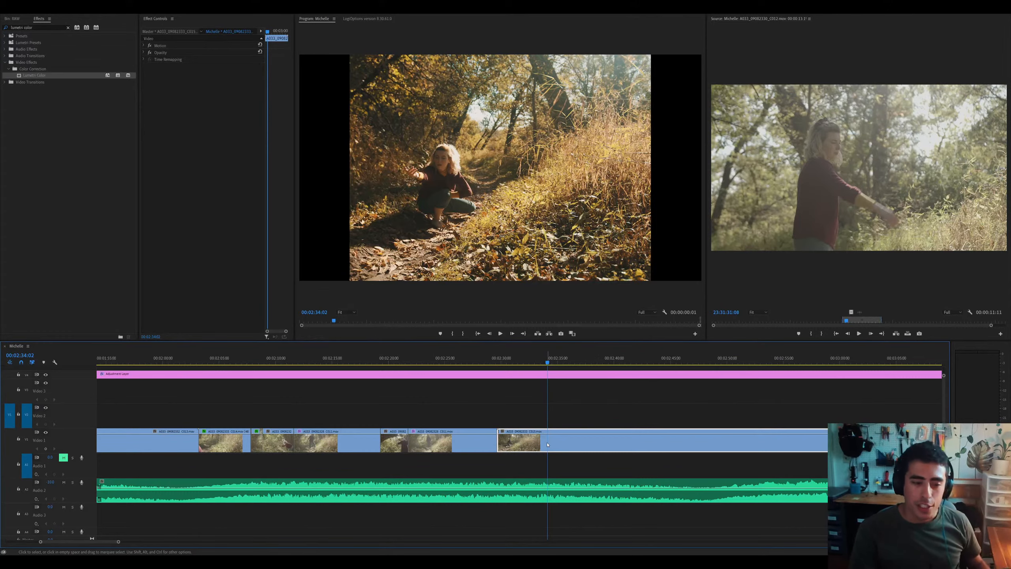
scroll(565, 434, "right", 3)
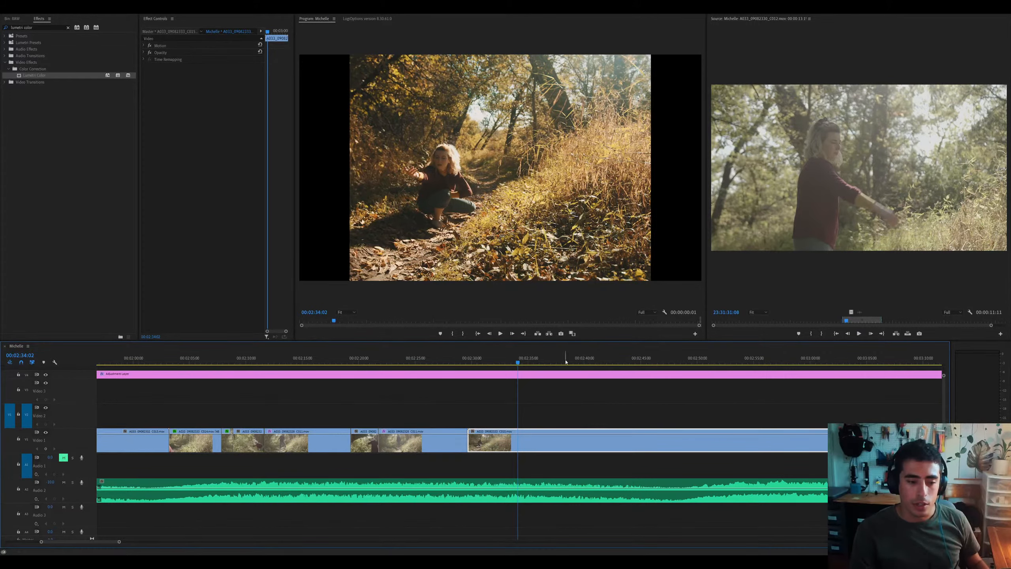
left_click_drag(565, 361, 590, 361)
key("space")
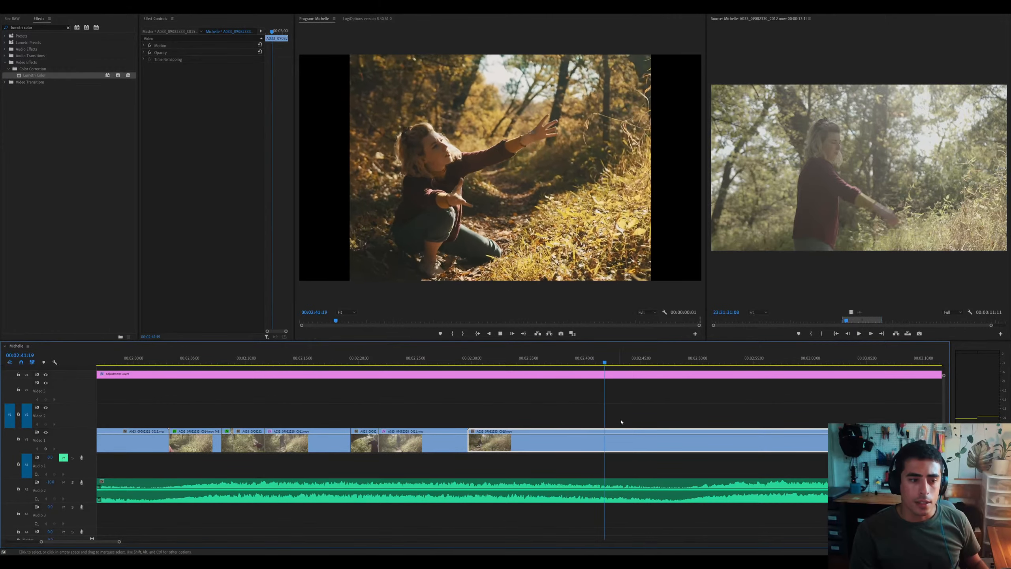
key("space")
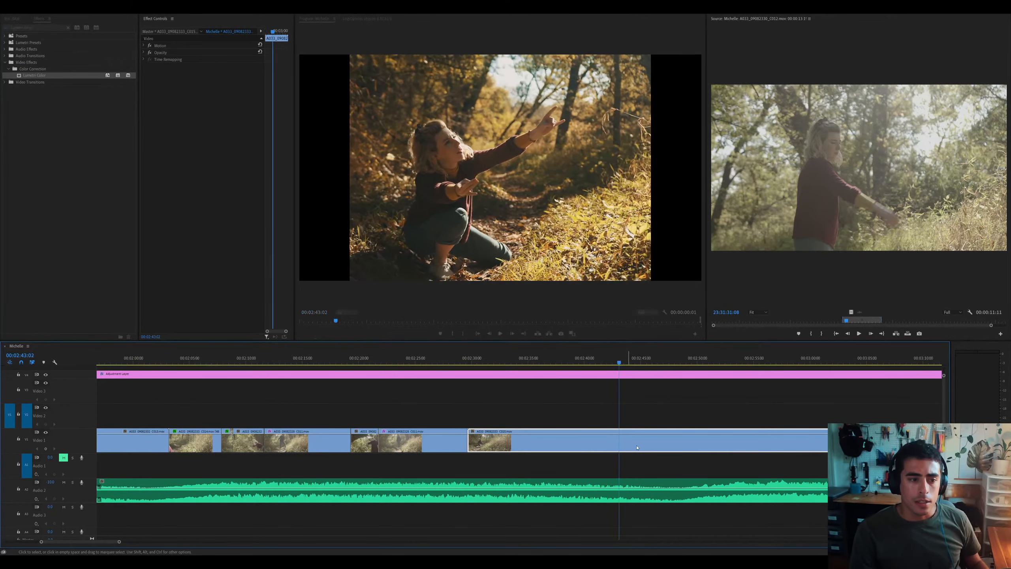
key("Left")
key("Left")
key("Left")
key("Left")
key("Left")
key("Left")
key("Left")
key("Left")
key("Left")
key("Left")
key("Left")
key("ctrl+k")
key("Delete")
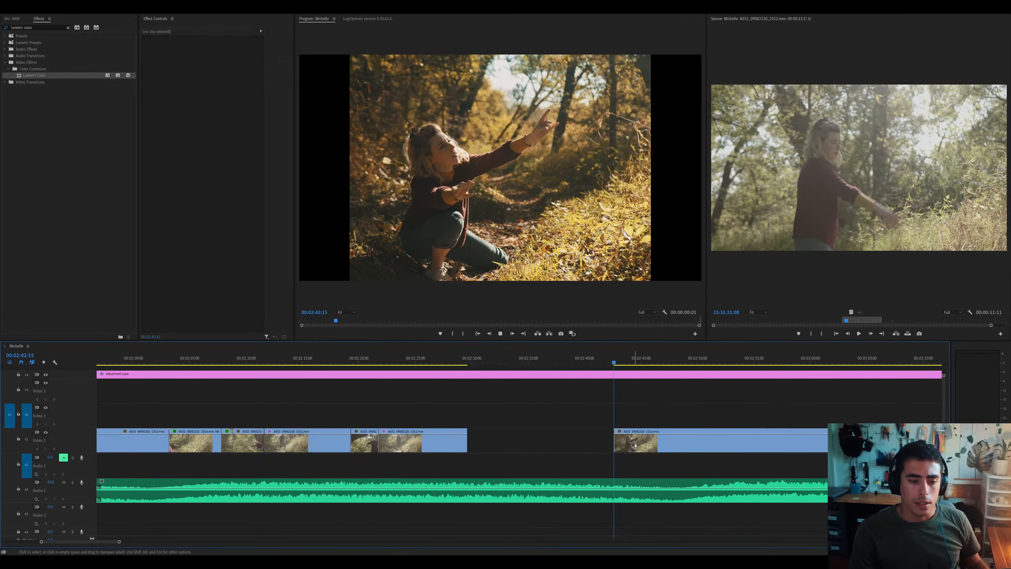
Play the crouching shot, split it at 02:48:18, and trim the start of the remaining part to its arms-raised movement
left_click(636, 445)
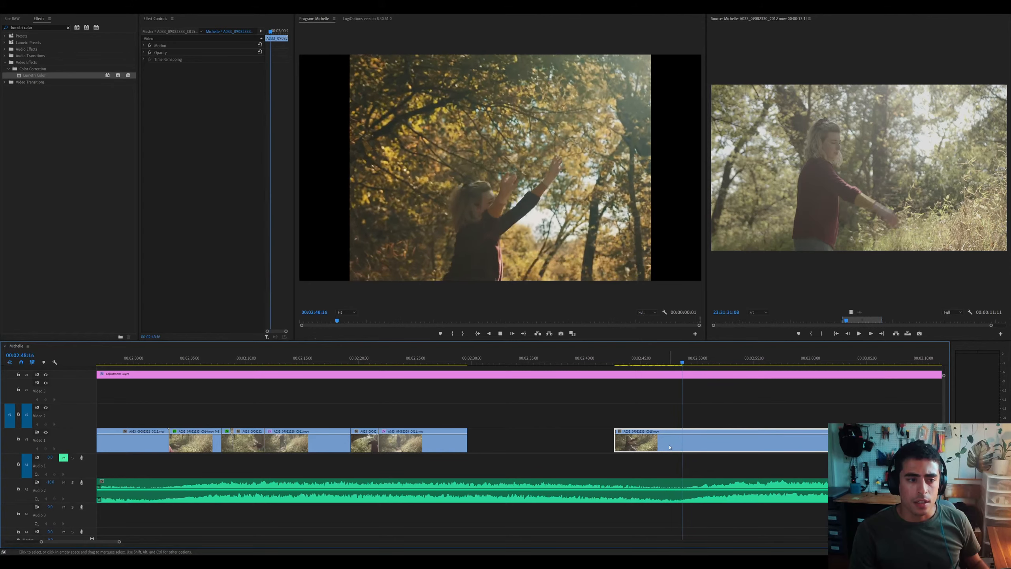
key("space")
key("ctrl+k")
key("minus")
key("equal")
left_click_drag(537, 361, 598, 367)
left_click(619, 444)
key("ctrl+alt+q")
Play the arms-raised piece, split it at 03:02:19 and ripple-delete the part after the cut
key("space")
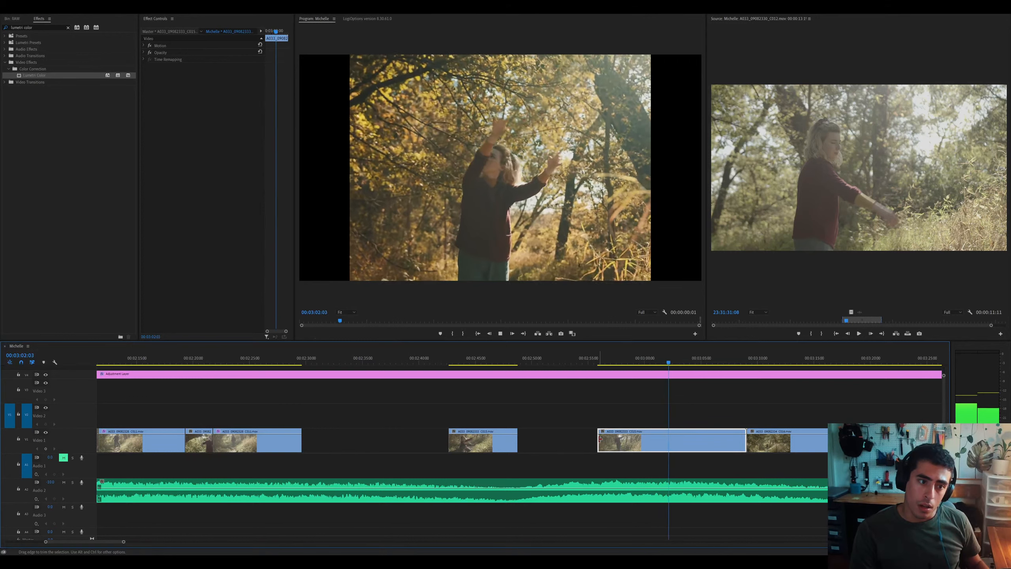
key("ctrl+k")
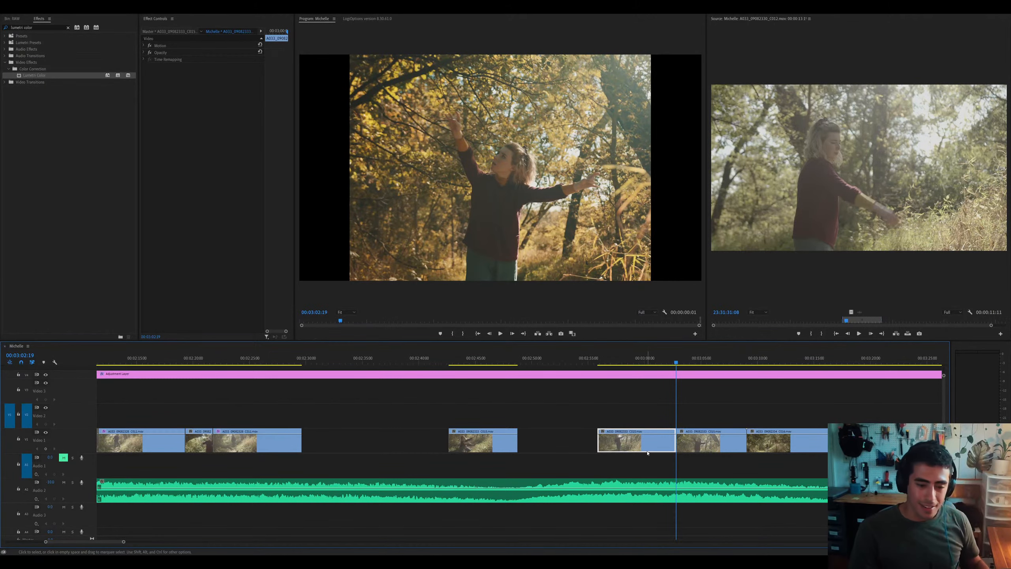
left_click(701, 442)
key("shift+Delete")
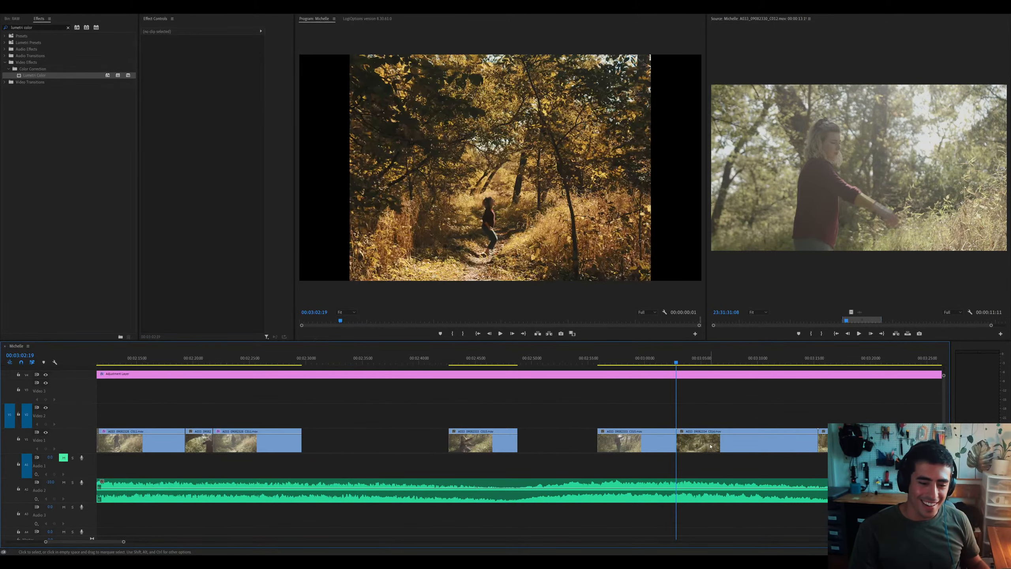
Move the arms-raised piece back to the crouching piece's end and close the gap left before the wide path shot
left_click_drag(637, 441, 558, 442)
left_click(516, 361)
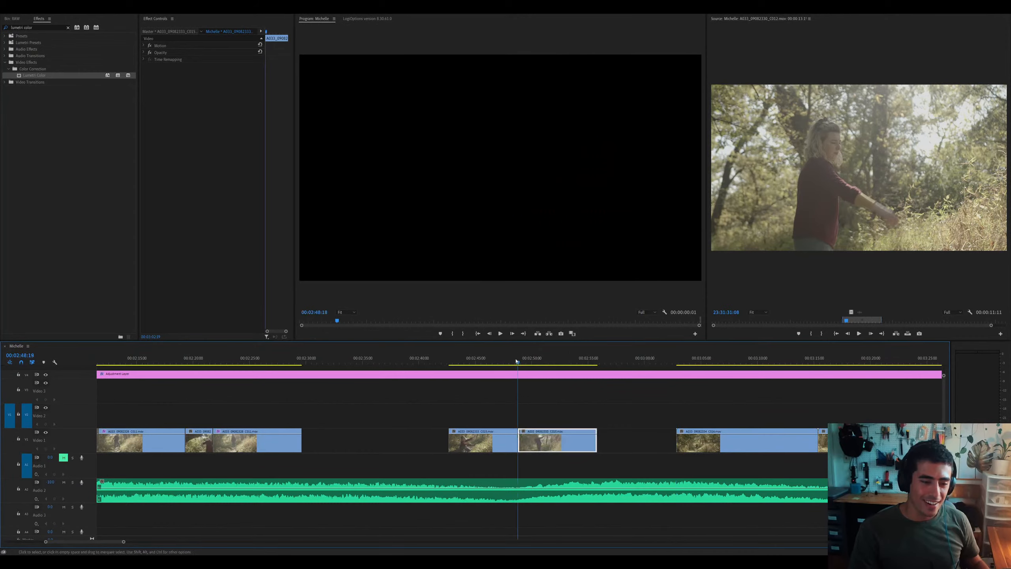
key("equal")
left_click(721, 447)
key("Delete")
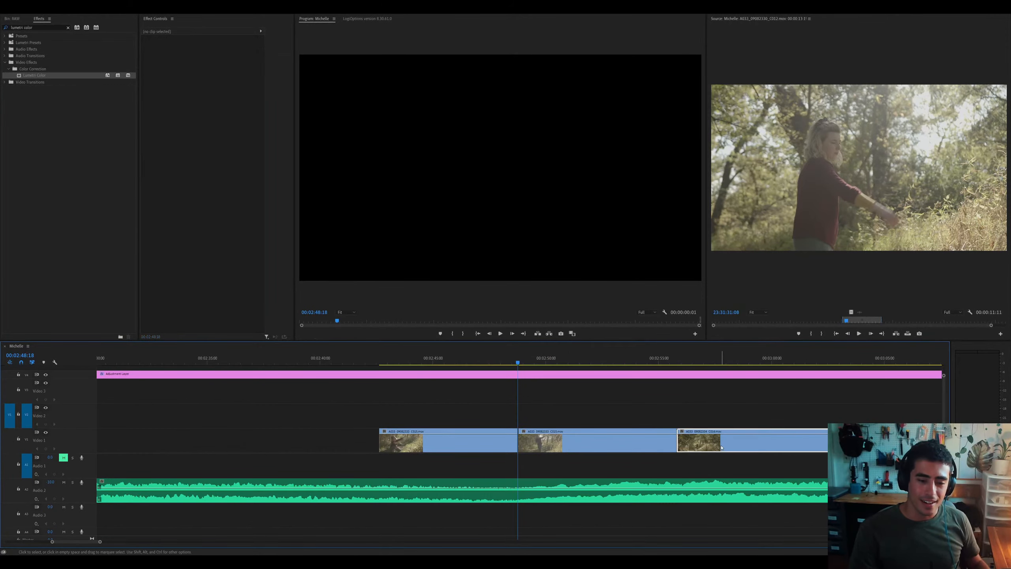
Close the gap before the crouching piece so it follows the preceding shot, and save the project
key("minus")
left_click_drag(613, 361, 573, 362)
left_click(427, 445)
key("Delete")
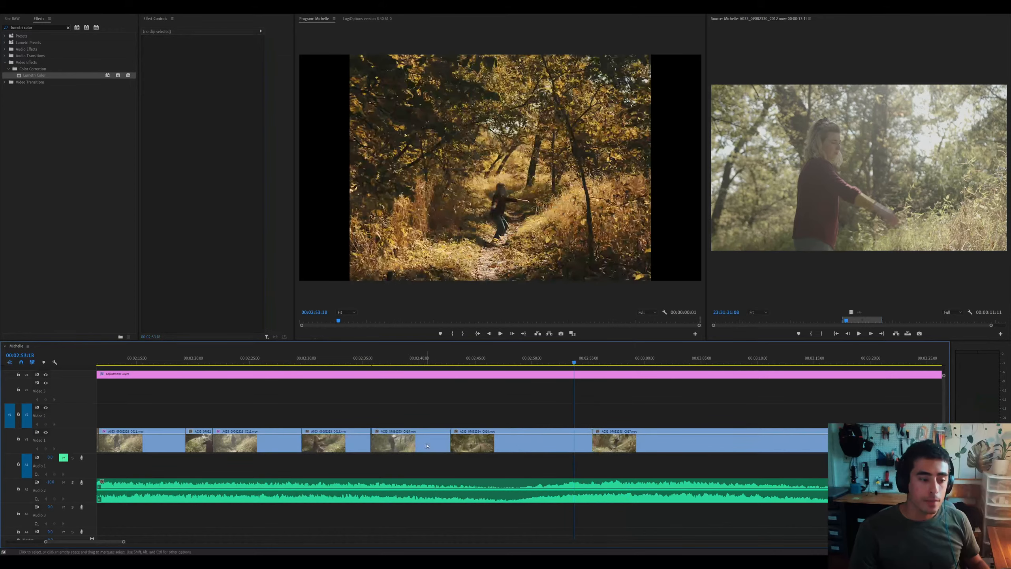
key("ctrl+s")
Play the wide path shot after the arms-raised piece and trim about two seconds off its start
left_click(460, 445)
left_click(465, 359)
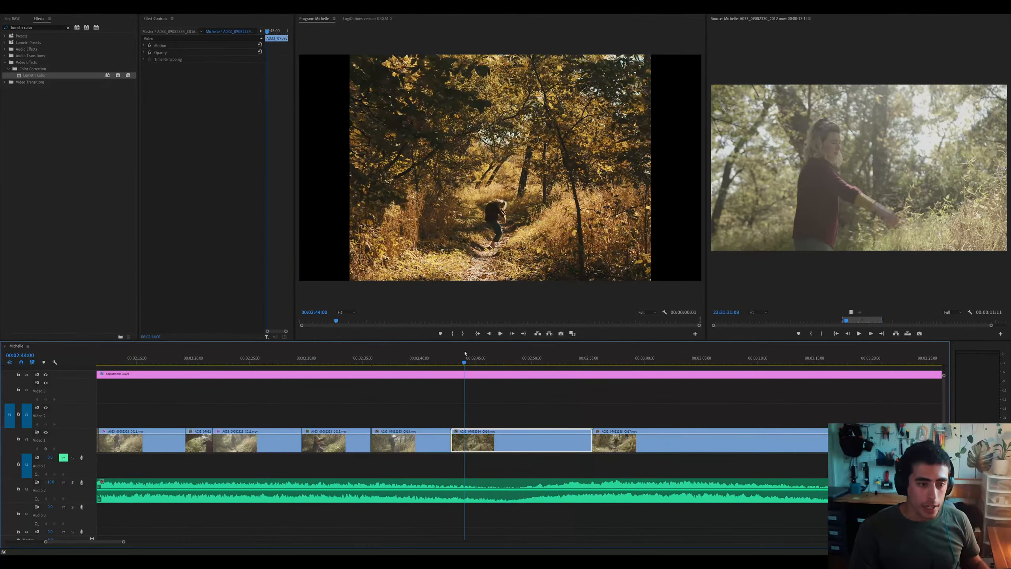
key("space")
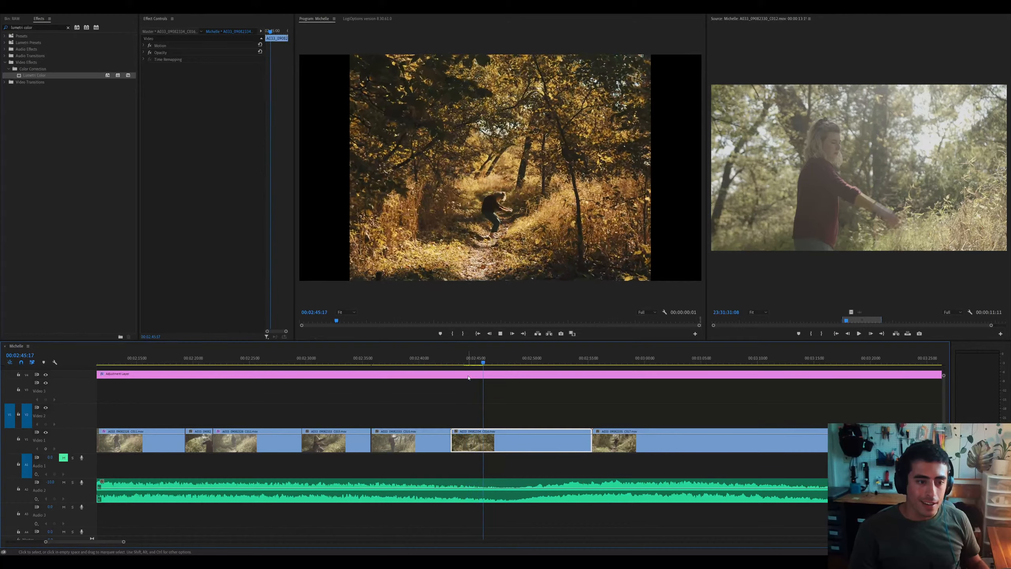
key("space")
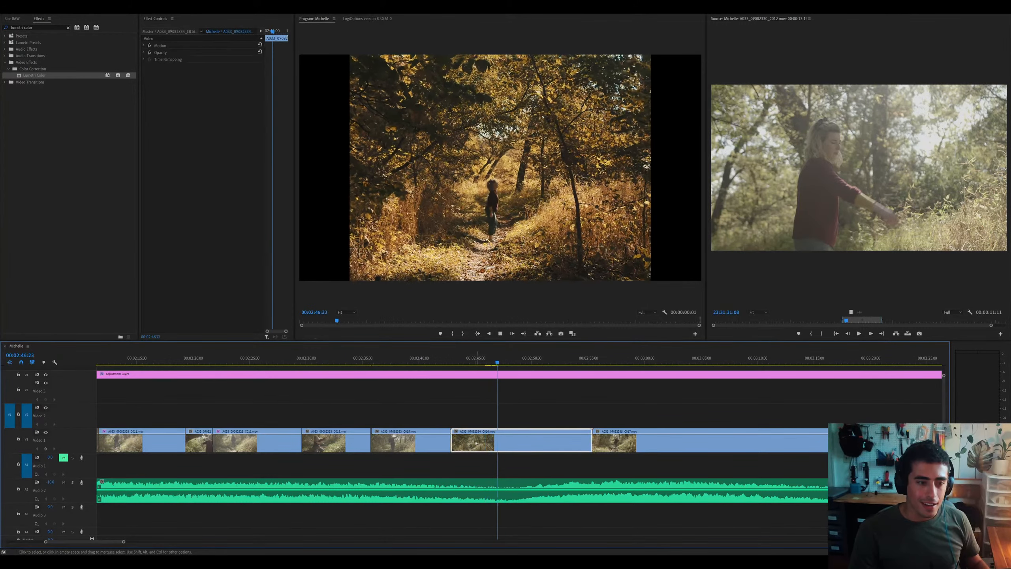
key("space")
left_click_drag(455, 442, 479, 441)
key("minus")
key("minus")
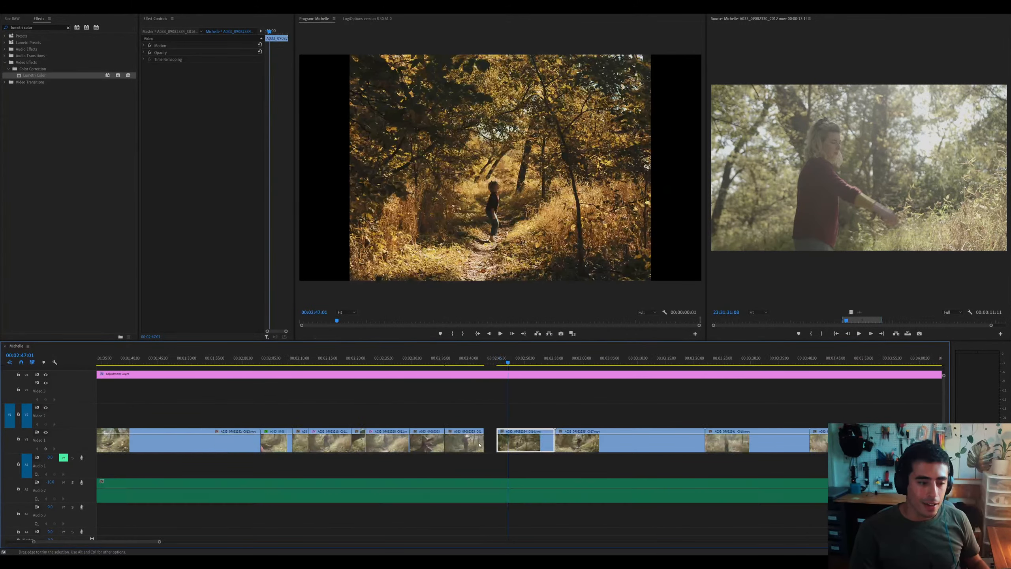
Return to the sequence start and play through the first two shots to review their timing against the music
left_click_drag(338, 360, 82, 384)
key("space")
left_click(116, 441)
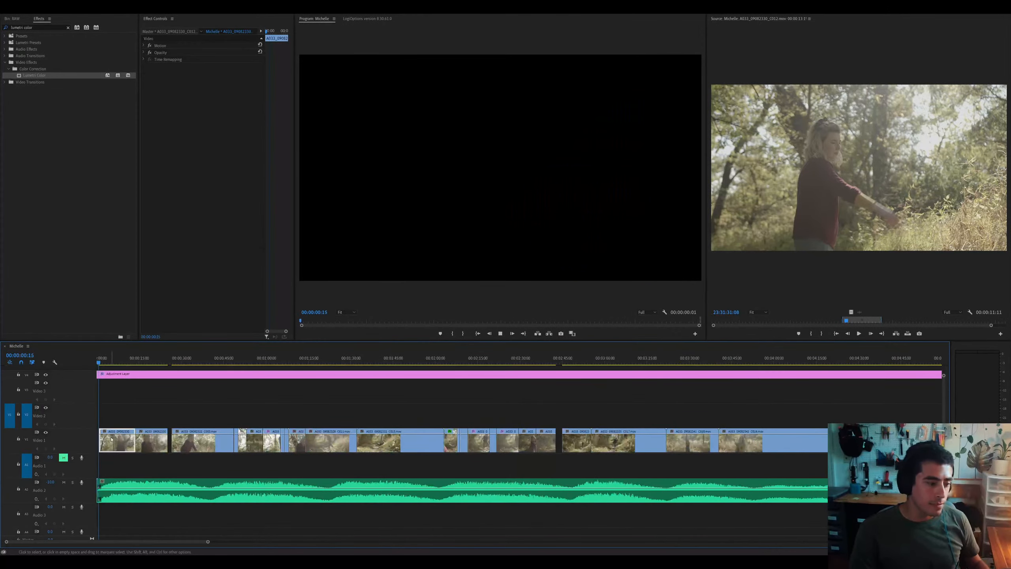
key("equal")
left_click(175, 358)
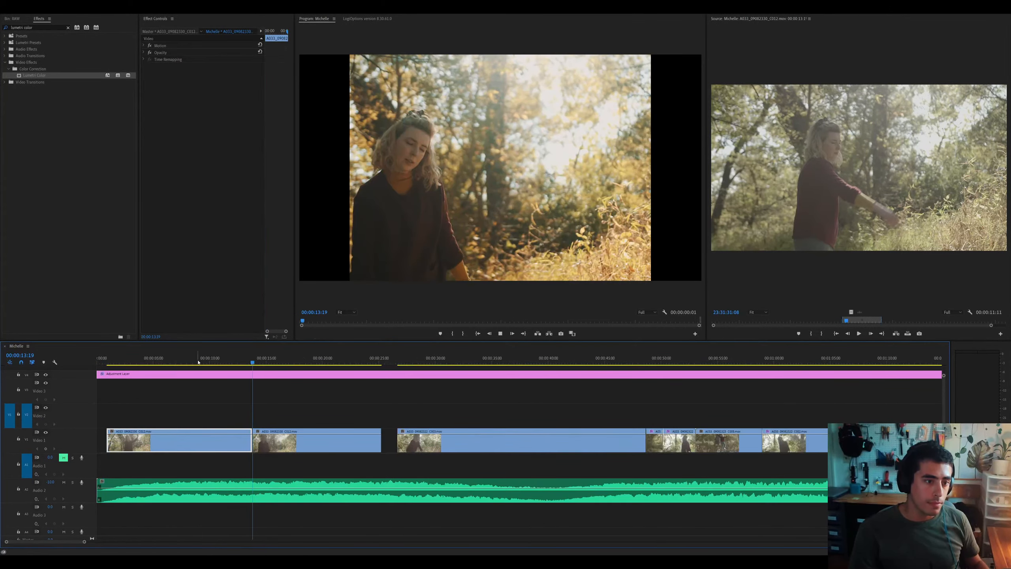
key("space")
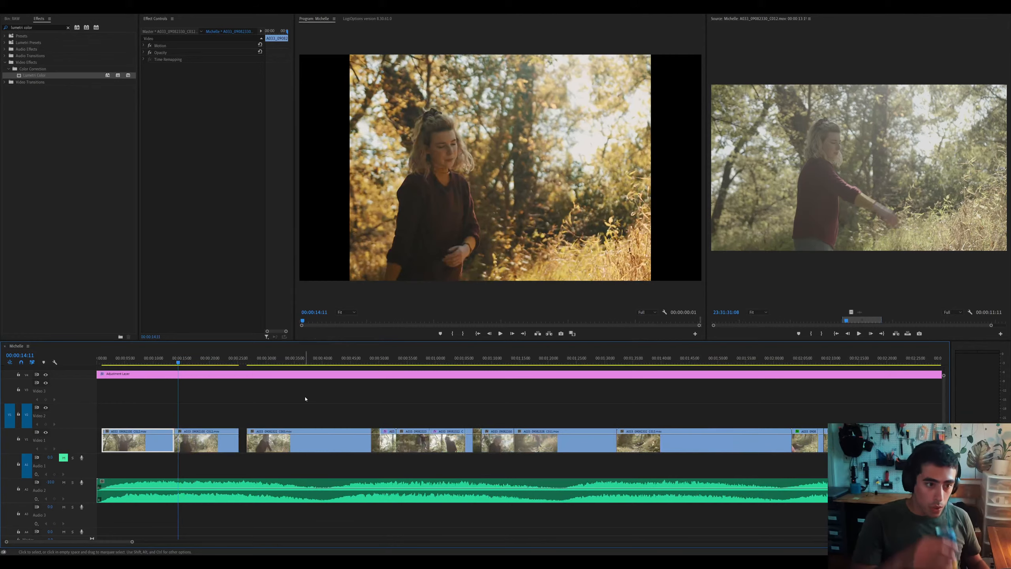
key("space")
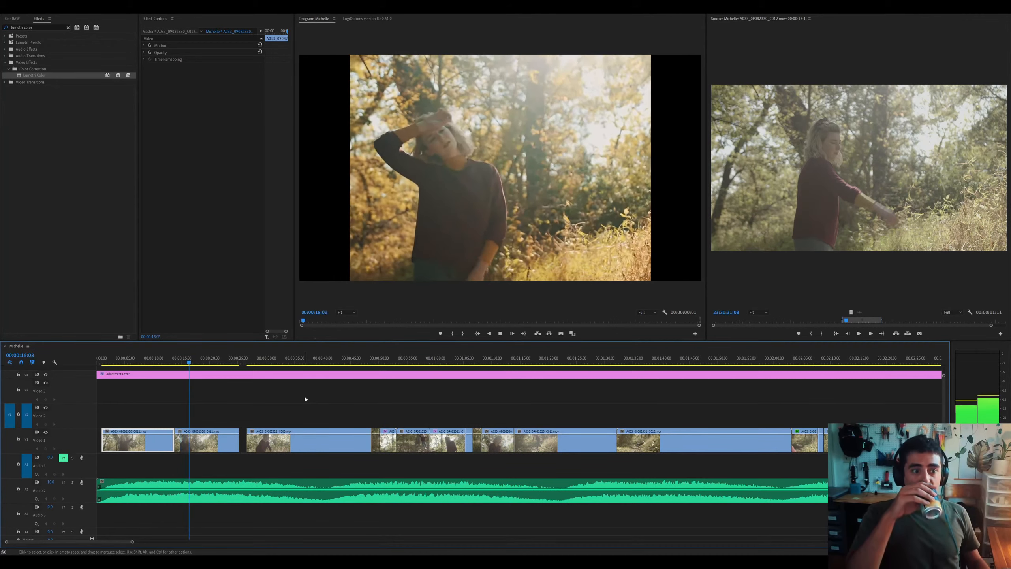
key("space")
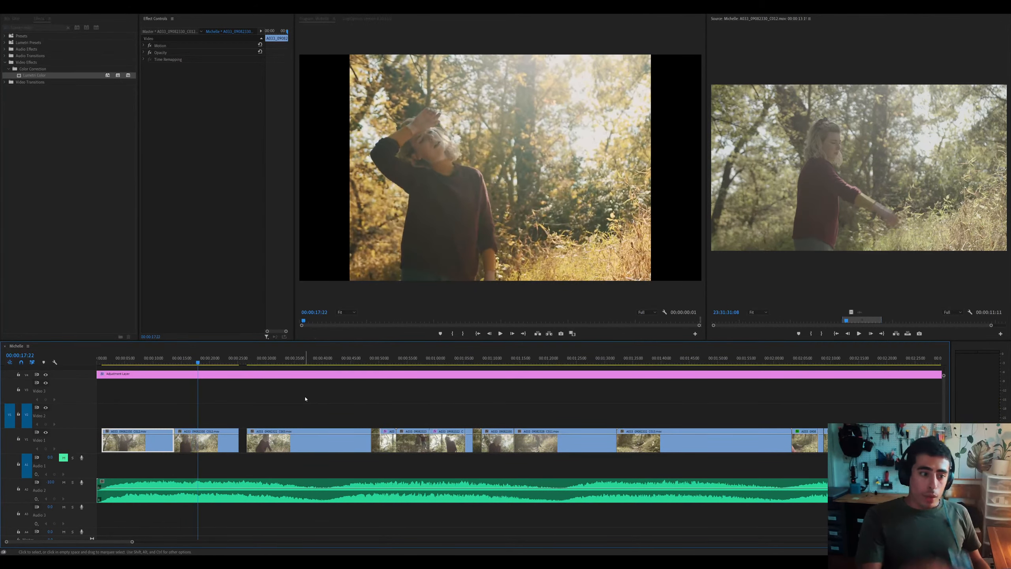
key("space")
key("equal")
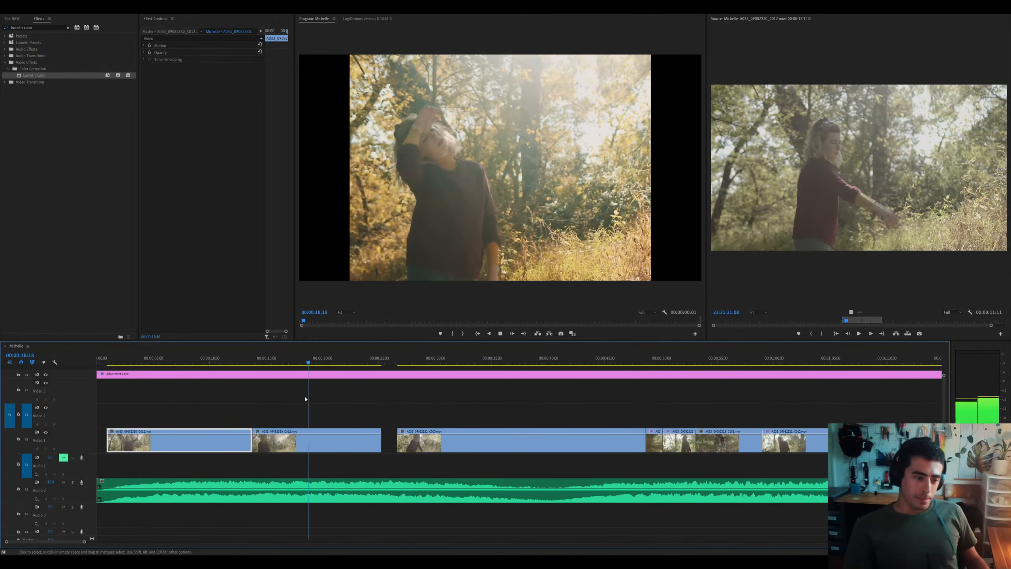
left_click(306, 440)
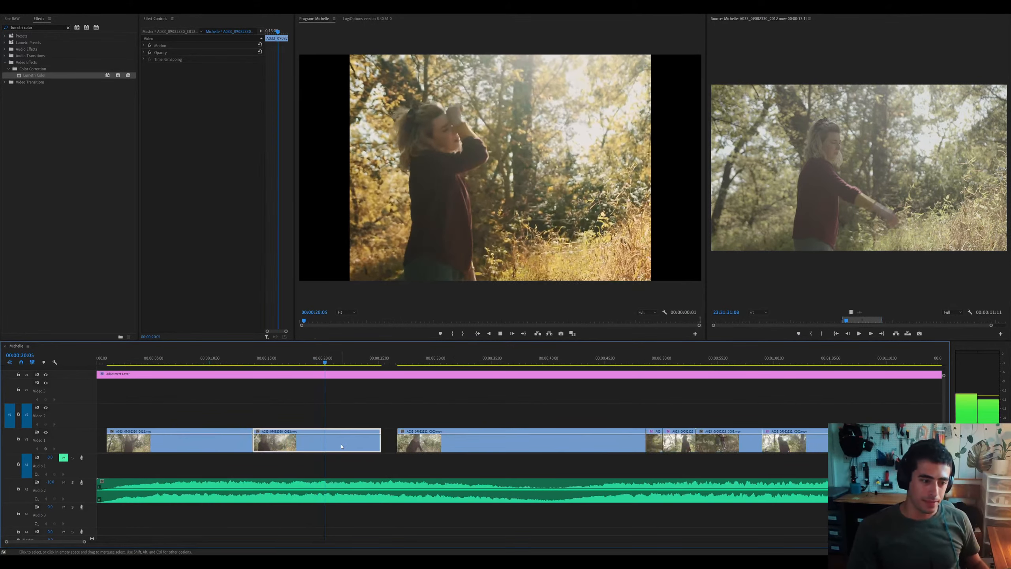
key("space")
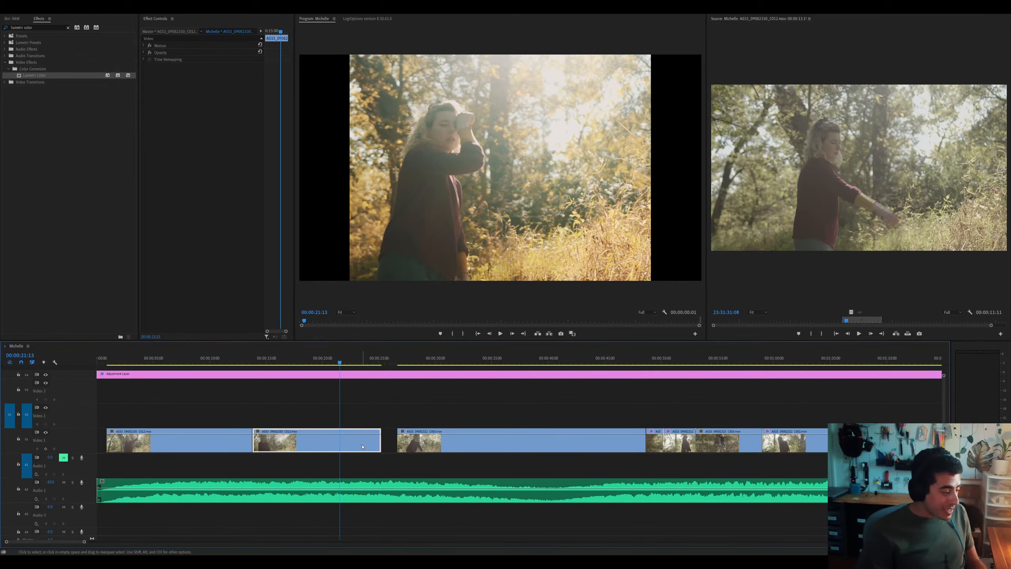
Extend the second shot's end to meet the third shot, closing the gap, and check the frames around the cut
left_click(399, 445)
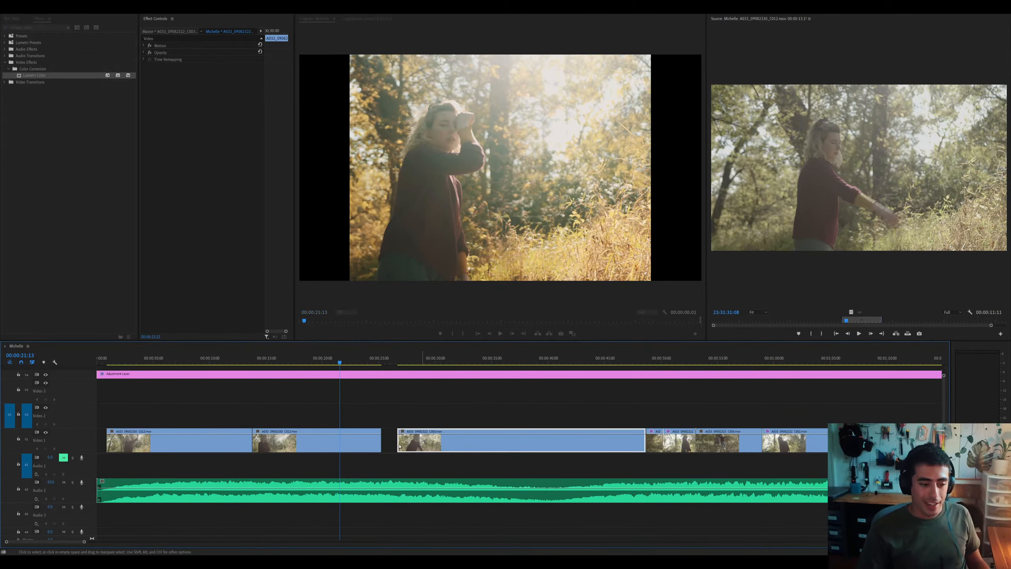
left_click_drag(382, 445, 396, 445)
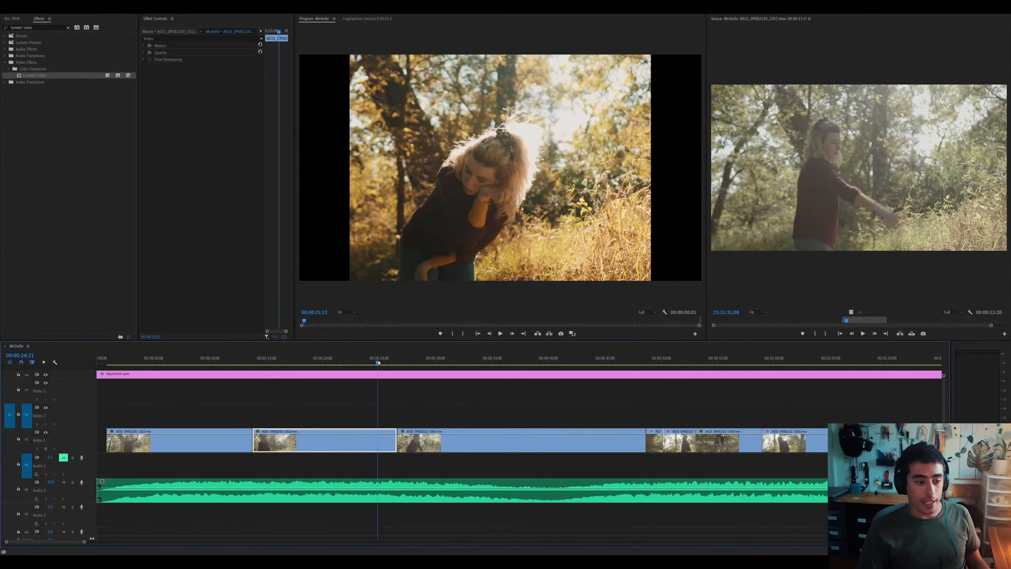
key("=")
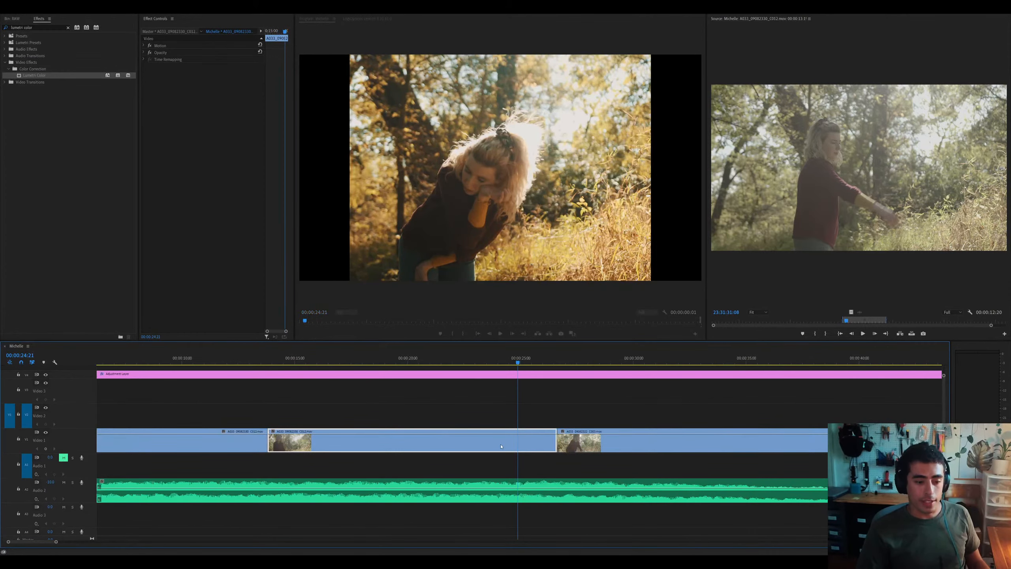
left_click(535, 360)
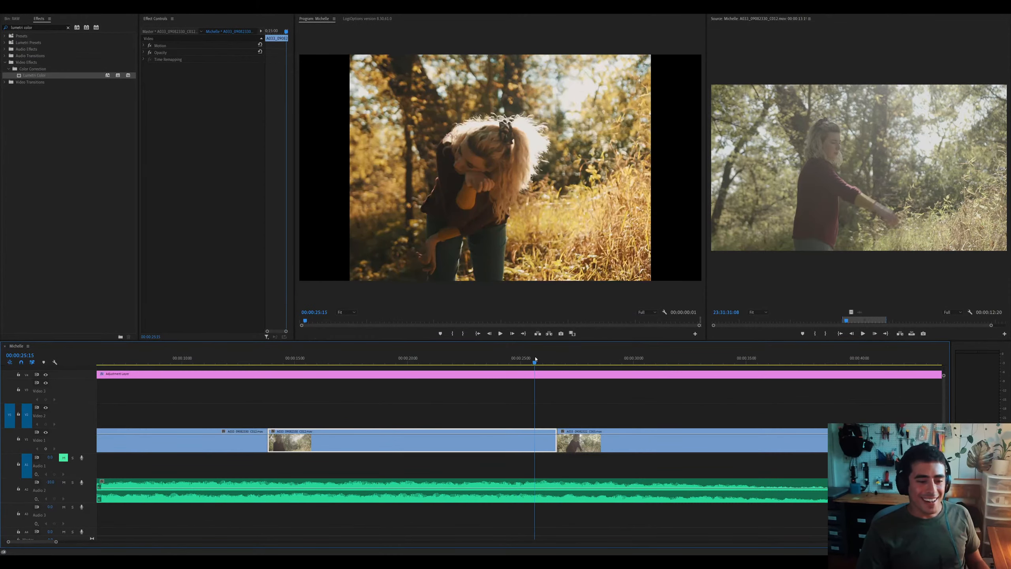
key("minus")
left_click(529, 443)
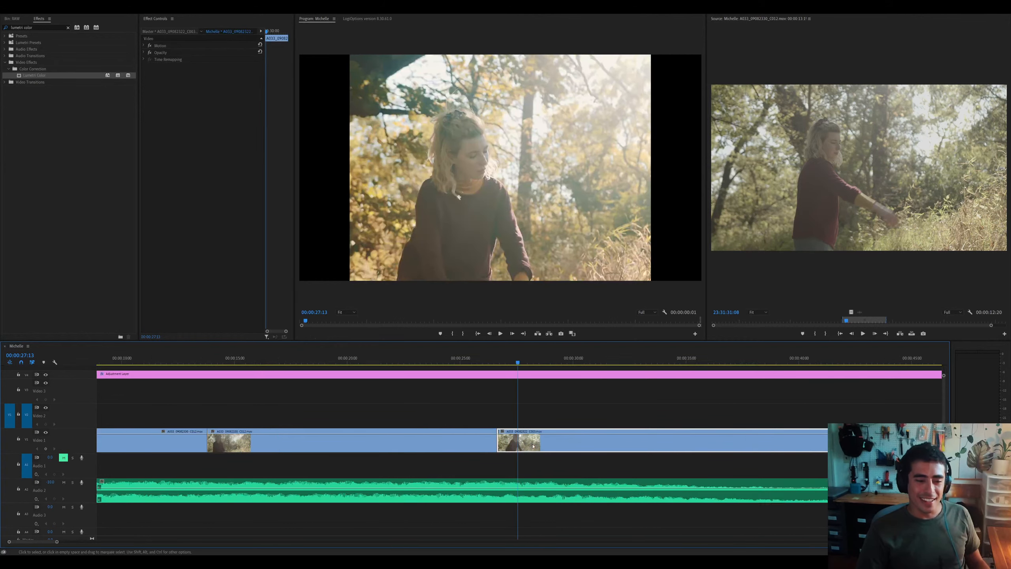
Examine the third shot's crouching movement frame by frame around 00:00:37
left_click(524, 359)
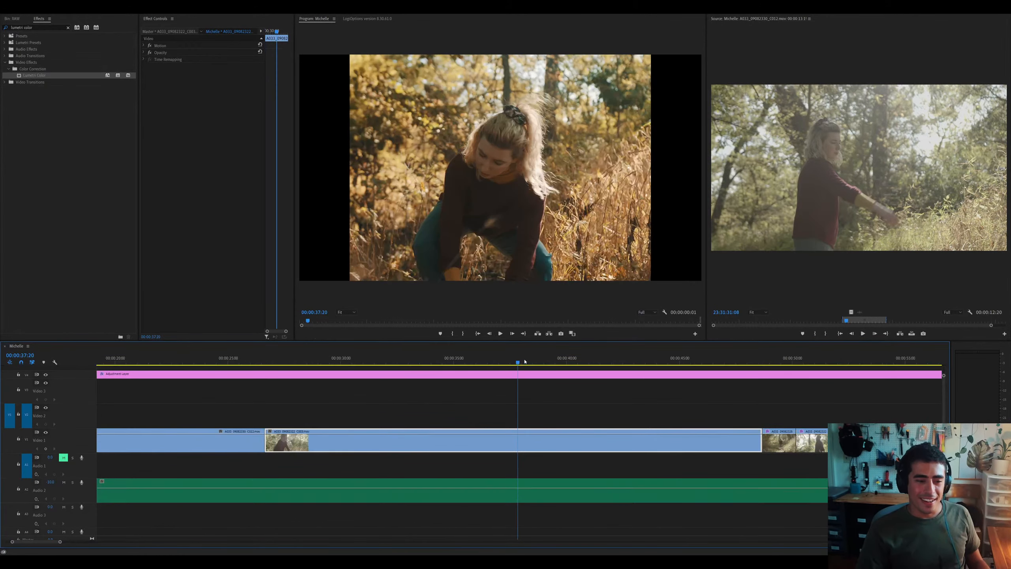
key("Left")
key("Left")
key("Left")
key("Left")
key("Left")
key("Left")
key("Left")
key("Left")
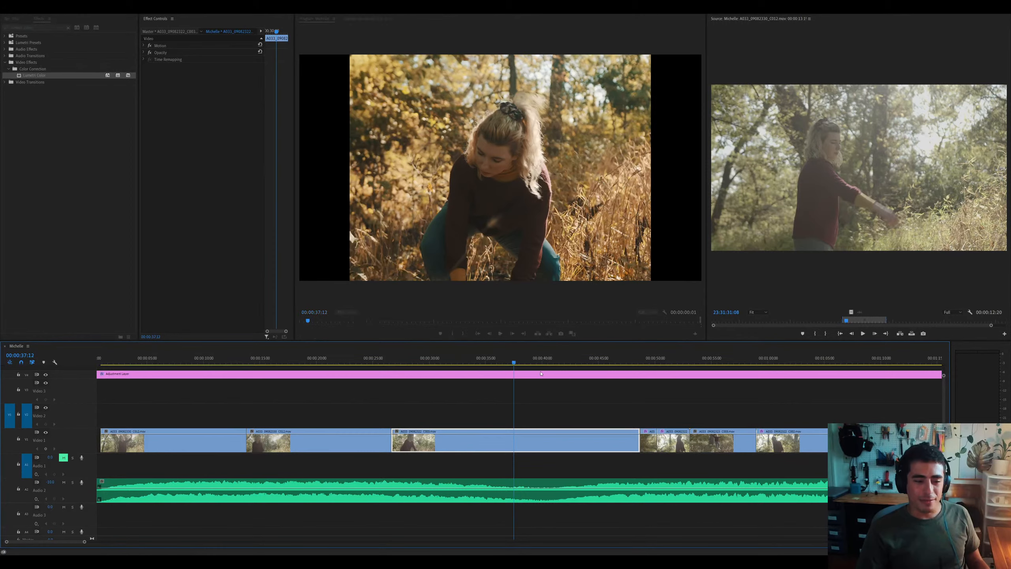
Replay the cut from the second into the third shot and split the third shot at 00:00:41:02
left_click(356, 360)
key("space")
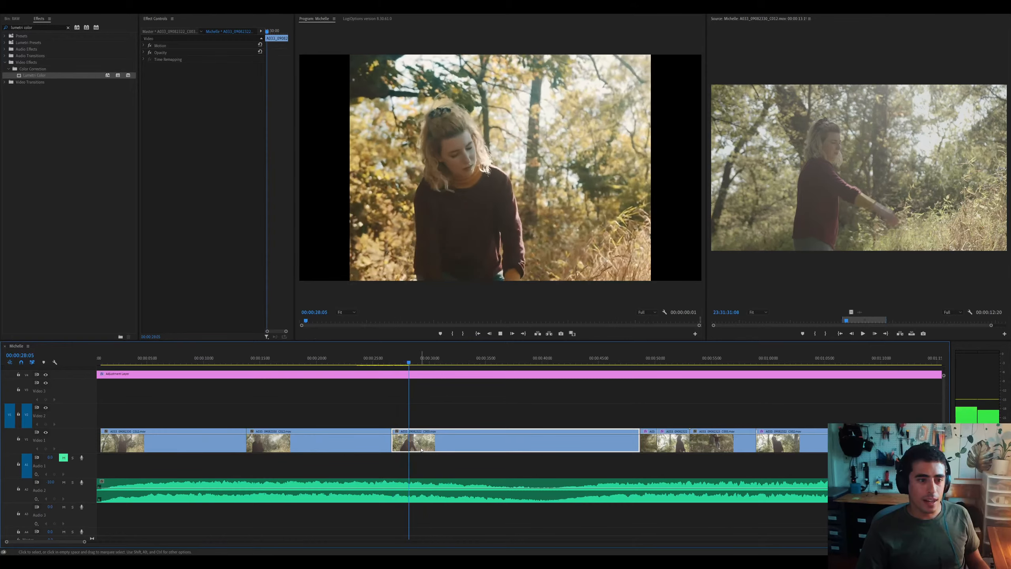
scroll(495, 441, "up", 1)
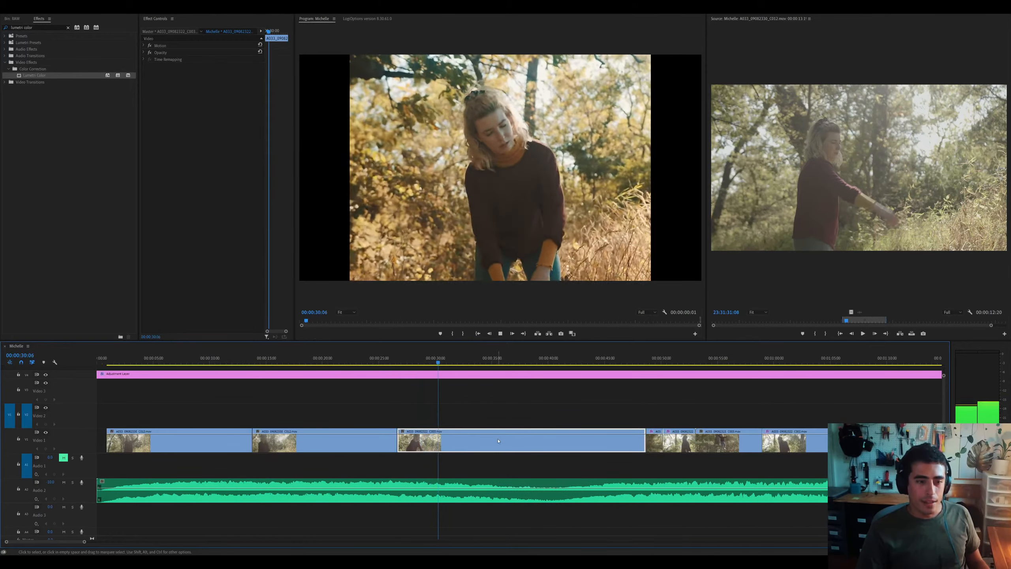
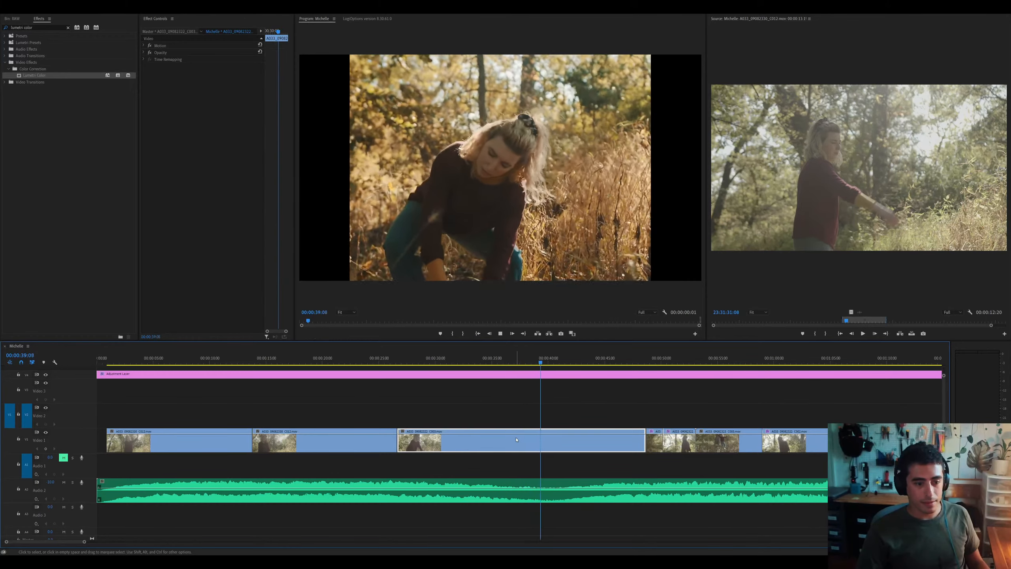
key("space")
key("ctrl+k")
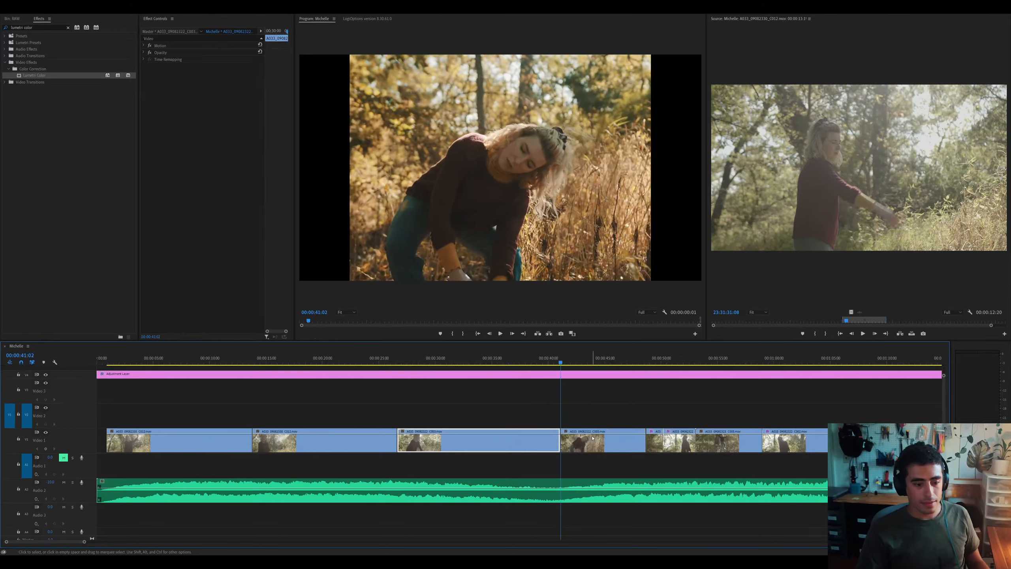
left_click(587, 440)
key("Delete")
key("ctrl+z")
Play and skim through the shots from about 00:00:44 to 00:01:24 to review their timing against the music
left_click_drag(588, 360, 592, 360)
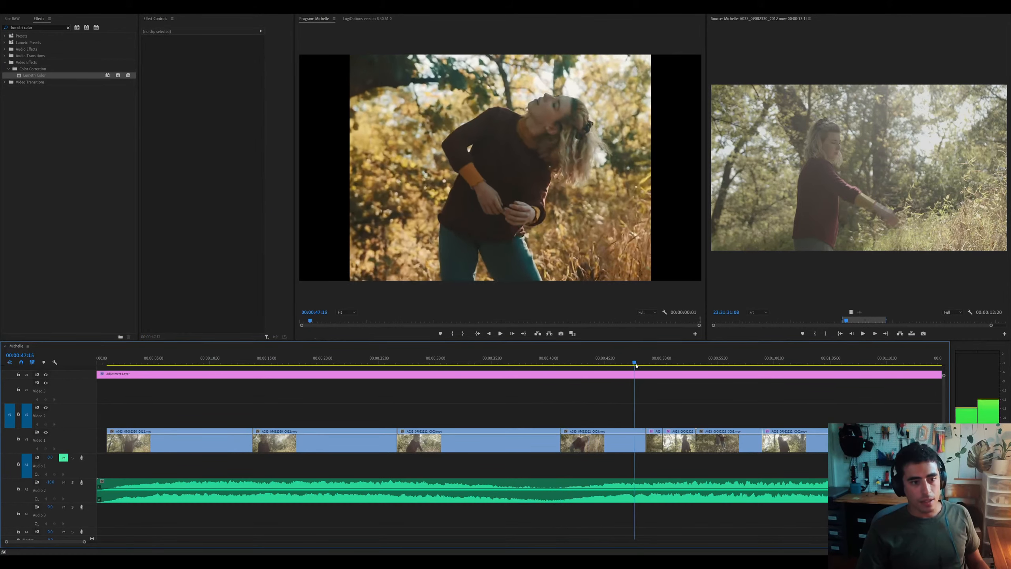
key("space")
key("equal")
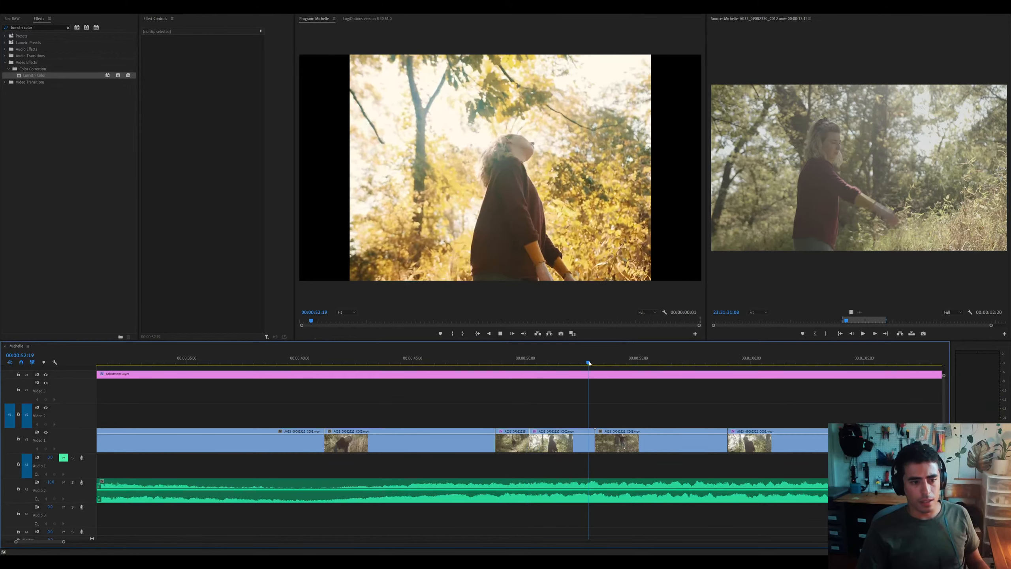
key("minus")
key("minus")
key("equal")
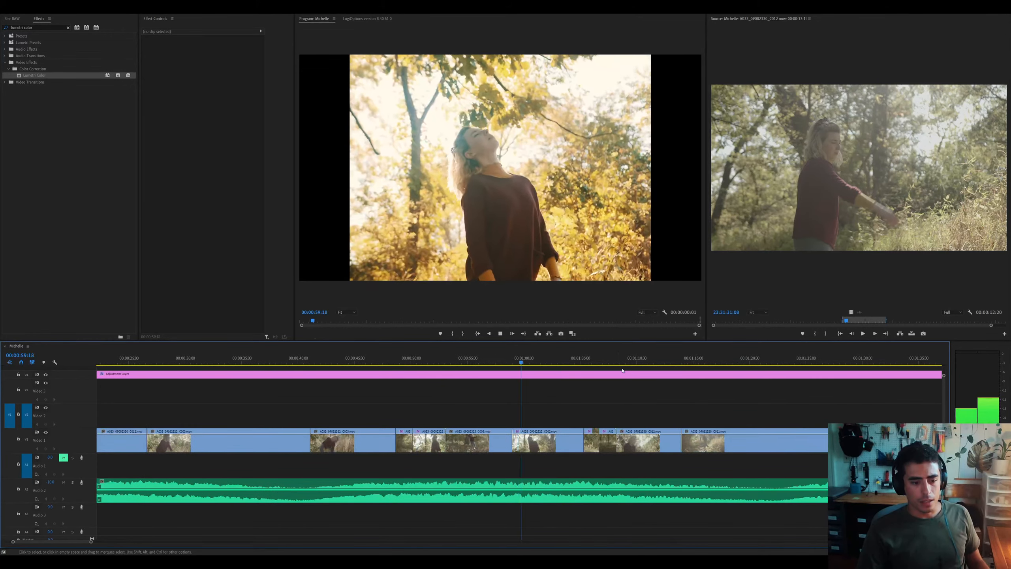
left_click_drag(604, 361, 638, 362)
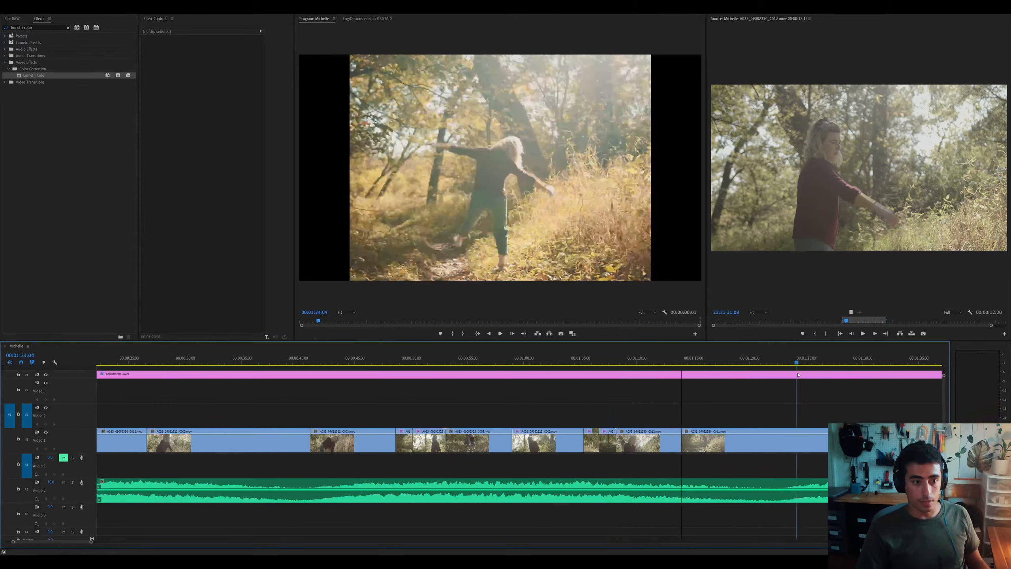
key("space")
Cut the forest-path dance shot around 00:01:23 and 00:01:25 and trim its end to 00:01:29:20
left_click(549, 442)
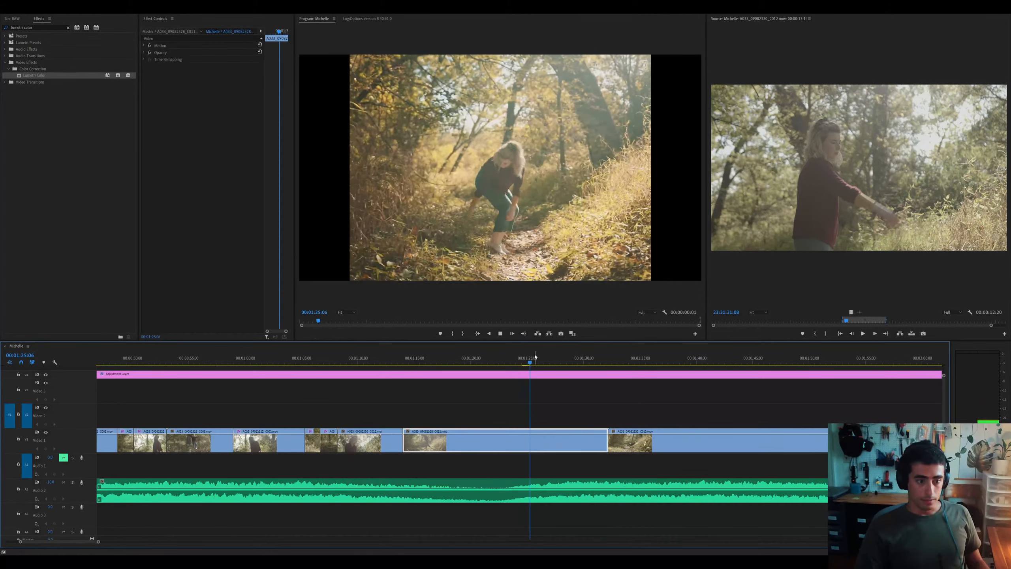
left_click_drag(559, 362, 585, 369)
key("ctrl+k")
left_click_drag(592, 440, 516, 440)
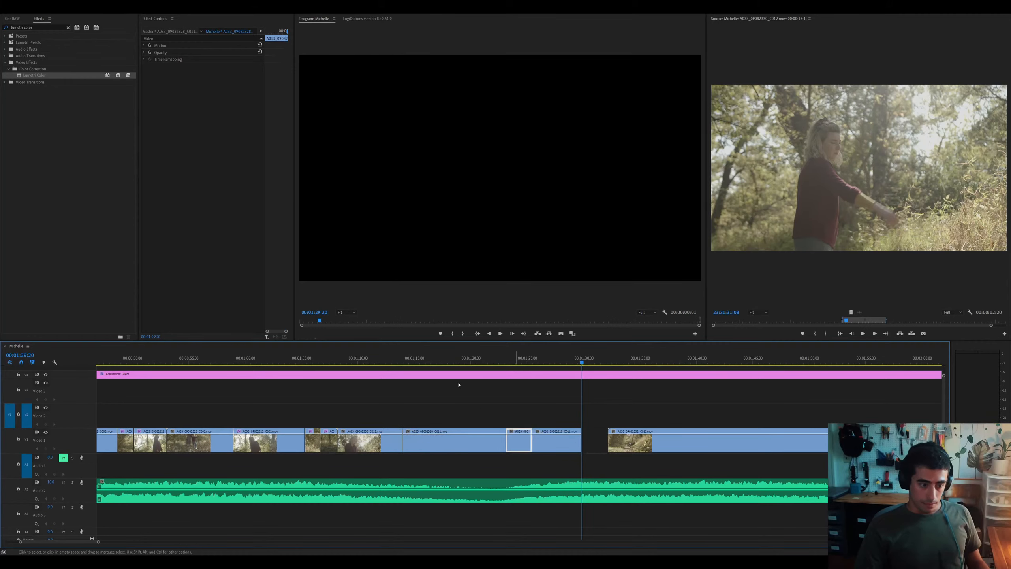
Replay the forest-path shot, split it at 00:01:18:17, delete the section up to the next cut and close the gap
left_click(443, 362)
key("=")
key("space")
left_click(589, 451)
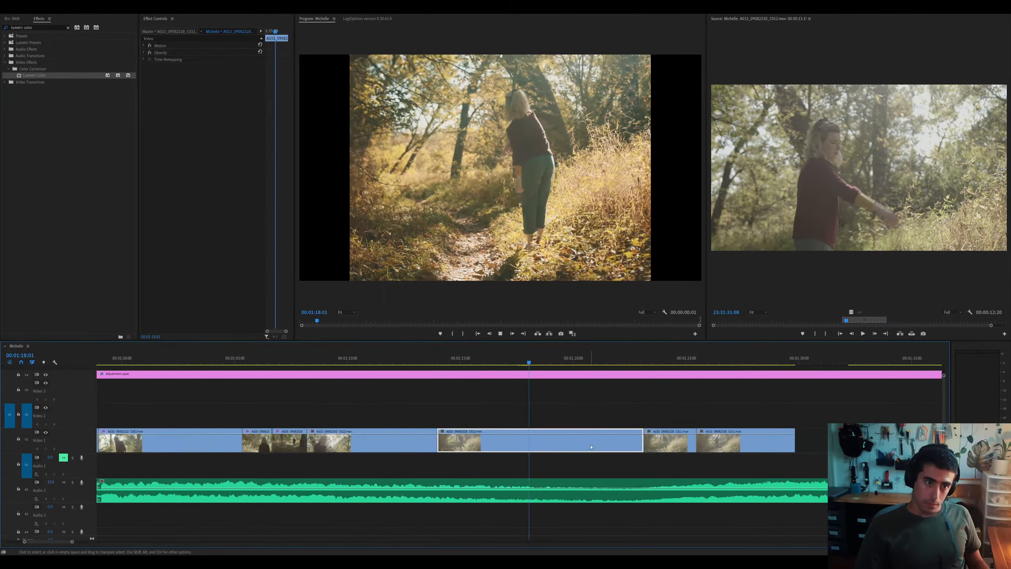
key("space")
key("ctrl+k")
left_click(588, 447)
key("Delete")
left_click(586, 447)
key("Delete")
Delete the forest-path shot's last piece and close the gap before the shot of the dancer sitting on the path
left_click(624, 443)
key("Delete")
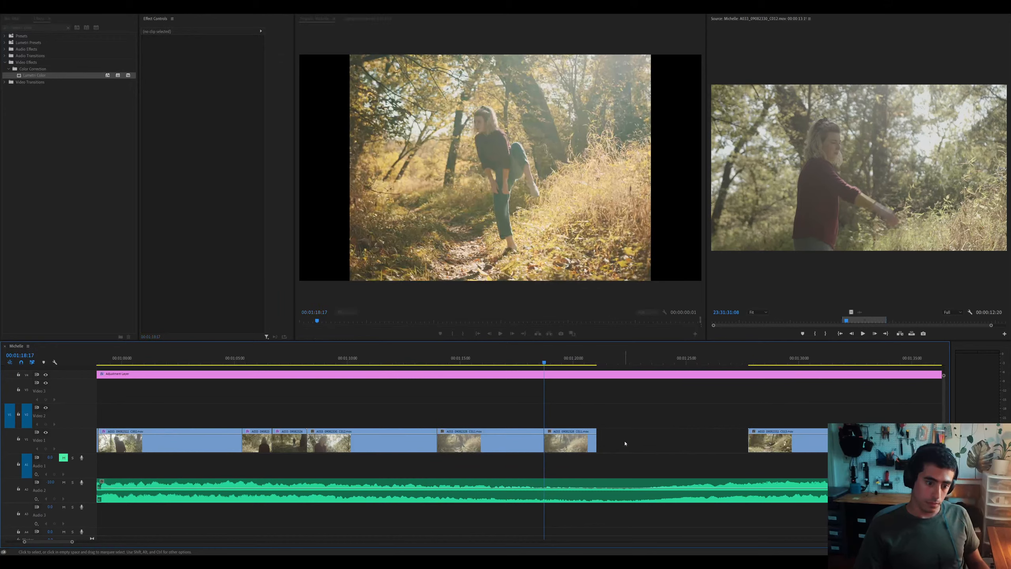
left_click(625, 440)
key("Delete")
Check the short forest-path piece kept after 00:01:18:17 and the cut into the sitting shot at 00:01:21:01
left_click(590, 443)
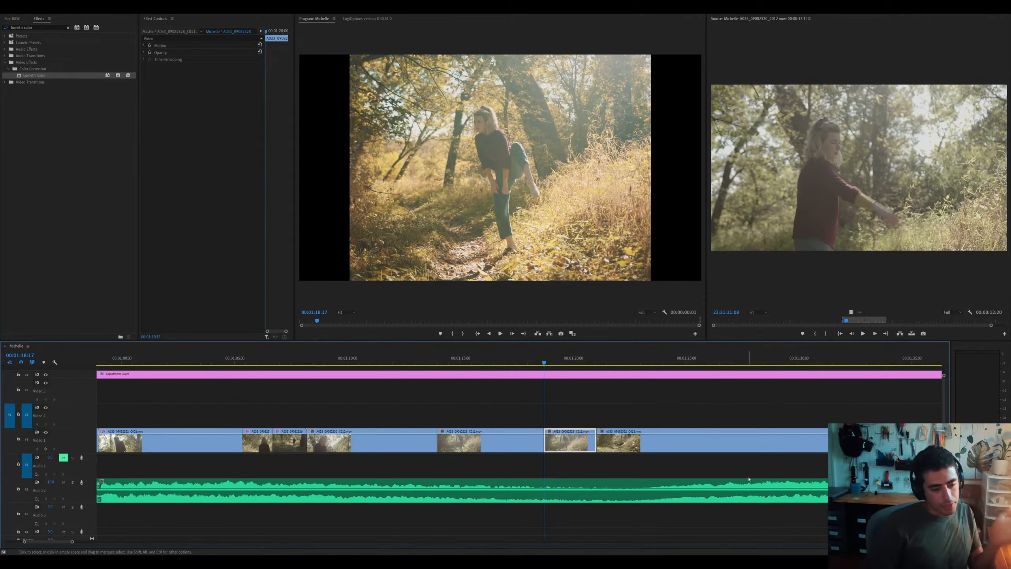
key("Down")
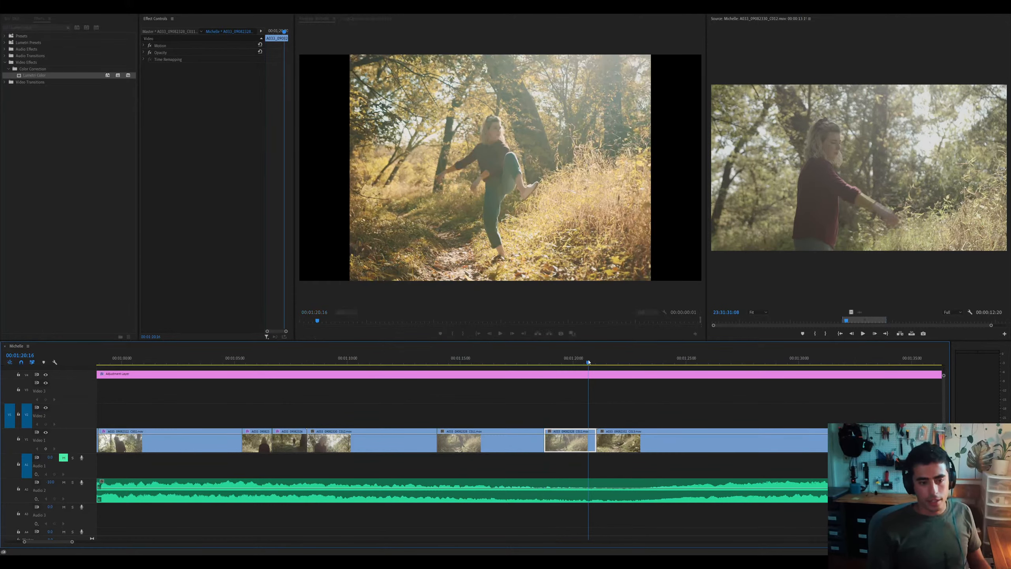
key("Down")
left_click(614, 440)
scroll(615, 442, "down", 2)
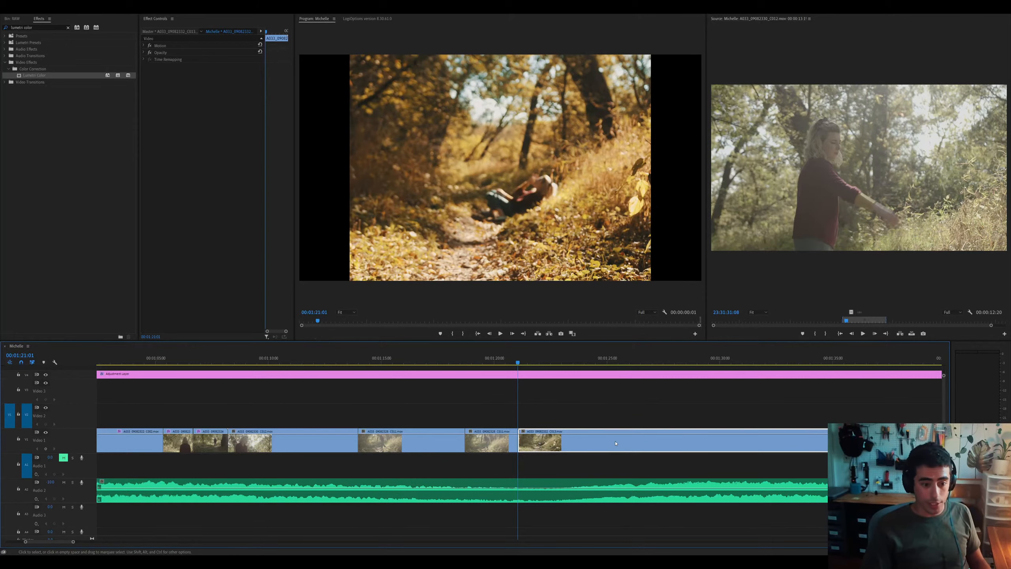
key("minus")
key("equal")
key("minus")
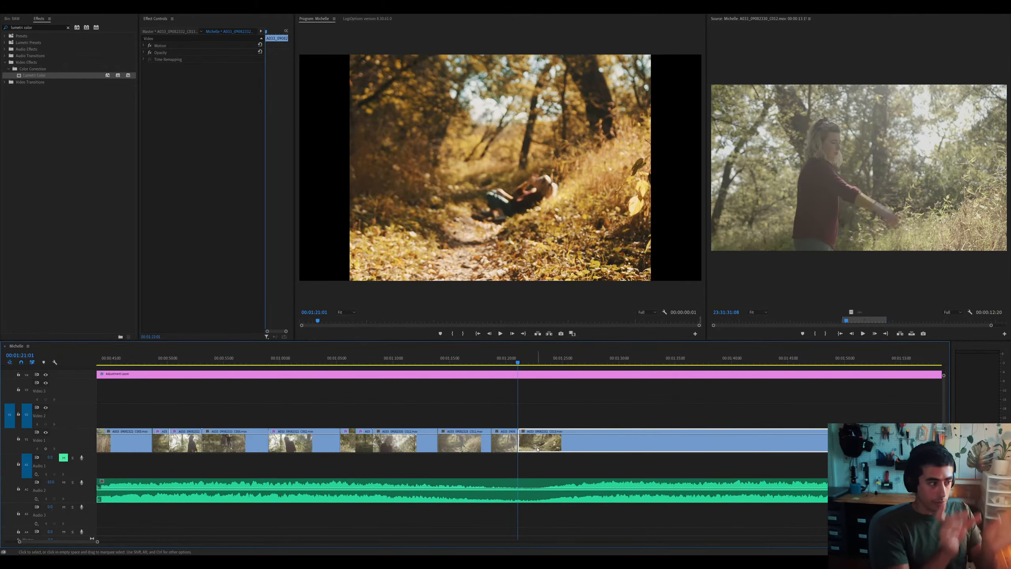
Review the sitting shot, split it at about 00:01:47, delete the part before the split and close the gap
key("space")
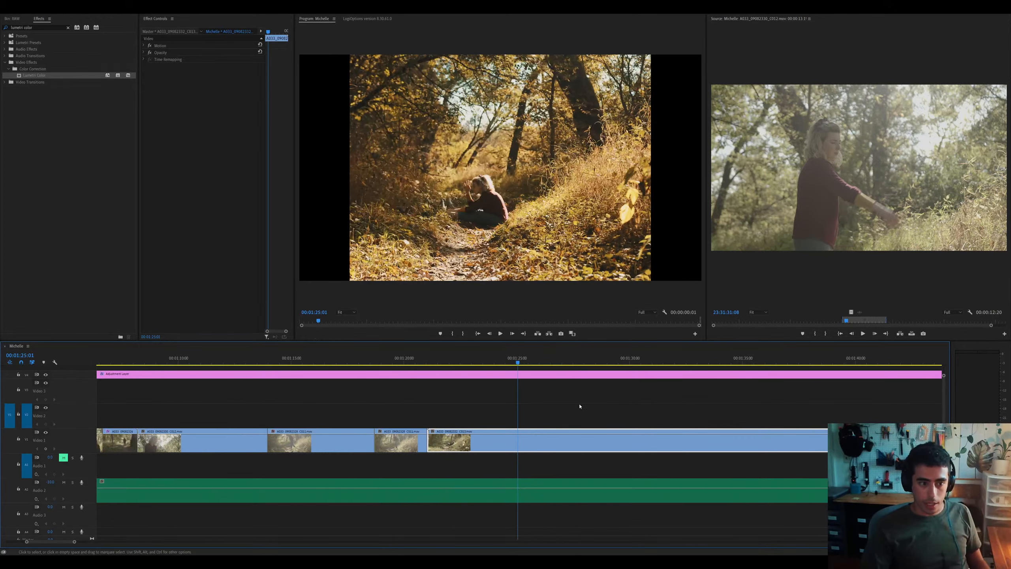
left_click(592, 362)
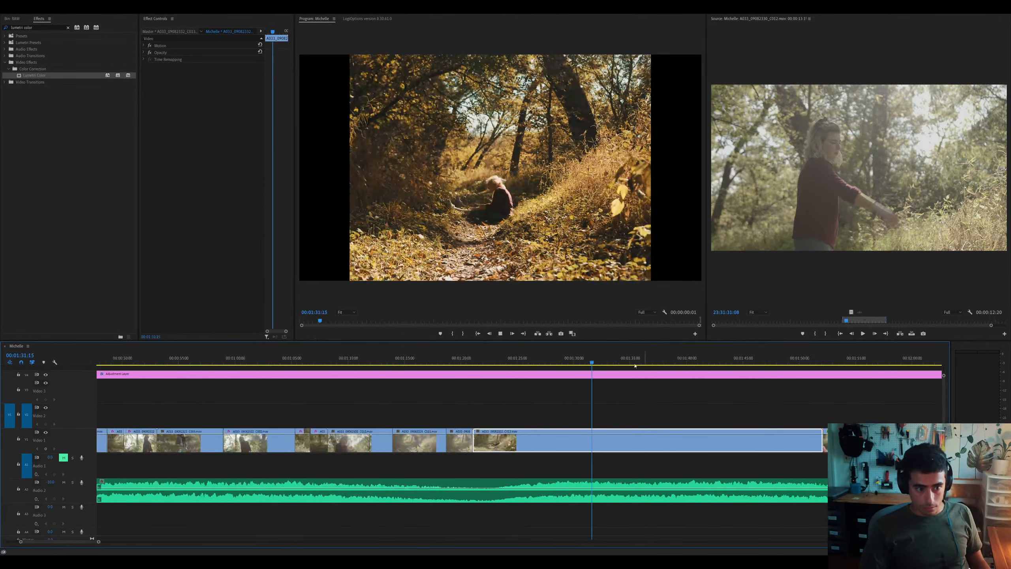
left_click_drag(612, 362, 760, 353)
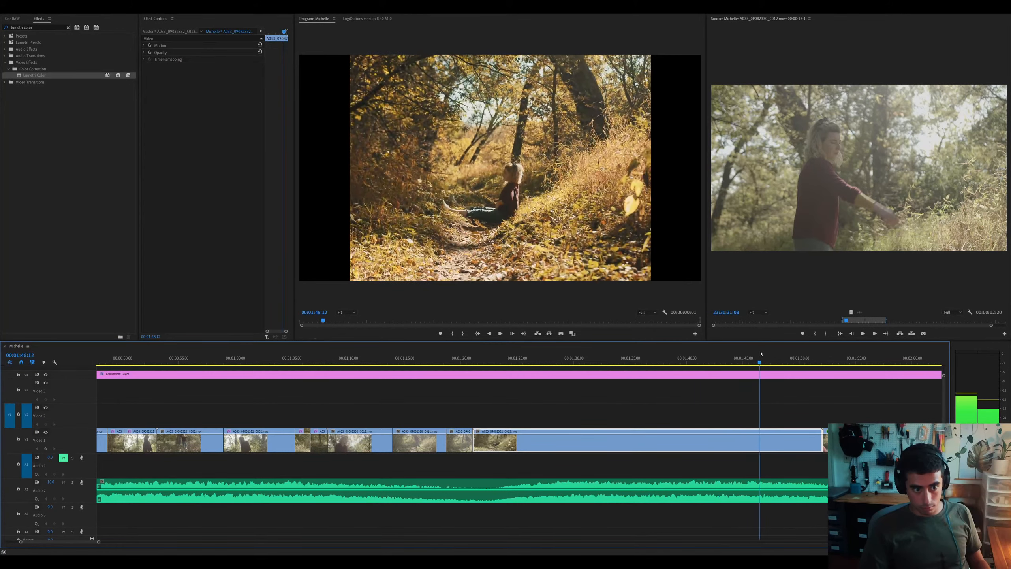
key("space")
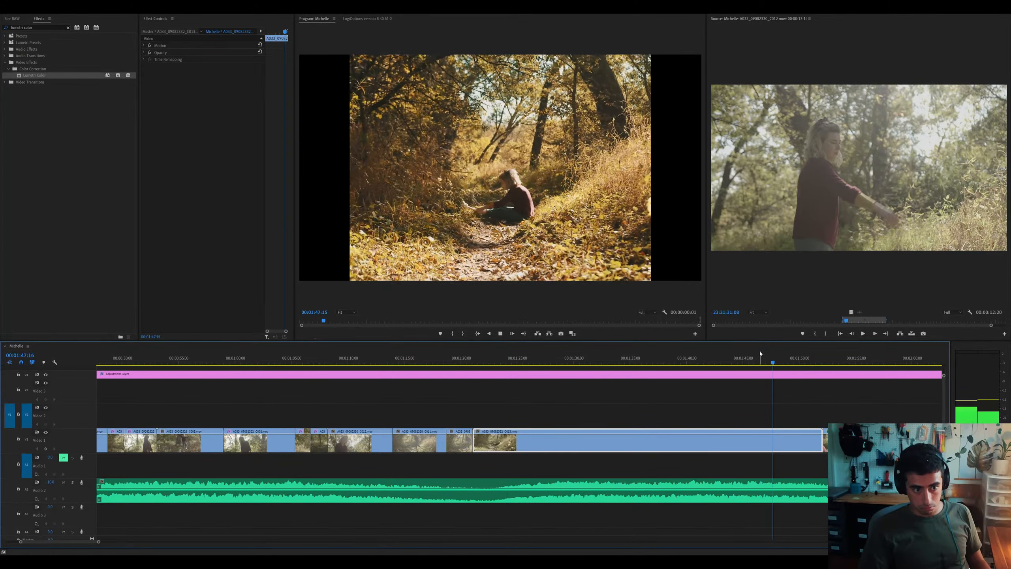
key("space")
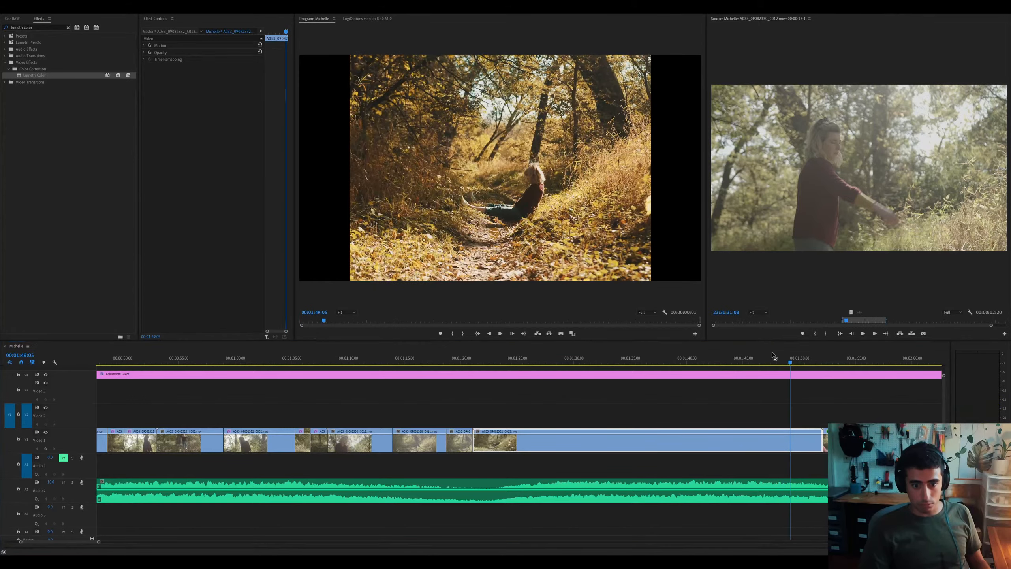
left_click(768, 355)
key("ctrl+k")
key("Delete")
left_click(735, 450)
key("Delete")
Play from the shortened sitting shot through the following close-up and cuts to about 00:01:32 to check the flow
left_click_drag(512, 360, 532, 361)
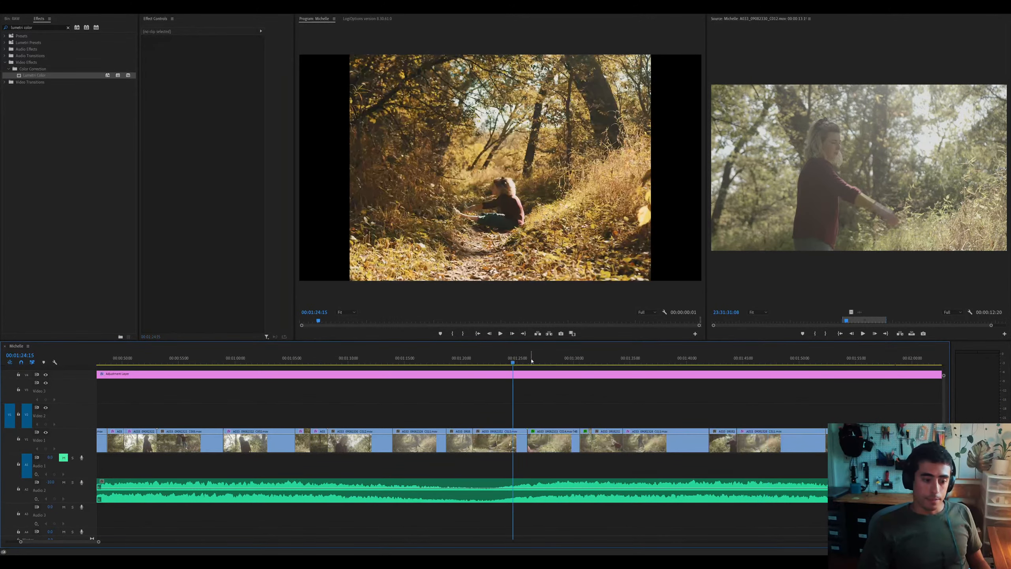
key("space")
key("equal")
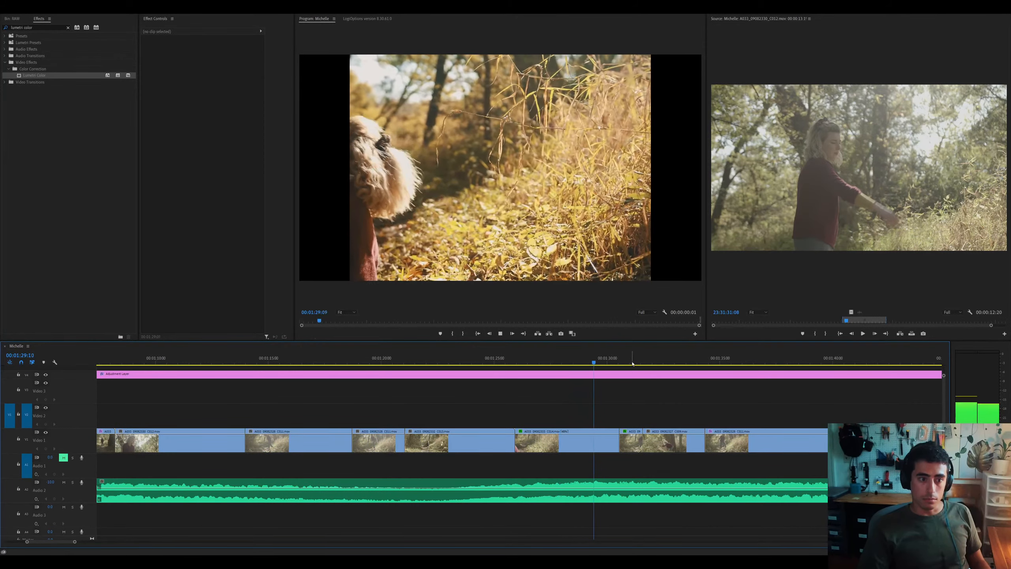
key("space")
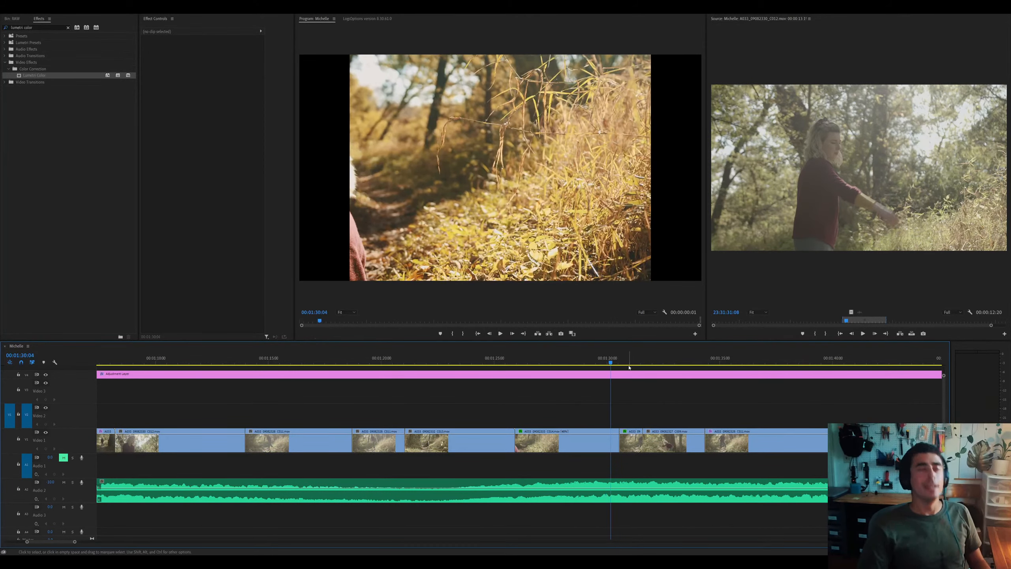
left_click(629, 363)
key("equal")
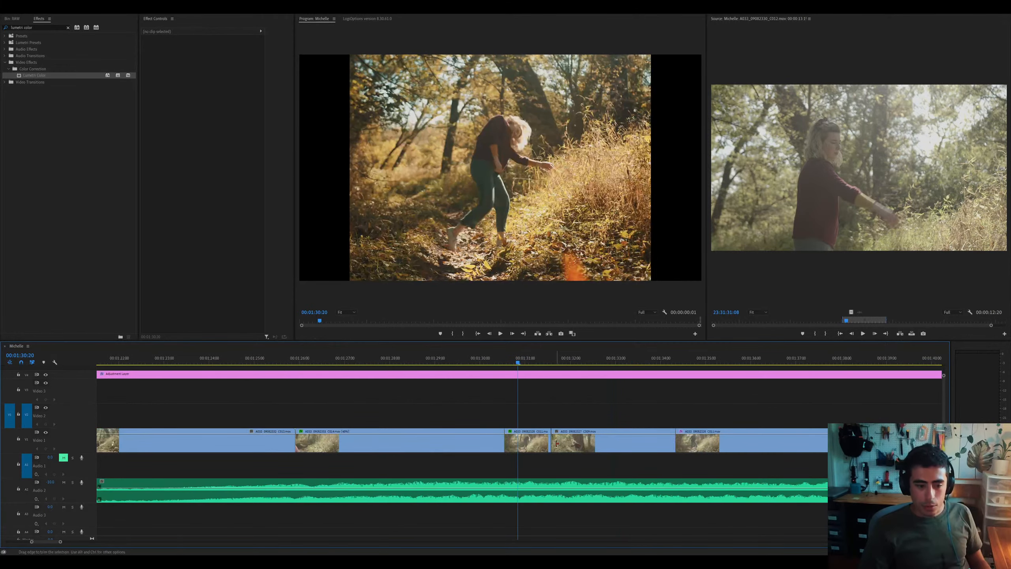
key("space")
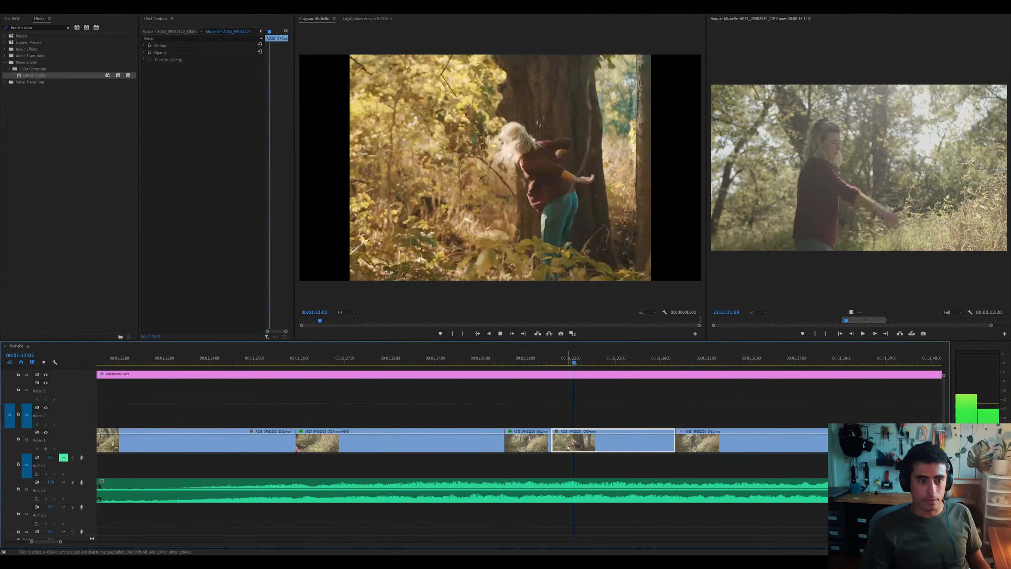
Review the shots between about 00:01:43 and 00:01:52, including the one walking away along the path
key("minus")
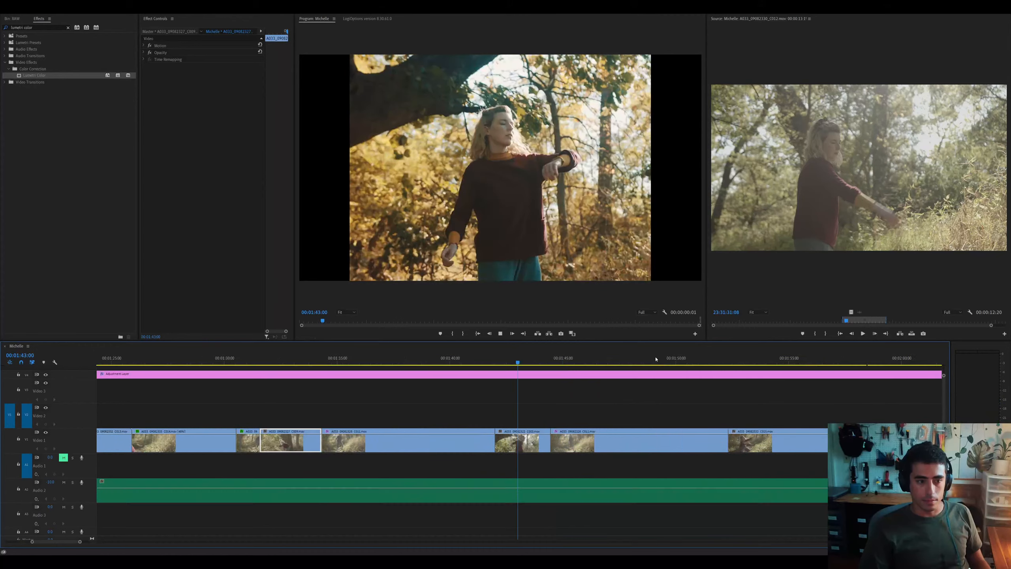
left_click(641, 432)
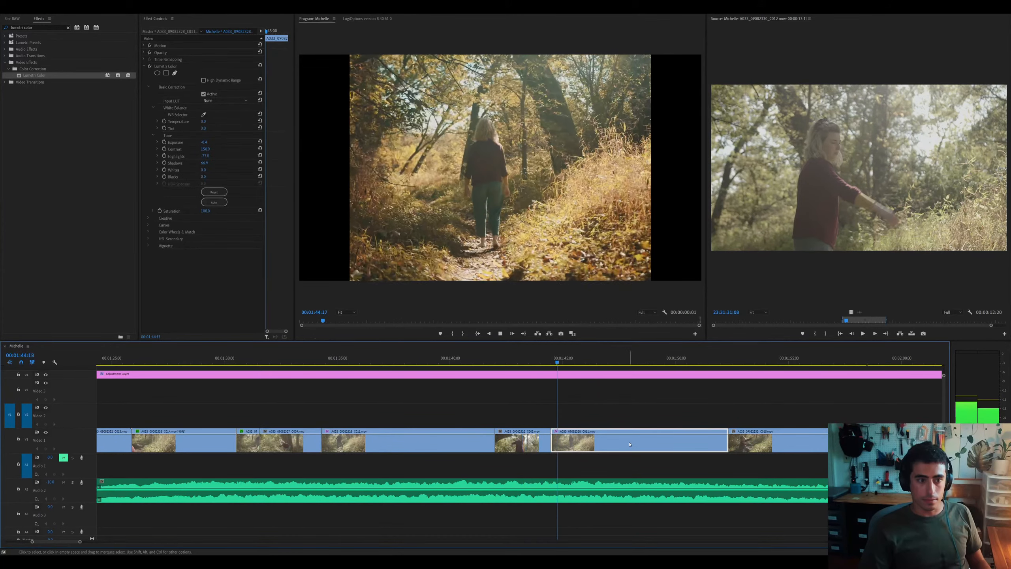
key("minus")
key("equal")
key("equal")
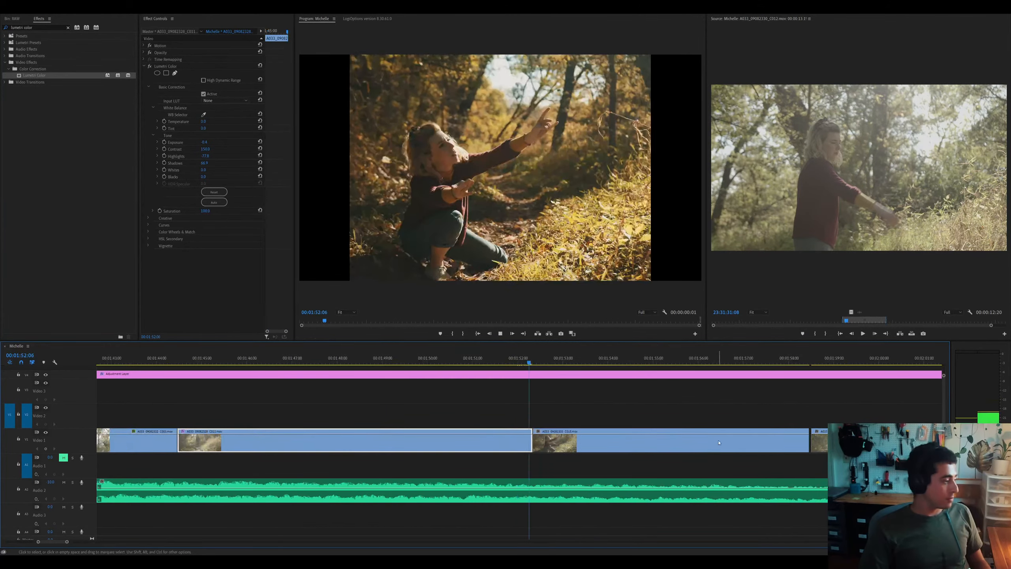
key("minus")
Replay the crouching and reaching shot, split it just before 00:01:56 and ripple-delete the remainder
left_click(622, 444)
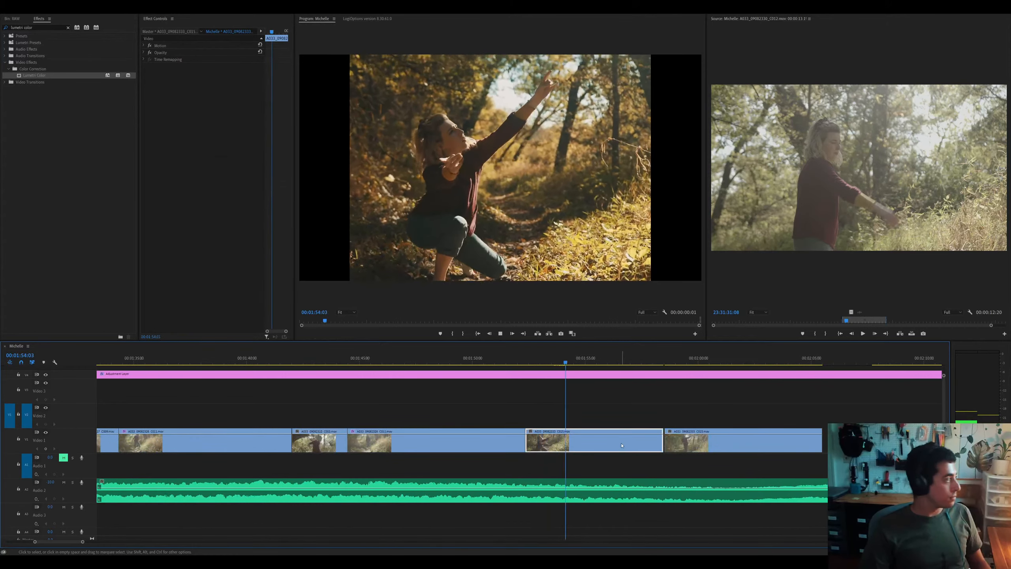
key("space")
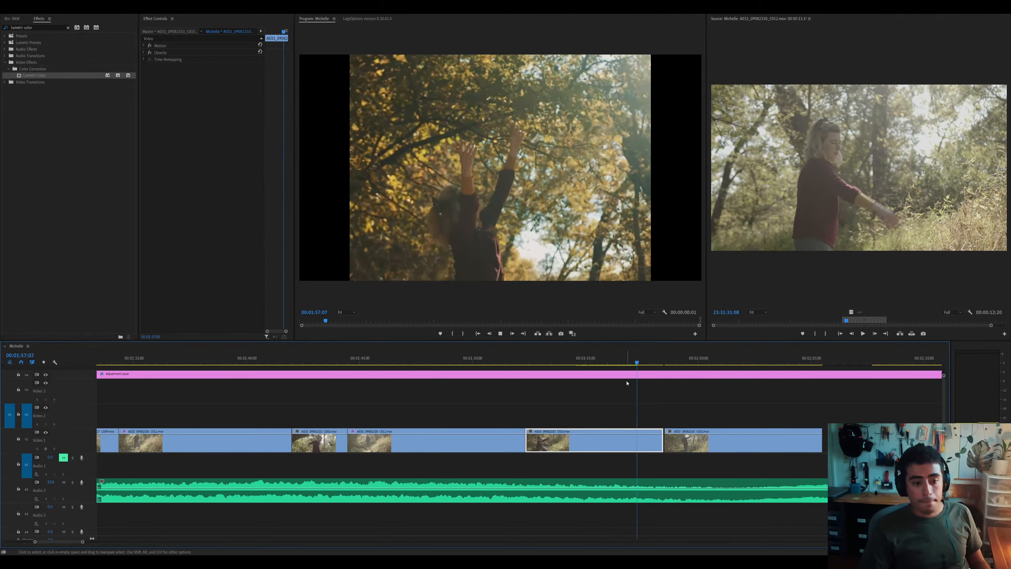
left_click(542, 363)
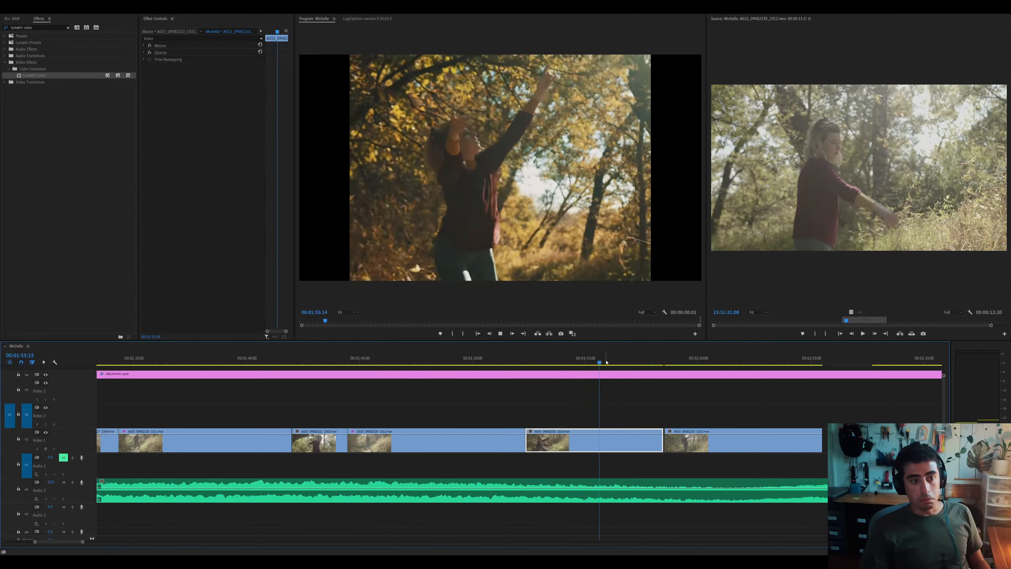
key("space")
key("ctrl+k")
left_click(653, 438)
key("shift+Delete")
Review the next shot with the outstretched arms, split it at 00:02:00:13, delete its tail and close the gap
left_click(653, 438)
key("minus")
key("space")
key("equal")
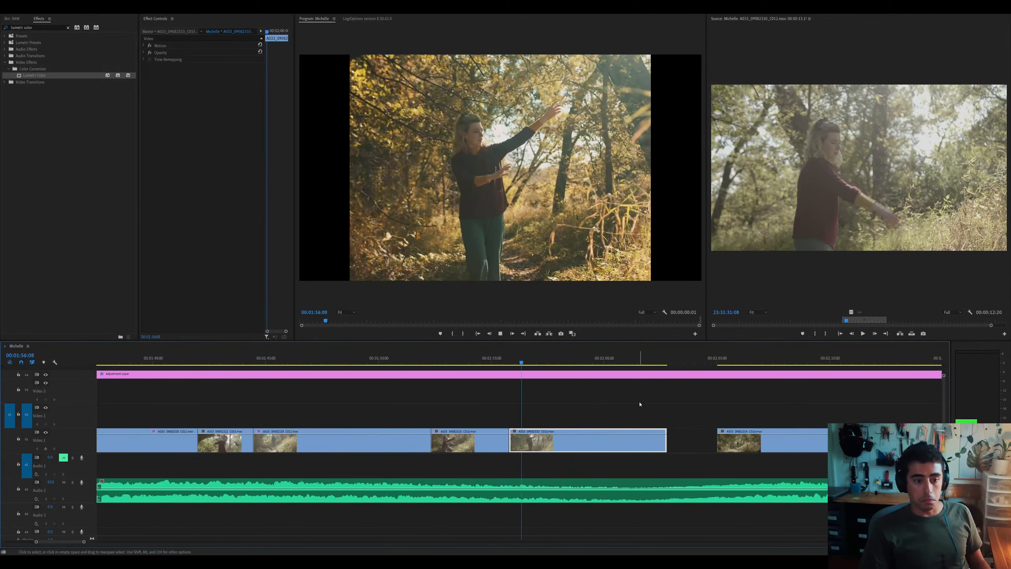
left_click(617, 360)
key("ctrl+k")
left_click(644, 438)
key("Delete")
left_click(645, 438)
key("Delete")
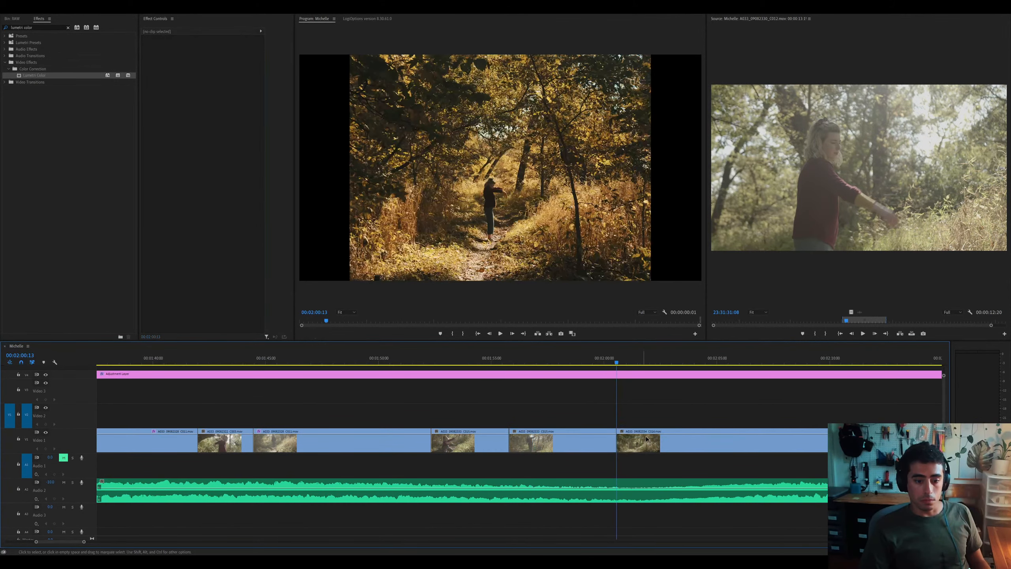
Skim ahead to the shot starting near 00:02:11, split it at about 00:02:24 and delete the part before the split
left_click(646, 439)
key("minus")
left_click_drag(613, 360, 724, 363)
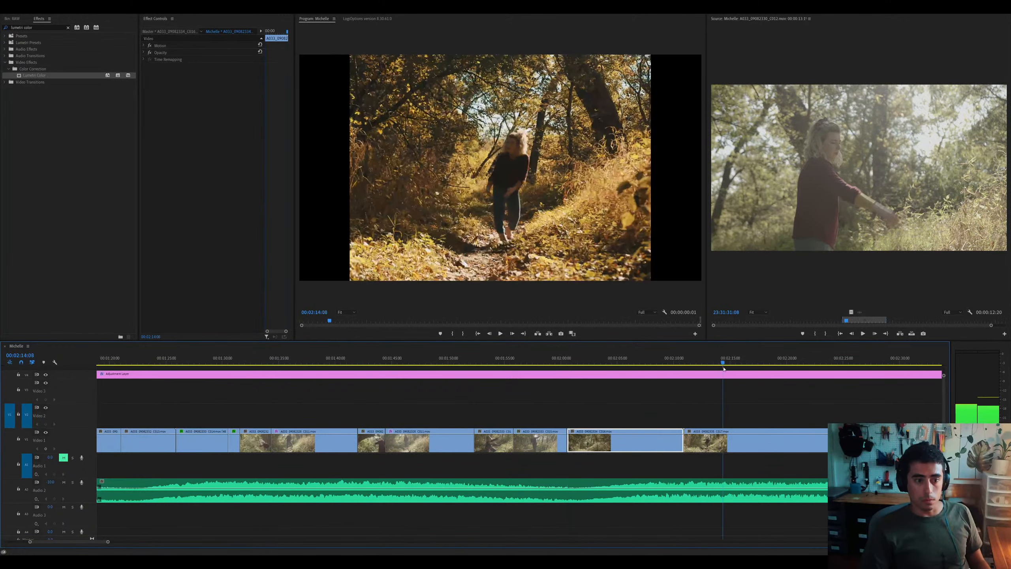
key("equal")
key("minus")
key("space")
left_click(680, 449)
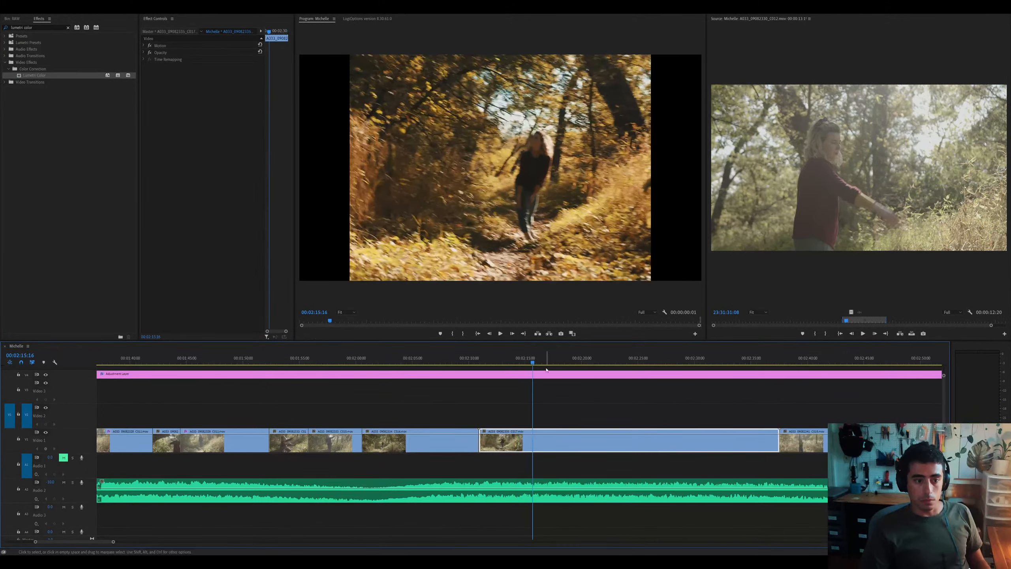
left_click_drag(547, 363, 632, 373)
key("ctrl+k")
key("Delete")
Review the shot with raised arms on the wooded path from about 00:02:24, delete it and close the gap
left_click(658, 449)
key("equal")
key("space")
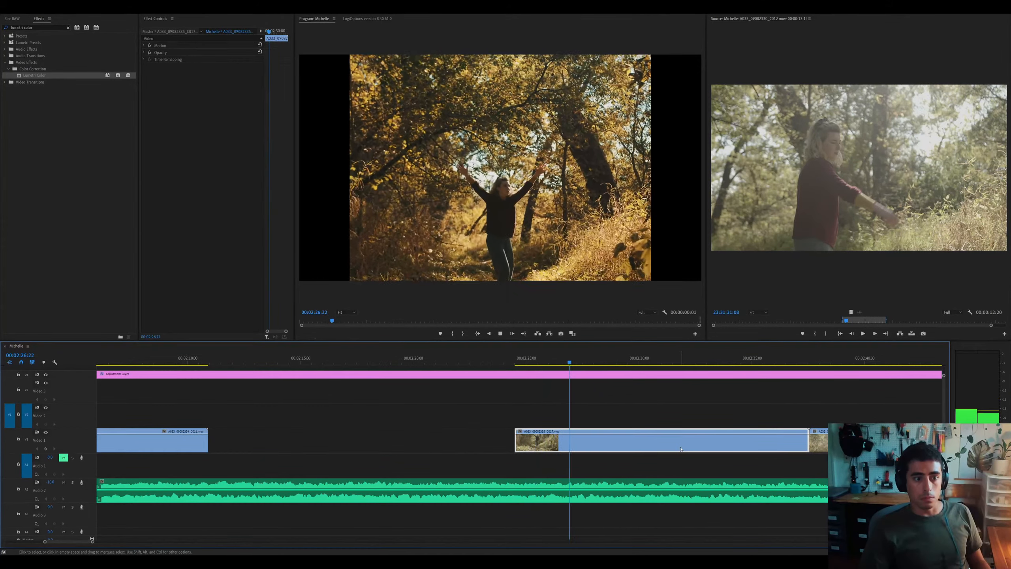
left_click_drag(670, 360, 711, 367)
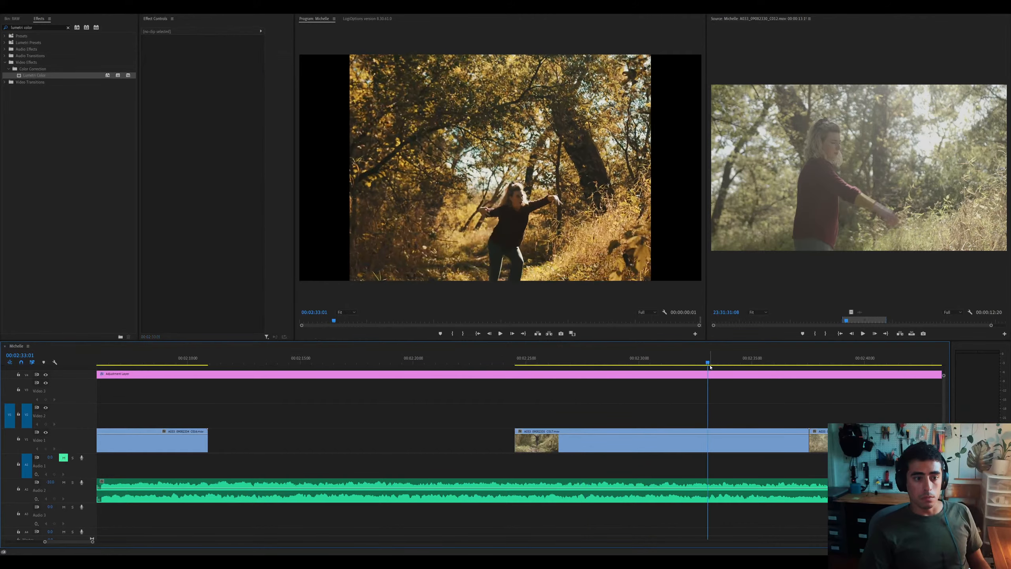
left_click(707, 446)
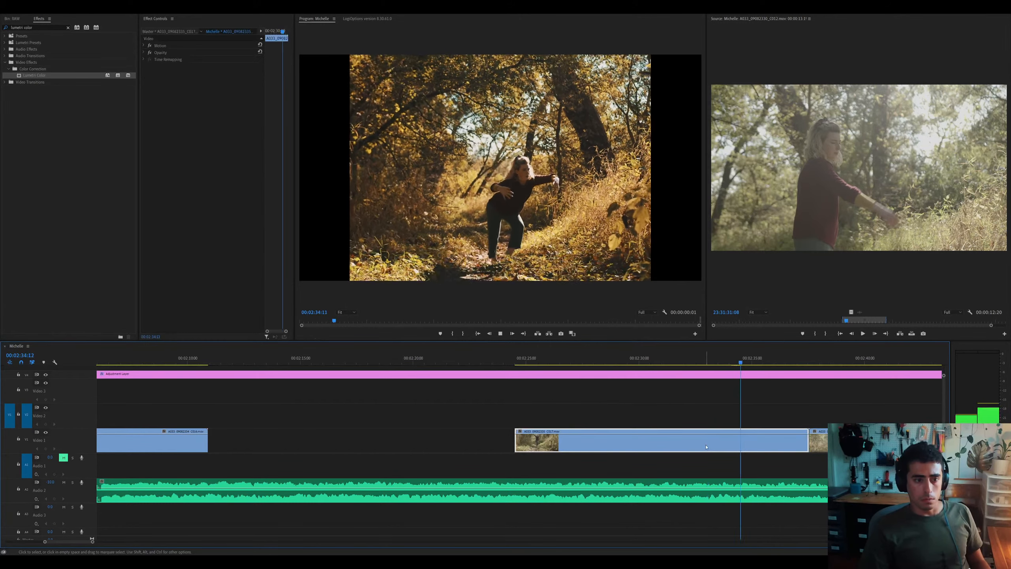
key("Delete")
left_click(627, 438)
key("Delete")
Review the wide hands-to-face shot in the meadow, split it at 00:02:17:20 and delete the part before the split
left_click_drag(224, 355, 242, 355)
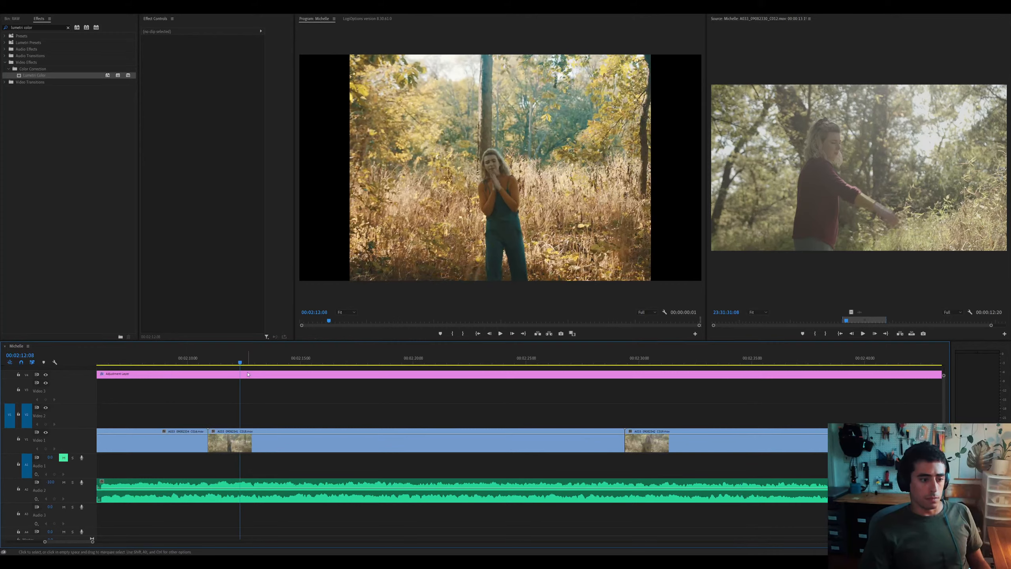
left_click(298, 445)
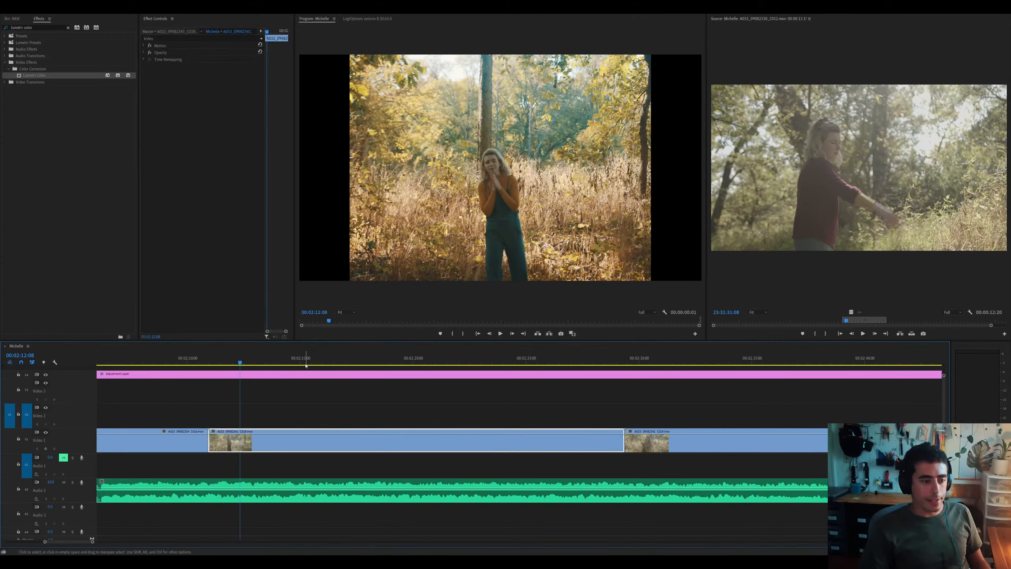
left_click(338, 360)
left_click_drag(362, 359, 378, 361)
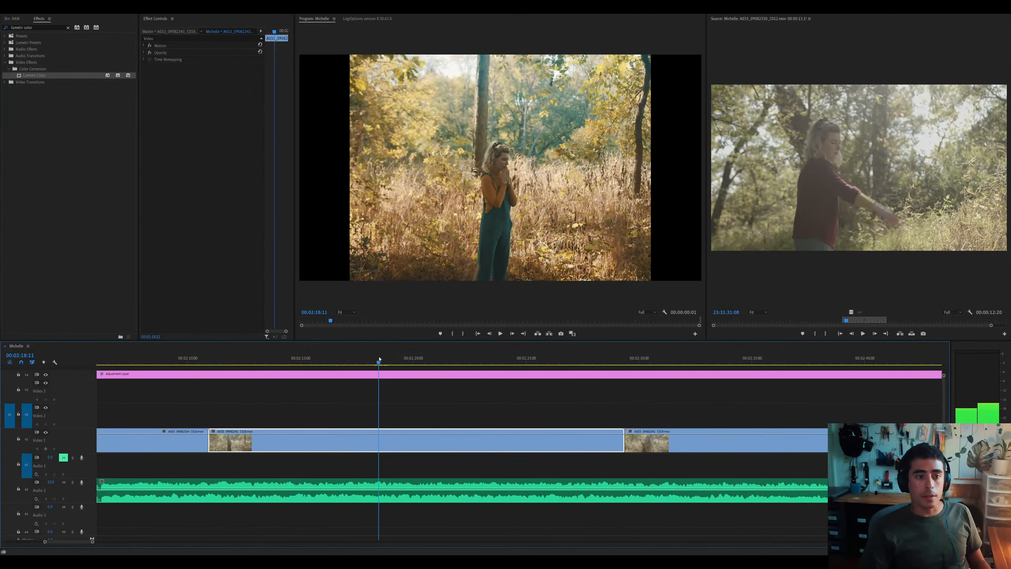
key("equal")
key("space")
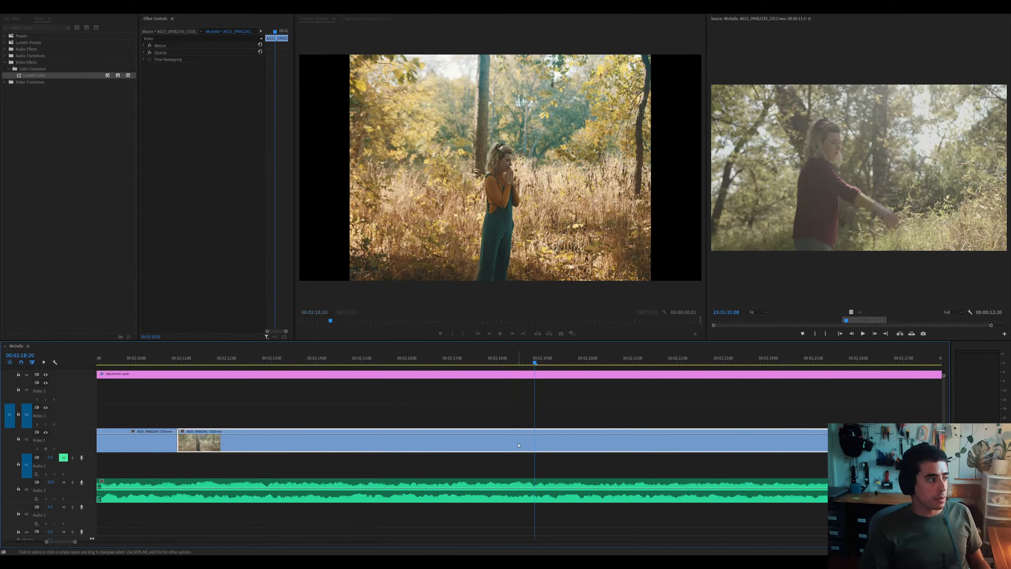
left_click_drag(541, 361, 487, 349)
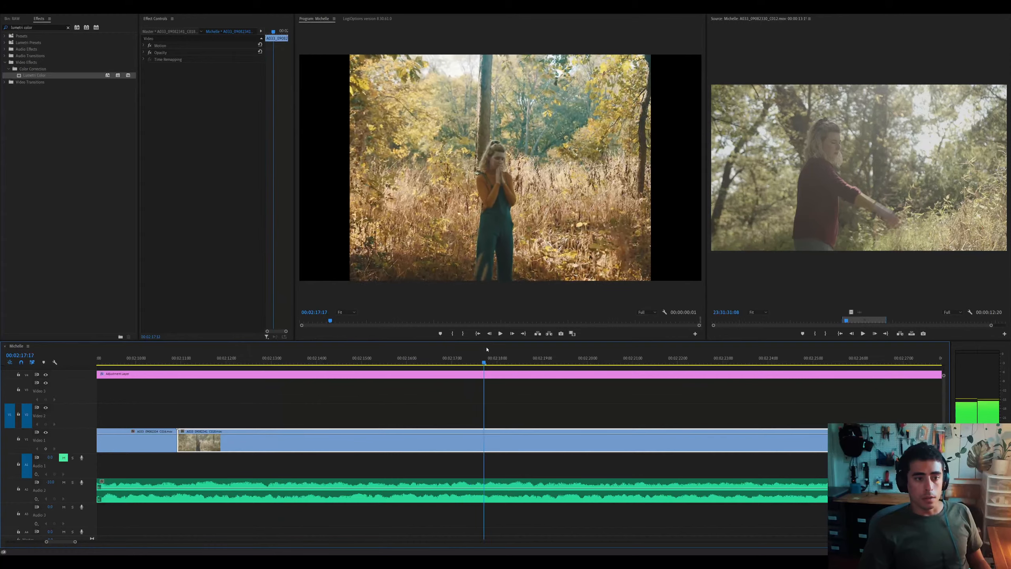
key("ctrl+k")
key("Delete")
left_click(523, 446)
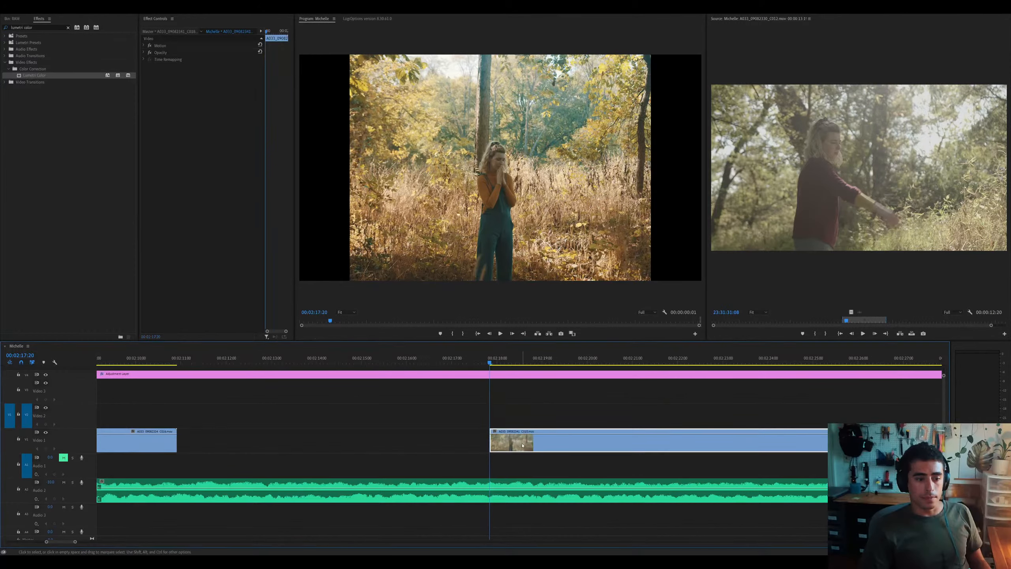
Check the start of the trimmed hands-to-face shot and move it back to about 00:02:11, close behind the preceding shot
key("space")
key("space")
key("equal")
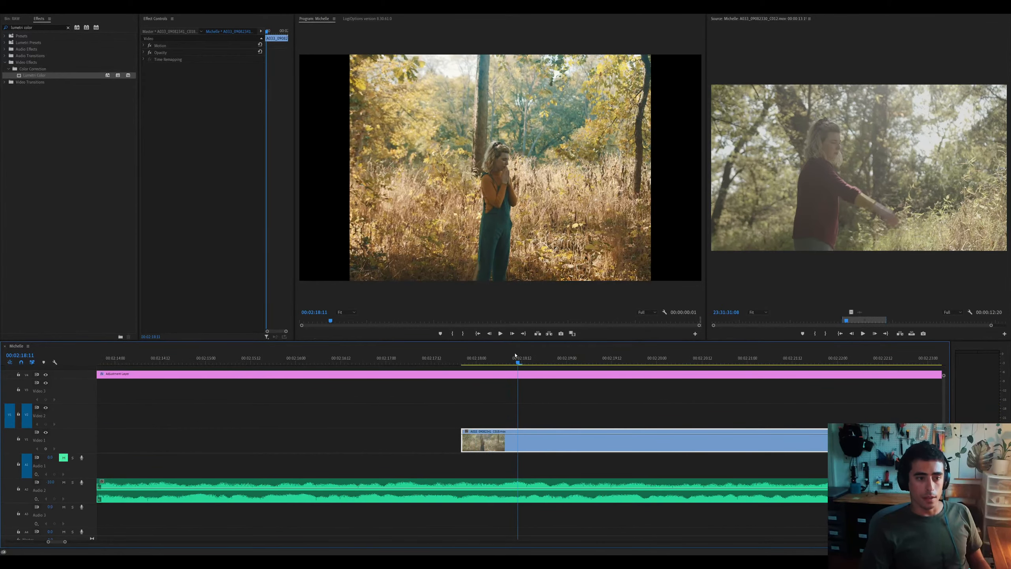
left_click_drag(502, 355, 470, 355)
key("minus")
key("minus")
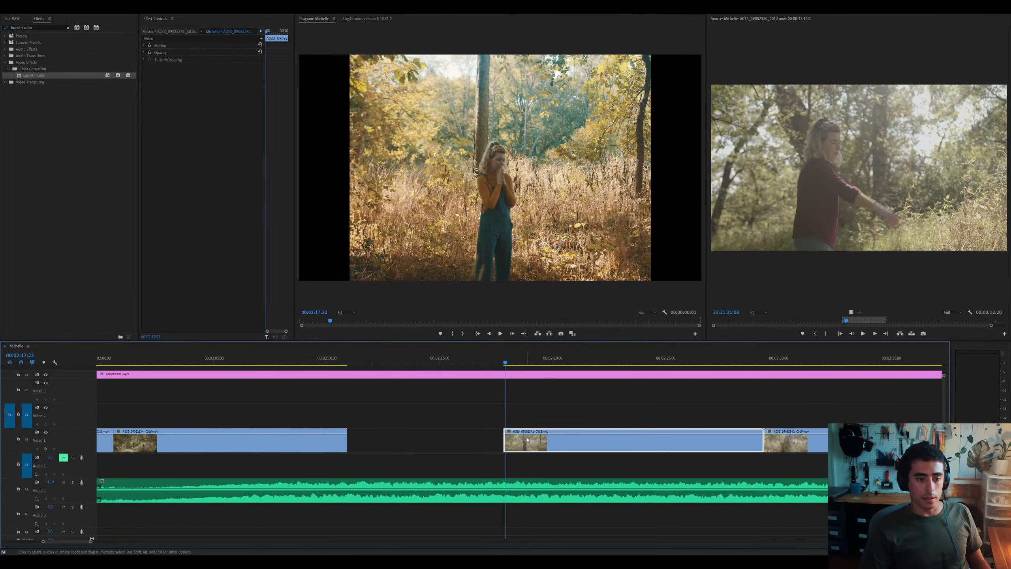
left_click_drag(519, 440, 368, 439)
Play through the moved hands-to-face shot and close the gap between it and the following shot
left_click(367, 358)
key("space")
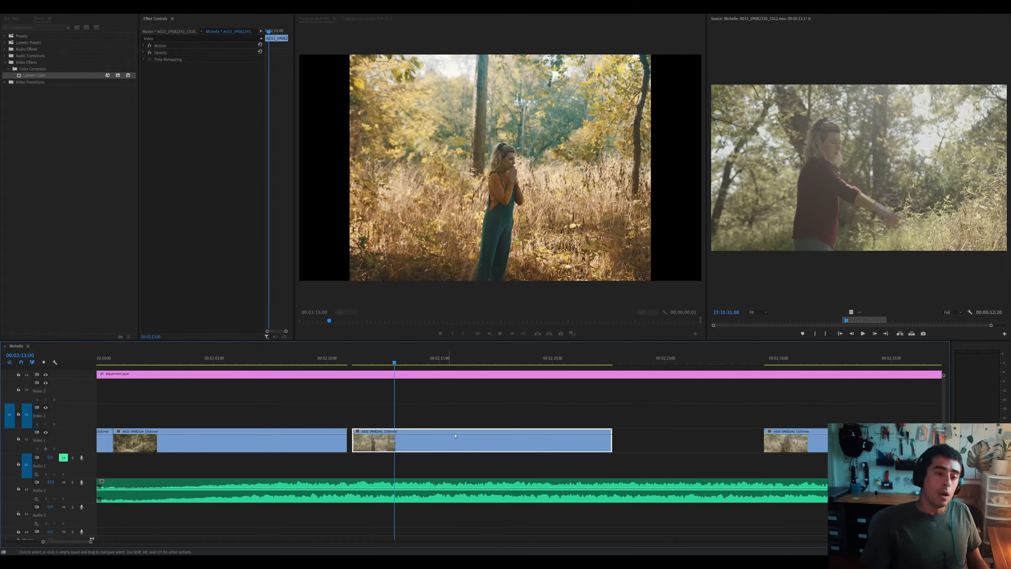
key("minus")
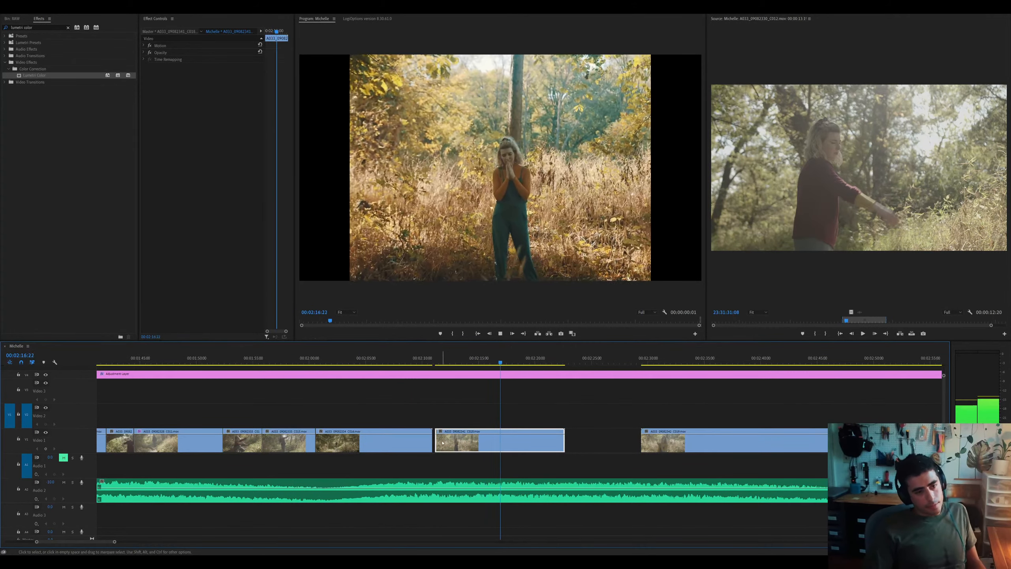
key("equal")
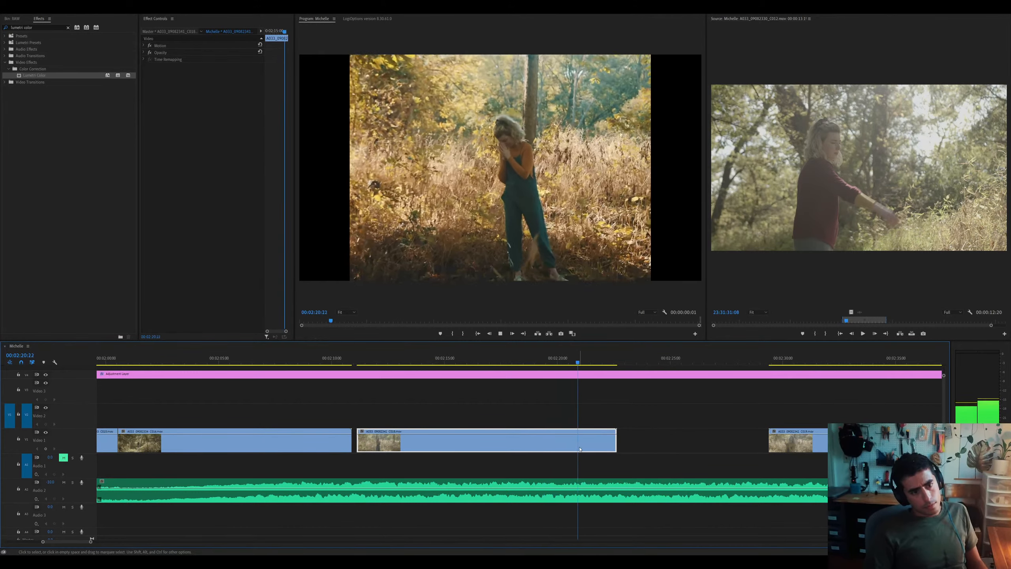
left_click(642, 446)
key("Delete")
Review the closer shot with cupped raised hands, split it at 00:02:24:00, delete its beginning and close the gap
left_click(644, 447)
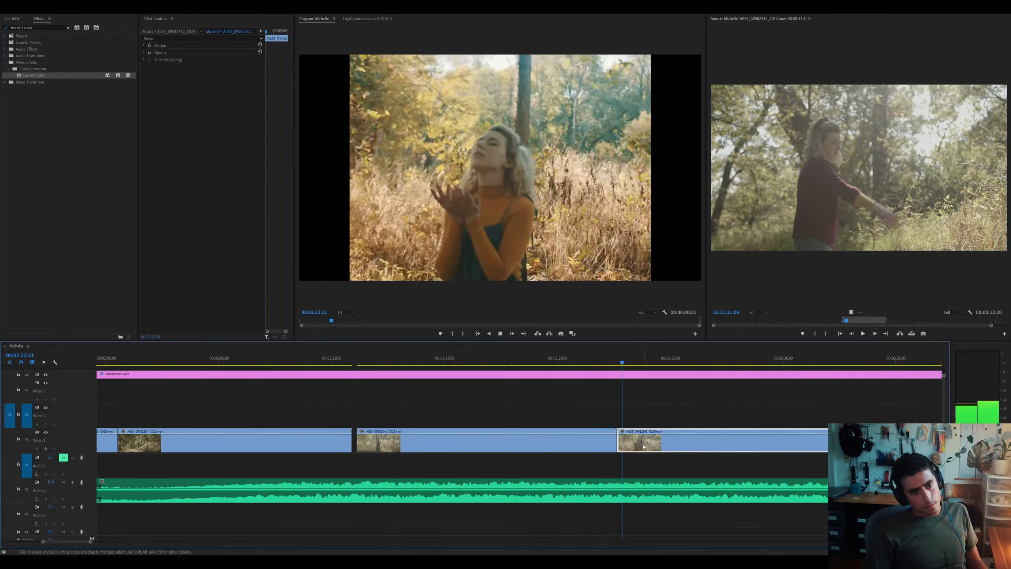
key("minus")
key("equal")
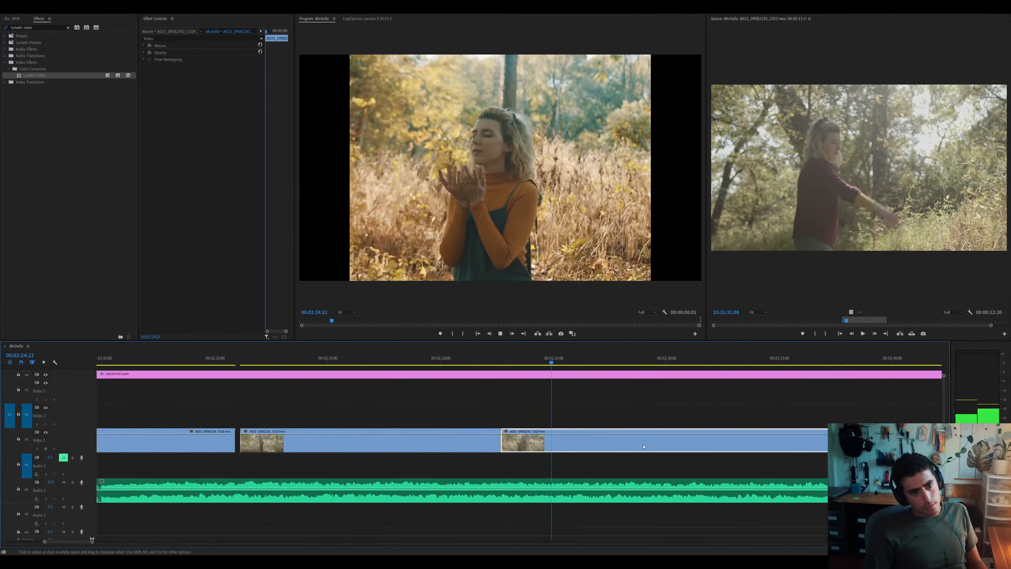
key("space")
key("equal")
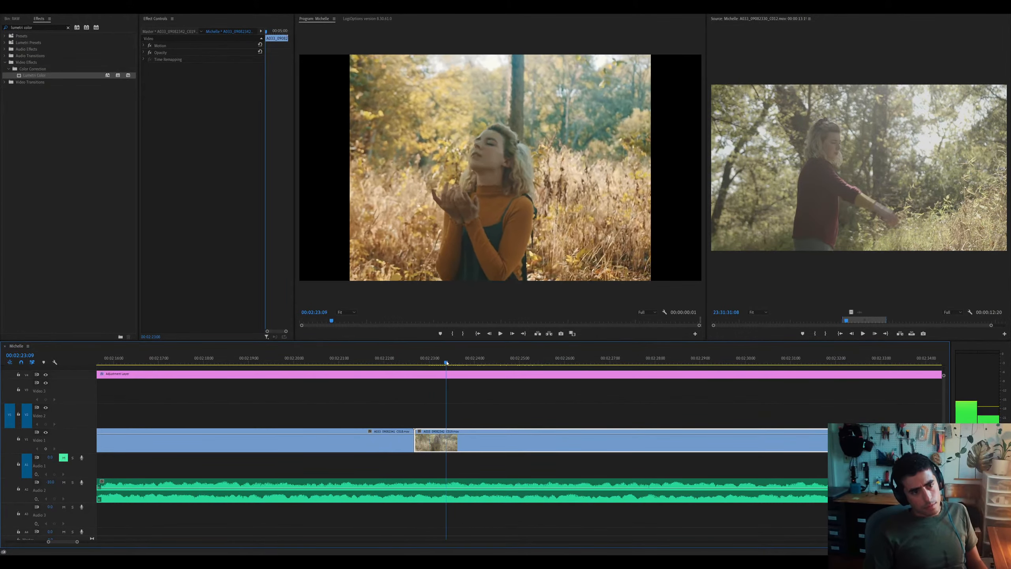
key("ctrl+k")
key("Delete")
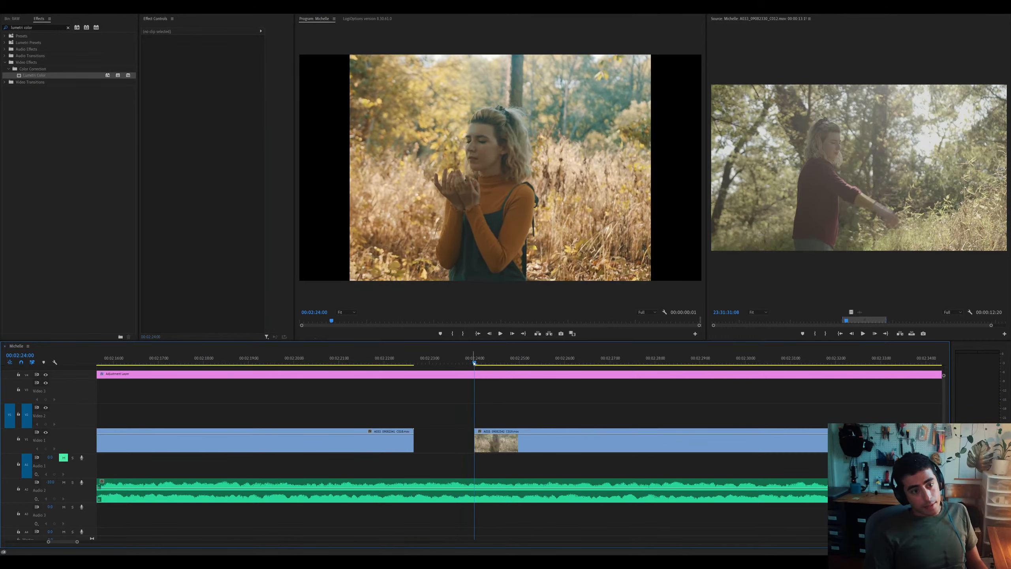
left_click(476, 438)
left_click(463, 440)
key("Delete")
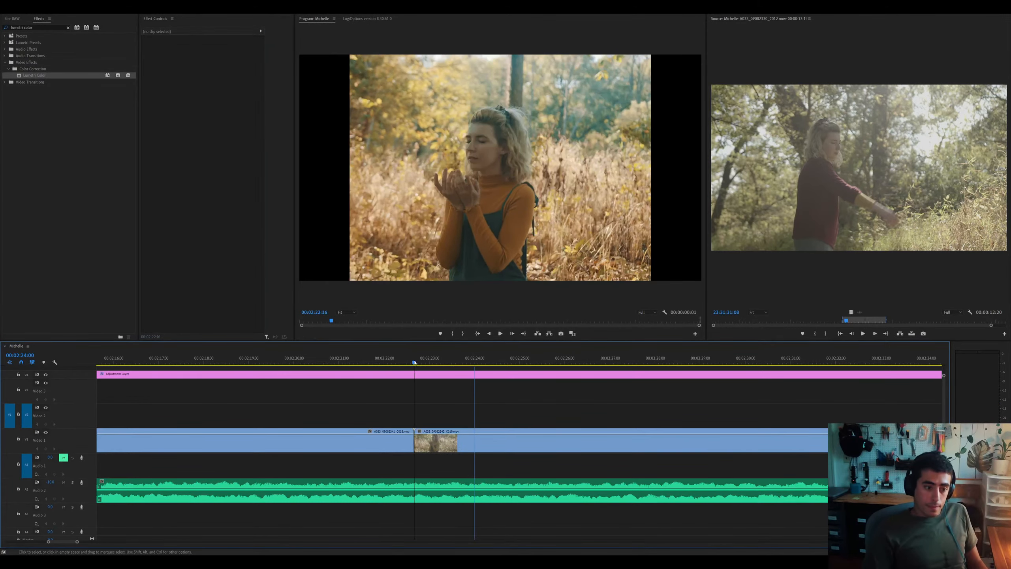
Replay the cut from the wide hands-to-face shot into the closer shot, starting at 00:02:22:07
left_click(414, 361)
left_click(399, 362)
left_click(462, 442)
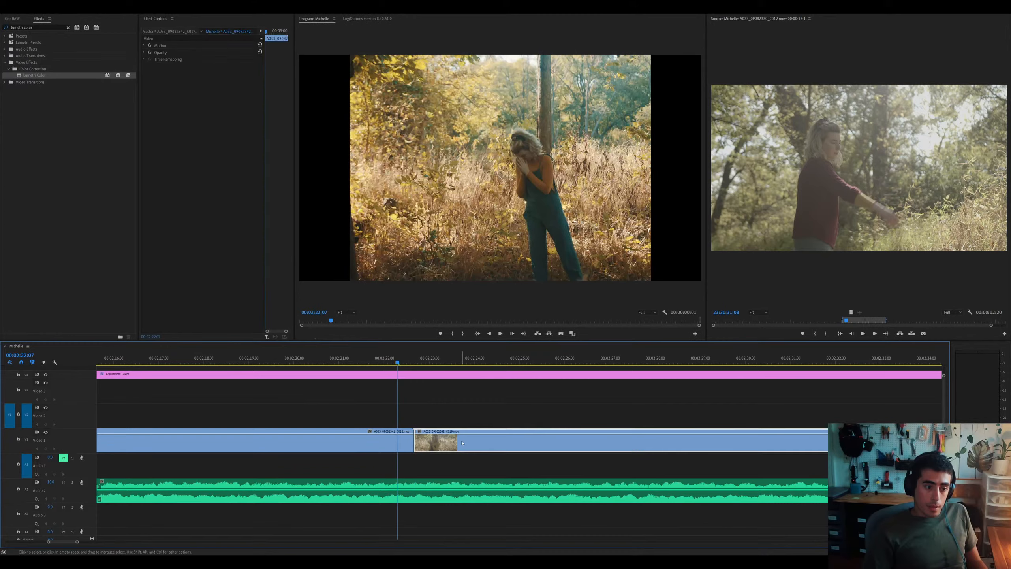
key("space")
key("space")
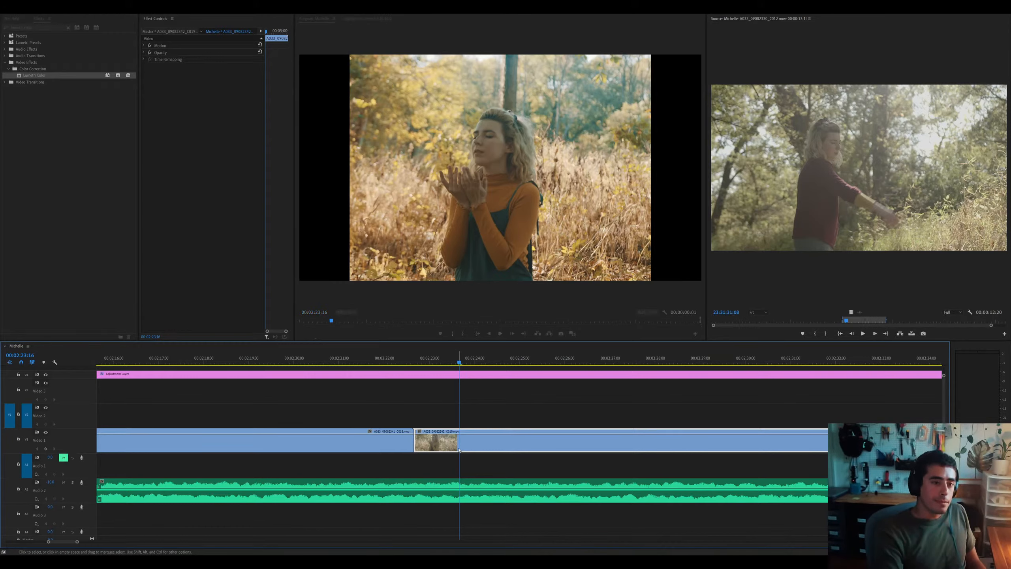
Split the closer shot at 00:02:30:17, remove its remainder and play on through the following close-up of moving hands
key("space")
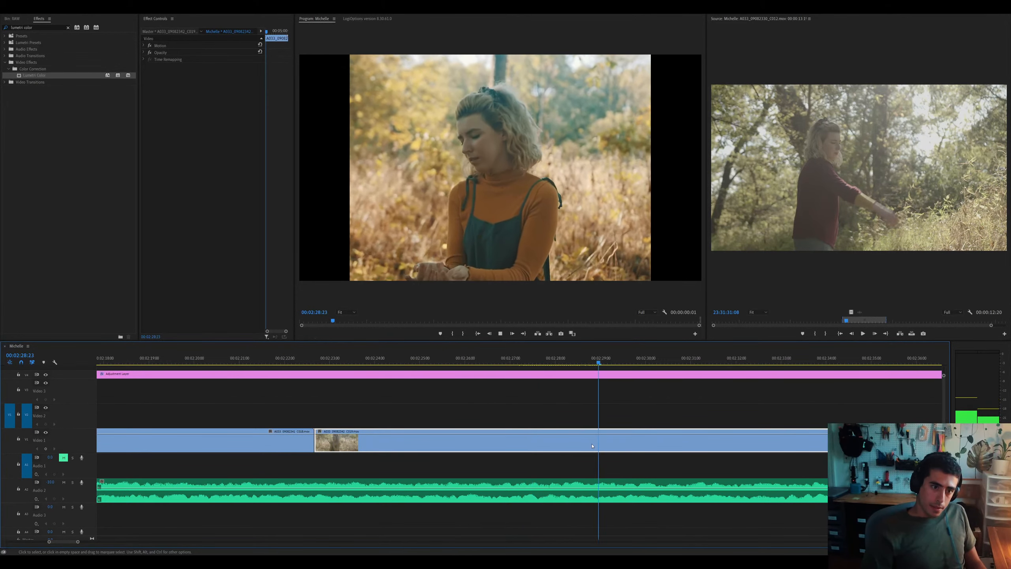
key("minus")
key("space")
key("ctrl+k")
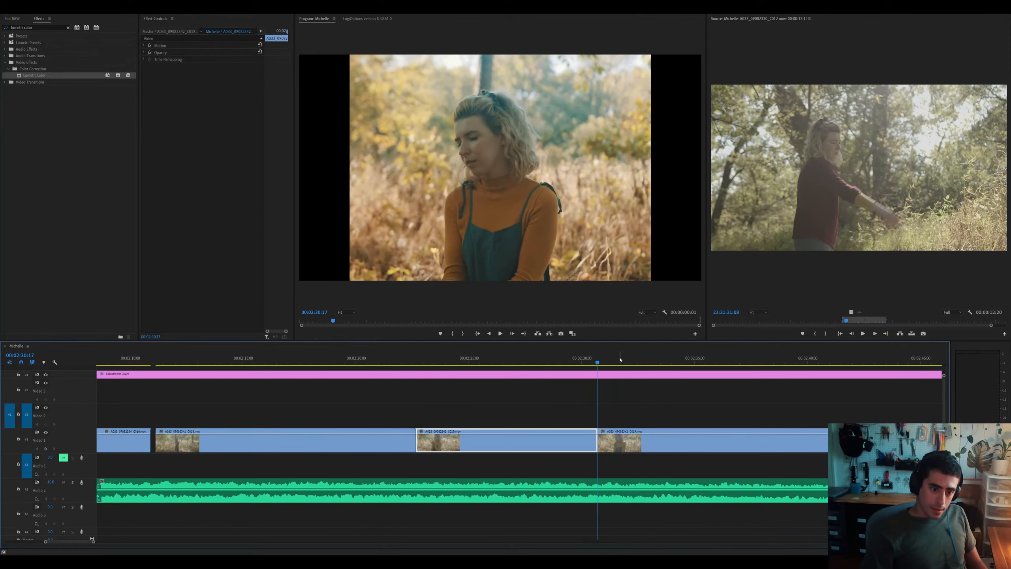
left_click_drag(598, 440, 648, 440)
left_click(596, 362)
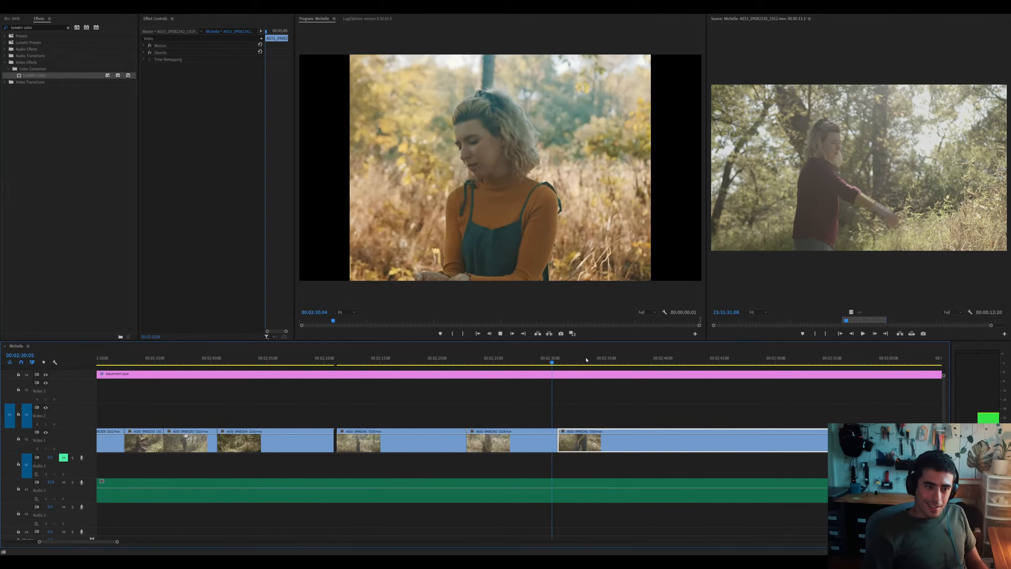
key("space")
key("minus")
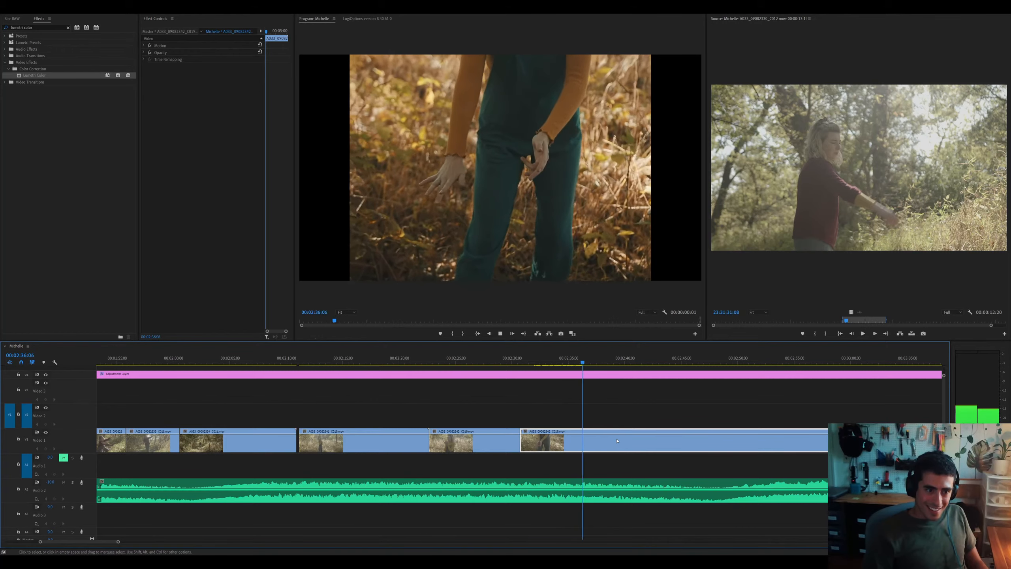
key("space")
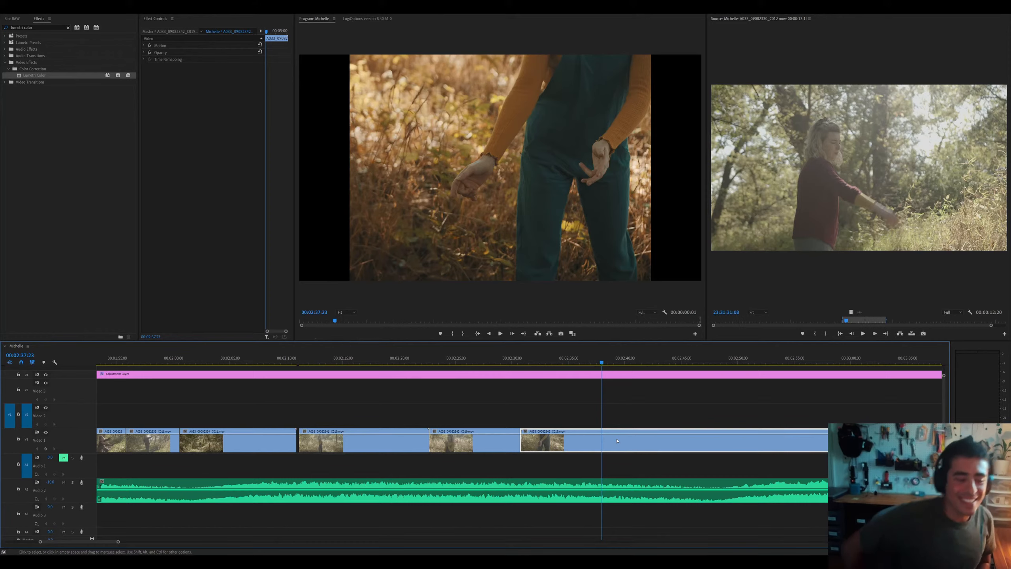
Select all shots before the wide hands-to-face shot and move them away from the start of the sequence
scroll(278, 425, "down", 6)
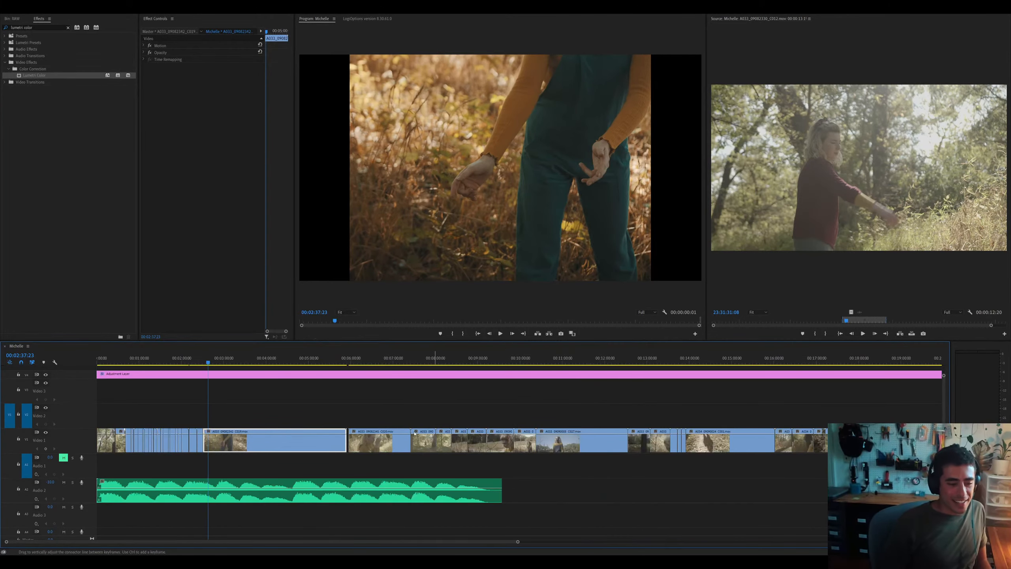
scroll(458, 424, "down", 3)
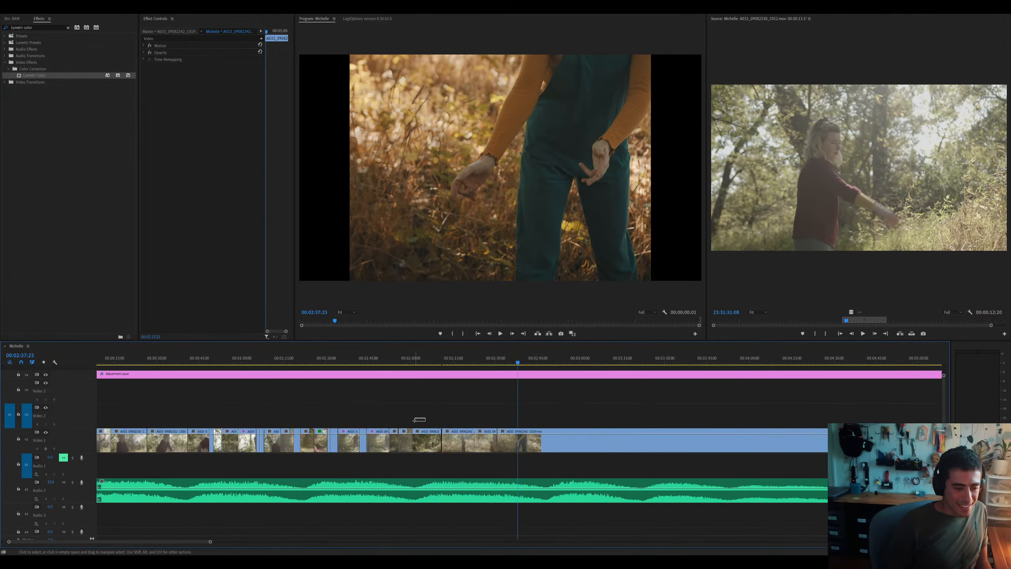
left_click_drag(438, 418, 45, 474)
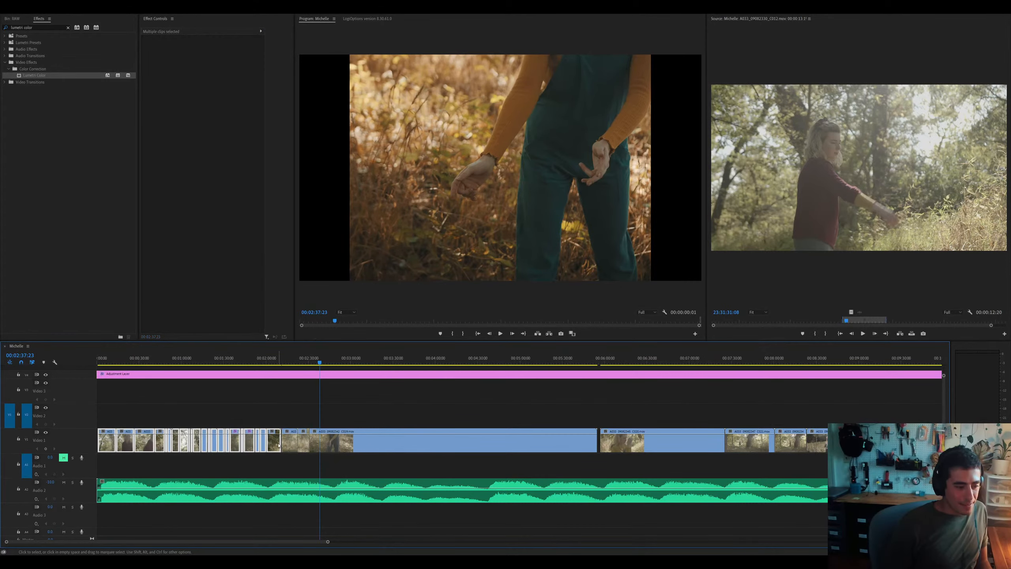
left_click_drag(279, 445, 921, 412)
Move the remaining shots, led by the wide hands-to-face shot, to 00:00:00:00 at the start of the sequence
left_click_drag(231, 411, 167, 445)
left_click_drag(113, 361, 79, 370)
key("=")
key("=")
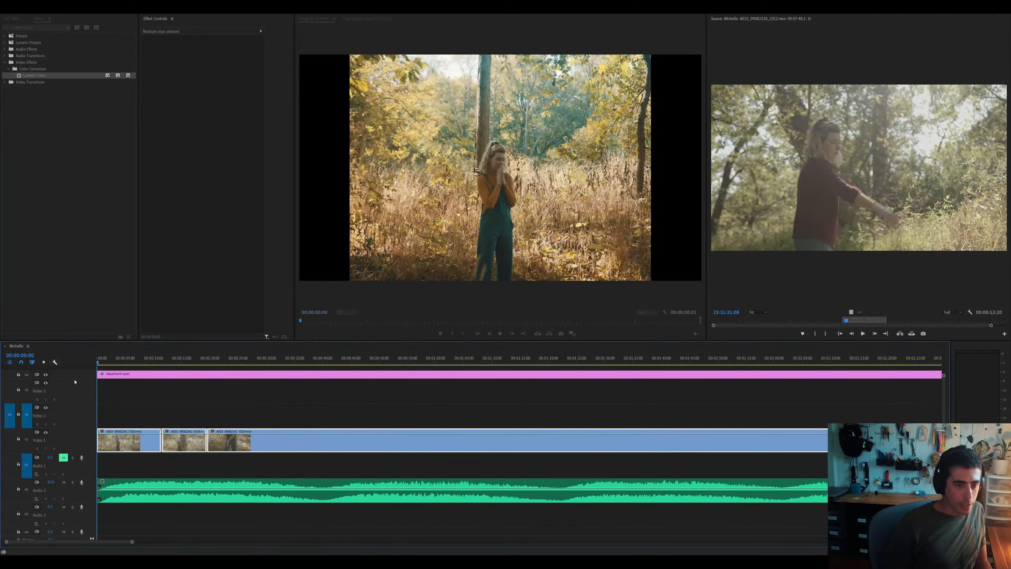
key("=")
Select all the shots together and shift them so the opening shot starts about one second into the music
left_click(156, 447)
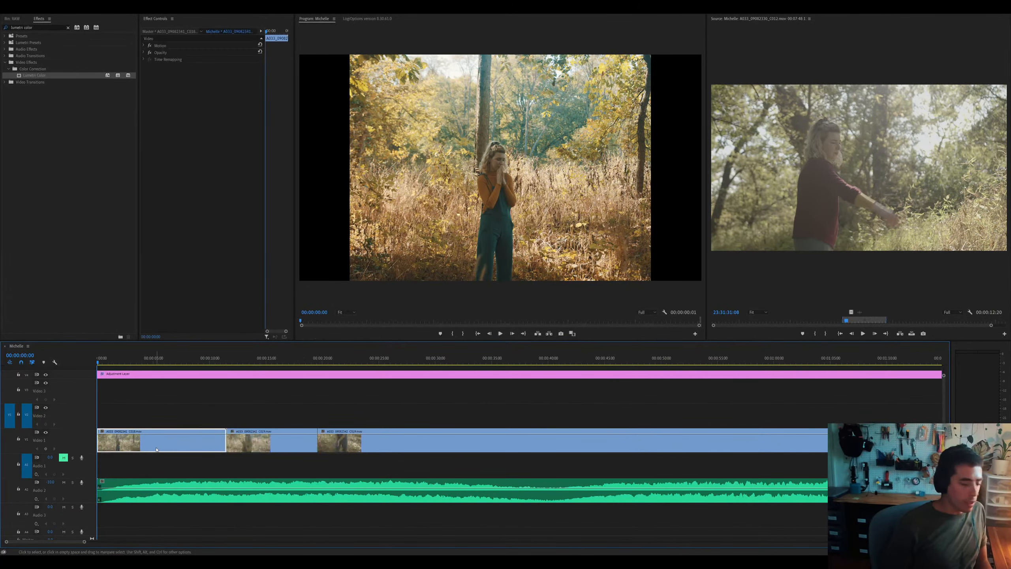
key("-")
key("-")
left_click_drag(118, 411, 181, 446)
key("=")
key("=")
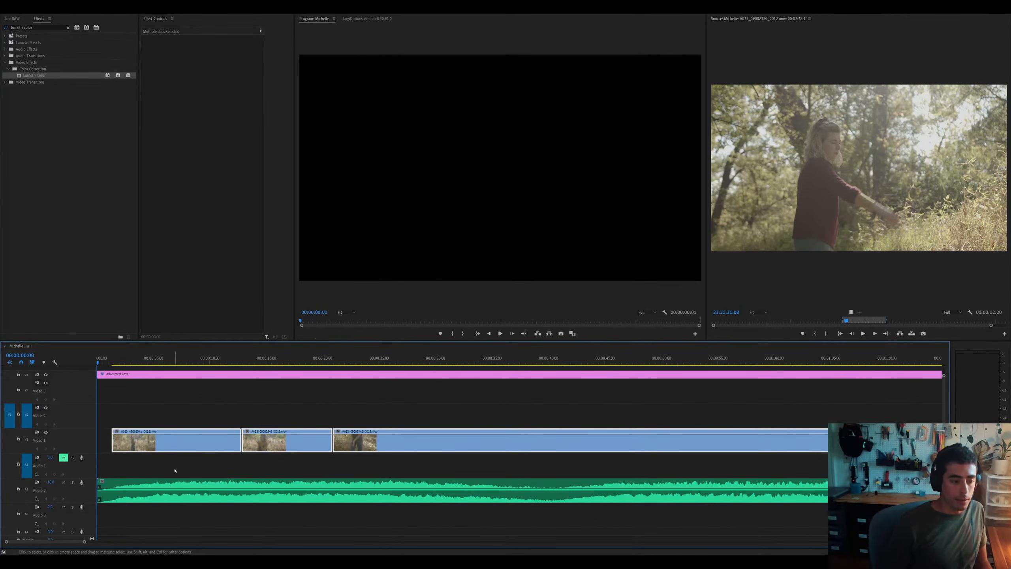
Inspect the opening wide hands-to-face shot up close by scrubbing from before its start to about seven seconds
left_click(174, 471)
left_click(166, 449)
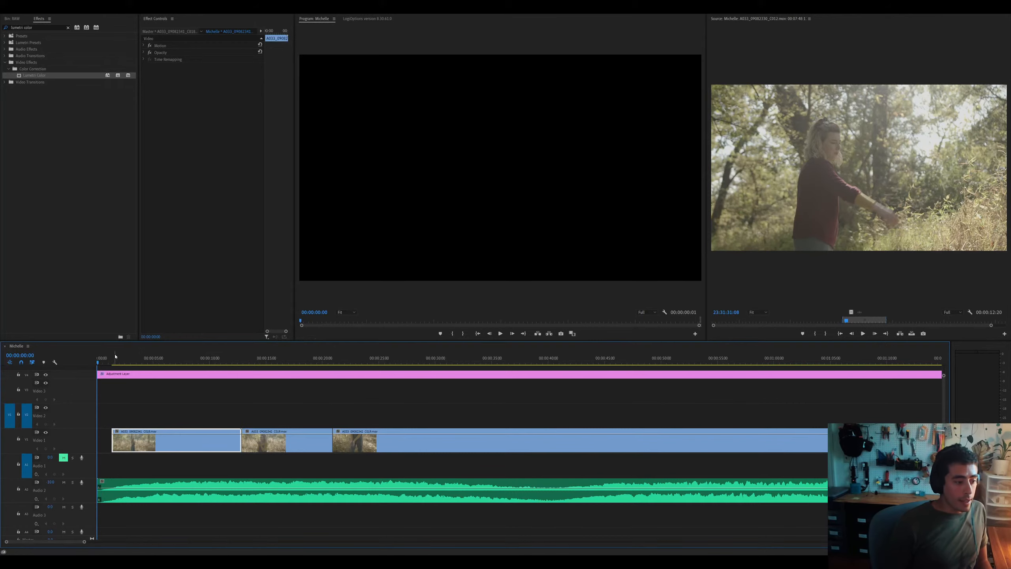
key("=")
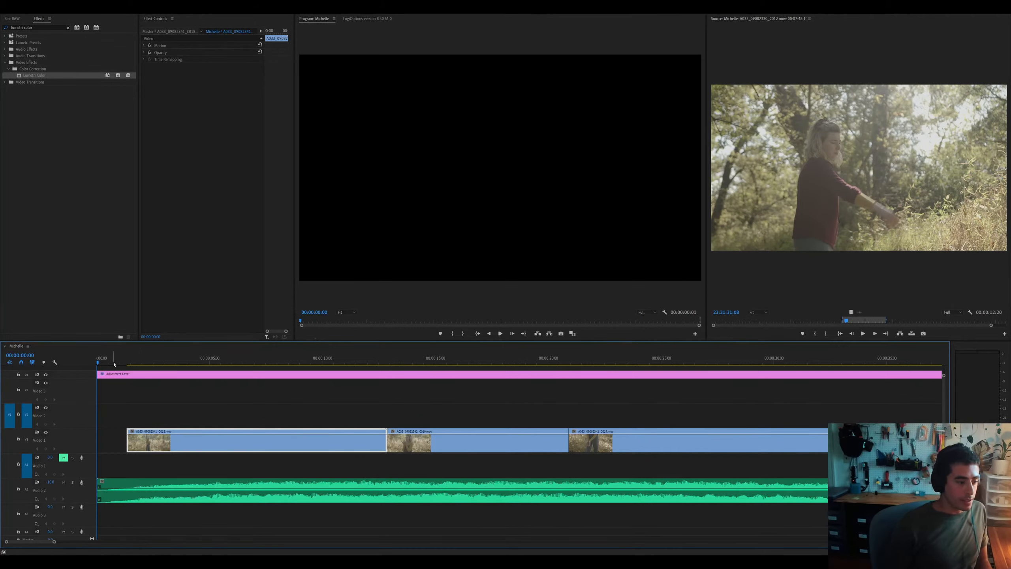
left_click(113, 387)
key("=")
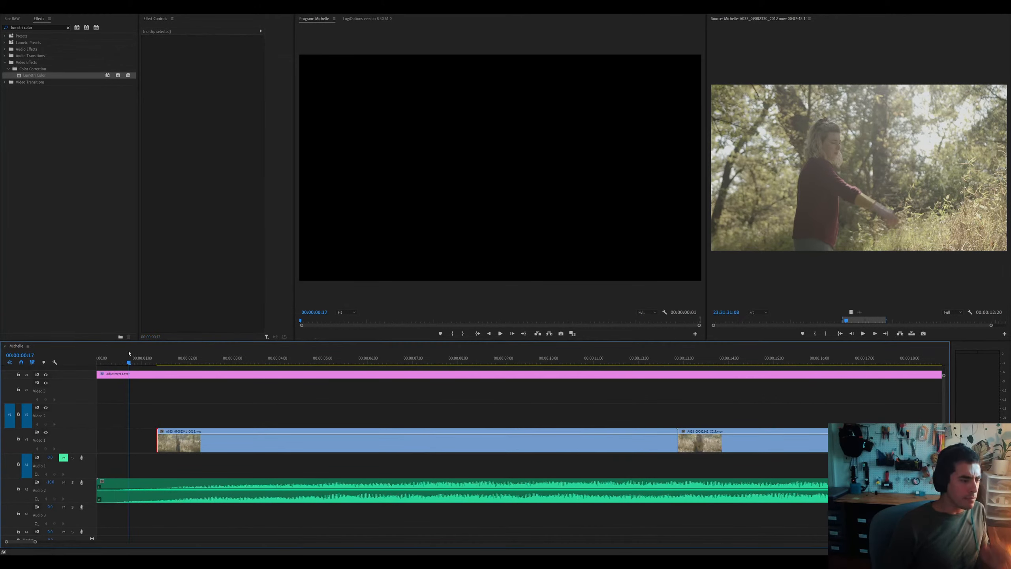
left_click(169, 359)
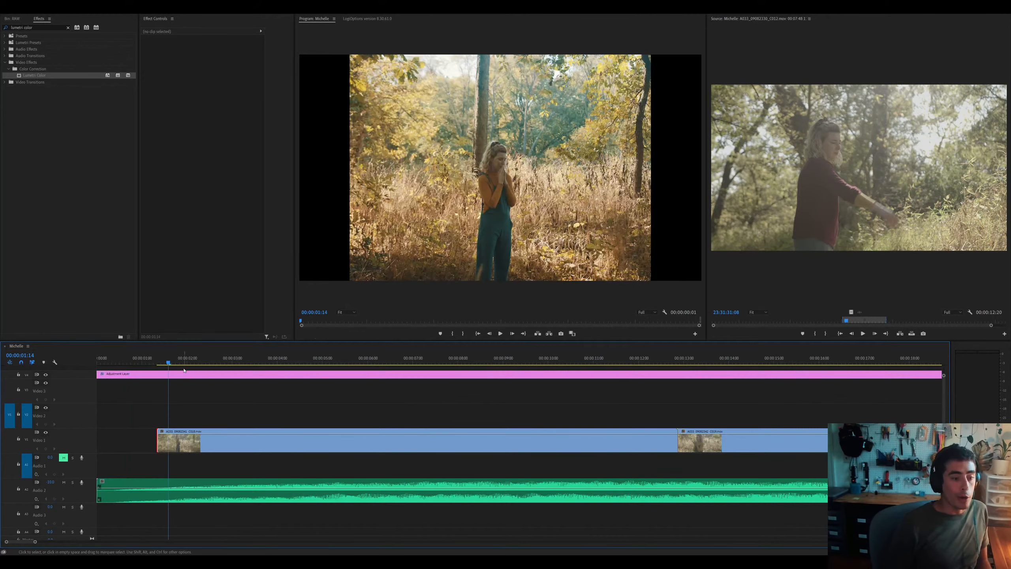
left_click(212, 361)
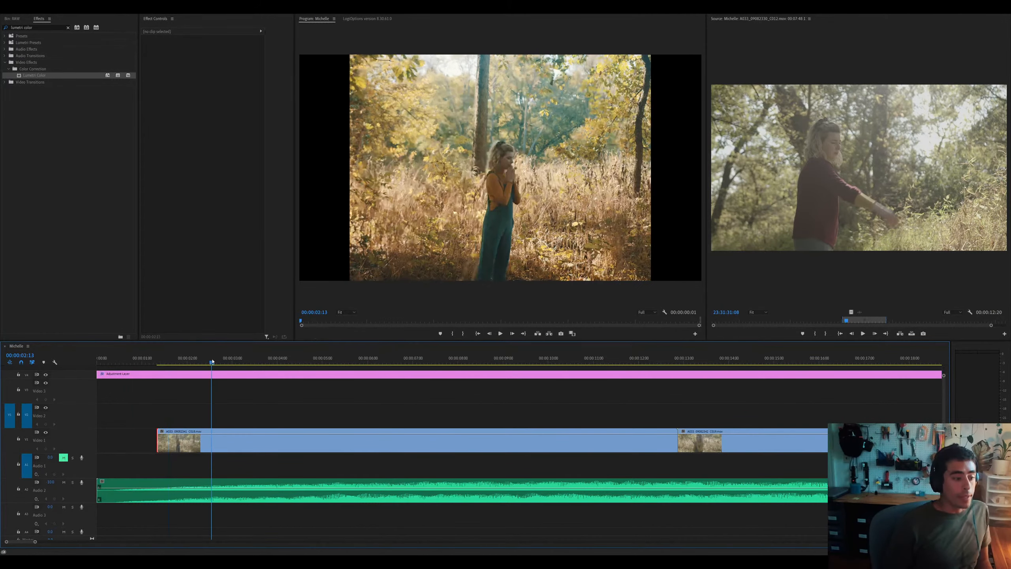
left_click(442, 357)
left_click(436, 448)
left_click(422, 362)
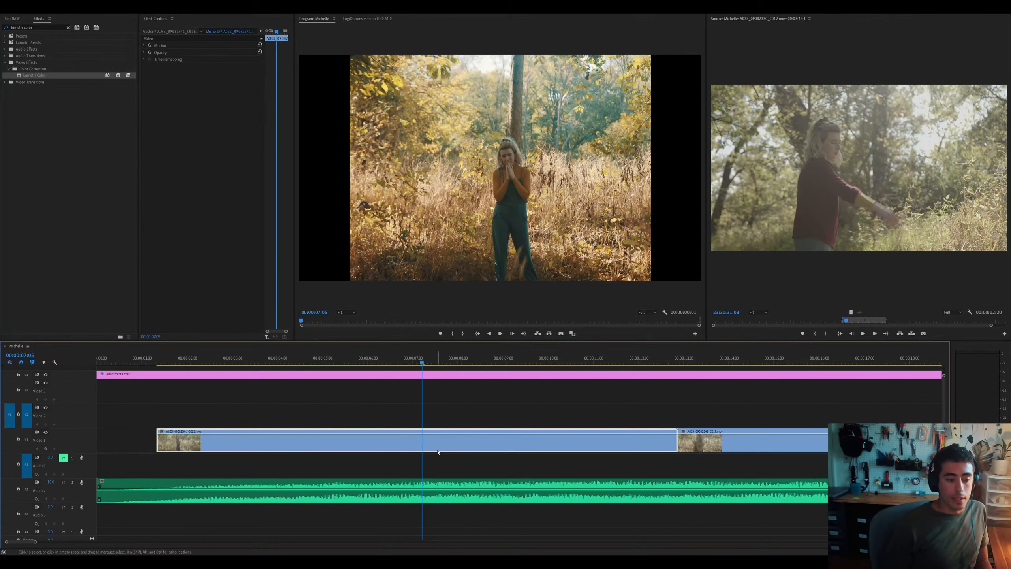
key("minus")
key("equal")
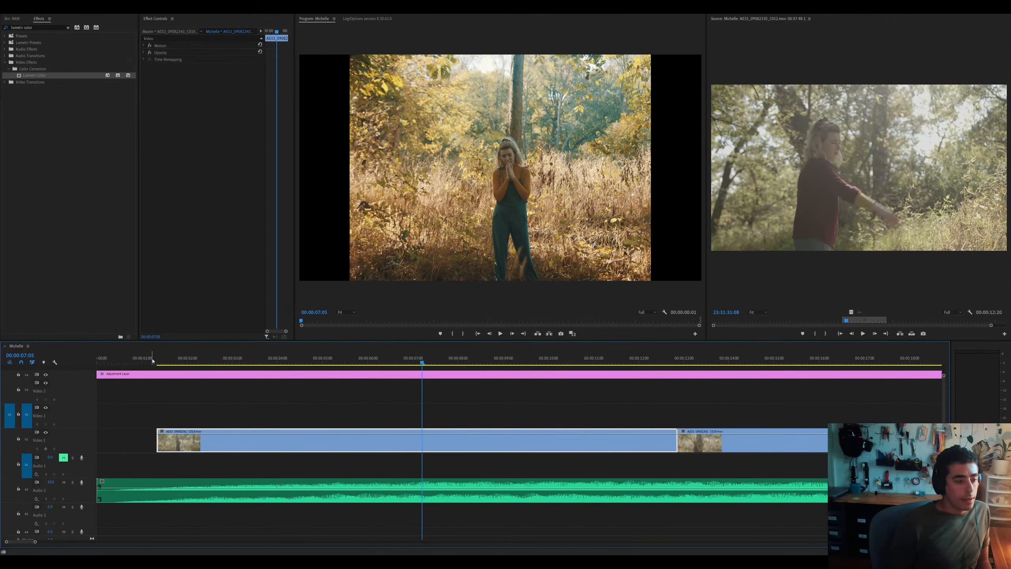
Play the sequence from before the opening shot to 00:00:04:22 to check how the shot enters with the music
left_click(128, 360)
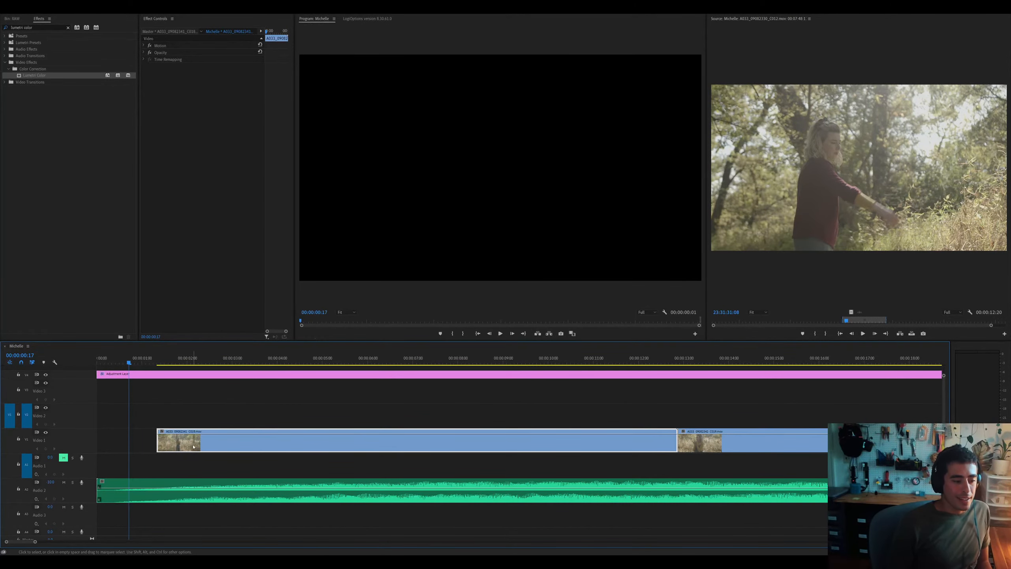
key("equal")
left_click(221, 441)
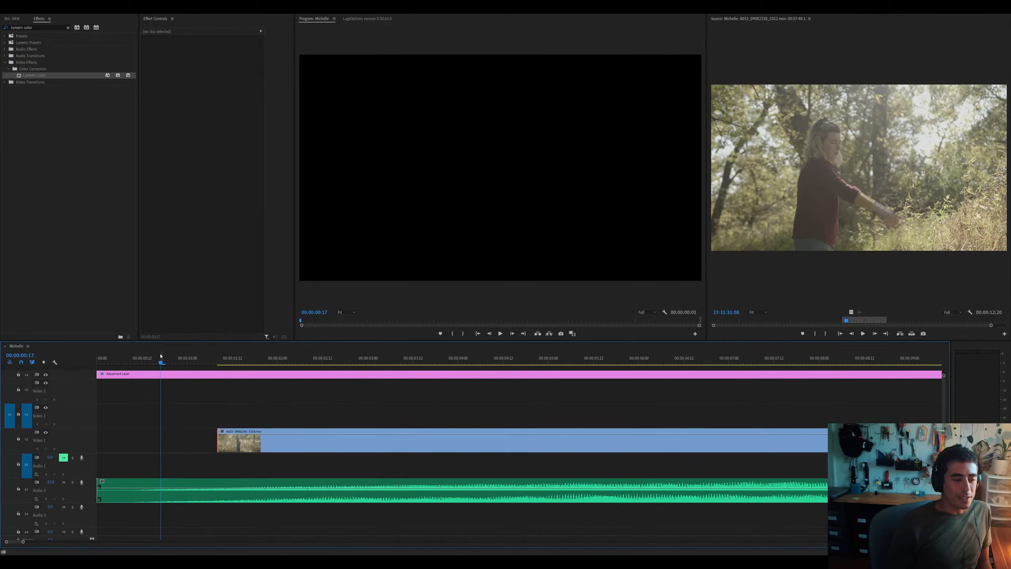
key("minus")
key("minus")
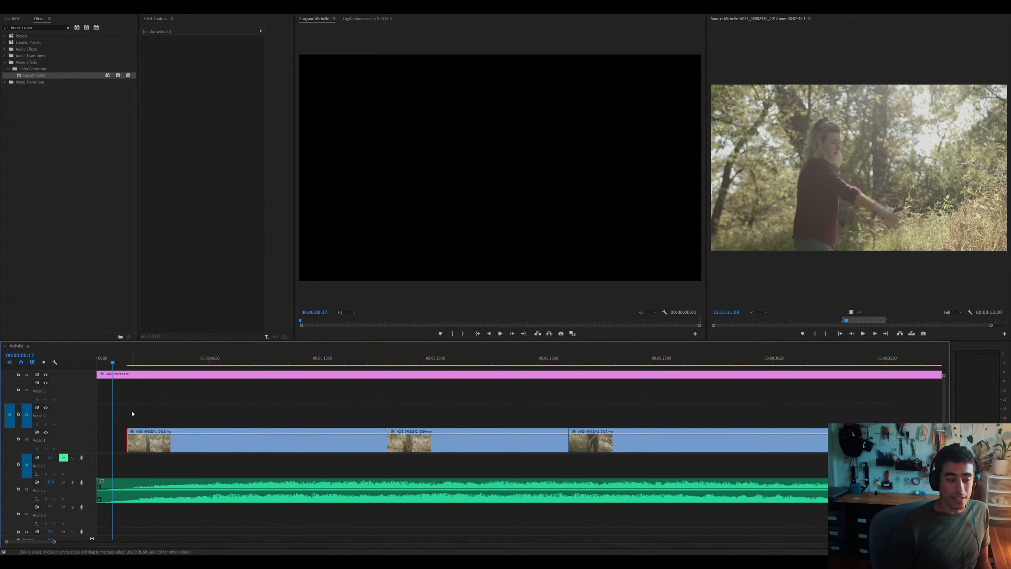
left_click_drag(128, 441, 166, 453)
left_click(110, 442)
key("equal")
key("space")
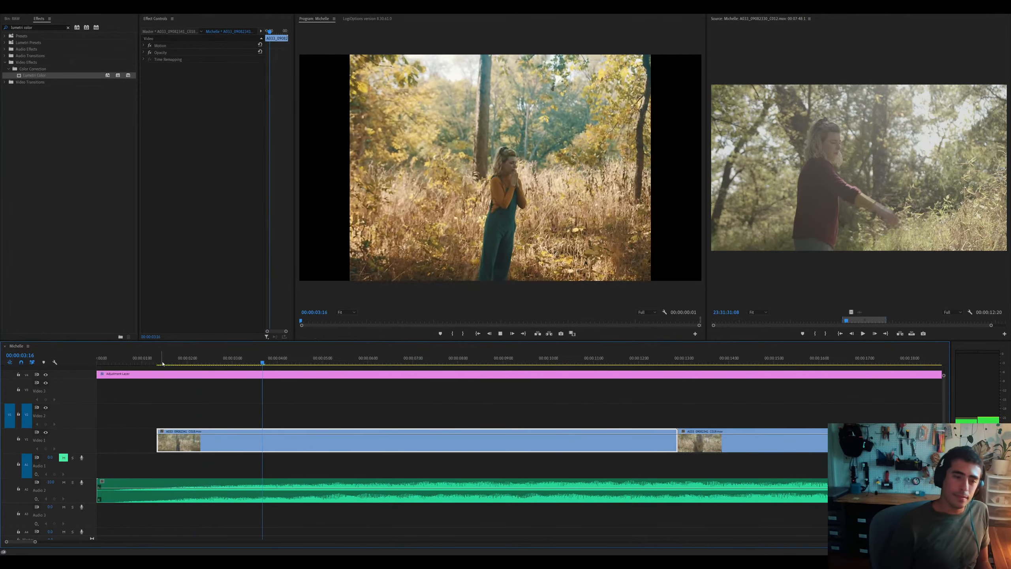
key("space")
Open the opening shot's source clip, scrub it to 23:41:58:14 and return the sequence playhead to the start
double_click(168, 432)
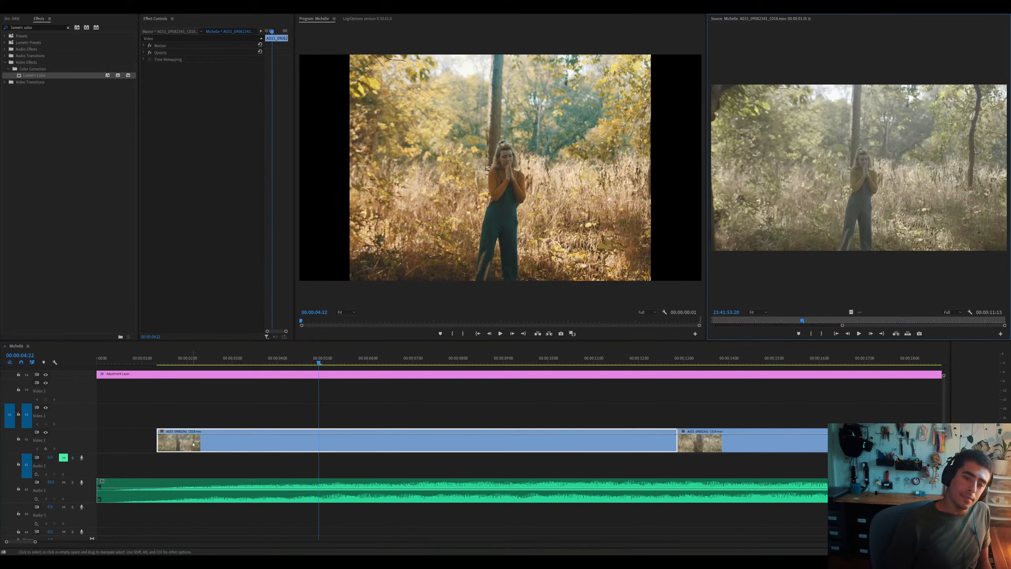
left_click_drag(707, 320, 953, 320)
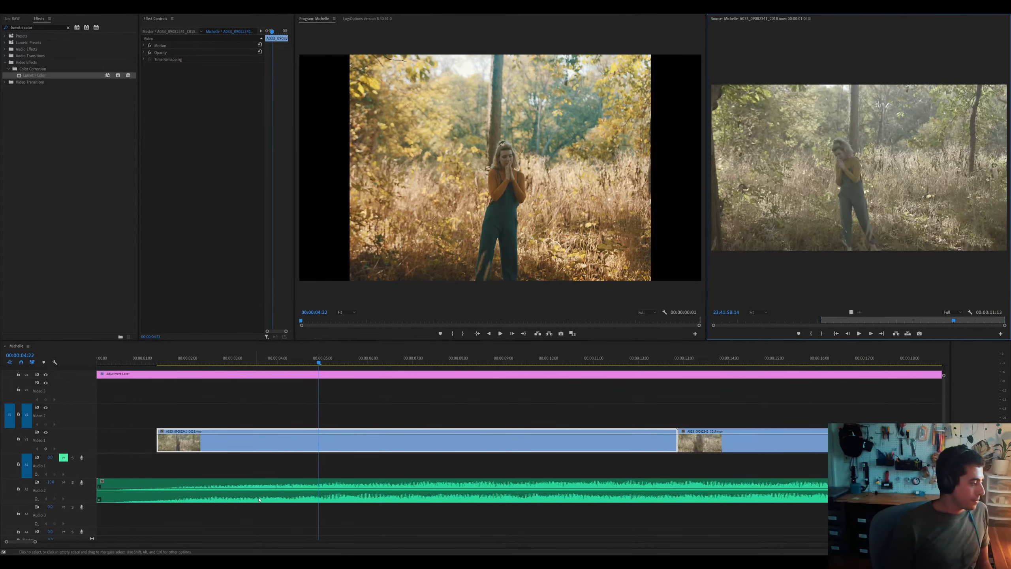
left_click(337, 473)
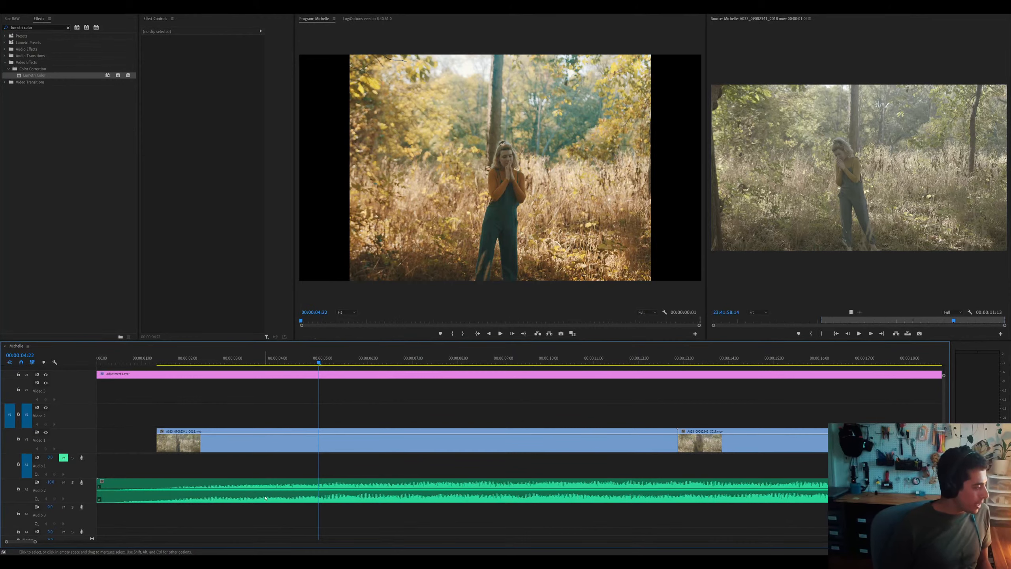
key("Home")
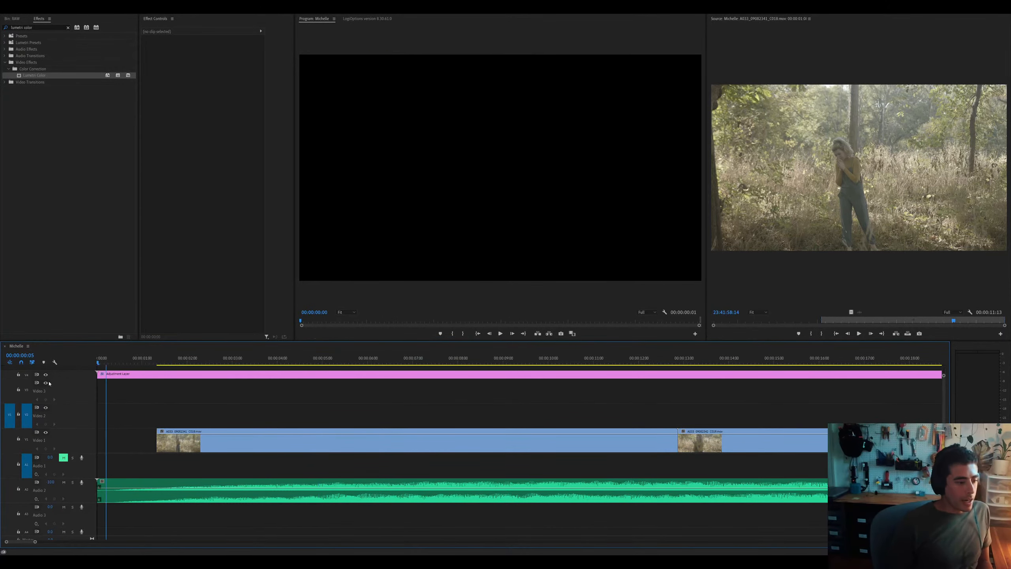
Try to extend the opening shot's start back to the beginning of the sequence, and undo the change
left_click(184, 449)
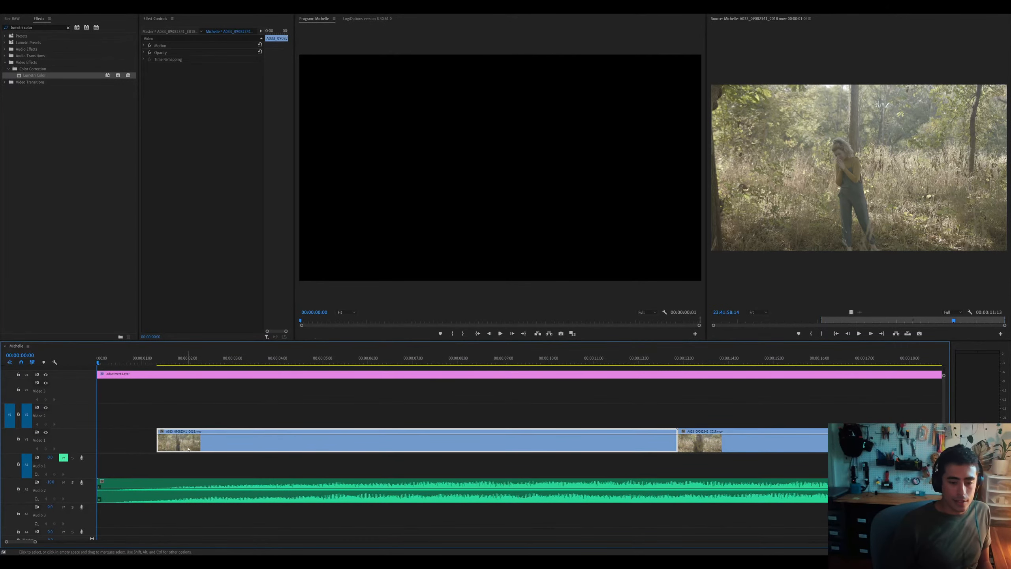
left_click_drag(165, 442, 202, 448)
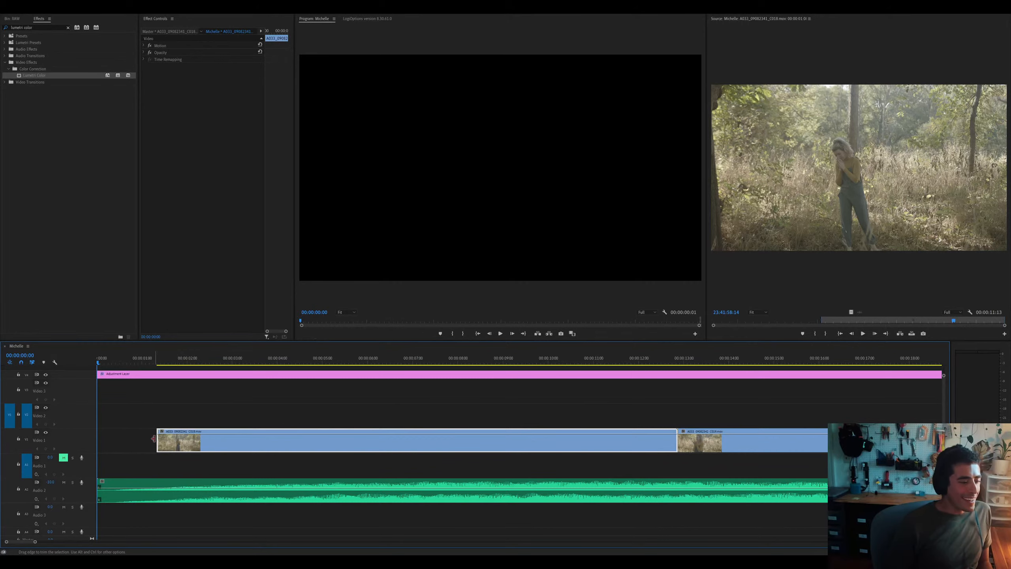
left_click_drag(155, 439, 78, 440)
key("ctrl+z")
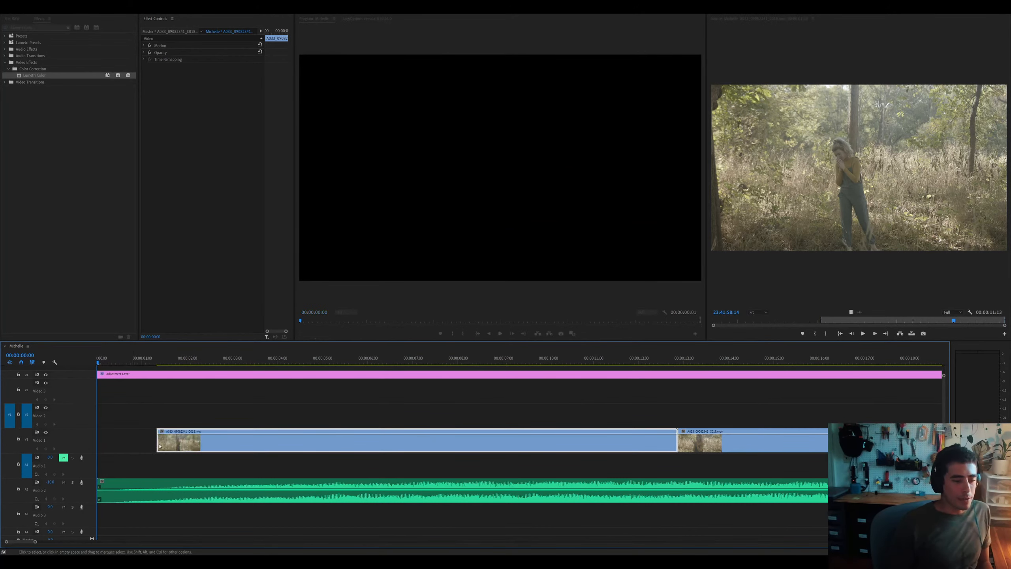
Play the sequence from the start past the cut into the closer shot, stop at 00:00:13:18 and save the project
left_click(167, 361)
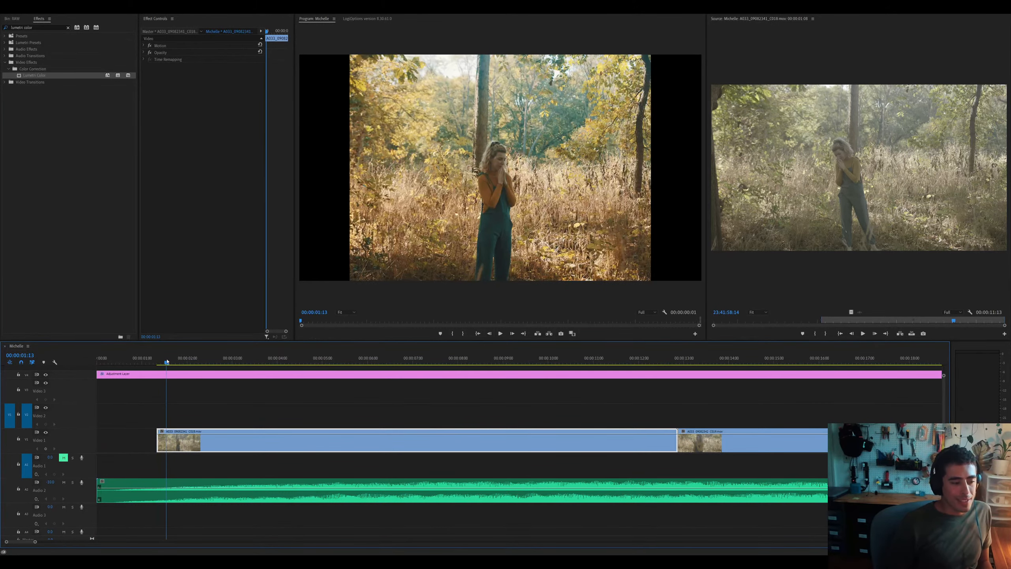
key("Home")
key("space")
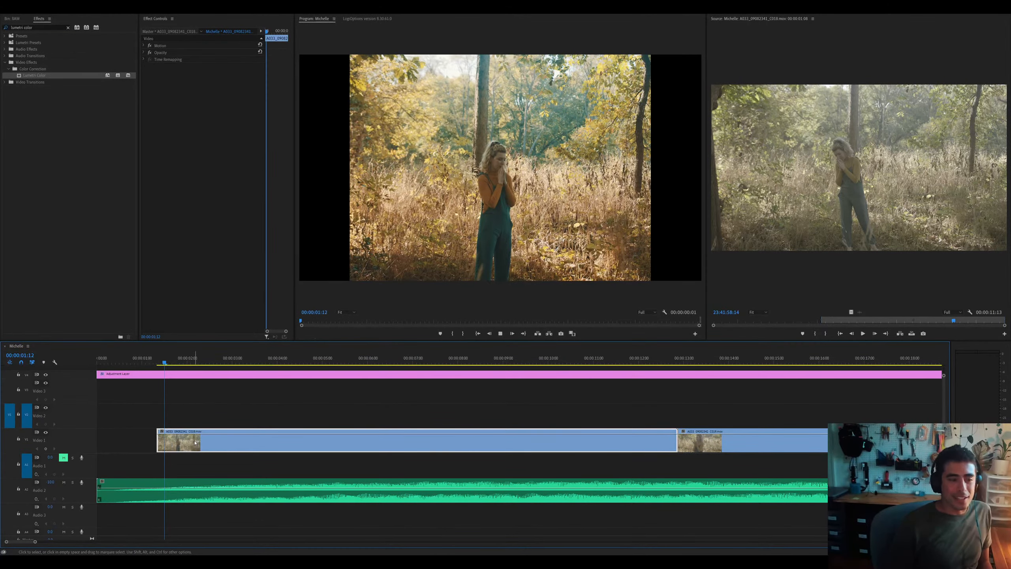
key("space")
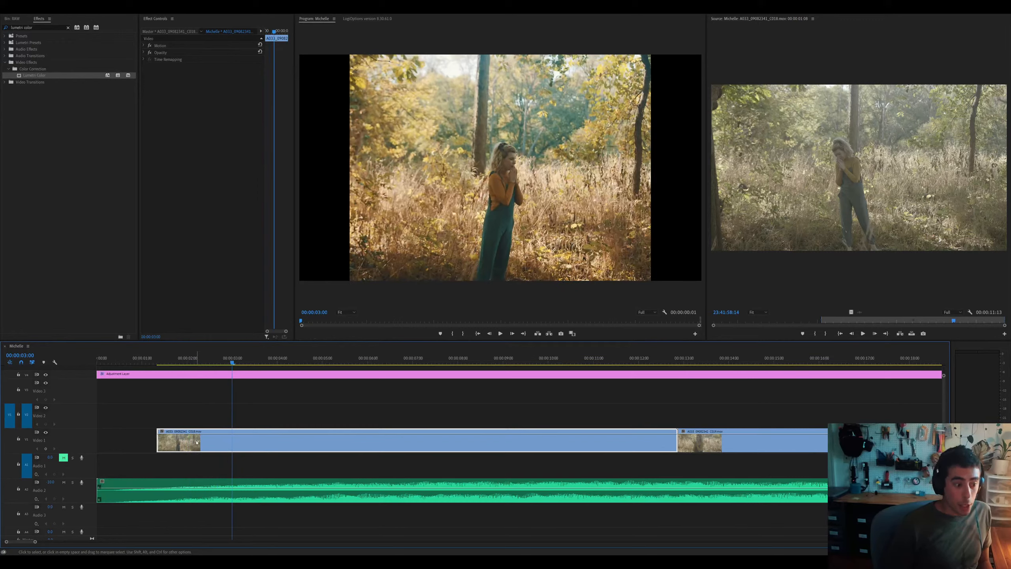
key("space")
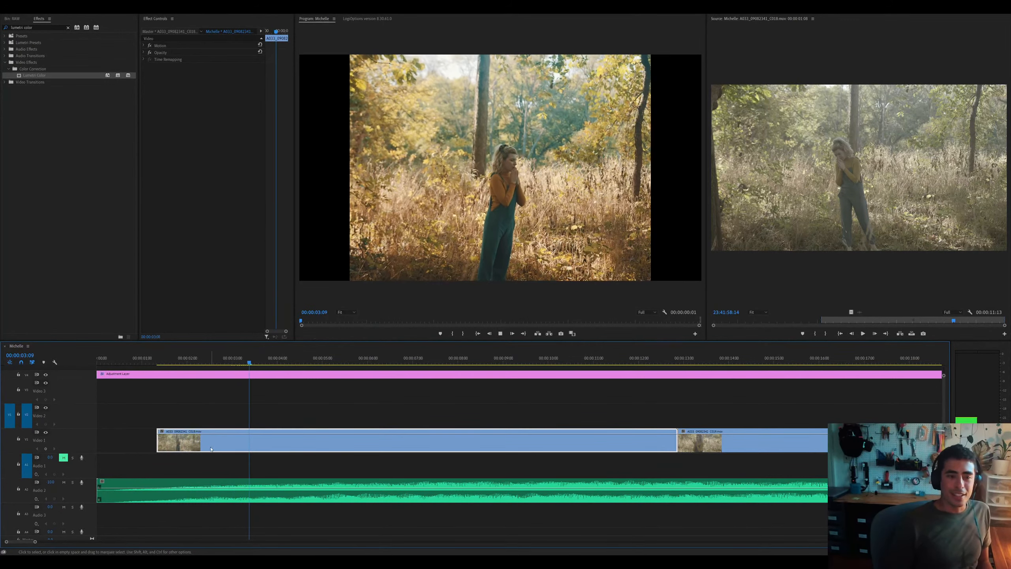
key("minus")
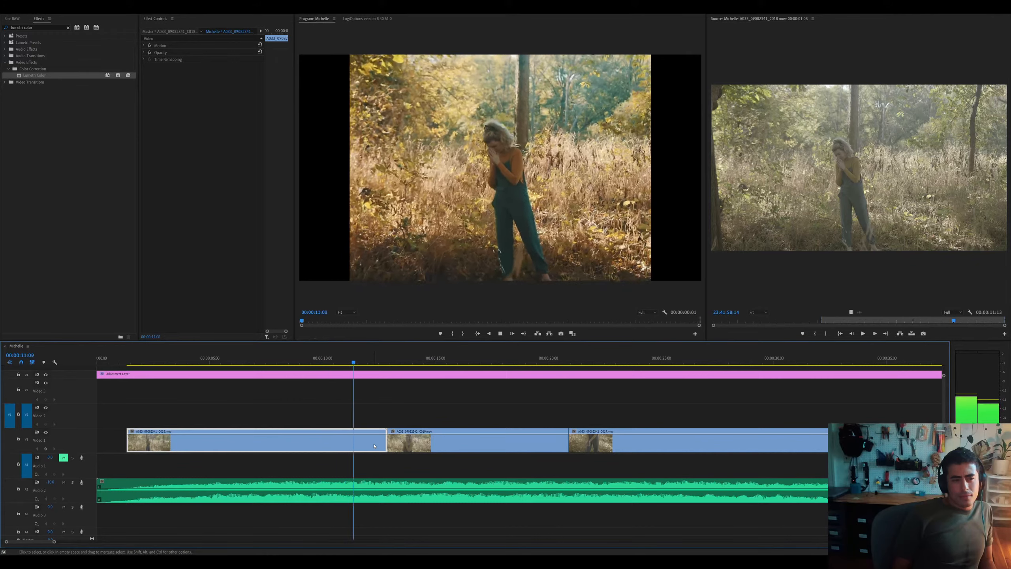
key("equal")
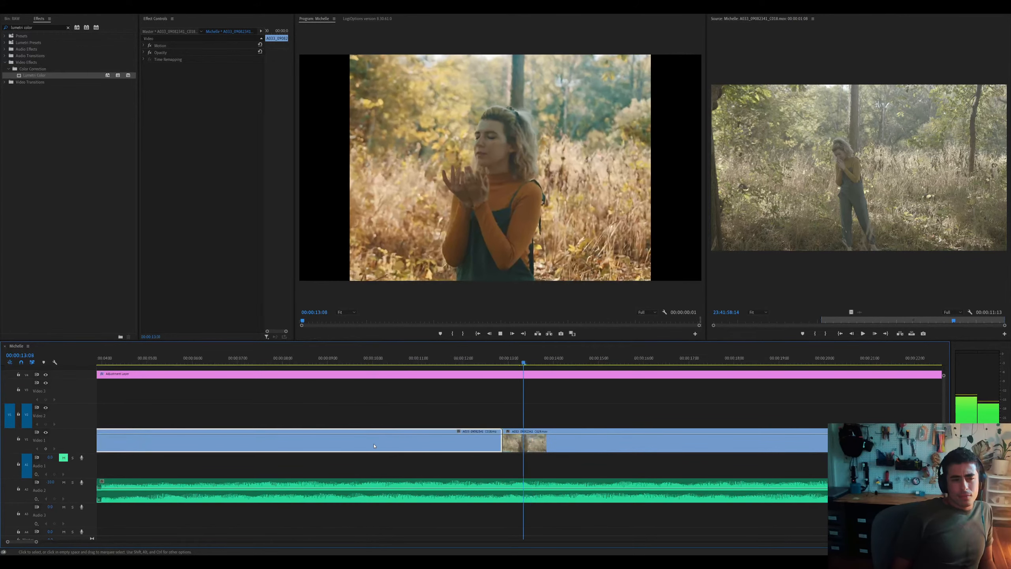
key("space")
key("minus")
key("minus")
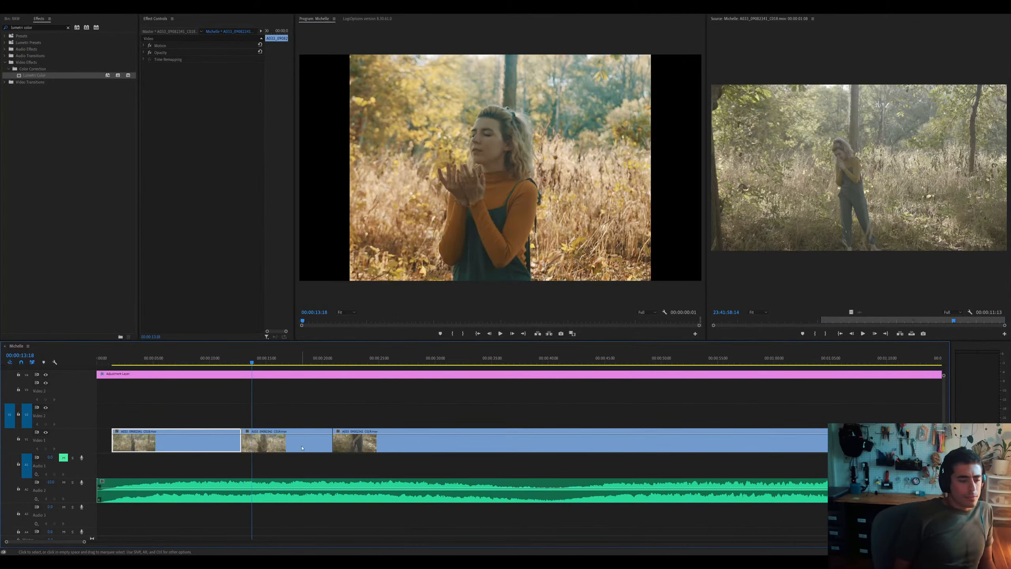
key("ctrl+s")
Split the close-up of moving hands at 00:00:25:12 and extend the first part's end to about 29 seconds
left_click(266, 443)
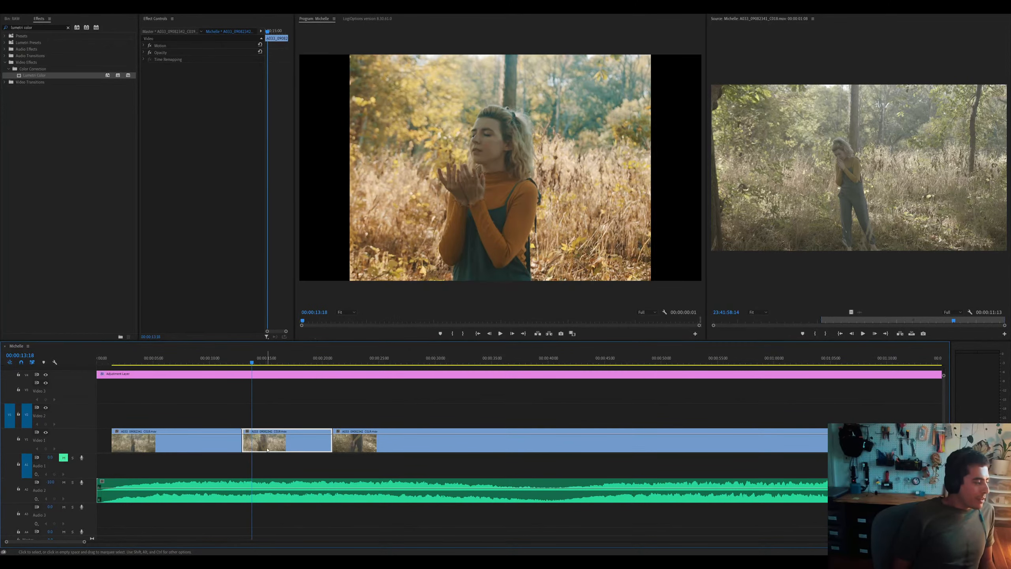
left_click(218, 445, "shift")
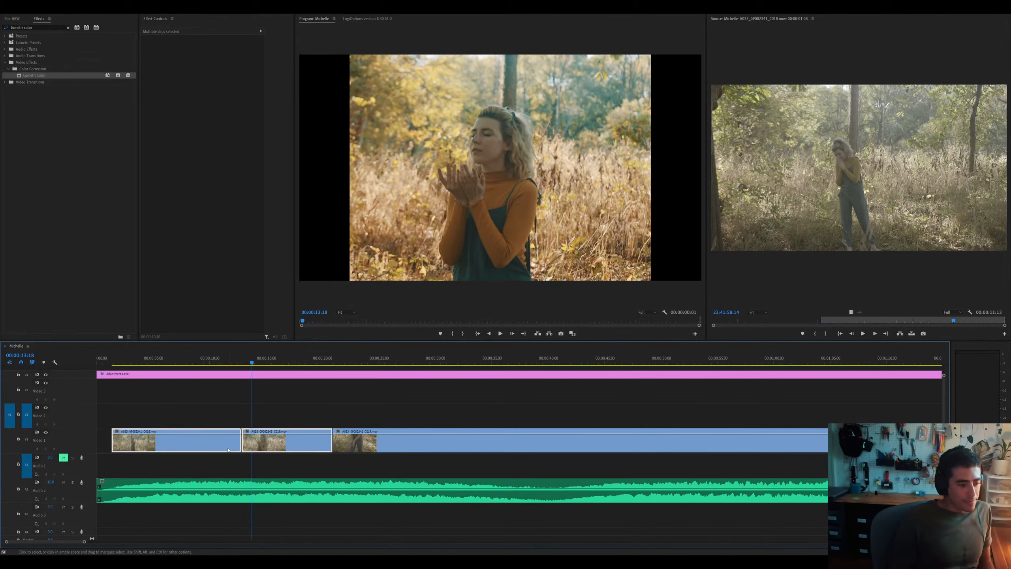
left_click(244, 413)
left_click(275, 358)
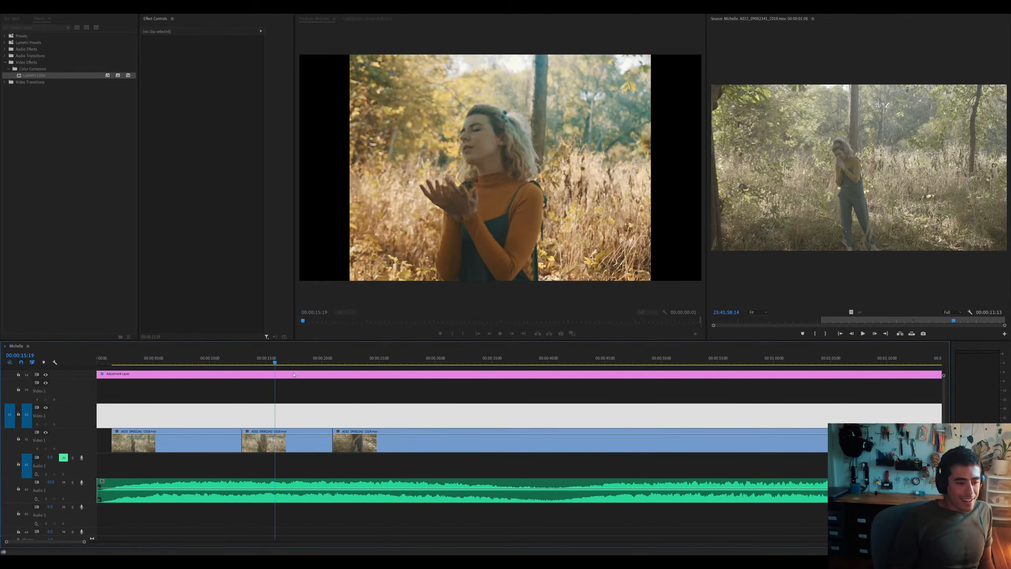
left_click_drag(283, 358, 385, 356)
key("minus")
key("equal")
key("ctrl+k")
left_click(374, 446)
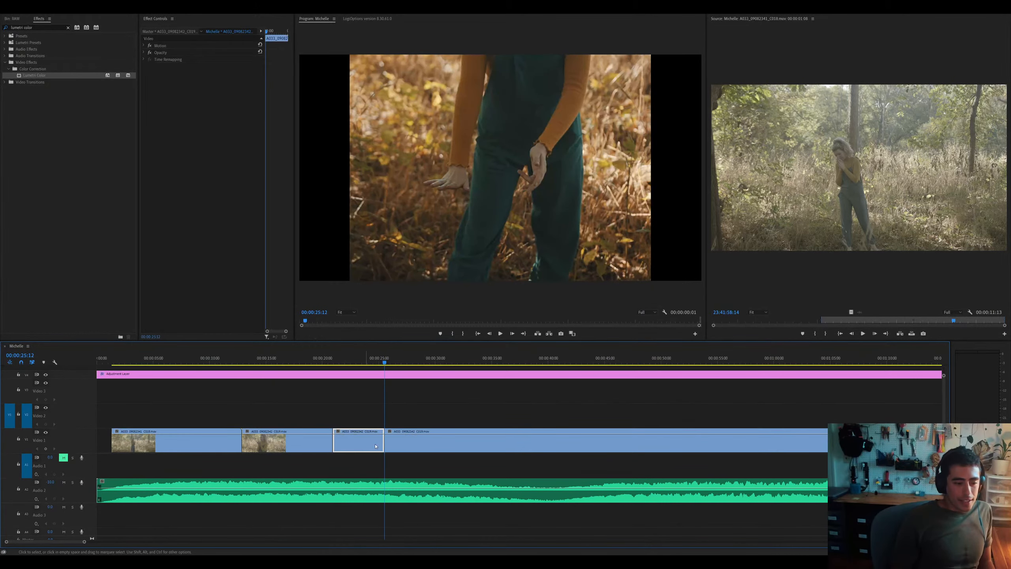
left_click_drag(384, 440, 421, 439)
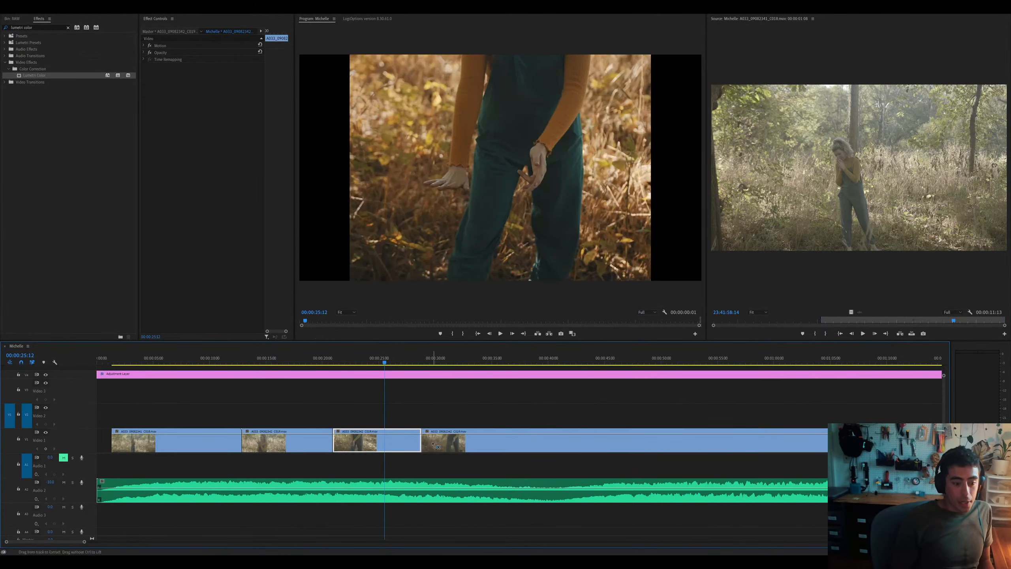
Split the remaining hands close-up at 00:00:33:03 and extend the end of its earlier part to about 37 seconds
key("equal")
left_click(509, 362)
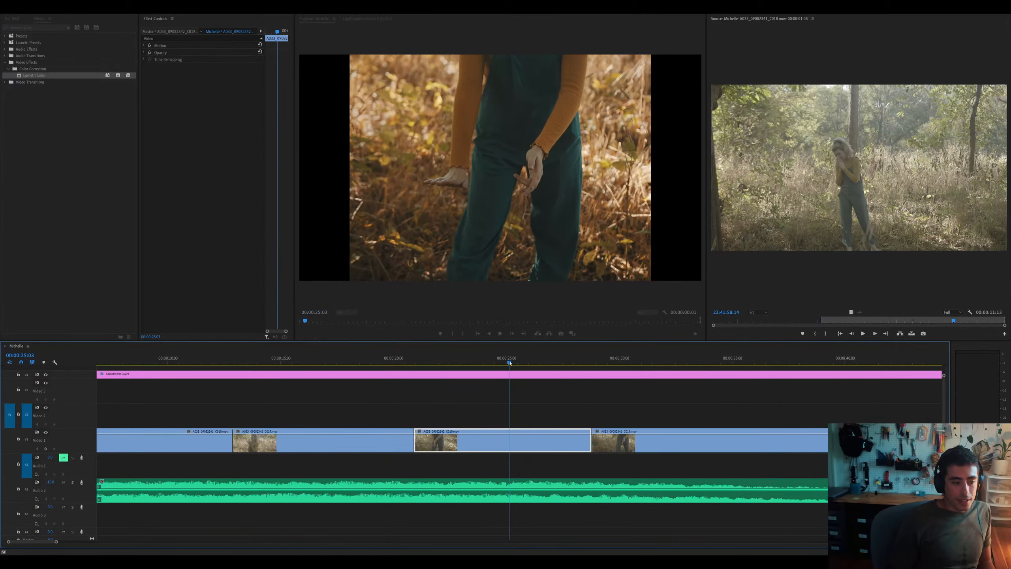
left_click(316, 361)
key("minus")
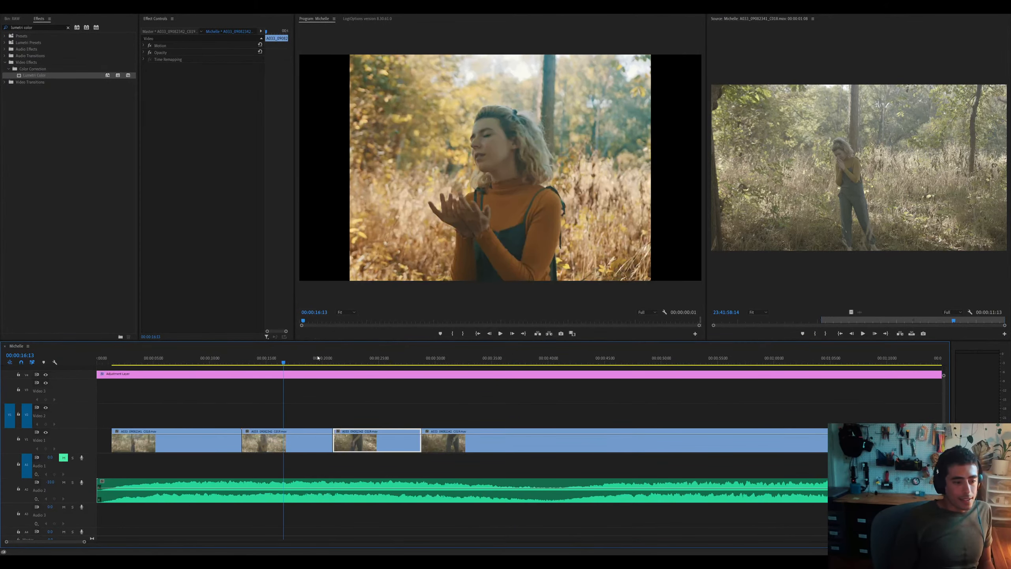
left_click(373, 358)
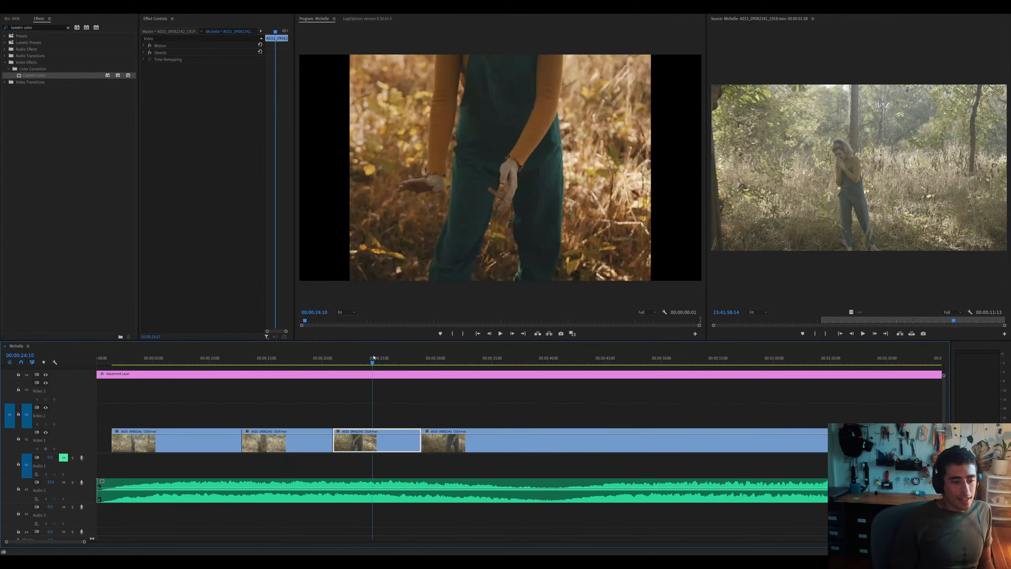
left_click(471, 359)
left_click(484, 443)
key("ctrl+k")
left_click_drag(474, 438, 517, 442)
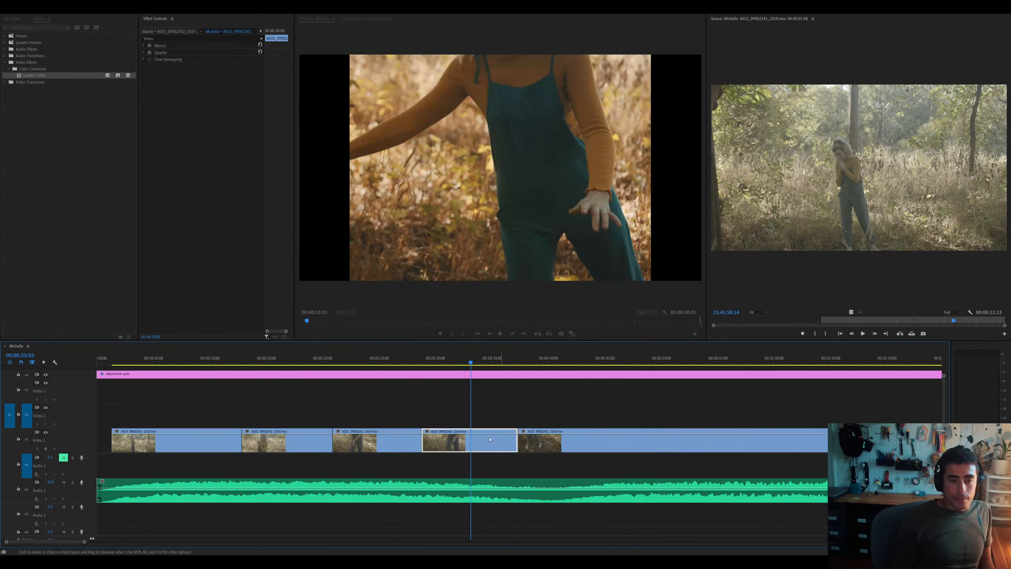
key("equal")
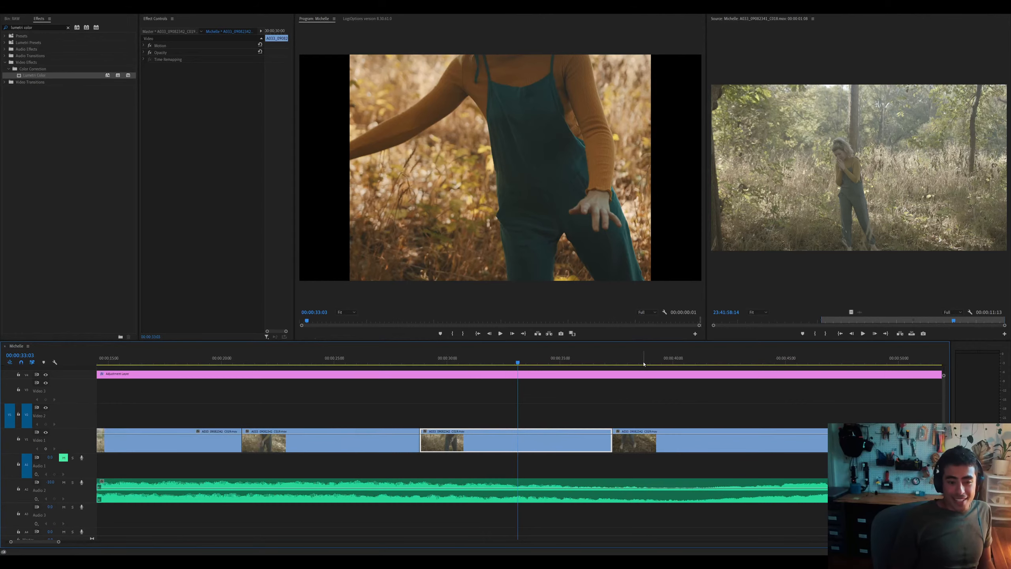
Undo the last clip-end extension, replay the hands close-up from 00:00:26:21 and roll its end to about 38 seconds
key("minus")
key("ctrl+z")
left_click(400, 359)
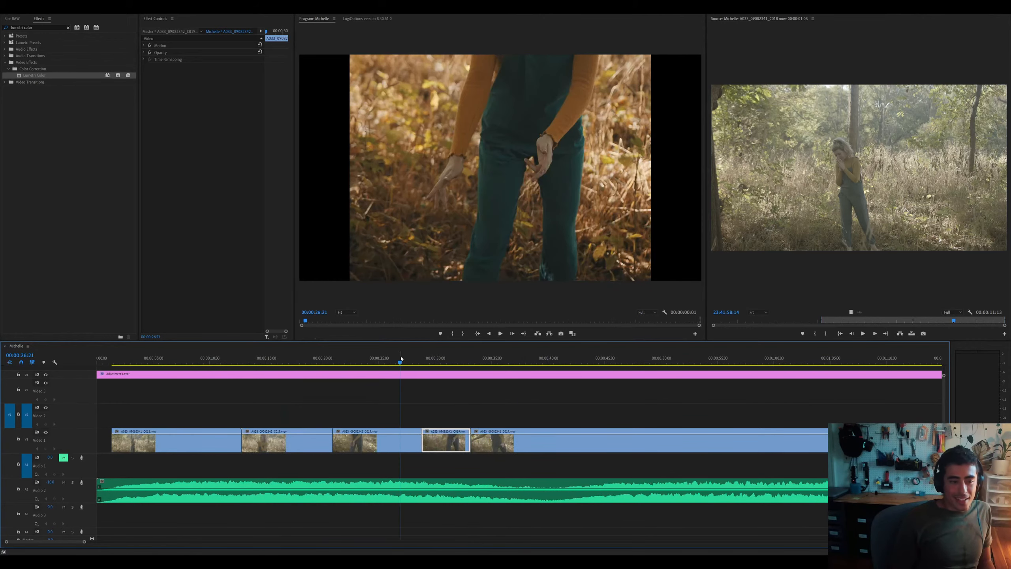
key("equal")
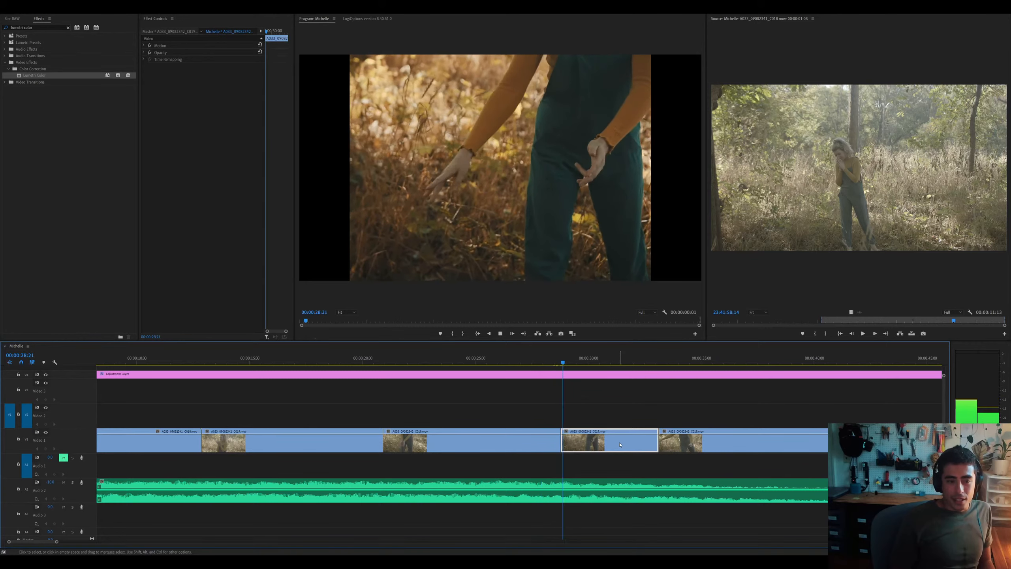
key("equal")
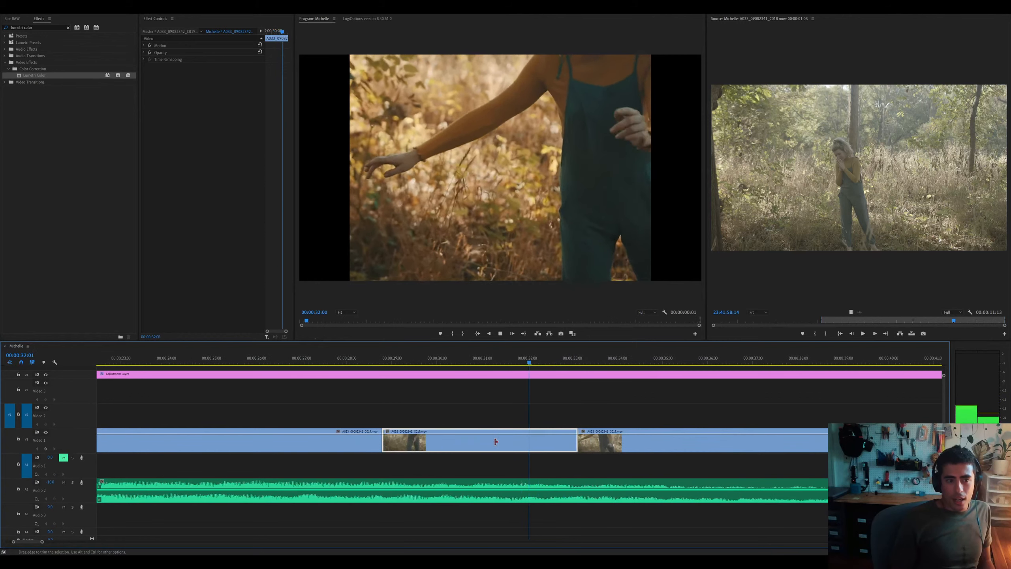
key("space")
left_click_drag(577, 441, 803, 441)
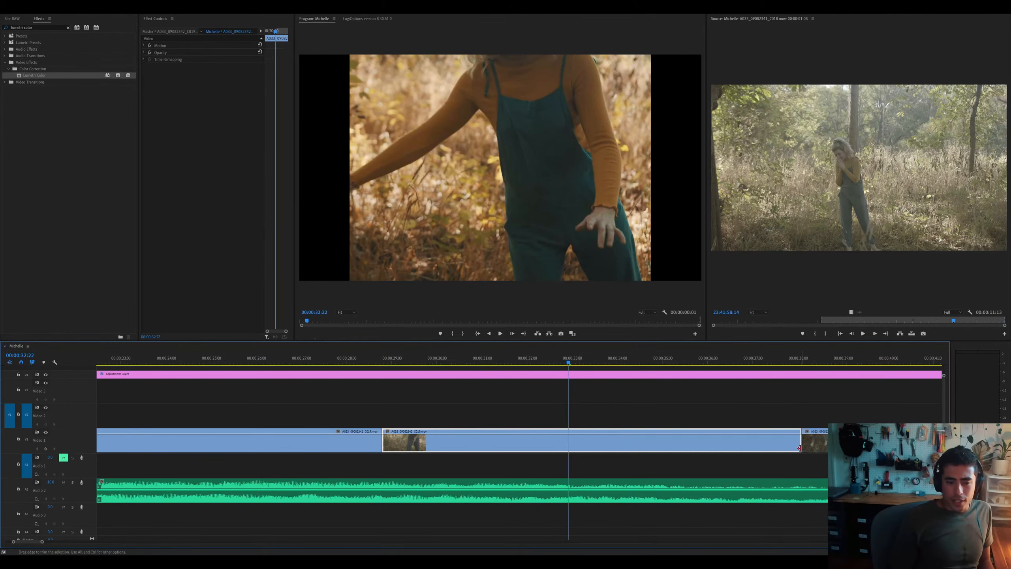
Remove the cuts at about 38 and 29 seconds to rejoin the hands close-up into one continuous clip
key("minus")
key("minus")
left_click(545, 442)
left_click(528, 442)
left_click_drag(528, 442, 465, 449)
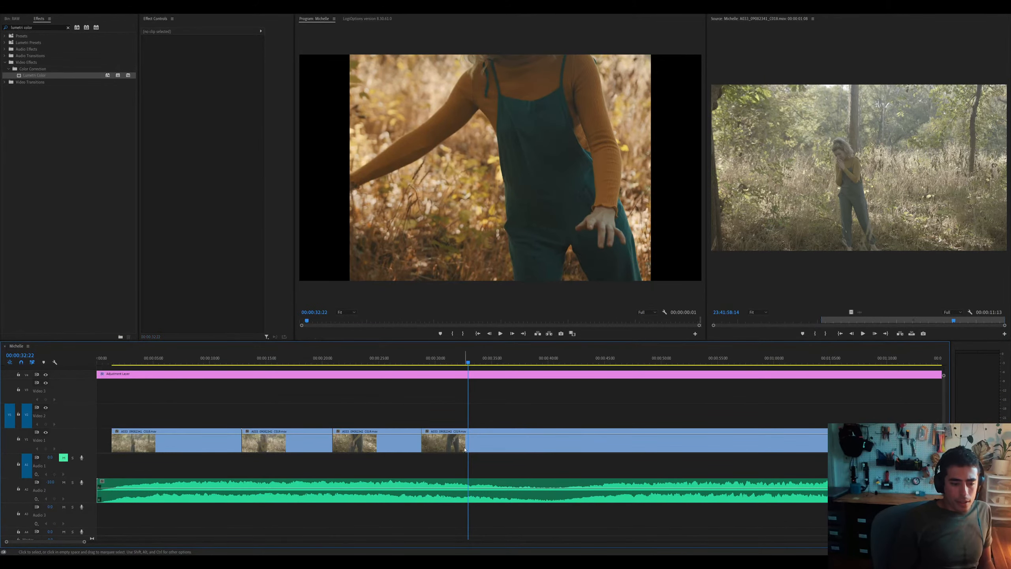
left_click(420, 443)
key("Delete")
left_click(458, 451)
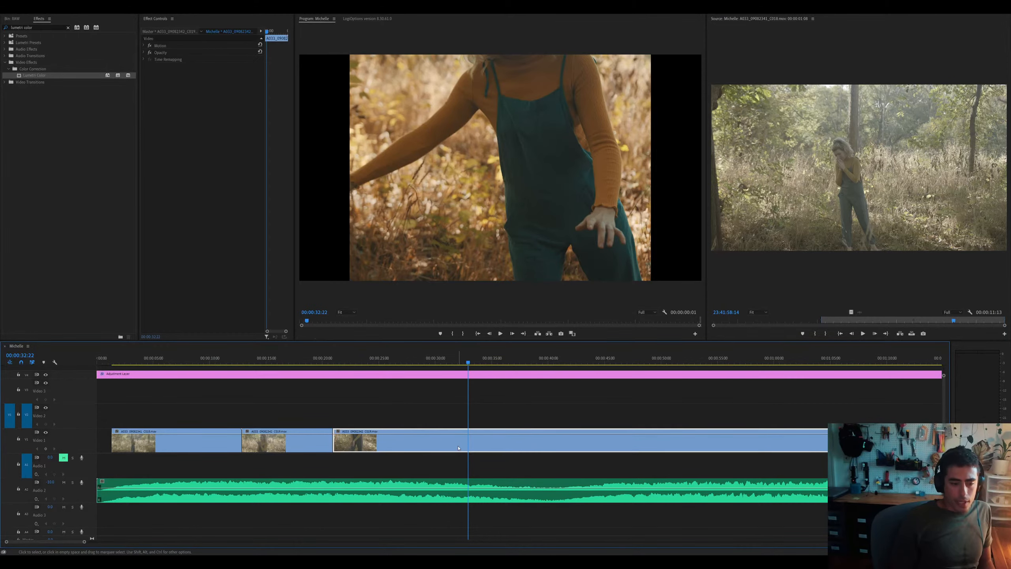
Play the rejoined close-up down to the feet, split it at 00:00:40:07 and roll the cut back to about 39 seconds
key("space")
key("minus")
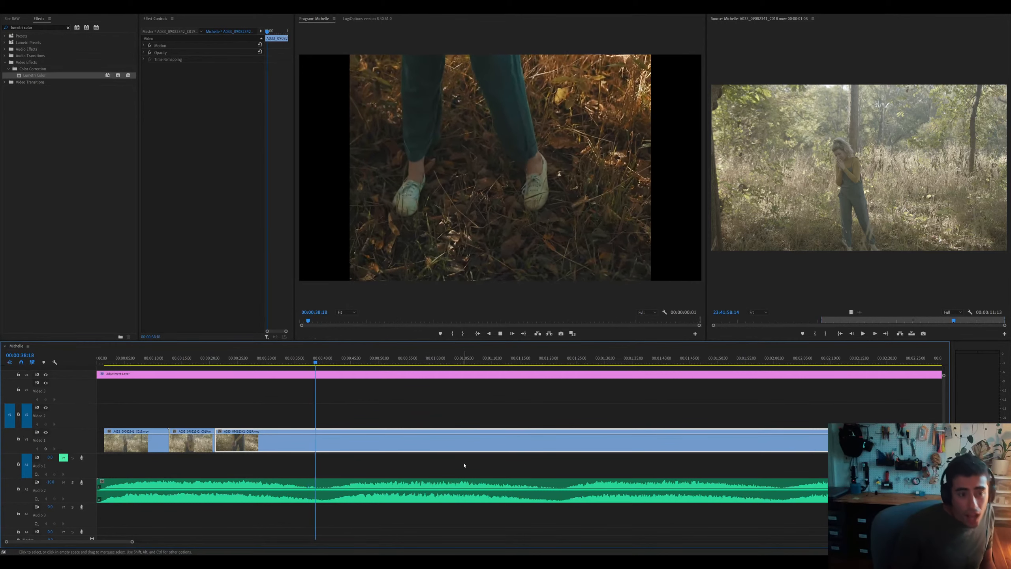
key("space")
key("ctrl+k")
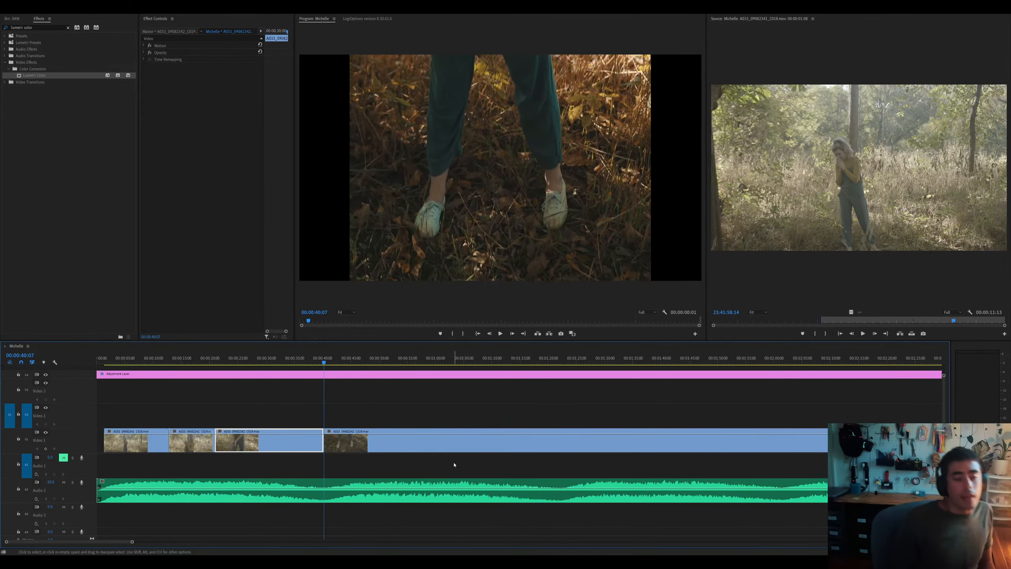
key("=")
left_click_drag(516, 440, 505, 440)
Skim the footage after the feet shot, trim its start to 00:00:45:10 and move it to begin at about 57 seconds
key("-")
key("-")
key("-")
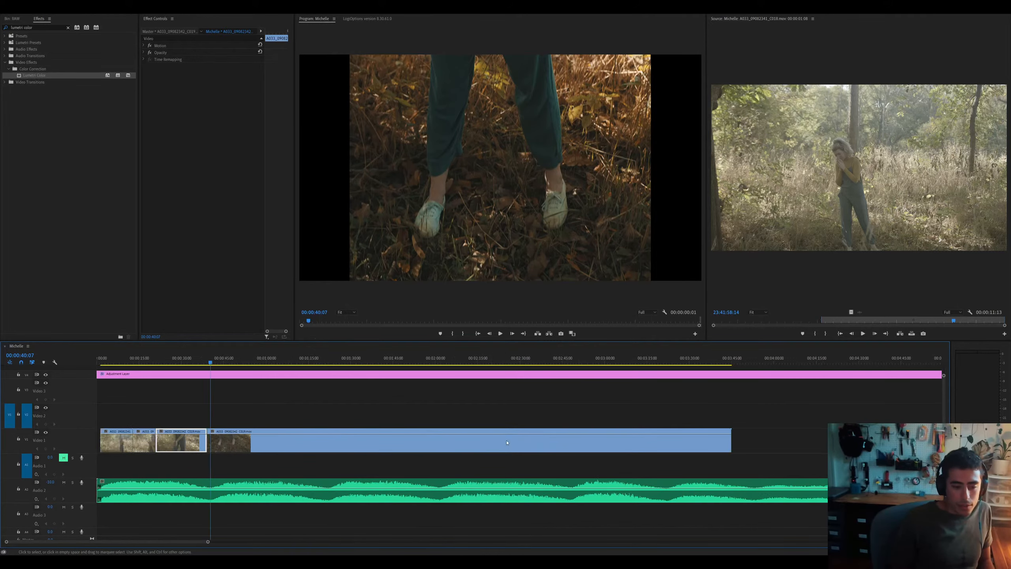
left_click(496, 440)
key("=")
key("=")
left_click(492, 440)
key("space")
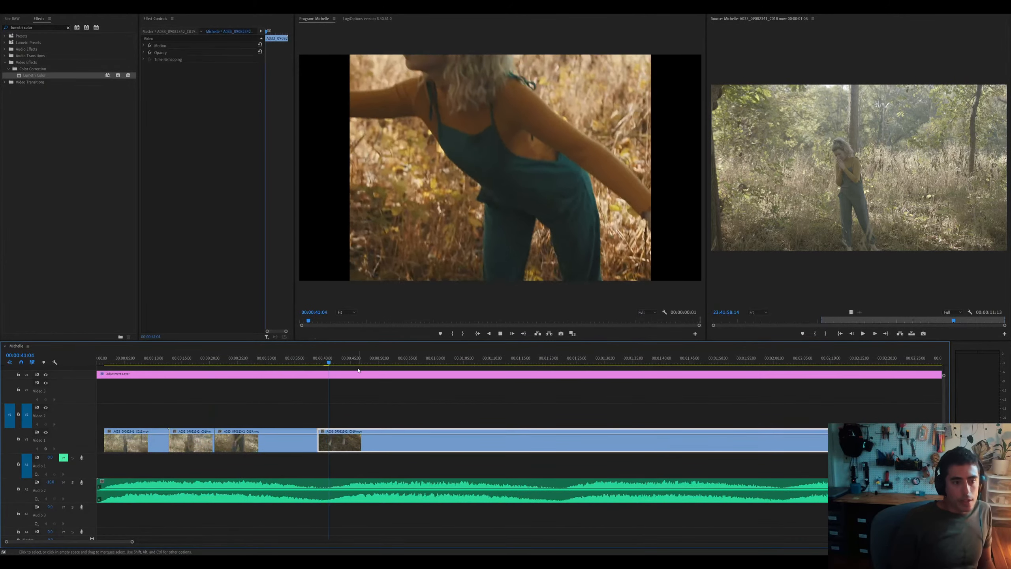
left_click(358, 356)
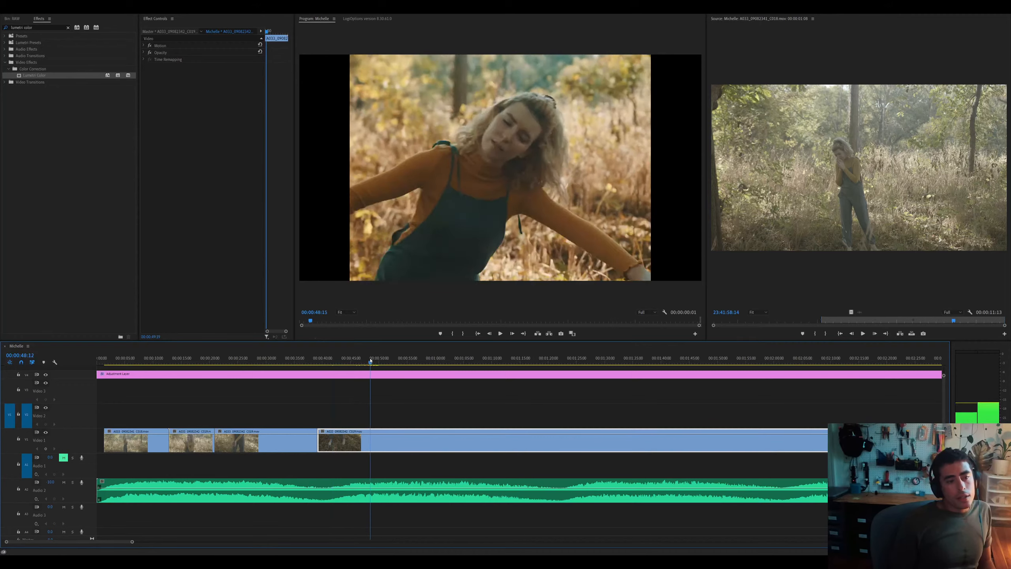
left_click_drag(372, 357, 353, 357)
key("minus")
left_click_drag(319, 442, 396, 444)
key("minus")
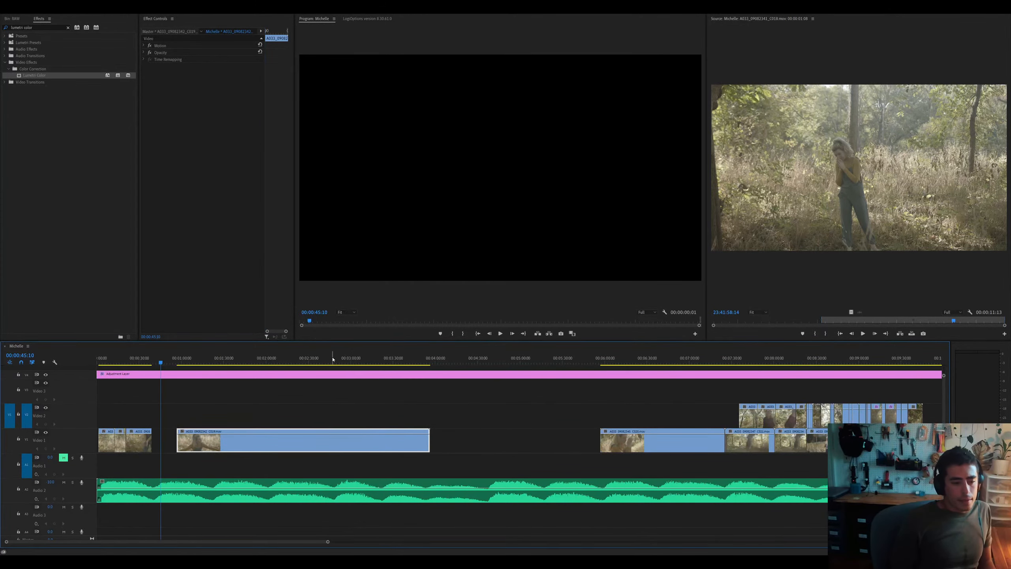
Review the dancing in the moved footage, split it at 00:01:34:11 and delete everything after the cut
left_click_drag(332, 357, 215, 363)
key("space")
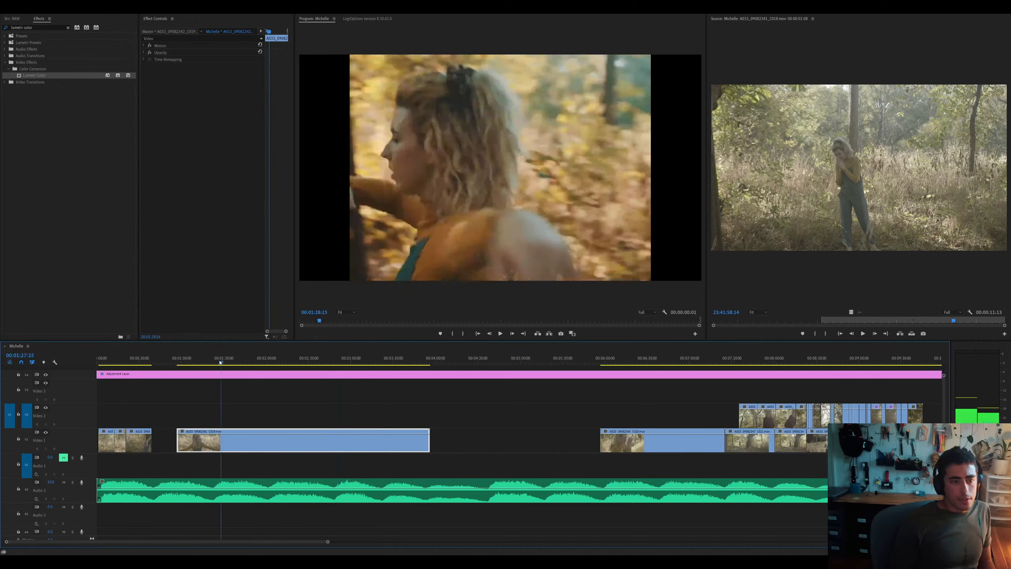
left_click(197, 363)
key("equal")
key("equal")
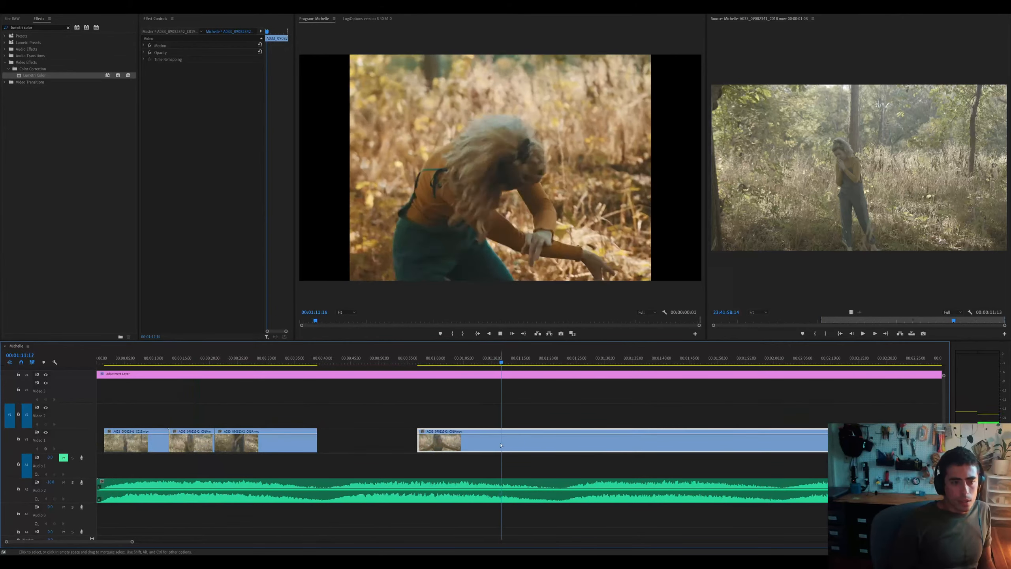
key("minus")
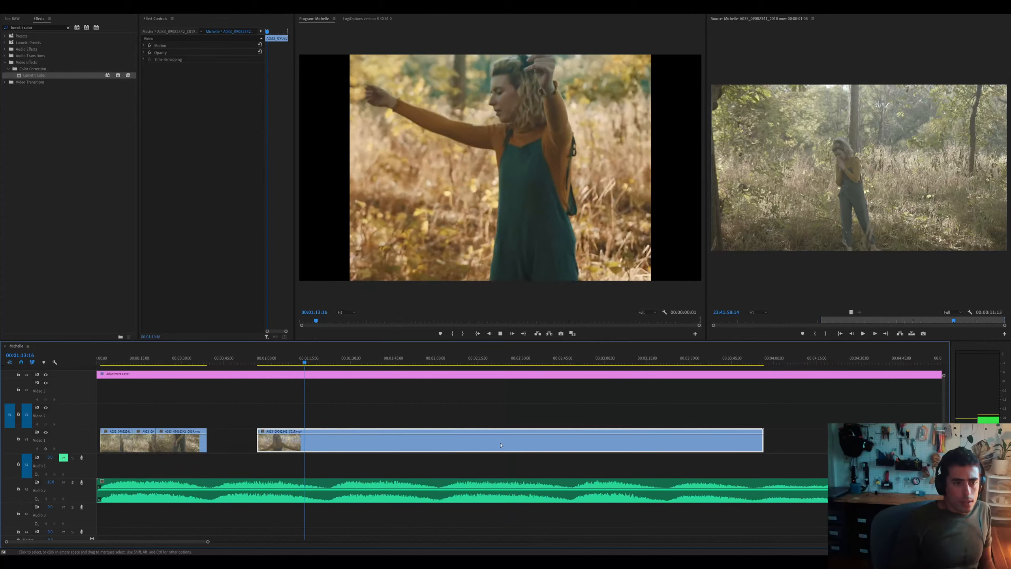
key("minus")
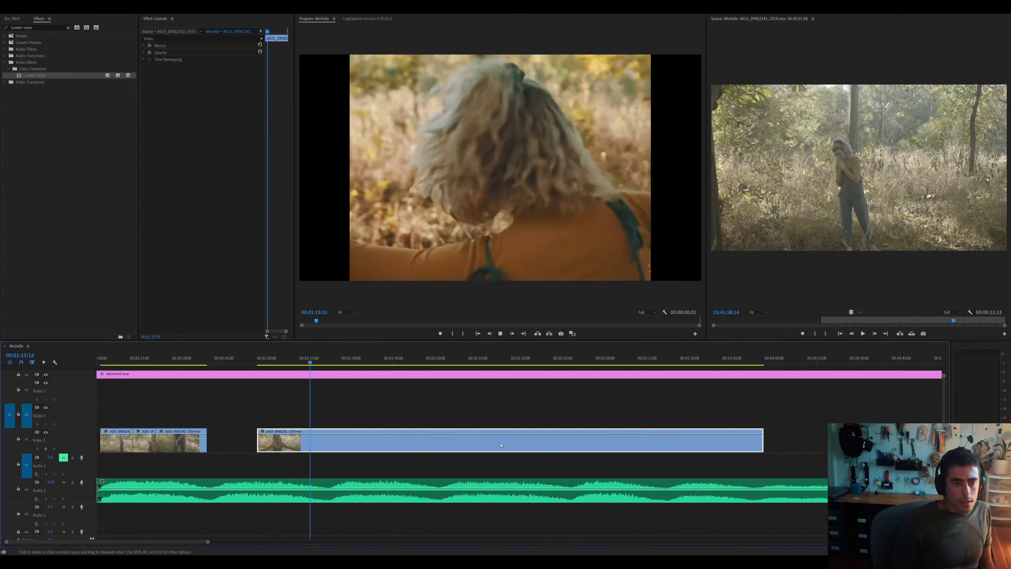
key("equal")
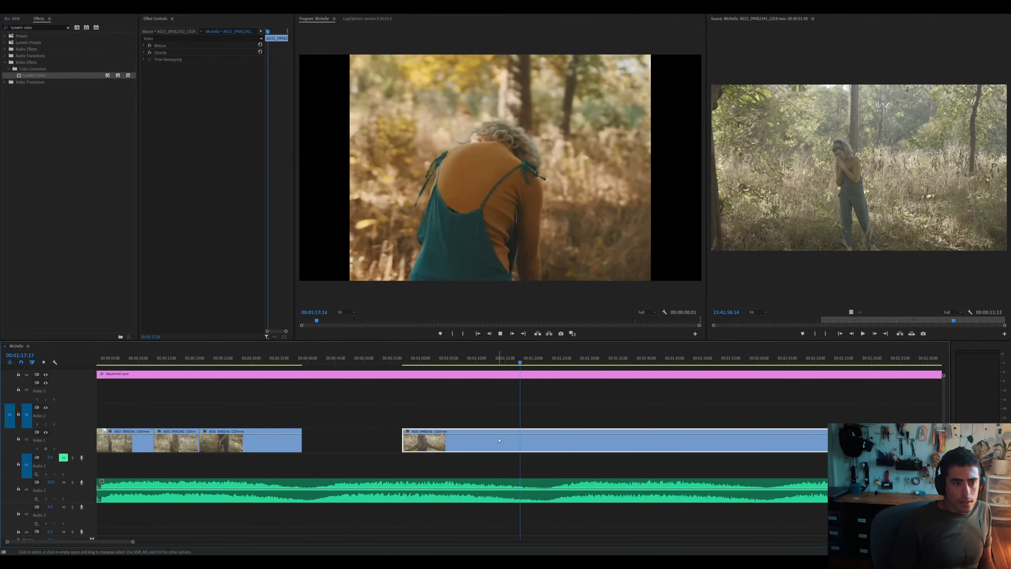
key("minus")
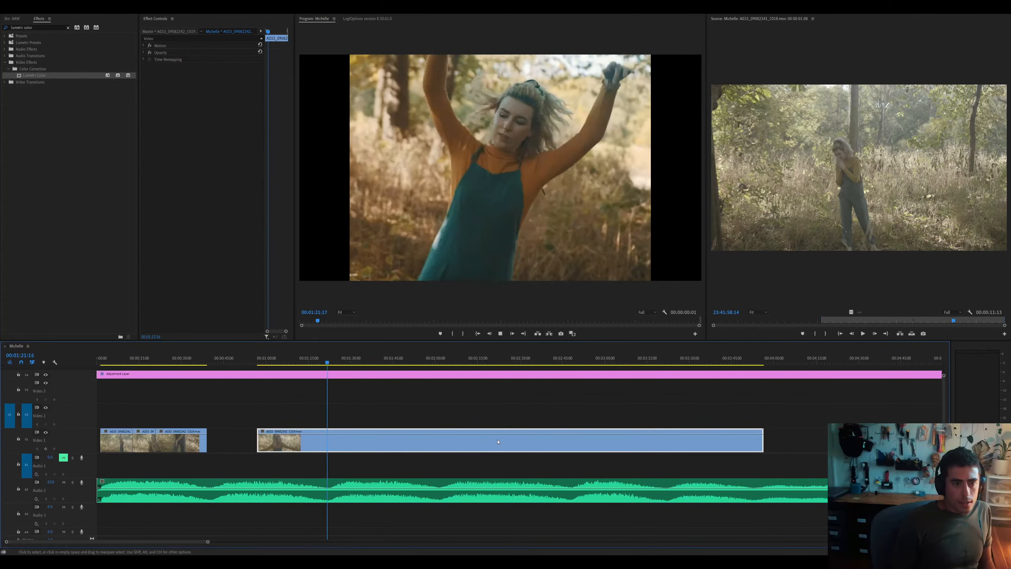
key("equal")
key("minus")
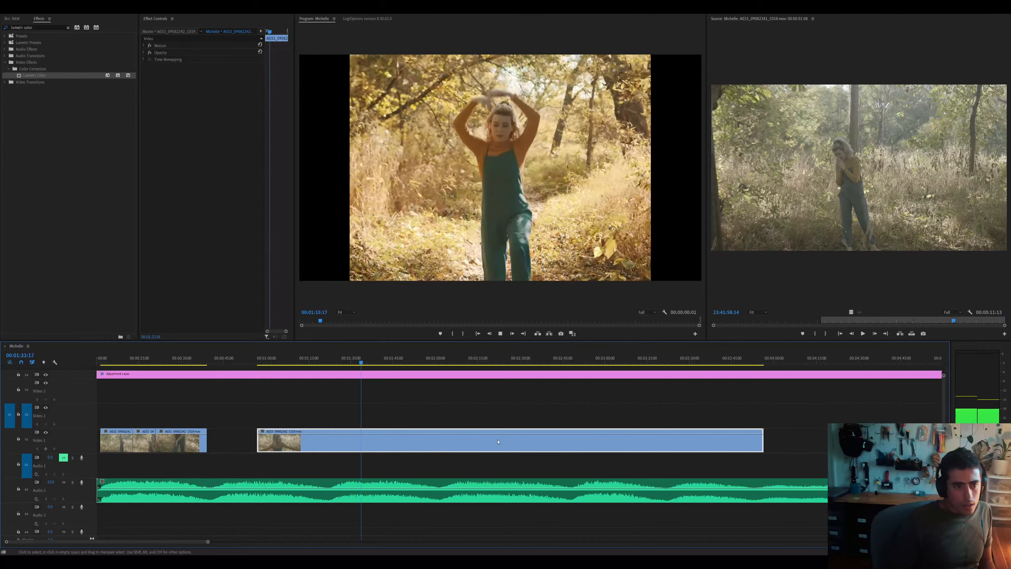
key("ctrl+k")
left_click(498, 441)
key("Delete")
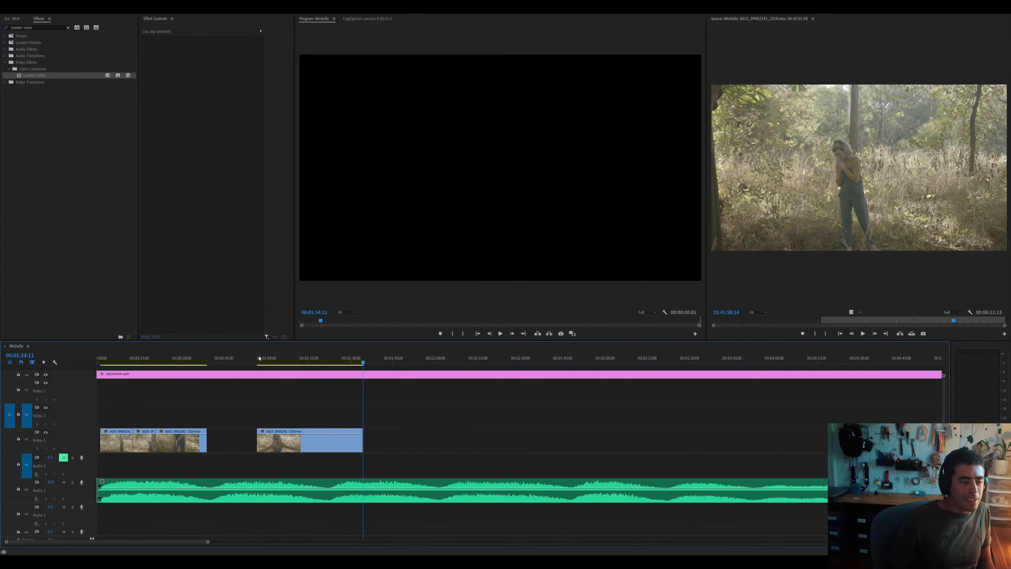
Trim the start of the remaining dancing shot to about 1 minute 21 seconds, just before she bends forward
key("Up")
key("=")
left_click_drag(417, 361, 546, 359)
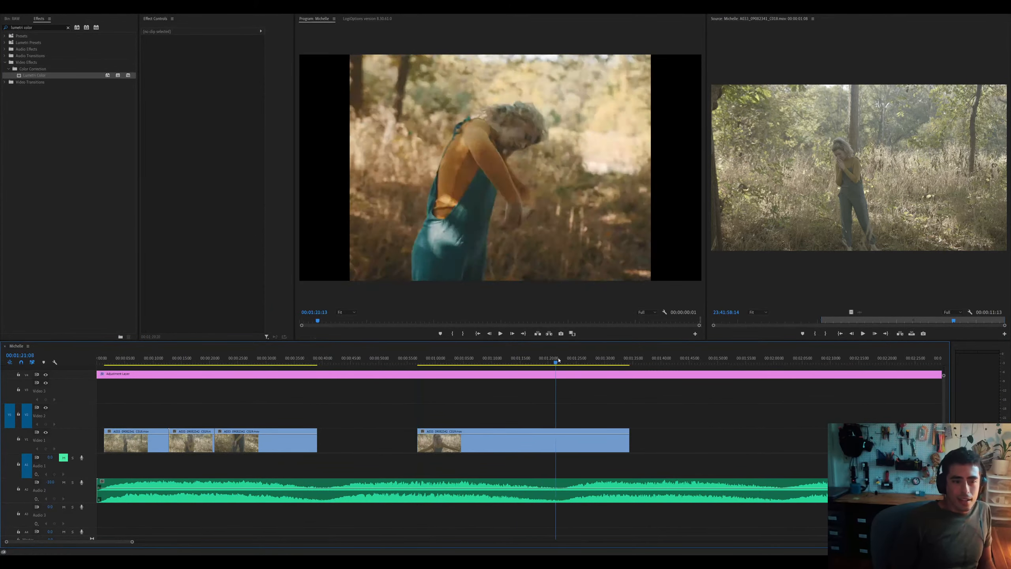
left_click(559, 443)
key("ctrl+alt+q")
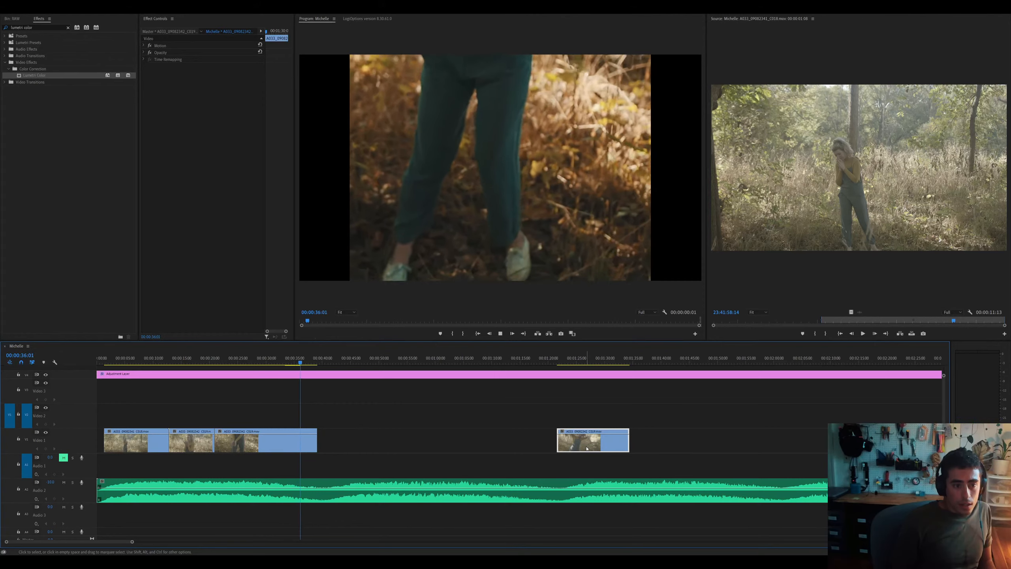
Move the trimmed dancing shot directly against the end of the feet shot at about 39 seconds, previewing its opening
left_click_drag(386, 446, 374, 444)
left_click(318, 358)
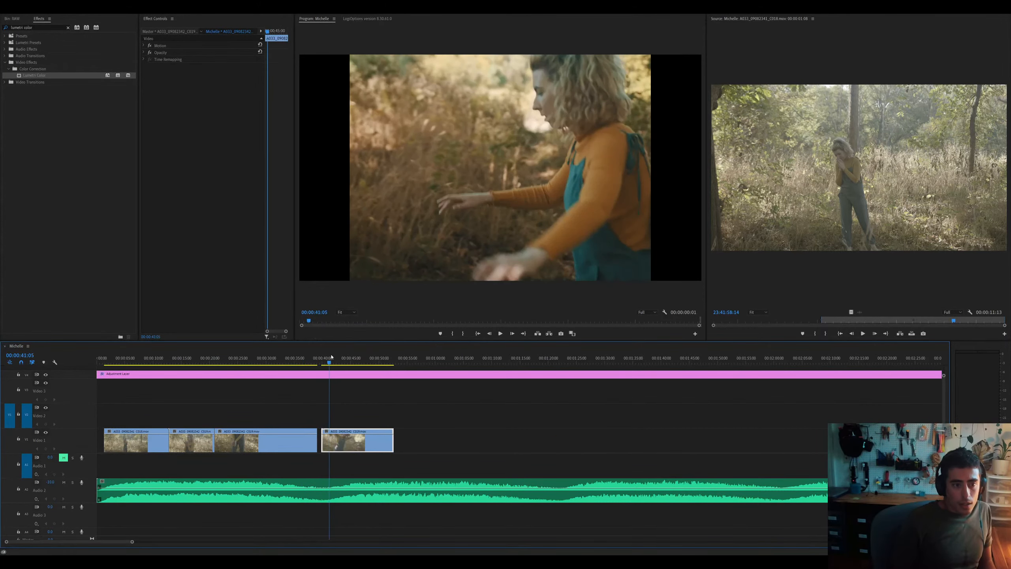
mouse_move(331, 357)
left_mouse_down()
mouse_move(342, 357)
mouse_move(327, 357)
left_mouse_up()
key("=")
key("space")
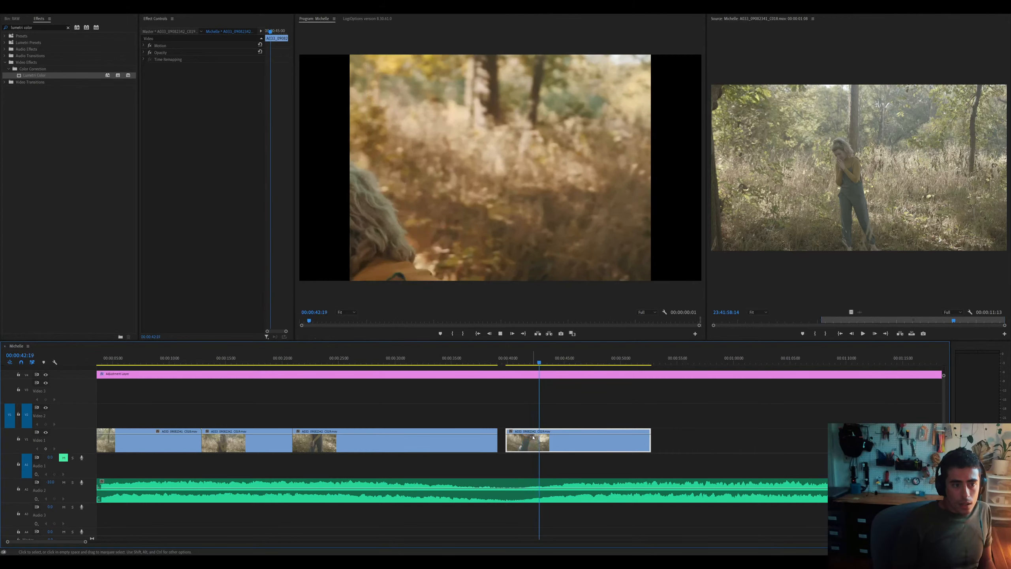
left_click_drag(528, 440, 519, 440)
Play across the cut from the feet and trim the dancing shot's opening up to 00:00:40:02, closing the gap
left_click(488, 360)
key("space")
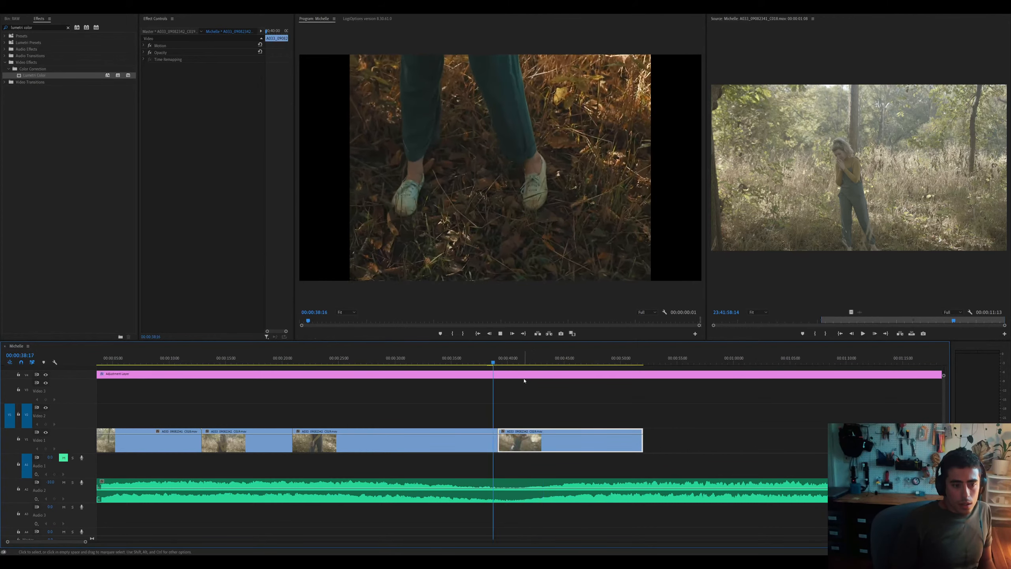
key("space")
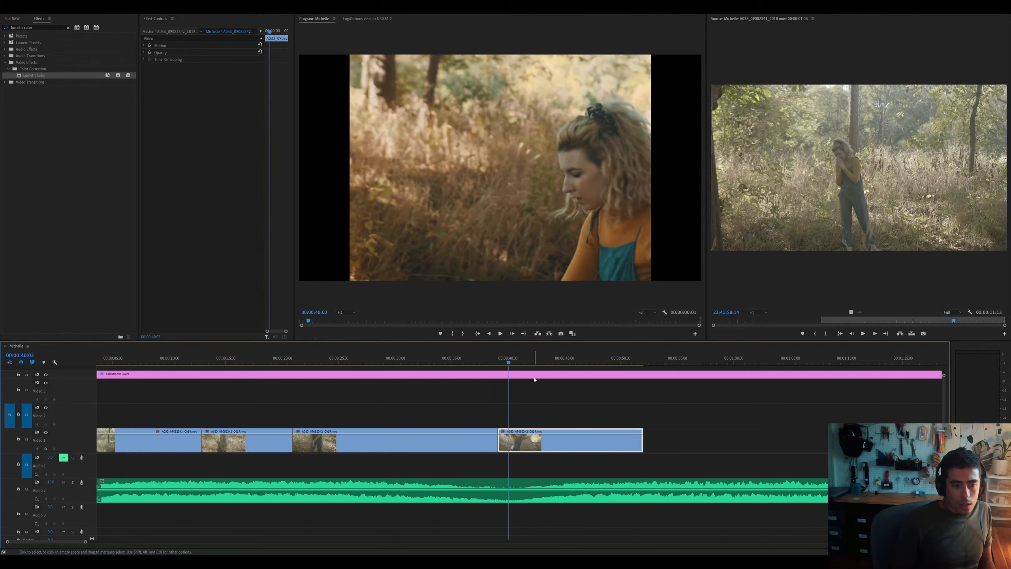
key("q")
Replay the cut from the feet and trim the dancing shot's opening further, up to 00:00:39:16
left_click(484, 360)
key("space")
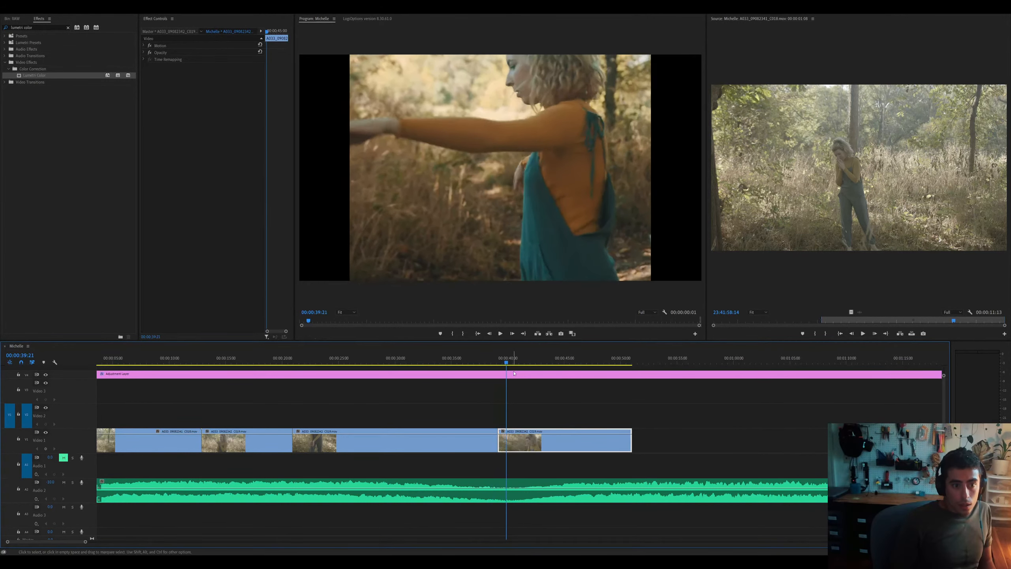
key("space")
key("=")
left_click_drag(520, 360, 512, 360)
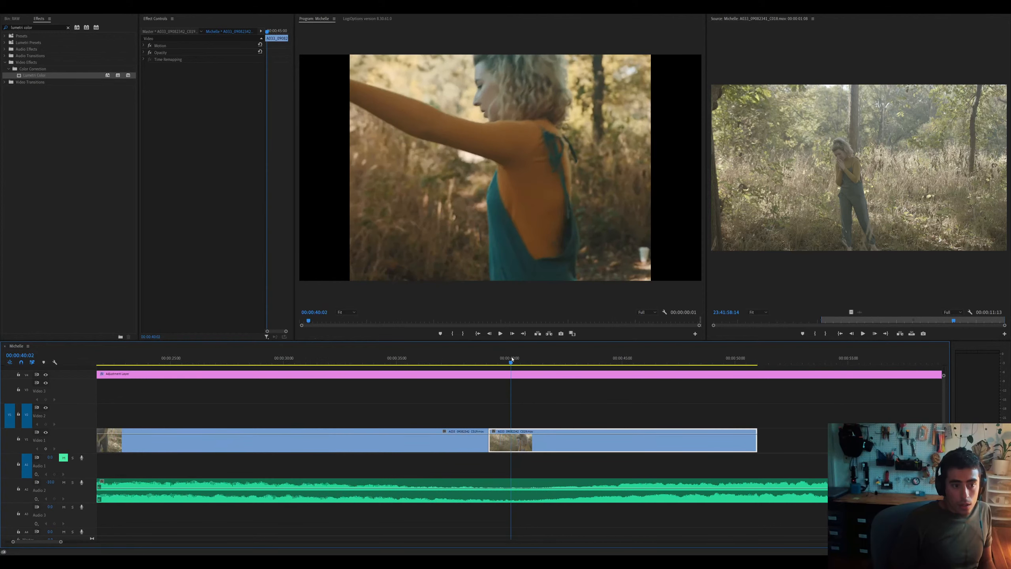
key("q")
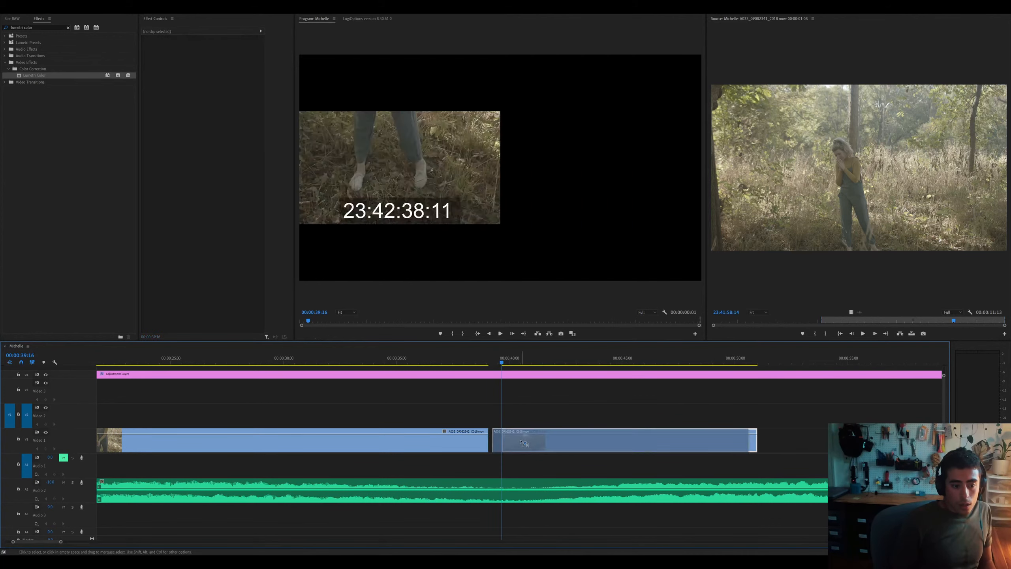
Play the last Video 1 clip in the Michelle sequence from just before its start to near its end
left_click(479, 360)
key("space")
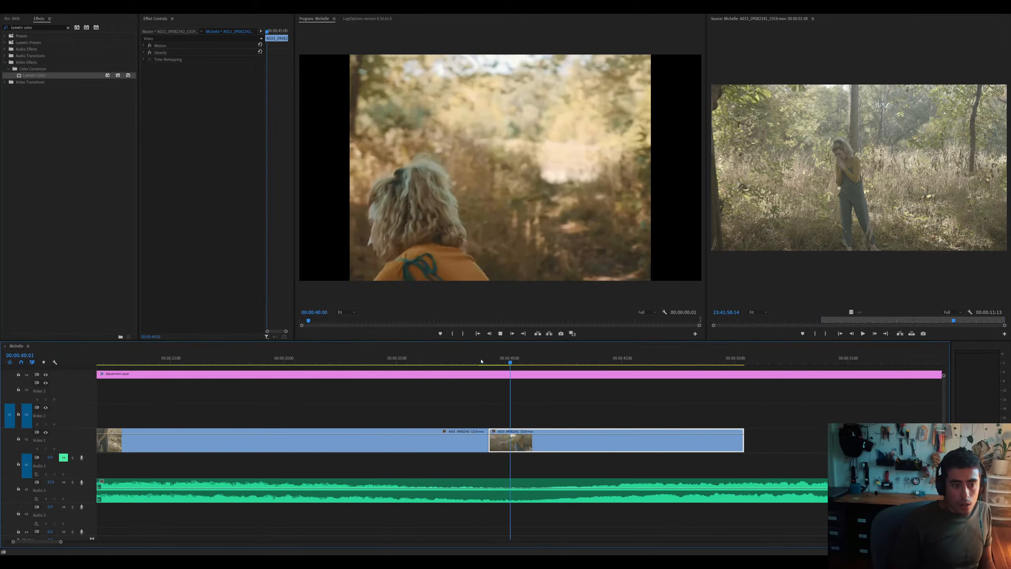
left_click(481, 361)
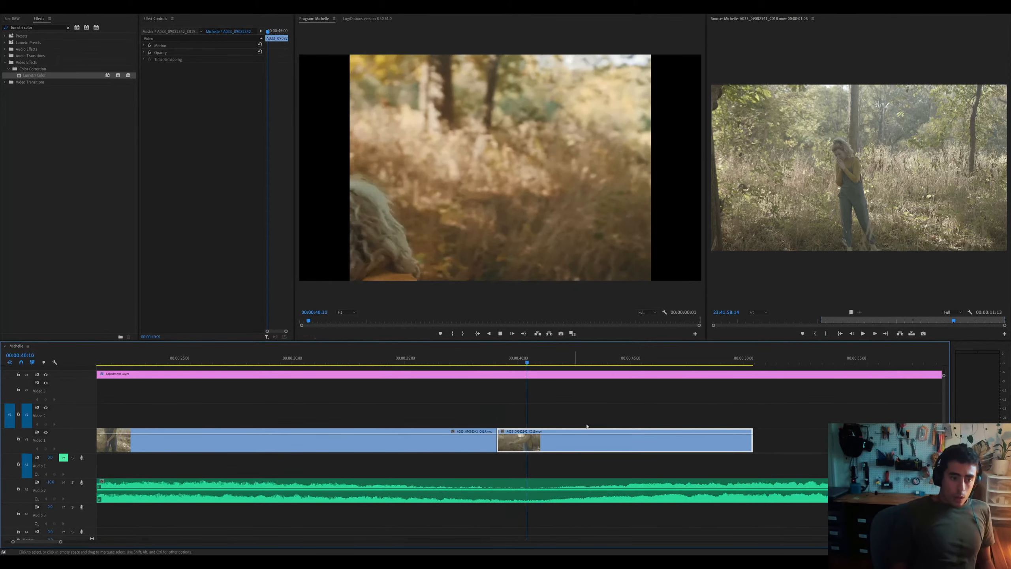
key("minus")
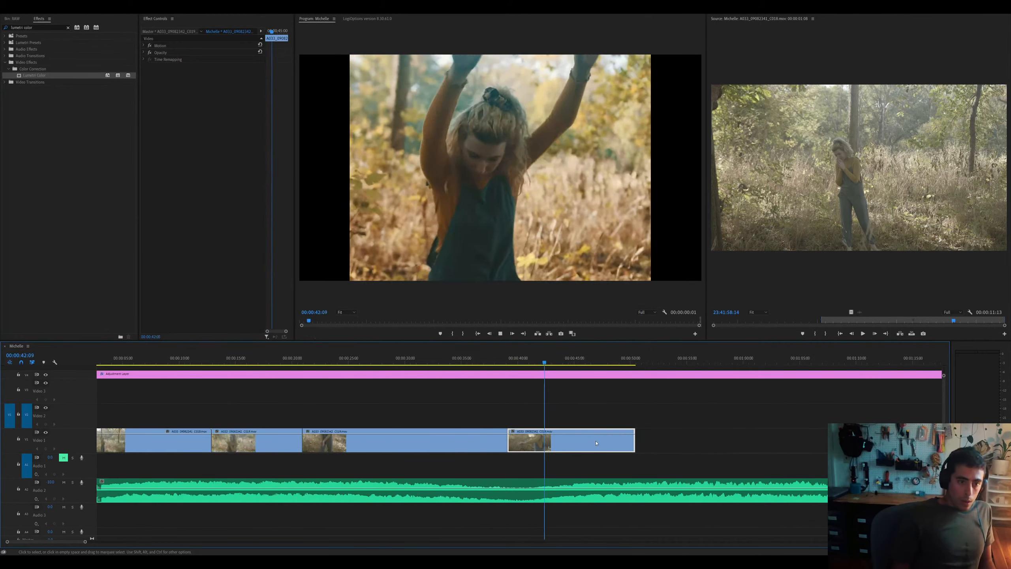
key("backslash")
key("backslash")
key("shift+1")
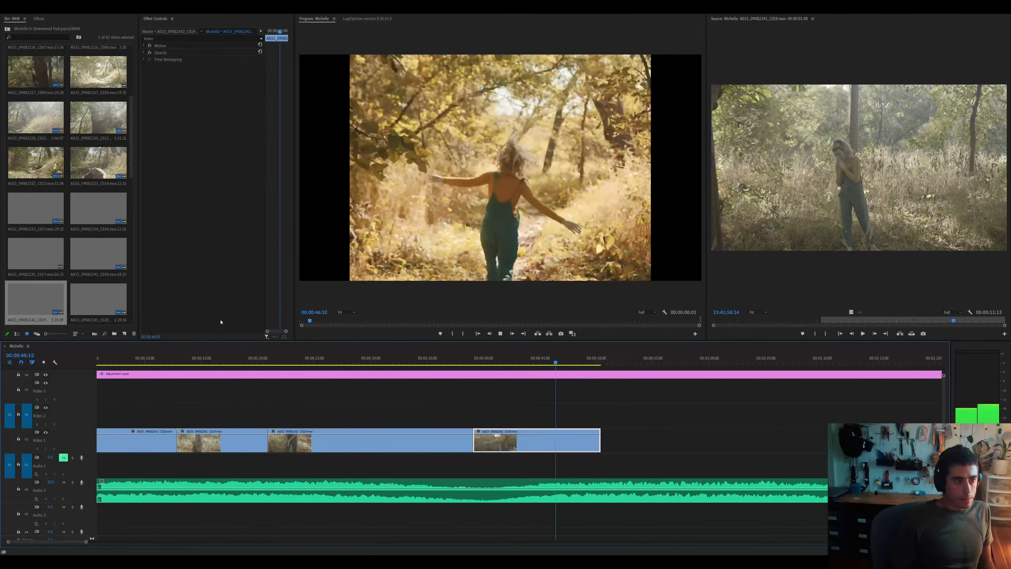
key("minus")
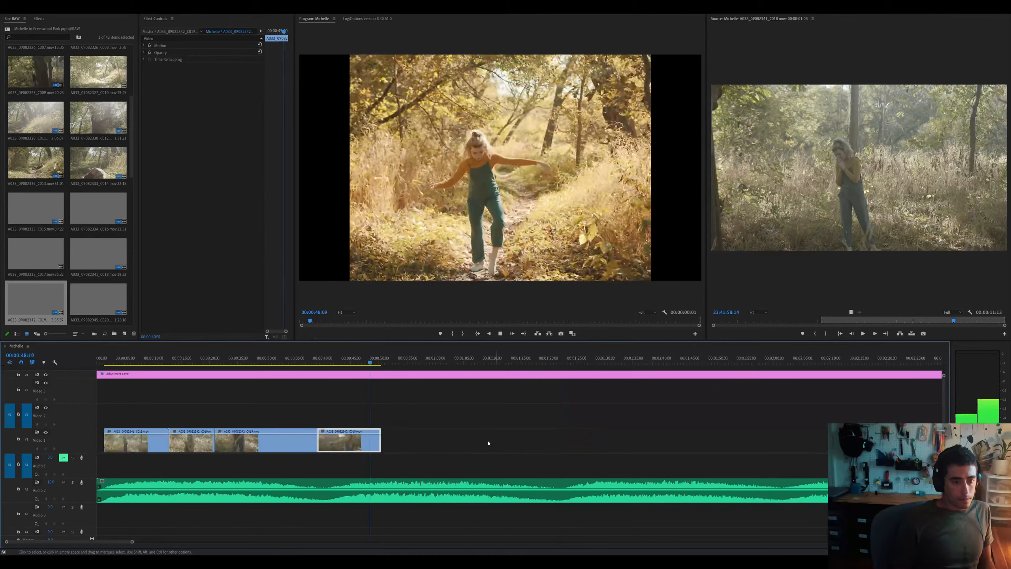
key("equal")
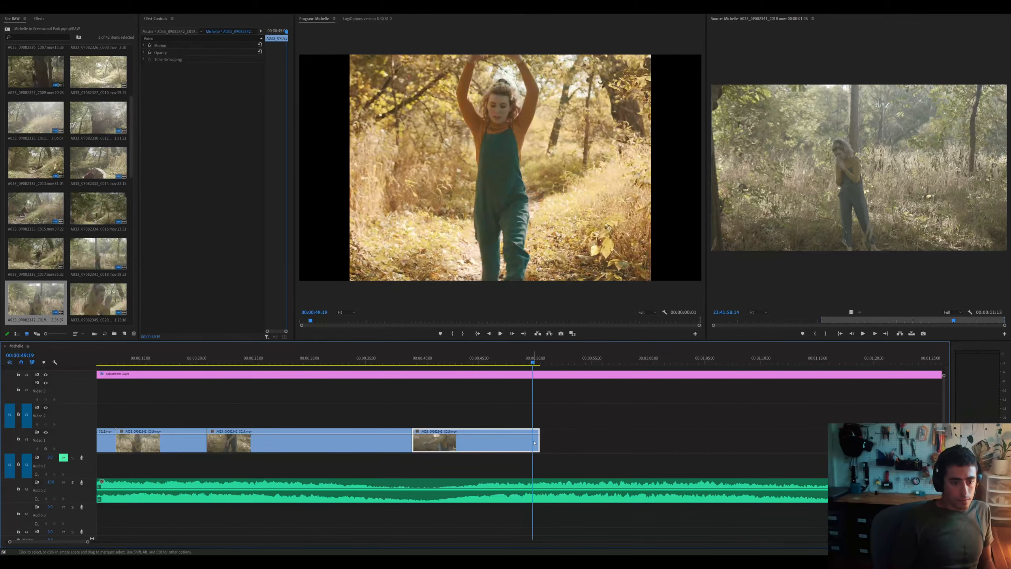
Open the last clip's source footage and shift its in-out range to the bending-forward moment at 23:44:40:13
double_click(534, 442)
key("minus")
key("minus")
key("minus")
left_click_drag(900, 321, 1008, 320)
key("equal")
key("minus")
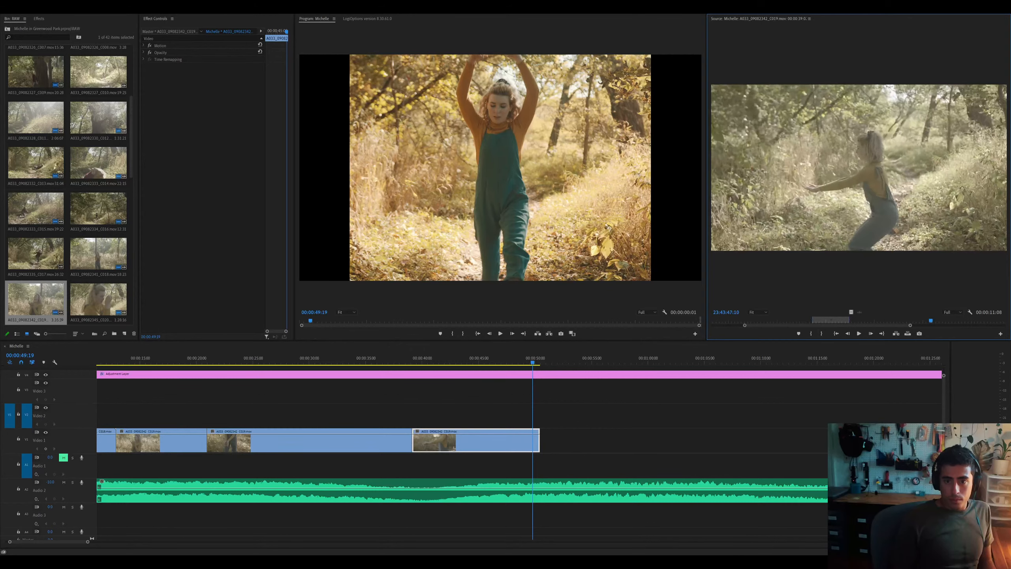
mouse_move(896, 321)
left_mouse_down()
mouse_move(963, 333)
mouse_move(891, 323)
left_mouse_up()
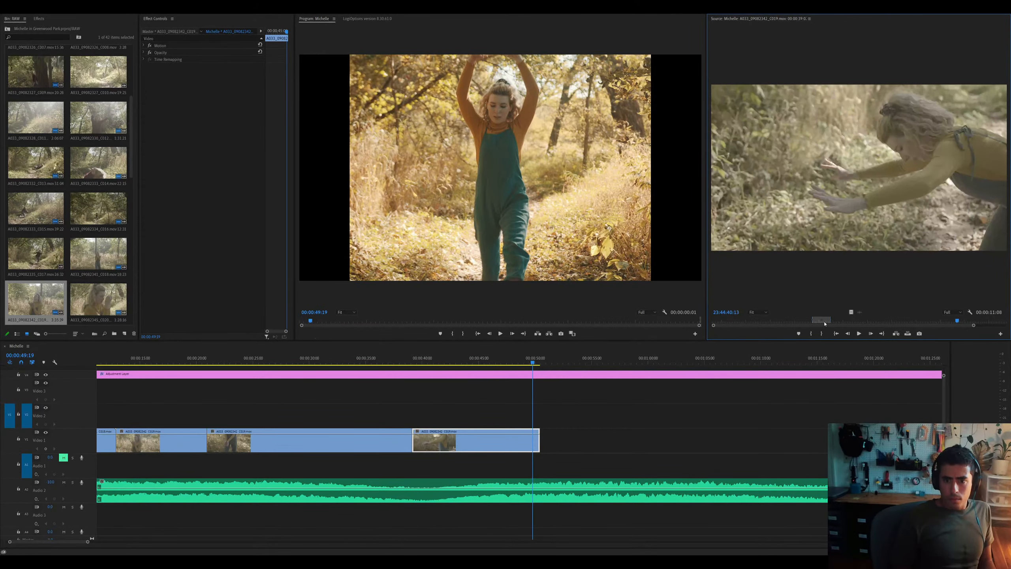
left_click_drag(824, 323, 967, 323)
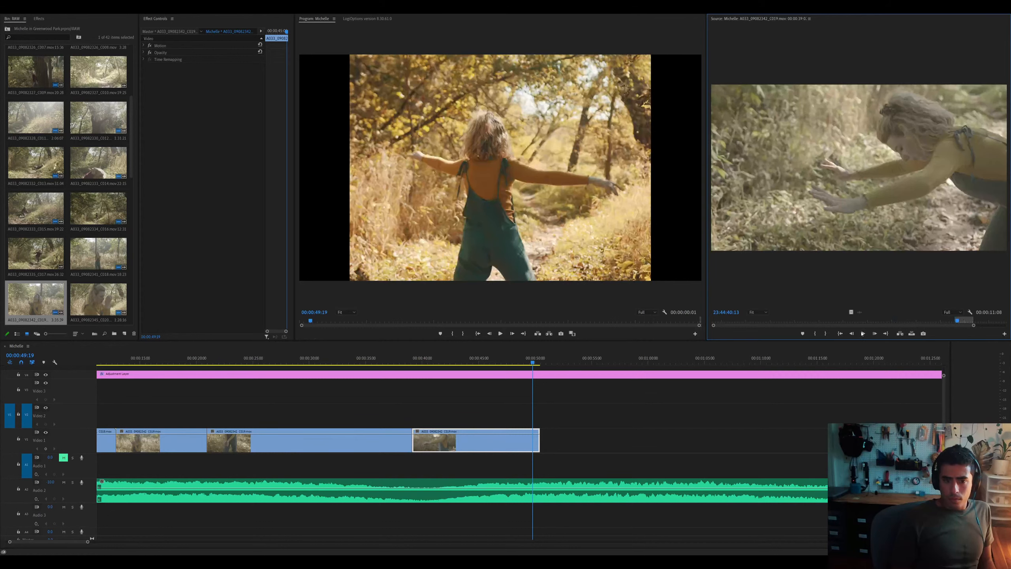
Place the bending-forward segment on Video 2, starting directly at the end of the last Video 1 clip
left_click(386, 357)
key("equal")
key("space")
key("minus")
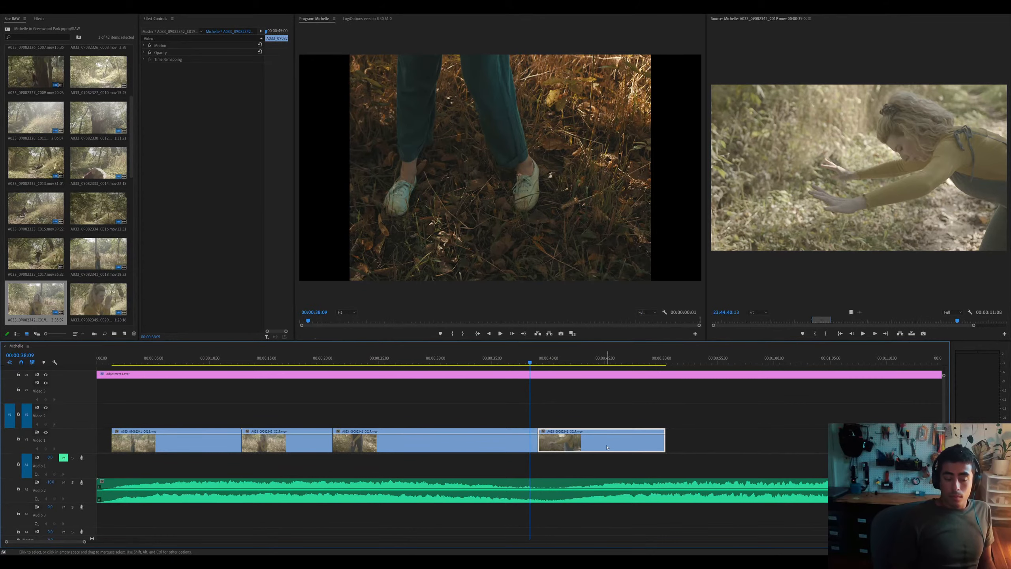
key("End")
key("period")
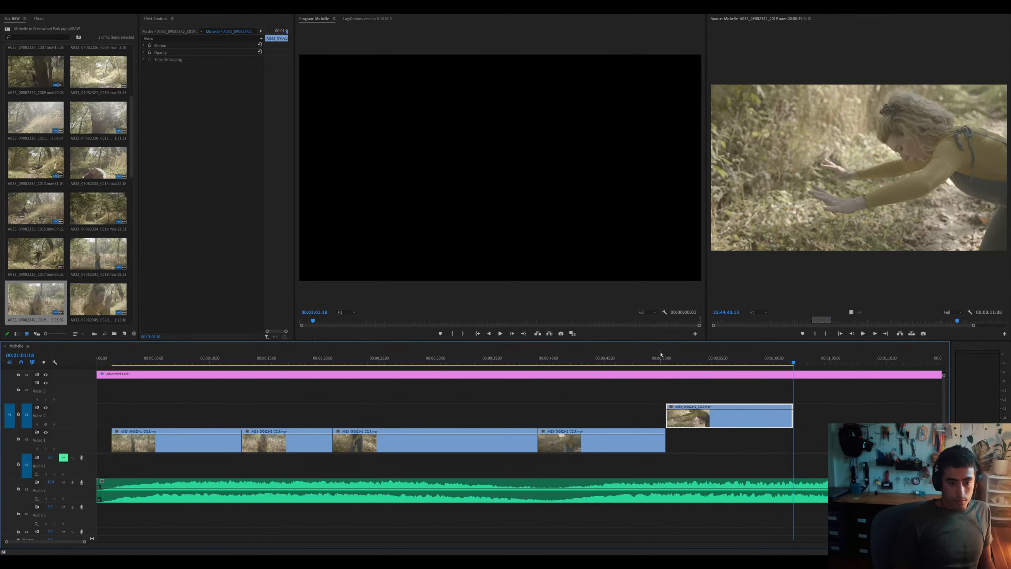
Play the transition from the last Video 1 clip into the bending-forward clip on Video 2
left_click(661, 353)
key("space")
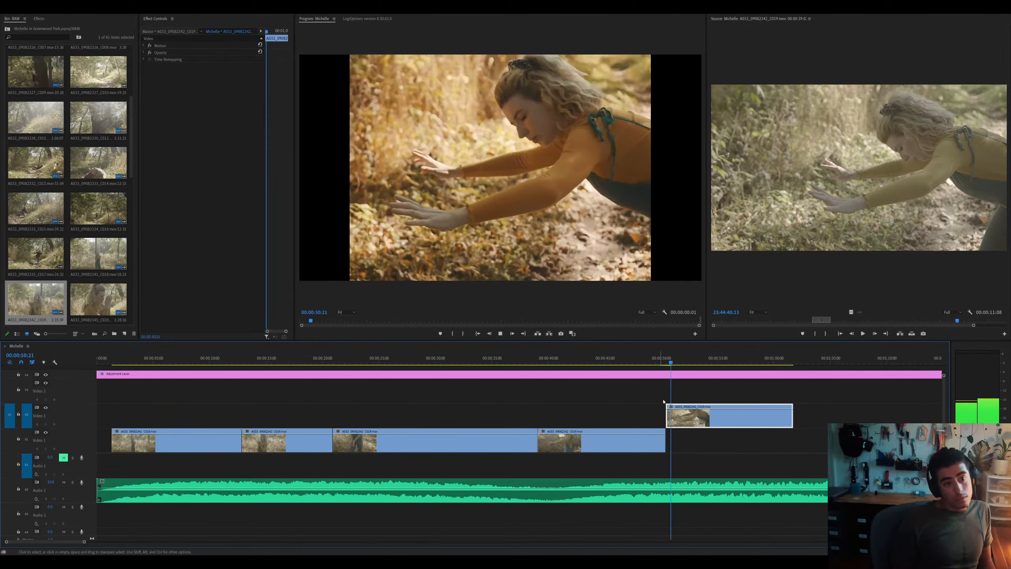
key("equal")
left_click(463, 353)
key("equal")
key("space")
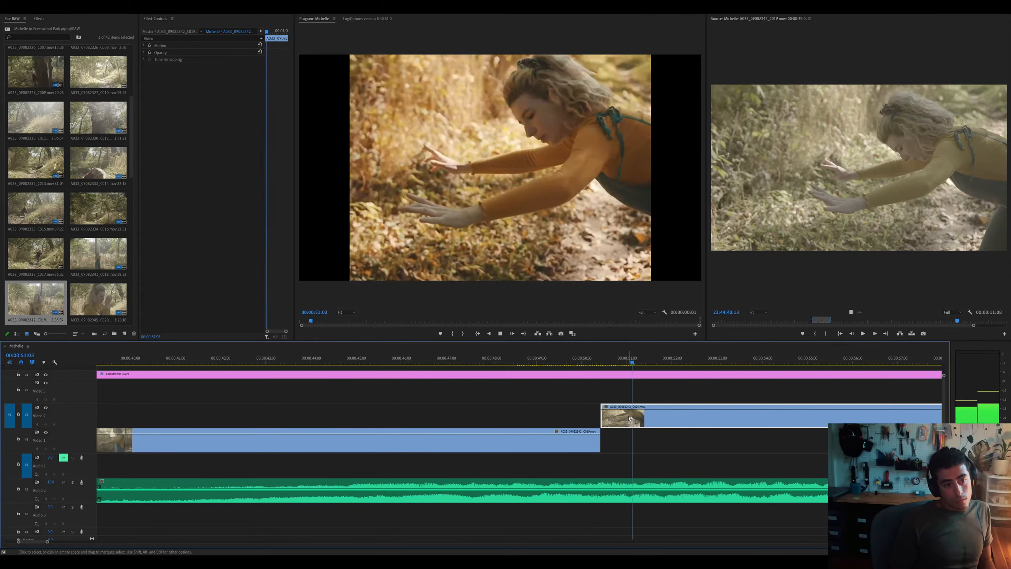
key("space")
key("minus")
Apply Lumetri Color to the last Video 1 clip, previewed at 00:00:49:01, and expand its Basic Correction settings
left_click(529, 359)
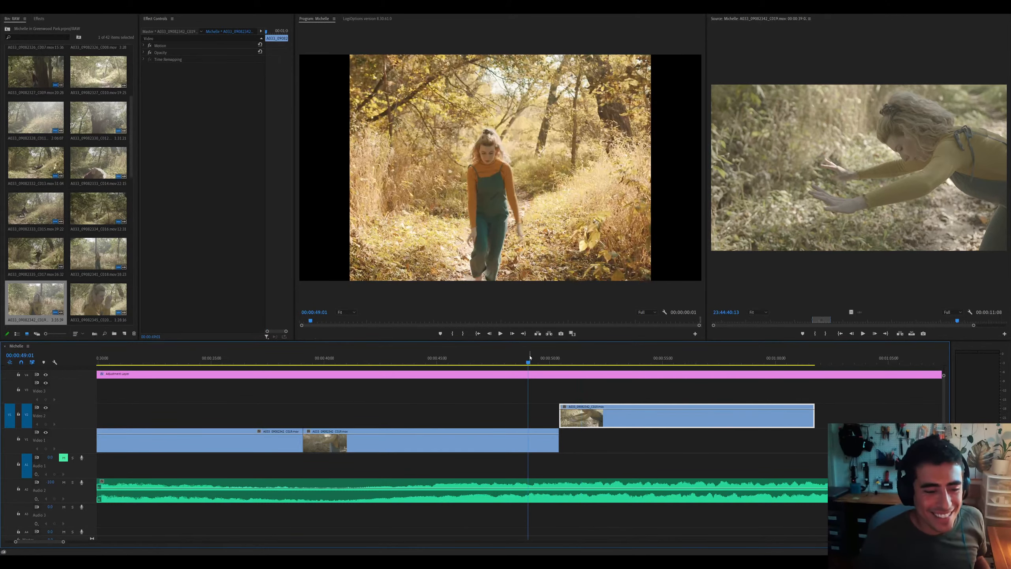
left_click(511, 435)
left_click(38, 18)
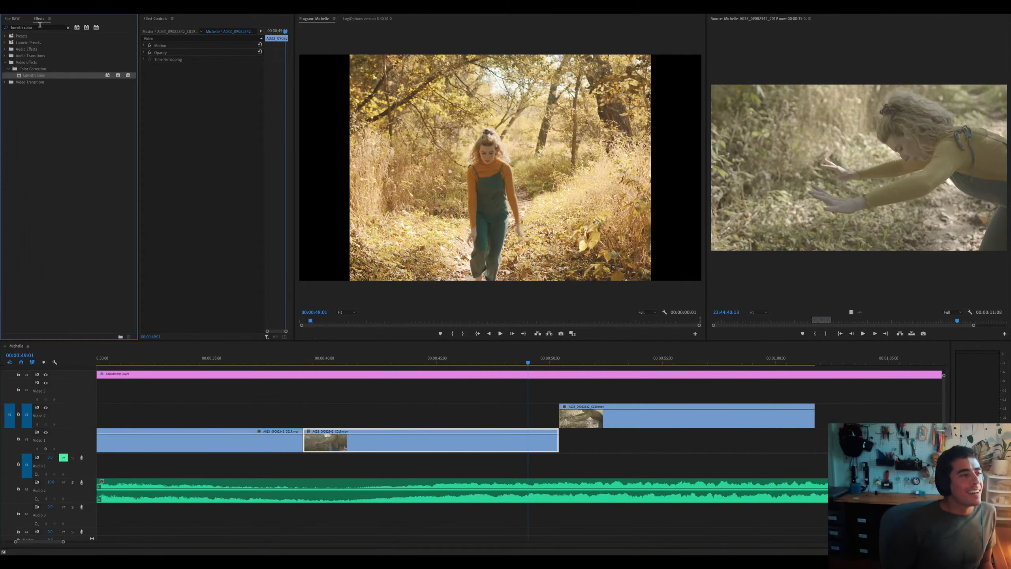
left_click_drag(174, 165, 175, 167)
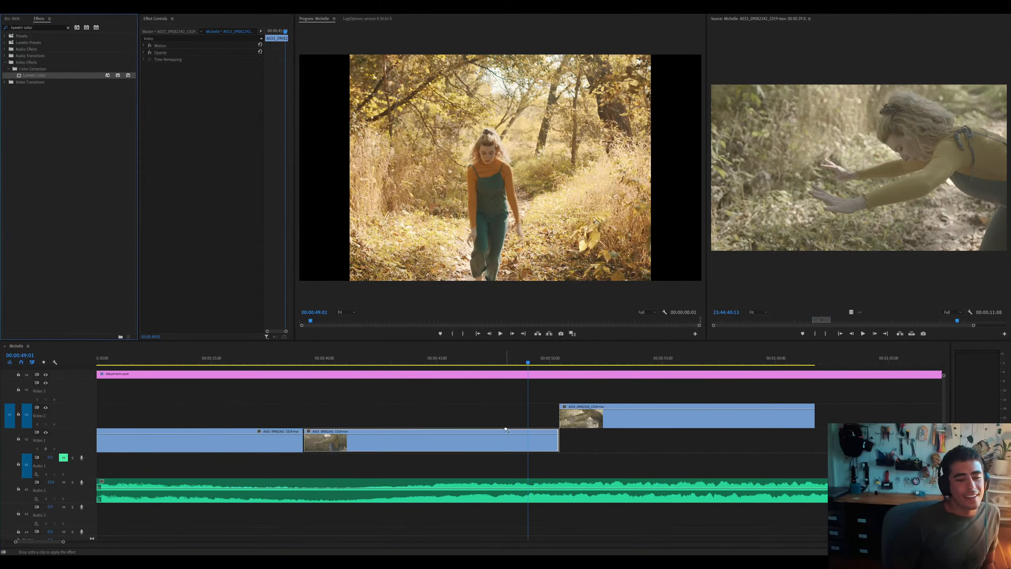
left_click(149, 87)
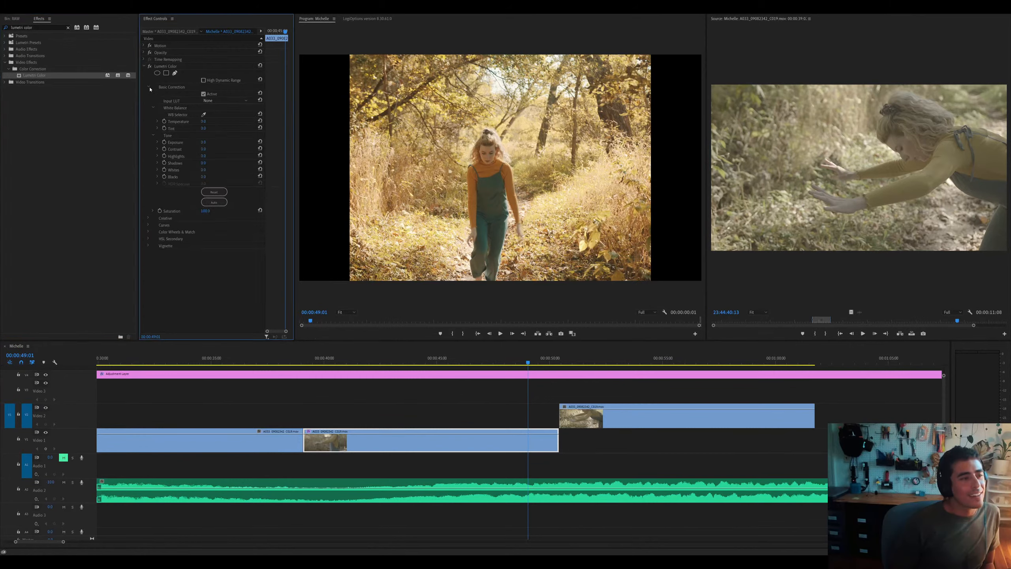
Grade the last Video 1 clip: lower exposure to about -0.7, raise contrast and shadows, and cool the temperature slightly
left_click_drag(214, 144, 210, 143)
key("ctrl+z")
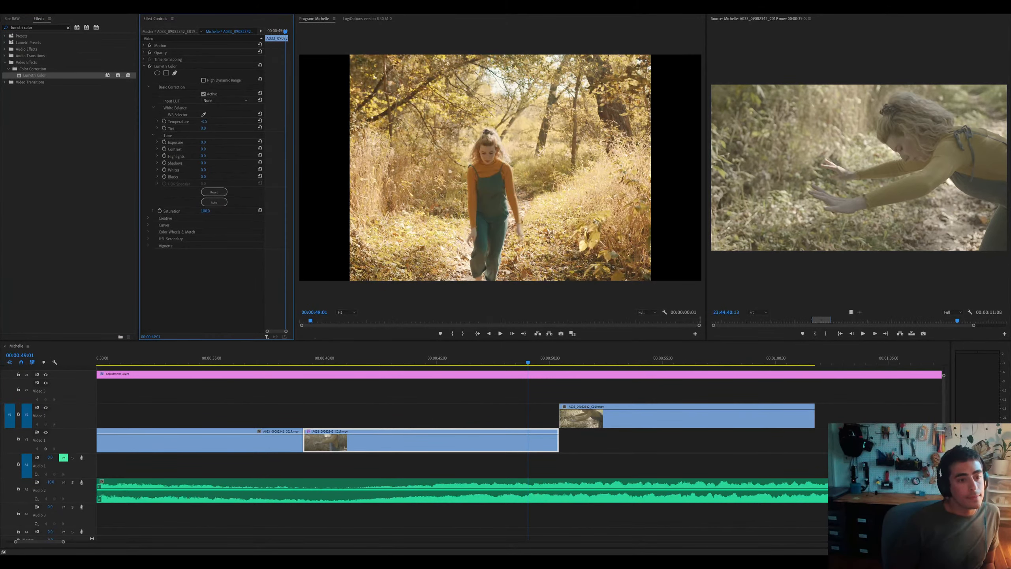
mouse_move(206, 142)
left_mouse_down()
mouse_move(210, 156)
mouse_move(200, 142)
left_mouse_up()
key("ctrl+z")
key("ctrl+z")
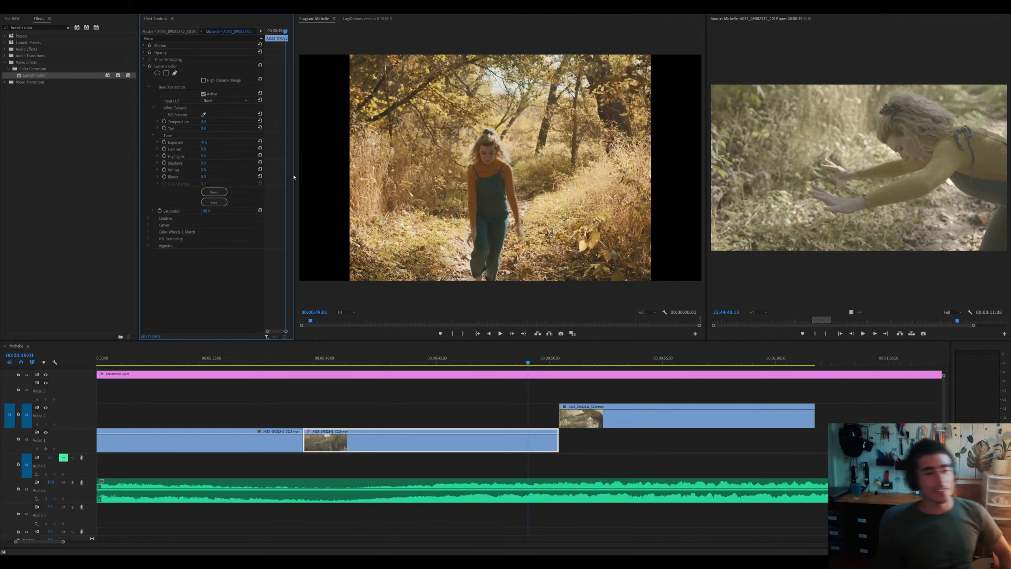
left_click_drag(204, 142, 201, 142)
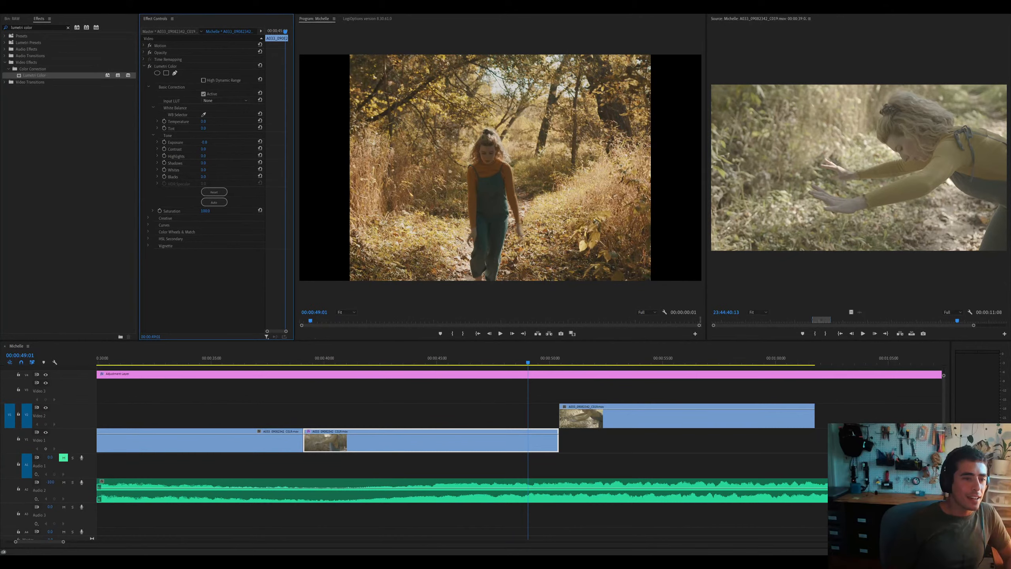
left_click_drag(202, 142, 222, 164)
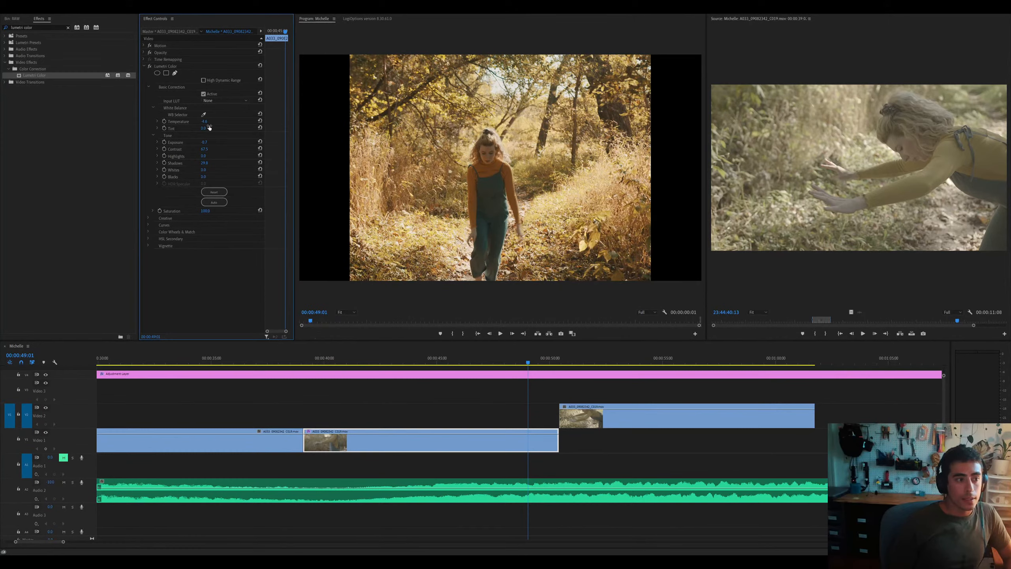
Review the graded clip by scrubbing through it and playing it from its start
left_click_drag(536, 364, 316, 352)
key("space")
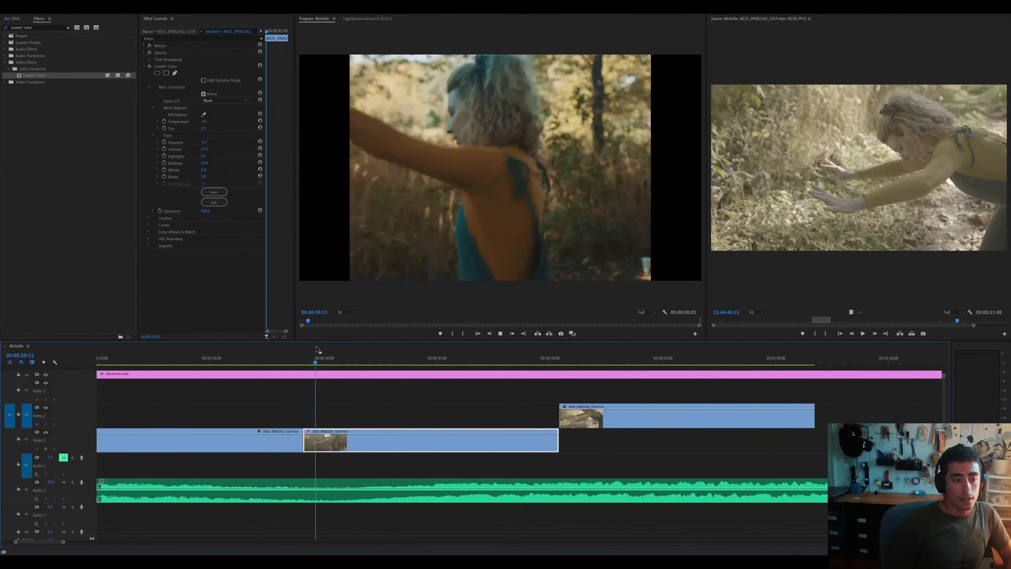
left_click(502, 363)
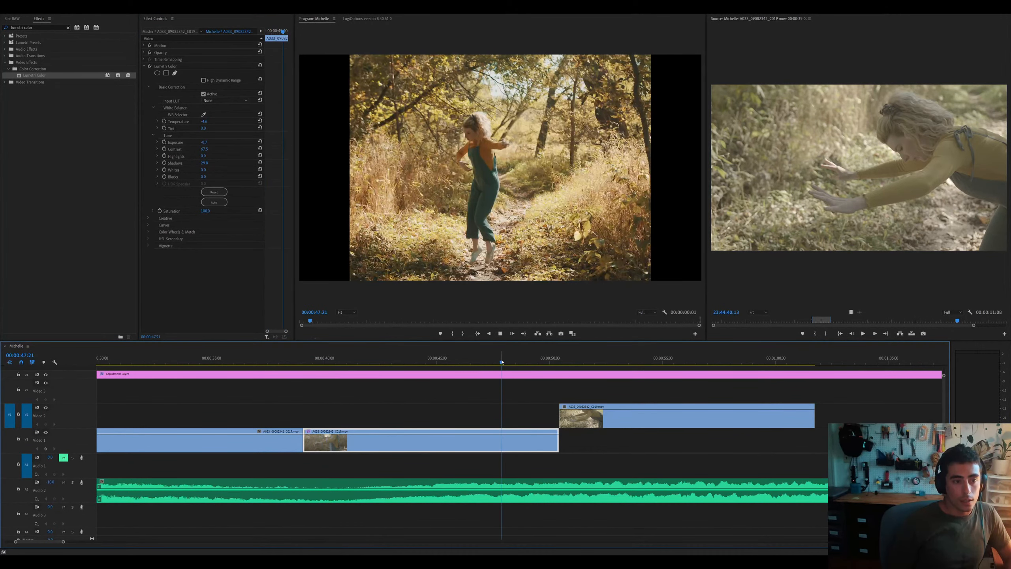
left_click_drag(502, 362, 315, 361)
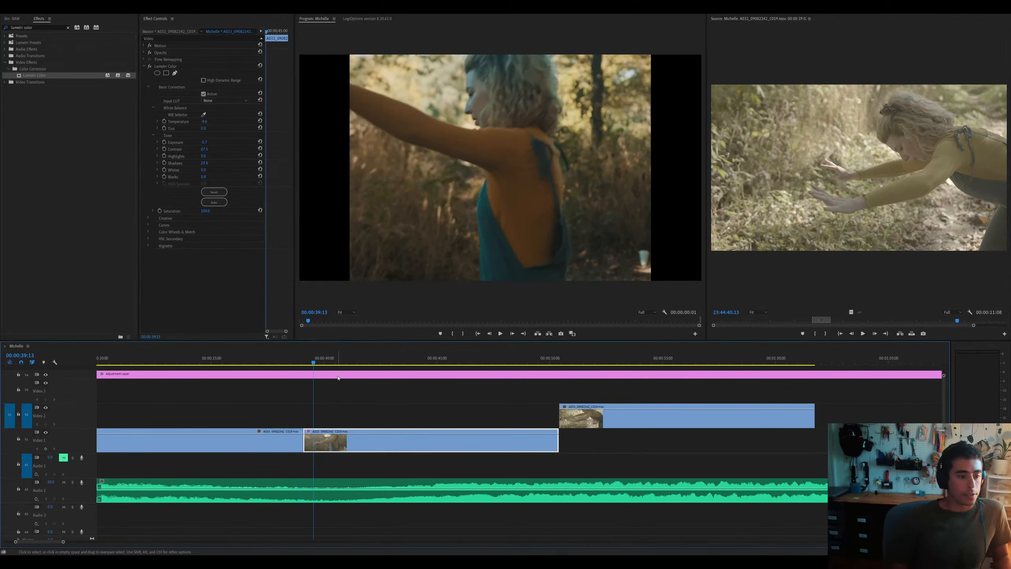
left_click(355, 362)
left_click_drag(355, 363, 303, 379)
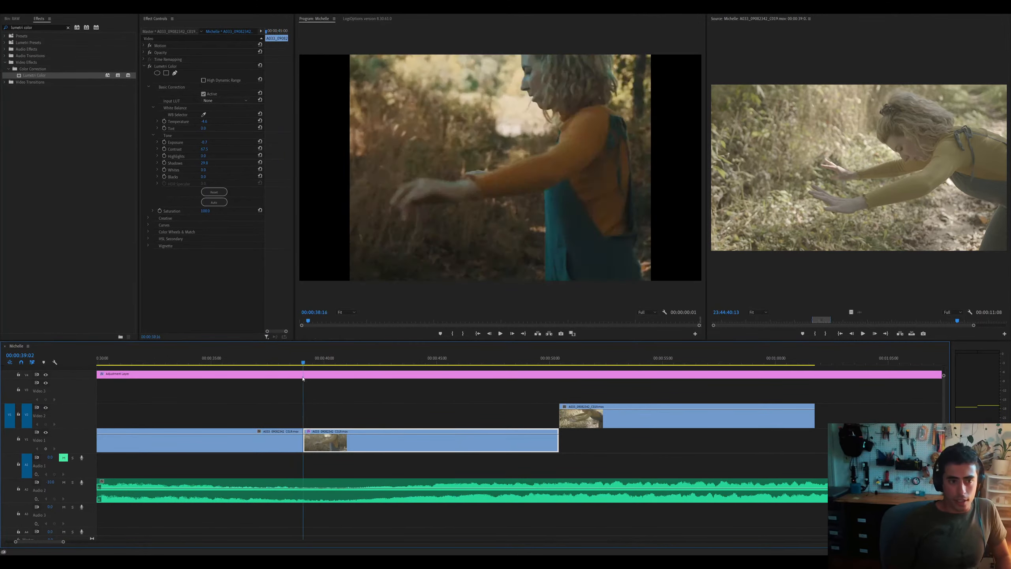
key("space")
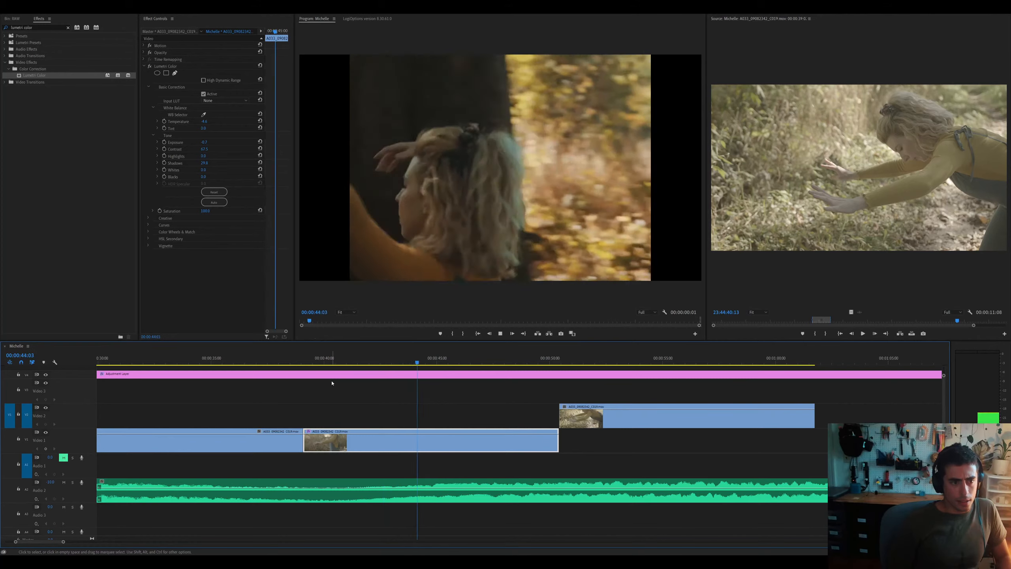
Split the graded Video 1 clip at 00:00:43:09
left_click_drag(414, 358, 383, 361)
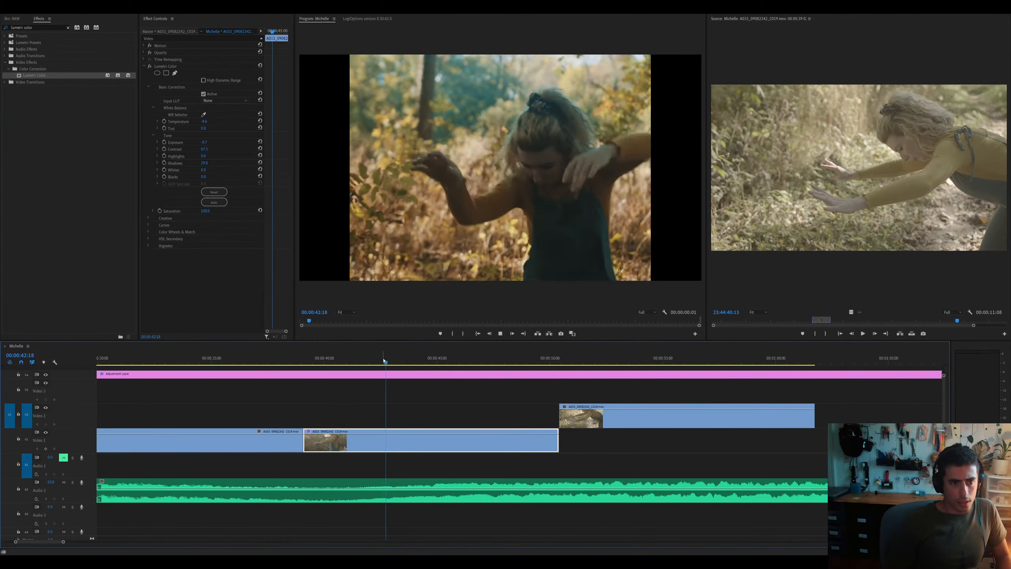
key("space")
key("ctrl+k")
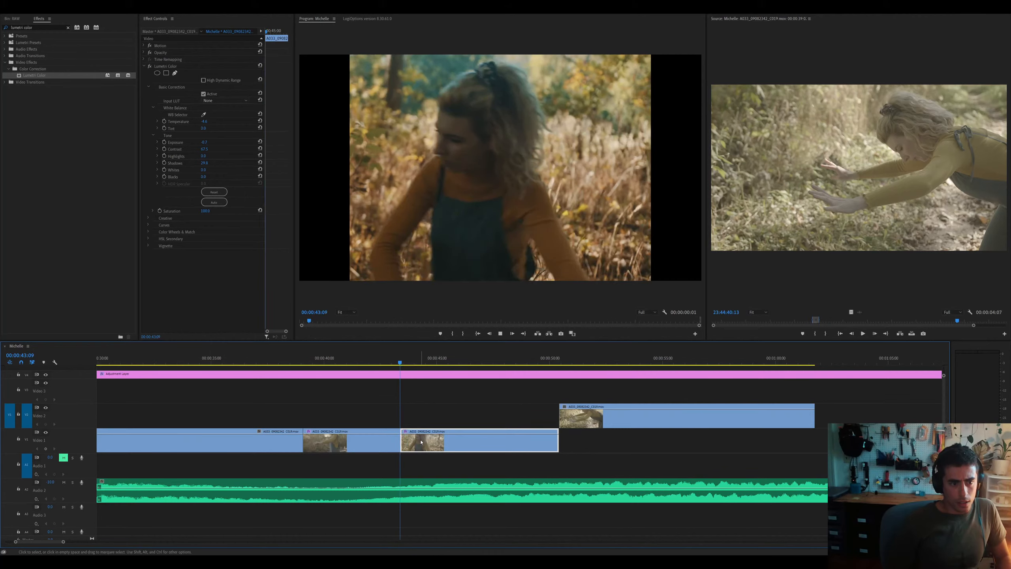
Move the second part of the split clip to Video 2, aligned with the start of the first part, and preview it
key("space")
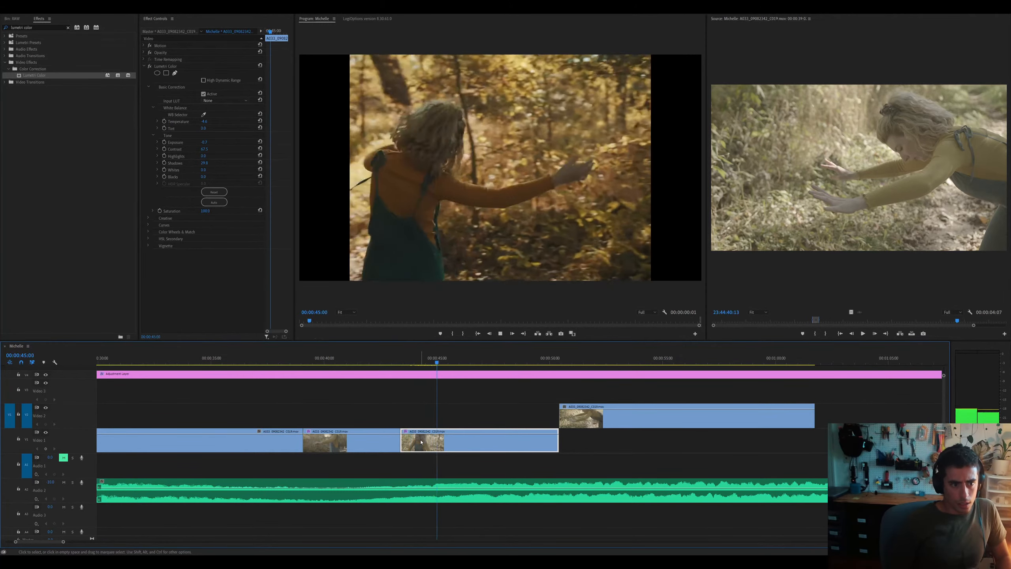
left_click(282, 366)
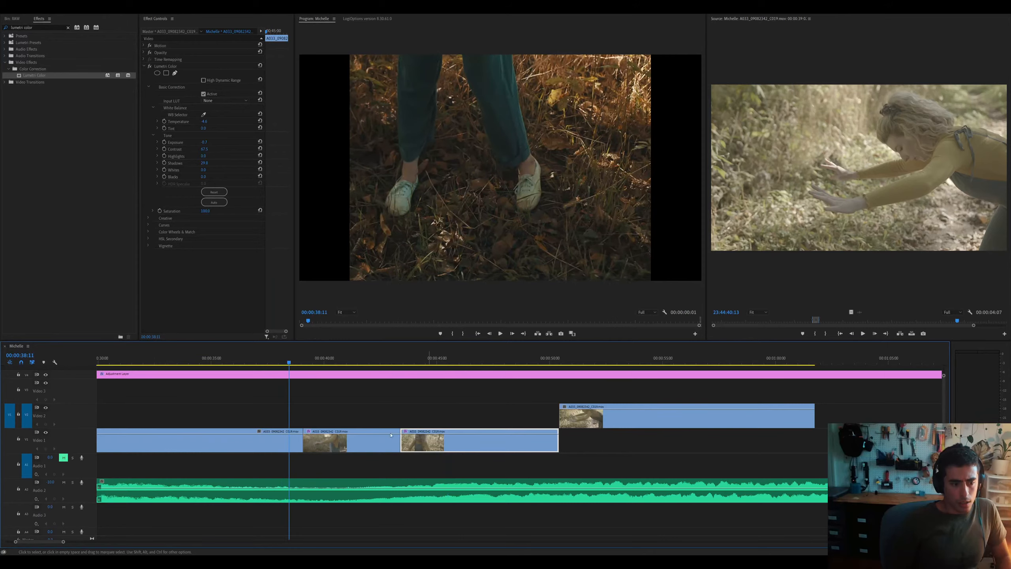
left_click_drag(442, 440, 346, 420)
key("space")
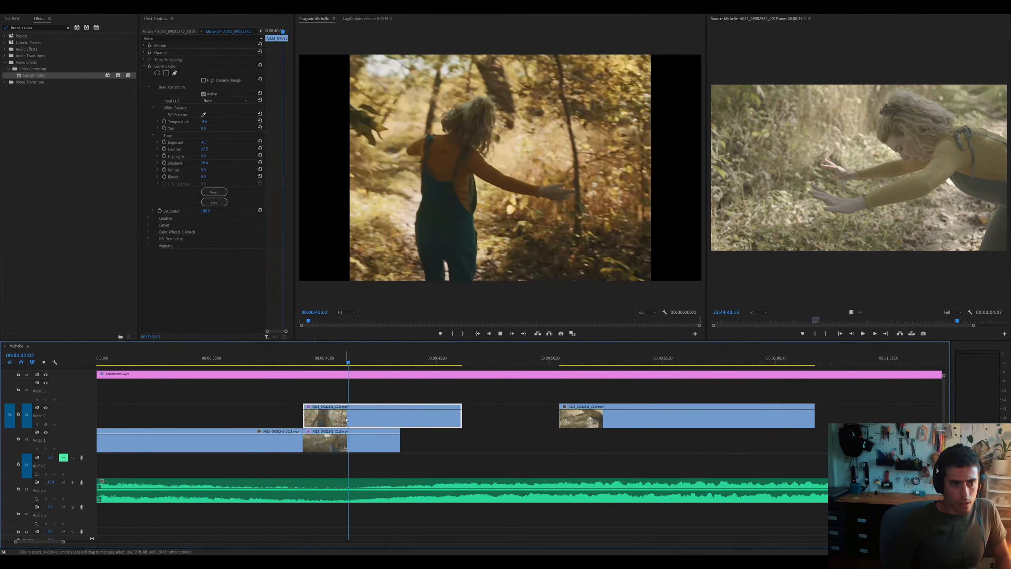
Move the bending-forward clip earlier on Video 2, leaving a gap of about two seconds after the preceding clip, and preview it
key("minus")
left_click_drag(555, 420, 506, 419)
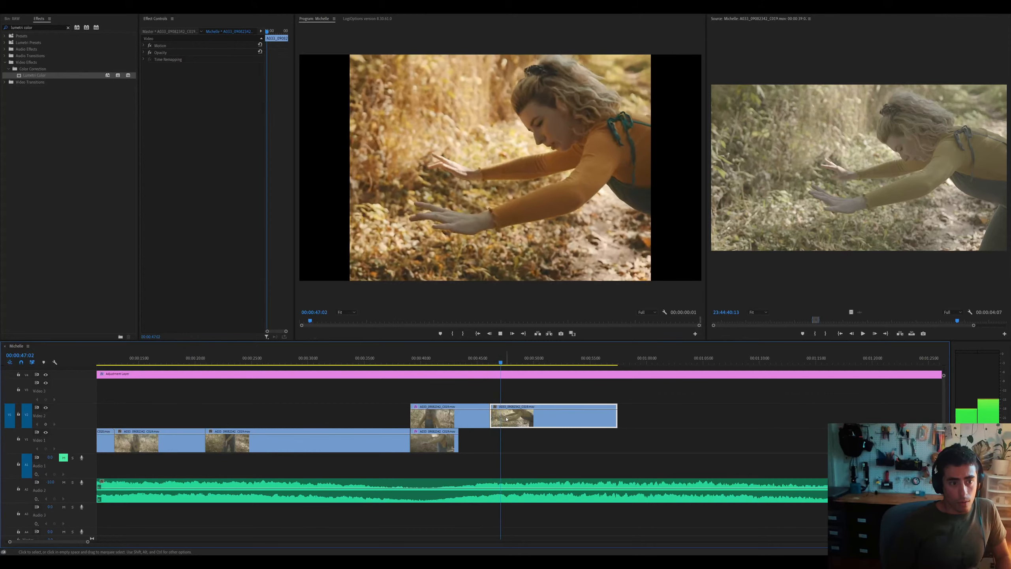
key("equal")
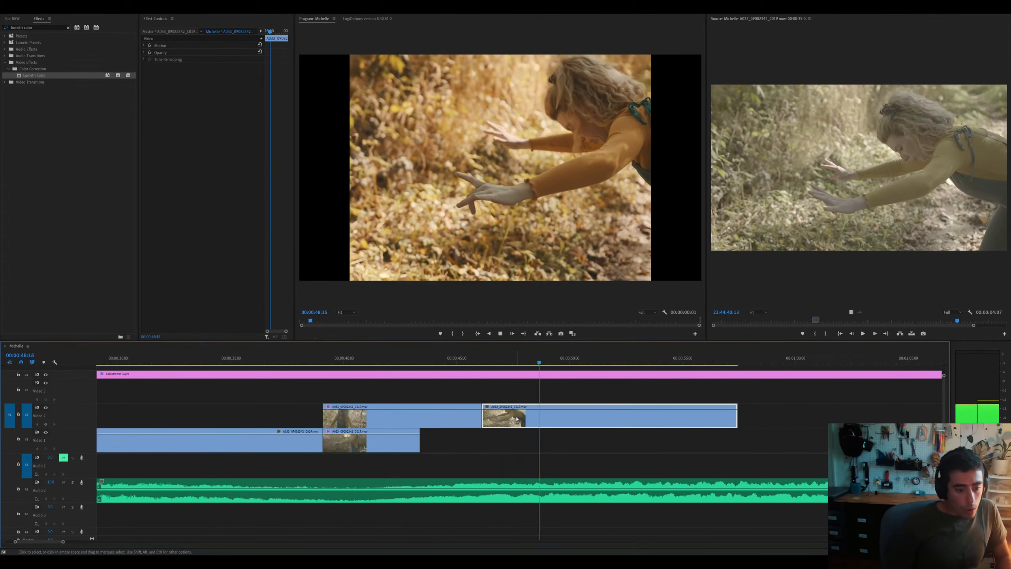
left_click_drag(517, 418, 564, 418)
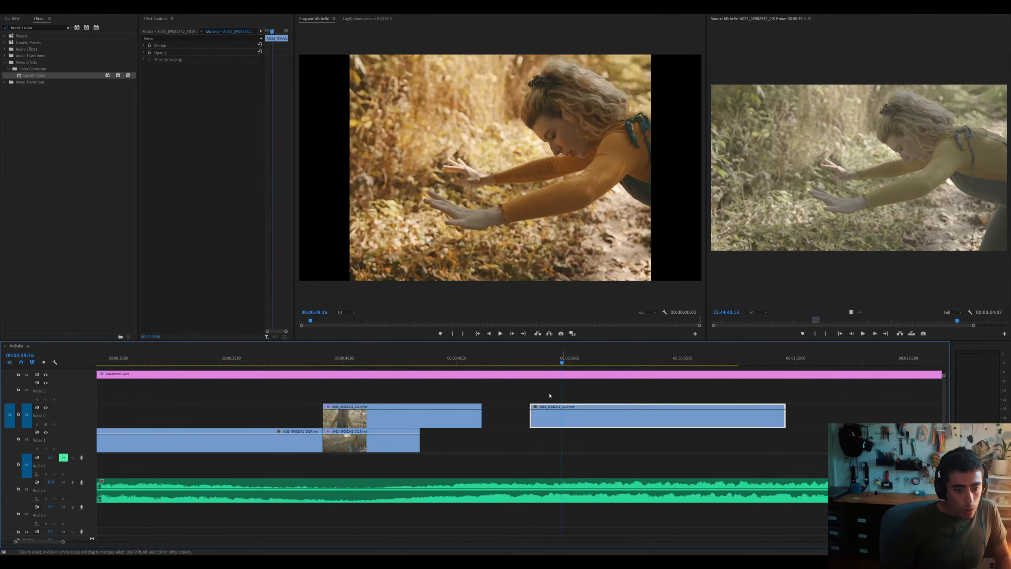
left_click(529, 362)
key("space")
key("equal")
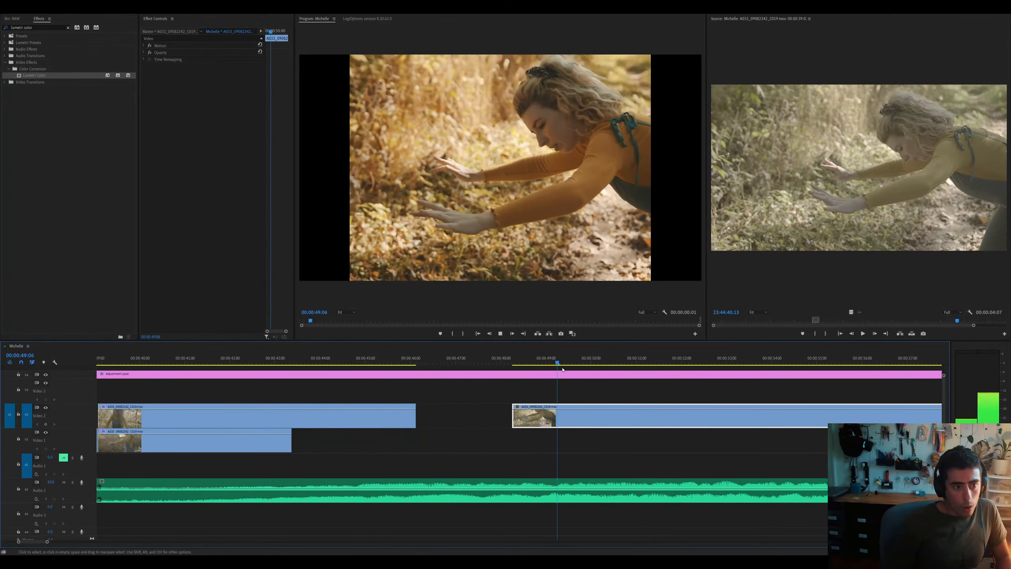
Move the bending-forward clip on Video 2 so it starts at about 00:00:48:10, and preview it against the music
key("space")
key("equal")
left_click_drag(538, 421, 530, 419)
left_click(450, 362)
key("space")
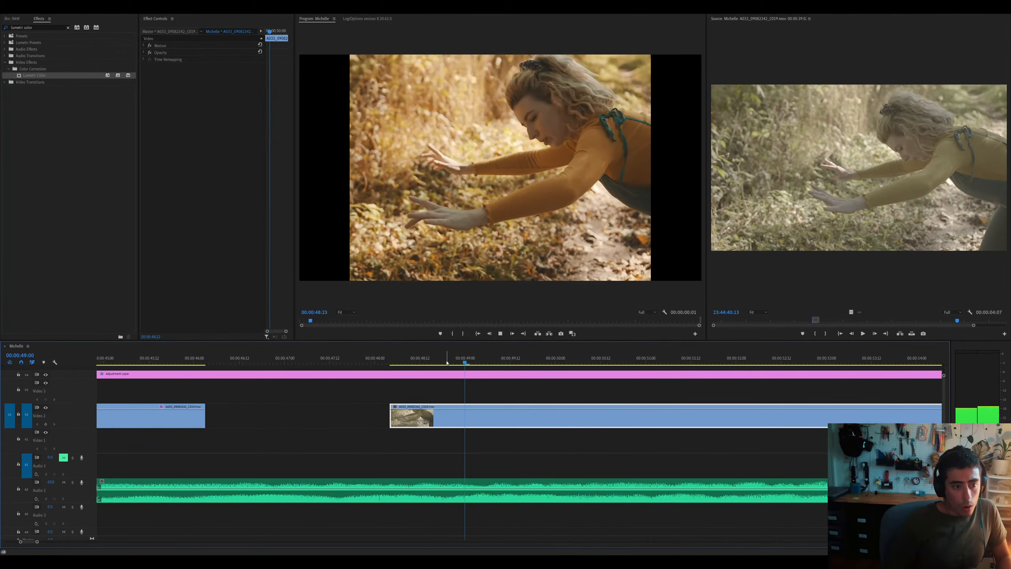
key("space")
left_click_drag(436, 417, 483, 420)
left_click(448, 362)
key("space")
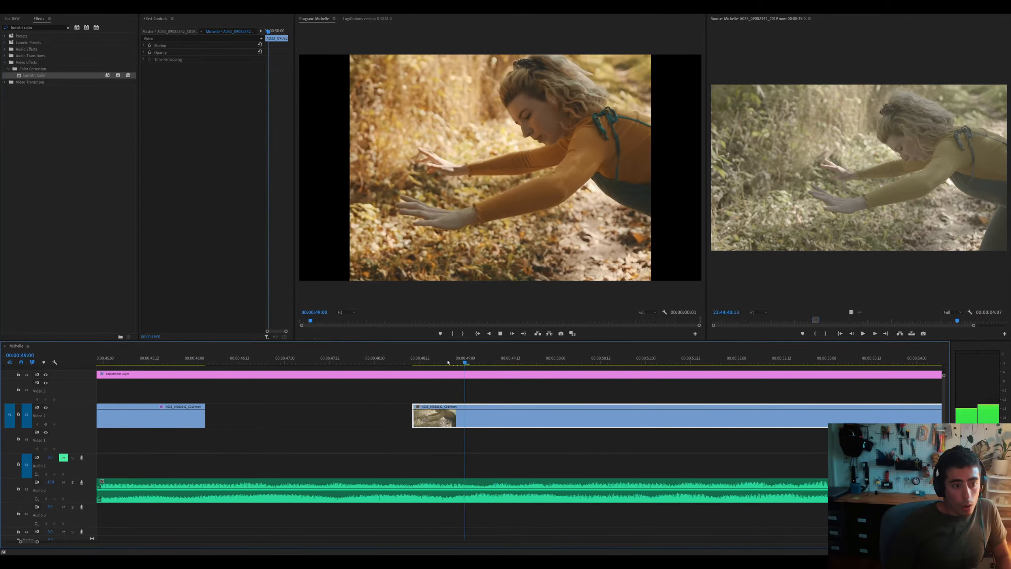
Try to extend the end of the preceding Video 2 clip up to the start of the bending-forward clip
key("minus")
left_click(358, 361)
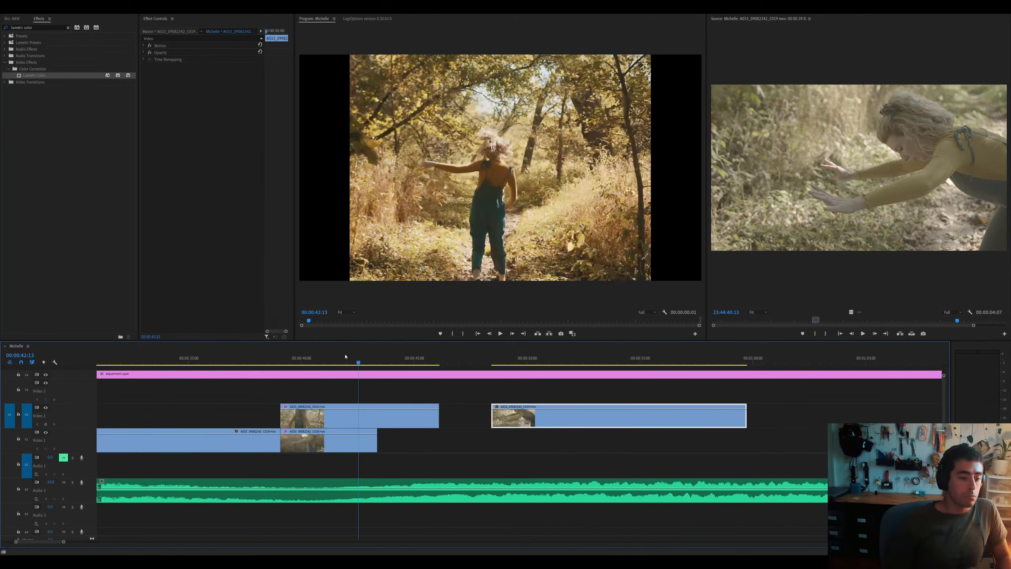
left_click(346, 418)
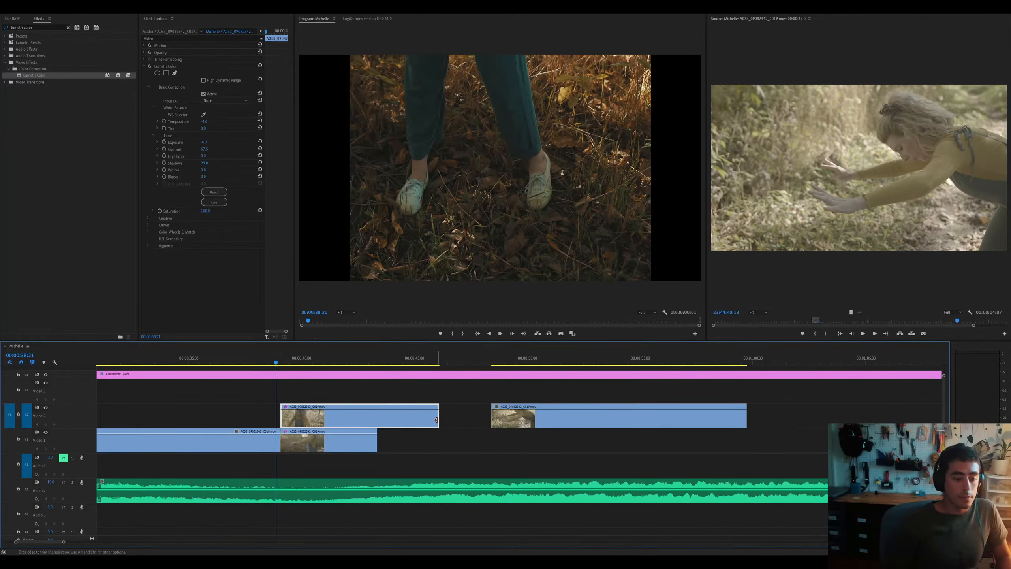
left_click_drag(437, 418, 493, 416)
key("space")
key("ctrl+z")
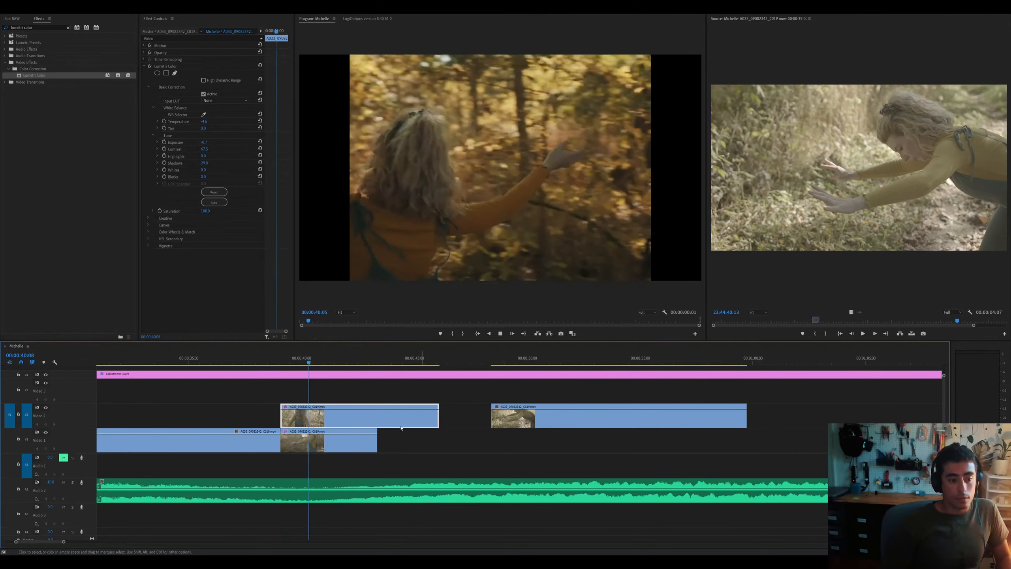
Move the preceding Video 2 clip against the bending-forward clip, extend its start back to the Video 1 cut, and preview it
mouse_move(388, 425)
left_mouse_down()
mouse_move(419, 426)
mouse_move(392, 425)
left_mouse_up()
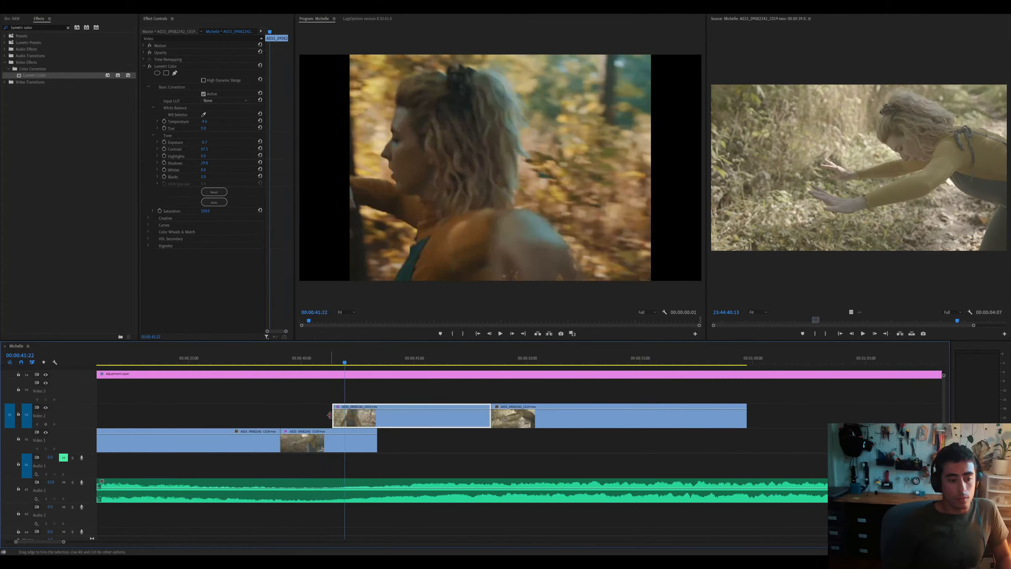
left_click_drag(328, 415, 281, 416)
key("space")
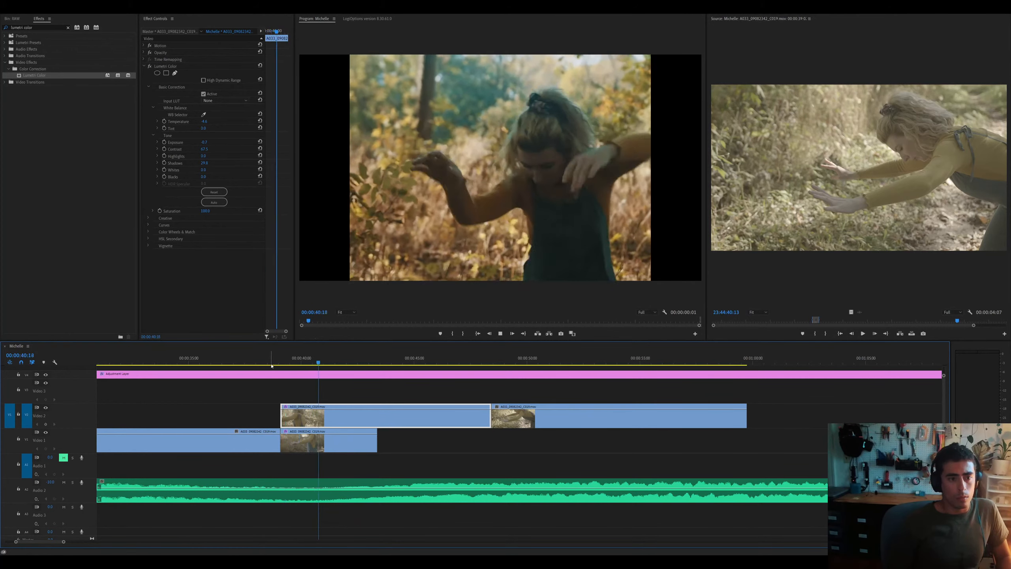
left_click(271, 366)
key("minus")
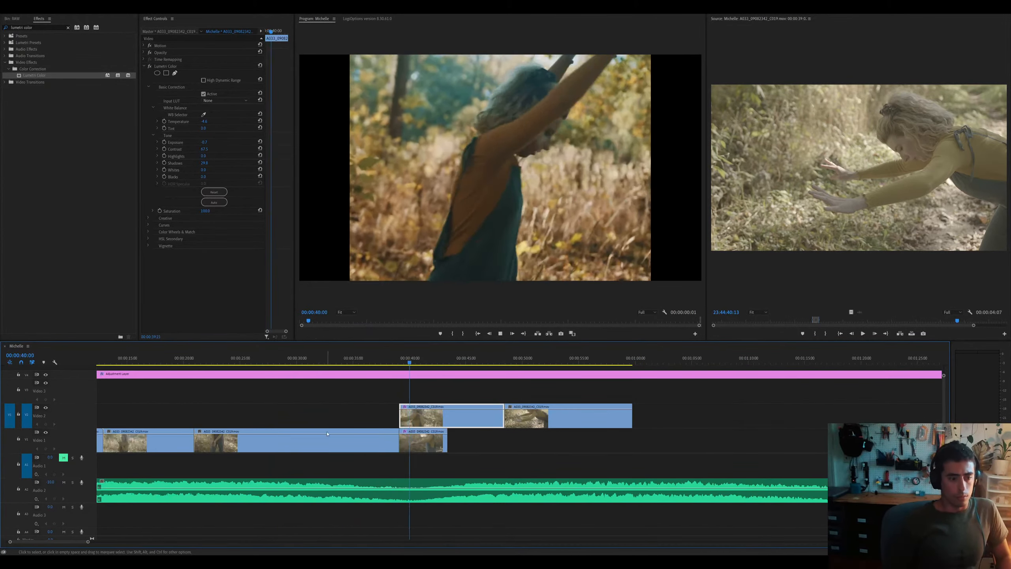
Move the short overlapping clip from Video 1 to Video 3 and delete it after previewing
left_click_drag(423, 441, 421, 393)
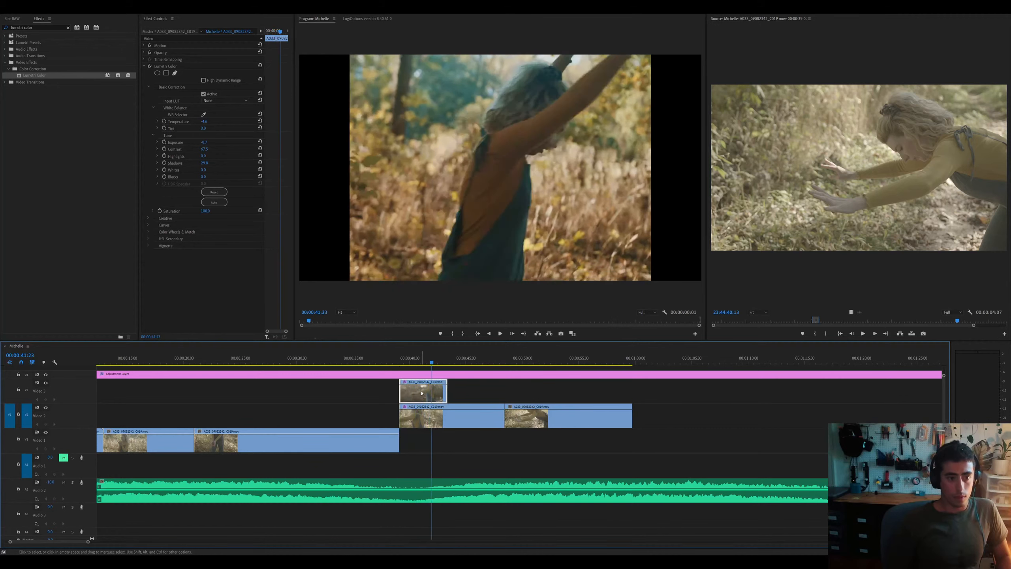
left_click(399, 356)
key("space")
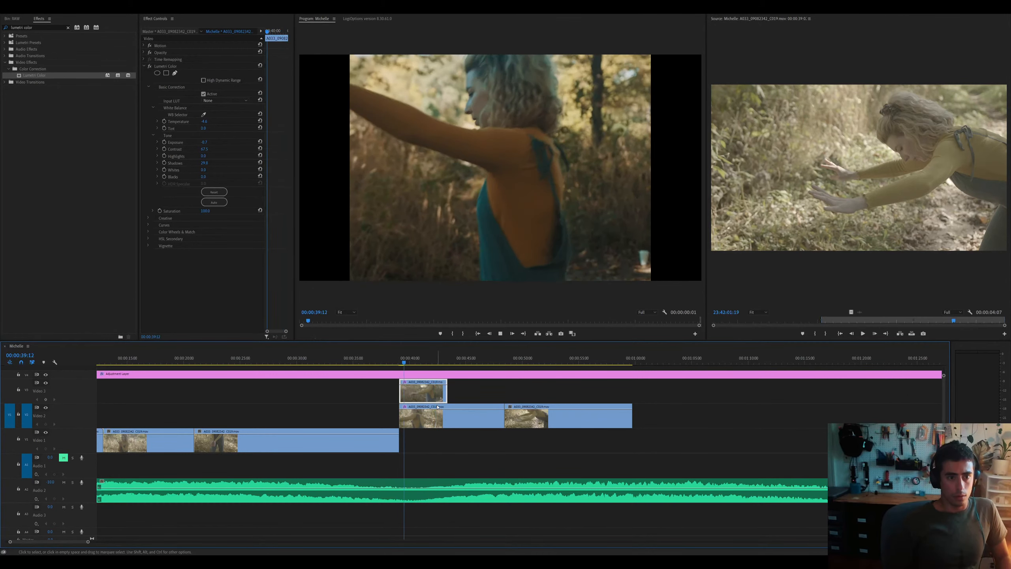
key("Delete")
key("minus")
left_click_drag(381, 398, 384, 440)
key("shift+e")
key("shift+e")
left_click(380, 417)
key("equal")
key("ctrl+z")
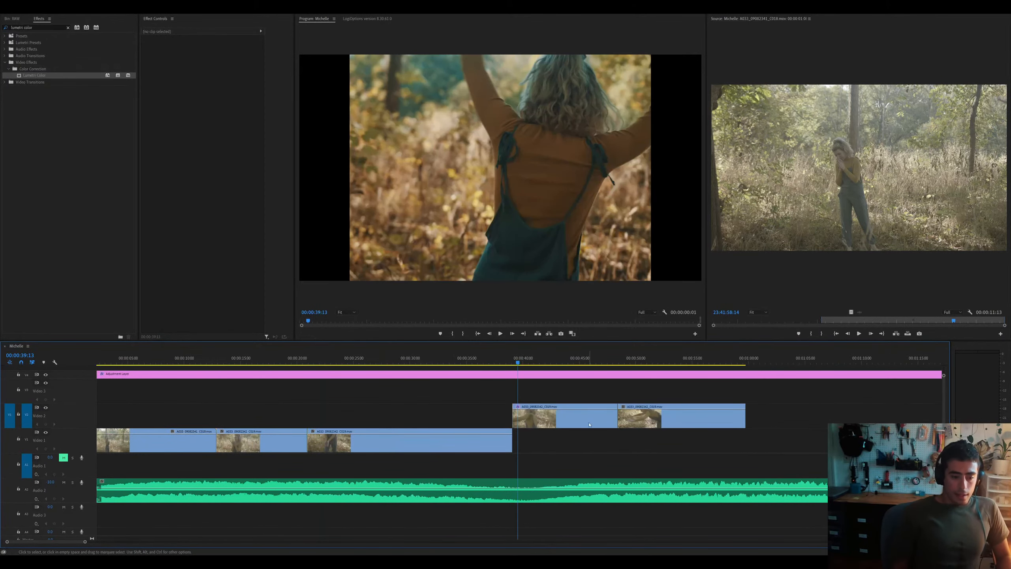
Move both Video 2 clips together about 12 seconds later to clear space after the last Video 1 clip
left_click(590, 425)
left_click(626, 423, "shift")
left_click_drag(604, 421, 741, 419)
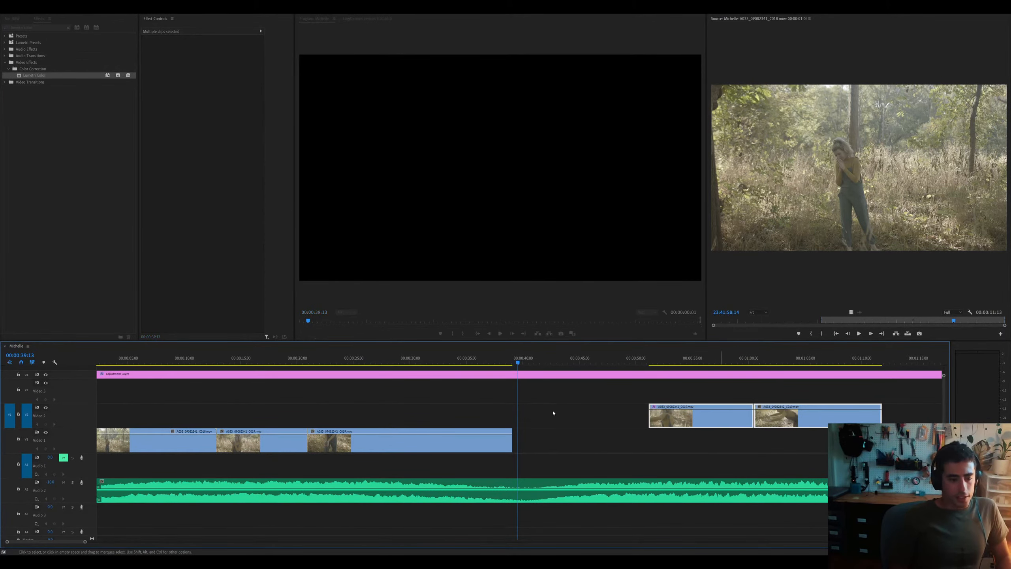
Find the A034 C003 clip in the RAW bin and try placing it on Video 3 near the end of the last Video 1 clip
left_click(374, 441)
key("shift+1")
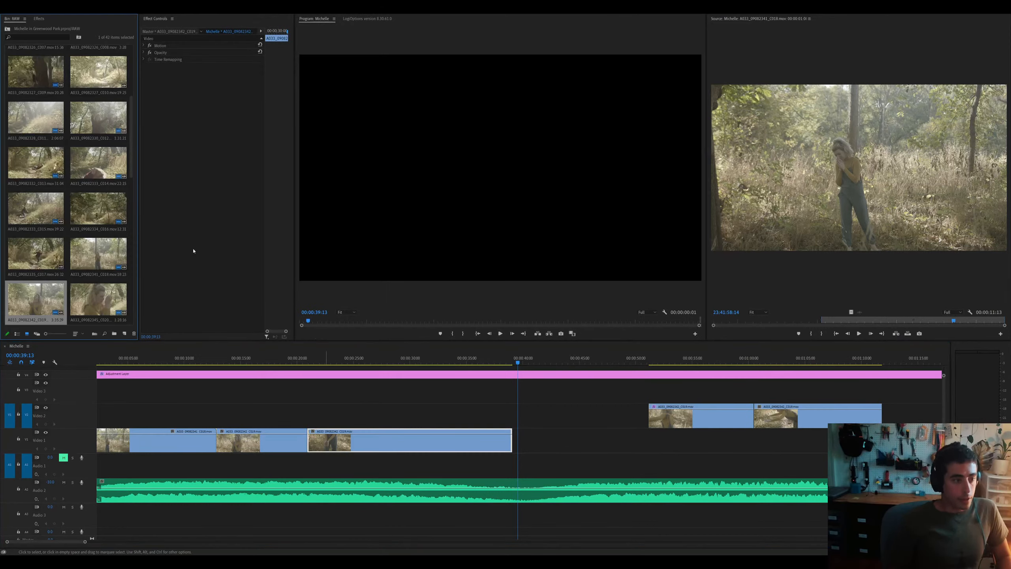
scroll(91, 219, "down", 8)
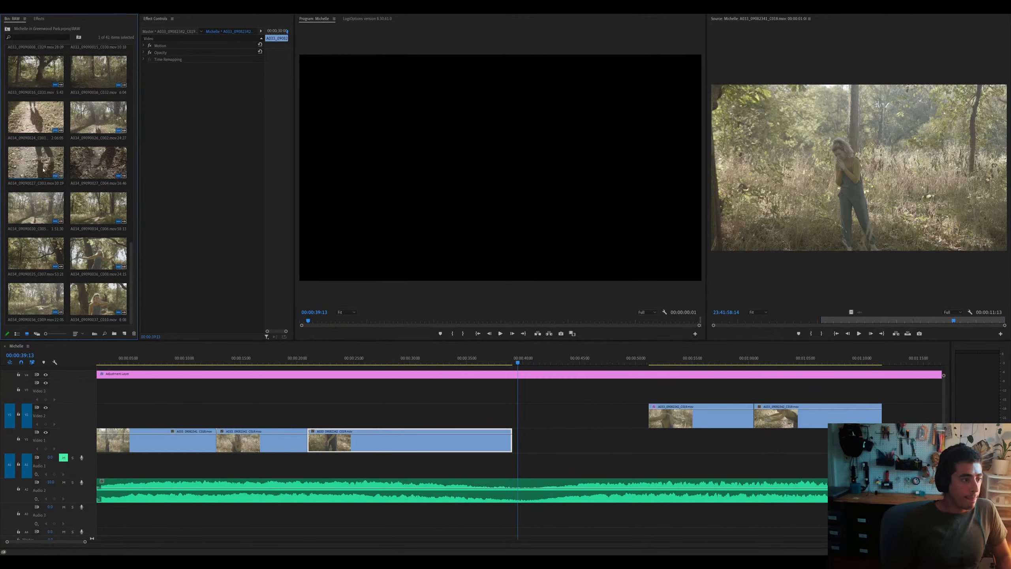
left_click(37, 154)
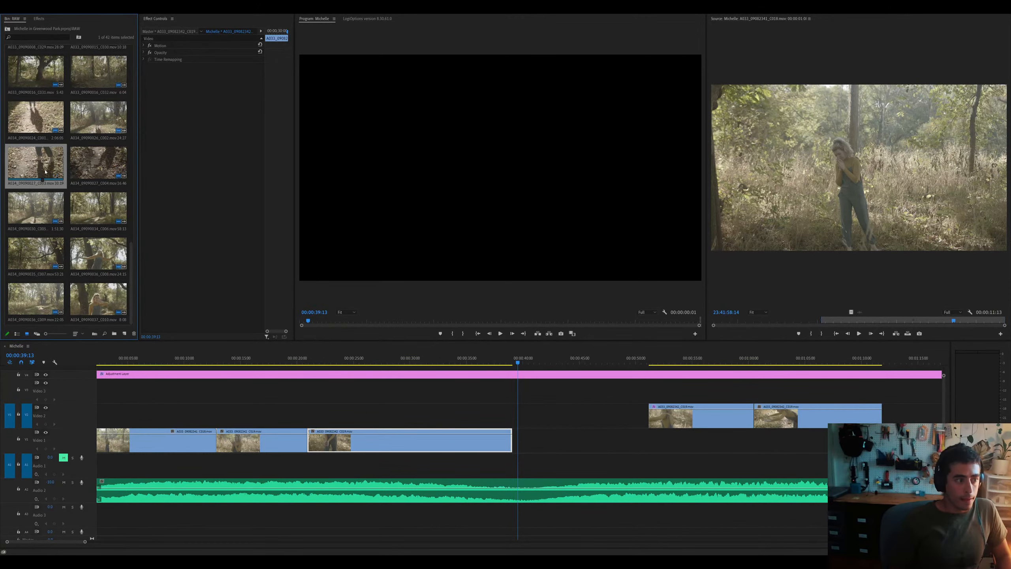
left_click_drag(45, 172, 465, 393)
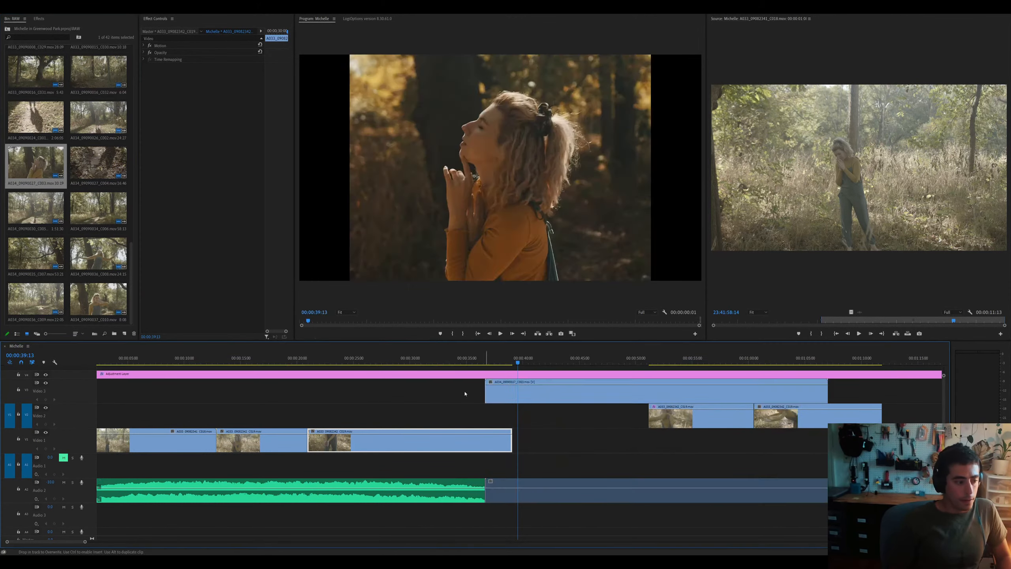
key("ctrl+z")
Move the two Video 2 clips much later in the sequence, to about 00:02:24
key("minus")
key("minus")
left_click_drag(246, 390, 525, 419)
Add the A034 C003 clip to Video 1 at 00:00:39:13 and remove its audio
left_click_drag(36, 163, 211, 444)
left_click(236, 438)
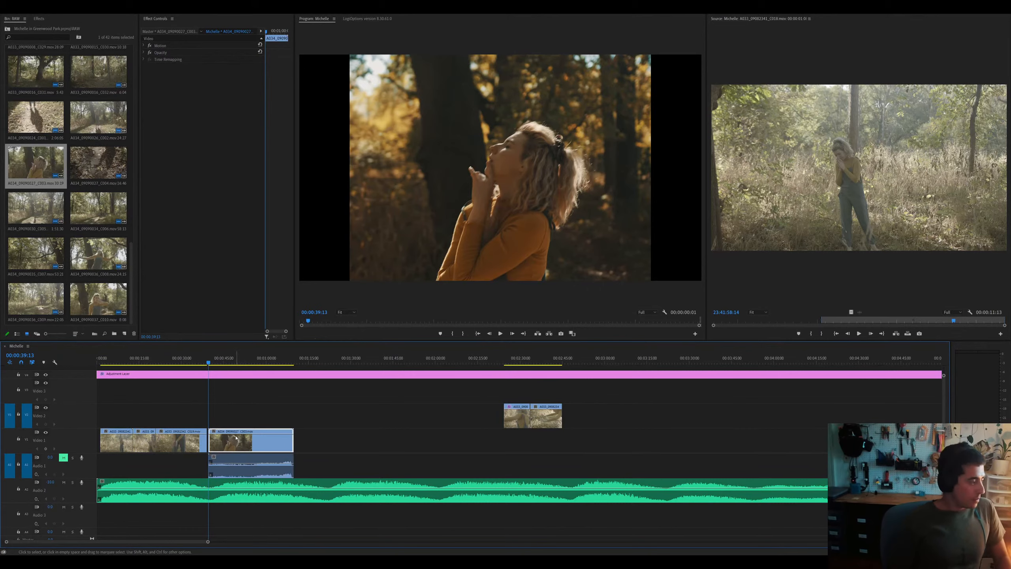
key("equal")
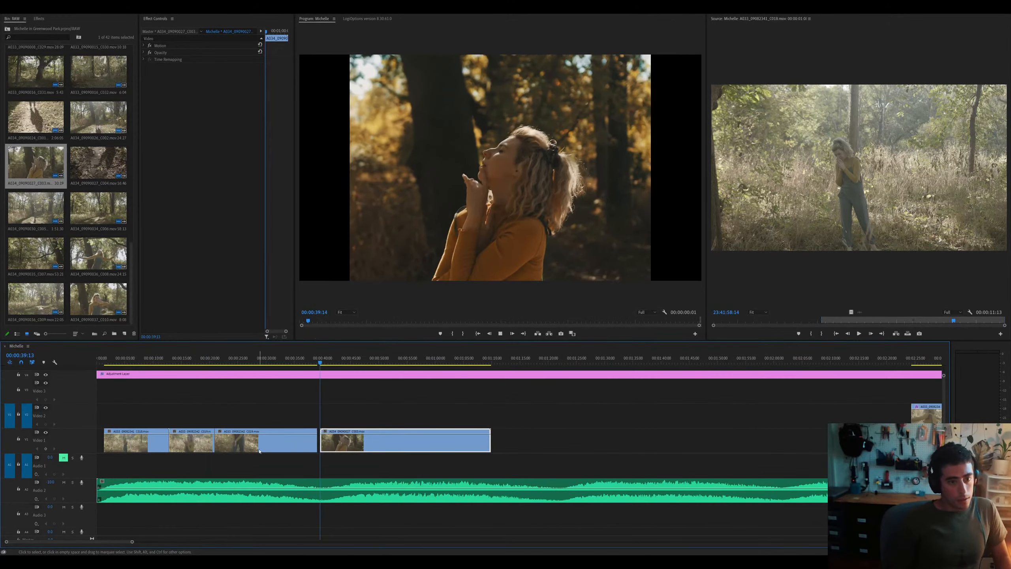
Review the added C003 clip by playing and scrubbing through to its walking-feet section
key("space")
key("equal")
left_click(521, 361)
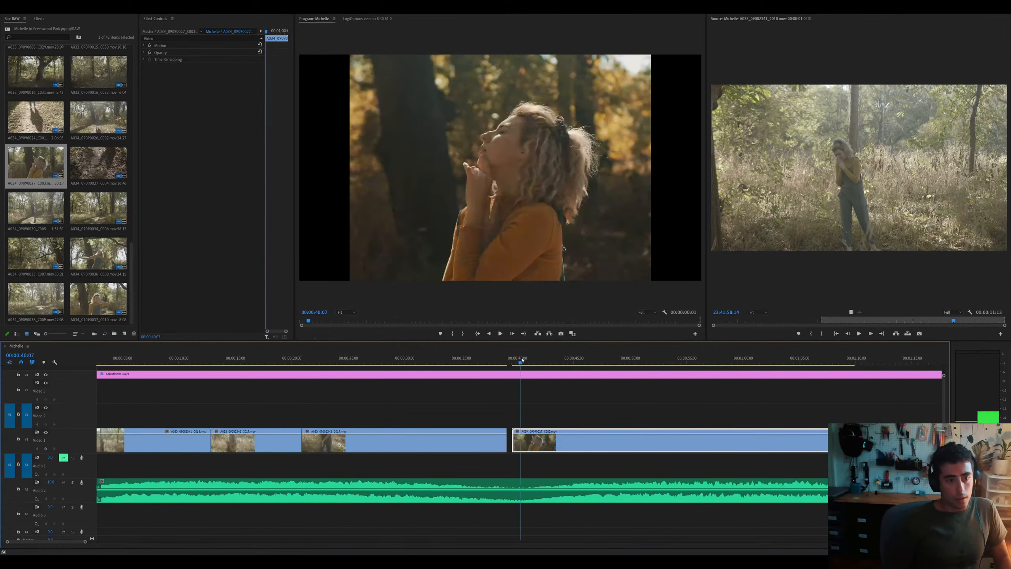
left_click_drag(527, 360, 632, 359)
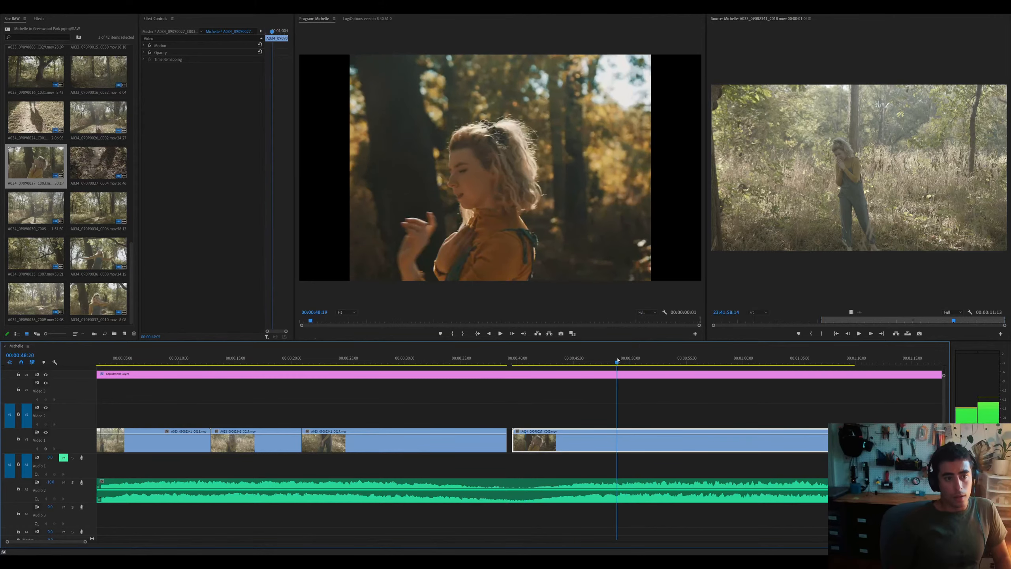
key("space")
key("equal")
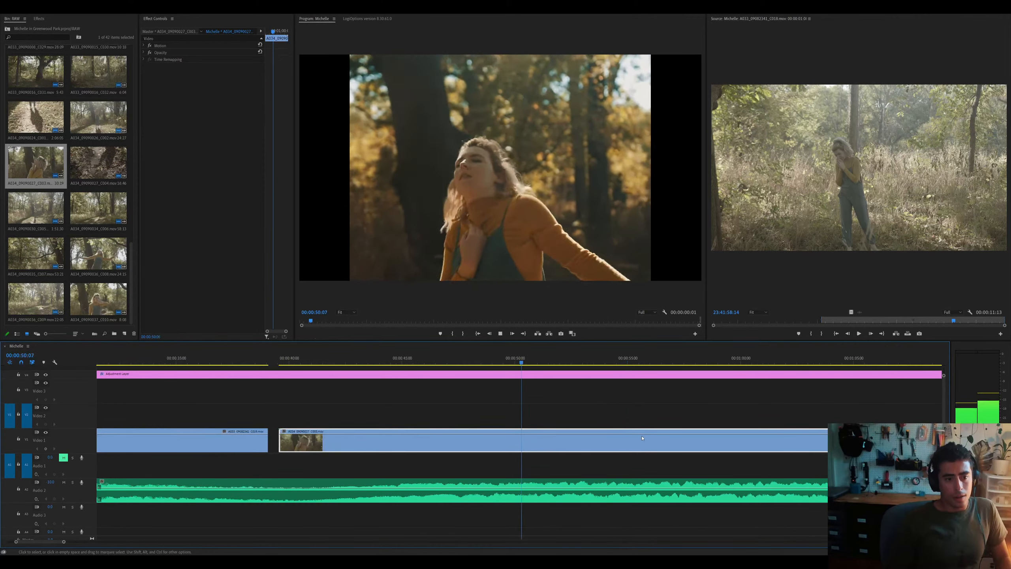
key("minus")
left_click(615, 361)
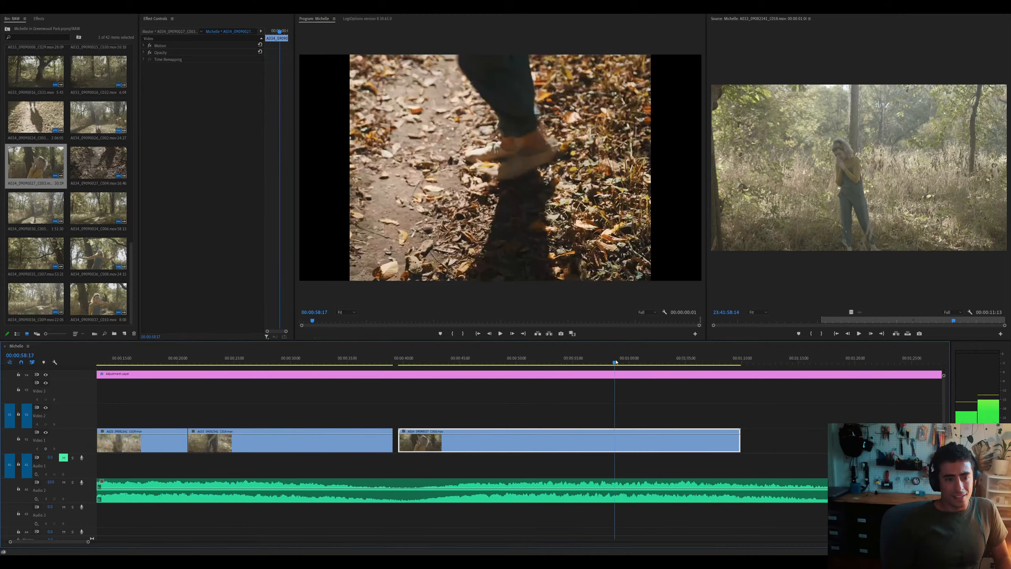
Split the C003 clip at 00:00:58:19, where the walking feet appear, and delete the part before the cut
key("Left")
key("Left")
key("Left")
key("Right")
key("Right")
key("Right")
key("Right")
key("Right")
key("Right")
key("Right")
key("Right")
key("Right")
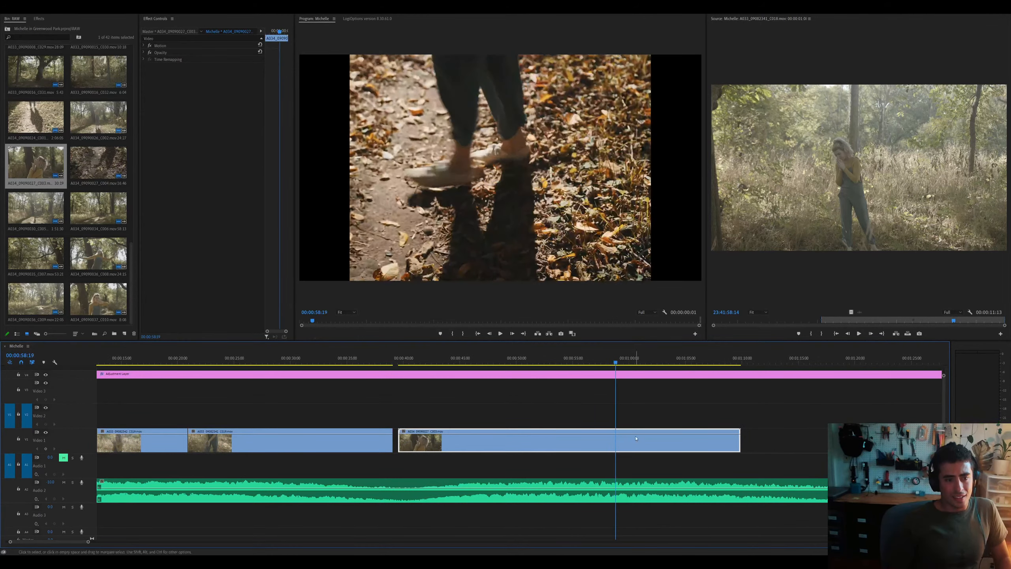
key("ctrl+k")
key("Delete")
Split the remaining walking-feet clip about two seconds in and delete its opening part
left_click(645, 442)
key("space")
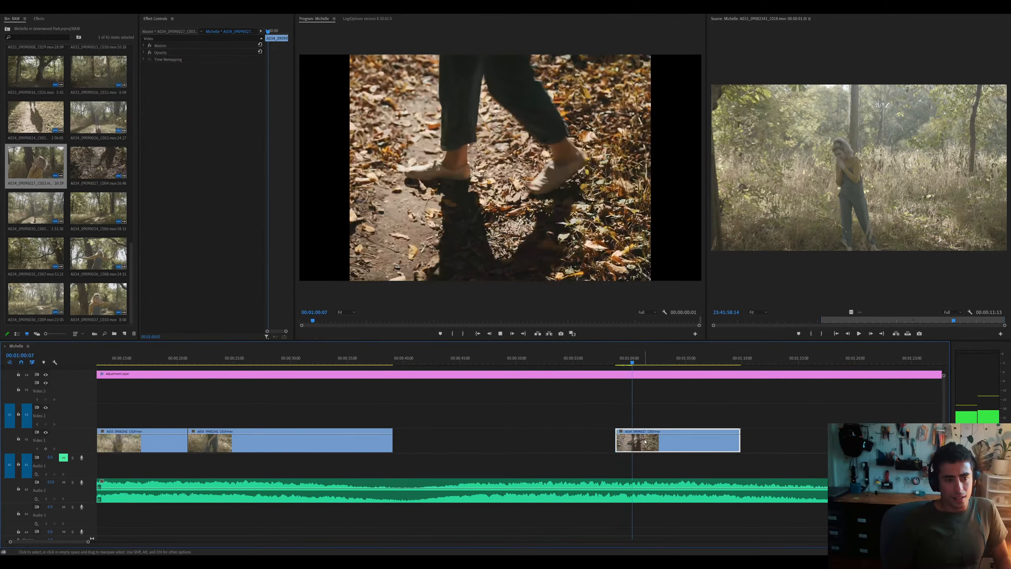
key("space")
key("ctrl+k")
key("Delete")
Move the trimmed walking-feet clip against the end of the preceding Video 1 clip and preview the cut from 00:00:38:11
left_click(645, 441)
key("space")
left_click_drag(645, 442, 401, 436)
left_click(387, 360)
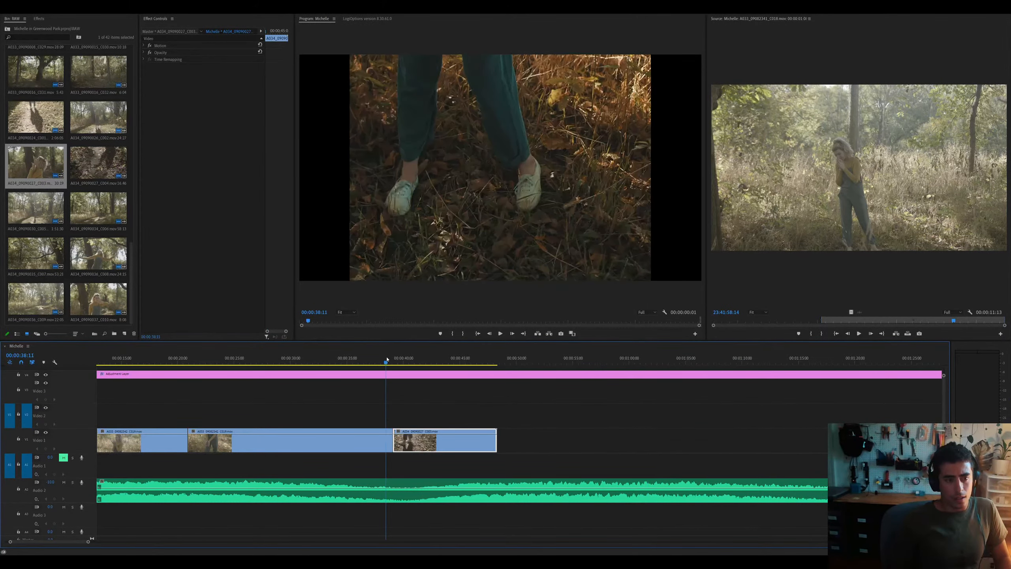
key("space")
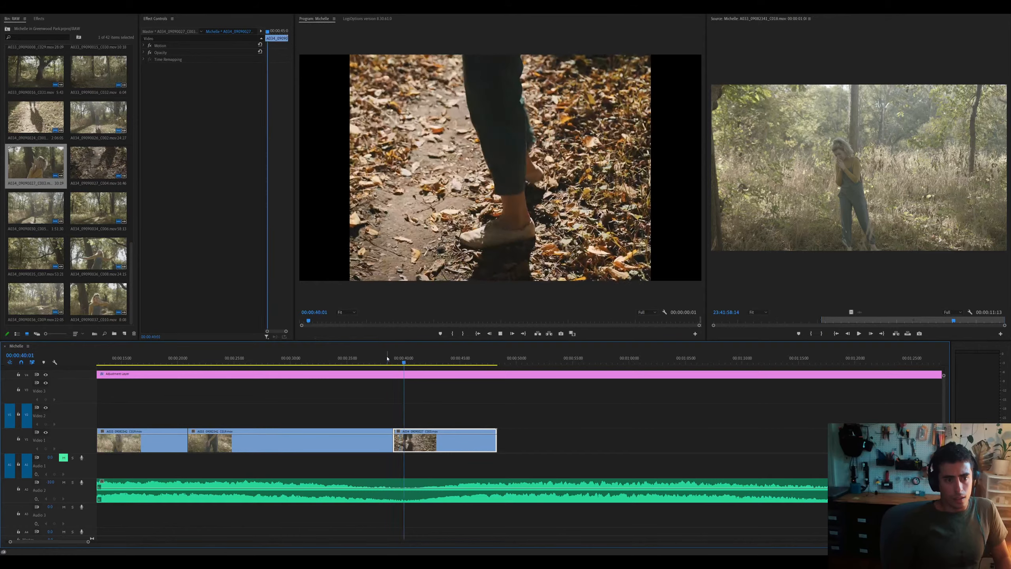
left_click(463, 457)
key("space")
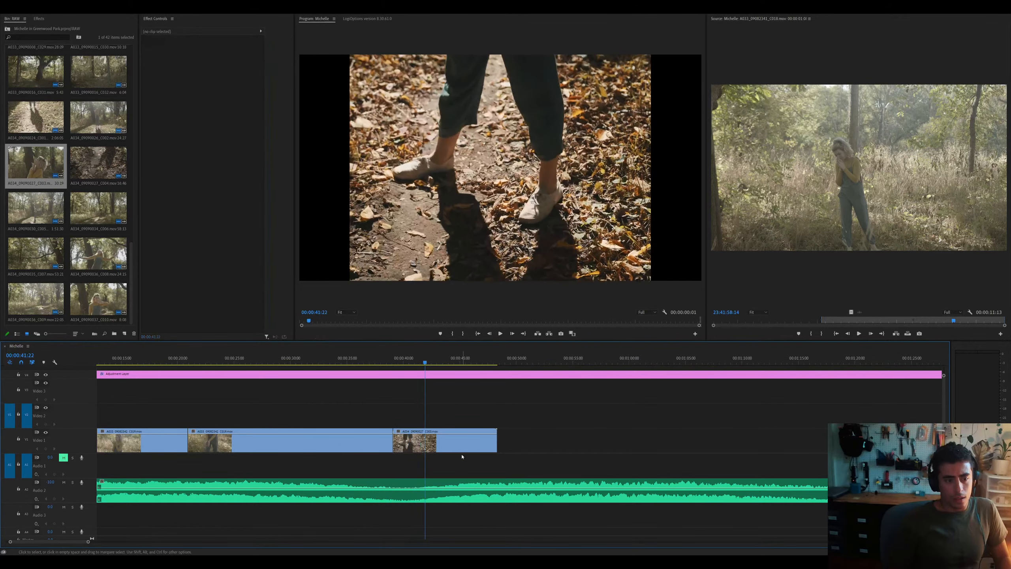
Try adding the A034 C008 outstretched-arms clip after the walking-feet clip on Video 1, then delete its video and audio
key("minus")
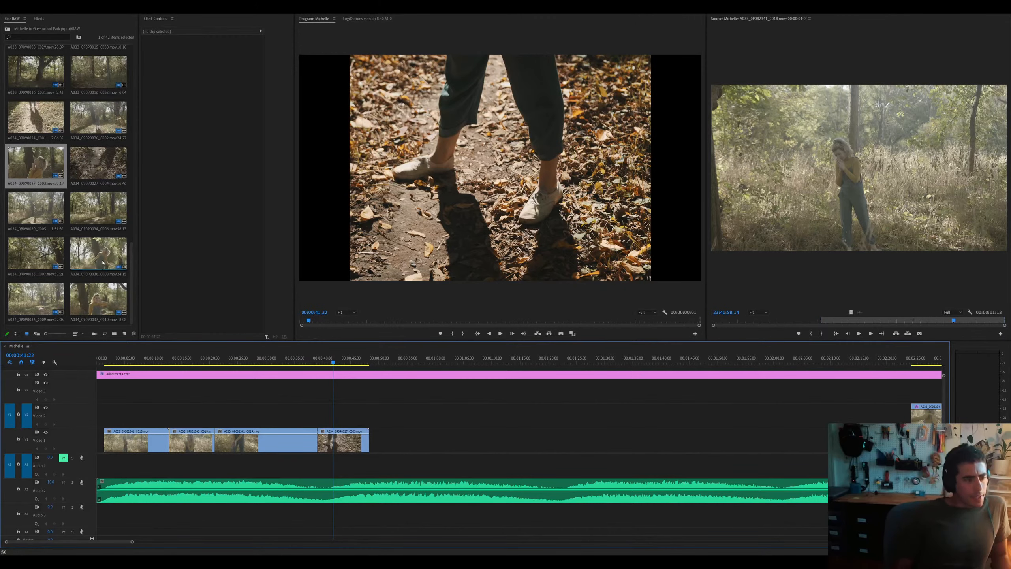
left_click_drag(103, 263, 372, 438)
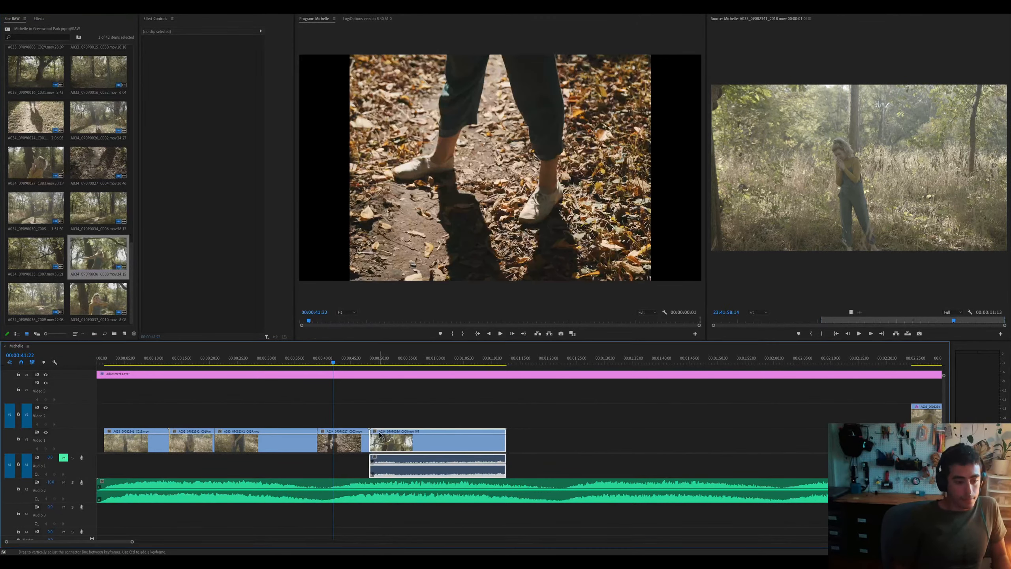
left_click(27, 463)
left_click(457, 456)
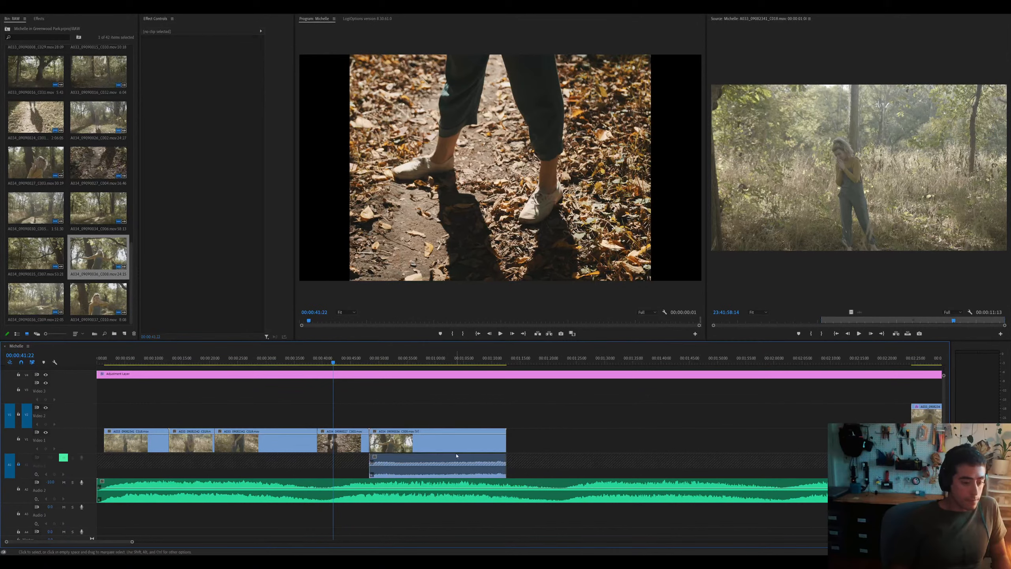
left_click(402, 449)
key("Delete")
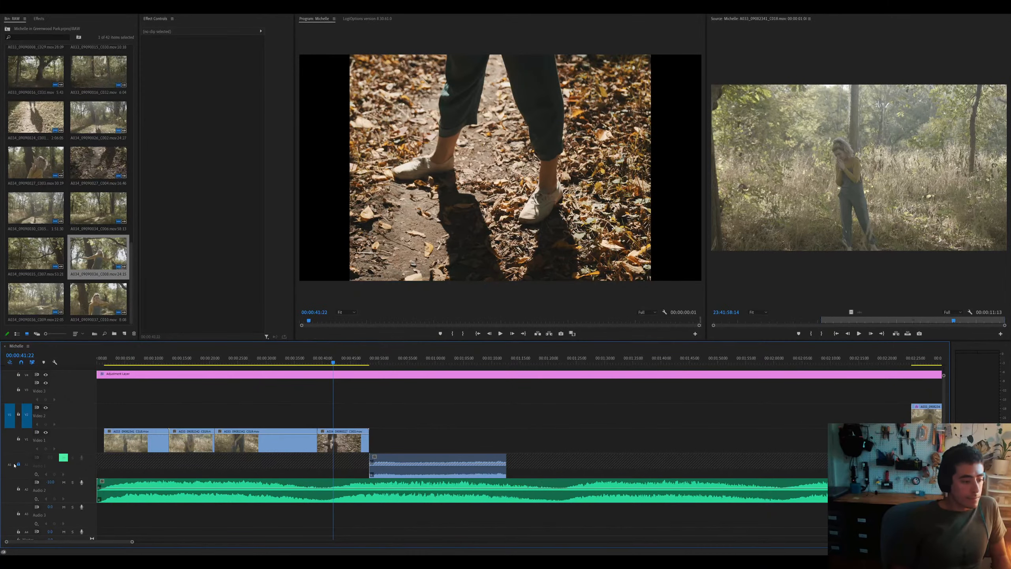
left_click(423, 458)
key("Delete")
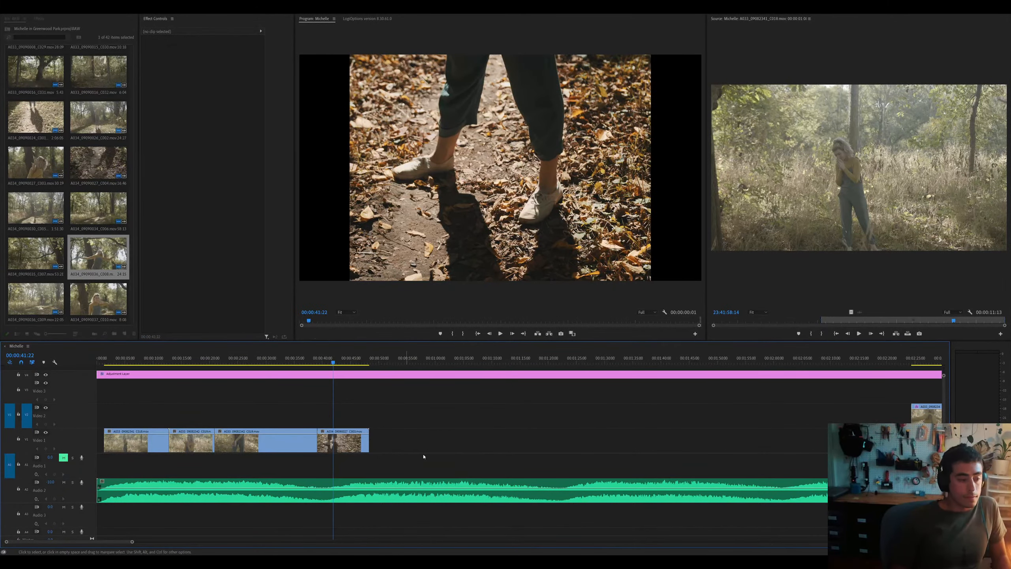
Add only the video of the A034 C008 clip directly after the walking-feet clip on Video 1, and preview its beginning
left_click_drag(119, 248, 372, 444)
key("ctrl+z")
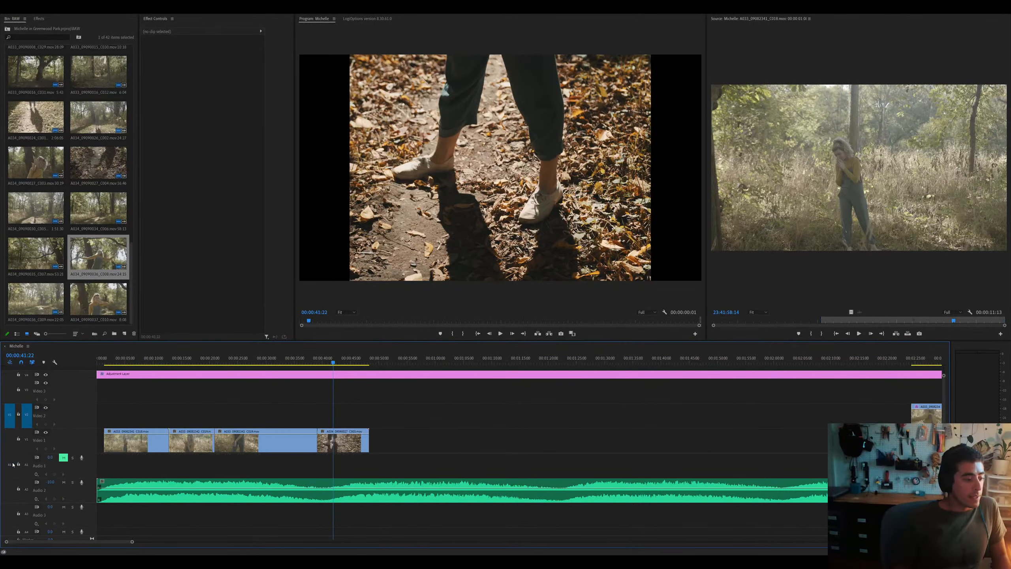
left_click_drag(119, 267, 382, 442)
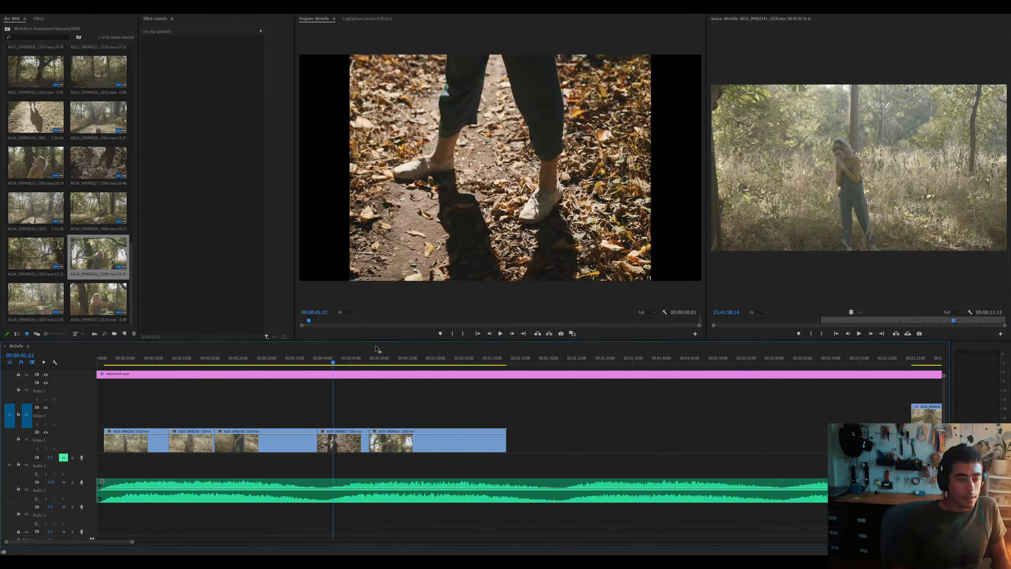
mouse_move(377, 357)
left_mouse_down()
mouse_move(412, 358)
mouse_move(376, 358)
left_mouse_up()
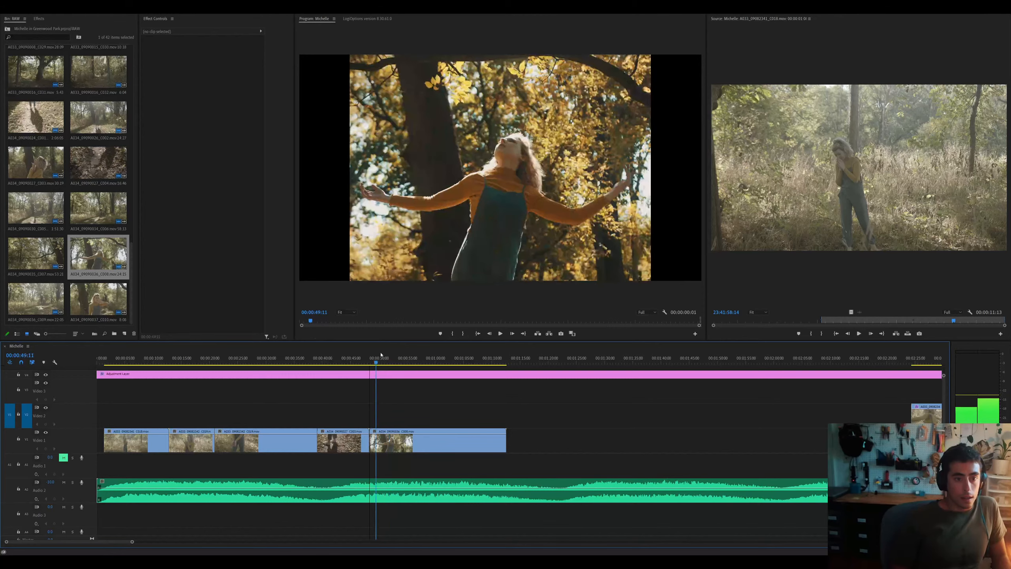
Trim the start of the A034 C008 clip on Video 1 to 00:00:49:11 and preview it
left_click(397, 440)
key("equal")
left_click_drag(505, 440, 519, 440)
key("space")
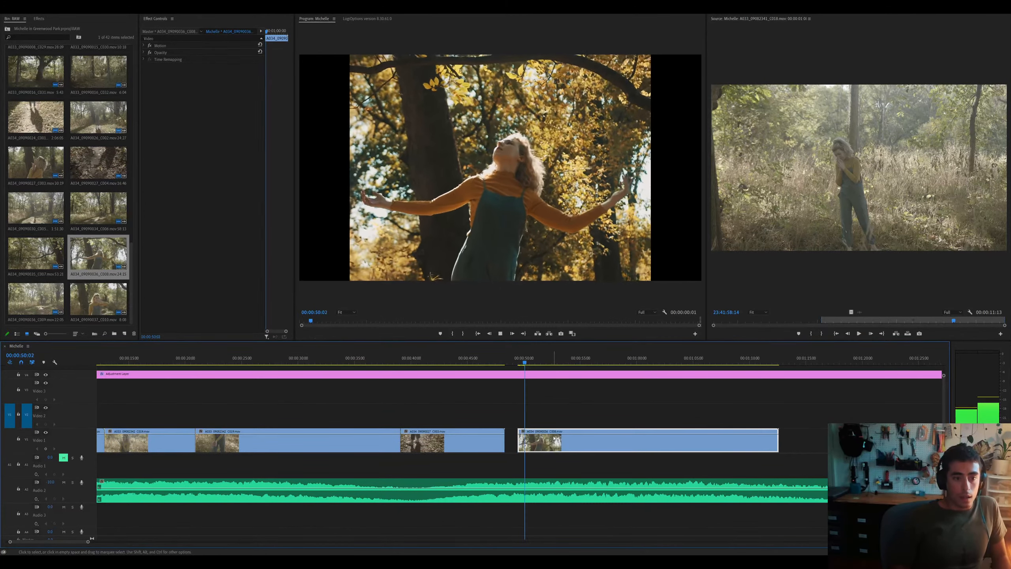
Split the A034 C008 clip at 00:01:01:10, delete its opening part and preview the remaining part
key("backslash")
left_click(429, 360)
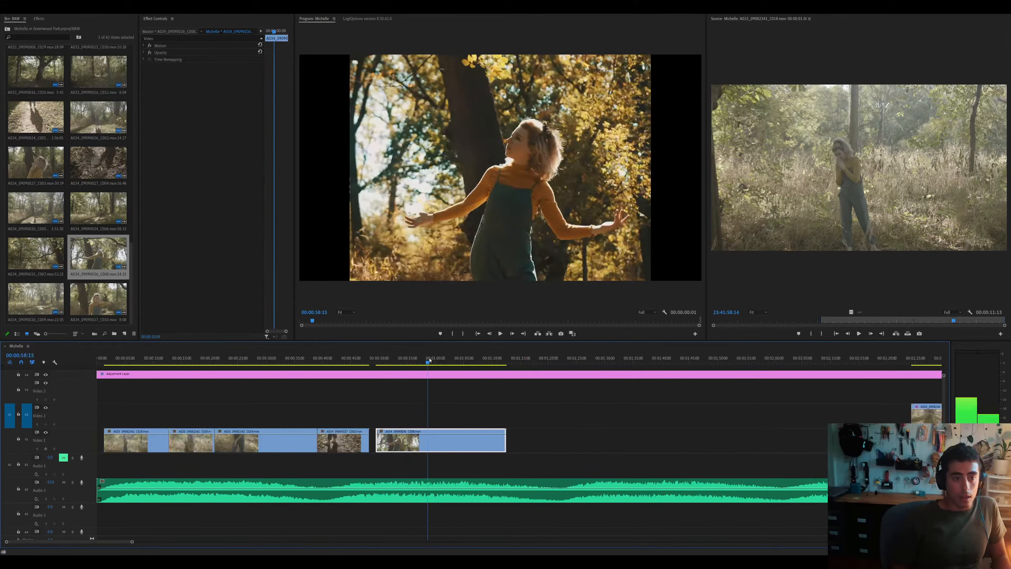
mouse_move(429, 360)
left_mouse_down()
mouse_move(454, 360)
mouse_move(443, 359)
left_mouse_up()
key("ctrl+k")
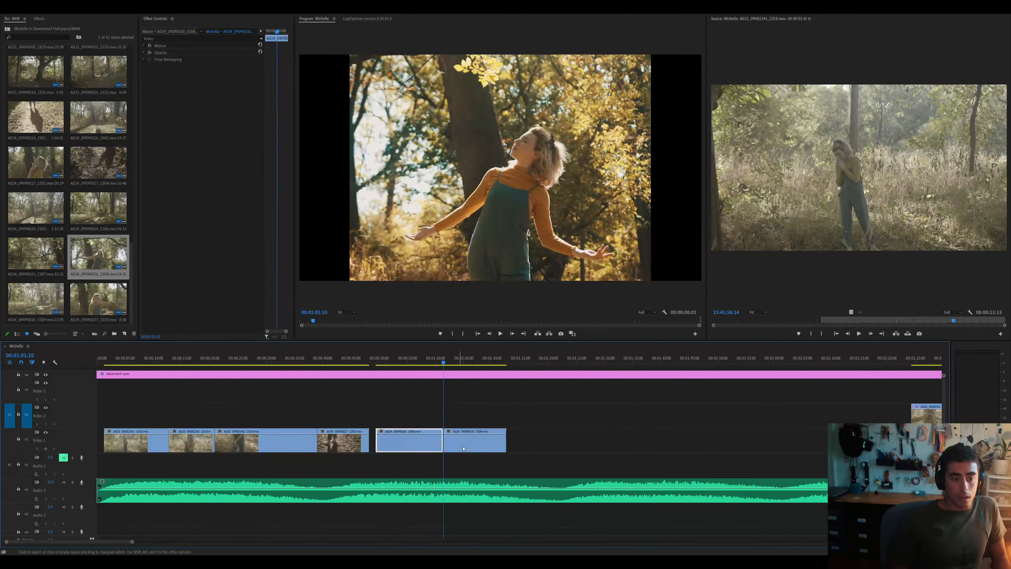
key("Delete")
left_click(462, 448)
key("space")
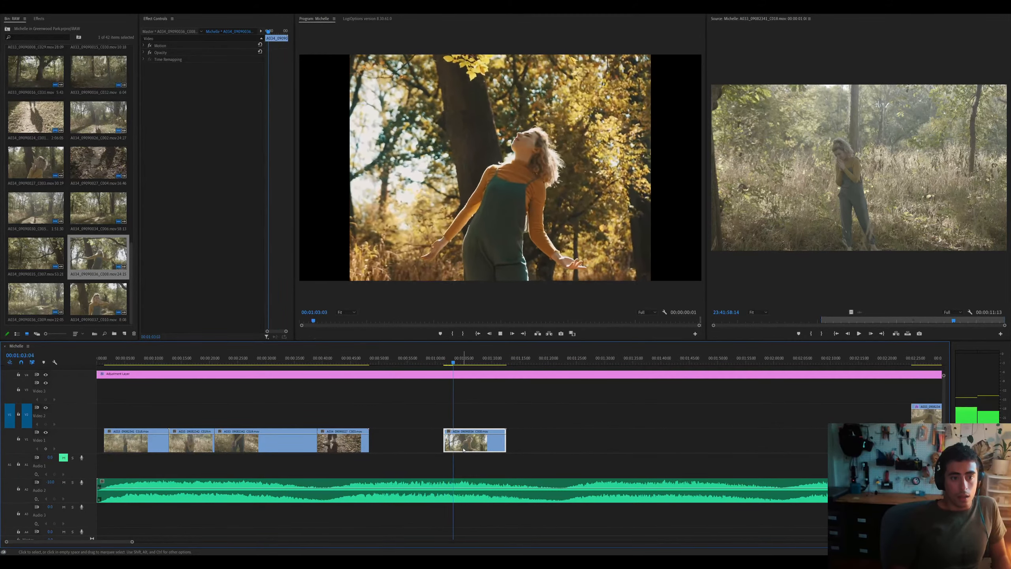
Try slowing the remaining A034 C008 clip to 48% speed, preview it, and undo the speed change
key("ctrl+r")
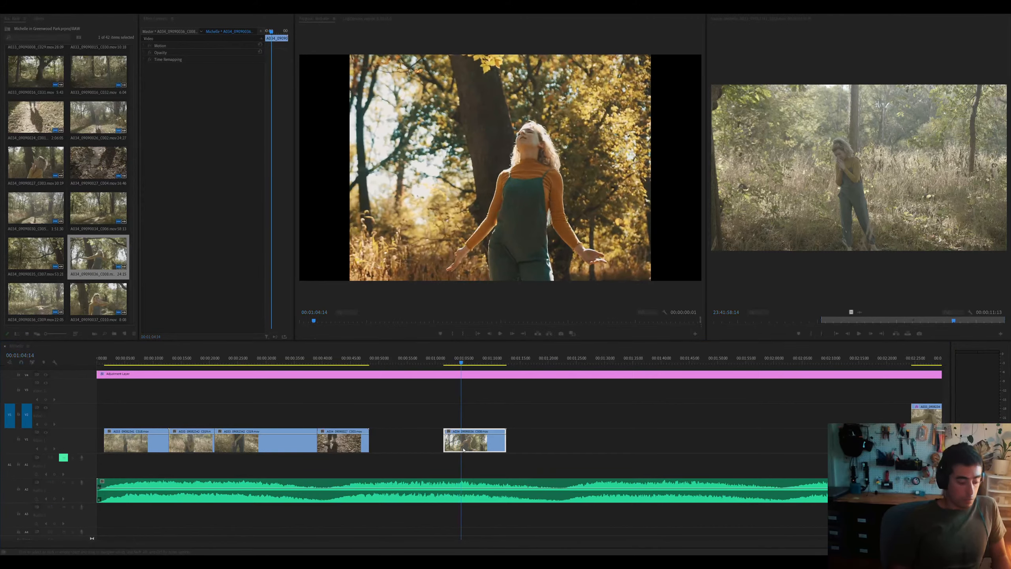
type("48")
key("Return")
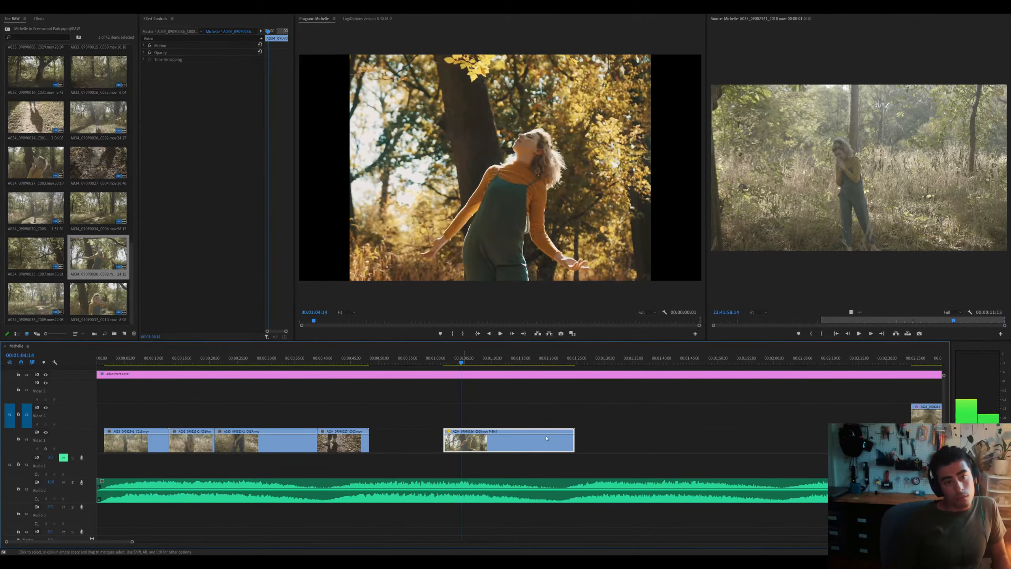
key("space")
key("ctrl+z")
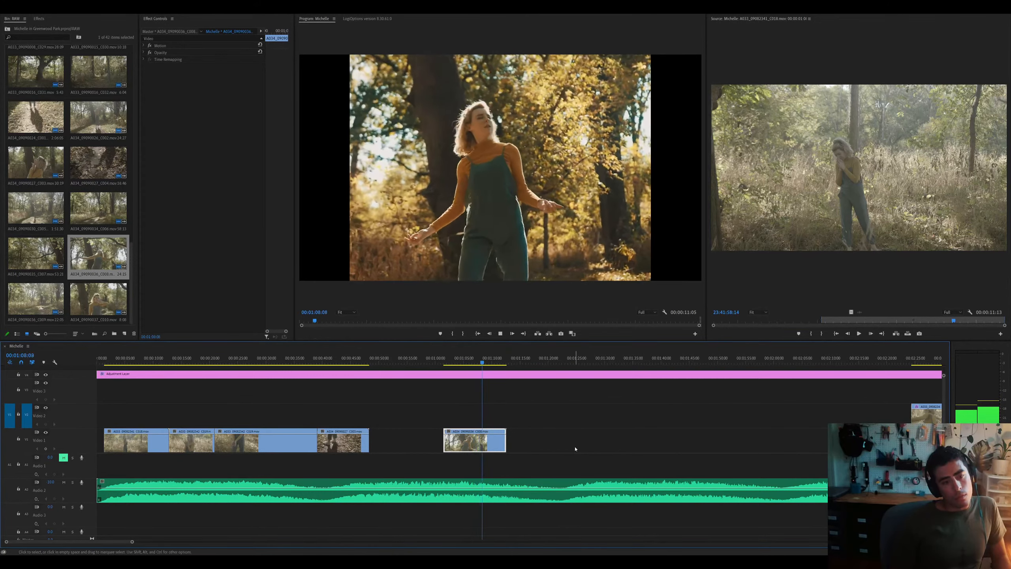
Trim the start of the remaining A034 C008 clip to 00:01:07:23
key("equal")
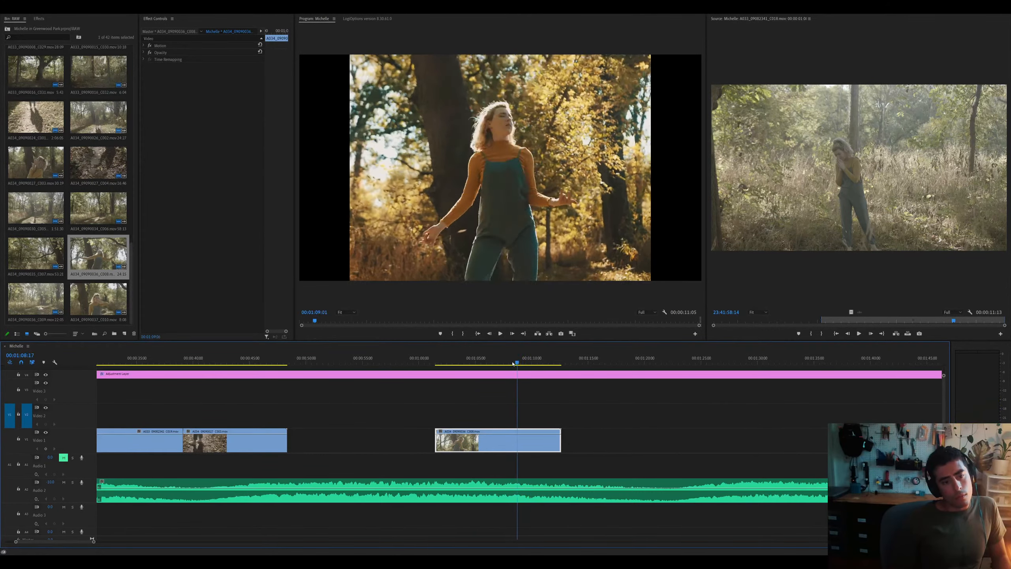
key("shift+q")
key("equal")
key("space")
key("space")
key("shift+q")
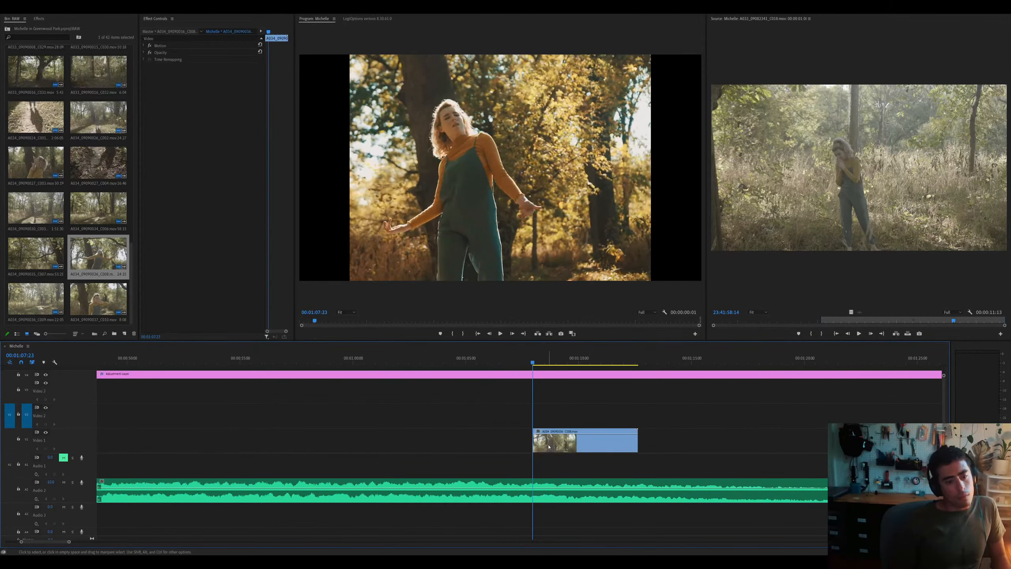
Preview the trimmed A034 C008 clip, split it at 00:01:11:16 and delete the part after the cut
key("space")
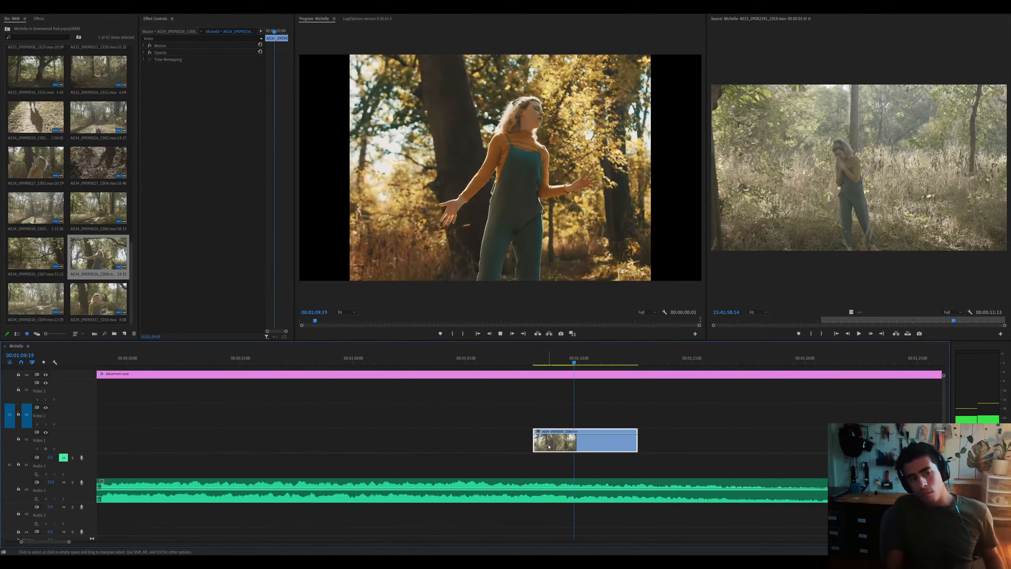
key("space")
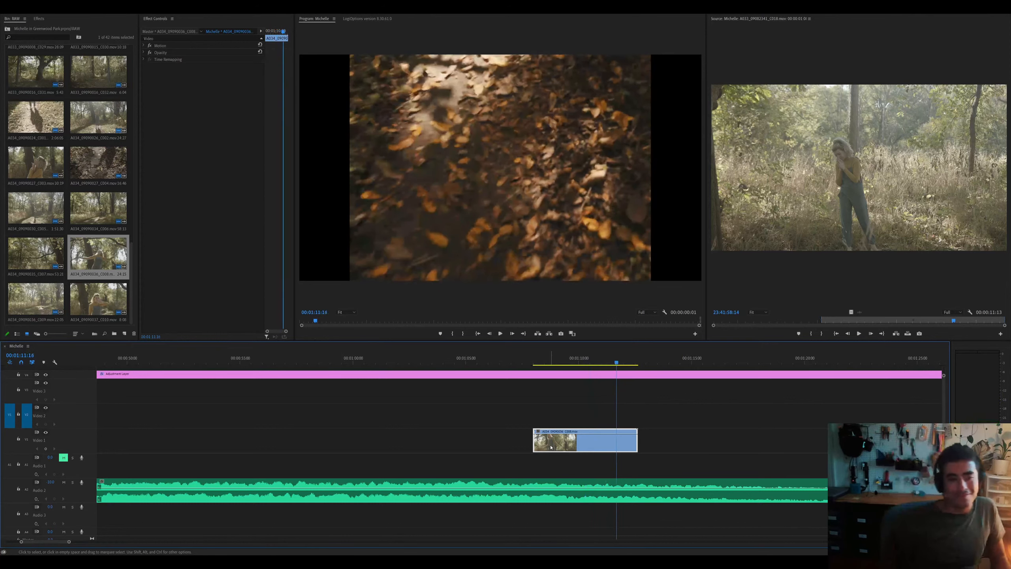
key("ctrl+k")
key("equal")
left_click(530, 439)
key("Delete")
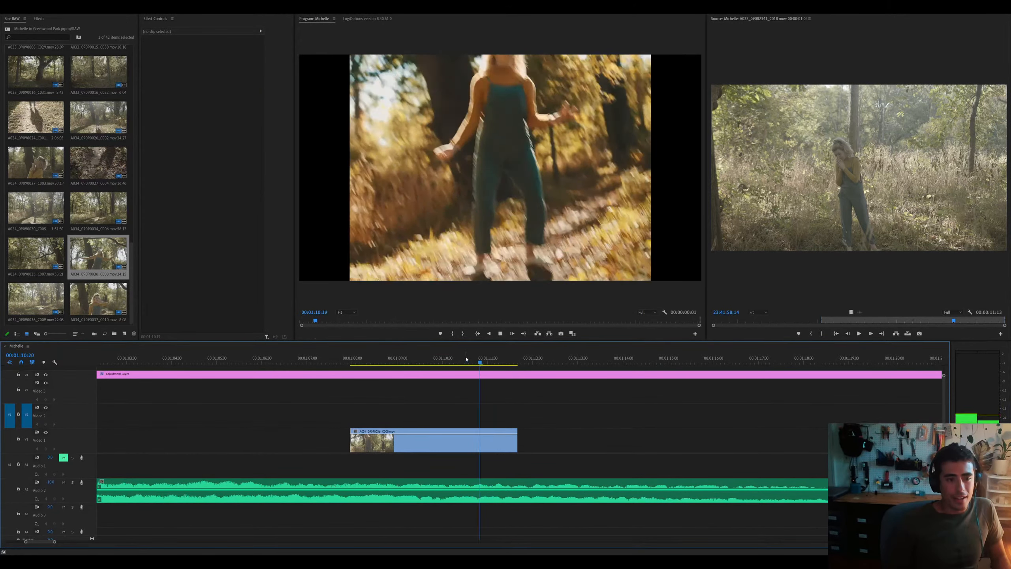
Split the A034 C008 clip at 00:01:11:06, delete its short tail and preview the shortened clip
key("ctrl+k")
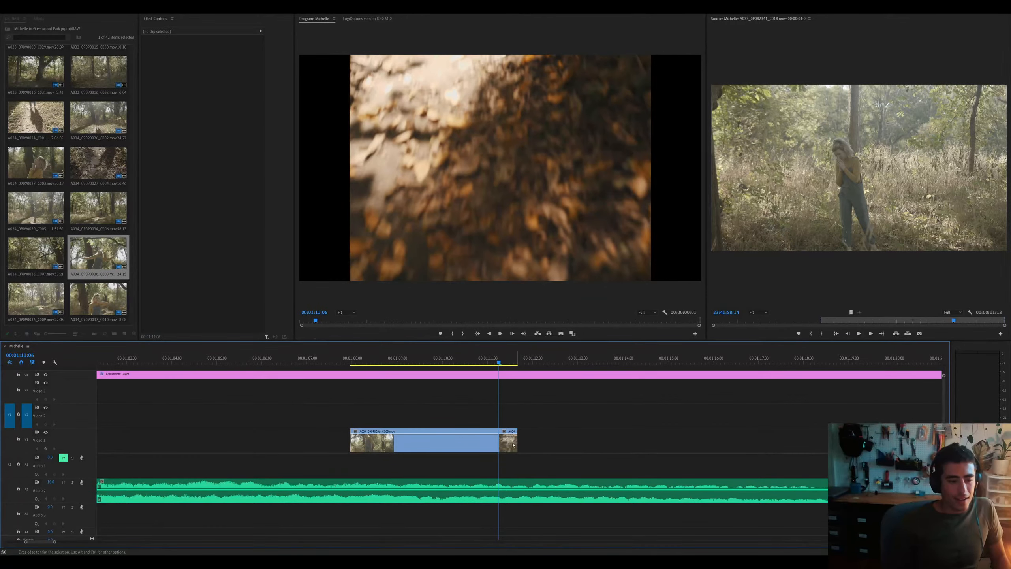
left_click(512, 444)
key("Delete")
key("minus")
key("minus")
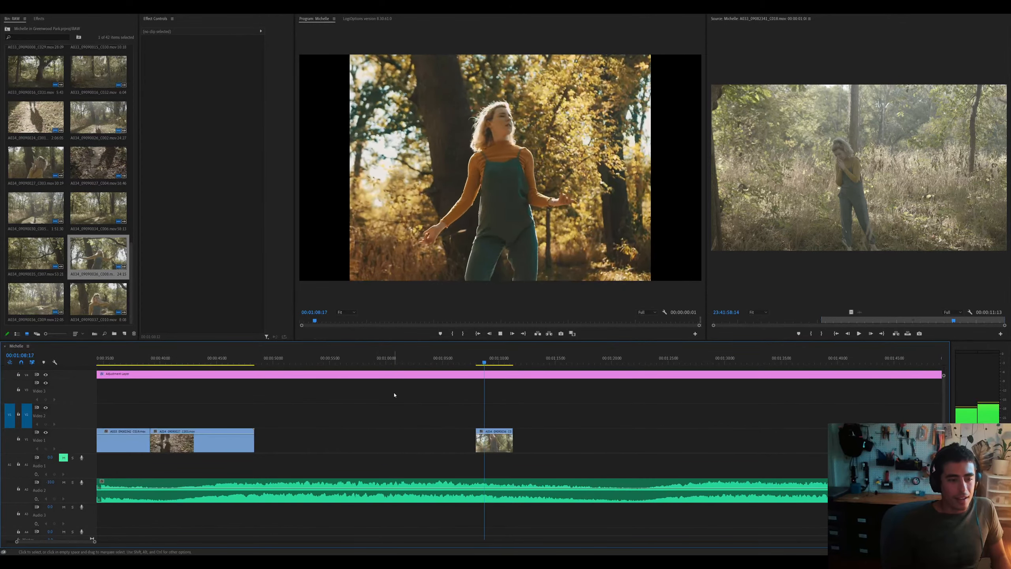
key("equal")
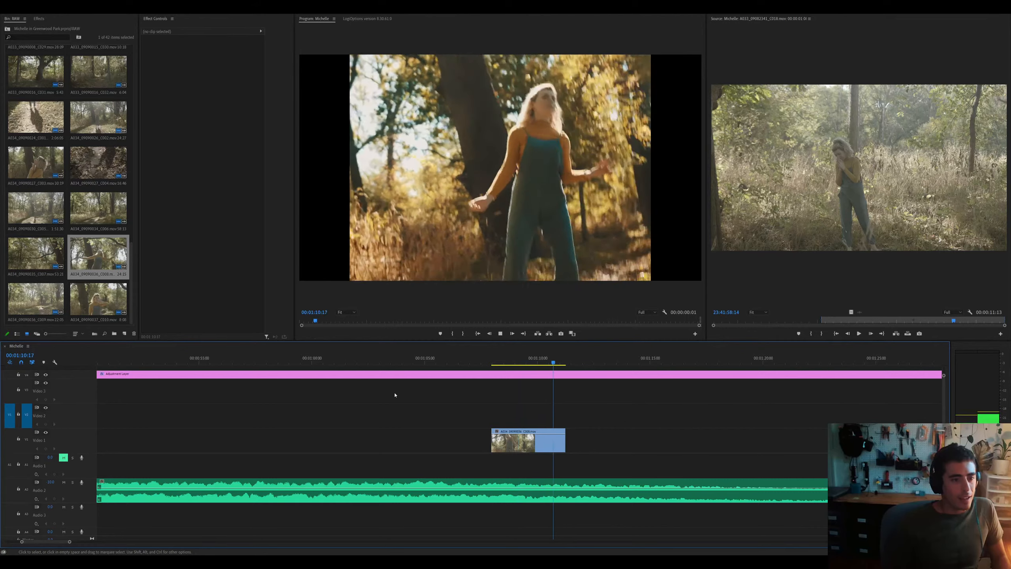
key("space")
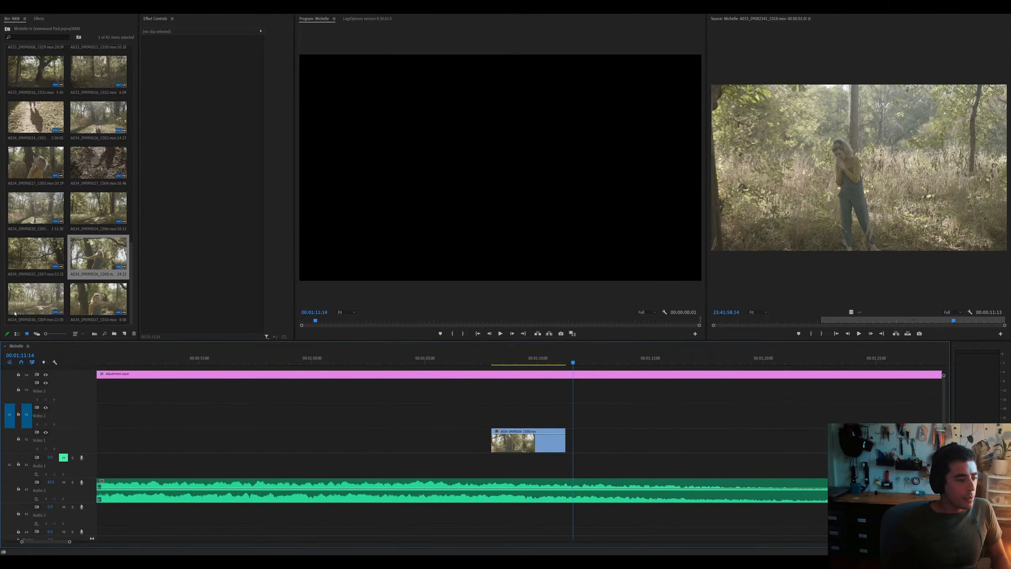
Add the A034 C009 wide path clip directly after the A034 C008 clip on Video 1 and preview the cut
left_click_drag(32, 309, 564, 444)
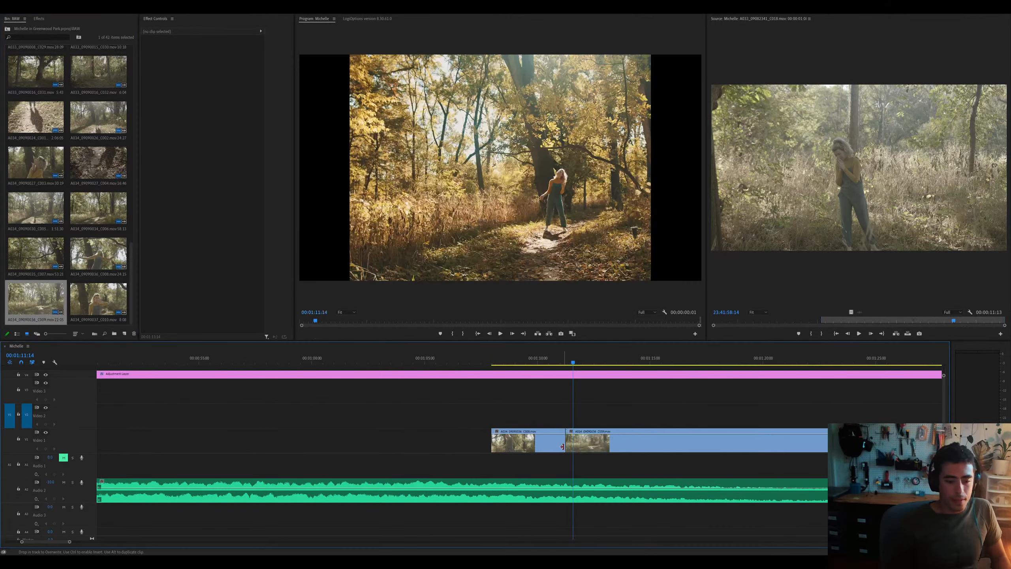
key("backslash")
key("ctrl+z")
key("ctrl+shift+z")
key("equal")
left_click(564, 447)
left_click_drag(519, 358, 505, 357)
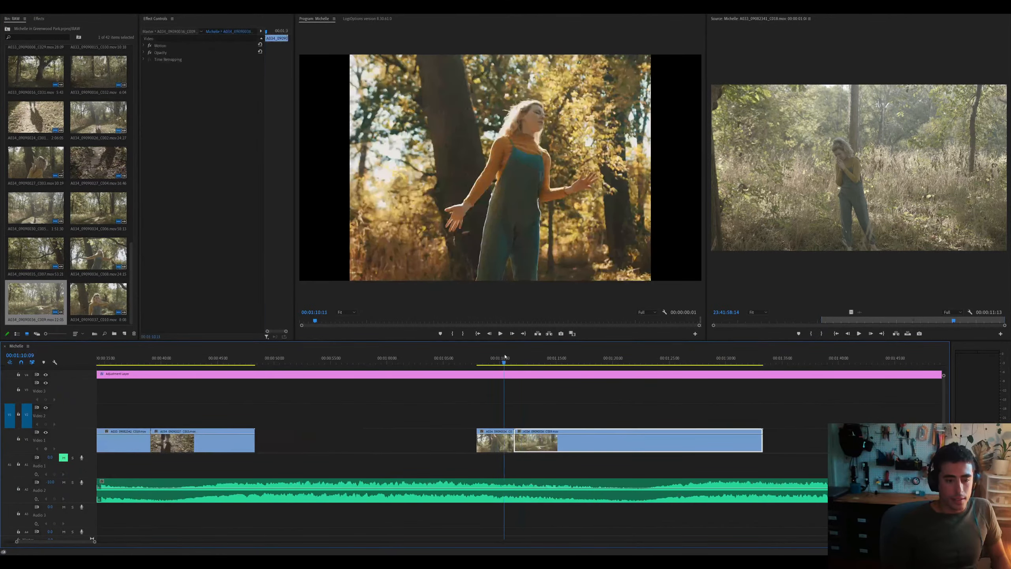
key("space")
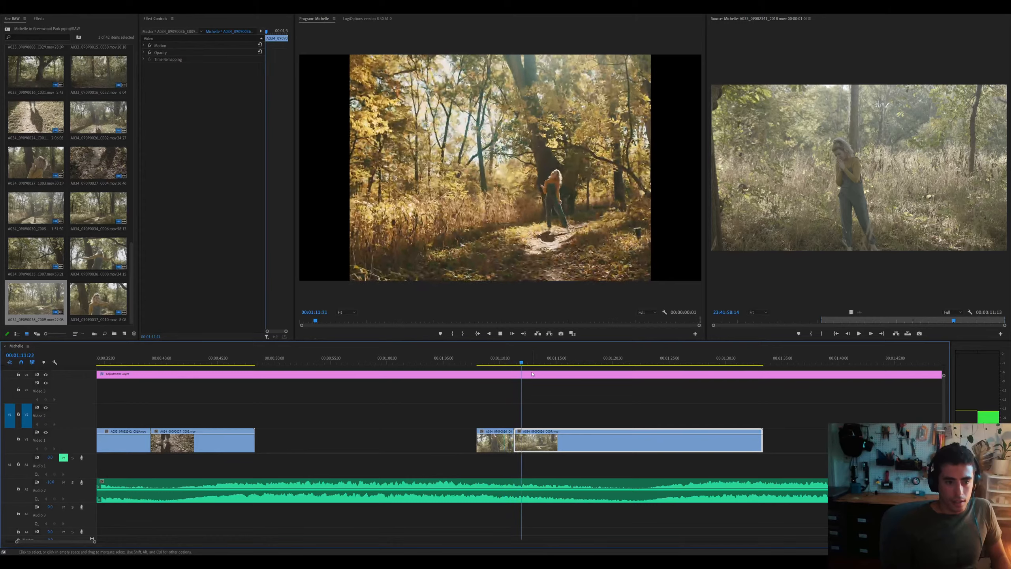
Preview the A034 C009 clip, split it at about 00:01:27 and delete the part after the cut
key("backslash")
key("equal")
left_click_drag(539, 361, 575, 375)
key("space")
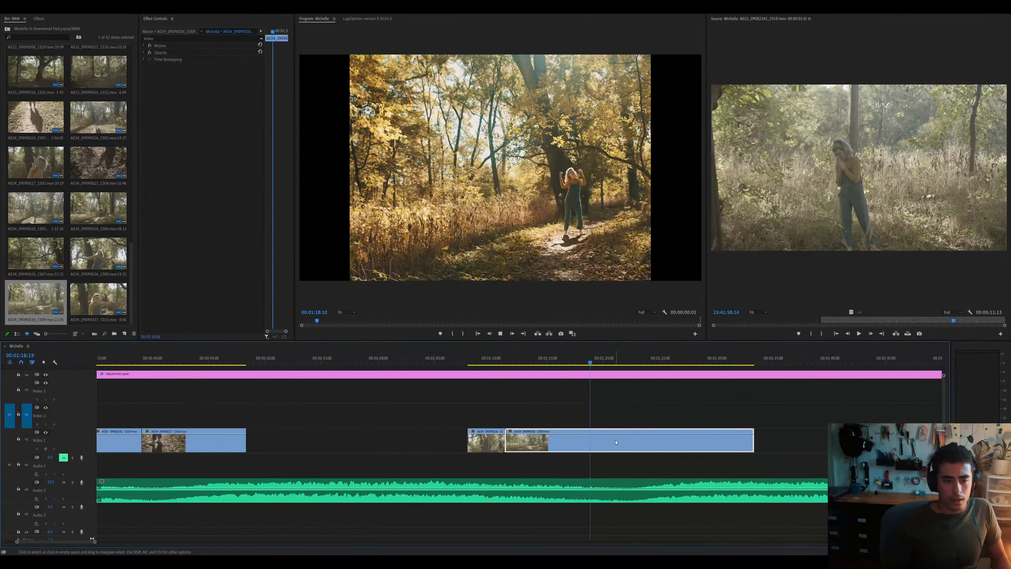
left_click(669, 361)
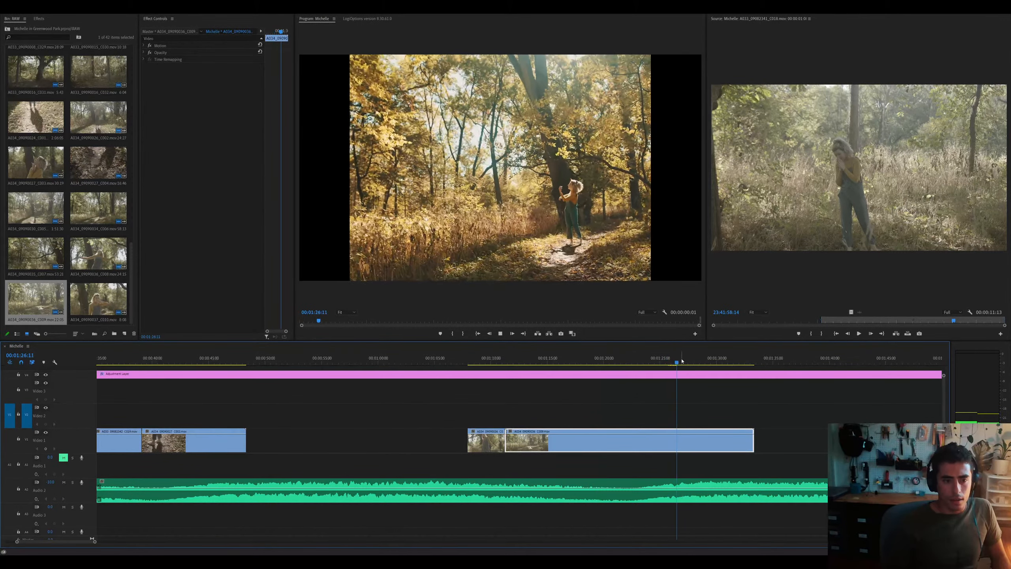
key("backslash")
key("ctrl+k")
left_click(604, 444)
key("Delete")
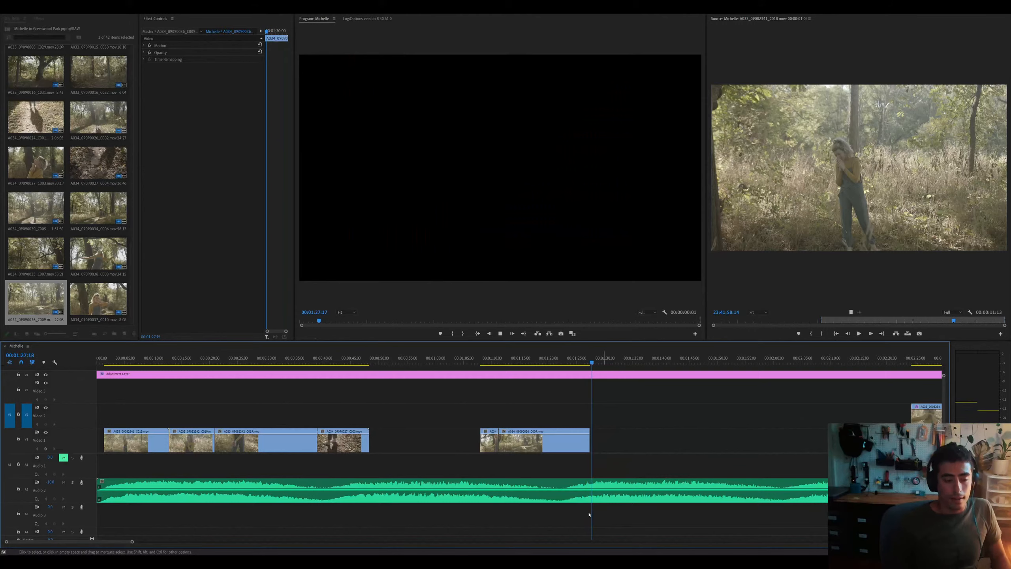
Reveal the Audio 2 music clip's source in the project bin and look through the other music tracks there
left_click(583, 497)
left_click(605, 467)
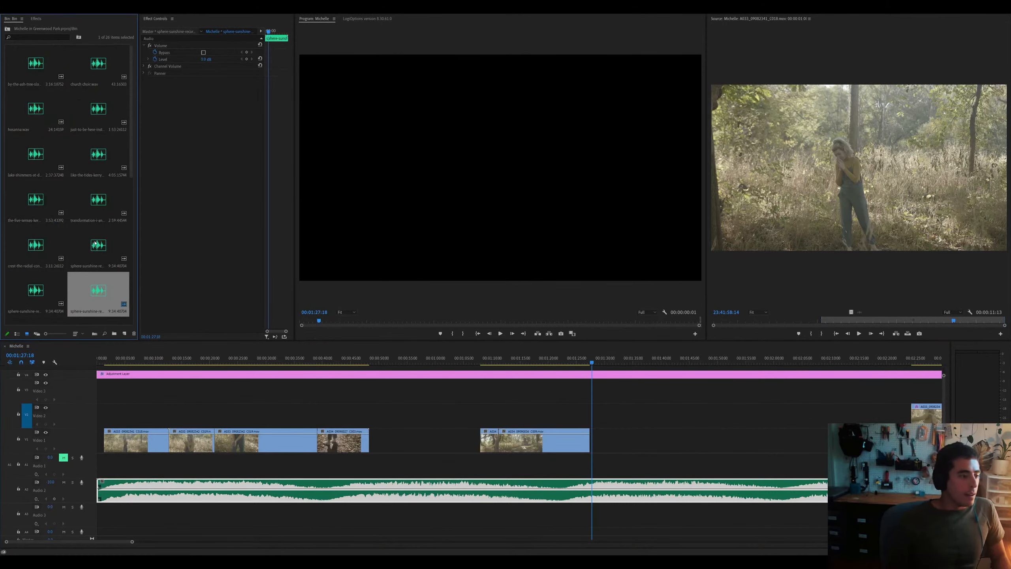
left_click(24, 146)
left_click(19, 114)
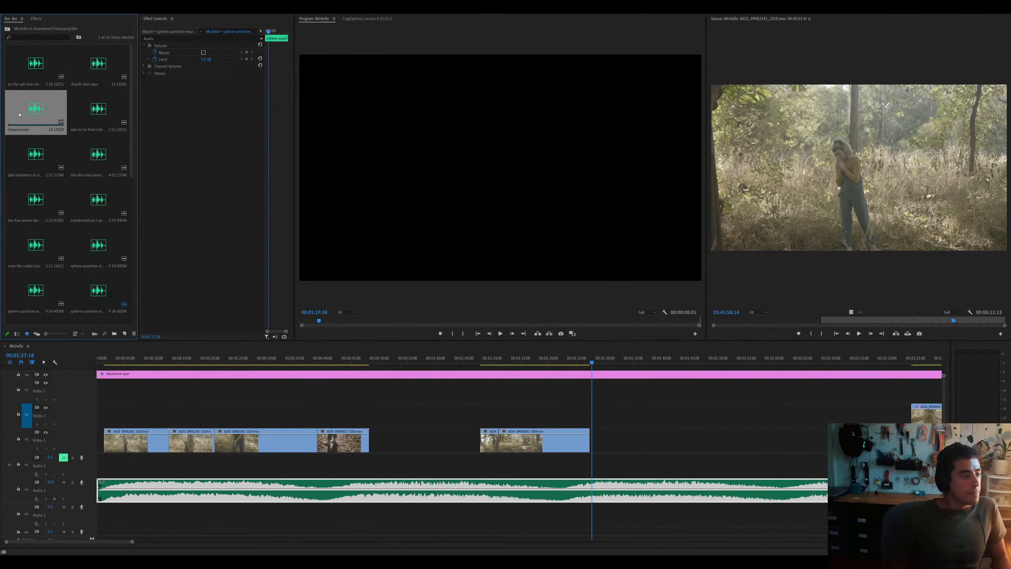
left_click(38, 152)
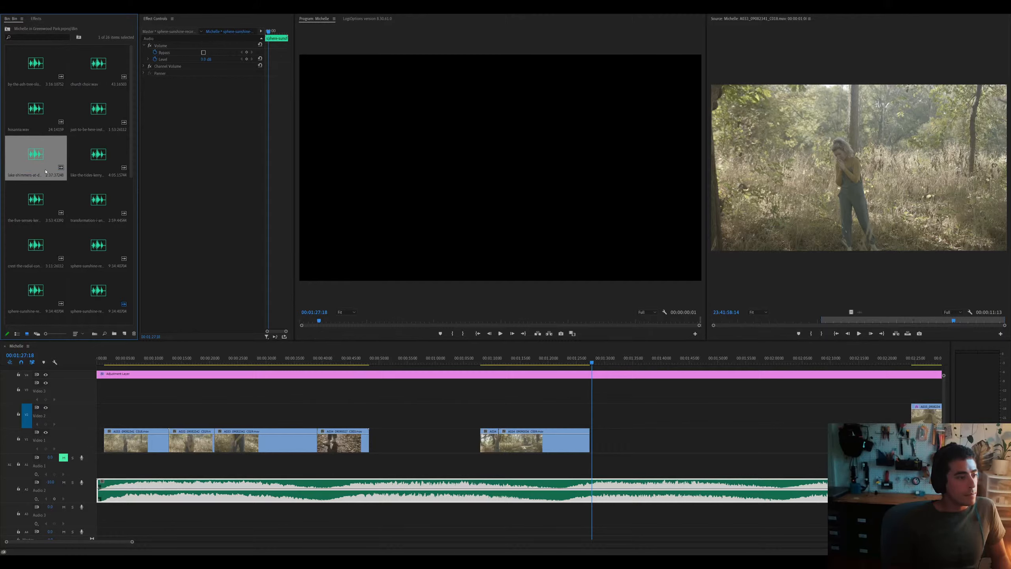
left_click(22, 198)
left_click(100, 147)
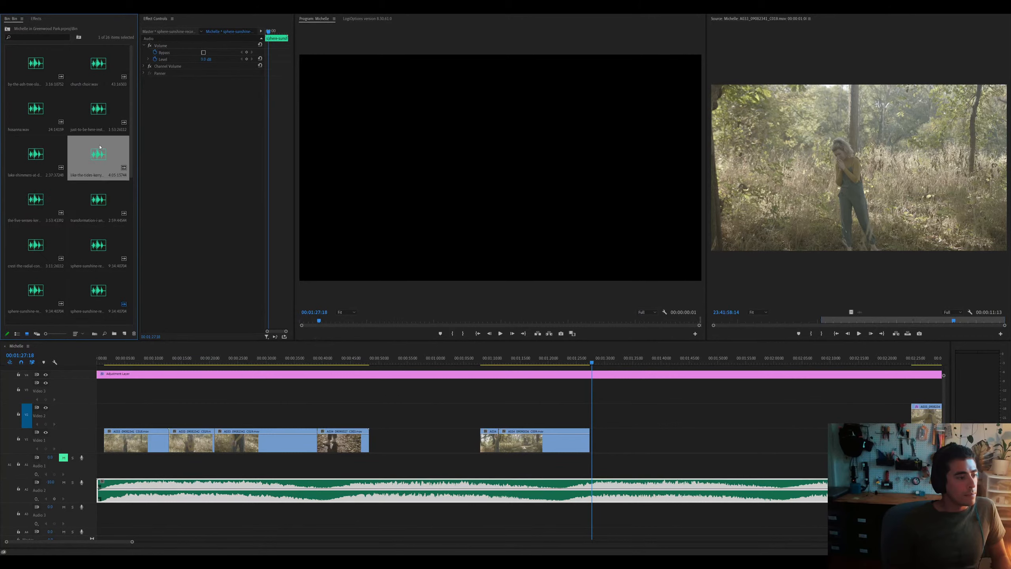
left_click(91, 207)
scroll(90, 208, "down", 2)
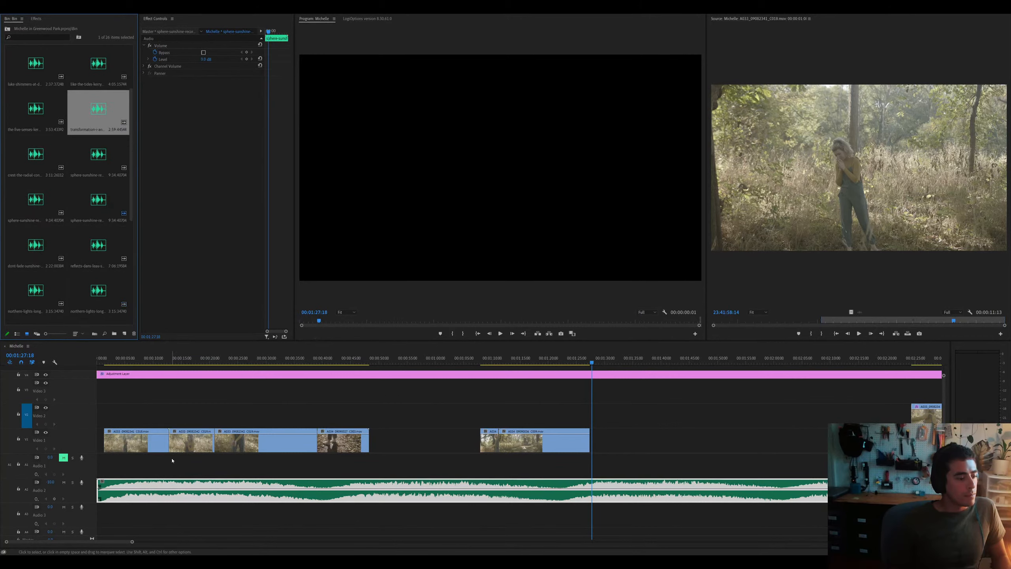
View the file properties of the sphere-sunshine music clip on Audio 2, and close them
left_click(207, 489)
key("space")
key("space")
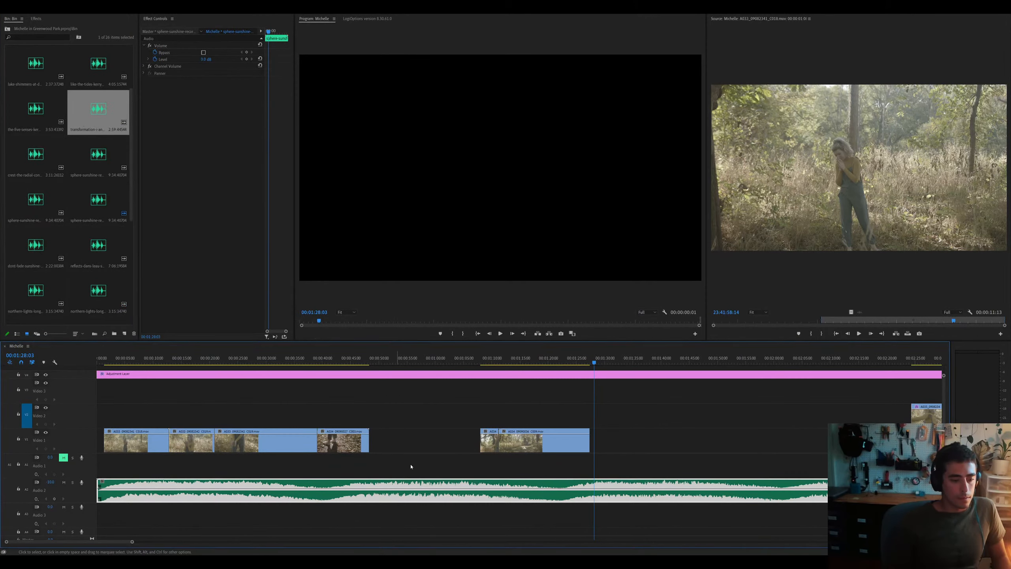
key("ctrl+shift+h")
left_click_drag(17, 40, 68, 46)
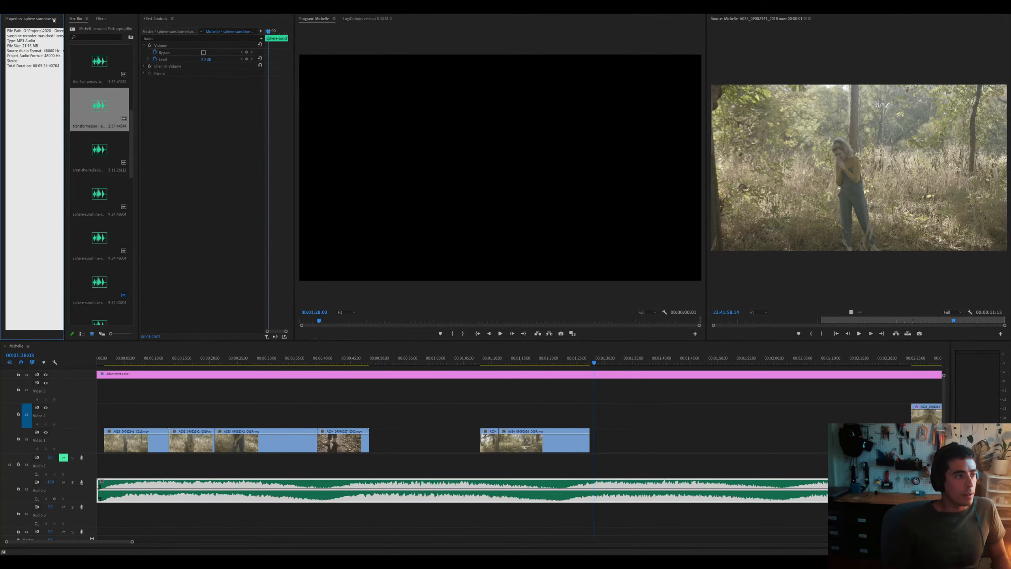
key("ctrl+w")
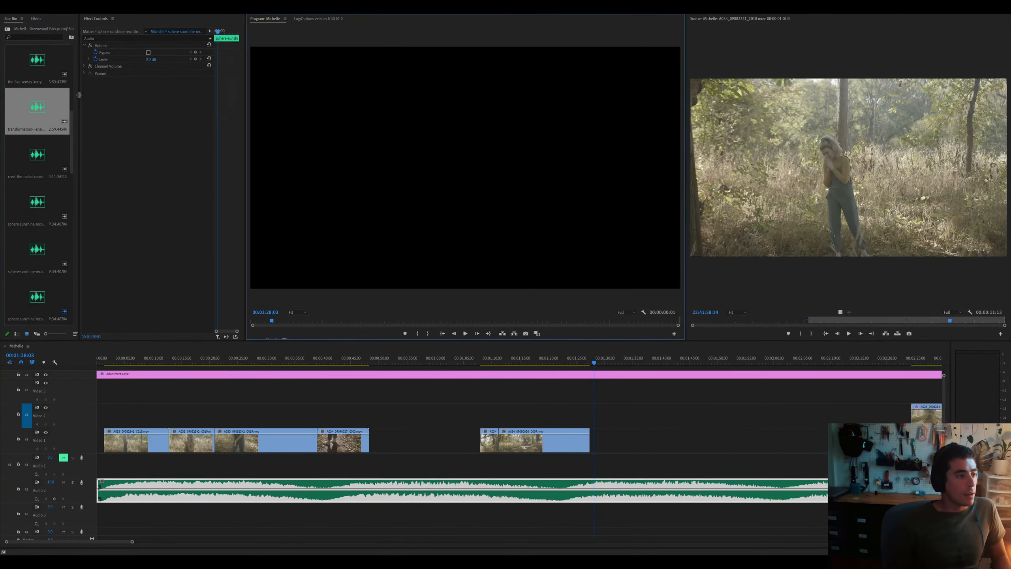
Widen the project bin to show three columns of audio files and play the sequence from its start
left_click_drag(79, 94, 201, 340)
key("Home")
key("space")
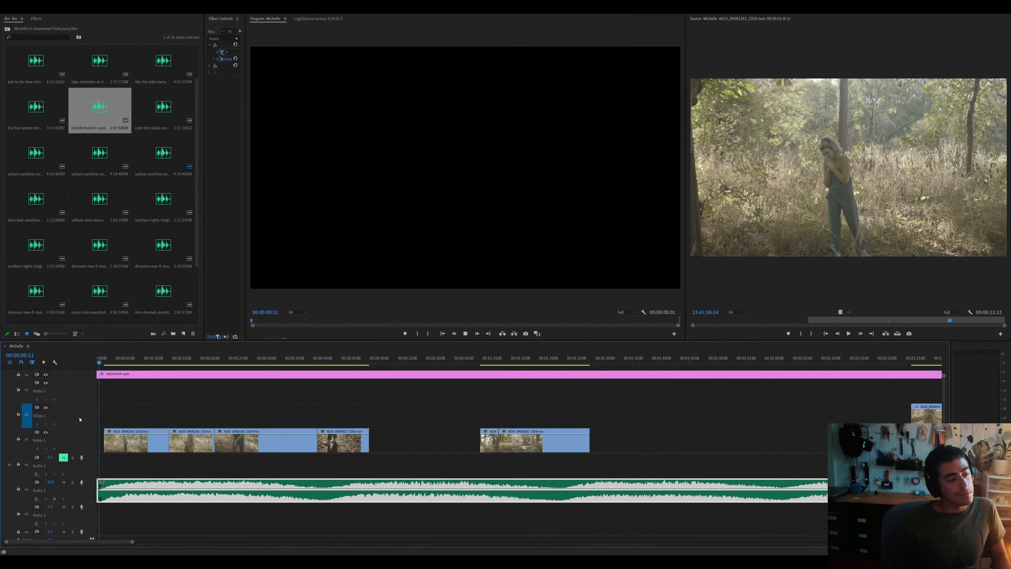
Import the "everything becomes" music track and place it at the start of Audio 2 over the existing music
double_click(67, 270)
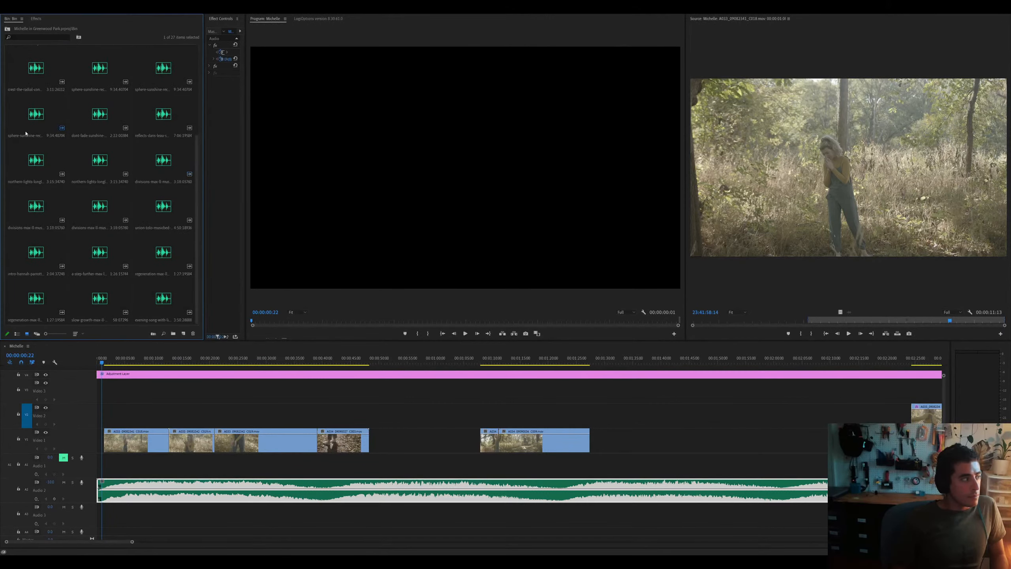
left_click(36, 126)
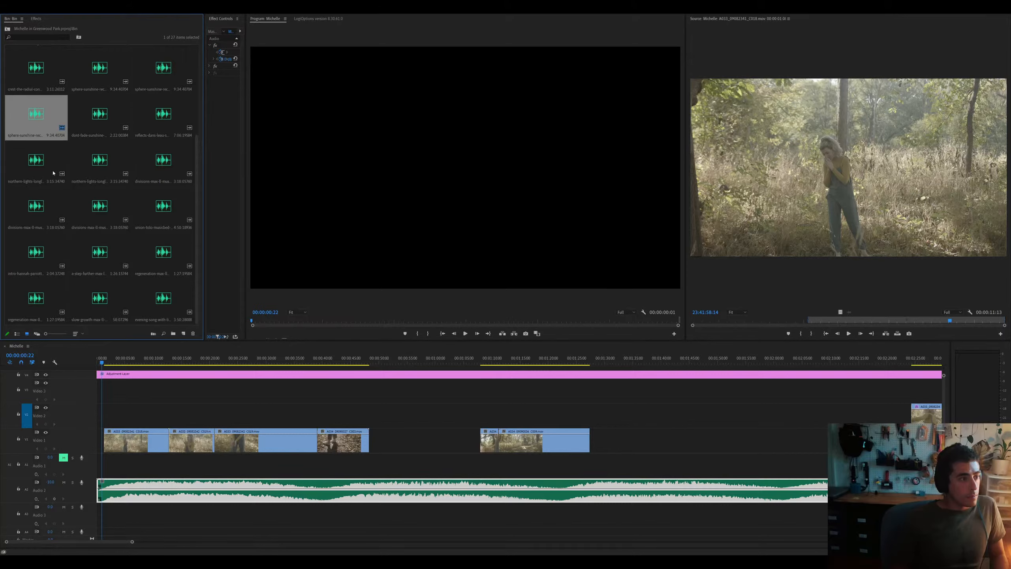
scroll(53, 173, "up", 2)
scroll(60, 188, "down", 2)
scroll(69, 202, "up", 3)
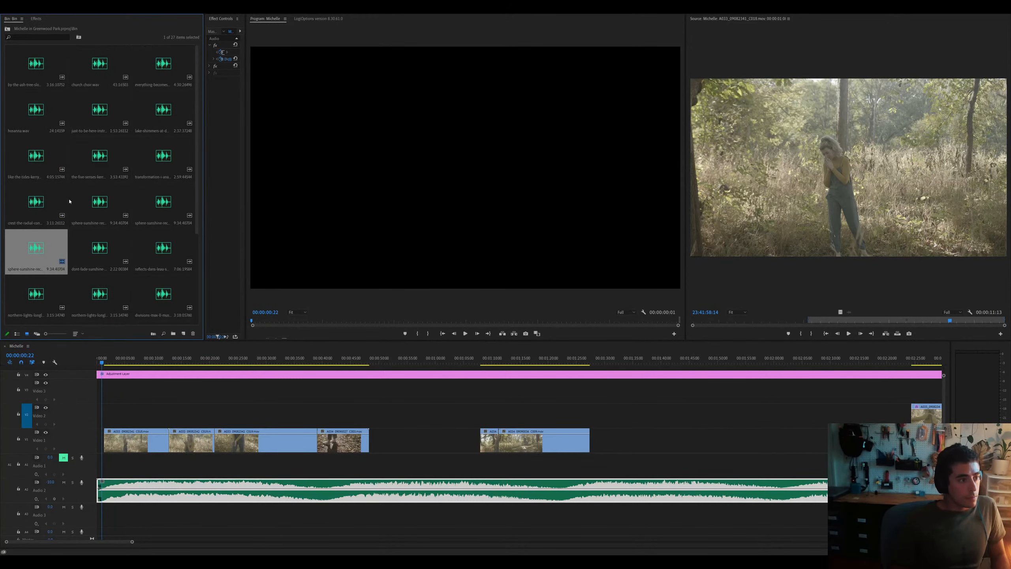
left_click_drag(164, 66, 140, 487)
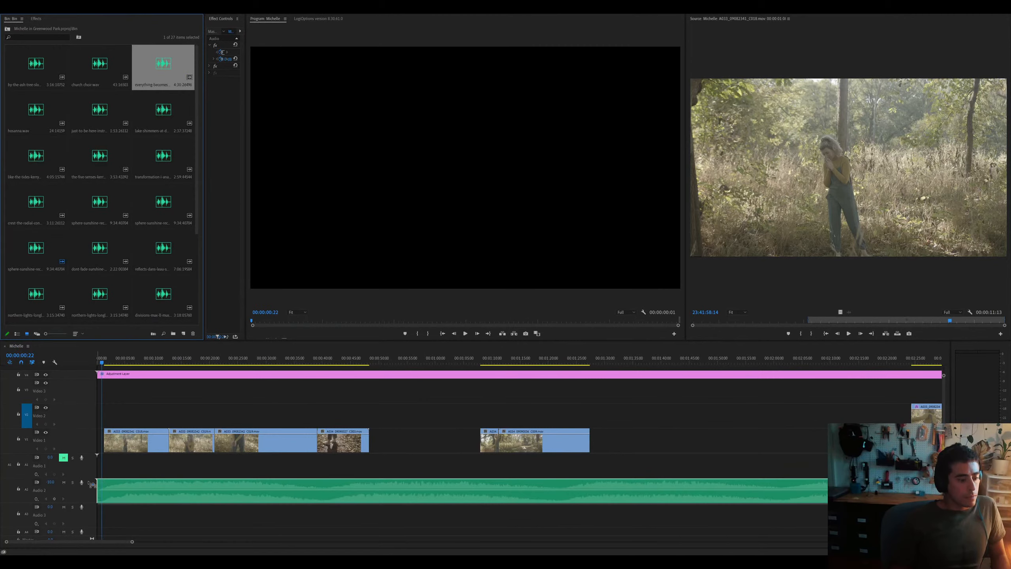
Play the sequence's opening against the music on Audio 2, delete that music clip, and undo the deletion
key("space")
key("=")
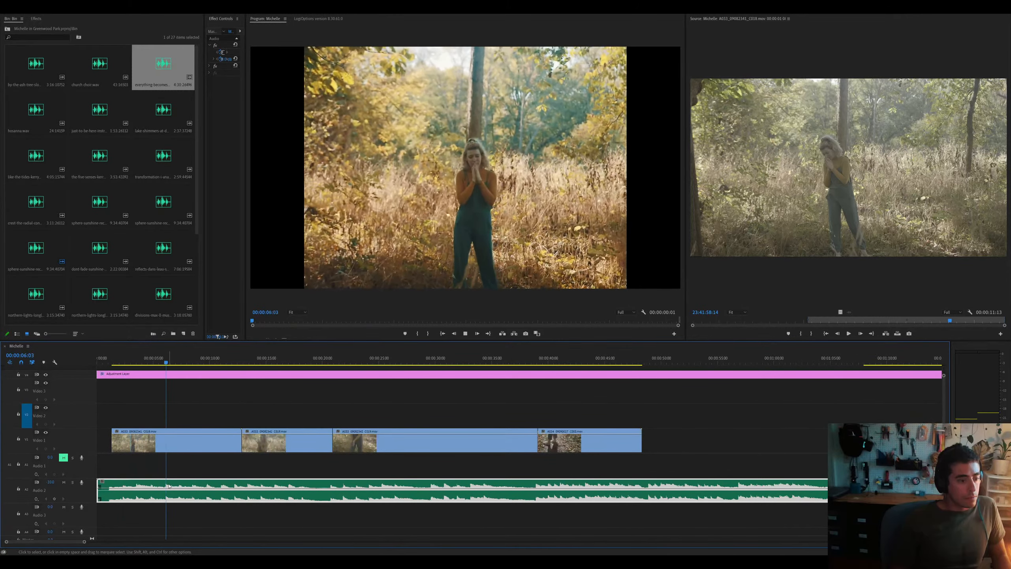
key("Delete")
key("ctrl+z")
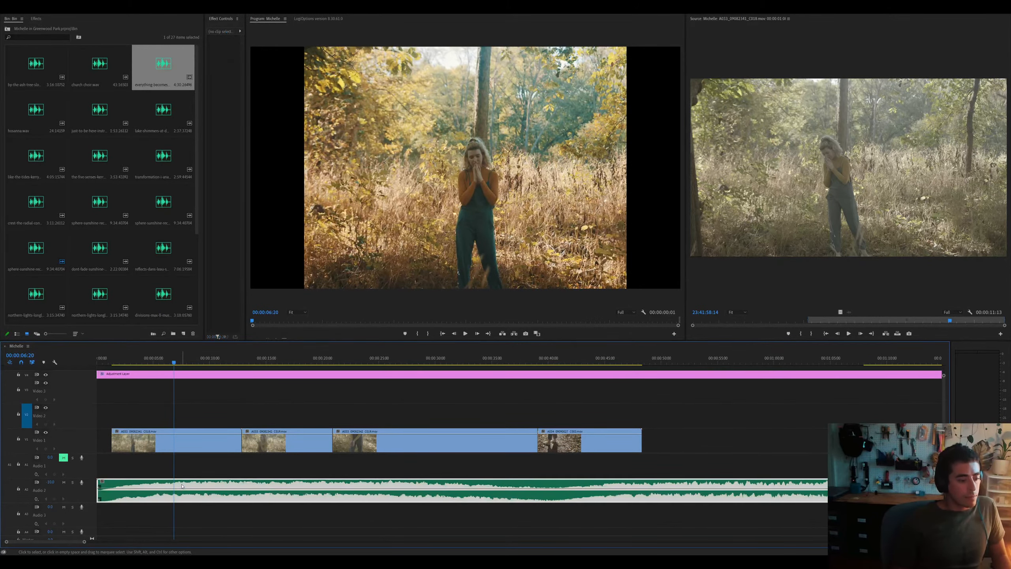
Import more music tracks into the bin and place them at the start of Audio 2 over the existing music
key("minus")
key("minus")
double_click(130, 255)
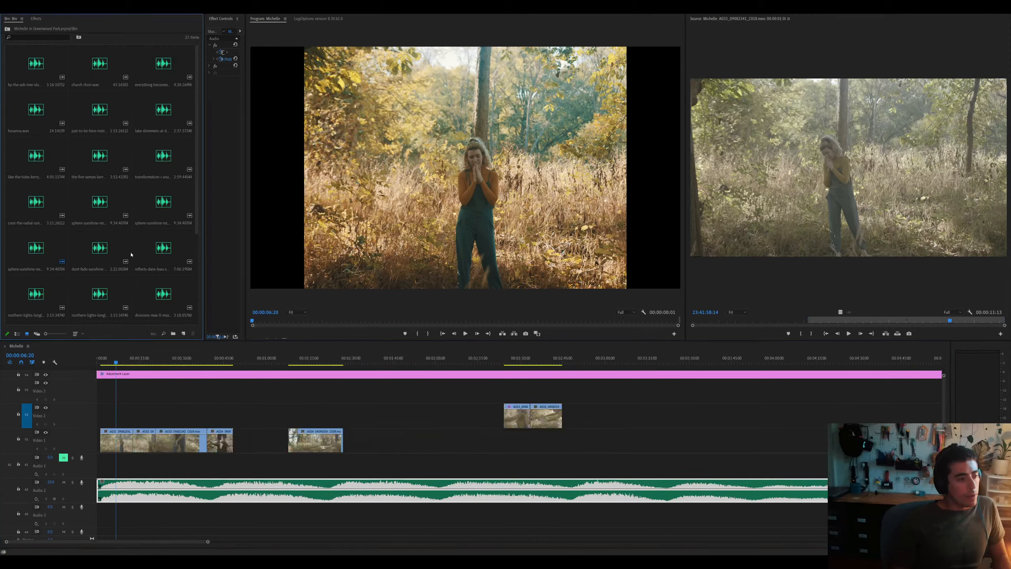
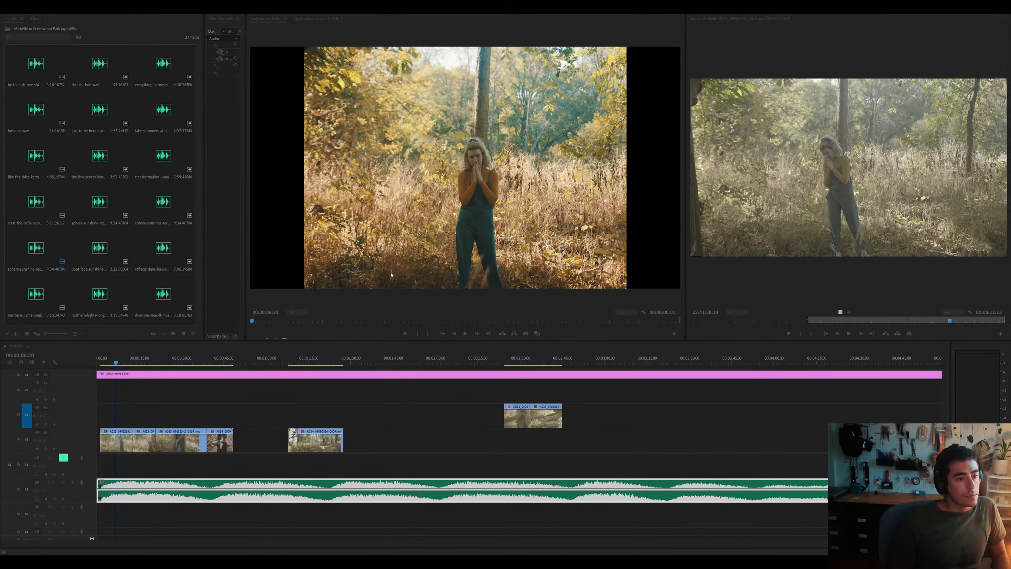
left_click_drag(98, 120, 99, 484)
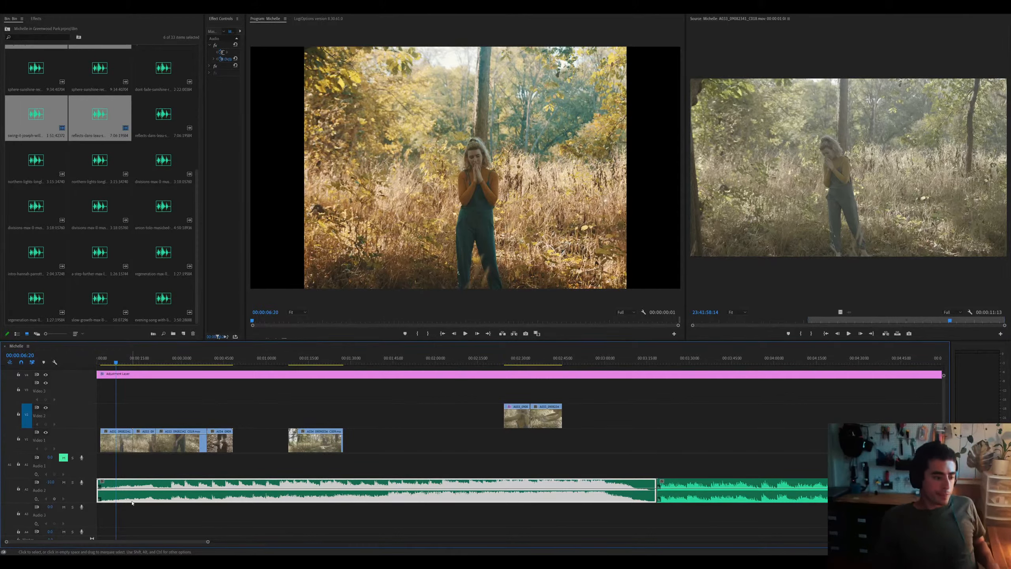
Audition the first imported music track, remove it from Audio 2, and play the beginning of the following track
key("space")
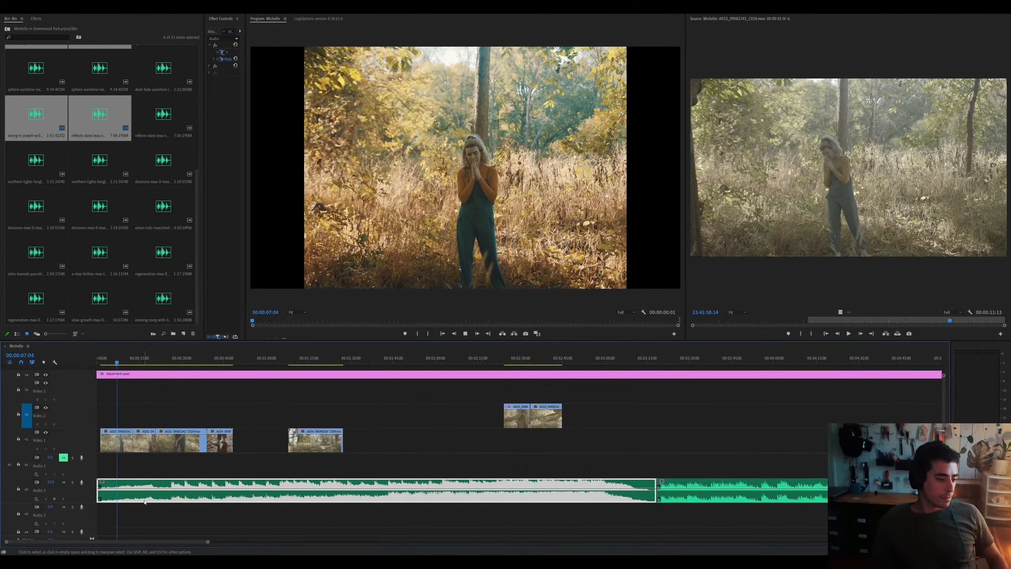
left_click(174, 361)
key("equal")
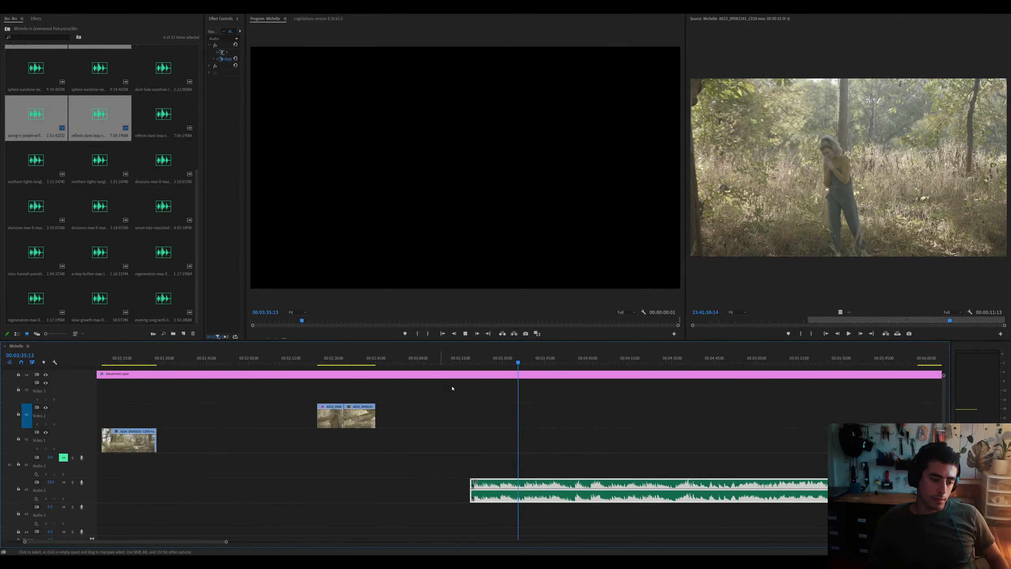
key("equal")
left_click(429, 358)
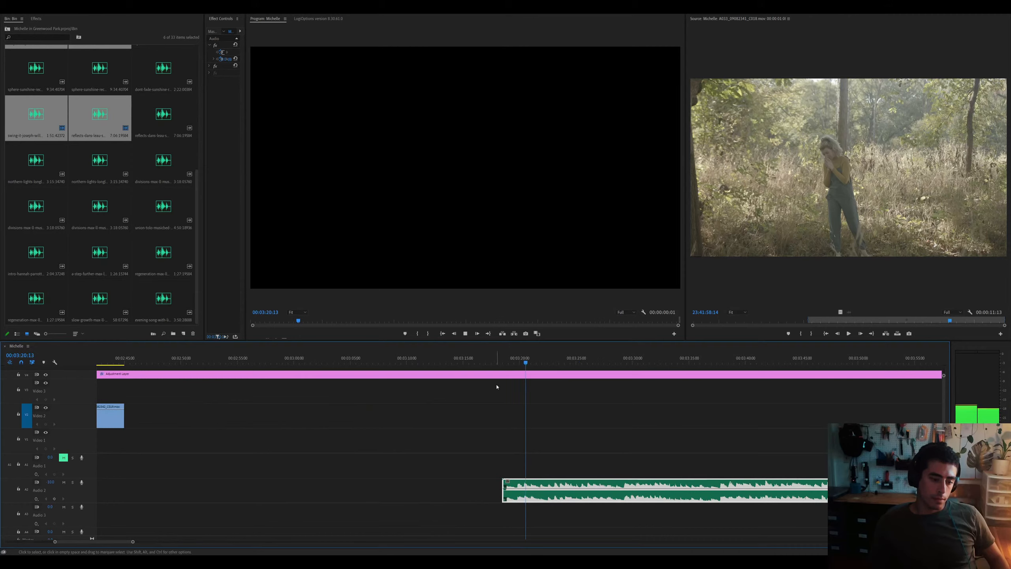
Move the reflects-dans-leau music clip to the start of Audio 2 and play the sequence with it
key("minus")
key("minus")
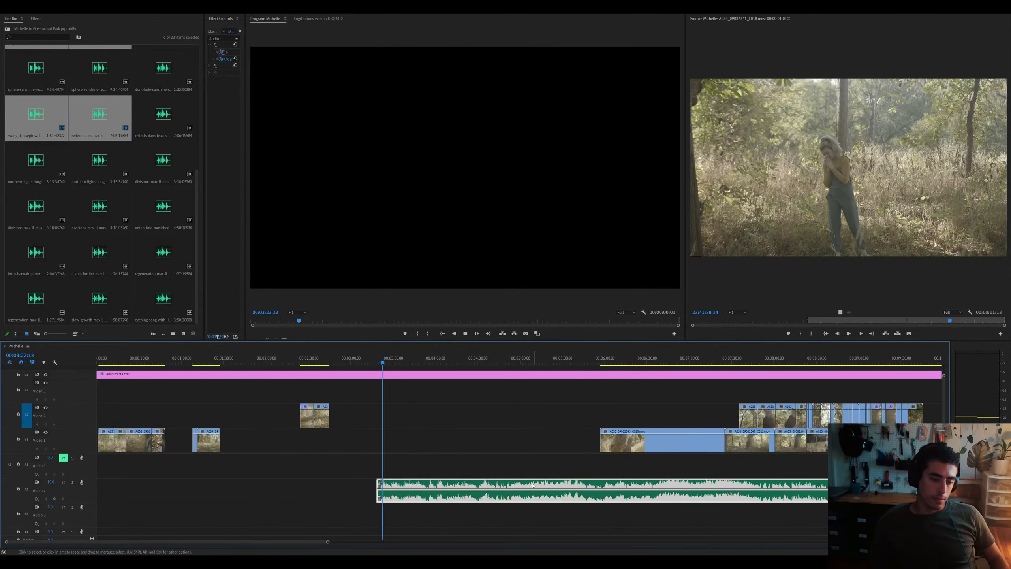
key("minus")
key("minus")
left_click_drag(187, 490, 116, 502)
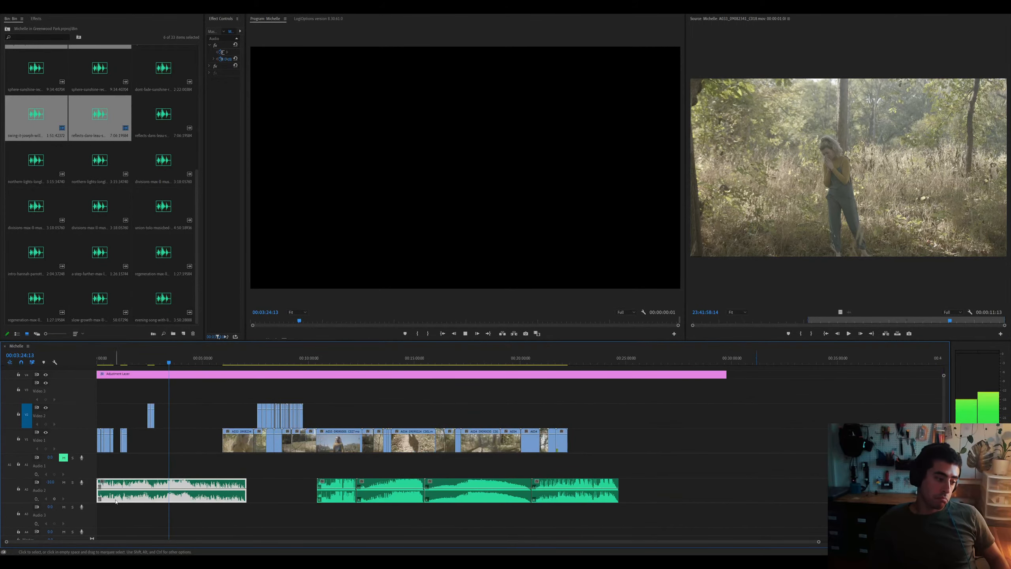
key("equal")
key("equal")
left_click(180, 359)
key("equal")
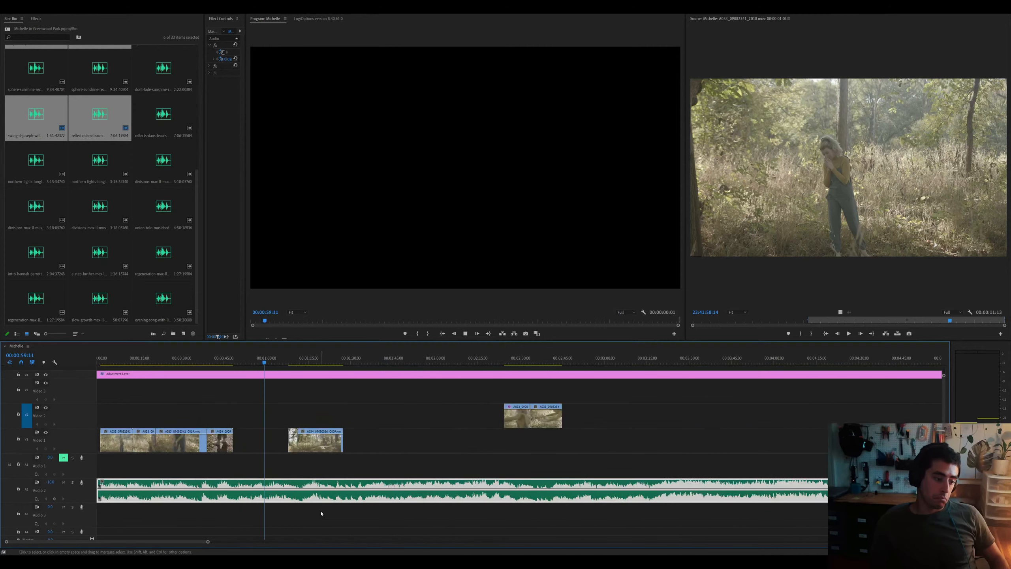
View the file properties of the reflects-dans-leau music clip, and close them
left_click_drag(1, 51, 168, 65)
left_click(259, 423)
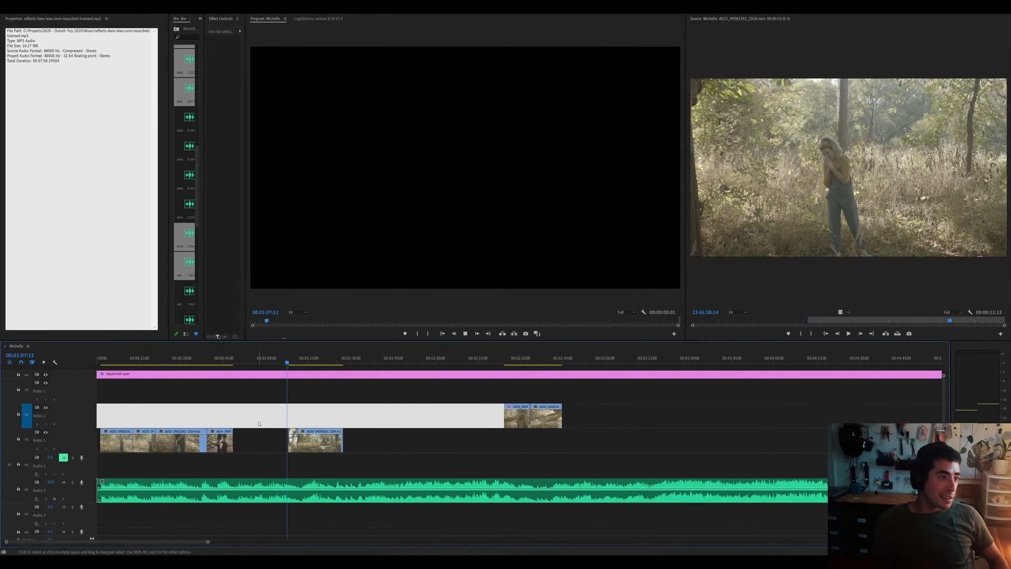
left_click(259, 434)
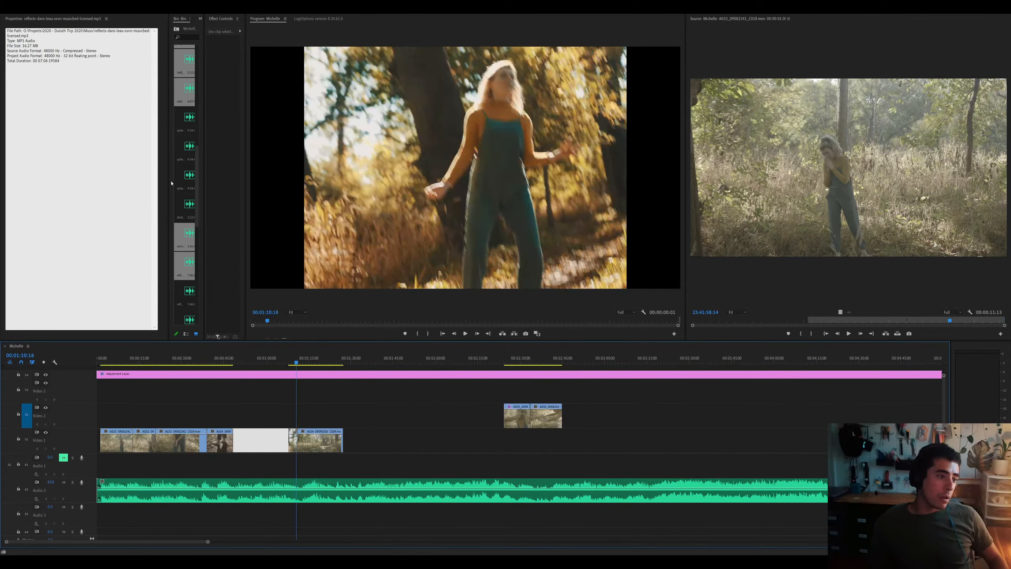
left_click_drag(168, 177, 64, 177)
left_click(30, 92)
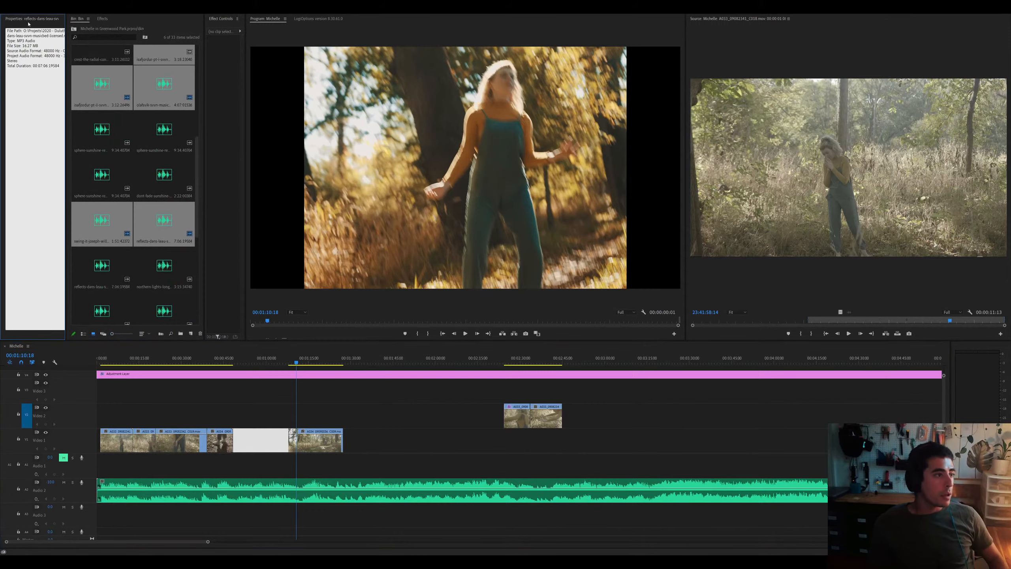
key("ctrl+w")
left_click(334, 424)
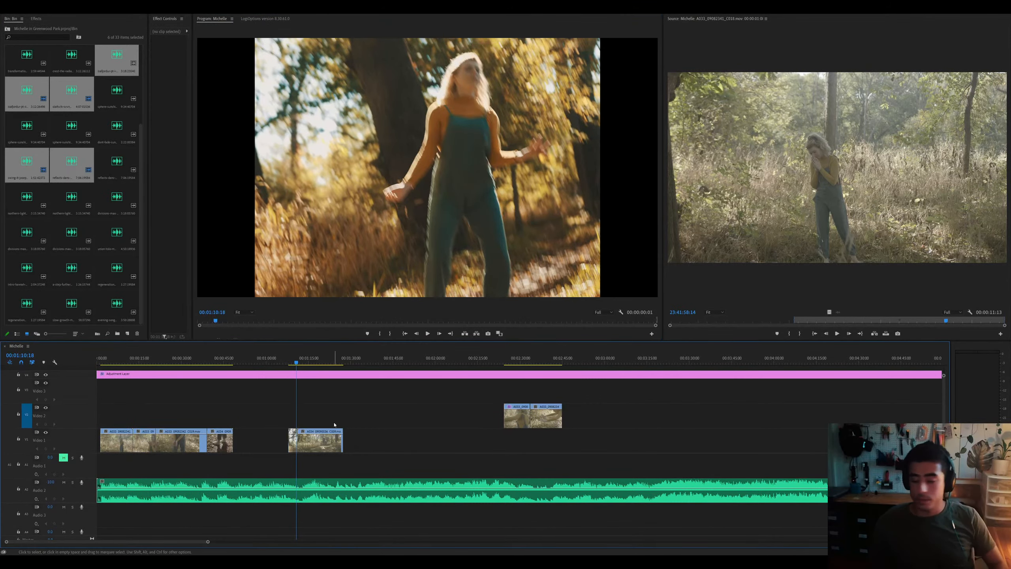
Check the clips around 00:02:31 and play the sequence's opening against the new music
left_click(540, 360)
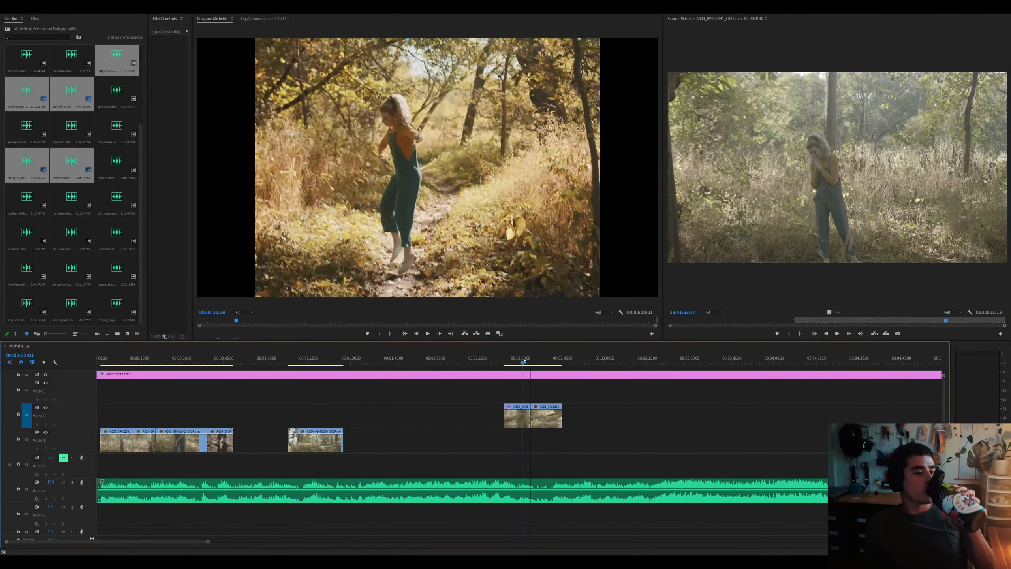
left_click(101, 360)
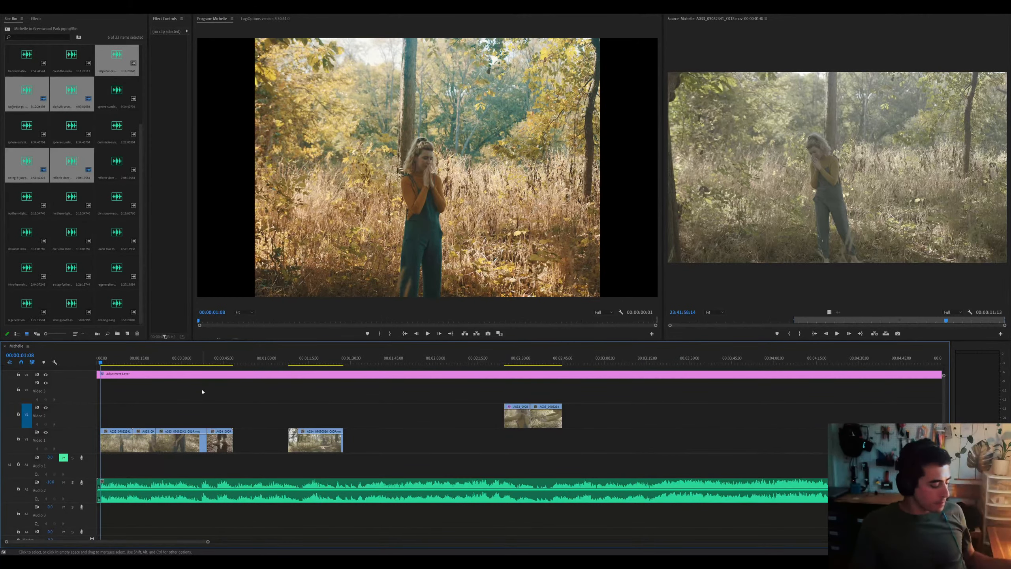
key("Right")
key("Right")
key("Right")
key("space")
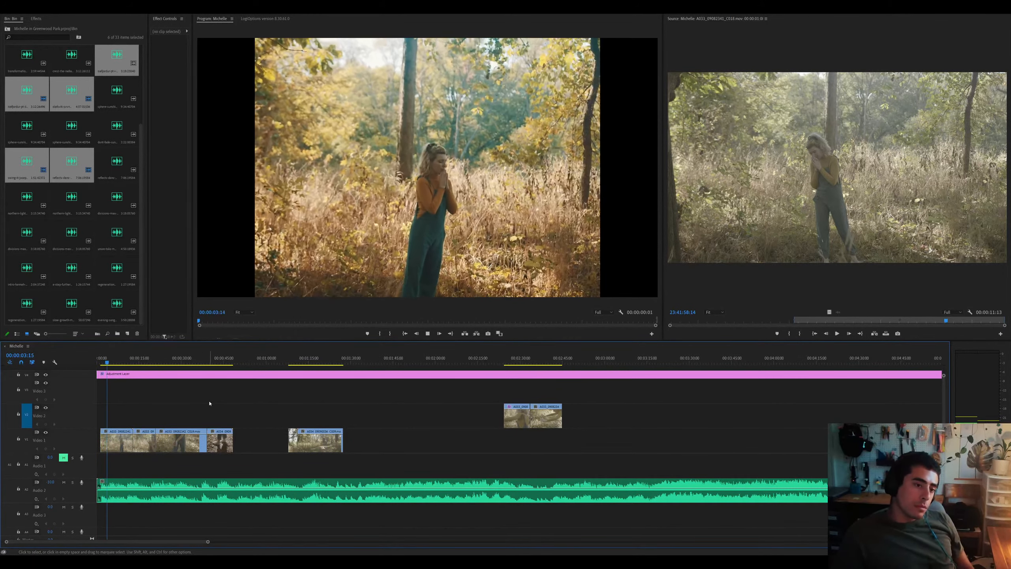
key("=")
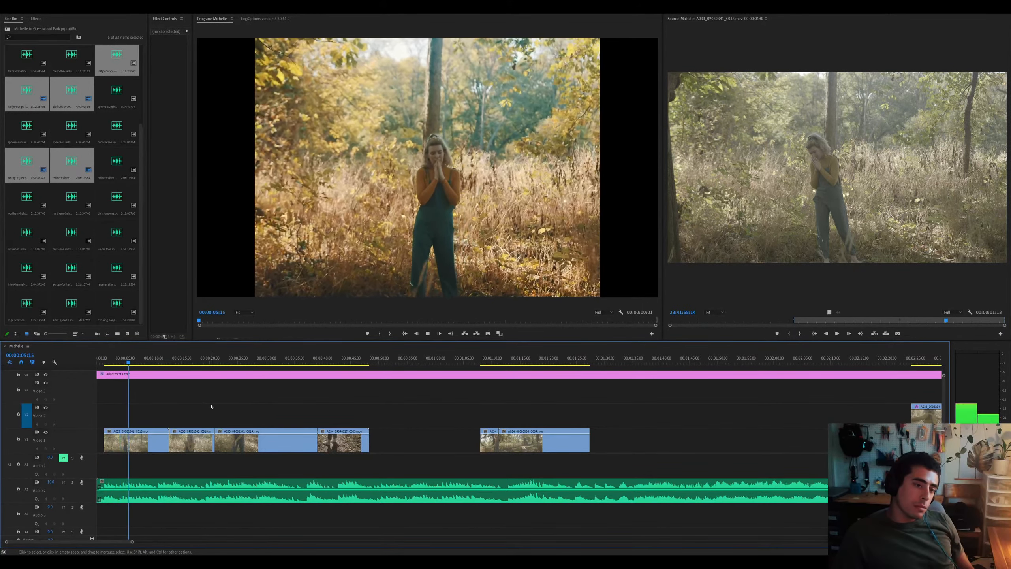
key("=")
key("=")
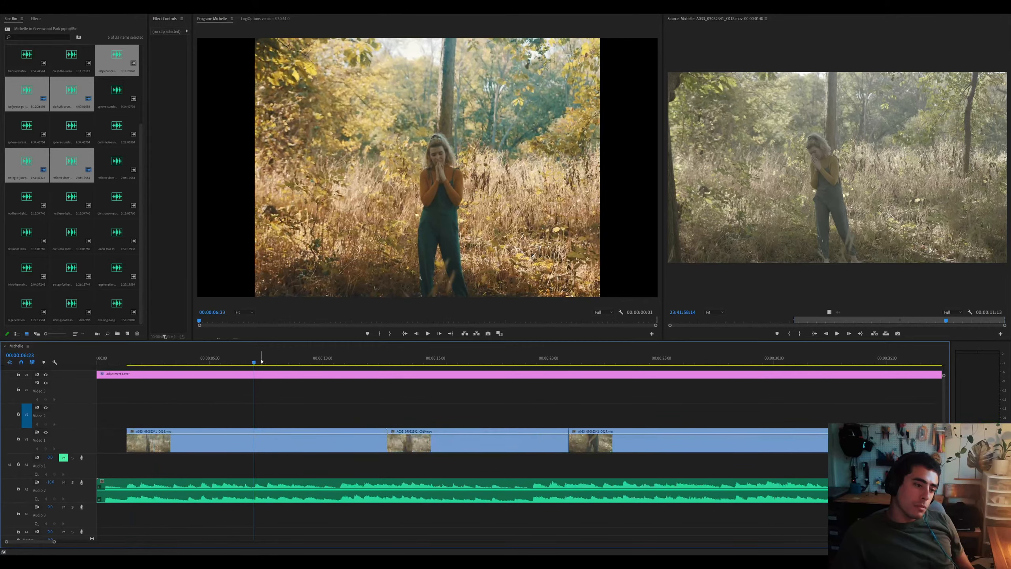
Trim the start of the first Video 1 clip to 00:00:05:09
left_click_drag(242, 362, 218, 360)
left_click(247, 442)
key("q")
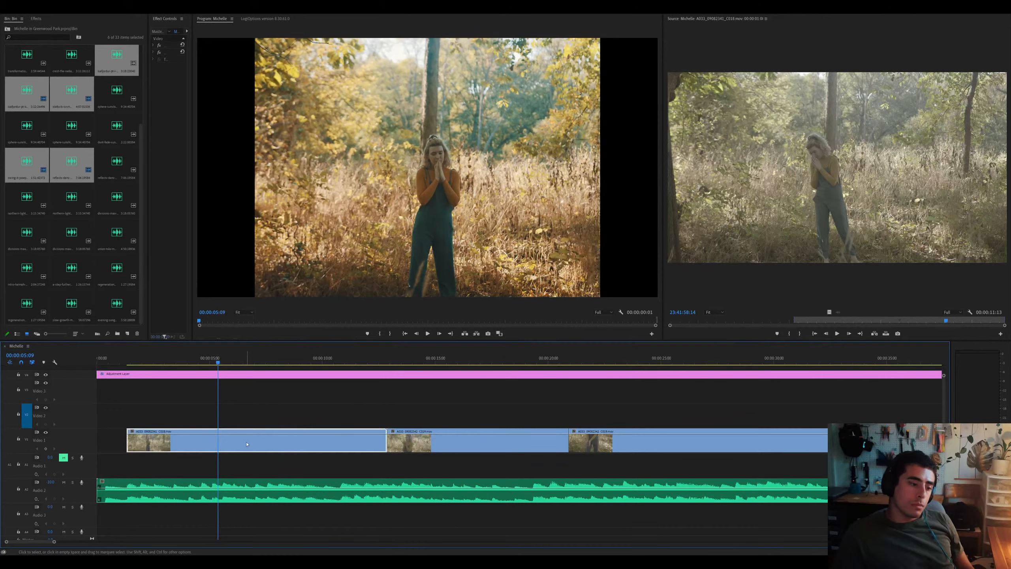
Try the trimmed clip closer to the sequence start, play it there, and move it back against the second clip
left_click_drag(246, 442, 152, 447)
left_click_drag(149, 360, 57, 365)
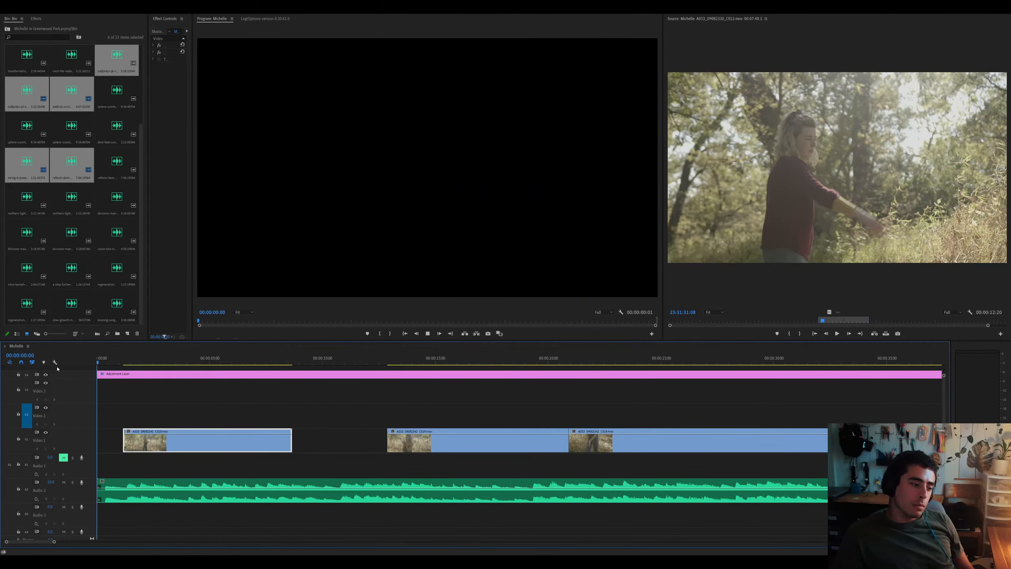
key("space")
key("=")
key("=")
left_click_drag(224, 441, 257, 445)
key("minus")
key("minus")
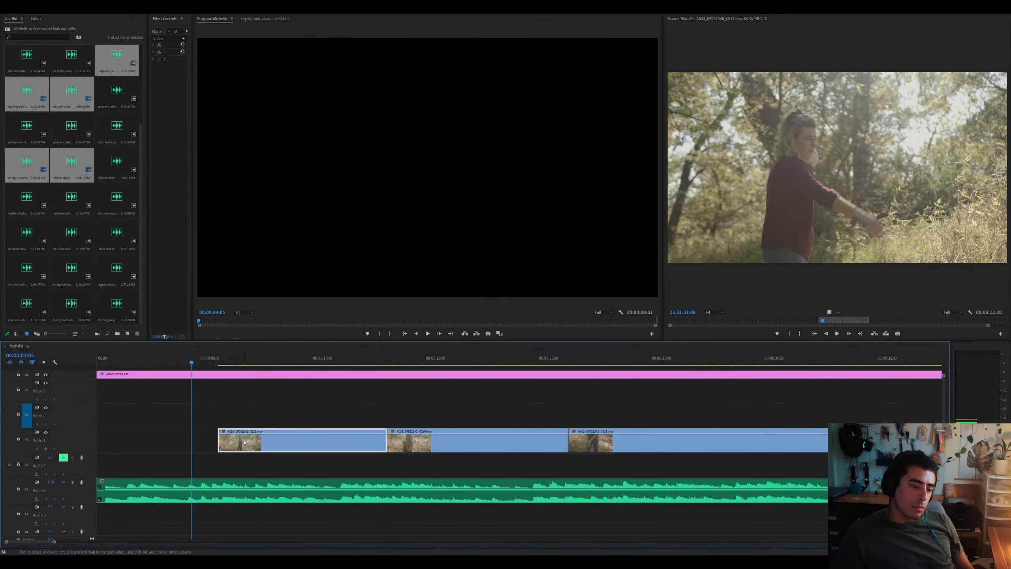
Open the RAW footage bin, try the tree canopy clip at the start of Video 2, and remove it
key("shift+1")
scroll(127, 236, "down", 6)
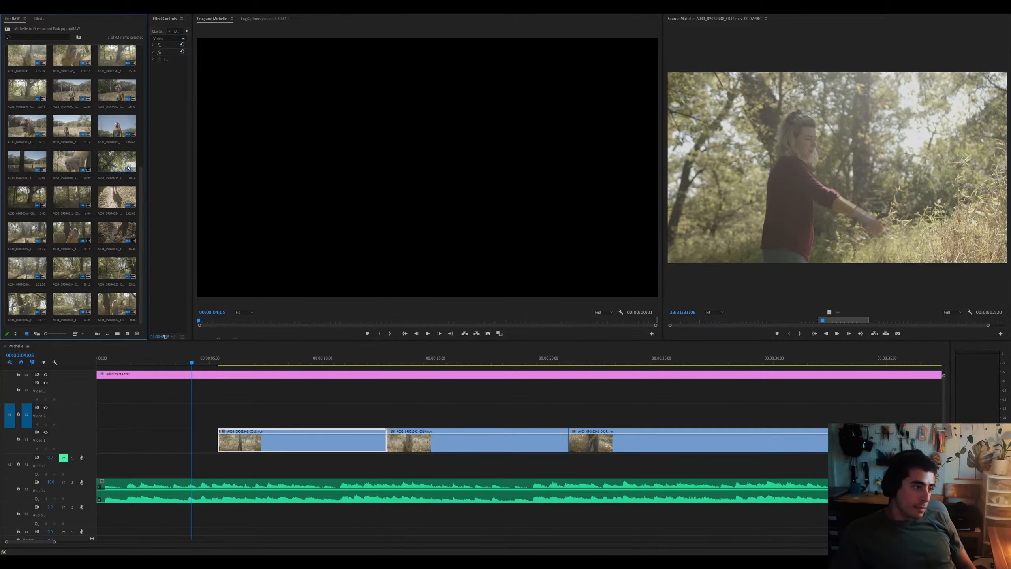
left_click_drag(117, 167, 120, 418)
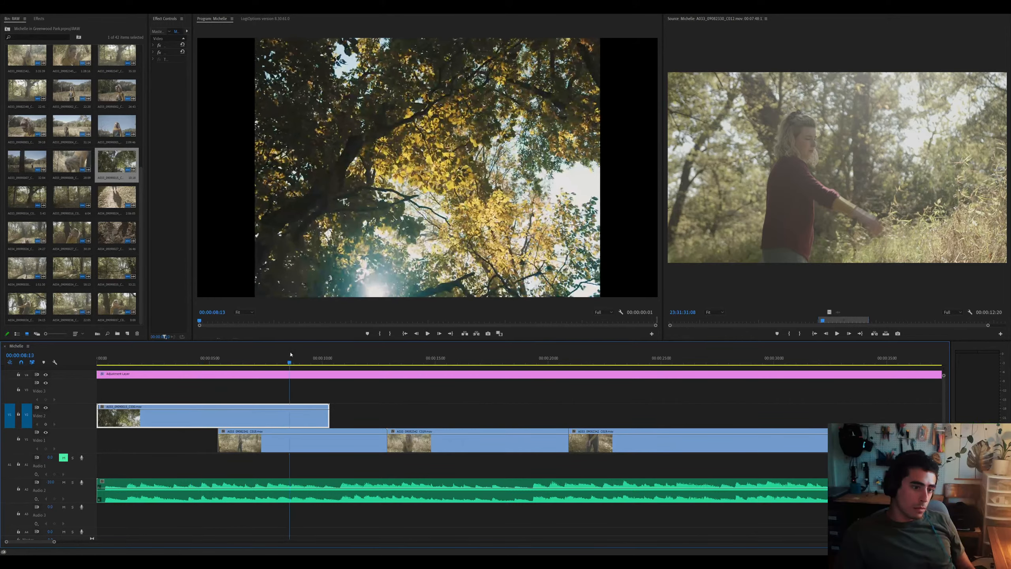
key("Delete")
Try two other woodland clips at the start of Video 2, one after the other, and remove each
left_click_drag(40, 202, 122, 415)
left_click_drag(160, 362, 173, 356)
key("ctrl+z")
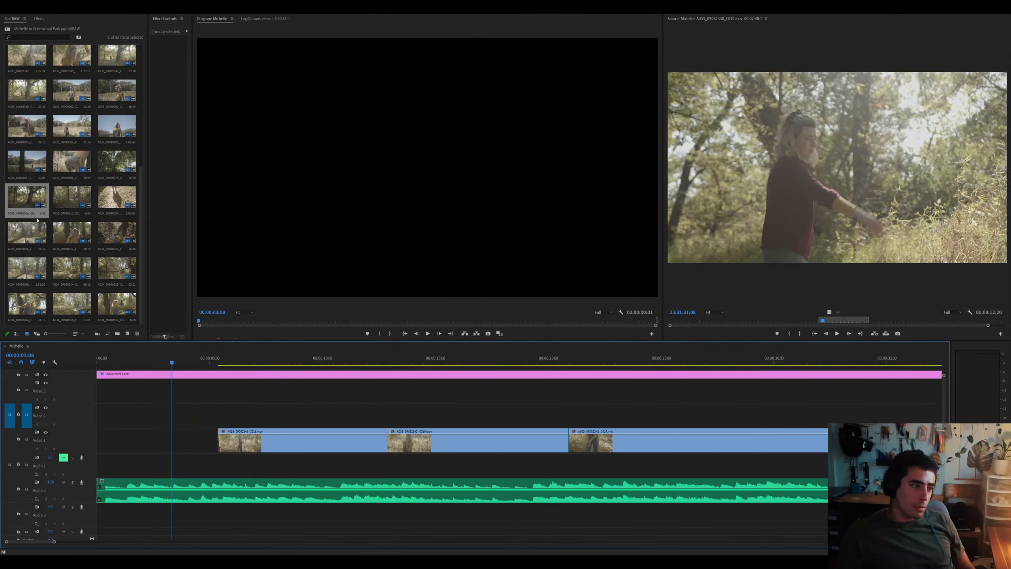
left_click_drag(74, 199, 146, 414)
left_click(202, 416)
key("Delete")
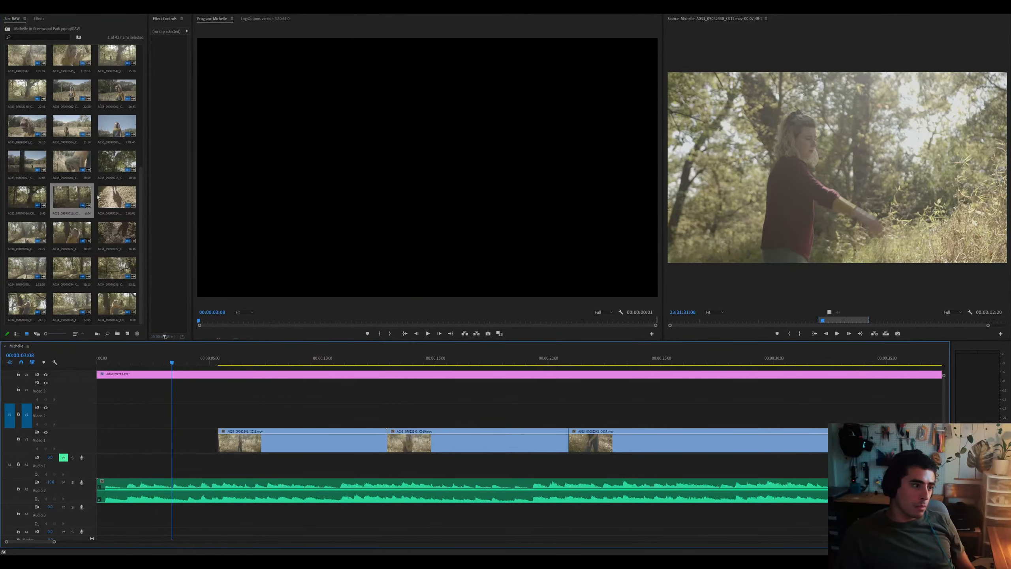
Place the tree canopy clip at the start of Video 2 again and cut it down to about 7 seconds
left_click_drag(119, 168, 119, 409)
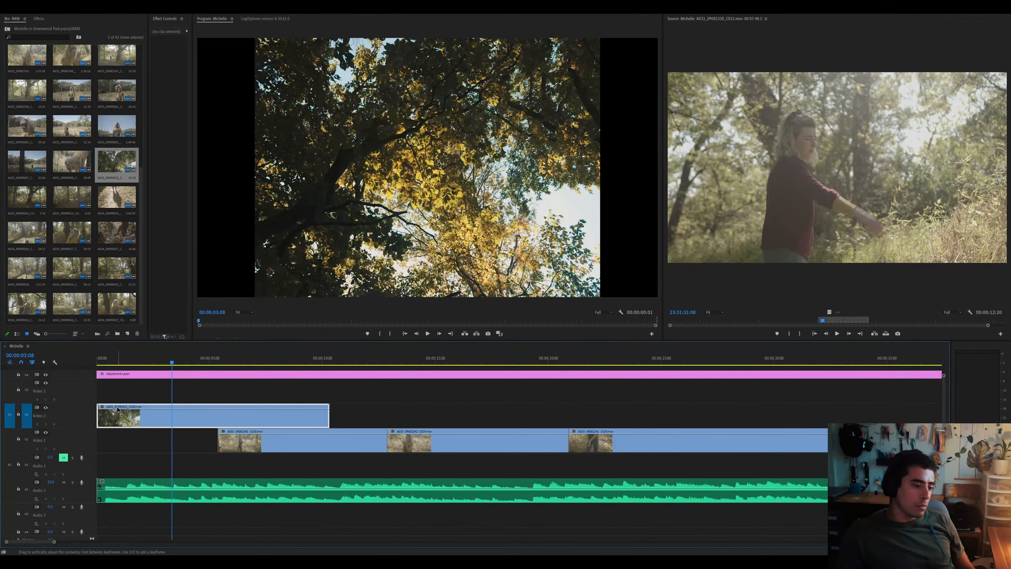
key("space")
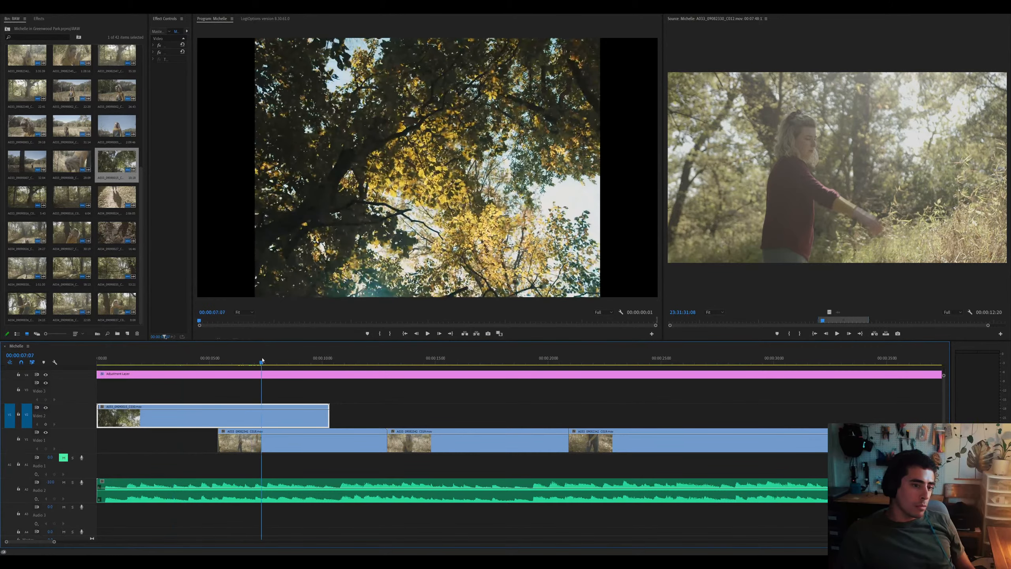
key("ctrl+k")
key("Delete")
left_click_drag(275, 425, 112, 417)
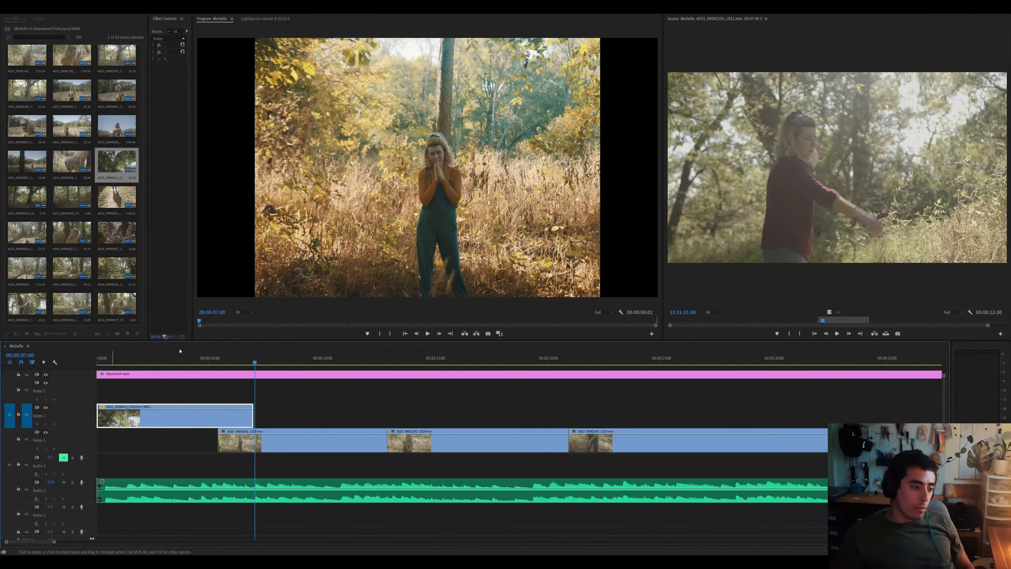
Play the opening and cut off the tree canopy clip's end at about 00:00:06:06
key("Home")
key("space")
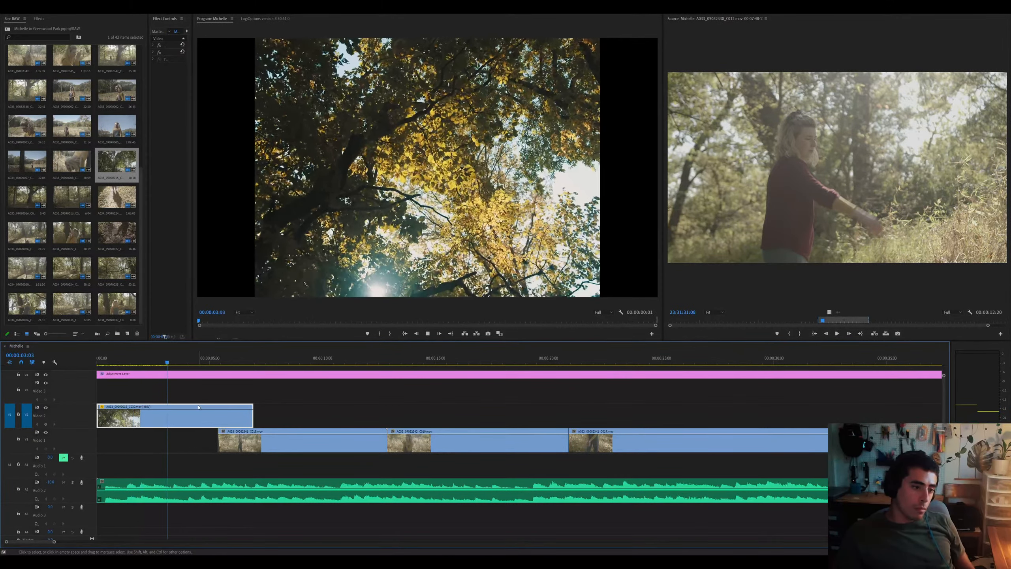
left_click_drag(168, 362, 239, 364)
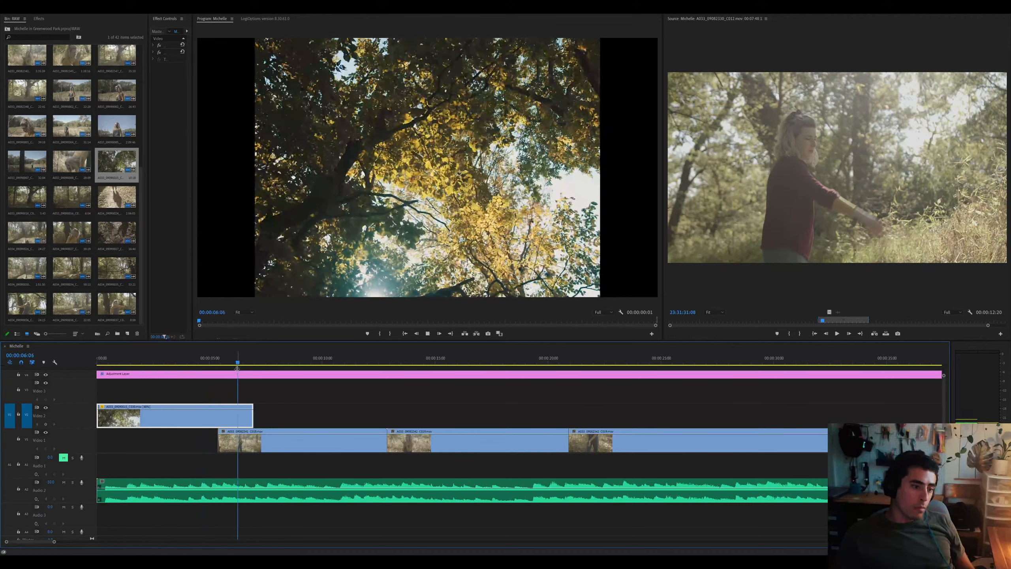
key("ctrl+k")
left_click(247, 416)
key("Delete")
key("space")
Play the overlap with the first Video 1 clip and delete the tree canopy clip from Video 2
left_click(220, 361)
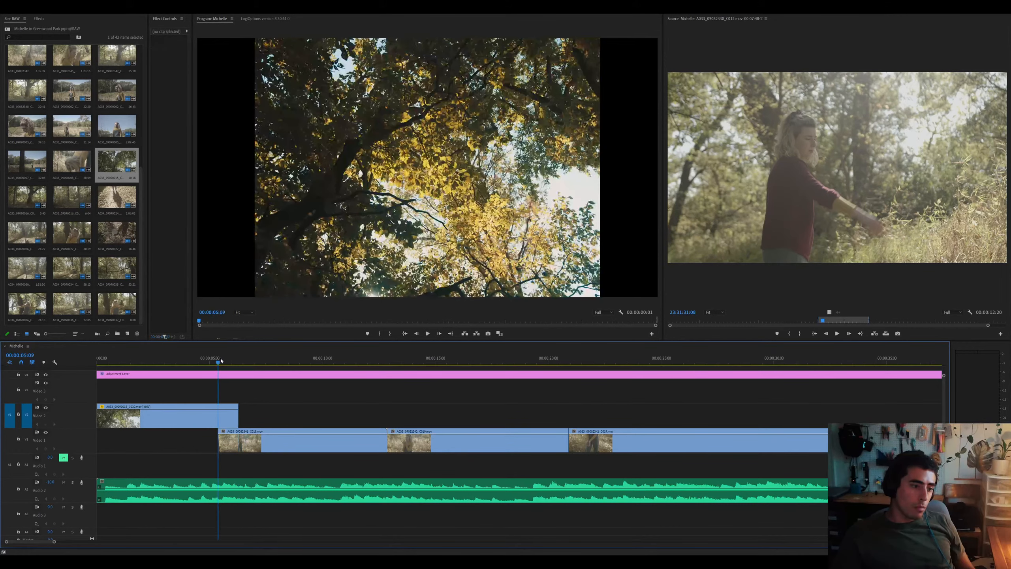
key("space")
key("space")
left_click(215, 411)
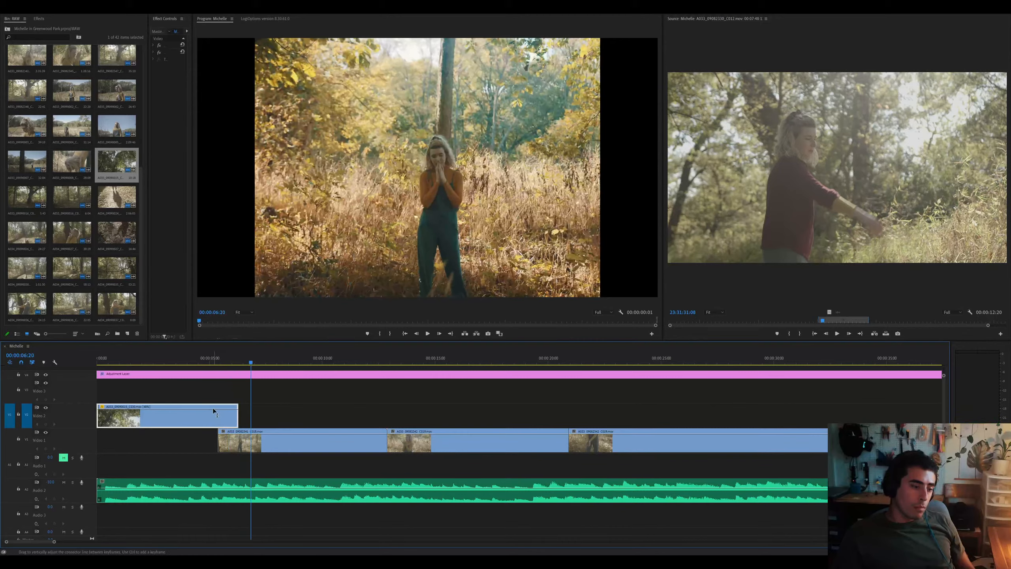
key("Delete")
Reveal the source of the first Video 1 clip in the RAW footage bin
left_click(227, 441)
key("f")
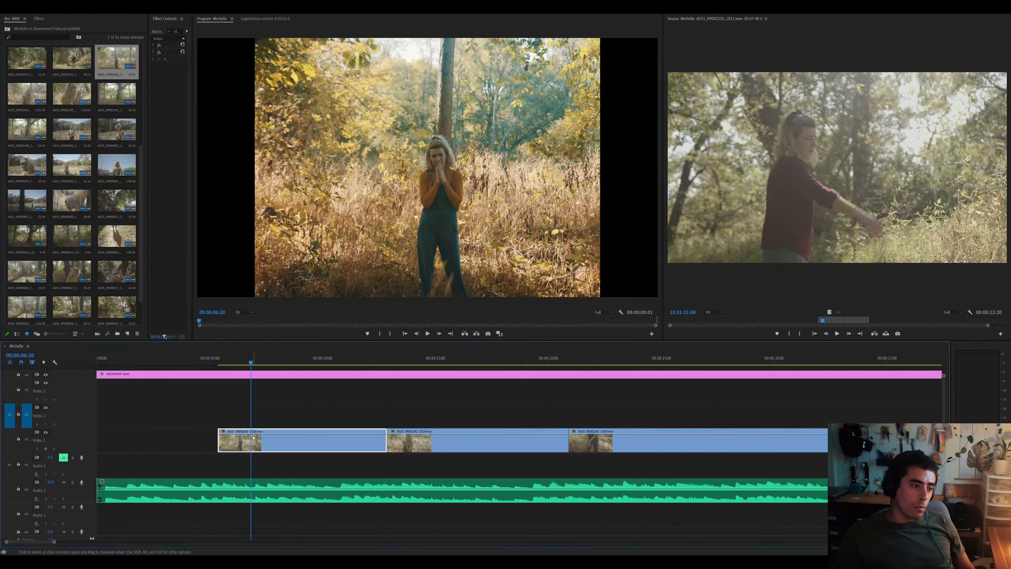
Place the clasped-hands close-up from the RAW footage bin on Video 2, cut to about 3 seconds and ending where the second Video 1 clip starts
left_click_drag(800, 317, 669, 318)
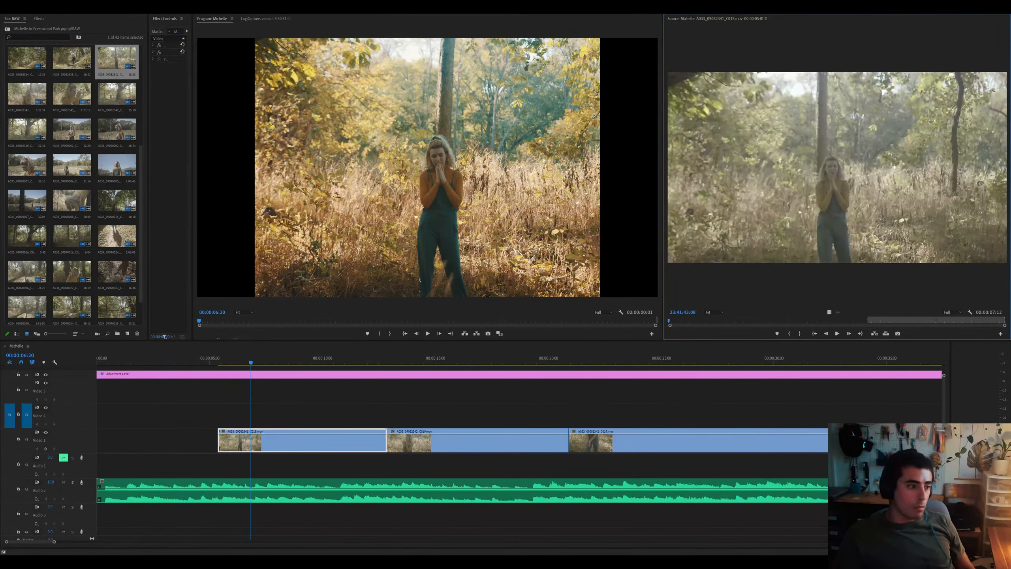
scroll(39, 136, "up", 1)
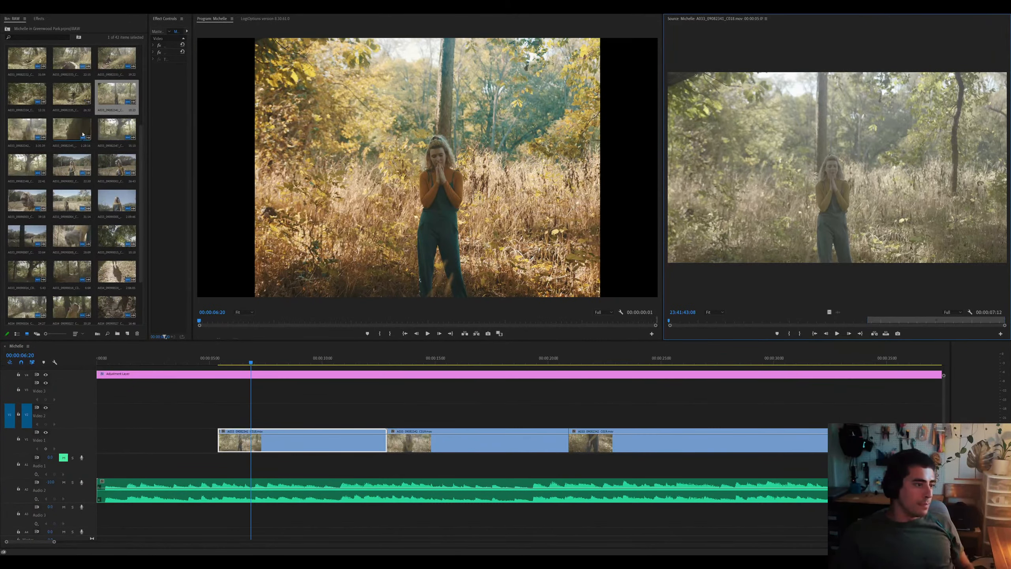
left_click_drag(56, 135, 356, 422)
key("ctrl+k")
key("ctrl+c")
key("ctrl+z")
key("ctrl+z")
left_click(180, 361)
key("ctrl+v")
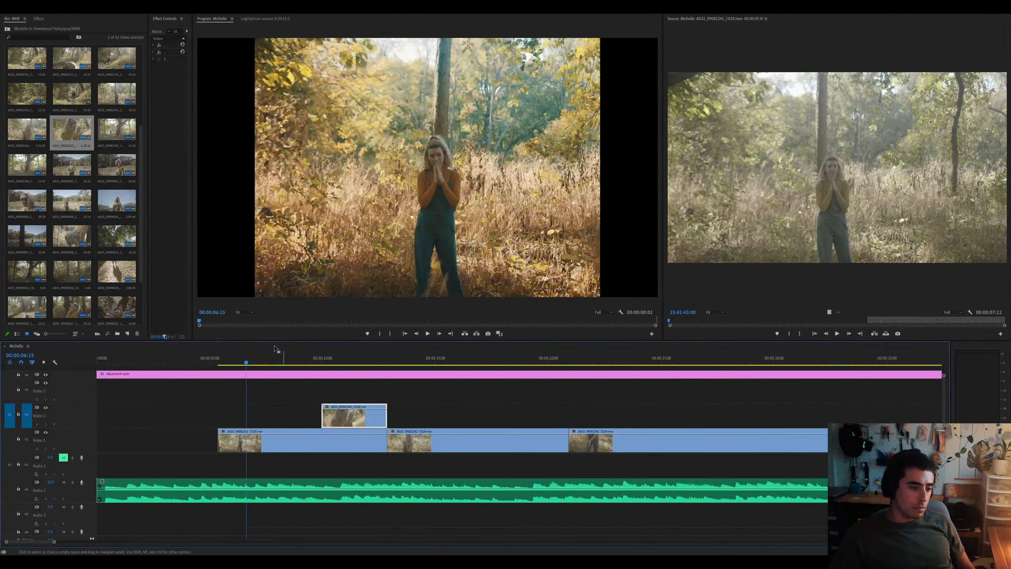
Move the first Video 1 clip to just after the sequence start and place the Video 2 close-up directly after it
key("space")
left_click_drag(306, 444, 133, 449)
key("space")
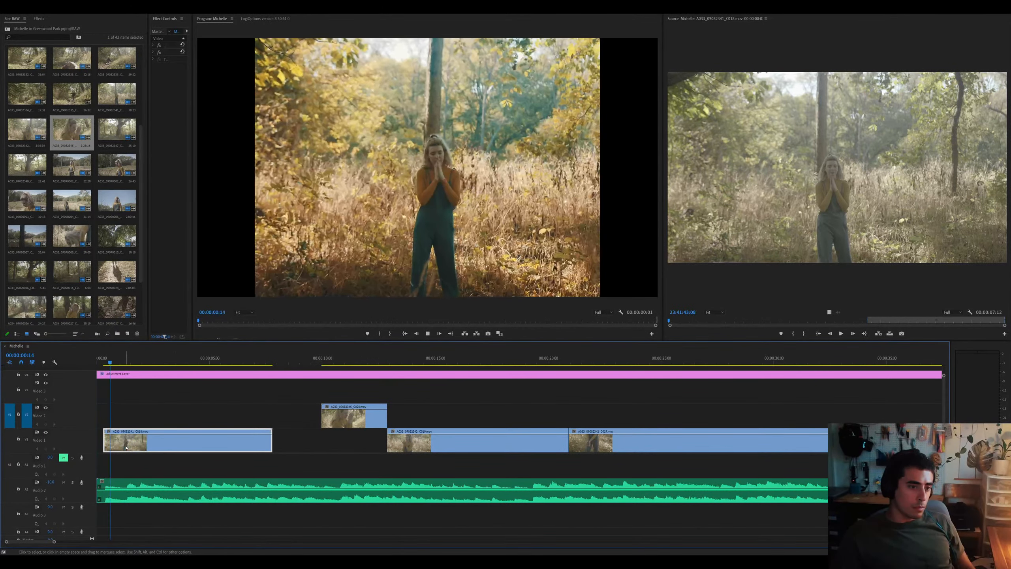
left_click_drag(348, 421, 299, 421)
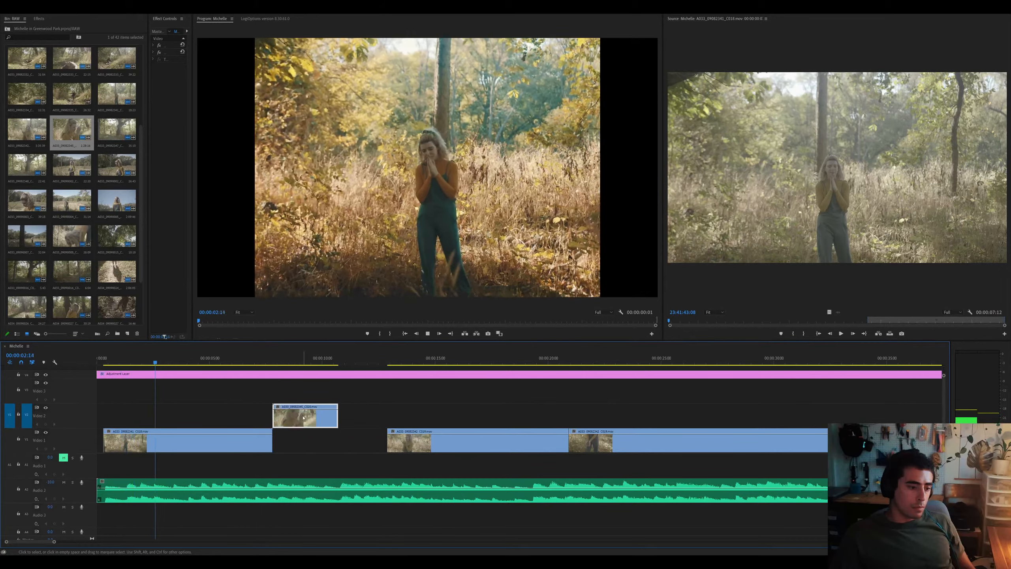
Cut the close-up at 00:00:09:03, remove its opening part, and fill the gap between the first two Video 1 clips with the rest
left_click(260, 359)
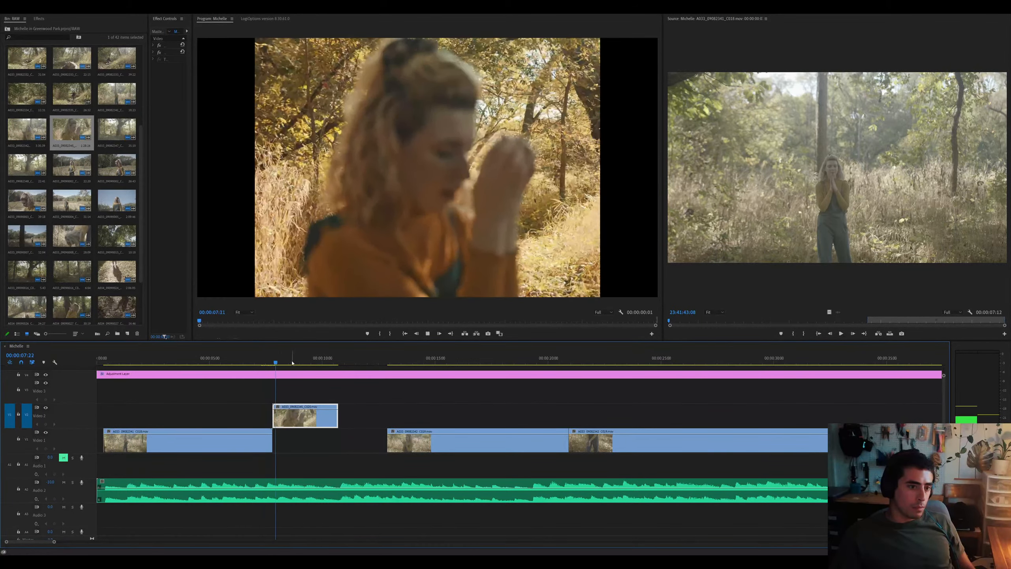
key("space")
key("space")
key("ctrl+k")
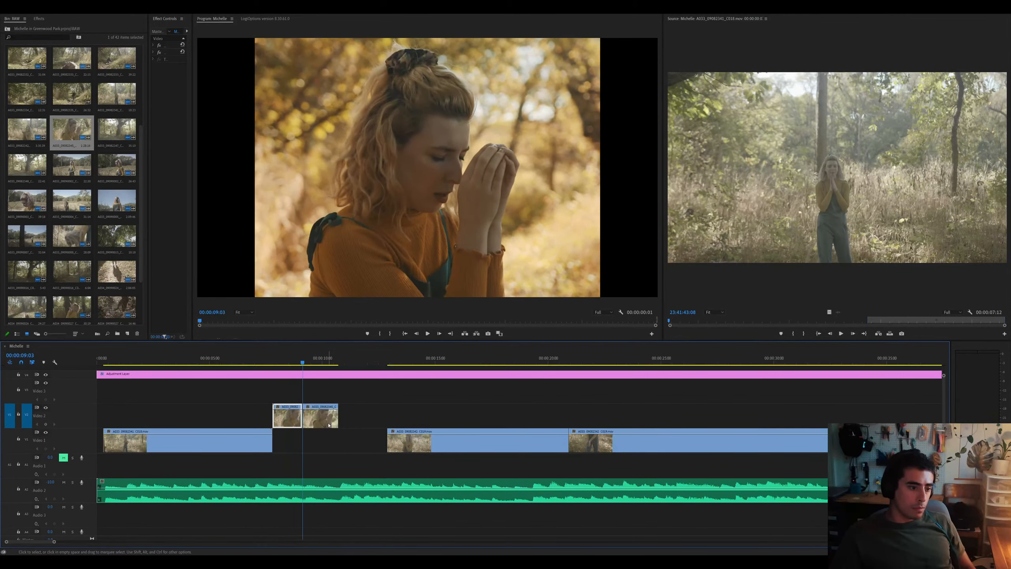
key("Delete")
left_click_drag(323, 423, 392, 420)
Play the close-up and its transition into the second Video 1 clip to check the movement and music timing
key("=")
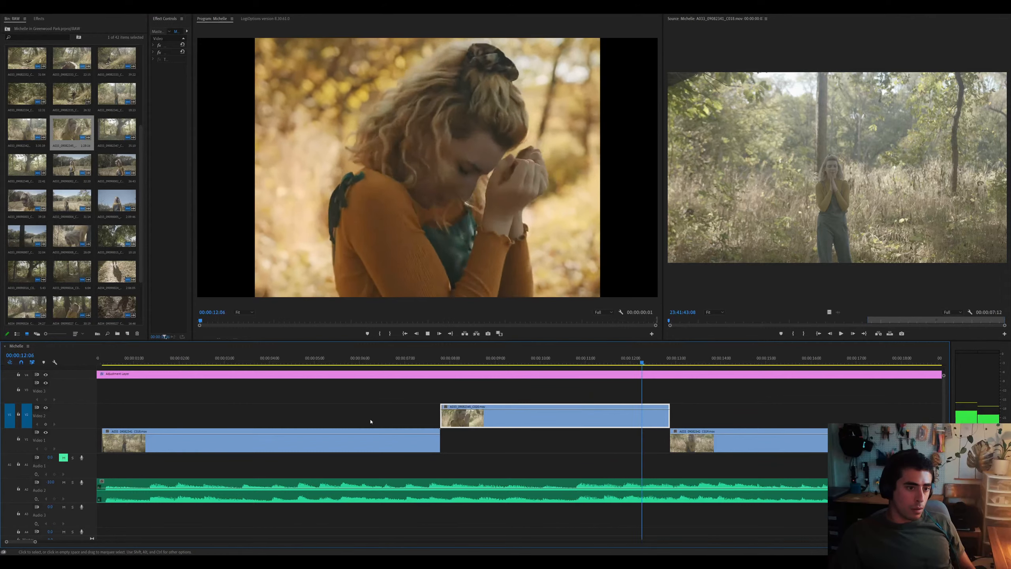
key("space")
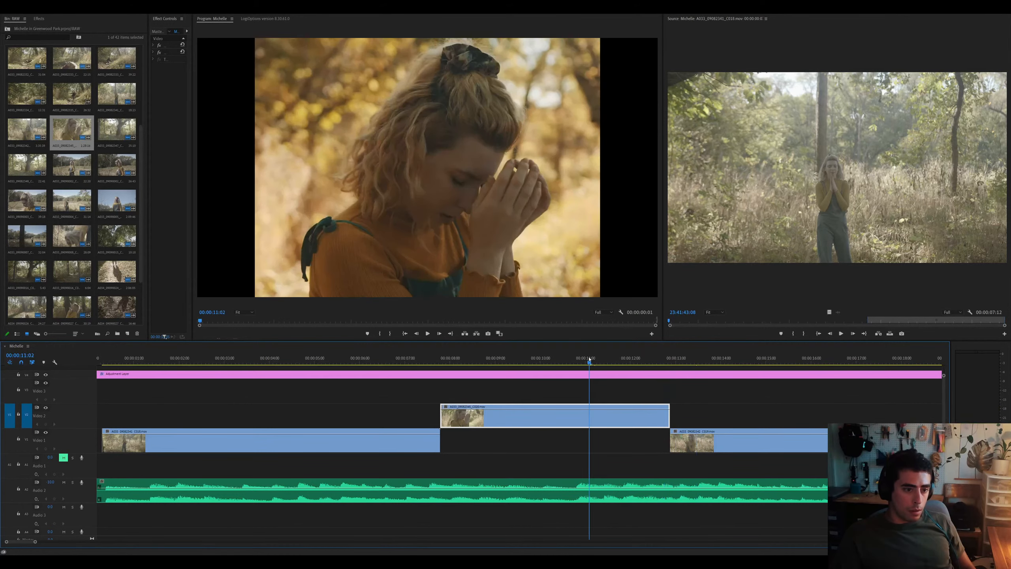
key("space")
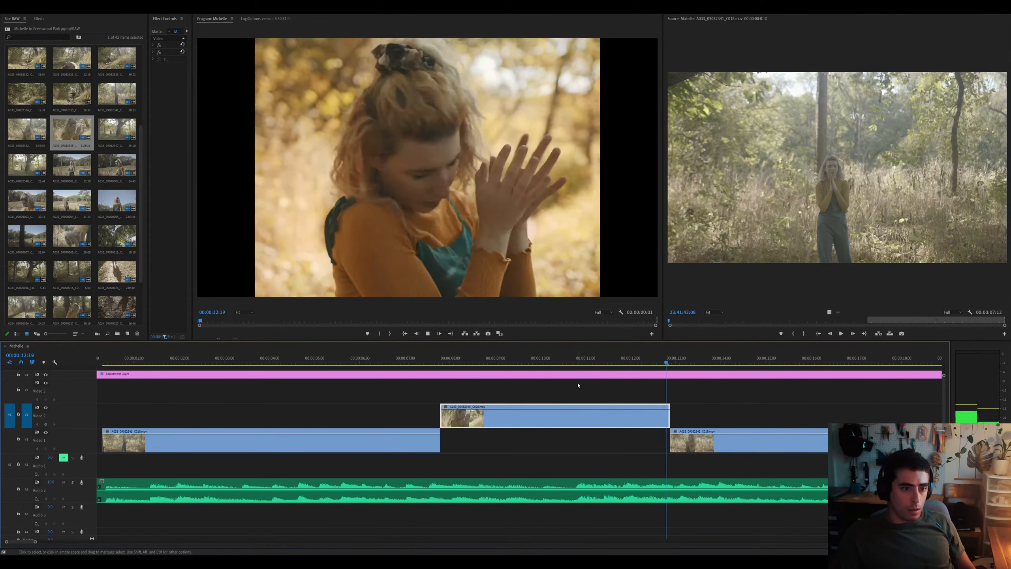
key("minus")
left_click(639, 447)
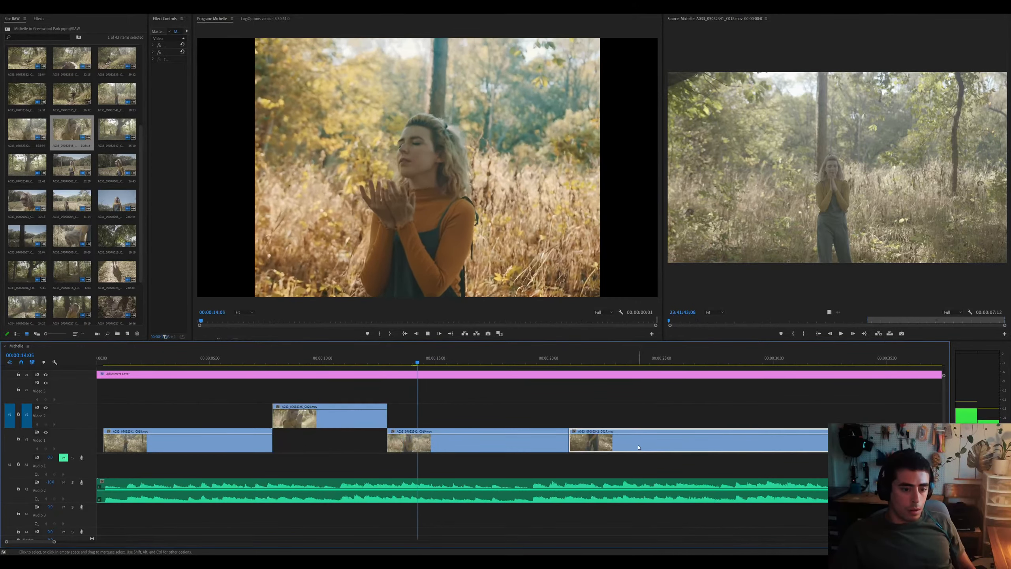
left_click(554, 438)
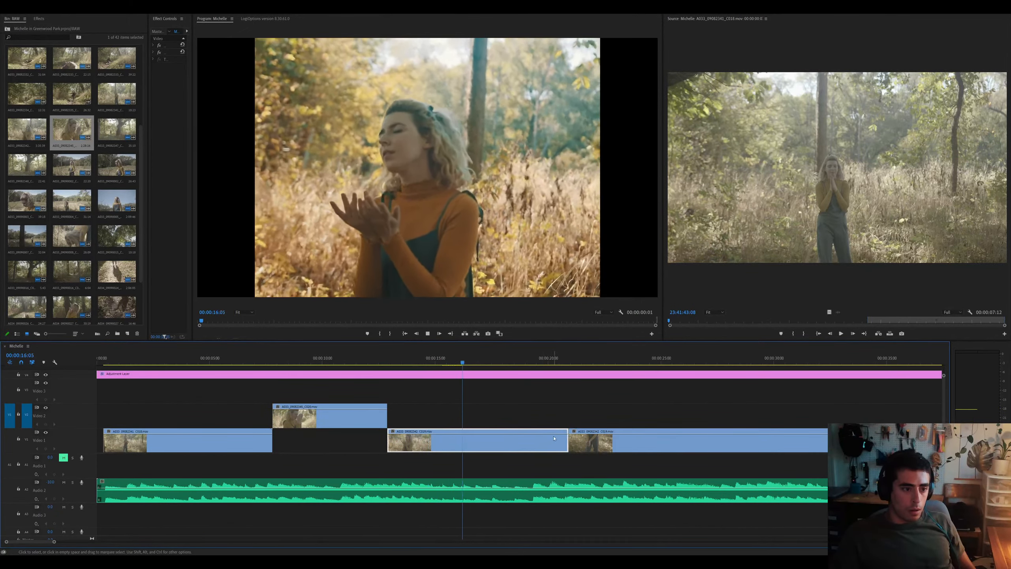
key("space")
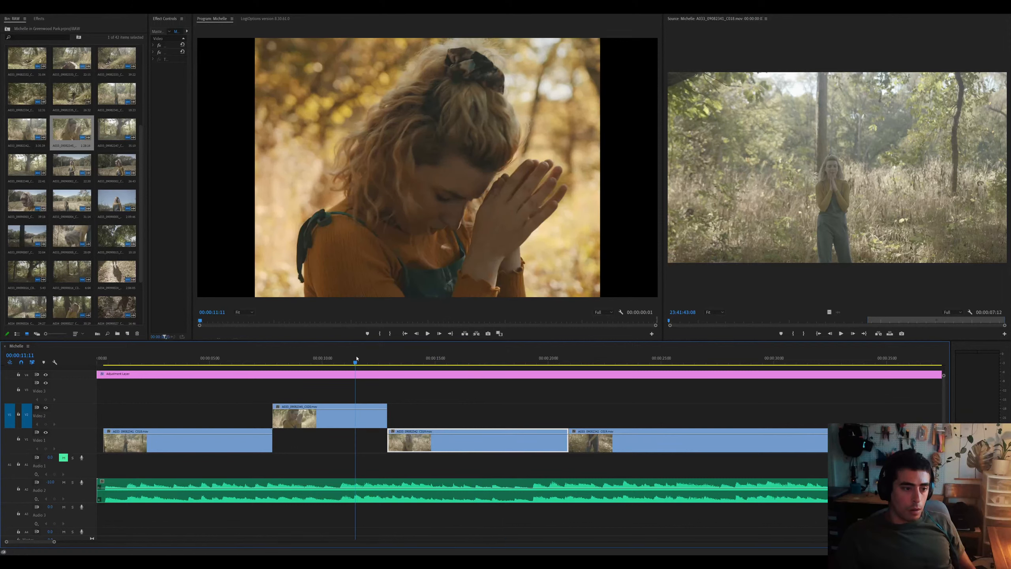
Apply the Horizontal Flip effect to the close-up clip on Video 2
left_click(369, 417)
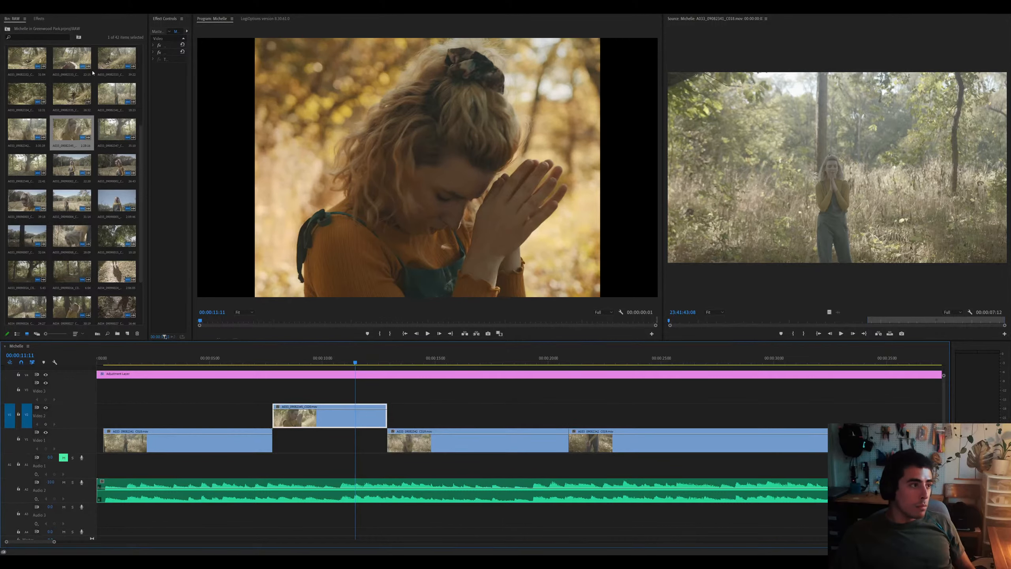
left_click(40, 19)
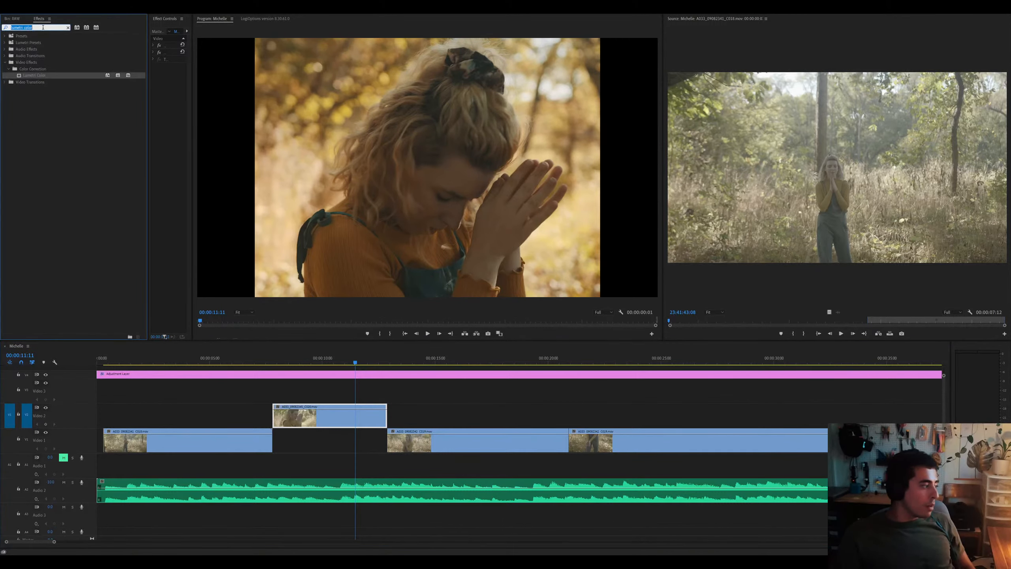
type("flip")
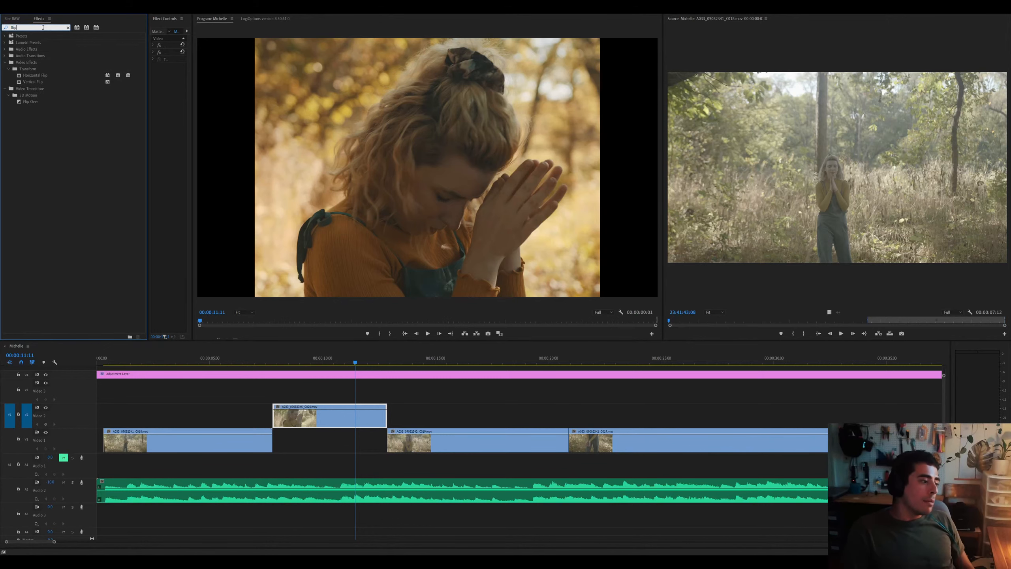
left_click_drag(47, 80, 106, 154)
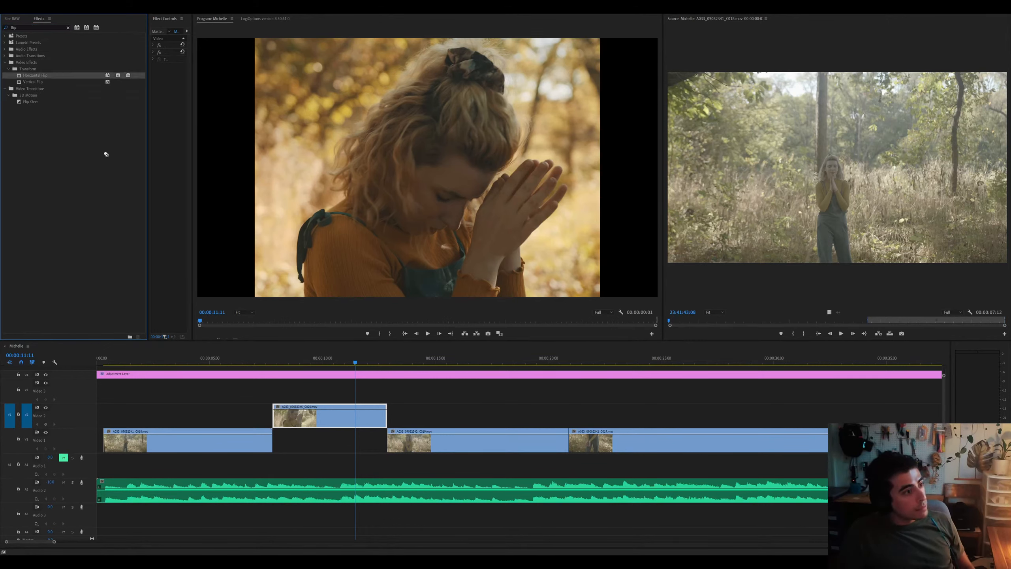
left_click_drag(327, 410, 328, 424)
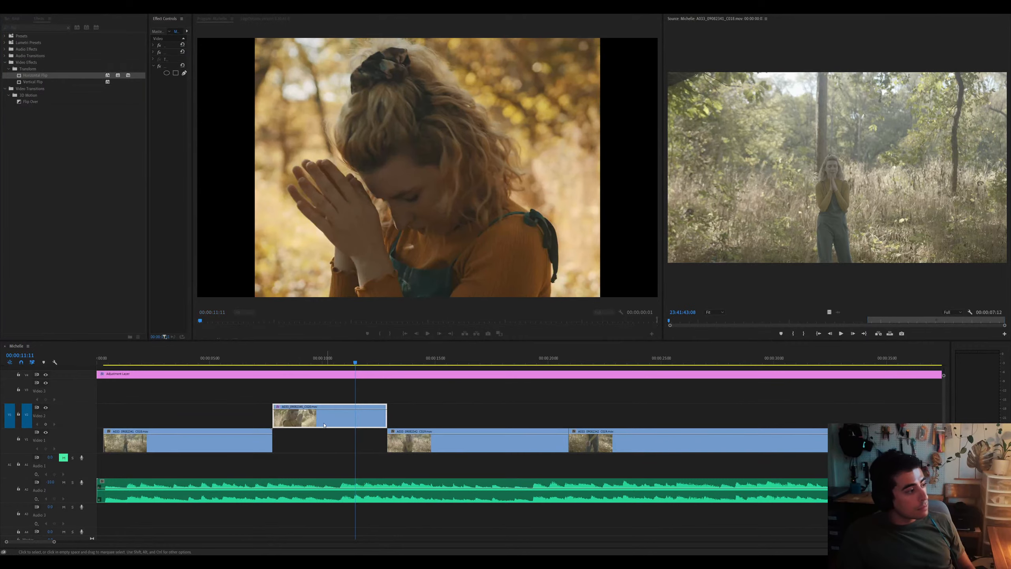
Play the flipped close-up and replay the opening from the start of the sequence
key("space")
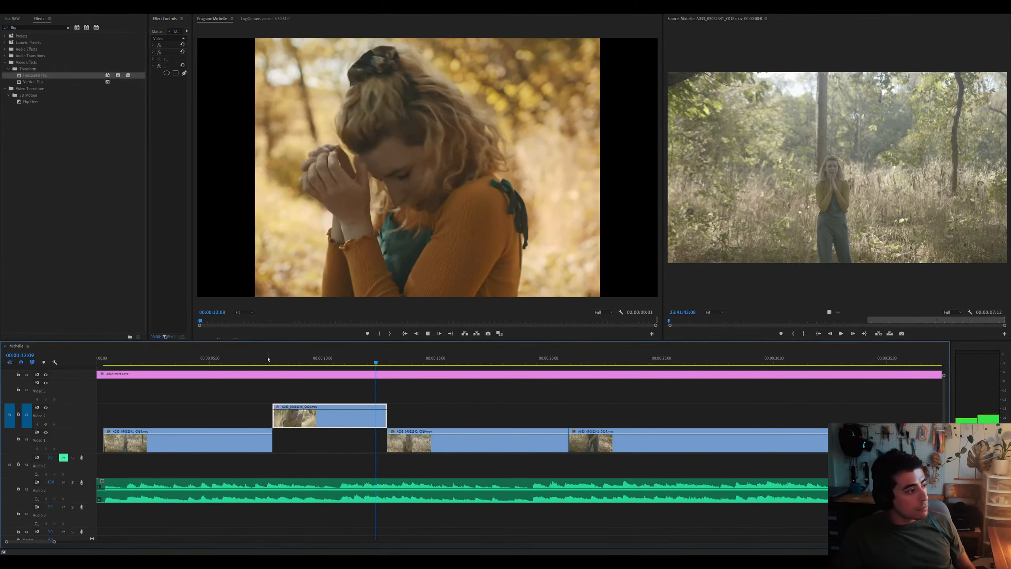
key("Home")
key("equal")
key("space")
left_click(168, 450)
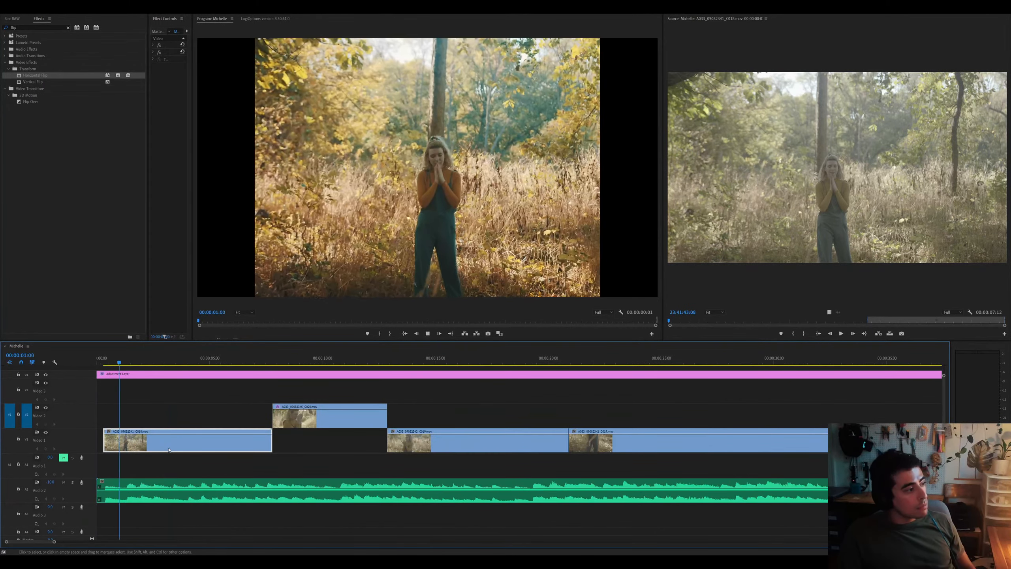
key("space")
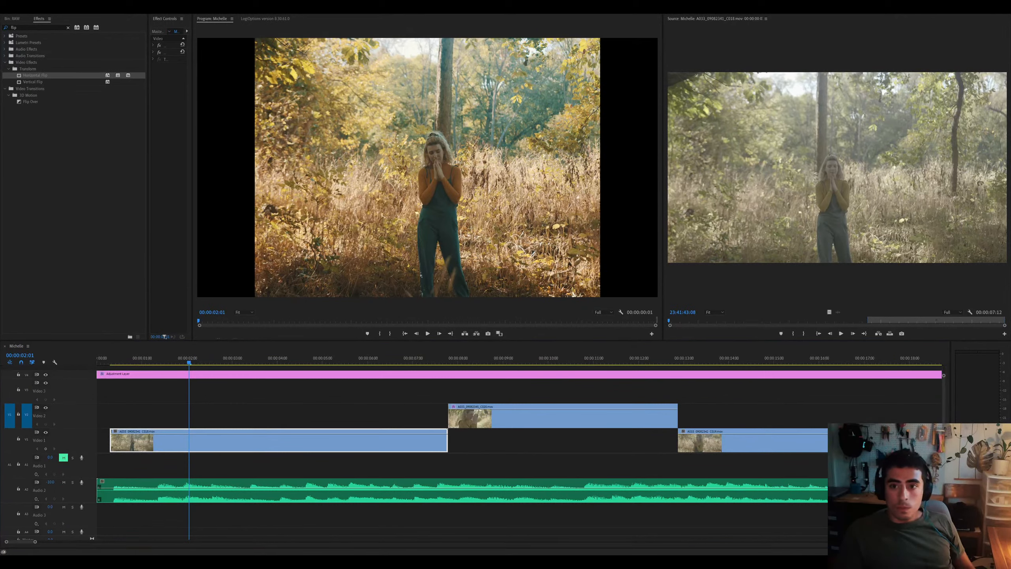
Replace the first Video 1 clip with a linked After Effects composition and view its whole frame in After Effects
left_click(242, 437)
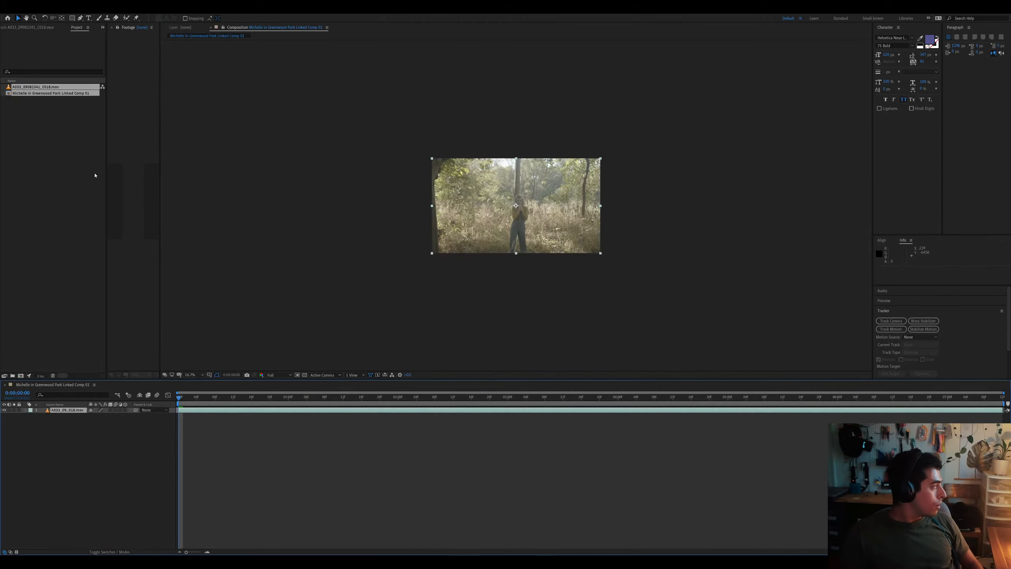
key("slash")
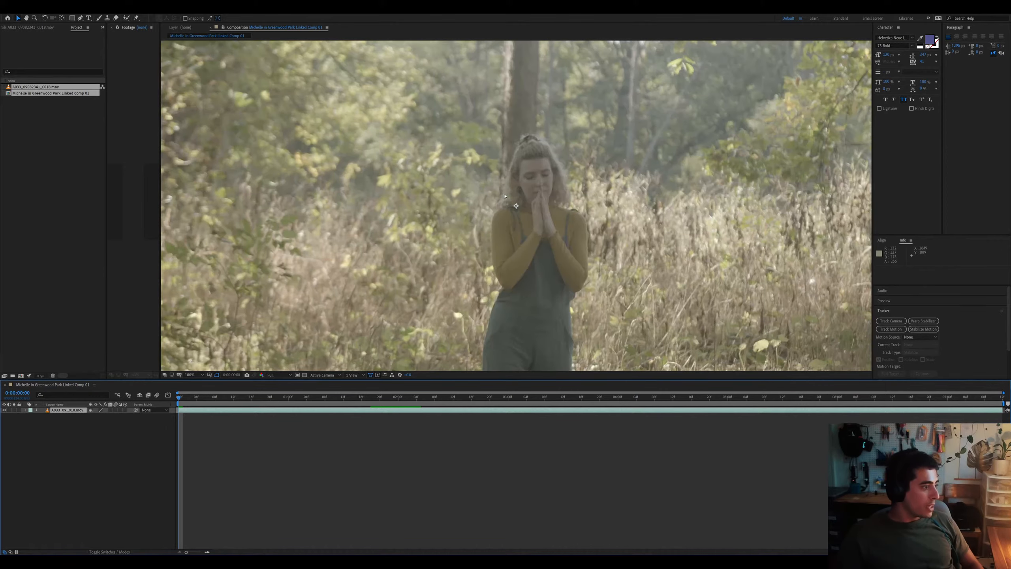
scroll(504, 196, "down", 1)
left_click(993, 6)
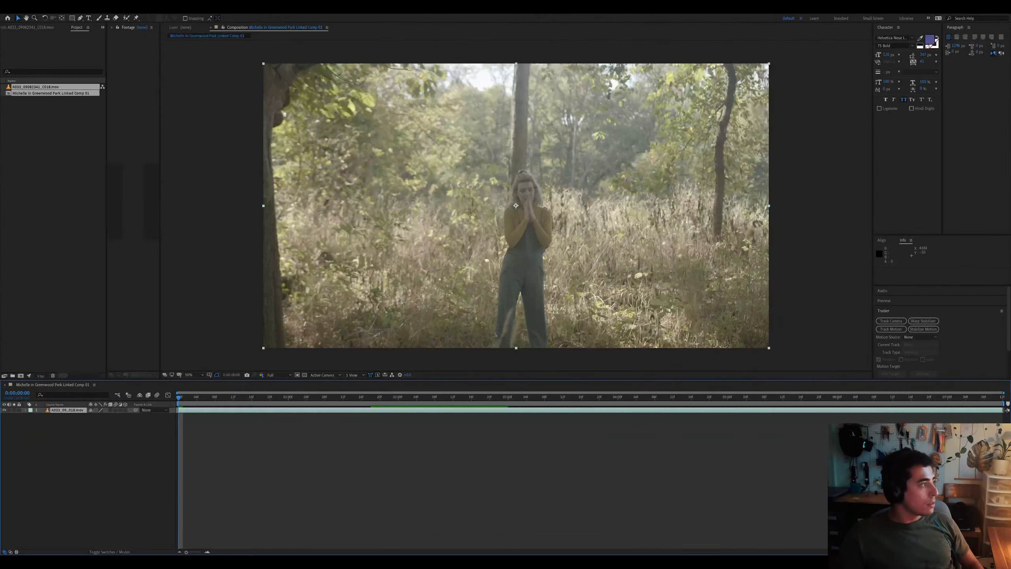
Apply Warp Stabilizer to the composition's clip layer and lower its Smoothness
left_click(928, 324)
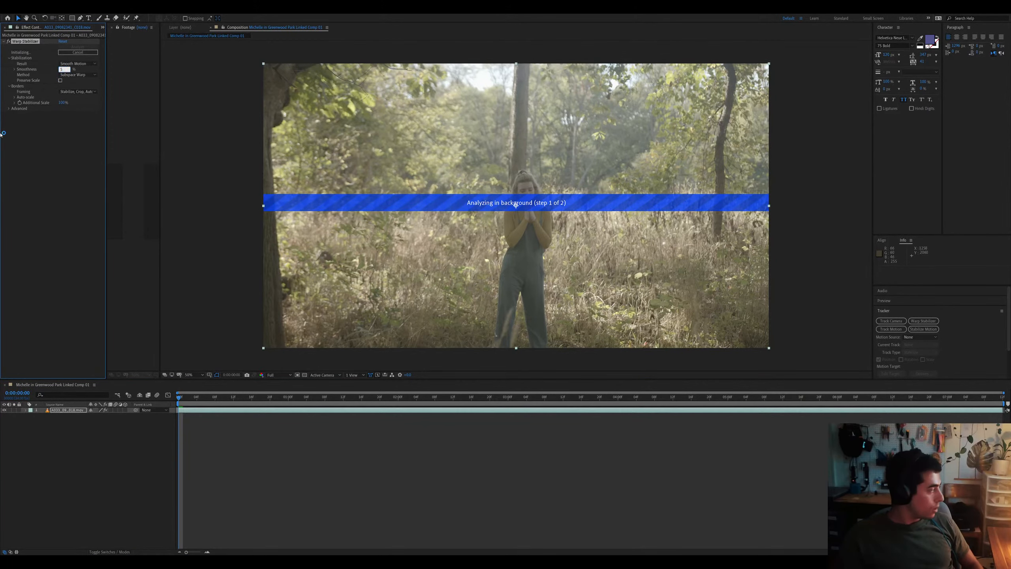
left_click(7, 160)
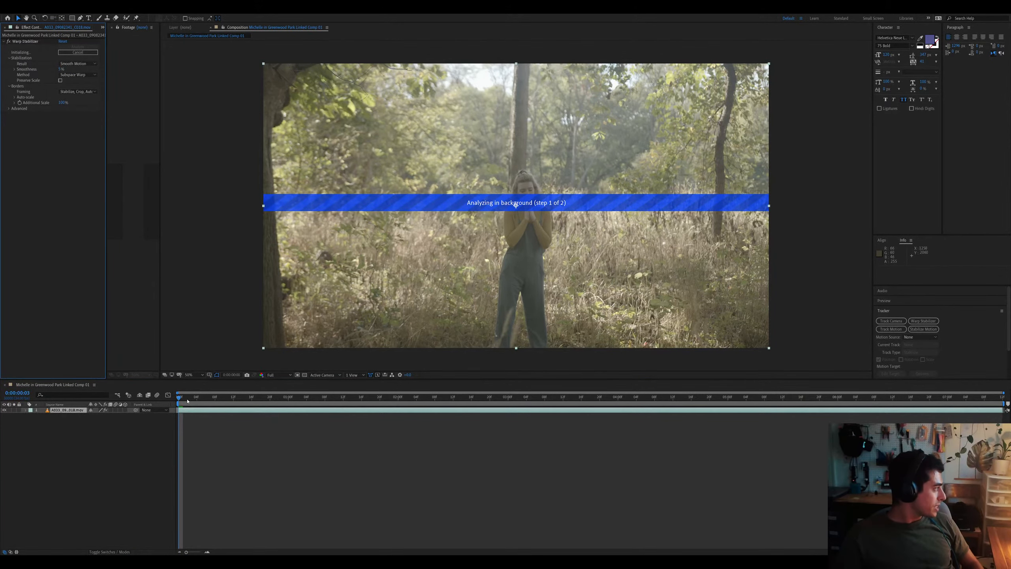
left_click(195, 410)
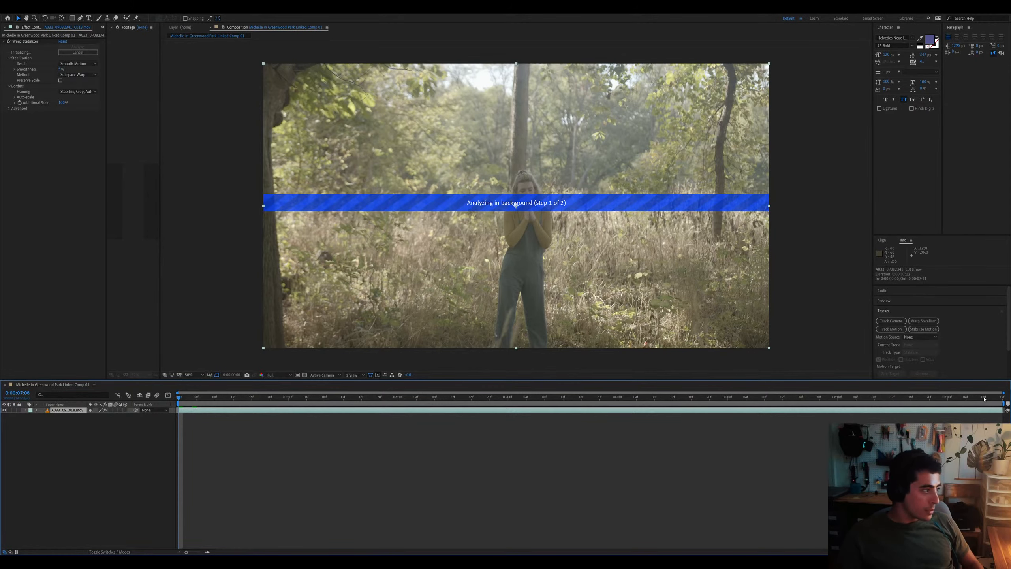
Raise the linked composition's frame rate and restart its Warp Stabilizer analysis
left_click_drag(984, 398, 162, 427)
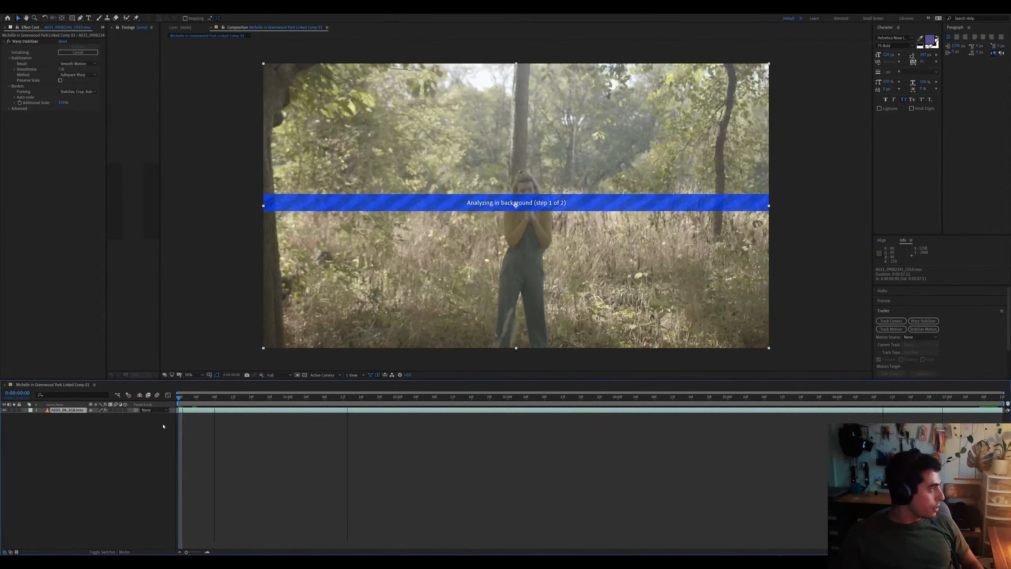
key("space")
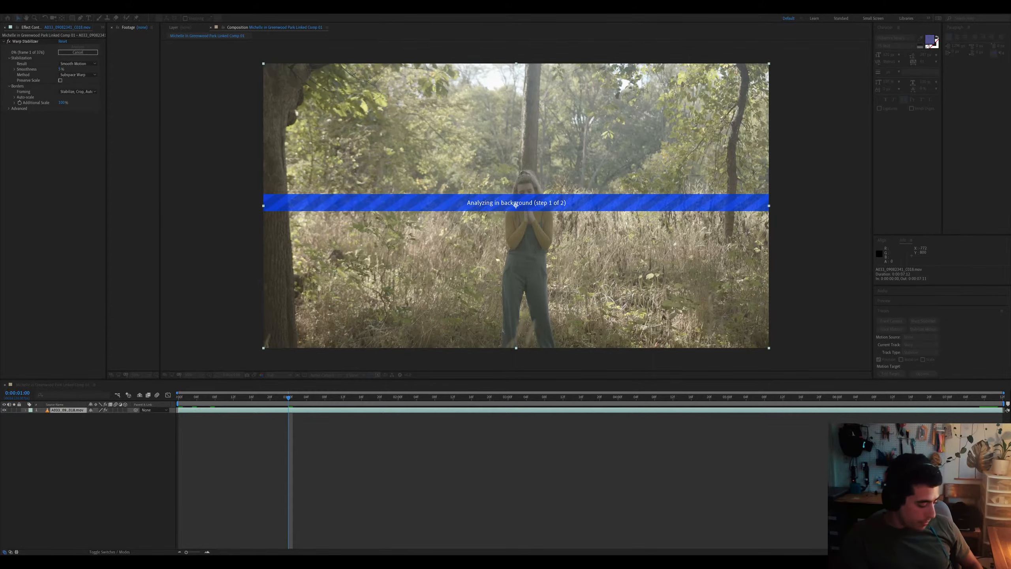
key("Return")
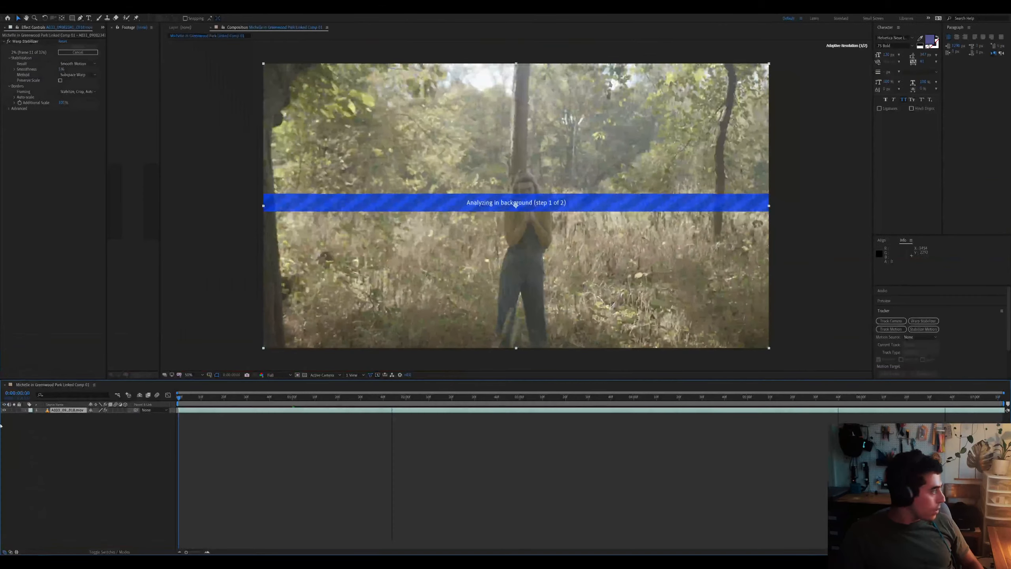
left_click(92, 53)
left_click(82, 47)
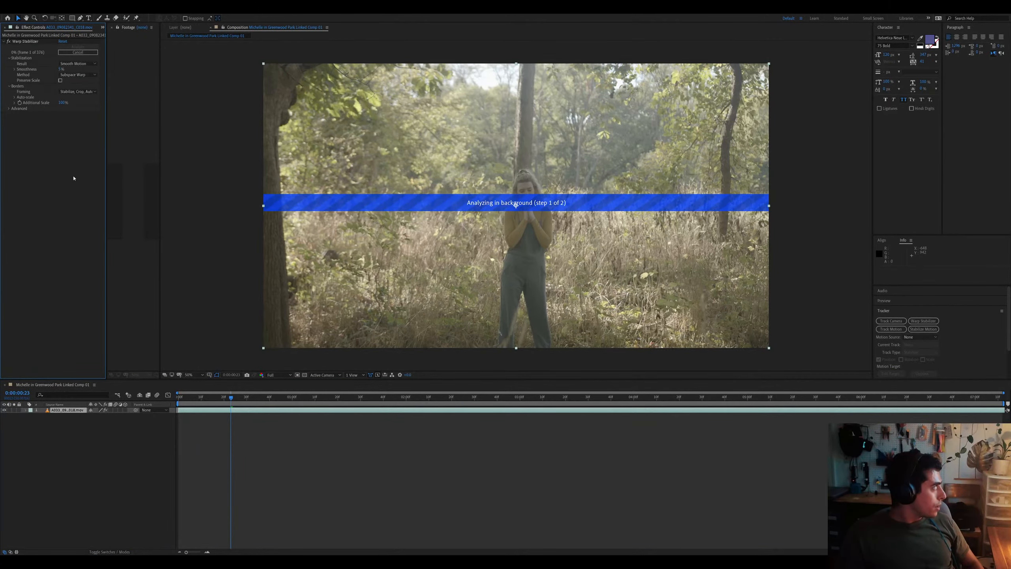
Preview the composition in a wider viewer during the stabilizer analysis and switch back to Premiere Pro
key("space")
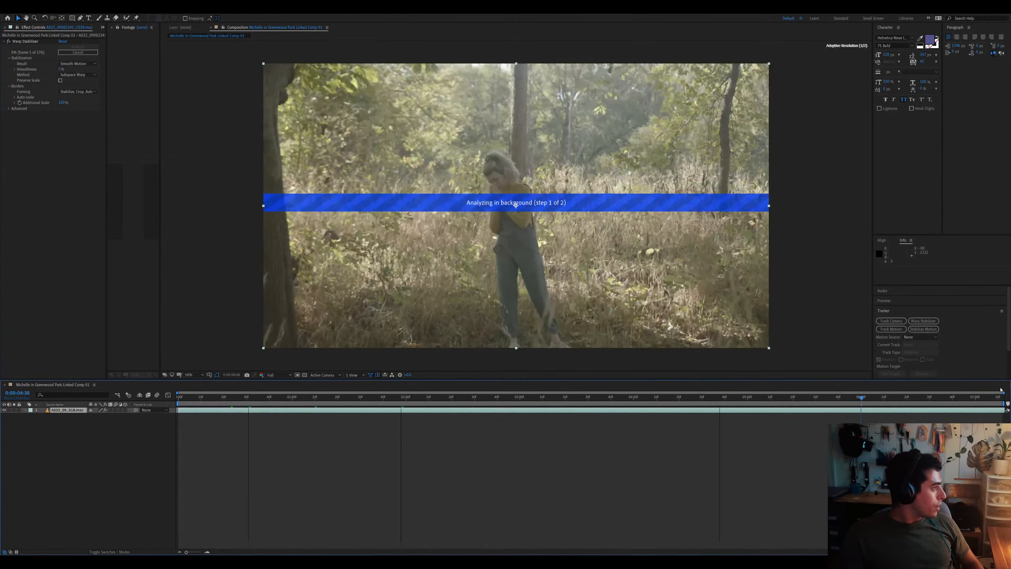
key("space")
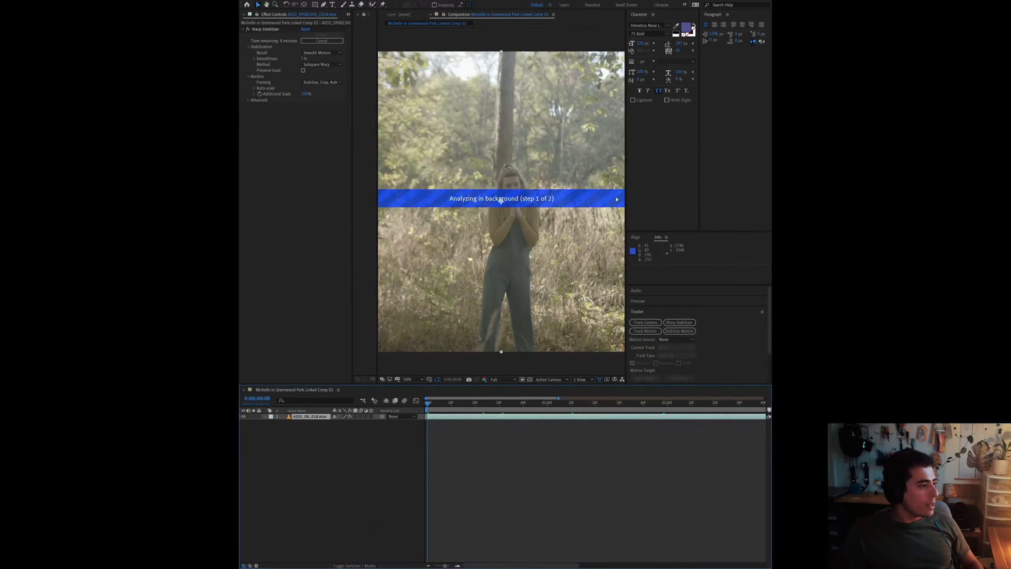
left_click_drag(625, 197, 684, 207)
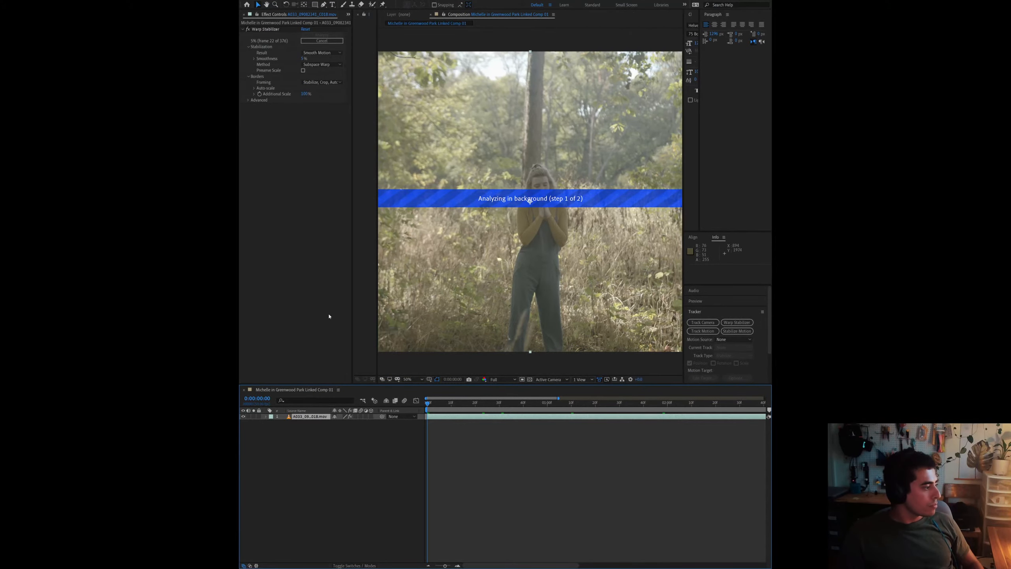
left_click(345, 58)
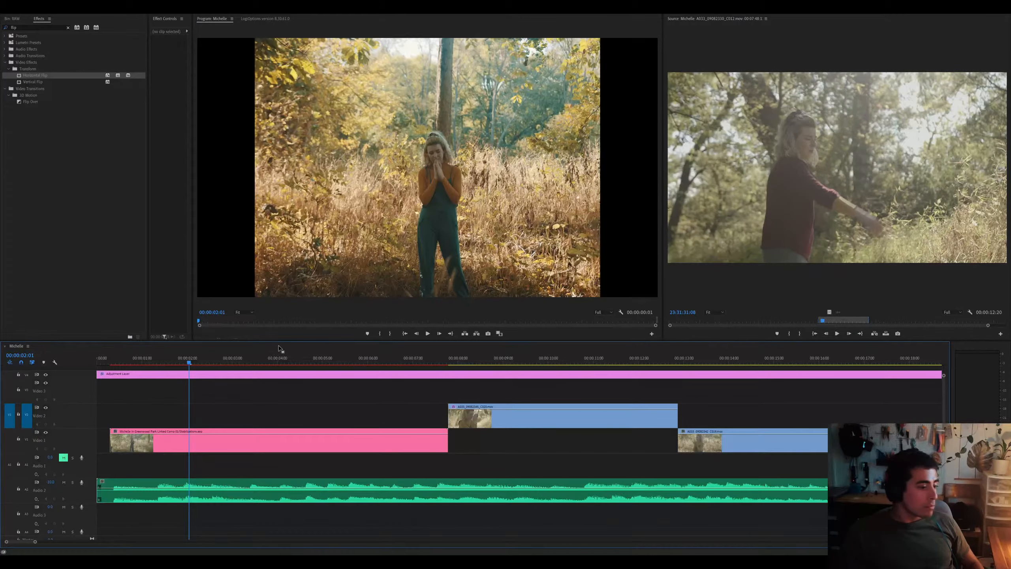
Play the opening clips around the cut from the linked composition to the Video 2 close-up to judge the timing against the music
left_click(361, 360)
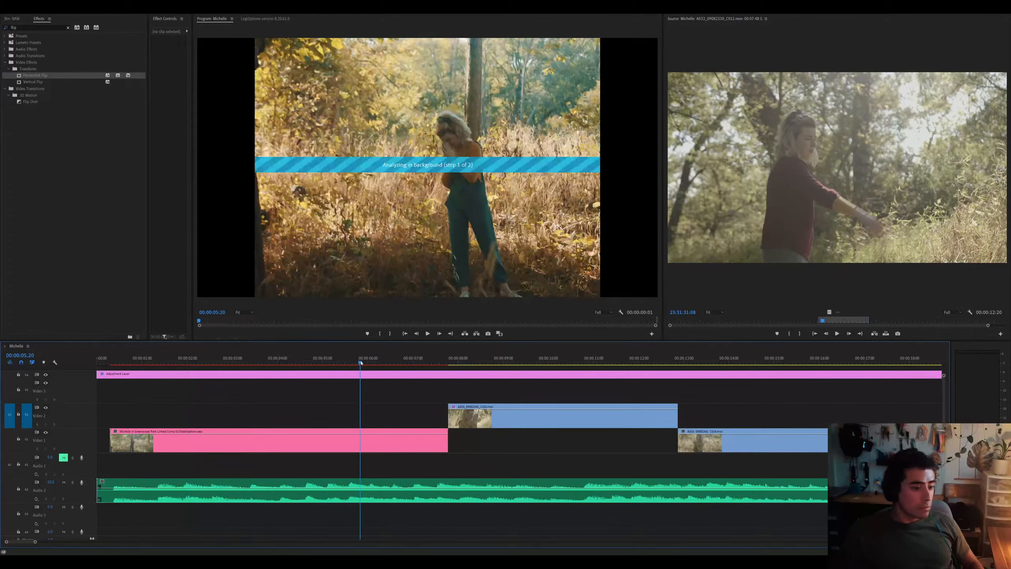
left_click(383, 444)
key("space")
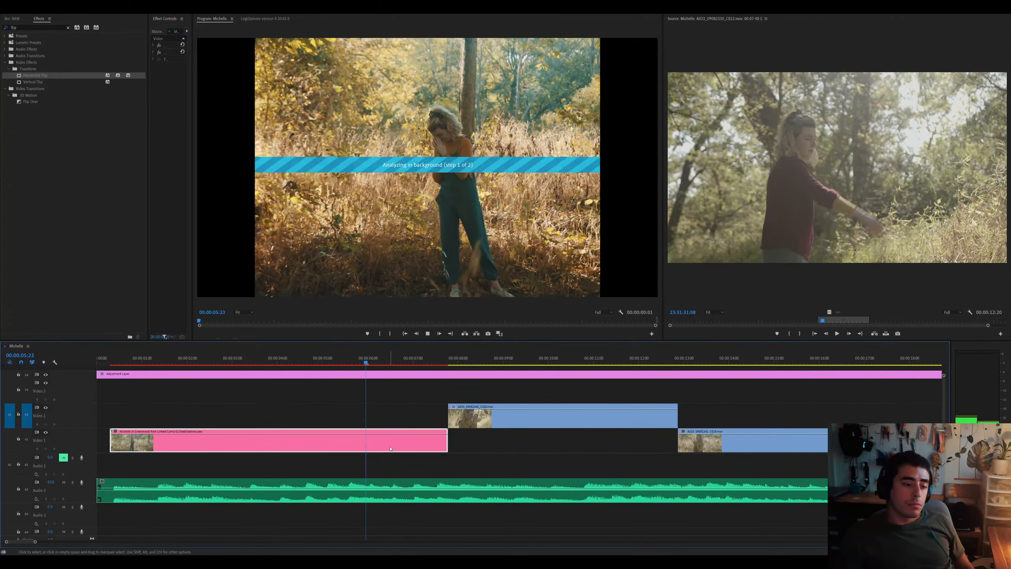
left_click(486, 426)
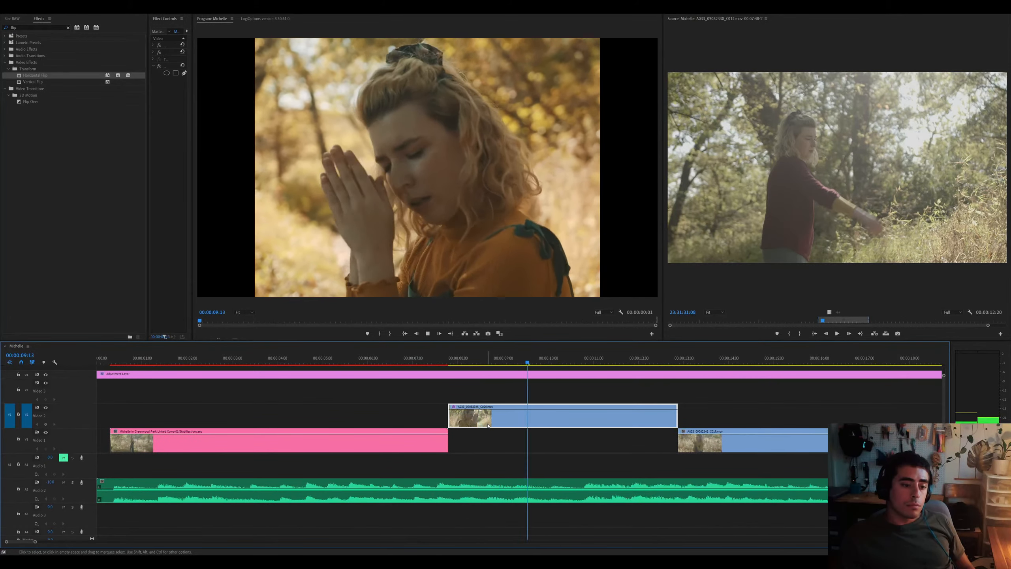
left_click(440, 363)
left_click(430, 362)
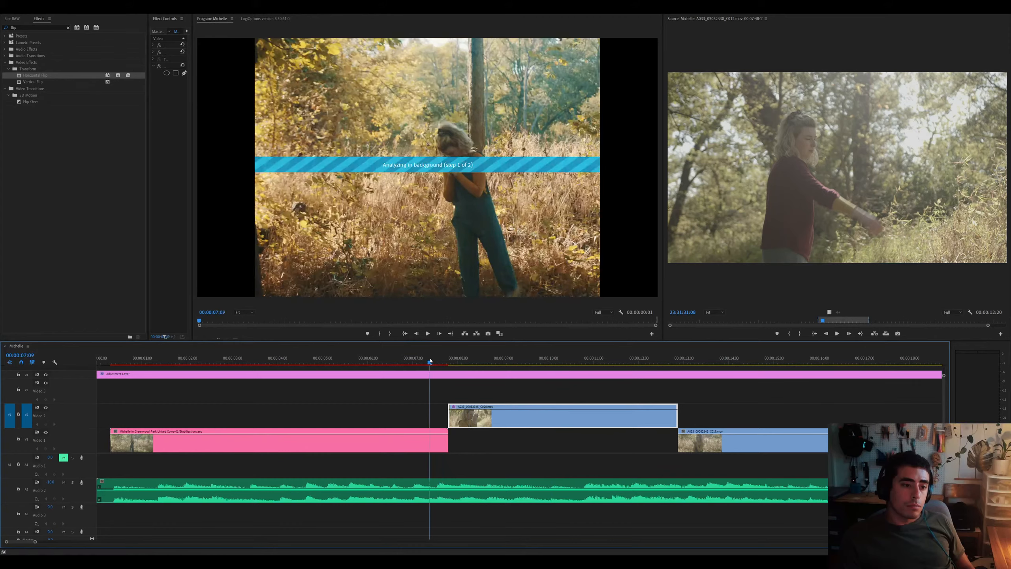
key("-")
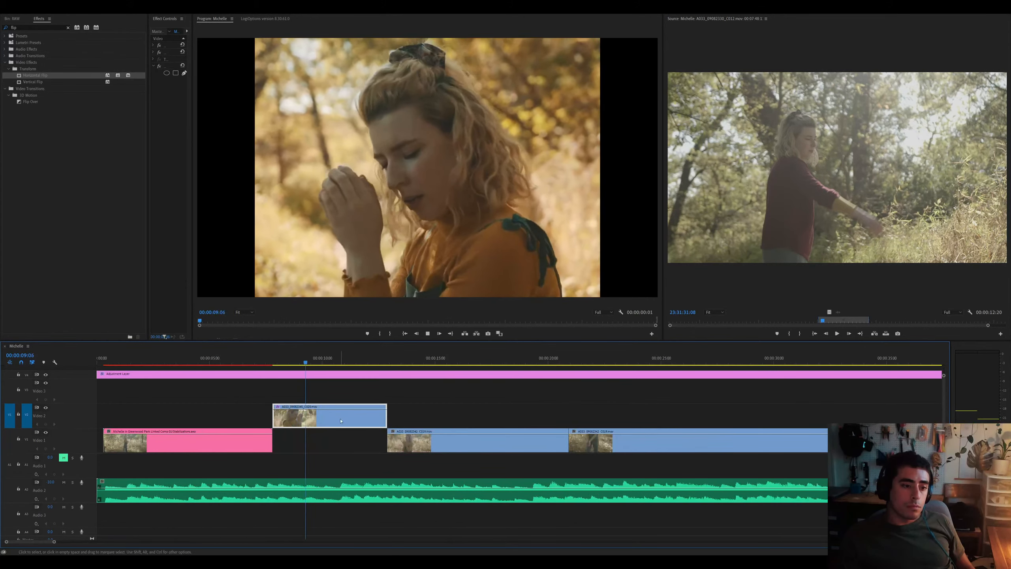
key("=")
key("-")
key("=")
key("-")
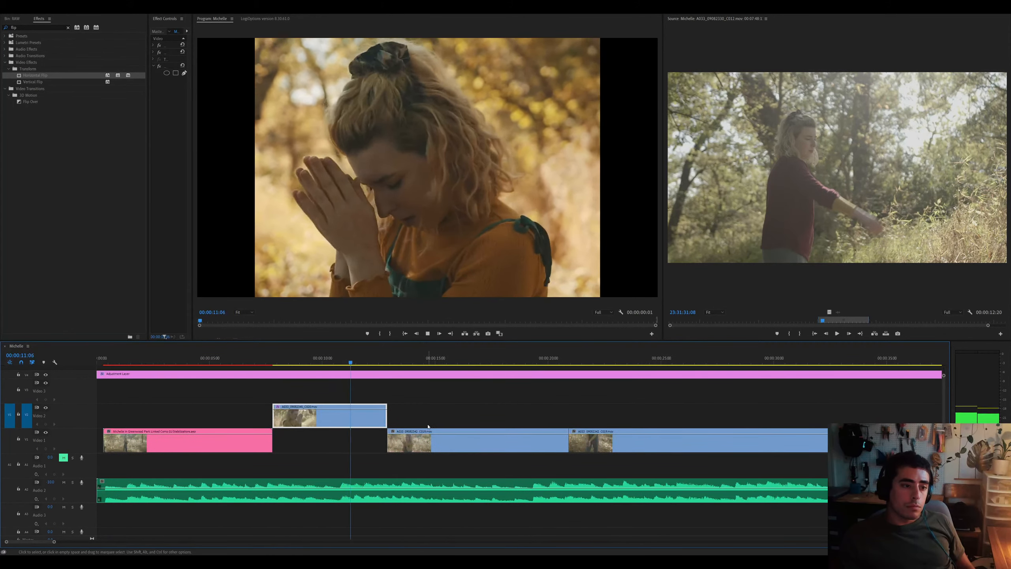
key("space")
Slip the Video 2 close-up to a later part of its source footage and play across its cut to the next clip
double_click(366, 417)
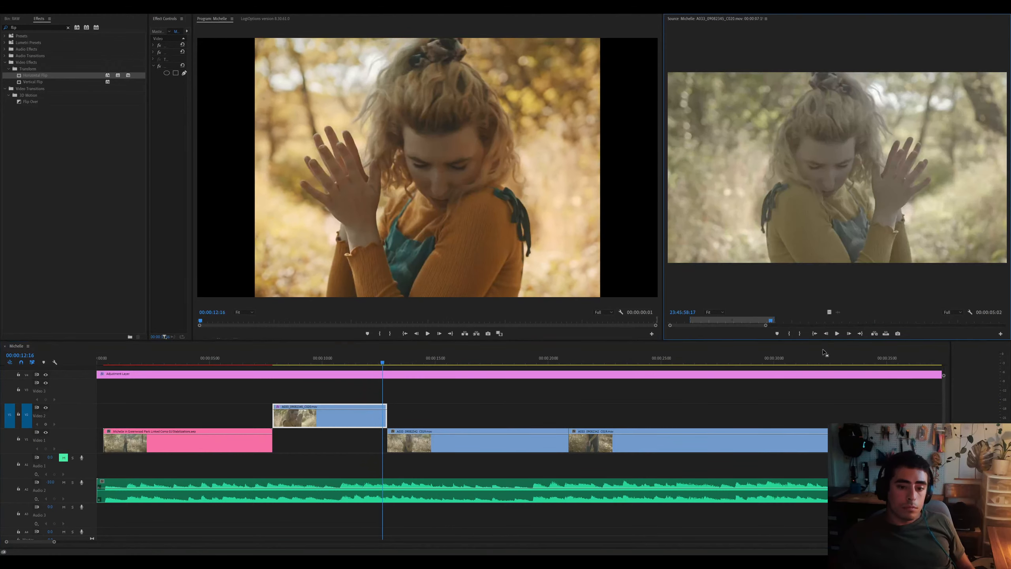
left_click_drag(701, 321, 762, 328)
left_click_drag(682, 321, 773, 322)
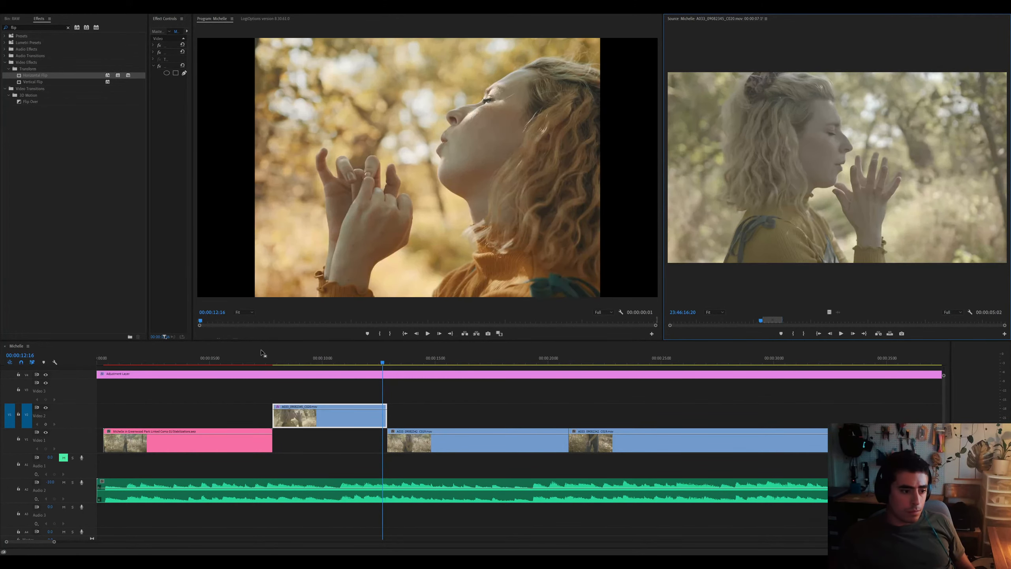
left_click(266, 360)
key("space")
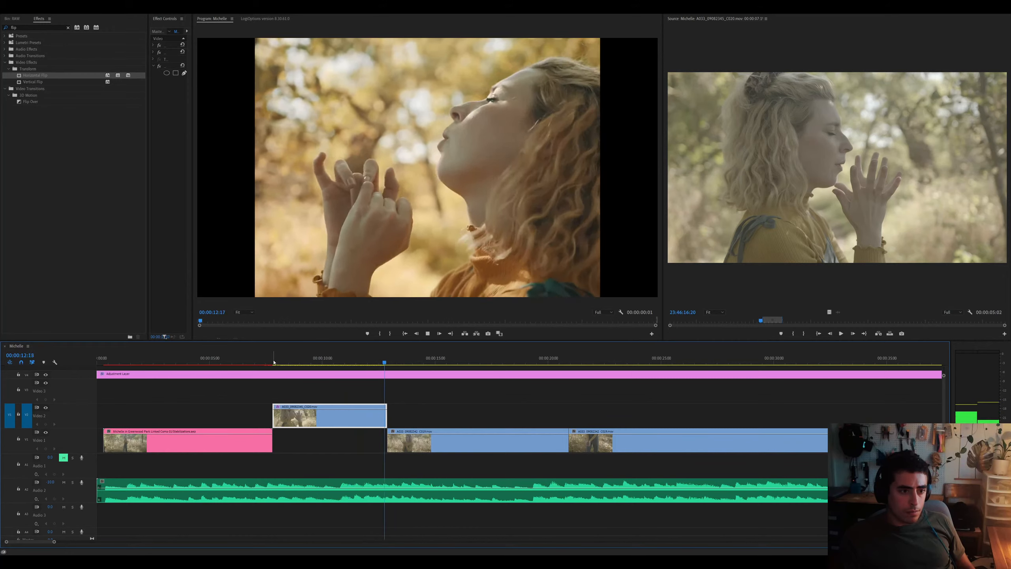
left_click(407, 441)
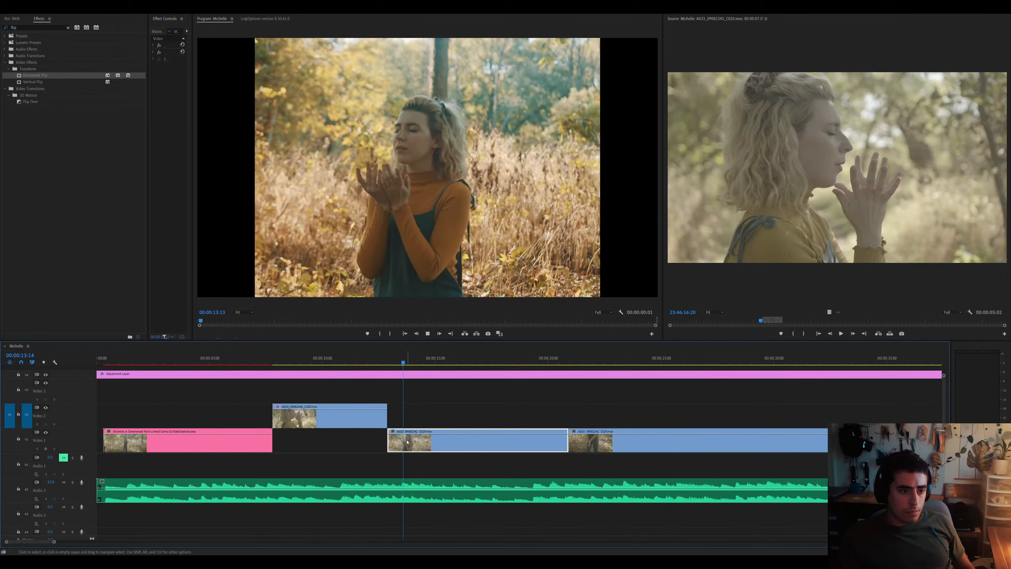
key("space")
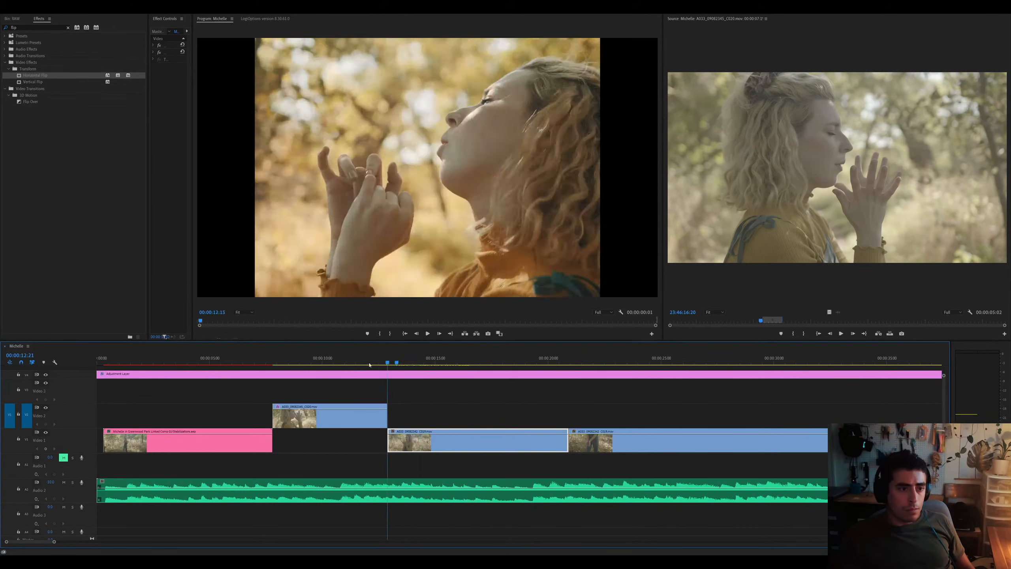
Move the close-up later on Video 2 and place the medium hands shot directly after the linked composition on Video 1
left_click_drag(369, 364, 233, 366)
left_click_drag(337, 424, 316, 440)
key("space")
key("equal")
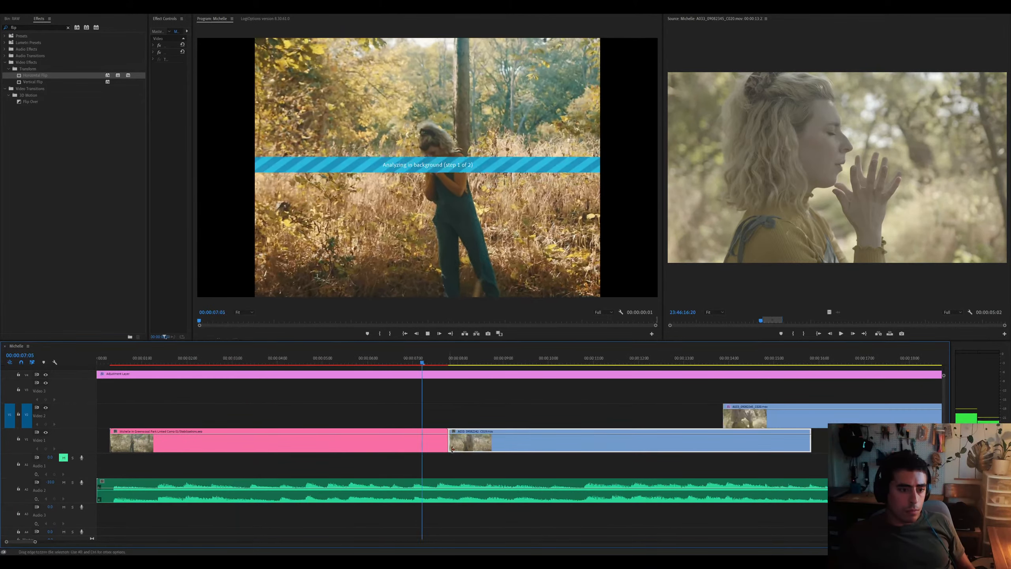
key("minus")
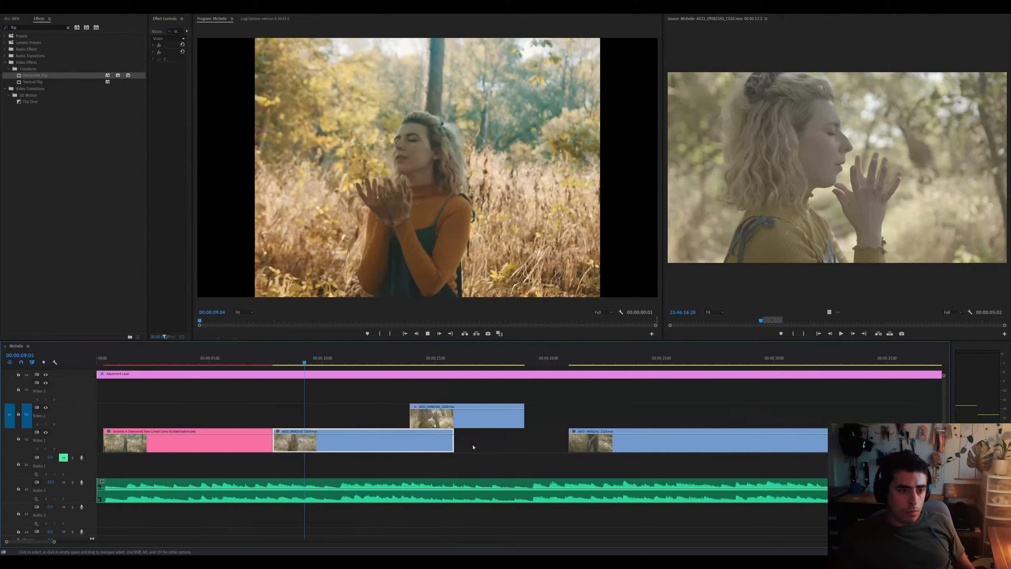
left_click(464, 447)
Shorten the medium shot's end on Video 1 and move the Video 2 close-up to start where it ends
left_click(363, 354)
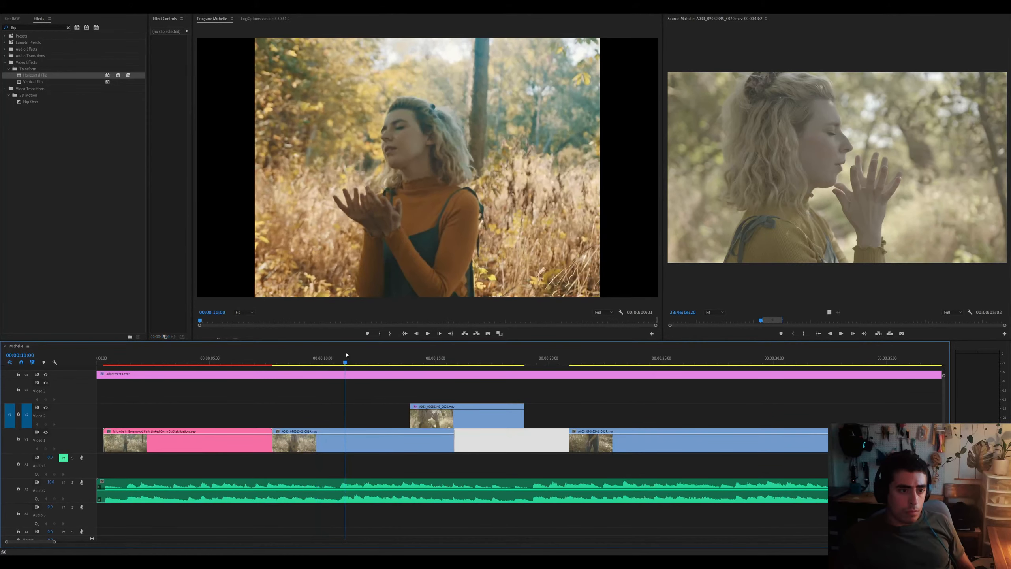
key("ctrl+k")
left_click_drag(383, 443, 310, 443)
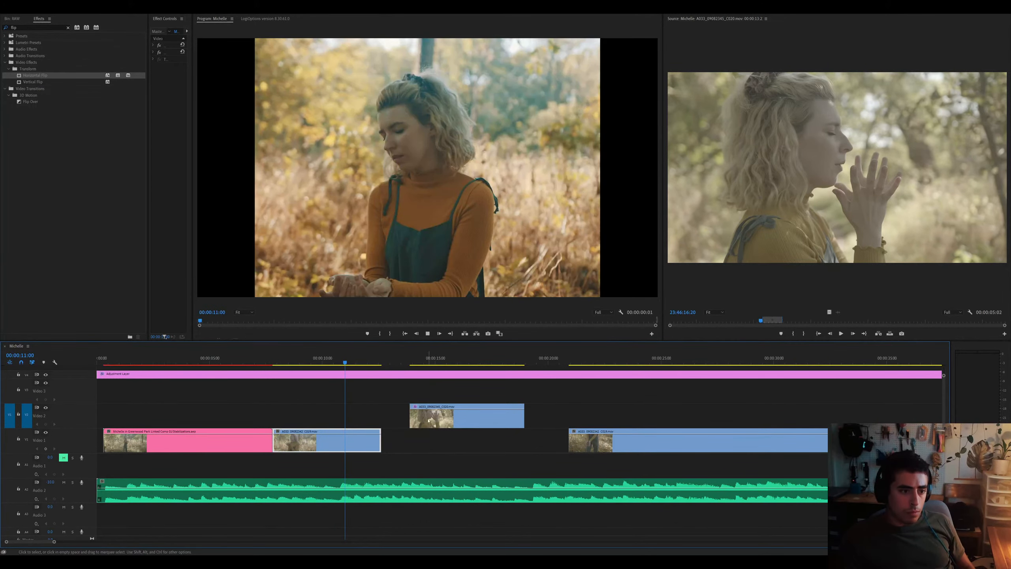
left_click_drag(428, 420, 405, 421)
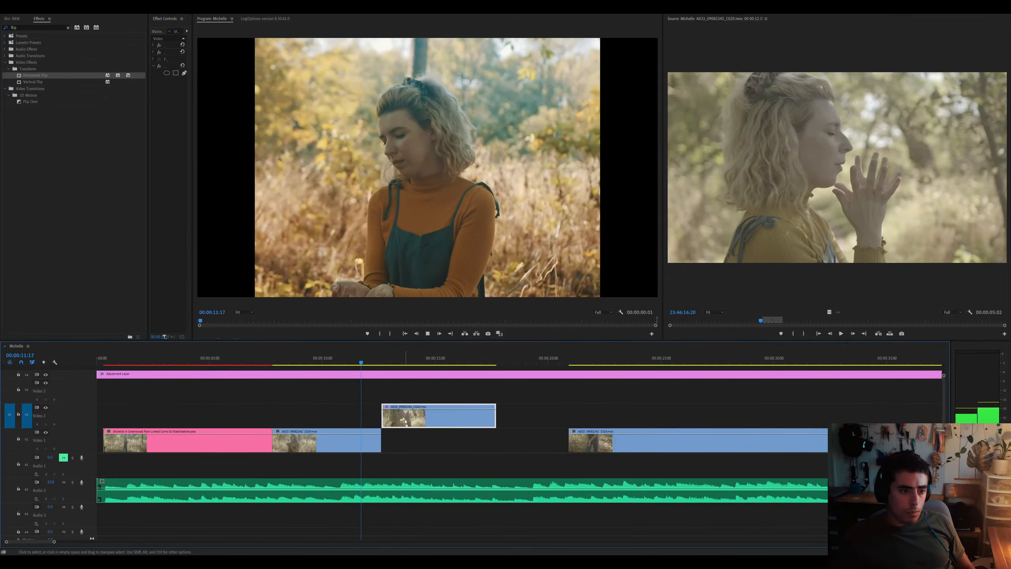
Extend the Video 2 close-up's end to the start of the following Video 1 clip and play through it
key("minus")
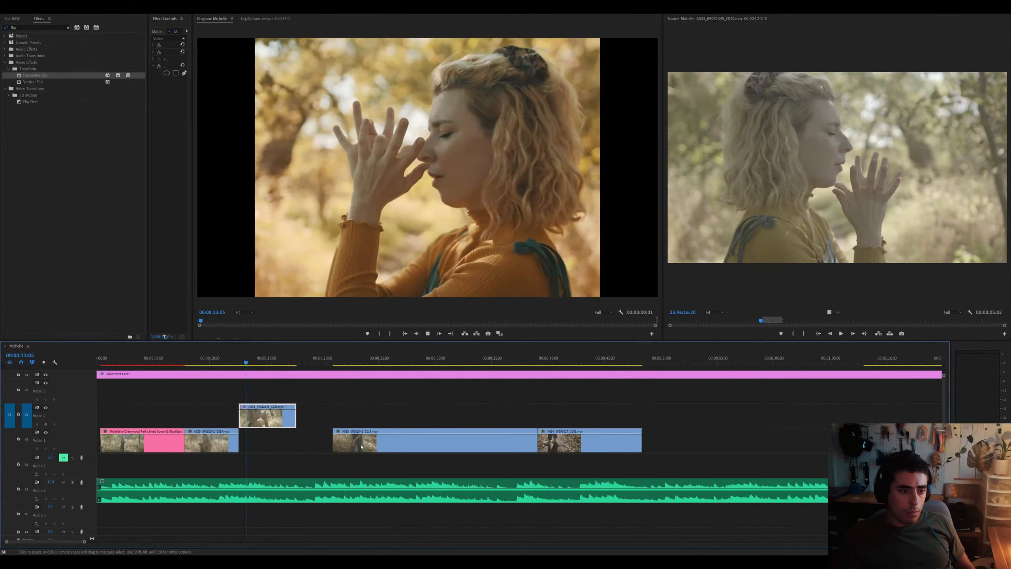
key("space")
key("equal")
left_click_drag(500, 415, 569, 415)
key("equal")
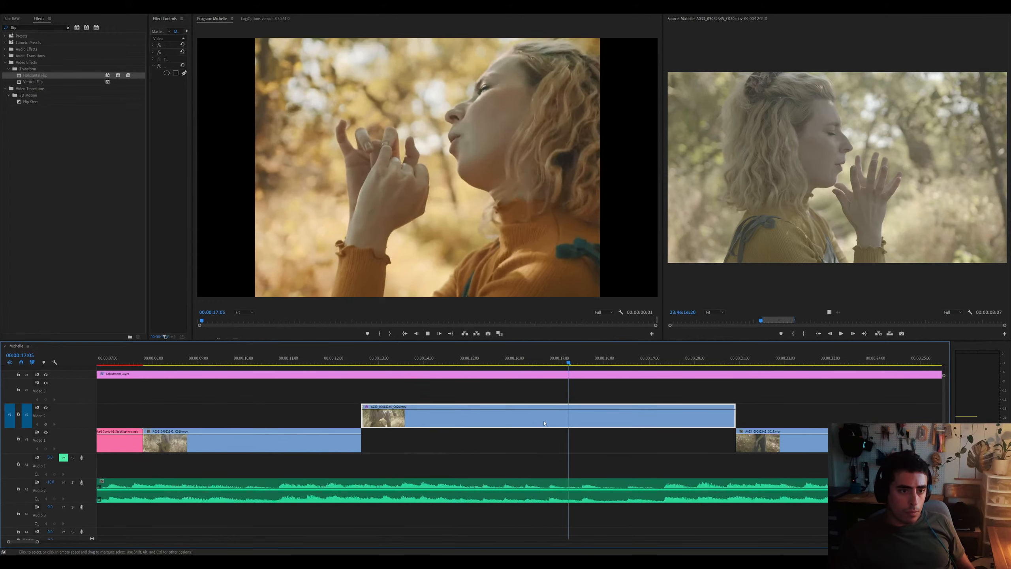
scroll(544, 423, "down", 3)
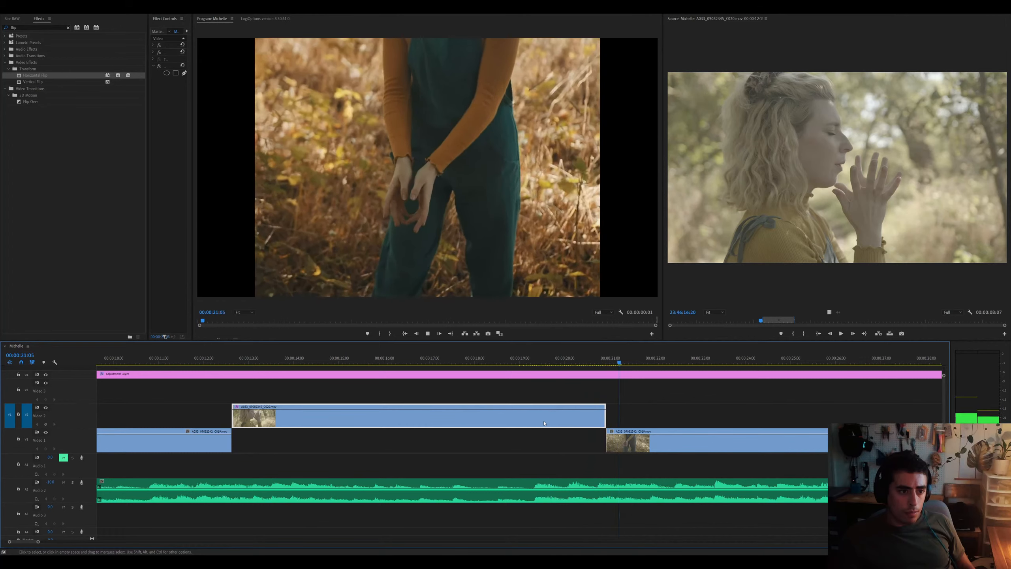
Slip the Video 2 close-up to an earlier part of its source footage and review the cut into it
double_click(544, 423)
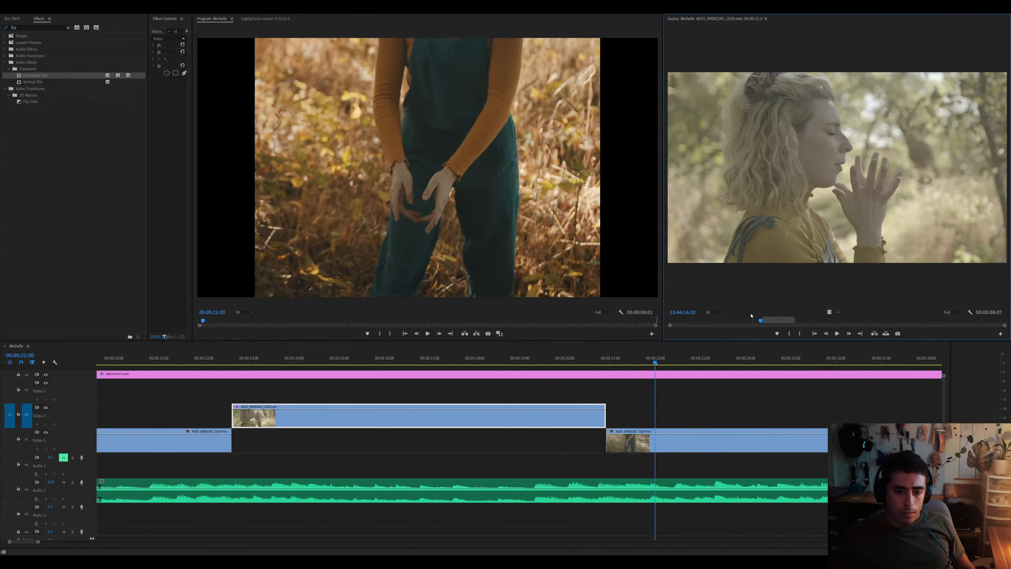
left_click(741, 320)
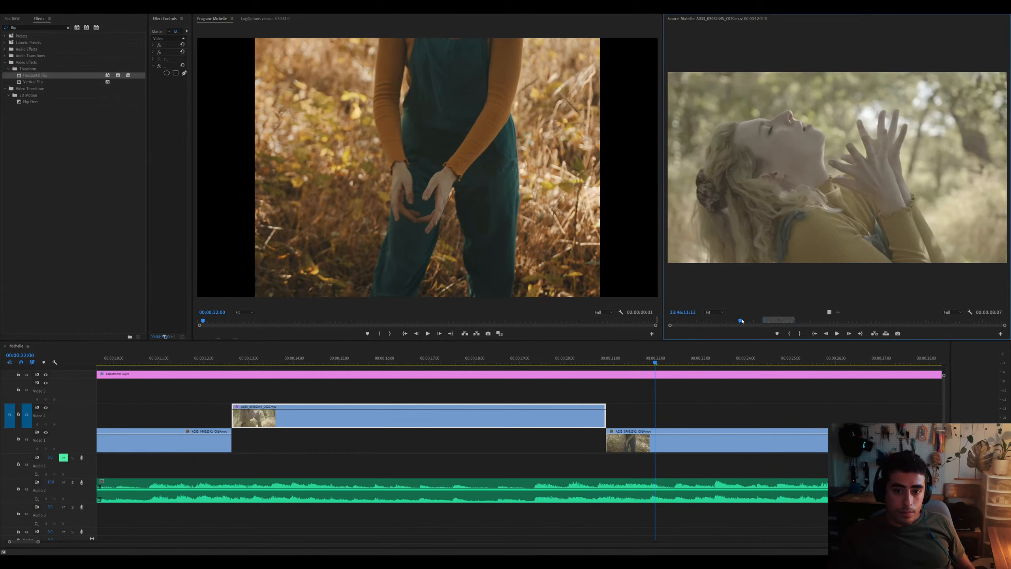
left_click_drag(779, 320, 763, 320)
left_click(232, 363)
key("space")
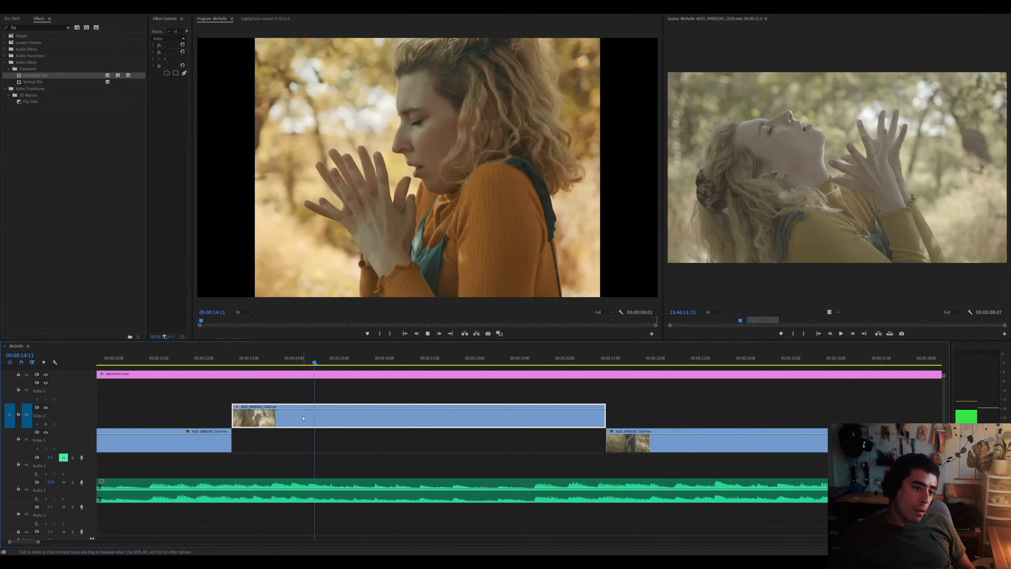
left_click(201, 361)
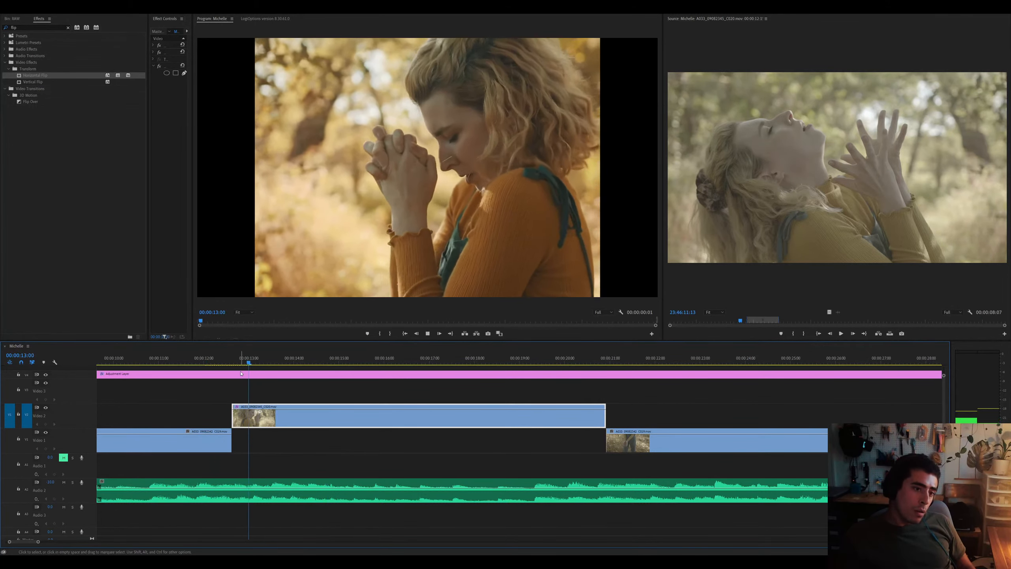
scroll(241, 373, "up", 5)
key("space")
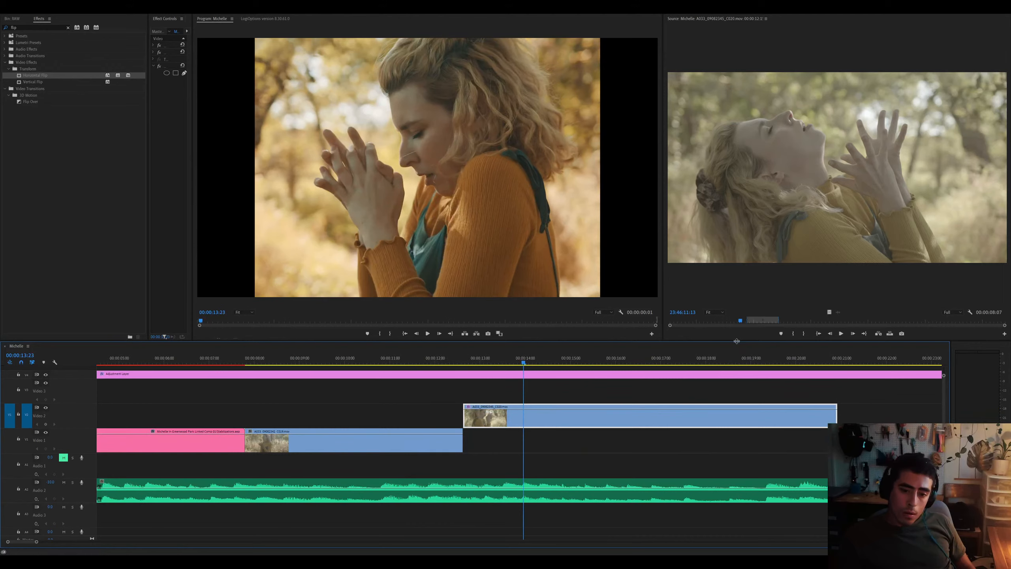
Slip the Video 2 close-up's source range slightly earlier again and replay the opening shots leading into it
left_click_drag(763, 321, 757, 320)
left_click(461, 358)
key("space")
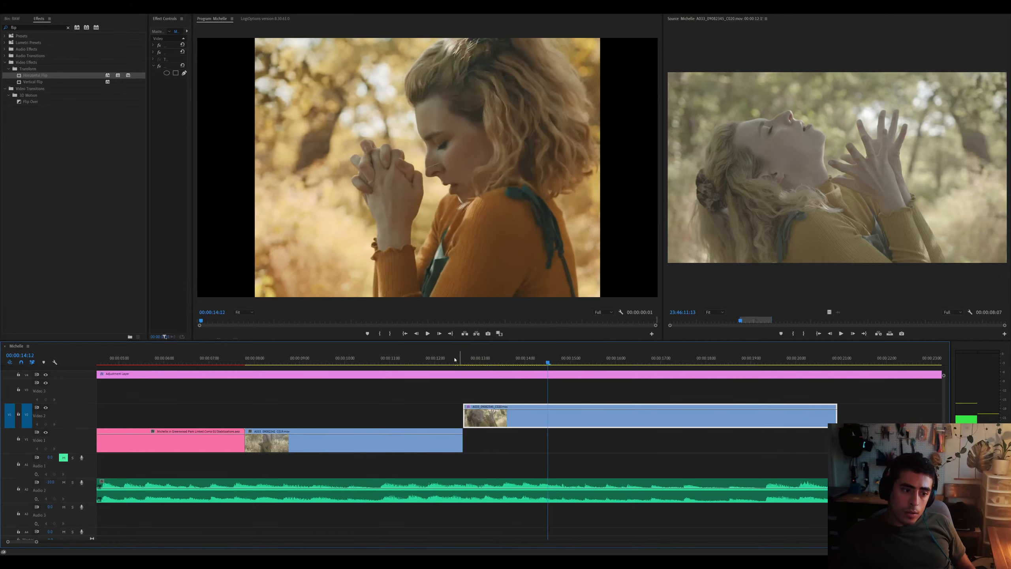
left_click(453, 360)
key("minus")
left_click_drag(301, 359, 259, 363)
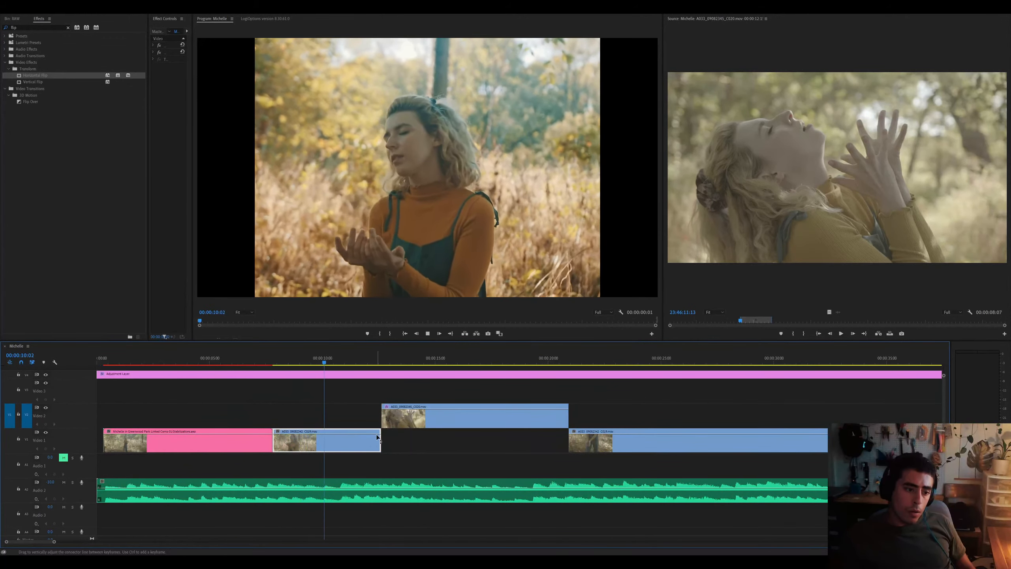
Try the close-up above the medium shot with an earlier start, and return it to its place after the medium shot
left_click_drag(394, 416, 284, 416)
left_click(261, 360)
key("space")
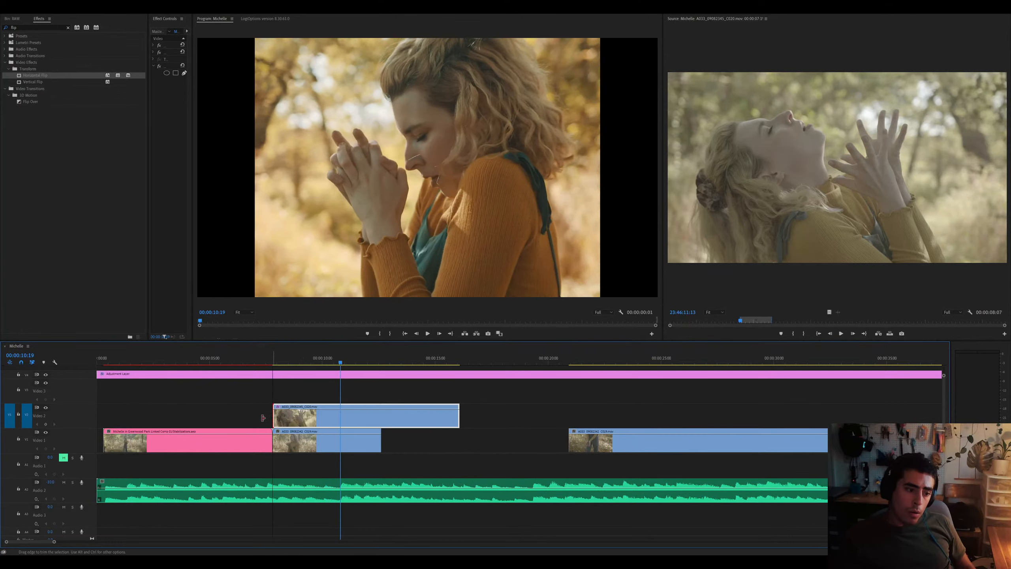
left_click_drag(274, 414, 231, 410)
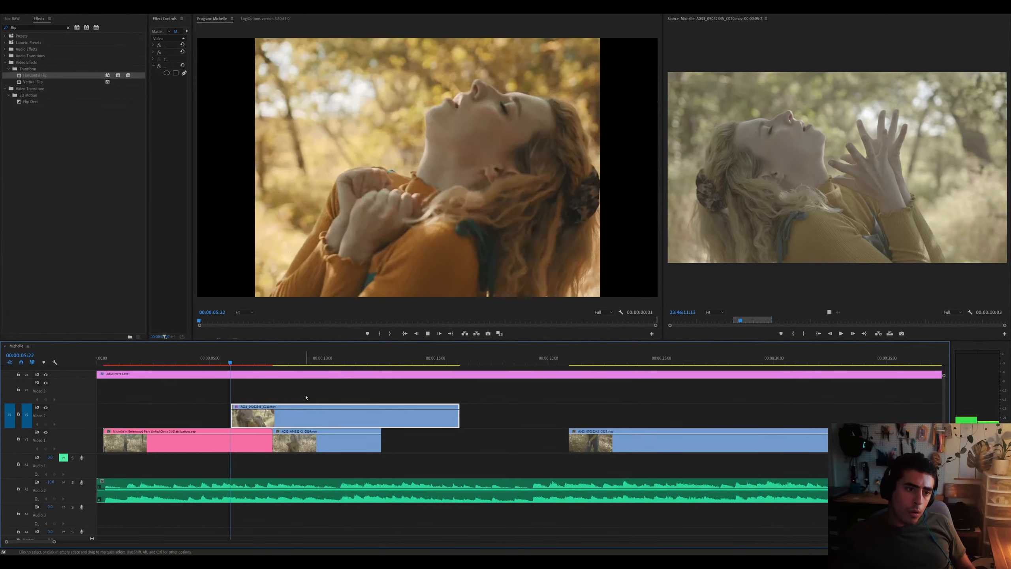
key("ctrl+z")
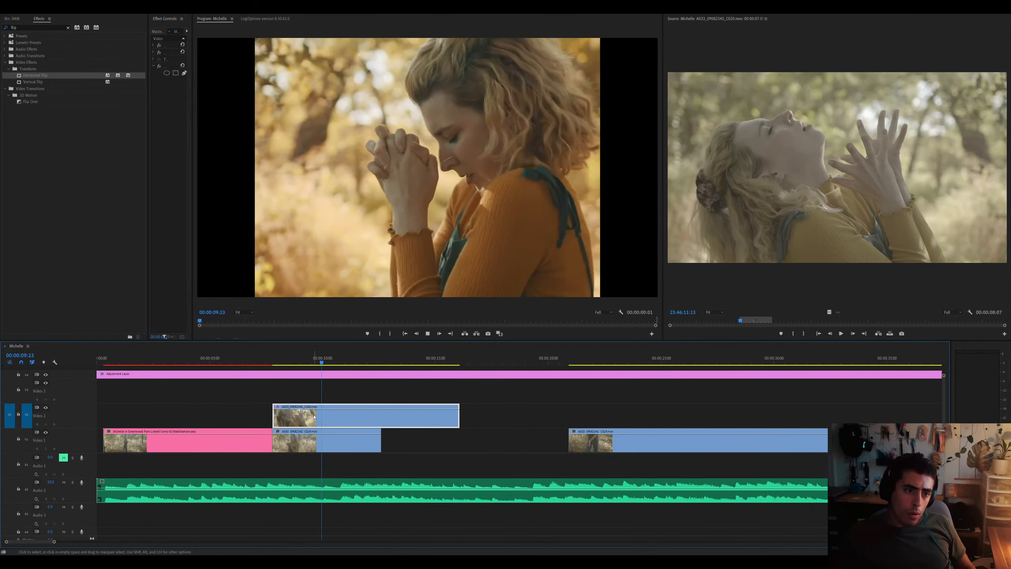
key("minus")
left_click_drag(231, 422, 285, 422)
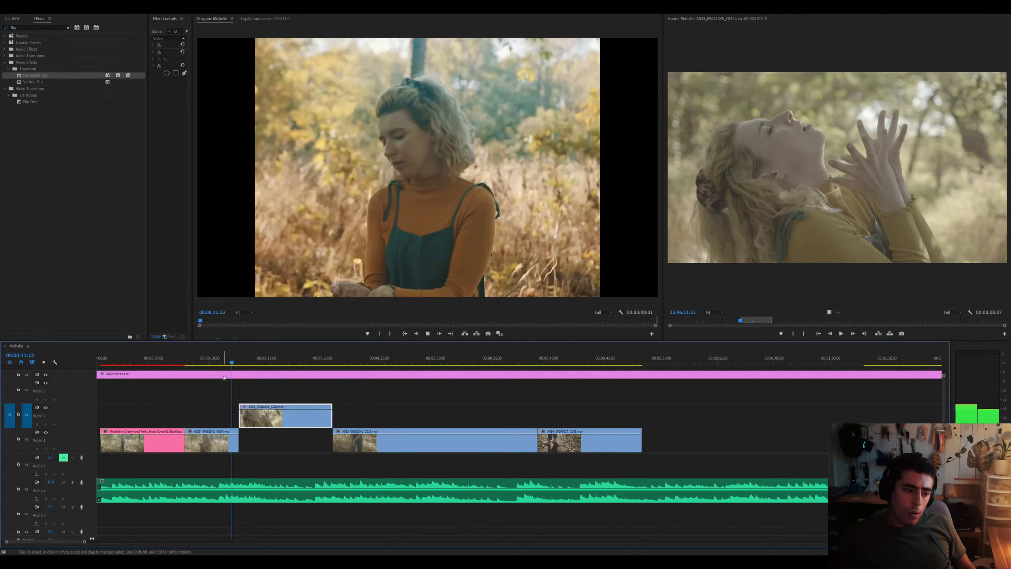
Play through the reordered opening and move the close-up from Video 2 down into the gap on Video 1
left_click(169, 353)
key("space")
key("equal")
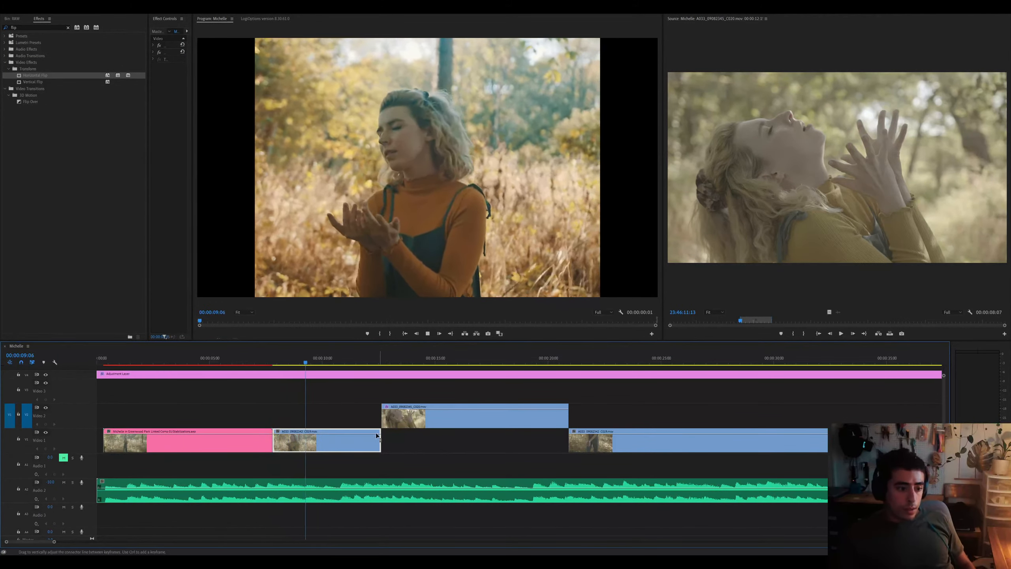
left_click(393, 426)
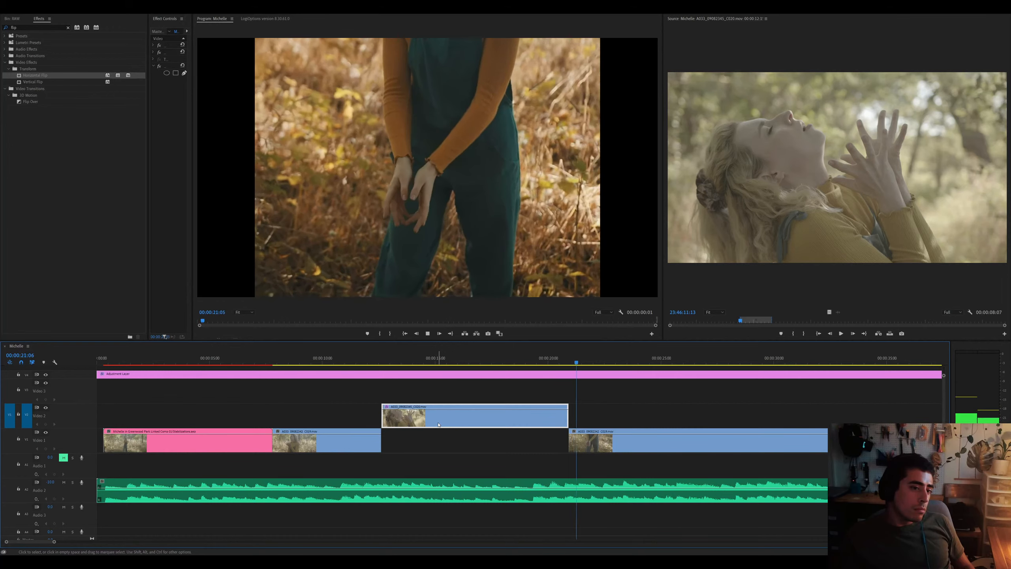
left_click_drag(438, 424, 439, 442)
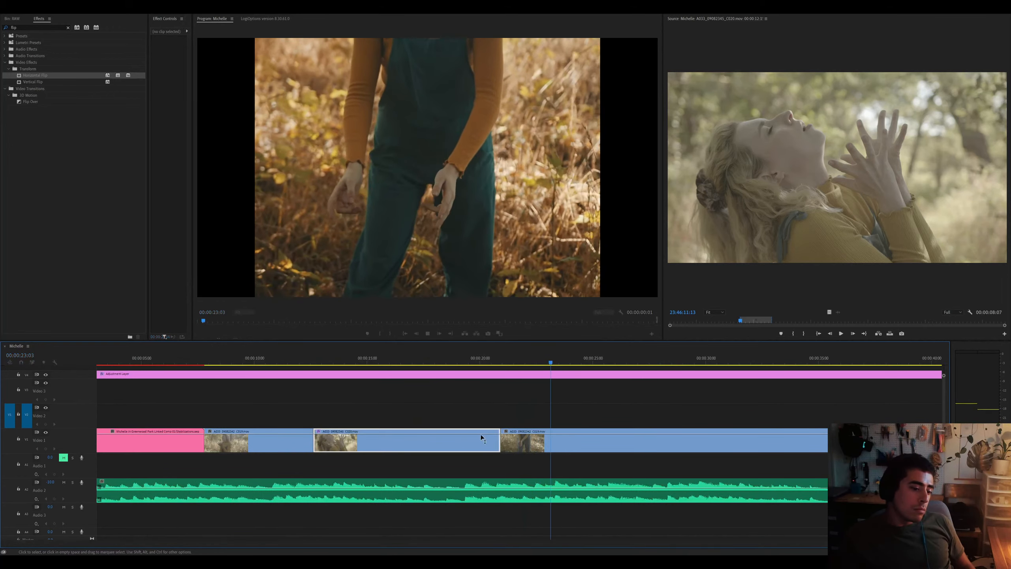
left_click(554, 436)
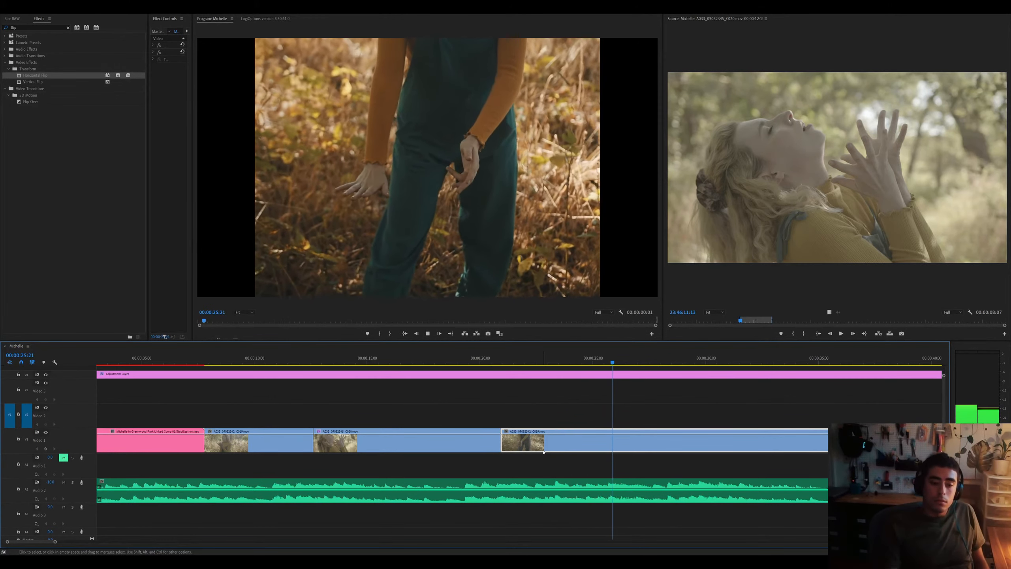
key("minus")
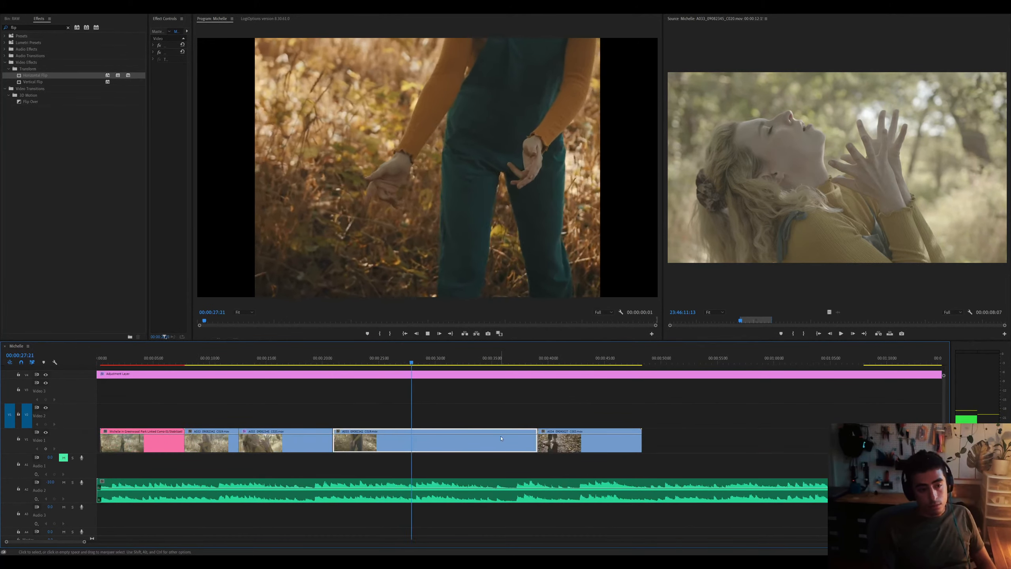
Play through the opening cuts from the close-up into the hands shot to judge how long the hands shot runs
key("space")
key("equal")
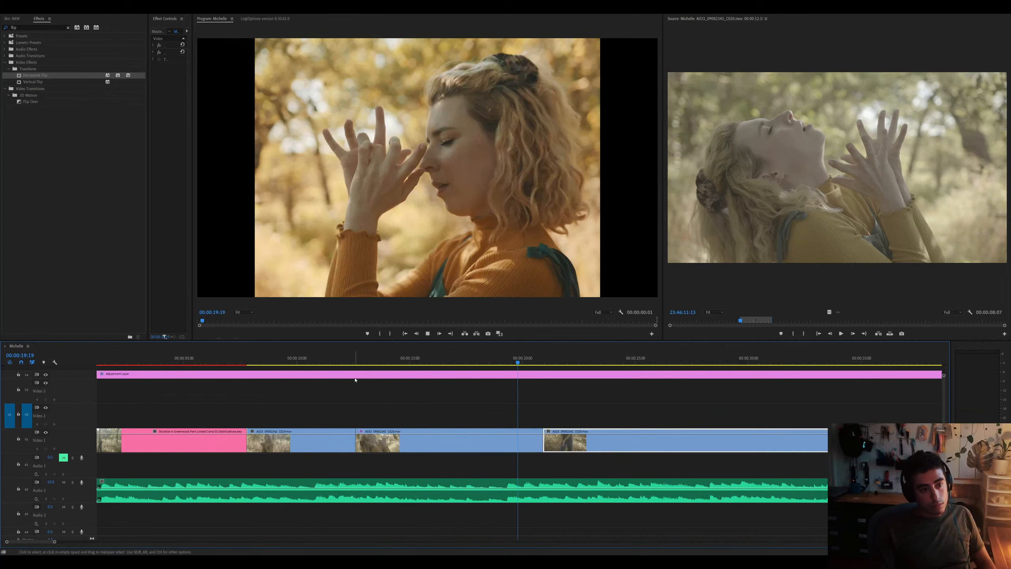
left_click(490, 437)
key("space")
key("minus")
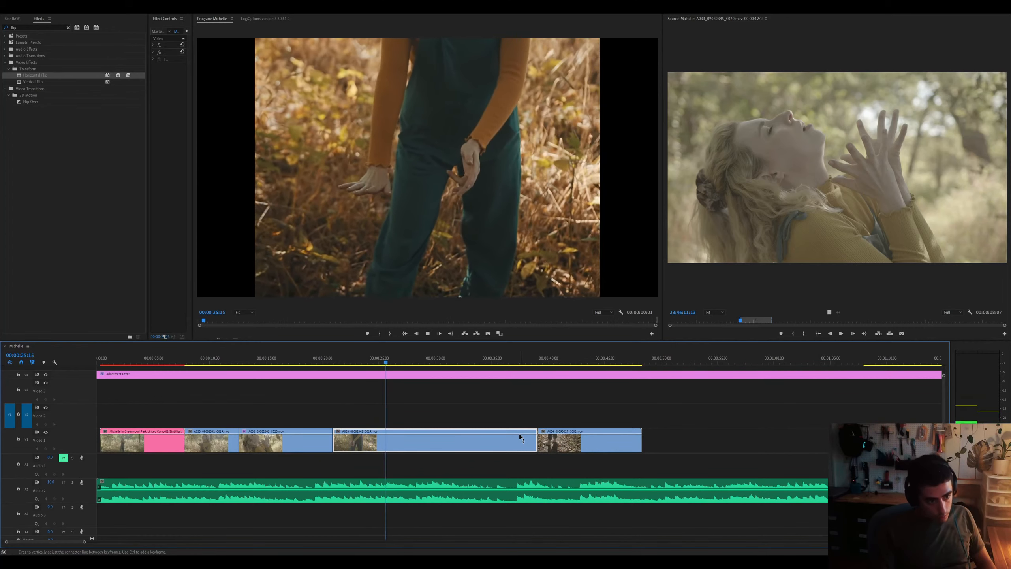
key("space")
key("space")
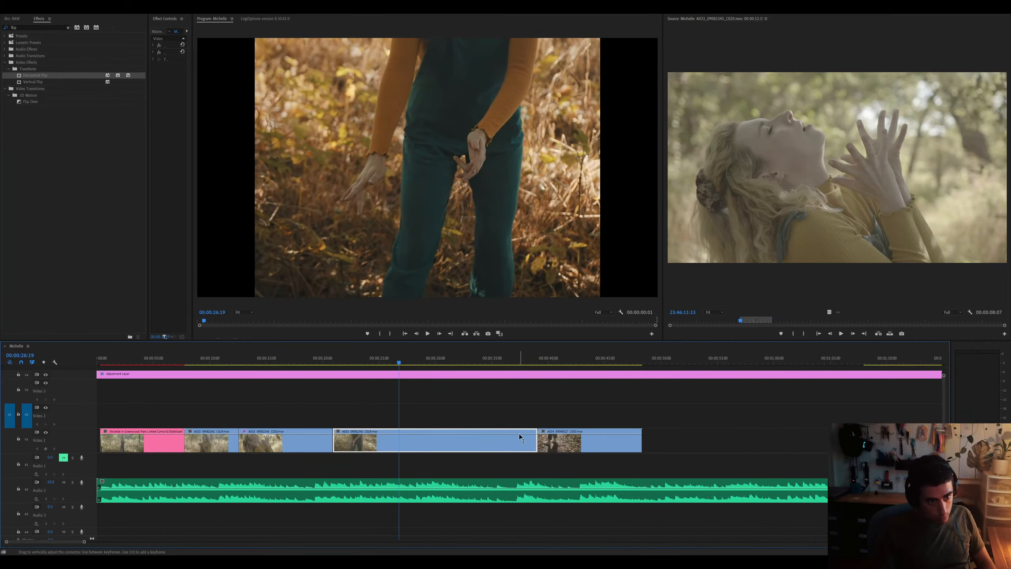
Scrub and replay the hands shot, split it at 00:00:26:19 and delete the part after the cut
key("ctrl+k")
key("ctrl+z")
left_click_drag(433, 363, 441, 364)
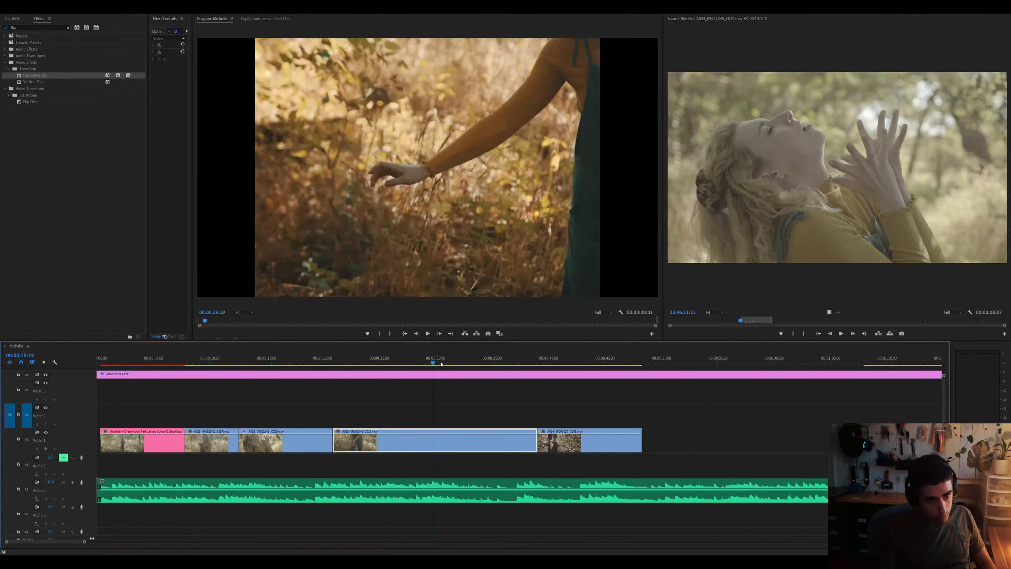
left_click_drag(538, 366, 374, 363)
key("space")
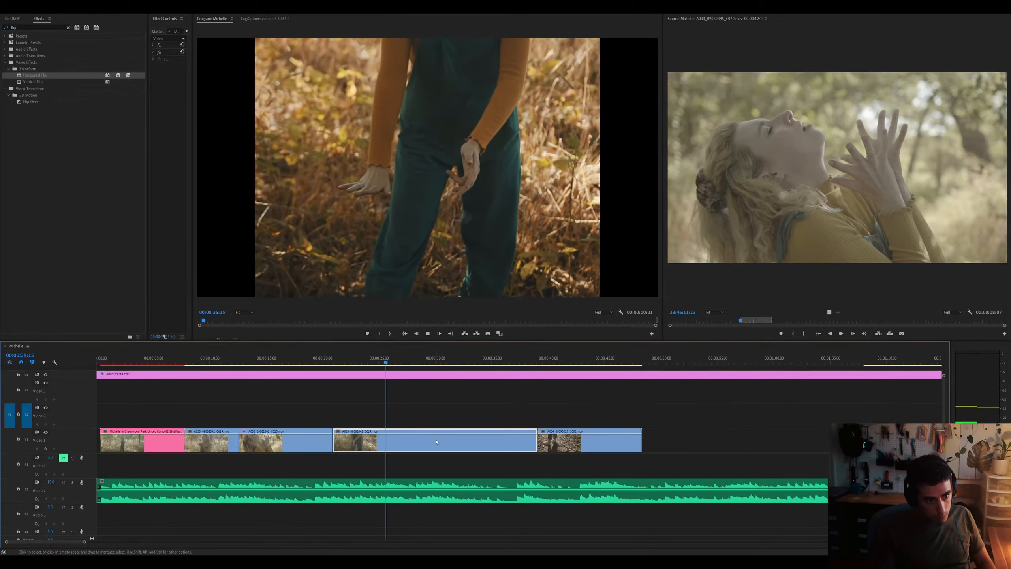
key("space")
key("ctrl+k")
key("Delete")
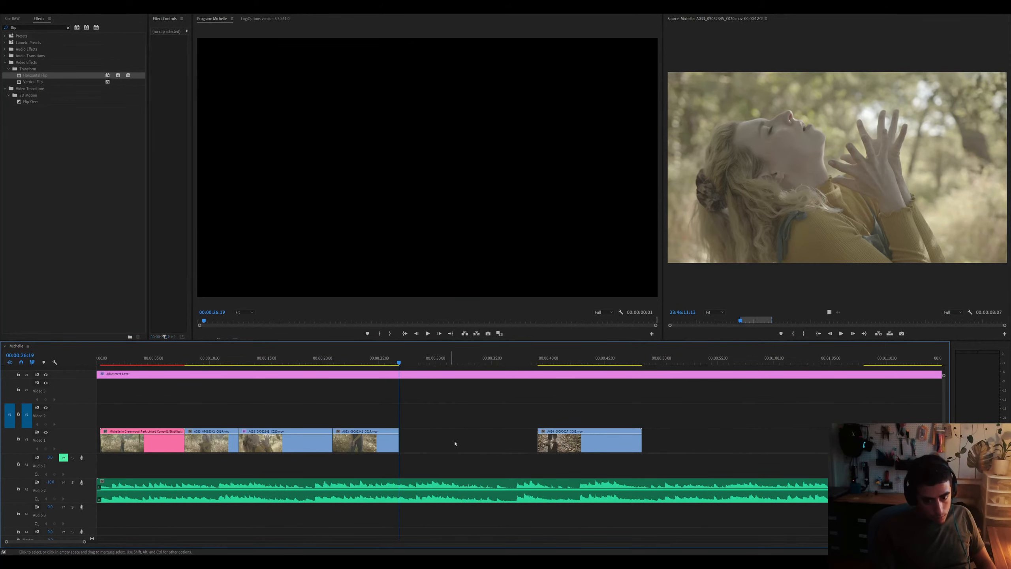
Try the forward-reaching shot from late in Video 2 directly after the hands shot and play across the cut
key("minus")
left_click(494, 356)
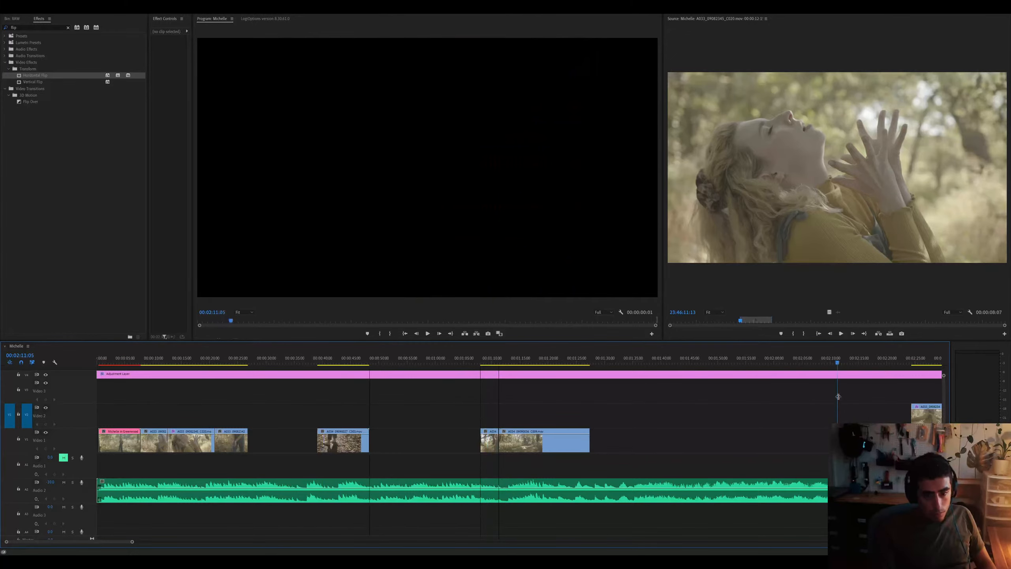
key("minus")
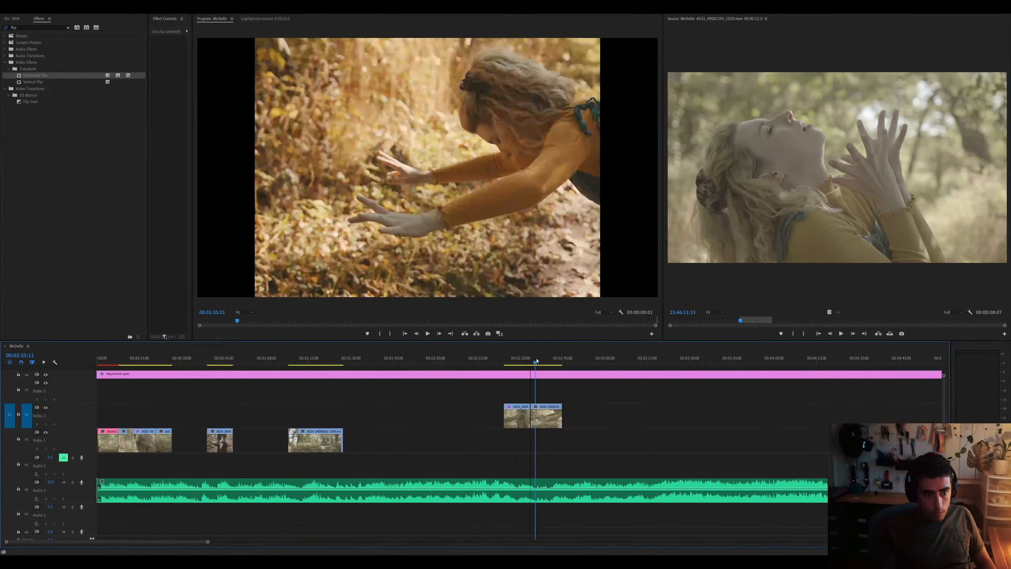
left_click_drag(547, 417, 188, 416)
left_click(167, 360)
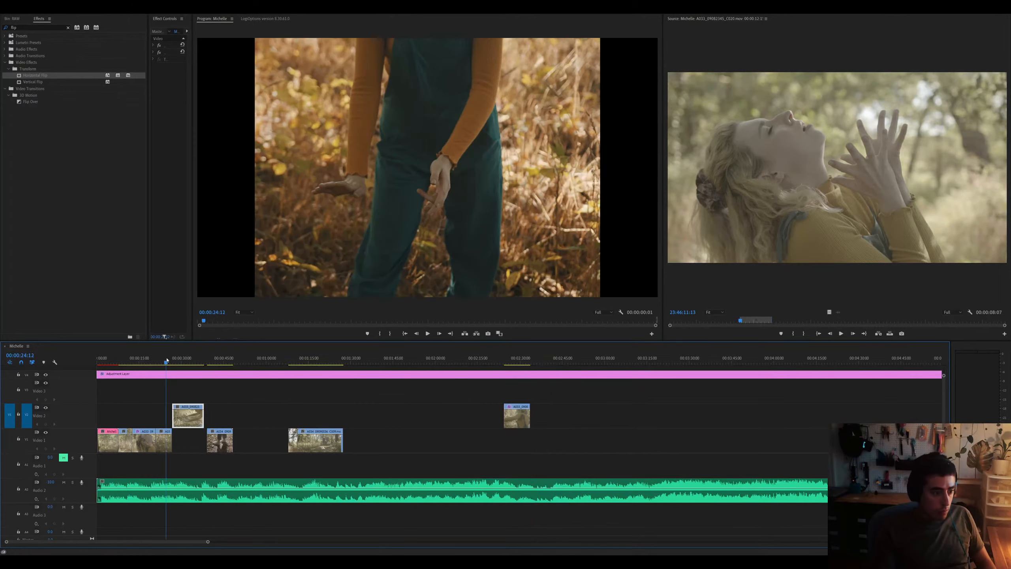
key("space")
key("equal")
key("equal")
key("equal")
key("equal")
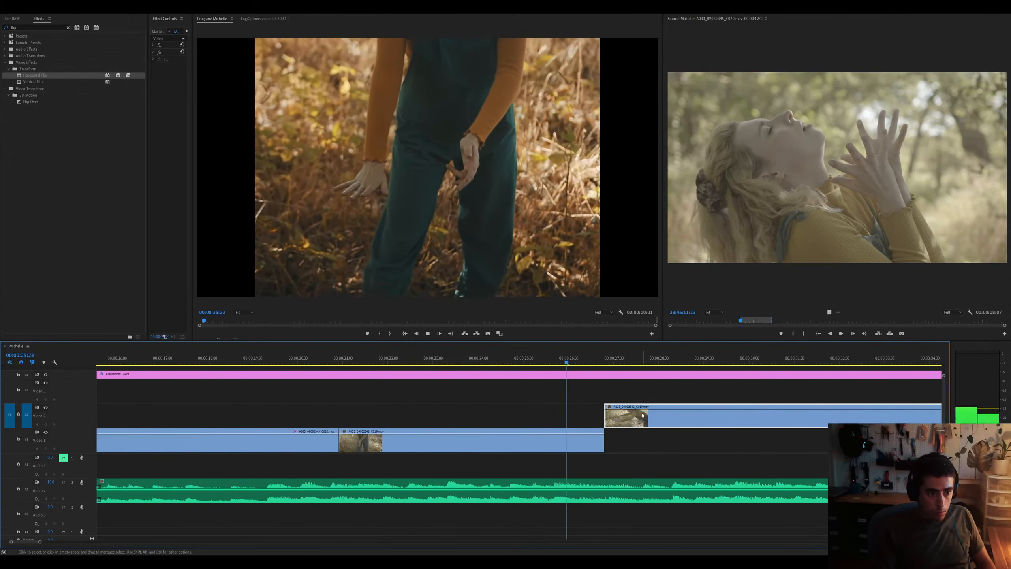
key("space")
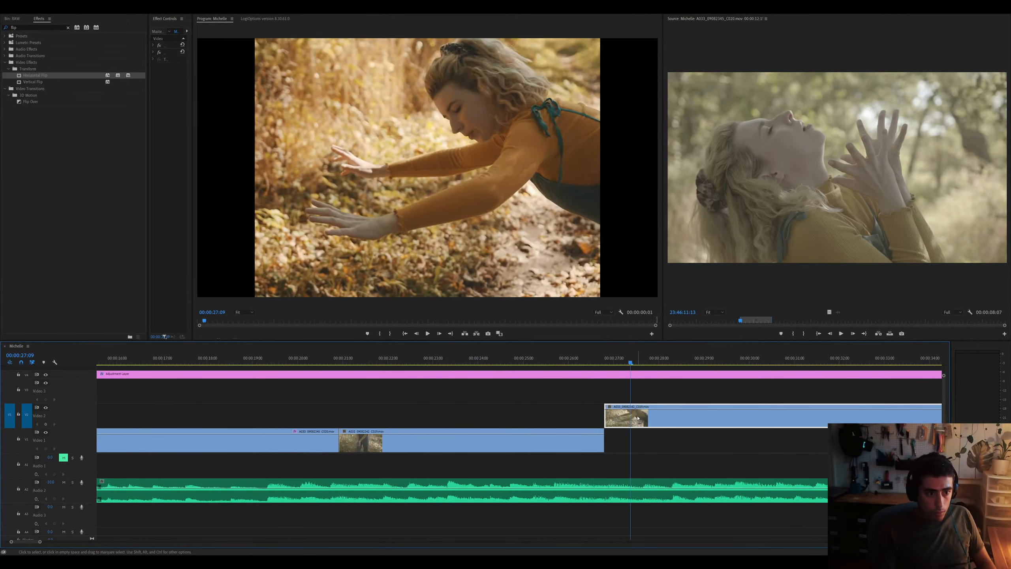
Trim the forward-reaching shot's start to 00:00:27:10, shift it earlier over the end of the hands shot, and replay the cut
key("space")
left_click_drag(655, 364, 633, 365)
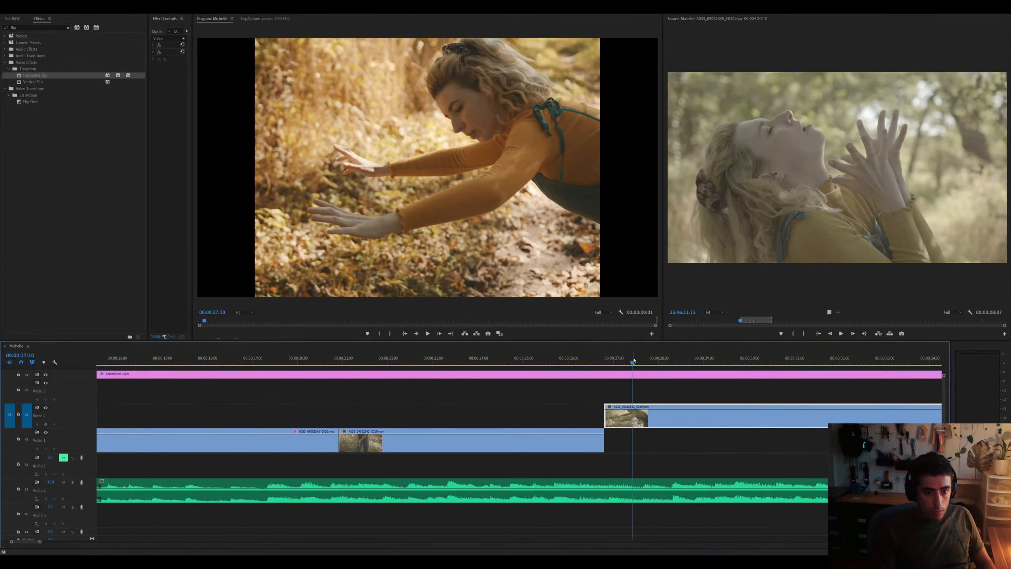
key("q")
left_click_drag(654, 418, 597, 407)
left_click(575, 359)
key("space")
key("space")
left_click(567, 358)
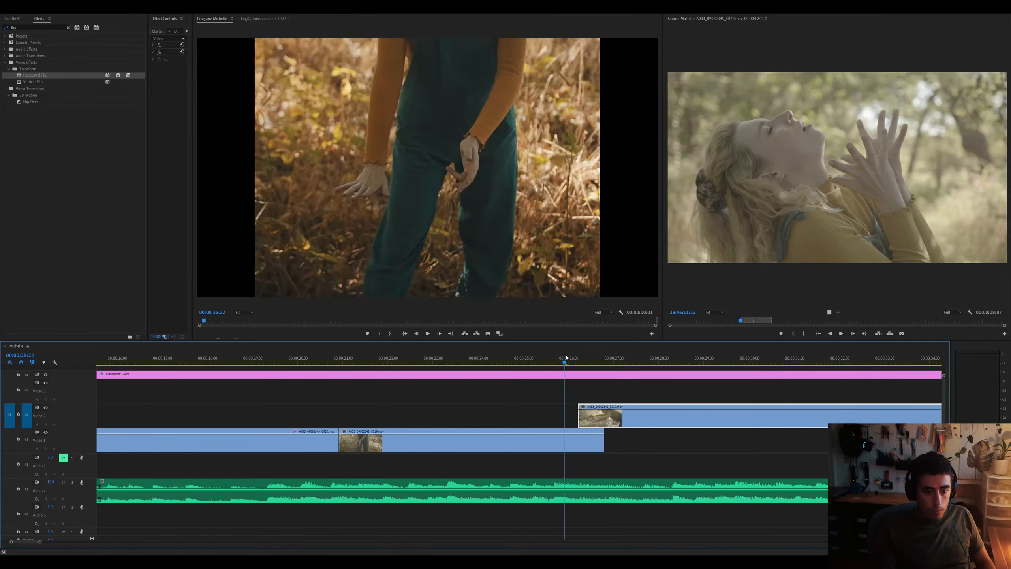
key("space")
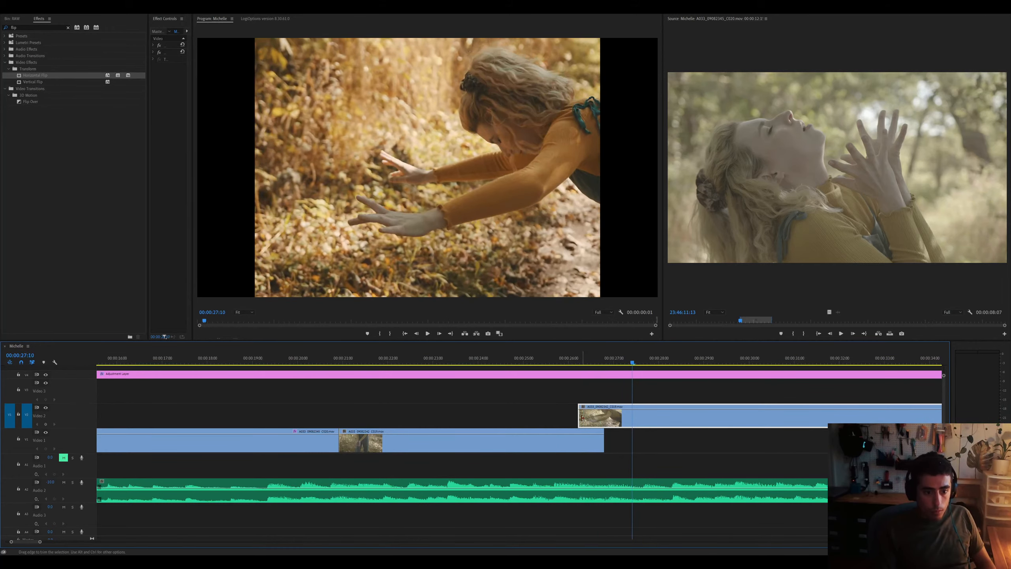
Nudge the forward-reaching shot slightly later on Video 2 and review the transition from the hands shot repeatedly
mouse_move(601, 414)
left_mouse_down()
mouse_move(584, 414)
mouse_move(603, 415)
left_mouse_up()
left_click(570, 359)
key("space")
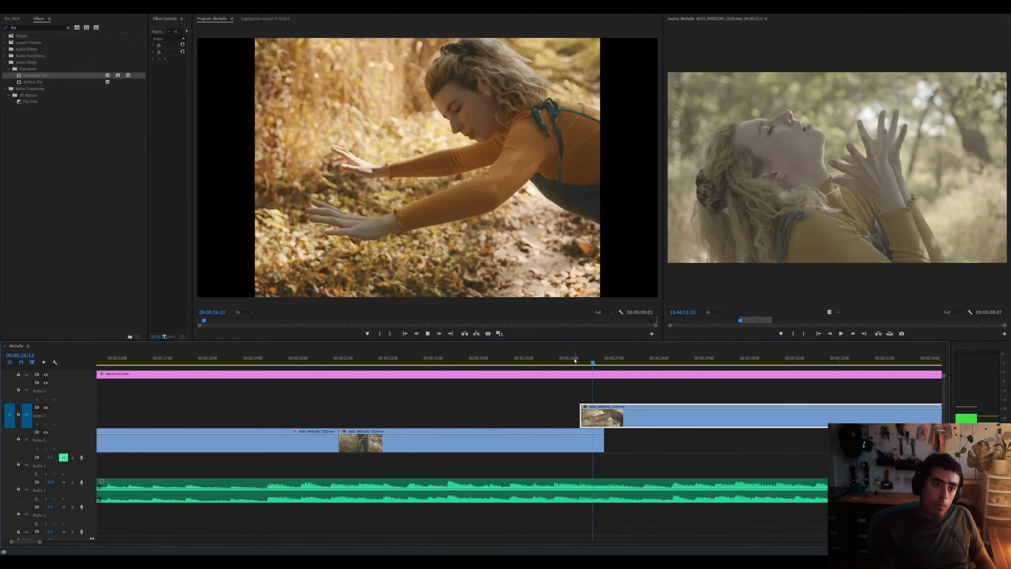
left_click(563, 361)
key("space")
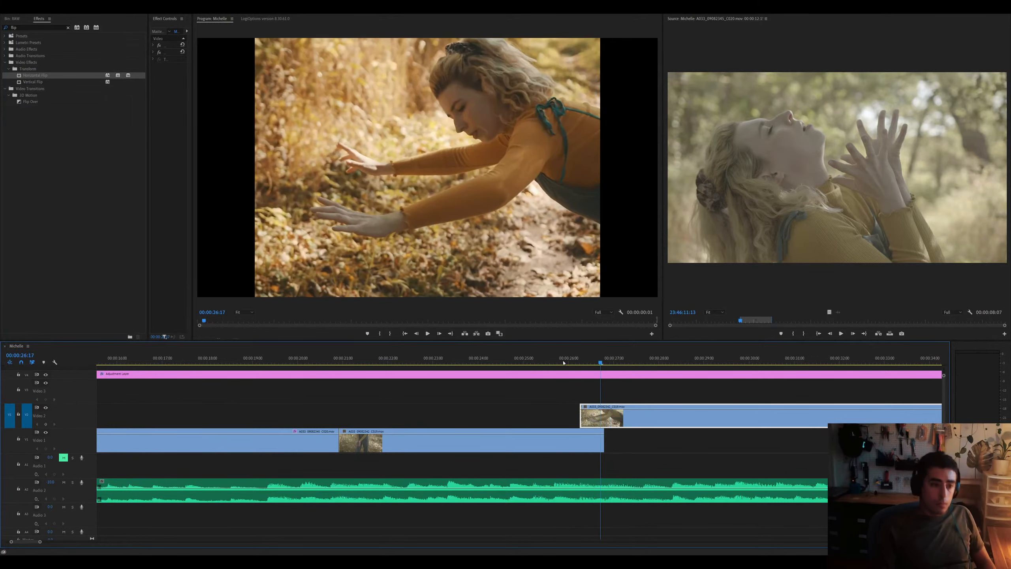
key("space")
key("space")
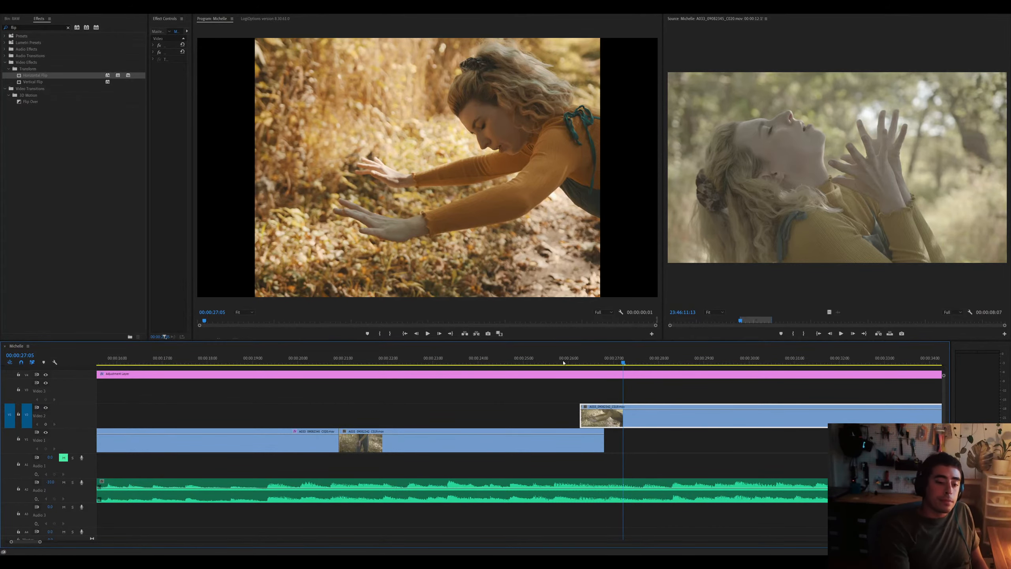
key("minus")
key("minus")
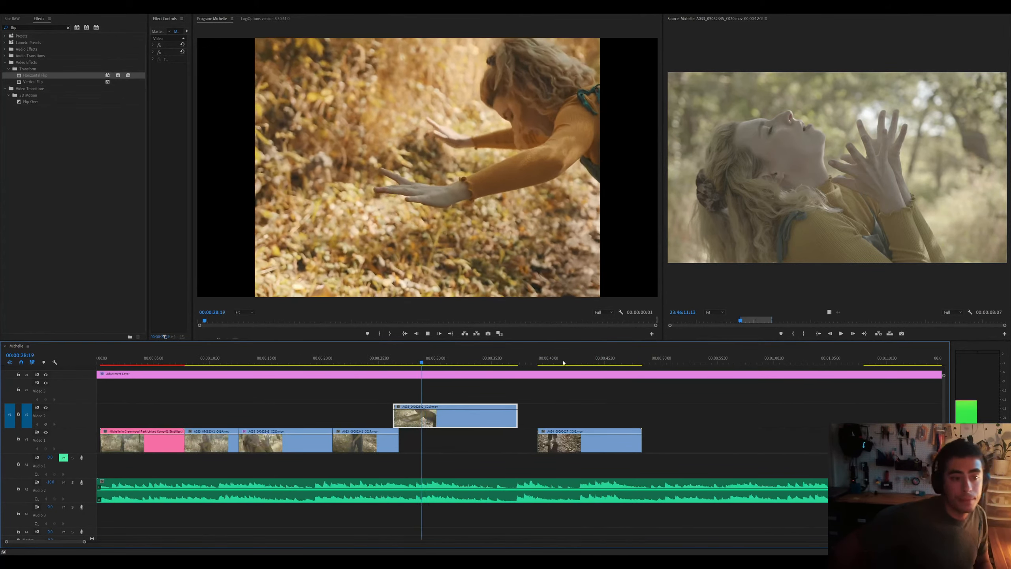
Undo the trim and overlap of the forward-reaching shot and park it on Video 2 beyond the feet shot
left_click(637, 415)
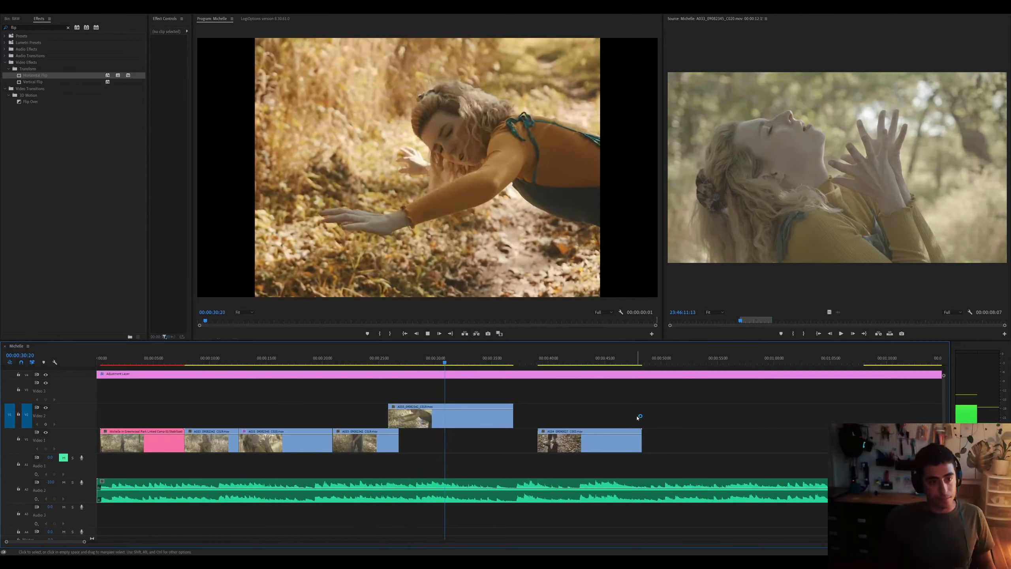
key("ctrl+z")
key("ctrl+z")
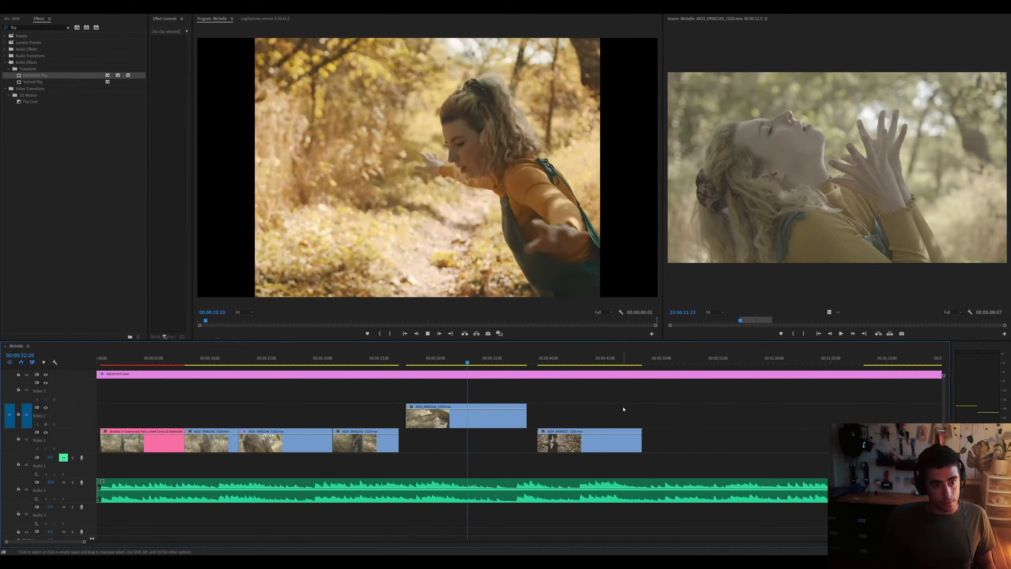
key("ctrl+shift+z")
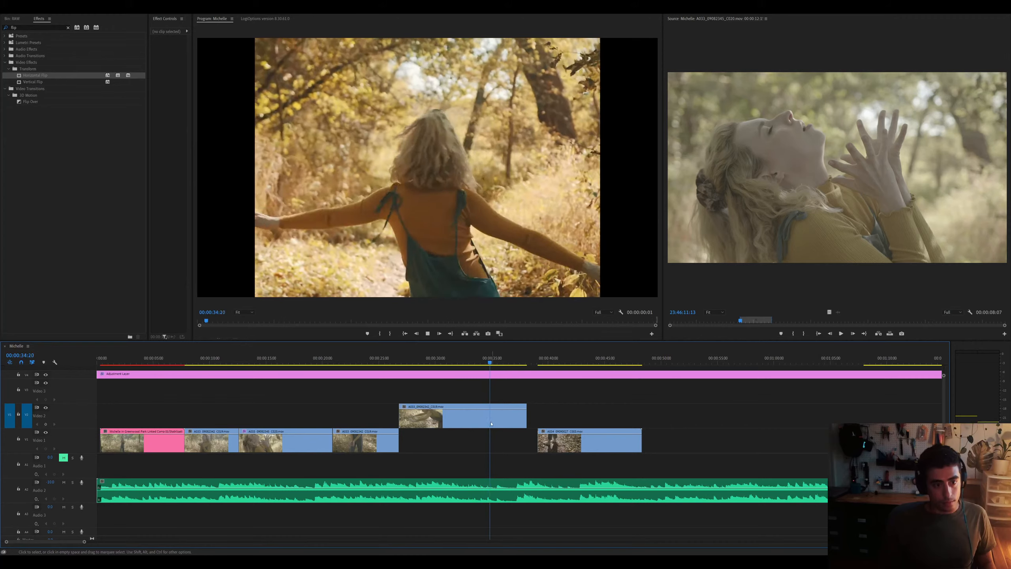
left_click(487, 424)
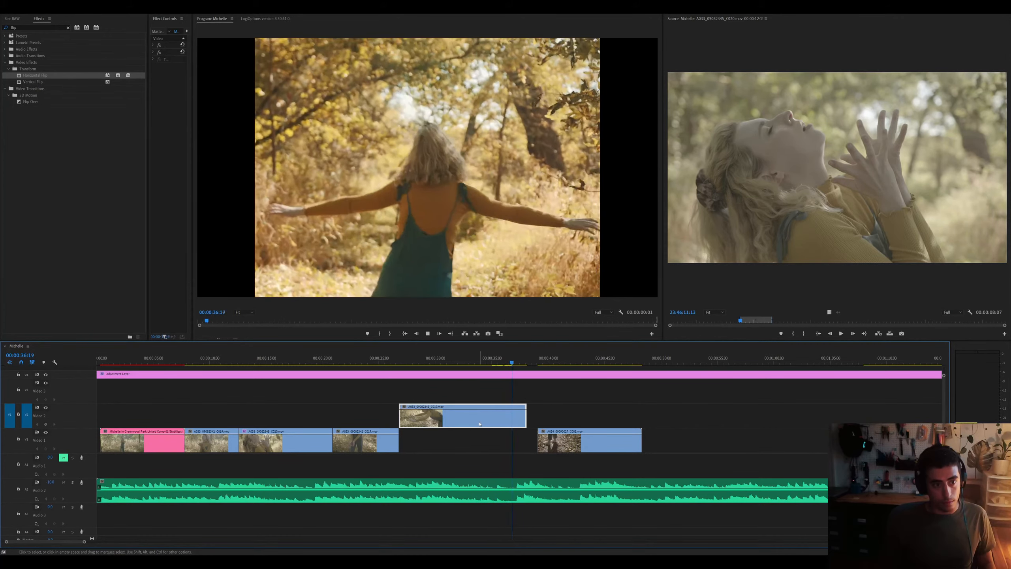
left_click_drag(480, 423, 843, 419)
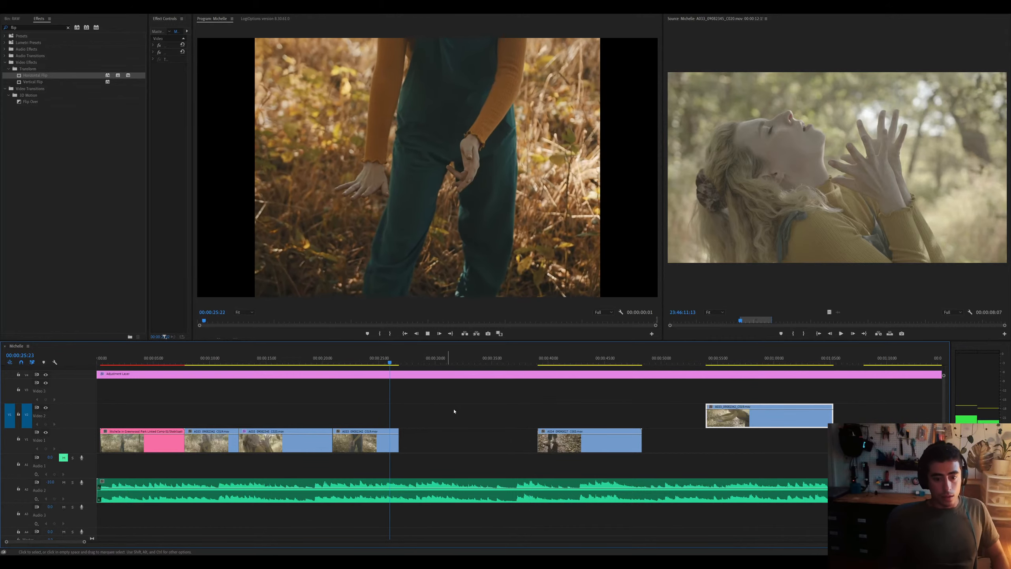
Try the remaining late Video 2 clip after the hands shot, play the cut, and undo the placement
key("minus")
key("minus")
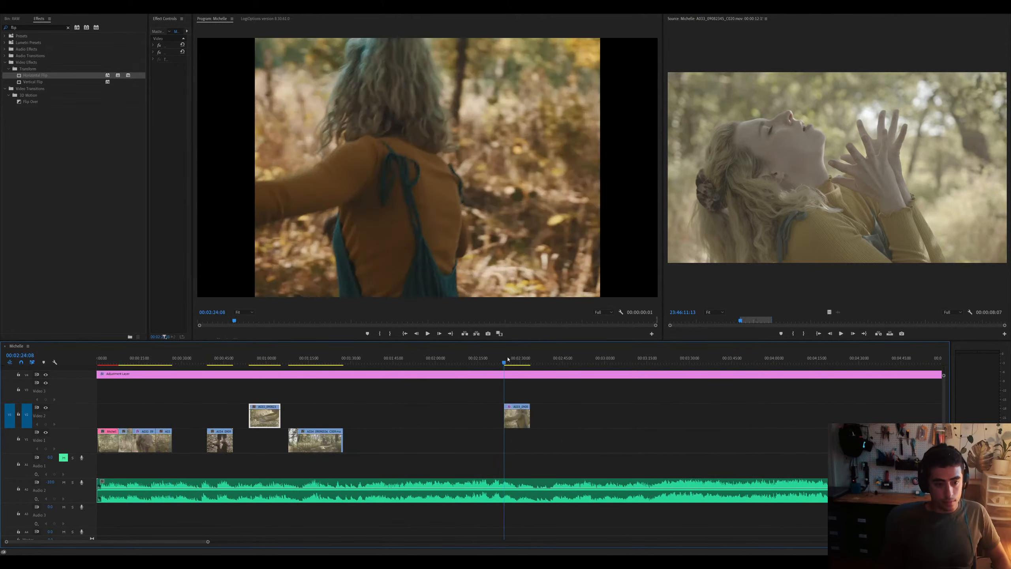
left_click(520, 419)
left_click_drag(205, 417, 183, 417)
key("=")
key("space")
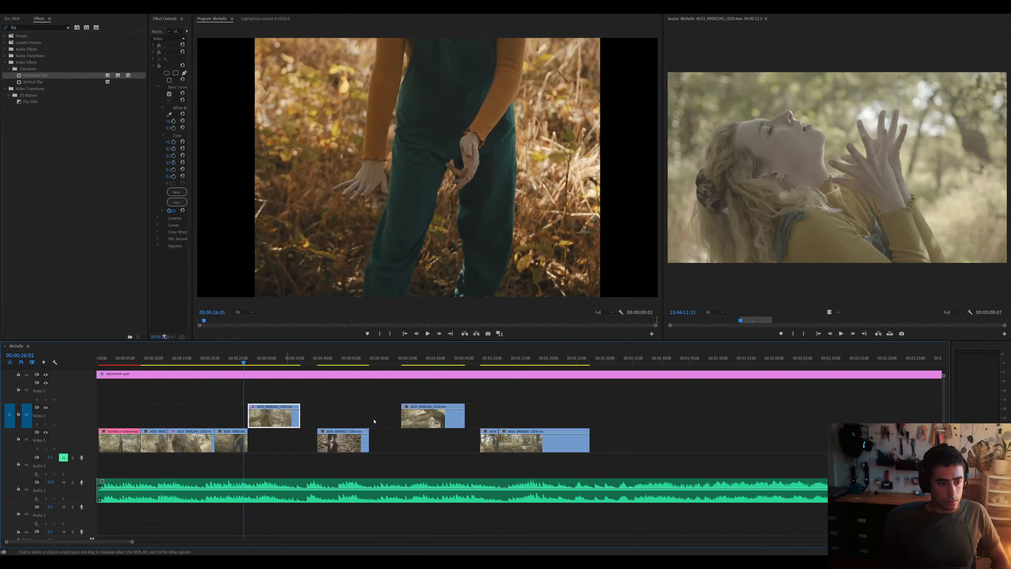
key("ctrl+z")
Extend the hands shot back out to the start of the feet shot and split it at 00:00:26:13
key("=")
left_click(396, 442)
left_click_drag(400, 442, 537, 443)
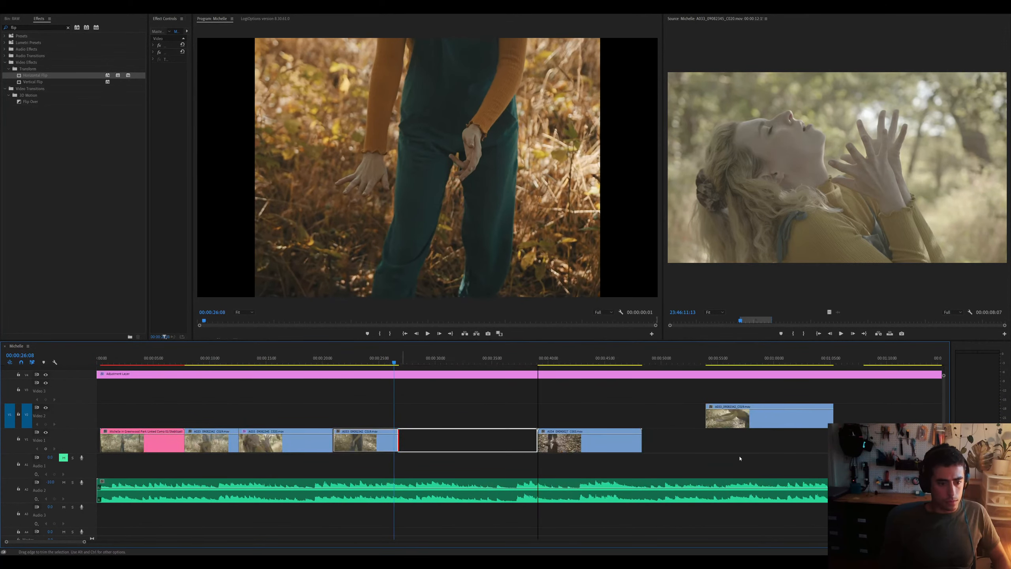
key("ctrl+k")
Match the second hands segment to its source clip and slip it to later footage starting at 23:42:43:09
key("f")
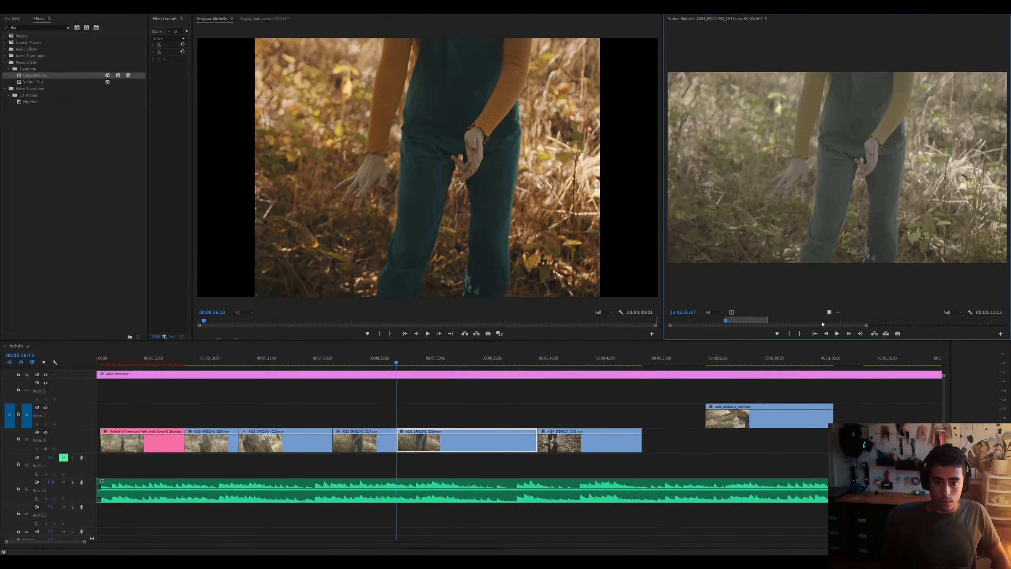
left_click_drag(779, 320, 806, 321)
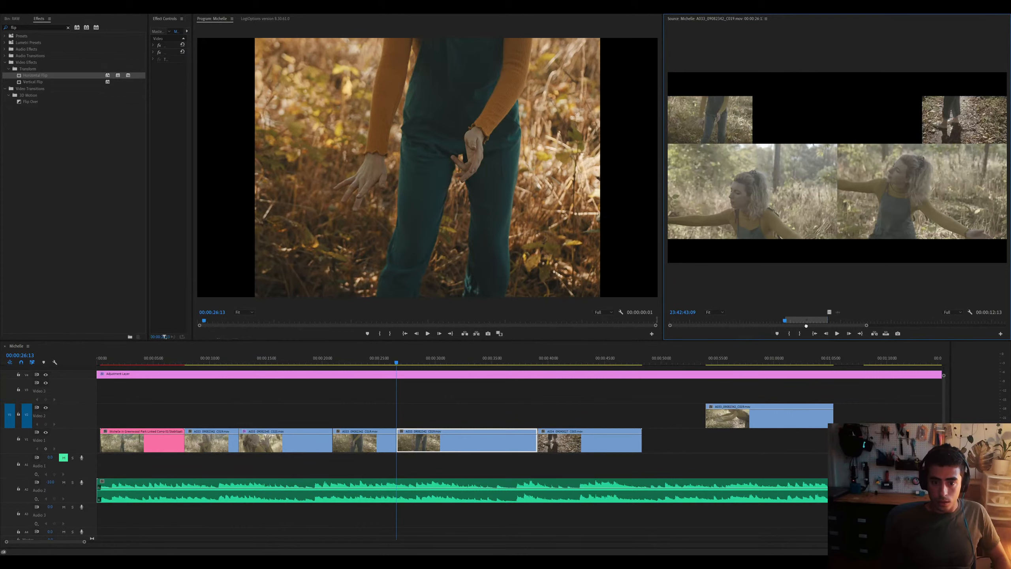
key("period")
Play the slipped outstretched-arms shot, split it at 00:00:31:05 and delete the part after the cut
key("space")
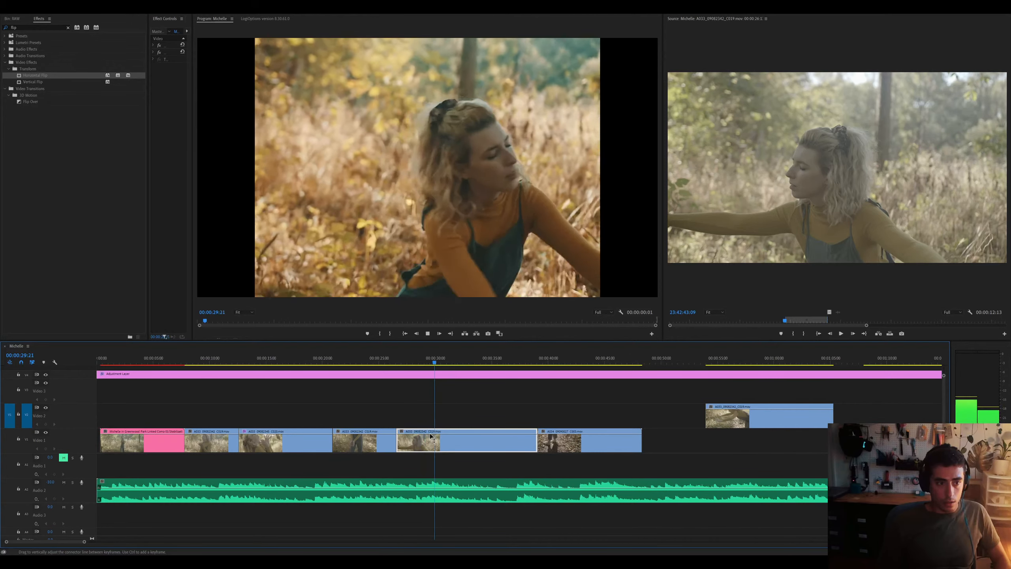
key("space")
key("ctrl+k")
key("minus")
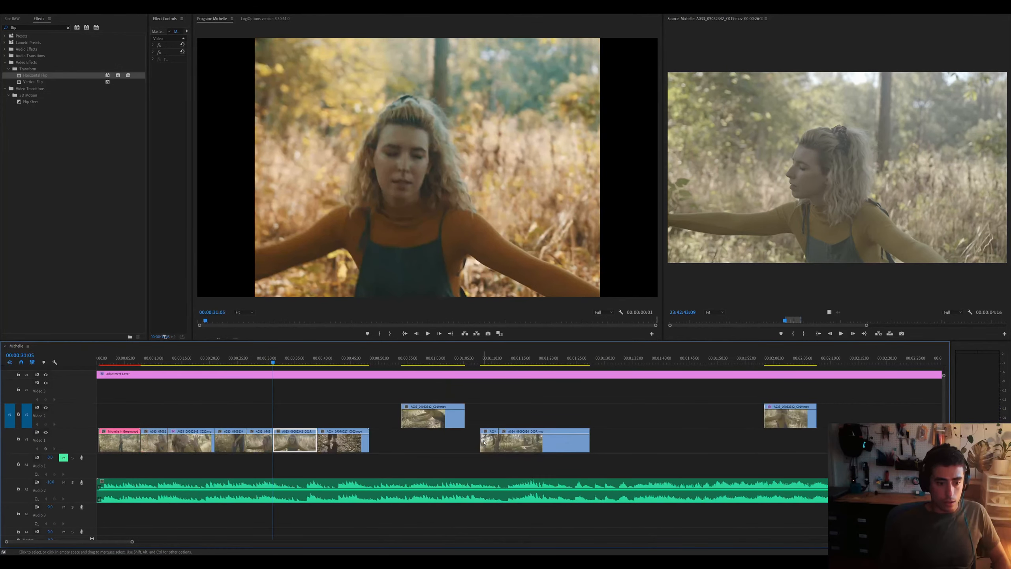
key("Delete")
Move the feet shot earlier on Video 1 to butt against the outstretched-arms shot and replay the cut
left_click(356, 449)
left_click_drag(357, 449, 312, 449)
key("equal")
key("equal")
key("space")
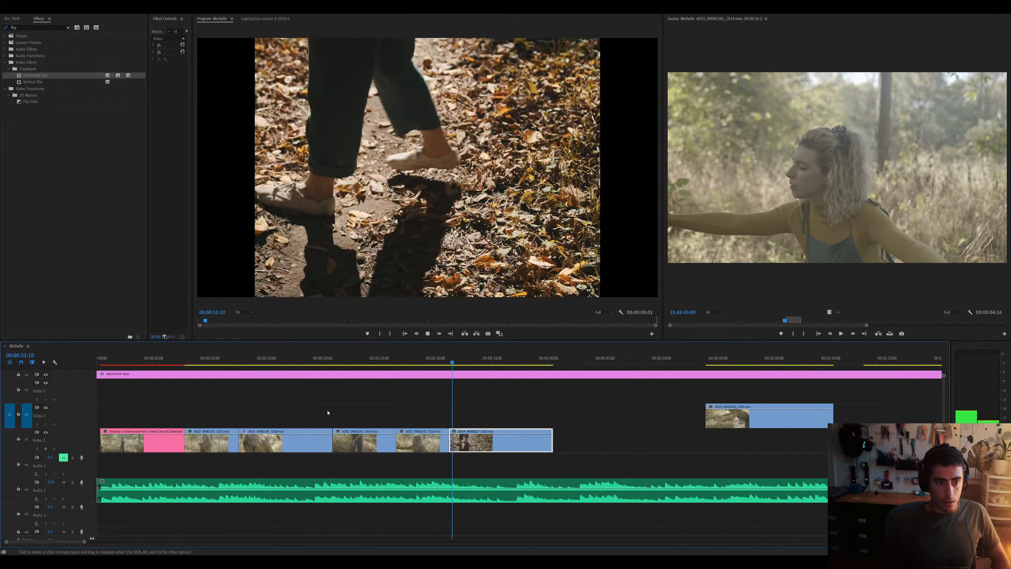
left_click(502, 361)
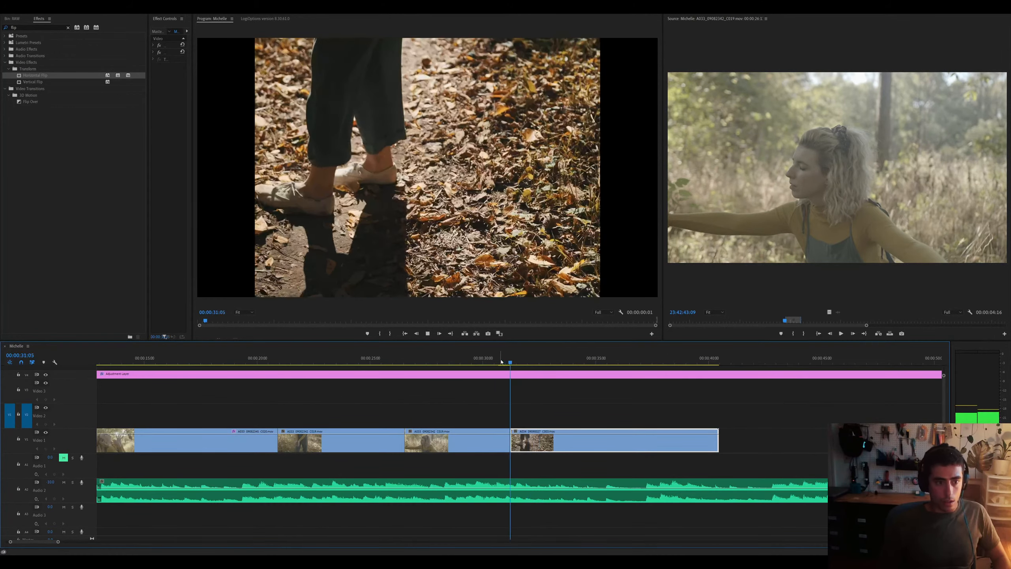
key("minus")
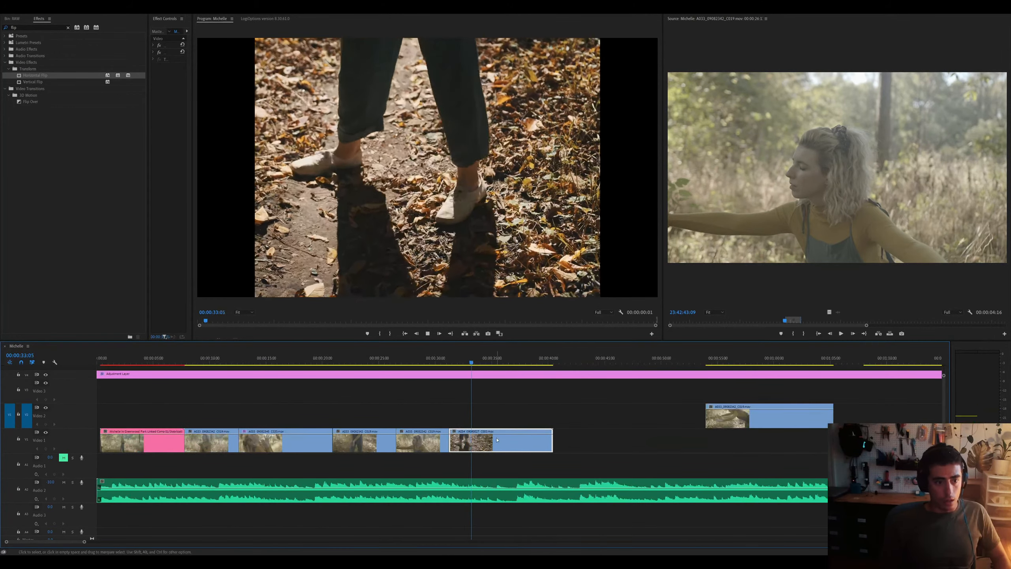
Split the feet shot at 00:00:33:14 and delete its remainder
key("space")
key("ctrl+k")
left_click(513, 443)
key("Delete")
left_click(466, 444)
key("minus")
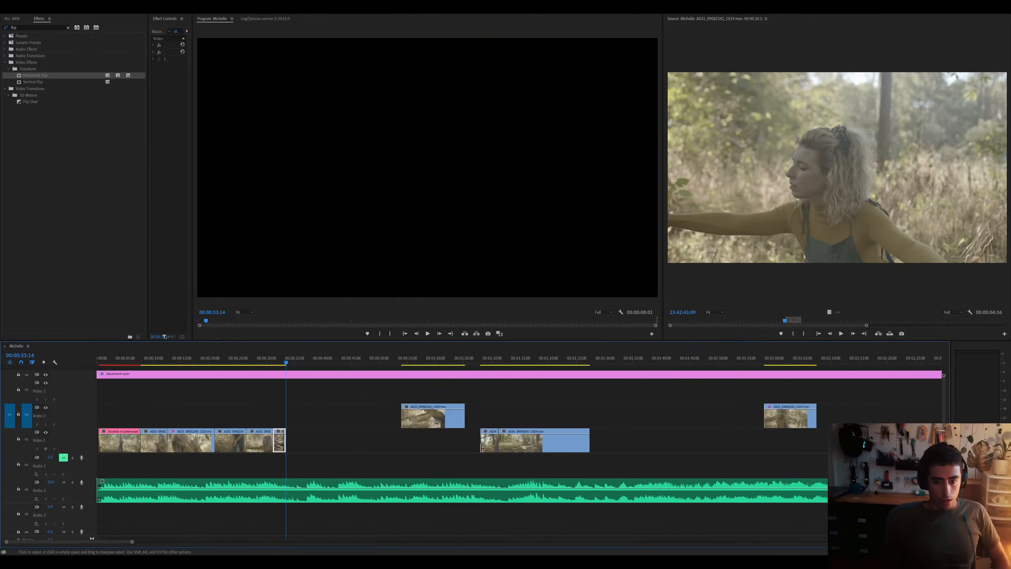
Move the wide woodland shot up to Video 2, starting at 00:00:33:14 where the feet shot ends
left_click_drag(547, 442, 335, 416)
key("equal")
key("equal")
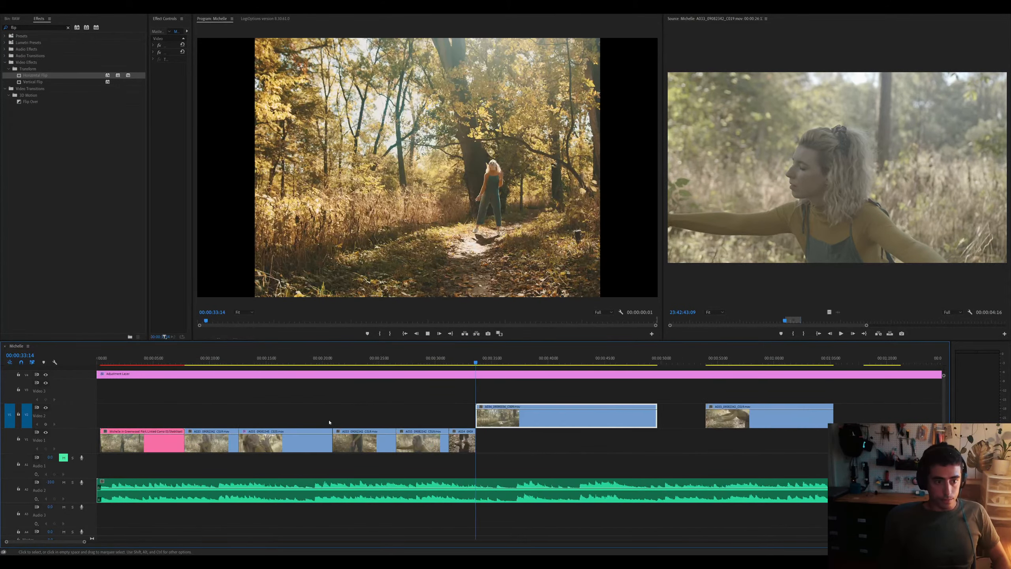
Load the wide woodland shot on Video 2 into the source view and slip its used range to a later section
key("space")
key("equal")
key("space")
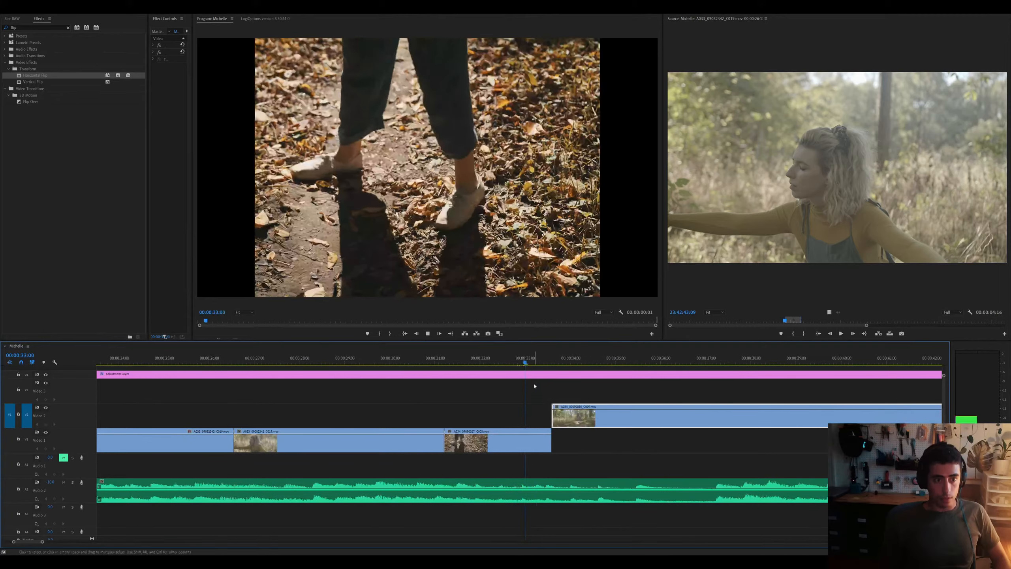
double_click(577, 423)
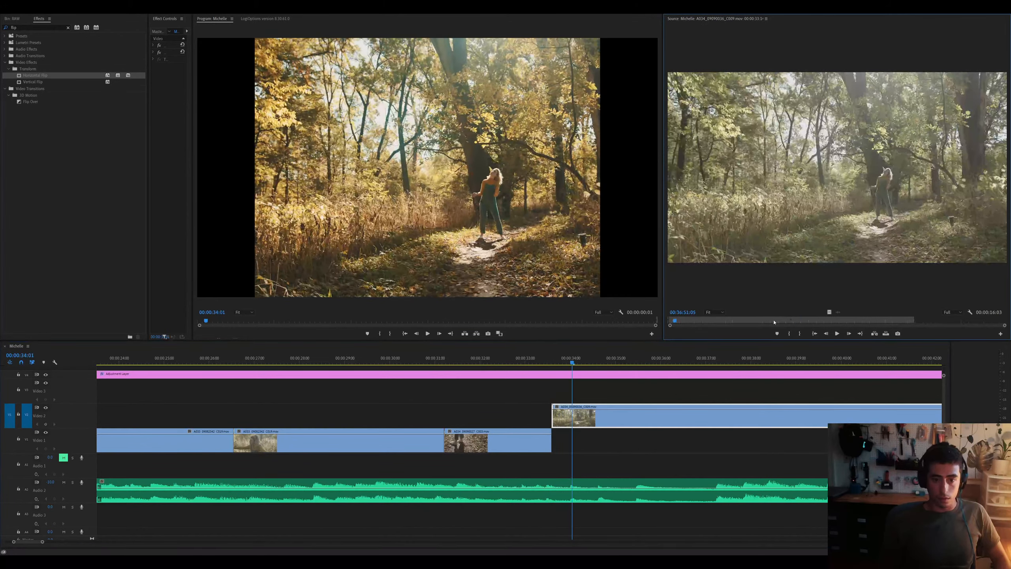
left_click_drag(774, 322, 991, 323)
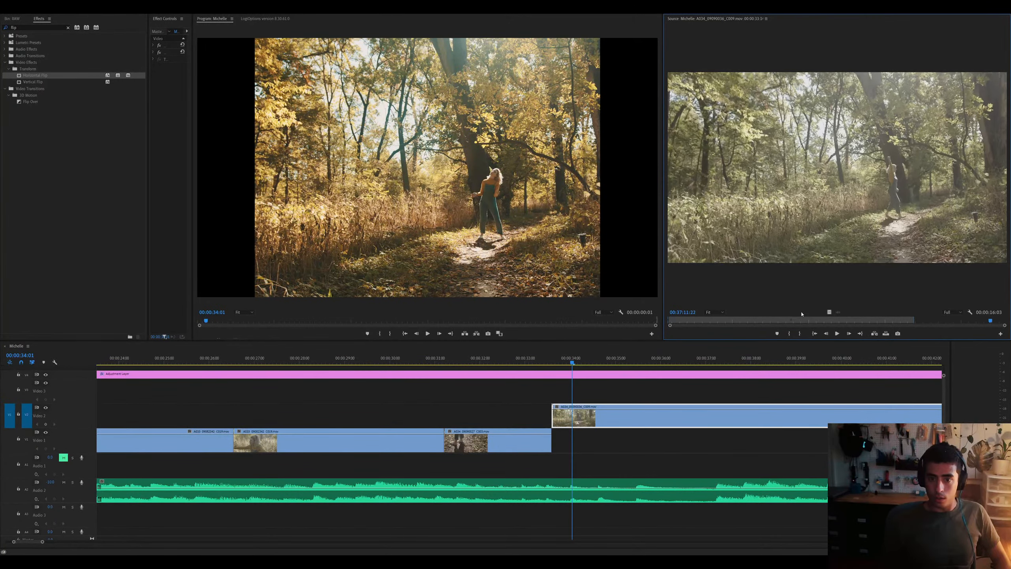
left_click(791, 321)
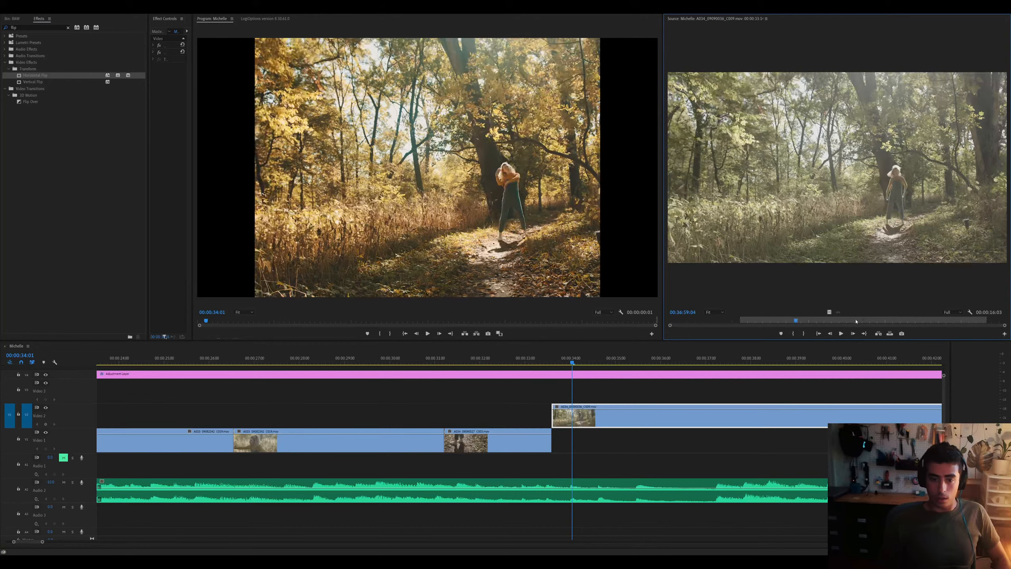
left_click_drag(863, 320, 882, 321)
Play through the slipped wide woodland shot, split it at 00:00:44:15 and delete the part before the cut
left_click(557, 358)
key("minus")
key("space")
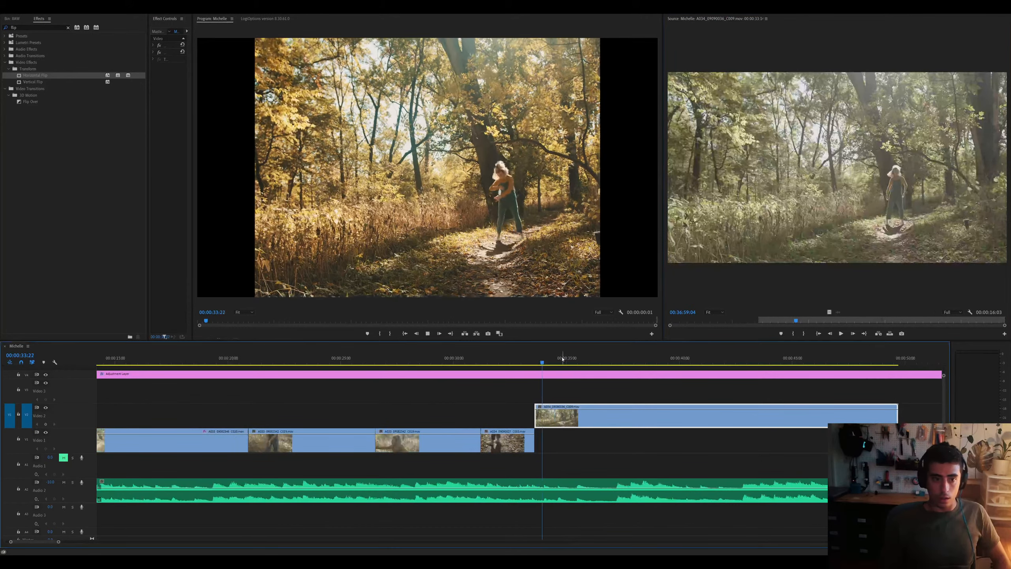
left_click(692, 363)
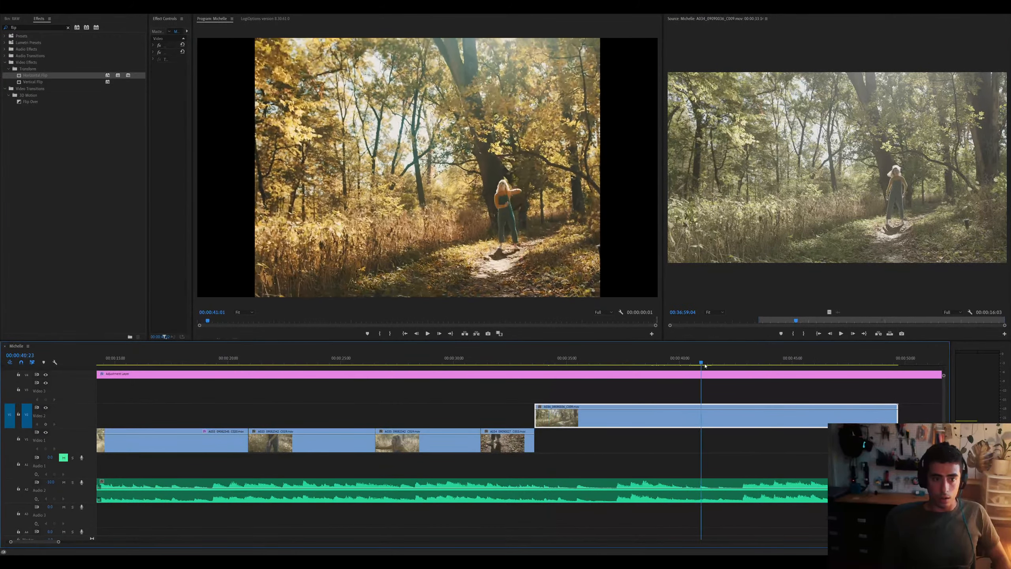
left_click_drag(770, 372, 784, 373)
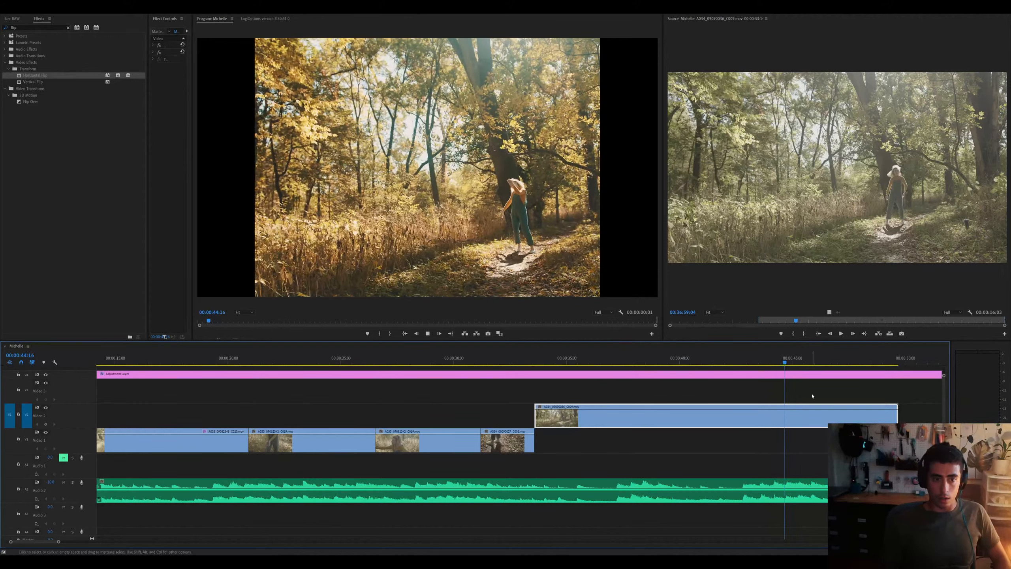
key("space")
key("backslash")
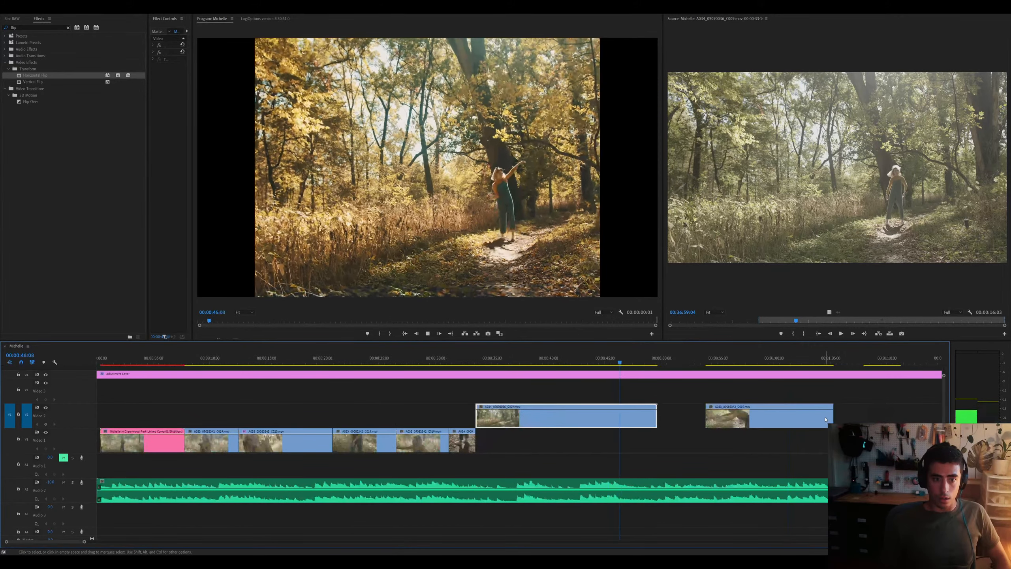
key("ctrl+k")
key("Delete")
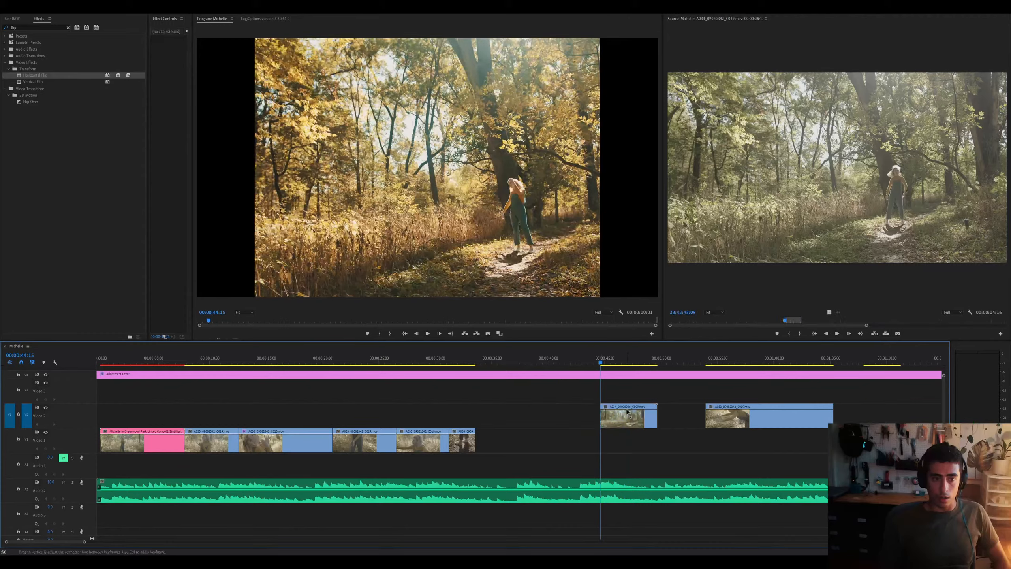
Review the remaining piece of the wide shot and move it along Video 2 to start where the feet shot ends
left_click(629, 423)
key("space")
left_click(647, 361)
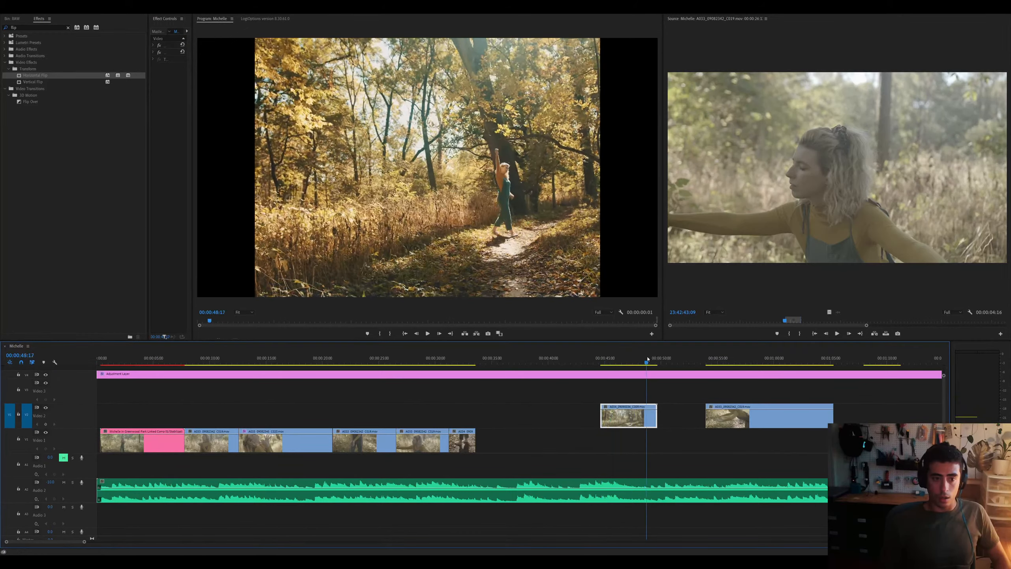
key("space")
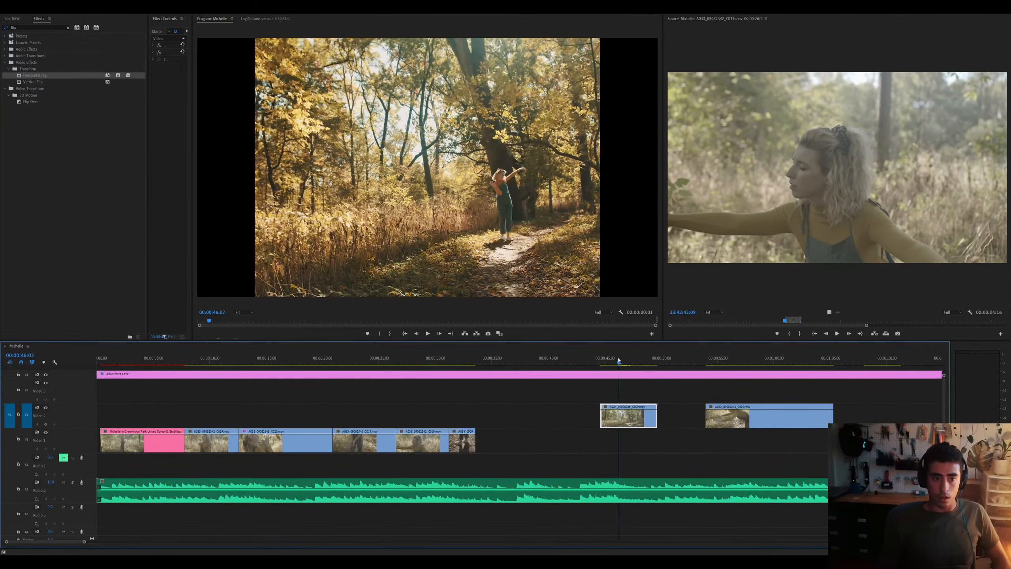
left_click_drag(619, 361, 600, 360)
key("space")
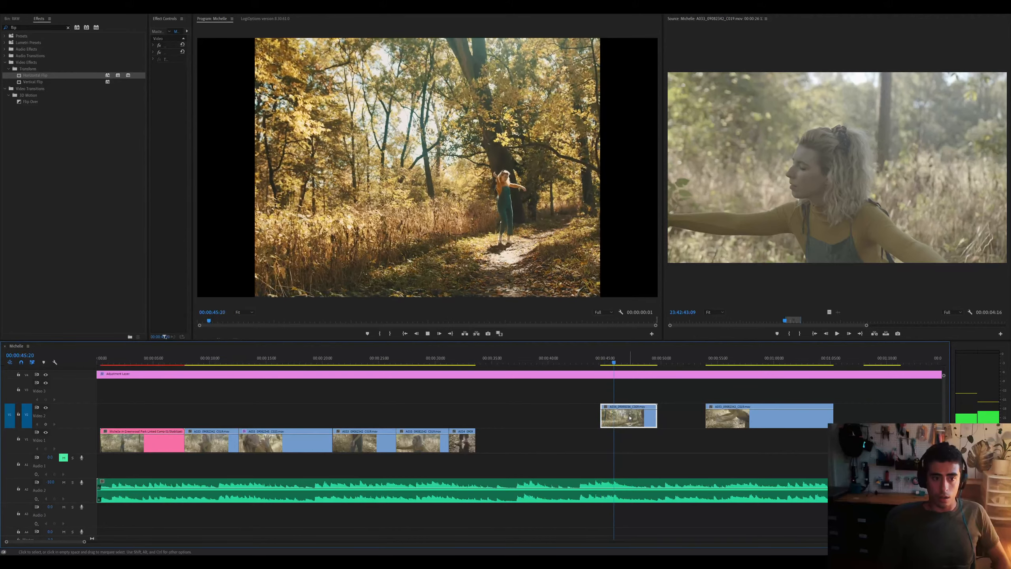
left_click_drag(630, 430, 482, 426)
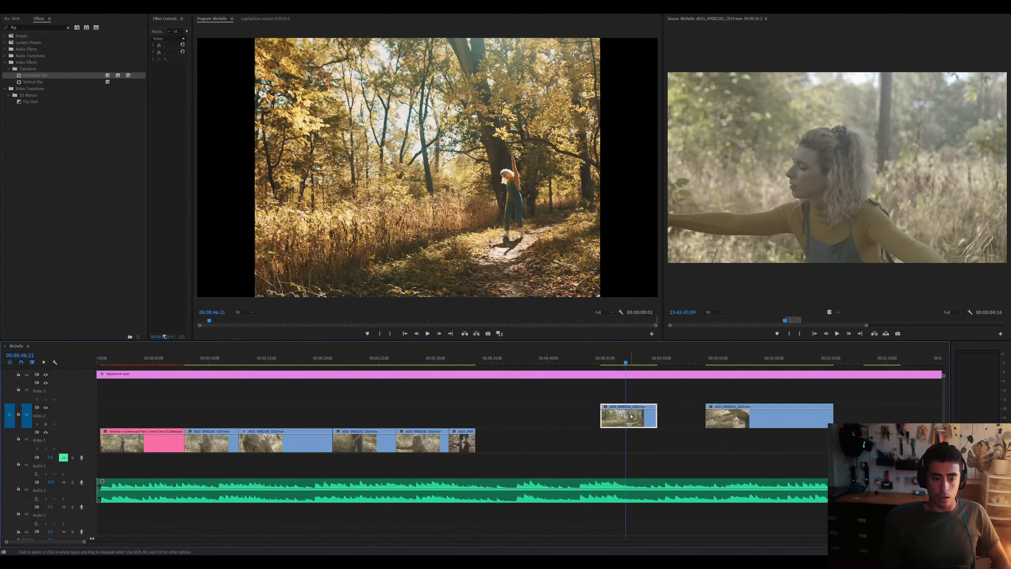
left_click_drag(631, 416, 506, 416)
Play the cut into the wide shot, split the feet shot earlier and delete the remainder after the split
left_click(464, 357)
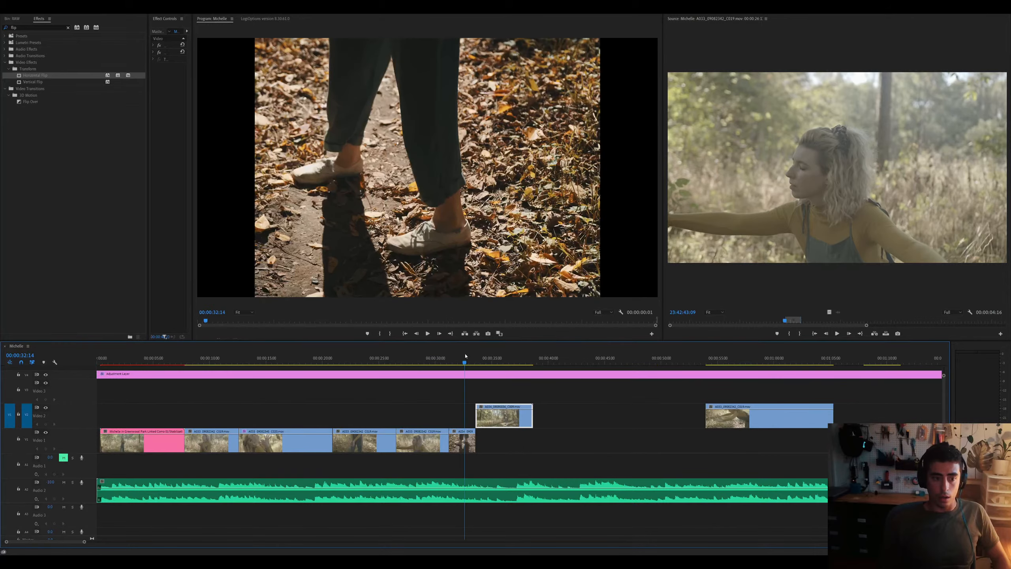
key("equal")
key("equal")
key("space")
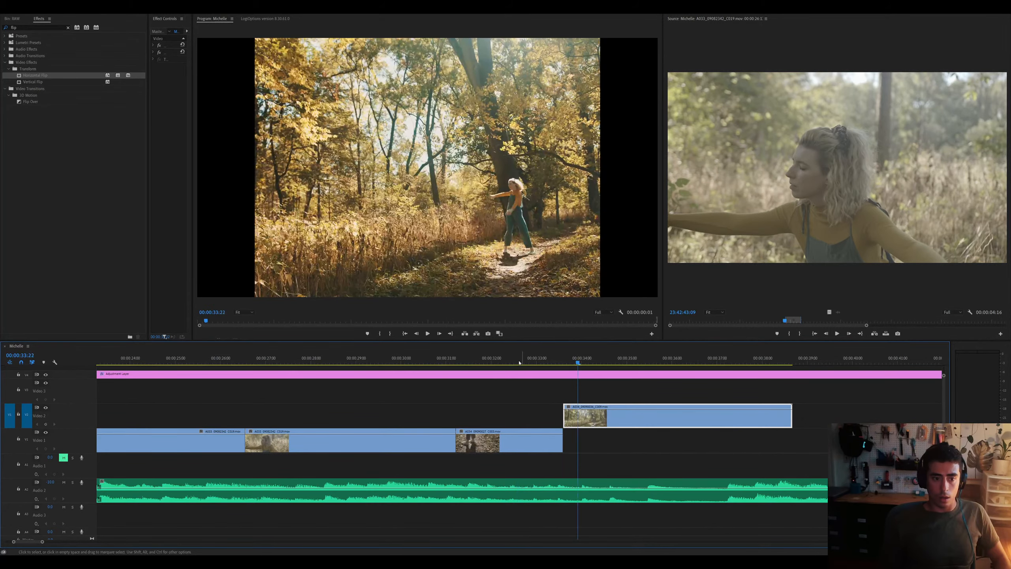
left_click(457, 359)
key("equal")
key("space")
left_click(586, 444)
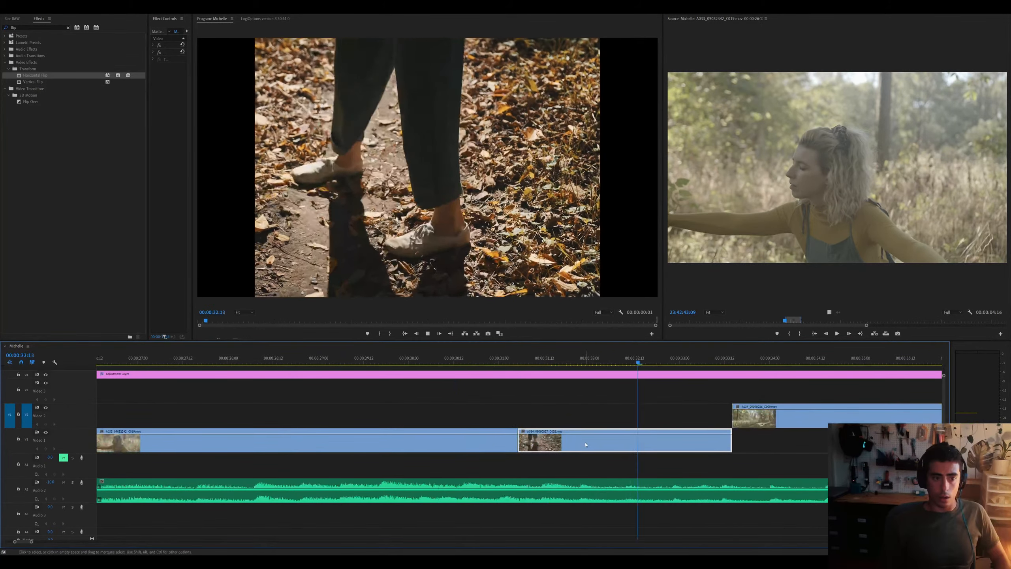
key("ctrl+k")
left_click(713, 443)
key("Delete")
Move the wide woodland shot earlier on Video 2 to meet the shortened feet shot and replay the cut to the end
left_click_drag(750, 418, 712, 417)
key("space")
key("minus")
key("equal")
key("space")
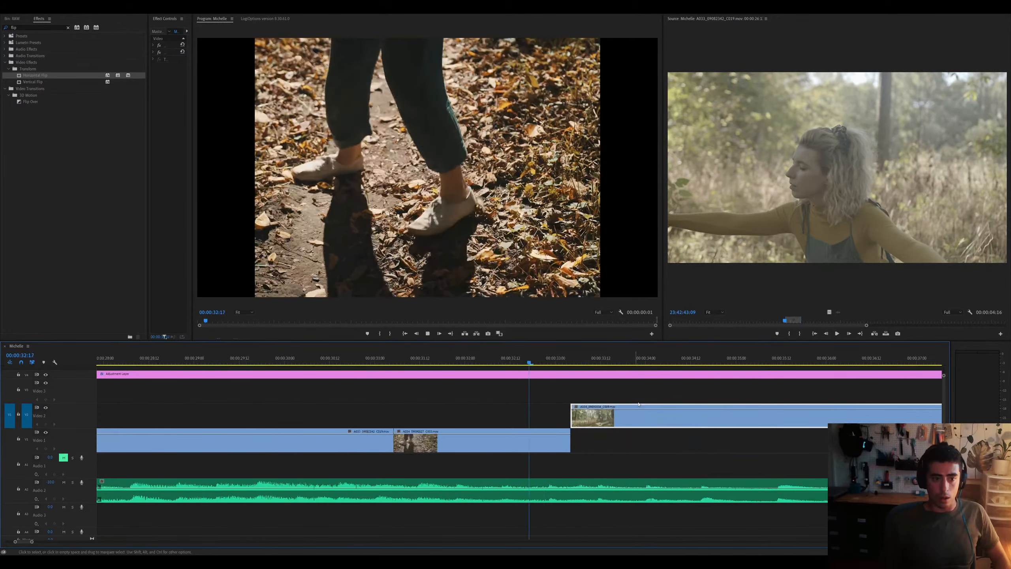
key("equal")
key("space")
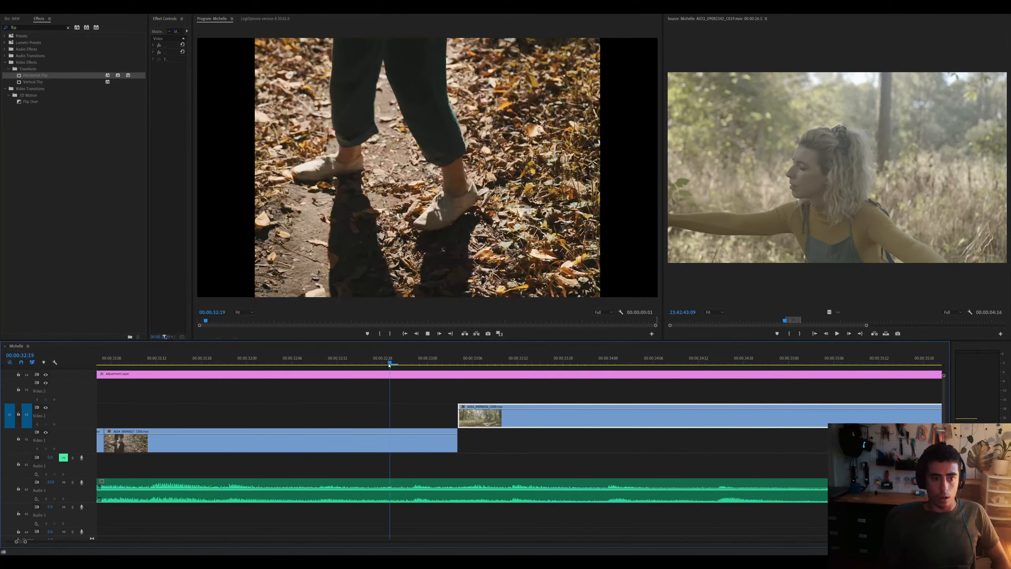
key("minus")
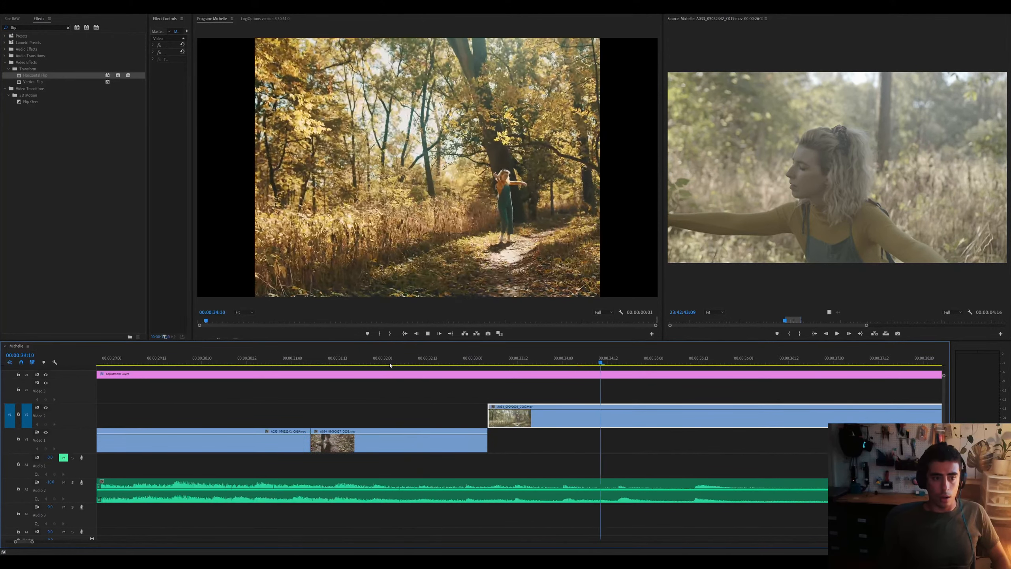
key("minus")
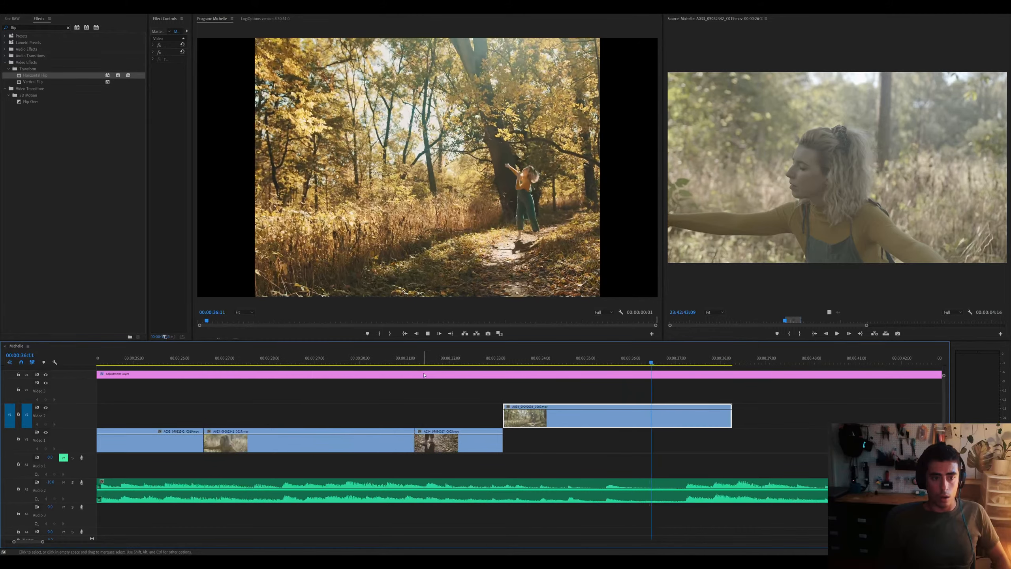
key("space")
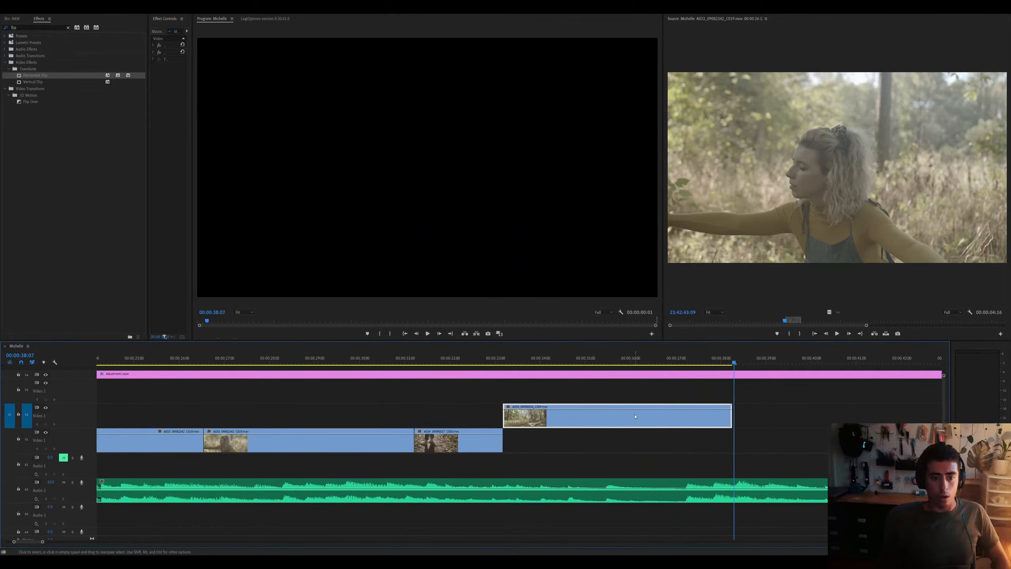
Load the wide woodland shot's source and examine the earlier part of the footage
double_click(636, 416)
left_click_drag(796, 321, 731, 322)
key("space")
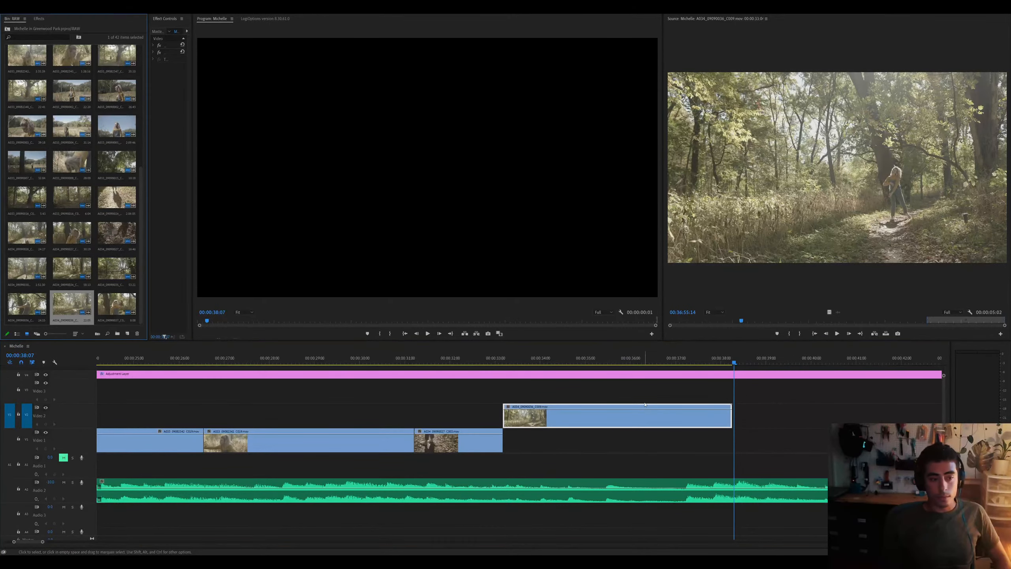
left_click(645, 405)
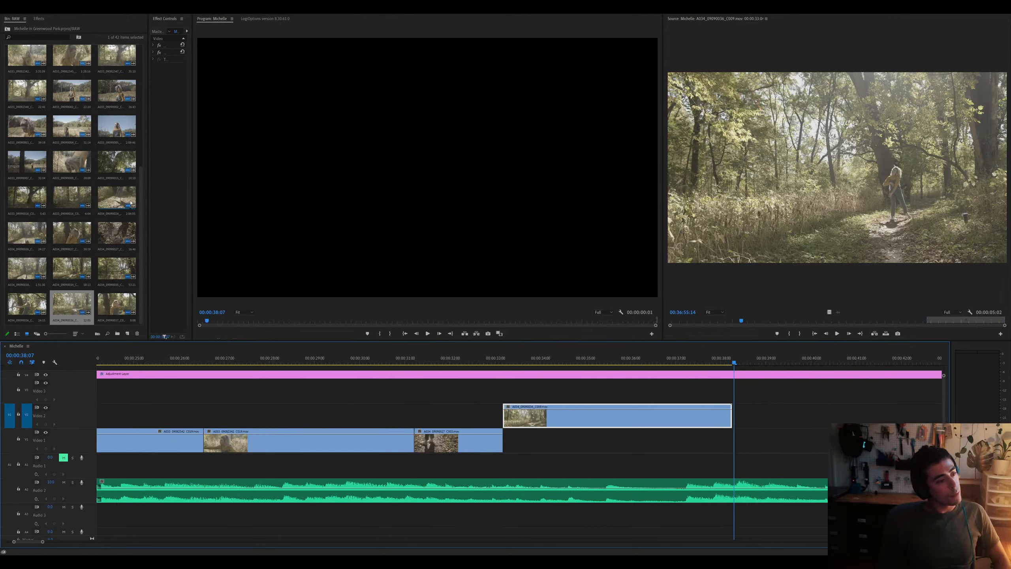
left_click_drag(117, 201, 502, 420)
key("minus")
key("minus")
key("minus")
key("minus")
key("ctrl+z")
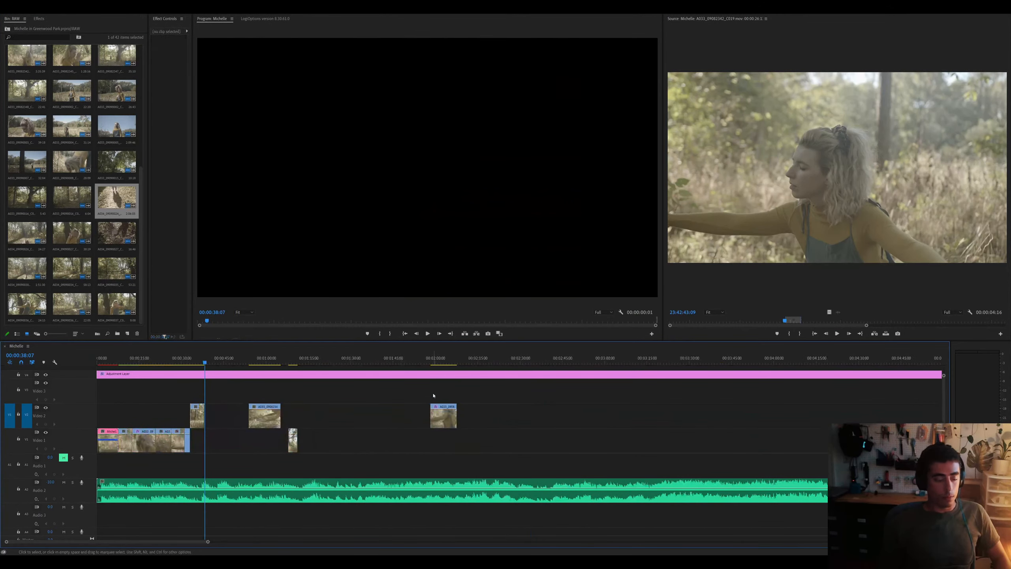
Add the long clip opening on the dancer's shadow from the RAW bin to Video 3, starting where the feet shot ends, and skim it
left_click_drag(114, 201, 197, 392)
key("equal")
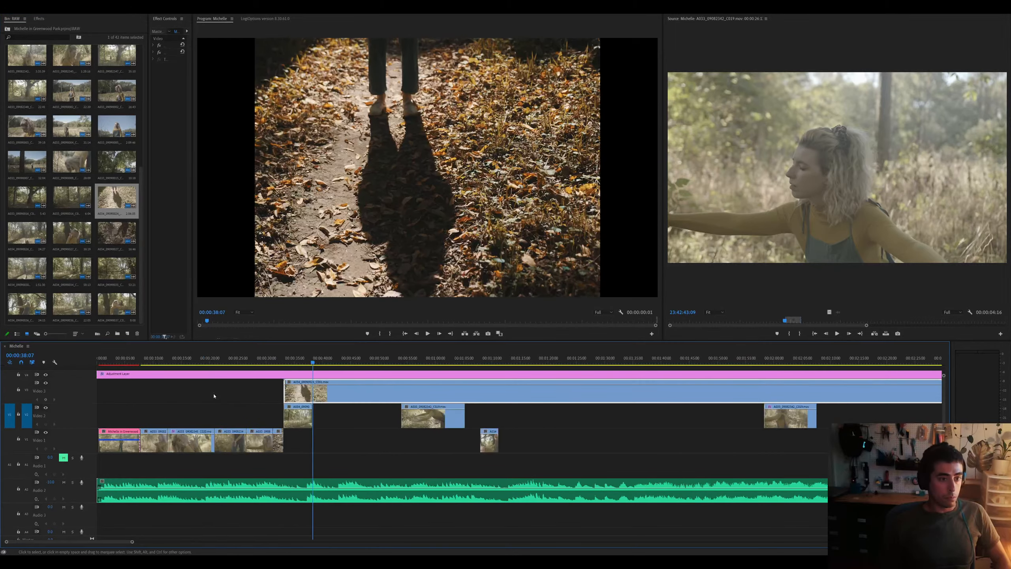
left_click_drag(378, 359, 336, 352)
key("space")
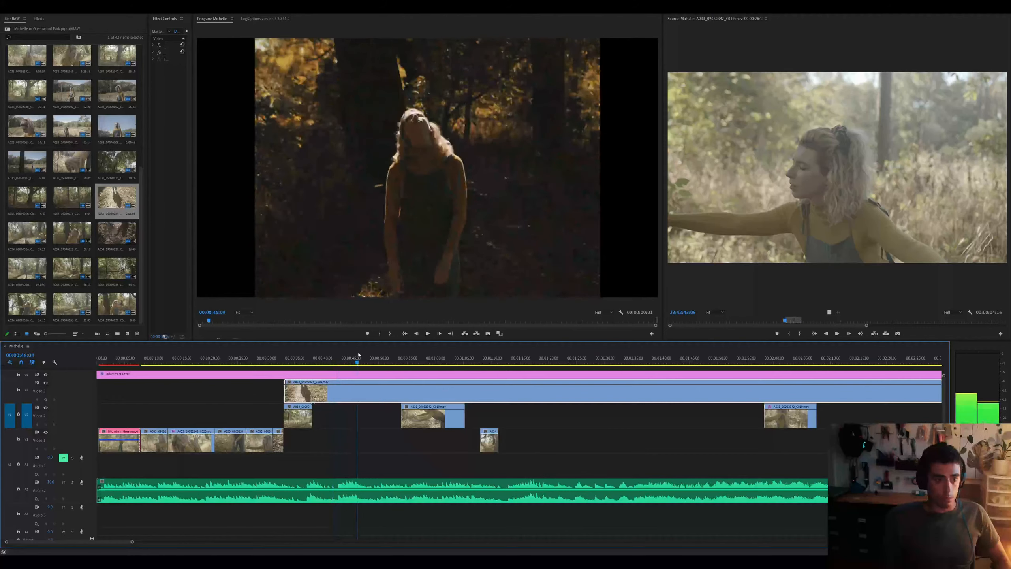
Split the long Video 3 clip at 00:00:44:06, move the later part back over its opening section and replay the cut
key("space")
key("ctrl+k")
left_click_drag(368, 392, 306, 391)
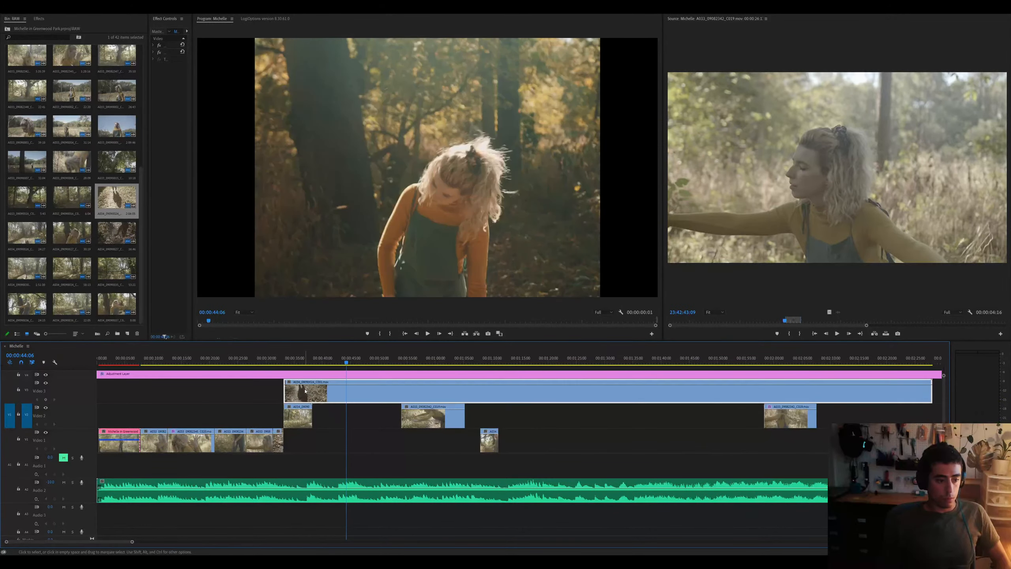
key("=")
key("space")
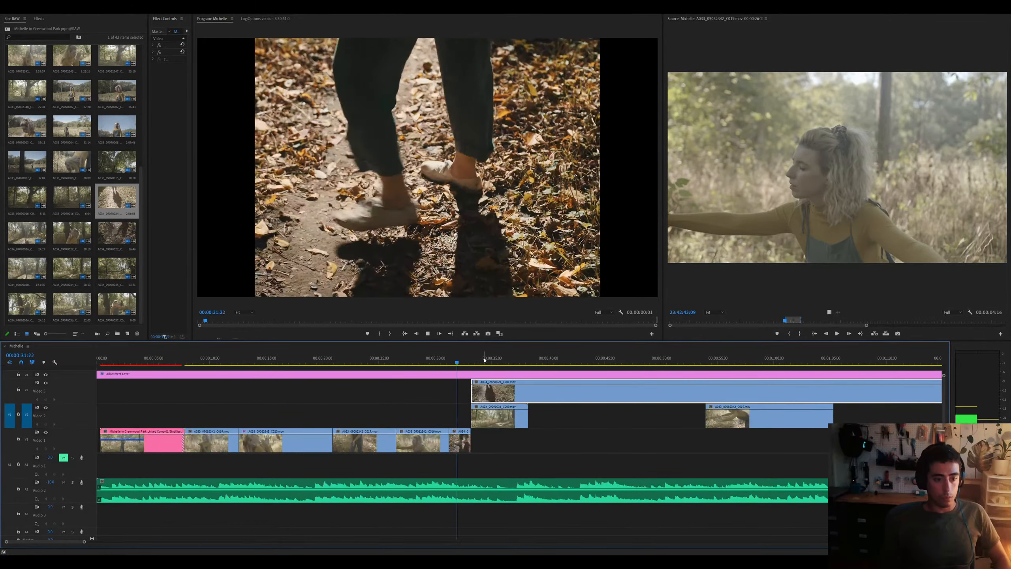
left_click(484, 360)
Skim the rest of the long Video 3 clip, examining the dancer's movements for a usable section
key("minus")
left_click_drag(337, 358, 493, 366)
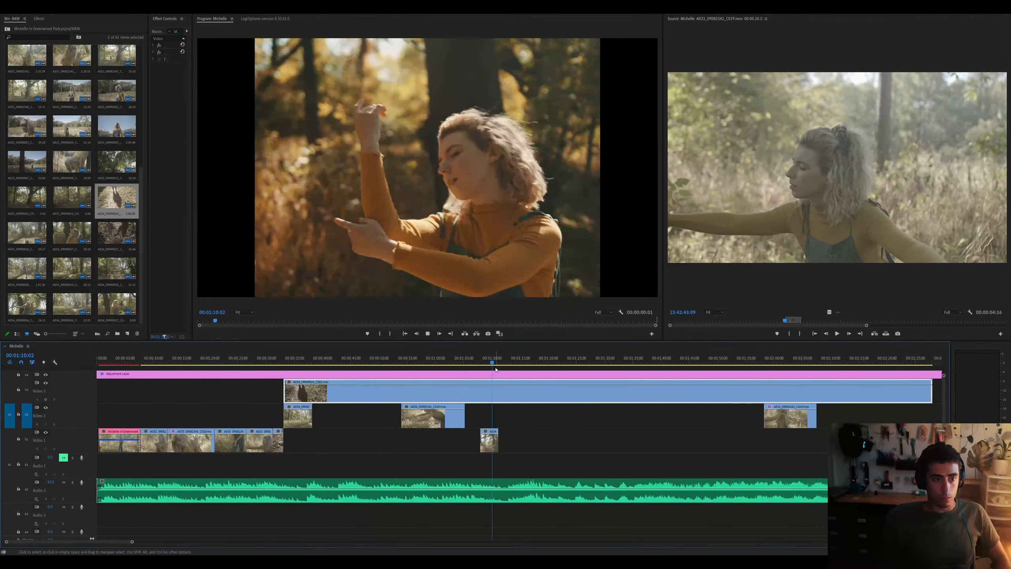
key("space")
key("minus")
left_click_drag(324, 362, 345, 361)
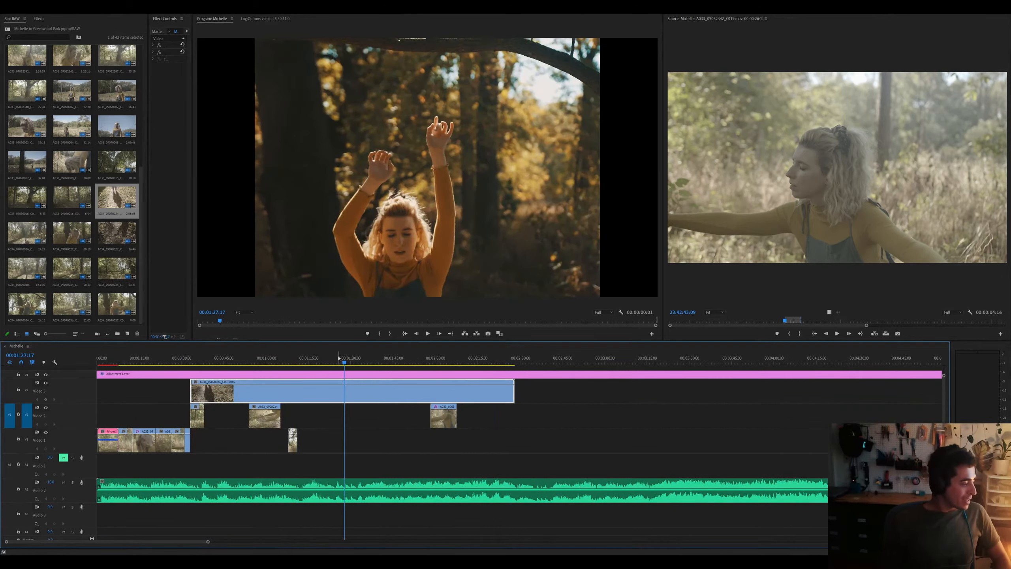
key("equal")
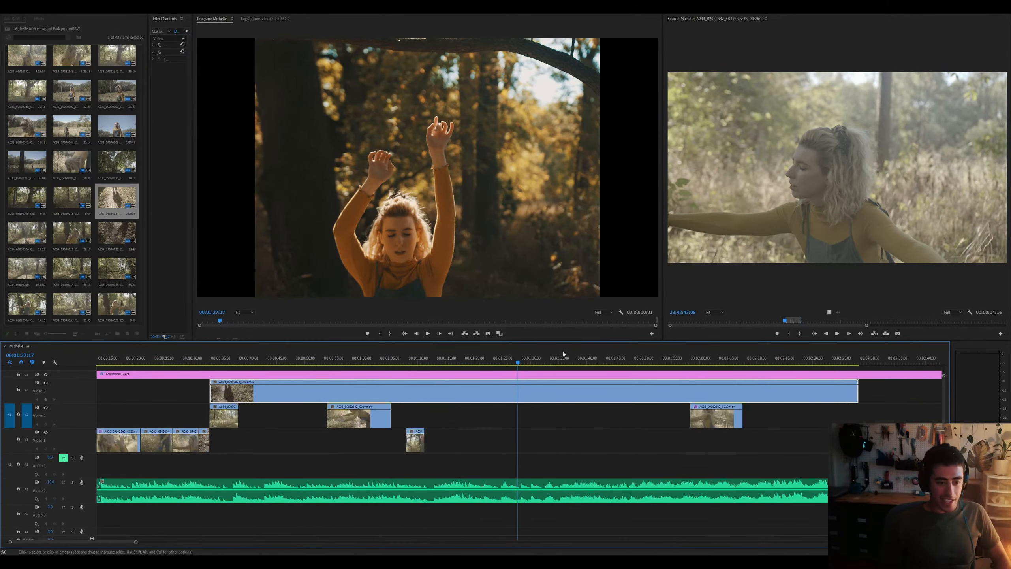
left_click(565, 362)
left_click_drag(613, 358, 617, 358)
key("equal")
left_click(550, 358)
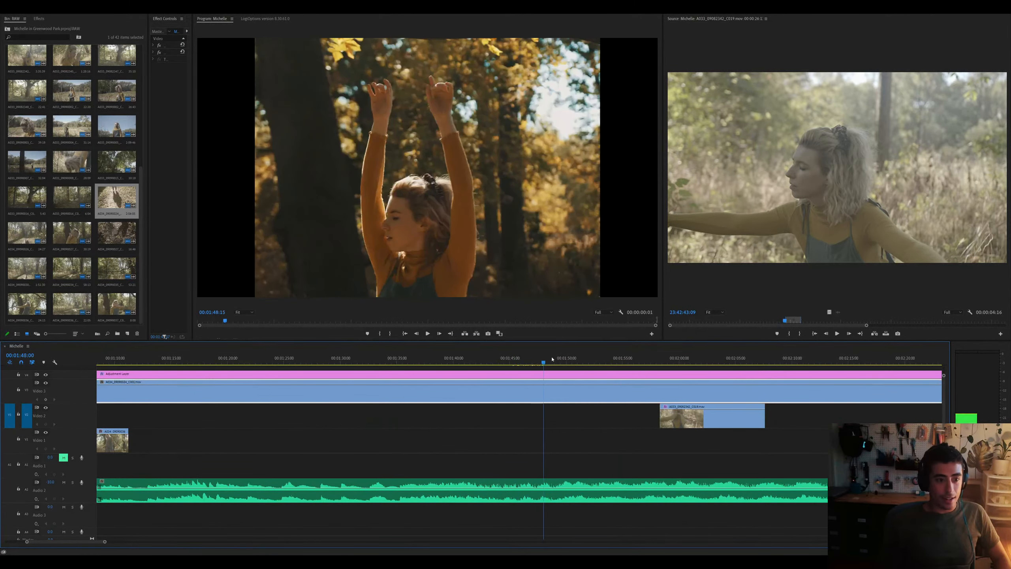
key("minus")
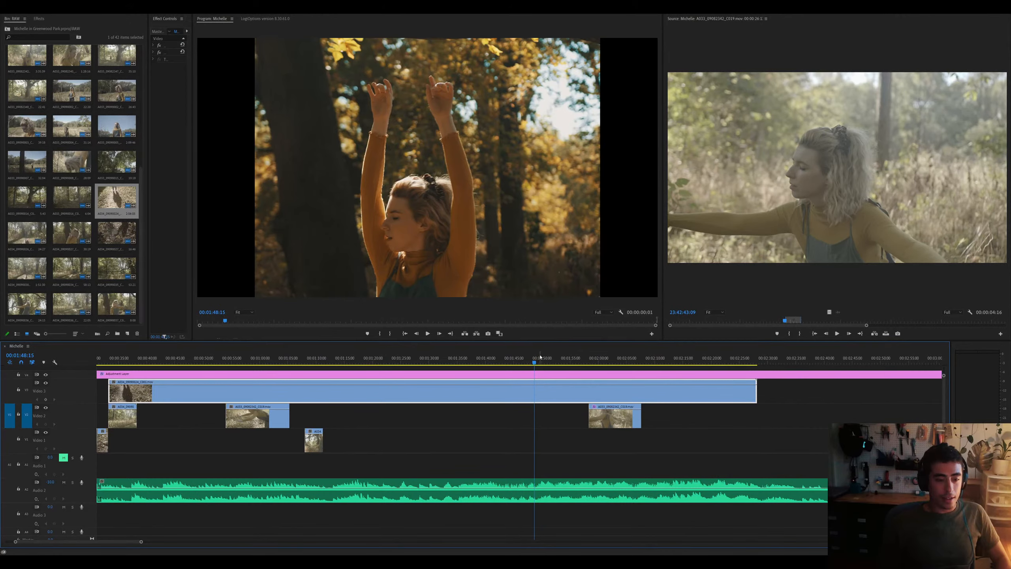
Split the long Video 3 clip at 00:01:44:19, delete the part before the cut and select the remaining part
left_click_drag(532, 359, 513, 359)
key("equal")
key("ctrl+k")
key("Delete")
left_click(547, 401)
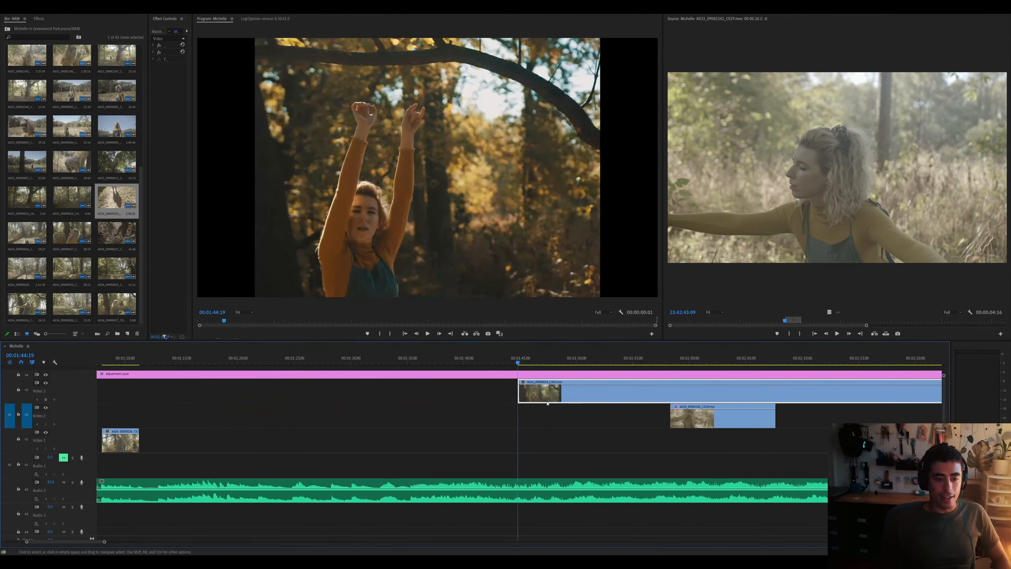
key("minus")
key("minus")
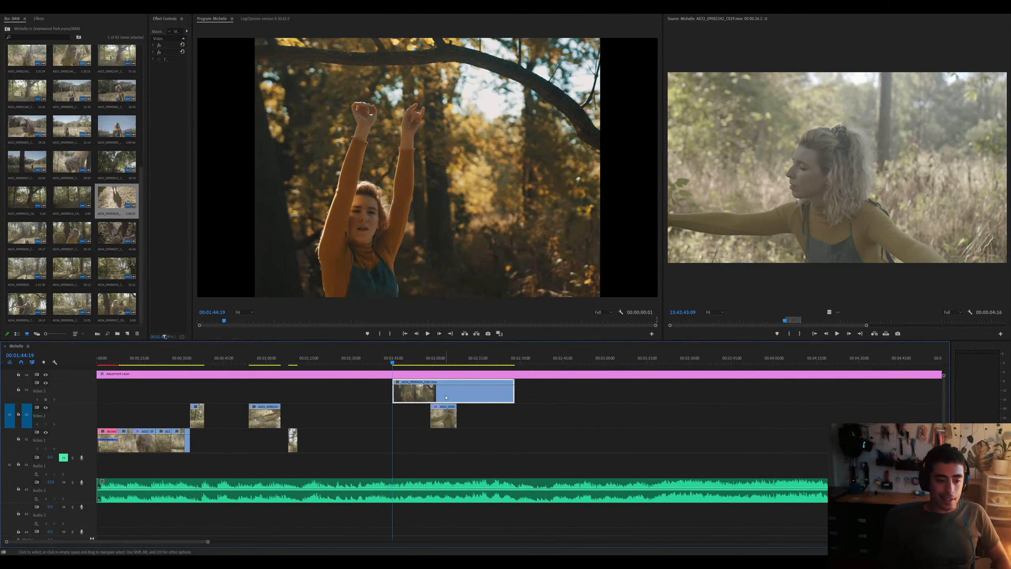
Move the remaining long Video 3 clip back to start where the feet shot ends and play the cut
left_click_drag(424, 399, 235, 403)
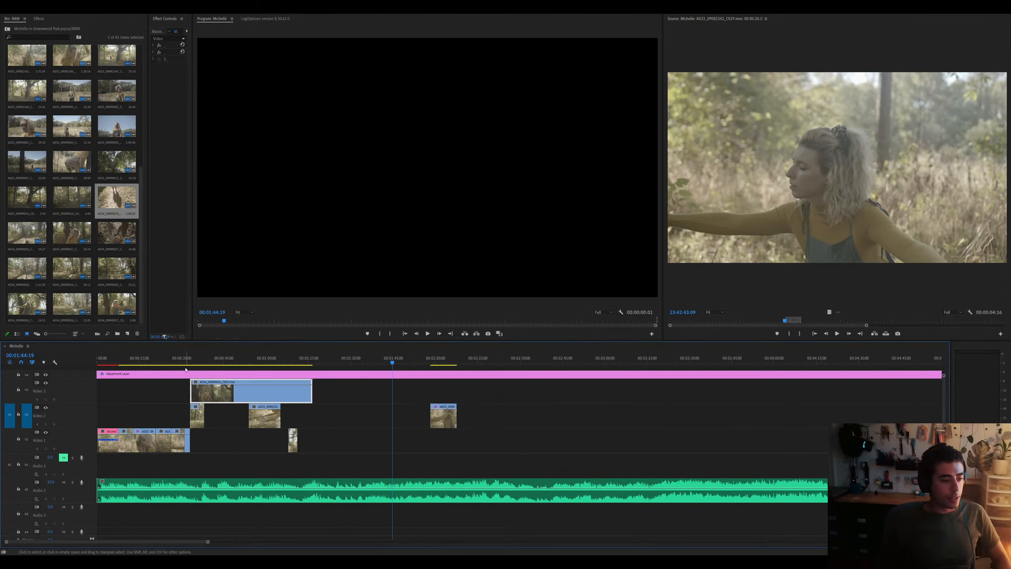
left_click(181, 358)
key("equal")
key("equal")
key("space")
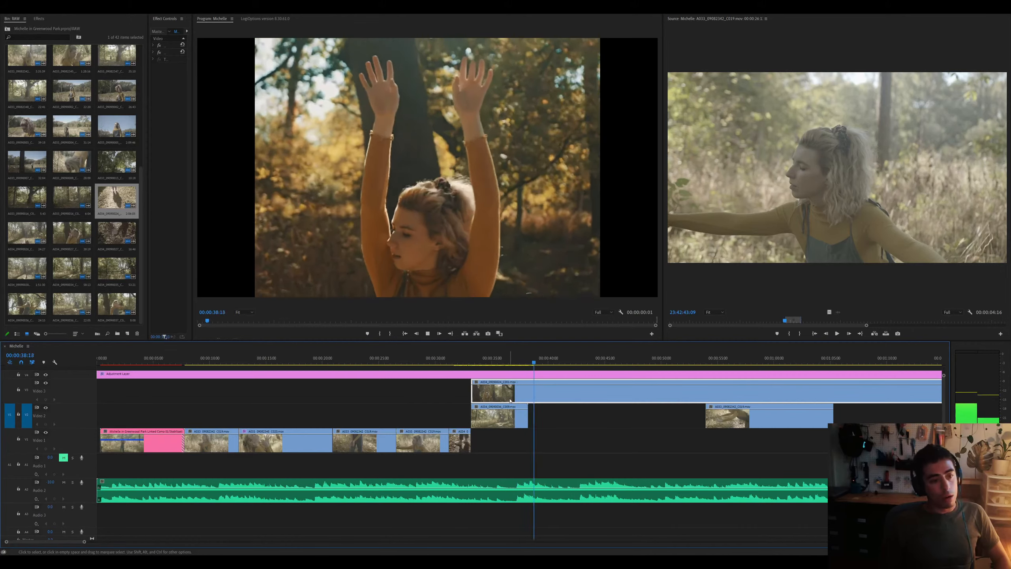
Skim the long Video 3 clip and trim it to the short raised-arm section ending at 00:01:11:06
key("minus")
key("equal")
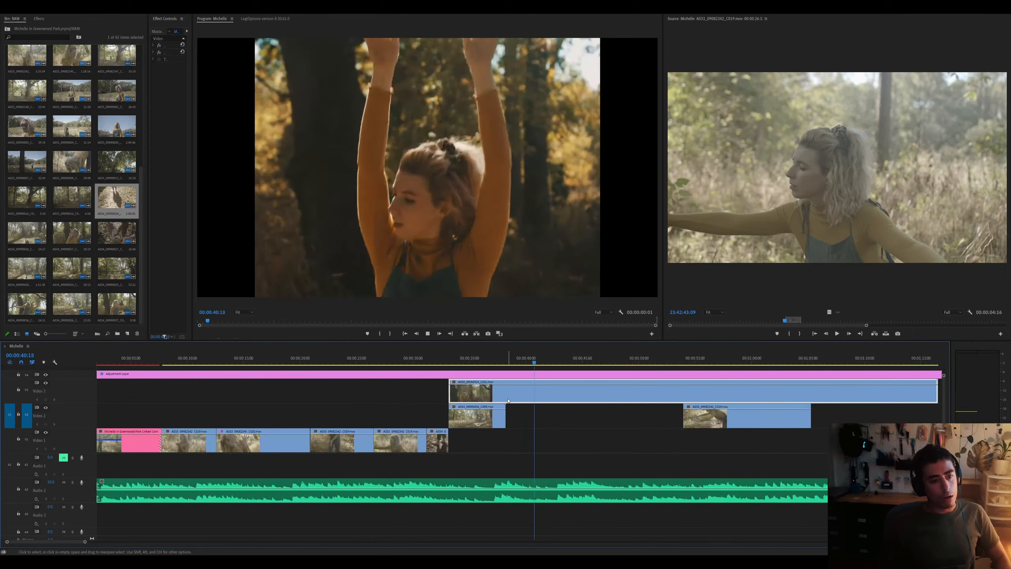
left_click(621, 352)
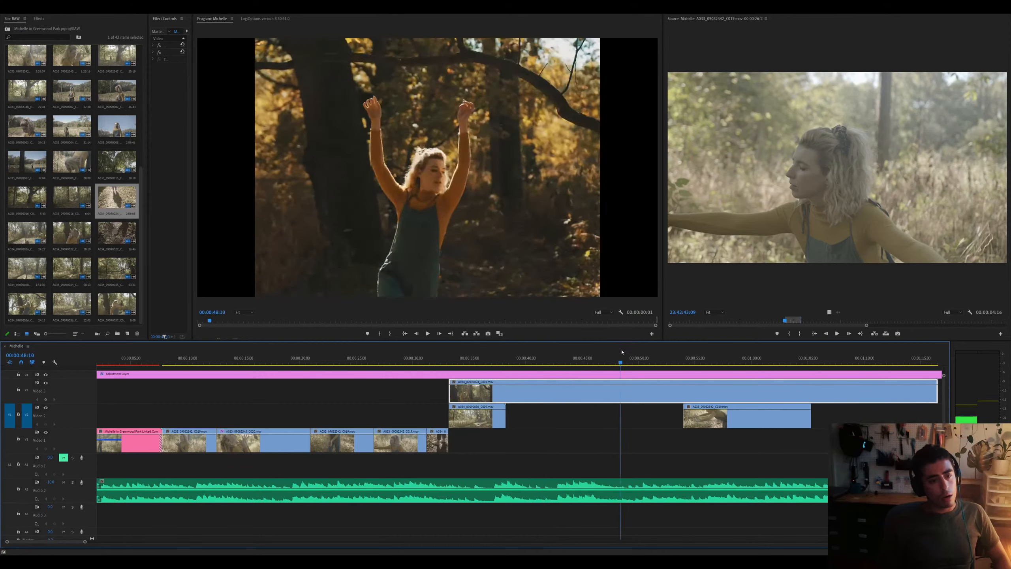
key("minus")
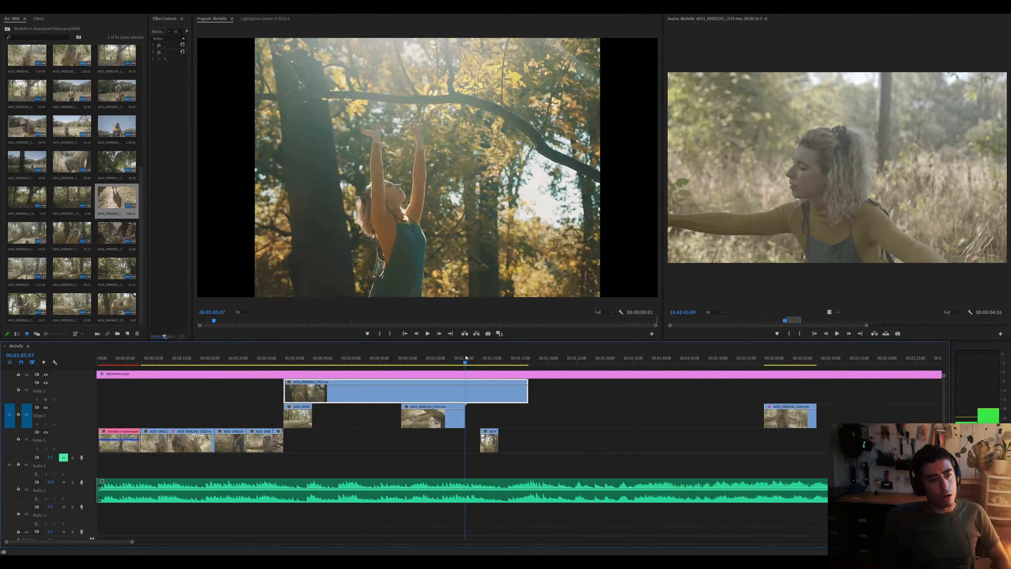
key("space")
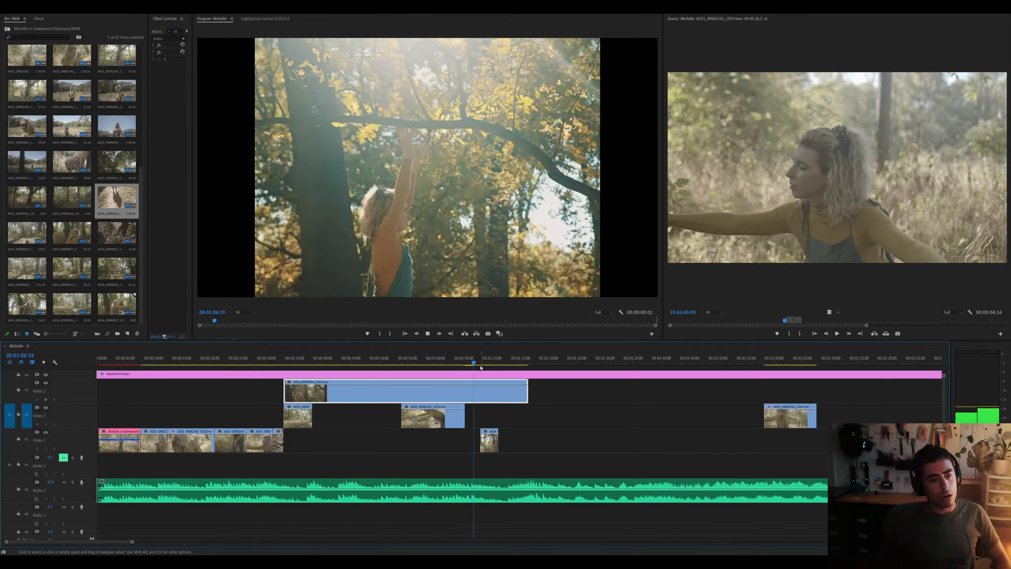
left_click(499, 361)
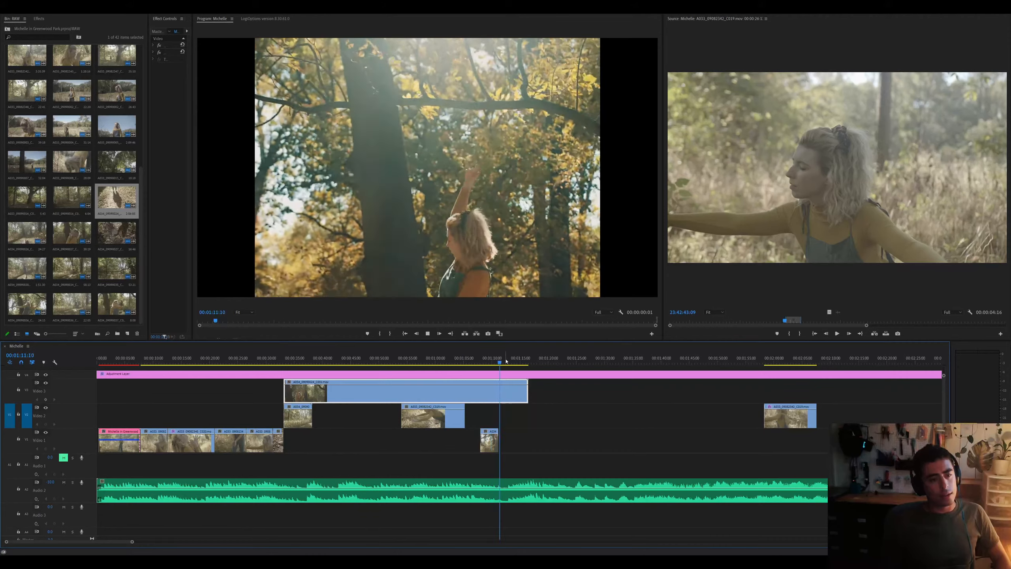
key("space")
key("equal")
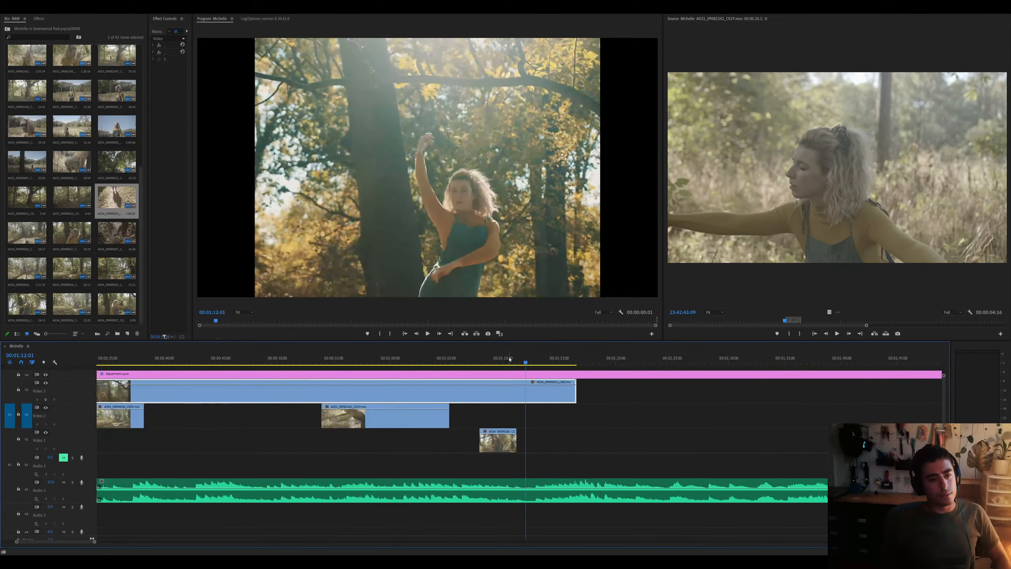
key("q")
key("space")
key("minus")
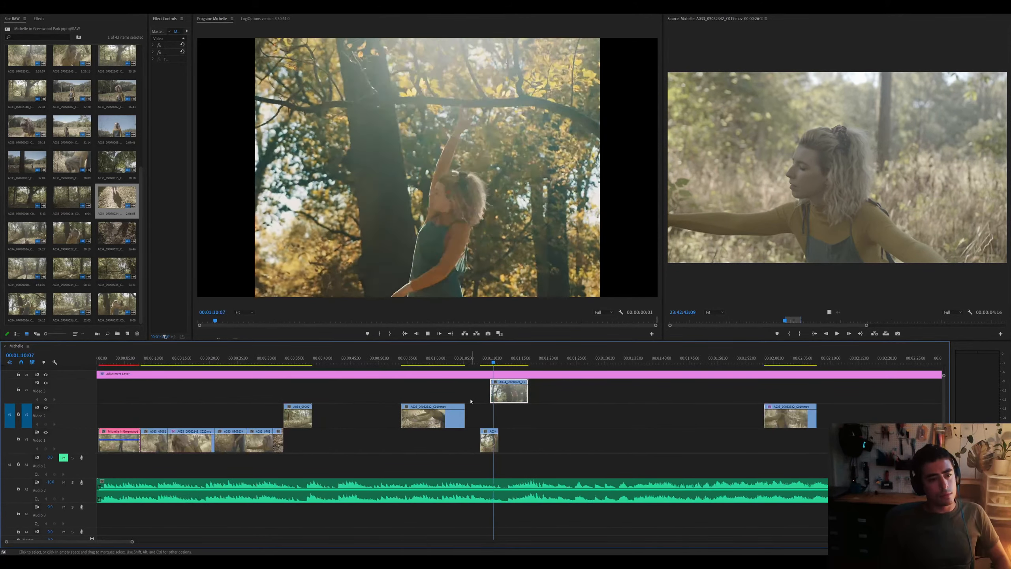
key("space")
key("Delete")
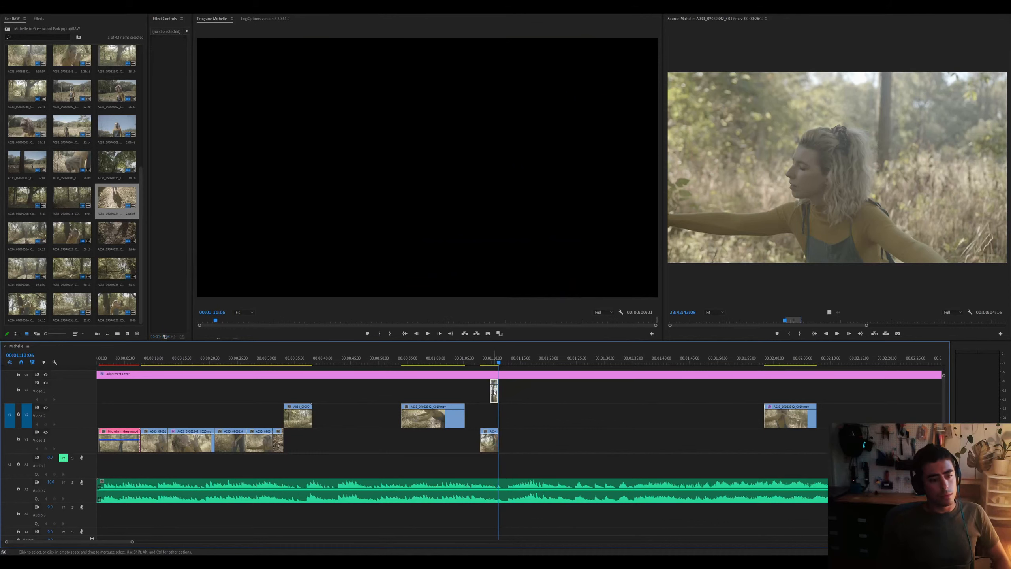
Move the short raised-arm clip back along Video 3 to start at about 00:00:41:01 and play that stretch
left_click_drag(348, 393, 347, 392)
left_click(321, 360)
key("space")
key("equal")
key("equal")
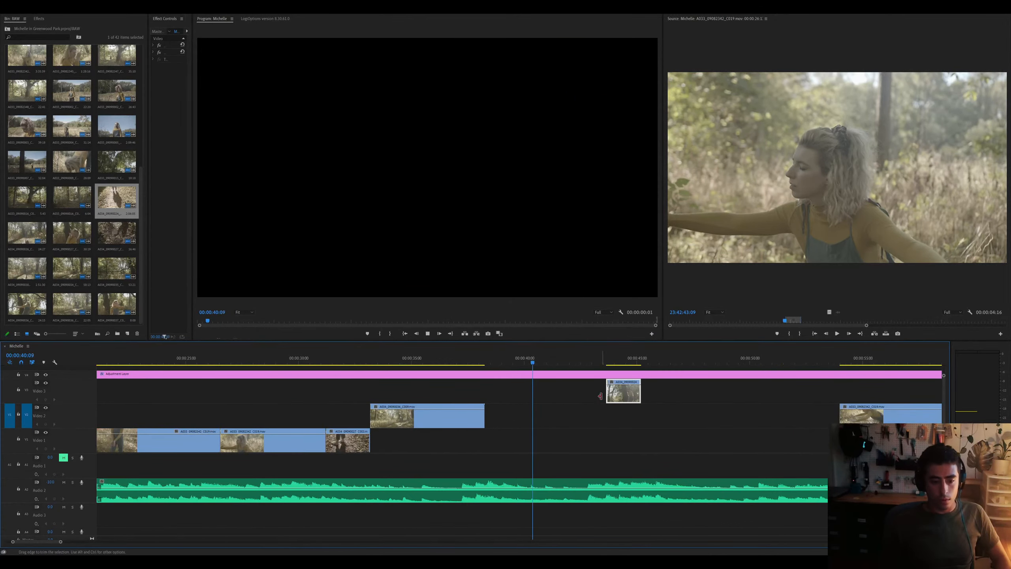
left_click_drag(616, 393, 557, 394)
key("space")
key("space")
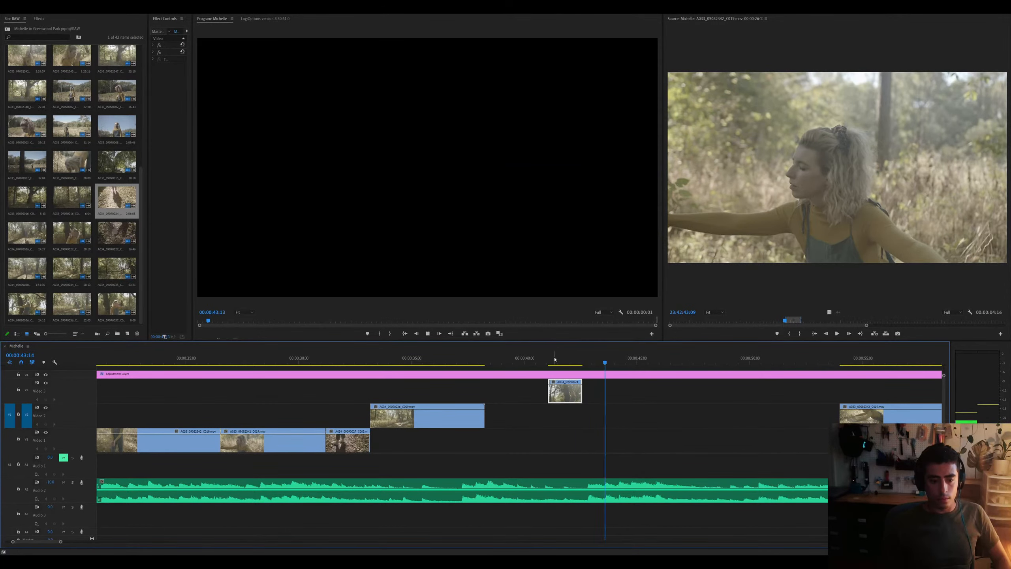
Replay the end of the woodland path shot and shift the raised-arm clip slightly later, to about 00:00:41:10
left_click(456, 364)
key("space")
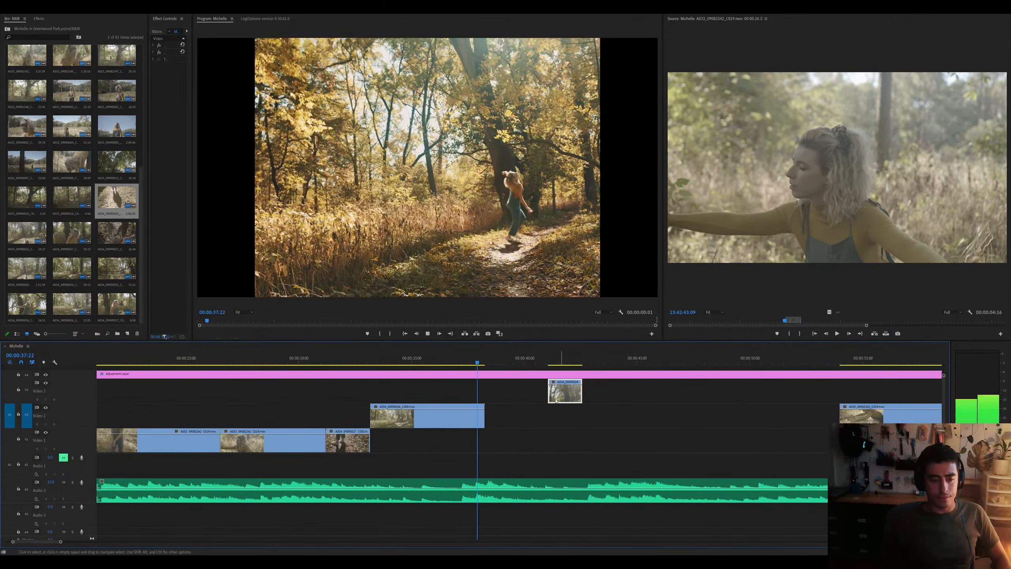
mouse_move(562, 398)
left_mouse_down()
mouse_move(526, 400)
mouse_move(574, 398)
left_mouse_up()
left_click(553, 364)
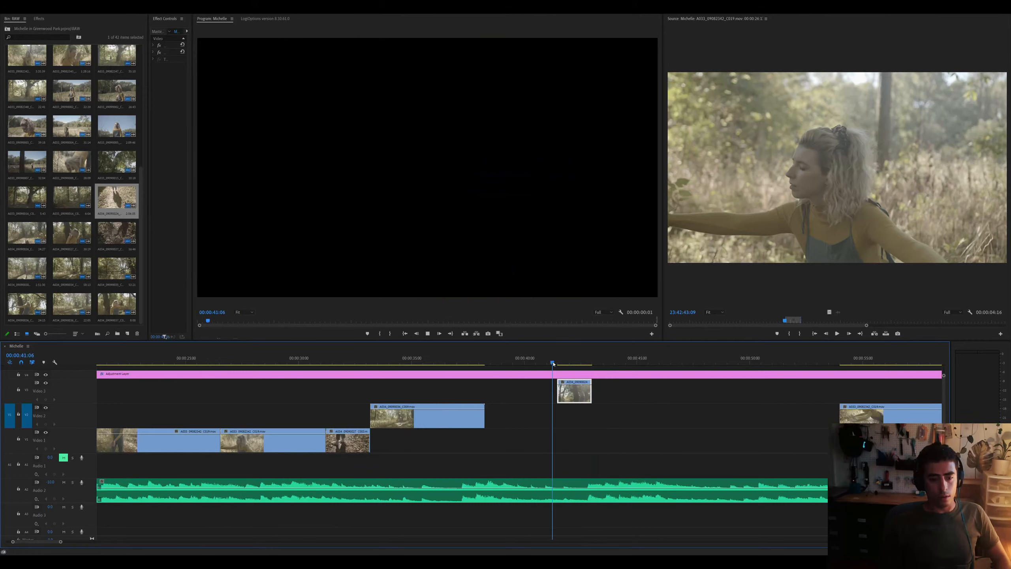
key("space")
key("space")
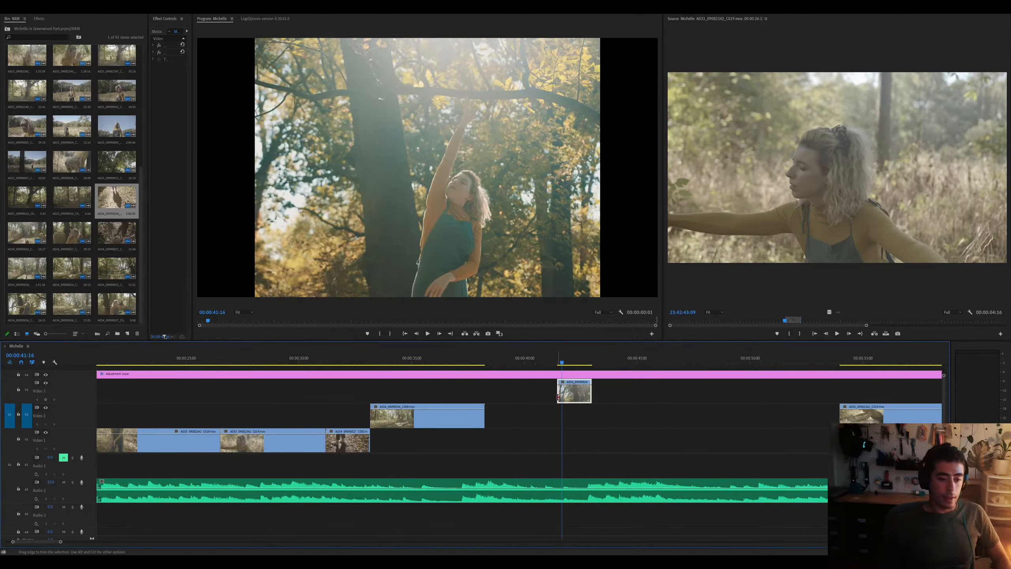
Extend the raised-arm clip's start back to the end of the path shot at 00:00:38:06 and check the cut
left_click_drag(558, 397, 498, 396)
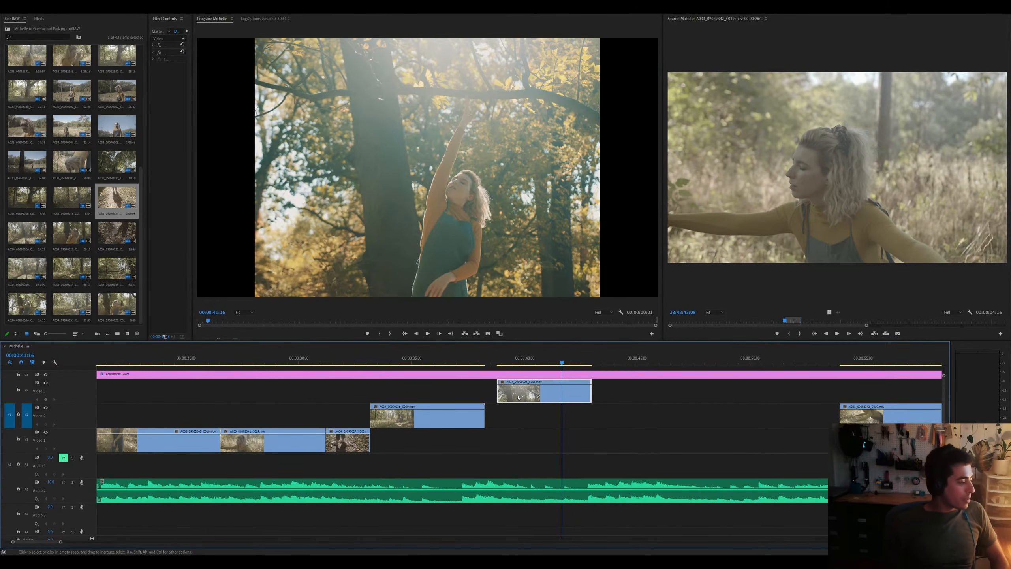
left_click_drag(523, 401, 528, 400)
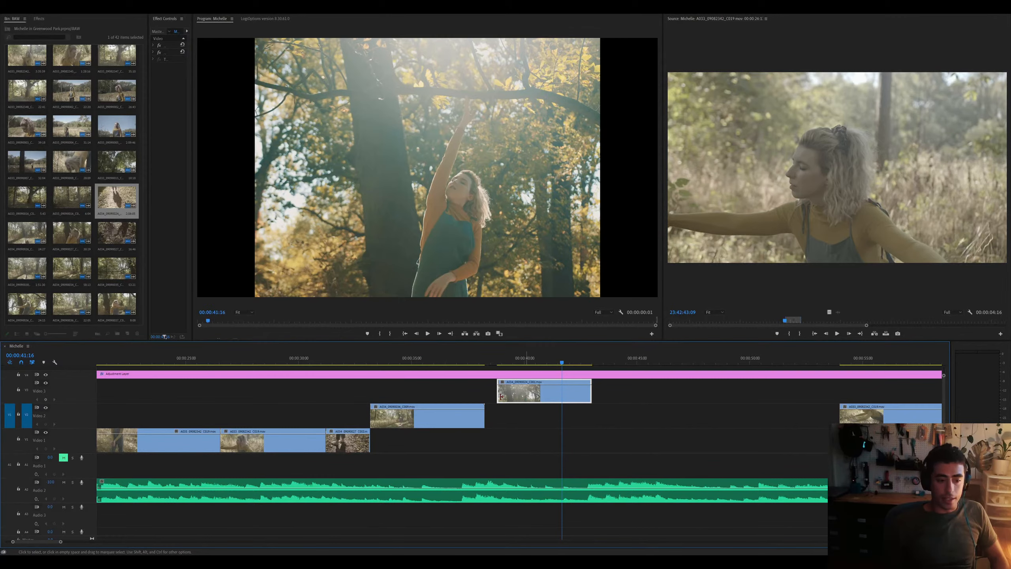
left_click_drag(498, 397, 485, 396)
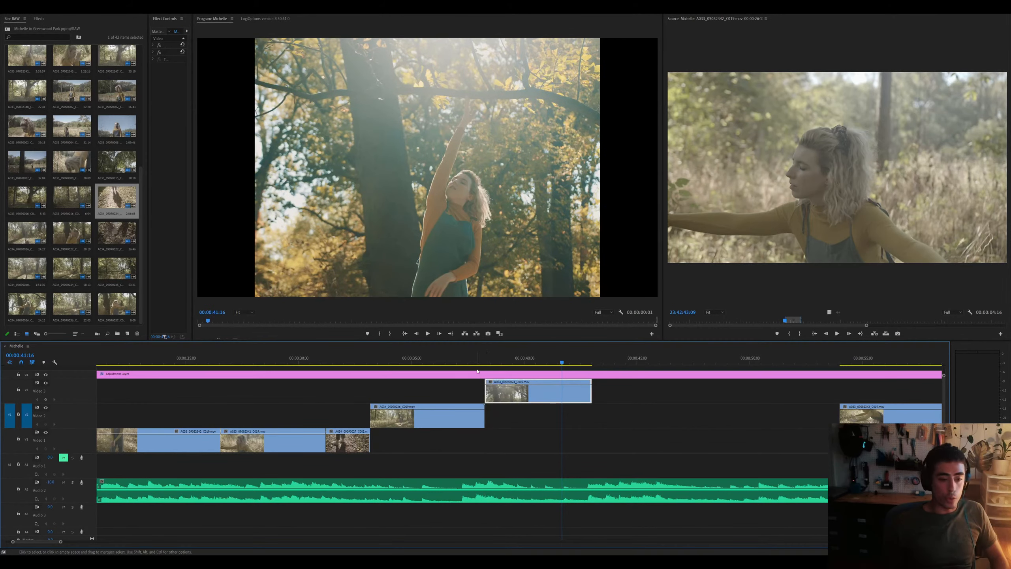
left_click(485, 358)
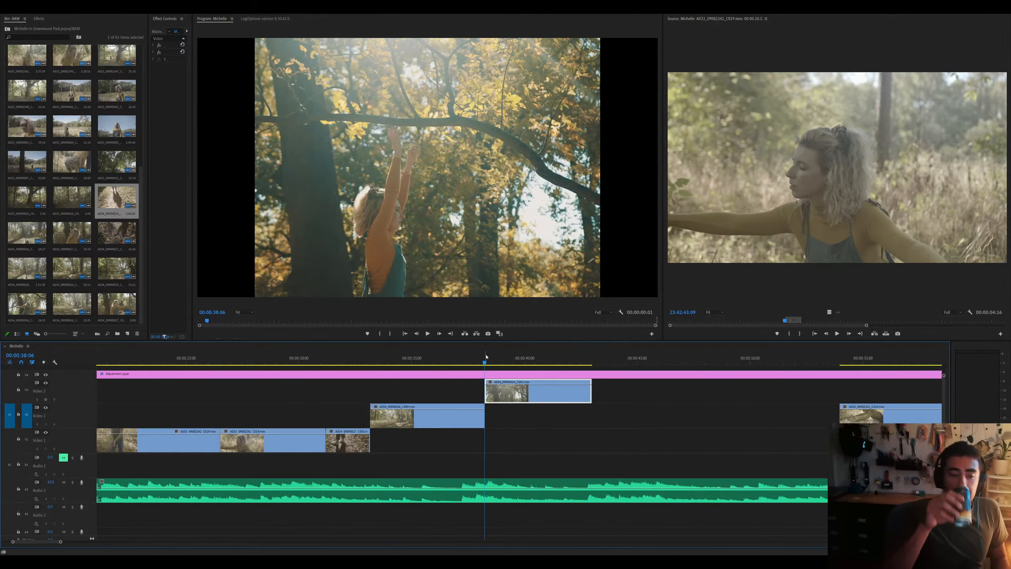
key("equal")
key("minus")
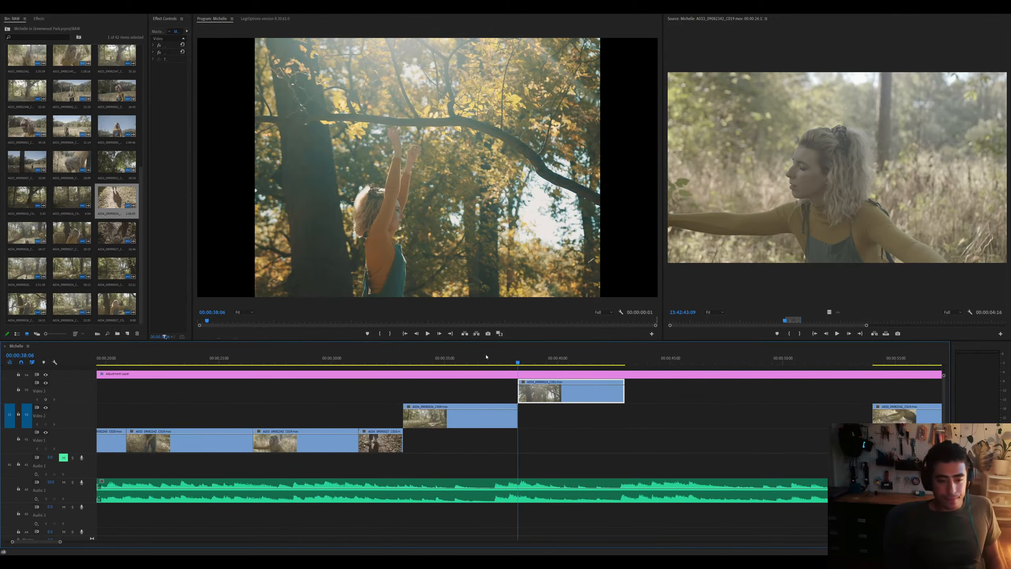
Move the path shot and the raised-arm clip down to Video 1 after the feet shot, then replay the transition
left_click_drag(542, 394, 487, 444)
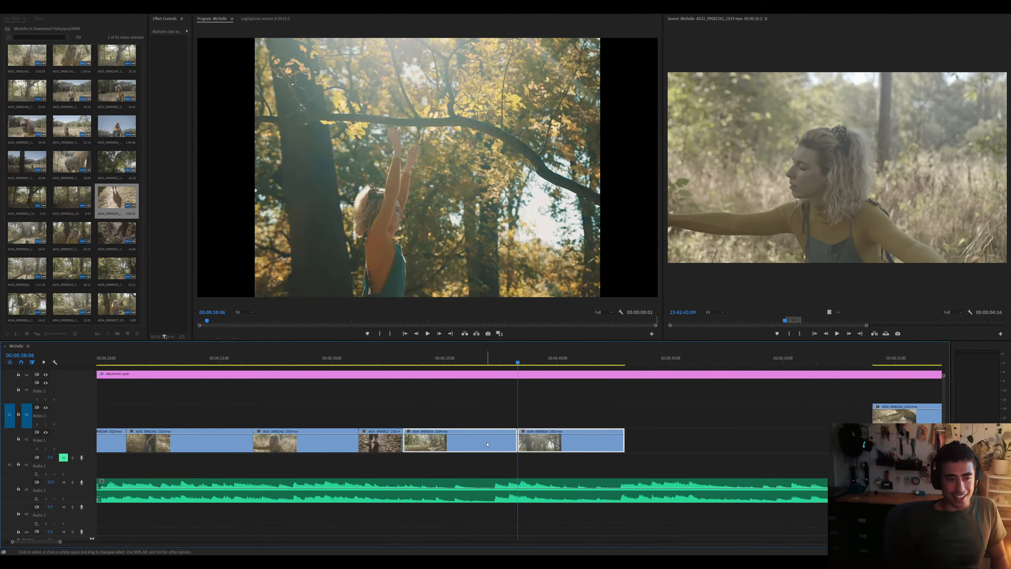
key("space")
key("equal")
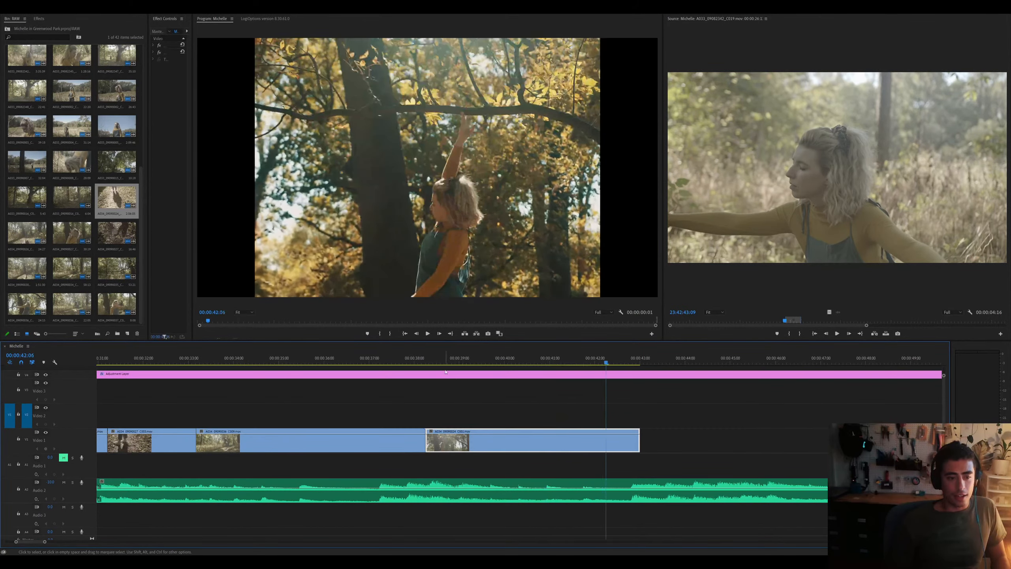
key("space")
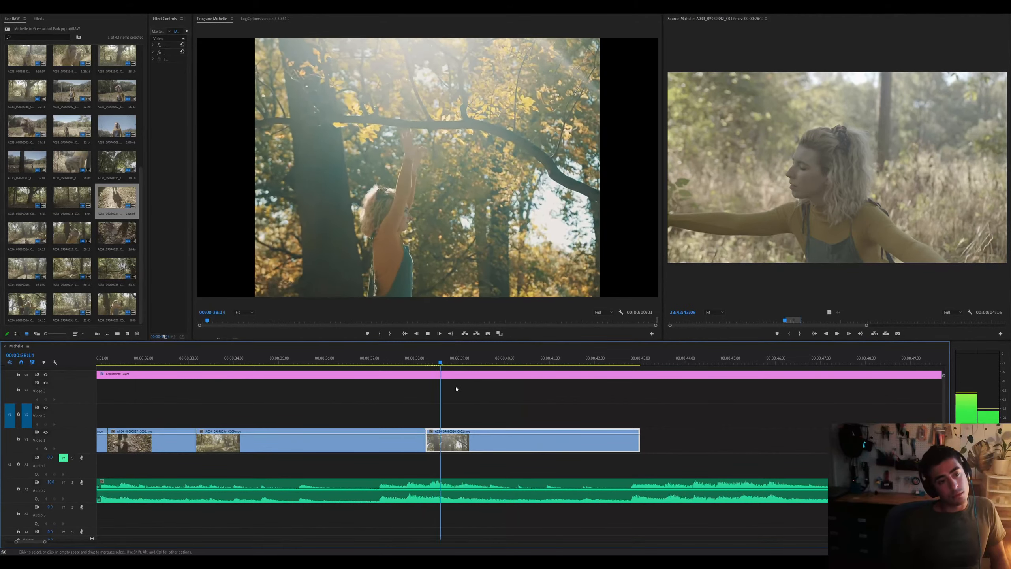
Delete the raised-arm clip after the path shot on Video 1 and replay the edit from about 00:00:18
key("space")
key("ctrl+k")
key("Delete")
left_click_drag(458, 445, 351, 448)
key("minus")
key("space")
key("minus")
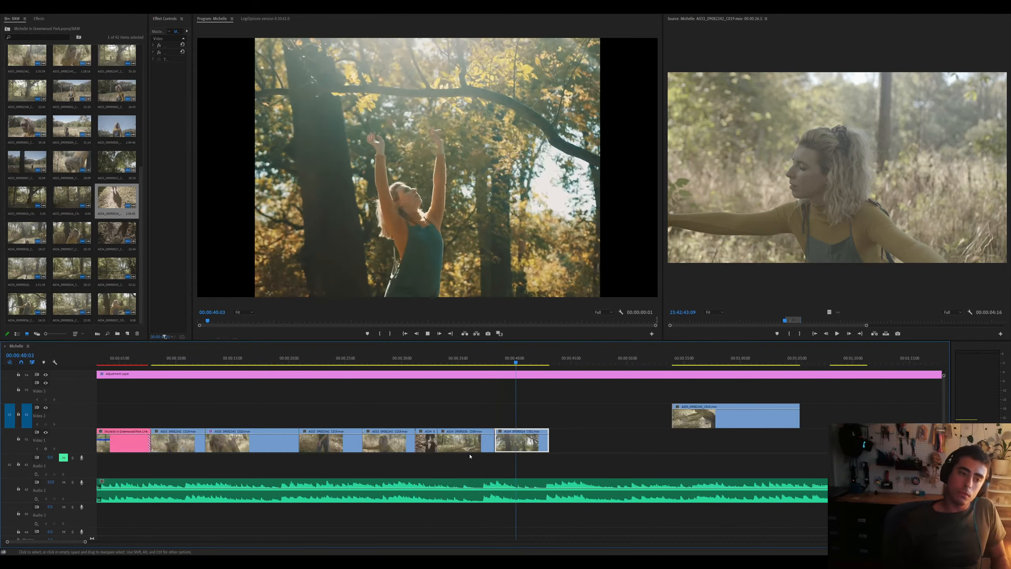
key("Delete")
left_click_drag(379, 353, 267, 355)
key("space")
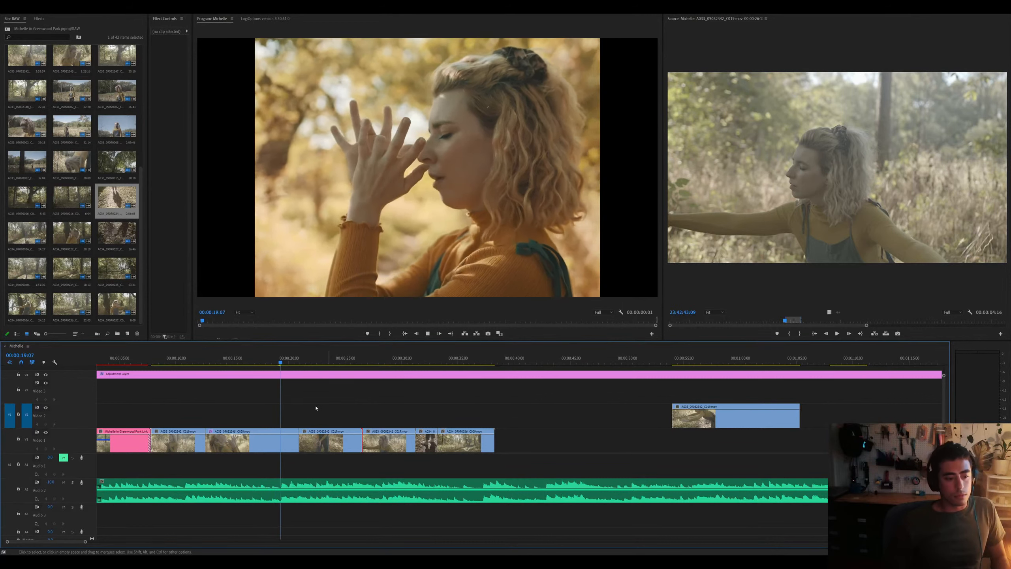
key("minus")
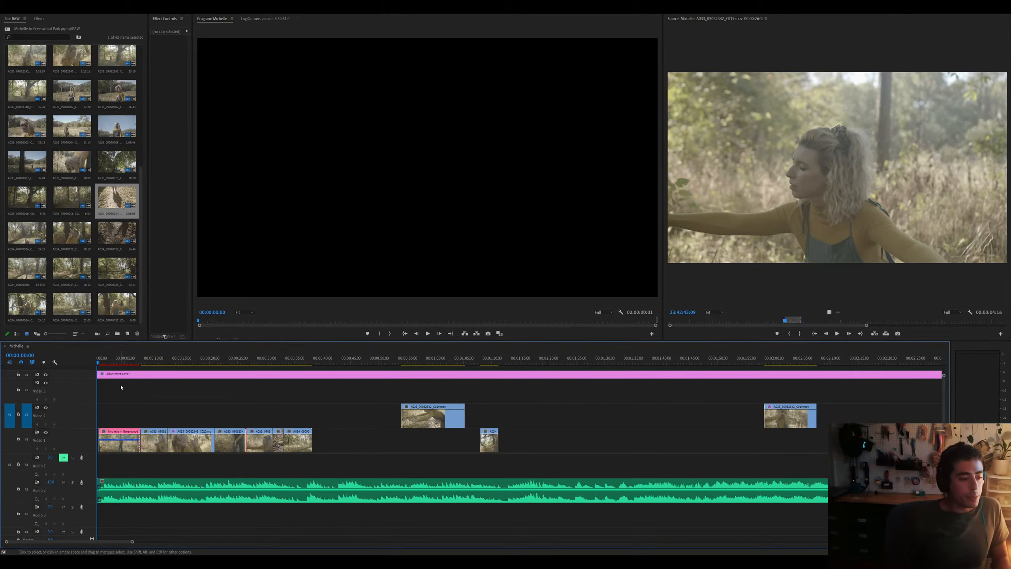
Trim the hatched tail off the end of the pink opening linked composition on Video 1
key("equal")
key("equal")
left_click(244, 448)
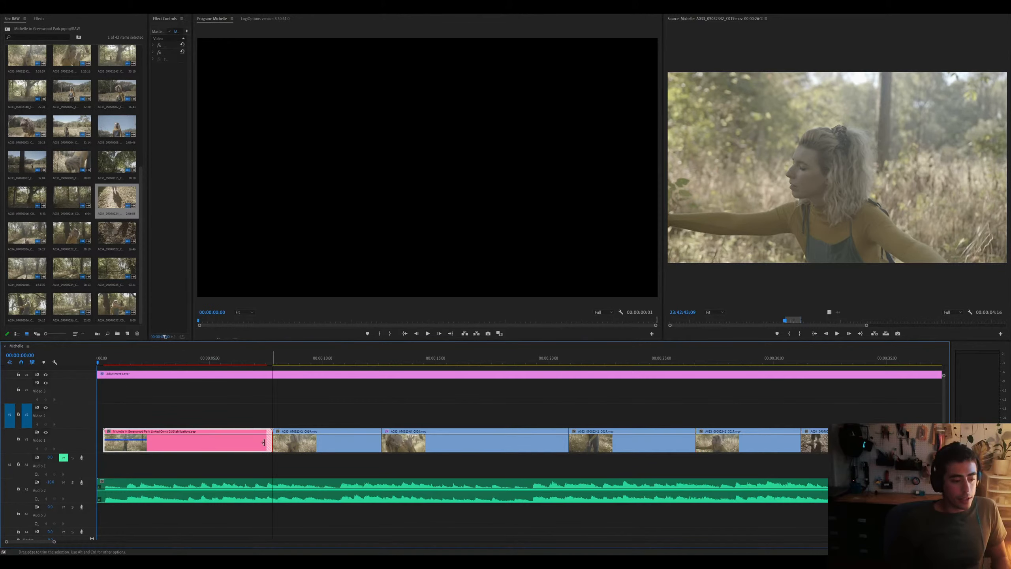
left_click_drag(271, 443, 296, 443)
key("minus")
key("minus")
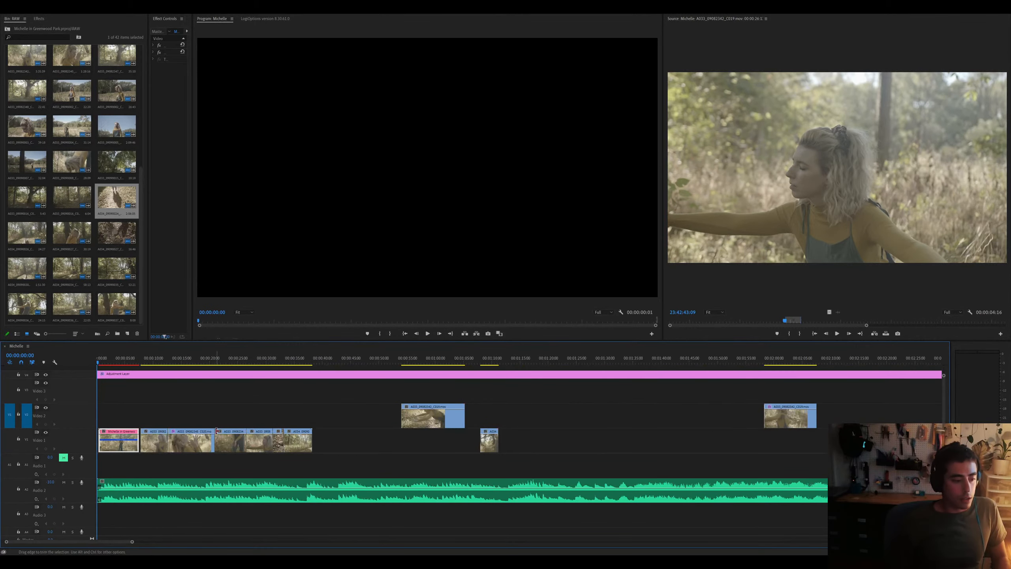
Shift the Video 1 clips after the opening linked composition slightly earlier to close the gap, then check the opening
left_click_drag(161, 423, 339, 442)
key("equal")
key("equal")
left_click(204, 439)
left_click(134, 359)
key("minus")
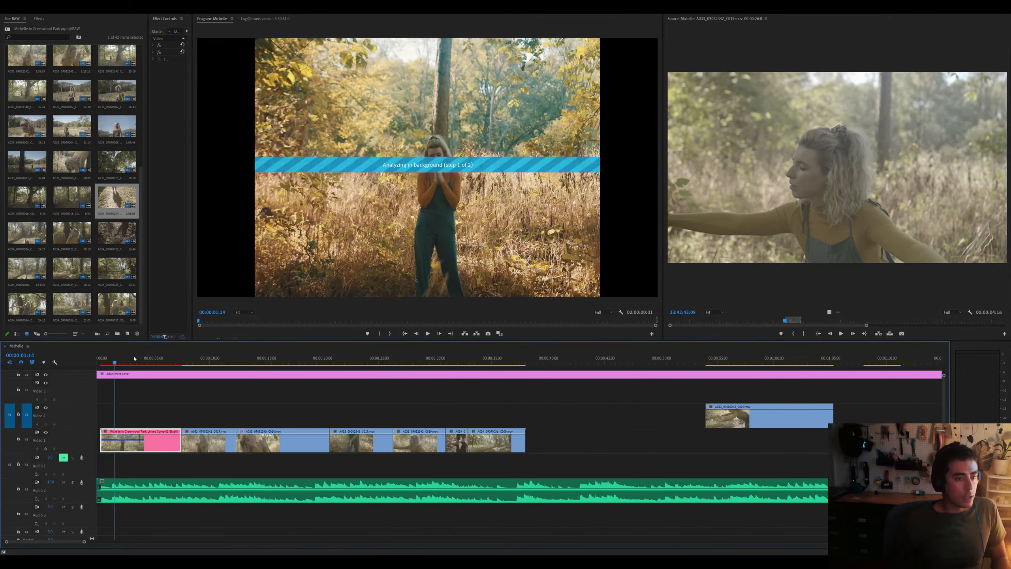
Look over the opening Video 1 clips and widen Effect Controls to show the selected clips' effects
left_click_drag(134, 359, 168, 364)
left_click(212, 365)
left_click(257, 439)
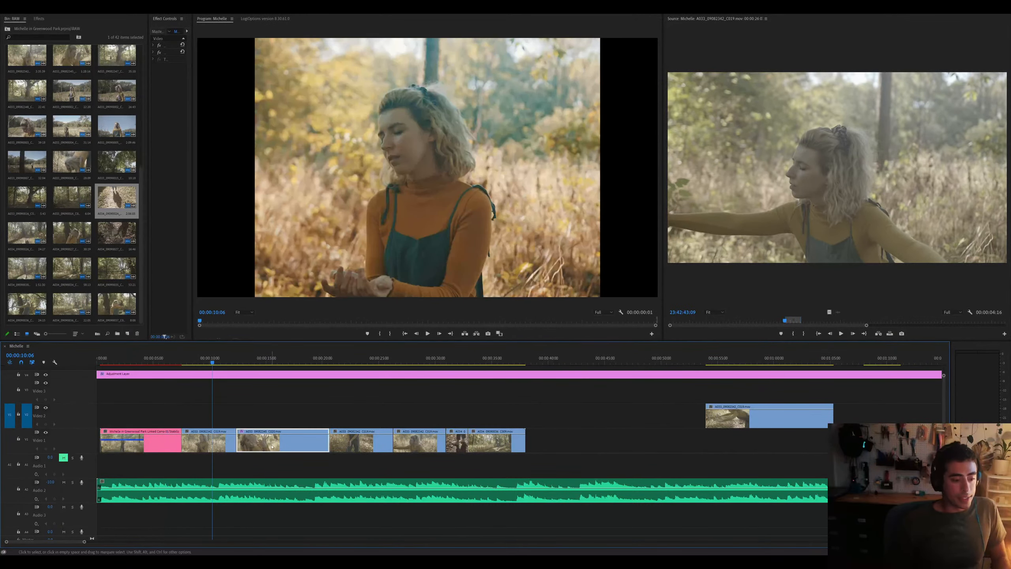
left_click(261, 365)
left_click_drag(192, 229, 237, 238)
left_click_drag(148, 200, 126, 200)
left_click(359, 361)
left_click(357, 447)
key("minus")
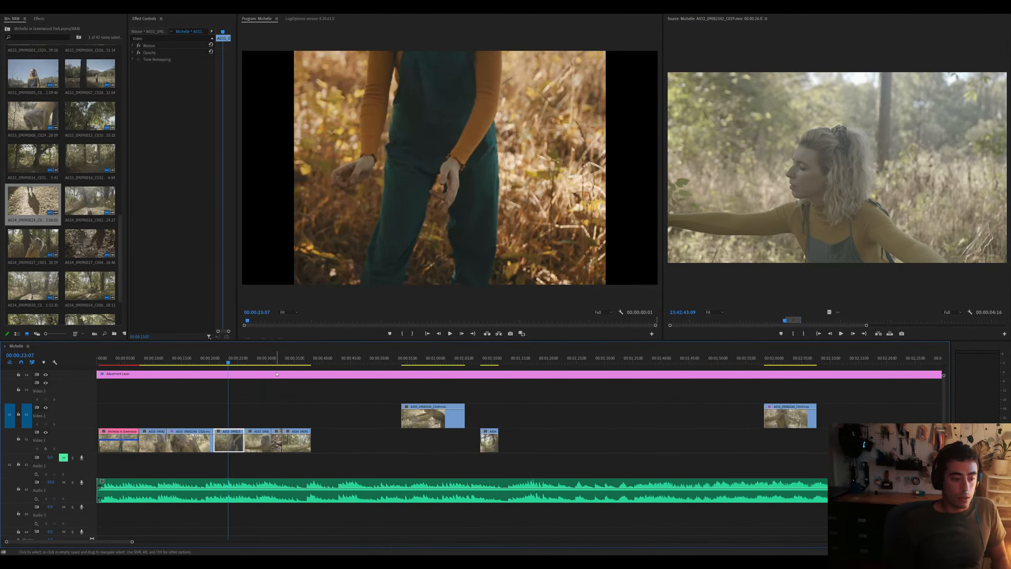
left_click_drag(218, 362, 170, 362)
Reveal the opening linked composition's source item in the project, then view the hands close-up at 00:00:12:09
key("Home")
key("equal")
left_click(121, 432)
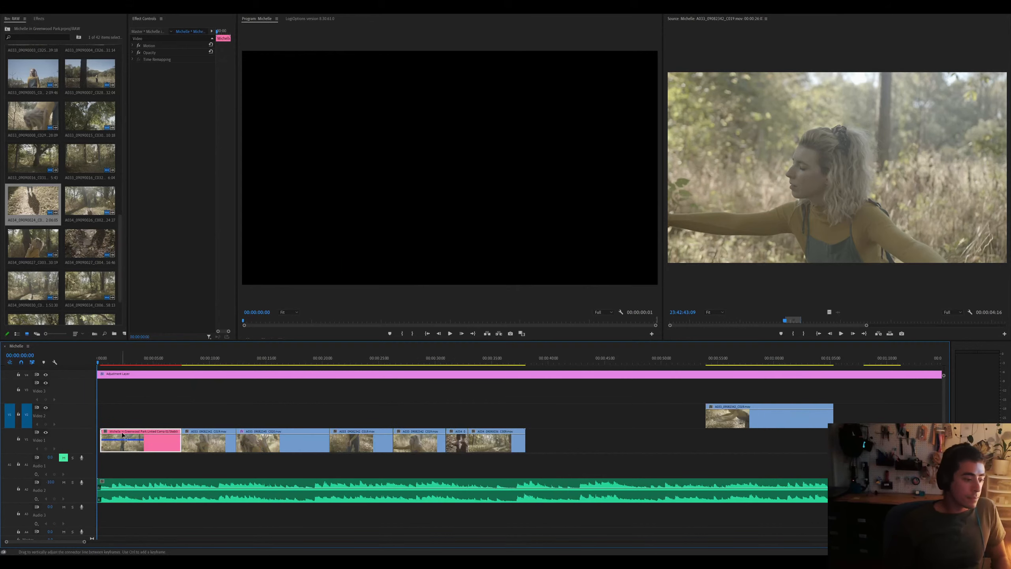
key("shift+f")
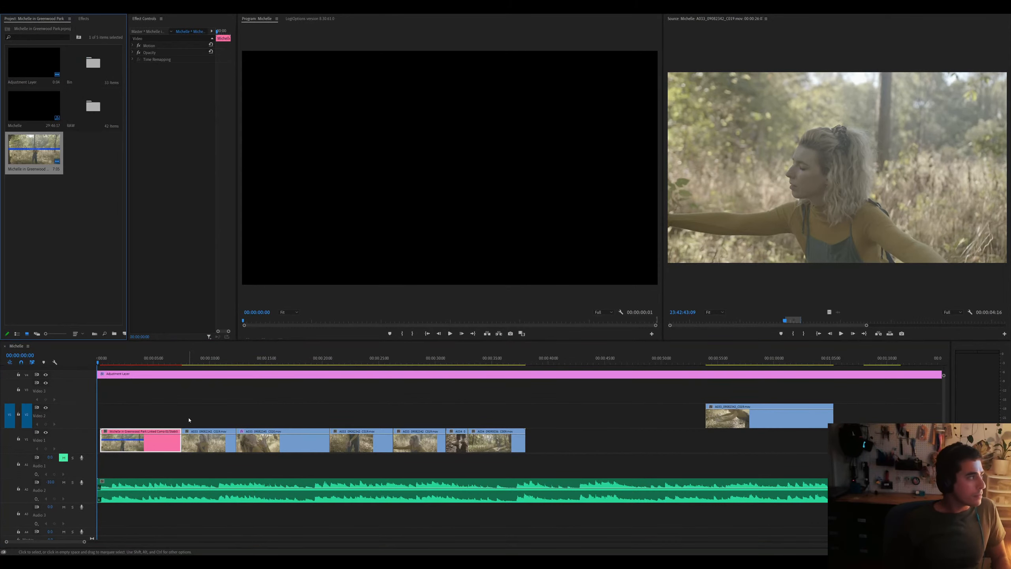
key("equal")
key("minus")
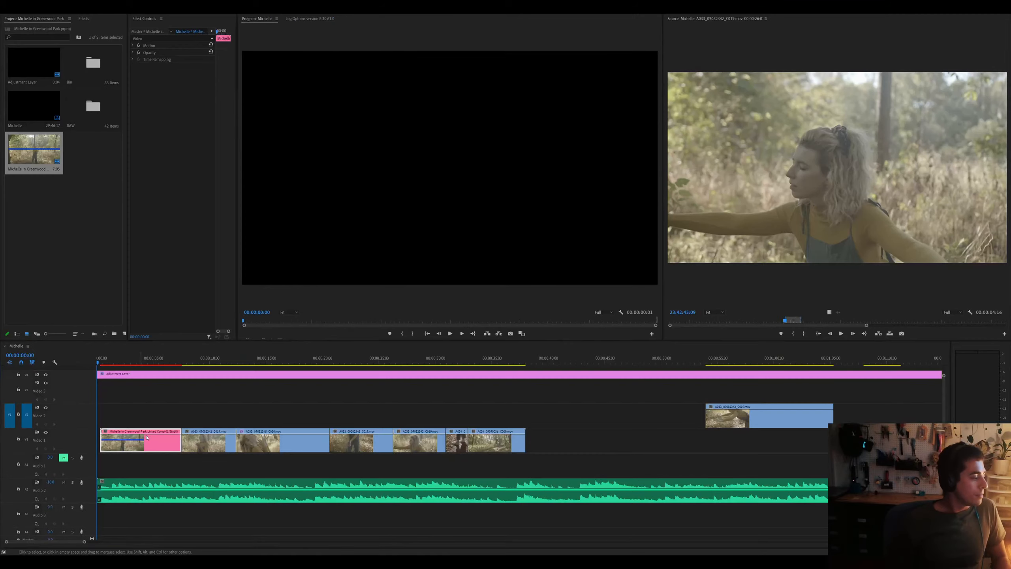
left_click(236, 361)
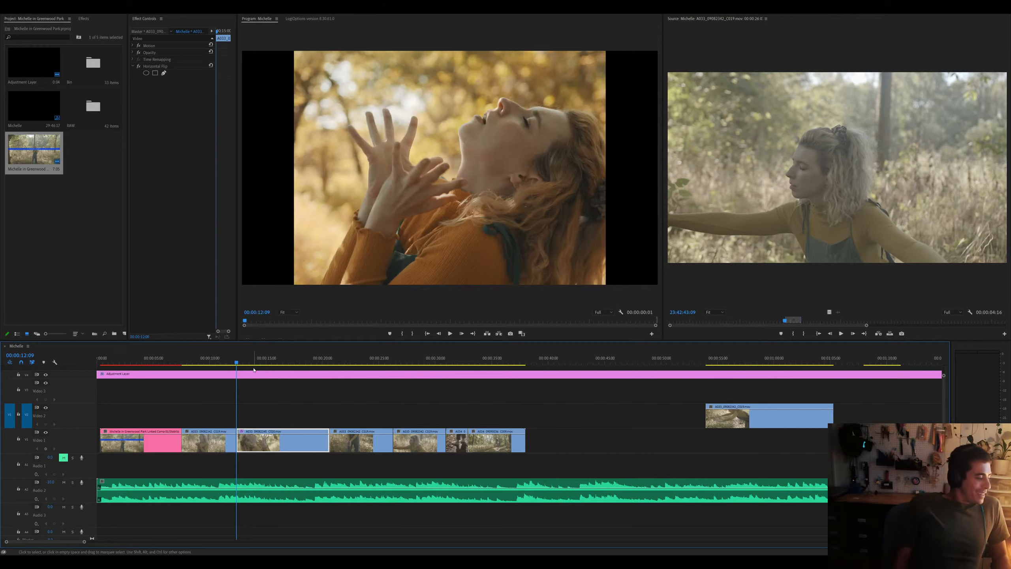
Check the hands shot and the opening linked composition, then return to the start of the sequence
left_click_drag(254, 367, 139, 360)
left_click(185, 385)
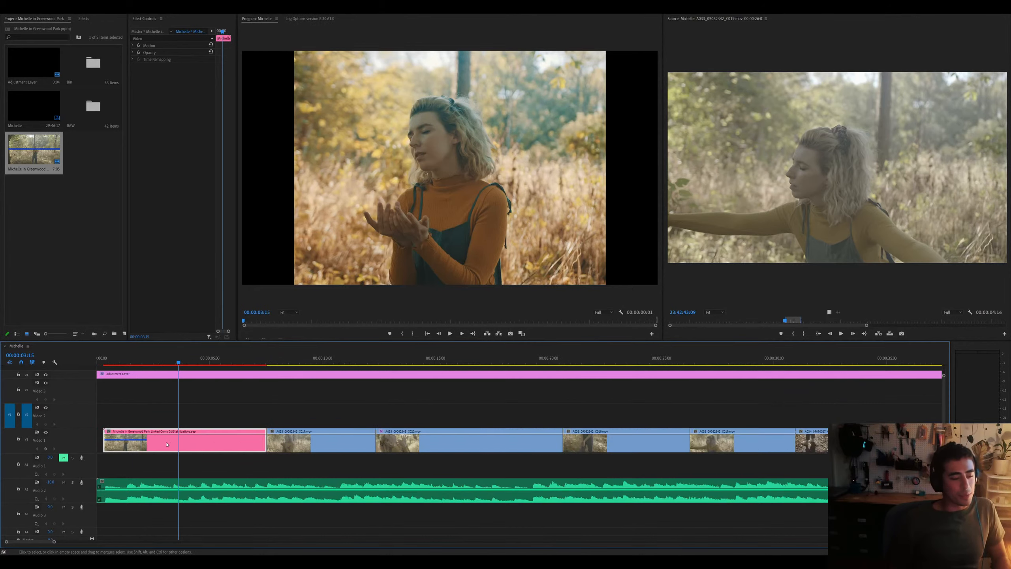
key("Home")
left_click(140, 446)
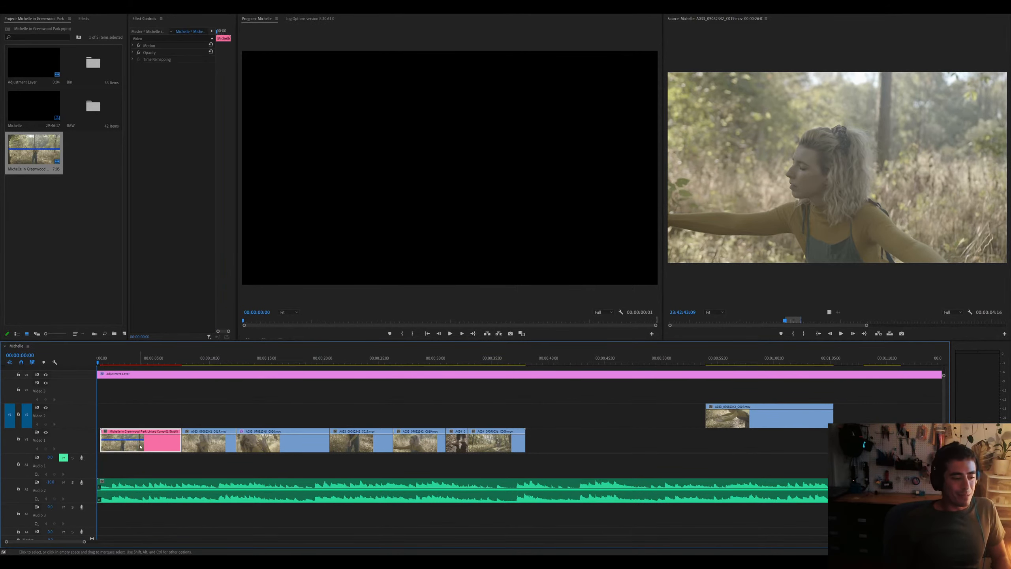
Remove about three frames of the music's silent lead-in, using 00:00:00:03 as the reference, so the music starts earlier
key("=")
left_click(157, 502)
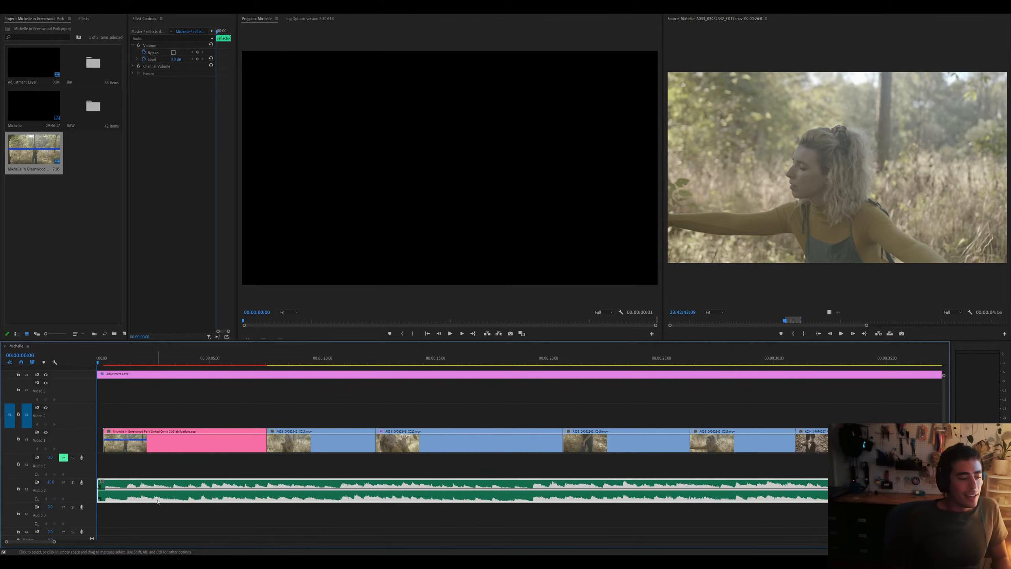
key("=")
key("=")
key("=")
left_click(125, 401)
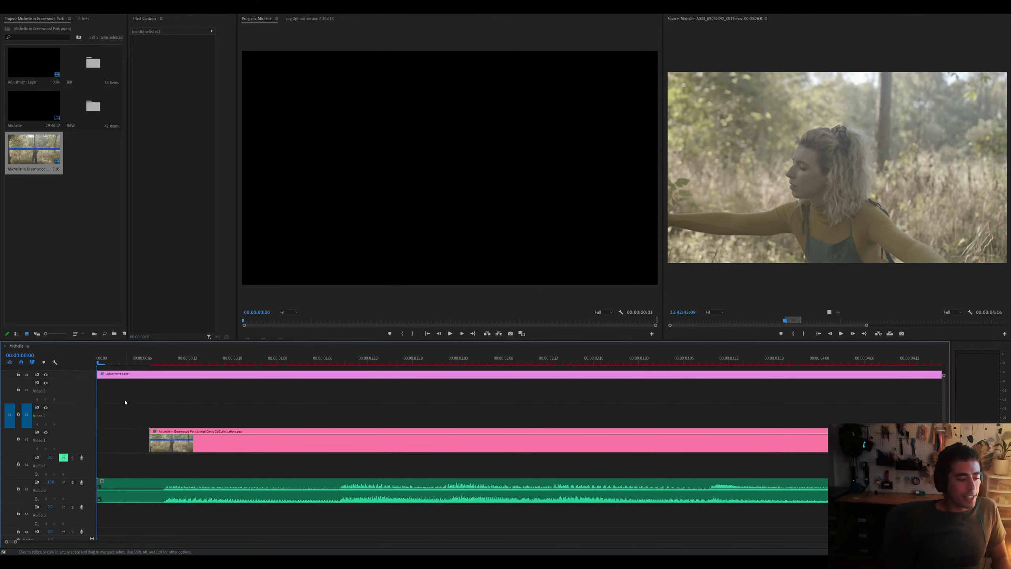
left_click(122, 363)
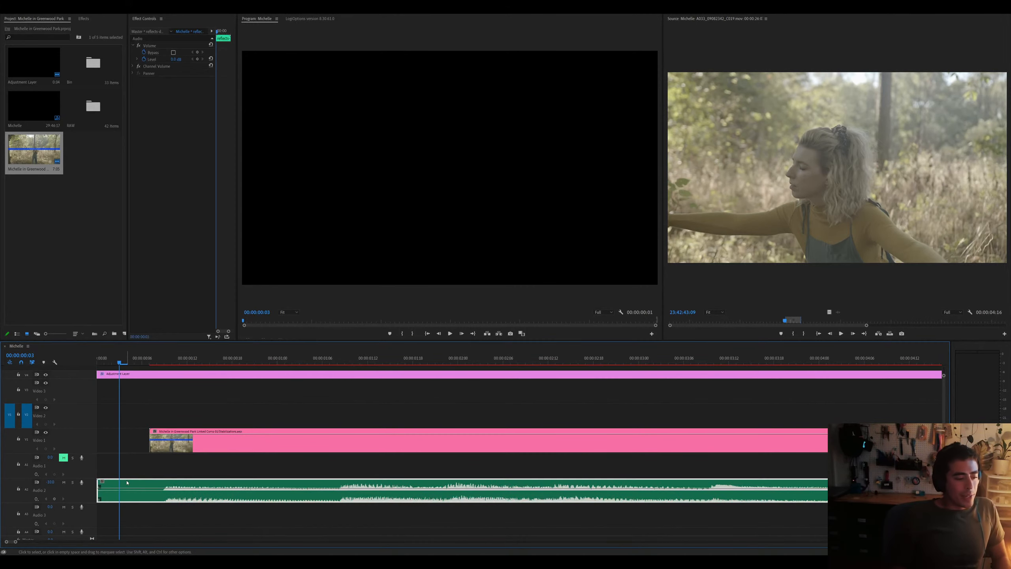
mouse_move(98, 489)
left_mouse_down()
mouse_move(119, 490)
mouse_move(107, 483)
left_mouse_up()
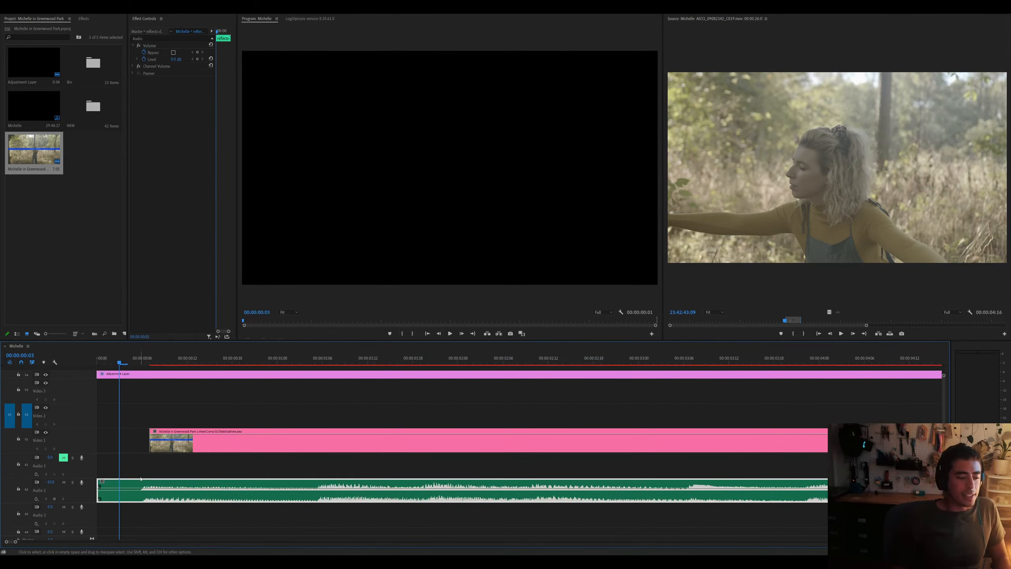
Play the opening from the sequence start to check the linked composition's entry against the music
key("minus")
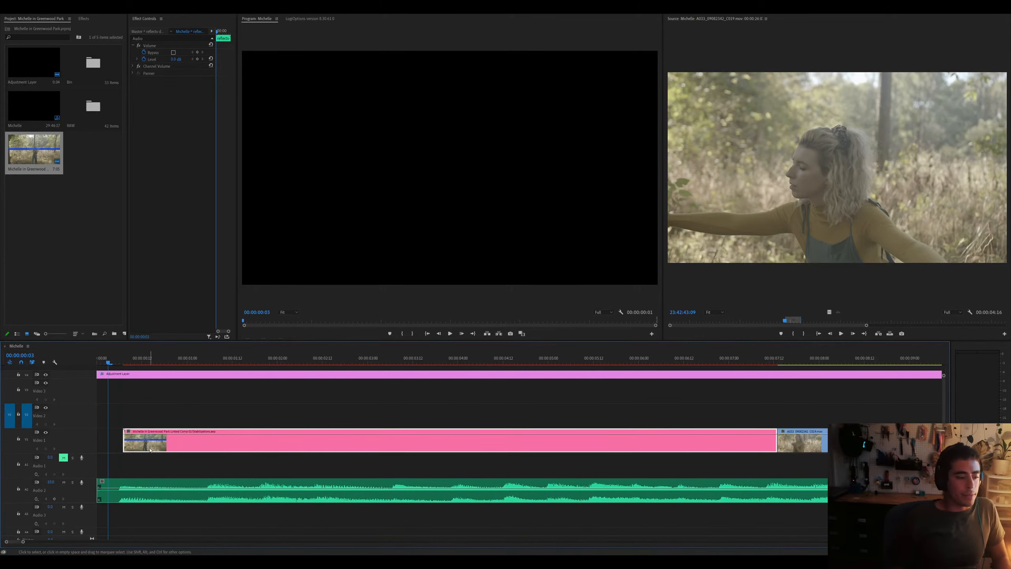
key("minus")
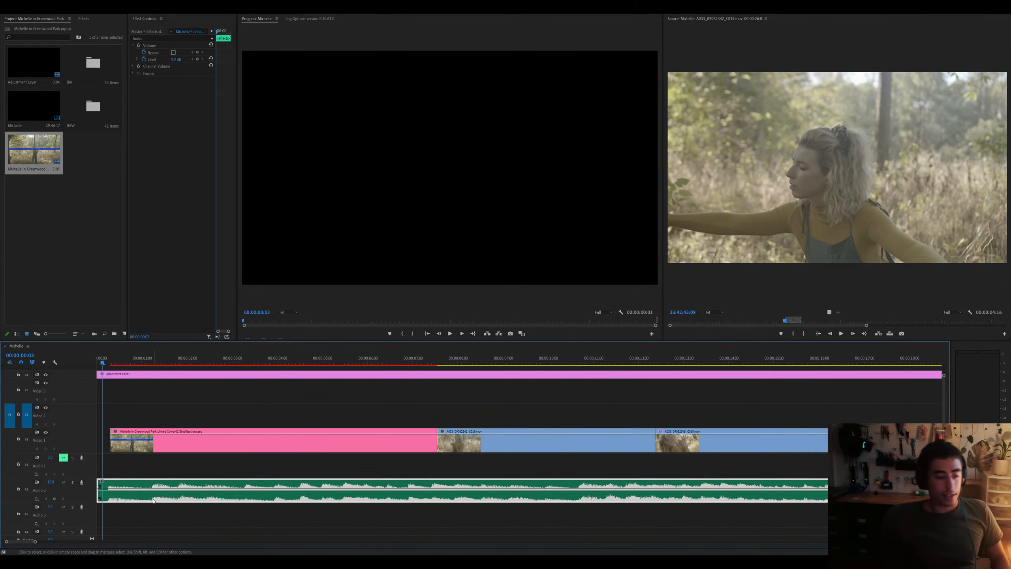
key("minus")
key("minus")
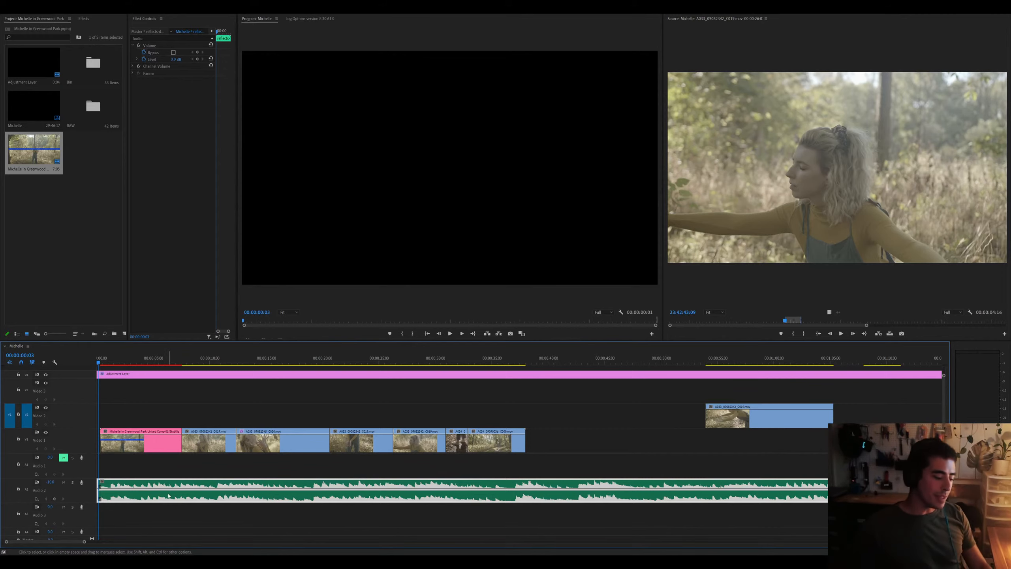
left_click(189, 403)
mouse_move(176, 360)
left_mouse_down()
mouse_move(261, 360)
mouse_move(161, 359)
left_mouse_up()
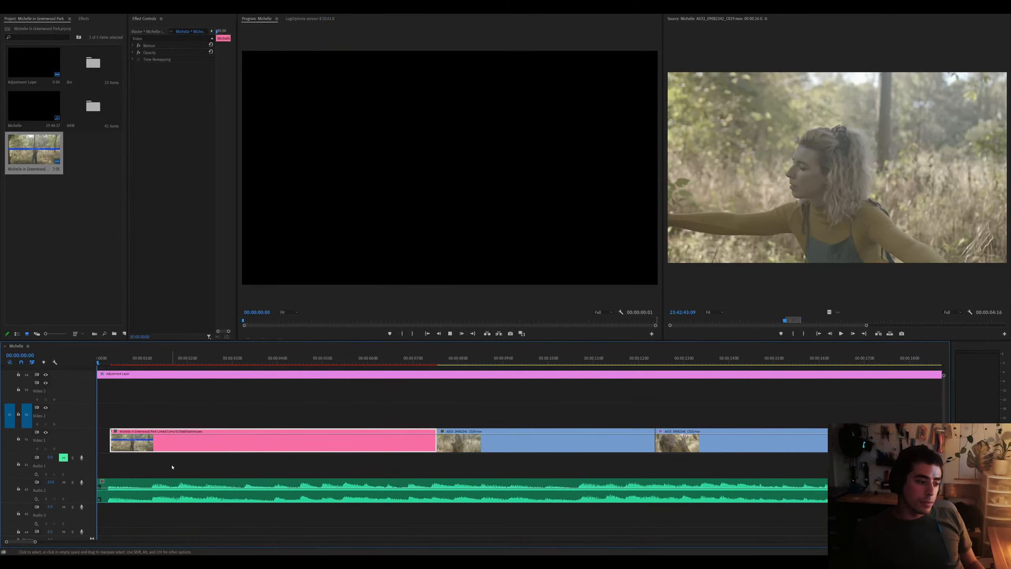
key("space")
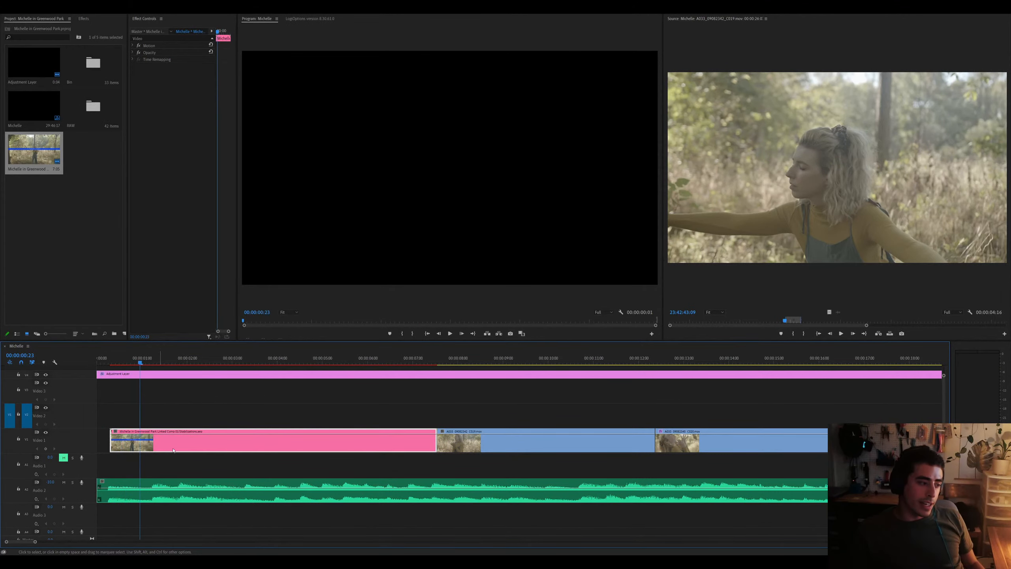
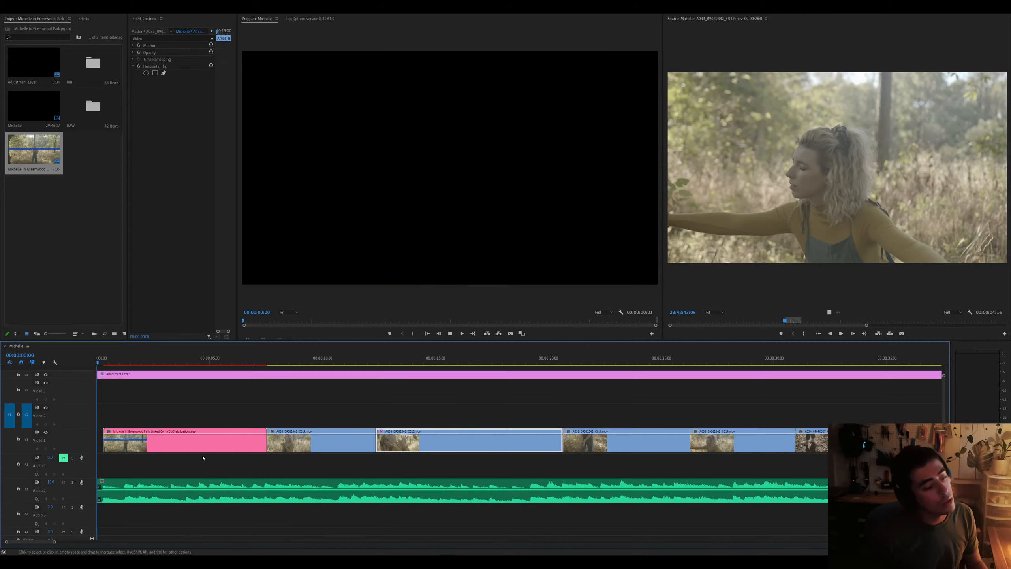
Play the opening linked composition through into the following hands shot to review the cut against the music
left_click(202, 452)
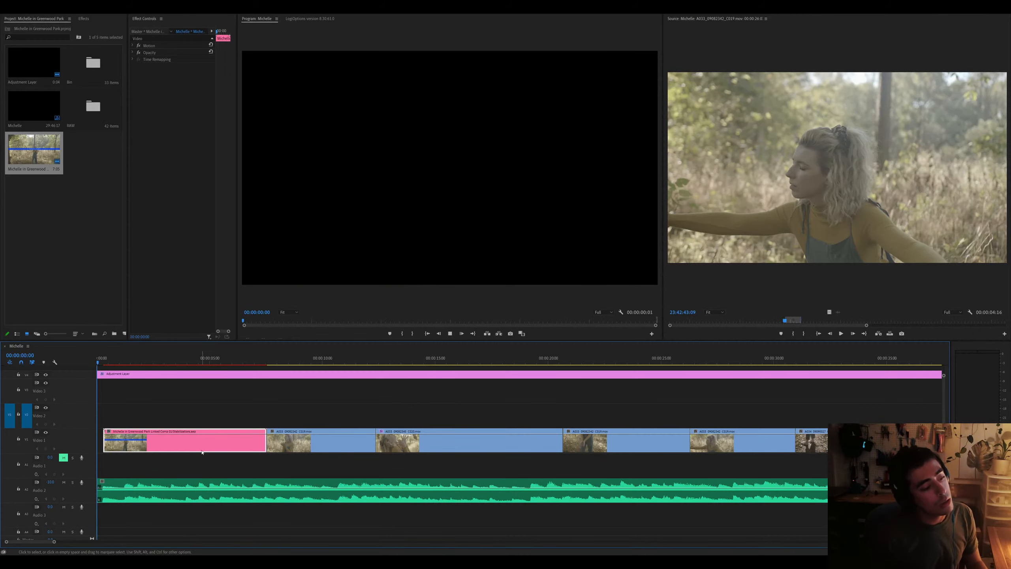
key("backslash")
key("backslash")
key("backslash")
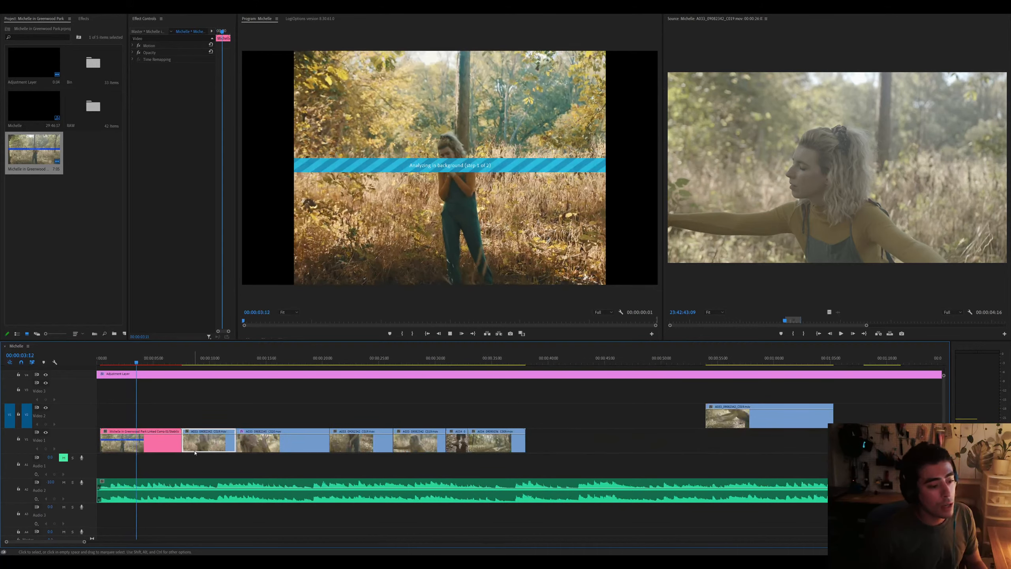
key("backslash")
left_click(274, 443)
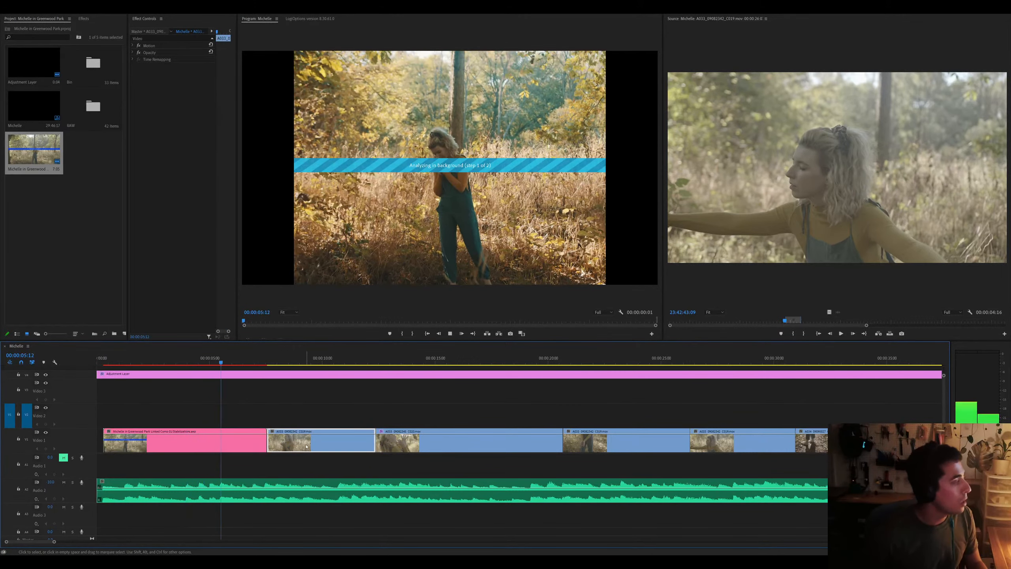
left_click(235, 446)
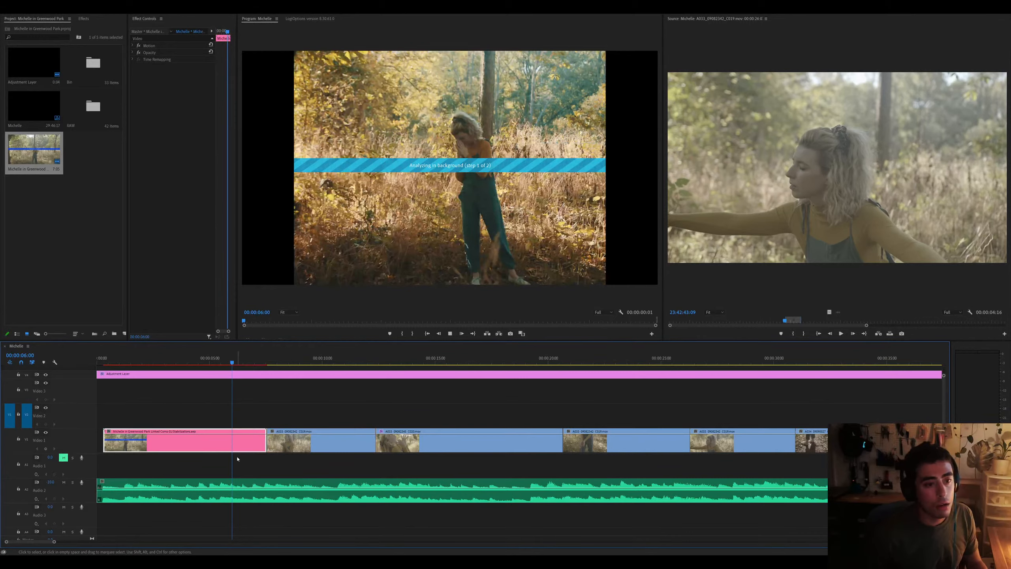
left_click(296, 452)
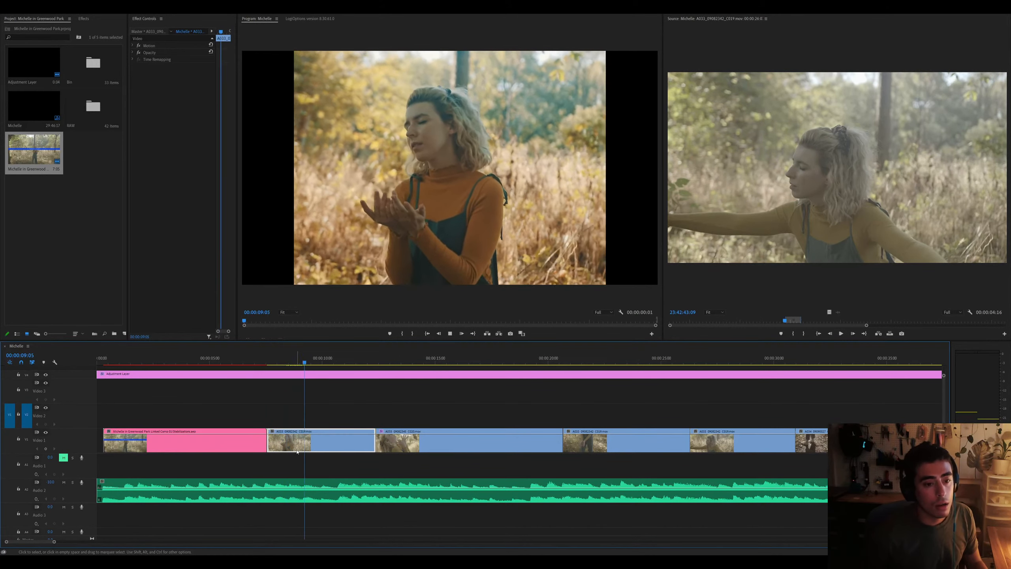
Move the lowered-hands clip on Video 1 earlier so it starts at about 00:00:19:09, over the end of the preceding clip
left_click(391, 448)
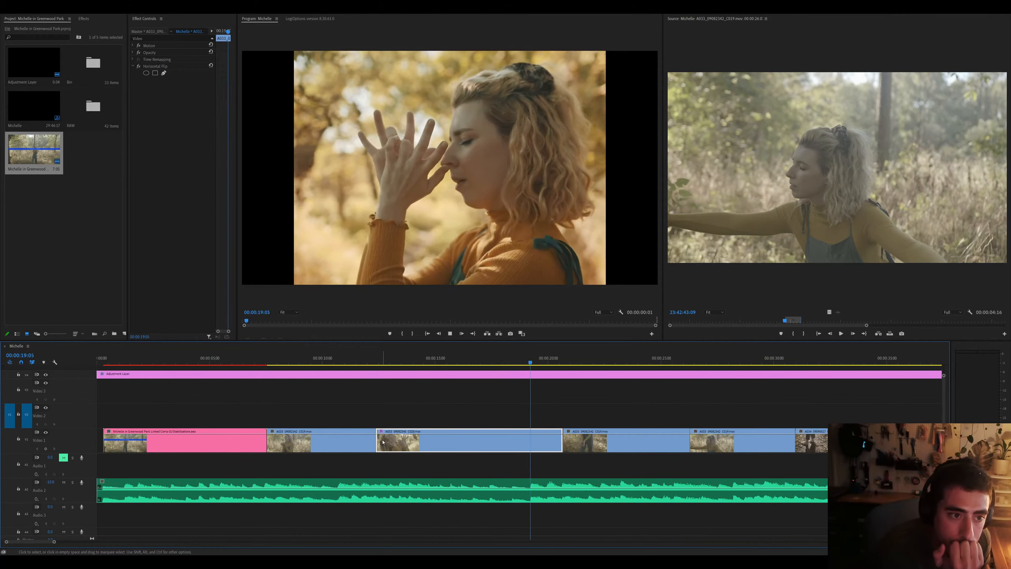
key("space")
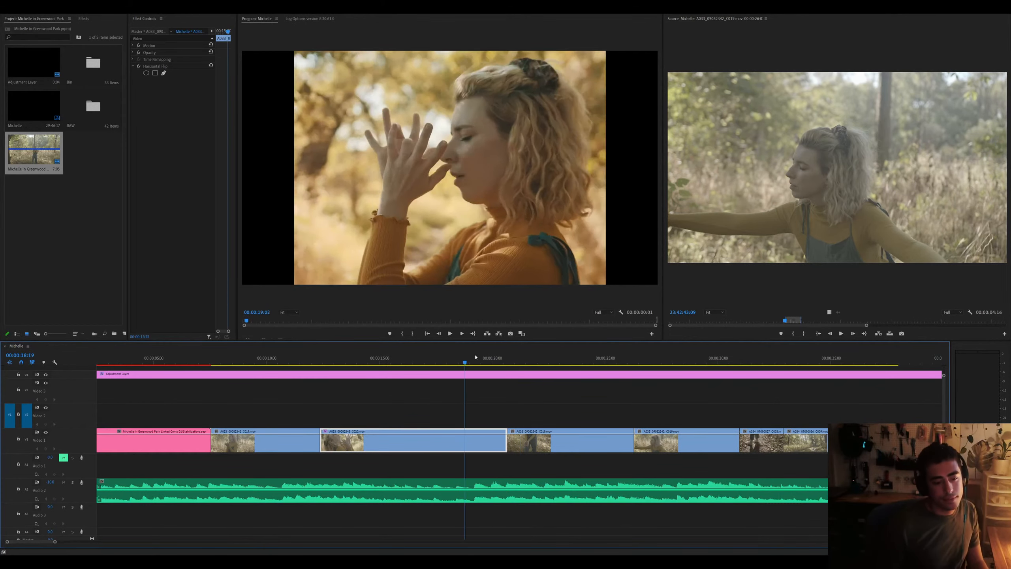
mouse_move(506, 440)
left_mouse_down()
mouse_move(479, 440)
mouse_move(532, 440)
mouse_move(504, 446)
left_mouse_up()
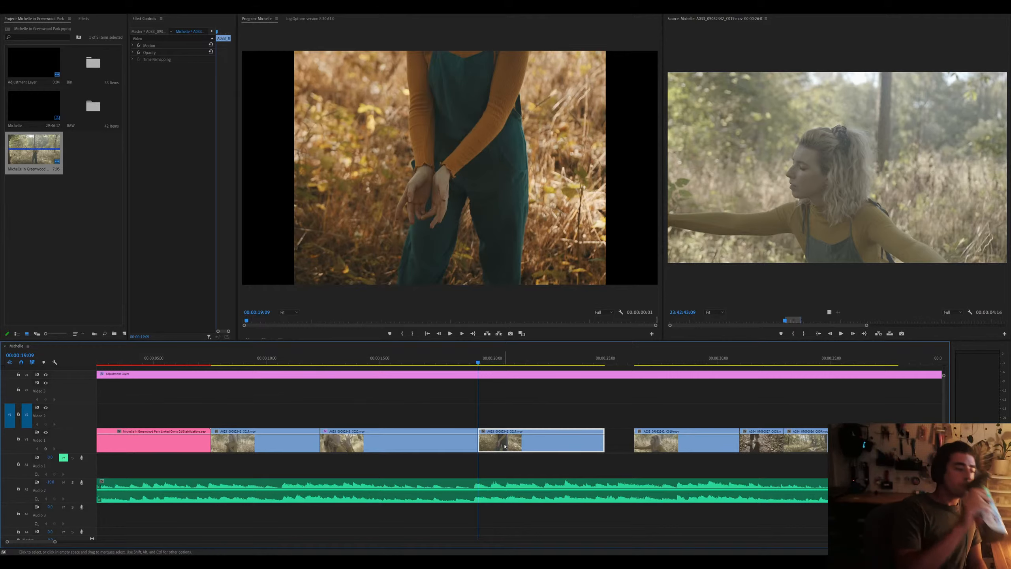
Extend the end of the lowered-hands clip to close the gap before the next clip on Video 1
key("space")
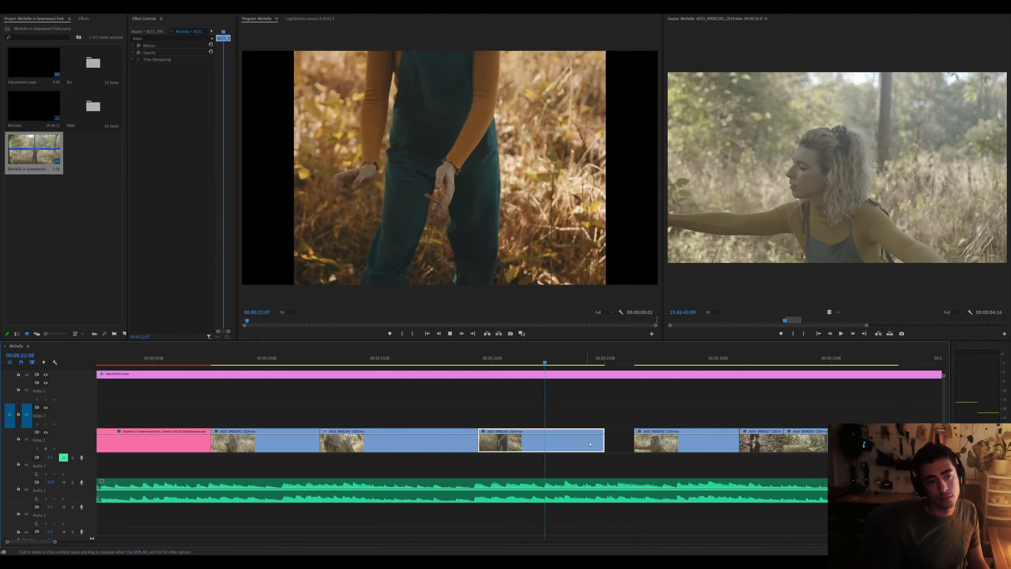
left_click_drag(603, 440, 634, 440)
key("equal")
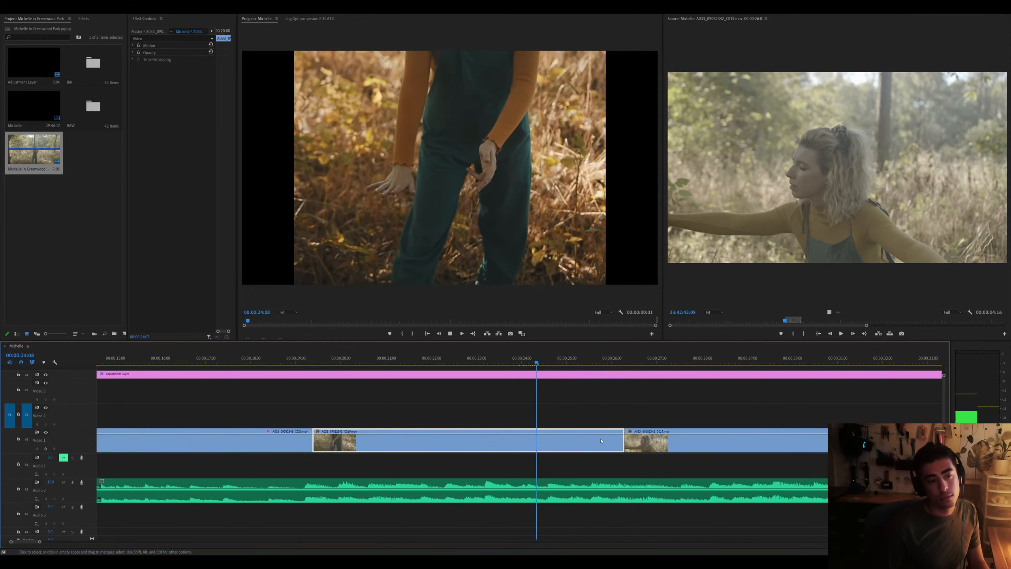
key("minus")
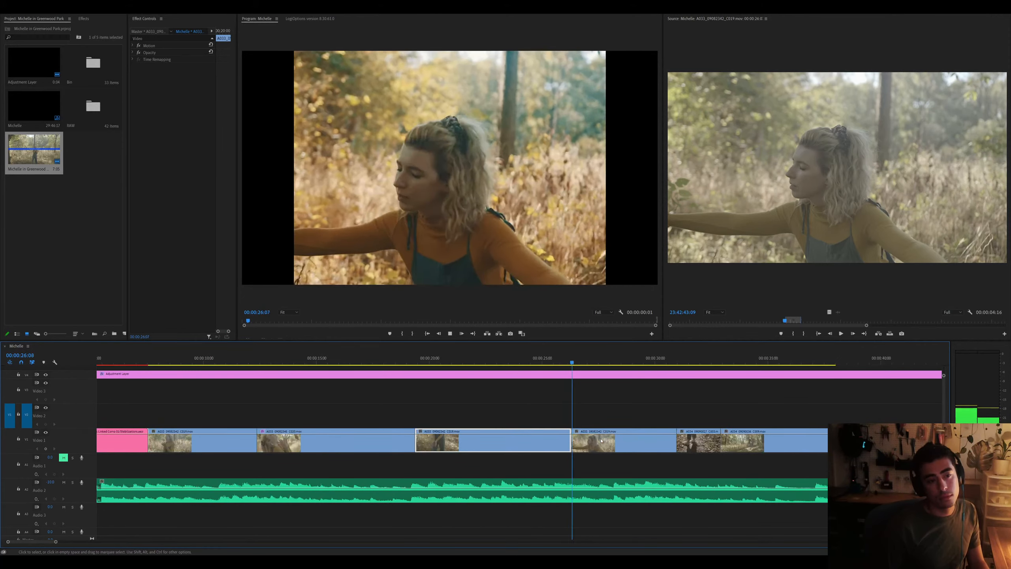
Delete the outstretched-arms clip between the lowered-hands clip and the walking-feet clip
left_click(601, 441)
key("minus")
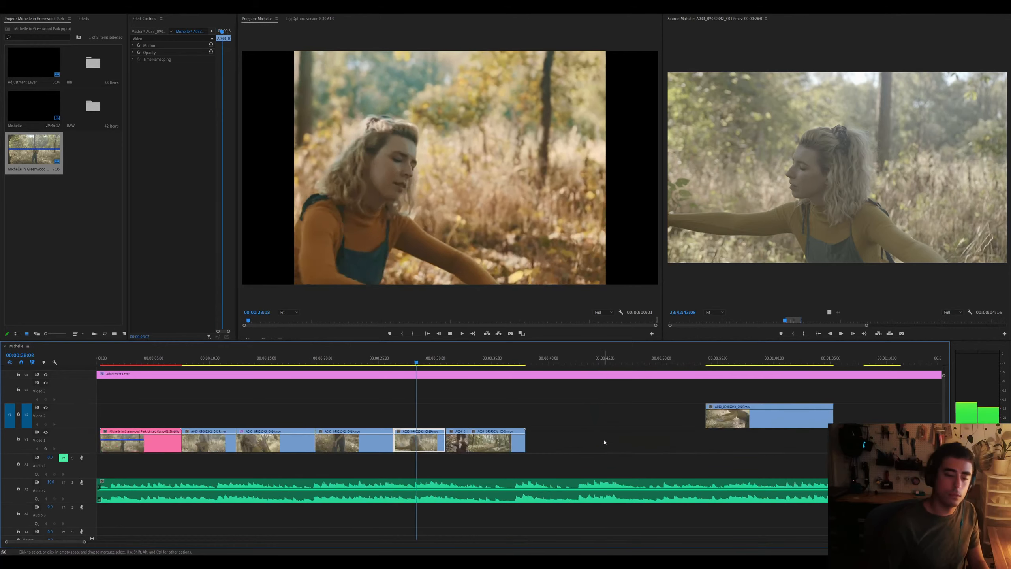
key("equal")
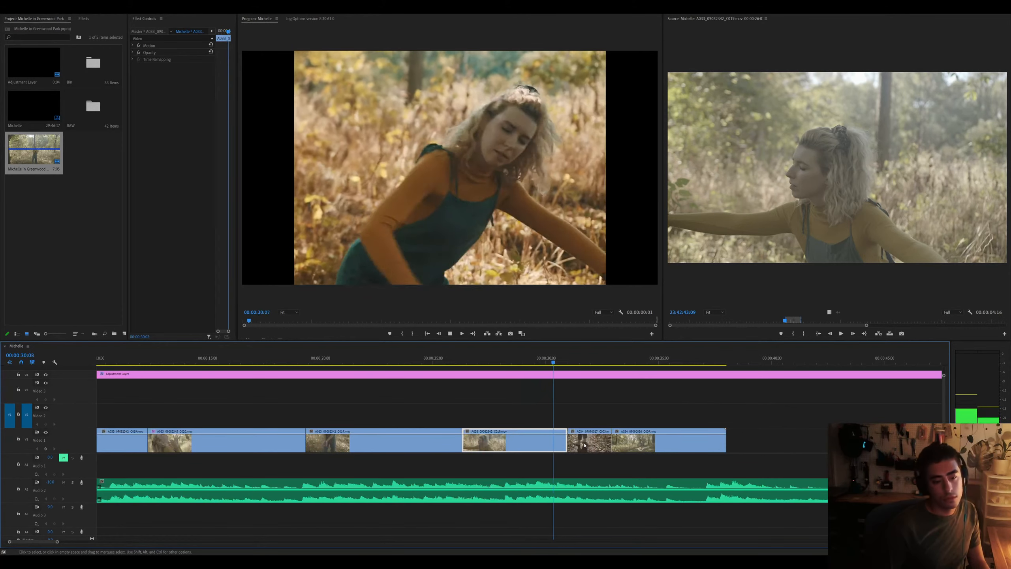
left_click(585, 445)
left_click(555, 445)
key("Delete")
left_click(586, 446)
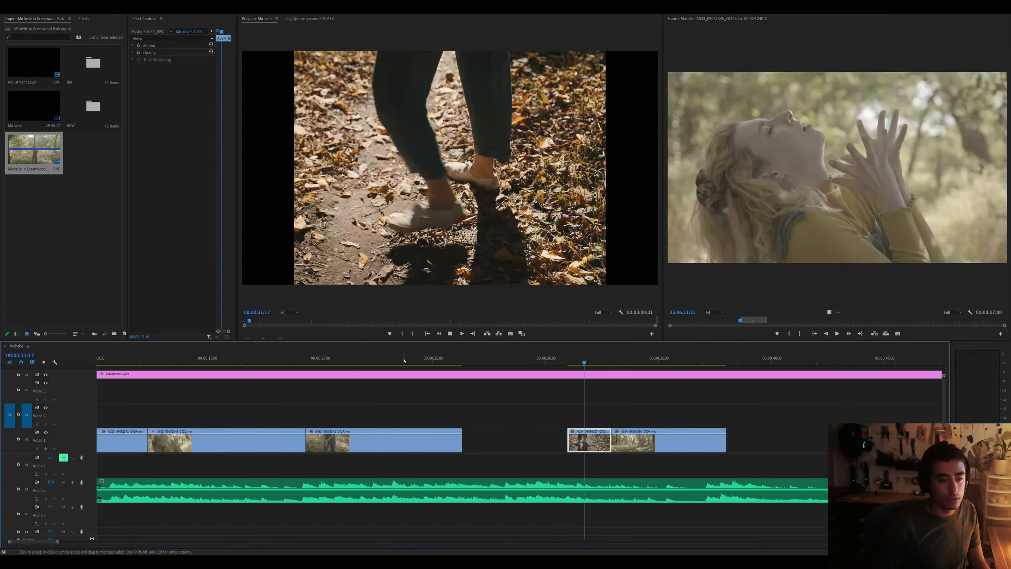
Split the lowered-hands clip at 00:00:25:07
left_click_drag(405, 361, 420, 361)
left_click(433, 441)
key("space")
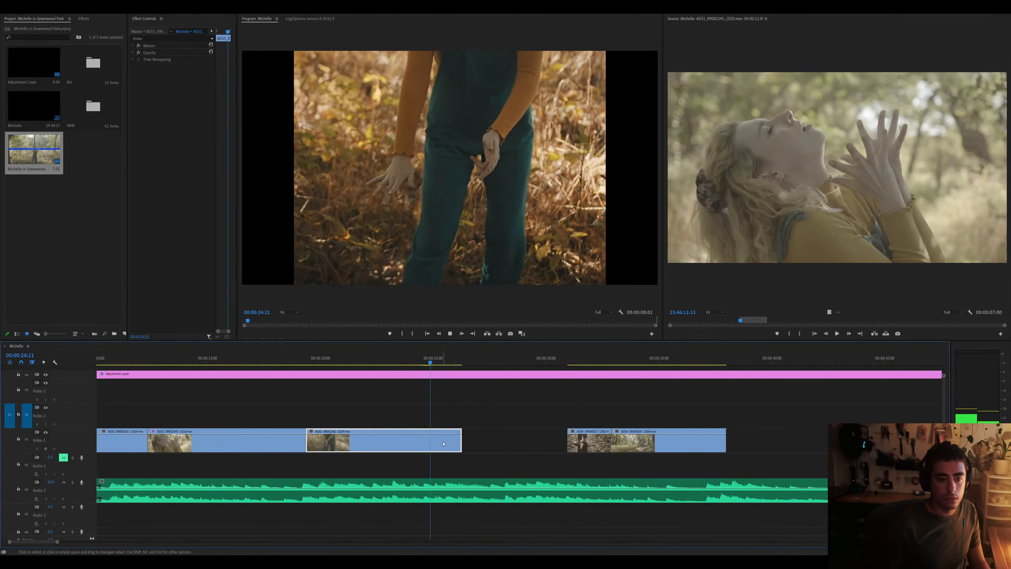
key("ctrl+k")
Open the short piece after the split in the source viewer and shift its used range to source timecode 23:43:29:17
double_click(446, 443)
key("minus")
key("minus")
key("minus")
key("minus")
mouse_move(912, 320)
left_mouse_down()
mouse_move(876, 319)
mouse_move(898, 320)
left_mouse_up()
key("space")
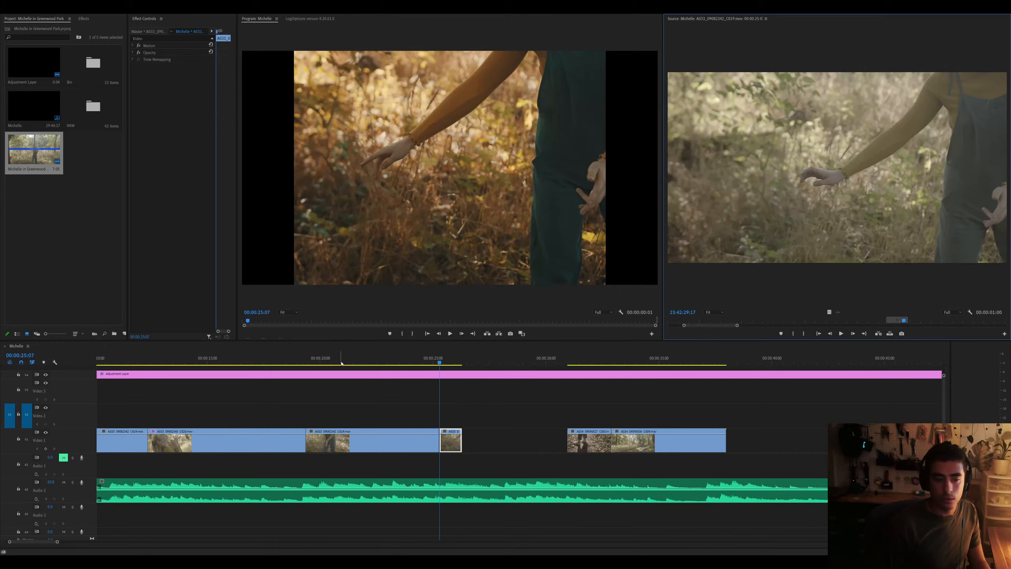
Play across the split and extend the short piece's end to about 00:00:27:01
left_click(429, 363)
key("space")
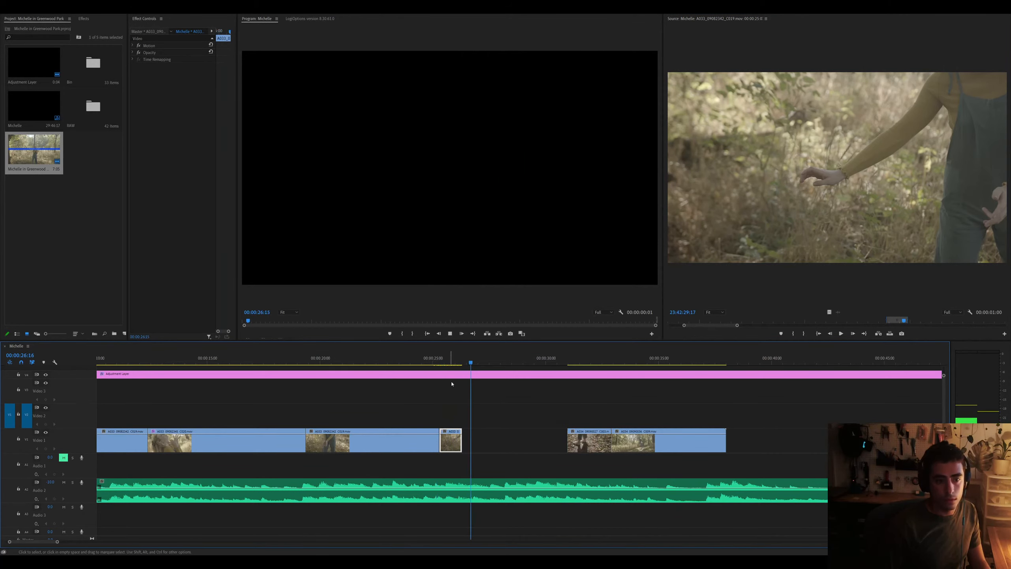
key("space")
left_click_drag(461, 441, 485, 441)
key("space")
left_click(440, 363)
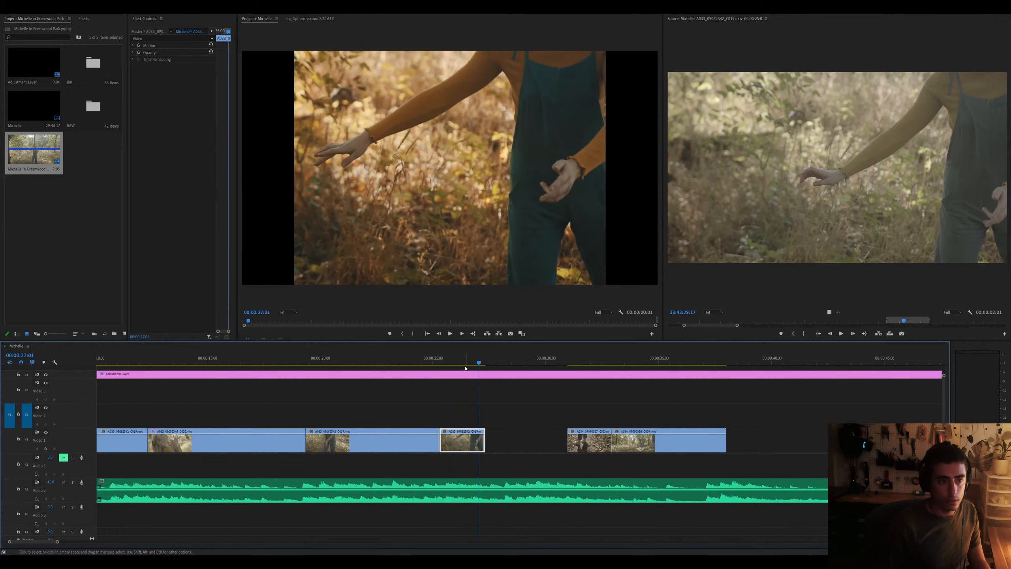
left_click_drag(485, 440, 479, 440)
left_click(471, 363)
key("space")
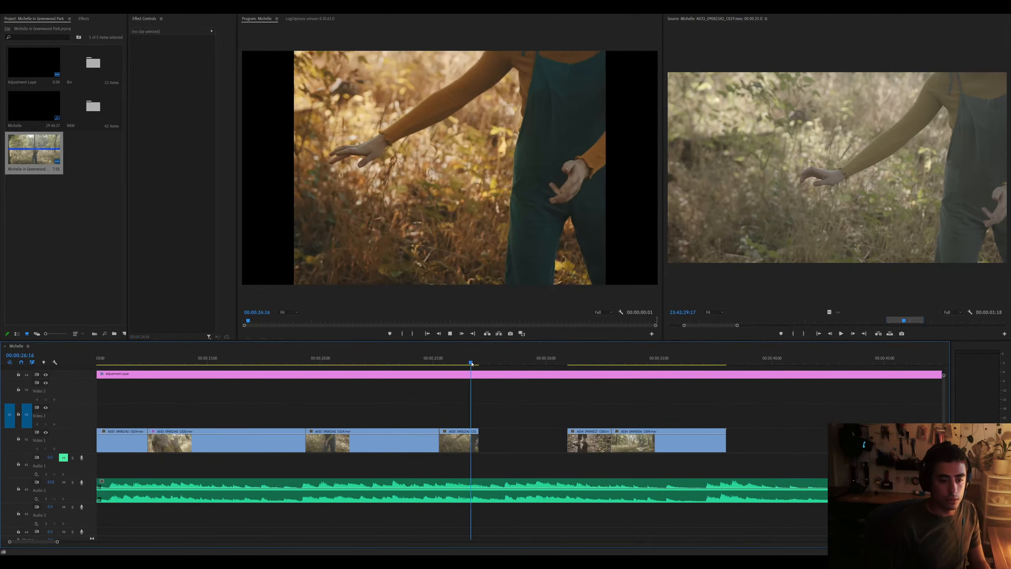
Move the walking-feet clip and the wide forest clip earlier to close the gaps on Video 1, and save the project
left_click_drag(589, 441, 502, 441)
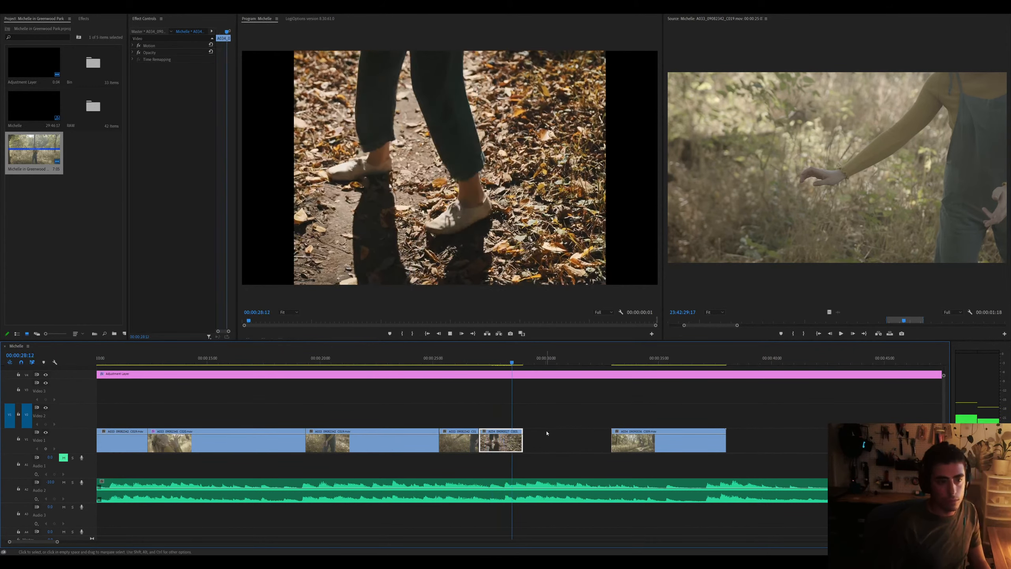
left_click_drag(655, 442, 568, 445)
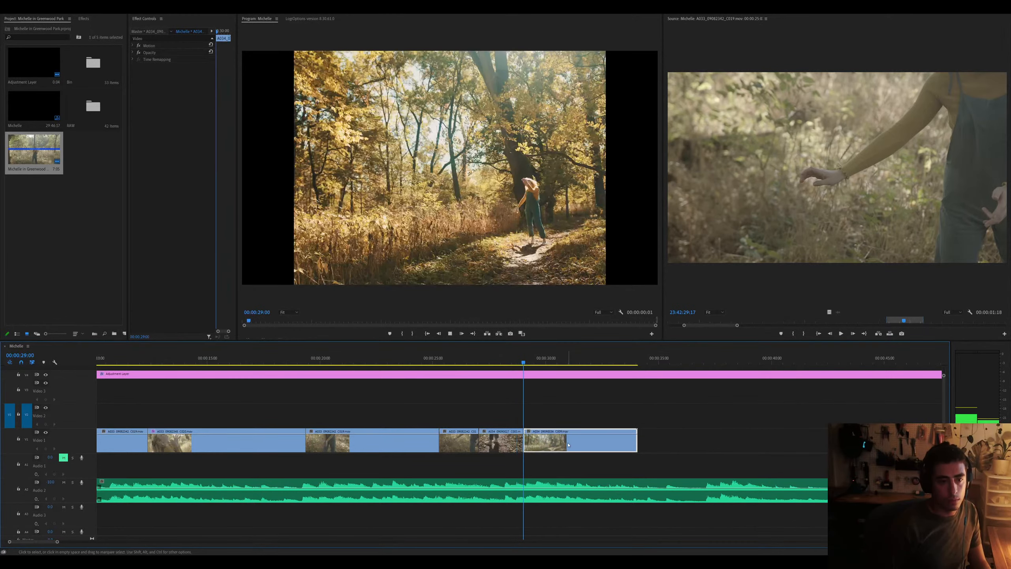
key("equal")
key("space")
key("minus")
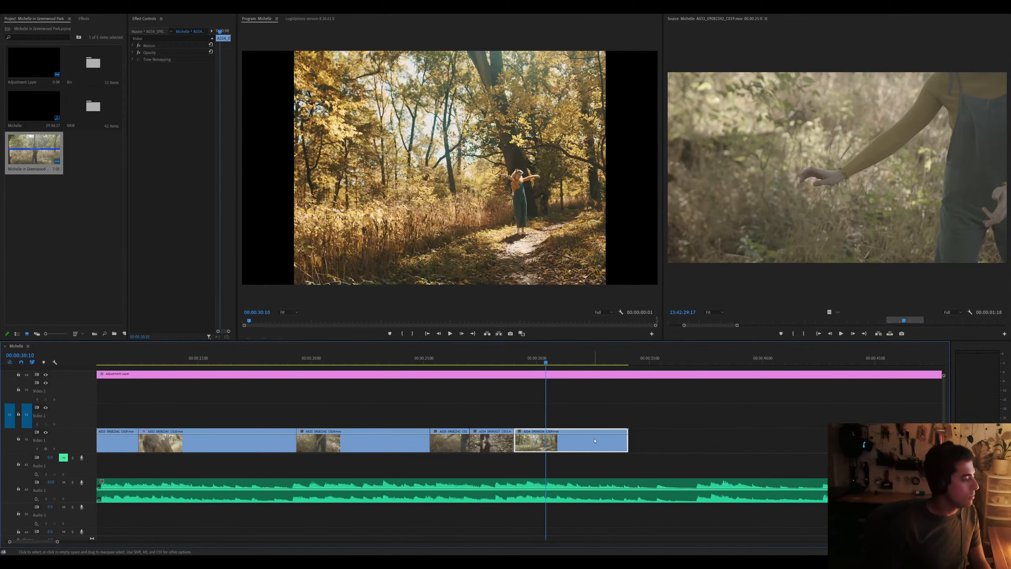
key("ctrl+s")
key("space")
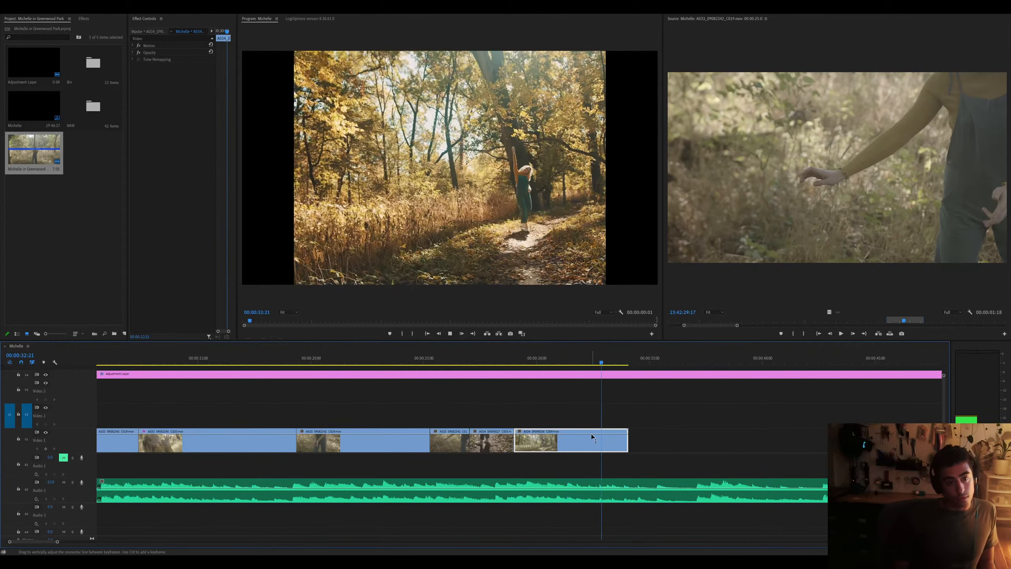
Play to the end of the wide forest clip and reveal its source footage in the RAW bin
key("minus")
key("equal")
key("space")
left_click(529, 447)
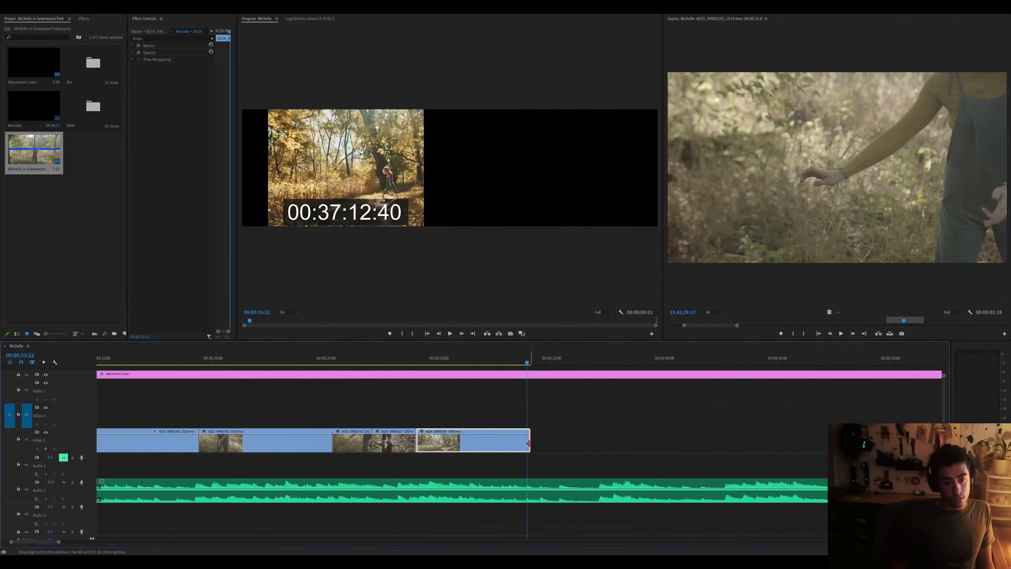
key("shift+f")
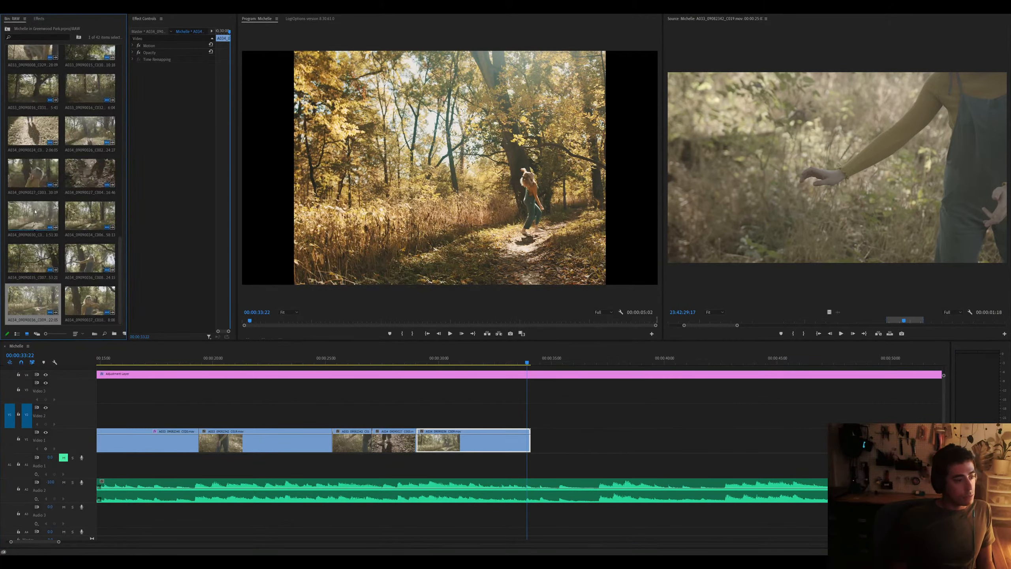
left_click_drag(40, 211, 536, 421)
key("backslash")
key("ctrl+z")
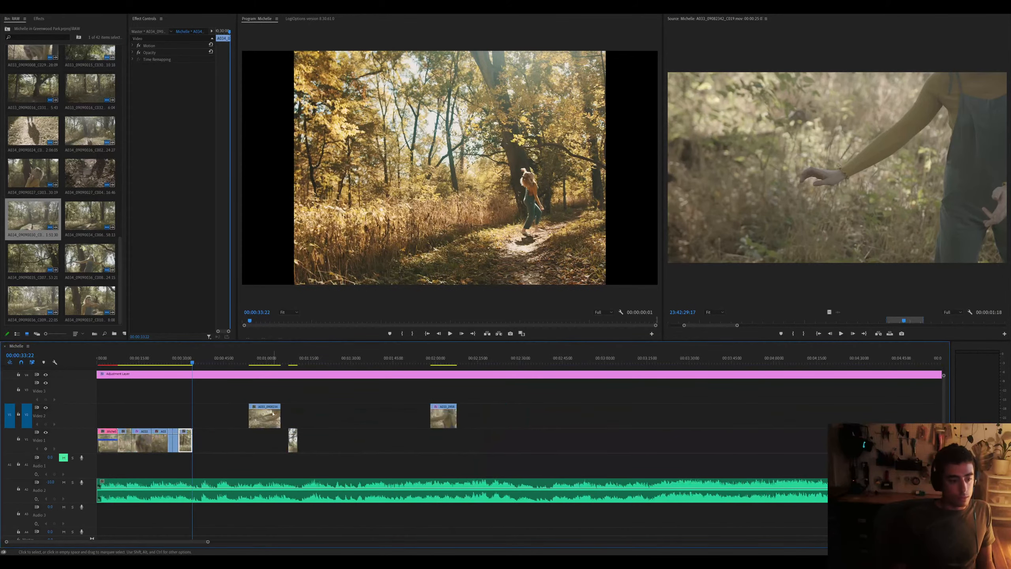
Move the first Video 2 clip to Video 1 right after the short separate clip, and place the long forest-path take on Video 3
left_click(268, 426)
left_click(264, 359)
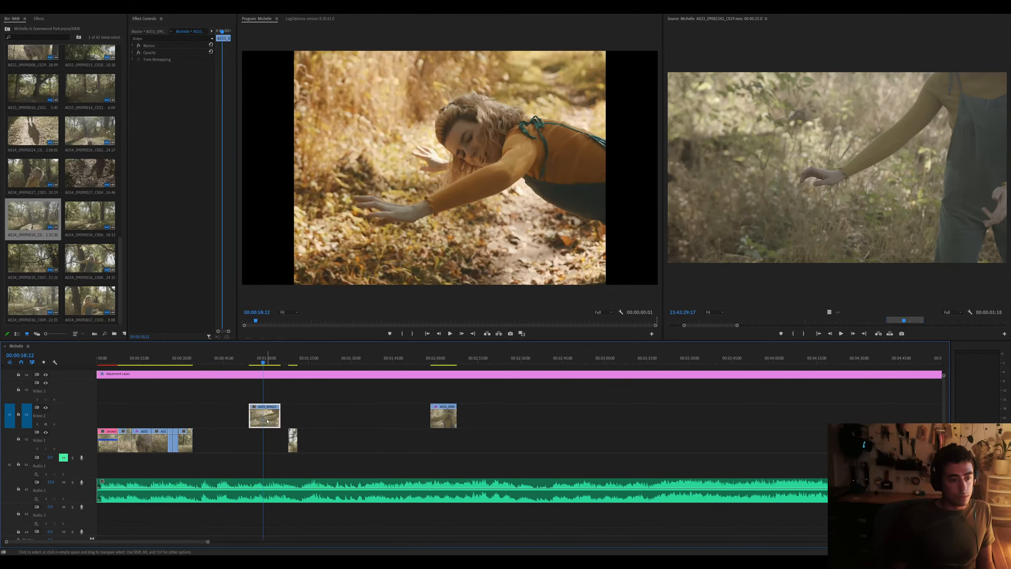
left_click_drag(267, 421, 308, 445)
left_click_drag(33, 215, 187, 398)
Skim the long forest-path take on Video 3, cut it at 00:01:24:02 and delete the part before the cut
left_click_drag(199, 361, 227, 360)
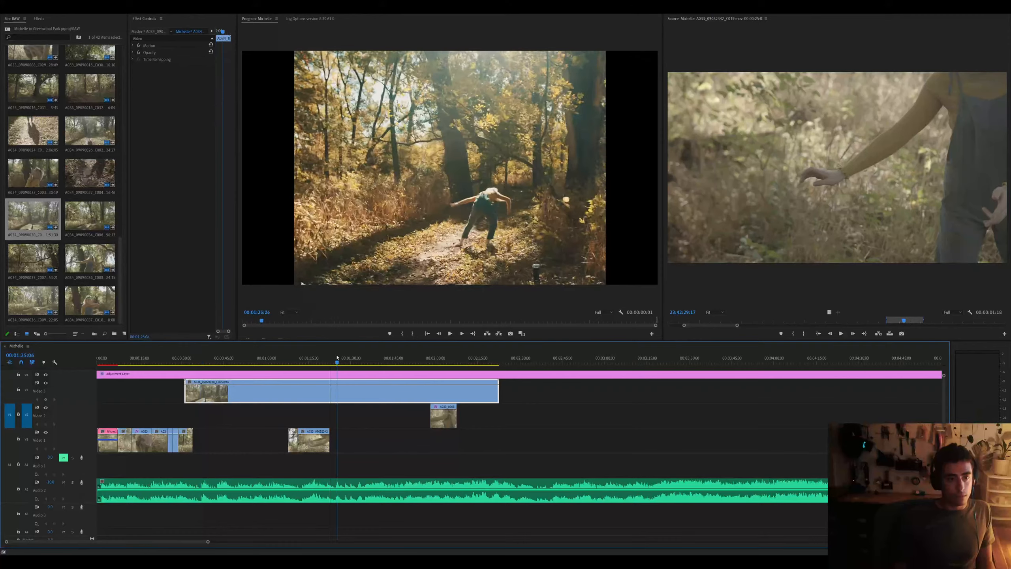
left_click(386, 363)
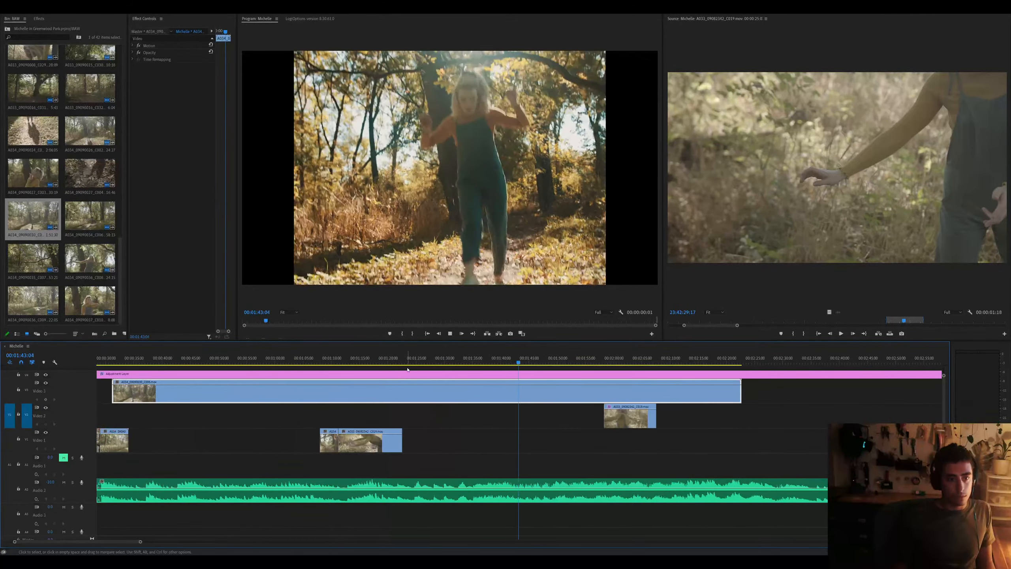
left_click(388, 358)
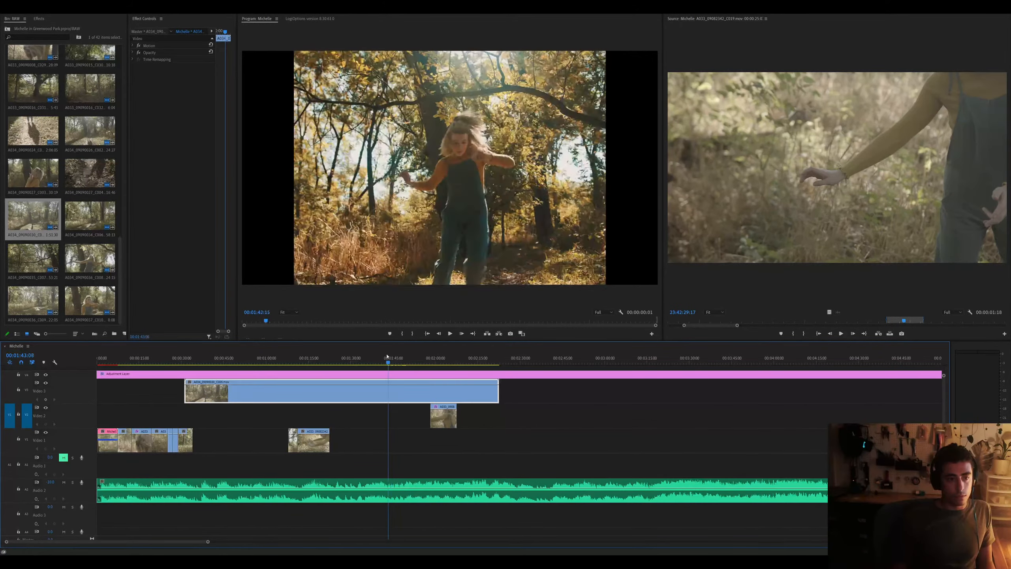
left_click_drag(417, 360, 452, 361)
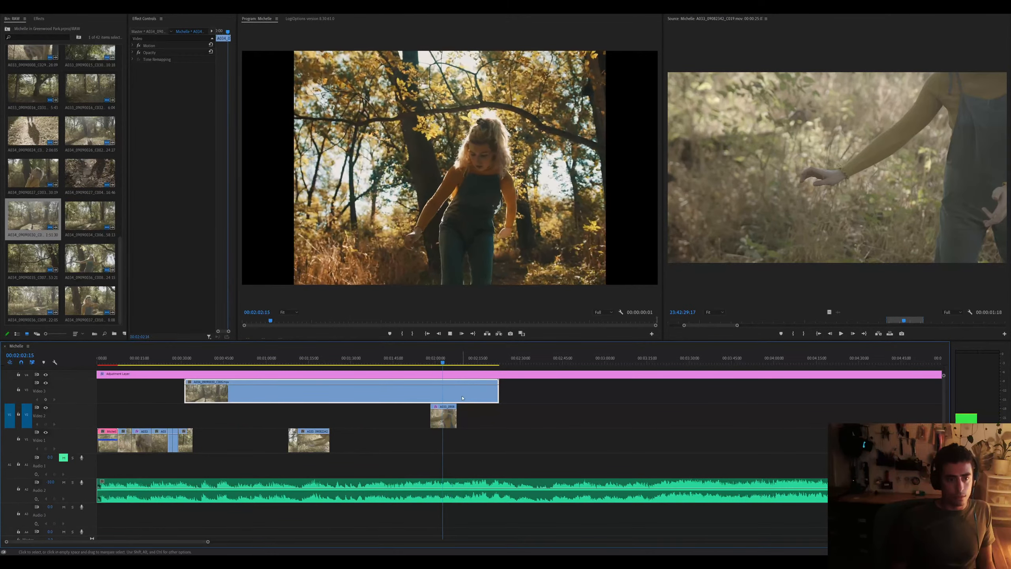
left_click_drag(462, 358, 482, 358)
left_click(289, 359)
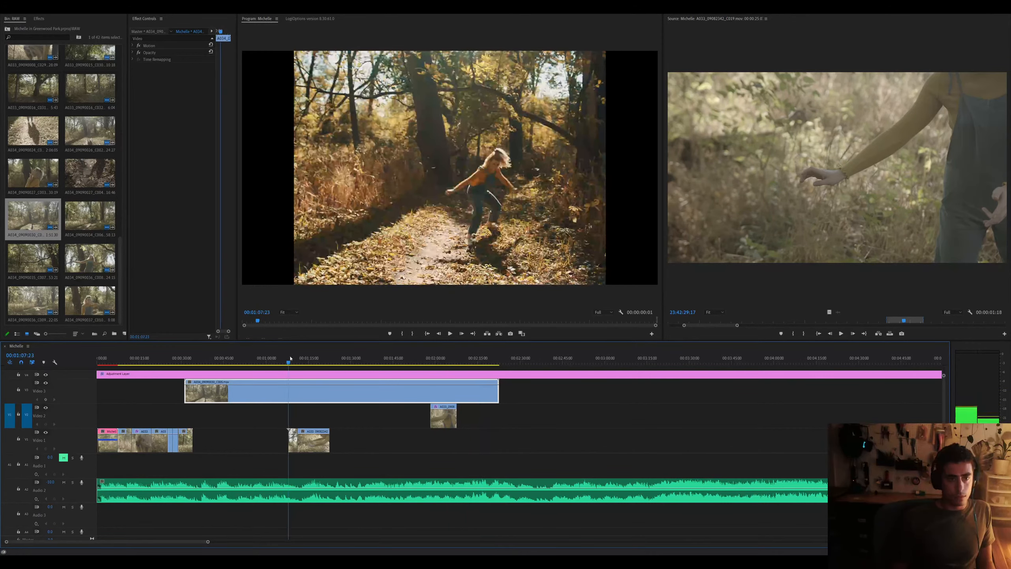
left_click_drag(290, 358, 329, 359)
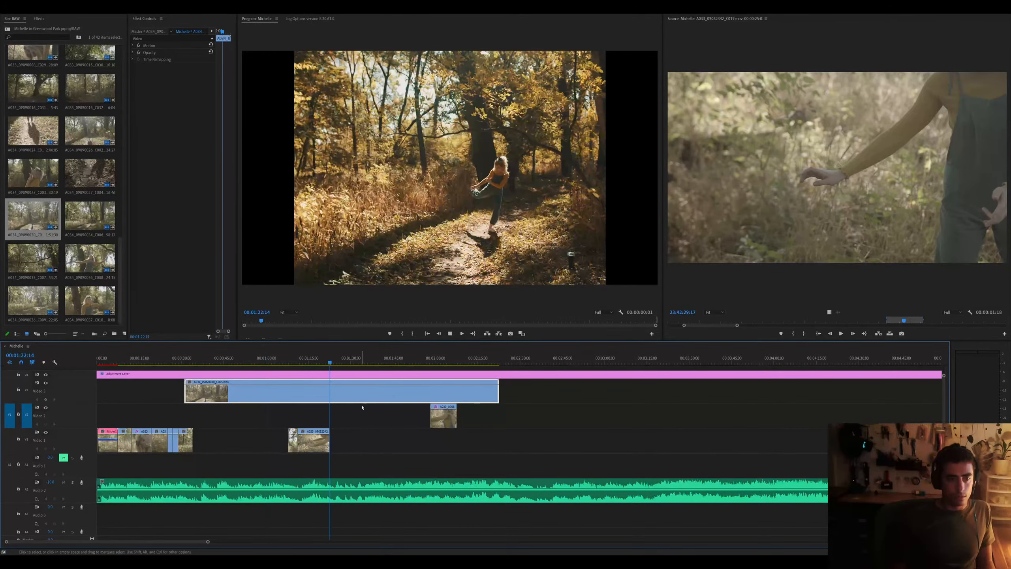
key("space")
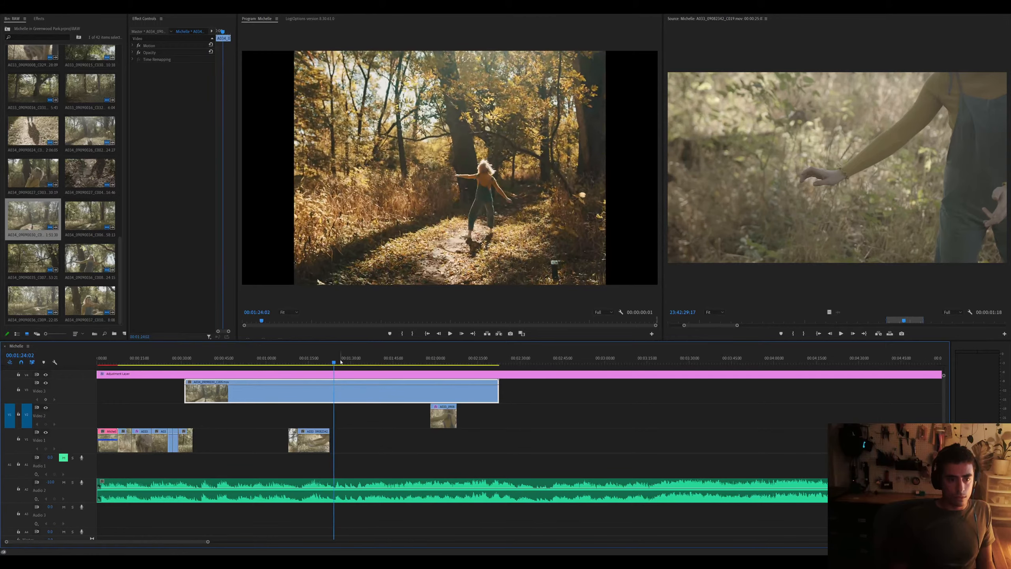
key("ctrl+k")
key("Delete")
Move the remaining forest-path take on Video 3 to start directly above the beginning of the wide forest clip, at about 00:00:29:00
left_click_drag(355, 397, 214, 394)
left_click(184, 360)
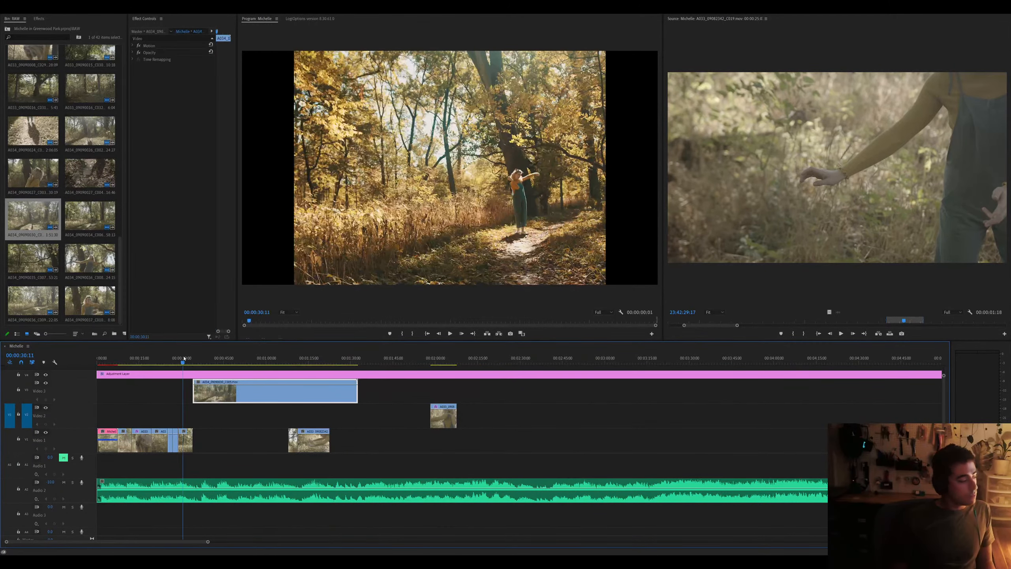
key("=")
key("=")
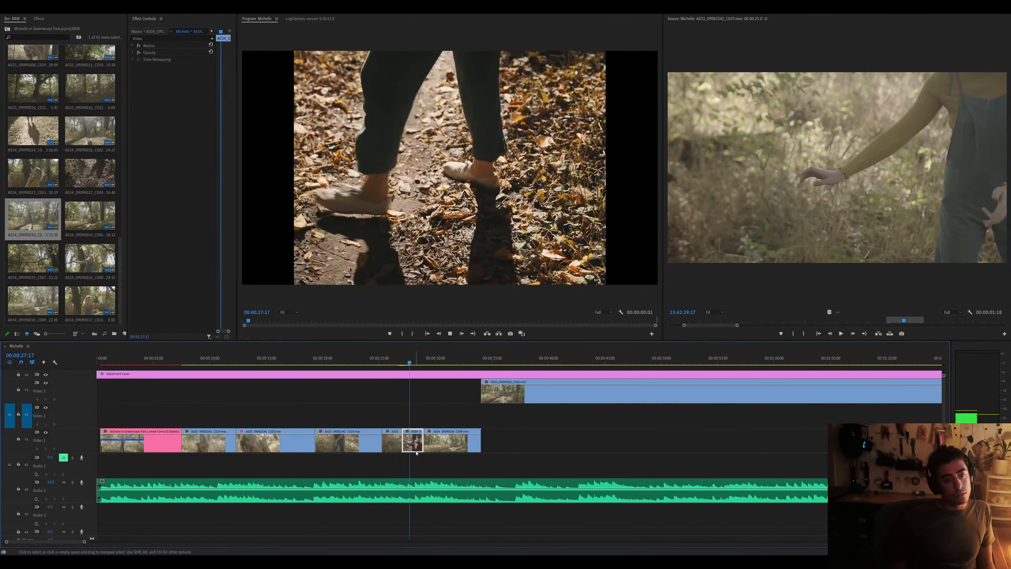
left_click(443, 443)
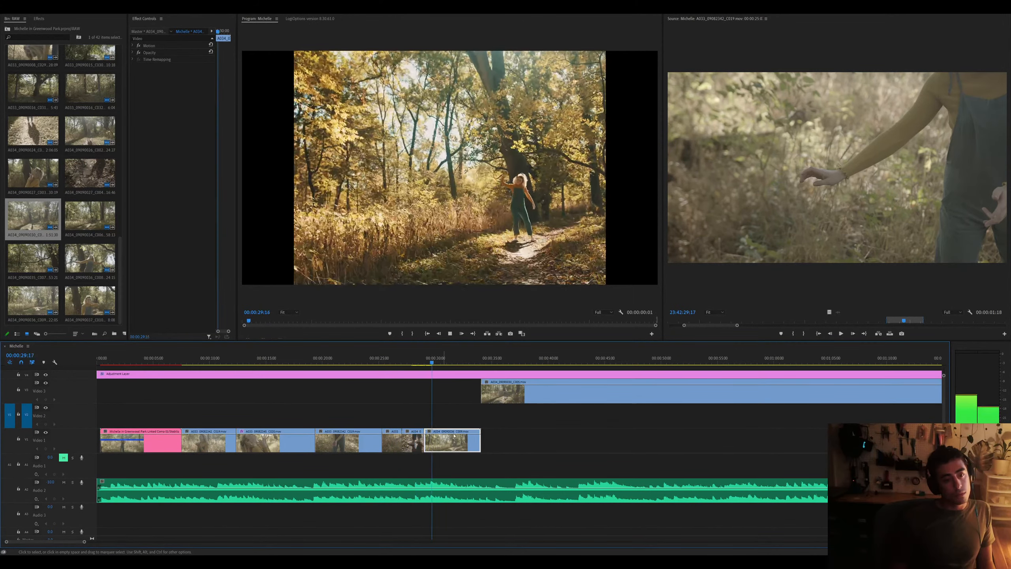
left_click(505, 399)
left_click_drag(504, 398, 447, 398)
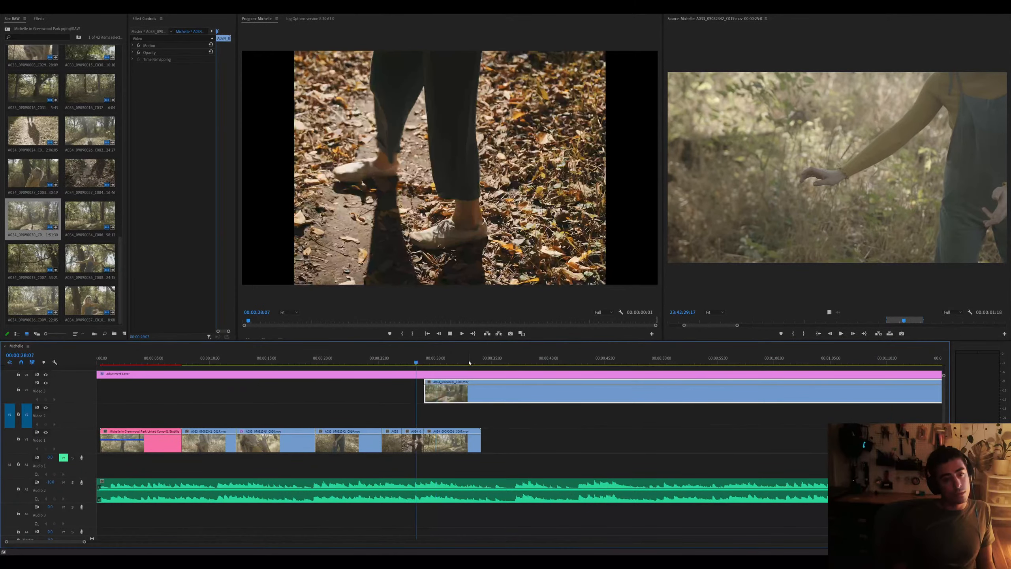
Play the transition from the walking-feet clip into the forest-path take on Video 3
key("space")
key("equal")
key("equal")
key("space")
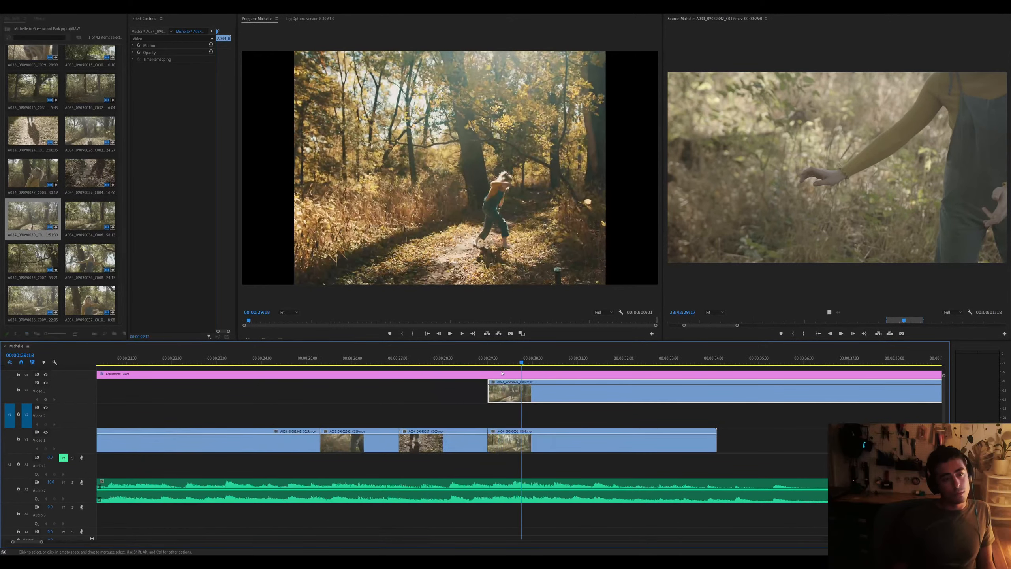
left_click(472, 363)
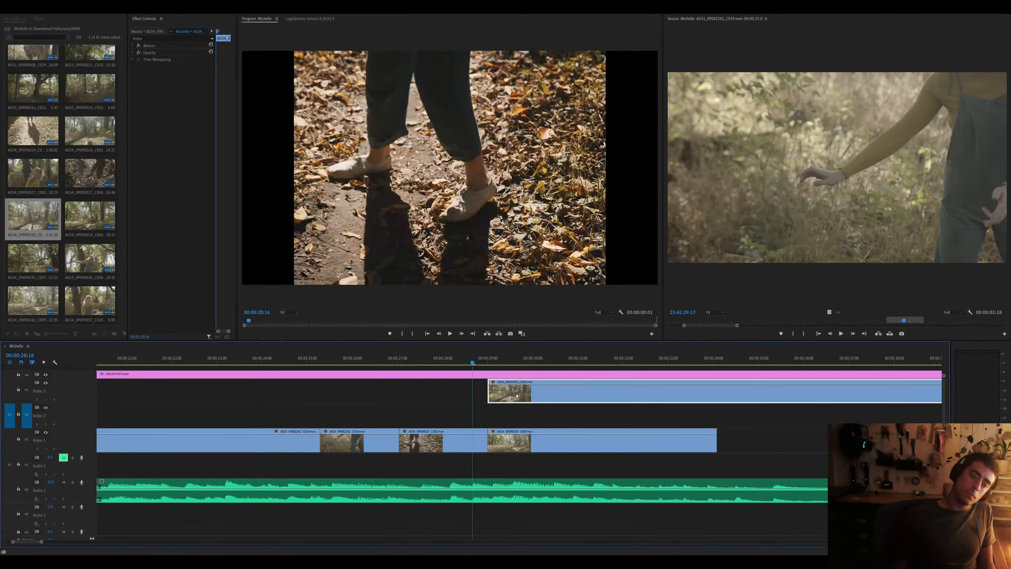
Play the opening seconds of the forest-path take on Video 3 and return the playhead to its start at 00:00:29:00
key("space")
key("equal")
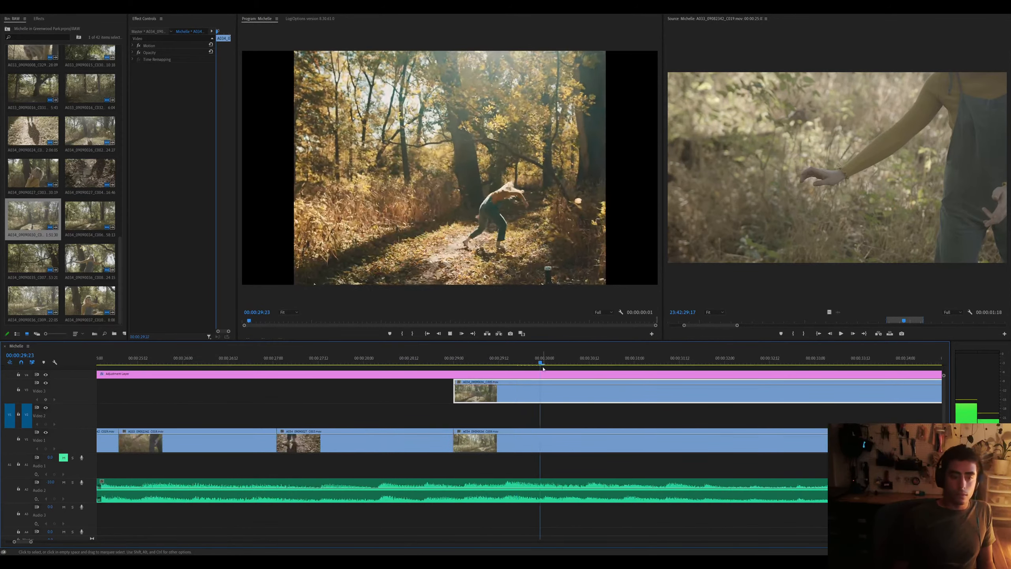
key("minus")
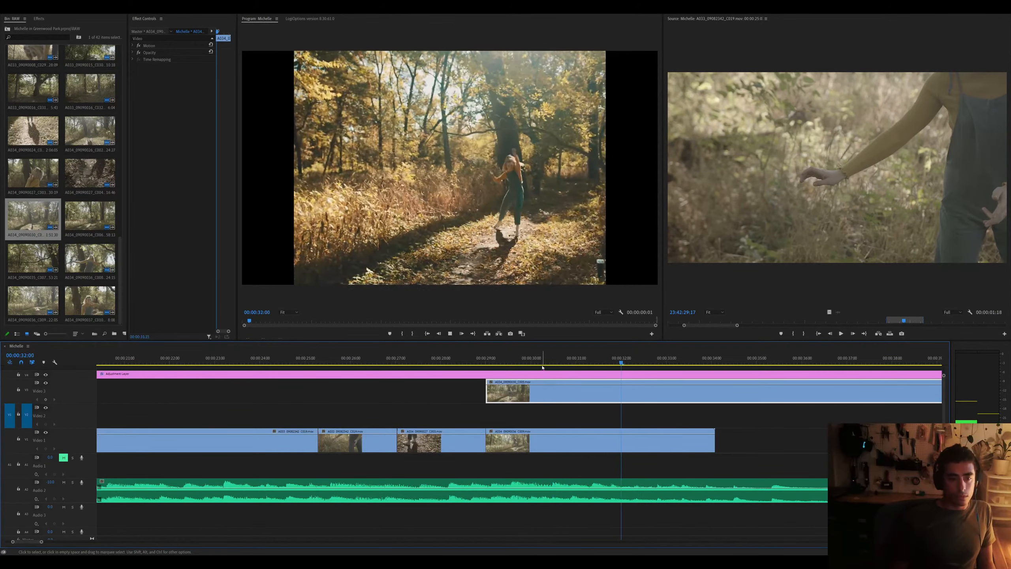
key("space")
key("minus")
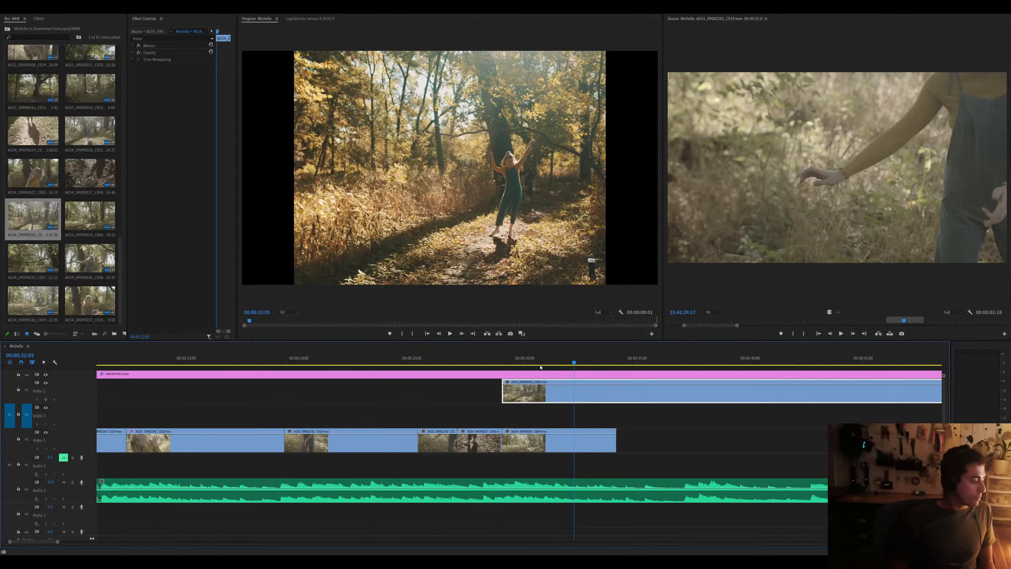
key("equal")
key("minus")
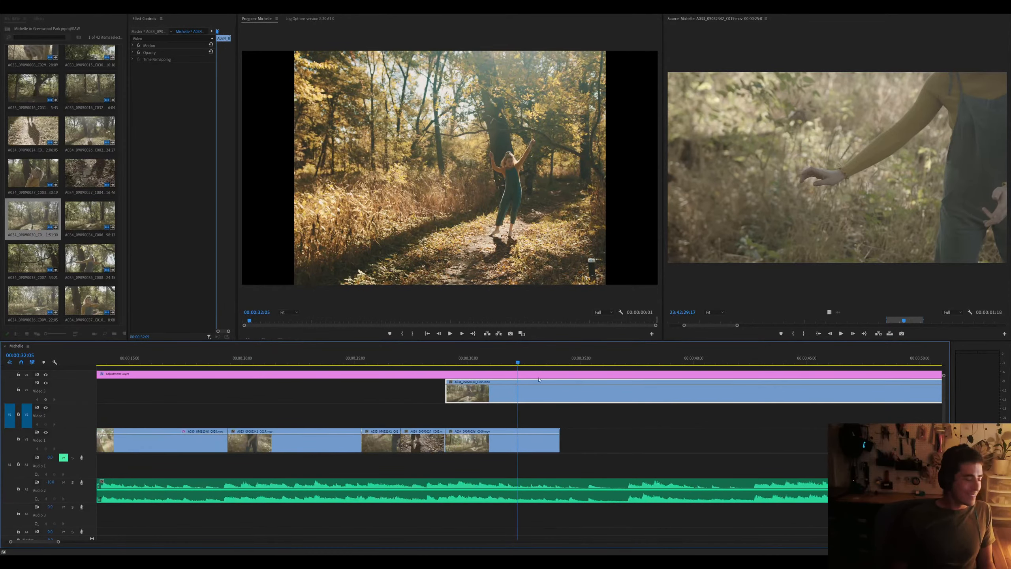
left_click(446, 360)
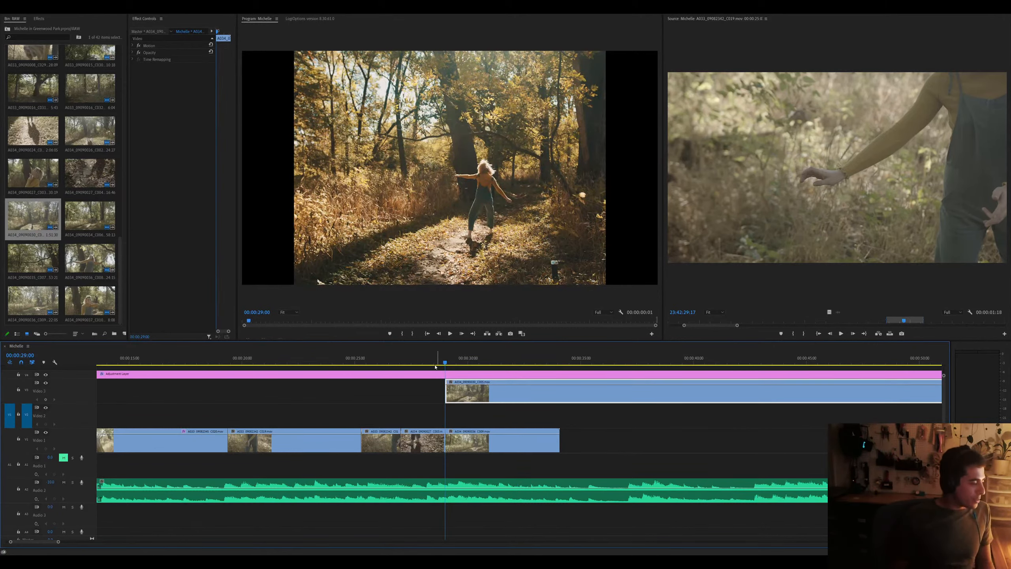
key("equal")
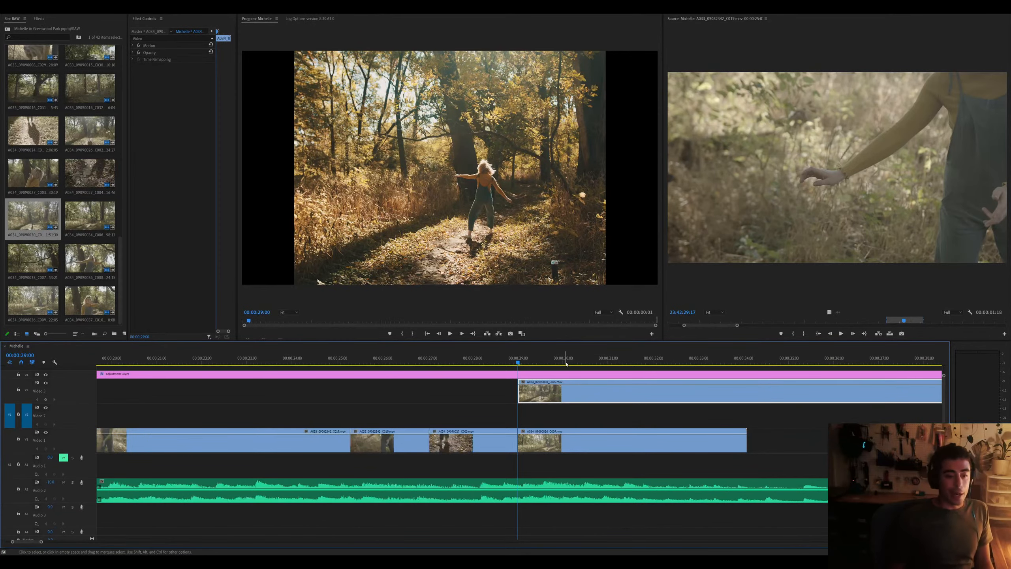
left_click(630, 363)
left_click(636, 409)
left_click(634, 395)
key("ctrl+k")
key("minus")
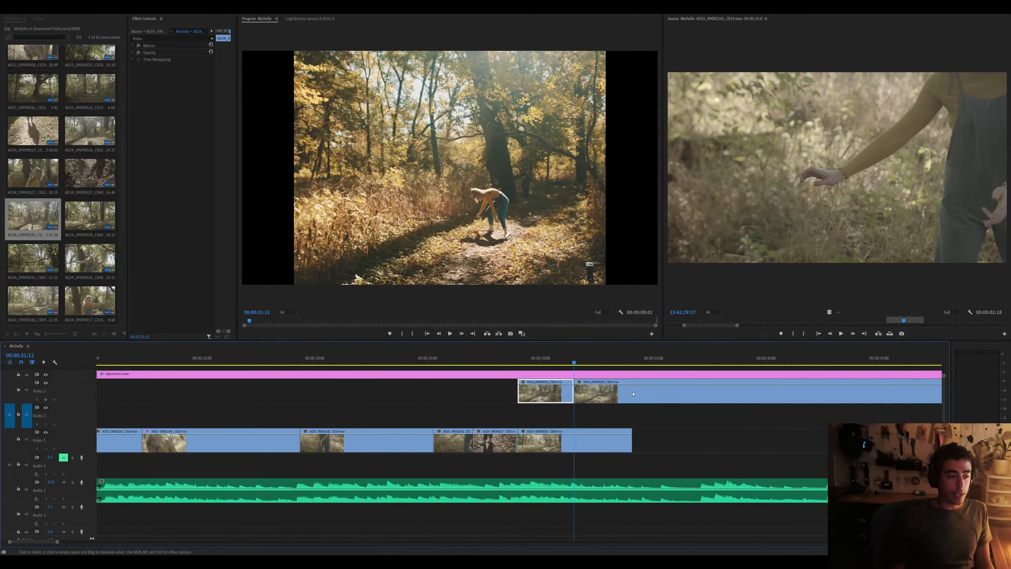
key("ctrl+z")
Cut the forest-path take on Video 3 at 00:00:34:02, level with the end of the wide forest clip
scroll(621, 397, "down", 2)
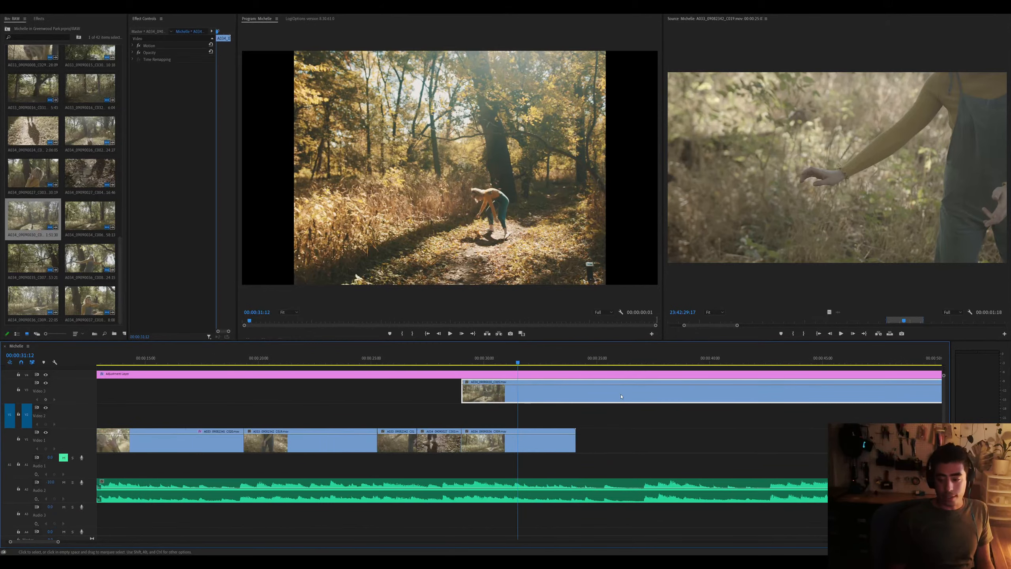
left_click(577, 359)
key("ctrl+k")
key("minus")
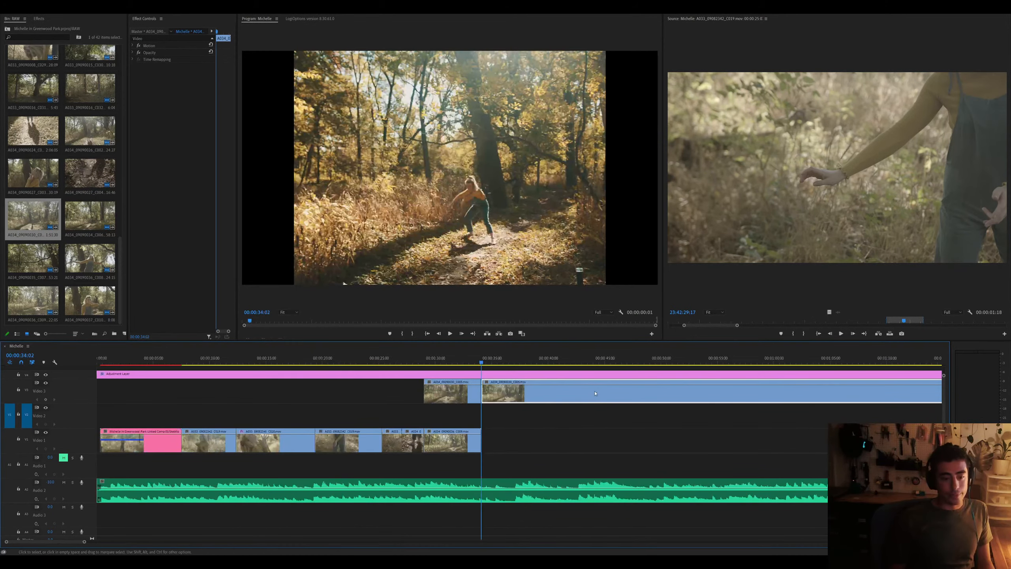
Move the first piece of the forest-path take down to Video 2 and the remaining piece slightly later on Video 3
left_click(465, 407)
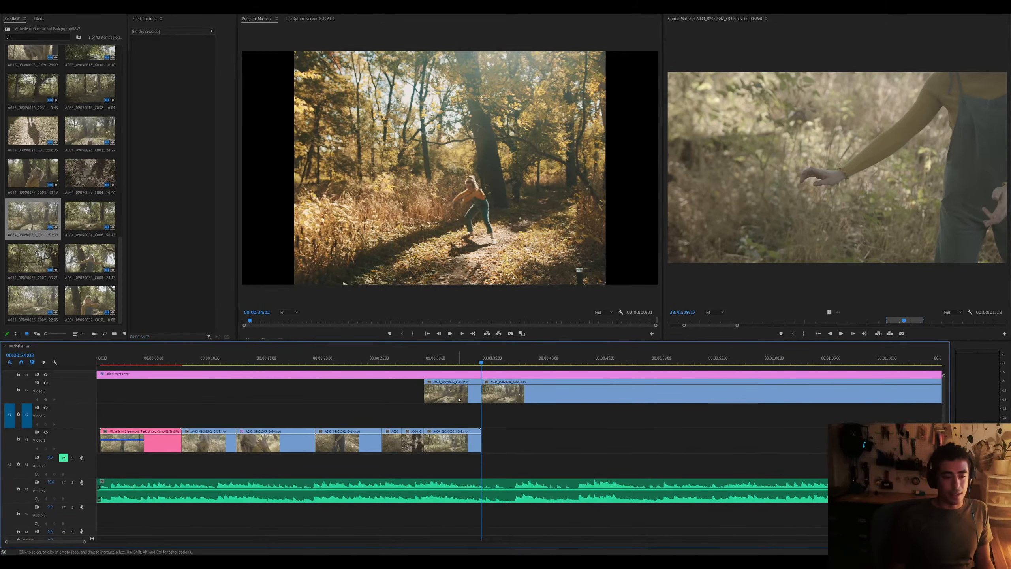
left_click_drag(458, 399, 491, 397)
key("equal")
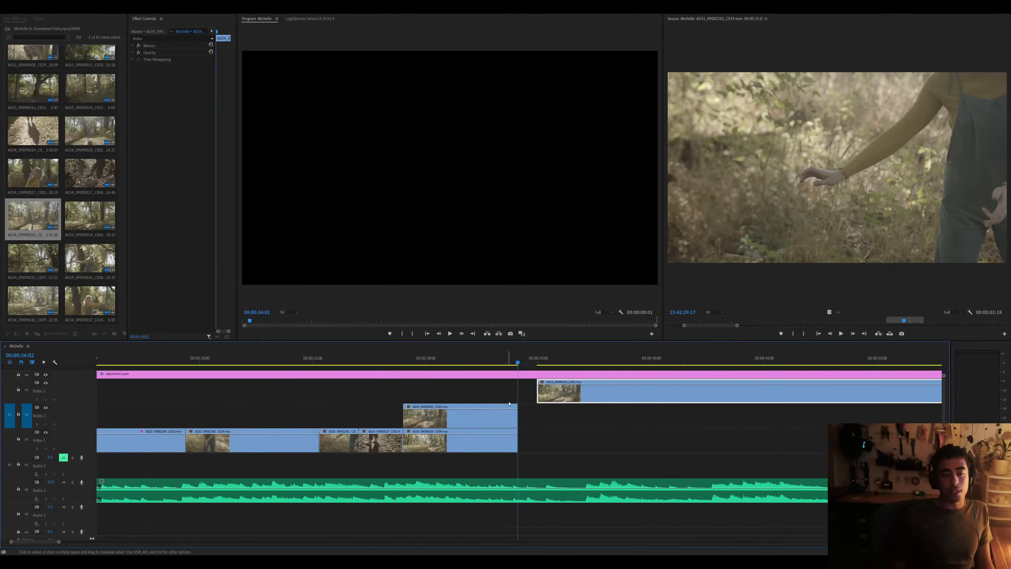
Skim the remaining forest-path take on Video 3 and cut it at 00:00:48:19, where the dancer's feet are close up
left_click(574, 360)
key("backslash")
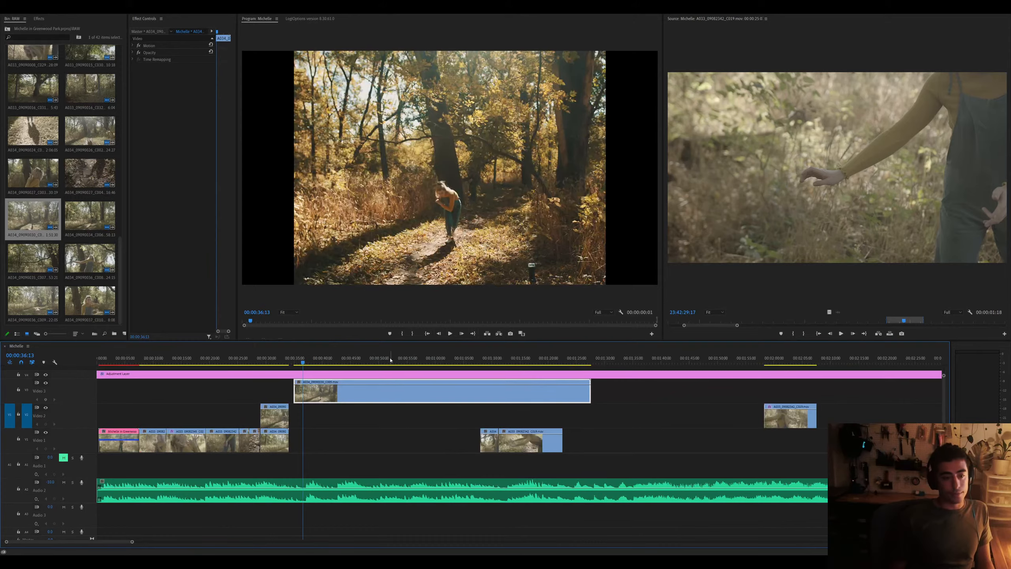
mouse_move(390, 360)
left_mouse_down()
mouse_move(402, 361)
mouse_move(310, 366)
mouse_move(372, 366)
left_mouse_up()
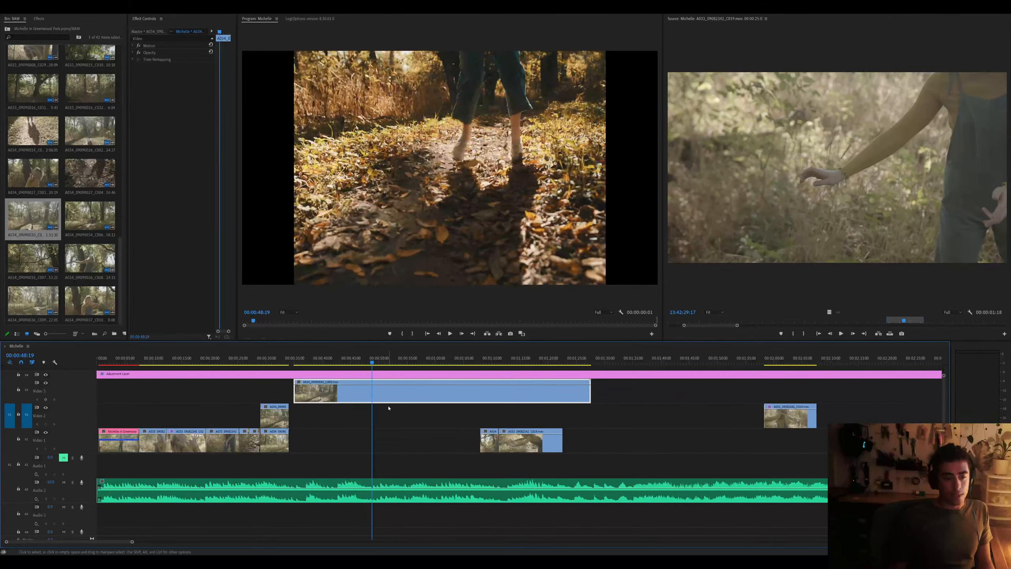
left_click(388, 408)
left_click(394, 398)
key("ctrl+k")
key("minus")
key("equal")
key("equal")
Play the close-up feet section from the cut and cut the Video 3 take again at 00:00:51:10
key("space")
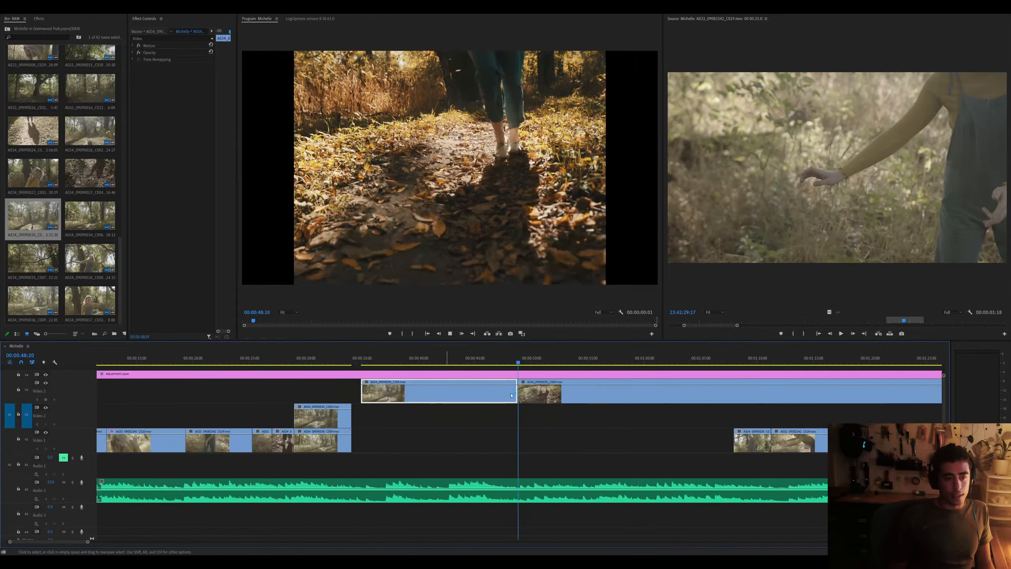
left_click(564, 393)
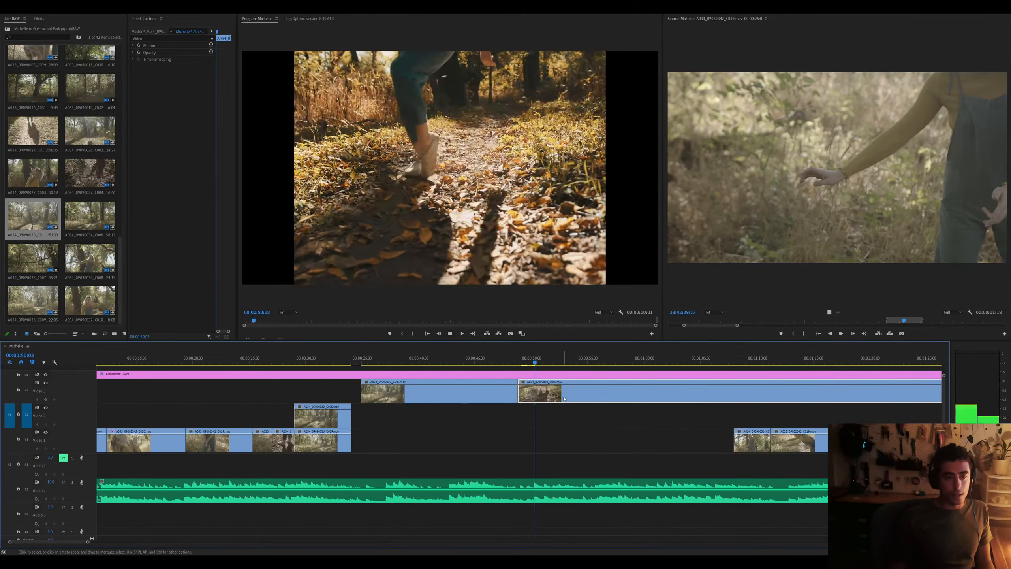
key("space")
key("ctrl+k")
key("minus")
key("equal")
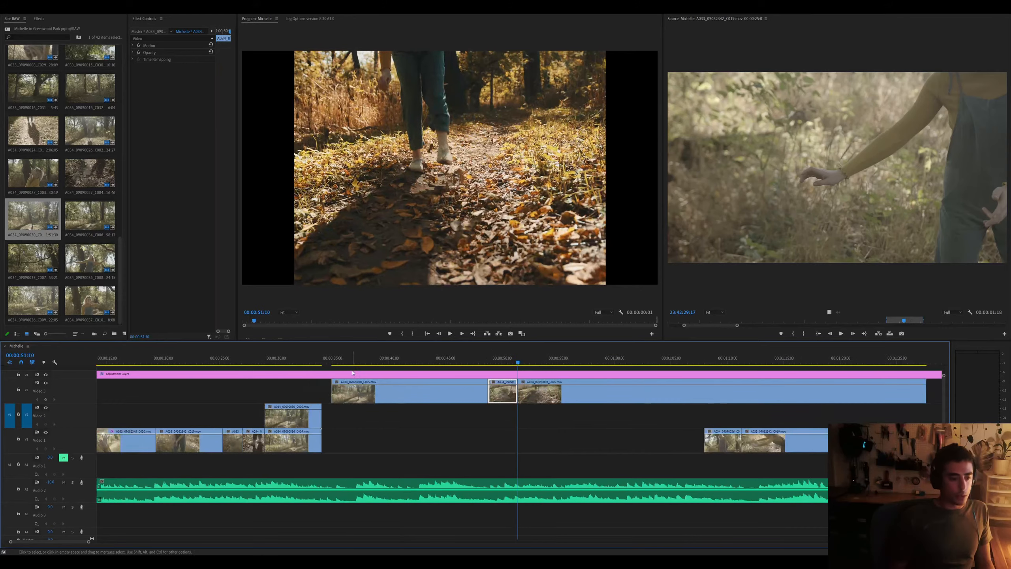
Replace the forest-path piece on Video 2 with the short close-up feet piece from Video 3, starting at 00:00:29:00, and play it
left_click_drag(261, 366, 243, 364)
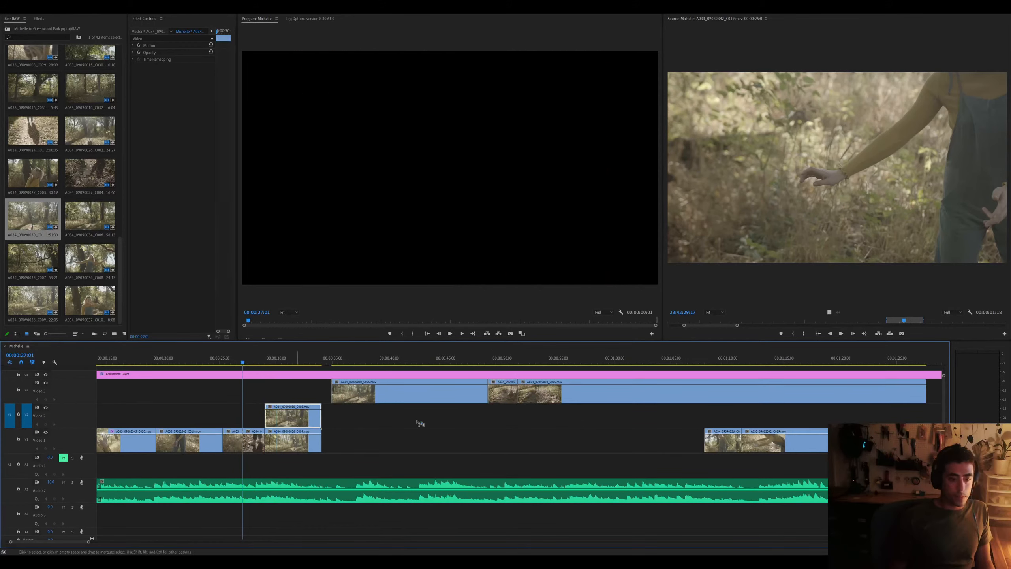
left_click_drag(417, 422, 283, 413)
key("space")
key("equal")
key("equal")
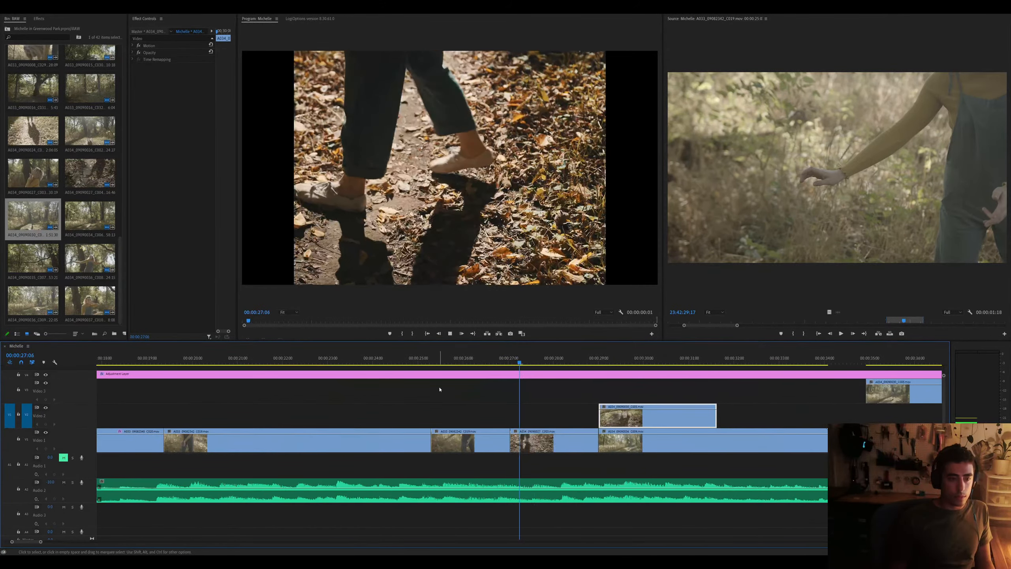
left_click(506, 359)
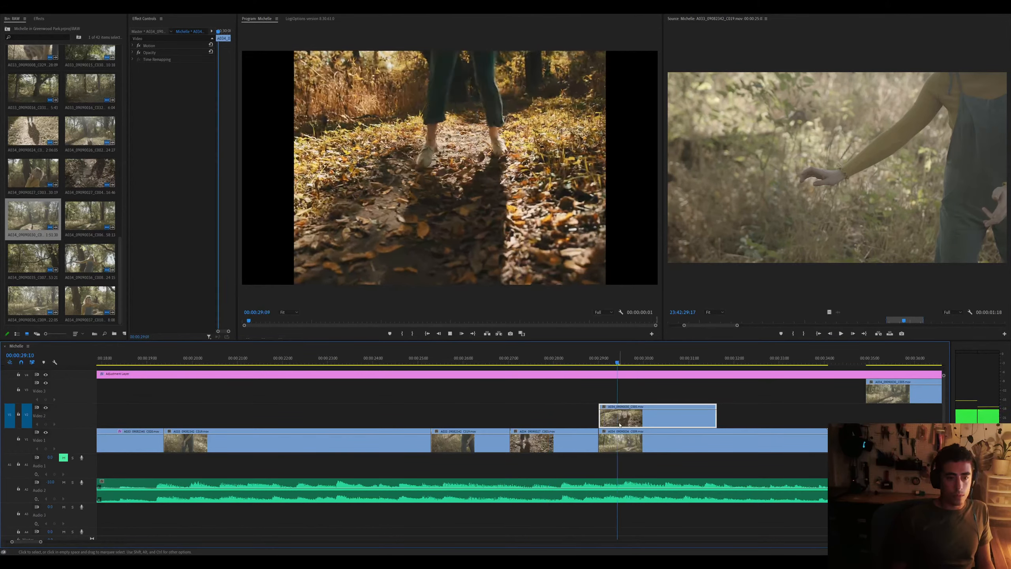
Move the close-up feet clip on Video 2 to start directly above the walking-feet clip at about 00:00:27:00, and play it
key("equal")
left_click_drag(620, 425, 428, 421)
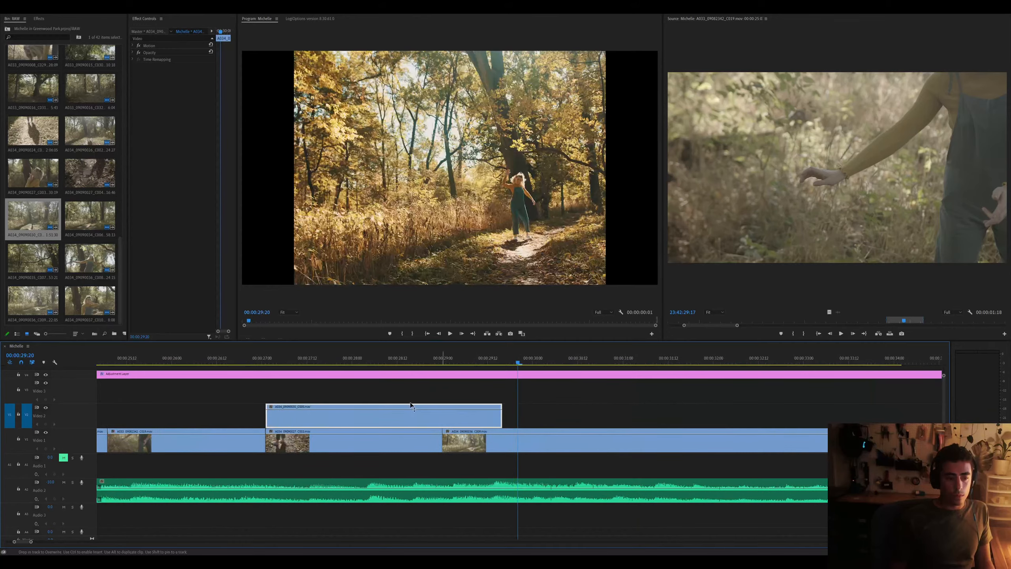
left_click(258, 359)
key("space")
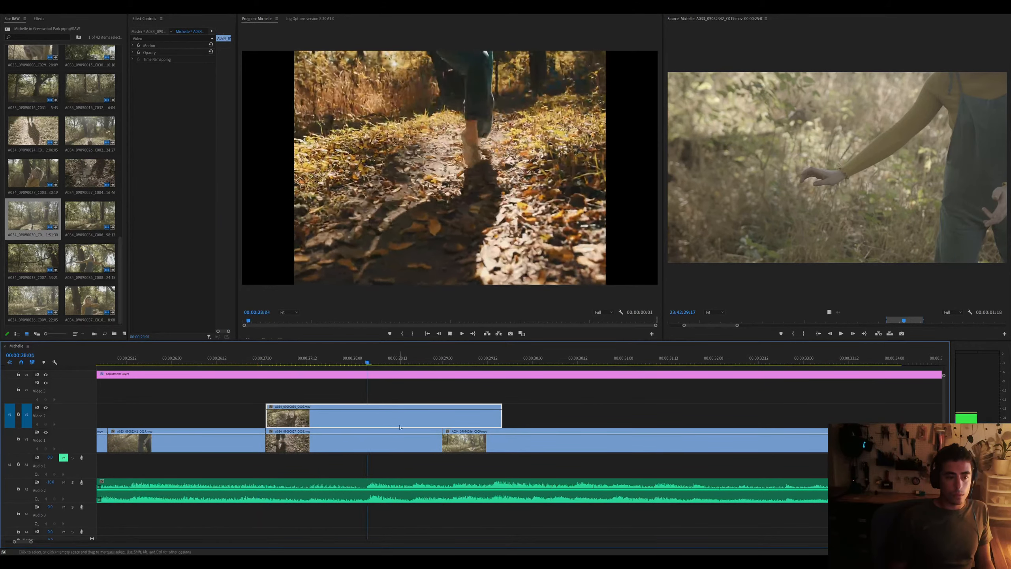
key("minus")
key("space")
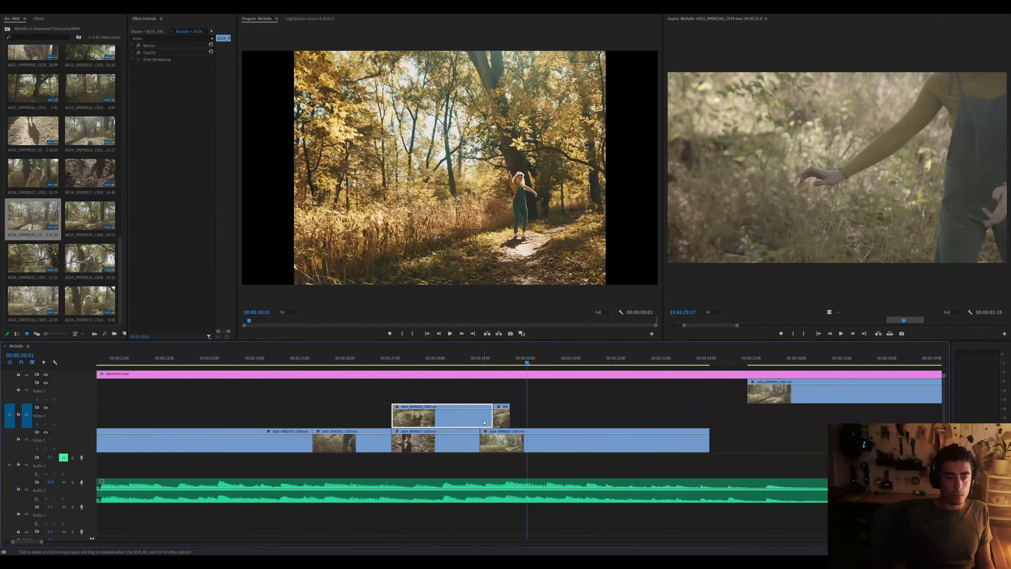
Move the wide forest clip on Video 1 to start where the close-up feet clip ends, and play the cut
left_click(543, 449)
key("space")
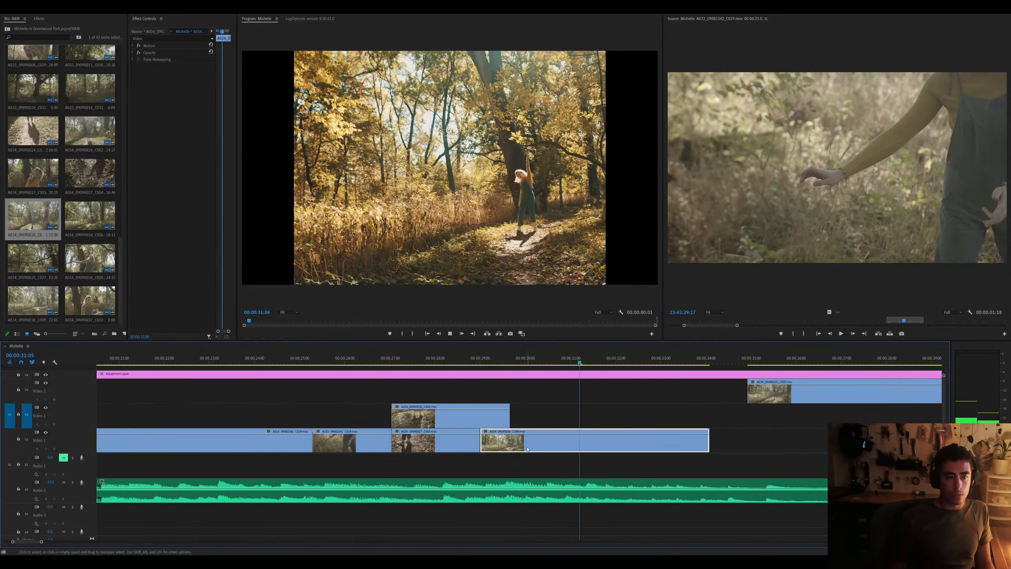
key("shift+e")
left_click_drag(541, 448, 557, 446)
left_click(504, 359)
key("space")
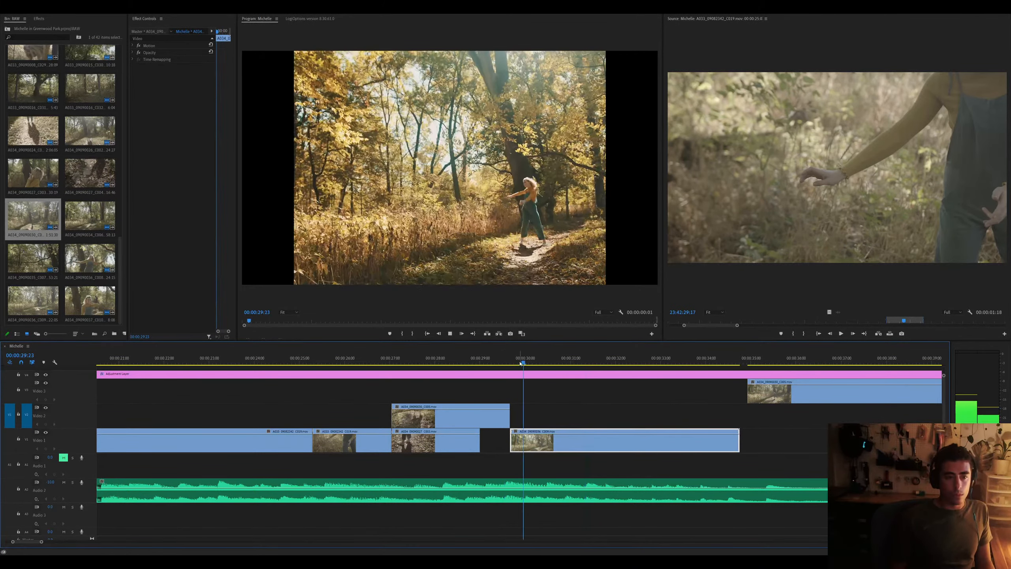
Extend the wide forest clip's beginning by about one second of earlier footage, keeping its start point, and play the cut
left_click_drag(573, 447, 530, 447)
left_click(504, 358)
key("space")
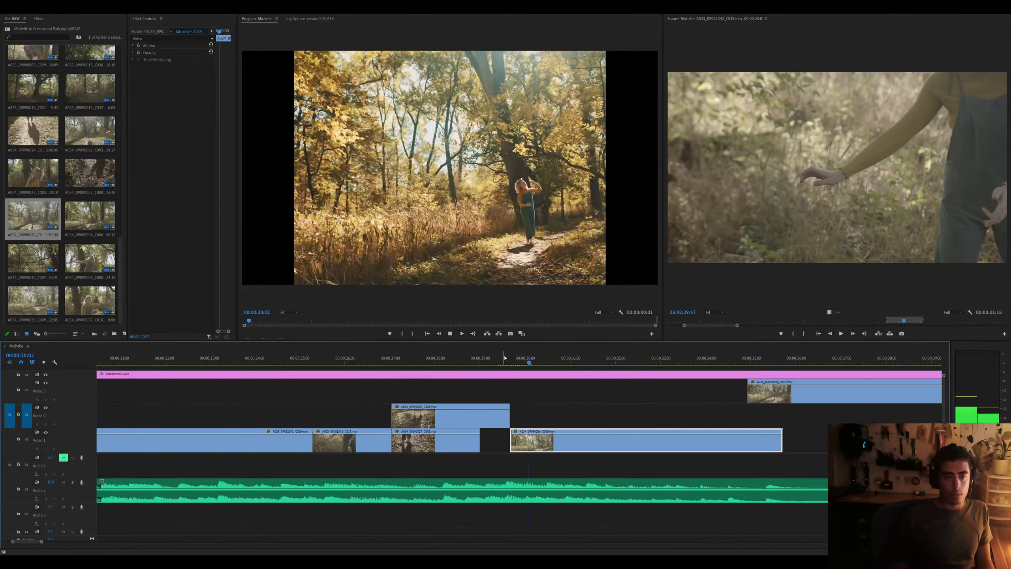
key("space")
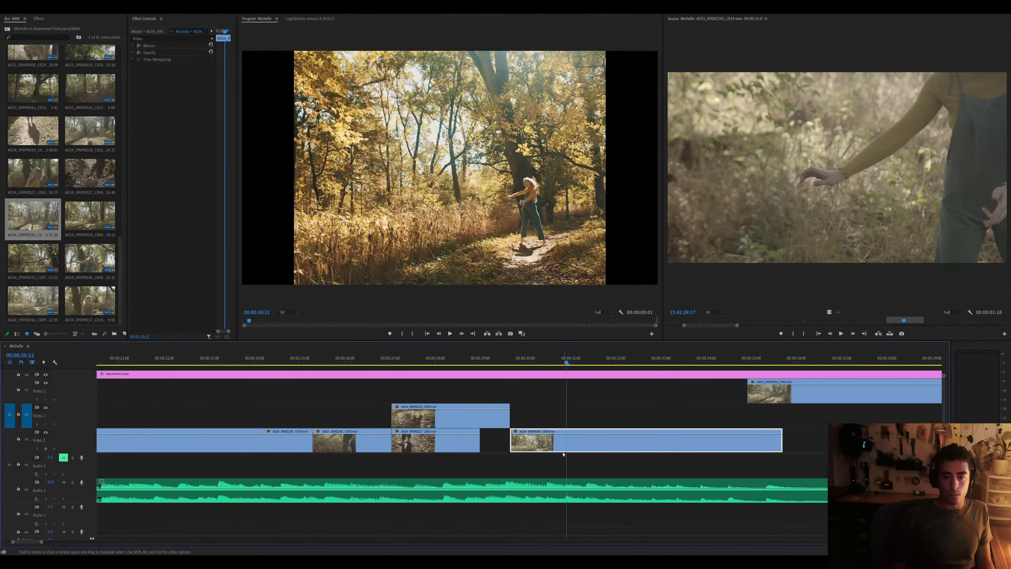
Delete the wide forest clip from Video 1 and place a copy of the close-up feet clip directly after the original on Video 2
double_click(577, 445)
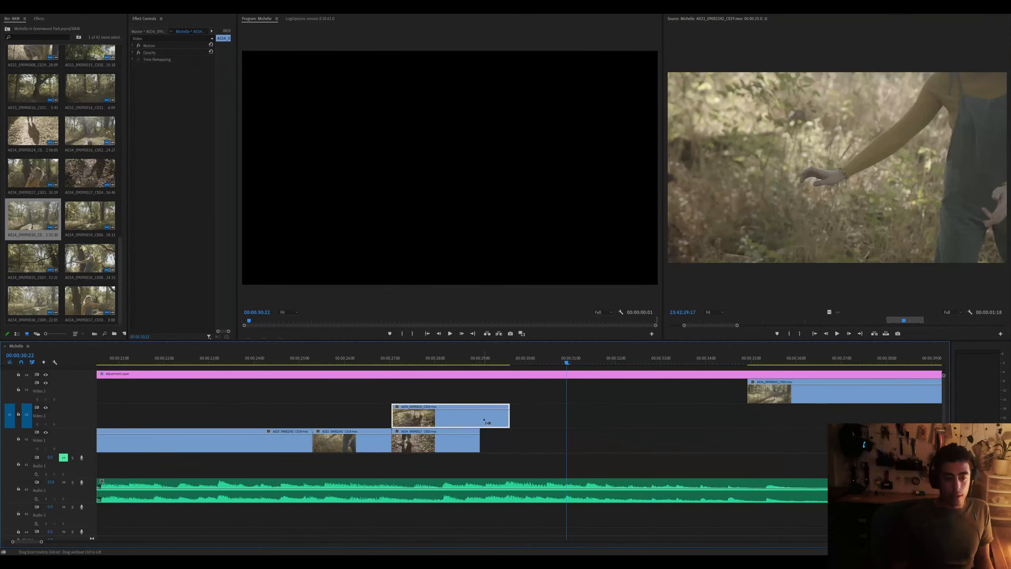
left_click_drag(507, 447, 526, 418)
left_click(506, 358)
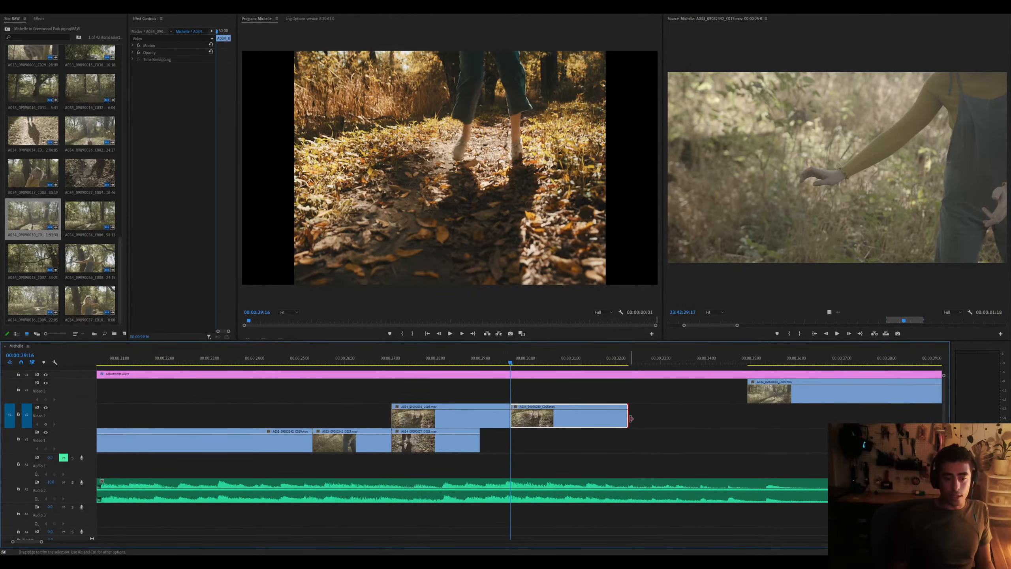
Extend the copied clip's end to the start of the Video 3 clip, and slip its source range earlier to the dancer on the path
left_click_drag(631, 418, 747, 419)
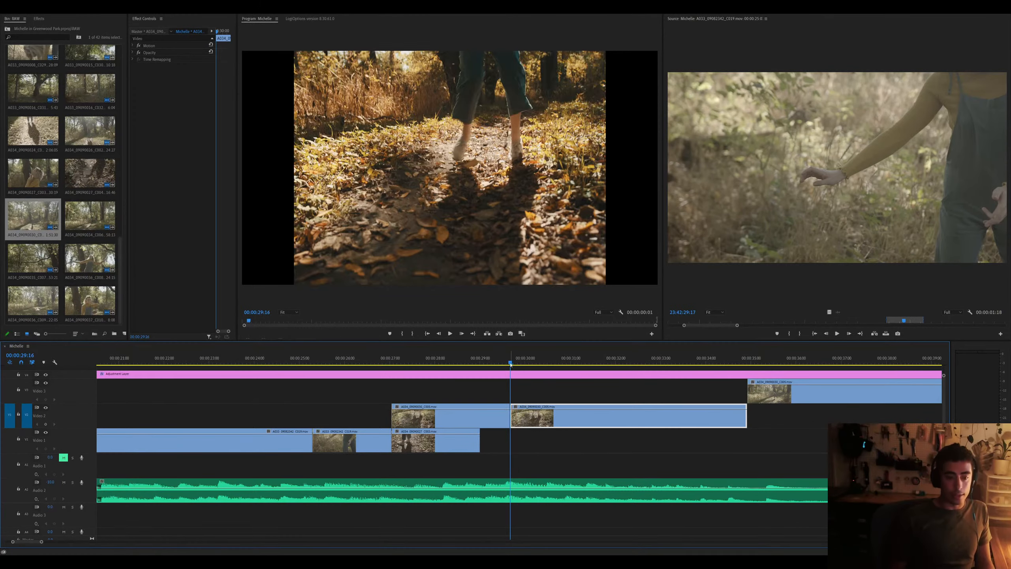
left_click_drag(510, 363, 518, 361)
double_click(579, 419)
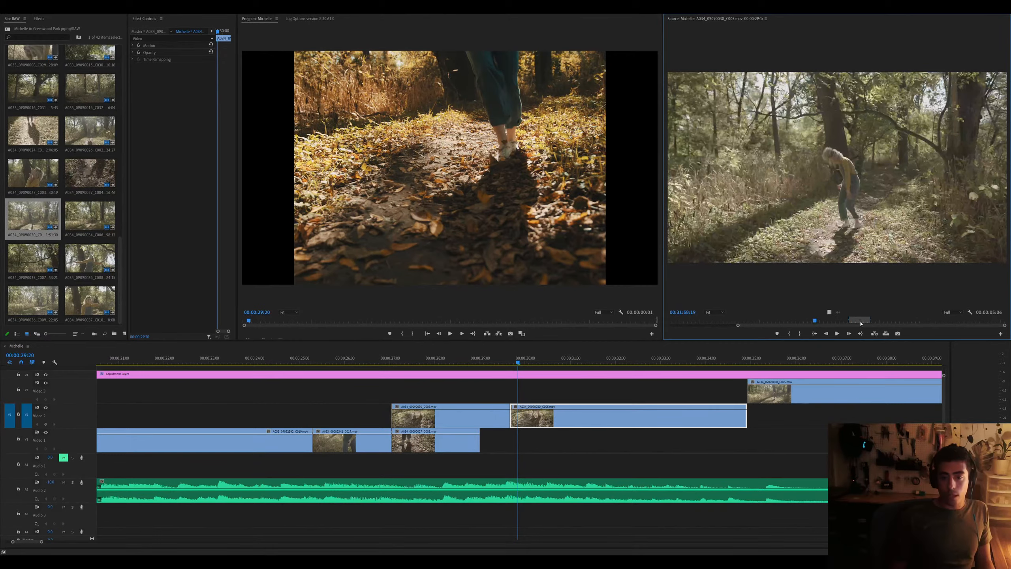
left_click_drag(860, 320, 828, 320)
left_click(505, 361)
key("space")
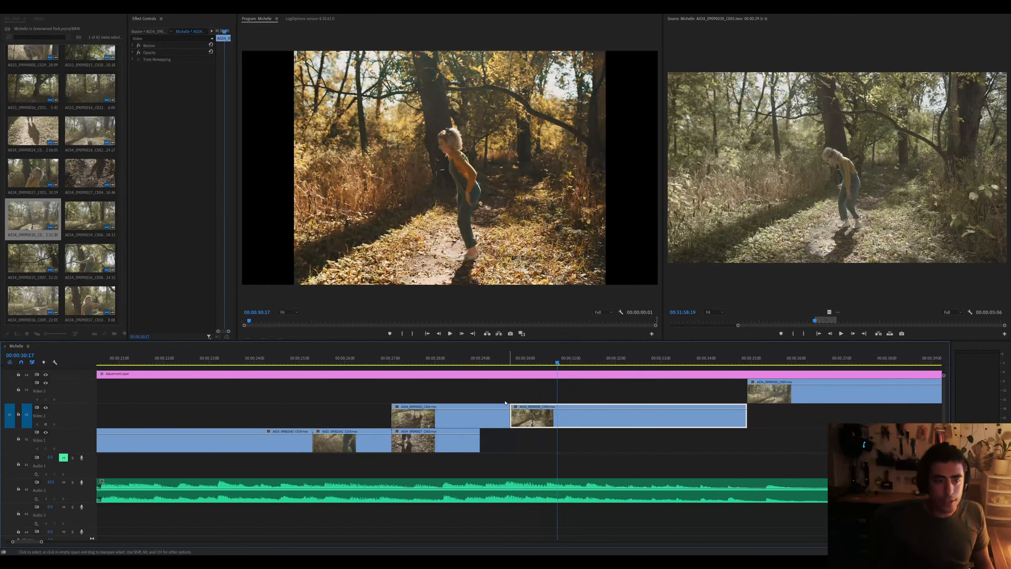
Extend the second Video 2 clip's beginning by about 8 frames, keeping its start point, and play the sequence from the close-up feet clip
mouse_move(512, 416)
left_mouse_down()
mouse_move(528, 416)
mouse_move(511, 417)
left_mouse_up()
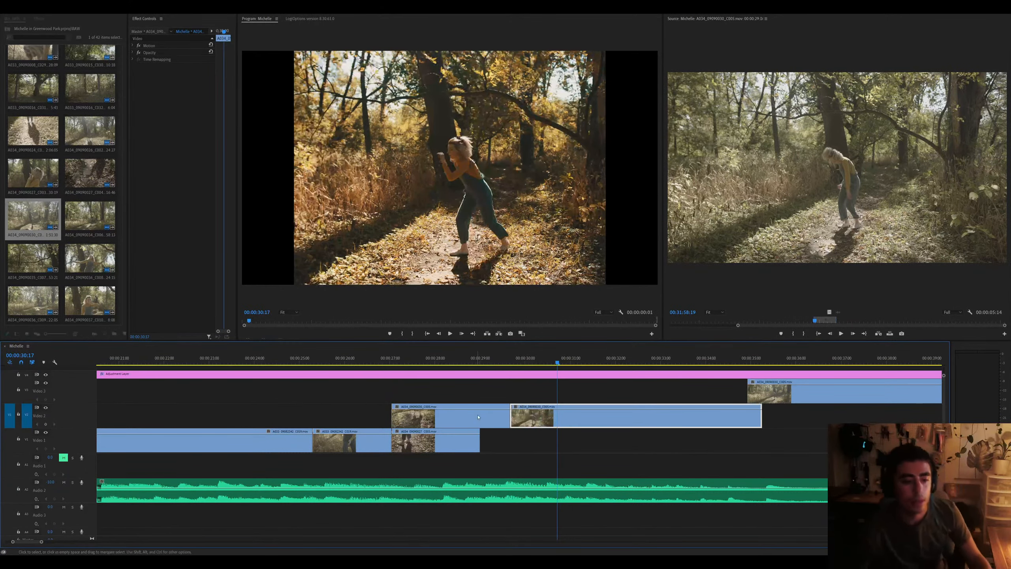
left_click(385, 357)
key("space")
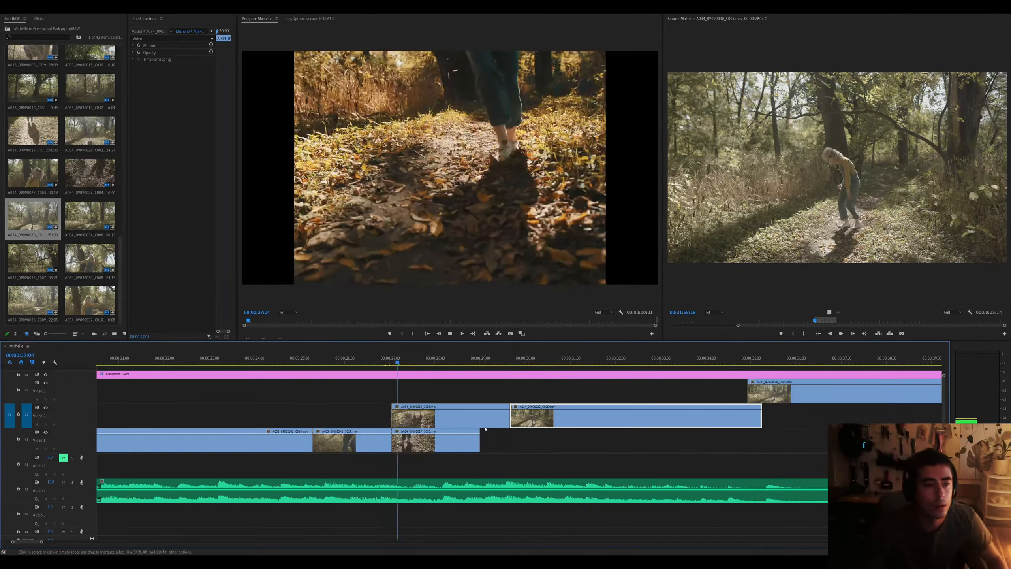
left_click(491, 425)
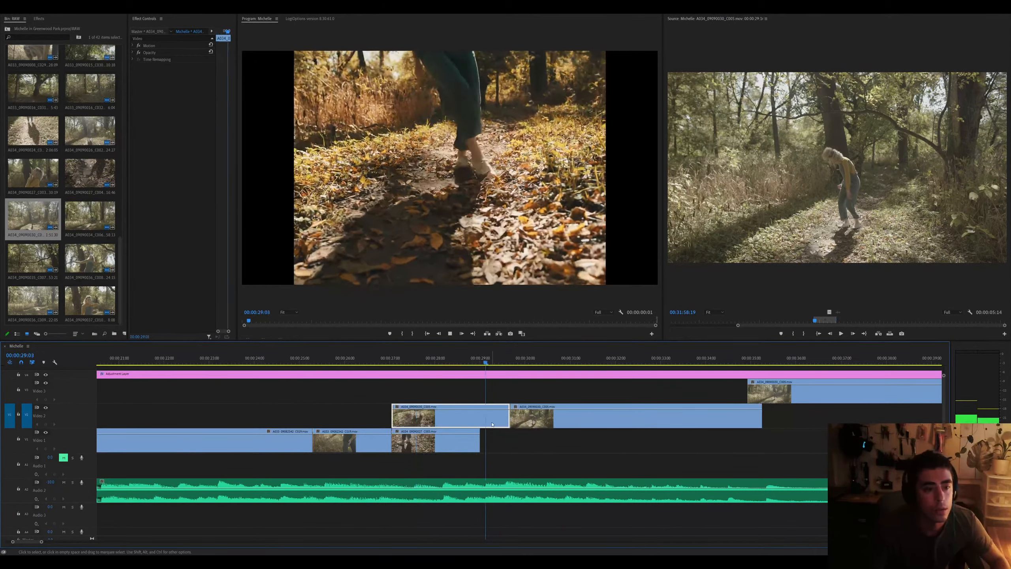
left_click(584, 421)
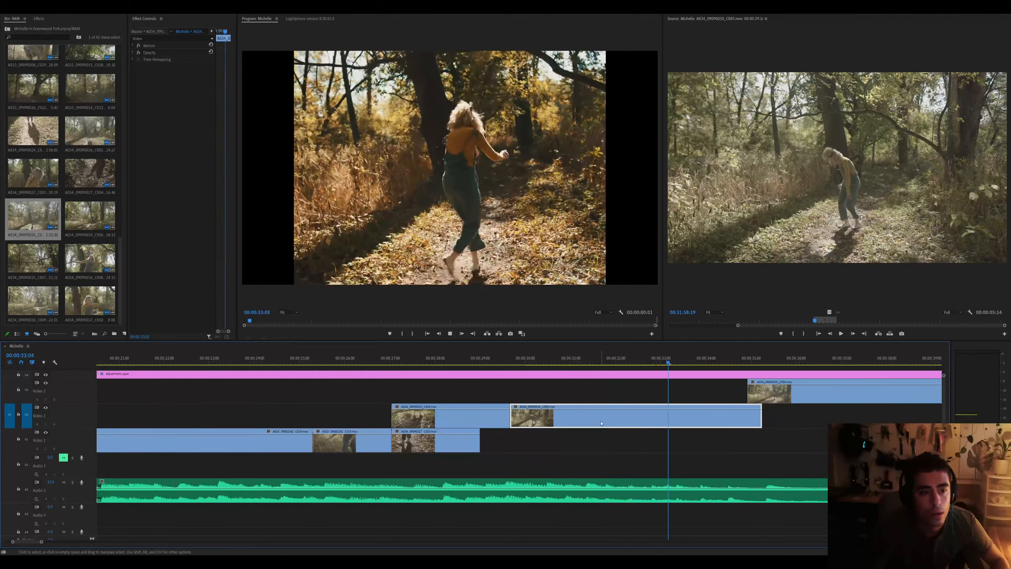
Trim the second Video 2 clip's end to 00:00:34:12, slip its source range later to the bending dancer, and play the result
key("w")
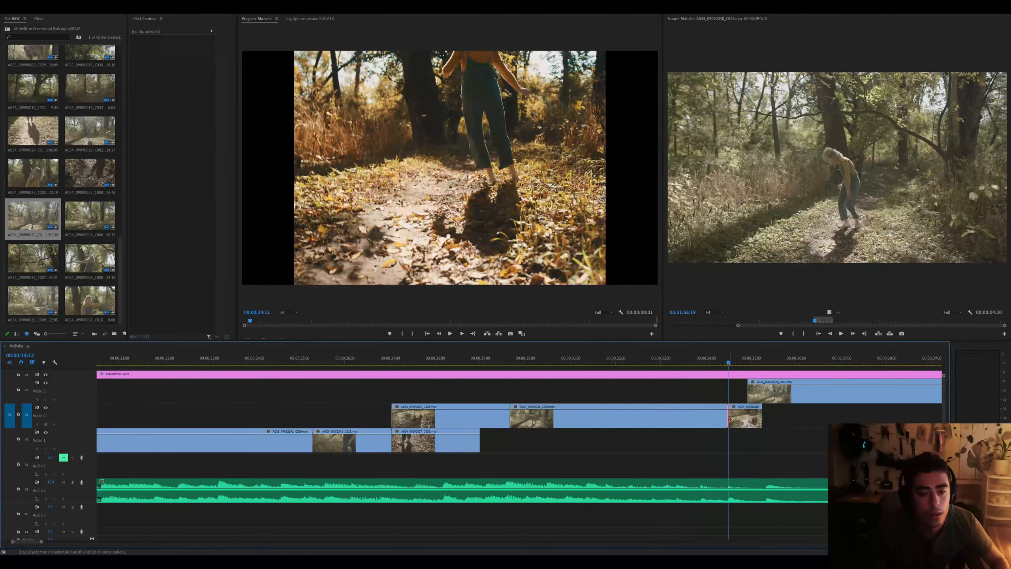
left_click_drag(816, 320, 860, 320)
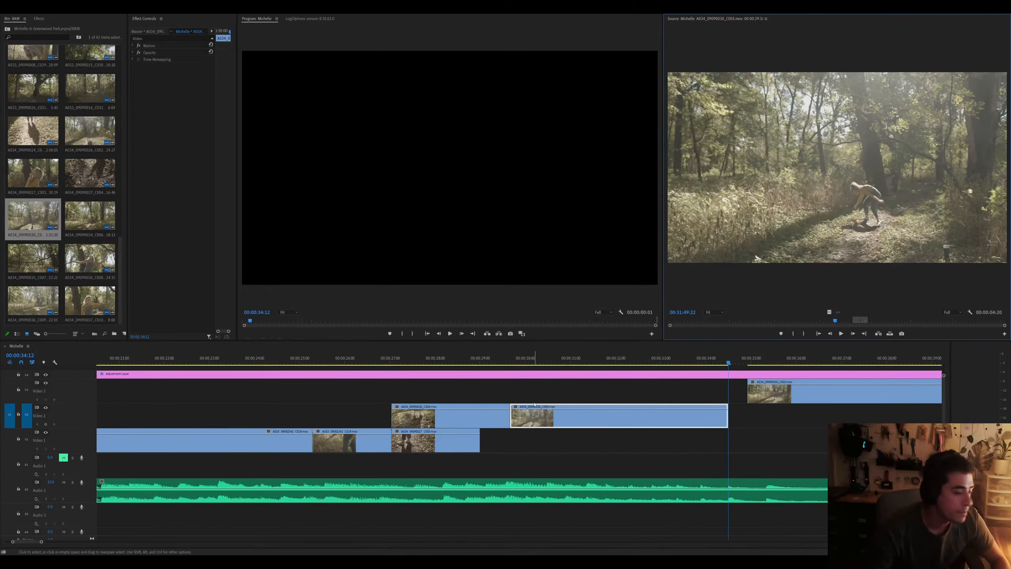
left_click(514, 360)
key("space")
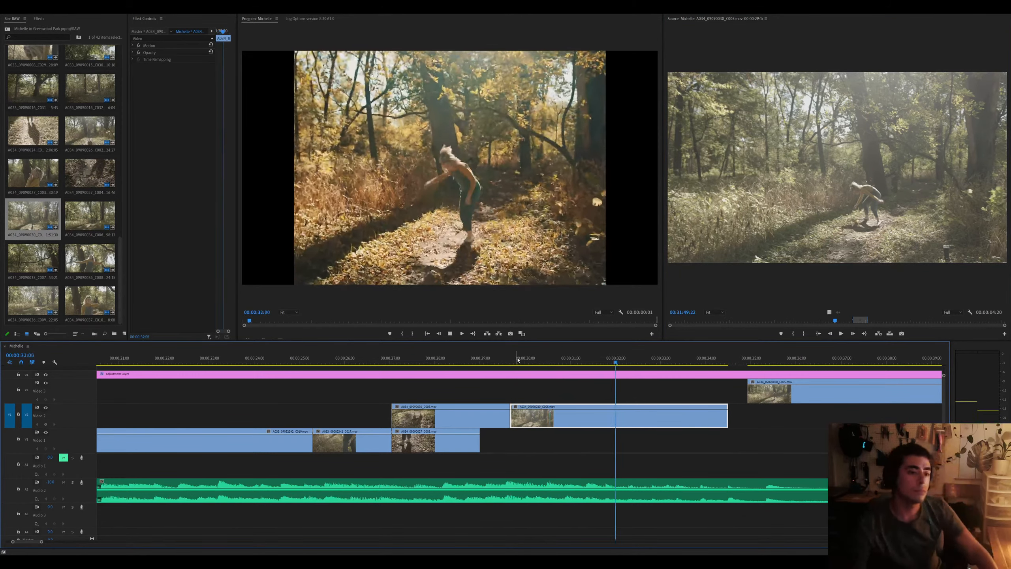
key("space")
Select the linked composition clip at the start of the sequence on Video 1 and open it in After Effects
left_click(533, 388)
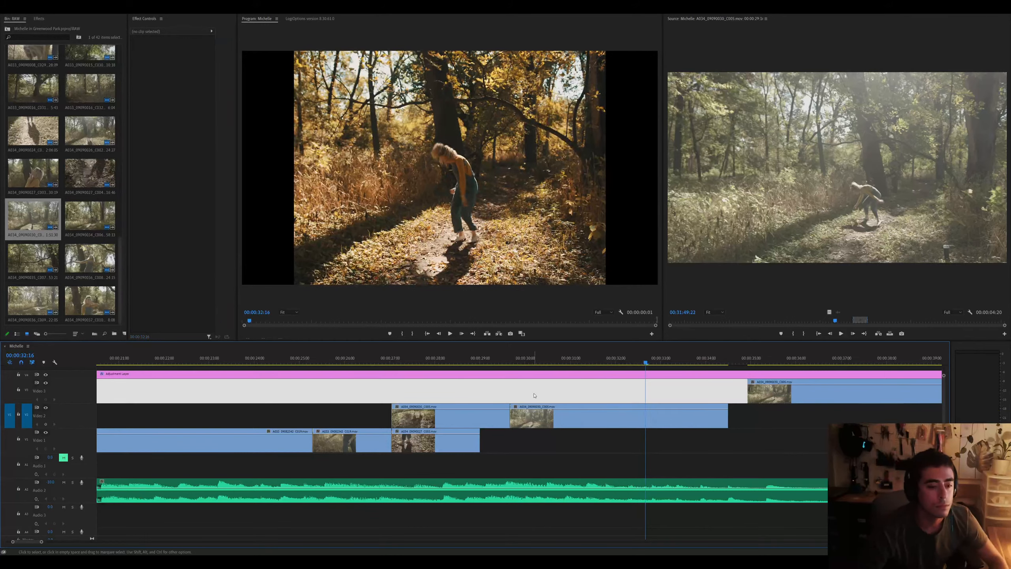
key("backslash")
left_click(107, 359)
key("equal")
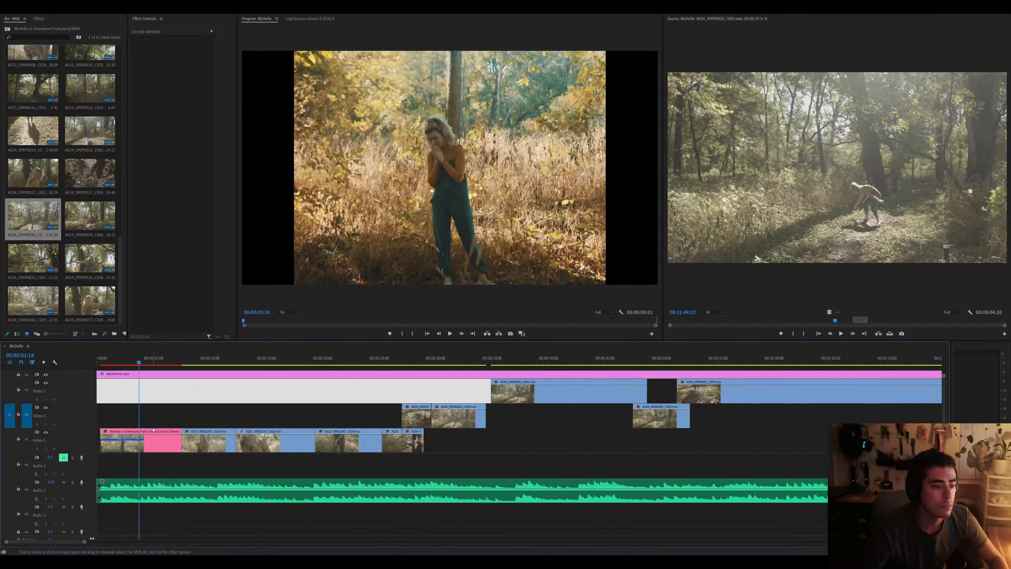
left_click(153, 435)
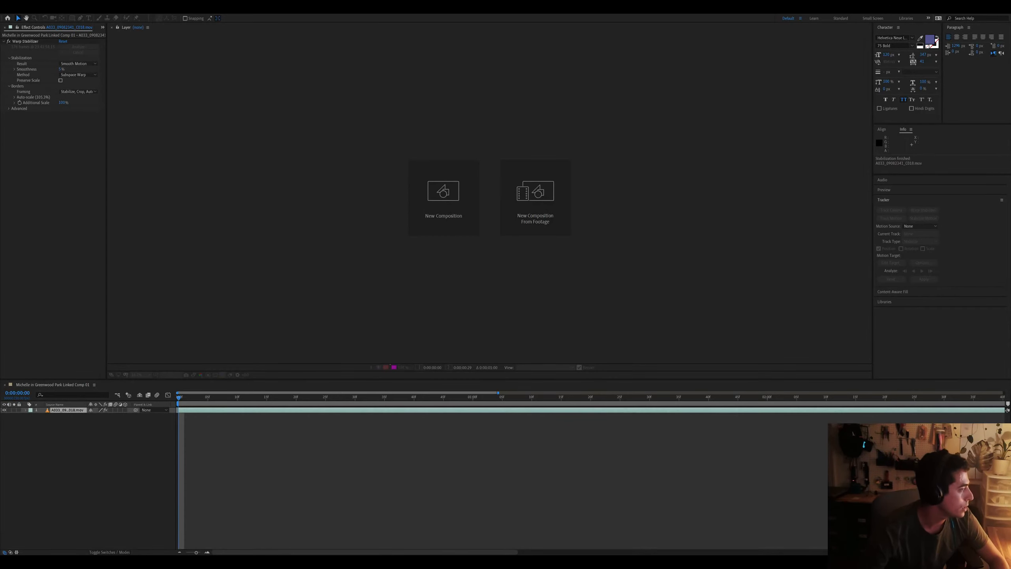
left_click(53, 201)
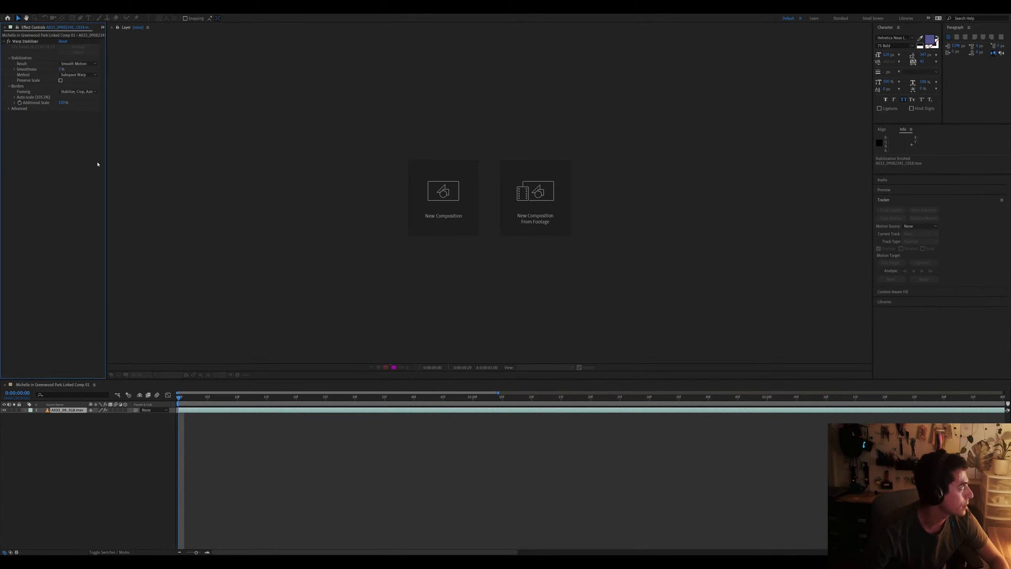
left_click(153, 424)
Open the composition's stabilized clip layer in the Layer viewer
left_click_drag(179, 398, 203, 400)
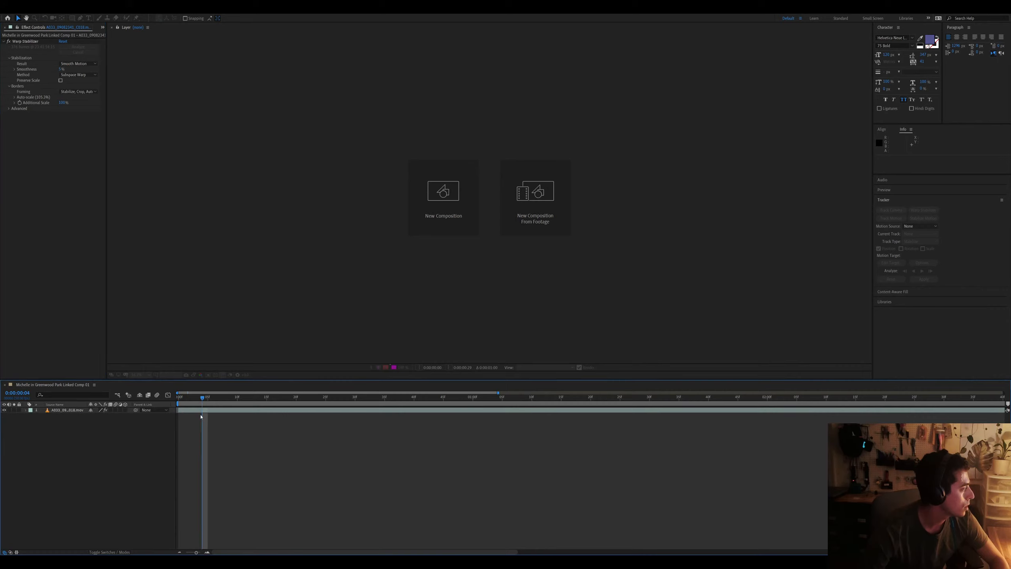
left_click(199, 412)
left_click(161, 286)
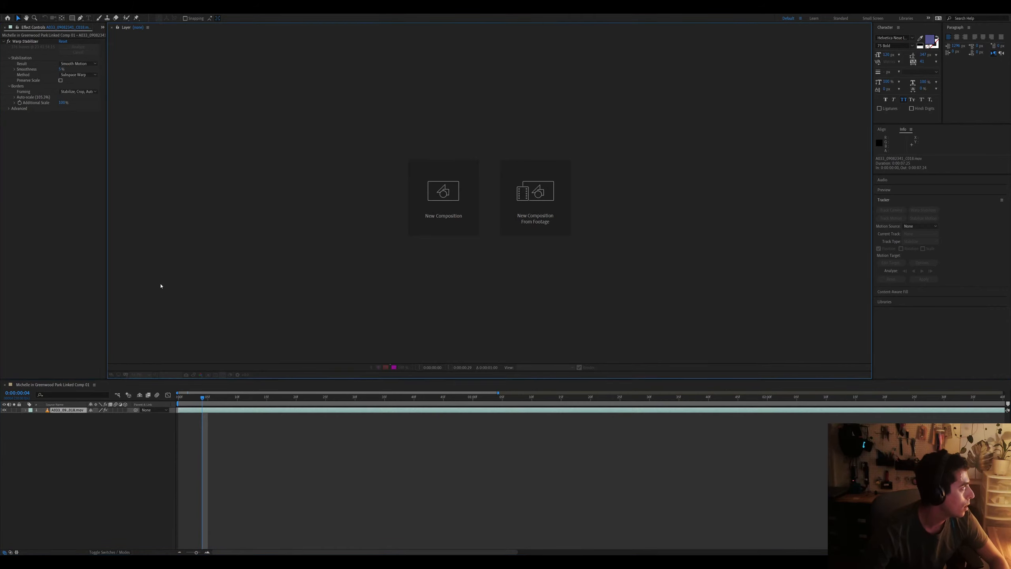
double_click(185, 410)
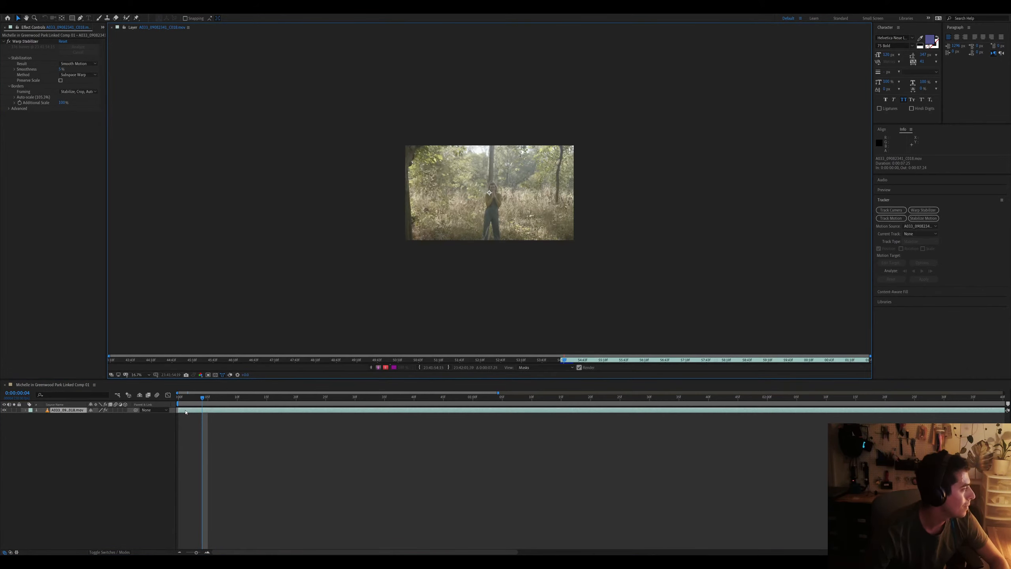
key("period")
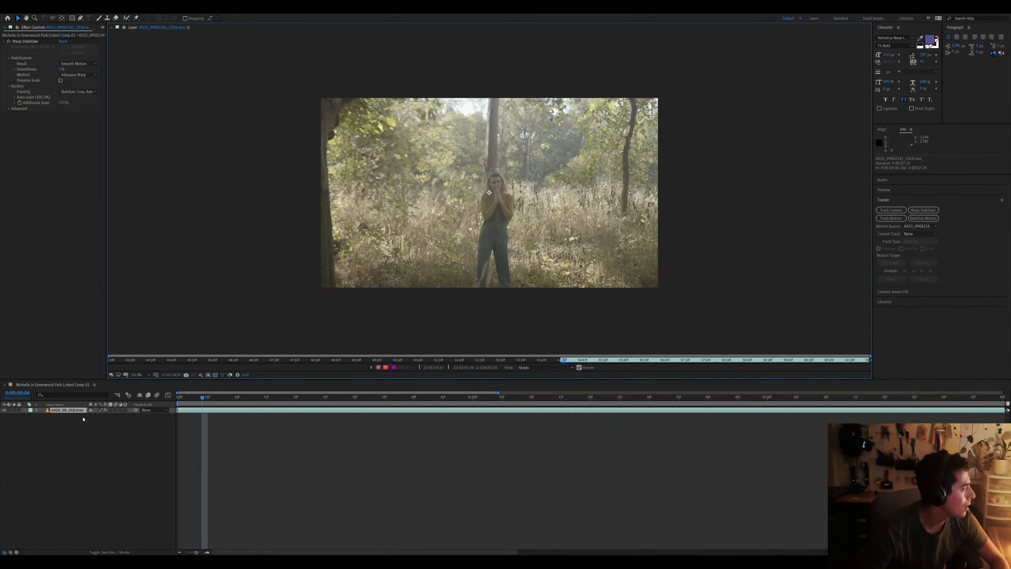
Open the linked composition from the project and preview its stabilized footage
left_click(35, 224)
left_click(102, 28)
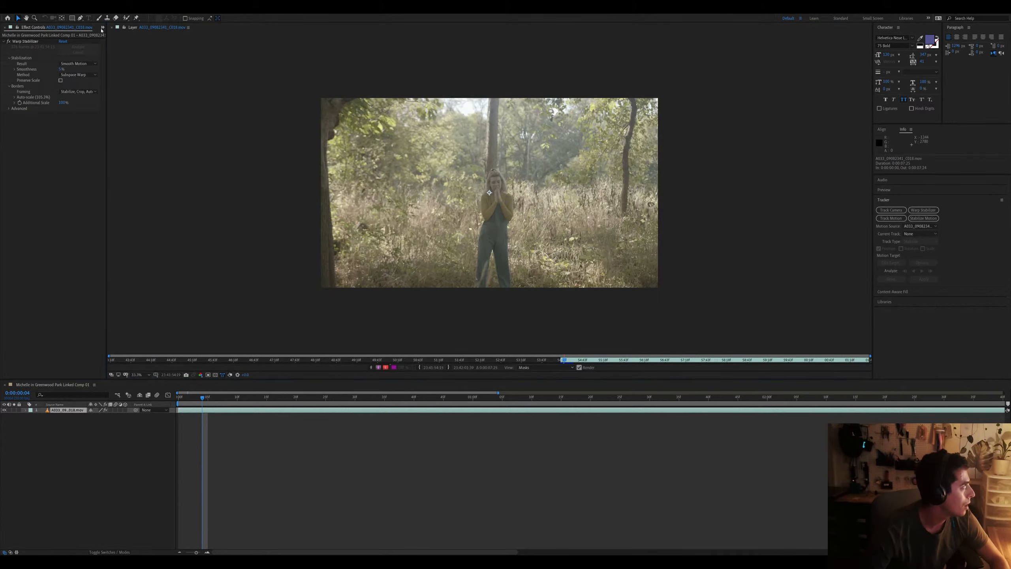
key("ctrl+0")
double_click(27, 93)
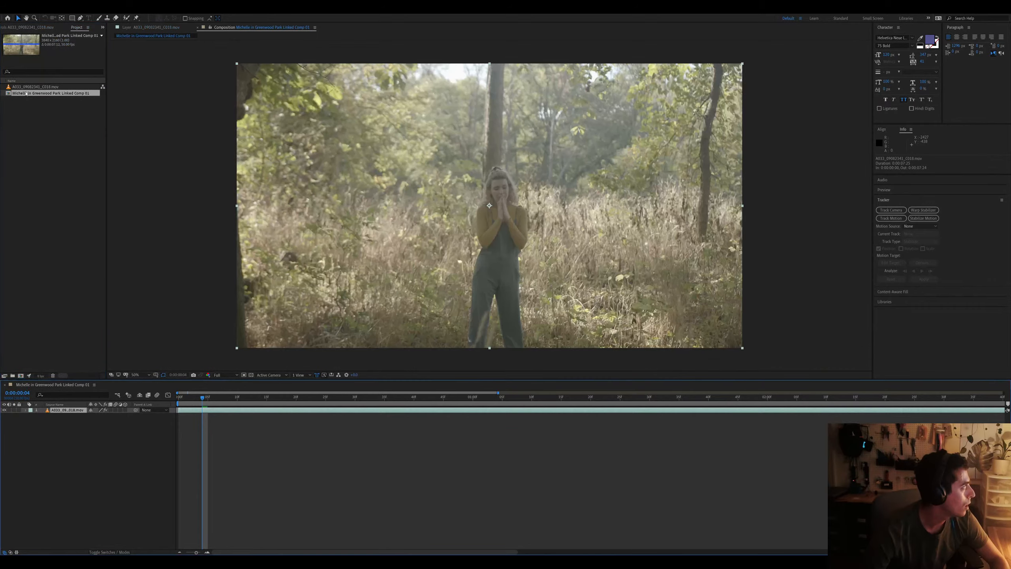
key("space")
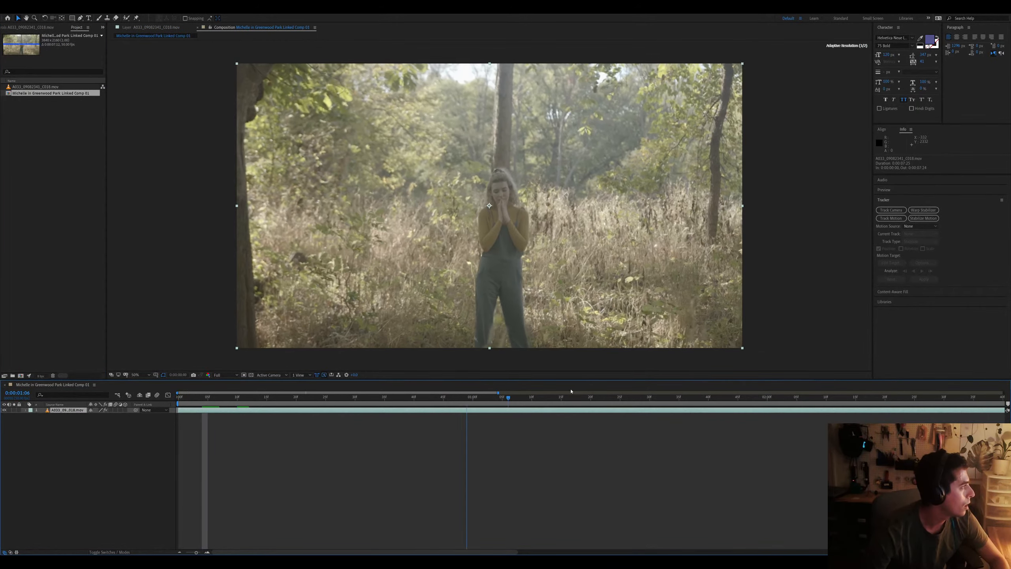
left_click_drag(321, 406, 178, 402)
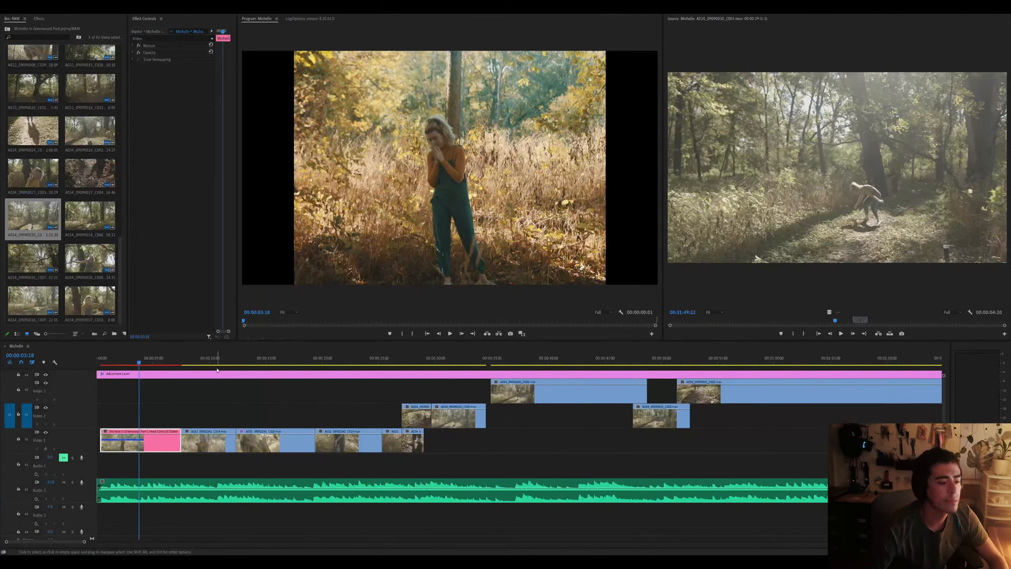
Switch to Premiere Pro and play the linked composition clip from the beginning of the sequence
left_click_drag(72, 360, 69, 360)
key("equal")
key("equal")
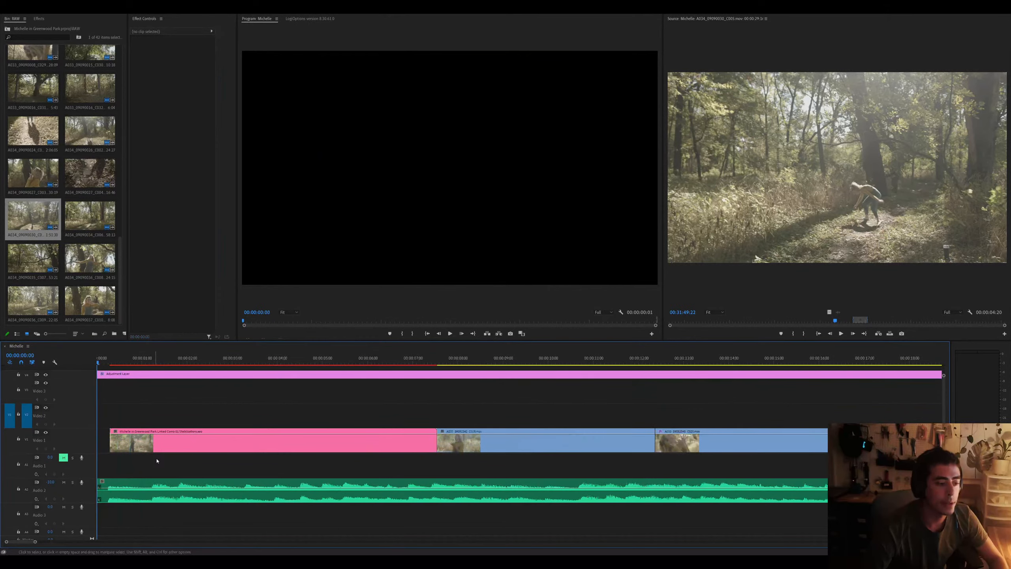
left_click(149, 444)
key("space")
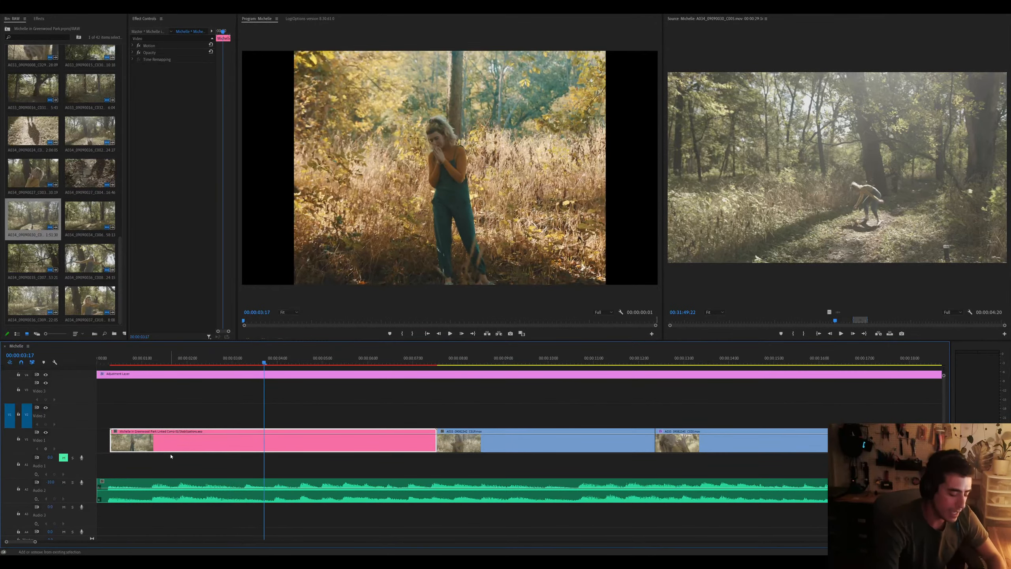
Set the program monitor's playback resolution to 1/2, and scrub and play the linked composition clip
left_click(604, 313)
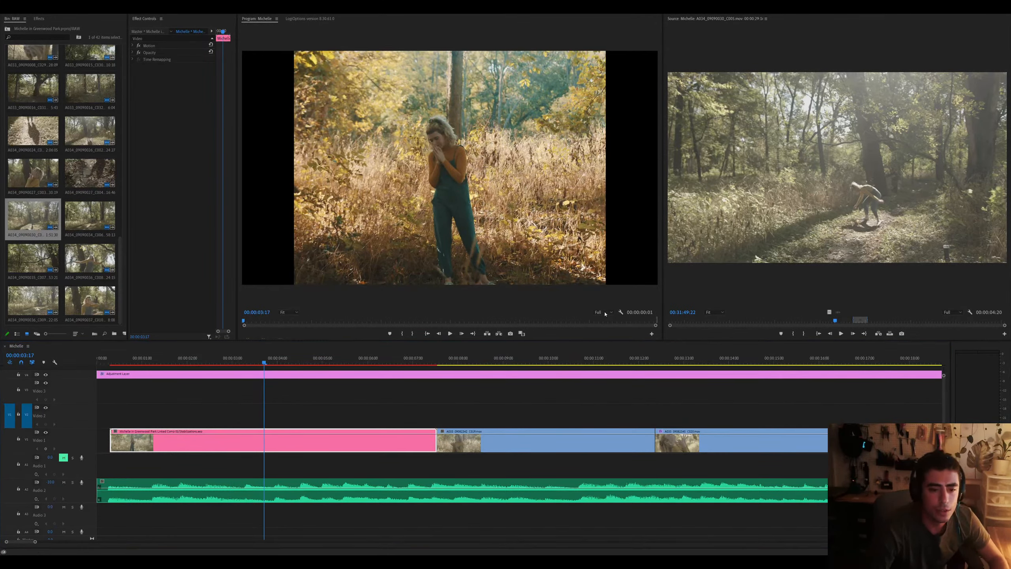
left_click(605, 328)
left_click(203, 356)
left_click_drag(202, 356, 245, 359)
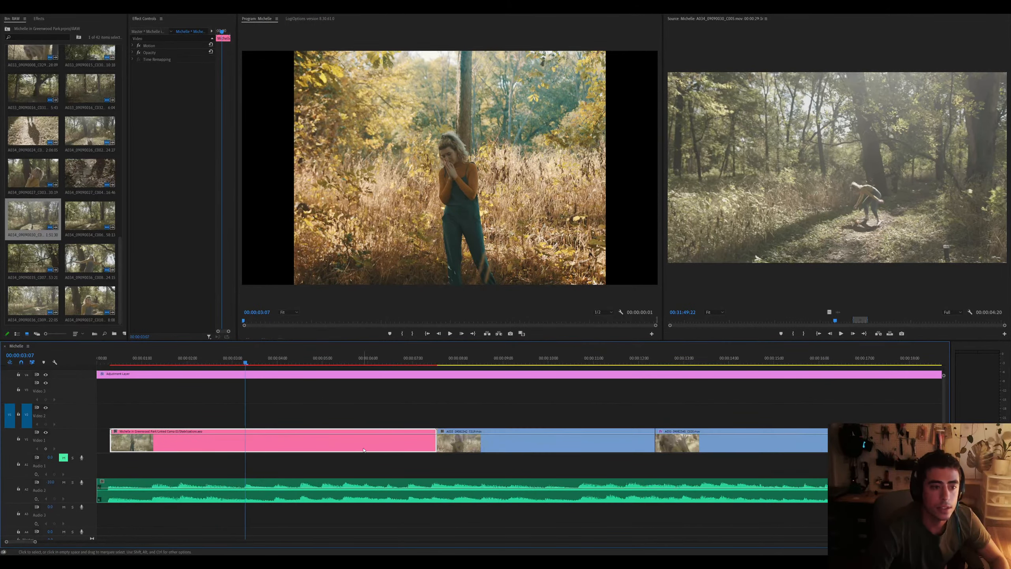
key("space")
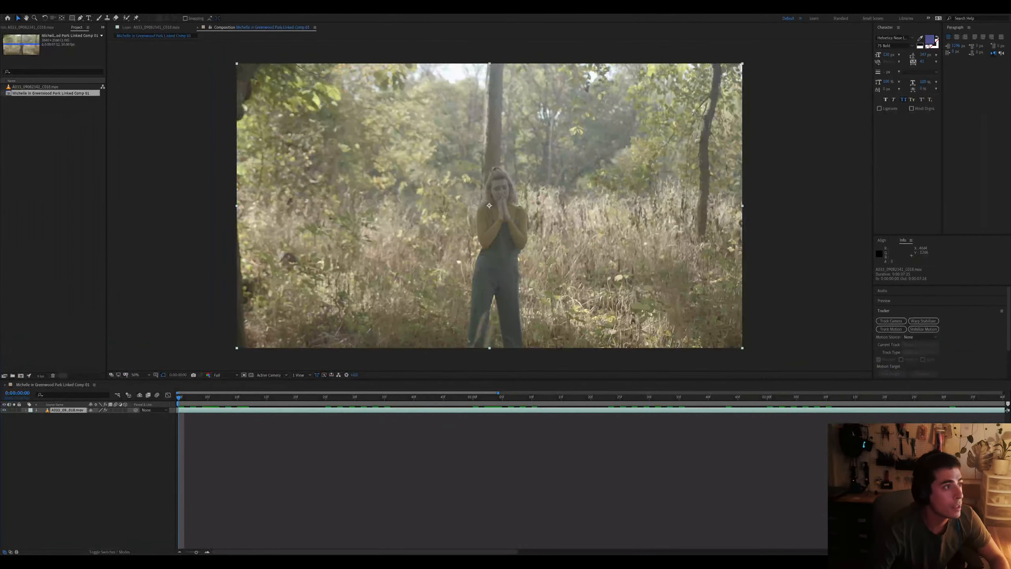
Switch to After Effects, show the clip layer's Warp Stabilizer settings in Effect Controls, and update the stabilization
left_click(39, 415)
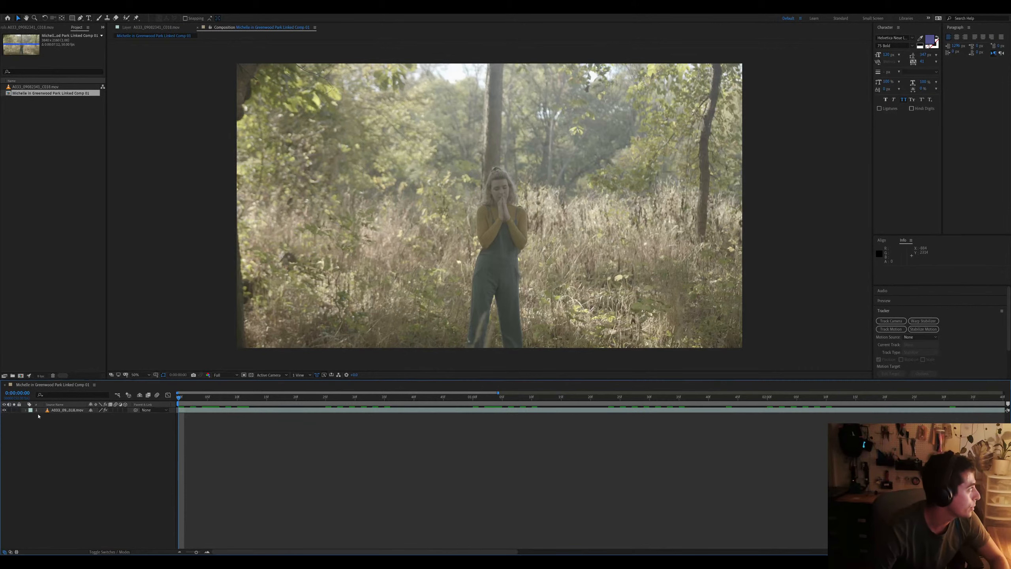
left_click(102, 29)
left_click(105, 33)
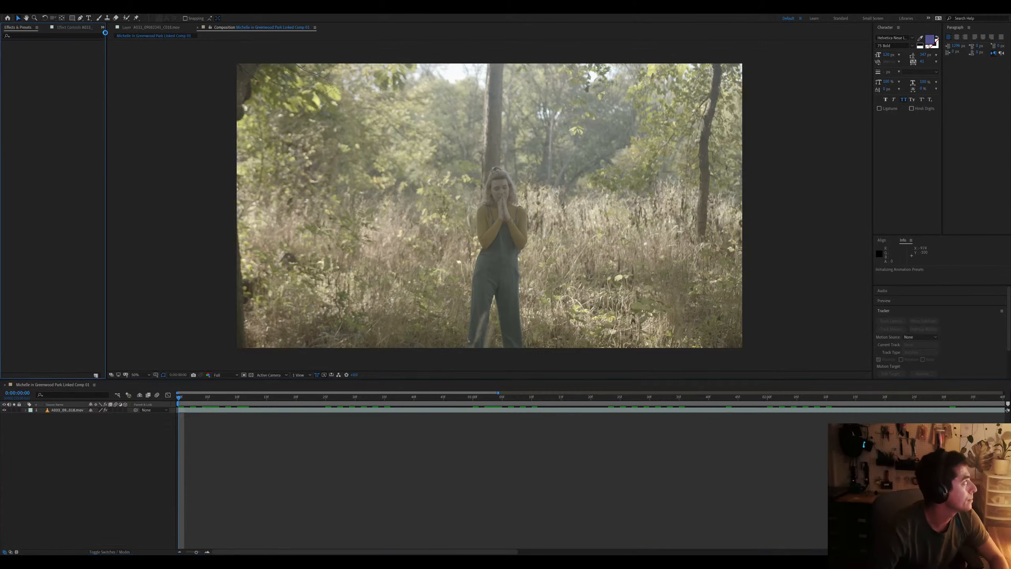
left_click(102, 29)
left_click(113, 41)
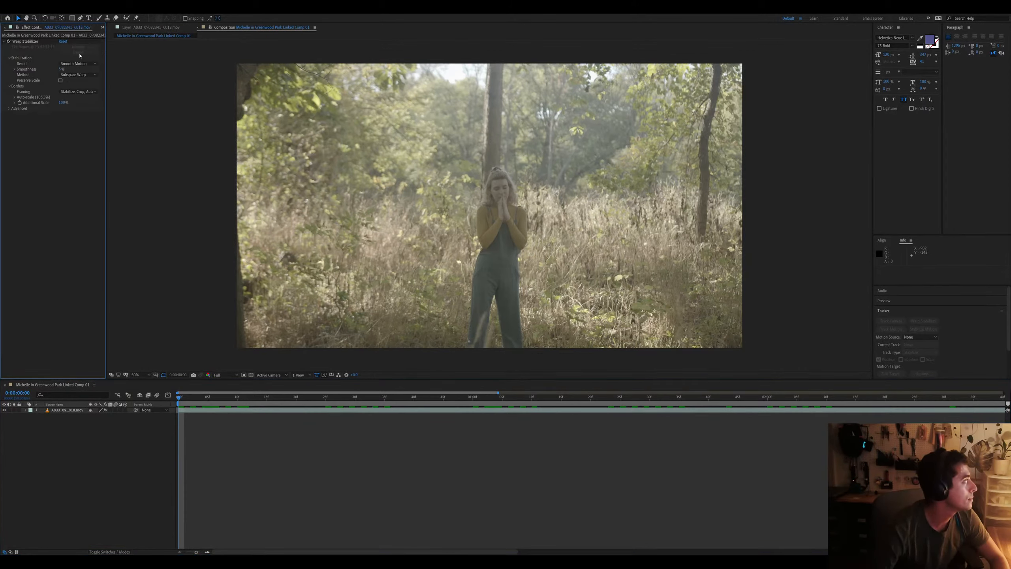
key("Return")
left_click(172, 409)
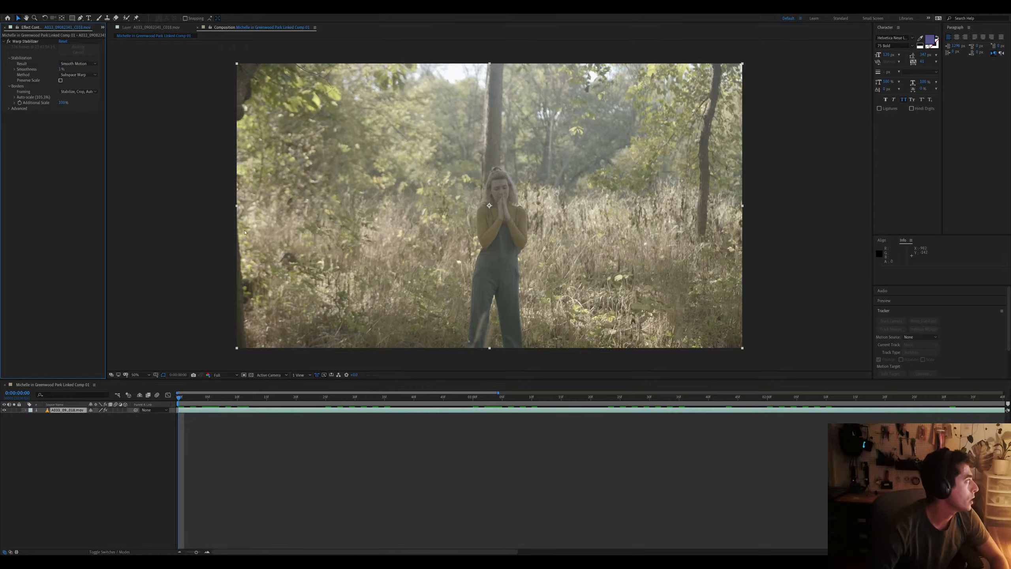
Switch to Premiere Pro and check the restabilized linked composition clip in the program monitor
key("alt+Tab")
left_click(300, 358)
left_click_drag(300, 360, 136, 362)
key("space")
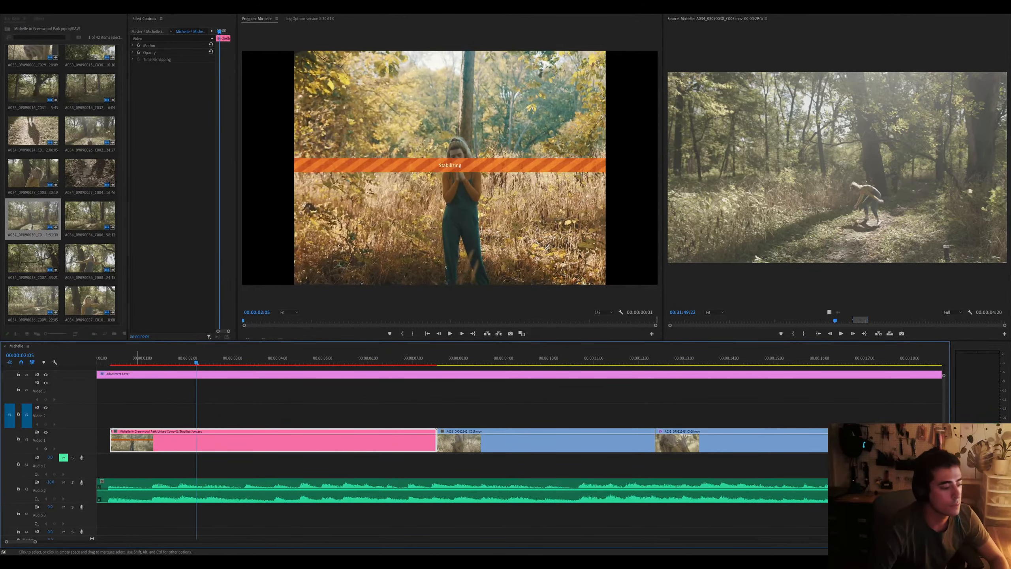
key("alt+Tab")
left_click(206, 437)
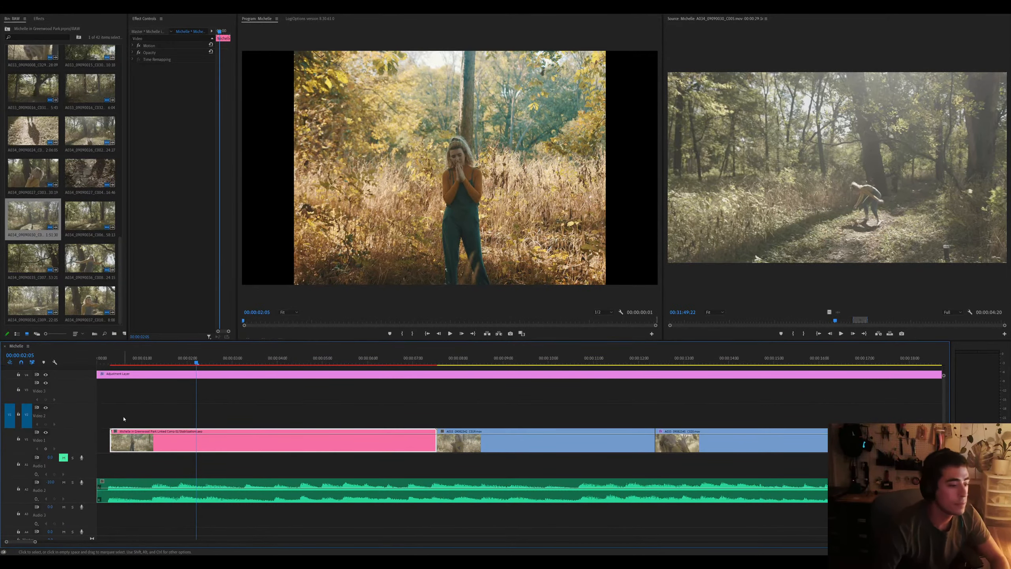
Play from the sequence's start through the cut after the linked composition clip, and review the clip's opening seconds again
left_click_drag(164, 364, 89, 360)
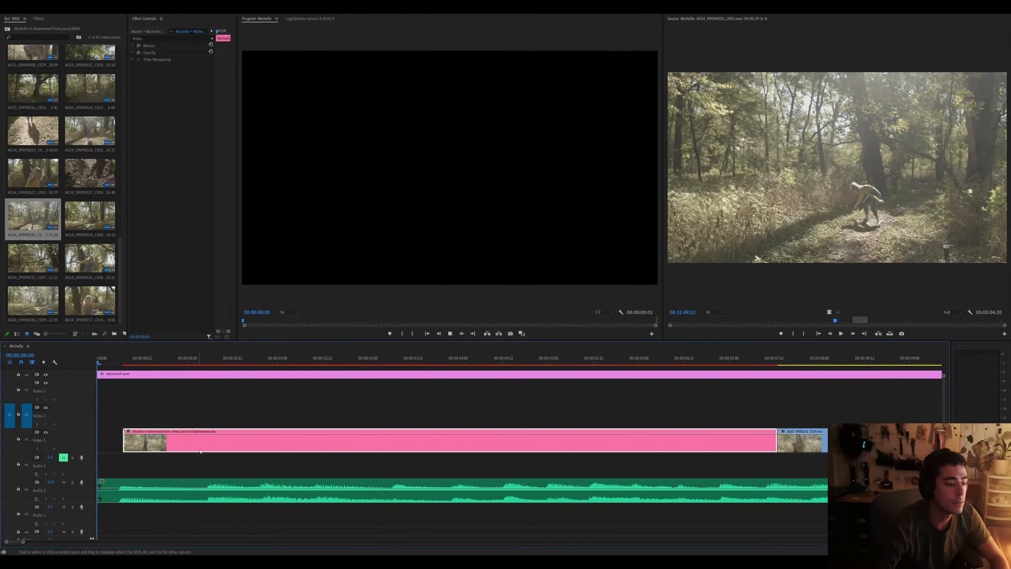
key("space")
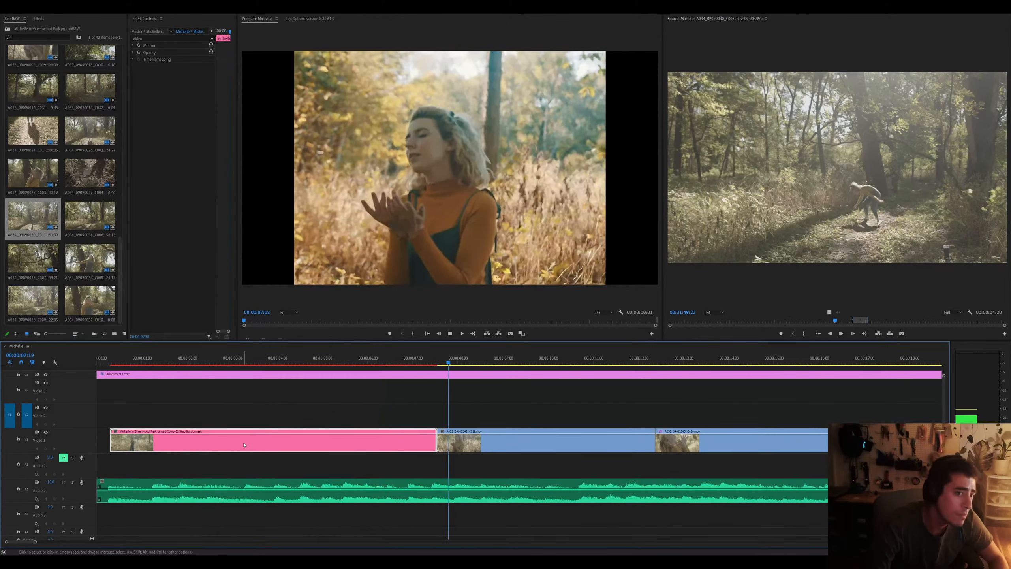
key("space")
left_click(135, 363)
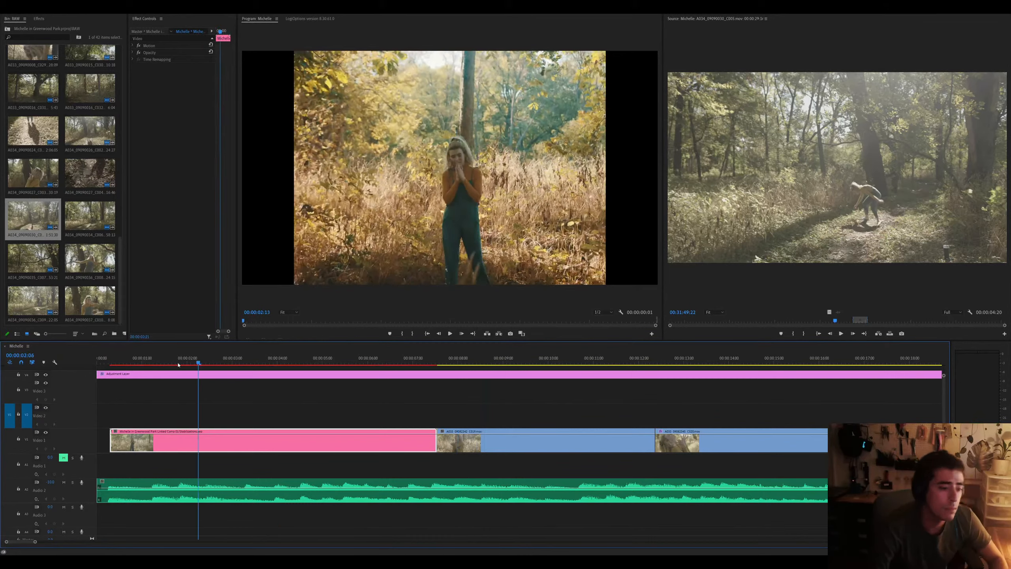
key("space")
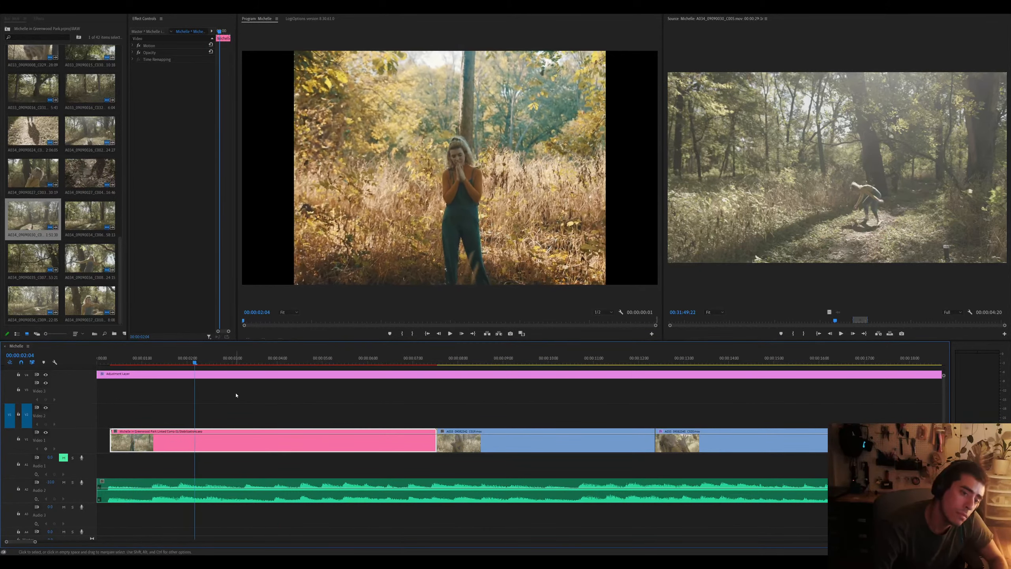
Switch to After Effects, review the clip layer's footage before its in point in the Layer viewer, and return to Premiere Pro
left_click(244, 417)
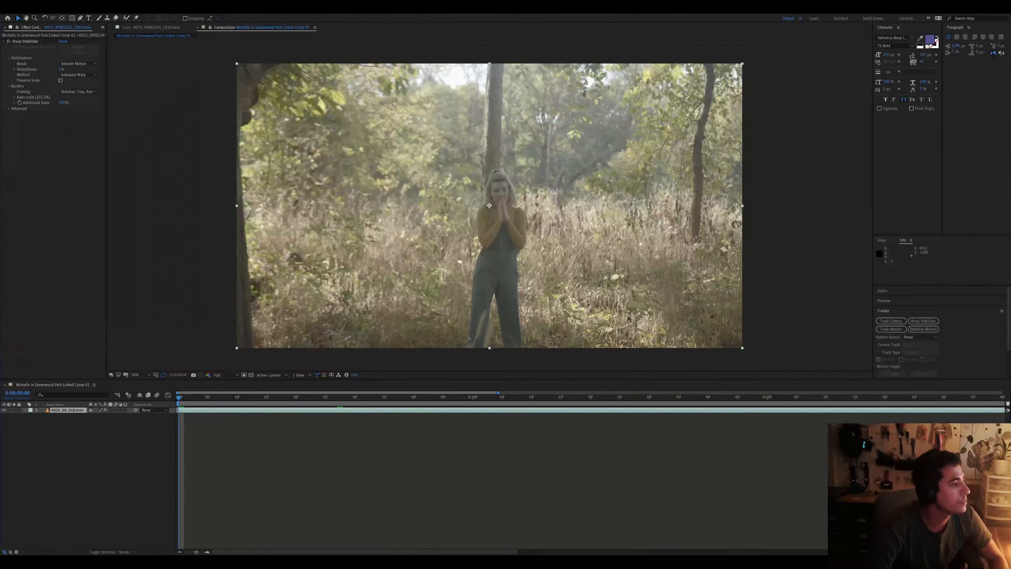
double_click(287, 410)
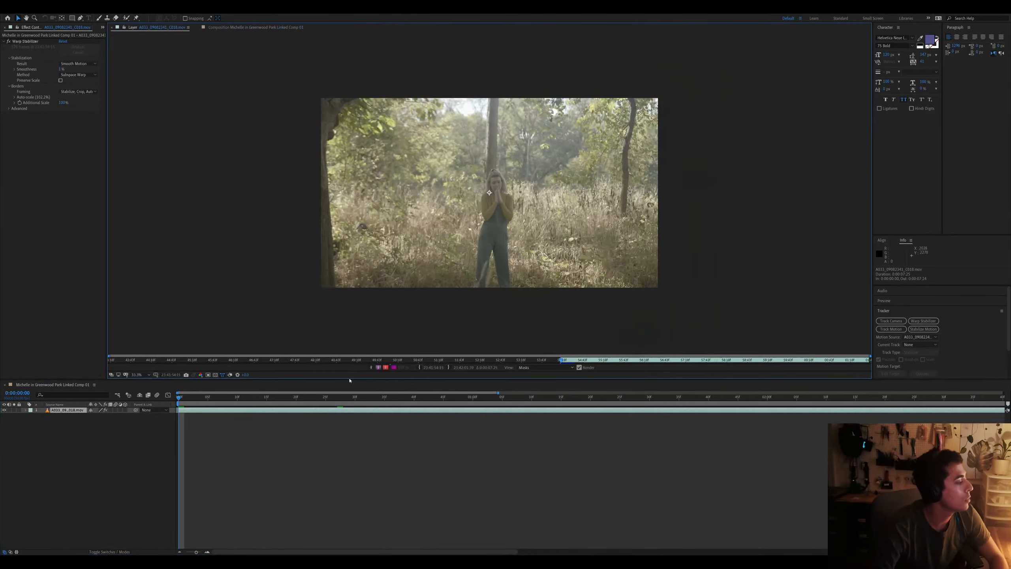
key("space")
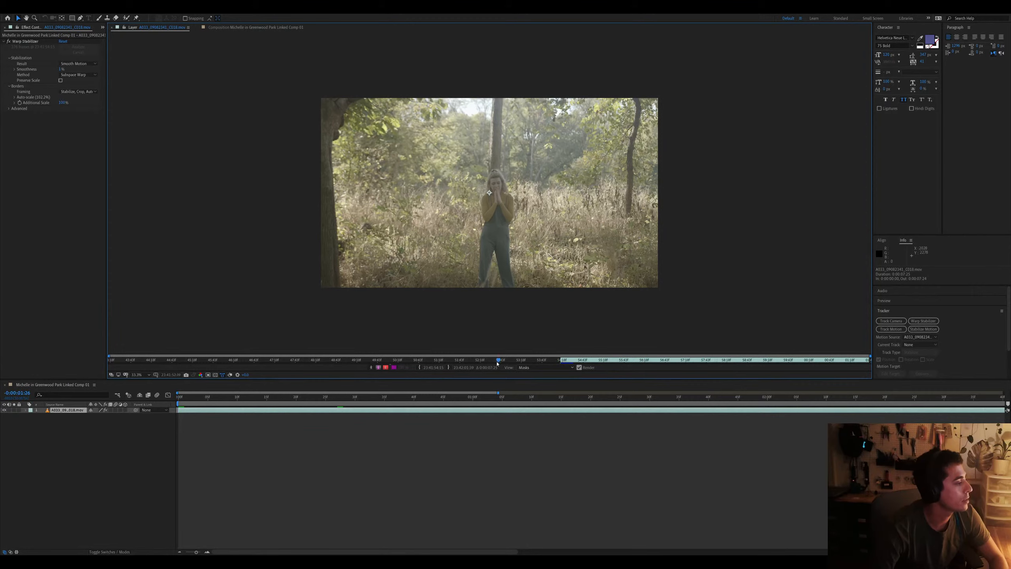
left_click_drag(495, 365, 359, 362)
key("space")
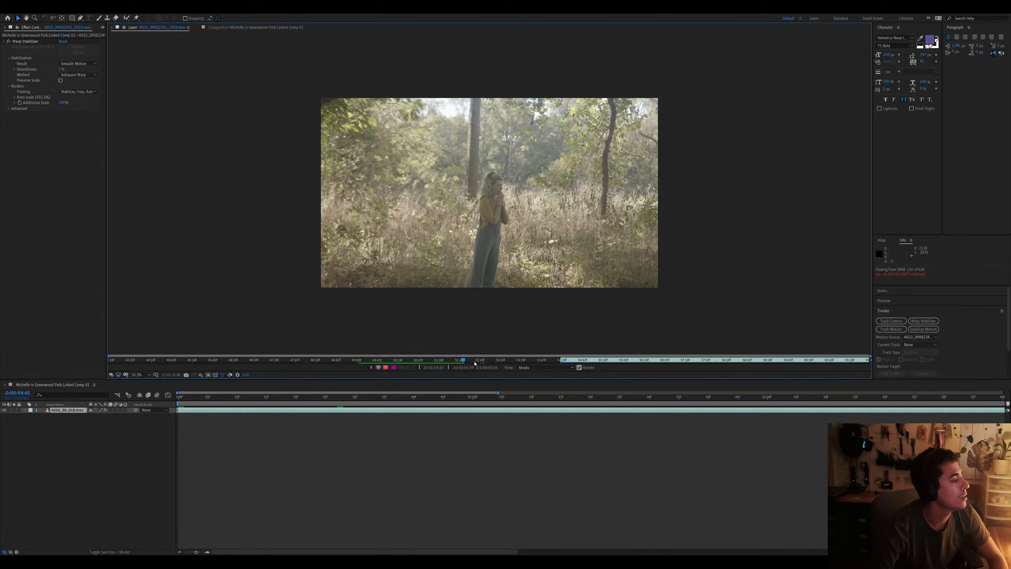
left_click_drag(474, 362, 701, 368)
key("alt+Tab")
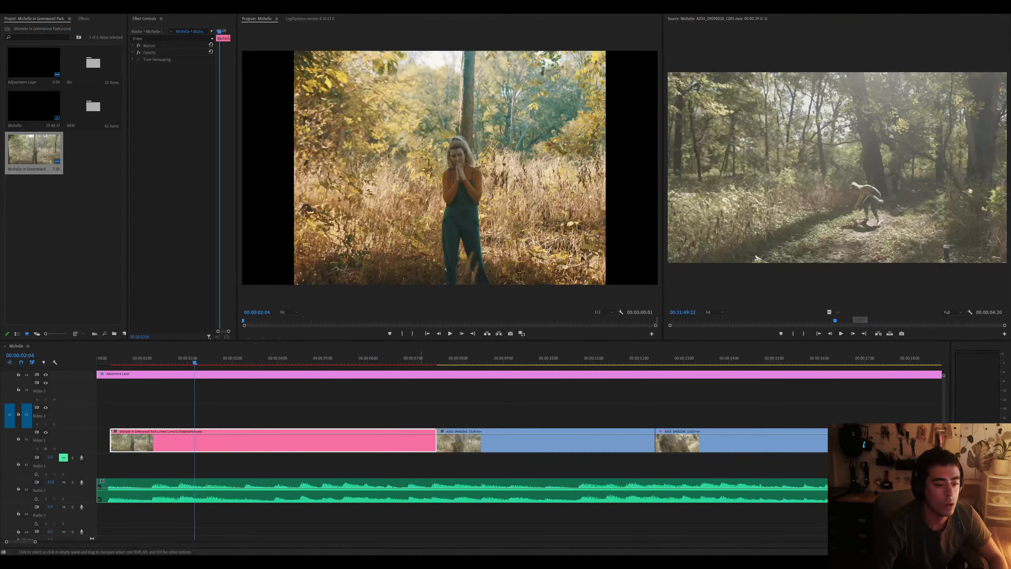
Replay the cut from the linked composition clip into the second clip to judge how the transition fits the music
left_click(425, 358)
key("space")
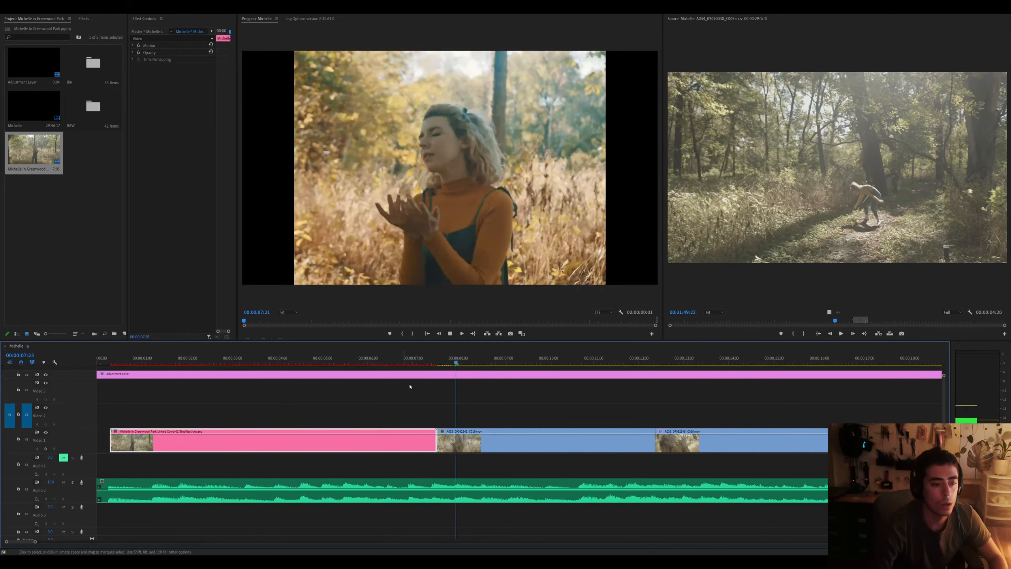
left_click(397, 361)
key("space")
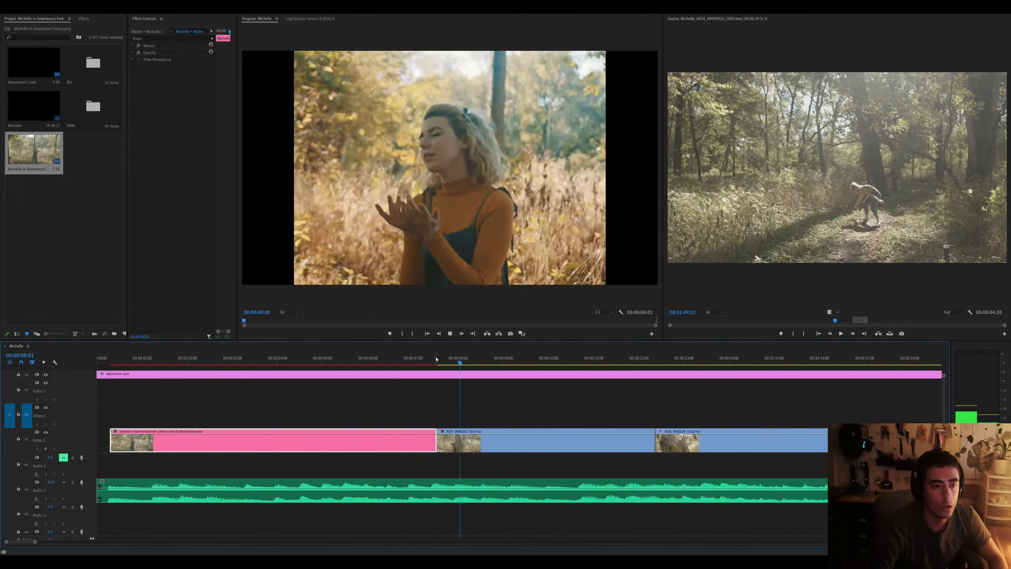
left_click(493, 444)
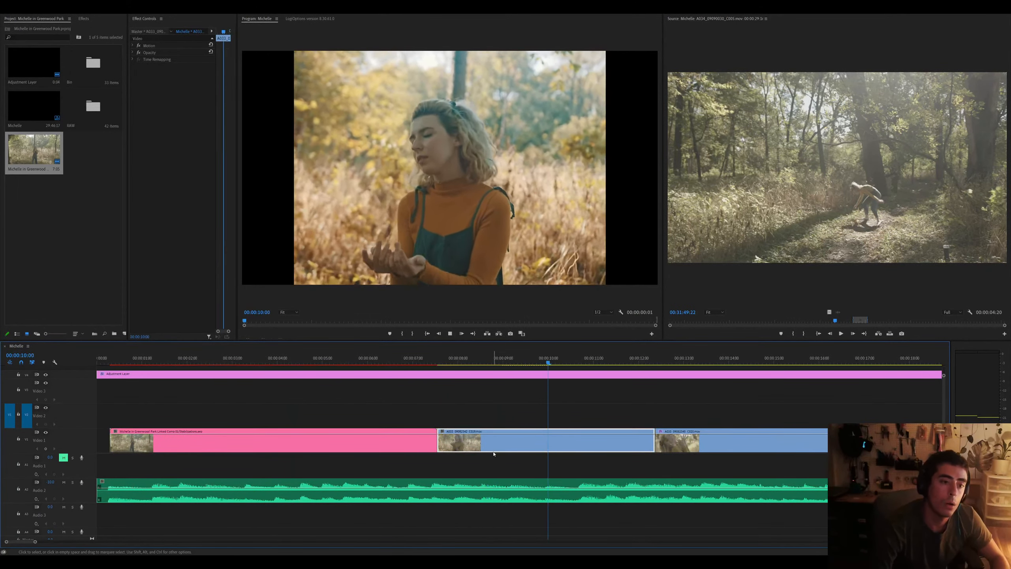
key("minus")
left_click(492, 447)
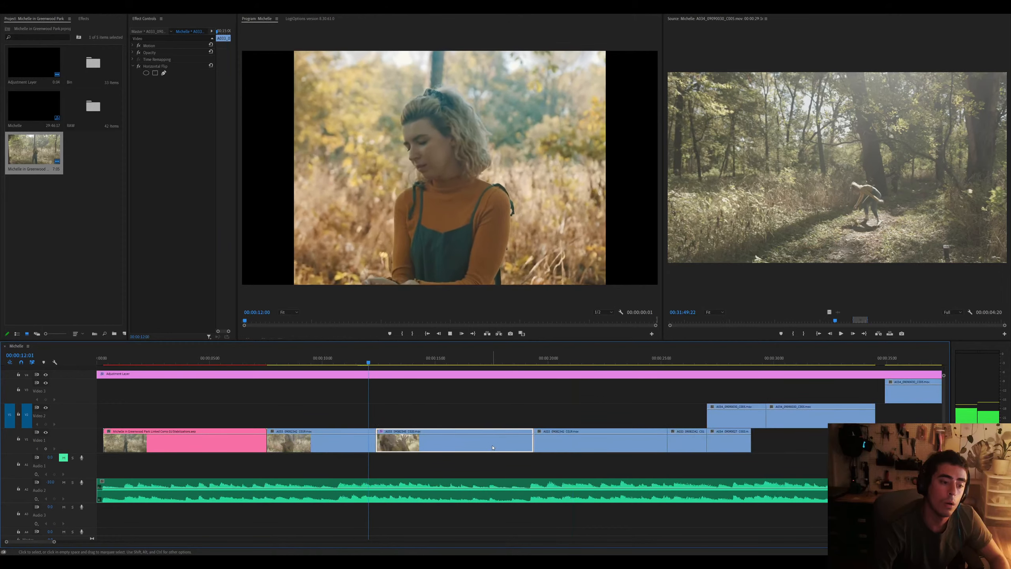
left_click(257, 362)
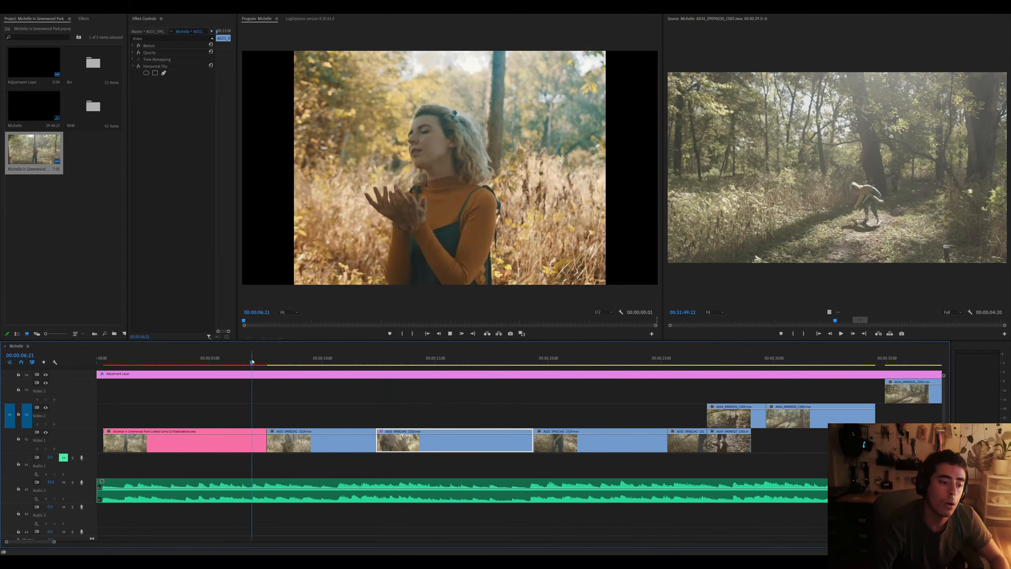
key("equal")
key("space")
left_click(487, 450)
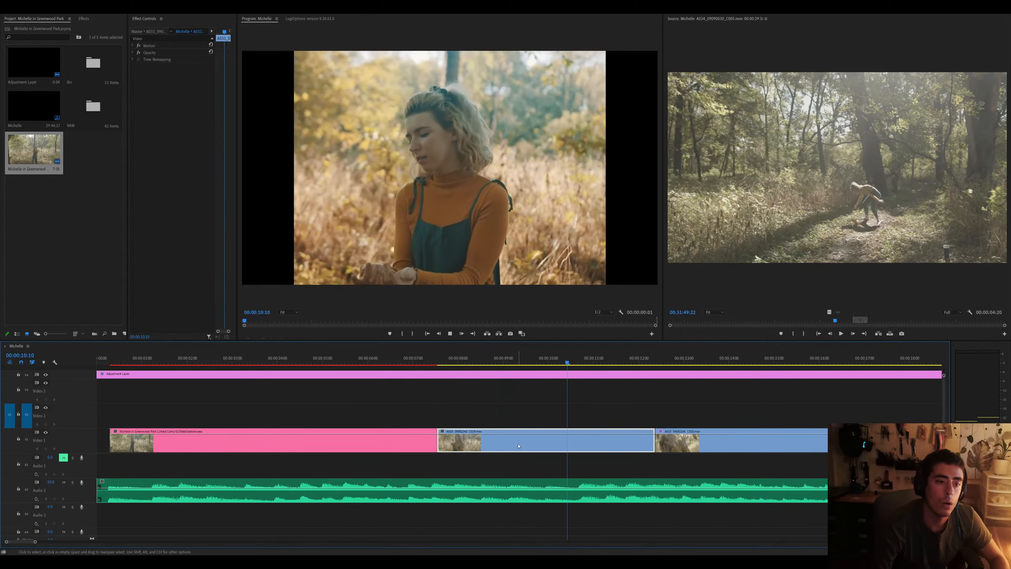
Cut the second clip at 00:00:10:19 and delete the portion after the cut
key("space")
key("ctrl+k")
left_click(621, 440)
key("Delete")
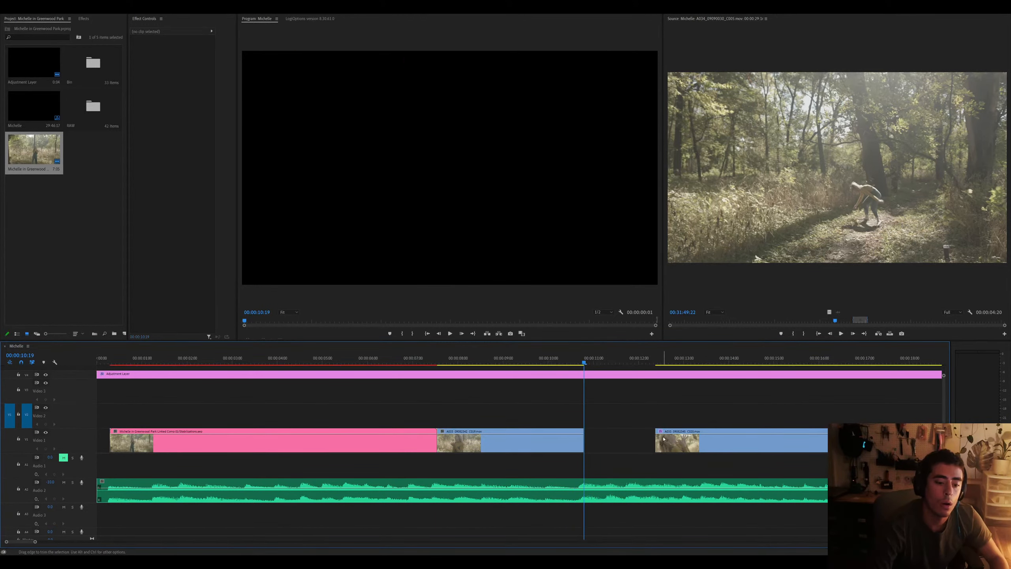
Move the third clip back against the shortened second clip and extend its end to meet the fourth clip
left_click_drag(671, 439, 599, 438)
key("backslash")
key("space")
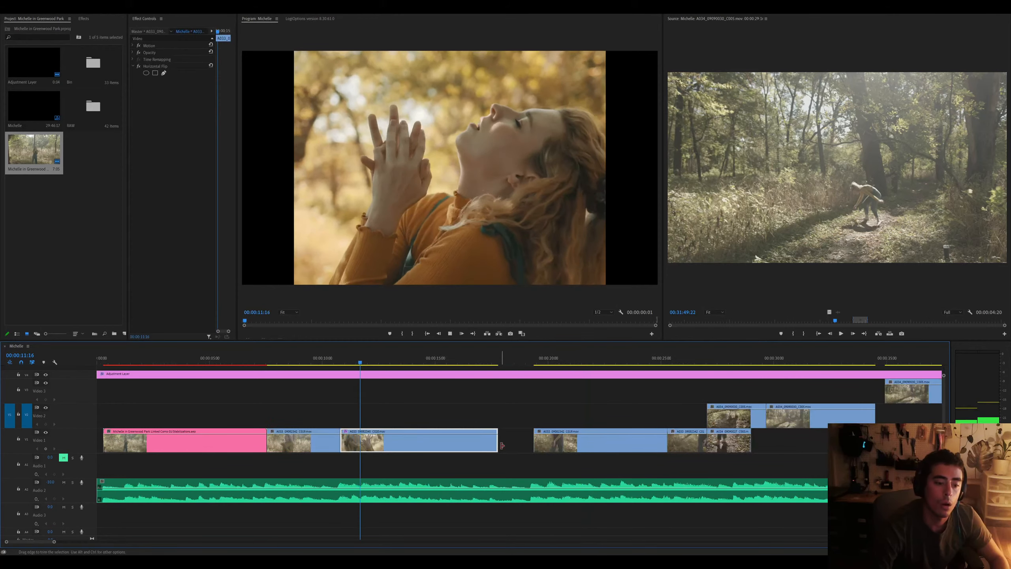
left_click_drag(502, 445, 657, 442)
key("equal")
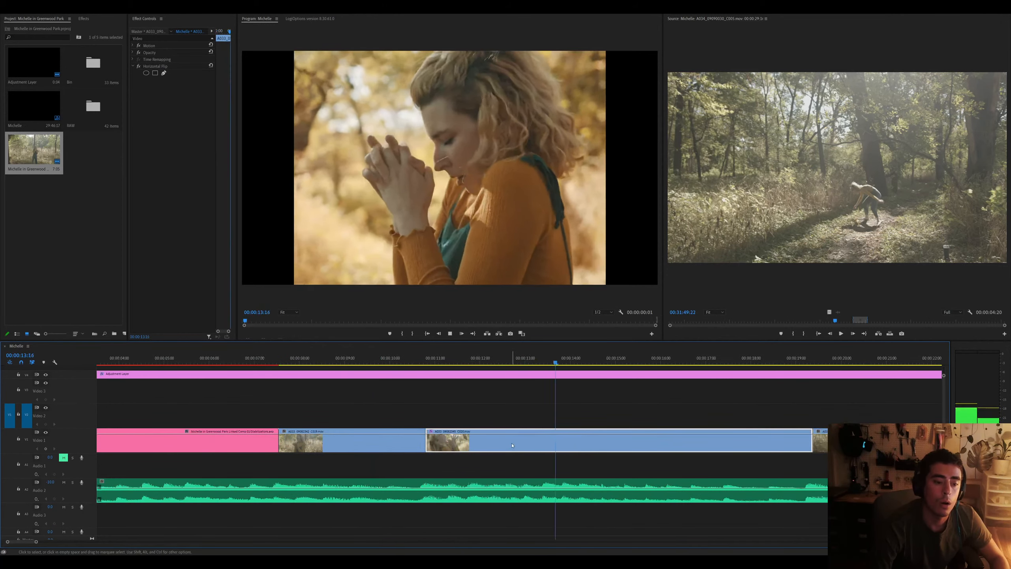
Review playback through the third and fourth clips, and delete the short clip following the fourth one on the lowest video track
key("minus")
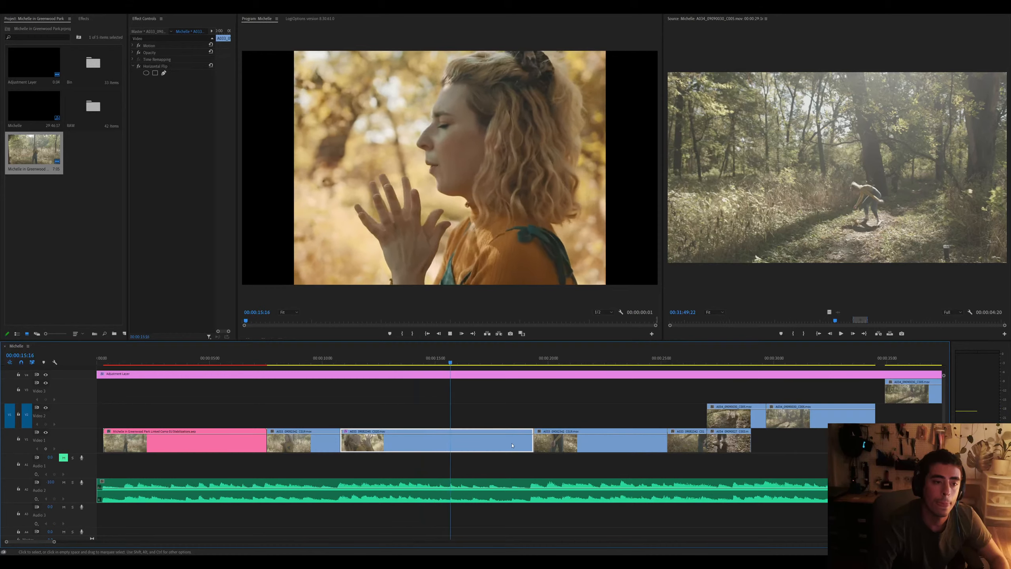
key("equal")
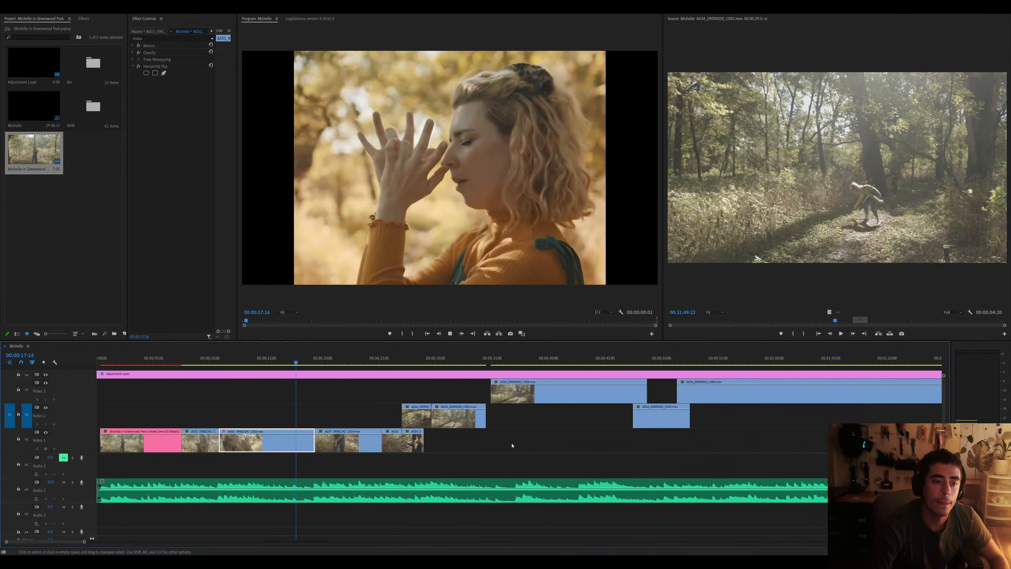
key("minus")
left_click(548, 445)
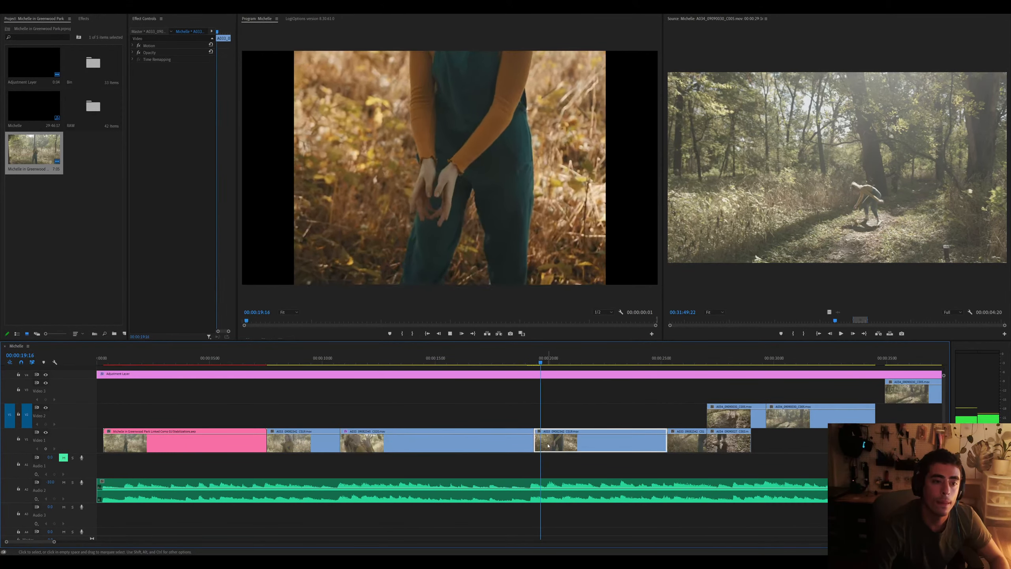
scroll(521, 434, "down", 3)
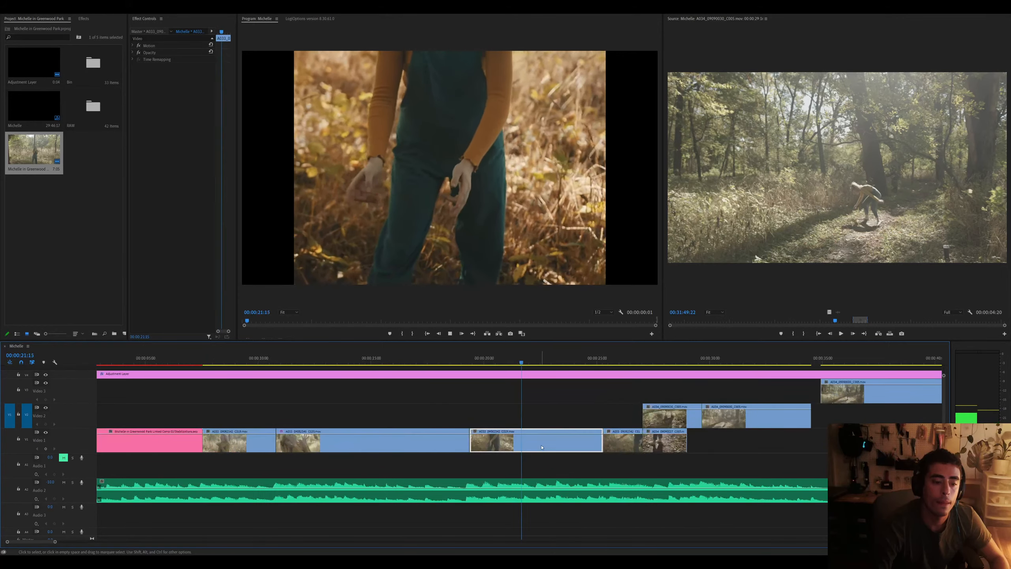
scroll(496, 419, "down", 3)
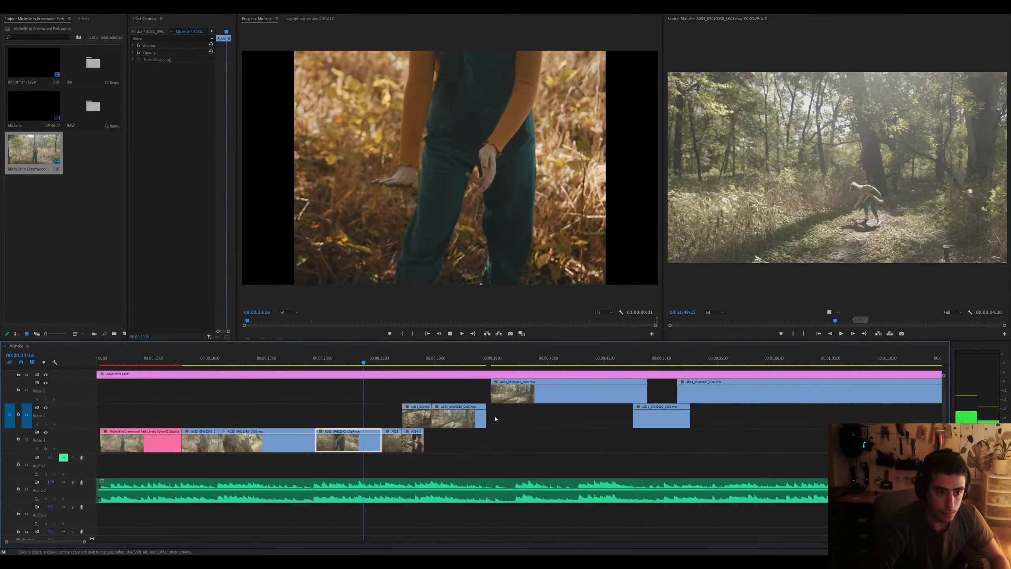
left_click(591, 444)
left_click(584, 443)
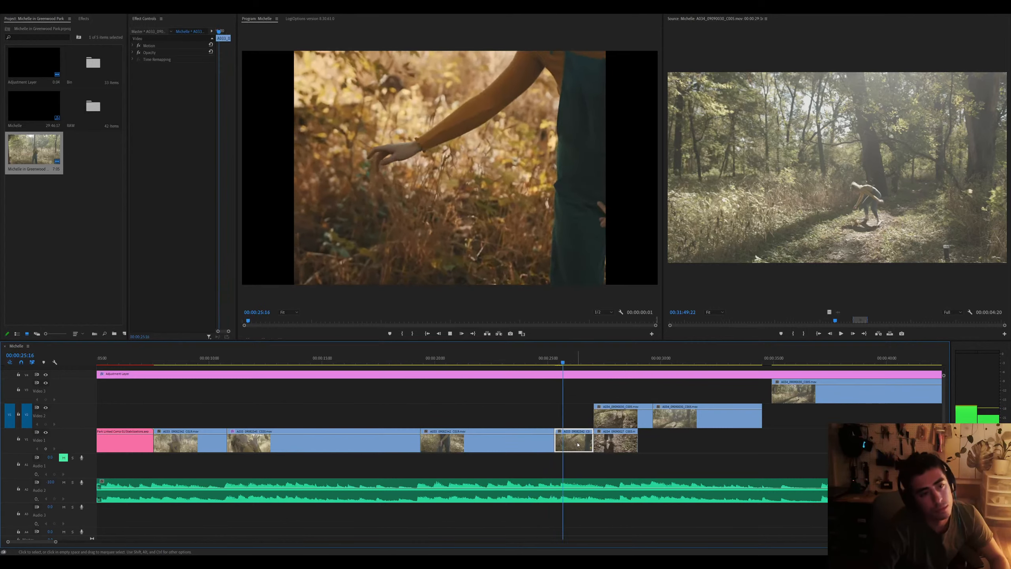
key("Delete")
Move the walking-feet clip on the second video track back to the start of the fourth clip and play through that cut
left_click(604, 442)
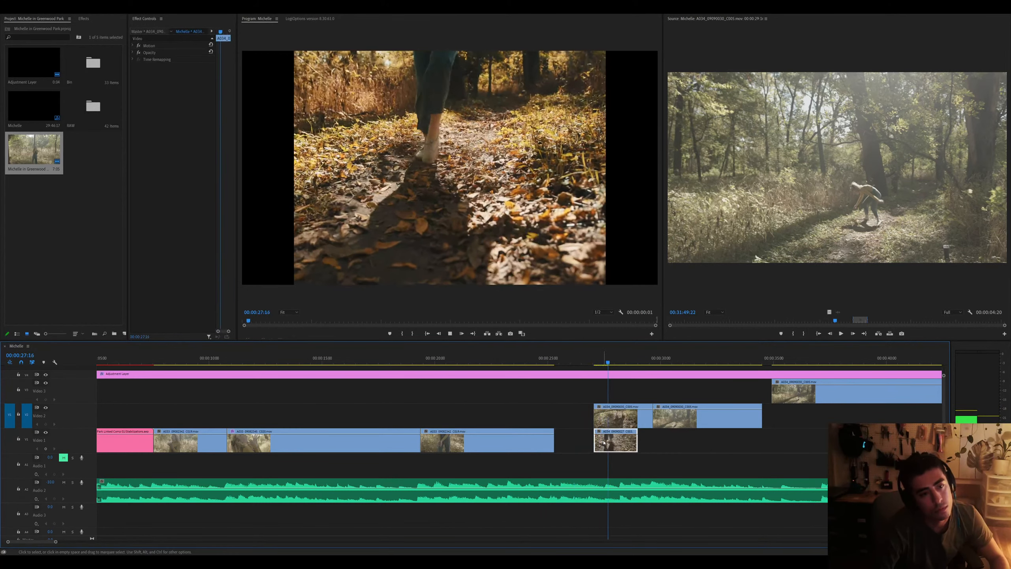
left_click_drag(608, 418, 429, 418)
left_click(405, 363)
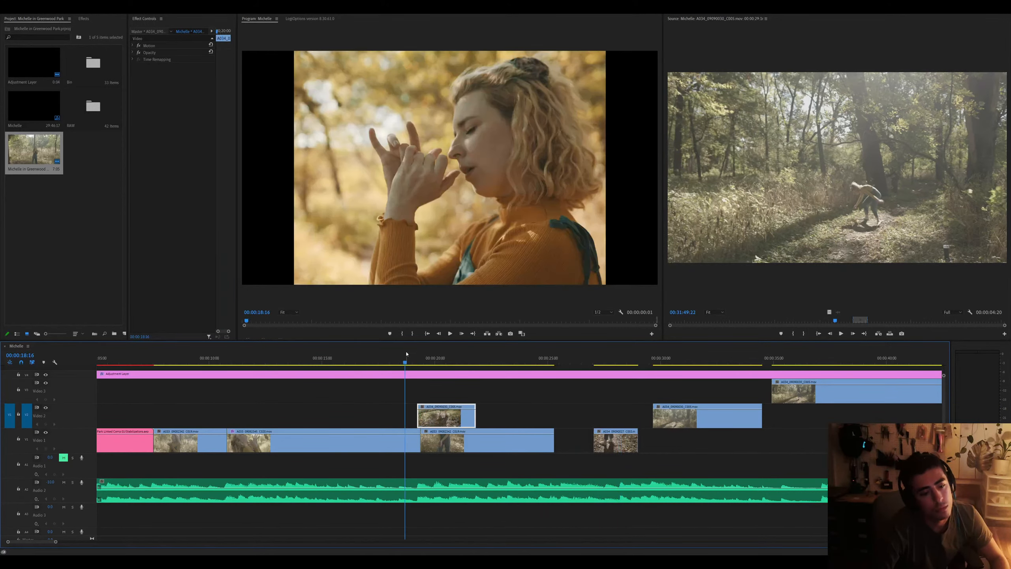
key("=")
key("space")
key("-")
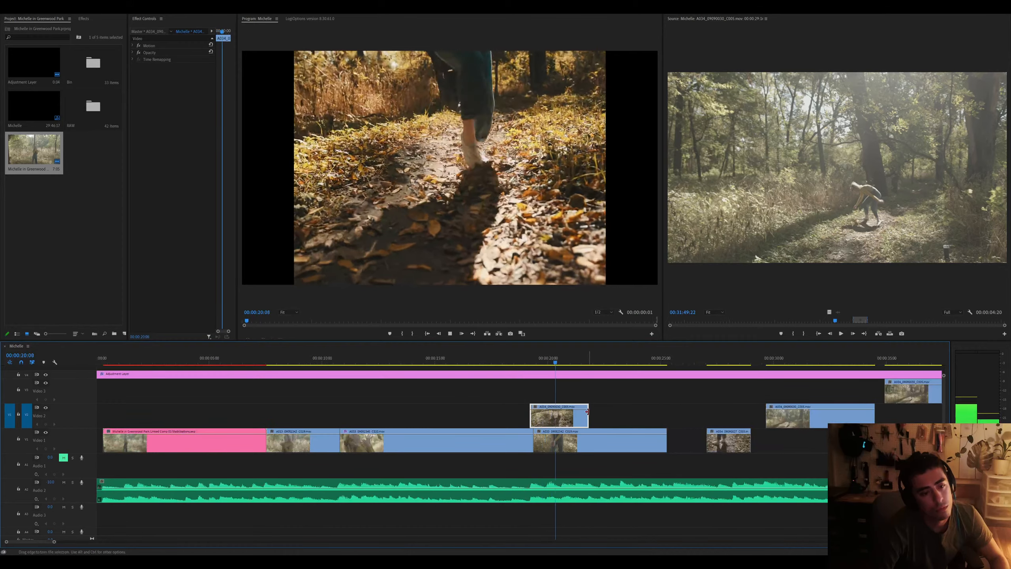
Extend the walking-feet clip to the fourth clip's end and move the next clip on its track earlier, close behind it
left_click_drag(589, 415, 663, 415)
key("-")
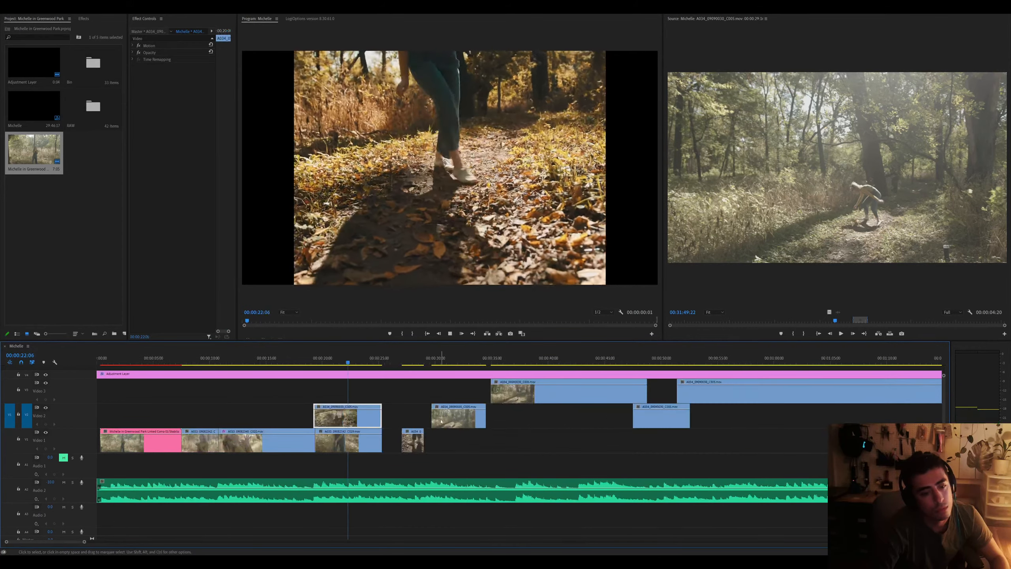
left_click_drag(441, 421, 406, 420)
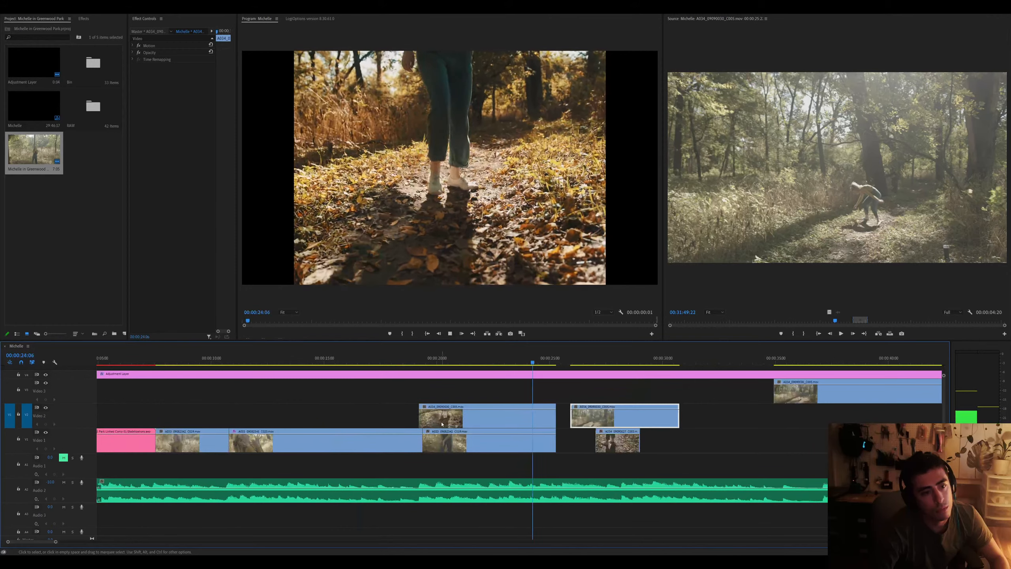
Open the walking-feet clip in the Source monitor, shift its source range, and play the cut leading into it
double_click(490, 417)
mouse_move(803, 321)
left_mouse_down()
mouse_move(794, 321)
mouse_move(822, 320)
left_mouse_up()
left_click(423, 361)
key("equal")
key("space")
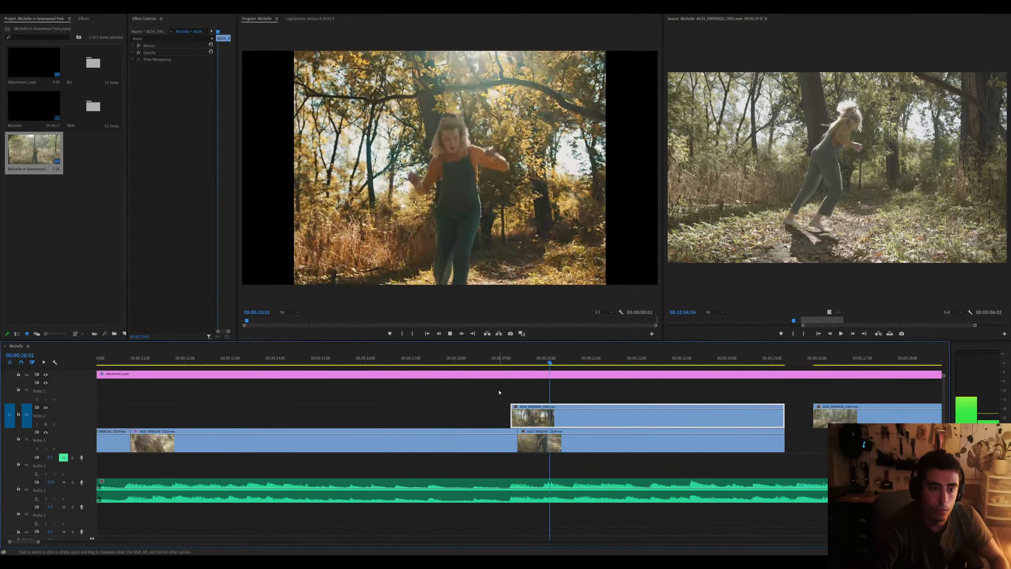
Remove the walking-feet clip's opening up to 00:00:21:10, align the rest with the start of the fourth clip, and replay the cut
left_click(504, 360)
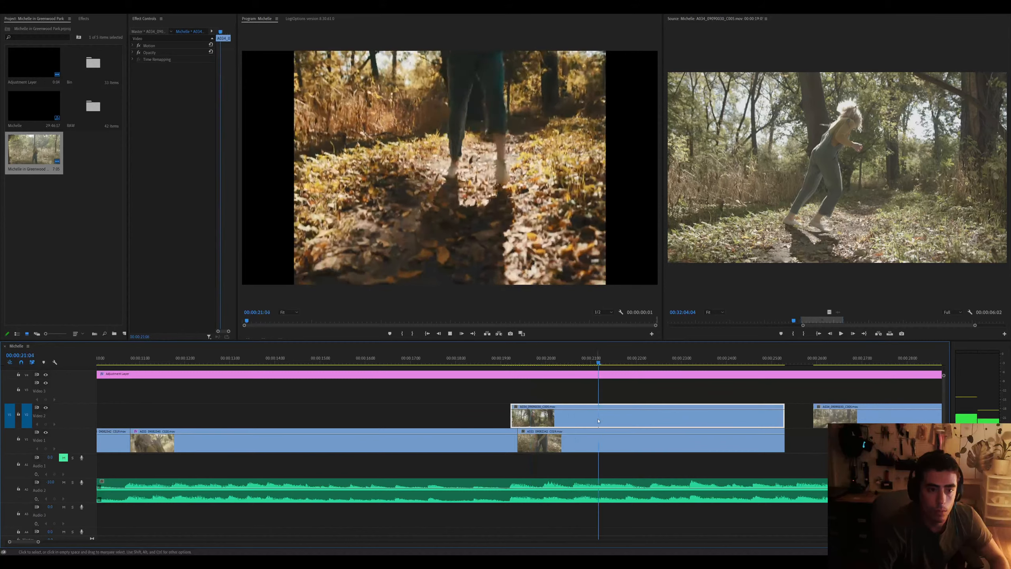
left_click_drag(596, 420, 544, 418)
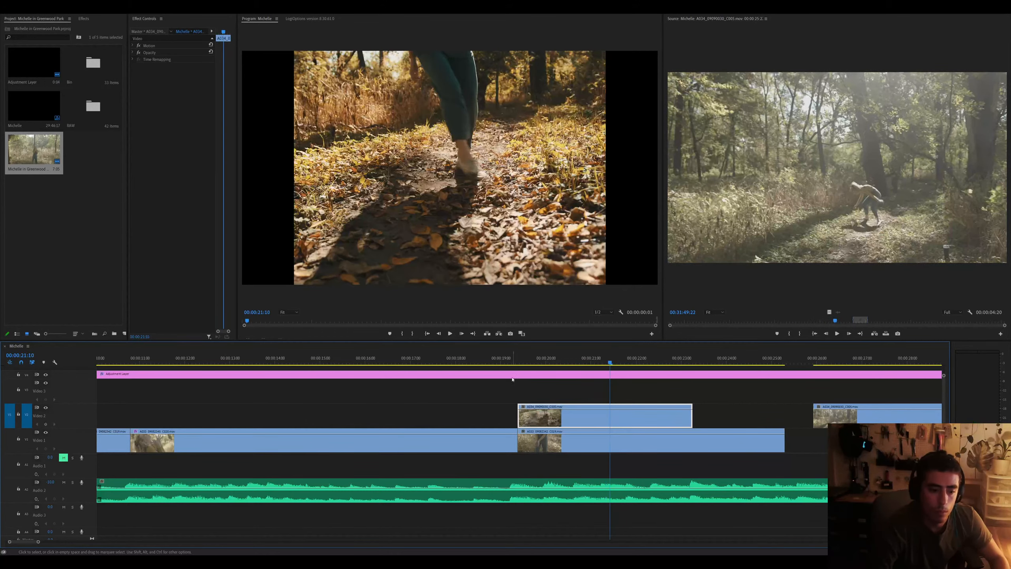
left_click(509, 361)
key("space")
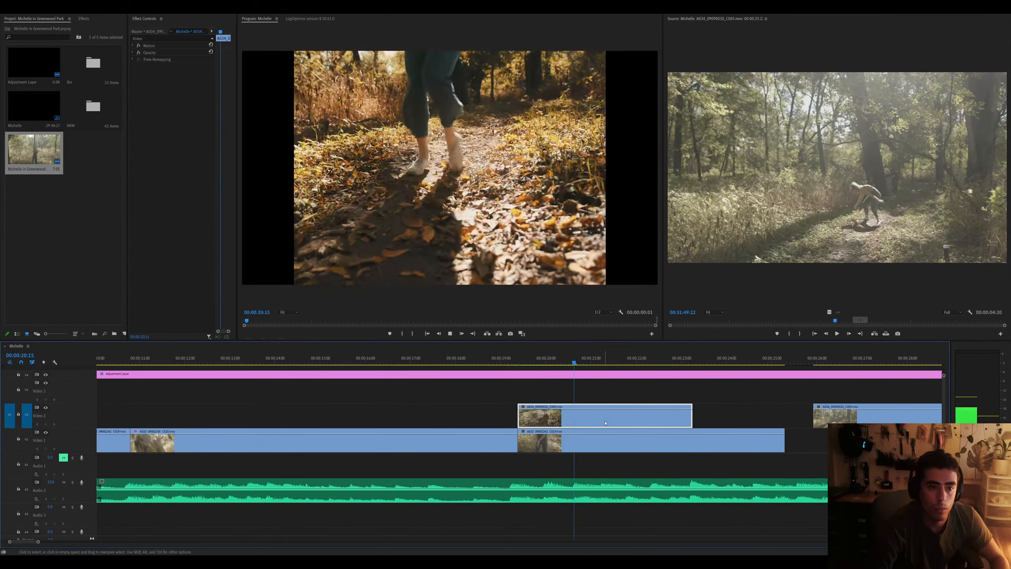
Cut the walking-feet clip shortly after the 21-second mark and delete the remainder
key("space")
key("ctrl+k")
left_click(627, 423)
key("Delete")
Move the wide forest dance clip on the second video track back against the walking-feet clip and play it in place
key("minus")
left_click_drag(684, 414, 575, 415)
key("space")
key("equal")
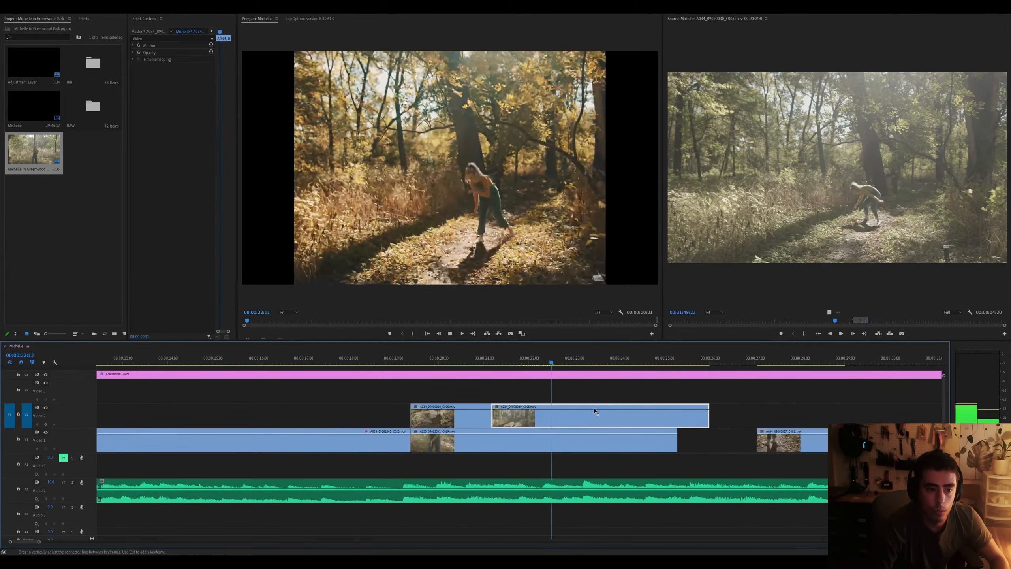
key("space")
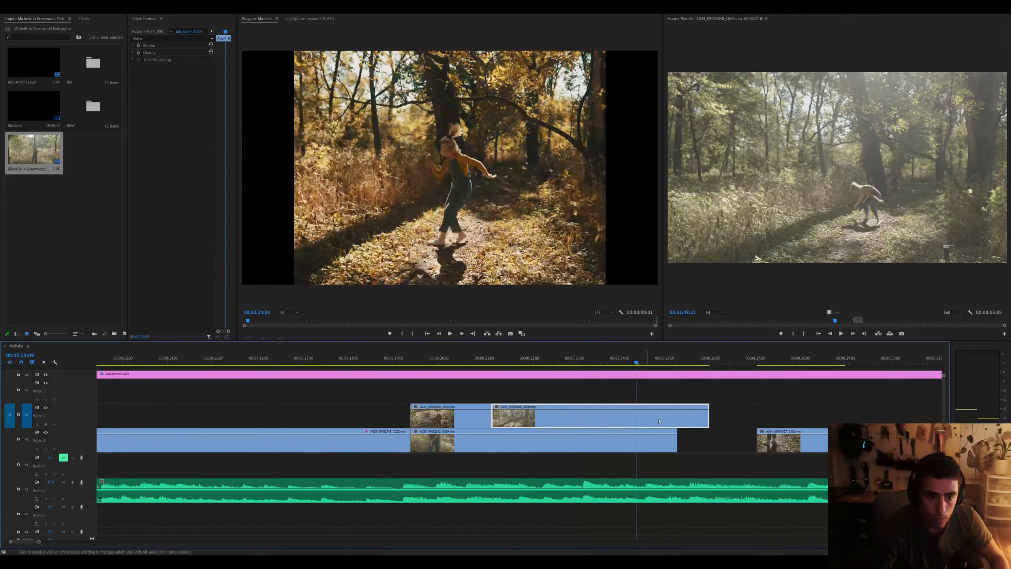
Cut the wide forest dance clip at 00:00:24:09 and delete the portion after the cut
key("ctrl+k")
left_click(647, 423)
key("Delete")
left_click(592, 422)
Look over the rest of the sequence and scrub ahead to the clip around 00:02:02:07 to check its footage
key("minus")
key("minus")
key("minus")
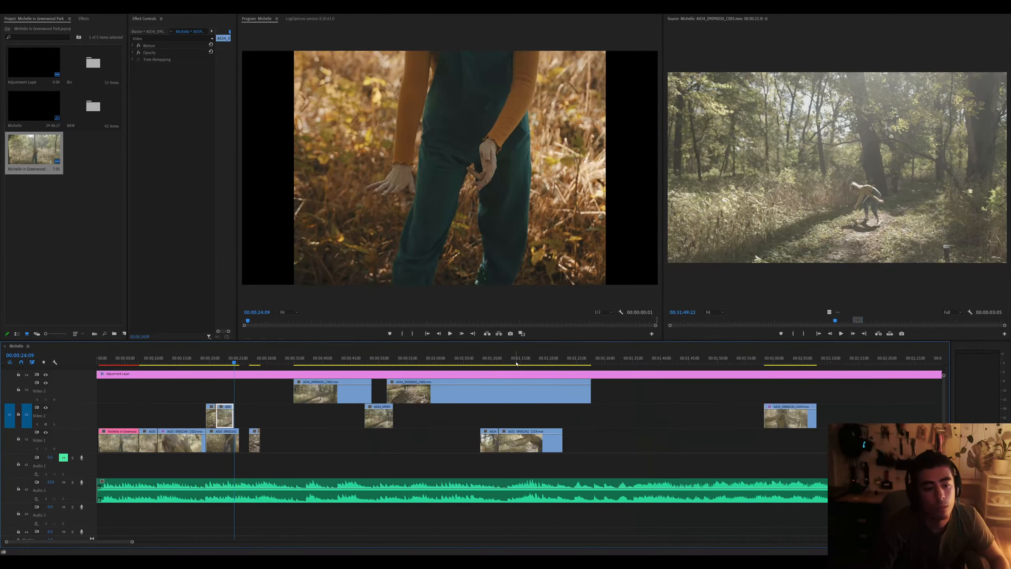
left_click_drag(379, 359, 788, 360)
key("minus")
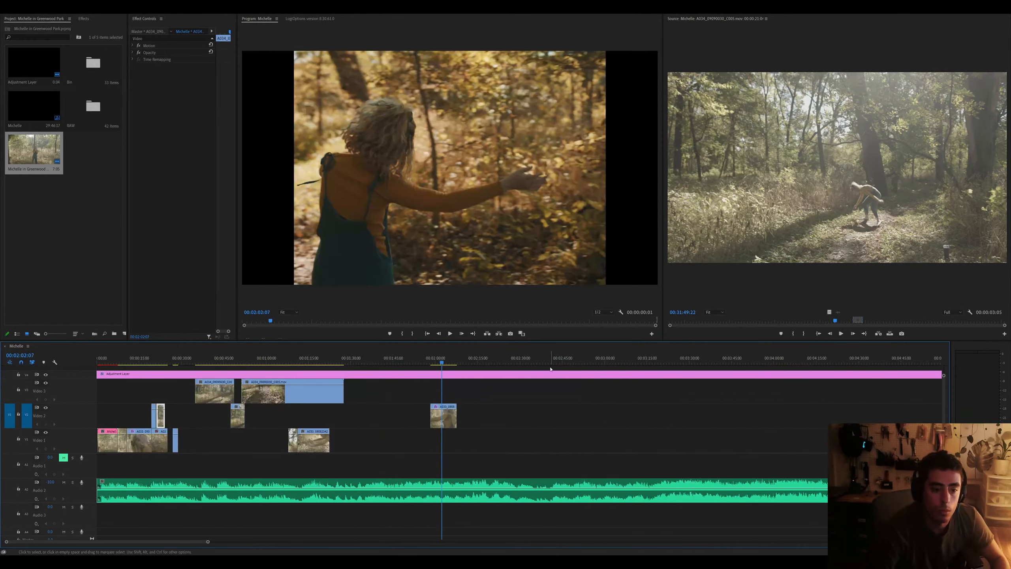
key("equal")
key("minus")
key("equal")
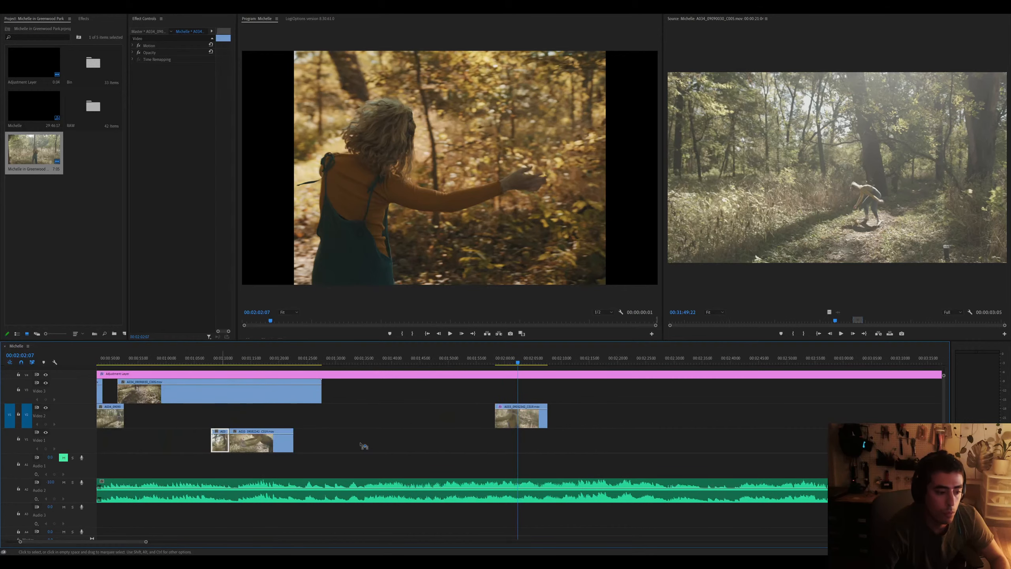
left_click_drag(219, 440, 358, 440)
left_click(358, 361)
left_click_drag(358, 361, 481, 364)
key("ctrl+z")
key("ctrl+z")
Move the group of clips starting at about 00:03:47 down to the lowest video track, and preview them at 00:04:18:22
key("minus")
key("minus")
key("minus")
left_click_drag(395, 392, 348, 421)
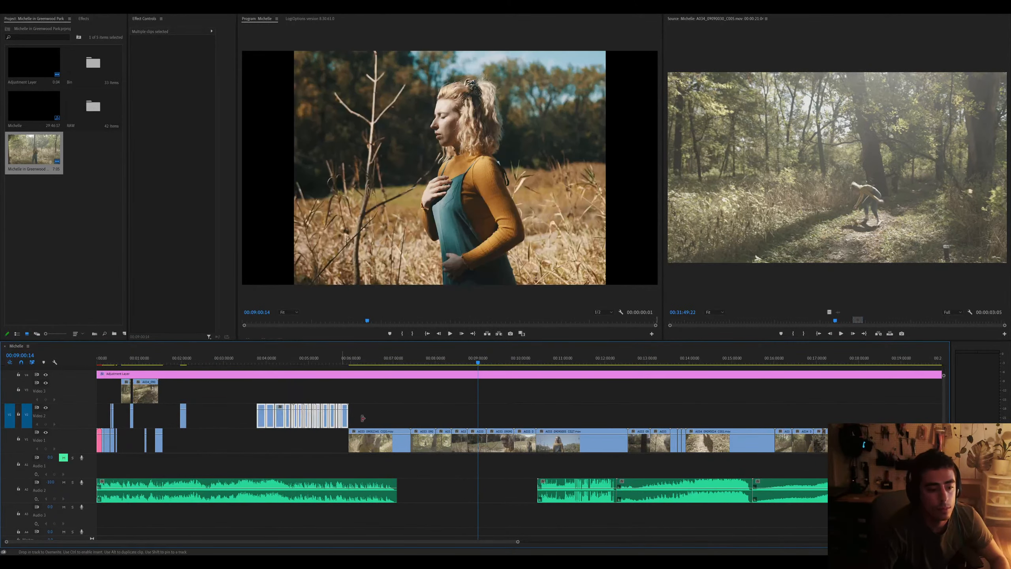
left_click(374, 440)
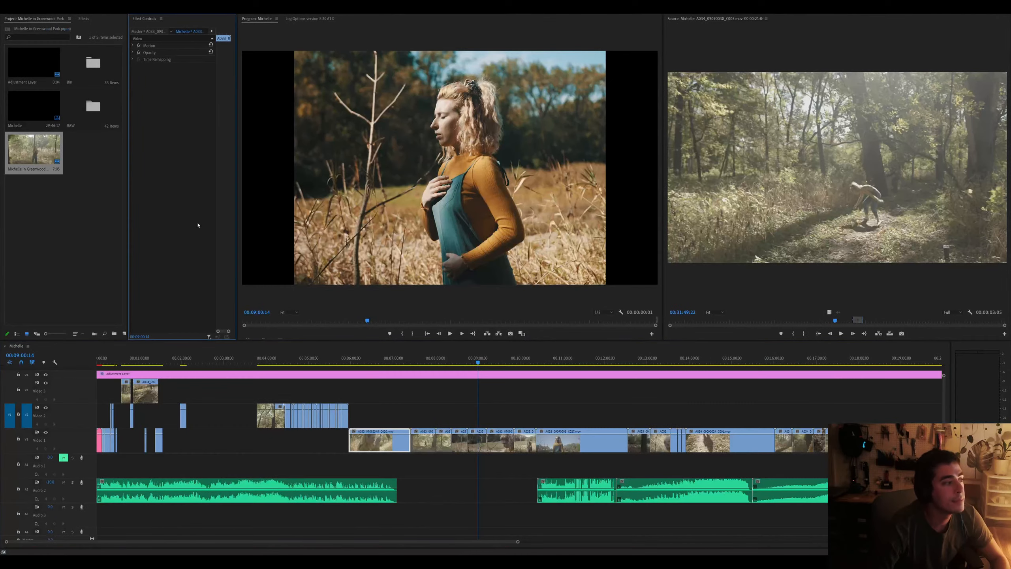
left_click(414, 392)
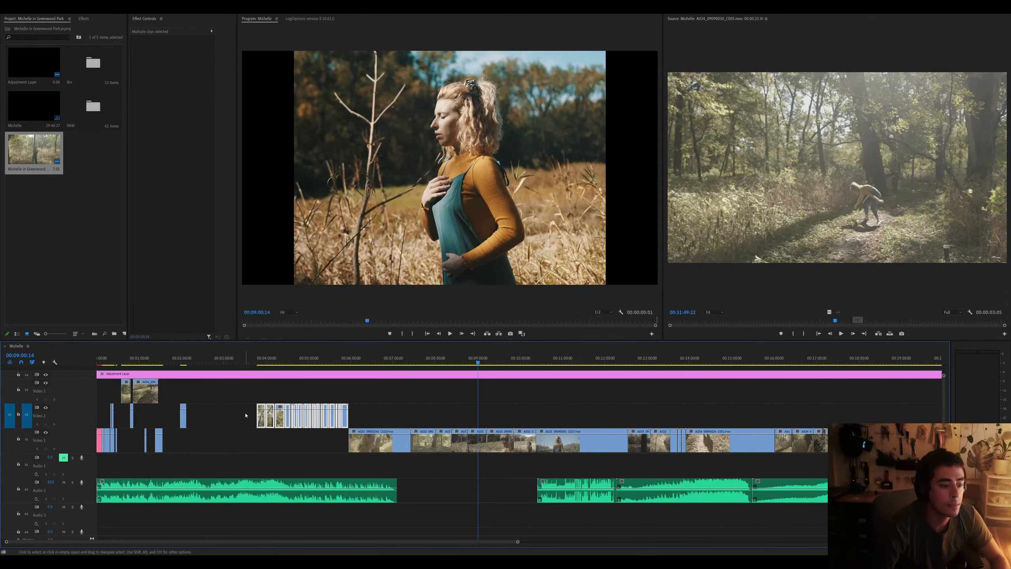
left_click(262, 421)
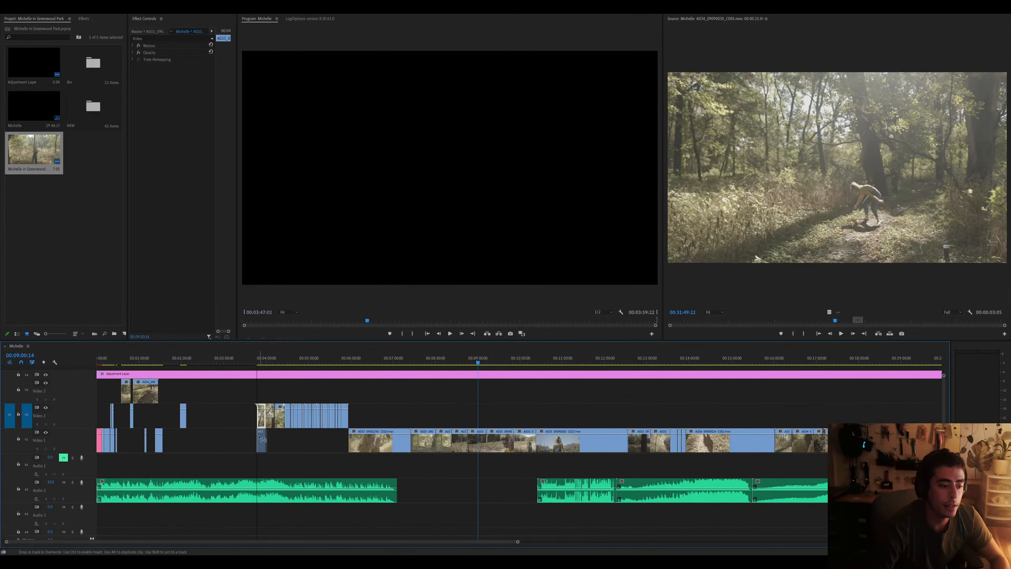
left_click_drag(262, 423, 261, 447)
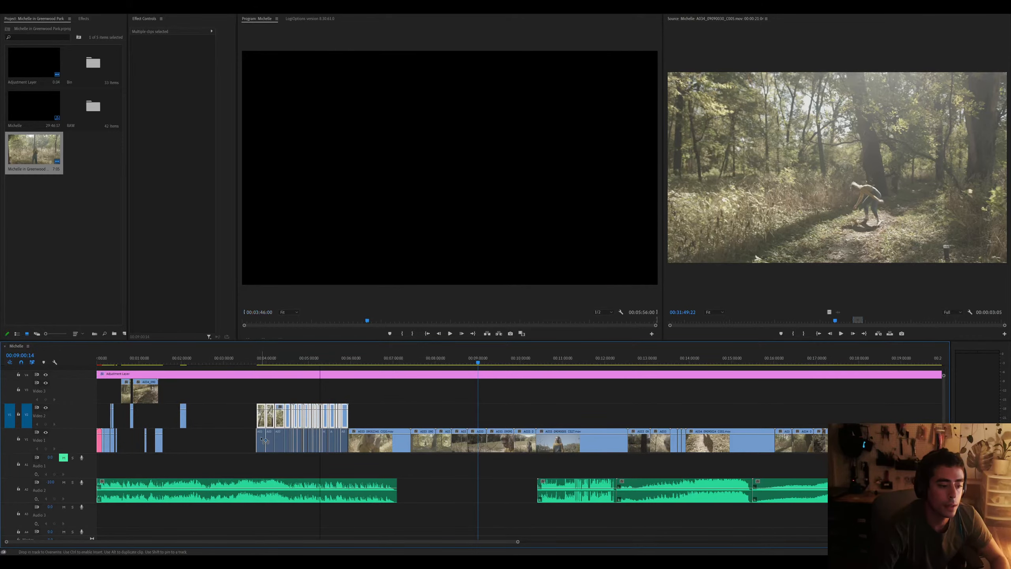
left_click(284, 371)
left_click(285, 363)
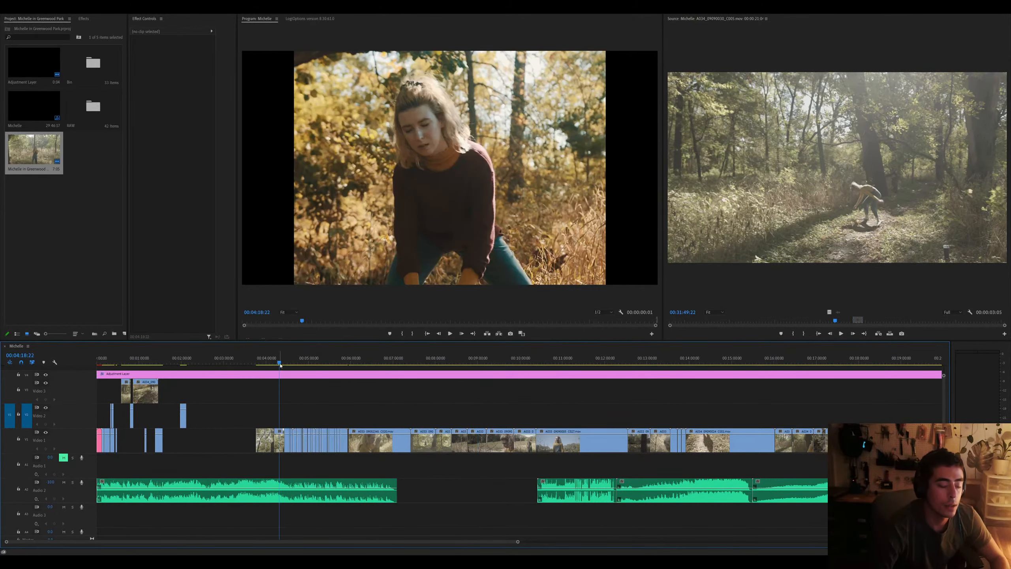
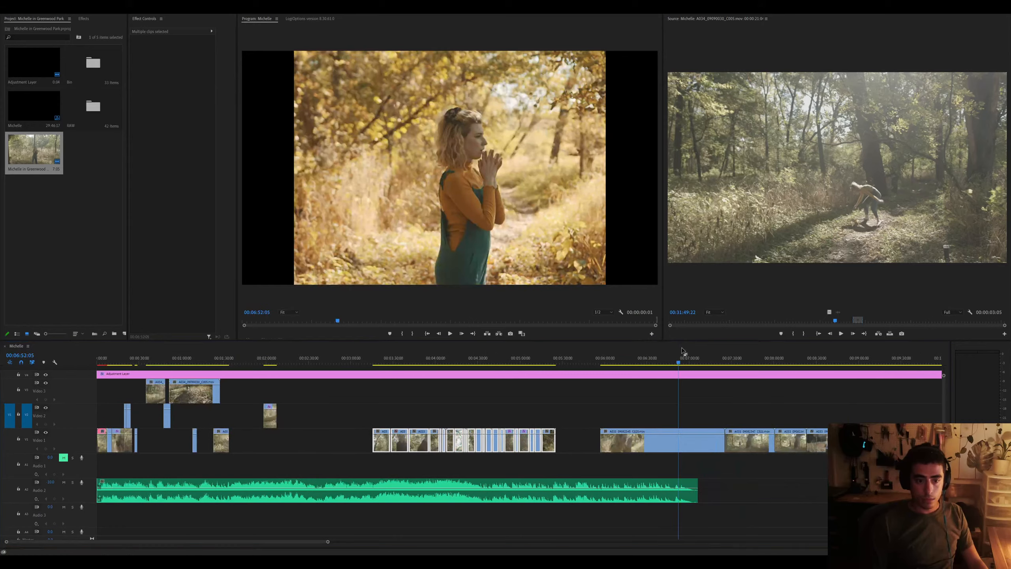
Review the side-profile clip of the dancer raising her hands around 00:06:45 and delete it from the lowest video track
left_click(698, 357)
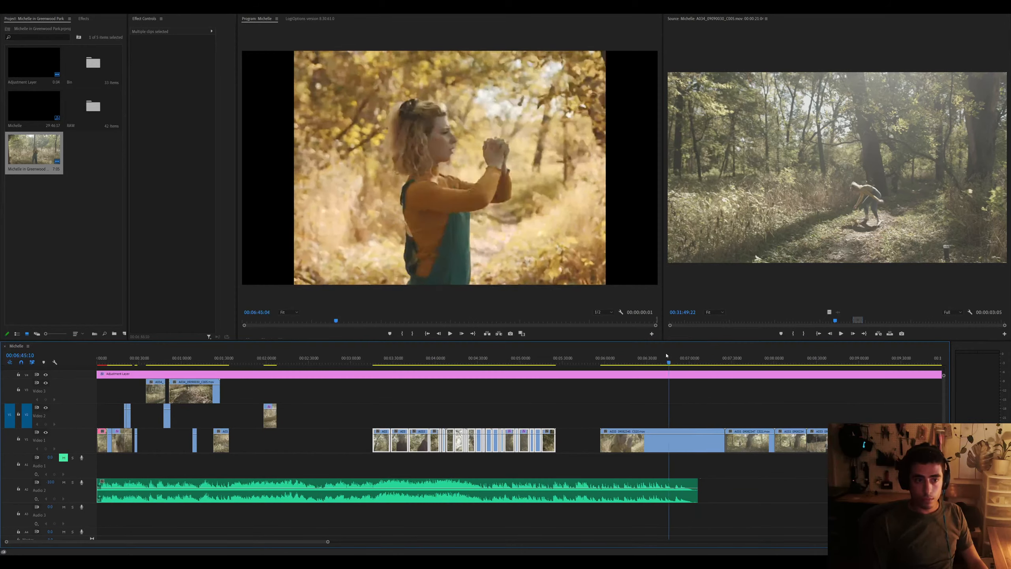
key("=")
key("=")
left_click(610, 436)
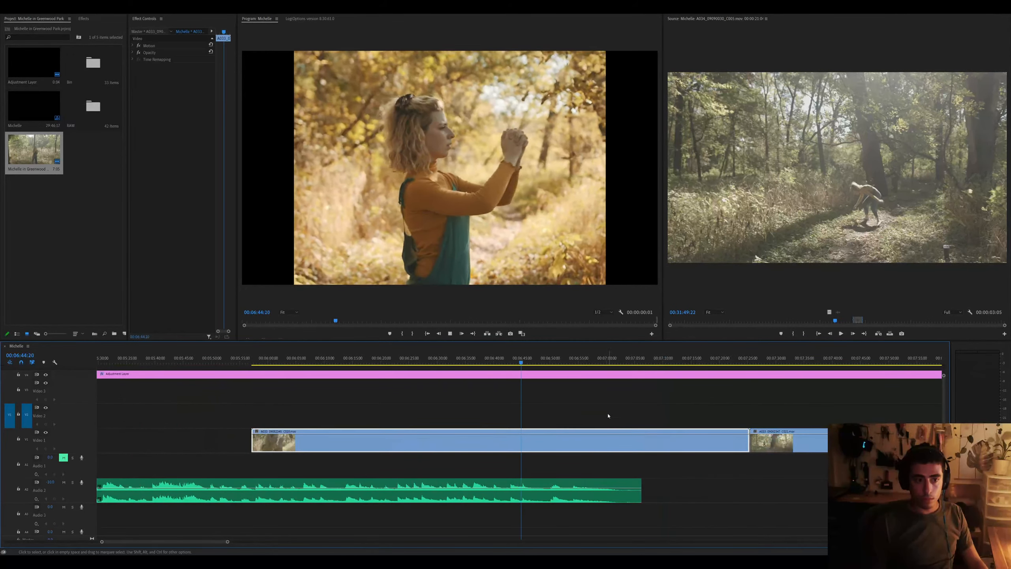
key("minus")
key("minus")
left_click_drag(609, 357, 686, 357)
key("Delete")
Play the wide oak tree clip from about 00:07:32 and cut it at 00:07:34:04
left_click(657, 358)
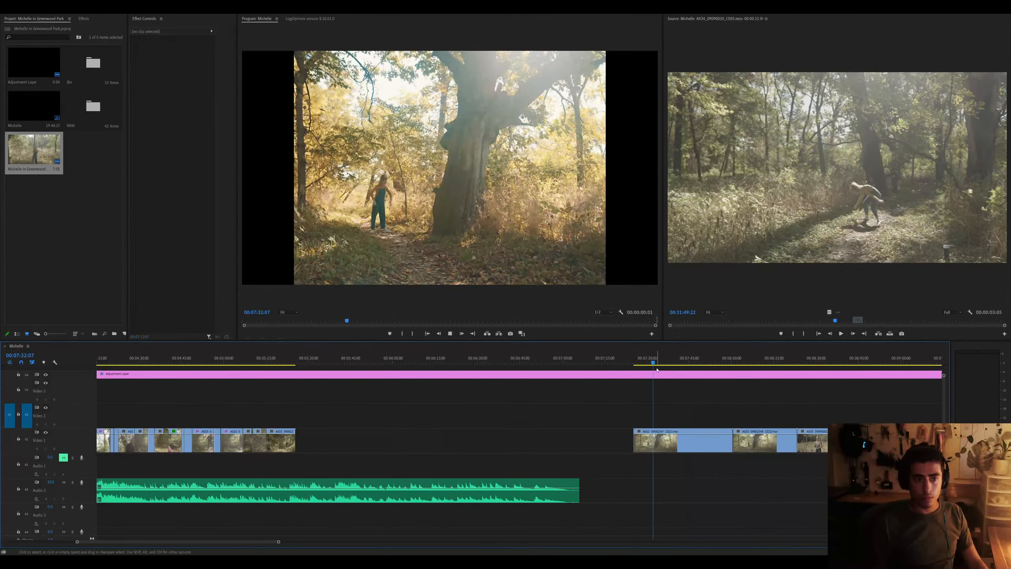
left_click(676, 446)
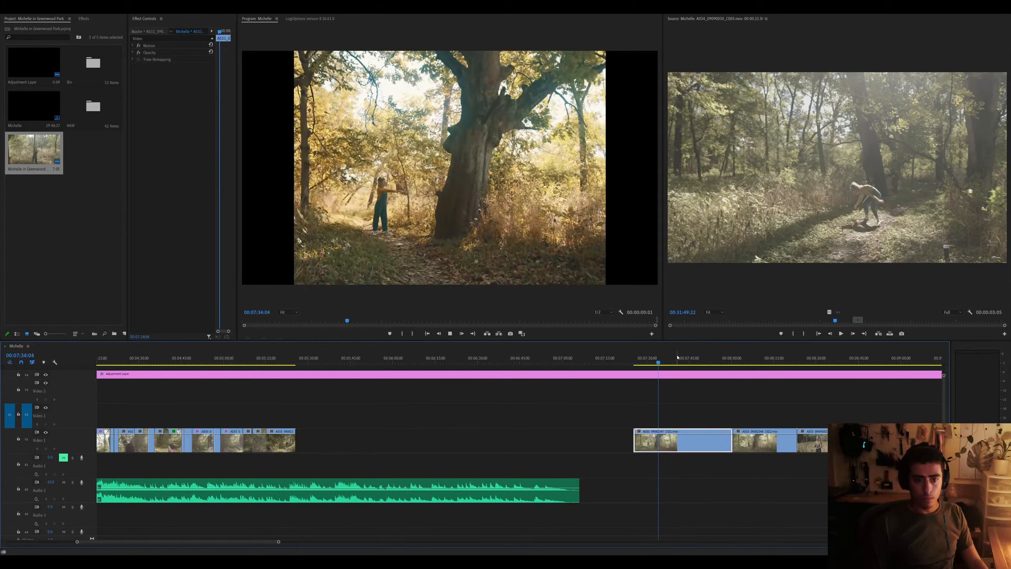
key("ctrl+k")
left_click(698, 357)
key("space")
Move the whole wide oak tree clip earlier to start at about 00:07:08, and scrub ahead to the next clip around 00:08:03
left_click(698, 431)
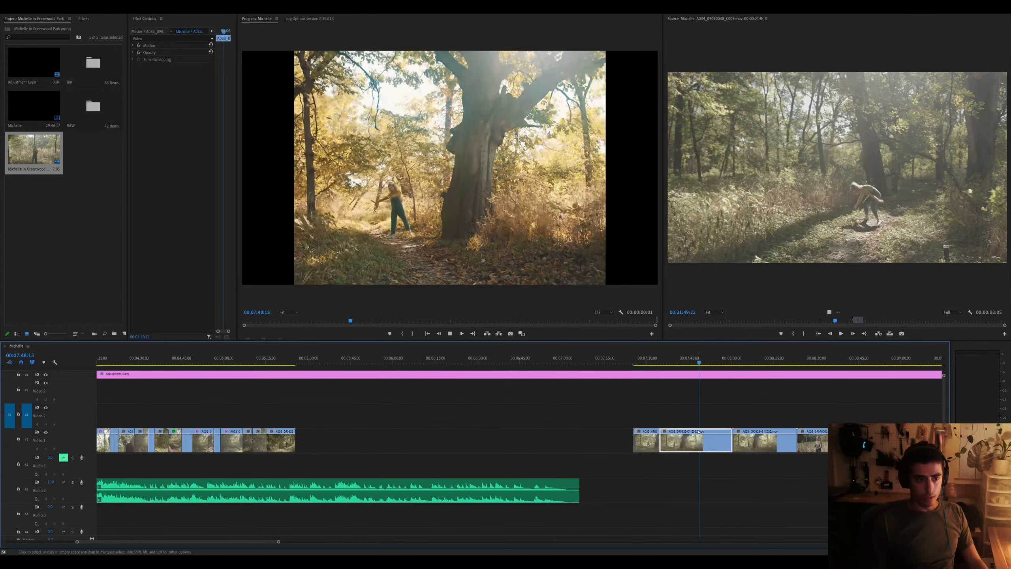
left_click_drag(696, 436, 648, 436)
left_click_drag(747, 357, 759, 357)
key("=")
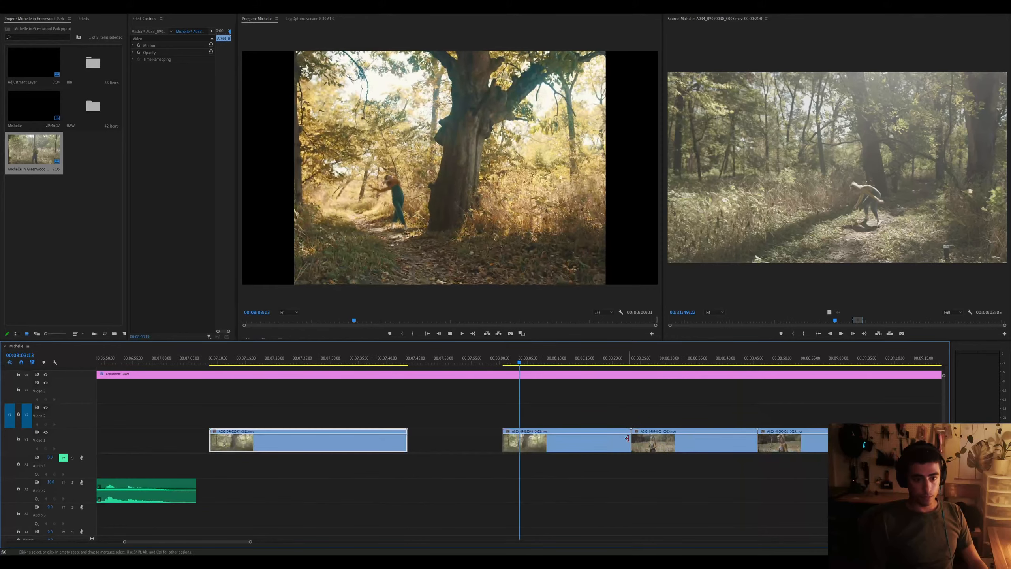
Trim the start of the second oak tree clip to about 00:08:05 and preview what remains
left_click(589, 445)
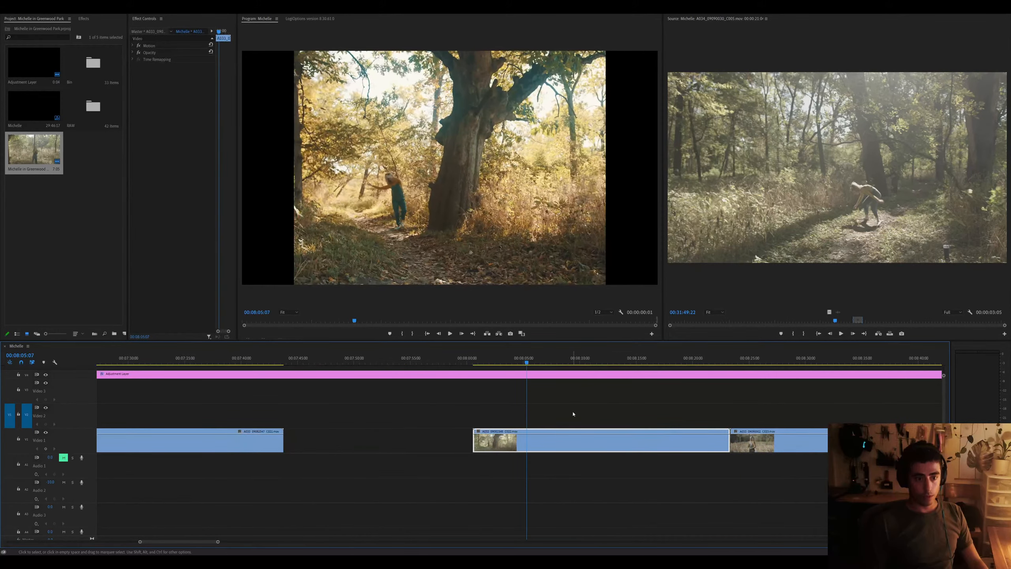
key("backslash")
key("minus")
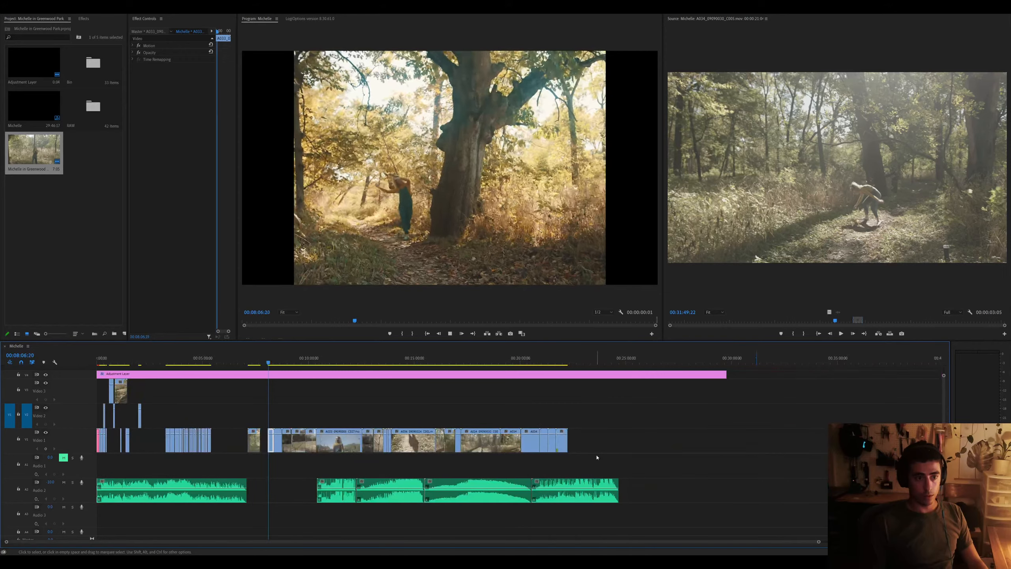
key("=")
key("=")
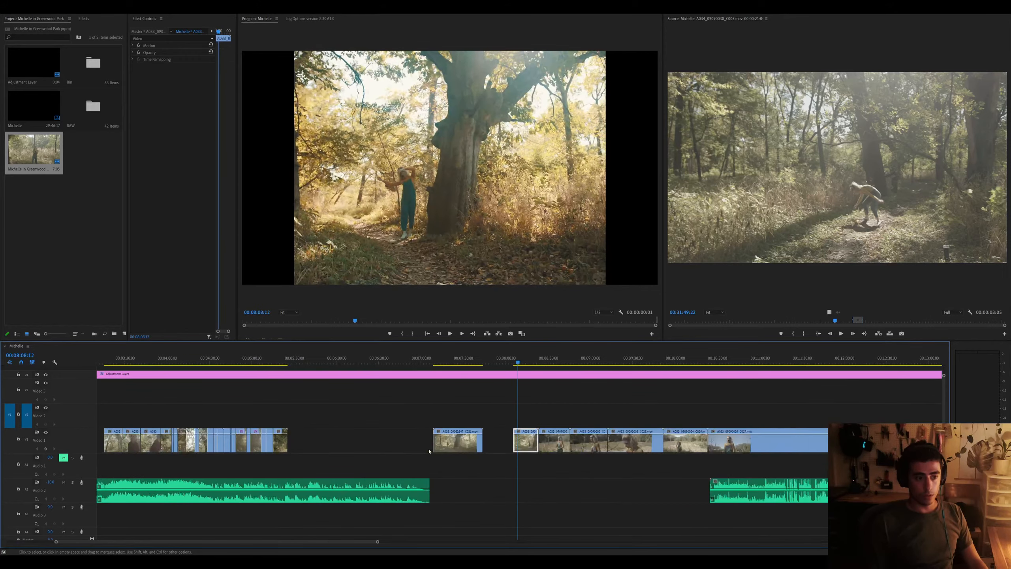
left_click(525, 363)
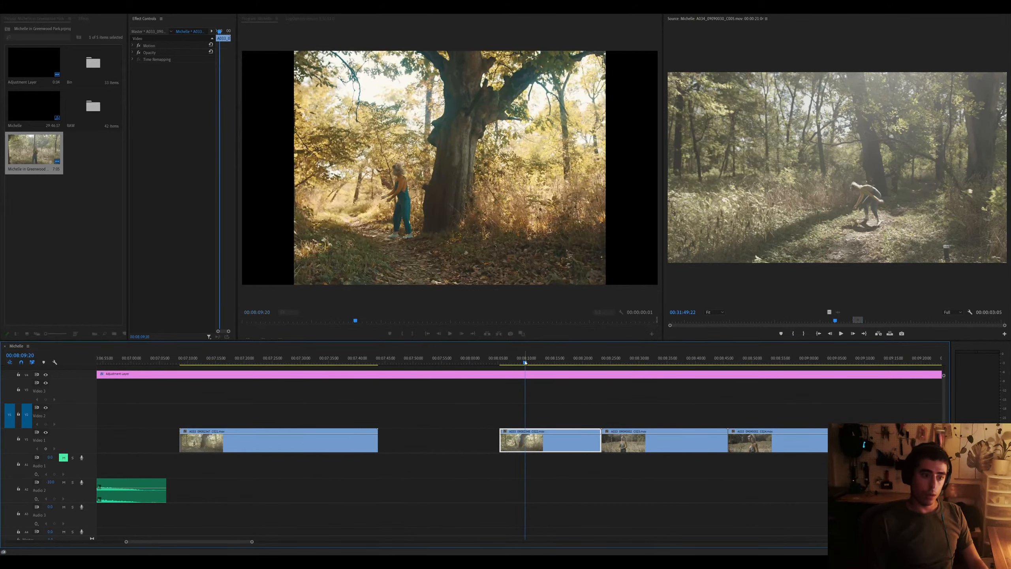
key("minus")
key("minus")
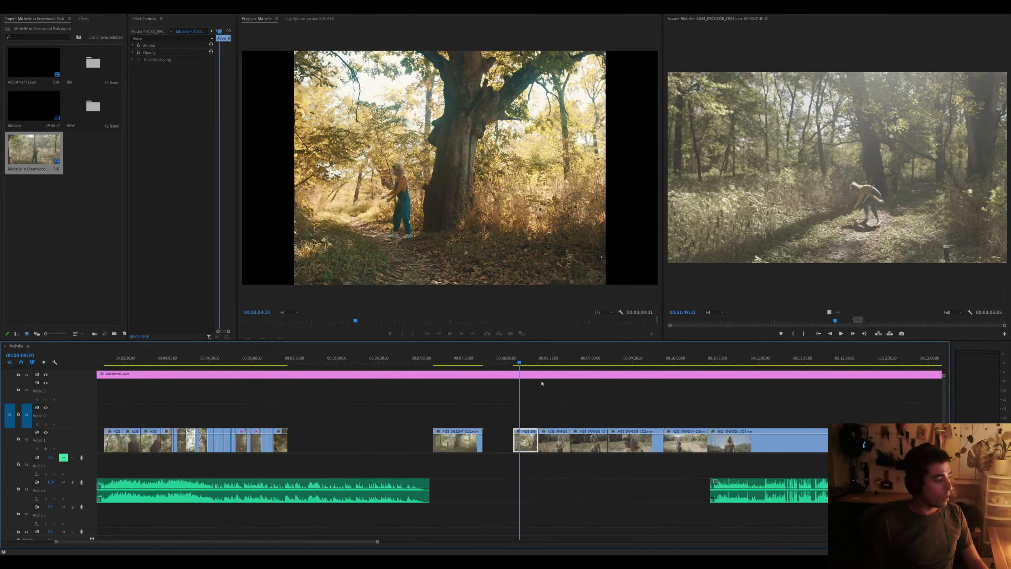
key("equal")
key("space")
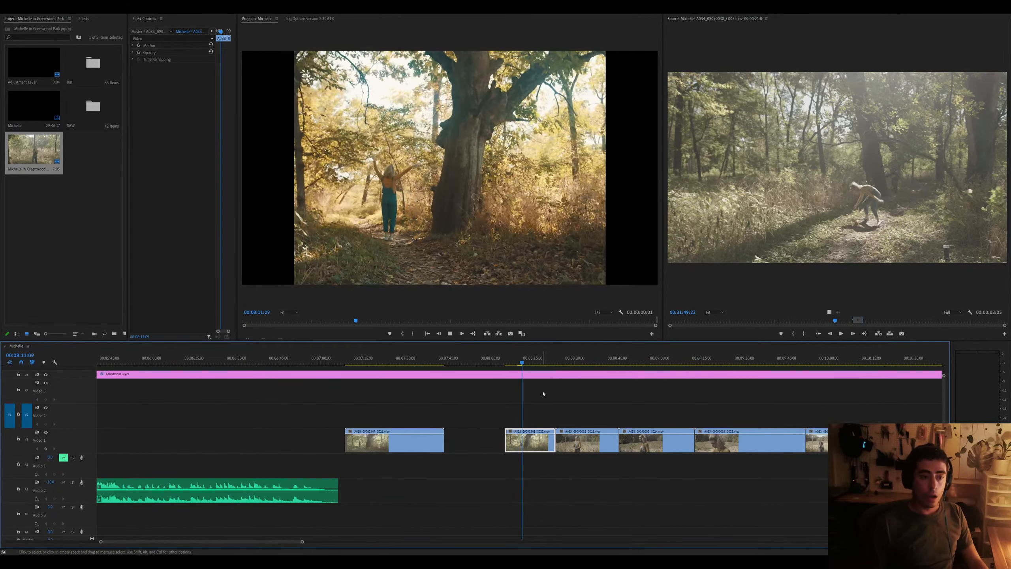
Scrub to the end of the trimmed second oak tree clip and move it back against the first oak tree clip
left_click(539, 359)
left_click_drag(539, 355, 551, 359)
left_click_drag(529, 440, 469, 440)
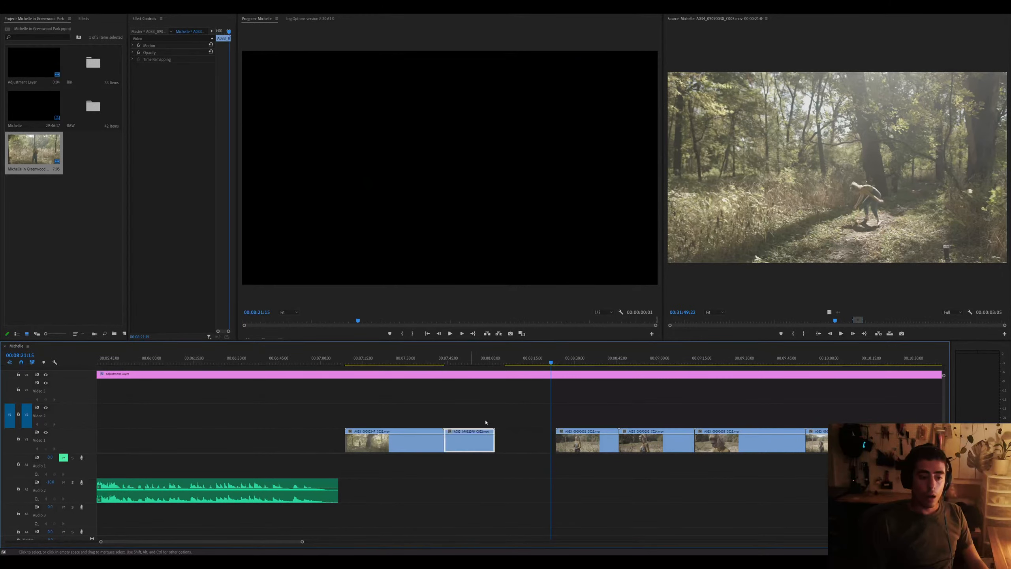
Review the first field clip of the dancer with a hand on her chest and trim its start to 00:08:29:01
left_click(583, 357)
key("=")
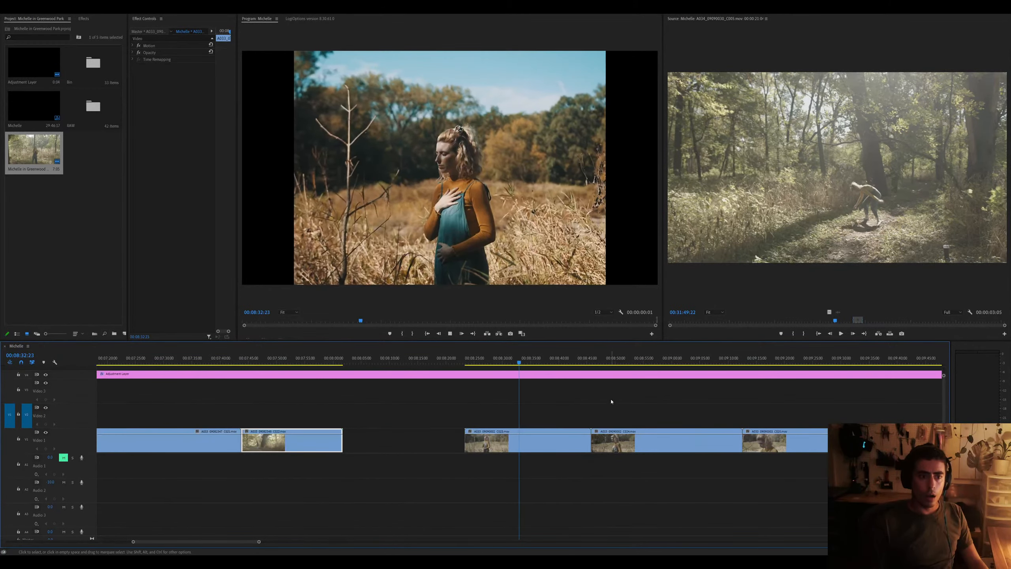
left_click(555, 446)
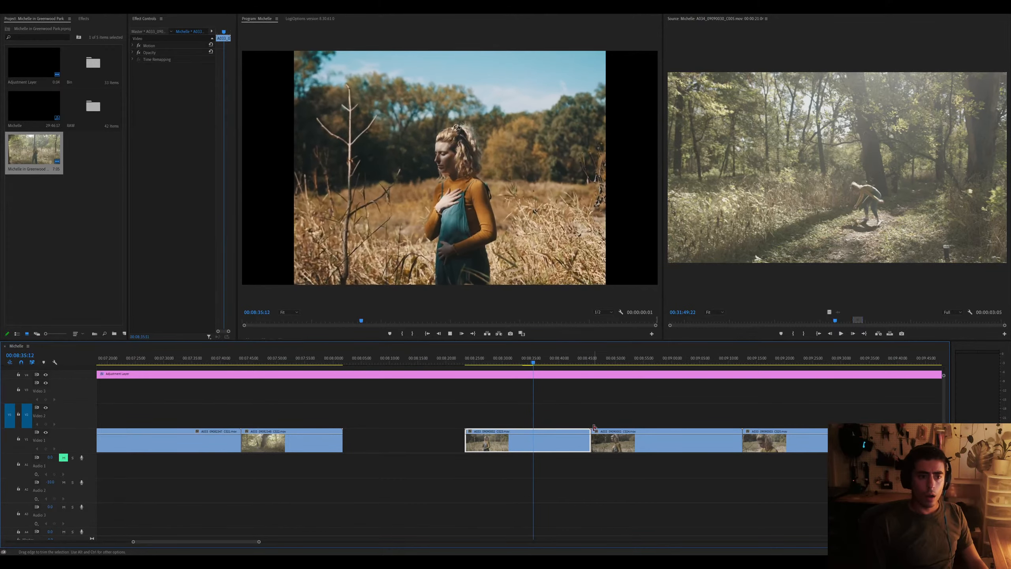
mouse_move(561, 358)
left_mouse_down()
mouse_move(676, 359)
mouse_move(556, 363)
left_mouse_up()
key("Up")
key("space")
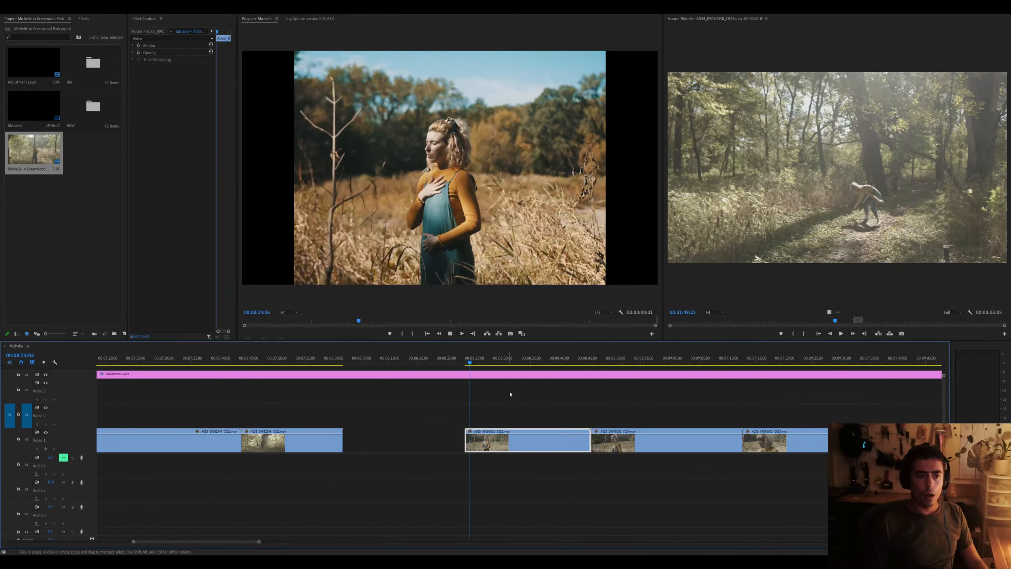
key("equal")
left_click(608, 362)
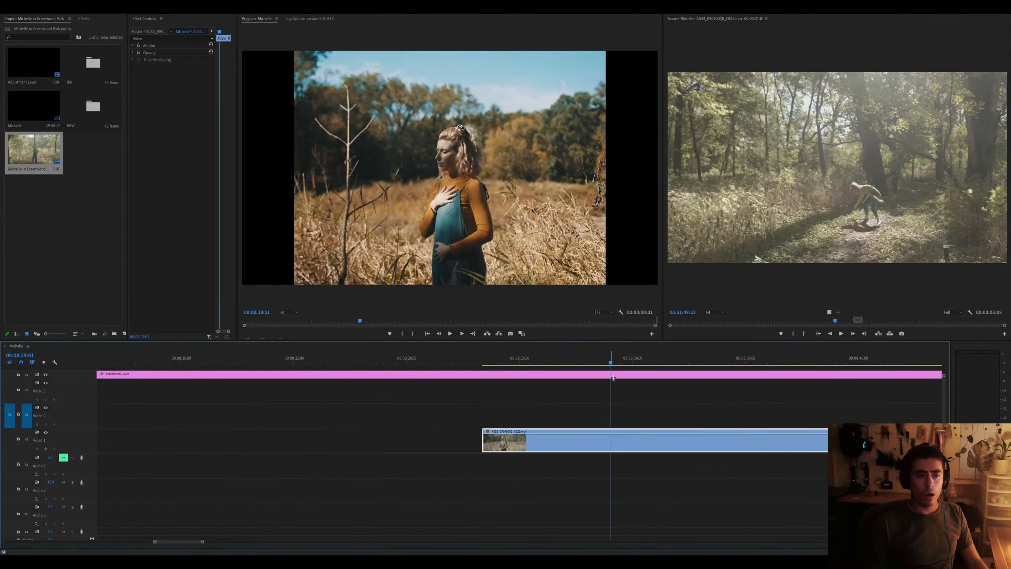
key("ctrl+alt+q")
left_click(636, 448)
Play the trimmed field clip and scrub through the clips after it to about 00:09:24:21 to check their footage
key("space")
scroll(652, 450, "down", 2)
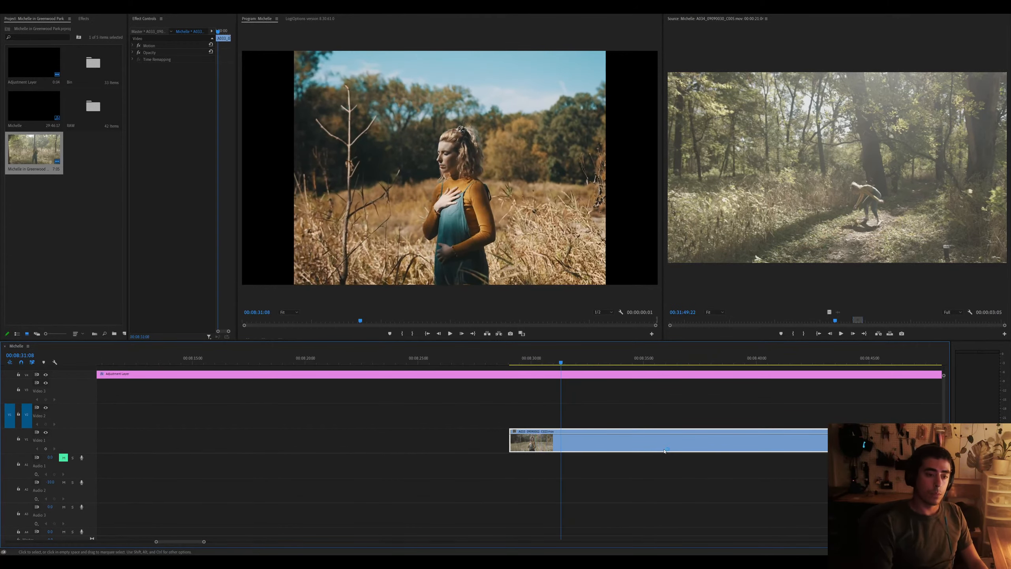
key("minus")
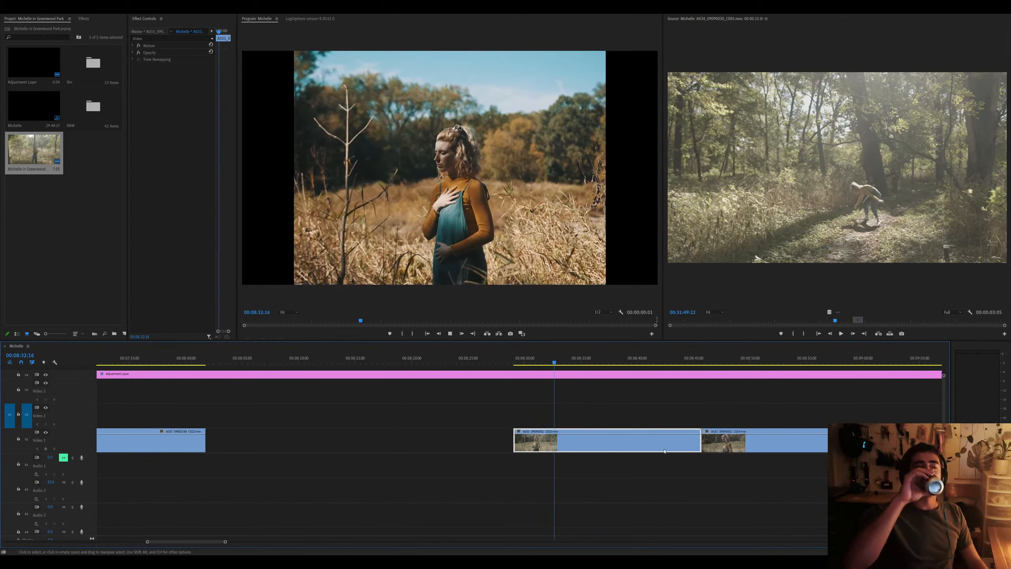
scroll(664, 451, "down", 1)
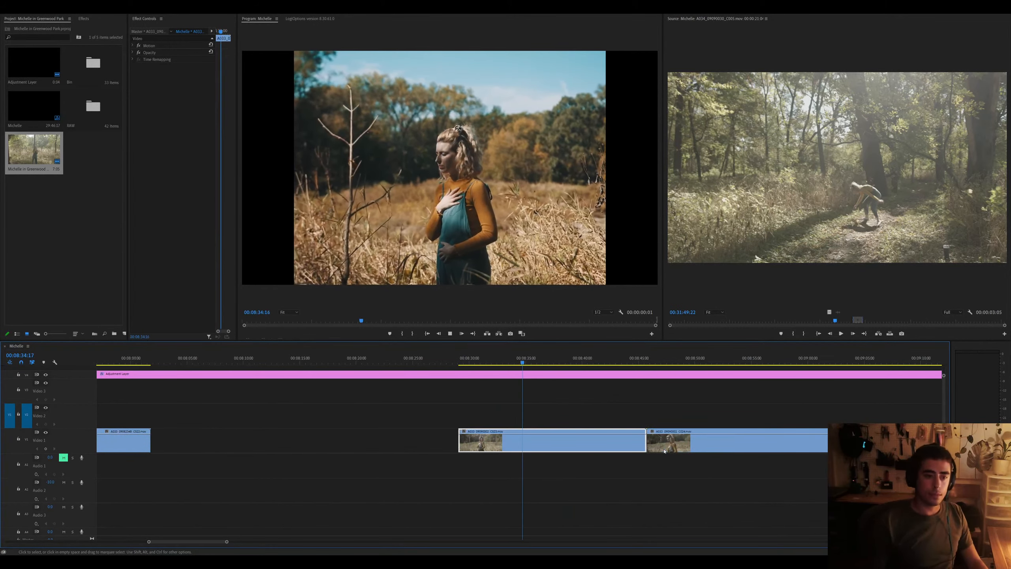
left_click(656, 361)
key("minus")
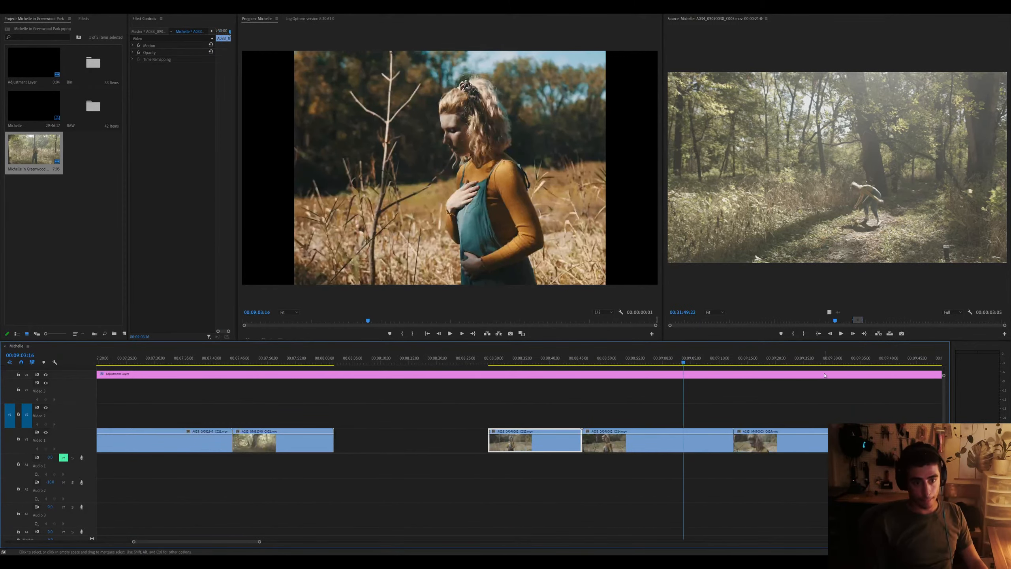
left_click_drag(694, 365, 727, 366)
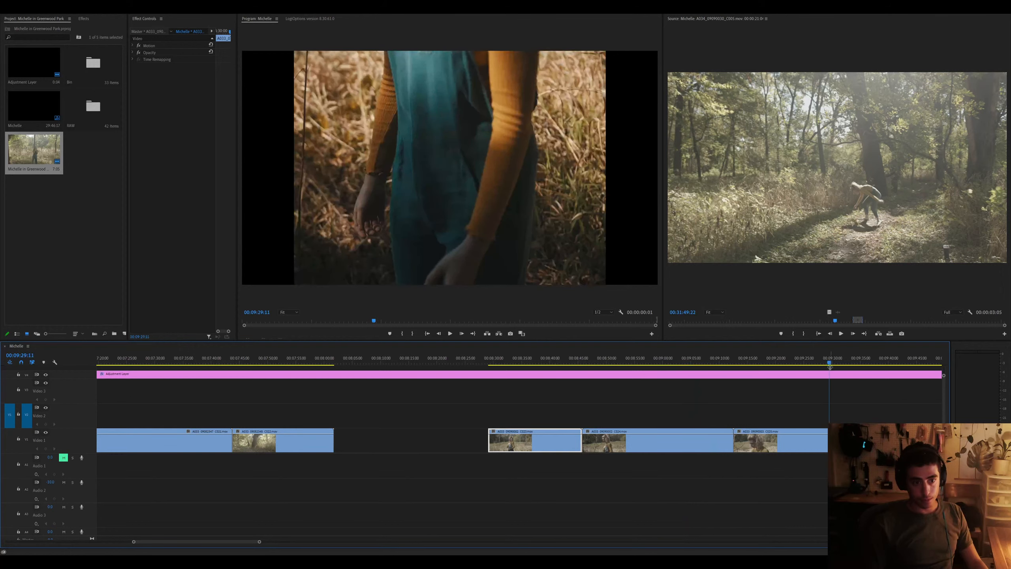
scroll(665, 438, "down", 5)
left_click(505, 362)
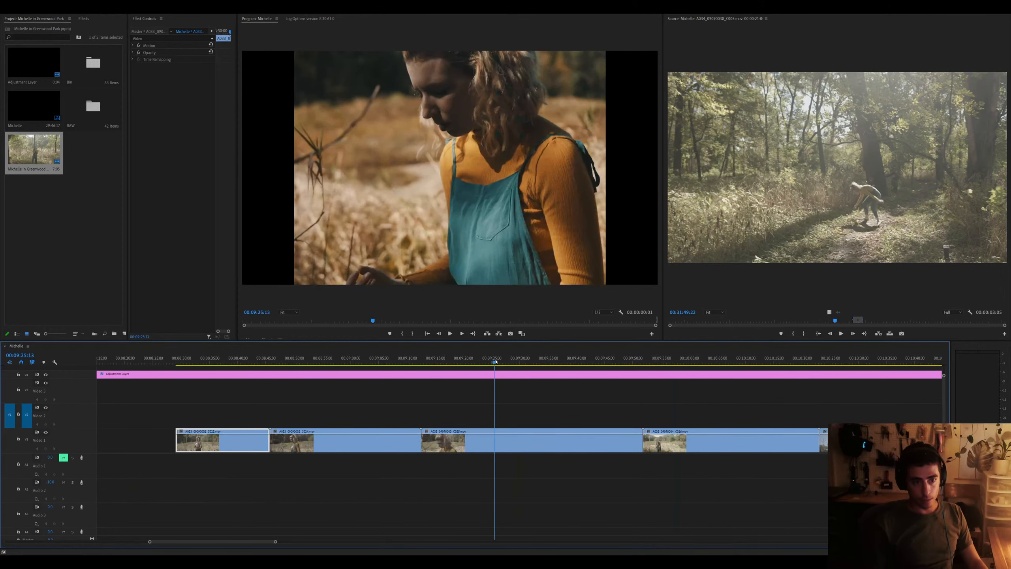
left_click_drag(496, 361, 486, 361)
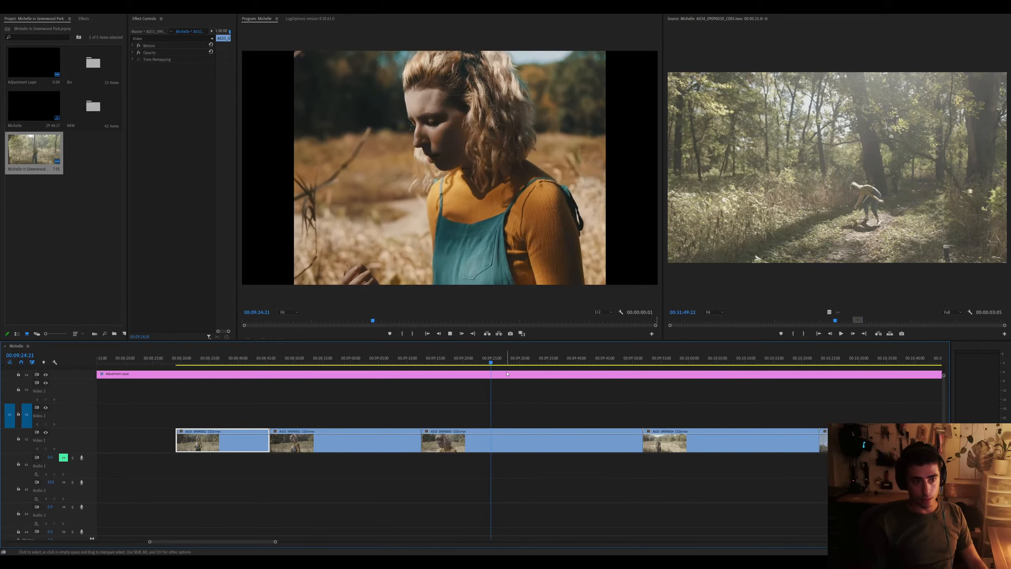
Check the rest of the close-up field clip starting at about 00:09:12 and delete the clip
left_click(522, 441)
key("=")
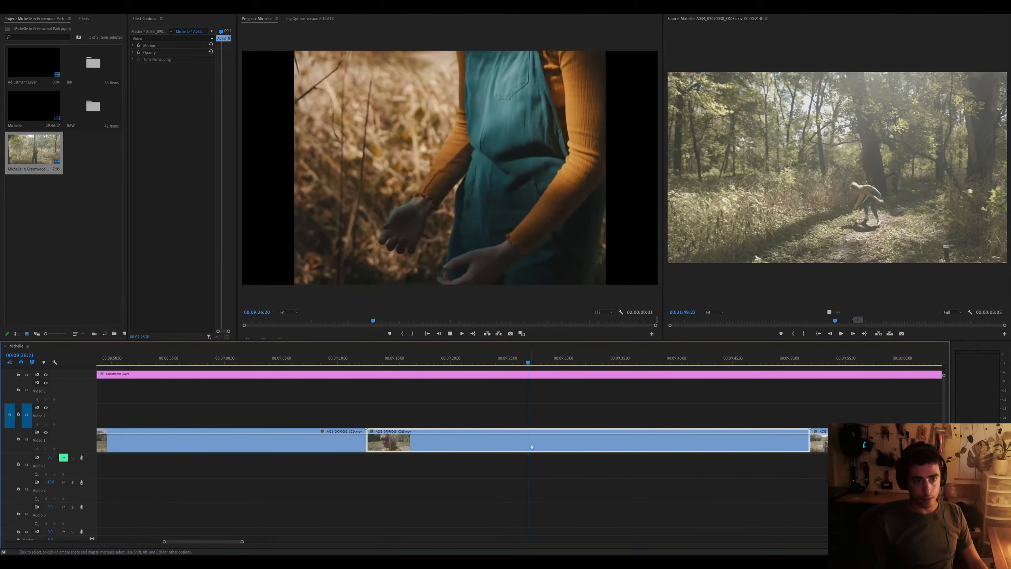
left_click_drag(549, 358, 842, 366)
key("minus")
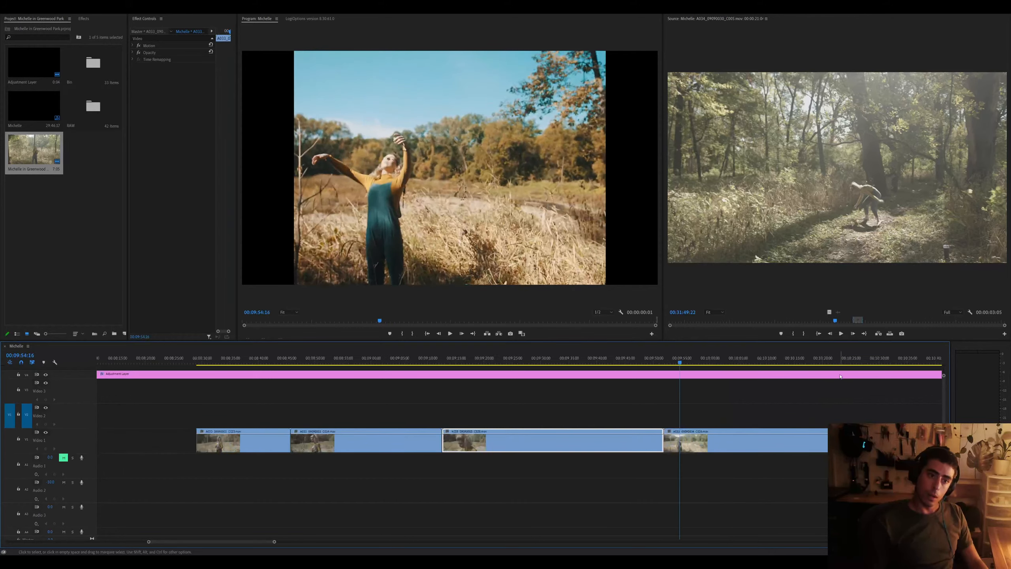
key("Delete")
Trim the start of the wide field clip with raised arms to about 00:10:05, where the dancer is bent over
key("minus")
left_click_drag(608, 361, 629, 359)
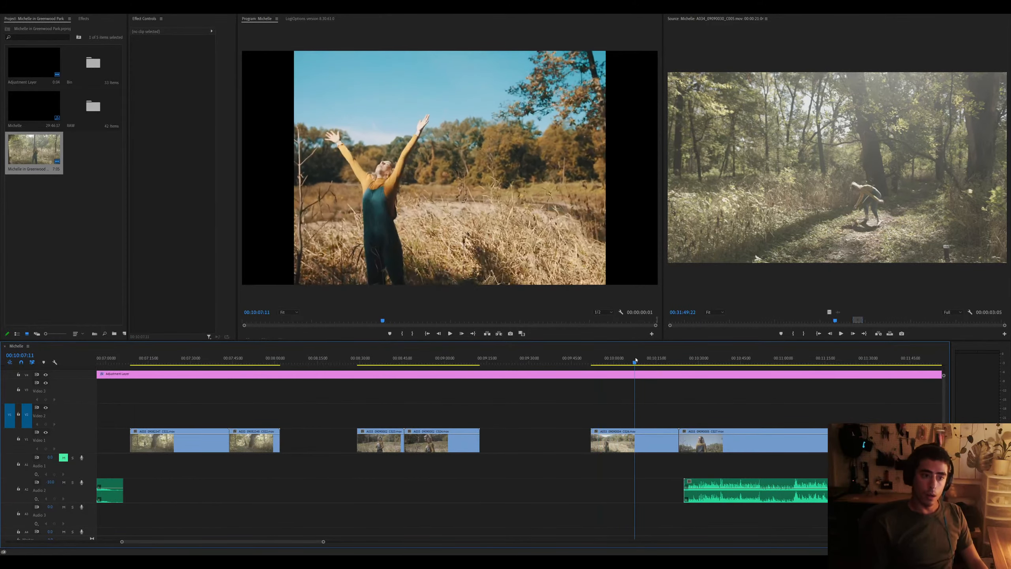
left_click(634, 445)
key("shift+q")
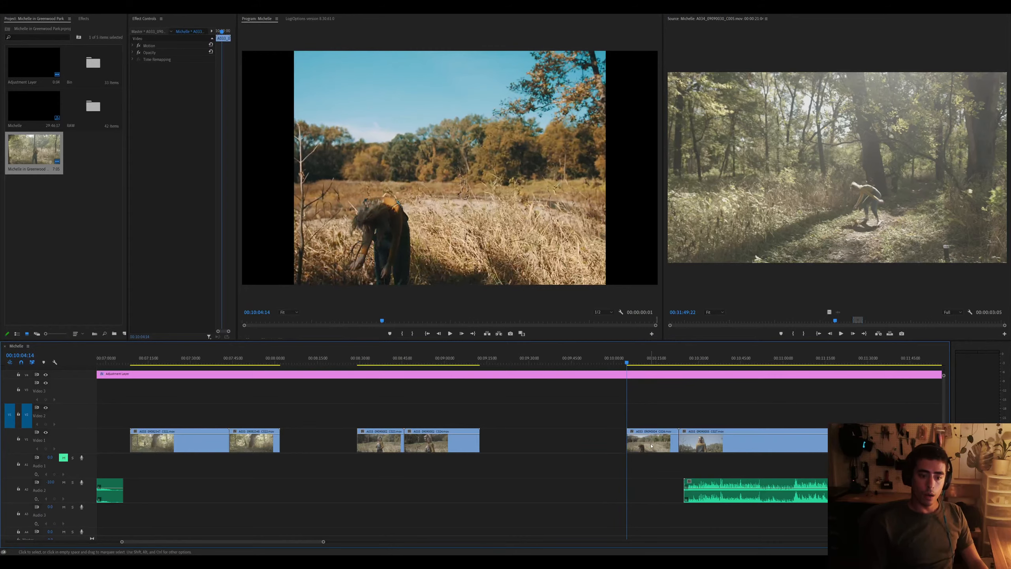
key("space")
key("equal")
key("equal")
key("equal")
key("equal")
key("shift+q")
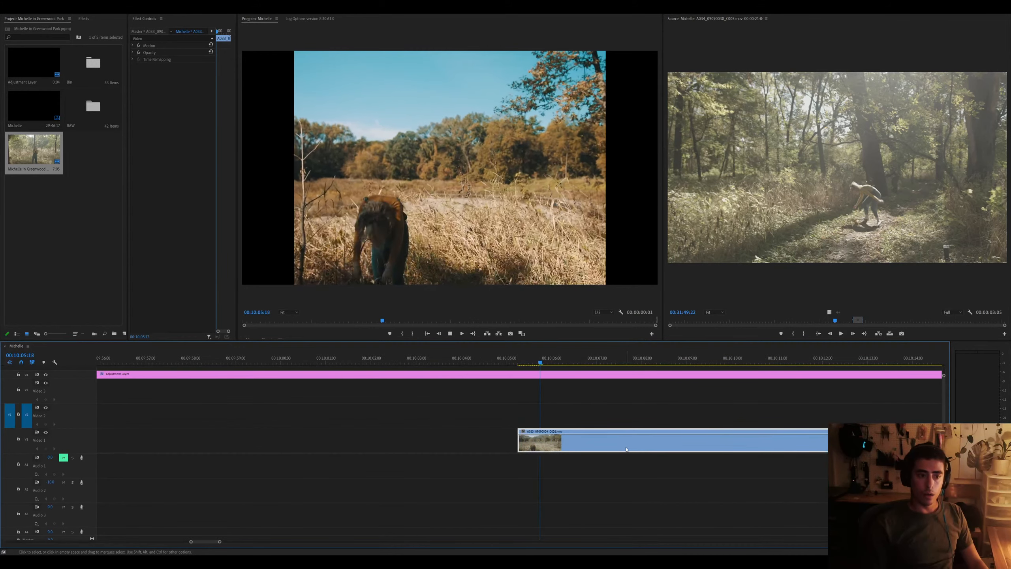
Cut the raised-arms field clip at about 00:10:14 and delete the portion after the cut
key("minus")
key("minus")
key("space")
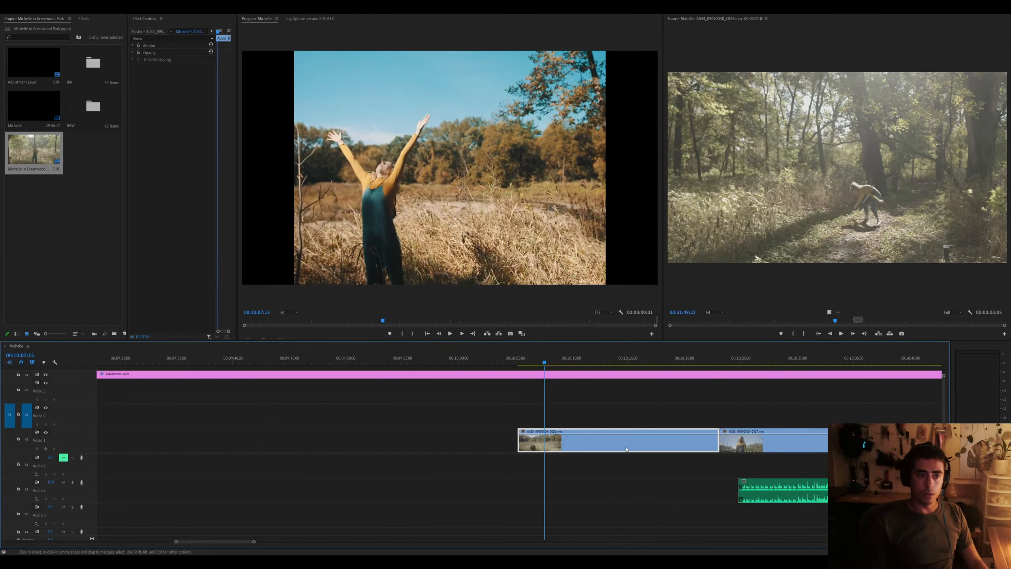
key("minus")
left_click_drag(548, 361, 627, 358)
key("ctrl+k")
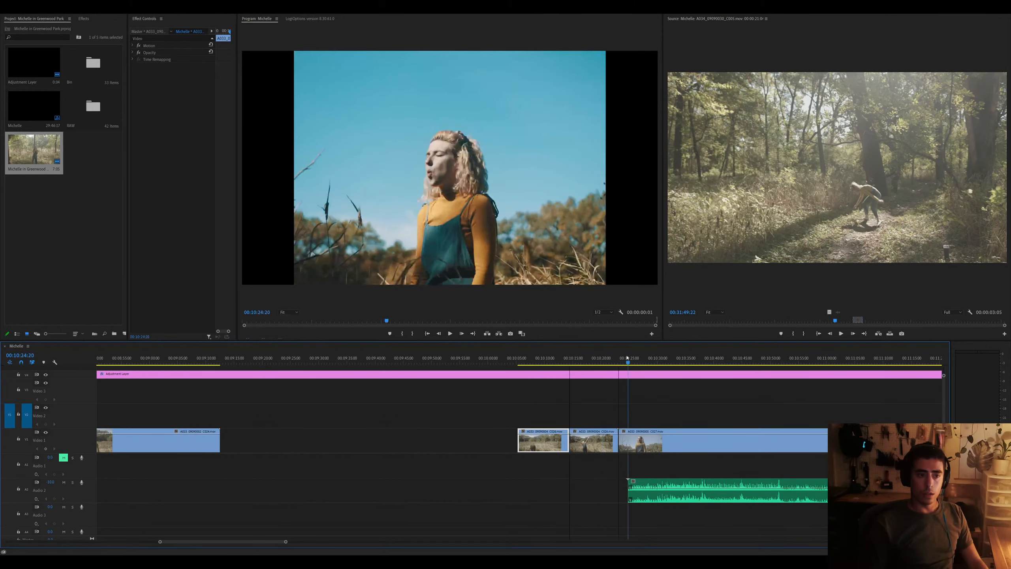
left_click(601, 452)
key("Delete")
Delete the audio clip that starts at about 00:10:24 beneath the next field clip
key("minus")
key("minus")
key("space")
key("equal")
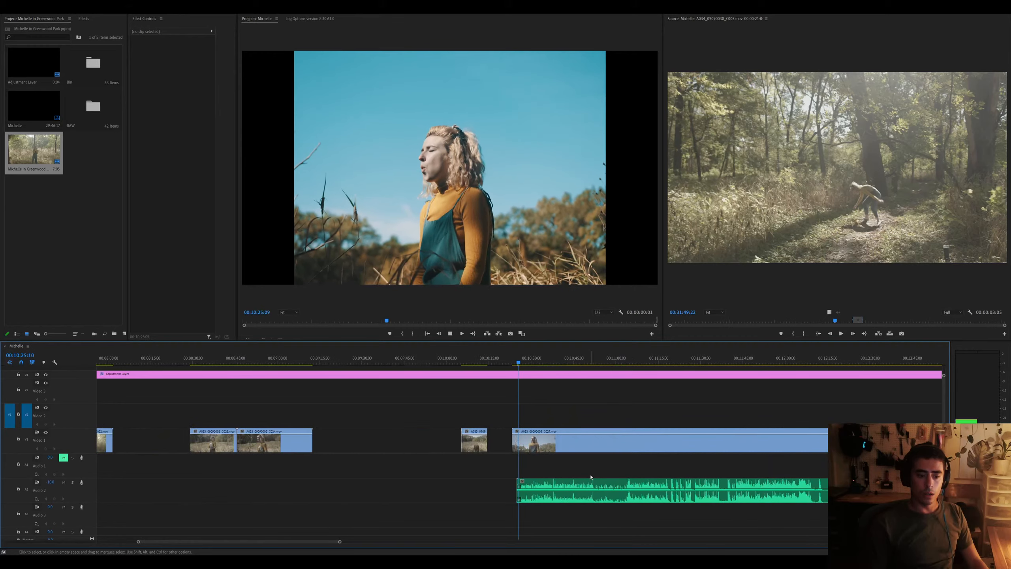
left_click(591, 486)
key("Delete")
Scrub through the low-angle field clip against the blue sky to about 00:11:10:06 and select it for review
left_click_drag(570, 360, 641, 367)
key("space")
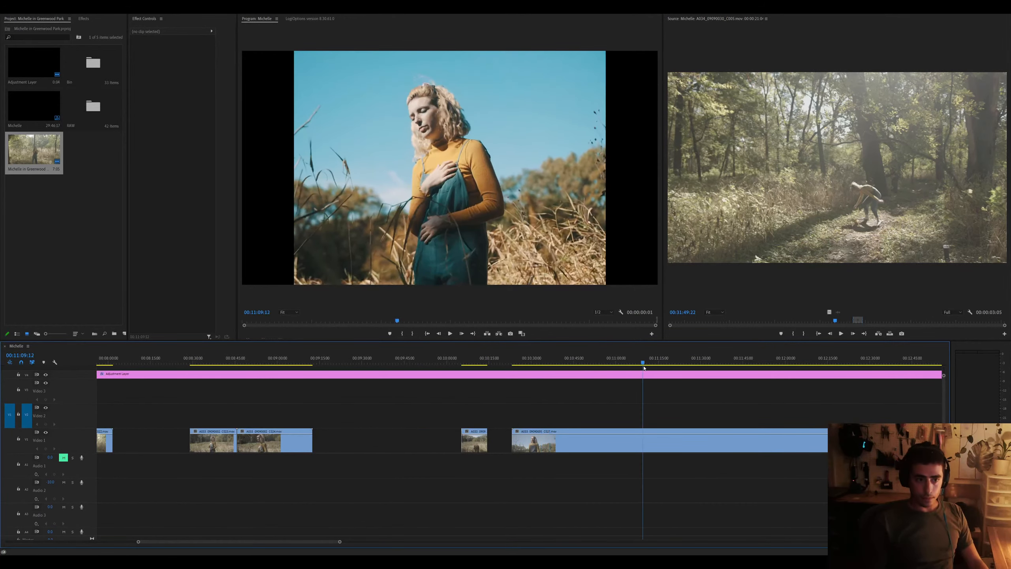
key("equal")
left_click(584, 448)
key("minus")
key("space")
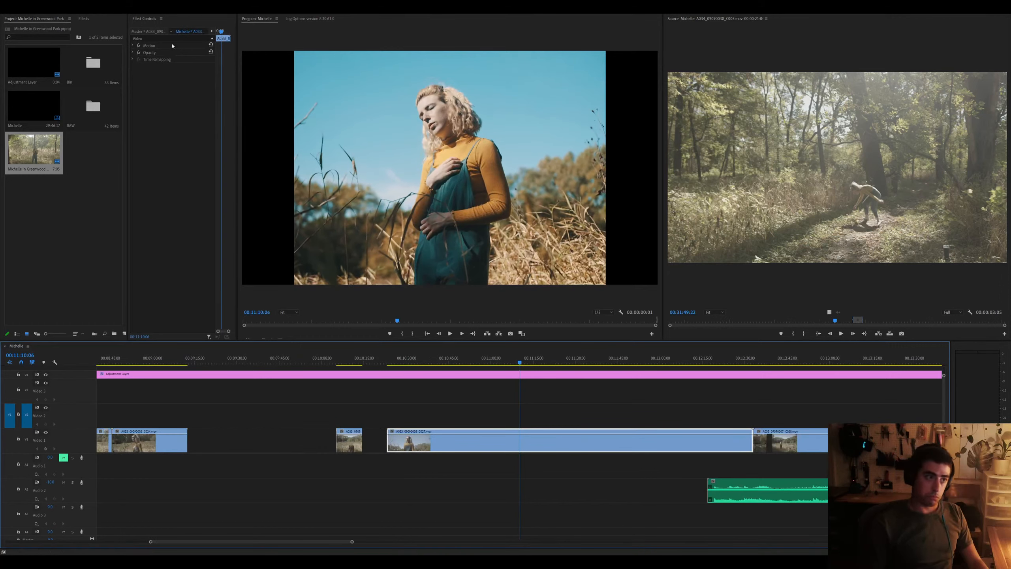
Bring up the effects list, shrink the program monitor to enlarge the source preview, and narrow the effects area
left_click(84, 18)
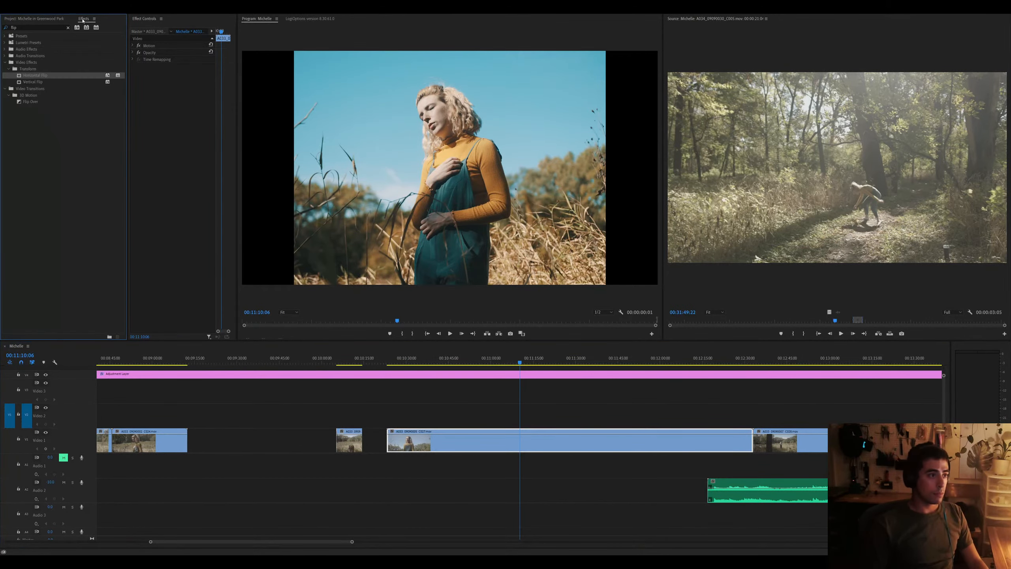
left_click(47, 26)
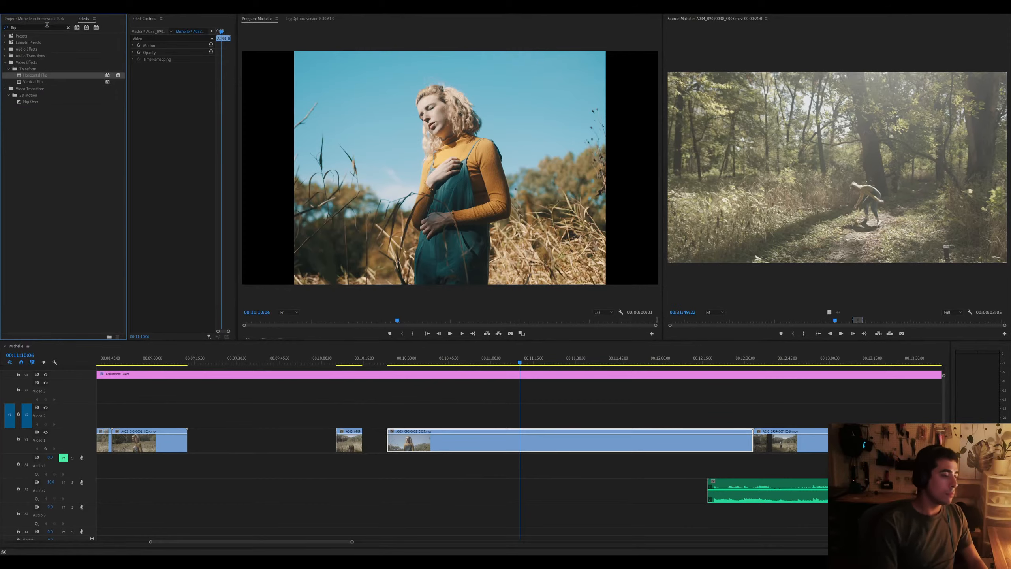
key("shift+0")
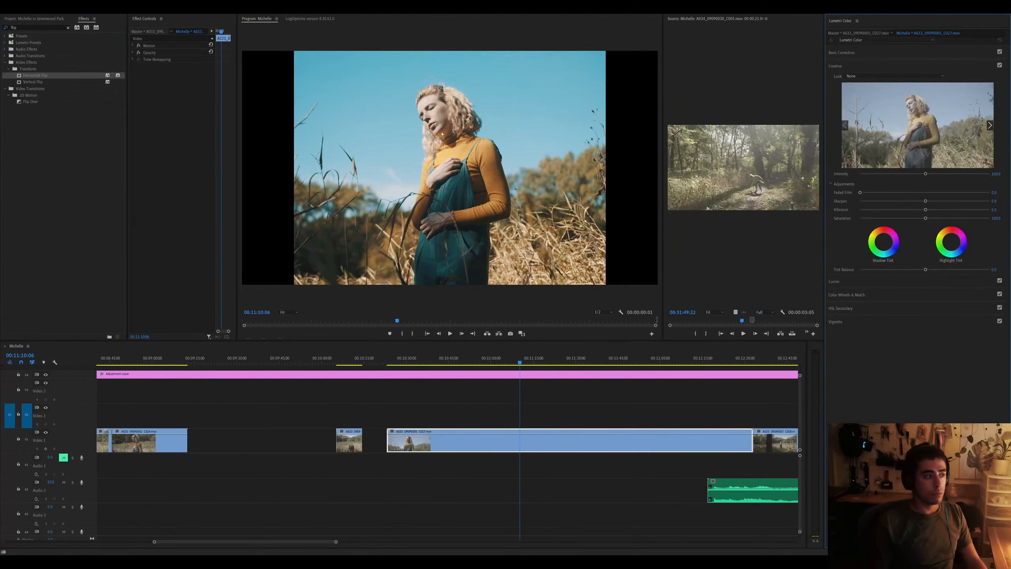
key("shift+0")
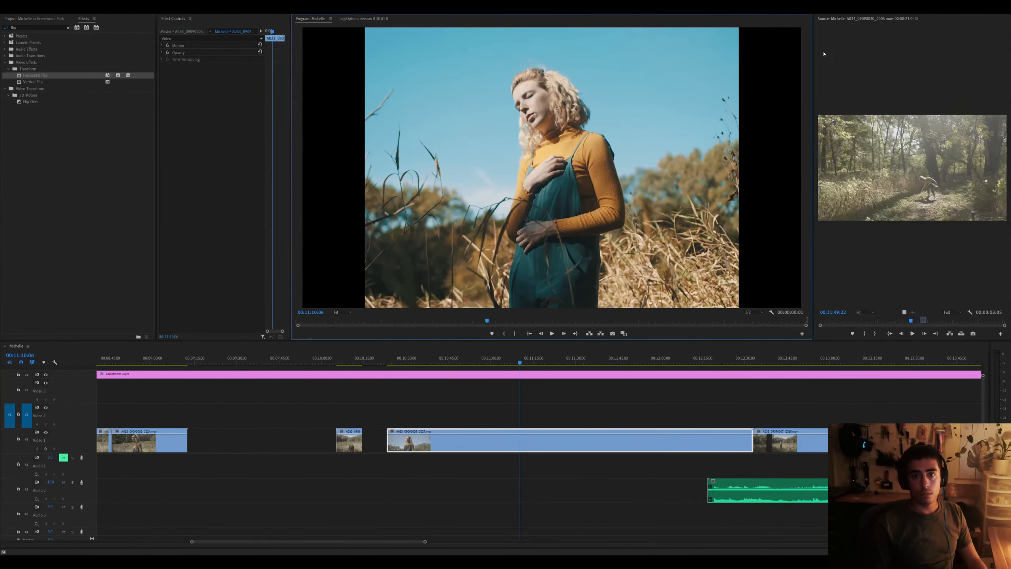
left_click(814, 47)
left_click_drag(814, 46, 770, 46)
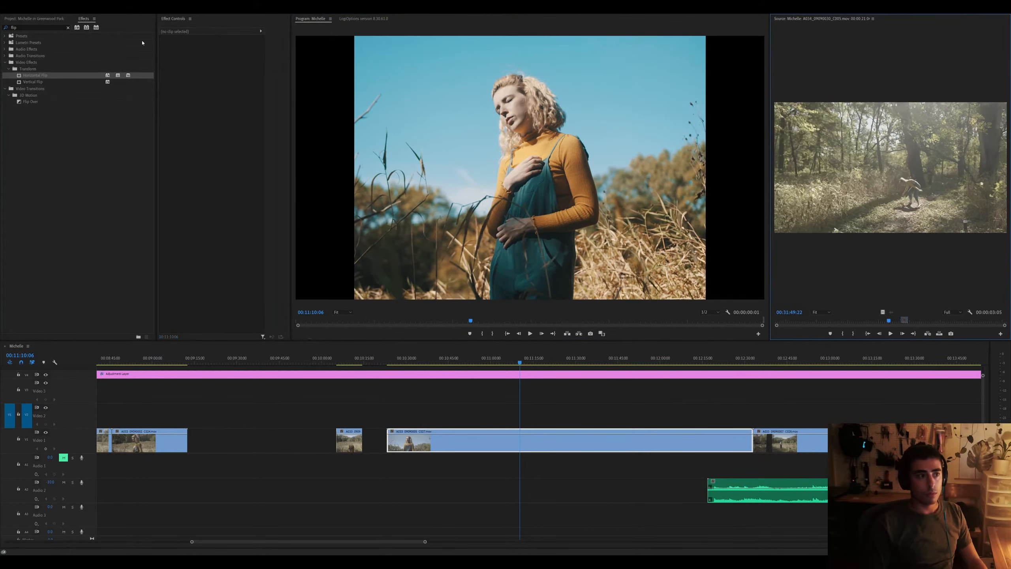
left_click_drag(152, 62, 132, 55)
Find the Lumetri Color effect, apply it to the low-angle blue-sky field clip and expand its Basic Correction settings
left_click(24, 26)
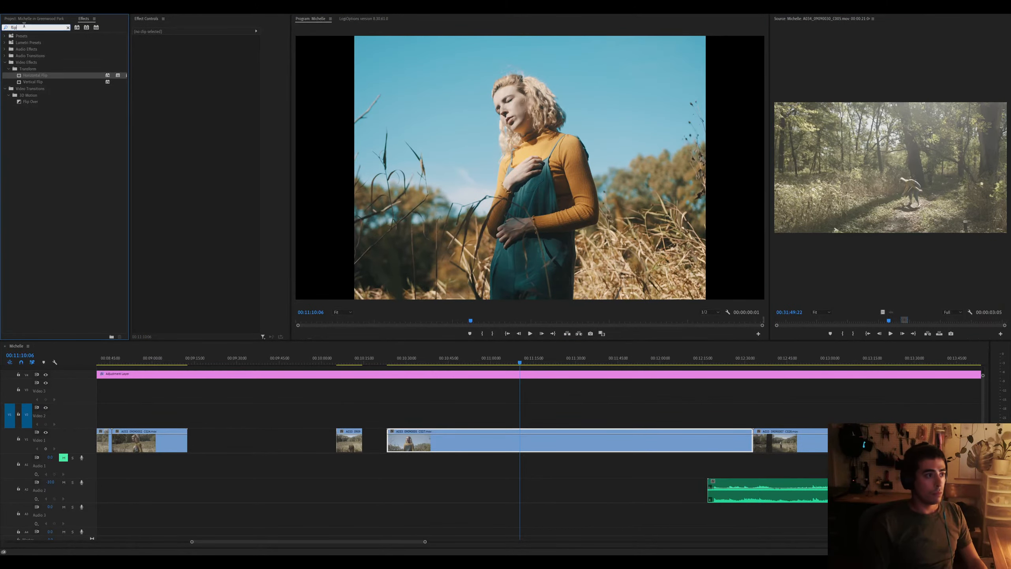
type("lumetri color")
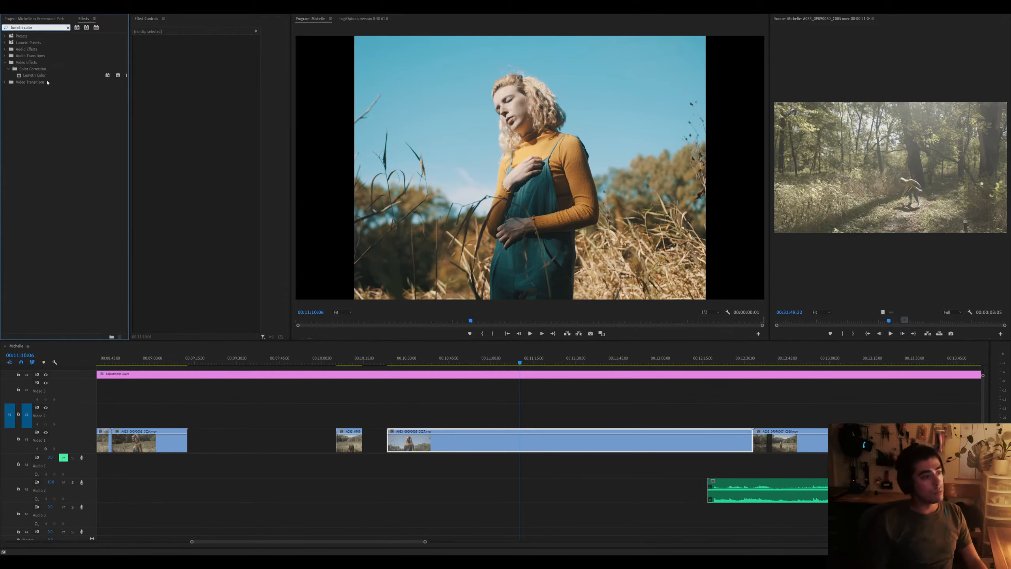
left_click_drag(35, 75, 469, 437)
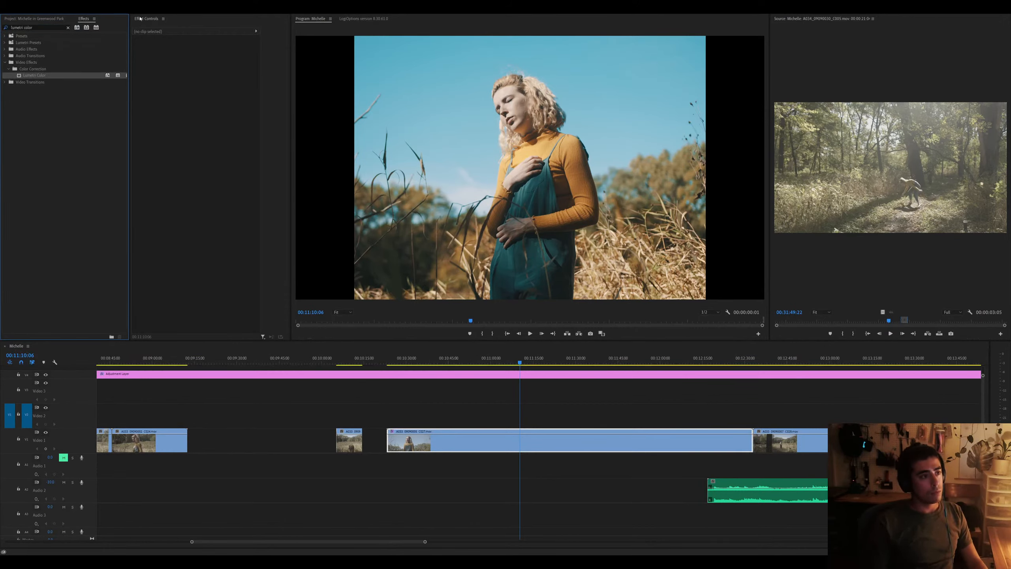
left_click(408, 432)
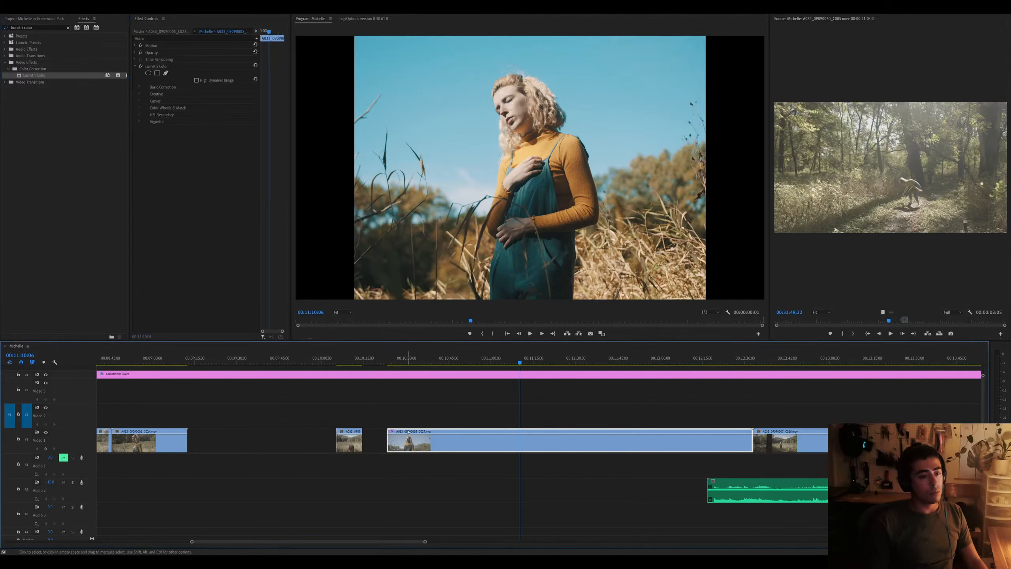
left_click(139, 87)
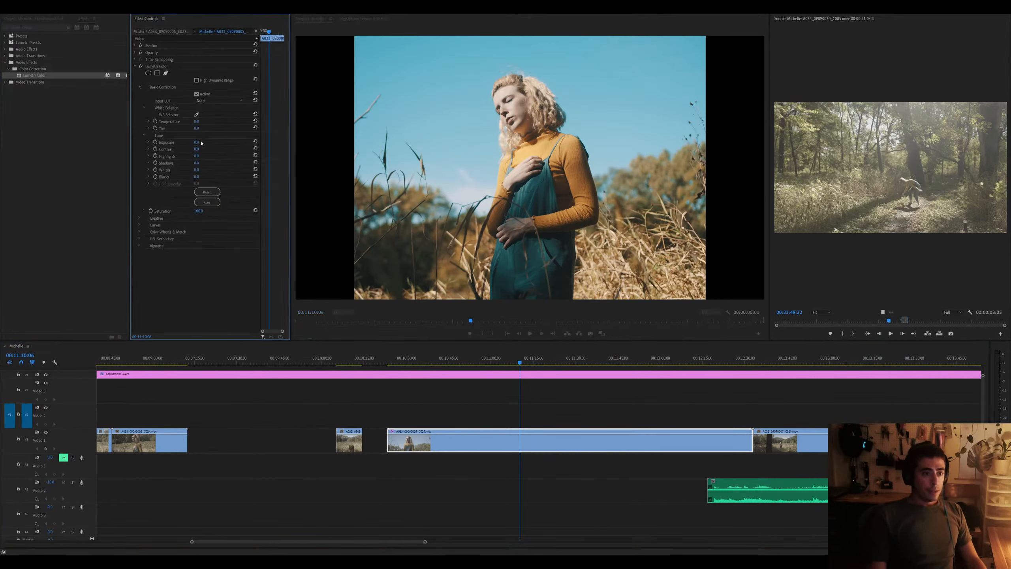
Try darkening the blue-sky clip with lower Lumetri exposure and highlights, and undo the adjustments
left_click_drag(204, 142, 197, 161)
key("ctrl+z")
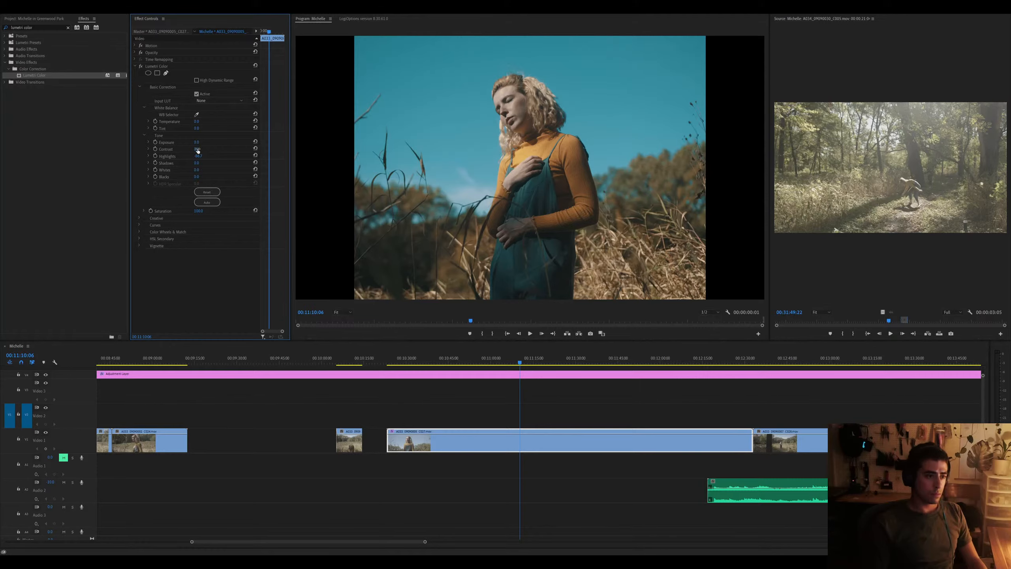
mouse_move(197, 143)
left_mouse_down()
mouse_move(223, 155)
mouse_move(199, 156)
left_mouse_up()
key("ctrl+z")
left_click(255, 156)
left_click_drag(197, 142, 190, 142)
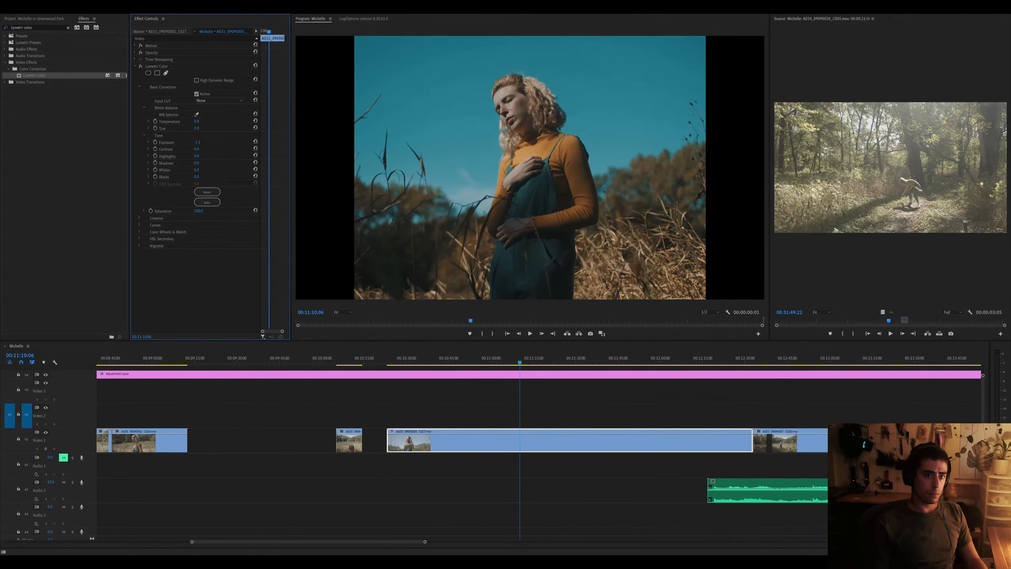
key("ctrl+z")
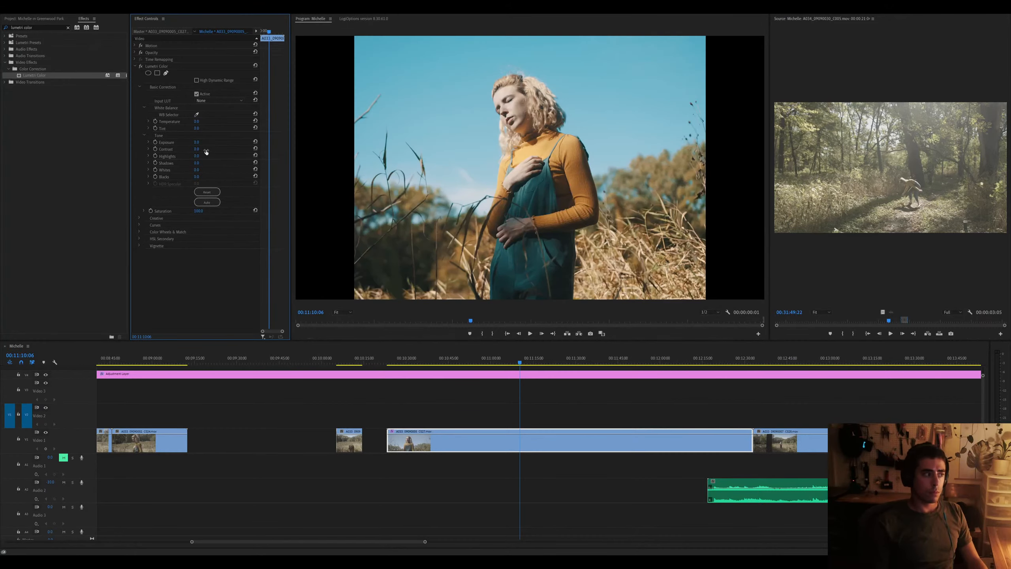
Set the blue-sky clip's Lumetri highlights to -100 and exposure to 0.4, and slightly warm its temperature
left_click_drag(196, 155, 205, 157)
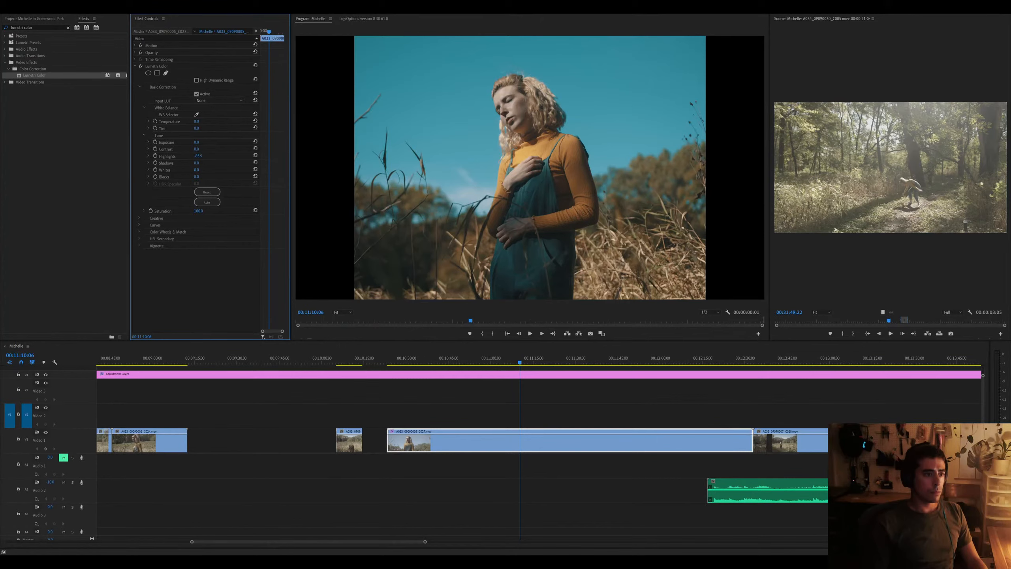
left_click_drag(197, 156, 190, 155)
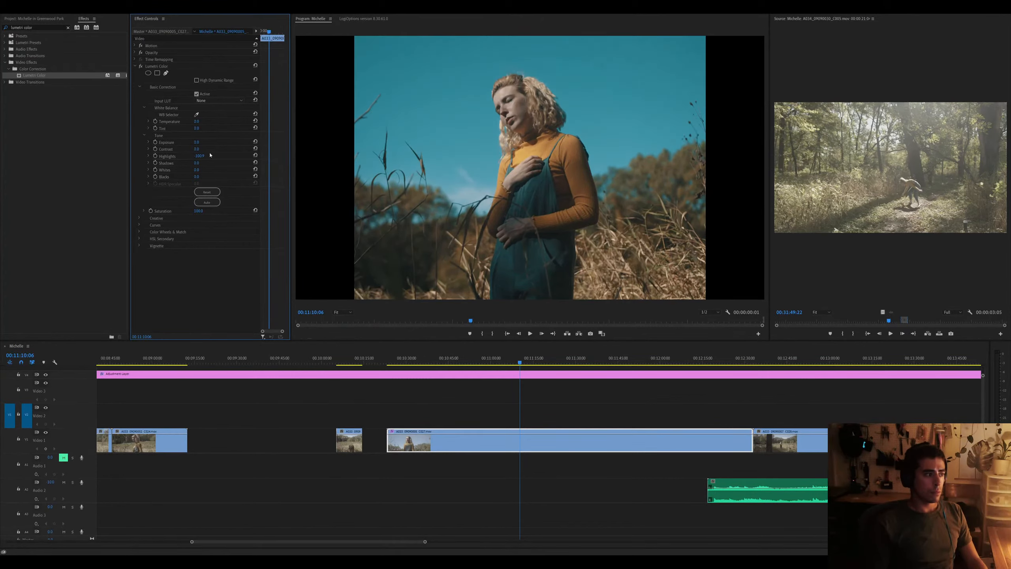
left_click_drag(196, 142, 199, 142)
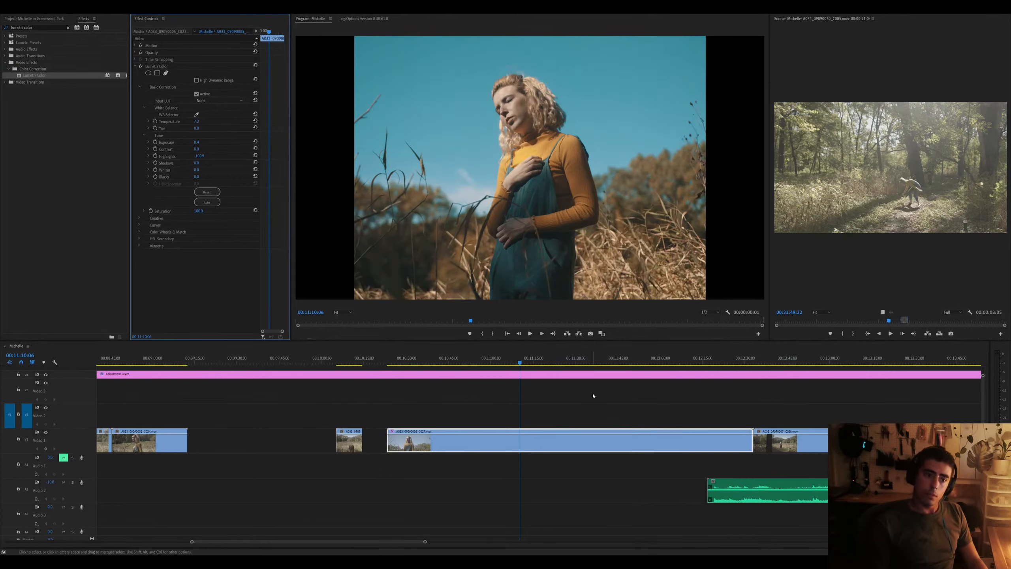
Review the blue-sky clip and trim its start to about 00:11:18
key("minus")
left_click(580, 357)
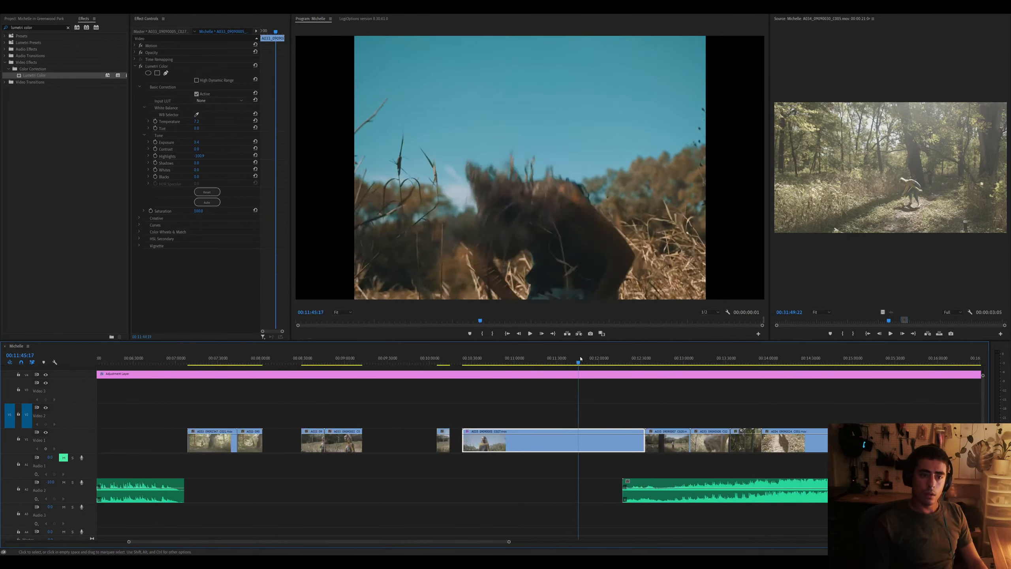
left_click_drag(580, 358, 540, 361)
key("equal")
key("equal")
key("space")
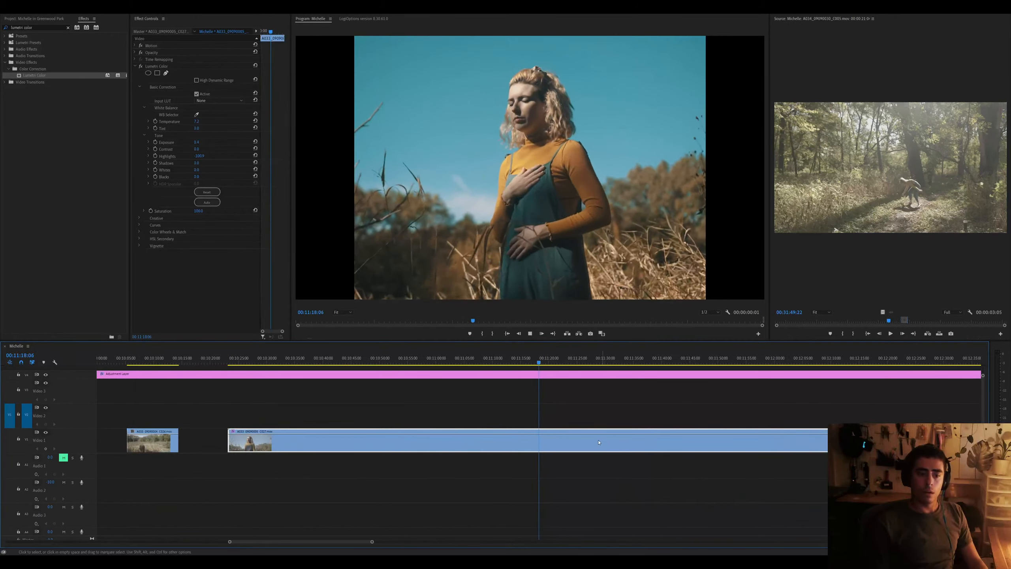
key("ctrl+alt+q")
key("space")
key("equal")
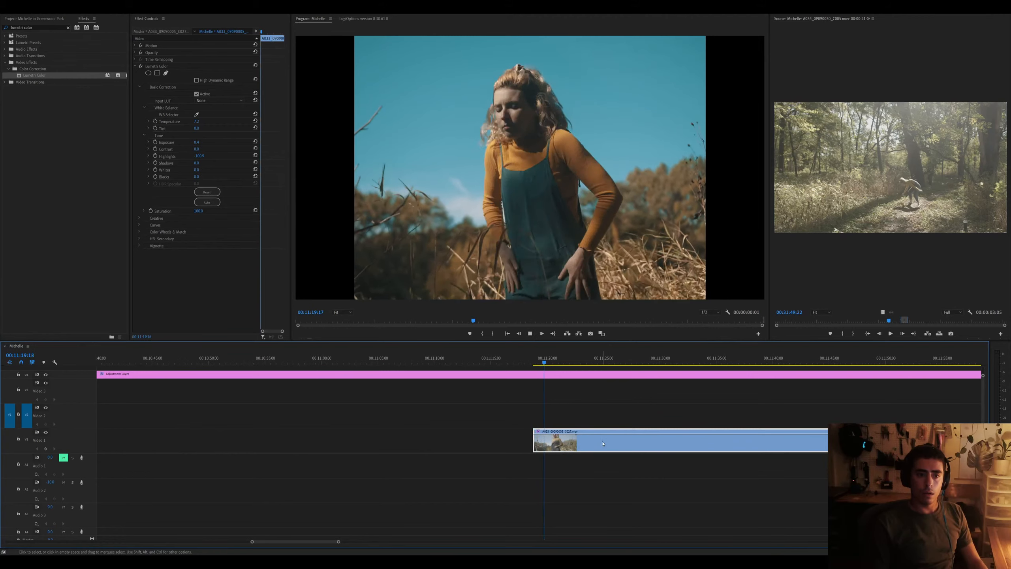
Trim the start of the blue-sky clip further to about 00:11:26, where the dancer is bent over
key("minus")
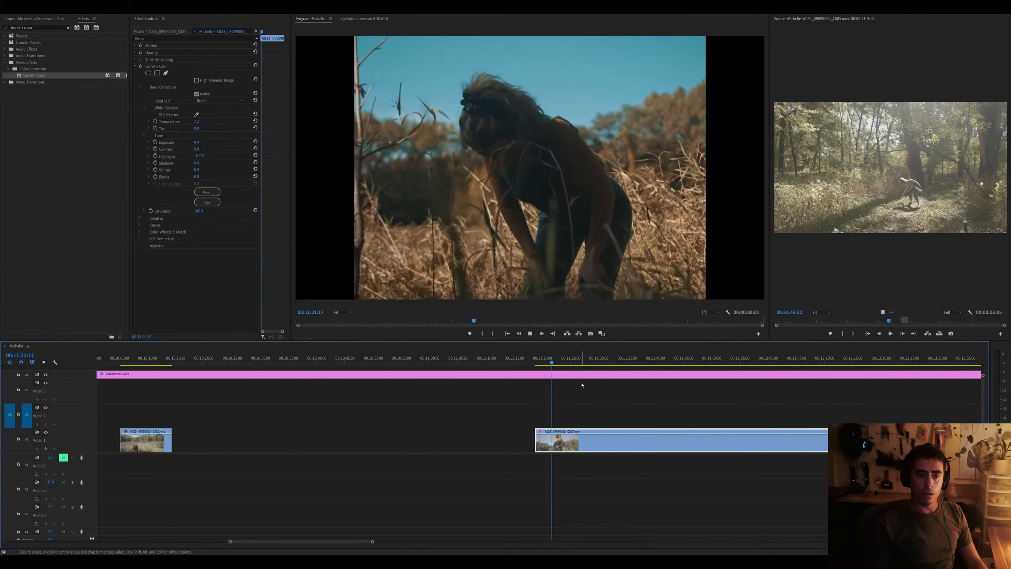
left_click_drag(557, 360, 780, 390)
key("ctrl+alt+q")
key("space")
key("minus")
key("minus")
key("equal")
key("equal")
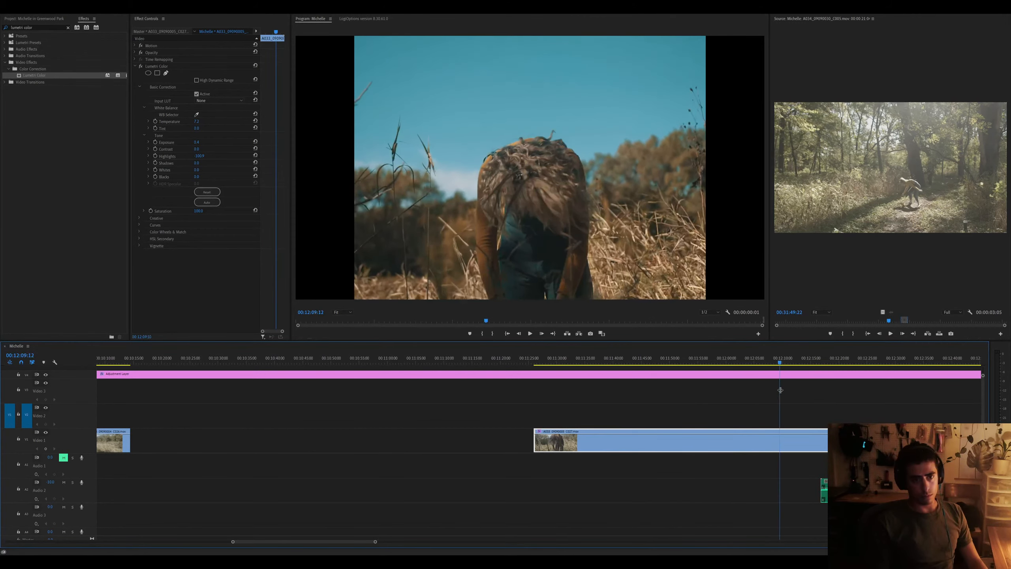
Move the blue-sky clip earlier to start at about 00:11:01 and review its end around 00:11:59
key("minus")
mouse_move(665, 361)
left_mouse_down()
mouse_move(691, 359)
mouse_move(666, 361)
left_mouse_up()
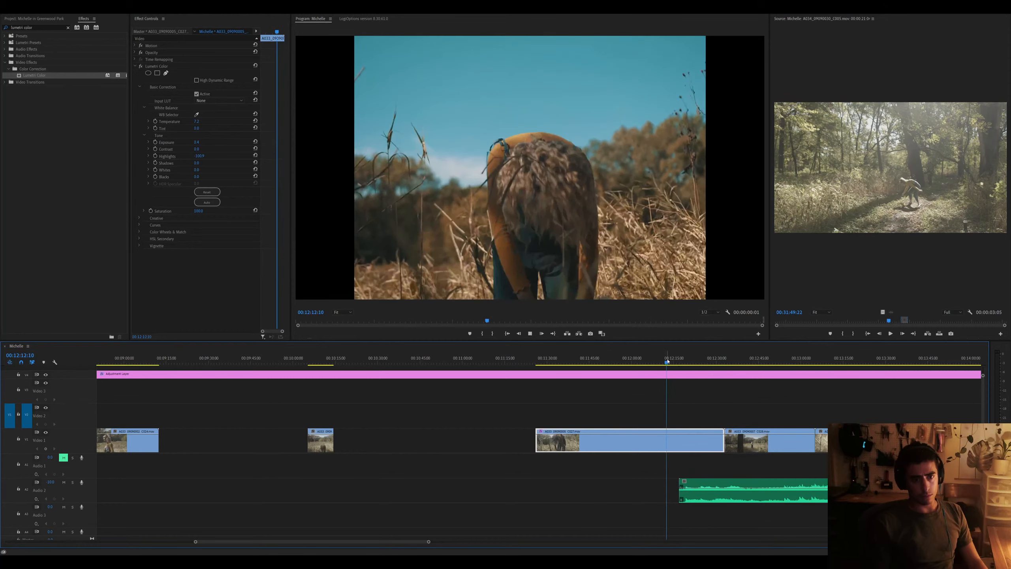
key("equal")
key("space")
left_click(458, 362)
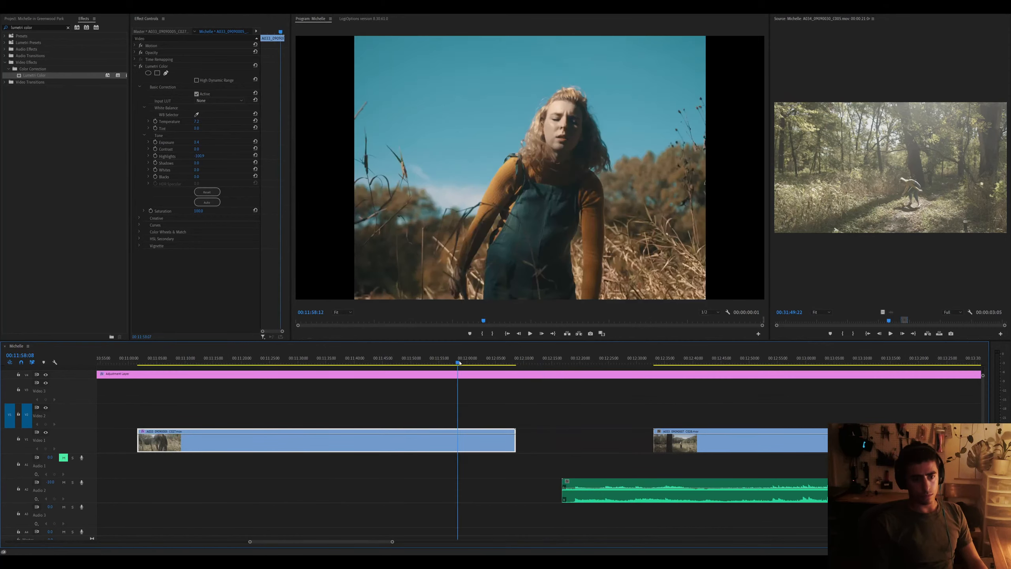
key("minus")
key("minus")
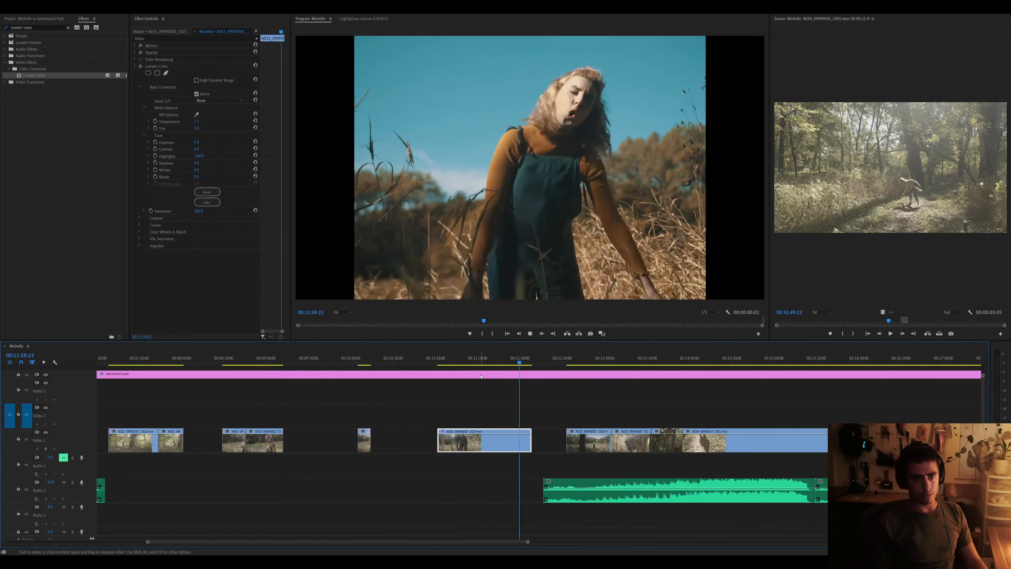
key("equal")
key("equal")
Cut the blue-sky clip at about 00:11:23 and delete the portion before the cut
left_click(585, 362)
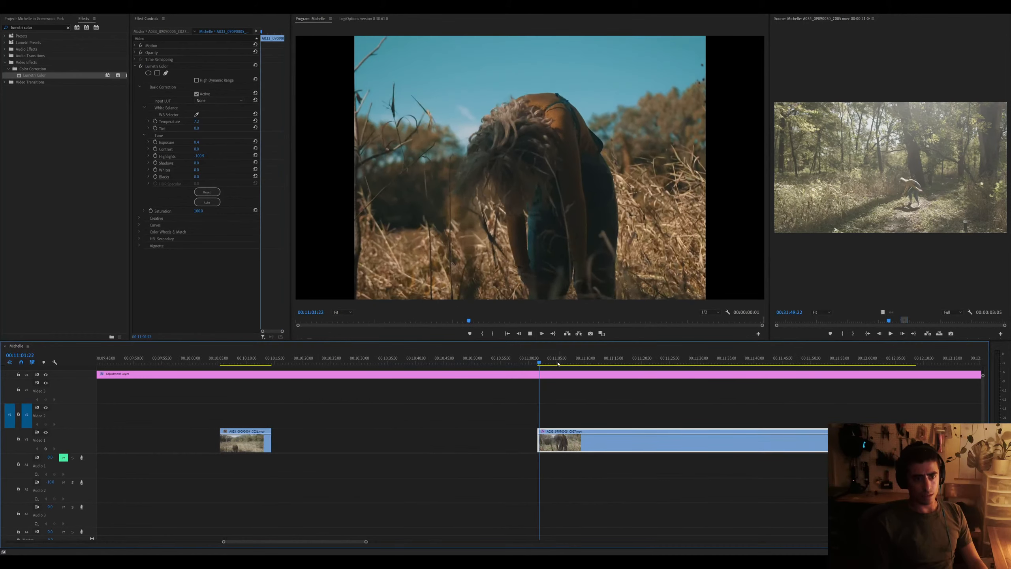
left_click_drag(586, 361, 663, 370)
key("ctrl+k")
key("Delete")
Play the start of the remaining blue-sky clip and split it at 00:11:25:01 during the hair flip
left_click(680, 443)
key("equal")
key("space")
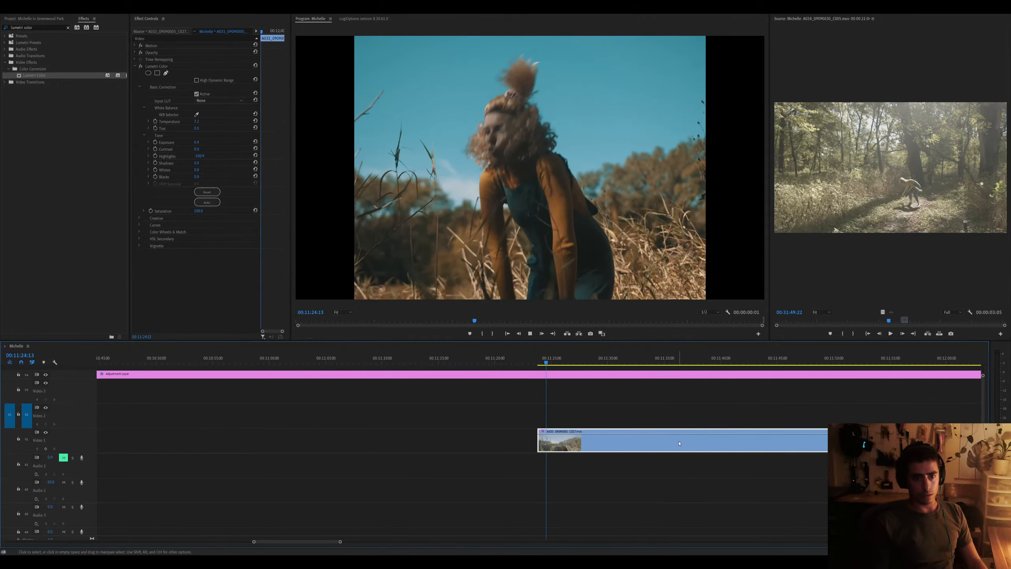
key("space")
key("minus")
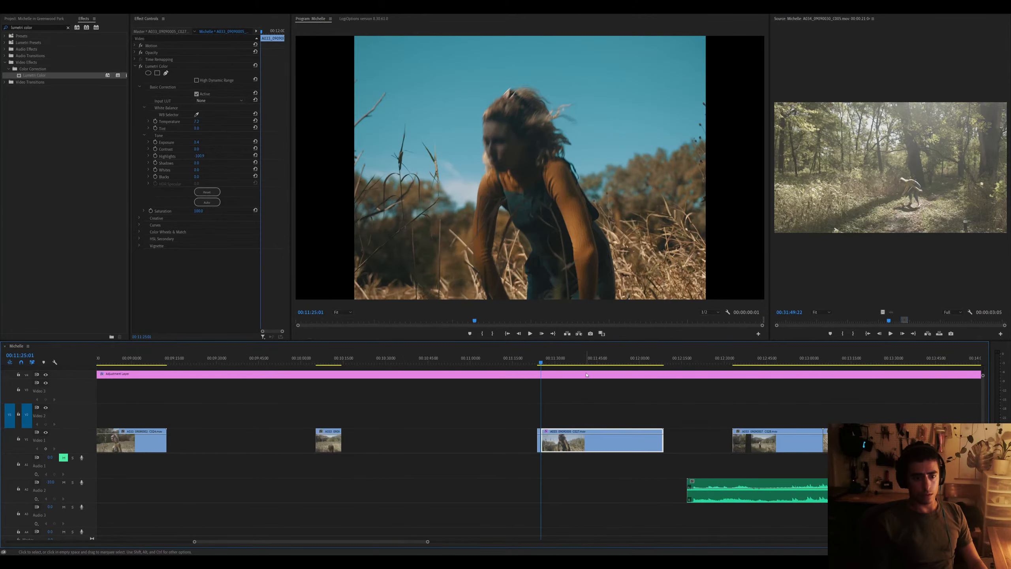
Review the blue-sky clip past the split, cut it at about 00:11:30 and delete the section between the cuts
key("space")
key("equal")
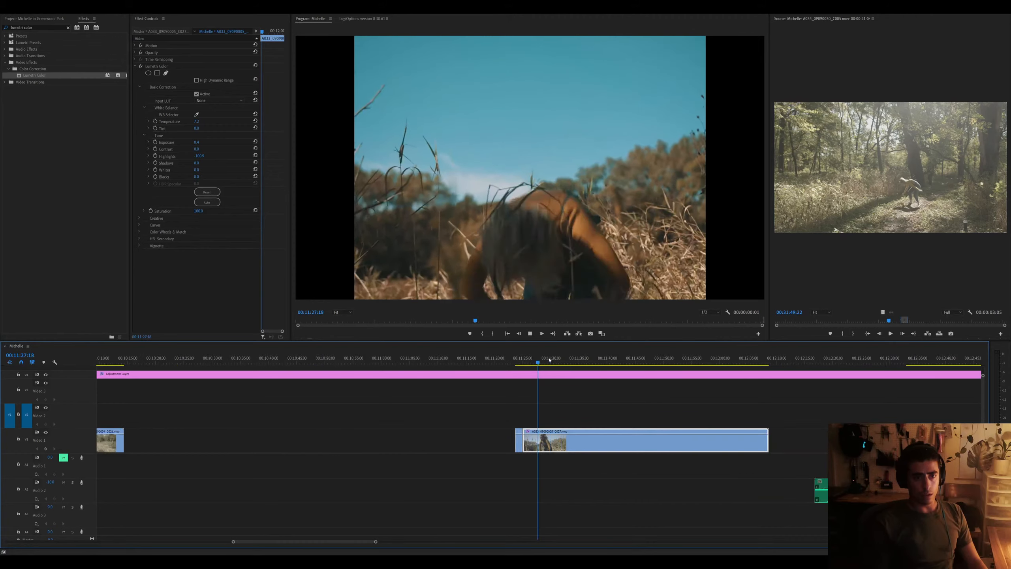
key("equal")
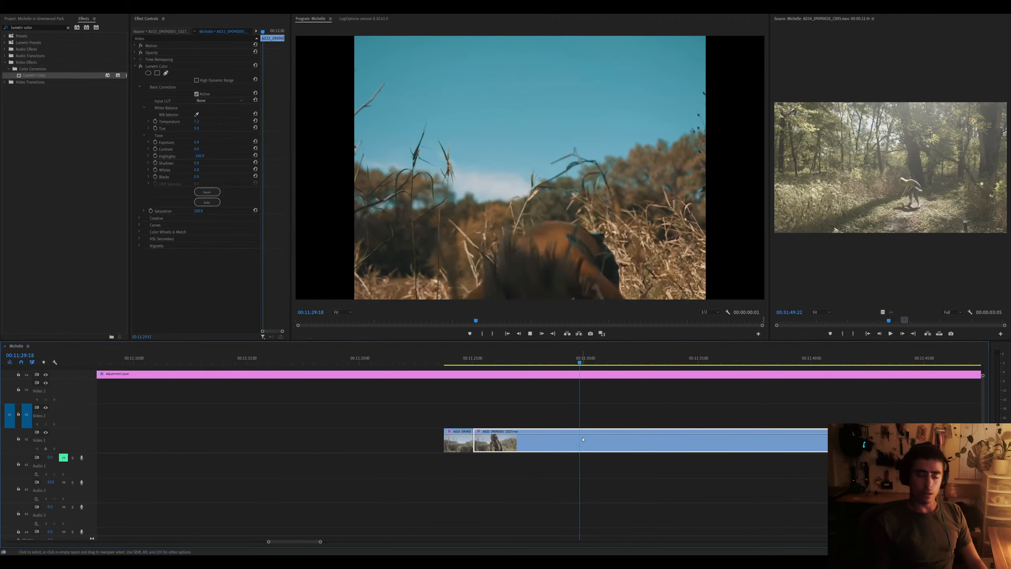
key("space")
key("equal")
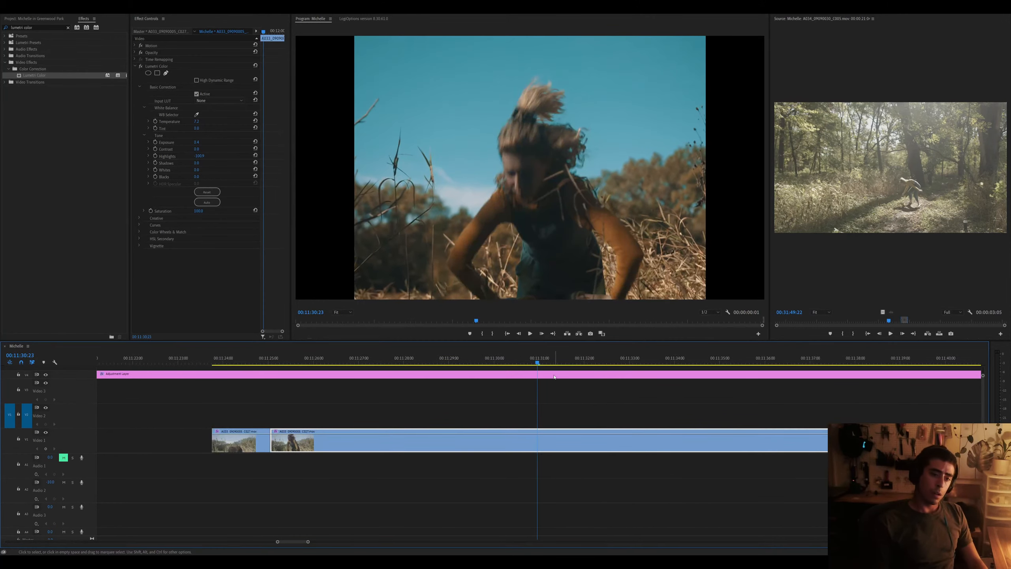
left_click_drag(536, 361, 747, 366)
key("ctrl+k")
left_click(473, 442)
key("Delete")
Cut the last blue-sky portion at about 00:11:31 and delete everything after the cut
key("minus")
key("ctrl+k")
key("minus")
key("minus")
key("Delete")
Review the wide field clip with the dark tree trunk, cut it at 00:12:48:23 and delete the portion after the cut
key("minus")
key("space")
key("equal")
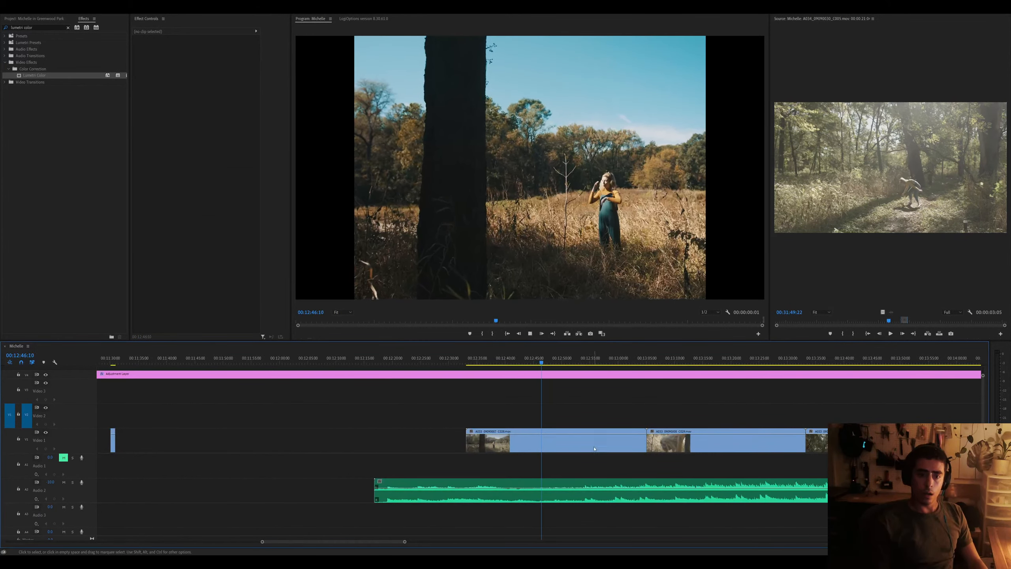
left_click(609, 442)
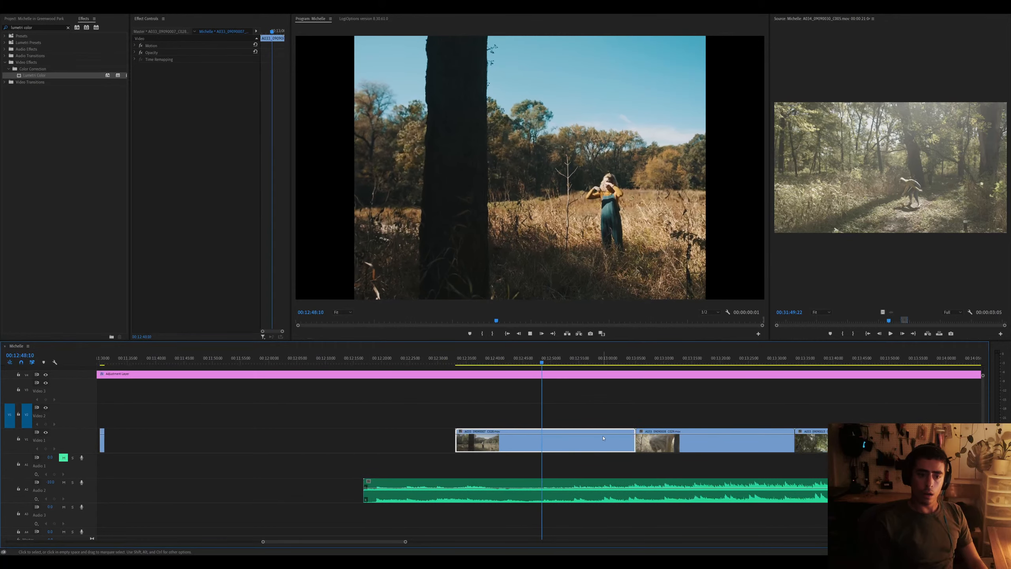
key("space")
key("ctrl+k")
left_click(593, 446)
key("Delete")
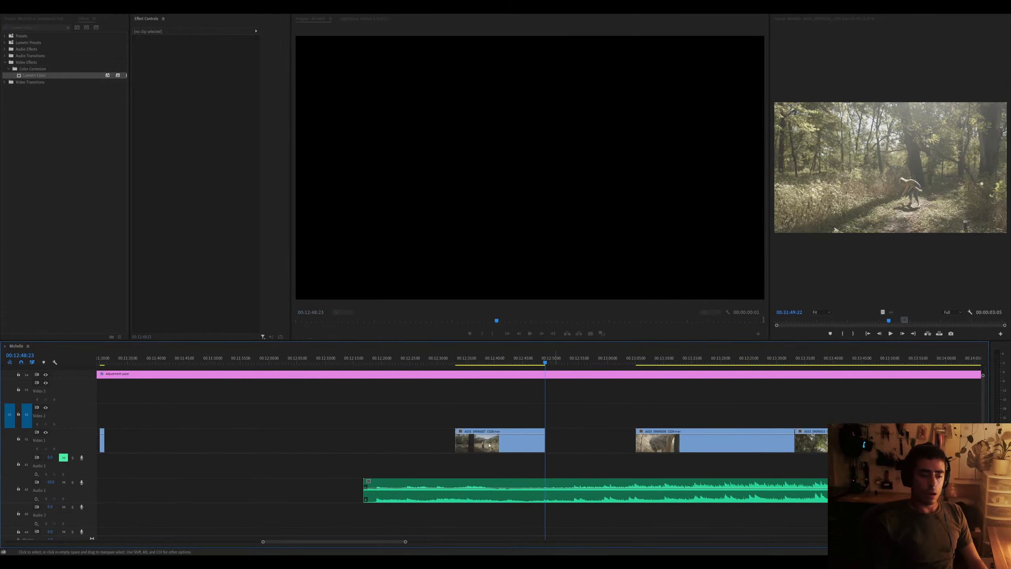
Close the large gap before the tree-trunk field clip, bringing its start to about 00:11:28
left_click(489, 445)
key("minus")
mouse_move(321, 445)
left_mouse_down()
mouse_move(486, 437)
mouse_move(315, 437)
left_mouse_up()
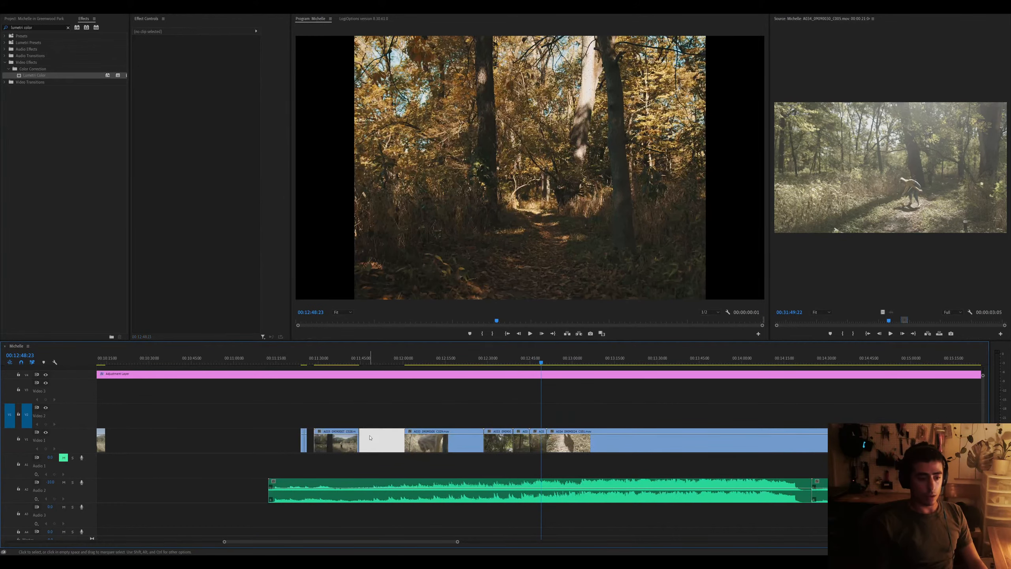
Move the tree-trunk field clip directly against the end of the last blue-sky clip, starting at about 00:11:26
left_click(334, 362)
key("equal")
key("equal")
left_click(505, 440)
left_click_drag(462, 361, 420, 378)
key("equal")
key("equal")
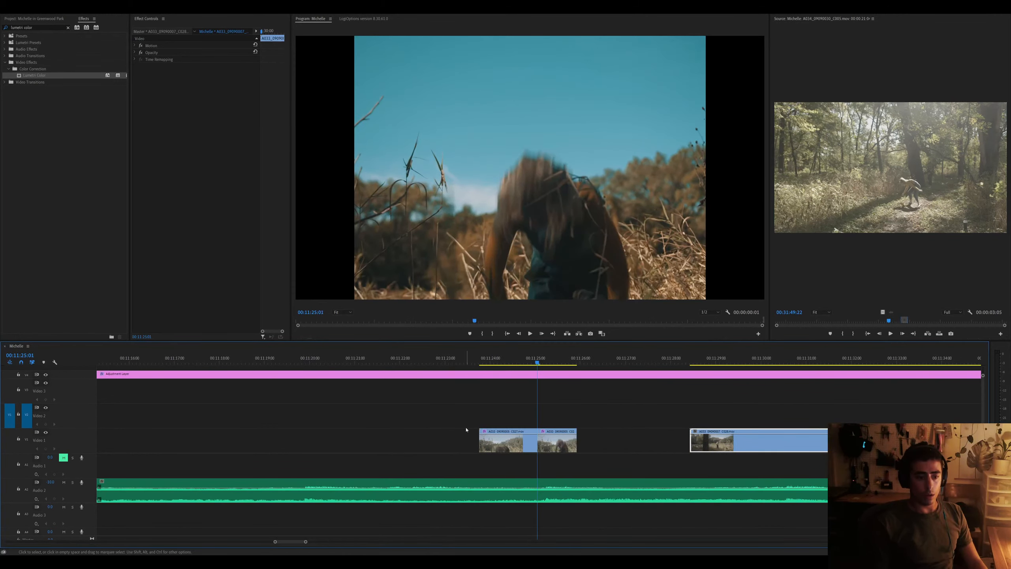
left_click(551, 449)
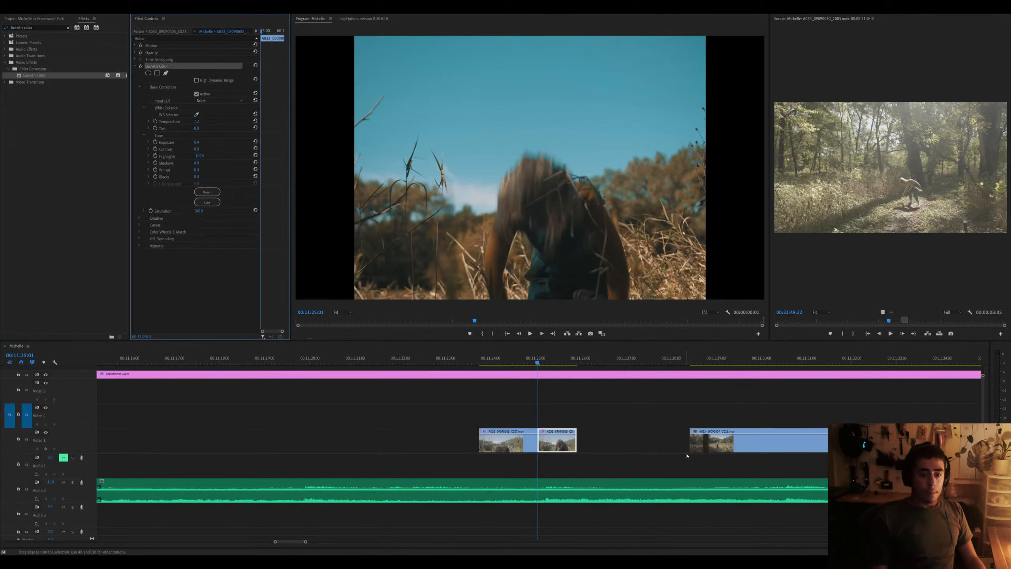
left_click_drag(700, 452, 588, 451)
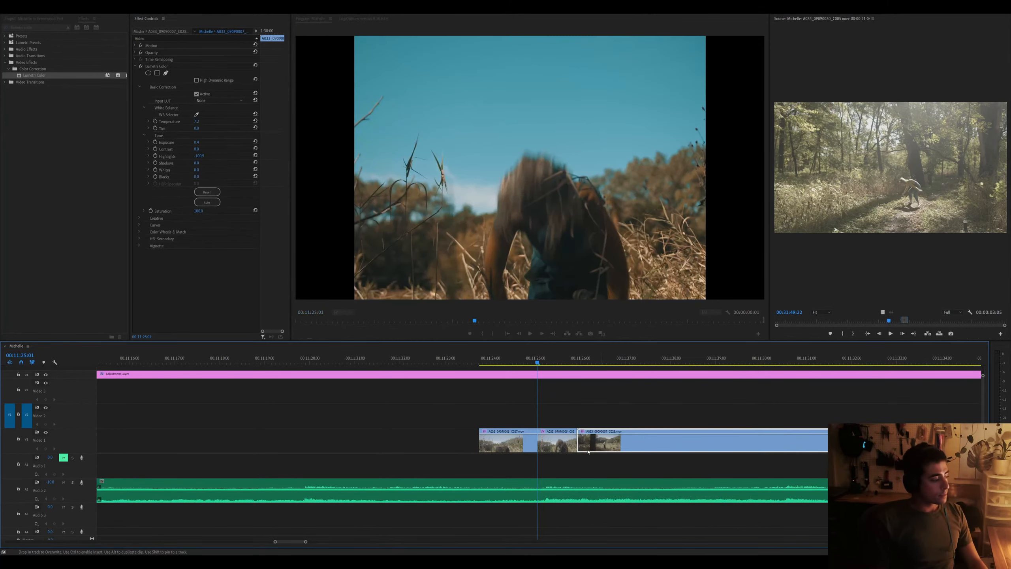
Review the tree-trunk field clip, cut it at about 00:11:29 and delete the portion after the cut
key("space")
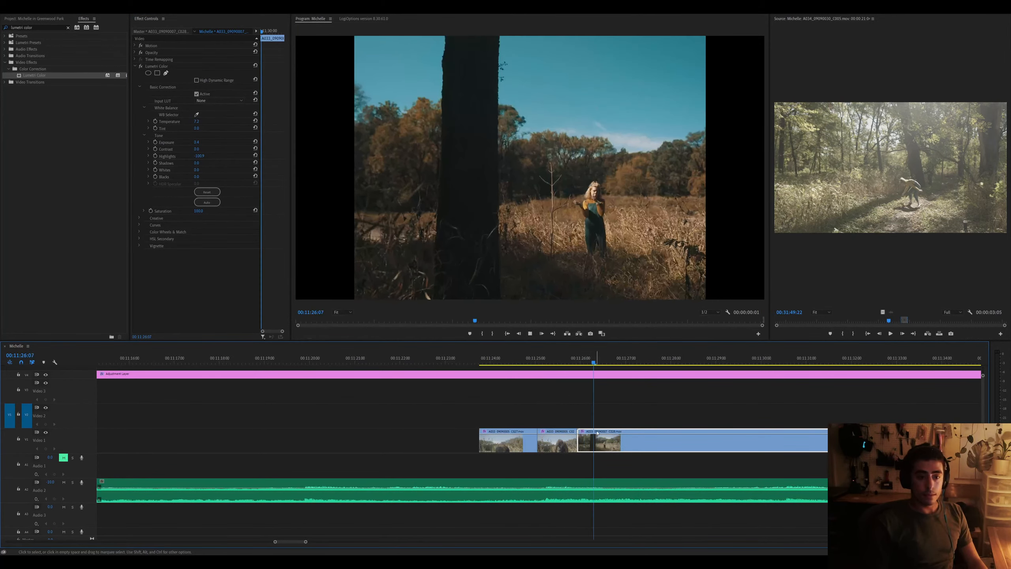
key("minus")
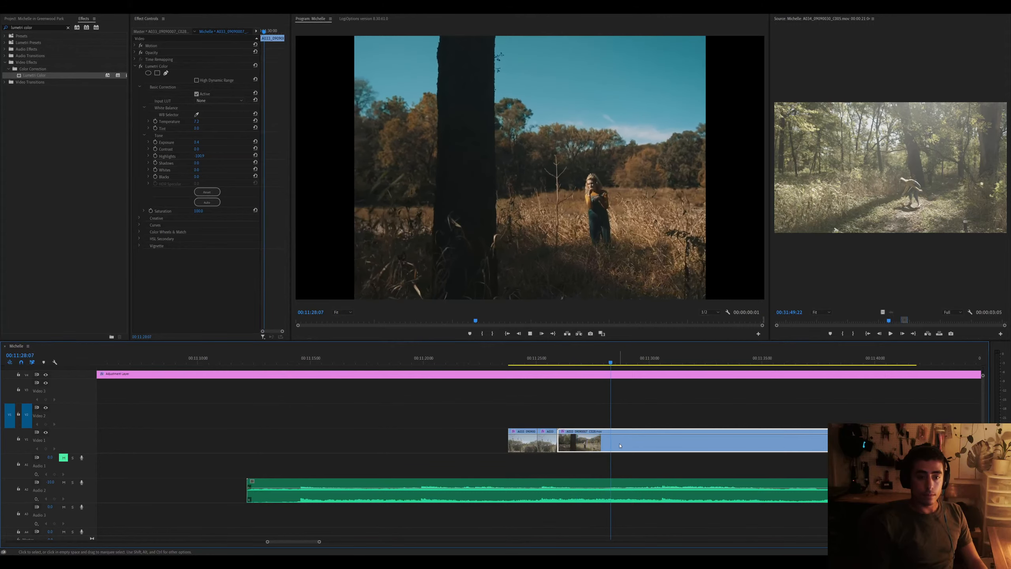
key("minus")
left_click(647, 361)
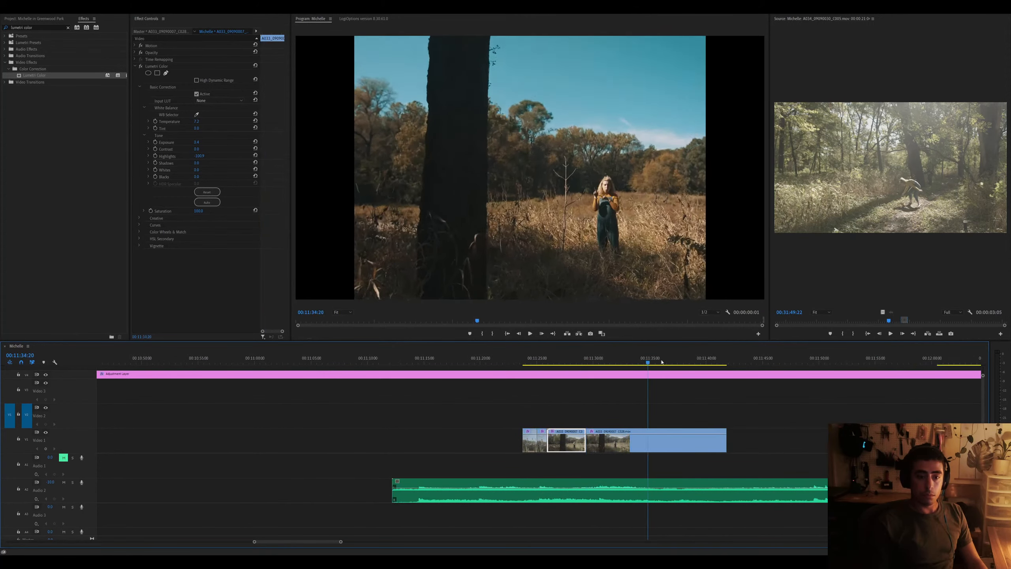
left_click(662, 361)
key("space")
key("minus")
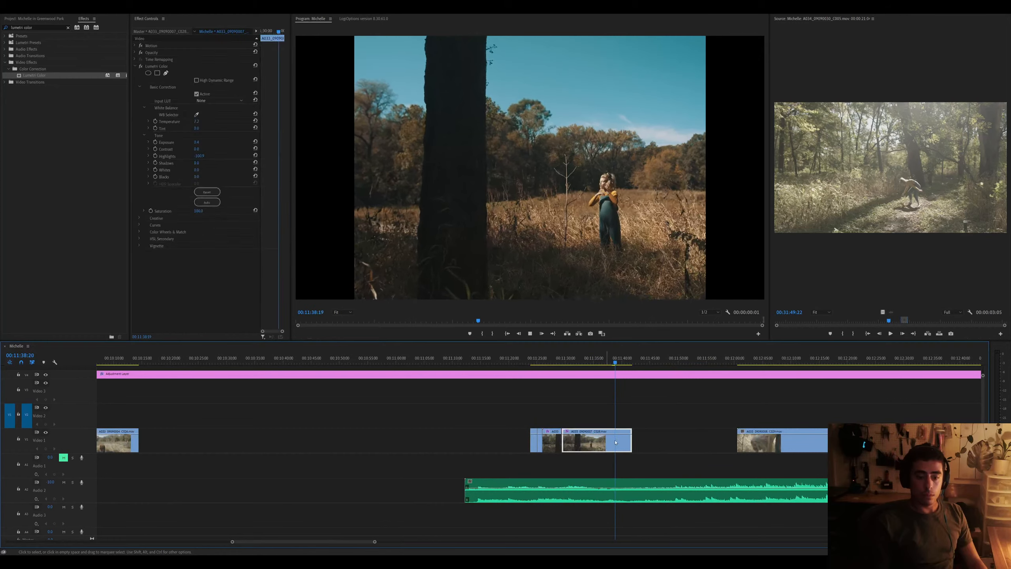
key("Delete")
Move the bent-over close-up clip against the end of the tree-trunk clip and select the gap behind it
mouse_move(737, 358)
left_mouse_down()
mouse_move(801, 359)
mouse_move(738, 358)
left_mouse_up()
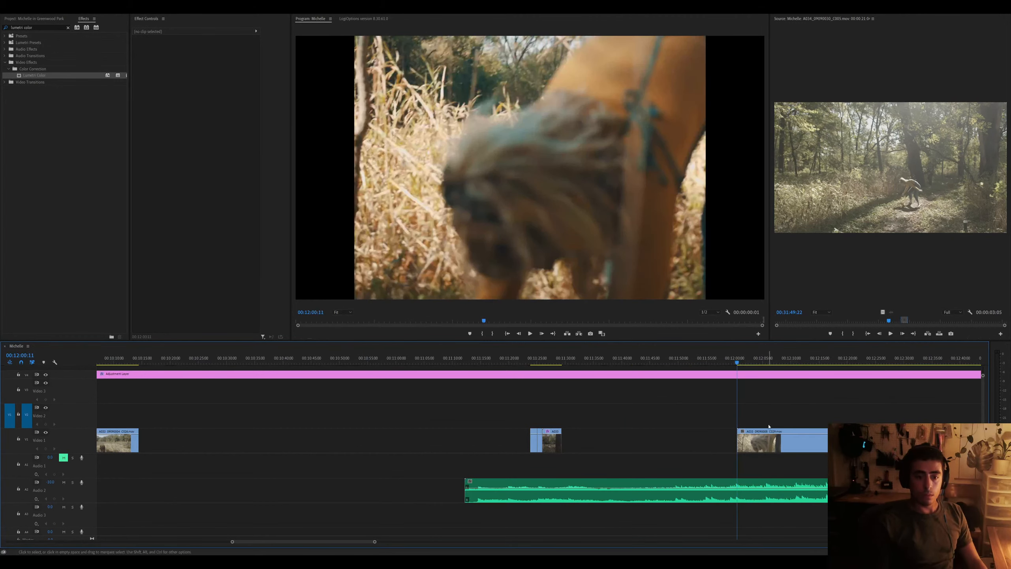
left_click_drag(769, 426, 593, 432)
left_click(763, 435)
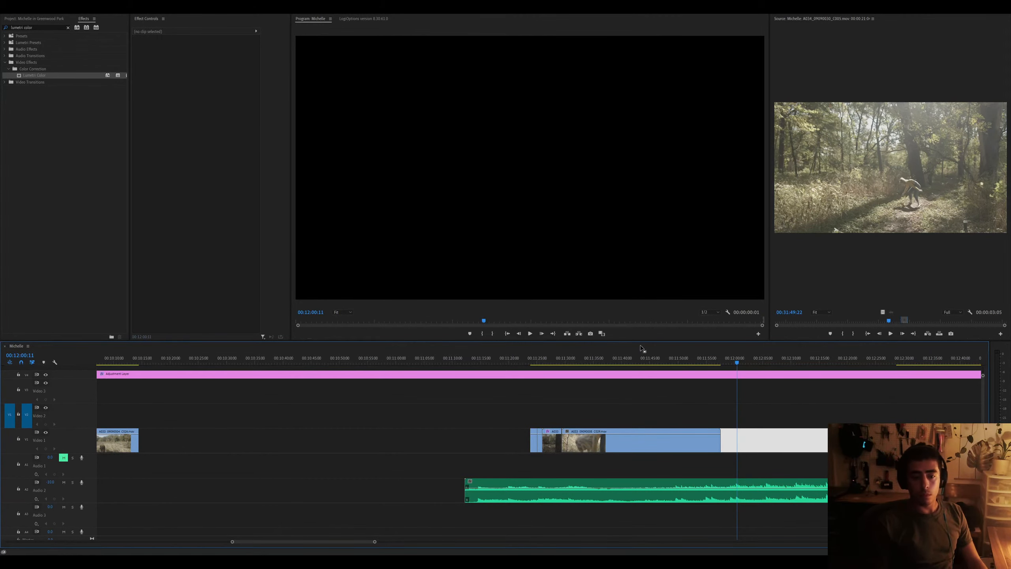
Play the joined shots and delete the second of the adjoining music clips, starting at about 00:14:25
key("space")
key("minus")
key("minus")
key("minus")
key("minus")
key("minus")
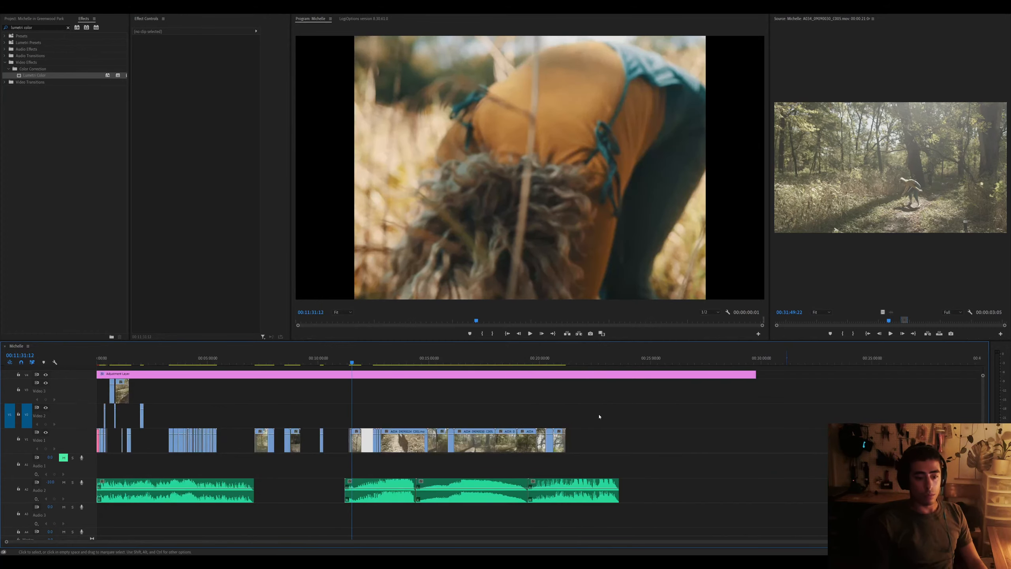
left_click(685, 489)
left_click(708, 362)
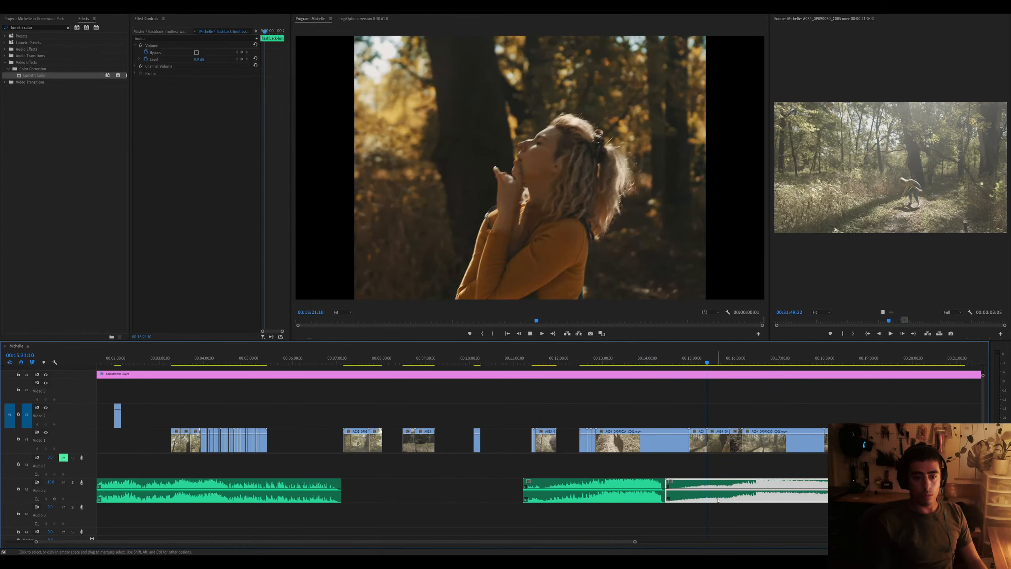
key("Delete")
Close the gap between the bent-over close-up clip and the forest clips that follow it
left_click(569, 362)
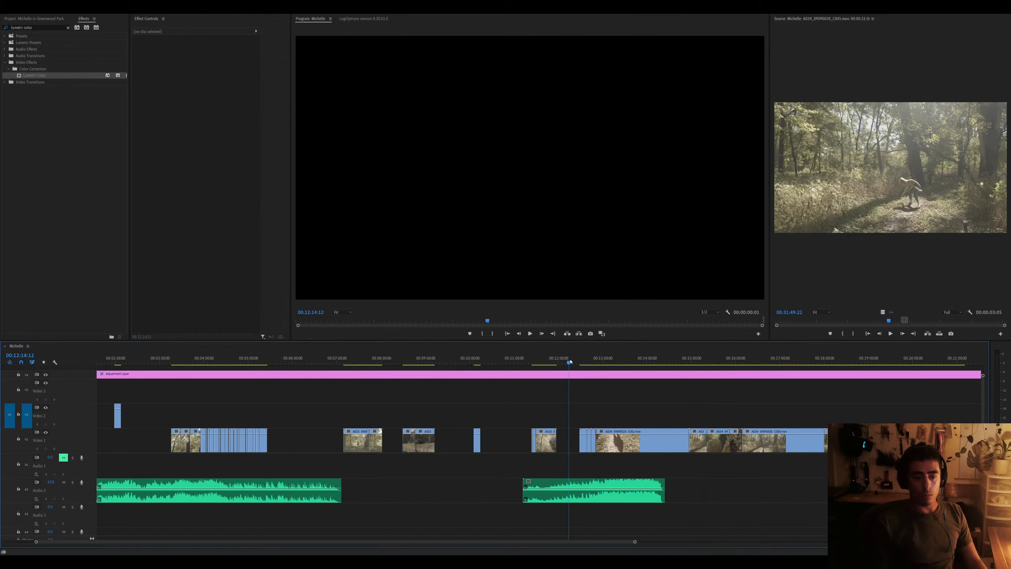
key("equal")
key("equal")
left_click(534, 441)
key("Delete")
key("minus")
key("minus")
key("equal")
key("equal")
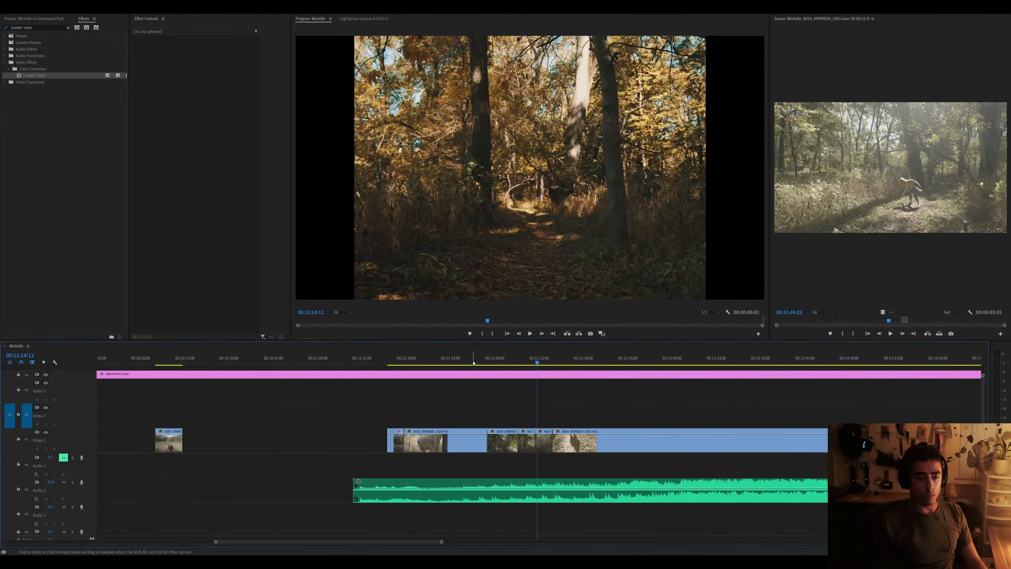
Review the bent-over close-up clip, replaying it together with the preceding blue-sky and tree-trunk shots
left_click(415, 362)
left_click(453, 441)
key("equal")
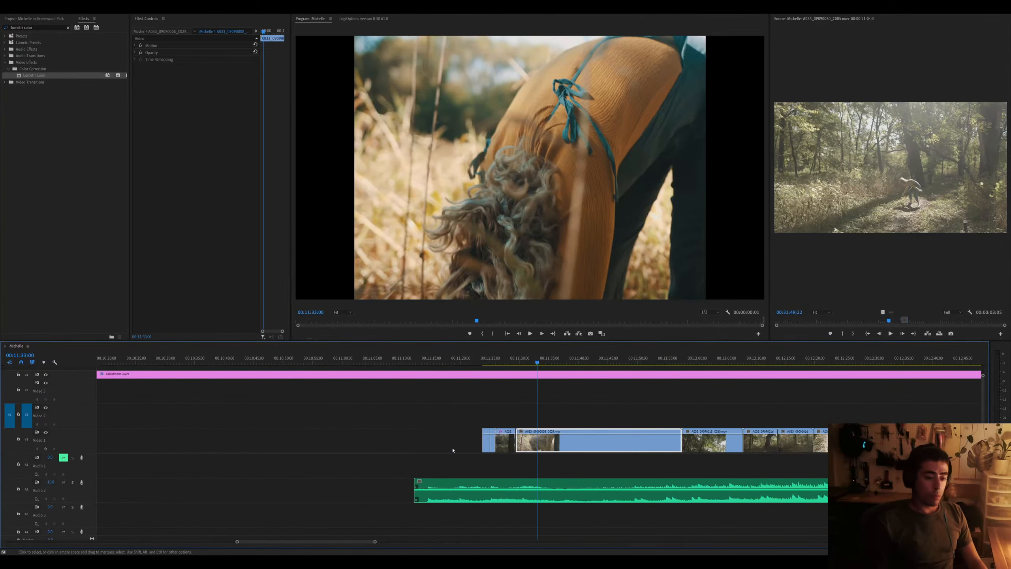
key("space")
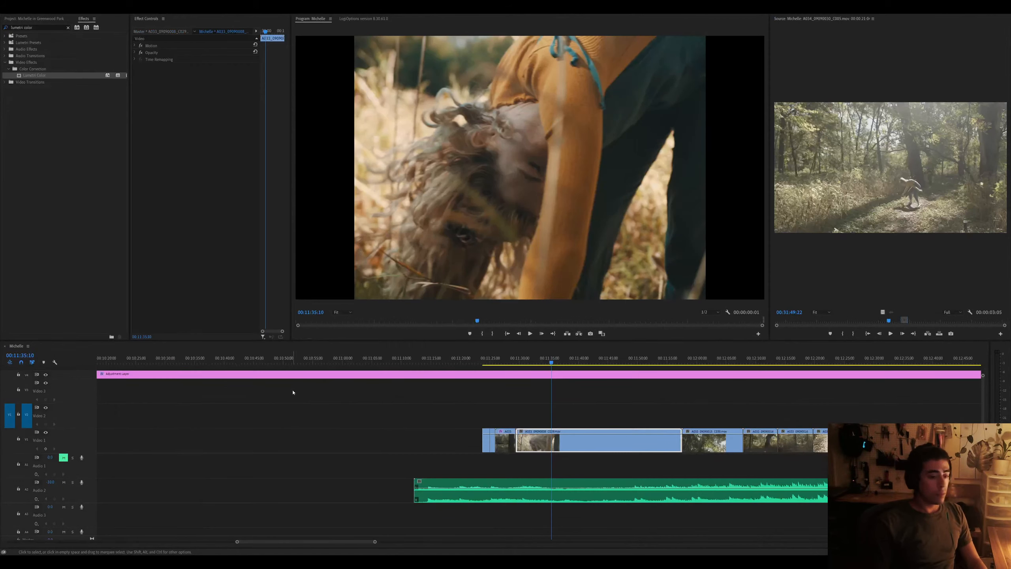
left_click(483, 362)
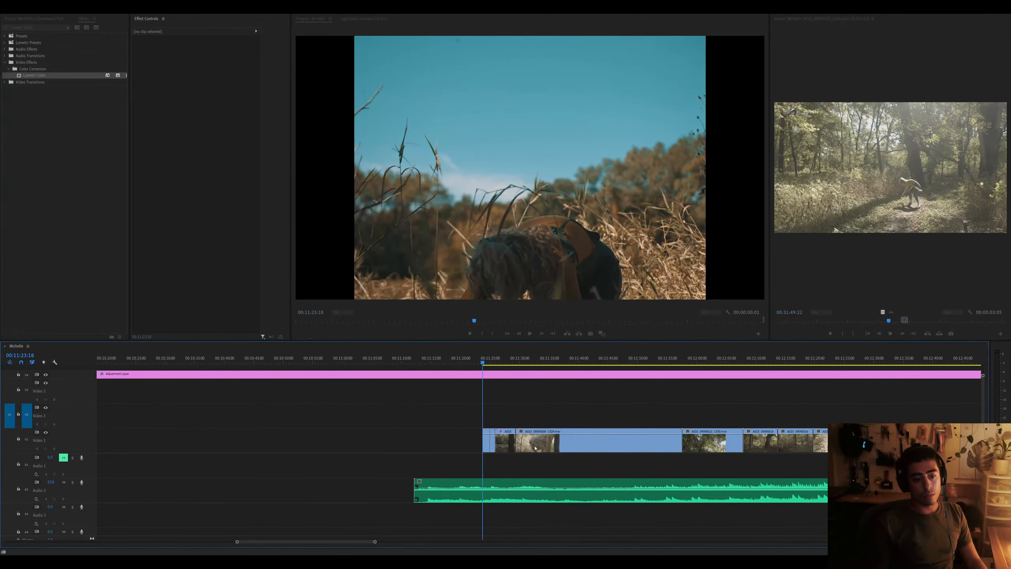
key("equal")
key("space")
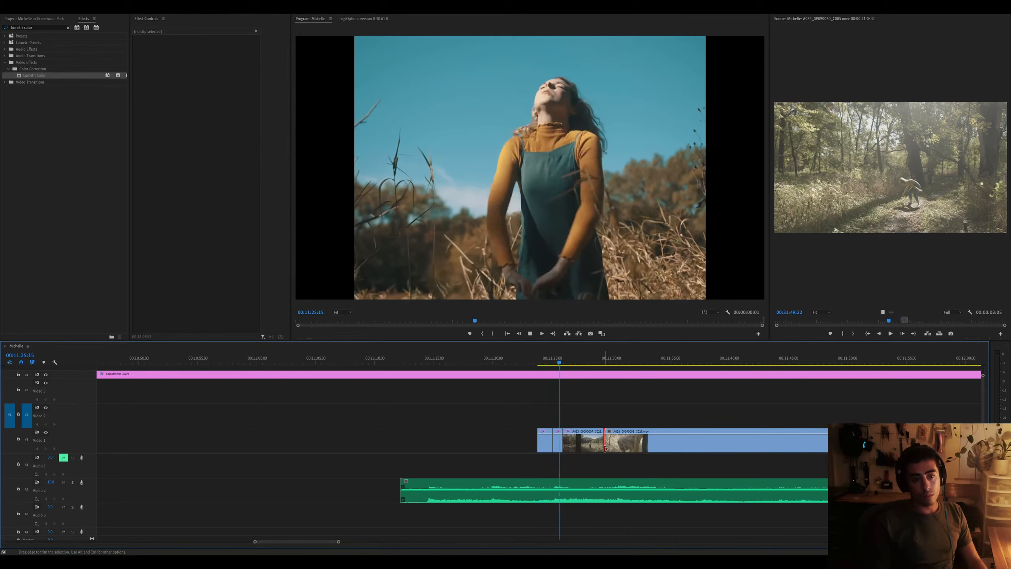
left_click(616, 446)
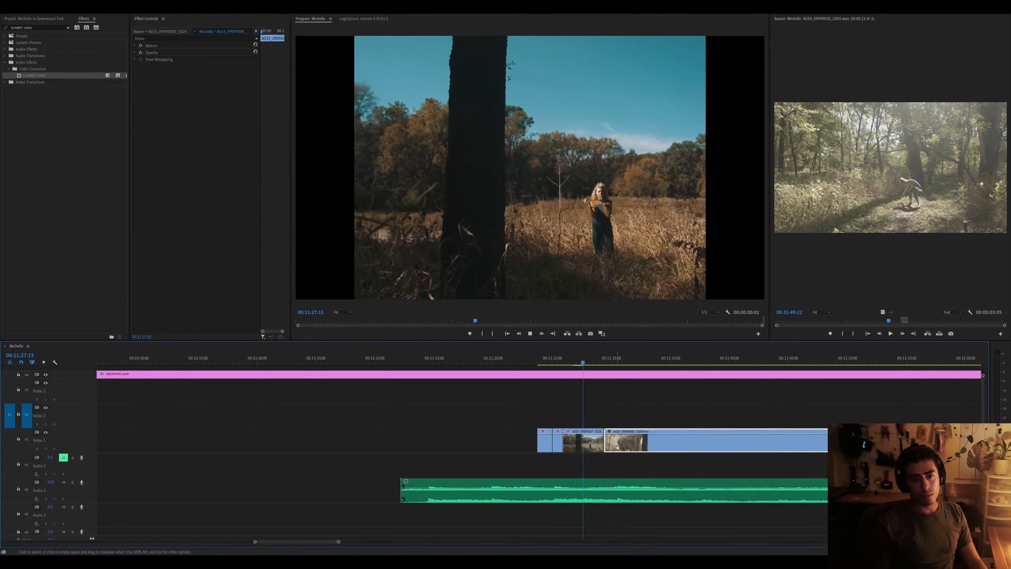
scroll(628, 448, "down", 2)
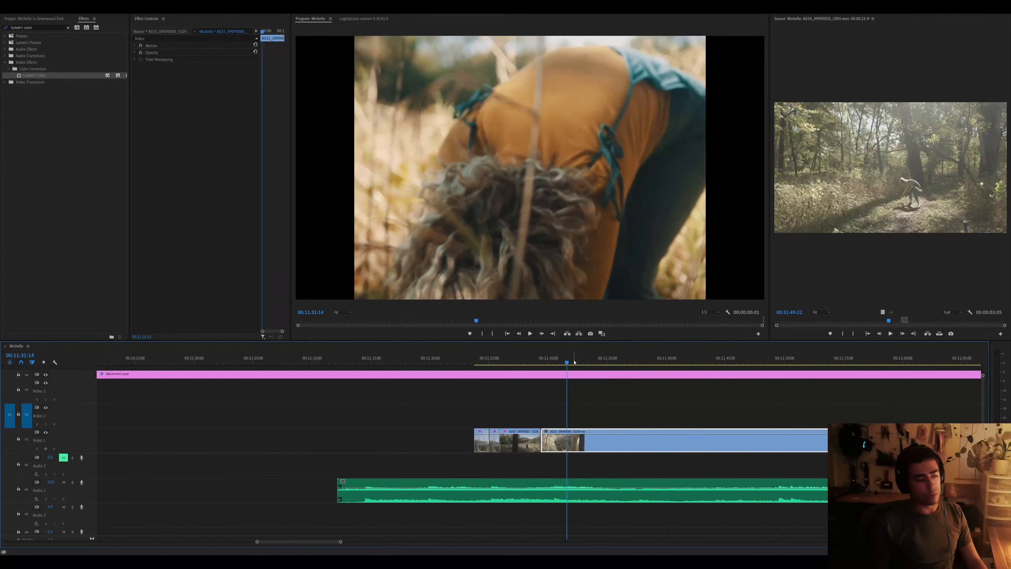
key("ctrl+r")
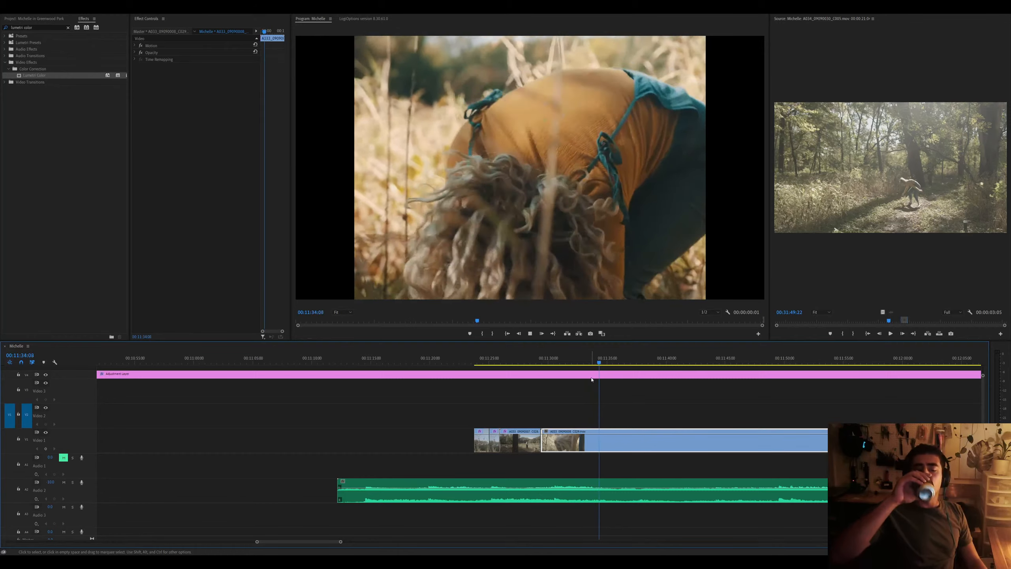
key("minus")
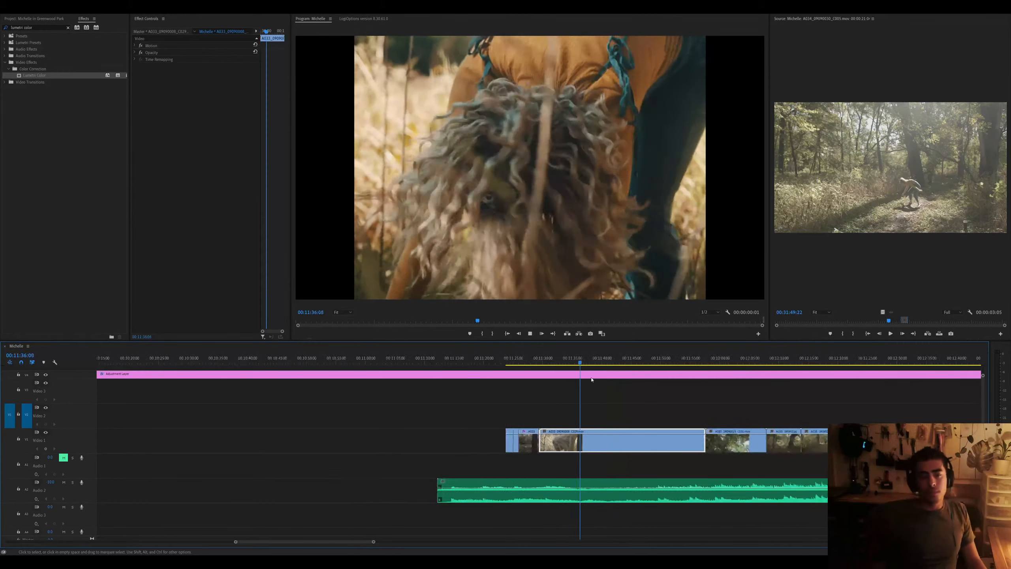
key("equal")
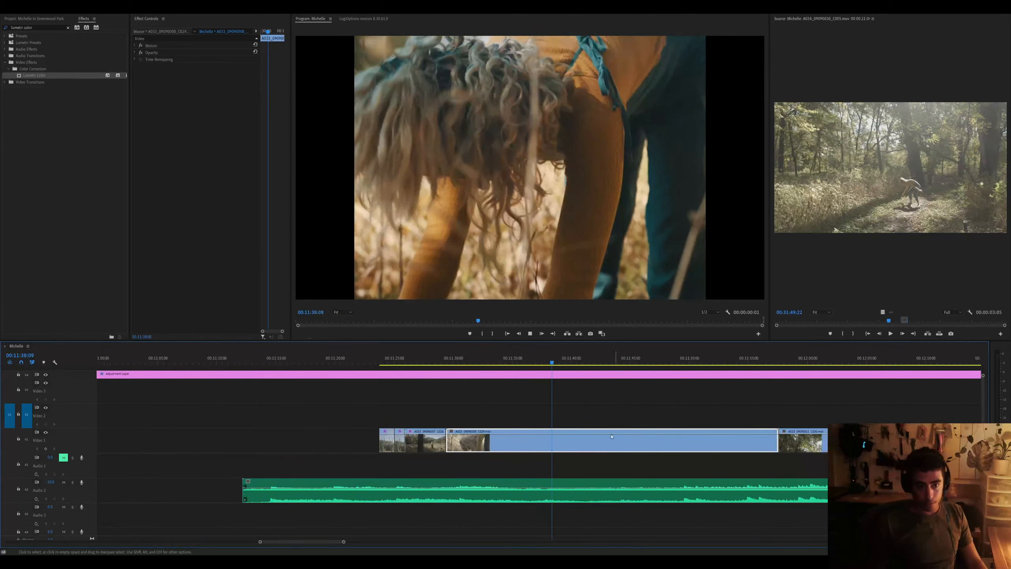
Cut the bent-over close-up clip at 00:11:32:20, delete the portion before the cut and close the resulting gap
left_click_drag(542, 359, 467, 362)
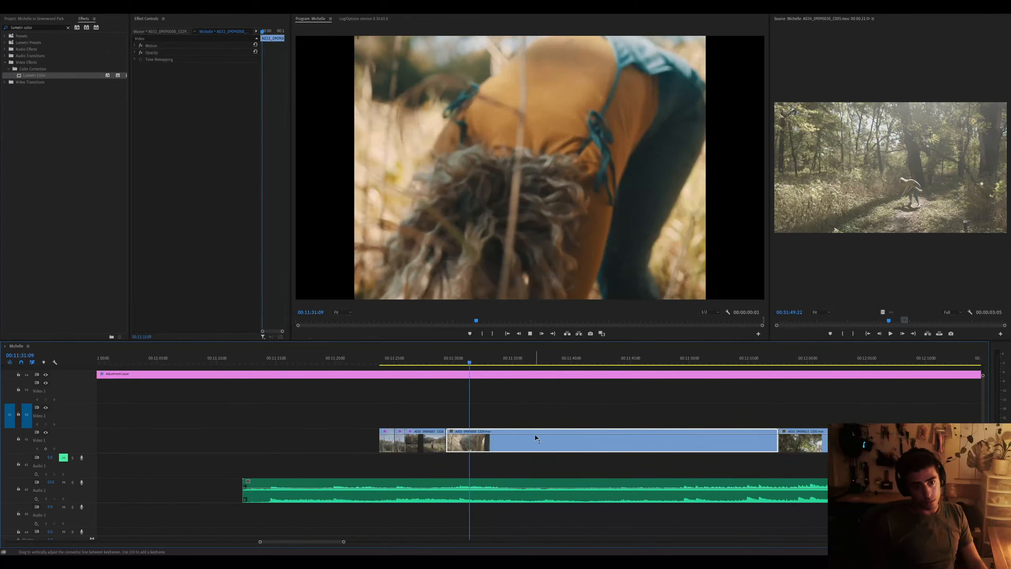
left_click_drag(676, 361, 780, 369)
left_click_drag(667, 371, 487, 361)
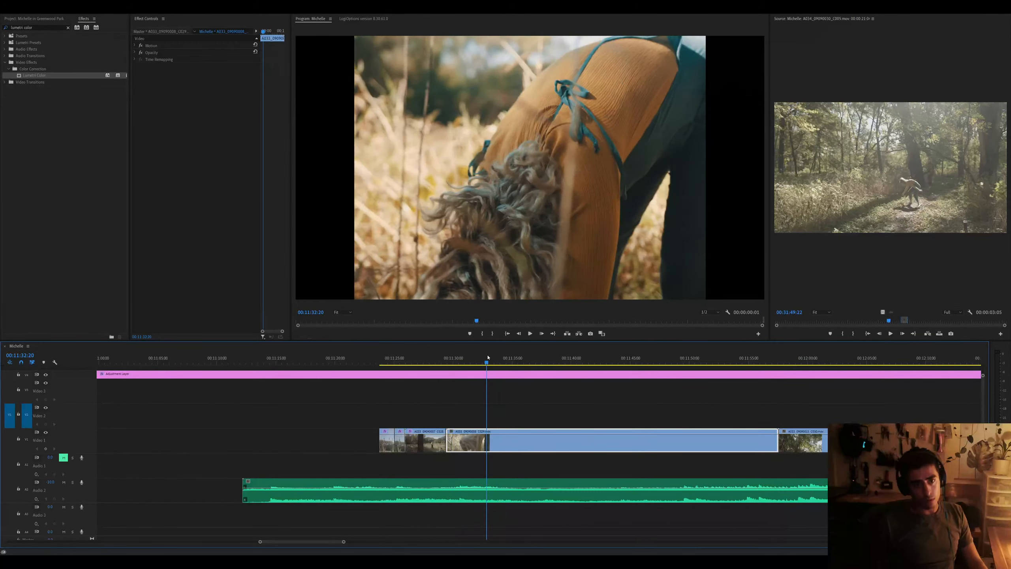
key("ctrl+k")
key("Delete")
key("equal")
key("space")
left_click(518, 433)
key("Delete")
left_click(515, 438)
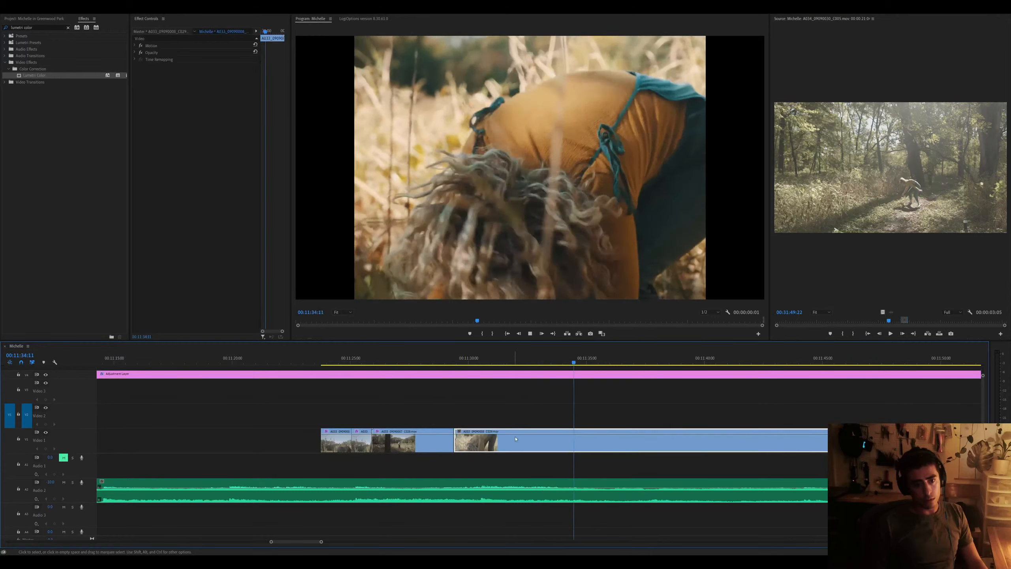
Review the rest of the close-up clip and close the gap between it and the next forest clip
key("minus")
left_click_drag(569, 362, 716, 365)
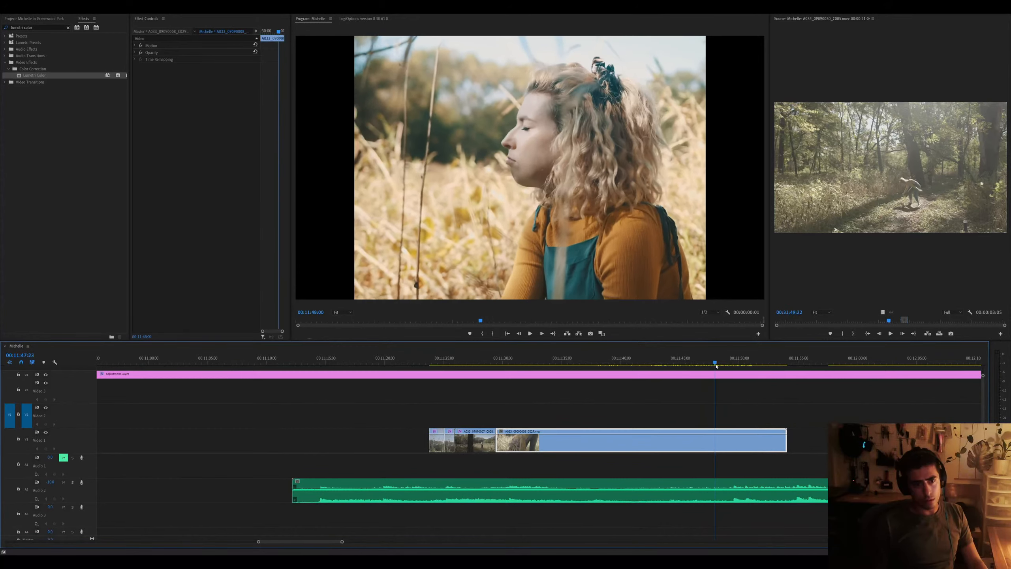
key("equal")
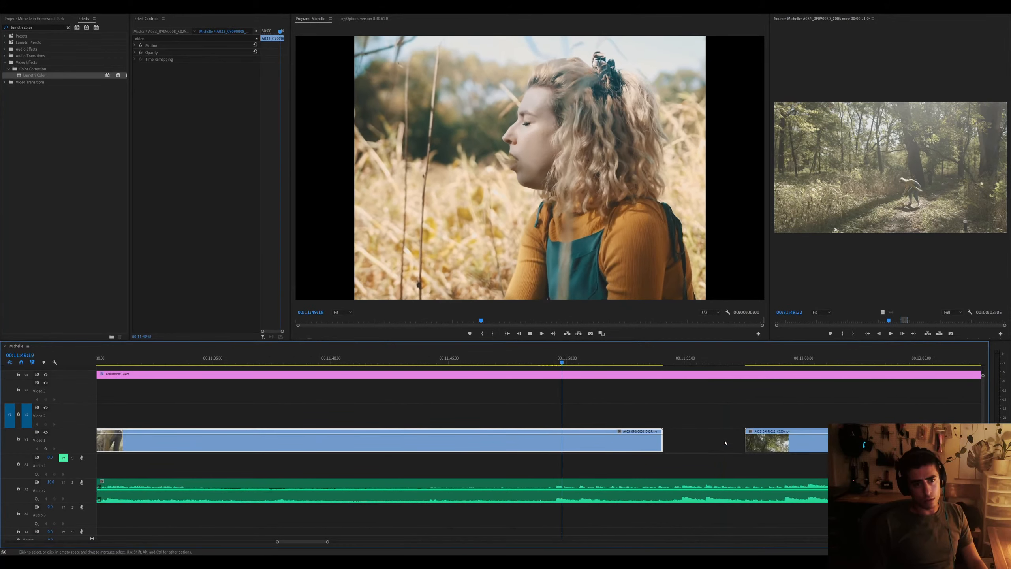
left_click(695, 446)
key("Delete")
Delete the music clip lying beneath the blue-sky, tree-trunk and close-up shots
key("minus")
left_click_drag(633, 361, 713, 360)
left_click(653, 483)
key("Delete")
Delete the two short forest clips before the long woods clip and bring the long clip against the preceding shot
key("minus")
key("equal")
key("minus")
left_click_drag(630, 415, 602, 442)
key("Delete")
key("minus")
key("minus")
key("minus")
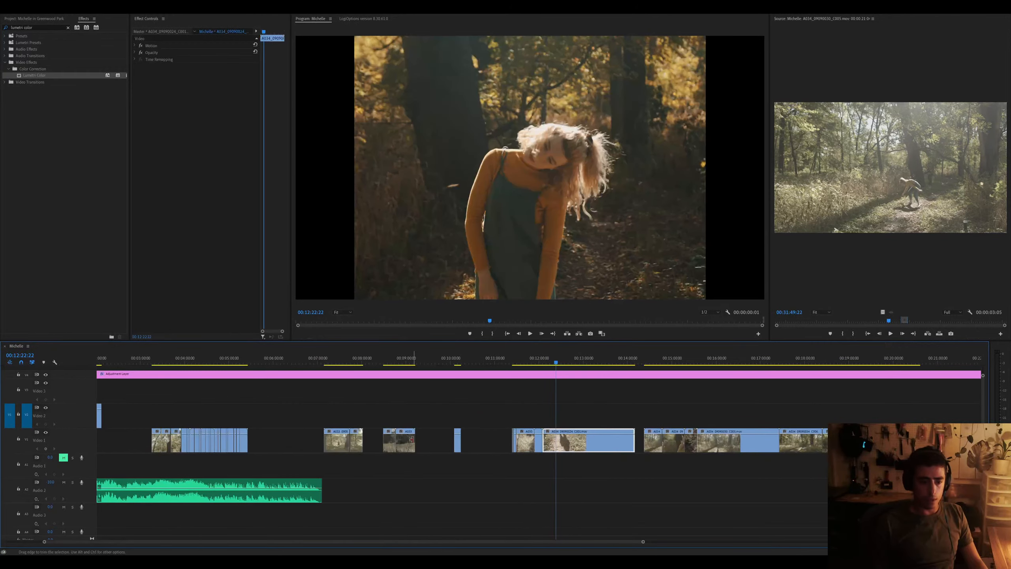
Close the four remaining gaps between the clips from about 00:07:00 onward on the main video track
left_click(486, 441)
key("Delete")
left_click(447, 441)
key("Delete")
left_click(372, 440)
key("Delete")
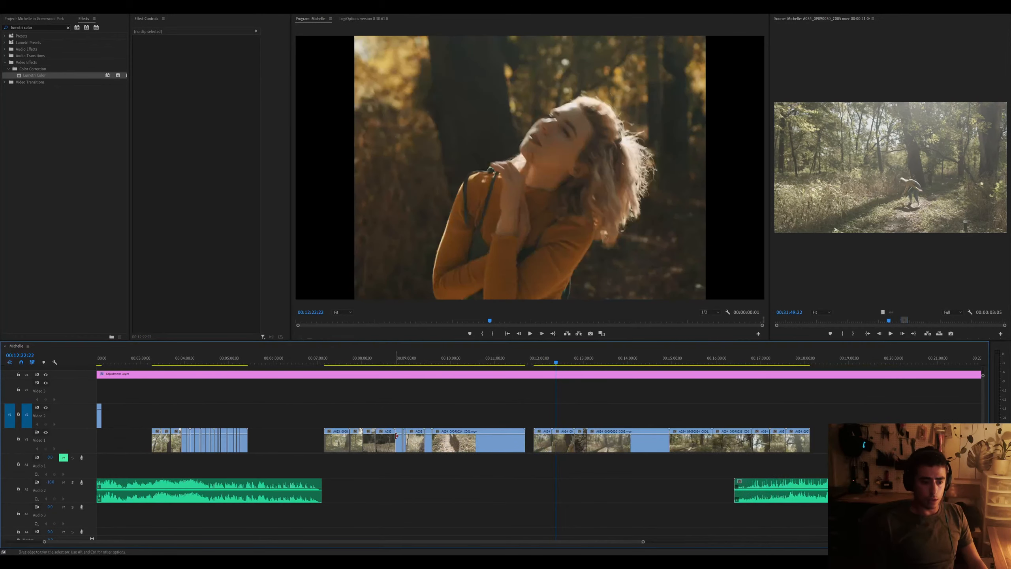
left_click(529, 441)
key("Delete")
key("minus")
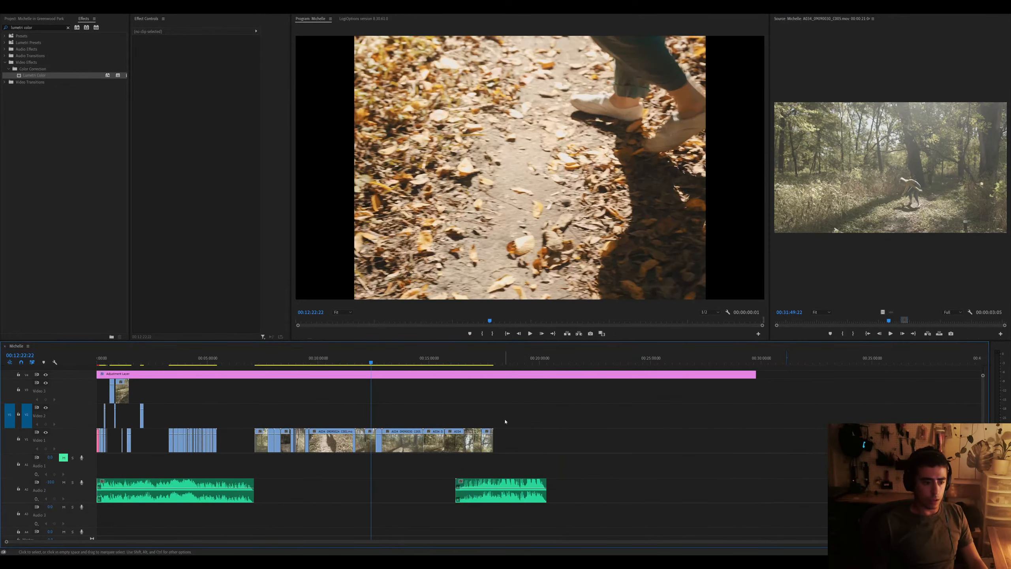
Move the later video clips about five minutes further along the timeline and delete the music clip at about 00:16:13
left_click_drag(506, 421, 344, 440)
key("equal")
key("equal")
left_click(634, 461)
key("minus")
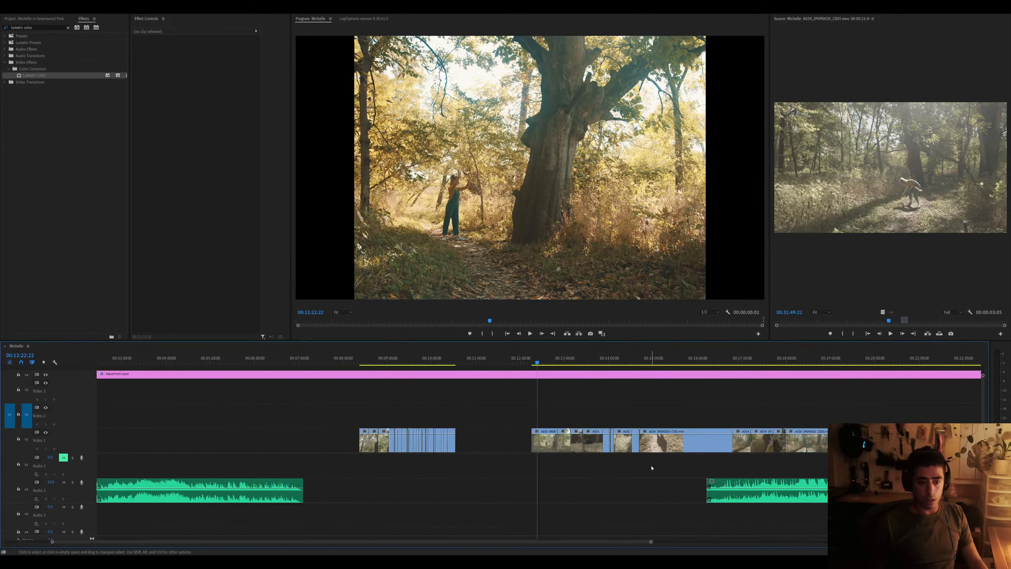
left_click(738, 491)
key("Delete")
Examine the blue-sky, field and hair close-up shots between about 00:14:00 and 00:14:15
left_click(619, 357)
key("equal")
key("equal")
key("space")
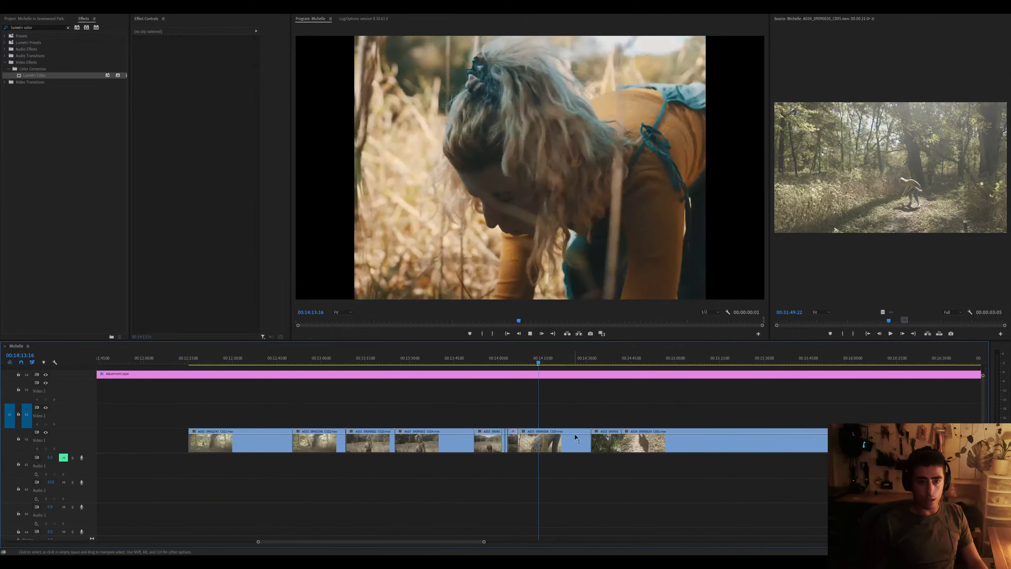
left_click(575, 438)
key("equal")
left_click(470, 359)
key("equal")
key("equal")
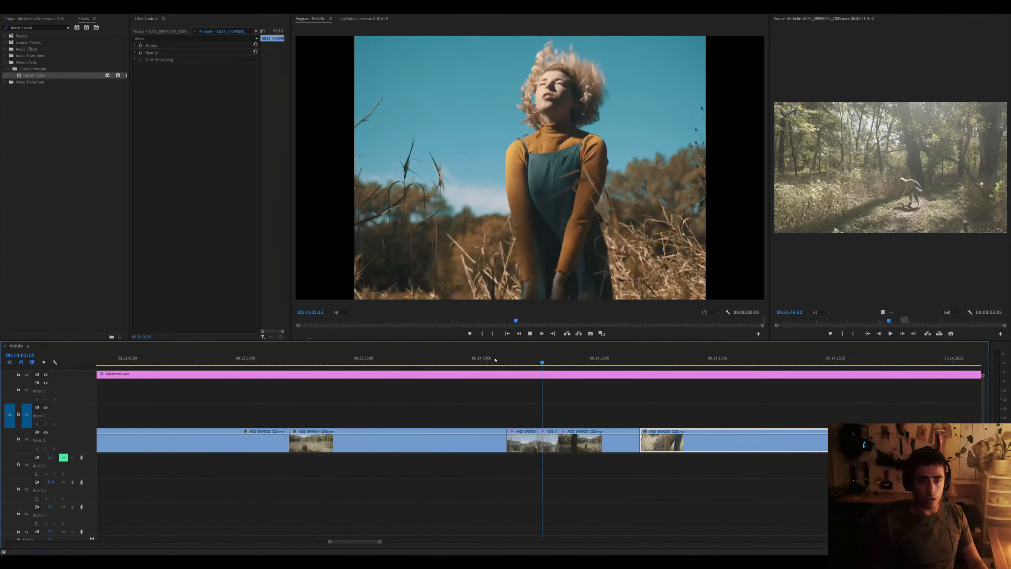
left_click(664, 359)
key("minus")
key("equal")
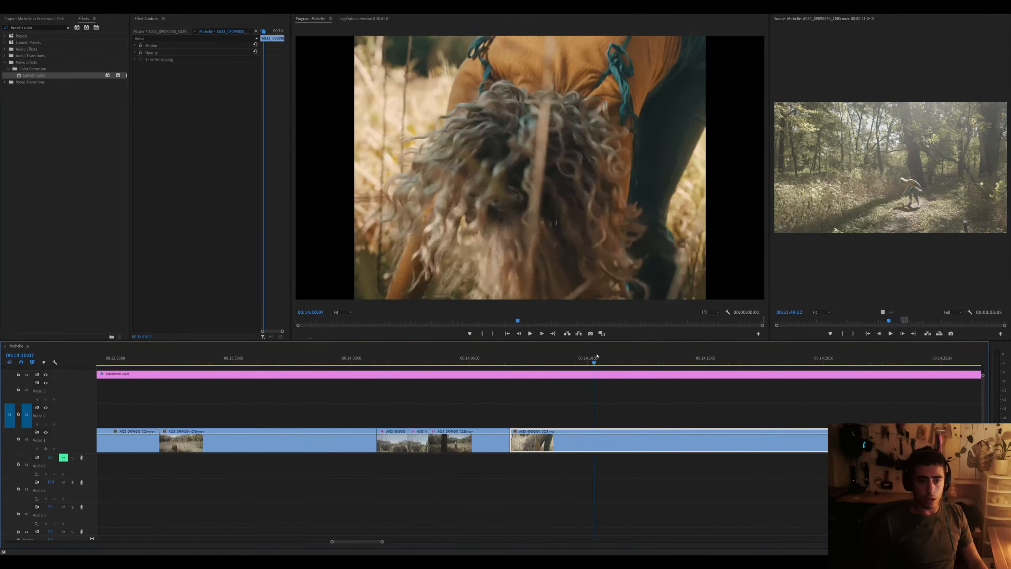
Split the hair close-up clip at about 00:14:17 and delete the part before the cut
key("space")
key("space")
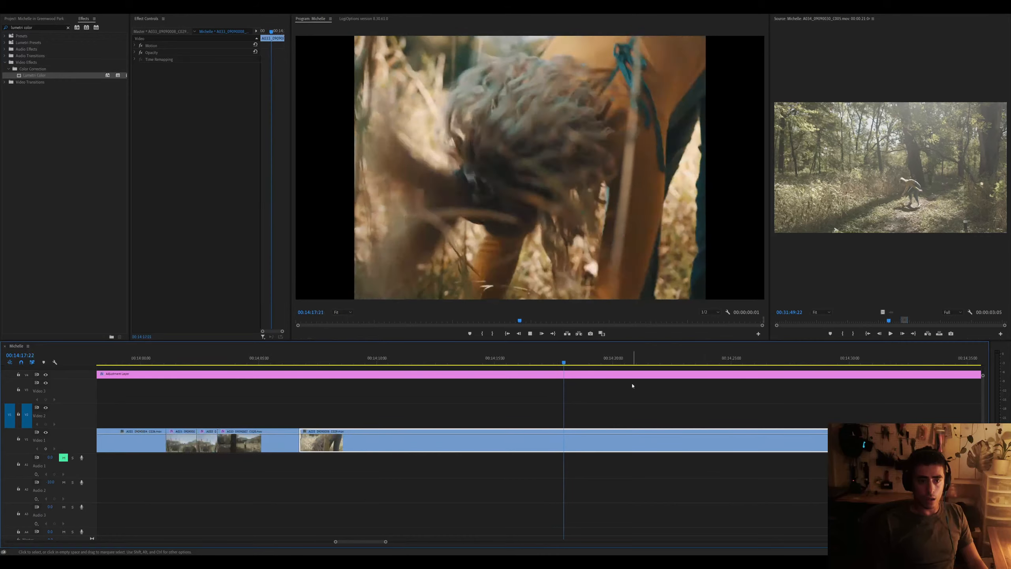
left_click_drag(581, 360, 547, 360)
key("ctrl+k")
key("Delete")
key("-")
key("space")
key("=")
key("=")
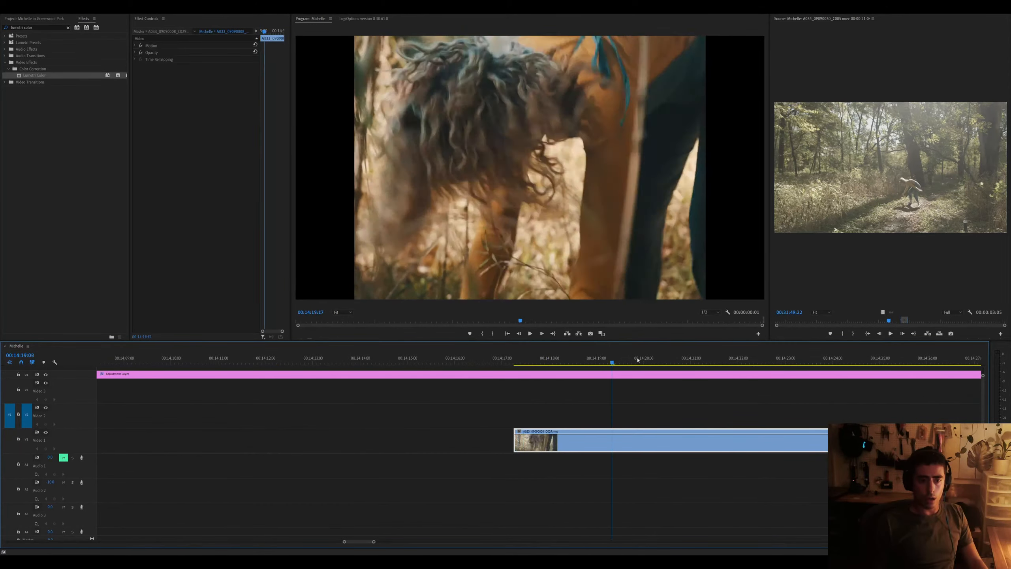
Cut the hair close-up to about three seconds, delete its remainder and close the gap behind it
key("-")
key("-")
left_click_drag(615, 359, 633, 360)
left_click(640, 445)
key("Delete")
left_click(634, 442)
key("Delete")
key("-")
key("-")
key("=")
key("=")
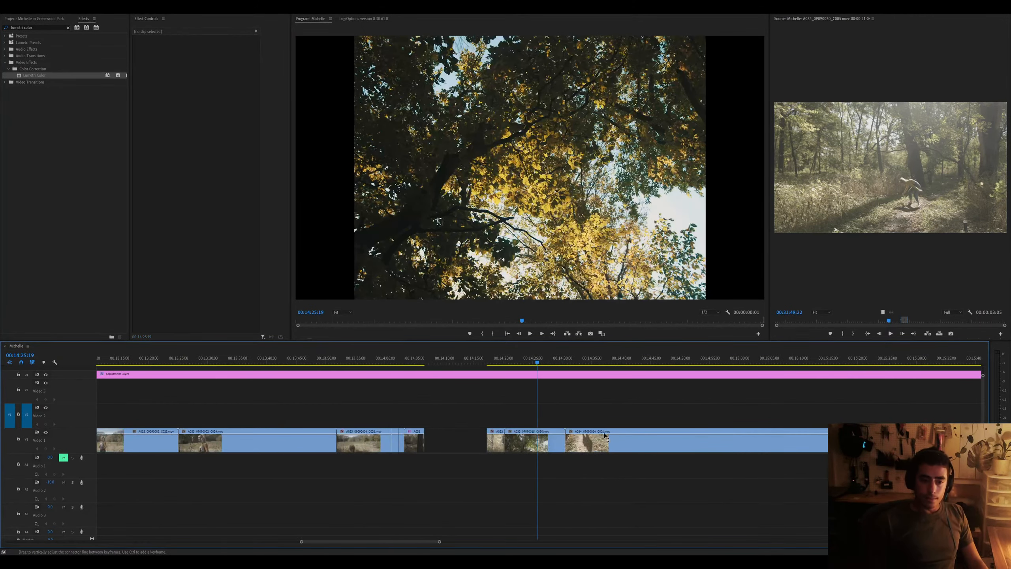
Delete the treetop clip following the hair close-up and close the gap it leaves
key("space")
left_click(555, 445)
key("Delete")
left_click(553, 444)
key("Delete")
key("-")
Split the long clip beginning with the leg shadows at 00:15:12:02 and delete the part before the cut
left_click(555, 443)
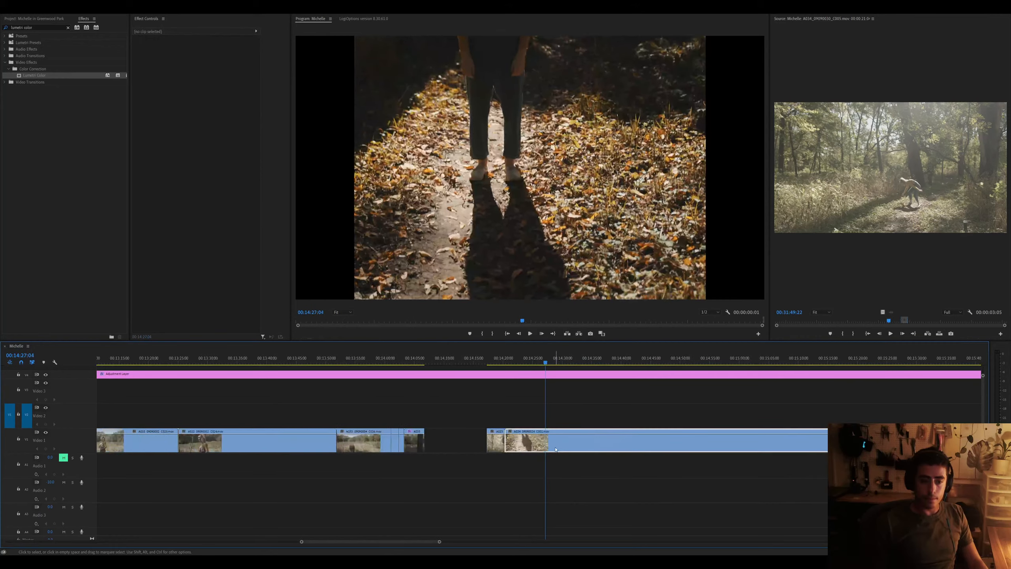
key("-")
left_click_drag(552, 358, 679, 361)
key("ctrl+k")
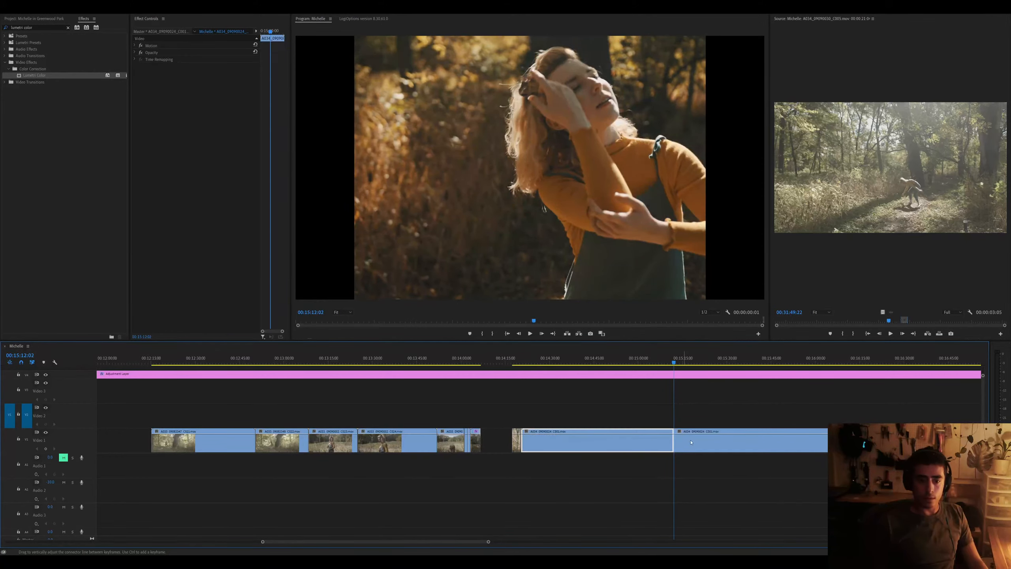
key("Delete")
Play the remaining raised-arms clip and split it at about 00:15:16
key("space")
key("equal")
key("equal")
key("equal")
left_click(692, 445)
key("equal")
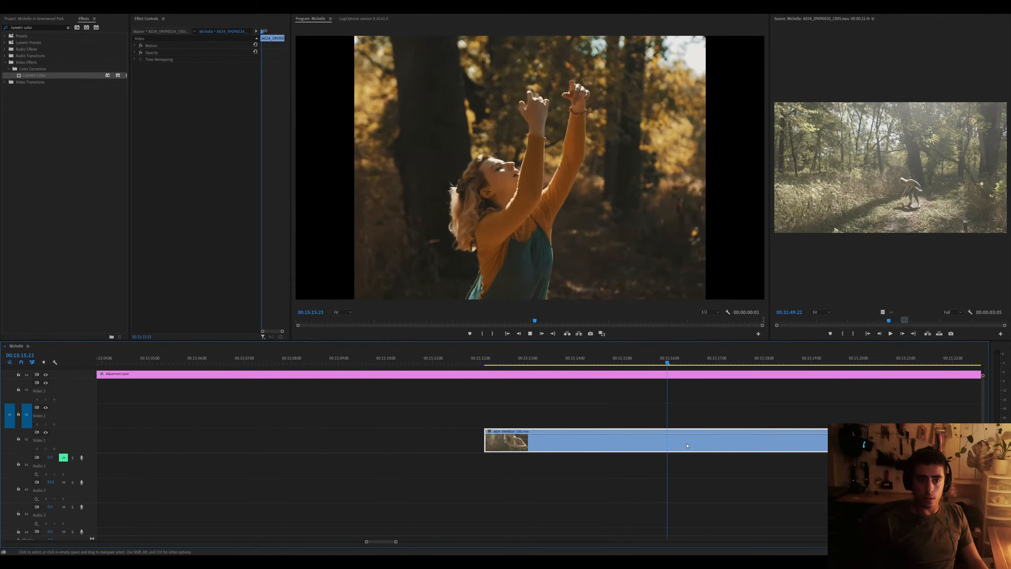
key("ctrl+k")
Close the long gap before the raised-arms clip and the shorter gap before the hair close-up
key("minus")
key("minus")
key("minus")
key("minus")
key("minus")
key("equal")
left_click(473, 440)
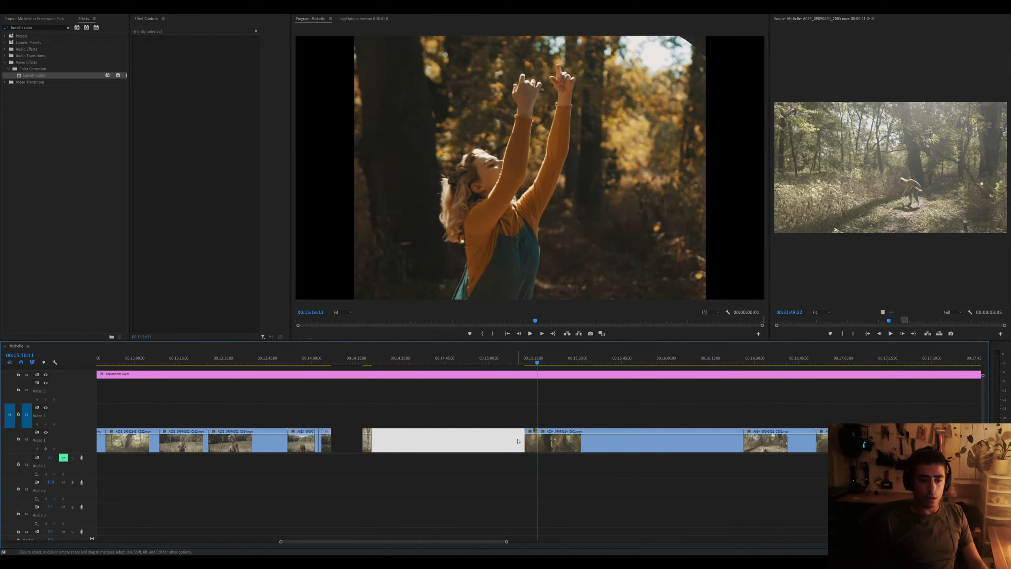
key("Delete")
left_click(346, 443)
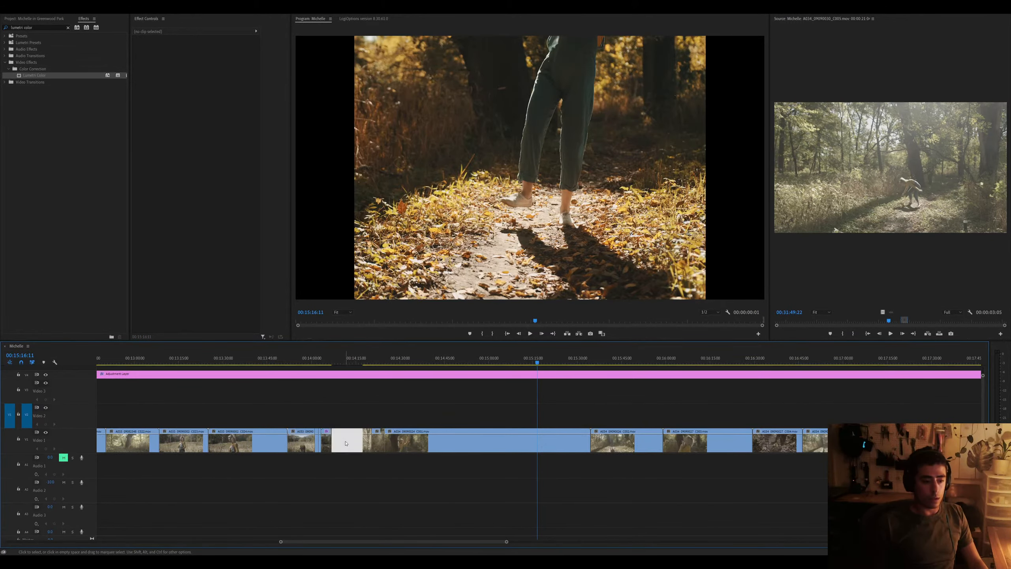
key("Delete")
key("minus")
key("minus")
key("minus")
key("equal")
key("equal")
key("minus")
key("minus")
key("ctrl+z")
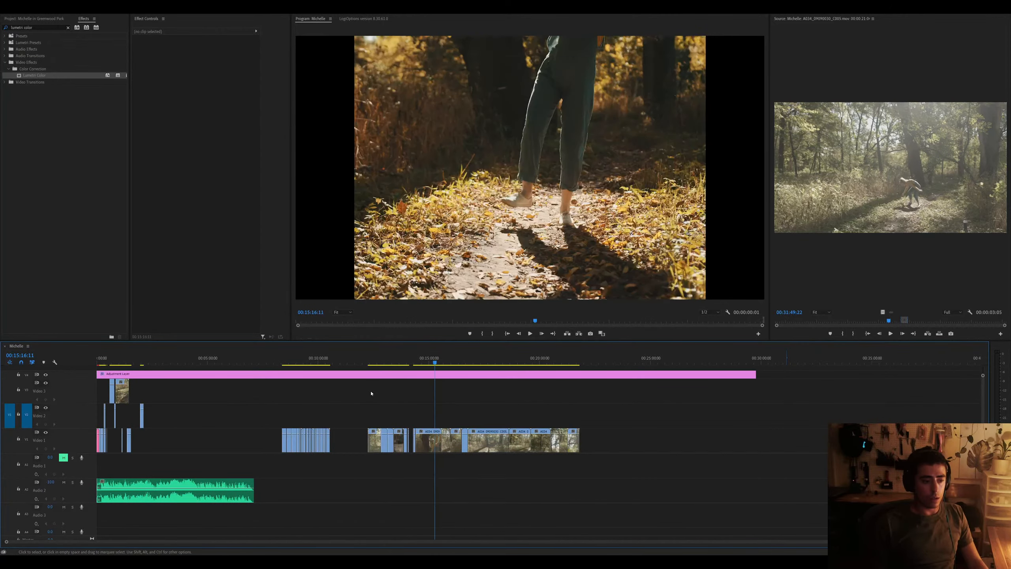
key("ctrl+z")
key("ctrl+shift+z")
key("ctrl+shift+z")
key("equal")
key("equal")
key("equal")
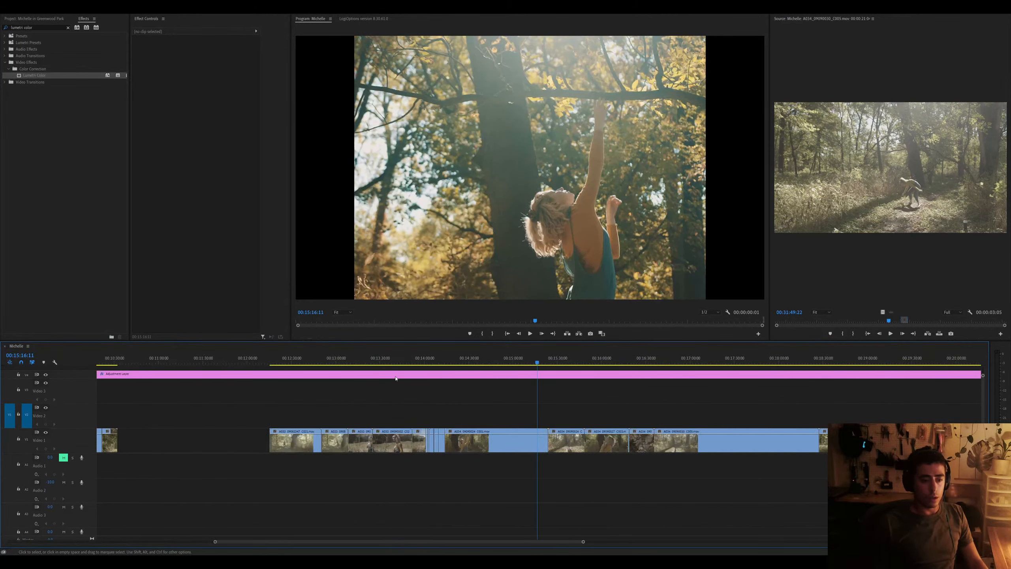
Play the long raised-arms woods clip from about 00:14:15 to look for a usable section
left_click_drag(406, 356, 358, 353)
key("space")
key("equal")
key("equal")
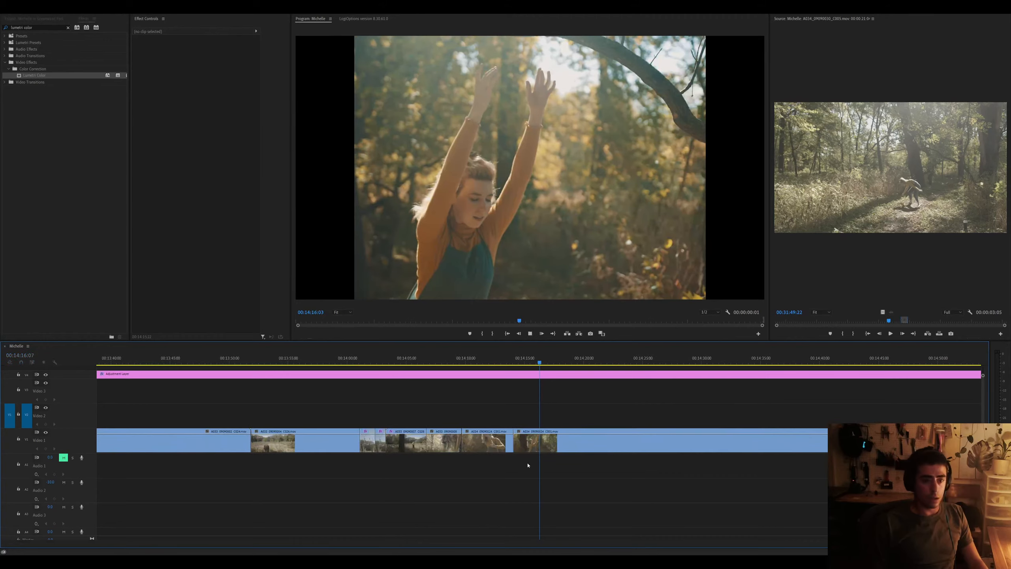
left_click(573, 449)
key("minus")
key("minus")
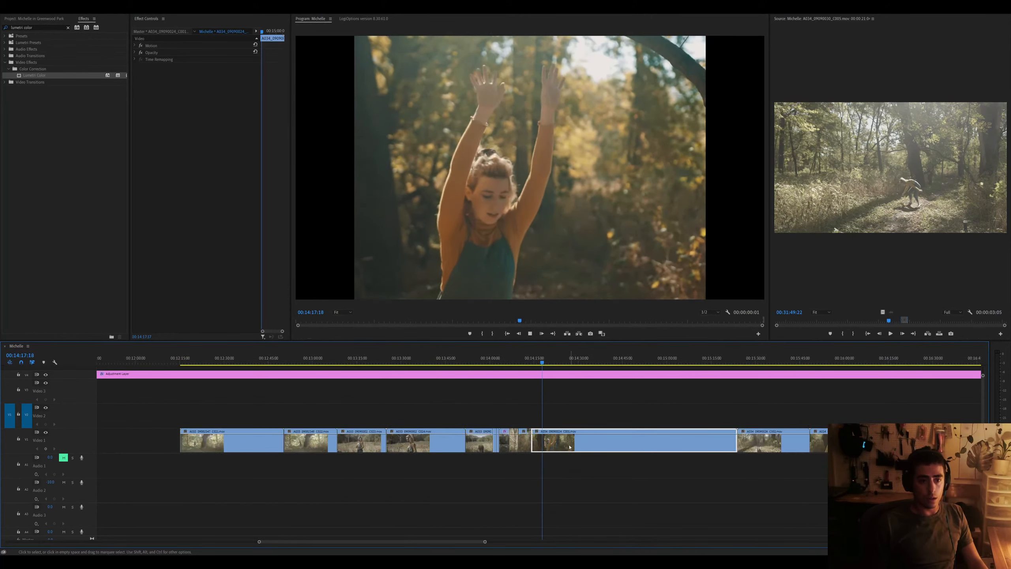
left_click(559, 356)
key("space")
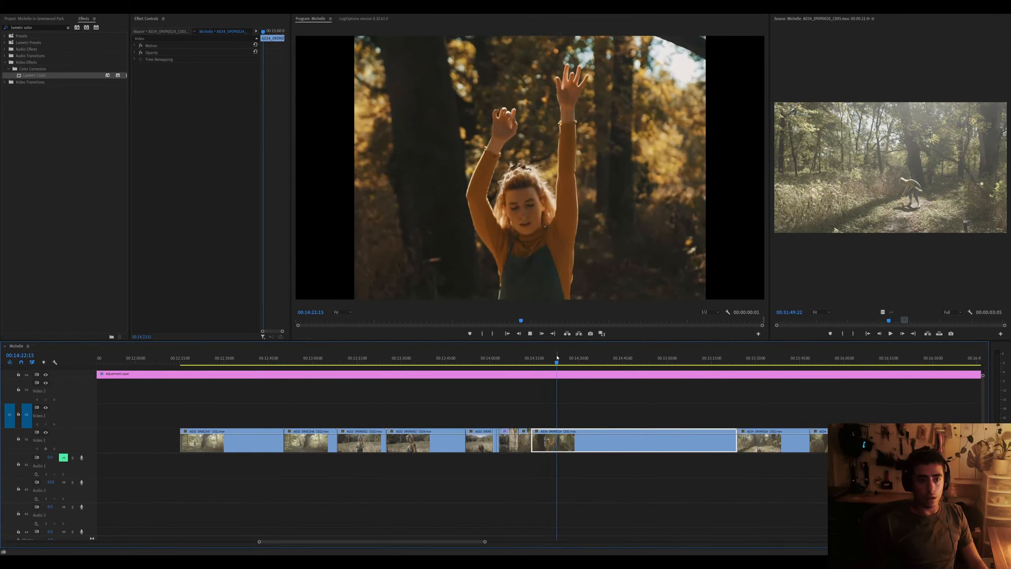
Split the long raised-arms clip at about 00:14:40 and delete the part before the cut
left_click_drag(557, 358, 608, 359)
key("space")
key("=")
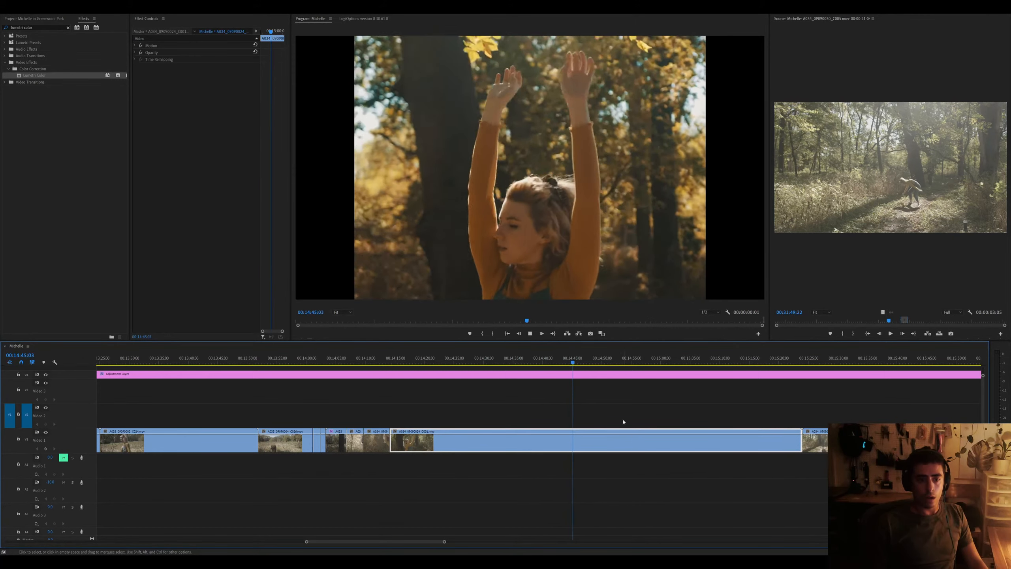
mouse_move(578, 362)
left_mouse_down()
mouse_move(537, 360)
mouse_move(560, 356)
left_mouse_up()
key("ctrl+k")
key("Delete")
key("space")
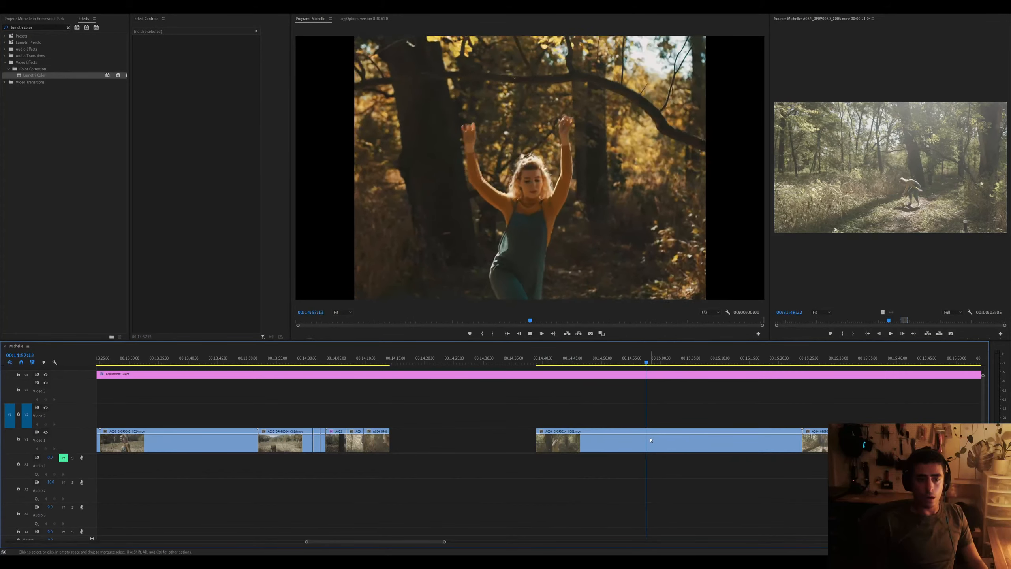
Split the raised-arms clip at about 00:14:58 and trim the second part to start at 00:14:59:13
left_click(651, 439)
key("ctrl+k")
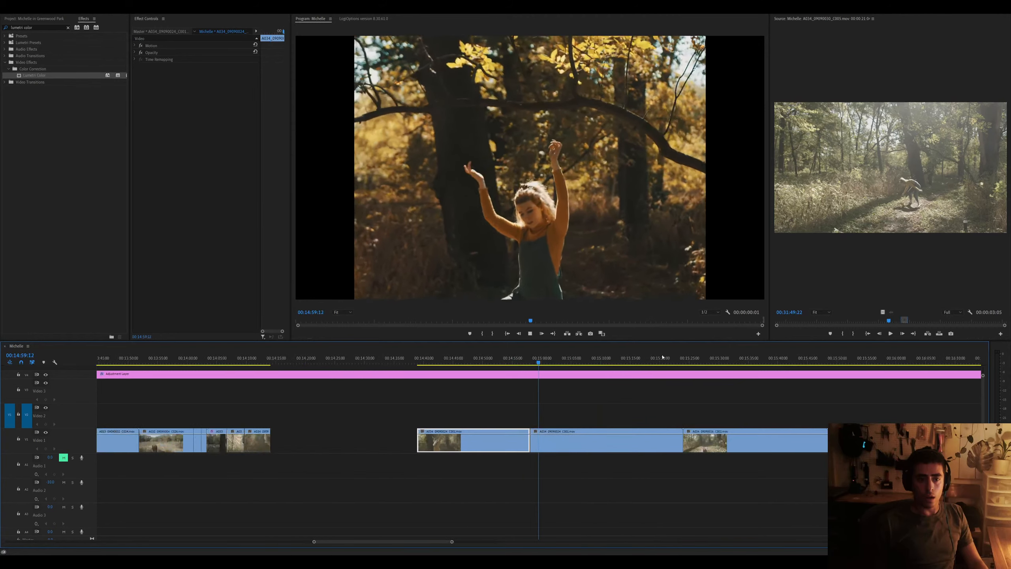
key("=")
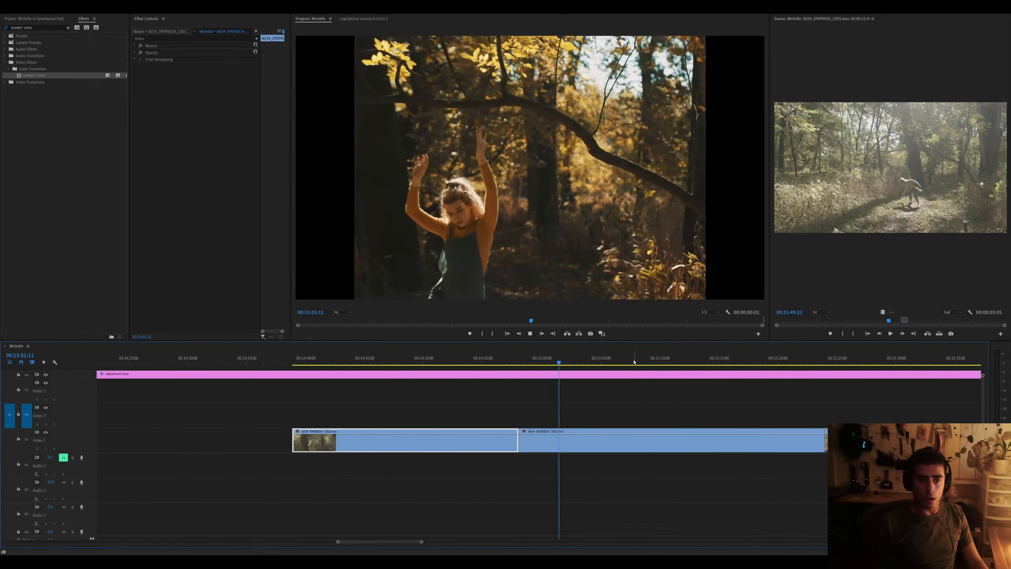
key("=")
key("space")
left_click_drag(498, 358, 491, 358)
left_click(518, 410)
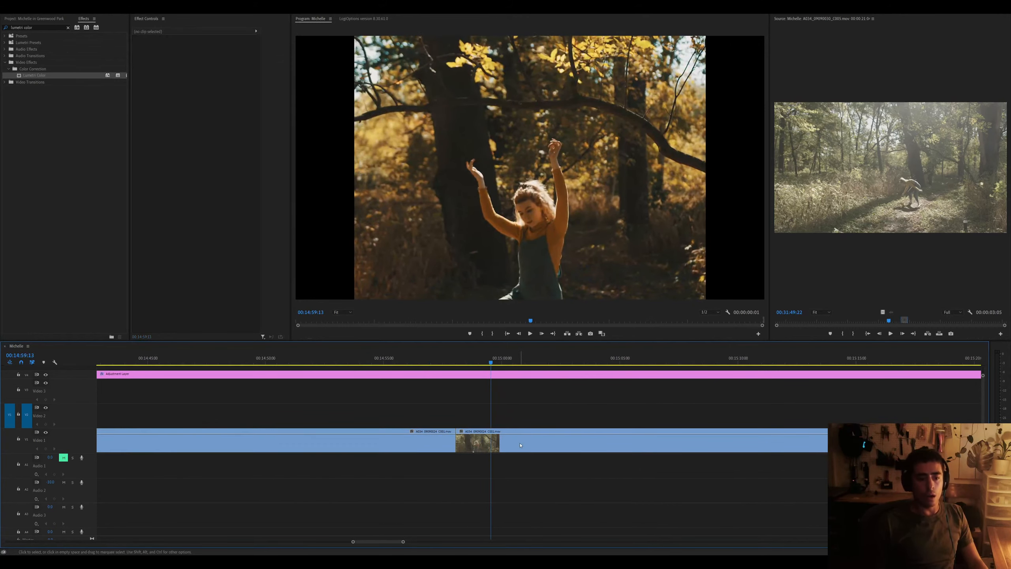
left_click_drag(520, 445, 555, 445)
Split the second part at about 00:15:04 and trim the remainder to start at 00:15:09:00
key("space")
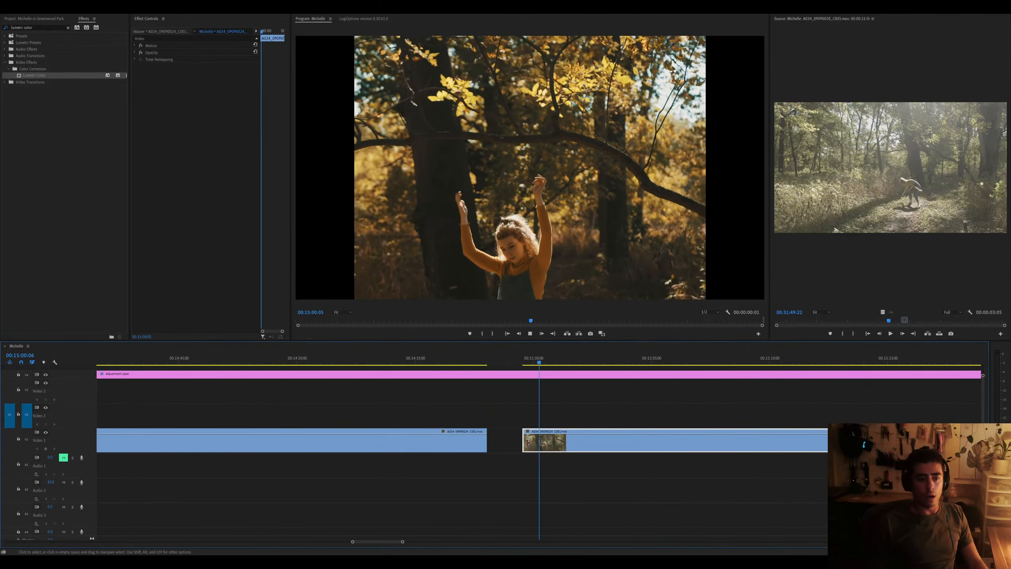
key("-")
left_click_drag(566, 361, 609, 361)
key("ctrl+k")
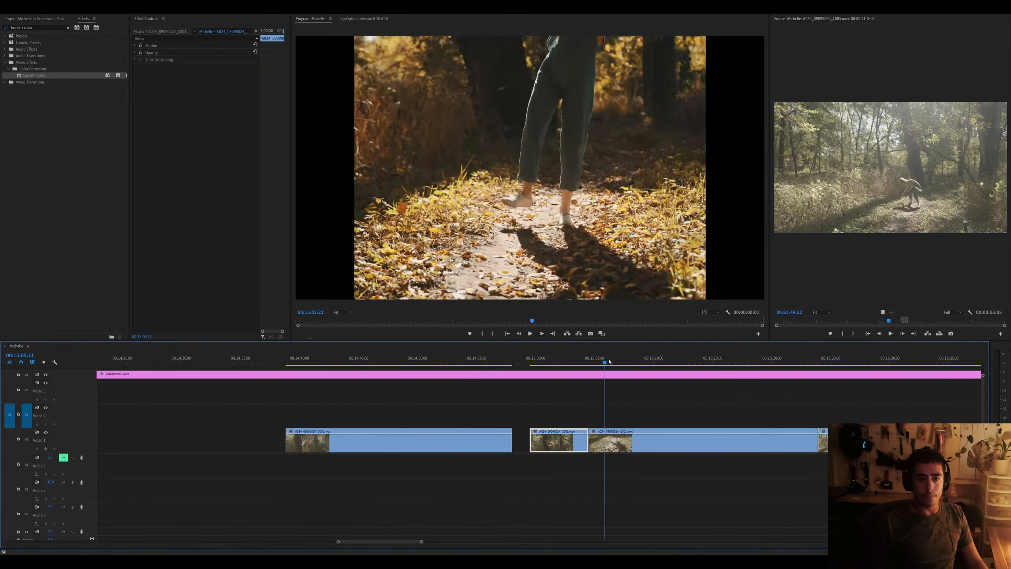
left_click_drag(657, 432, 710, 433)
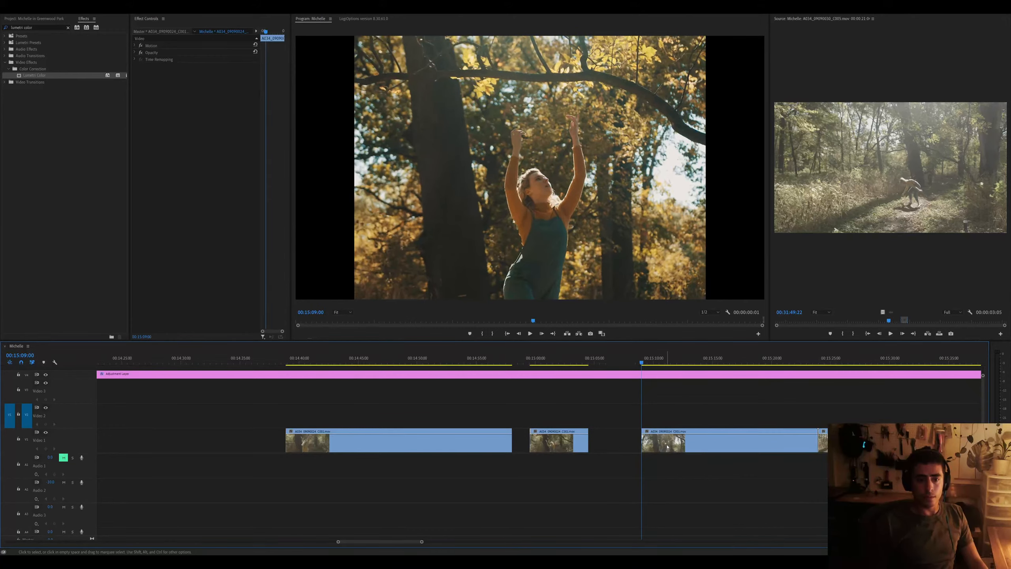
Play the remainder from 00:15:09:00, split it at about 00:15:14 and review the resulting pieces
key("space")
key("=")
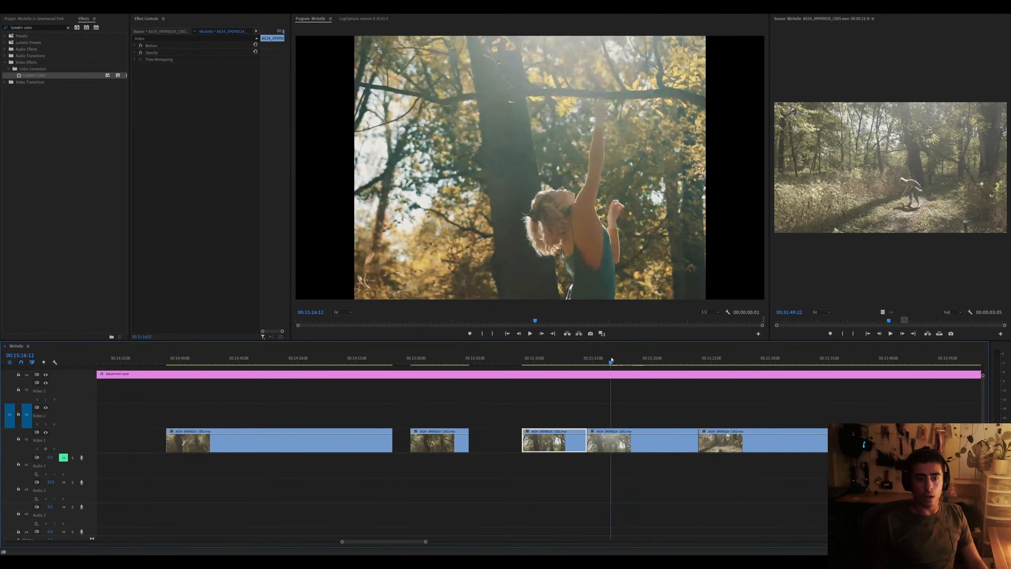
key("space")
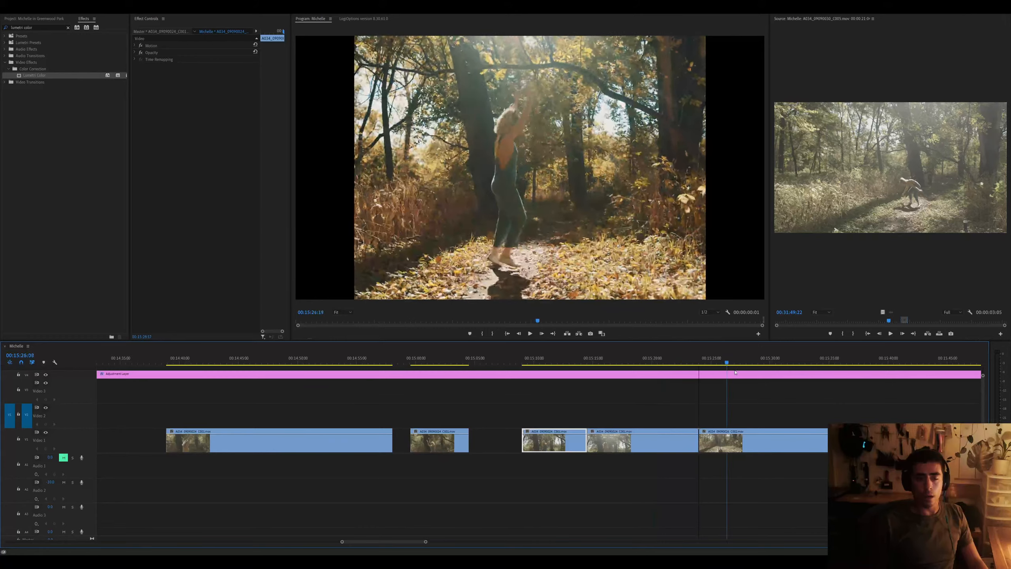
left_click_drag(556, 378, 554, 381)
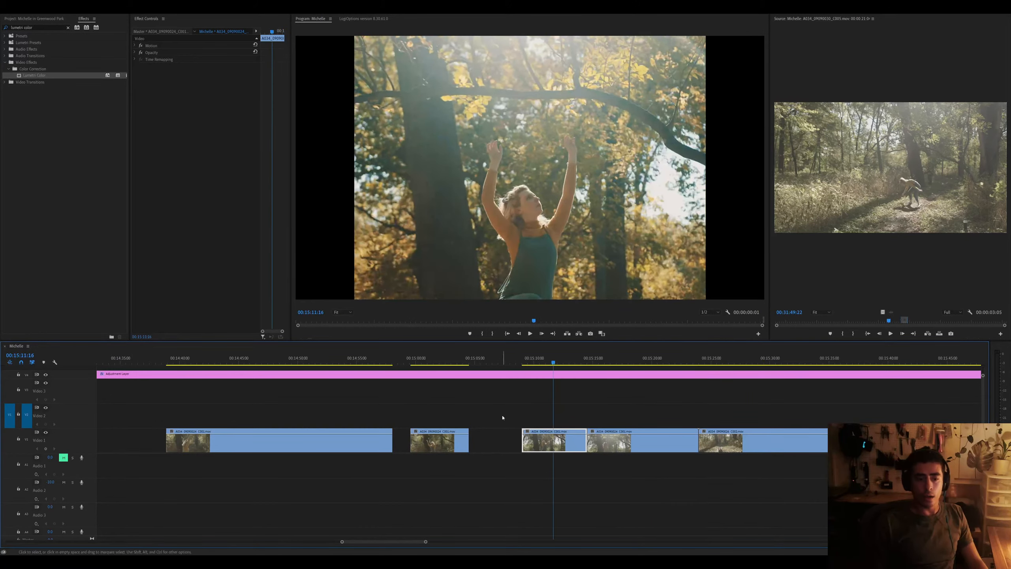
Close the gap between the two short raised-arms clips and move both about one second earlier
left_click(495, 437)
key("Delete")
left_click(479, 357)
left_click_drag(446, 445, 434, 445)
left_click_drag(521, 445, 507, 445)
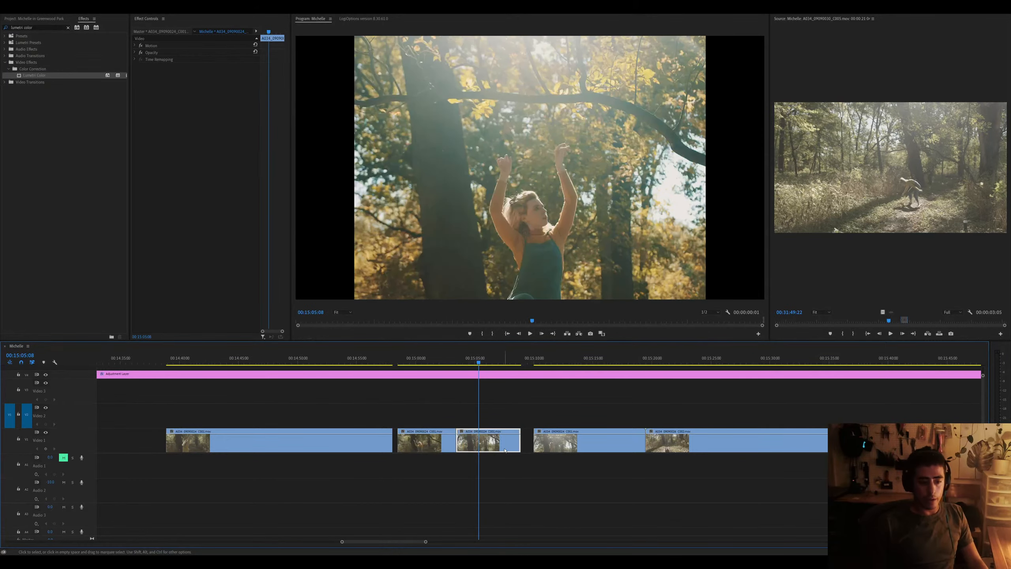
Examine the following woods and leaf-path clips from about 00:15:38 to 00:16:25
key("minus")
key("minus")
key("minus")
left_click(607, 362)
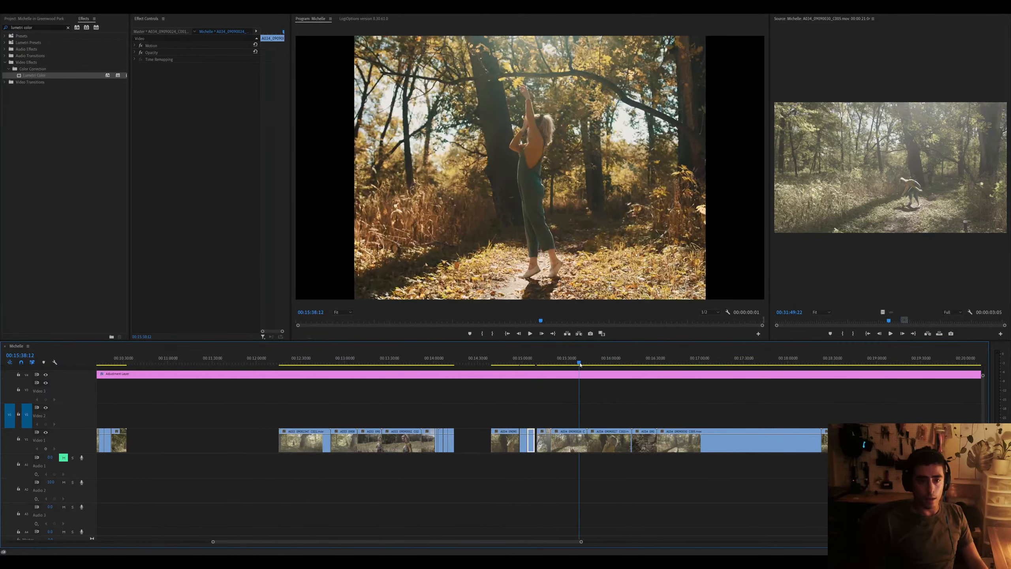
key("equal")
key("space")
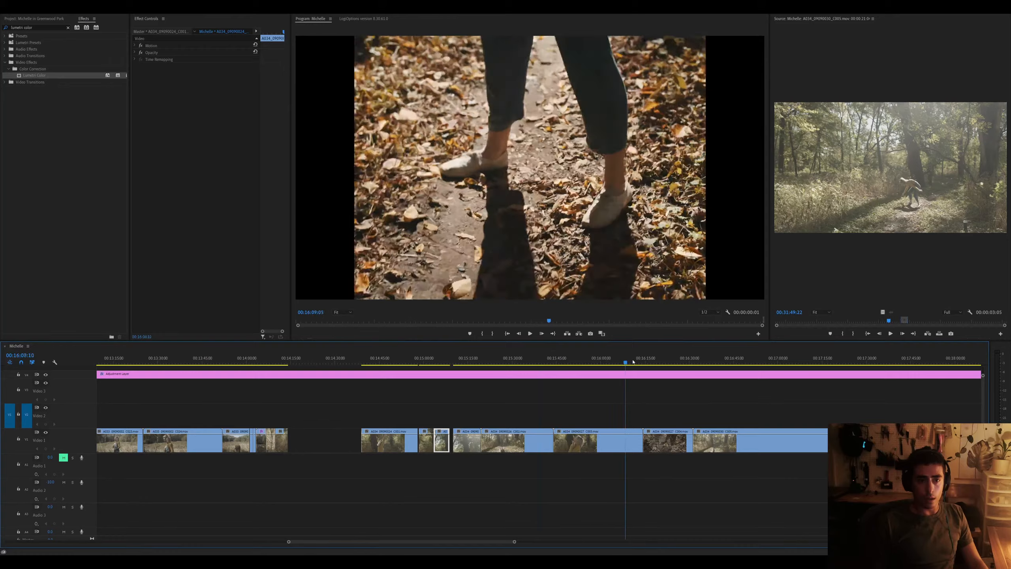
key("space")
key("equal")
key("equal")
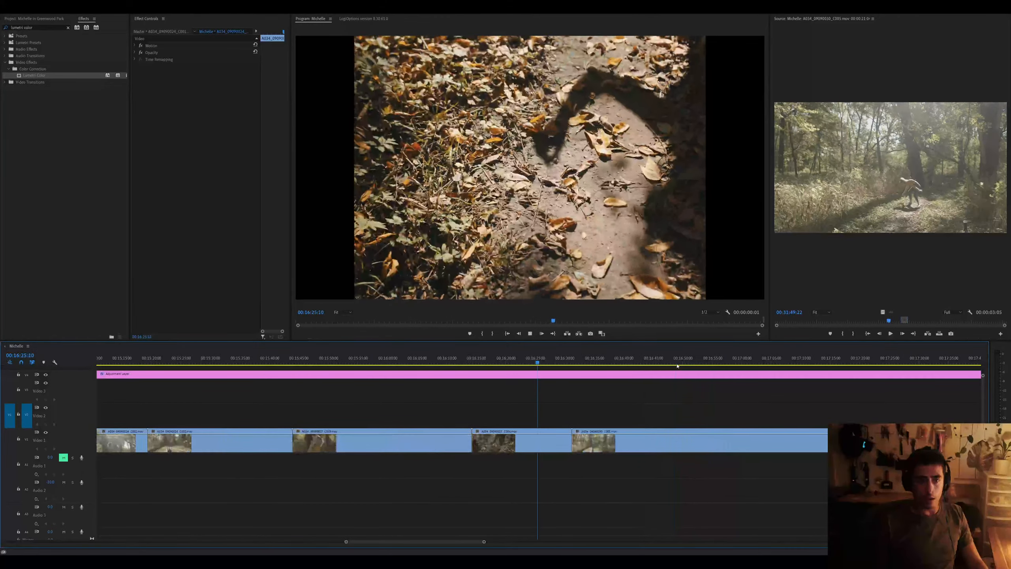
Split the leaf-path shadow clip at 00:16:26:09 and delete the part after the cut
left_click(571, 440)
key("ctrl+k")
left_click(570, 440)
key("Delete")
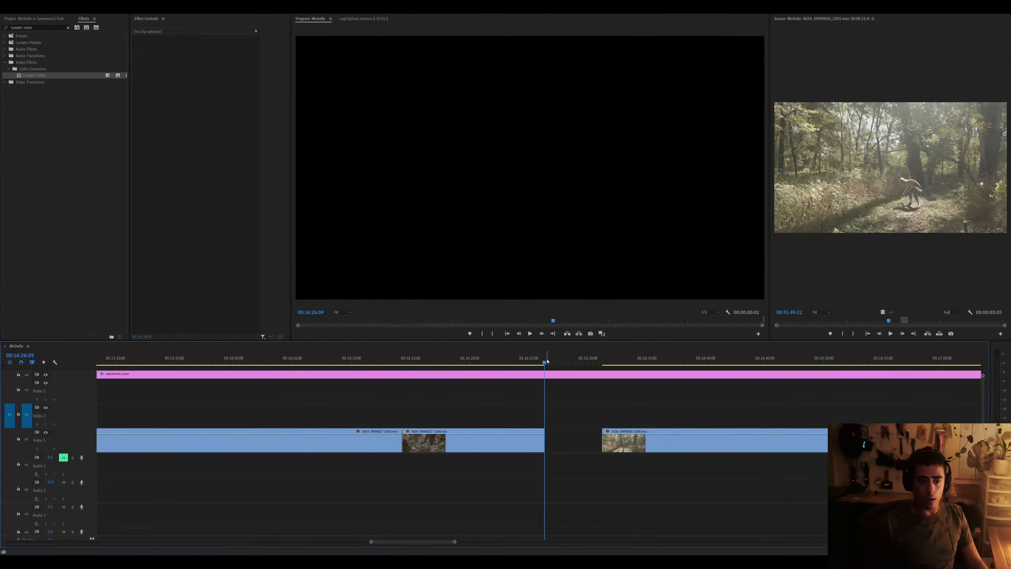
Cut the beginning off the leaf-path shadow clip so that it starts at 00:16:24:08
left_click(520, 443)
key("ctrl+k")
key("Delete")
key("equal")
key("equal")
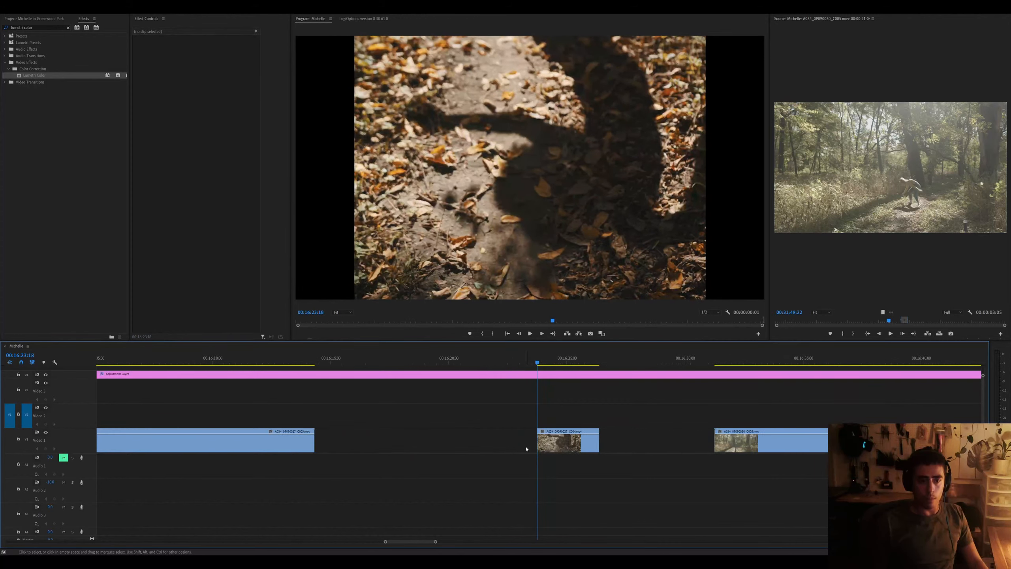
left_click(617, 445)
key("space")
key("ctrl+k")
key("Delete")
Set the shortened leaf-path shadow clip's speed to 48% and play it back
left_click(617, 445)
key("ctrl+r")
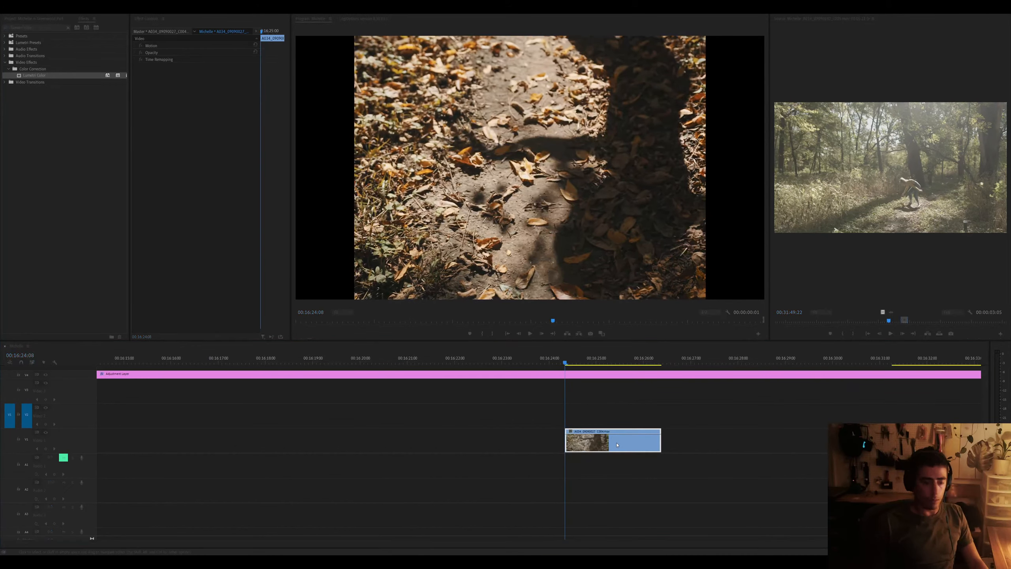
type("48")
key("Return")
key("equal")
key("space")
scroll(617, 444, "down", 3)
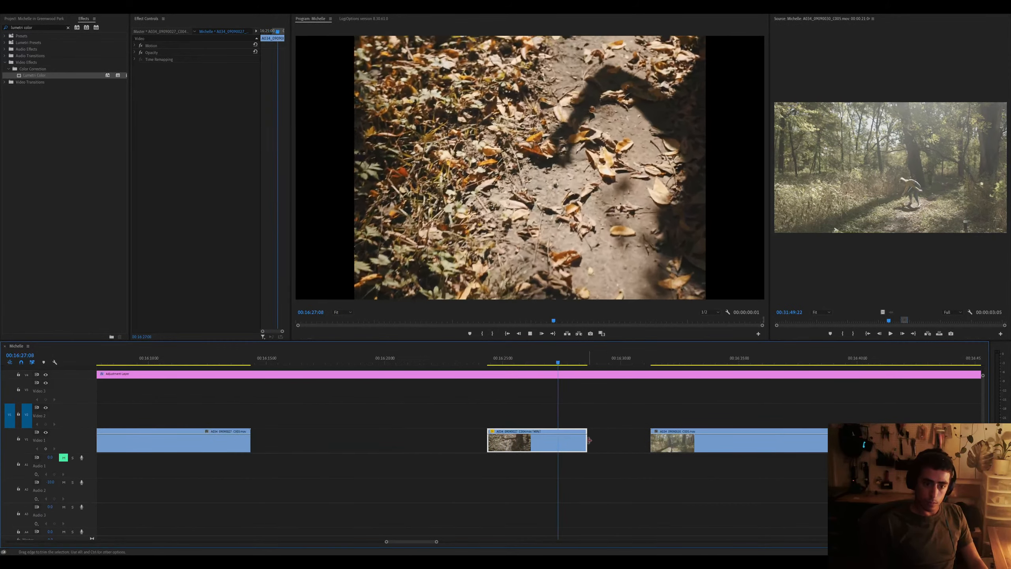
Extend the slowed leaf-path shadow clip and trim it to run from about 00:16:26:10 to 00:16:30:05
left_click_drag(587, 440, 634, 439)
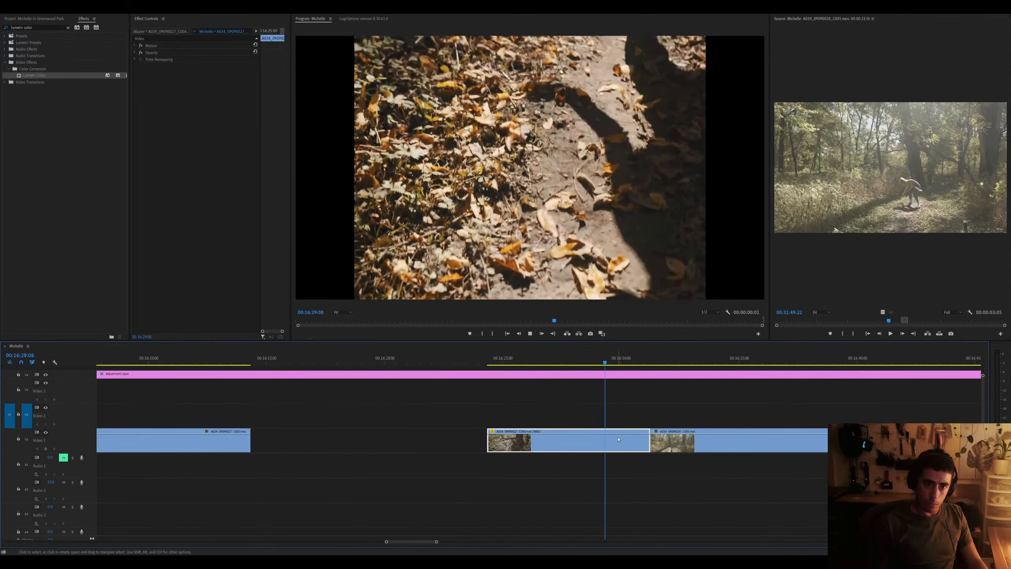
key("ctrl+z")
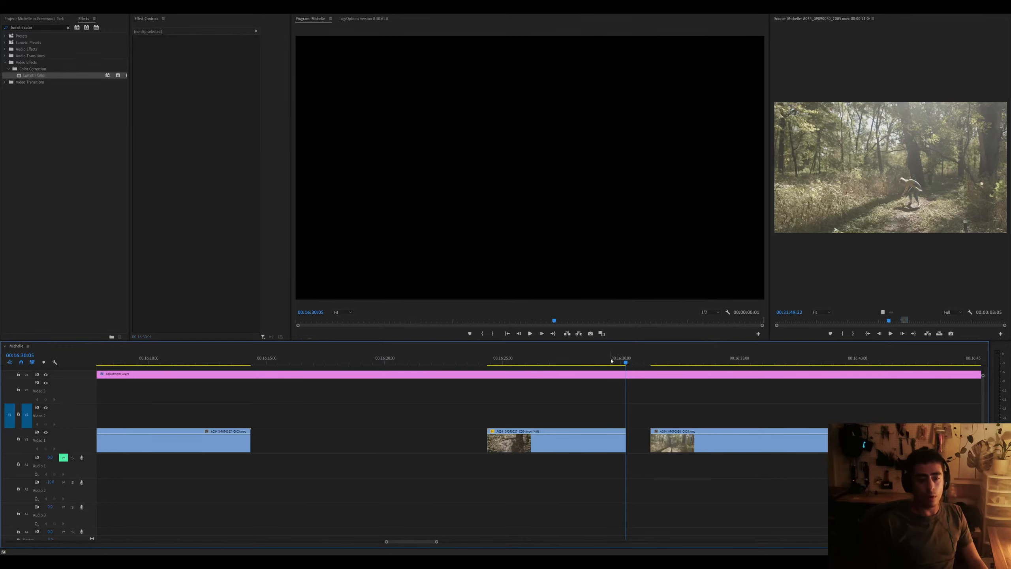
left_click(543, 363)
left_click(612, 449)
key("=")
key("space")
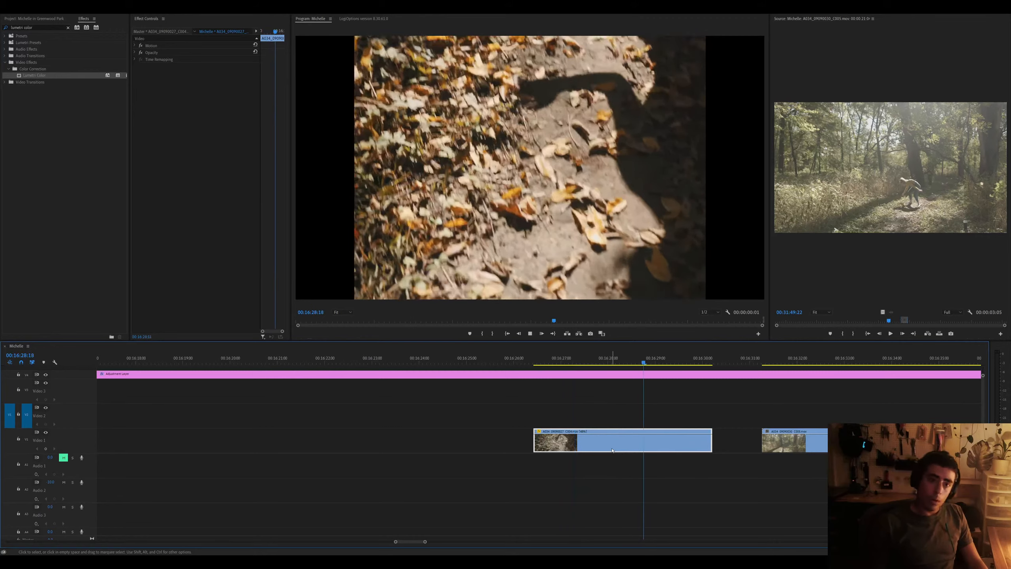
Close the gap between the leaf-path shadow clip and the following woods clip
left_click(736, 440)
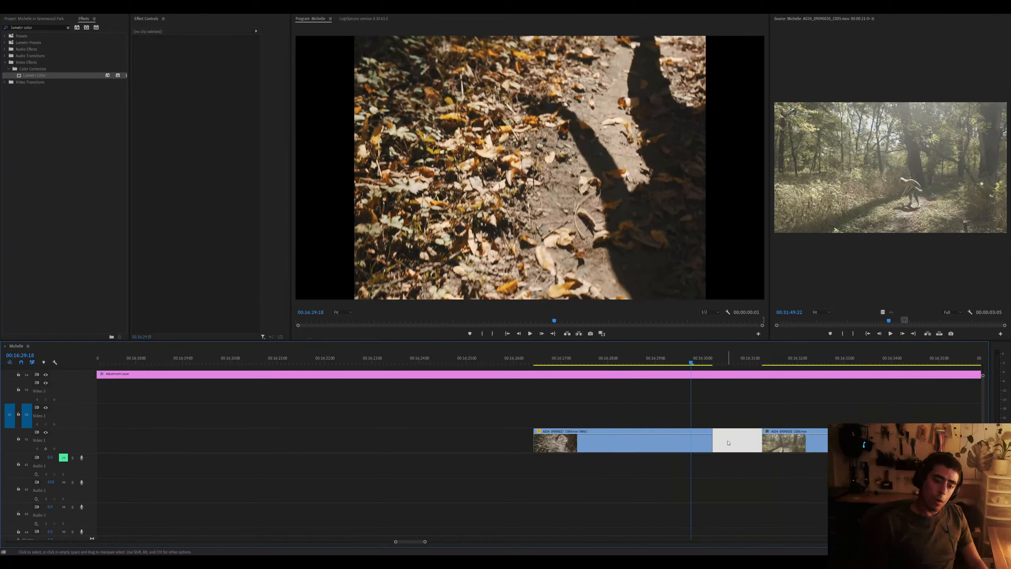
key("Delete")
key("minus")
Examine the woods dance clips from about 00:16:32 to 00:18:39, including the dancer's moves at the branch
left_click(662, 356)
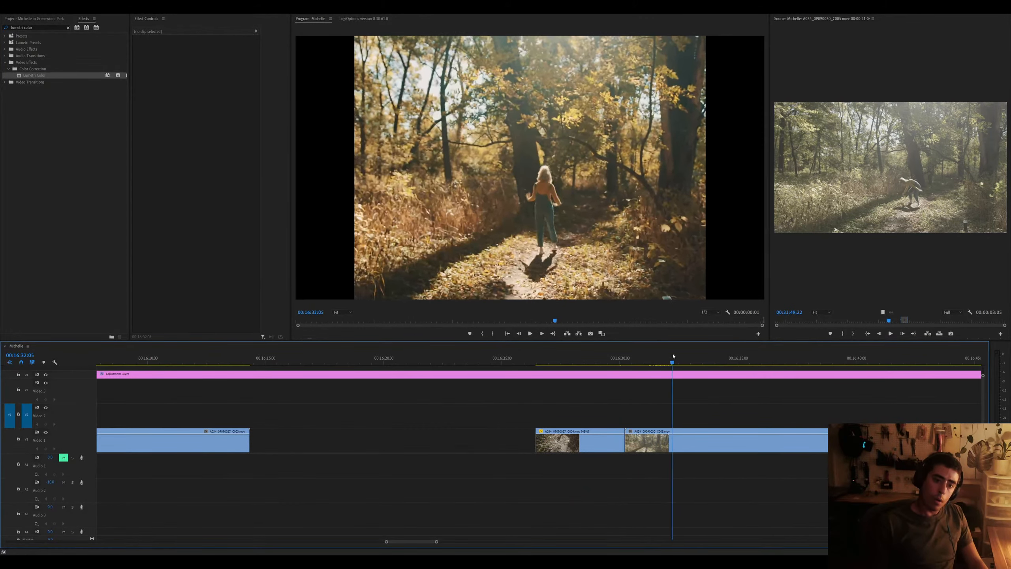
left_click_drag(727, 367, 716, 367)
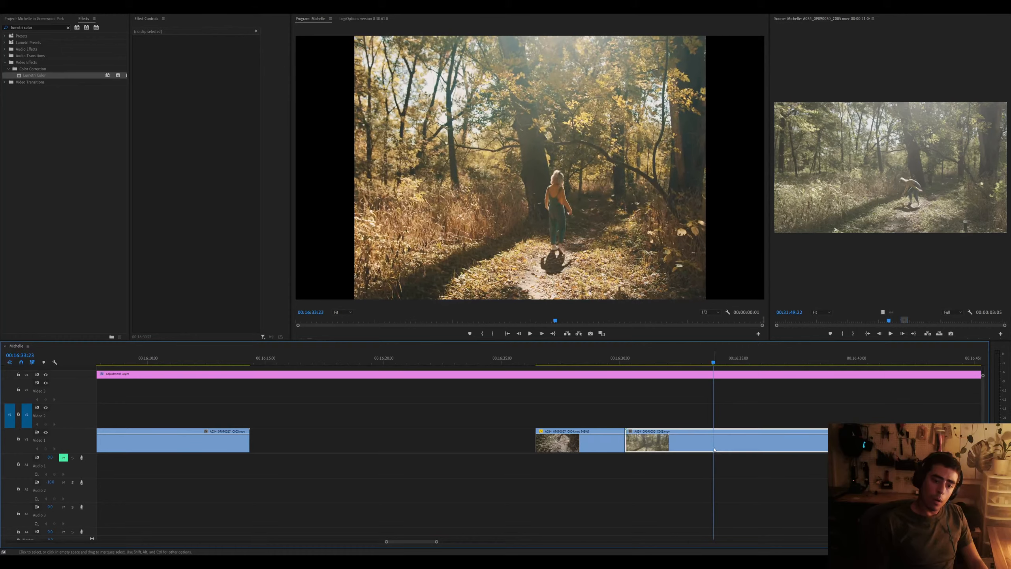
key("space")
key("minus")
left_click(698, 440)
key("minus")
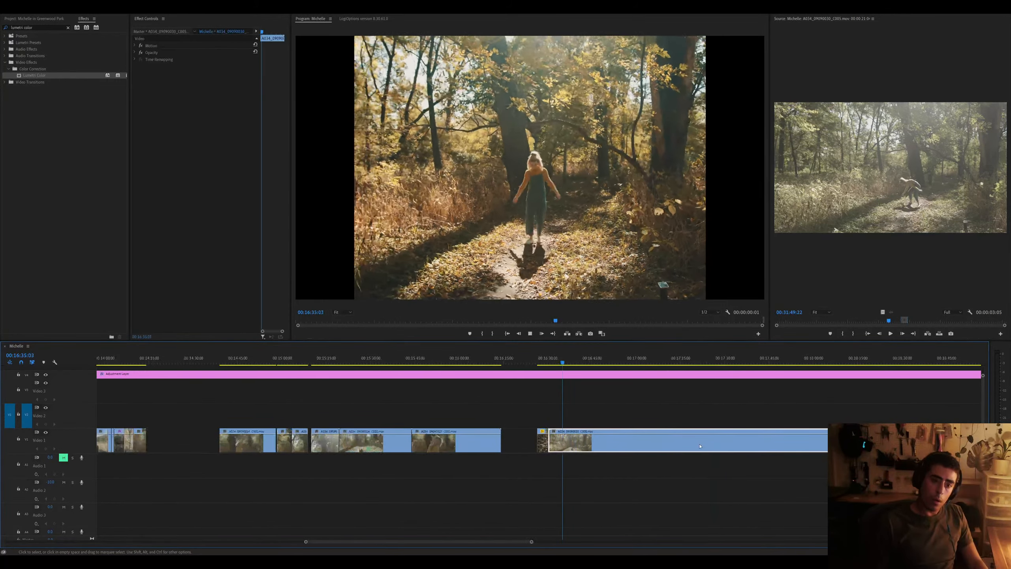
key("equal")
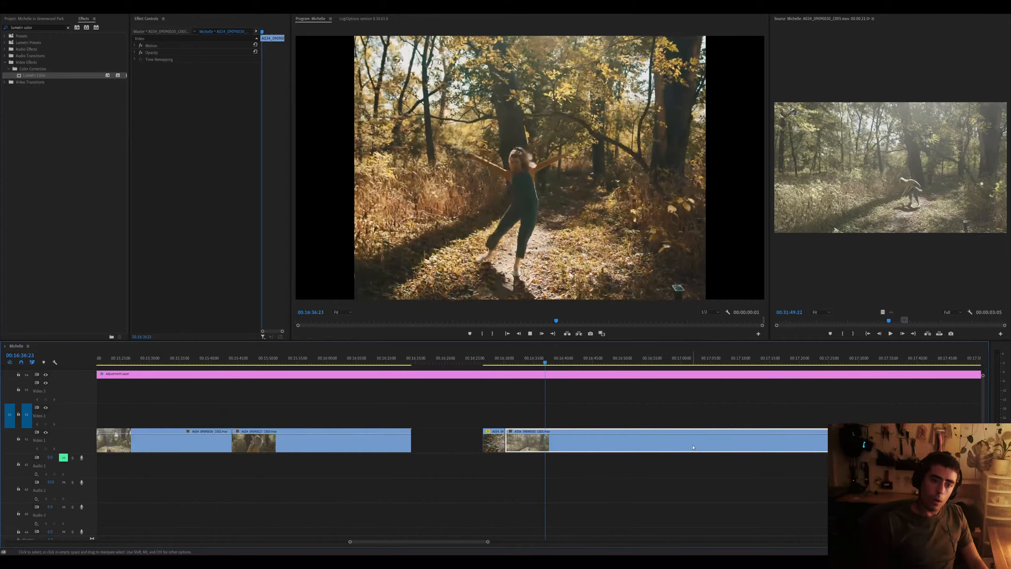
key("minus")
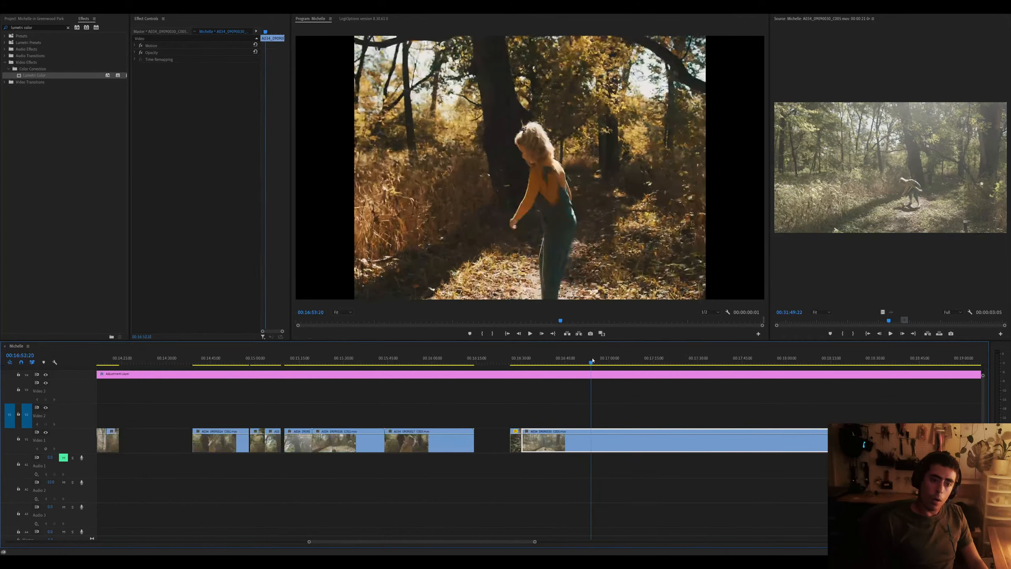
left_click(666, 360)
left_click_drag(689, 363, 802, 375)
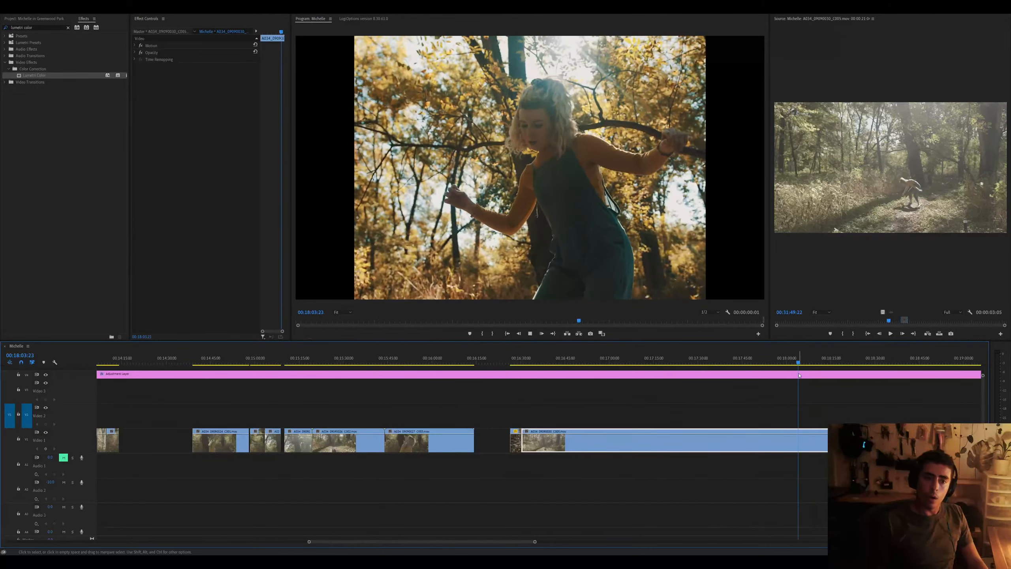
key("equal")
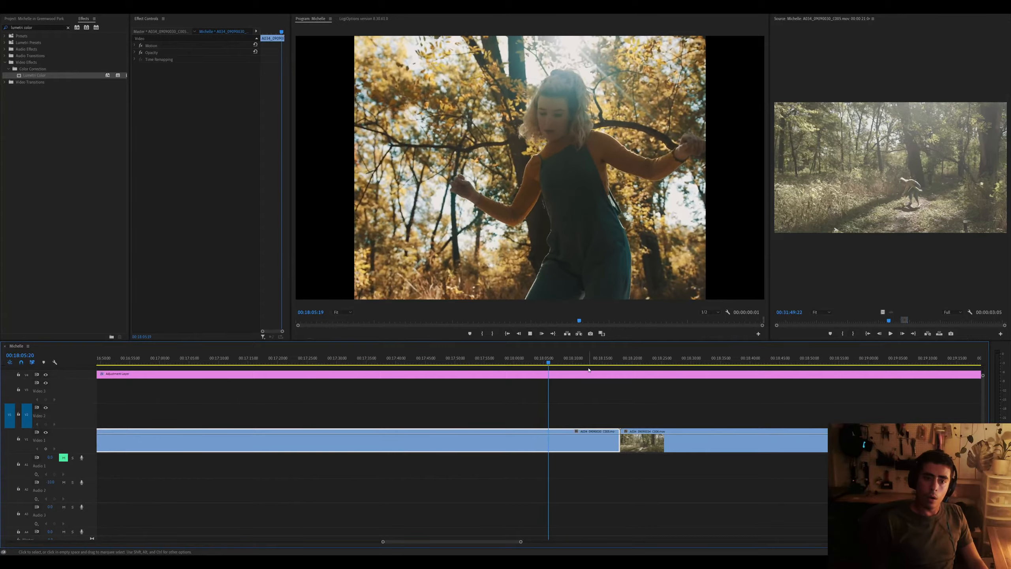
left_click_drag(583, 364, 586, 362)
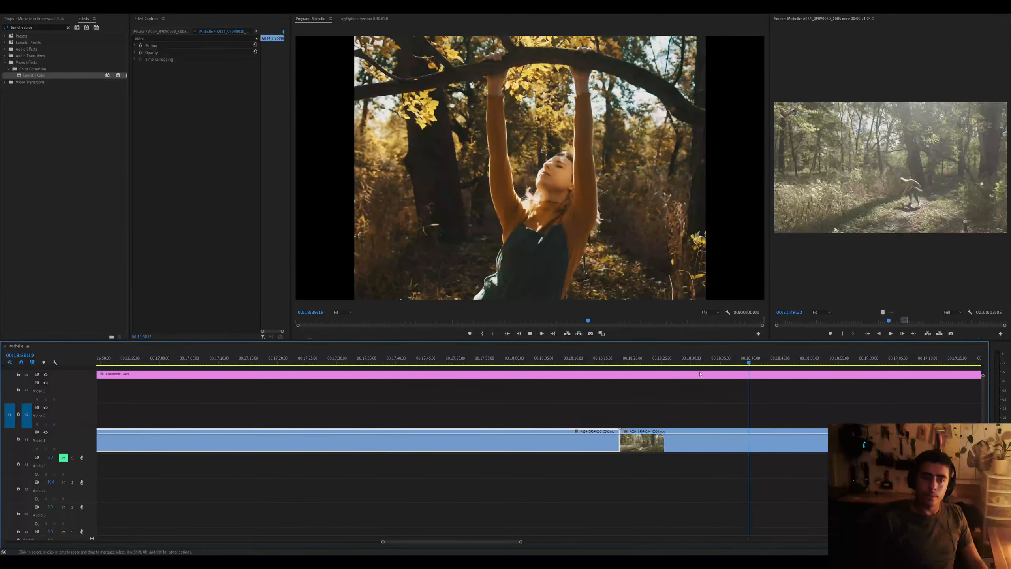
Split the woods clip of the dancer reaching for the branch at 00:18:24:22
left_click(666, 437)
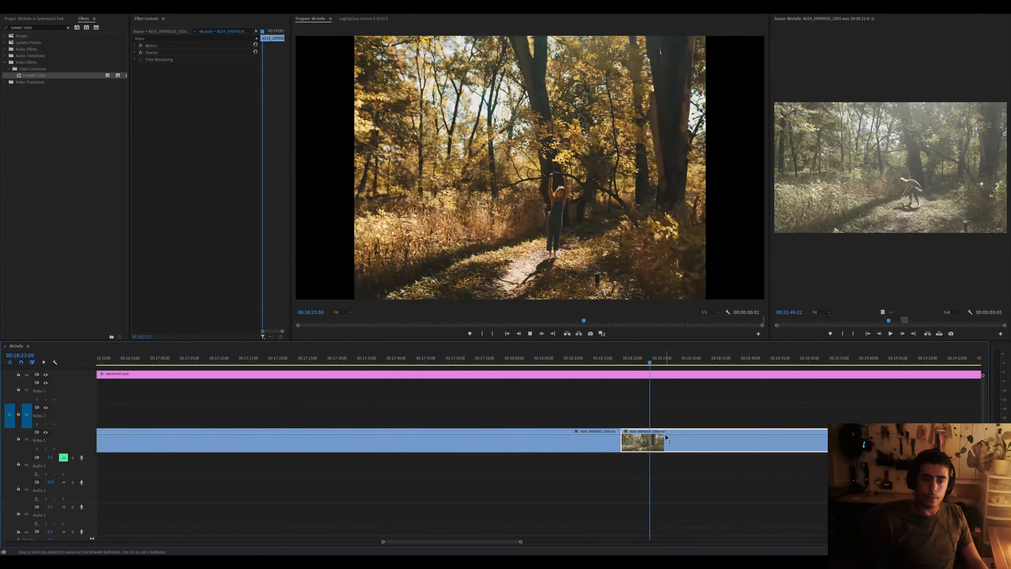
key("space")
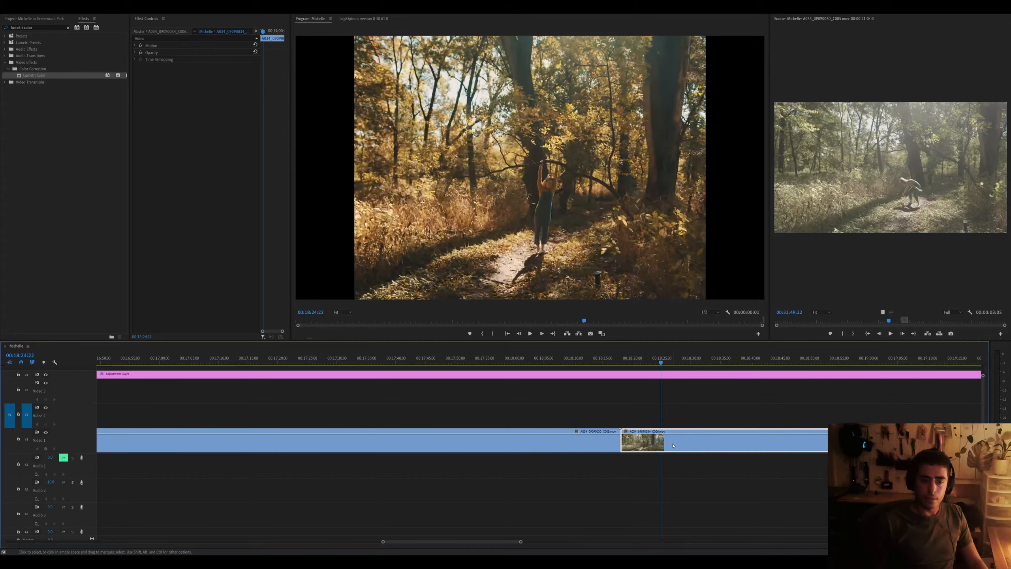
key("ctrl+k")
key("minus")
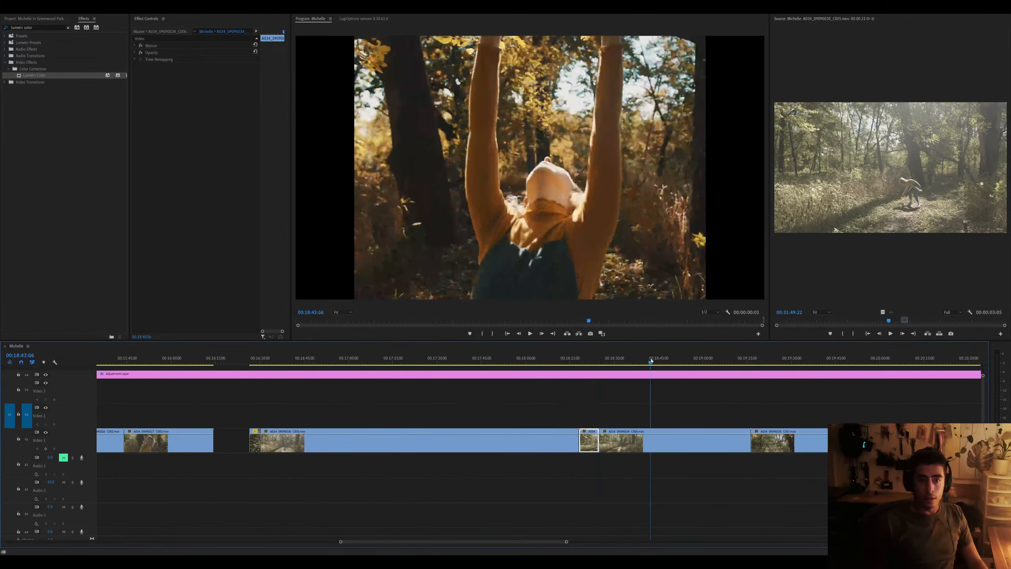
Examine the remaining branch and path dance clips from about 00:18:42 to 00:20:59
key("space")
left_click(628, 447)
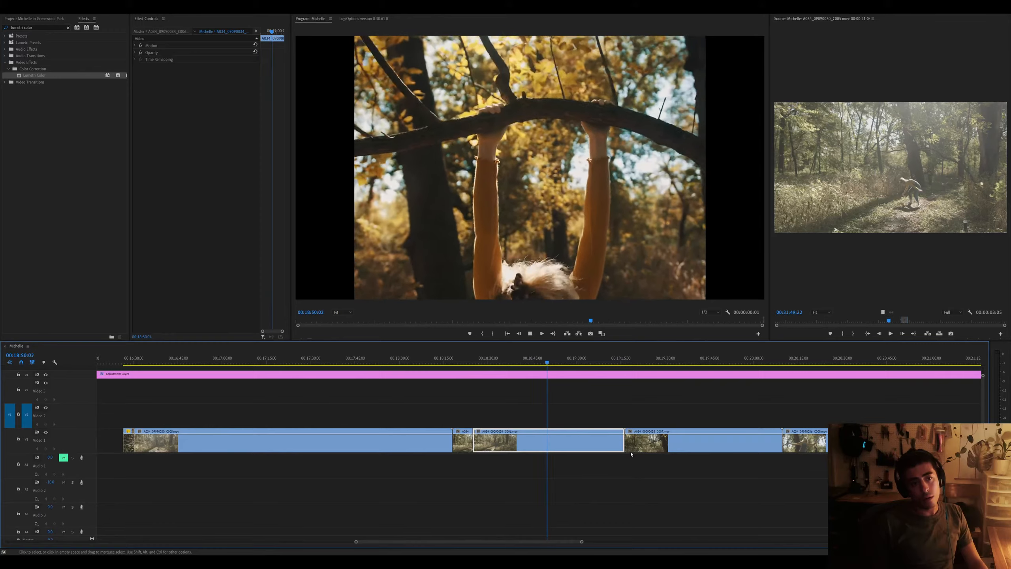
key("minus")
key("equal")
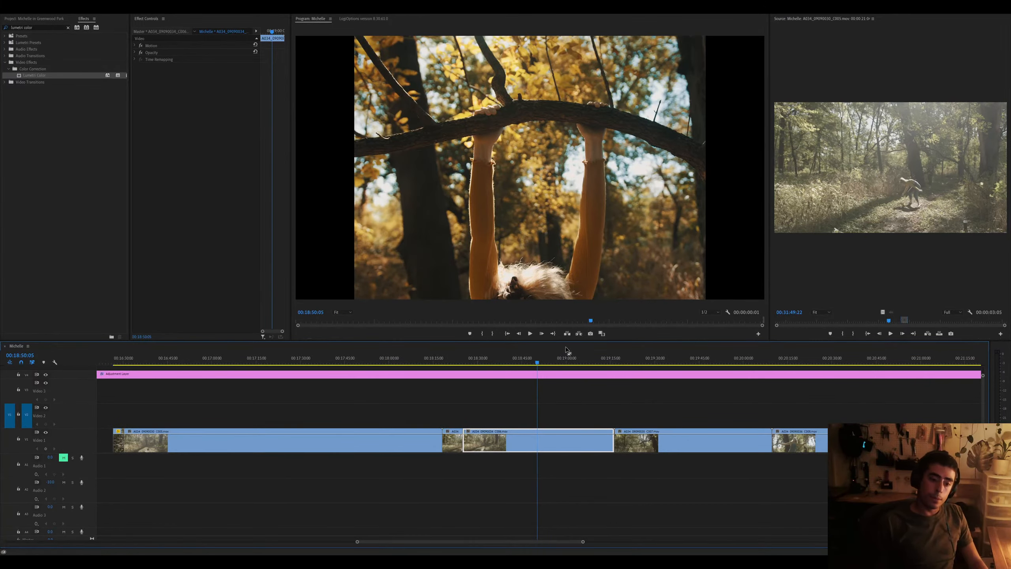
left_click_drag(580, 358, 611, 359)
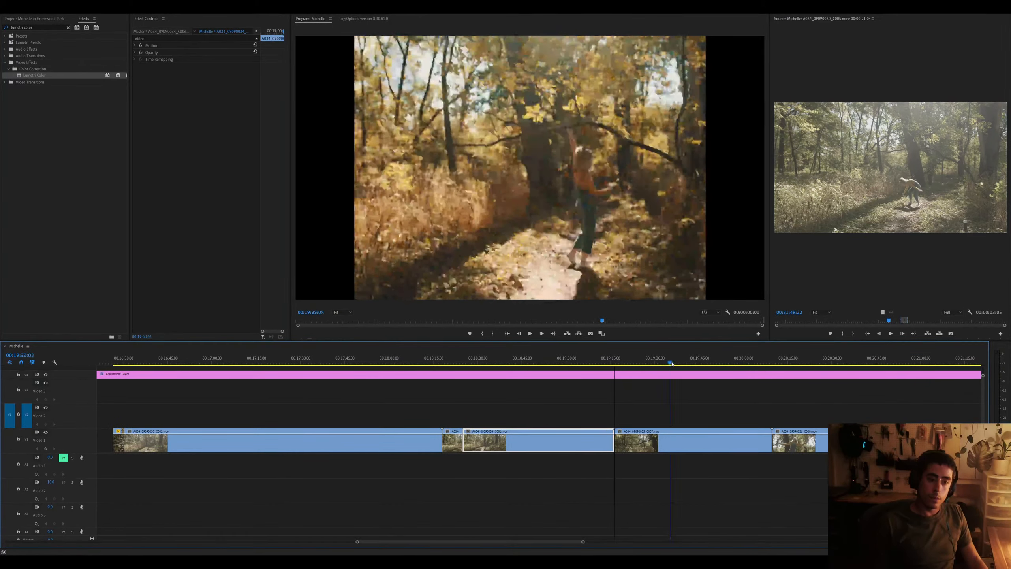
left_click_drag(671, 363, 754, 367)
left_click_drag(823, 372, 845, 371)
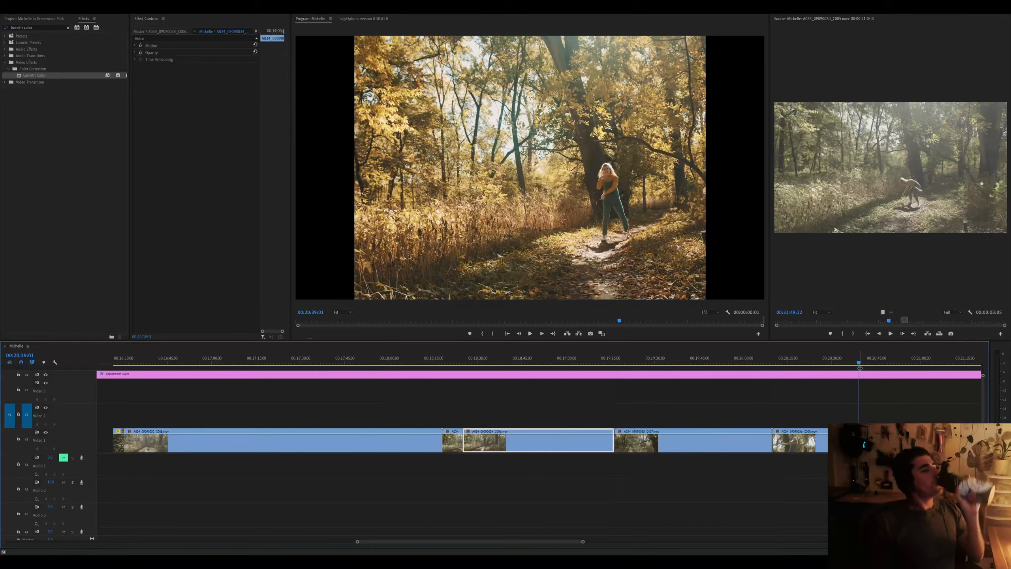
left_click_drag(860, 369, 867, 360)
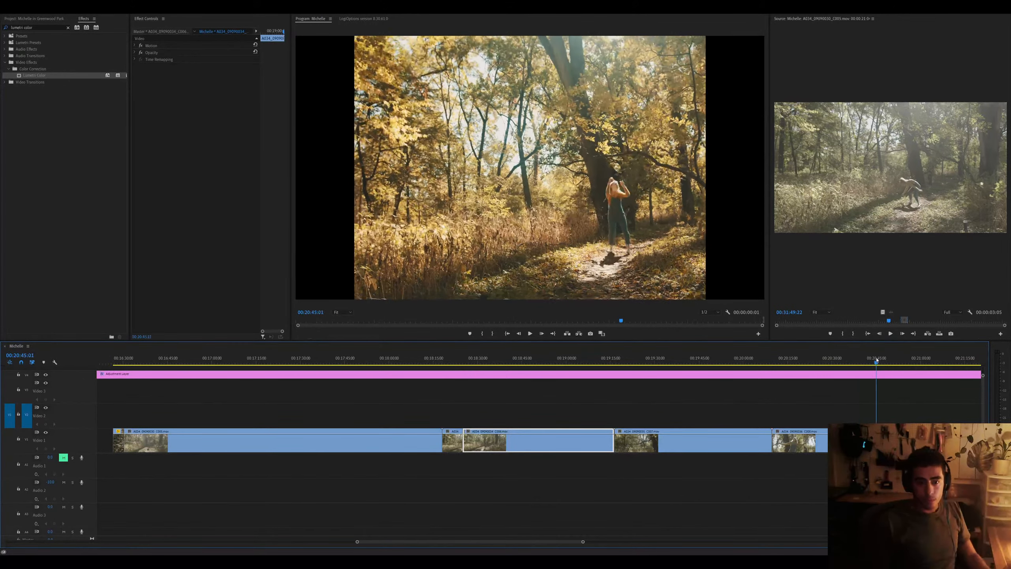
key("space")
key("=")
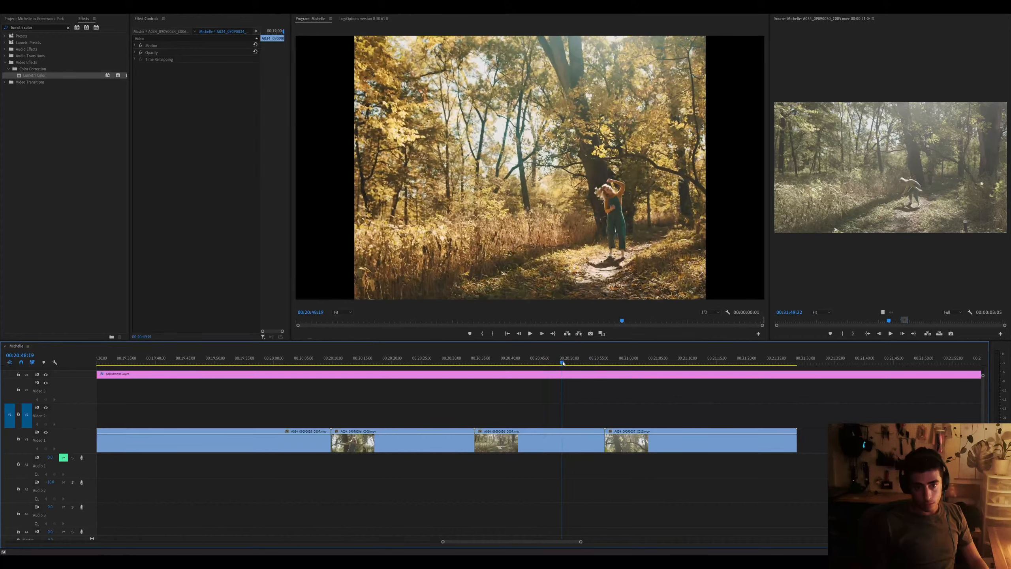
left_click(582, 436)
key("space")
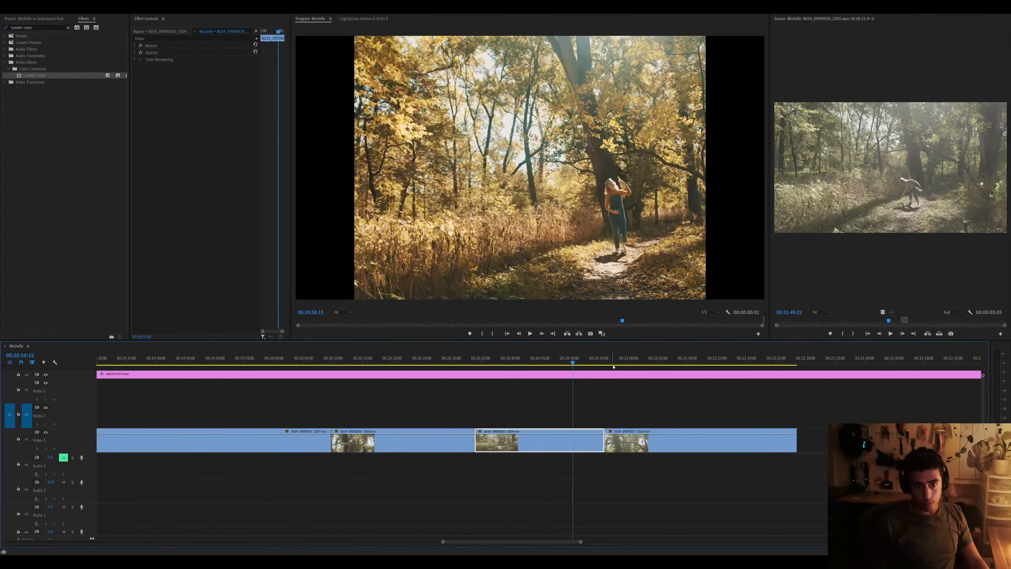
key("minus")
key("minus")
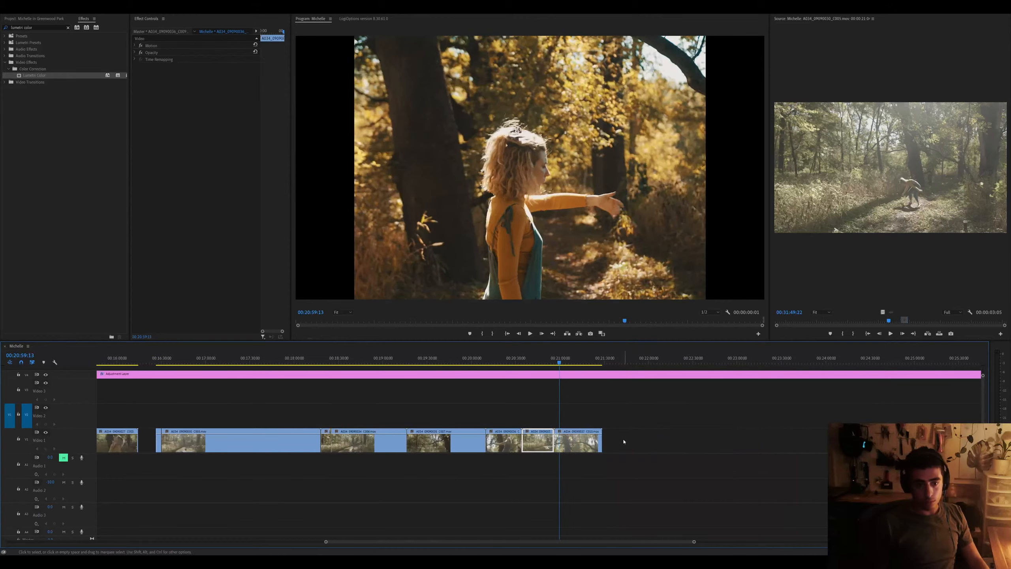
left_click_drag(580, 445, 557, 415)
key("minus")
key("minus")
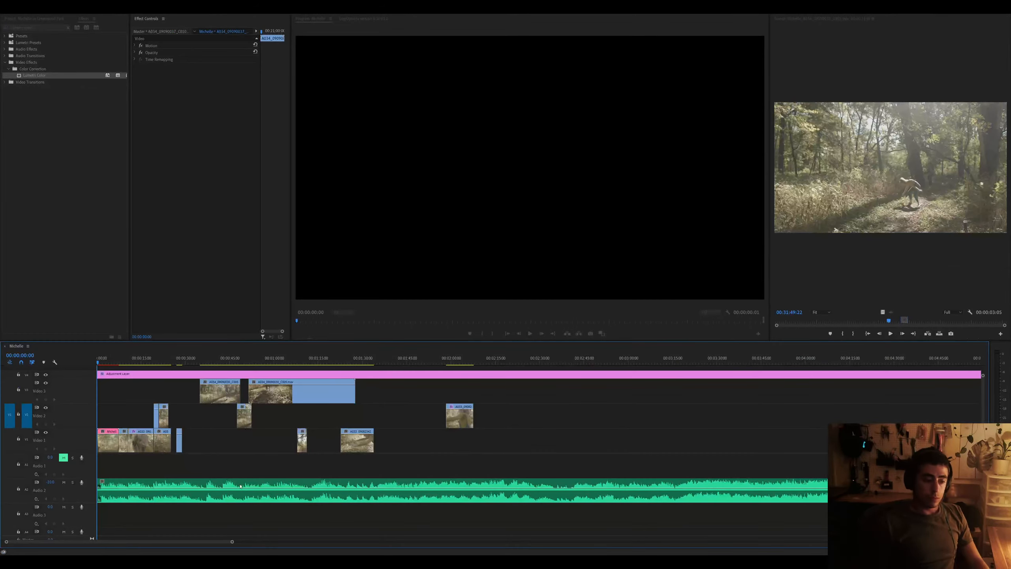
Play the opening shots with the music from the sequence start to about 00:00:12
left_click(240, 486)
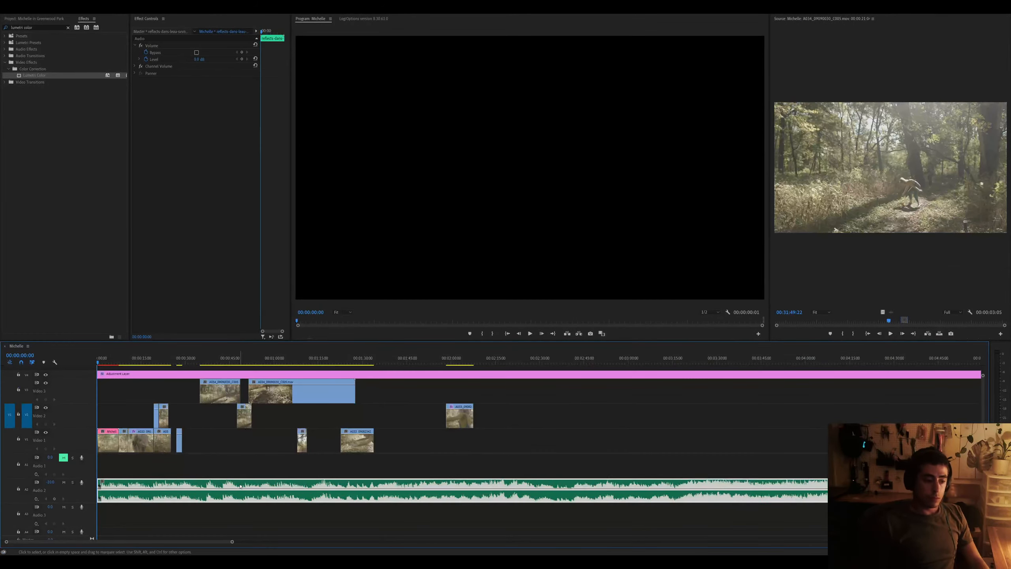
left_click(255, 504)
key("equal")
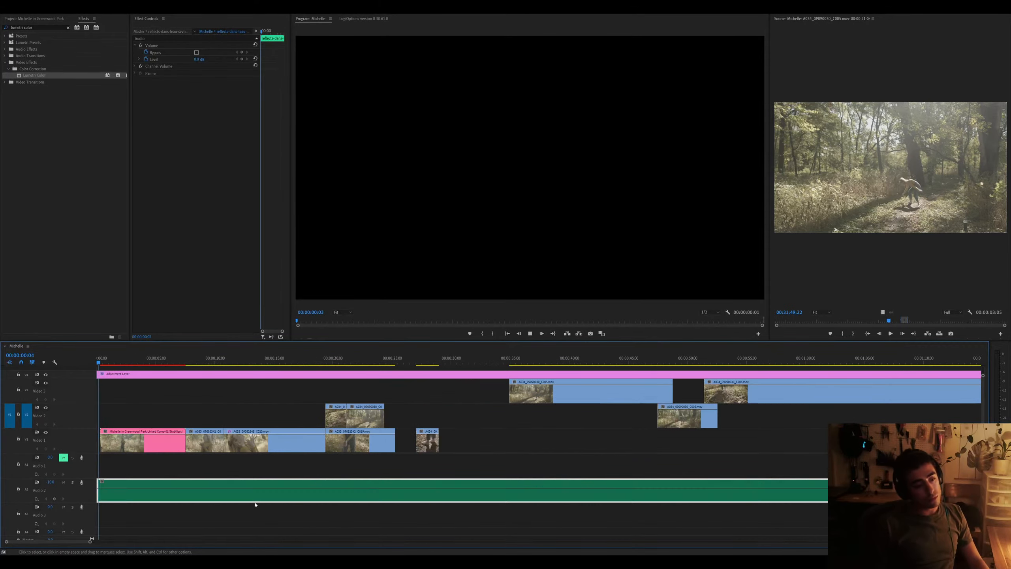
key("space")
key("equal")
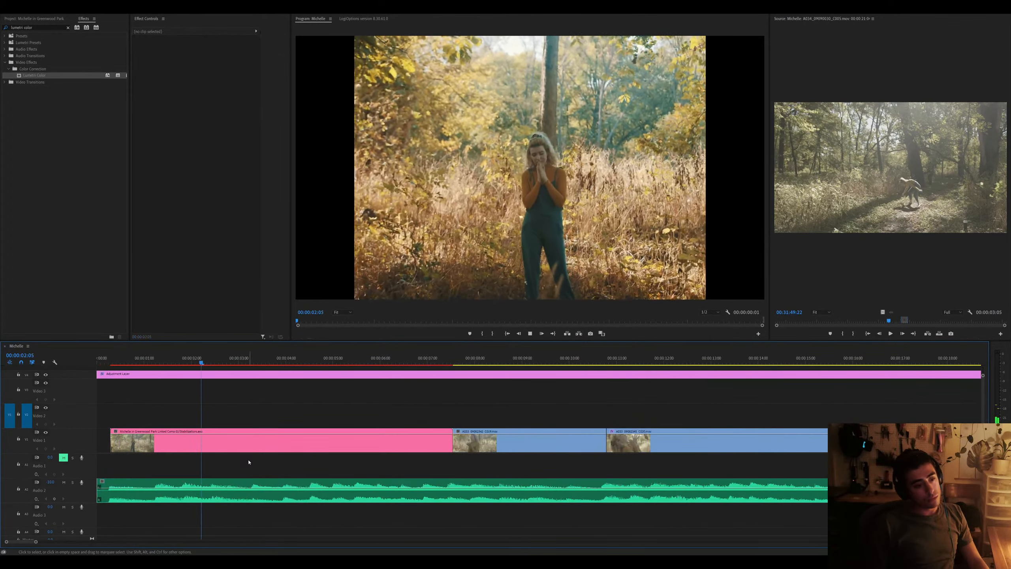
key("minus")
key("minus")
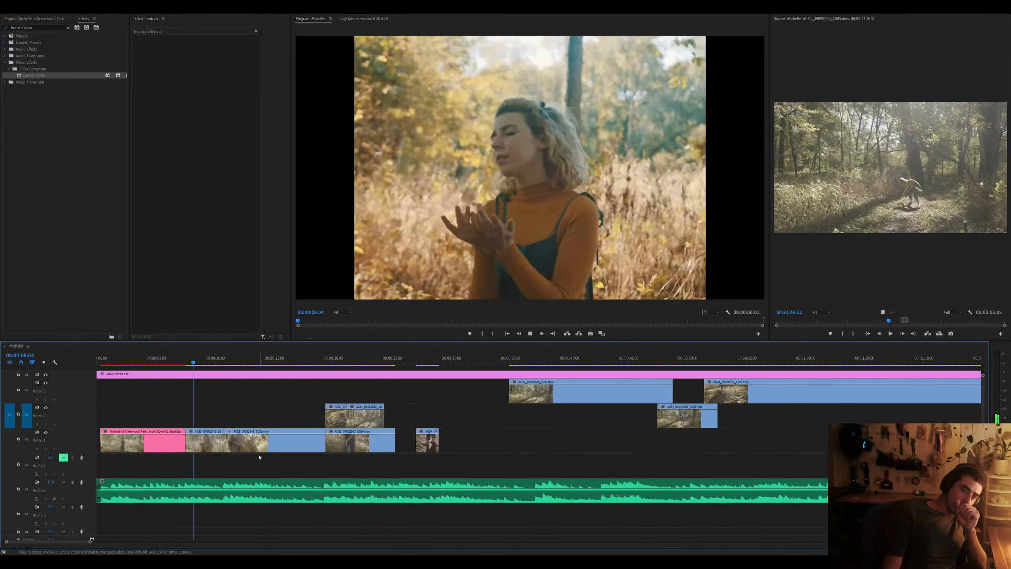
left_click(239, 442)
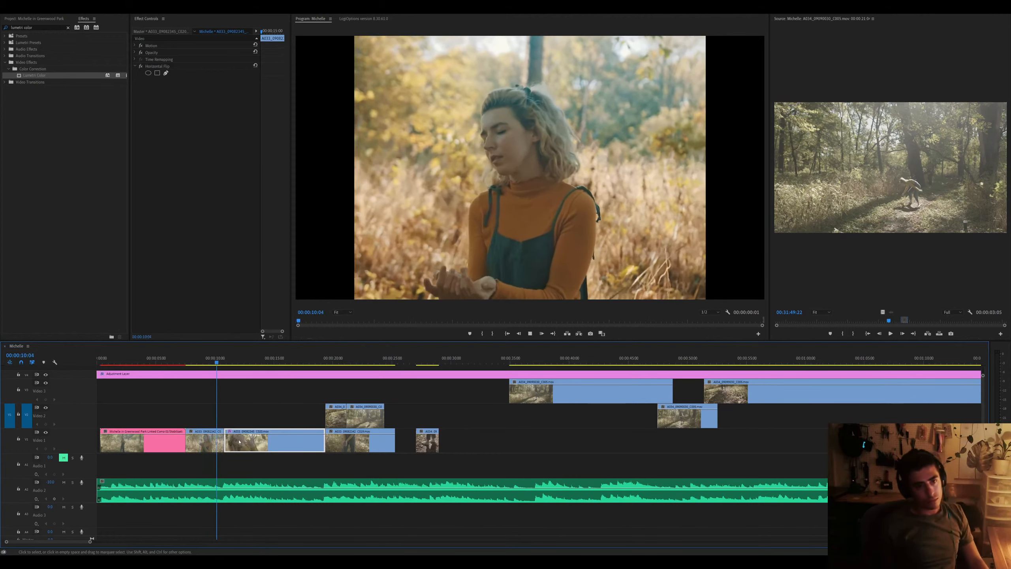
key("space")
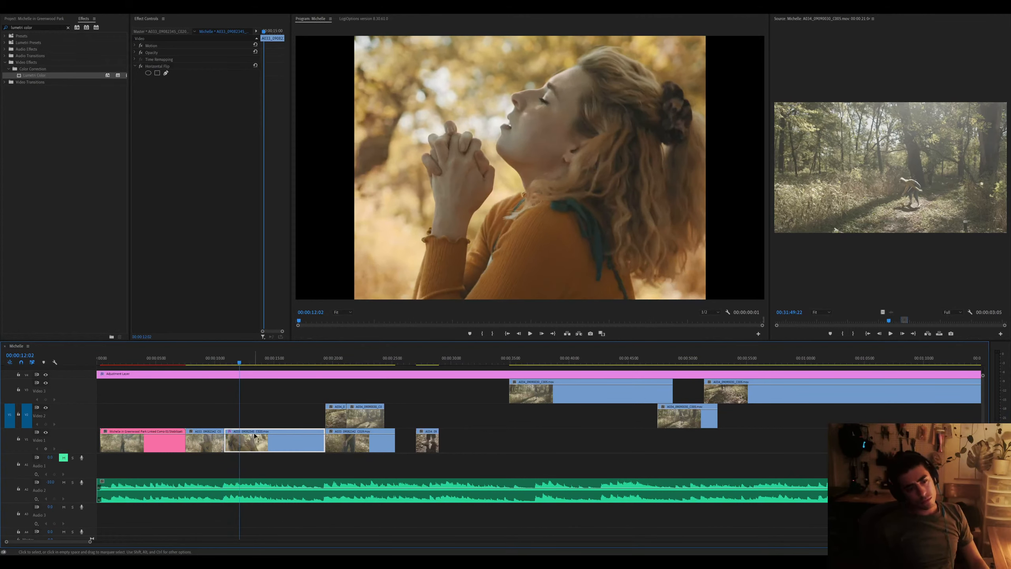
Lift the clasped-hands close-up one track, try it at the sequence start and over the opening clip's end, and undo both time shifts
left_click_drag(255, 436, 104, 412)
key("Home")
key("equal")
key("equal")
key("space")
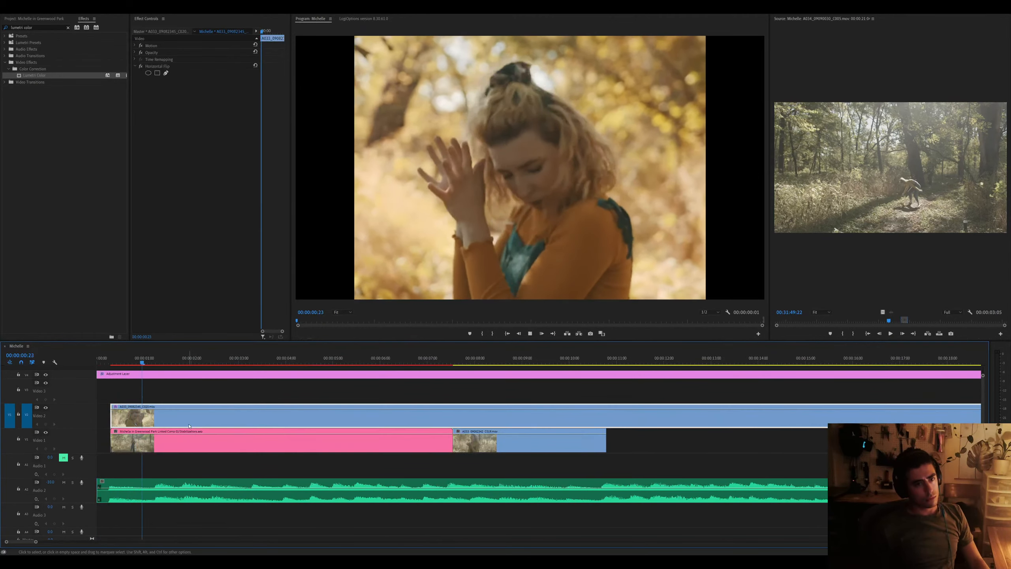
key("ctrl+z")
key("minus")
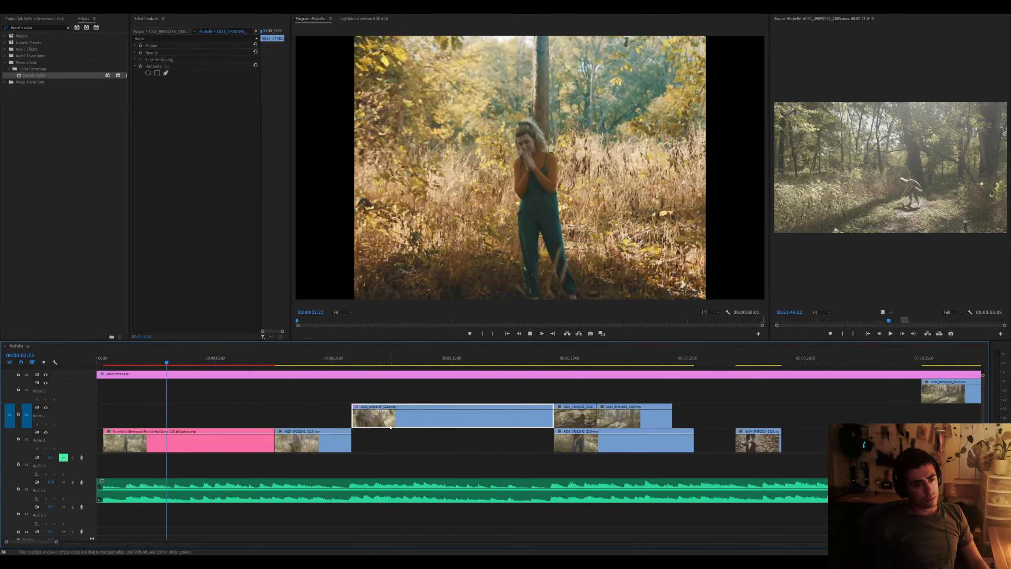
left_click_drag(391, 426, 275, 424)
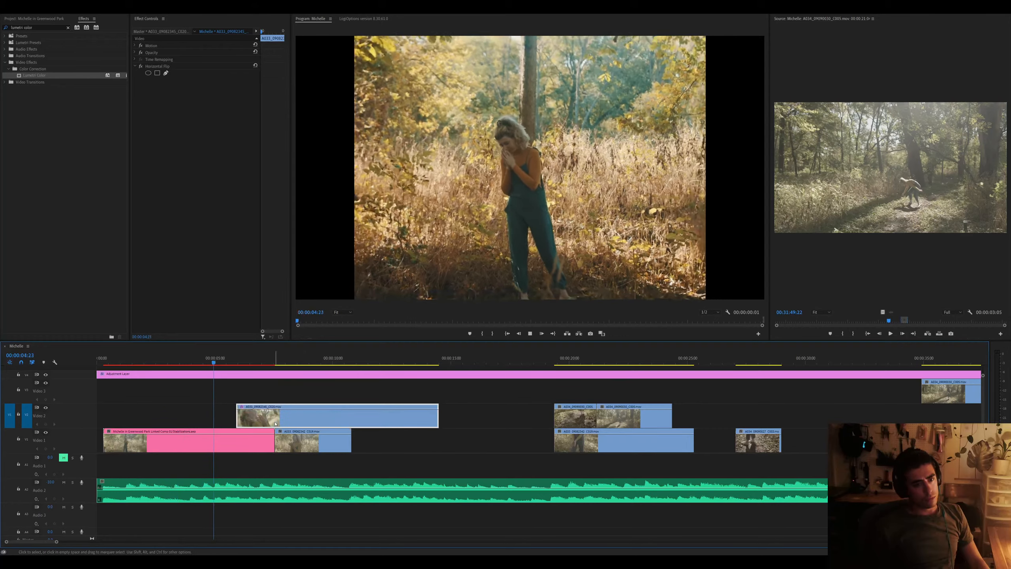
key("ctrl+z")
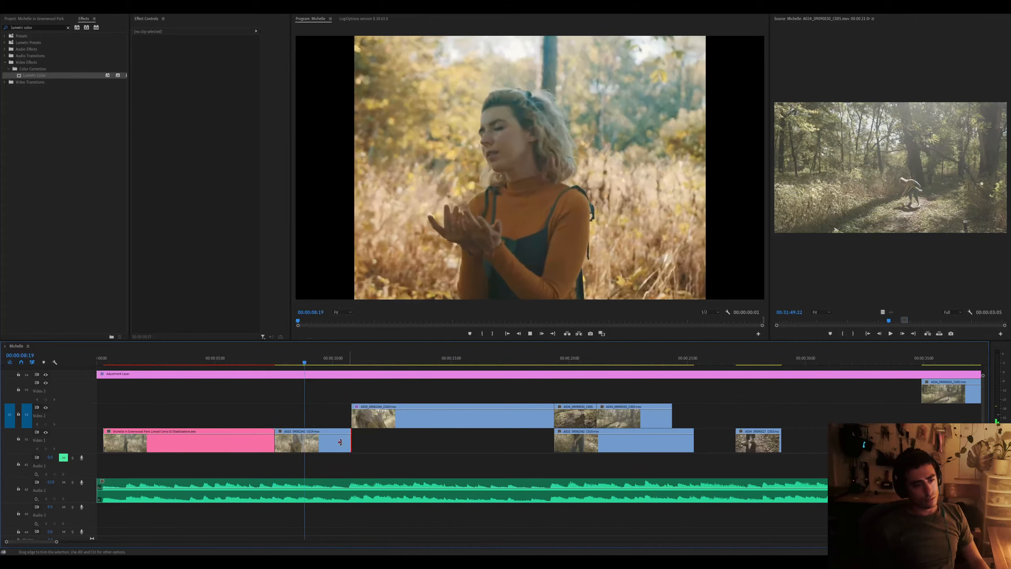
Try the second clip one track higher with its start extended over the opening clip, review the overlap, and undo the changes
left_click_drag(316, 439, 106, 416)
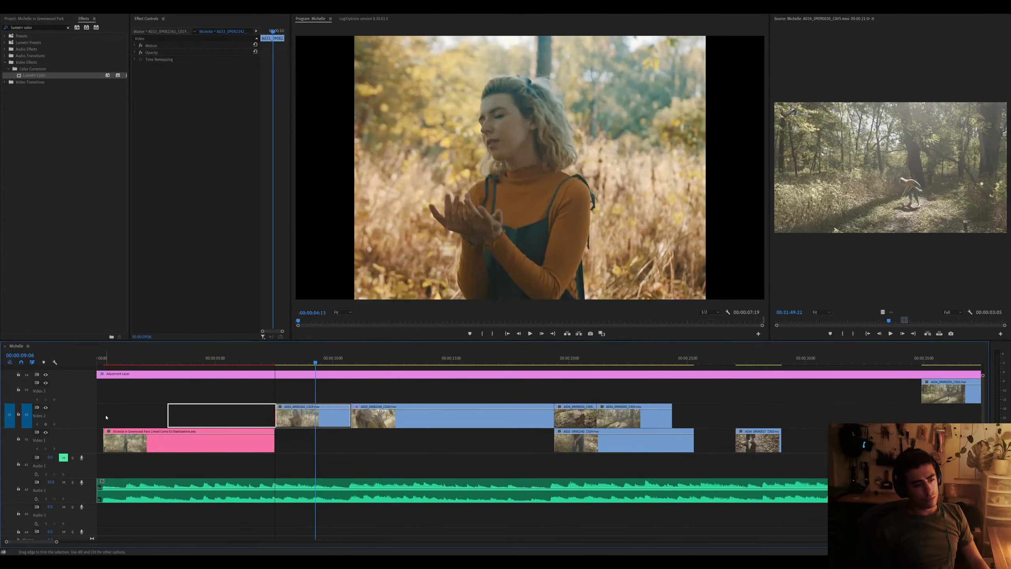
left_click(170, 361)
key("space")
key("ctrl+z")
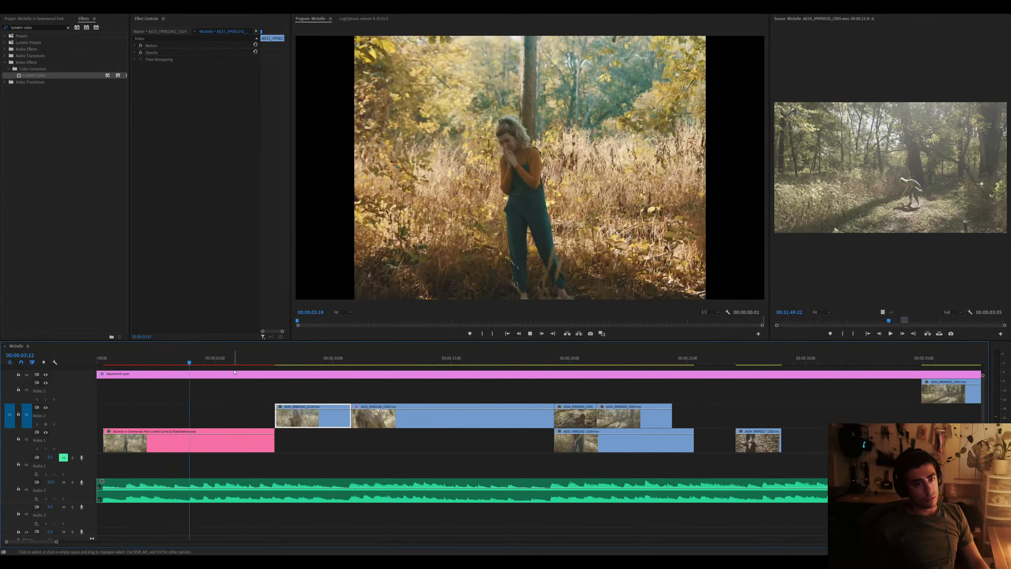
key("ctrl+z")
left_click_drag(305, 446, 209, 416)
left_click_drag(254, 416, 351, 417)
key("space")
left_click(268, 361)
left_click_drag(267, 361, 329, 365)
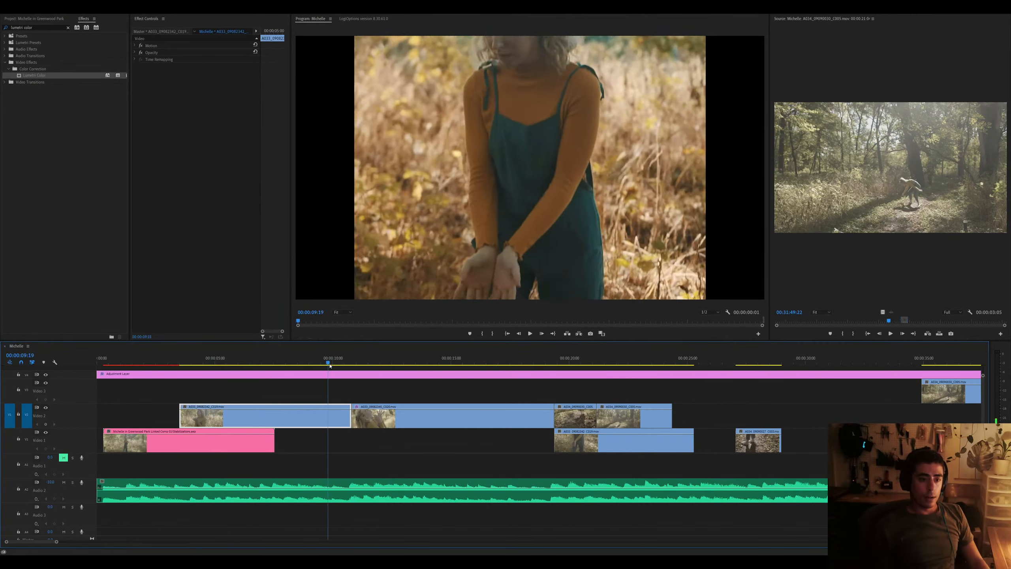
key("ctrl+z")
key("ctrl+z")
Review the cut into the clasped-hands close-up and lower that close-up to Video 1, directly after the second clip
left_click(290, 362)
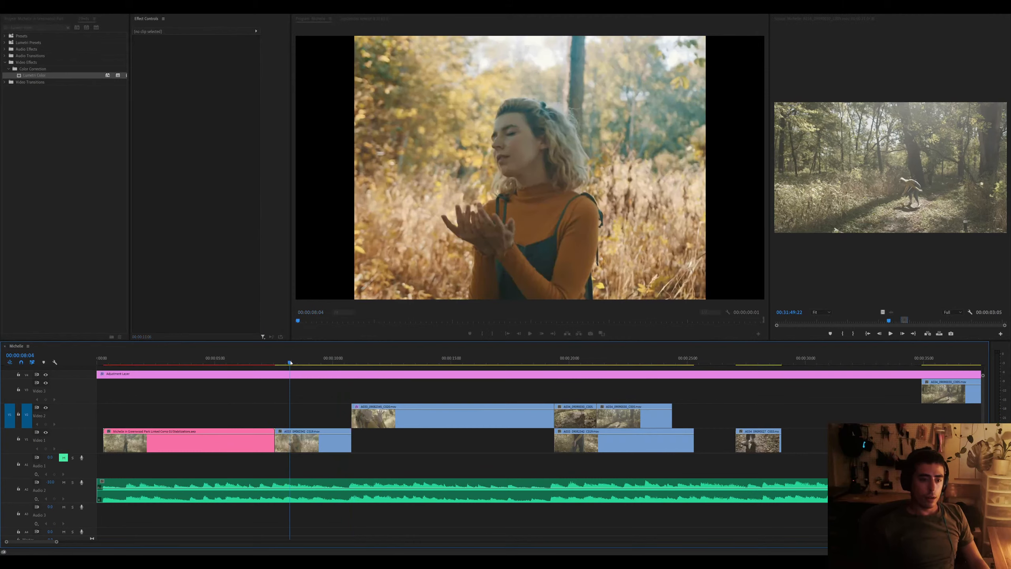
left_click(306, 437)
key("space")
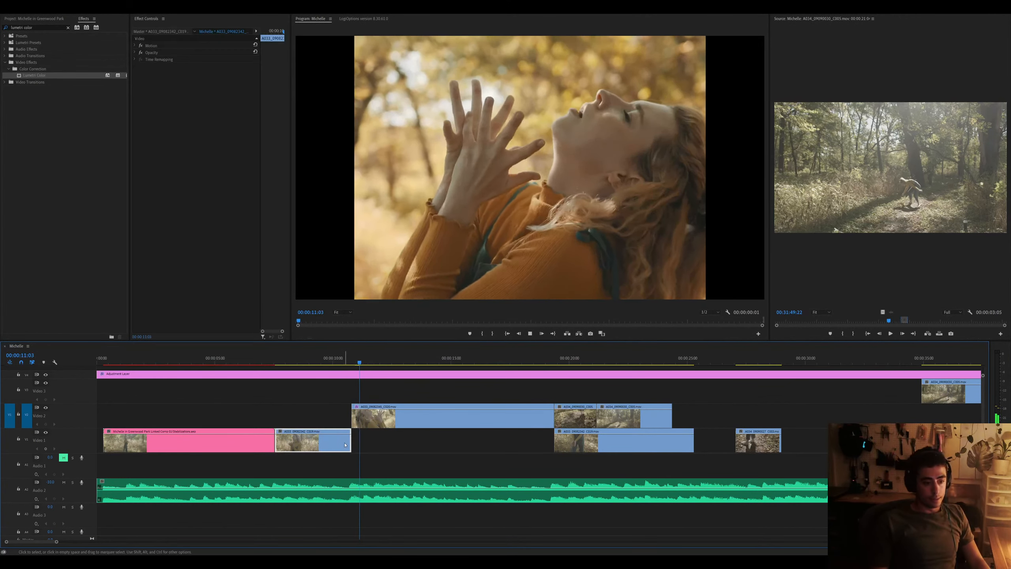
left_click(379, 424)
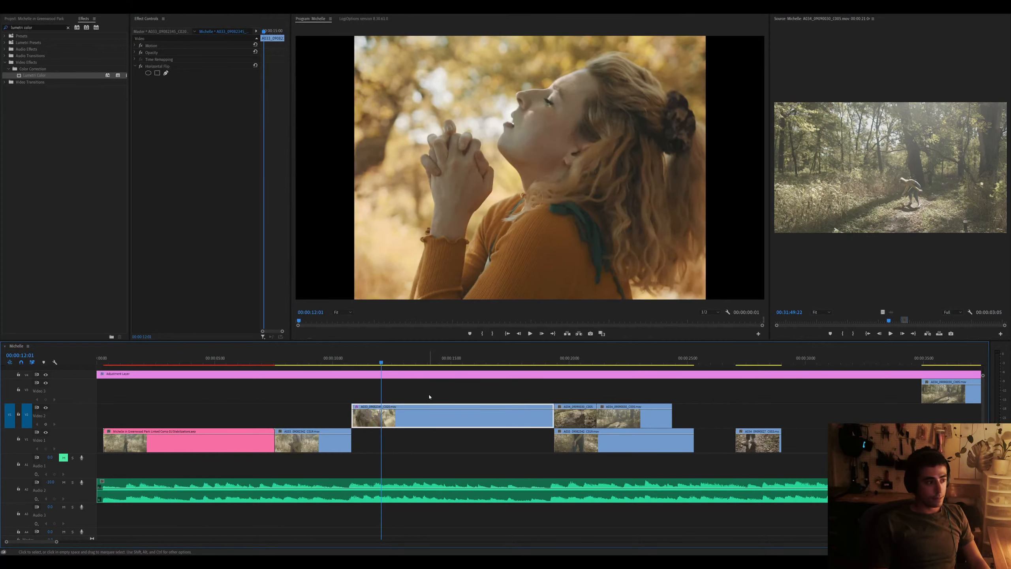
left_click(453, 357)
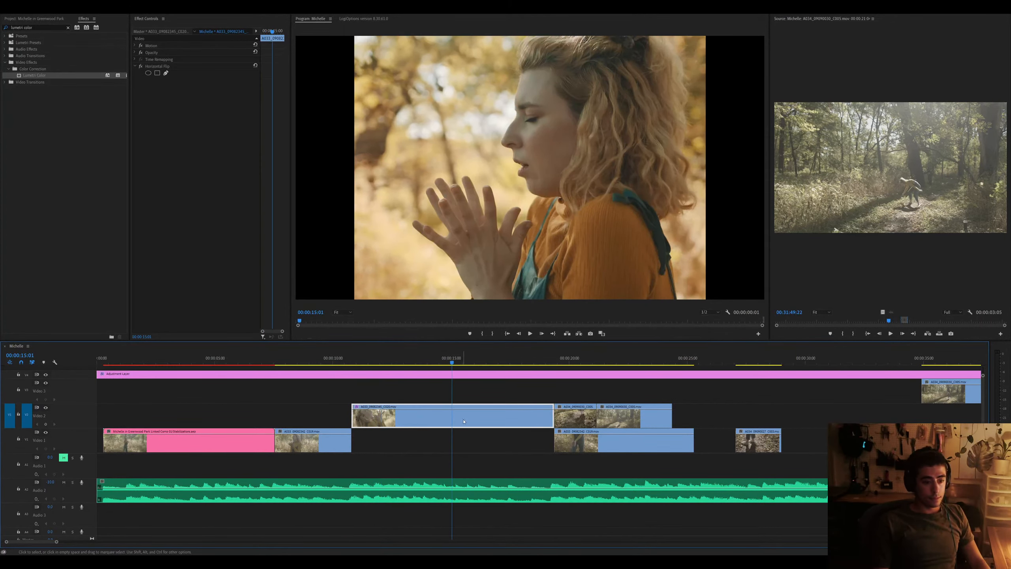
left_click_drag(464, 420, 464, 438)
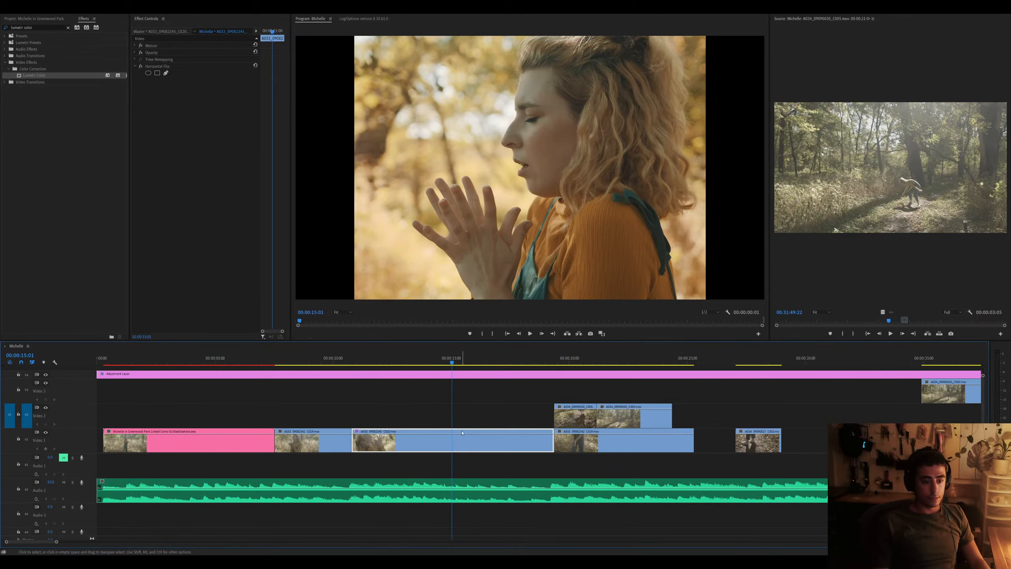
Play the clasped-hands close-up into the following path shots, checking the stretch from about 00:00:18 to 00:00:23
key("backslash")
key("space")
left_click(359, 357)
key("equal")
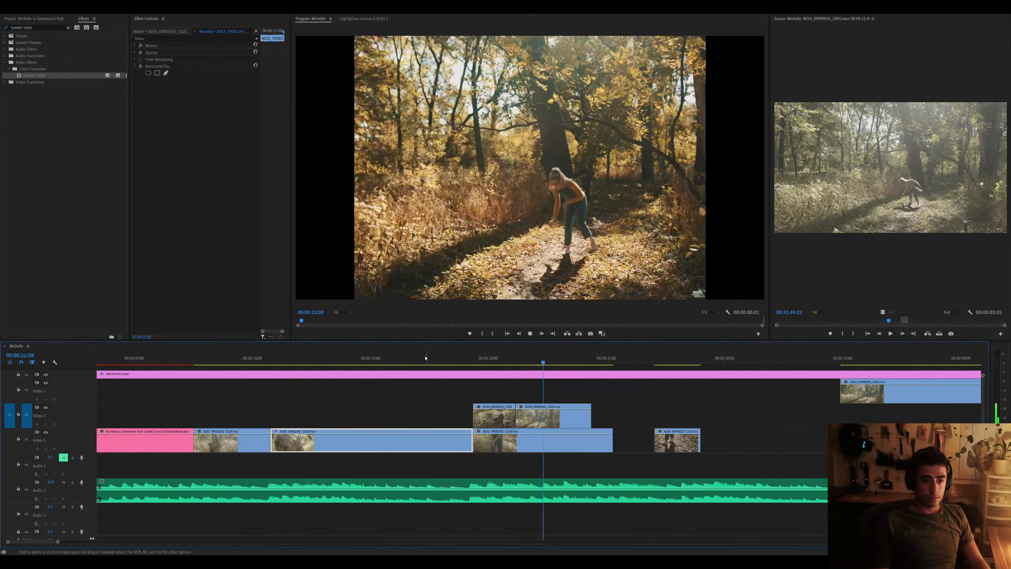
left_click(432, 358)
key("space")
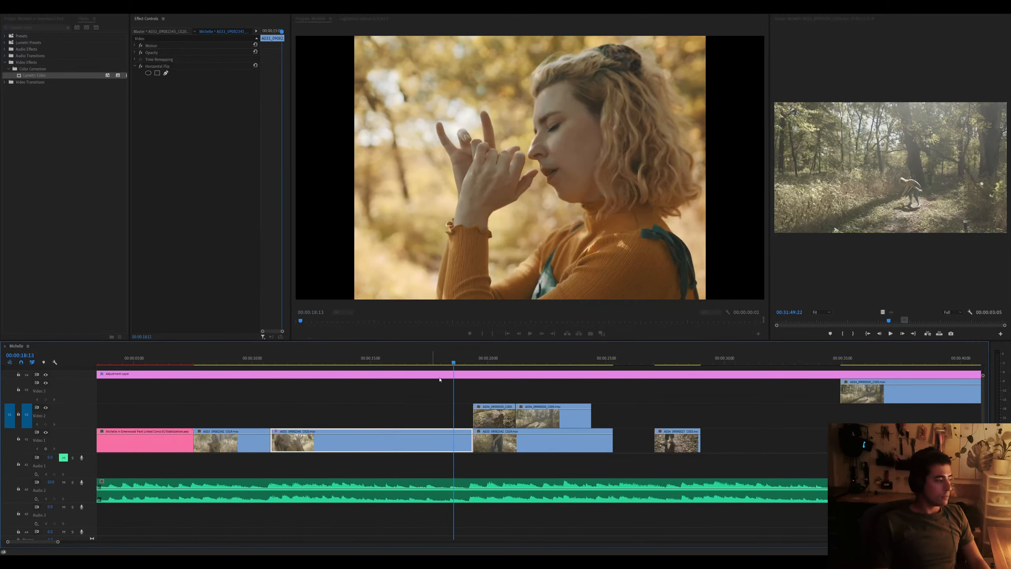
left_click_drag(497, 363, 559, 363)
key("minus")
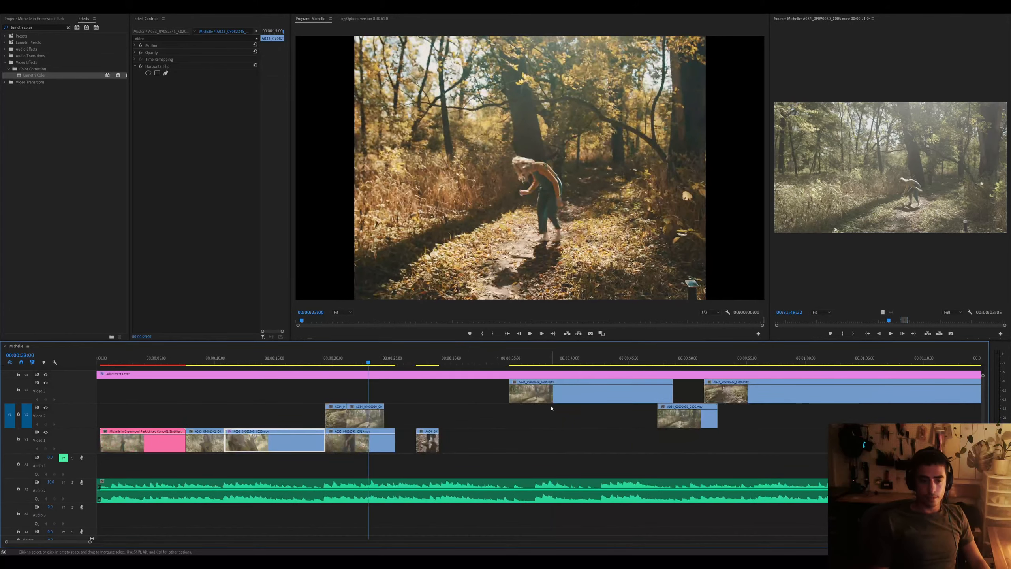
Shift the two short path clips and the clip after them to follow the Video 1 shot ending near 00:00:25, placing all on Video 1
left_click_drag(342, 392, 466, 443)
left_click(500, 483)
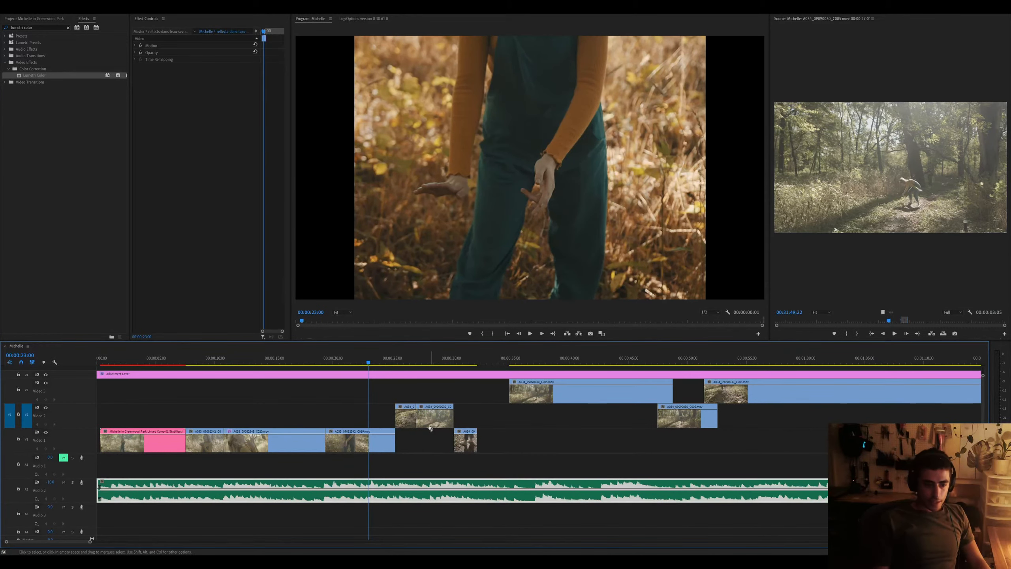
left_click_drag(535, 457, 396, 405)
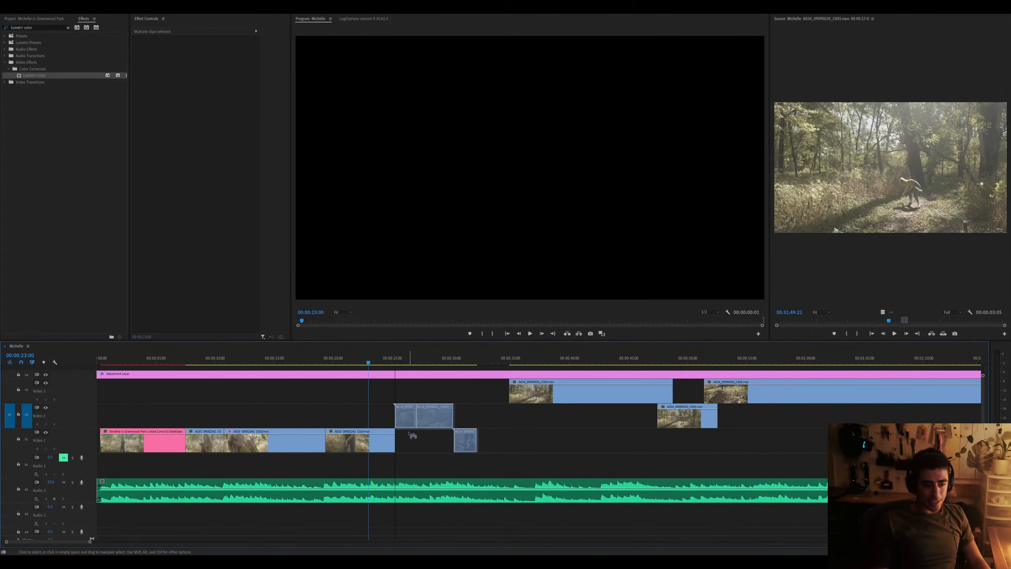
left_click(417, 455)
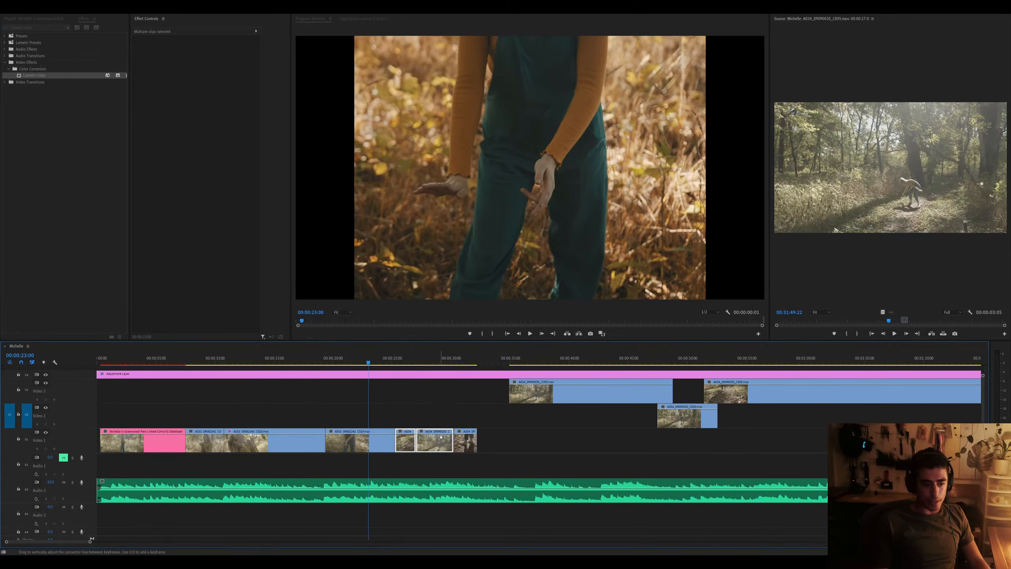
Examine the clip layout across the whole sequence and the path shot at 00:00:29:03
left_click(441, 359)
key("minus")
key("minus")
key("minus")
key("minus")
key("minus")
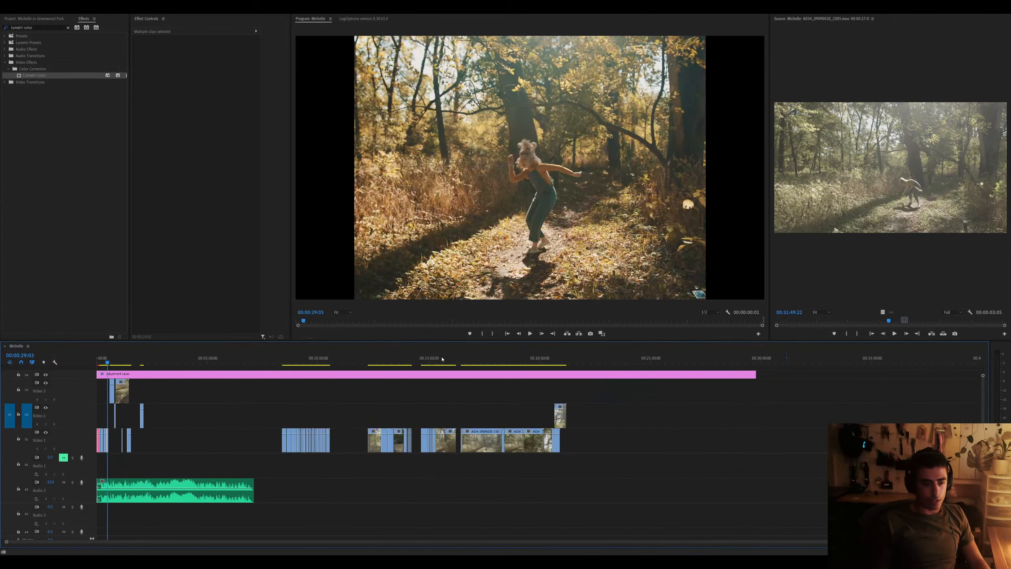
key("equal")
key("equal")
key("equal")
key("equal")
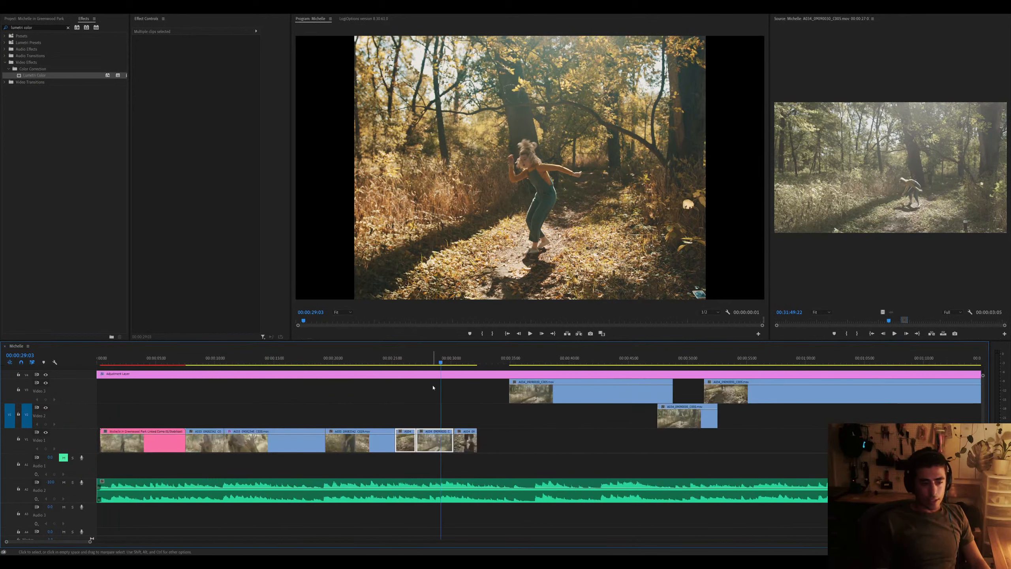
Move the two later Video 1 clips further along and lower the three path clips starting near 00:00:35 onto Video 1 before them
left_click(766, 401)
key("minus")
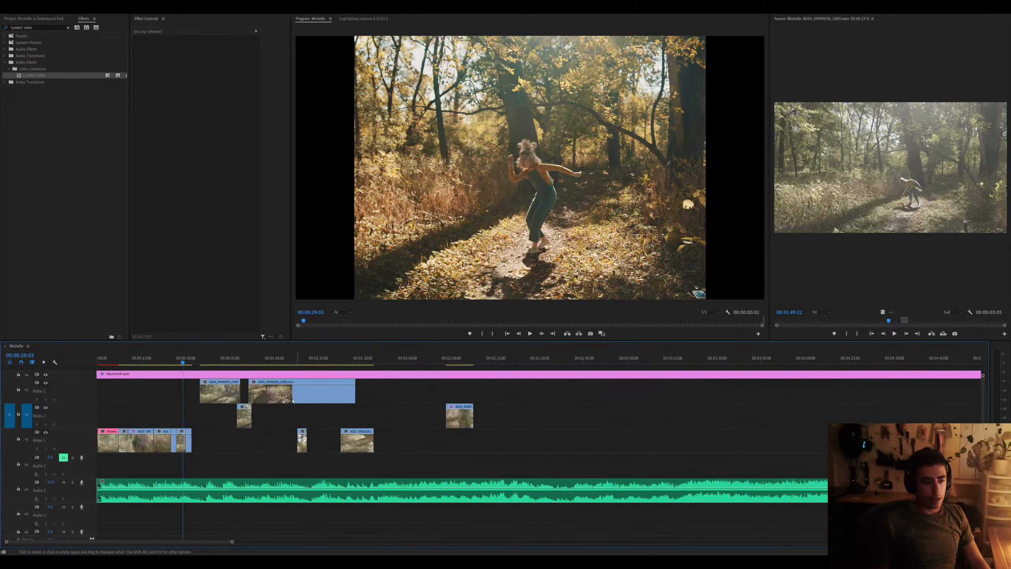
left_click_drag(199, 390, 267, 411)
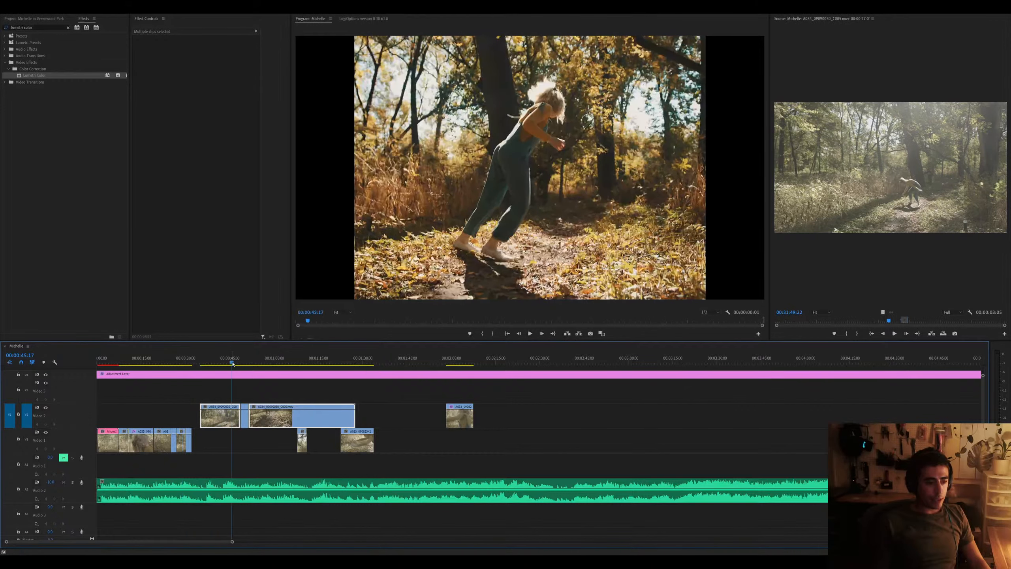
key("equal")
key("equal")
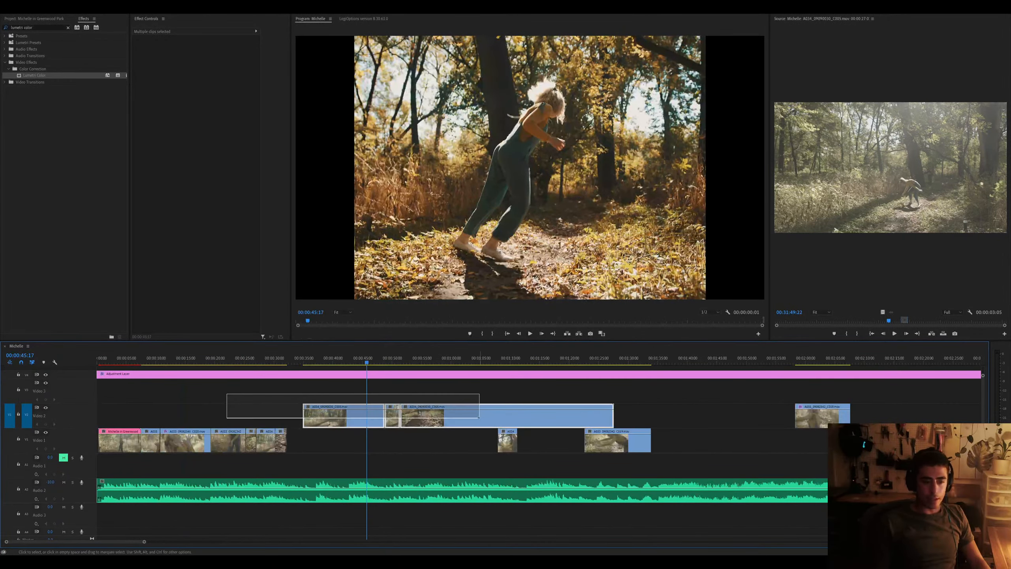
left_click_drag(641, 440, 756, 440)
left_click_drag(448, 401, 357, 442)
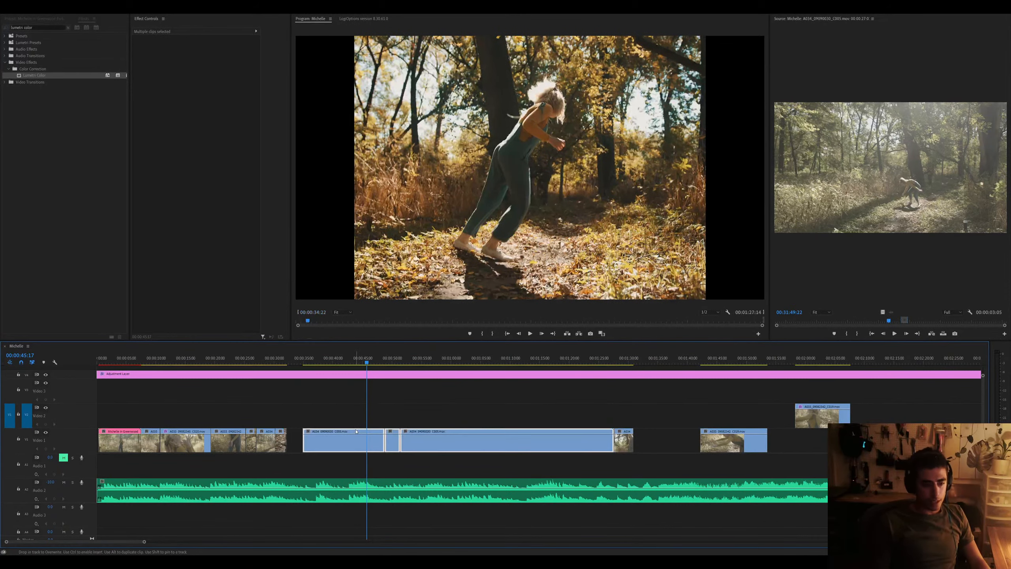
Close the gap after the clip ending near 00:01:31 and lower the remaining Video 2 clip to Video 1
left_click(627, 360)
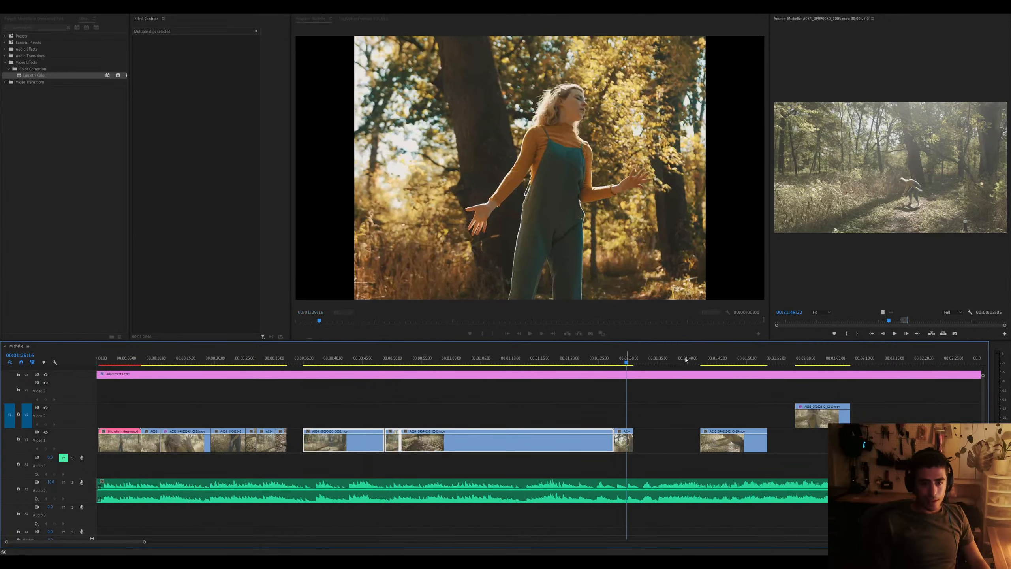
left_click(712, 361)
left_click(679, 439)
key("Delete")
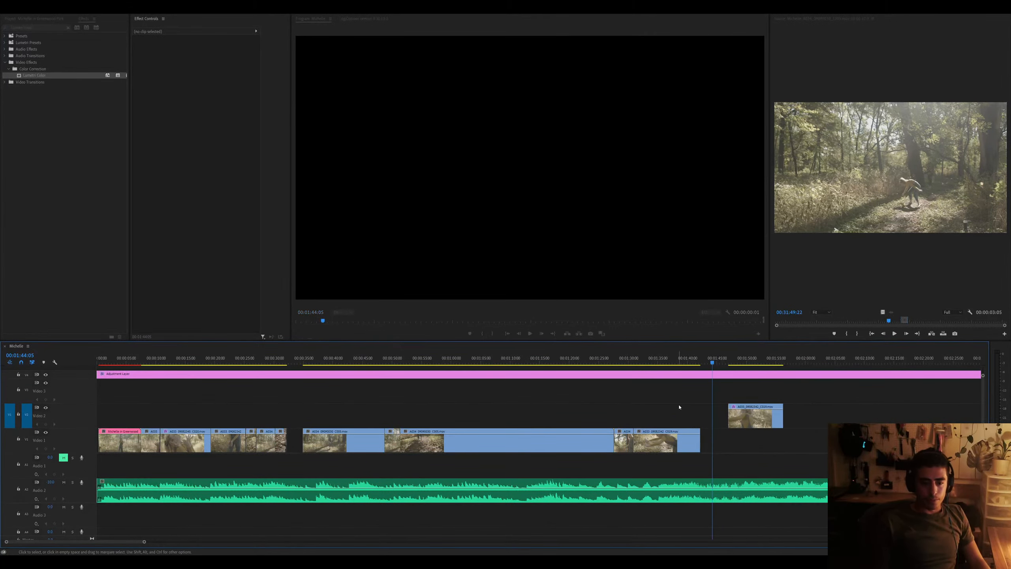
left_click_drag(729, 406, 730, 430)
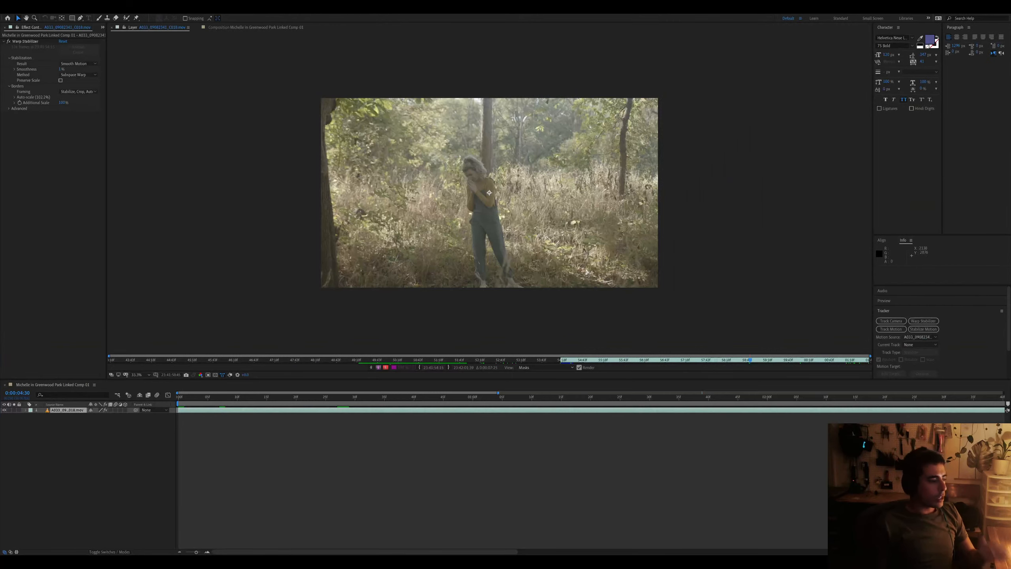